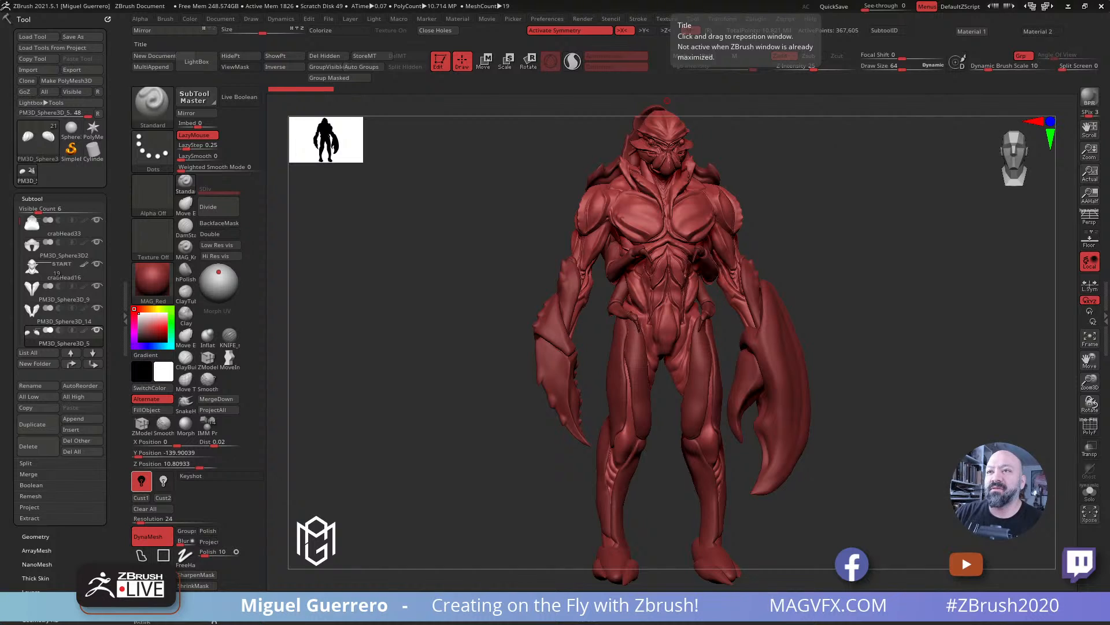
# Step: Examine the crab sculpt in Screenshot_4.jpg and compare its claws and surface detail with the full crab creature
pyautogui.moveTo(621, 0); pyautogui.dragTo(475, 81)
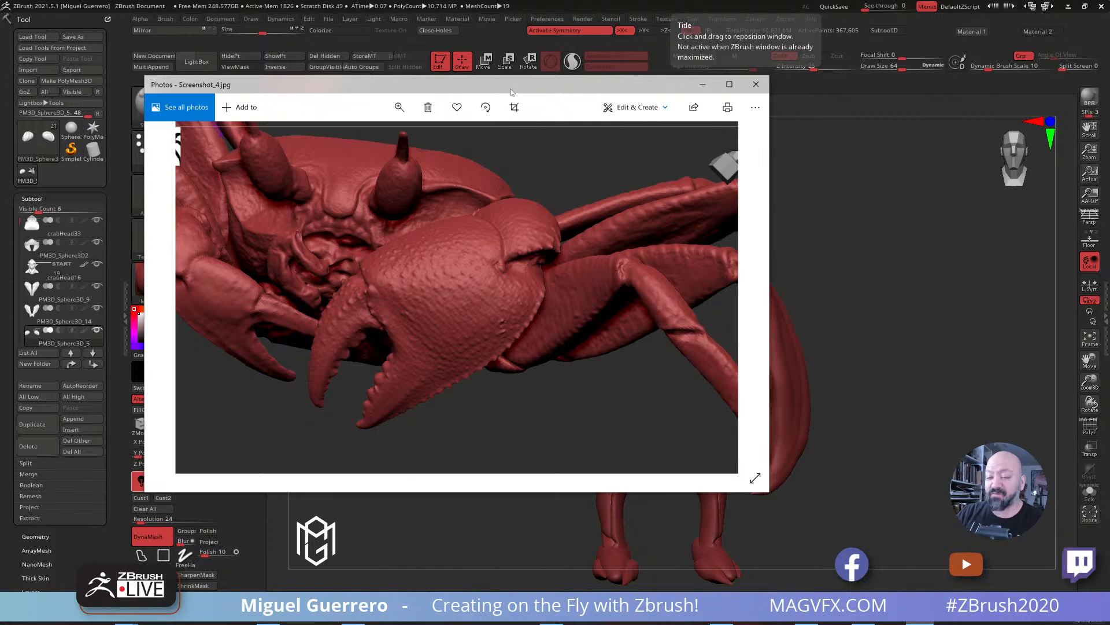
pyautogui.moveTo(511, 90); pyautogui.dragTo(555, 0)
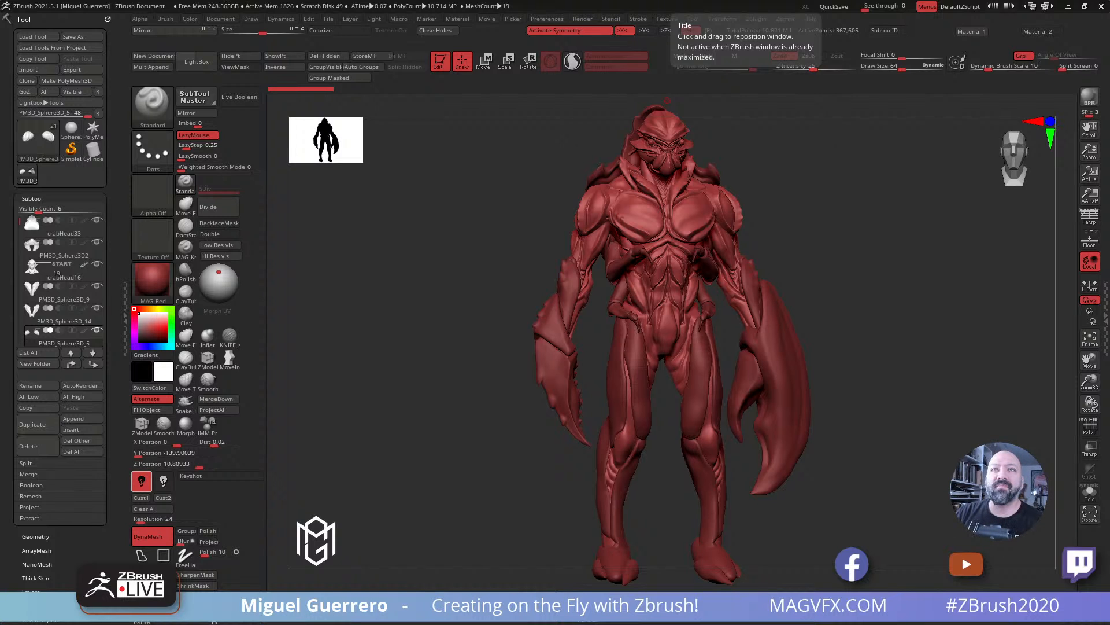
pyautogui.moveTo(270, 0); pyautogui.dragTo(405, 0, button='right')
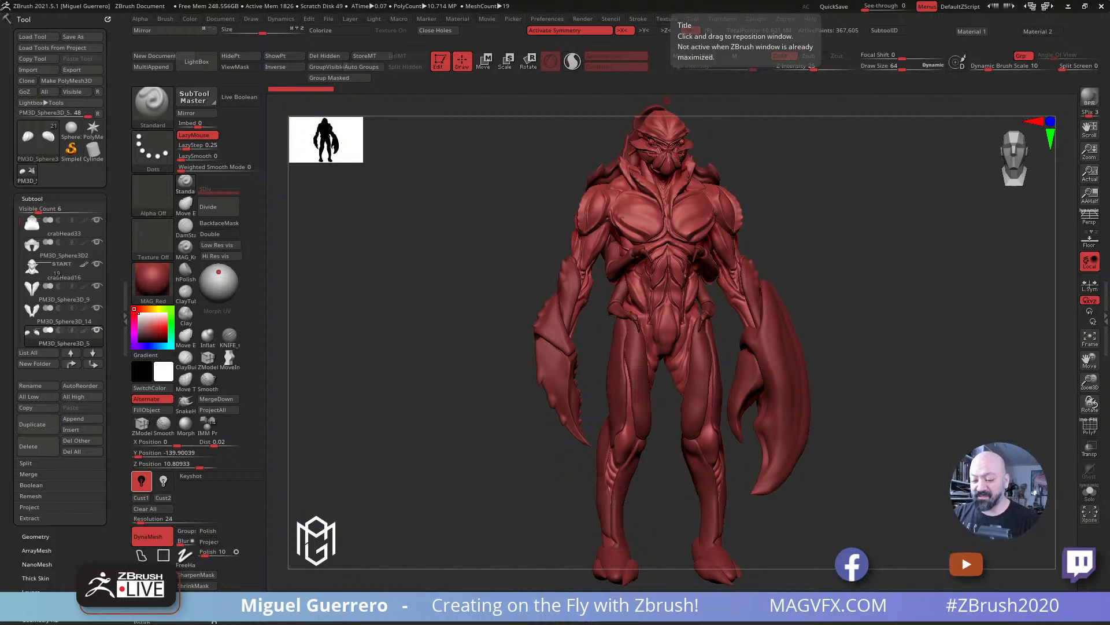
pyautogui.moveTo(453, 268)
pyautogui.mouseDown()
pyautogui.moveTo(449, 290)
pyautogui.moveTo(445, 276)
pyautogui.mouseUp()
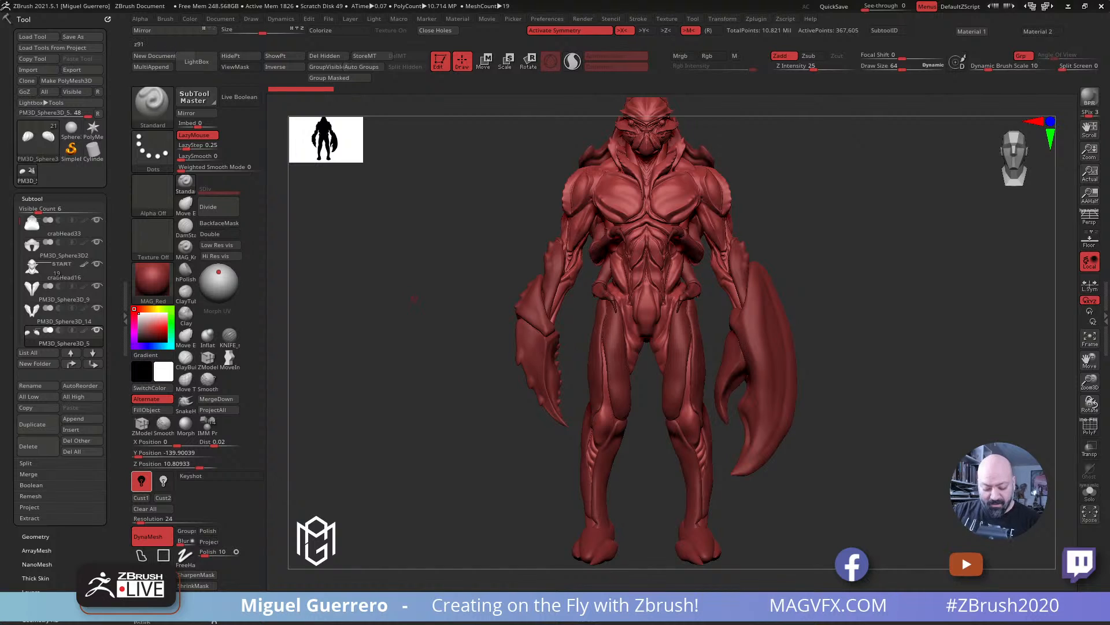
pyautogui.click(400, 606)
pyautogui.click(376, 606)
pyautogui.moveTo(412, 312)
pyautogui.mouseDown()
pyautogui.moveTo(442, 314)
pyautogui.moveTo(441, 292)
pyautogui.moveTo(470, 300)
pyautogui.moveTo(449, 285)
pyautogui.mouseUp()
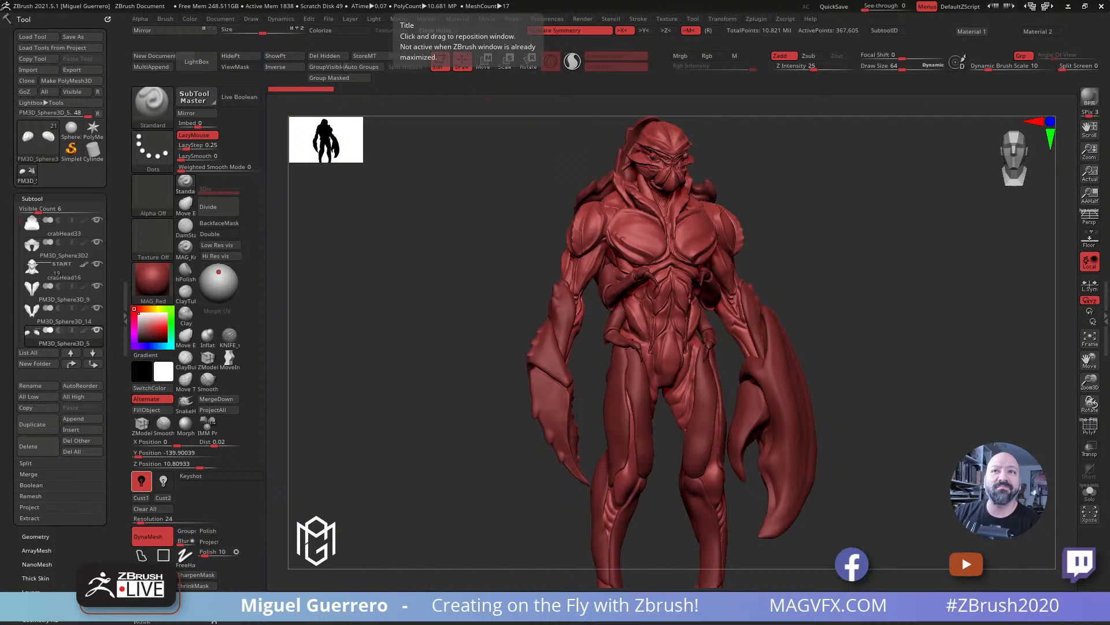
# Step: Study the crab and lobster photos on the reference board, comparing their shells and claws with the creature model
pyautogui.moveTo(353, 0); pyautogui.dragTo(371, 265, button='right')
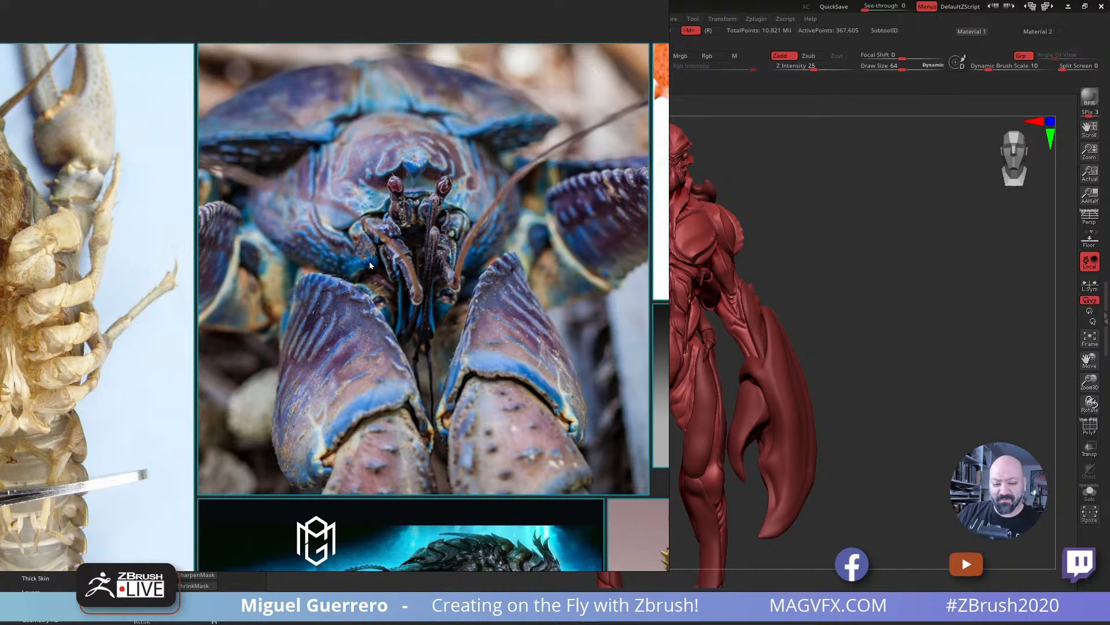
pyautogui.moveTo(370, 266); pyautogui.dragTo(382, 0, button='right')
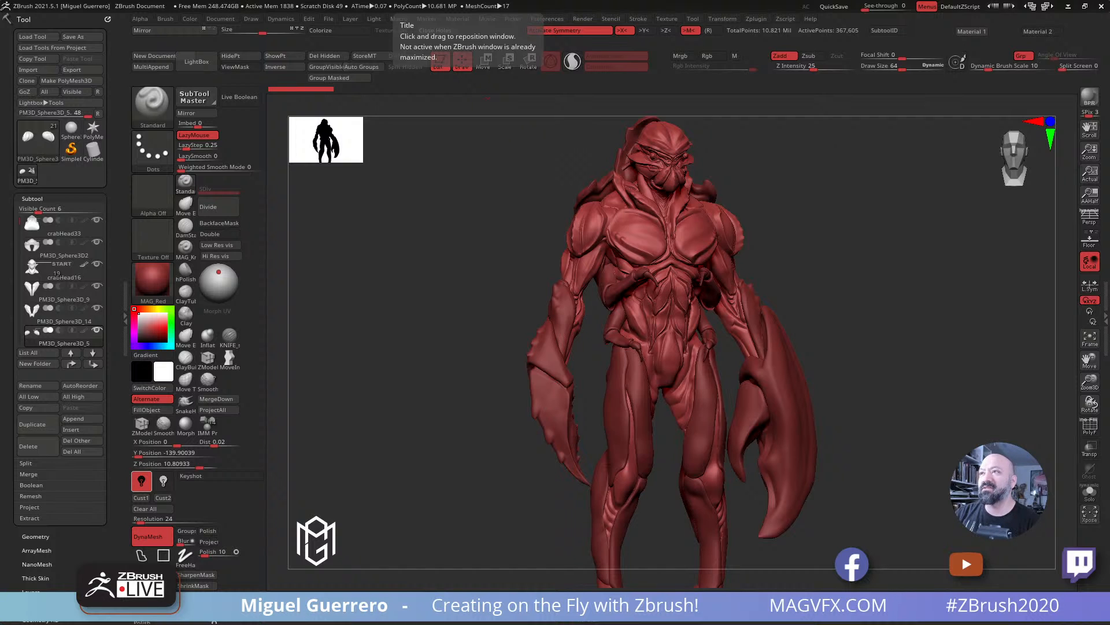
pyautogui.moveTo(451, 284)
pyautogui.mouseDown()
pyautogui.moveTo(397, 297)
pyautogui.moveTo(453, 309)
pyautogui.moveTo(436, 280)
pyautogui.moveTo(488, 297)
pyautogui.mouseUp()
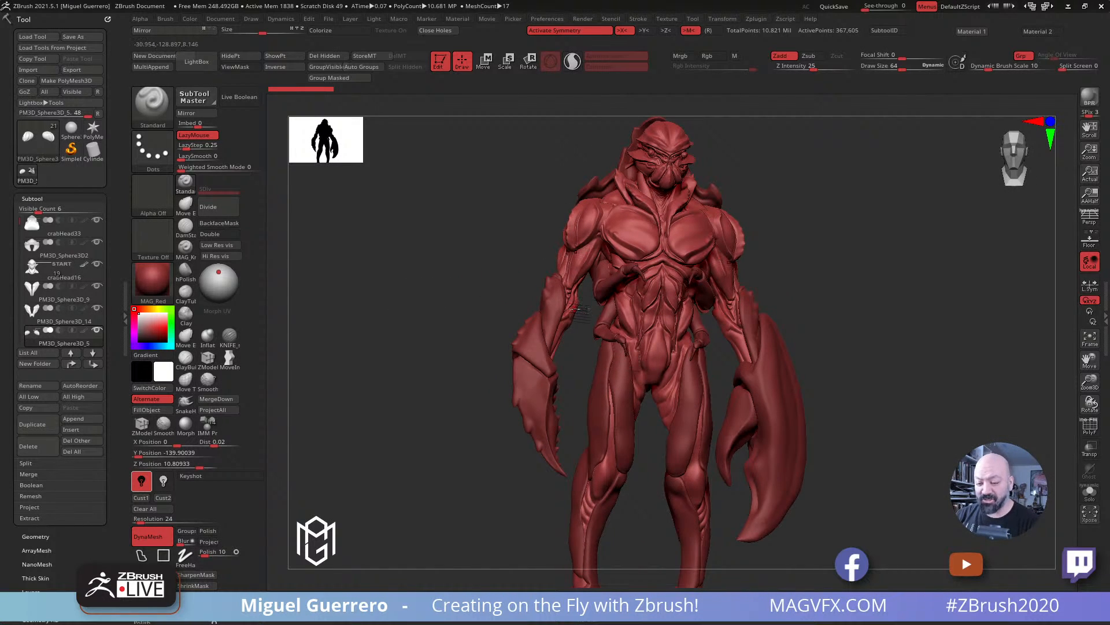
pyautogui.moveTo(442, 263)
pyautogui.mouseDown()
pyautogui.moveTo(432, 263)
pyautogui.moveTo(446, 280)
pyautogui.moveTo(454, 274)
pyautogui.moveTo(418, 279)
pyautogui.moveTo(426, 267)
pyautogui.mouseUp()
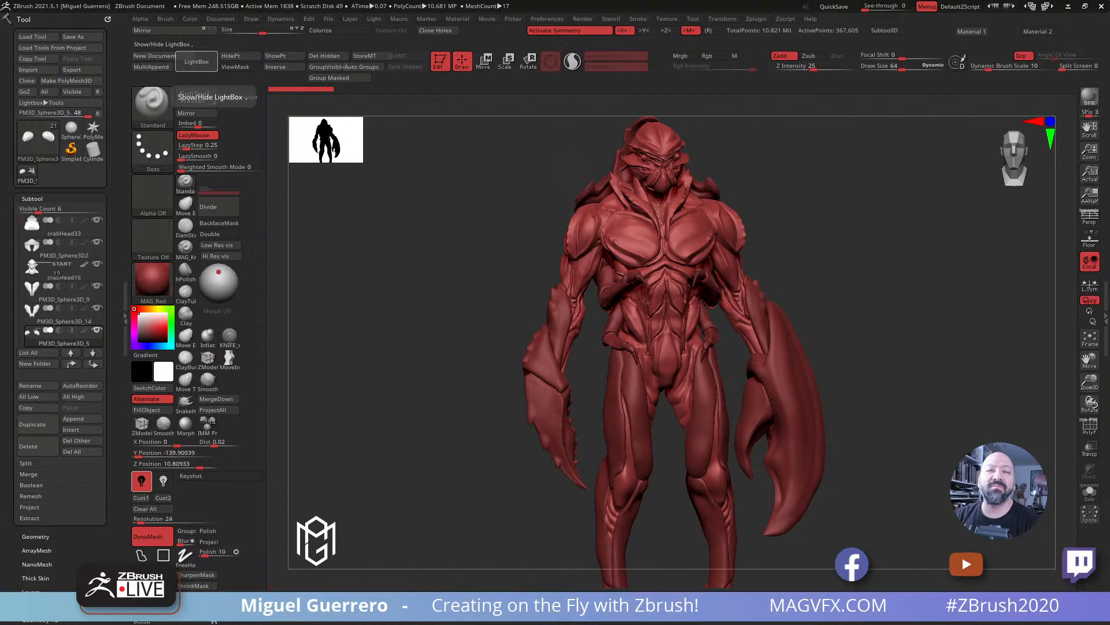
pyautogui.moveTo(376, 0); pyautogui.dragTo(388, 158, button='right')
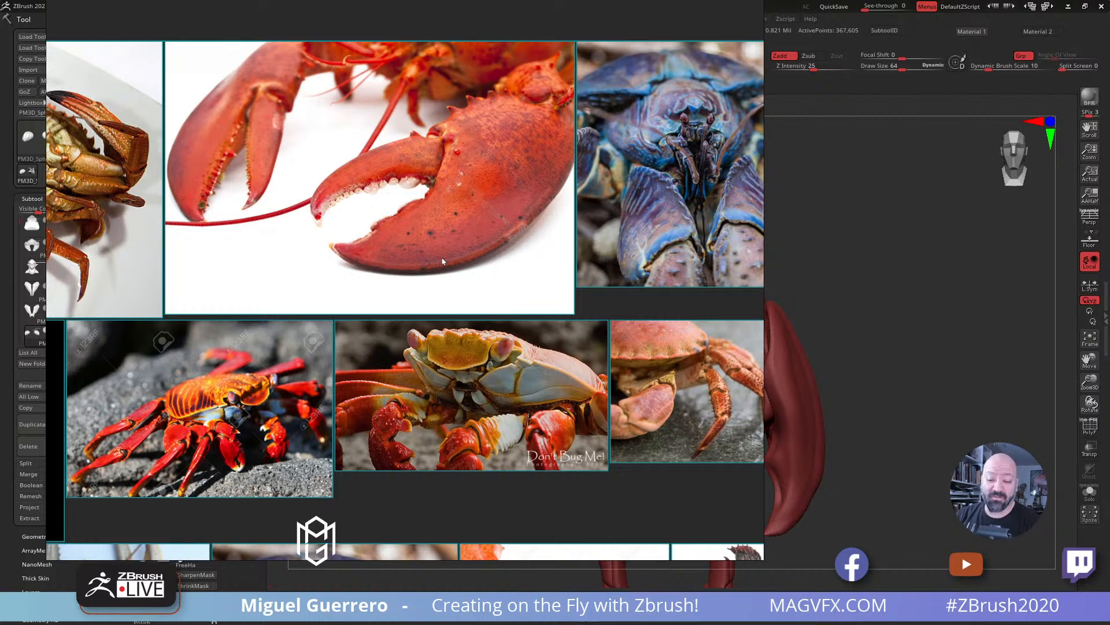
pyautogui.moveTo(442, 257); pyautogui.dragTo(433, 276, button='middle')
pyautogui.moveTo(433, 276); pyautogui.dragTo(444, 0, button='right')
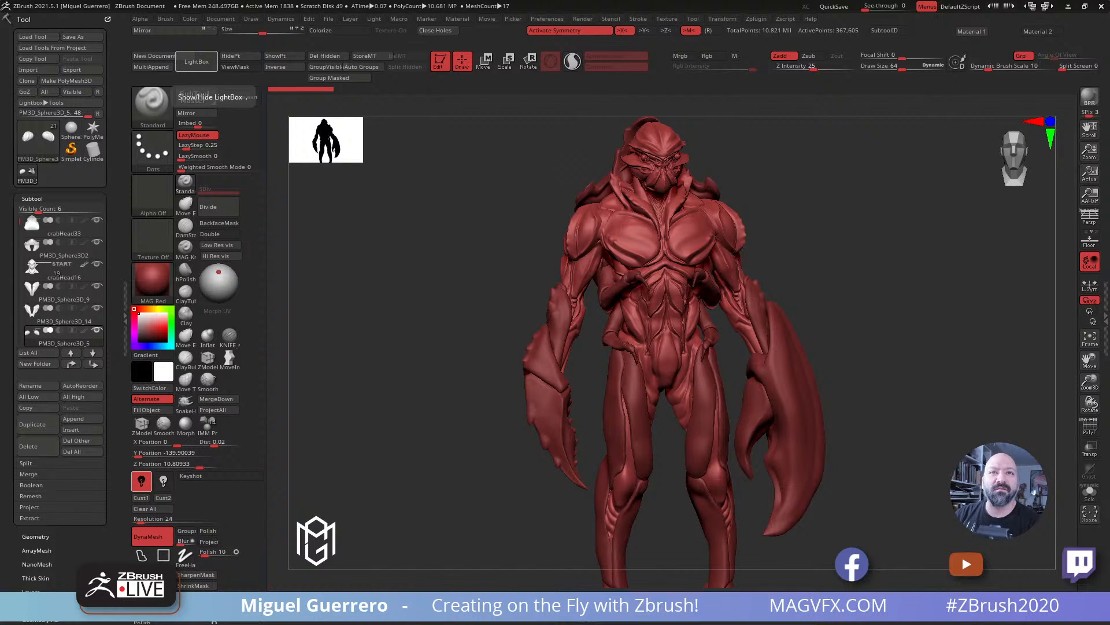
# Step: Examine the large-clawed crab photo and the spiny crab sculpt in Screenshot_7.jpg as claw references
pyautogui.hotkey('alt', 'Tab')
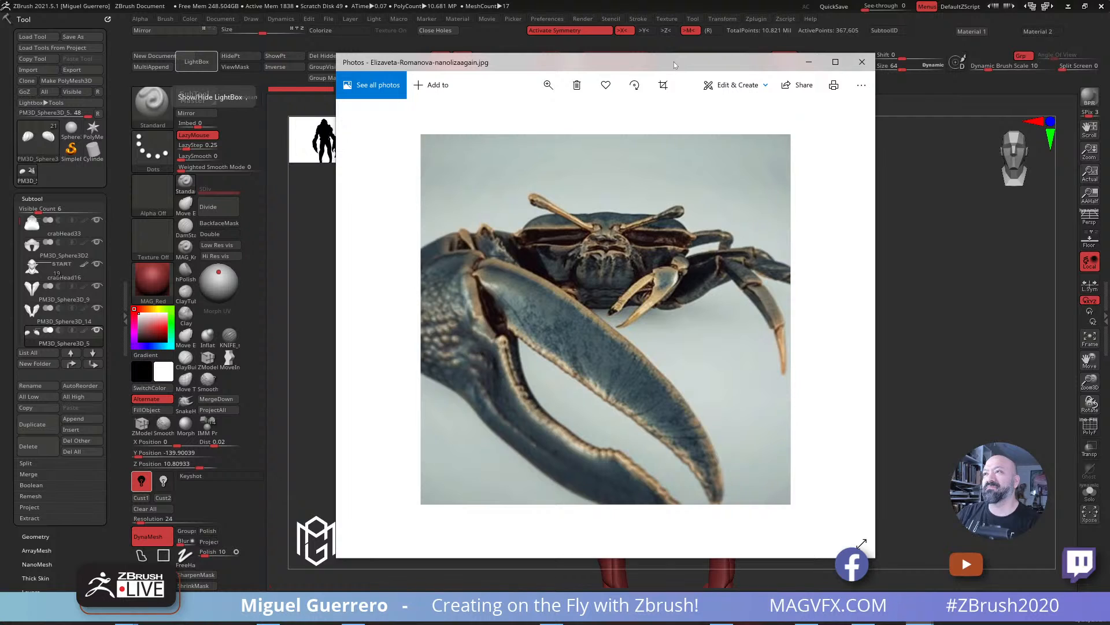
pyautogui.hotkey('alt', 'Tab')
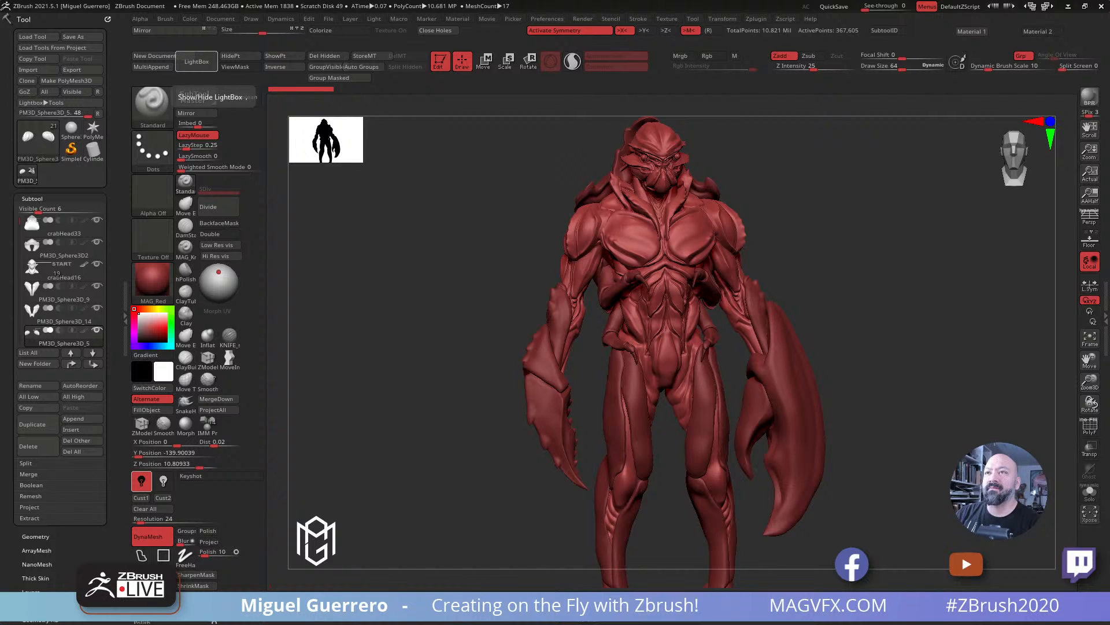
pyautogui.moveTo(740, 0); pyautogui.dragTo(600, 51)
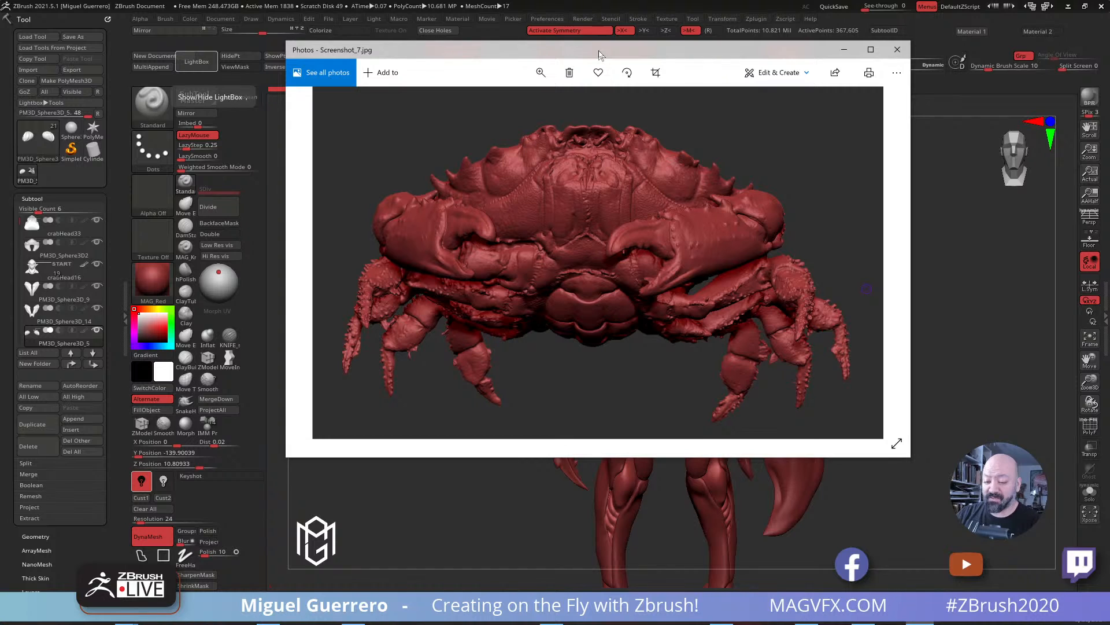
pyautogui.moveTo(599, 54); pyautogui.dragTo(598, 54)
pyautogui.hotkey('alt', 'Tab')
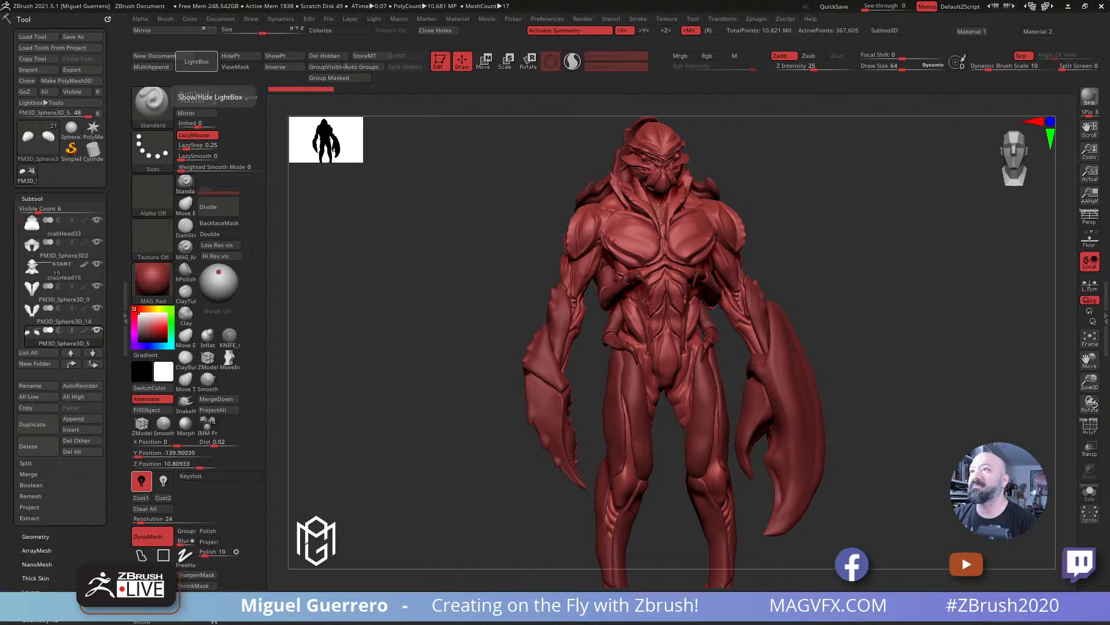
# Step: Make the large claw on the creature's left arm the active subtool and frame it for close work
pyautogui.moveTo(451, 259); pyautogui.dragTo(392, 238)
pyautogui.keyDown('alt'); pyautogui.click(756, 342); pyautogui.keyUp('alt')
pyautogui.moveTo(830, 398); pyautogui.dragTo(726, 329, button='right')
pyautogui.moveTo(426, 268); pyautogui.dragTo(486, 313, button='right')
pyautogui.moveTo(823, 400); pyautogui.dragTo(845, 420, button='right')
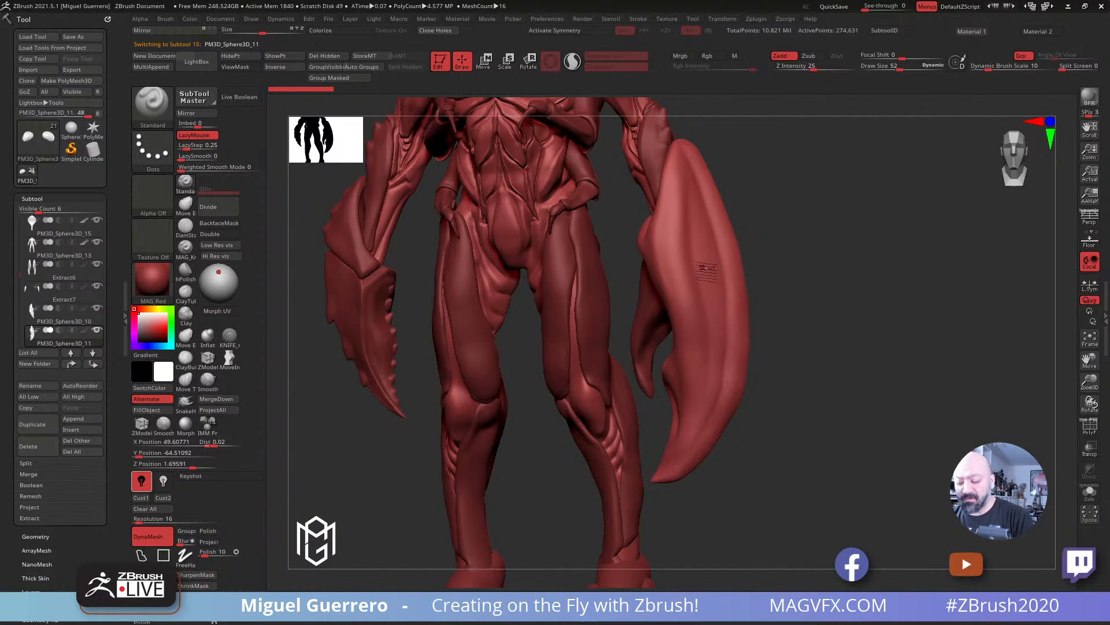
pyautogui.press('[')
pyautogui.moveTo(818, 352); pyautogui.dragTo(791, 366, button='right')
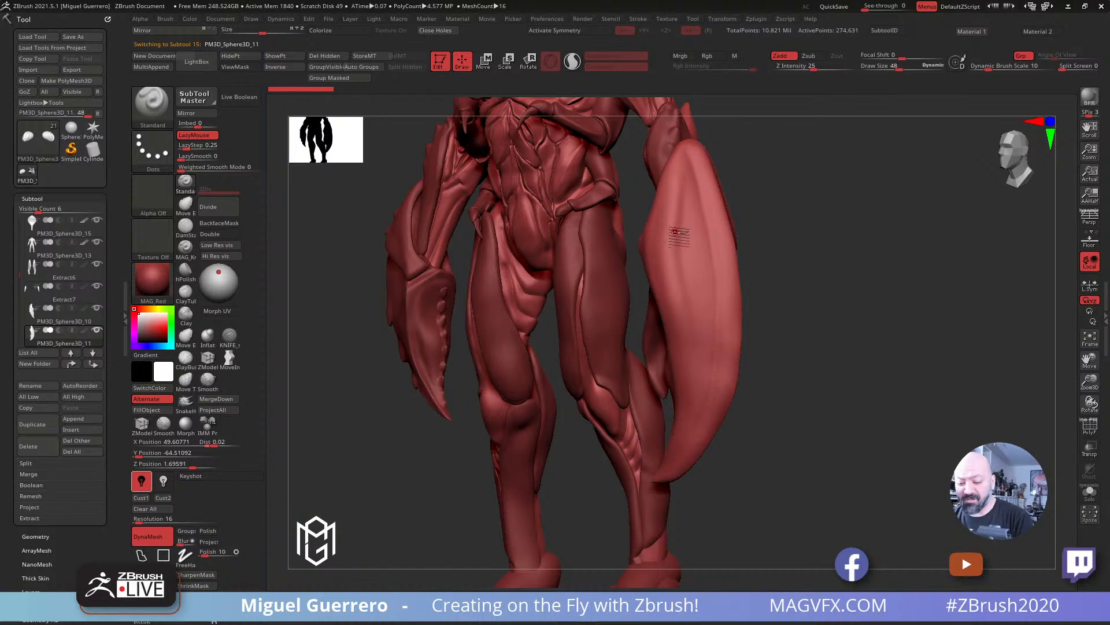
# Step: Enlarge the brush to a draw size of 564 for broad strokes on the large claw
pyautogui.press(']')
pyautogui.press(']')
pyautogui.press(']')
pyautogui.press(']')
pyautogui.press(']')
pyautogui.press(']')
pyautogui.press(']')
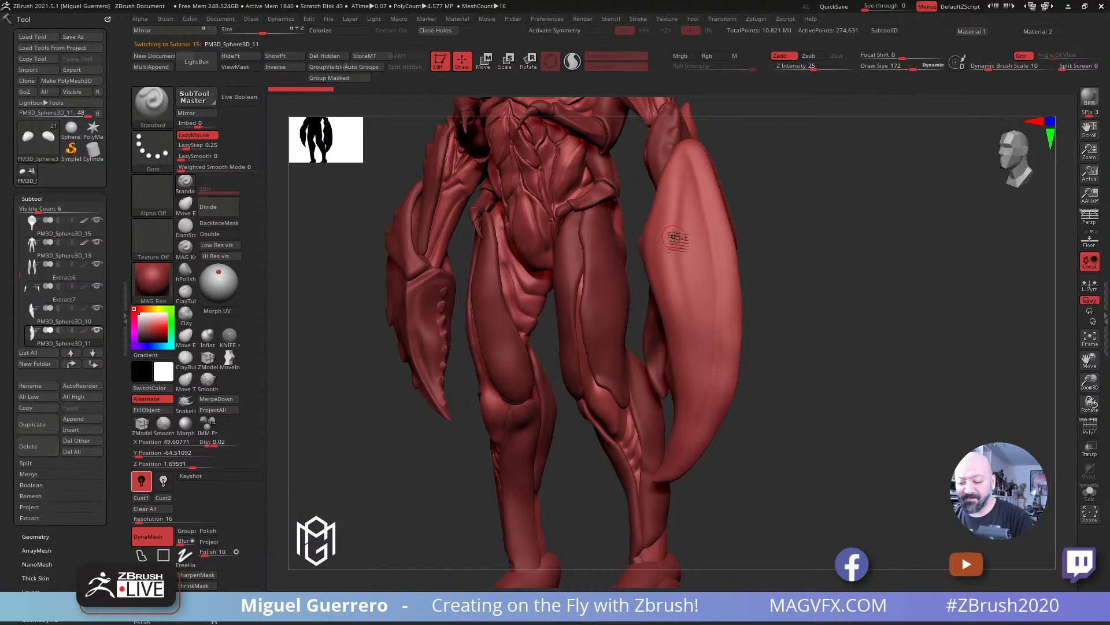
pyautogui.press(']')
pyautogui.press(']')
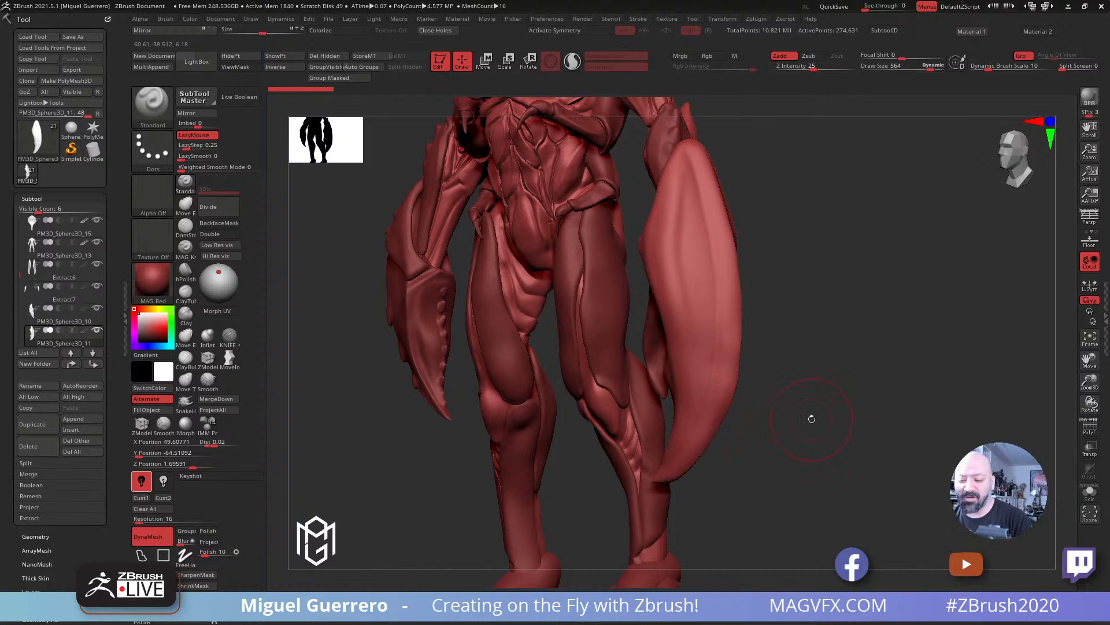
pyautogui.moveTo(811, 418); pyautogui.dragTo(817, 417)
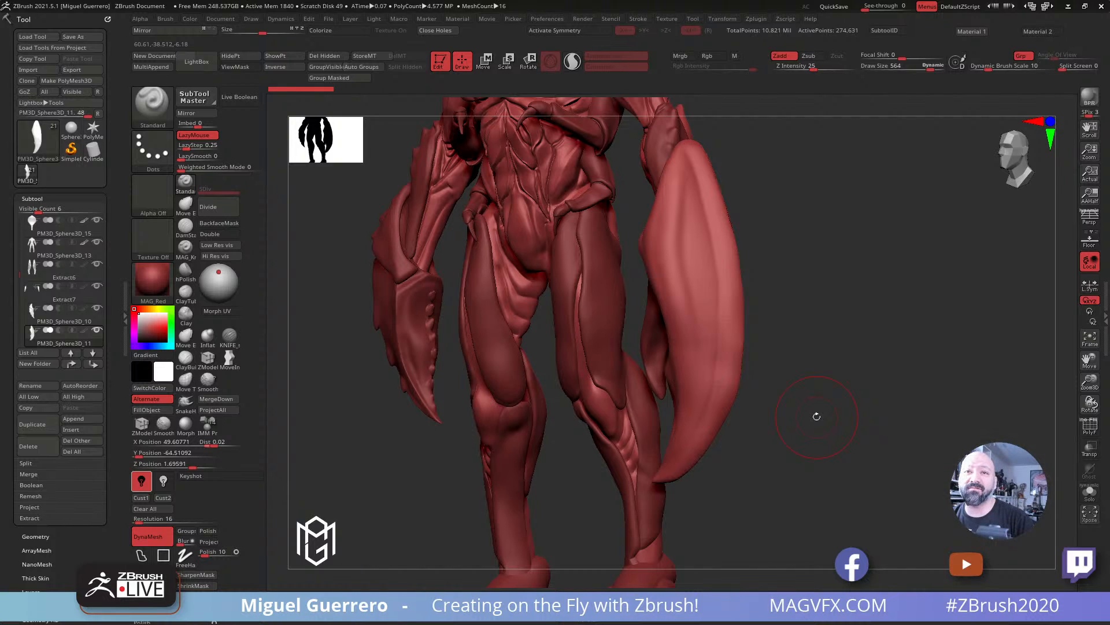
pyautogui.keyDown('alt'); pyautogui.moveTo(457, 379); pyautogui.dragTo(495, 369); pyautogui.keyUp('alt')
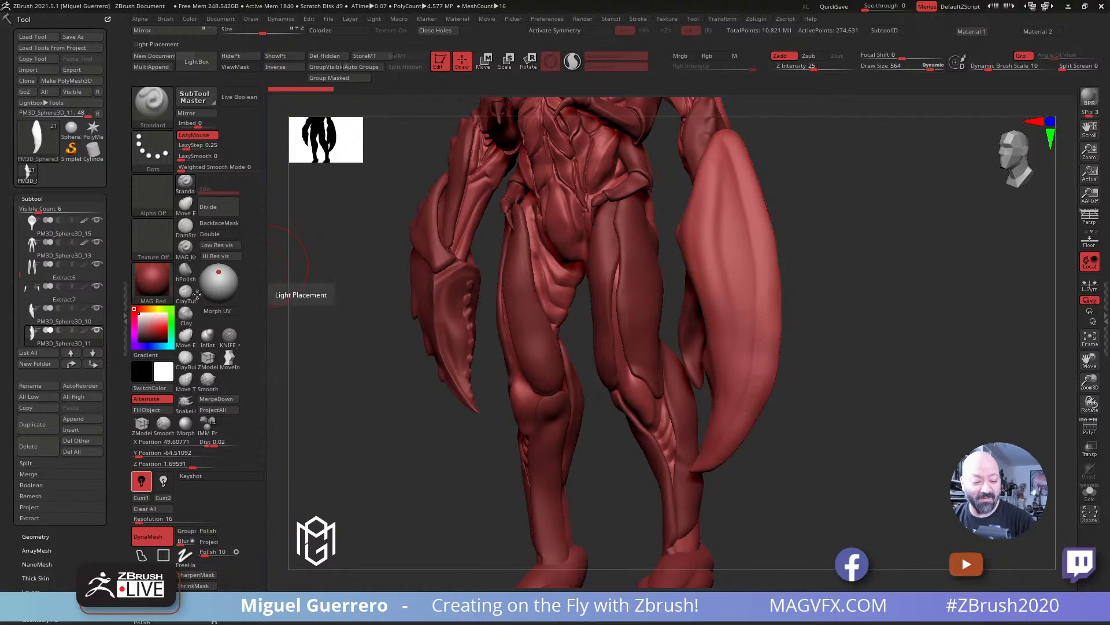
# Step: Choose the Move brush and set its Z Intensity to 22
pyautogui.click(184, 224)
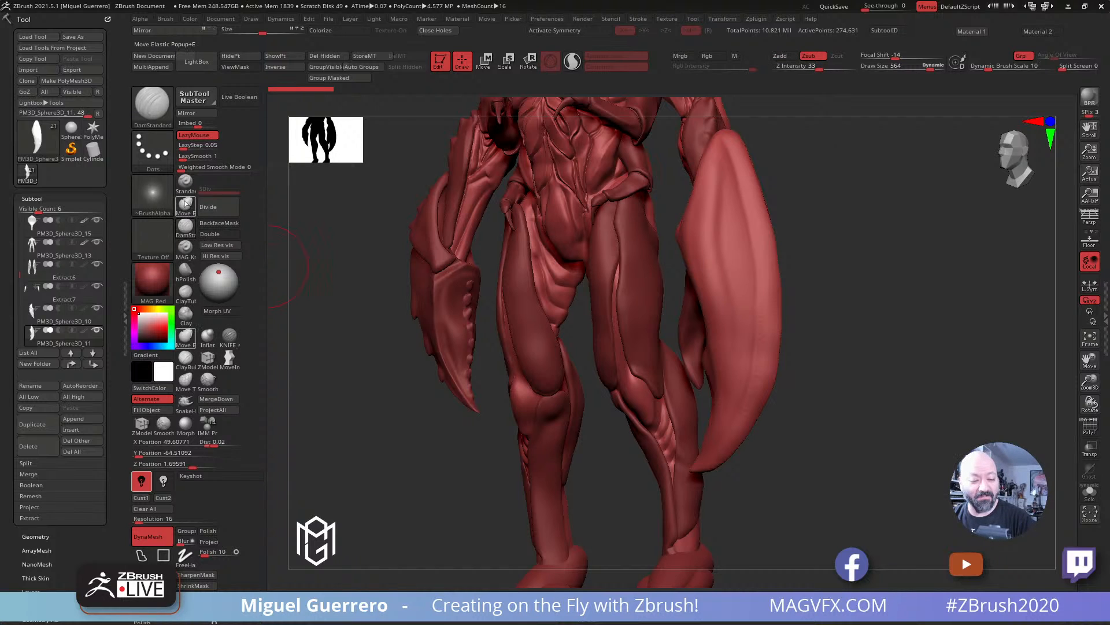
pyautogui.click(185, 205)
pyautogui.press('b')
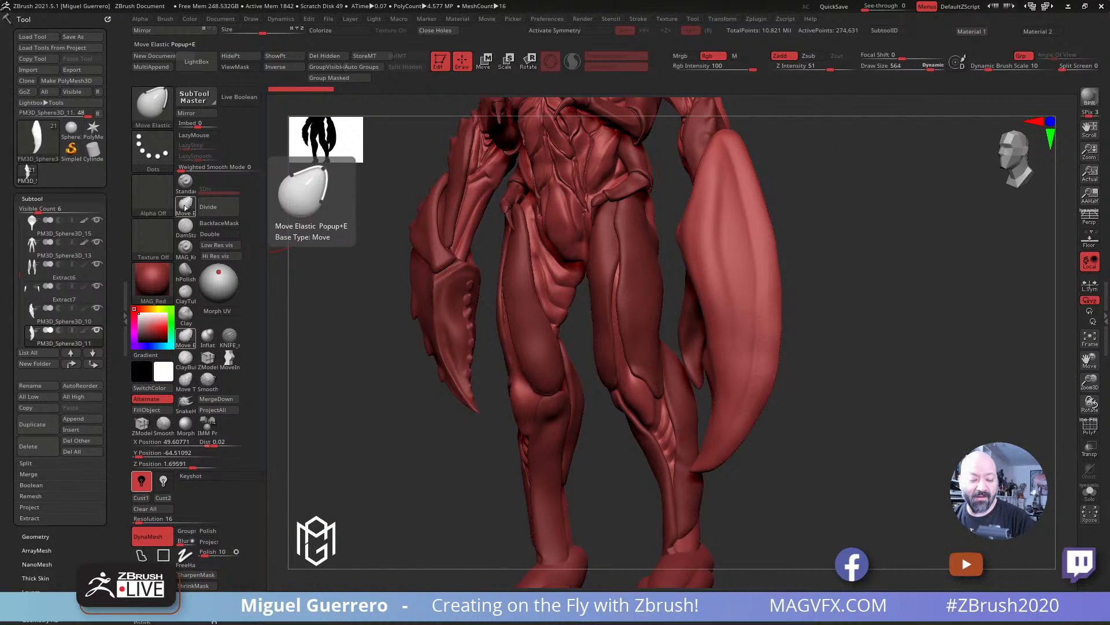
pyautogui.press('b')
pyautogui.press('m')
pyautogui.press('v')
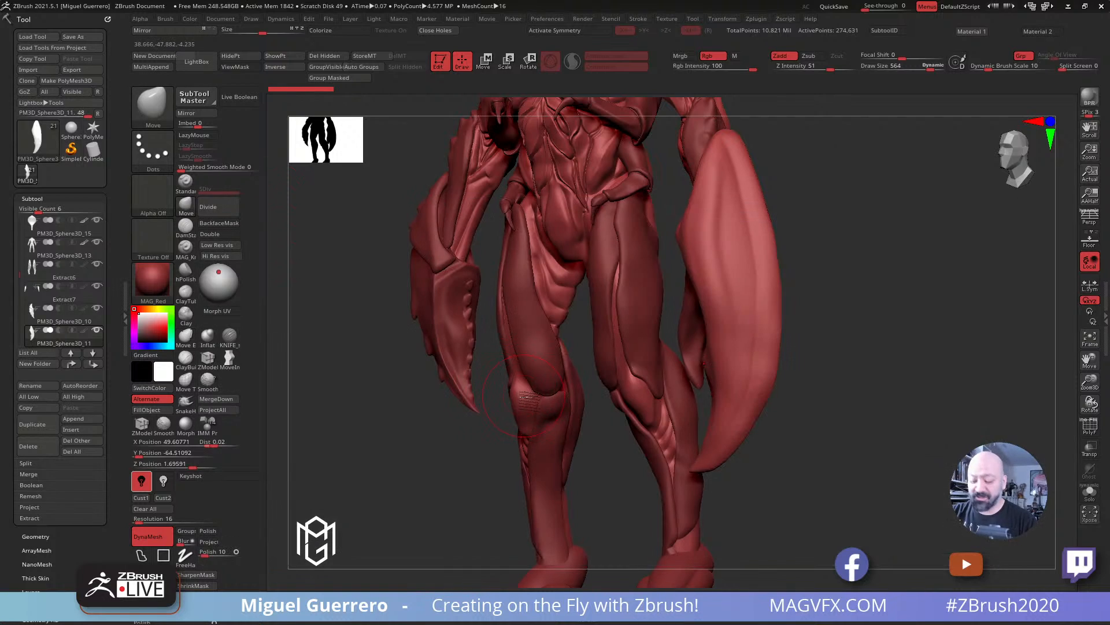
pyautogui.click(182, 208)
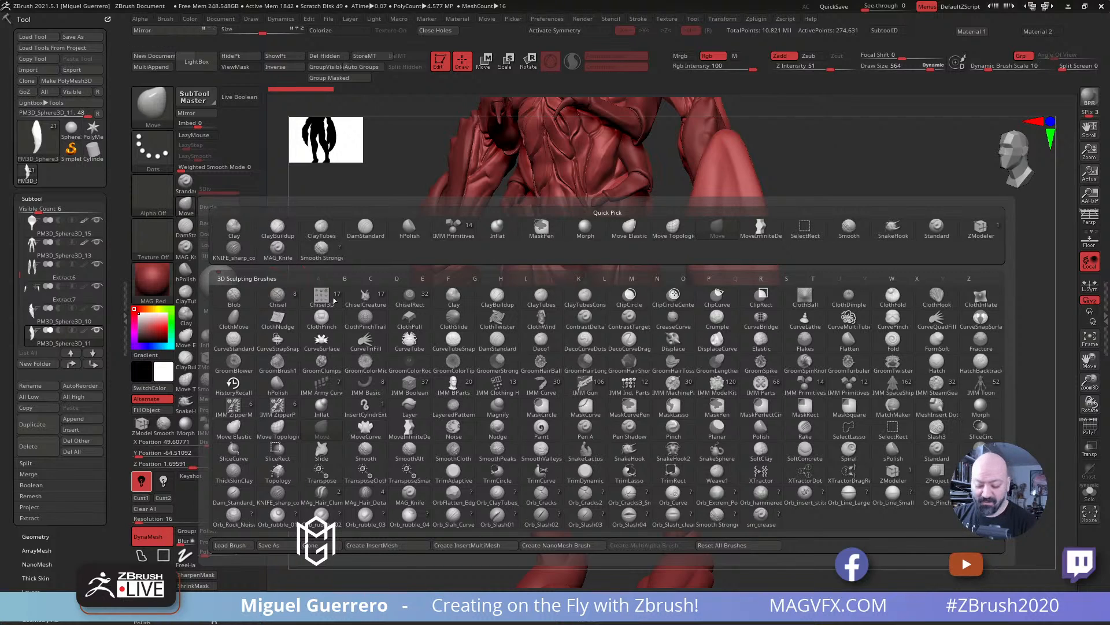
pyautogui.moveTo(534, 455)
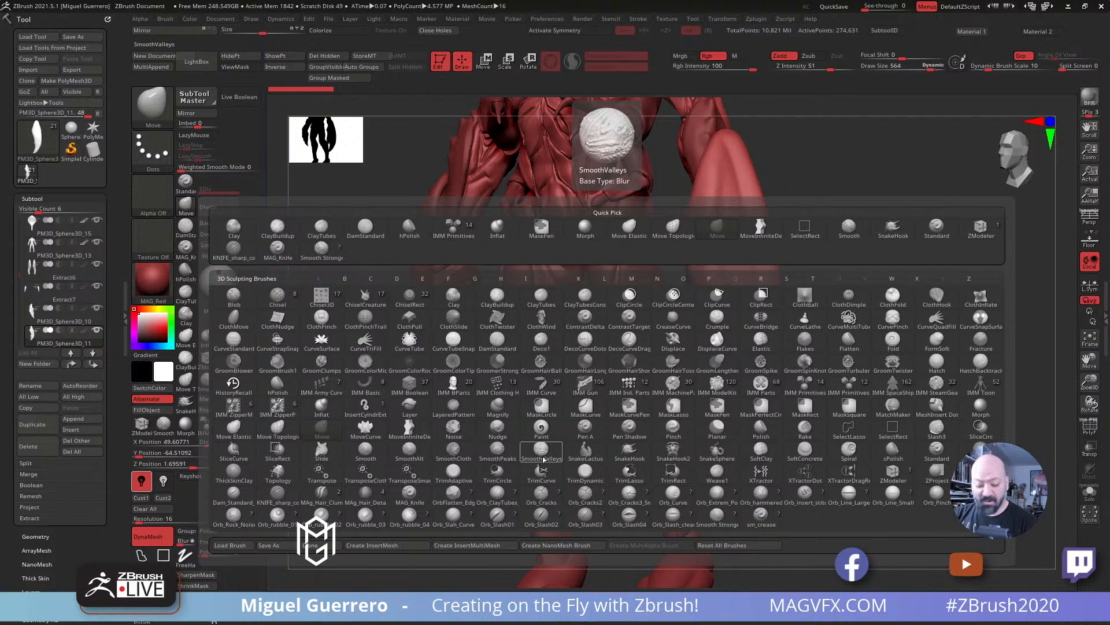
pyautogui.click(541, 460)
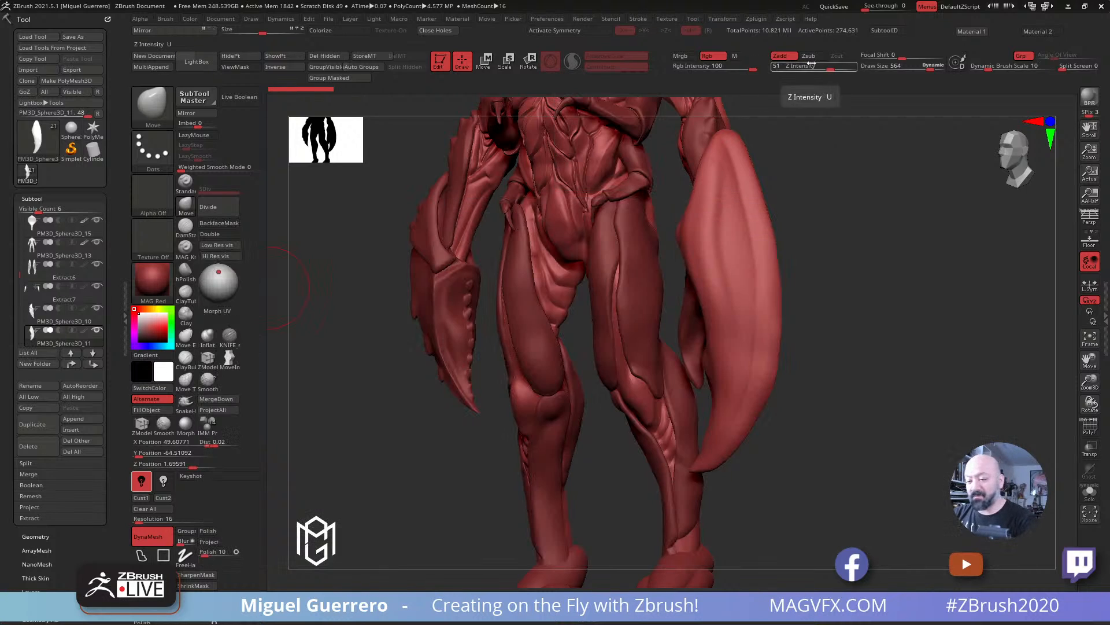
pyautogui.moveTo(812, 66); pyautogui.dragTo(811, 65)
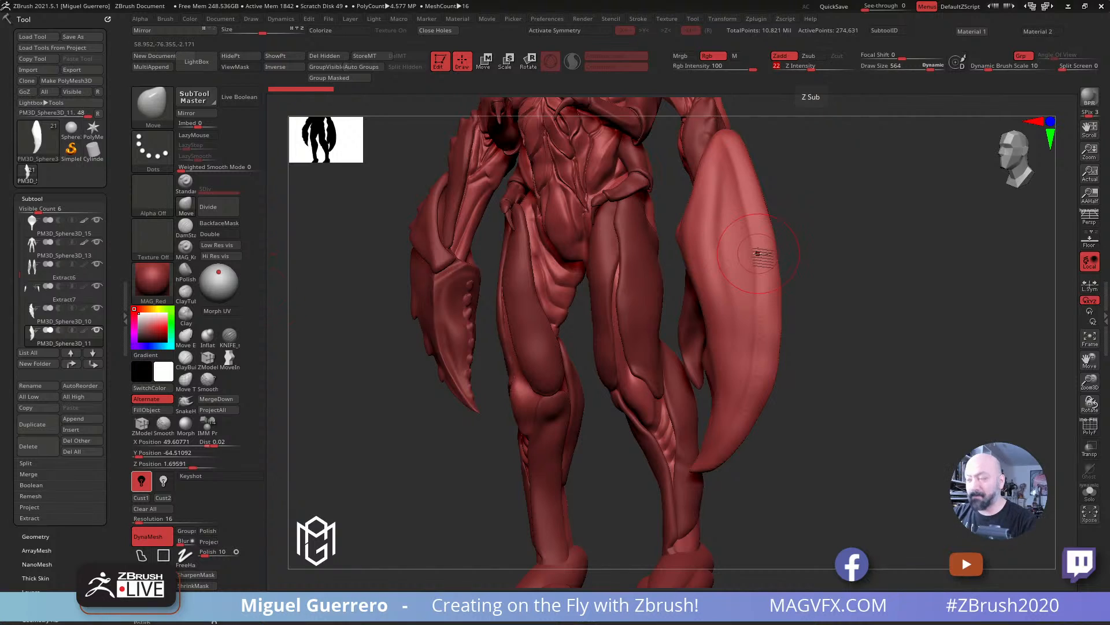
pyautogui.moveTo(836, 274); pyautogui.dragTo(852, 276)
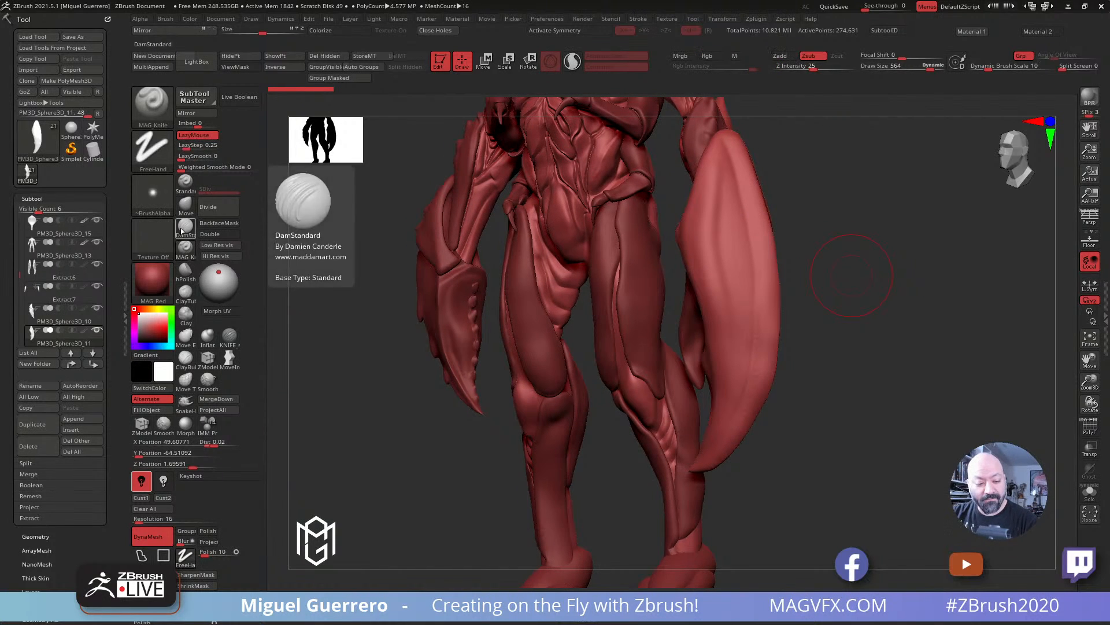
# Step: Carve soft lengthwise grooves down the large claw's face using DamStandard at Z Intensity 13, enlarging the brush to 628
pyautogui.click(185, 225)
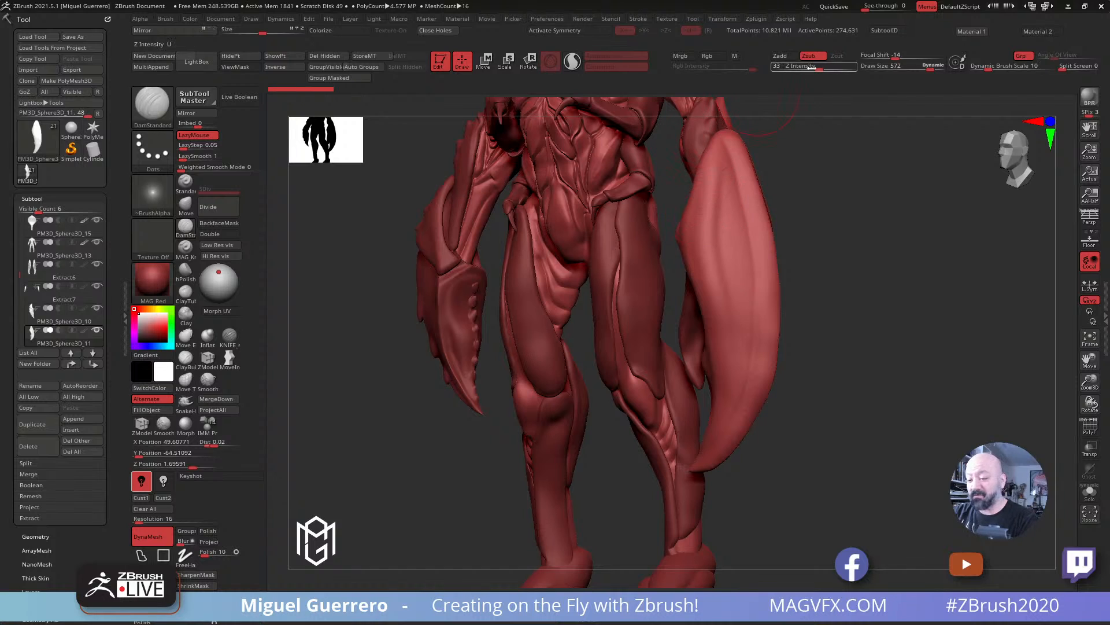
pyautogui.moveTo(810, 65); pyautogui.dragTo(804, 65)
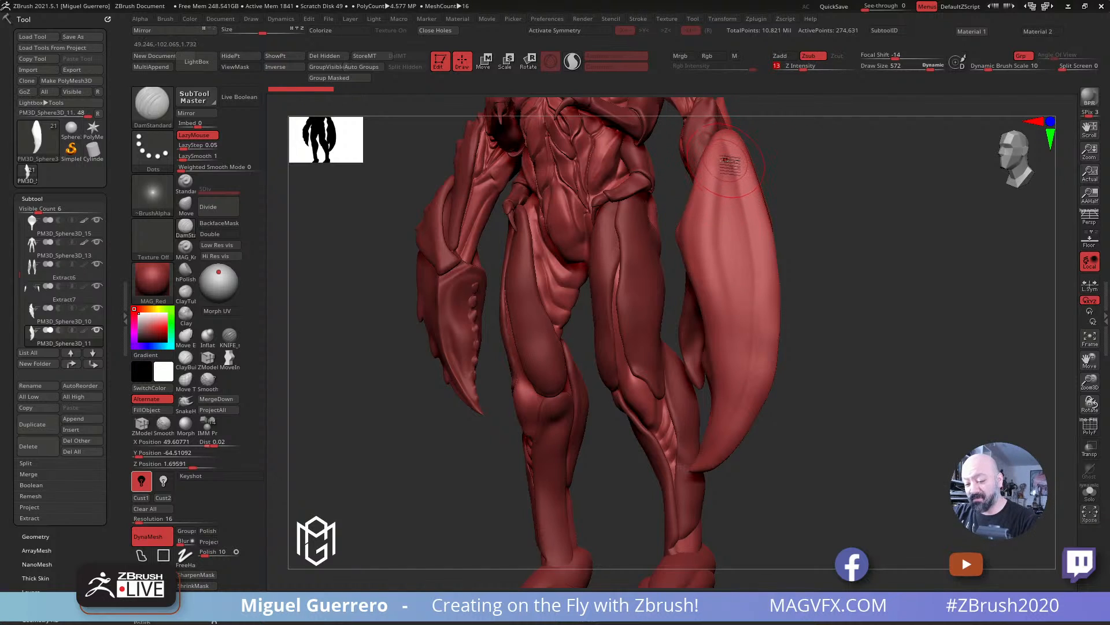
pyautogui.moveTo(741, 281); pyautogui.dragTo(728, 166)
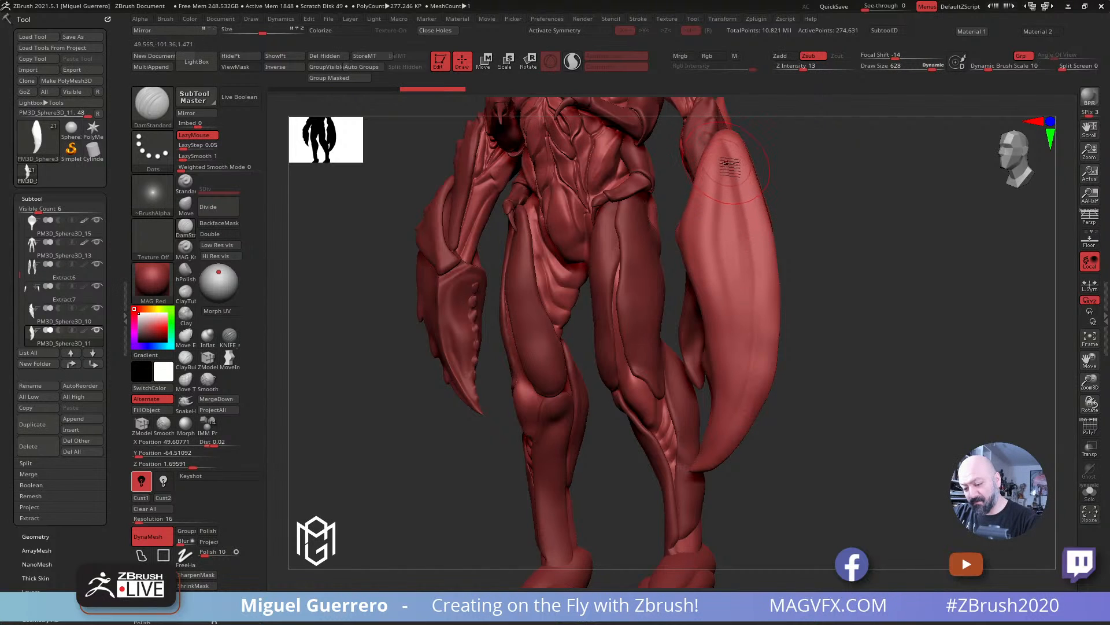
pyautogui.moveTo(743, 276); pyautogui.dragTo(754, 341)
pyautogui.moveTo(843, 389)
pyautogui.mouseDown()
pyautogui.moveTo(810, 388)
pyautogui.moveTo(824, 384)
pyautogui.mouseUp()
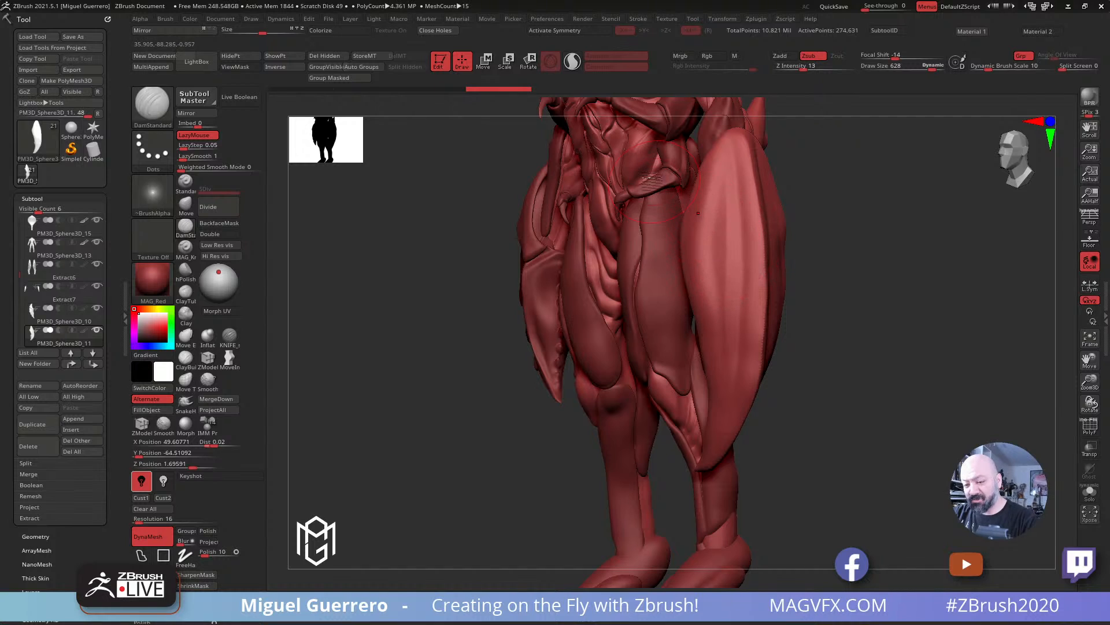
# Step: Smooth the lengthwise grooves across the front face of the large claw, blending them toward its inner edge
pyautogui.moveTo(828, 336)
pyautogui.mouseDown()
pyautogui.moveTo(877, 333)
pyautogui.moveTo(714, 180)
pyautogui.moveTo(702, 222)
pyautogui.moveTo(713, 279)
pyautogui.moveTo(754, 351)
pyautogui.mouseUp()
pyautogui.moveTo(832, 412); pyautogui.dragTo(820, 424)
pyautogui.moveTo(750, 291)
pyautogui.keyDown('shift'); pyautogui.mouseDown()
pyautogui.moveTo(738, 322)
pyautogui.moveTo(702, 174)
pyautogui.moveTo(690, 209)
pyautogui.mouseUp(); pyautogui.keyUp('shift')
pyautogui.moveTo(833, 362)
pyautogui.mouseDown()
pyautogui.moveTo(835, 346)
pyautogui.moveTo(836, 372)
pyautogui.moveTo(830, 364)
pyautogui.mouseUp()
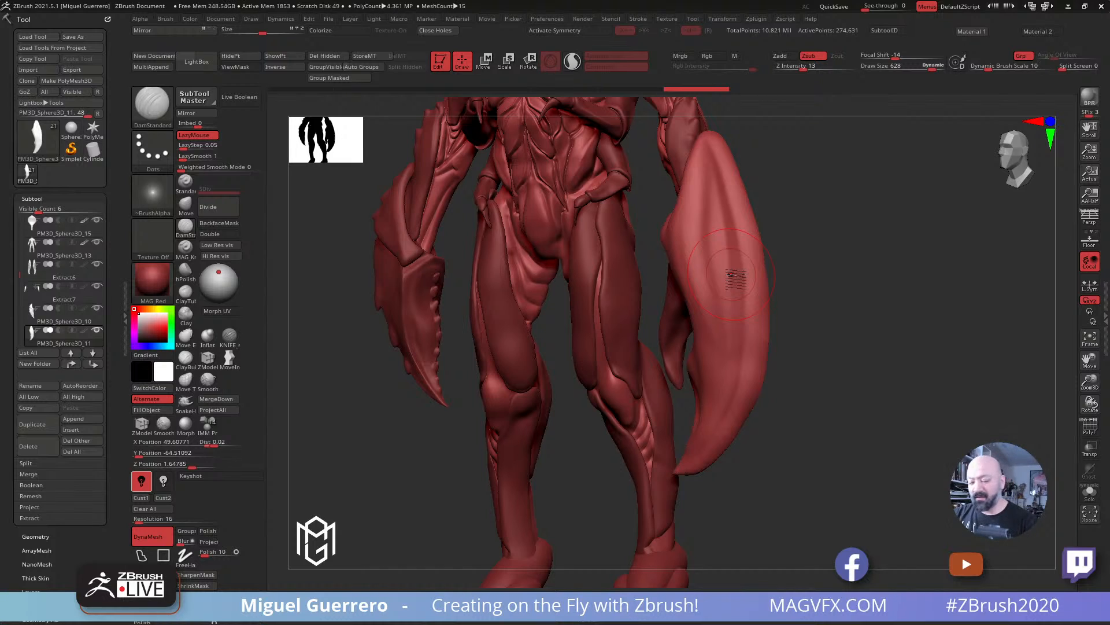
pyautogui.moveTo(900, 359)
pyautogui.mouseDown()
pyautogui.moveTo(877, 322)
pyautogui.moveTo(828, 342)
pyautogui.mouseUp()
pyautogui.moveTo(661, 253)
pyautogui.mouseDown()
pyautogui.moveTo(657, 273)
pyautogui.moveTo(810, 354)
pyautogui.moveTo(826, 346)
pyautogui.moveTo(833, 365)
pyautogui.mouseUp()
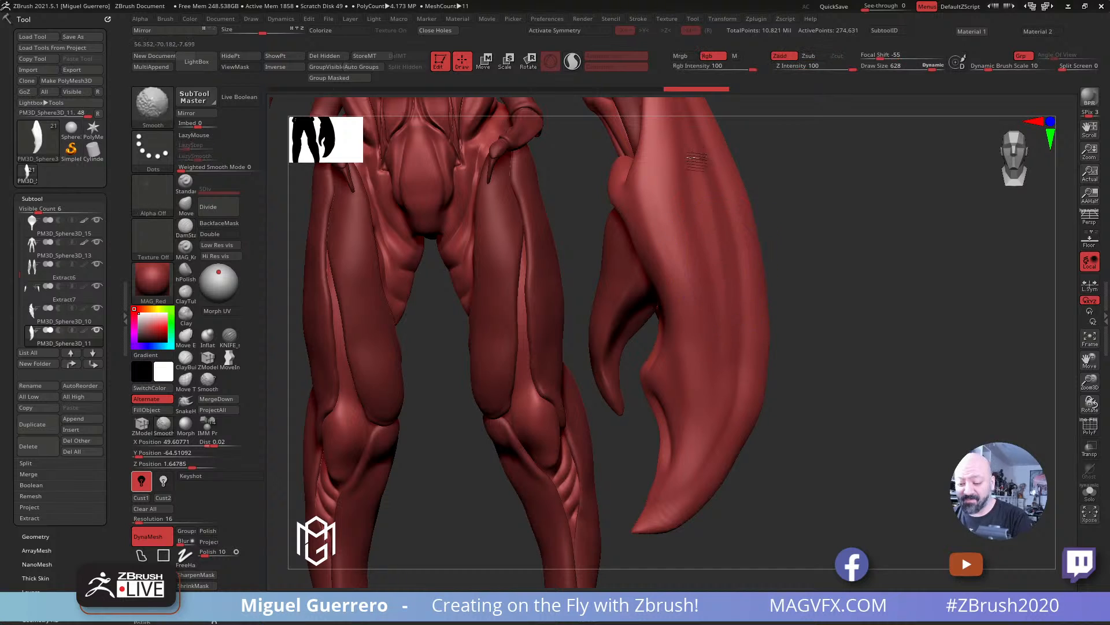
pyautogui.moveTo(801, 413)
pyautogui.mouseDown()
pyautogui.moveTo(790, 367)
pyautogui.moveTo(829, 356)
pyautogui.mouseUp()
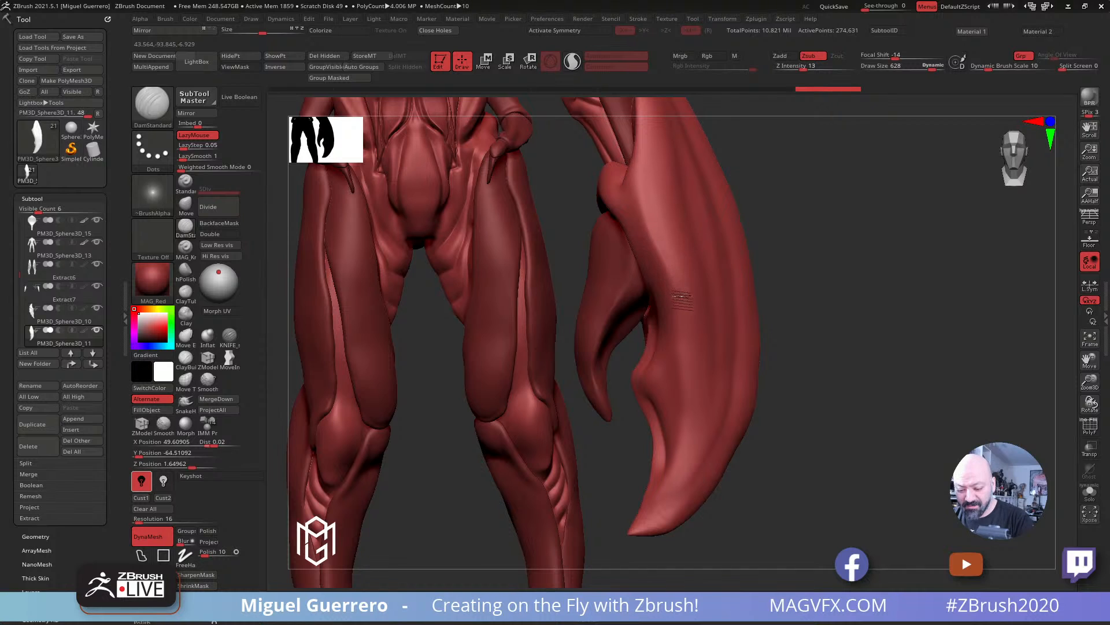
# Step: Carve lengthwise grooves down the back face of the large claw using DamStandard at Z Intensity 24, and smooth them
pyautogui.moveTo(828, 470)
pyautogui.mouseDown()
pyautogui.moveTo(674, 396)
pyautogui.moveTo(509, 243)
pyautogui.mouseUp()
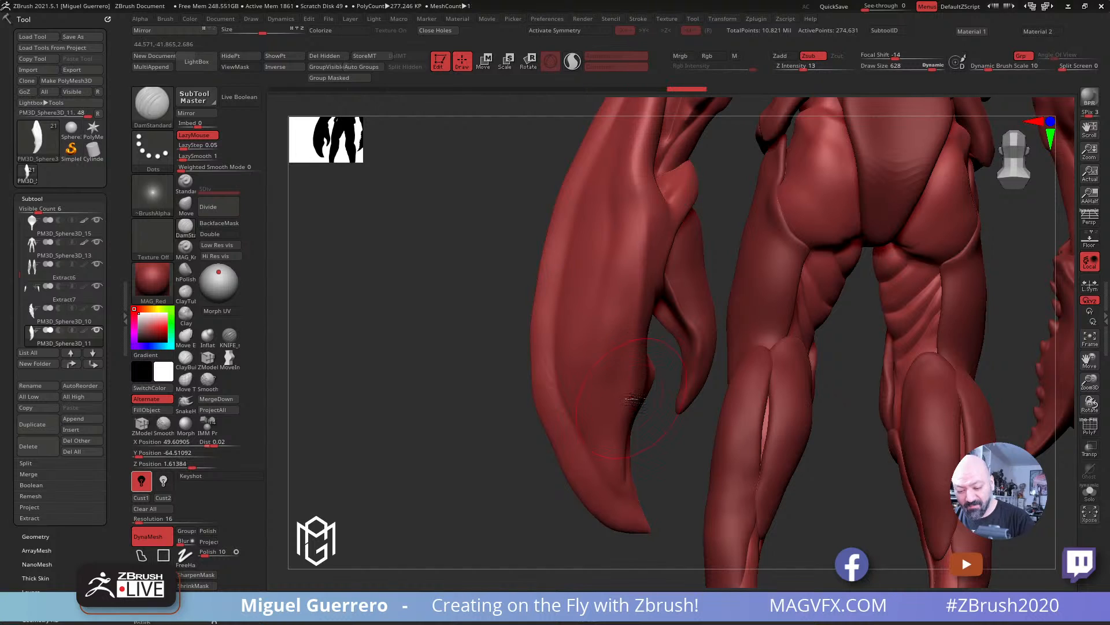
pyautogui.moveTo(520, 307)
pyautogui.mouseDown()
pyautogui.moveTo(498, 200)
pyautogui.moveTo(573, 214)
pyautogui.mouseUp()
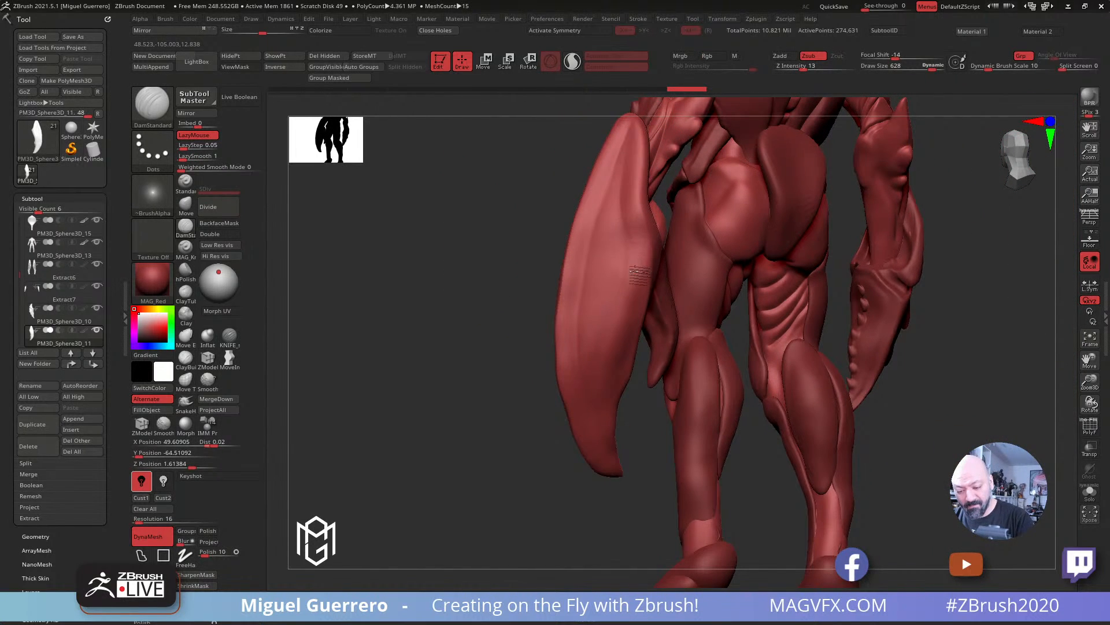
pyautogui.moveTo(538, 370); pyautogui.dragTo(491, 317)
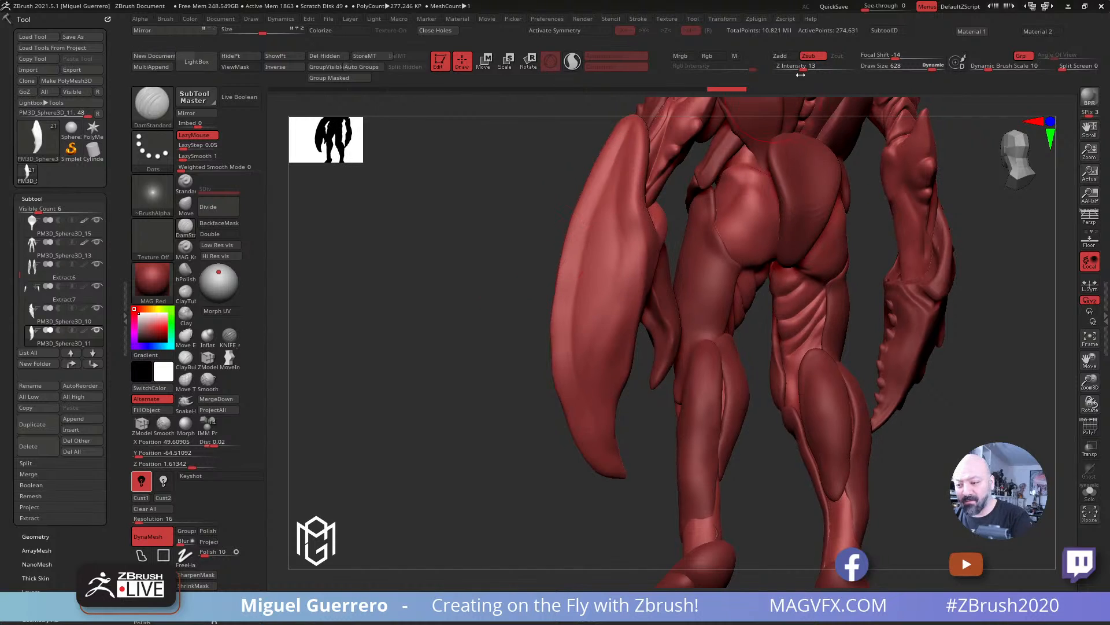
pyautogui.click(809, 67)
pyautogui.moveTo(508, 209); pyautogui.dragTo(537, 205)
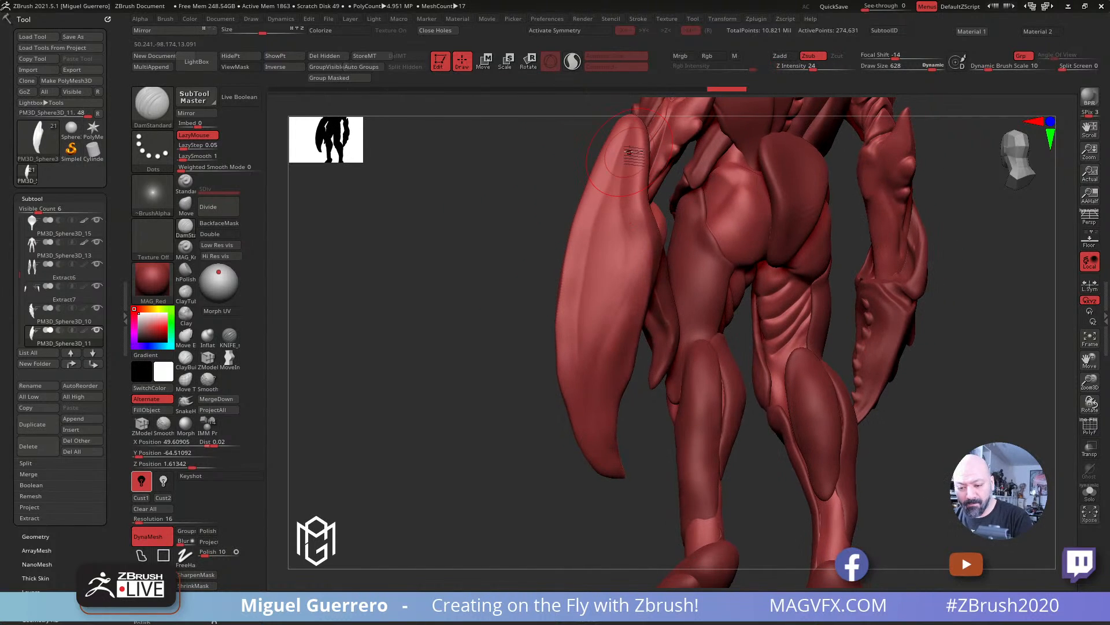
pyautogui.moveTo(628, 139)
pyautogui.mouseDown()
pyautogui.moveTo(635, 251)
pyautogui.moveTo(599, 370)
pyautogui.moveTo(626, 223)
pyautogui.moveTo(634, 264)
pyautogui.moveTo(624, 154)
pyautogui.moveTo(584, 269)
pyautogui.mouseUp()
pyautogui.moveTo(475, 274); pyautogui.dragTo(581, 298)
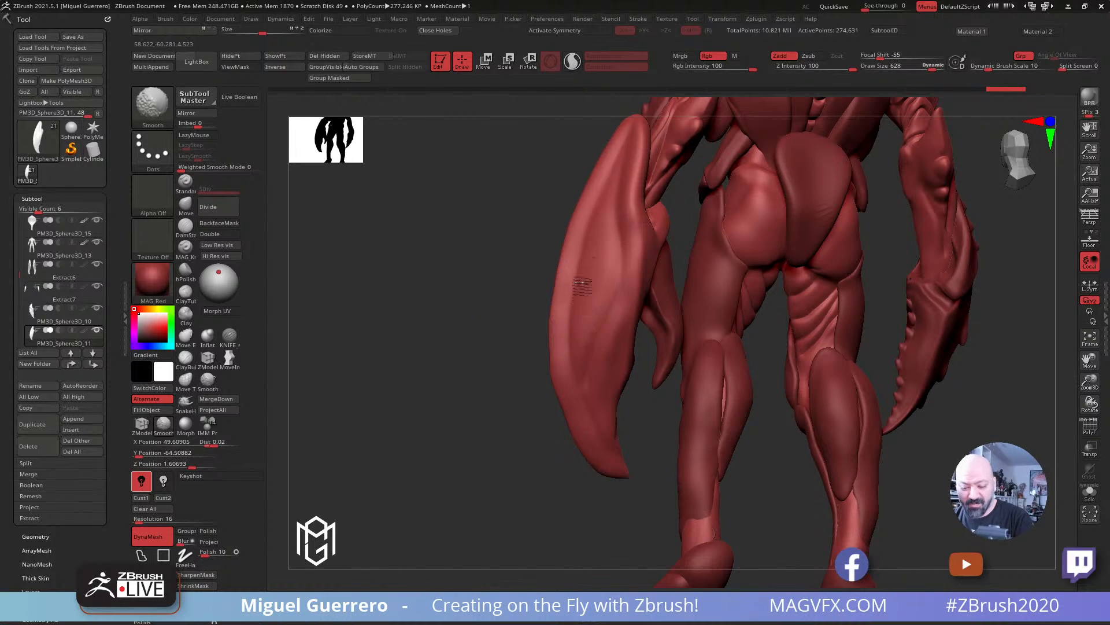
pyautogui.moveTo(614, 174); pyautogui.dragTo(582, 361)
pyautogui.moveTo(598, 213)
pyautogui.keyDown('shift'); pyautogui.mouseDown()
pyautogui.moveTo(587, 332)
pyautogui.moveTo(611, 184)
pyautogui.moveTo(585, 335)
pyautogui.moveTo(597, 239)
pyautogui.mouseUp(); pyautogui.keyUp('shift')
pyautogui.moveTo(454, 274); pyautogui.dragTo(489, 284)
pyautogui.moveTo(480, 289)
pyautogui.mouseDown()
pyautogui.moveTo(458, 268)
pyautogui.moveTo(365, 344)
pyautogui.mouseUp()
# Step: Swell the ridge running down the back of the large claw using the Inflat brush at Z Intensity 10 and draw size 628
pyautogui.click(208, 334)
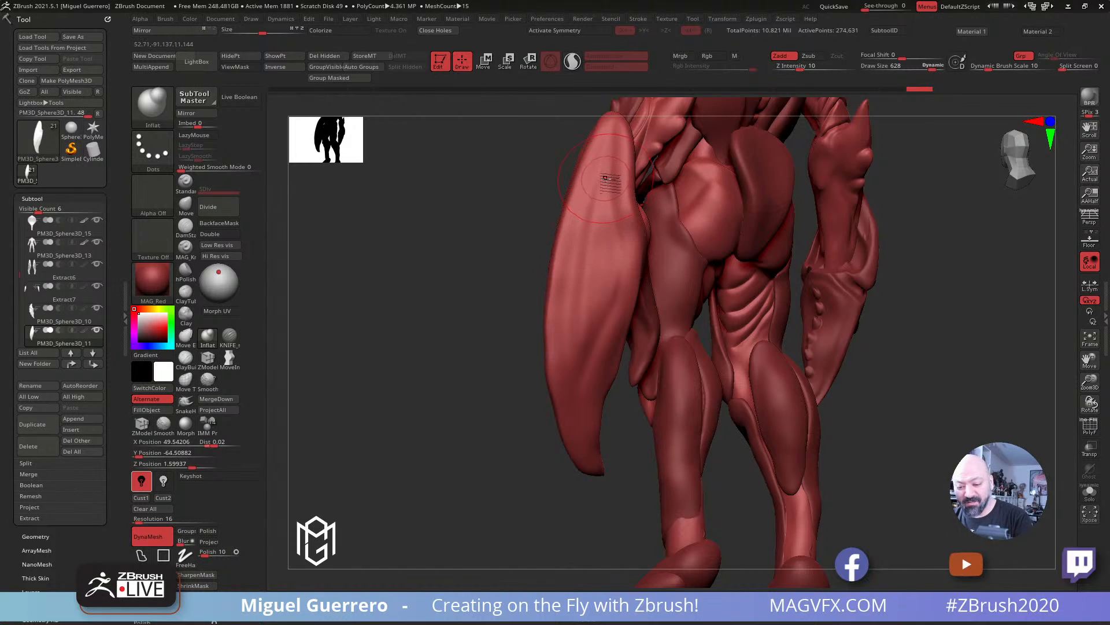
pyautogui.moveTo(611, 184); pyautogui.dragTo(596, 295)
pyautogui.moveTo(489, 287); pyautogui.dragTo(317, 282)
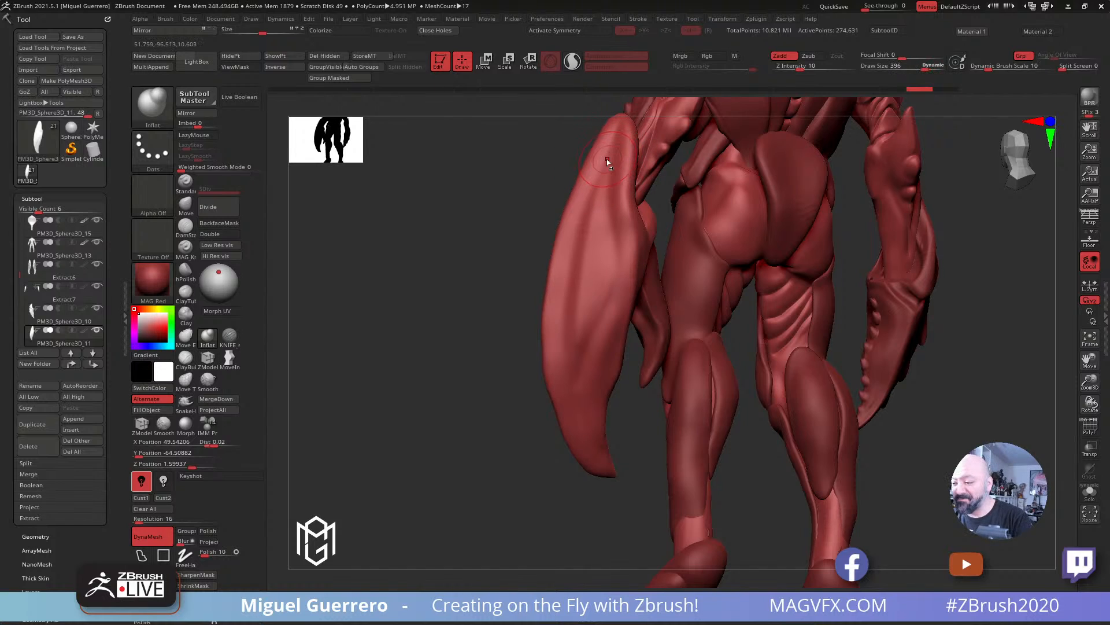
# Step: Mask the large claw around its central back ridge, narrowing the unmasked strip with a brush of size 280 and softening the mask edges
pyautogui.moveTo(615, 139)
pyautogui.keyDown('ctrl'); pyautogui.mouseDown()
pyautogui.moveTo(575, 397)
pyautogui.moveTo(610, 254)
pyautogui.moveTo(597, 194)
pyautogui.mouseUp(); pyautogui.keyUp('ctrl')
pyautogui.keyDown('ctrl'); pyautogui.moveTo(487, 243); pyautogui.dragTo(493, 264); pyautogui.keyUp('ctrl')
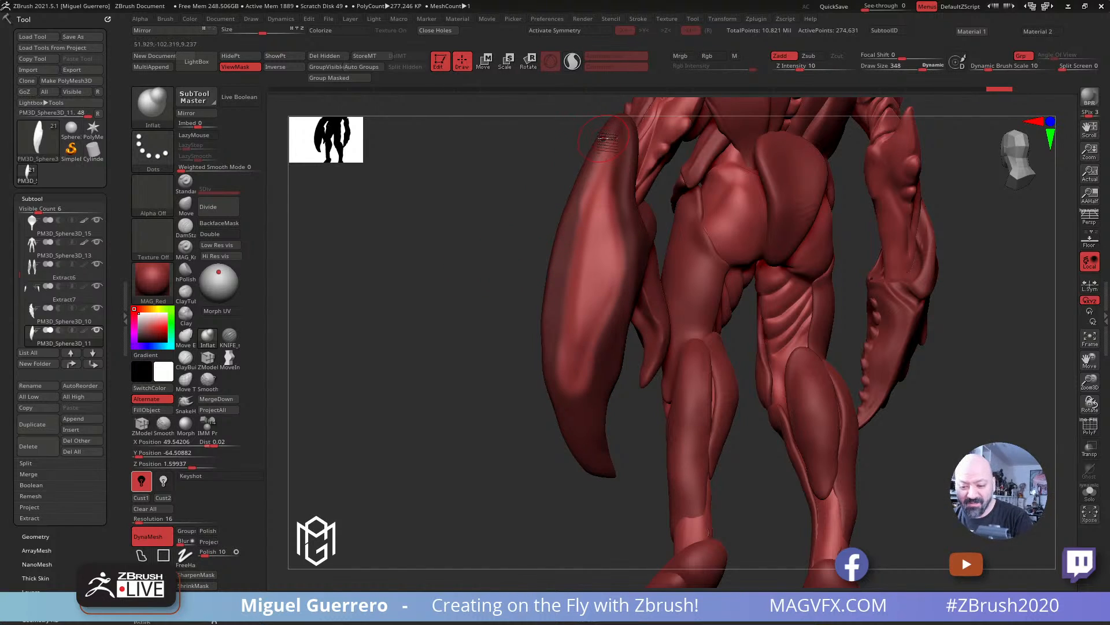
pyautogui.press('[')
pyautogui.moveTo(611, 128)
pyautogui.keyDown('ctrl'); pyautogui.mouseDown()
pyautogui.moveTo(571, 246)
pyautogui.moveTo(572, 231)
pyautogui.moveTo(561, 383)
pyautogui.mouseUp(); pyautogui.keyUp('ctrl')
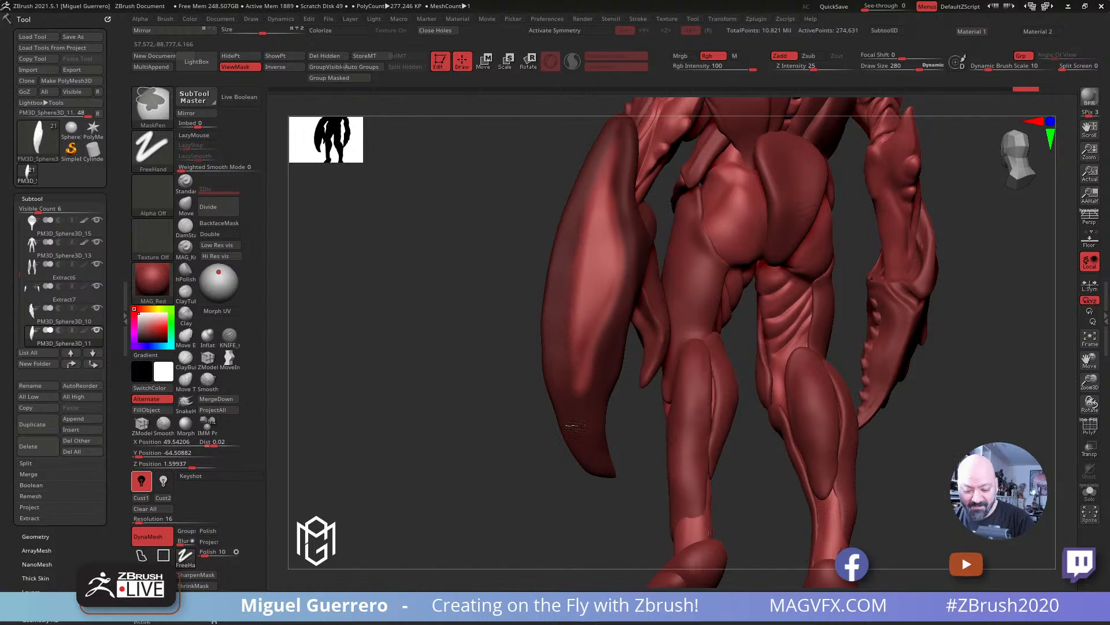
pyautogui.moveTo(619, 131)
pyautogui.keyDown('ctrl'); pyautogui.mouseDown()
pyautogui.moveTo(623, 266)
pyautogui.moveTo(584, 387)
pyautogui.mouseUp(); pyautogui.keyUp('ctrl')
pyautogui.moveTo(500, 254); pyautogui.dragTo(523, 251)
pyautogui.keyDown('ctrl'); pyautogui.click(565, 330); pyautogui.keyUp('ctrl')
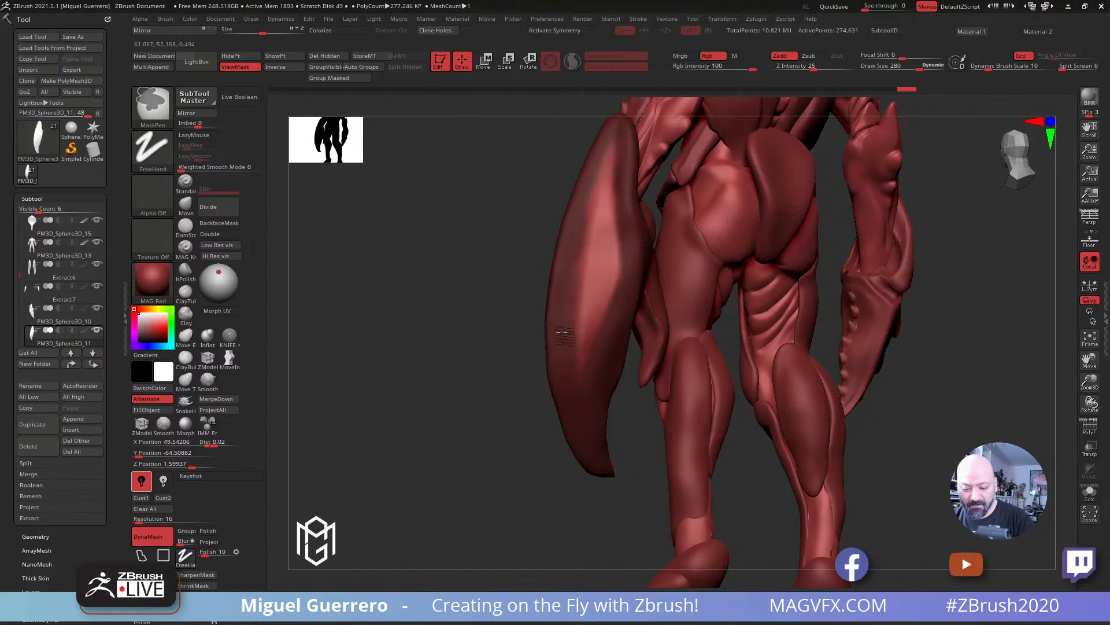
pyautogui.keyDown('ctrl'); pyautogui.click(561, 314); pyautogui.keyUp('ctrl')
pyautogui.keyDown('ctrl'); pyautogui.click(564, 271); pyautogui.keyUp('ctrl')
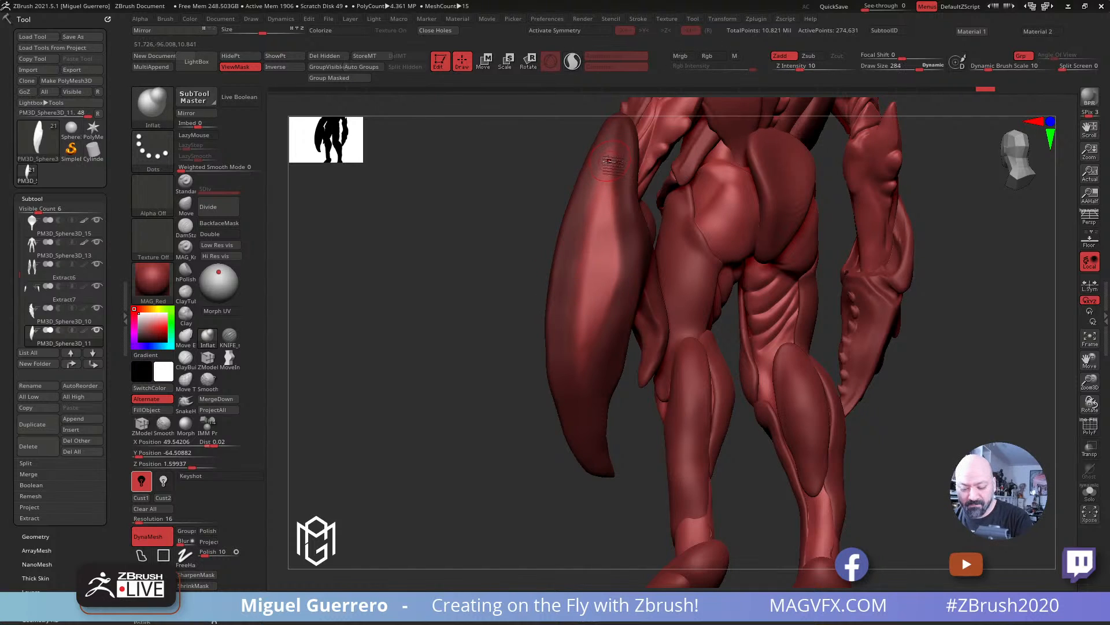
# Step: Inflate and smooth the unmasked back ridge using the Inflat brush at Z Intensity 10, and clear the mask
pyautogui.moveTo(613, 173); pyautogui.dragTo(586, 345)
pyautogui.moveTo(497, 232)
pyautogui.mouseDown()
pyautogui.moveTo(509, 240)
pyautogui.moveTo(441, 238)
pyautogui.moveTo(520, 237)
pyautogui.mouseUp()
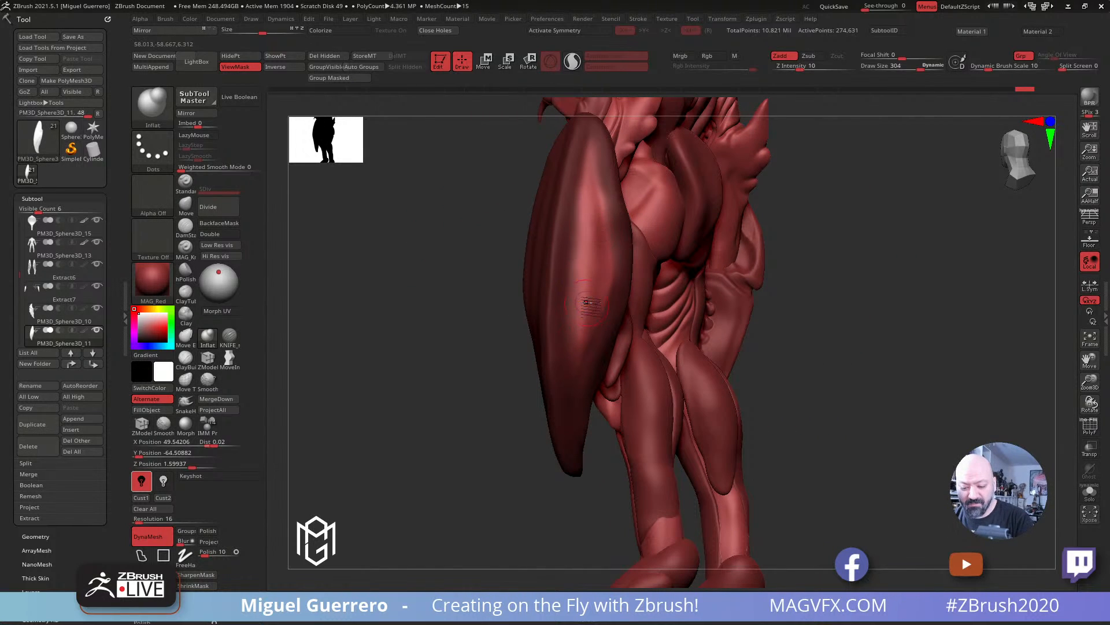
pyautogui.keyDown('shift'); pyautogui.moveTo(593, 164); pyautogui.dragTo(583, 333); pyautogui.keyUp('shift')
pyautogui.moveTo(479, 291)
pyautogui.mouseDown()
pyautogui.moveTo(448, 270)
pyautogui.moveTo(549, 312)
pyautogui.moveTo(664, 322)
pyautogui.moveTo(730, 354)
pyautogui.moveTo(518, 347)
pyautogui.moveTo(532, 341)
pyautogui.moveTo(432, 260)
pyautogui.mouseUp()
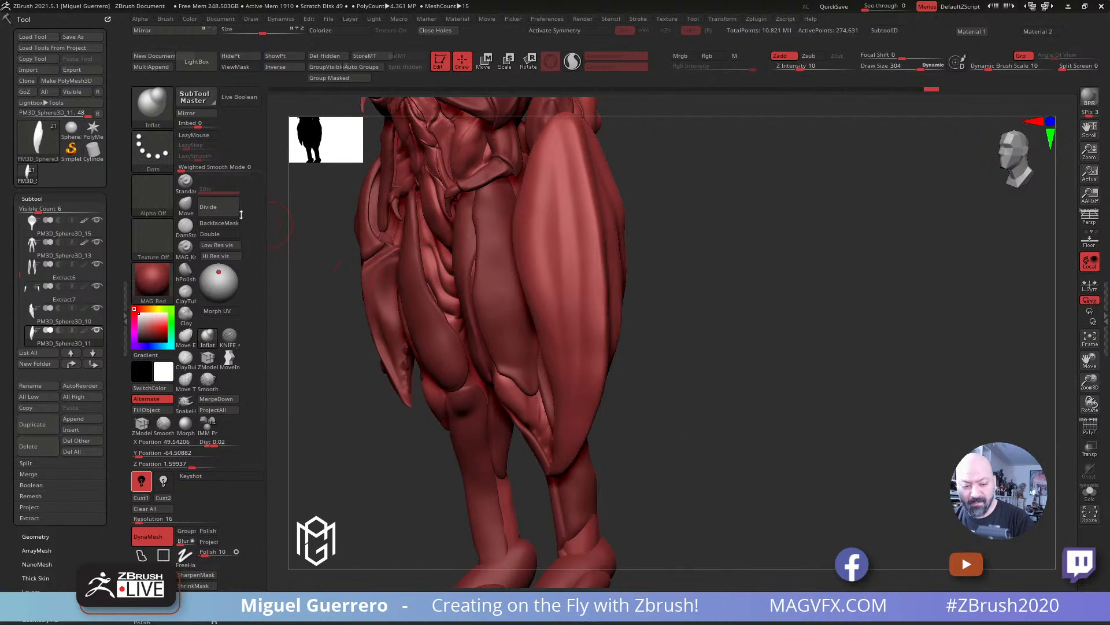
# Step: Reshape the outer back edge of the large claw using the Move brush at Z Intensity 22 and draw size 500
pyautogui.click(191, 203)
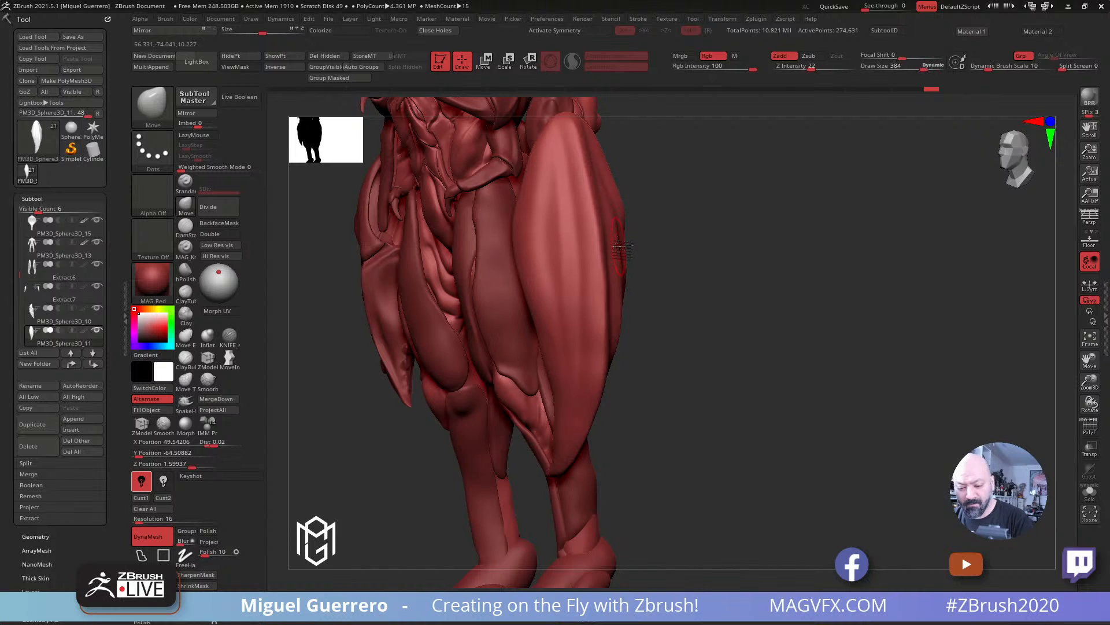
pyautogui.press(']')
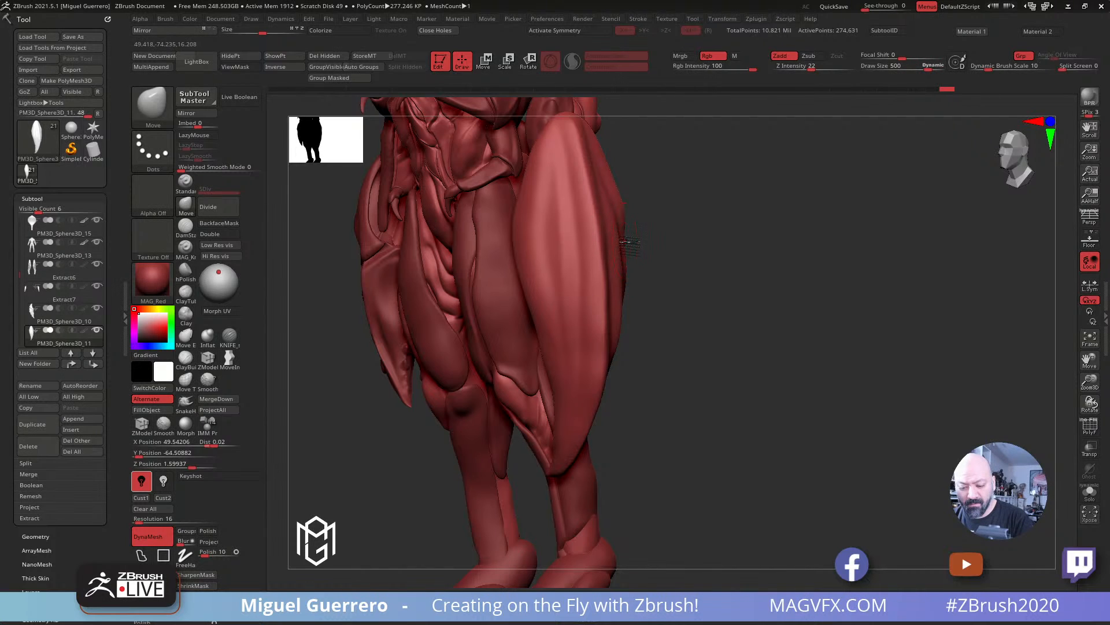
pyautogui.moveTo(636, 248); pyautogui.dragTo(627, 222)
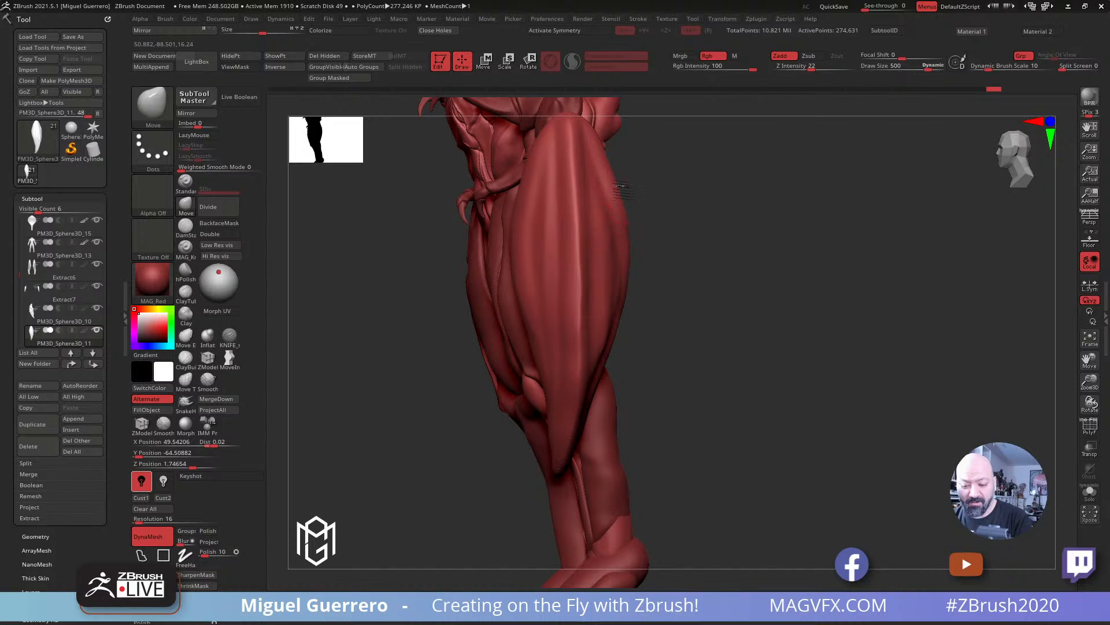
pyautogui.moveTo(677, 301); pyautogui.dragTo(785, 377)
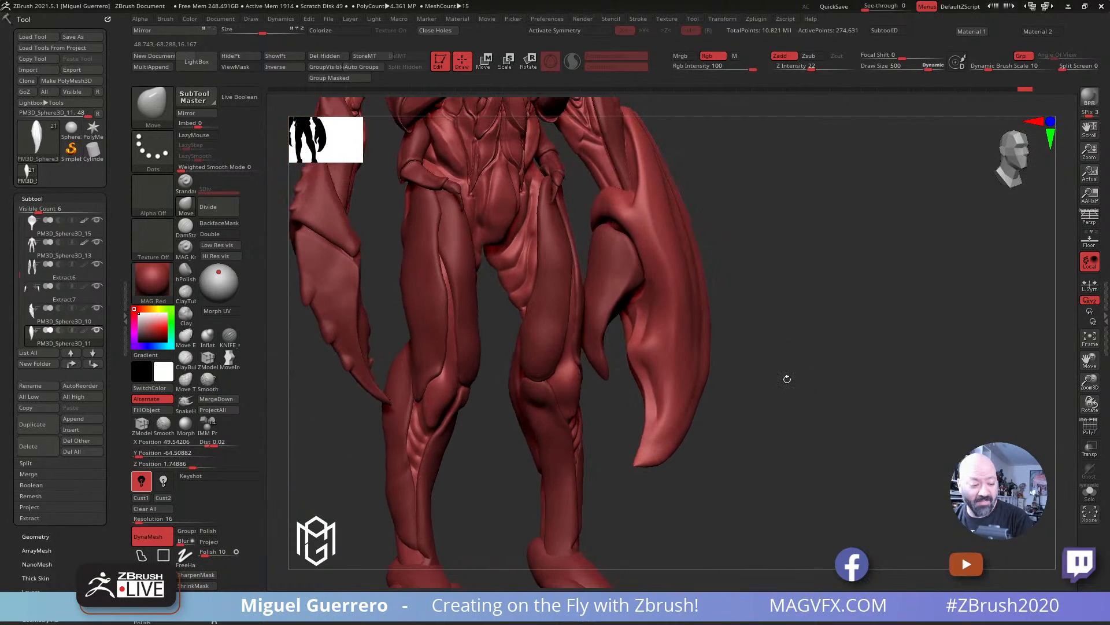
# Step: Cut creases around the large claw's pincer joint using the KNIFE_sharp brush at Z Intensity 25 and draw size 256, and smooth them
pyautogui.click(228, 337)
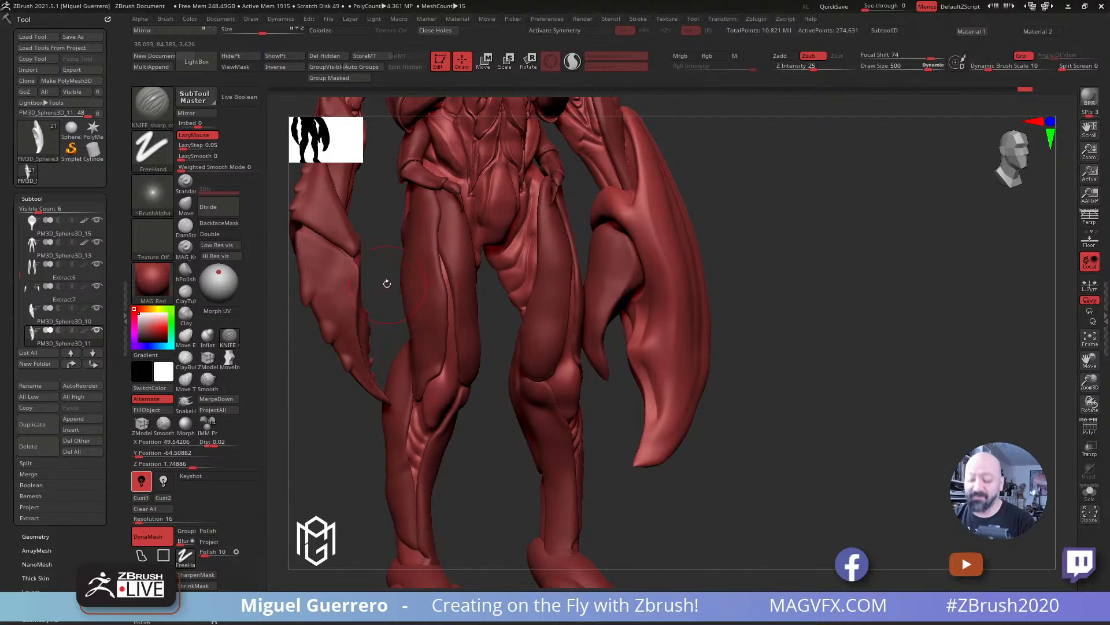
pyautogui.press('[')
pyautogui.press('[')
pyautogui.press('[')
pyautogui.press('[')
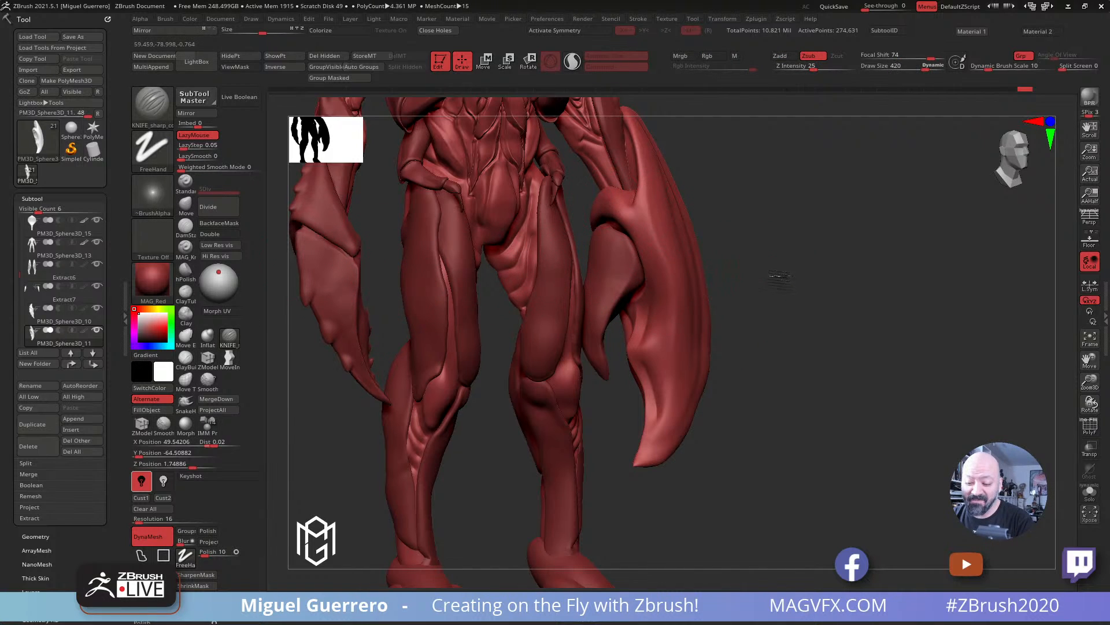
pyautogui.moveTo(780, 277); pyautogui.dragTo(621, 223)
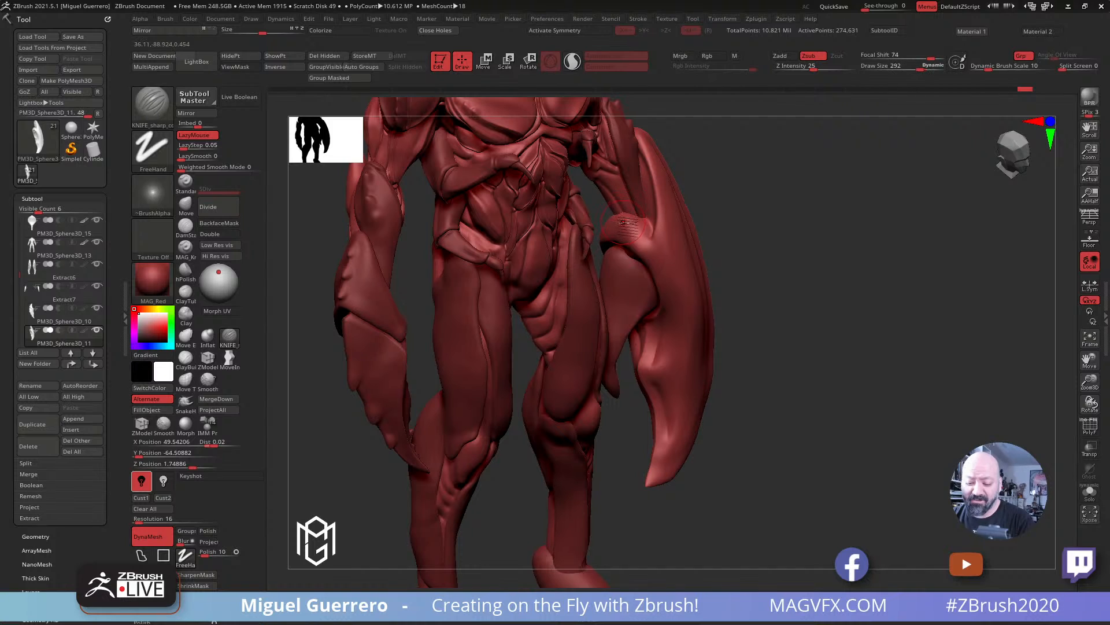
pyautogui.press('[')
pyautogui.moveTo(756, 248)
pyautogui.mouseDown()
pyautogui.moveTo(732, 262)
pyautogui.moveTo(633, 249)
pyautogui.moveTo(480, 176)
pyautogui.moveTo(620, 260)
pyautogui.moveTo(589, 250)
pyautogui.mouseUp()
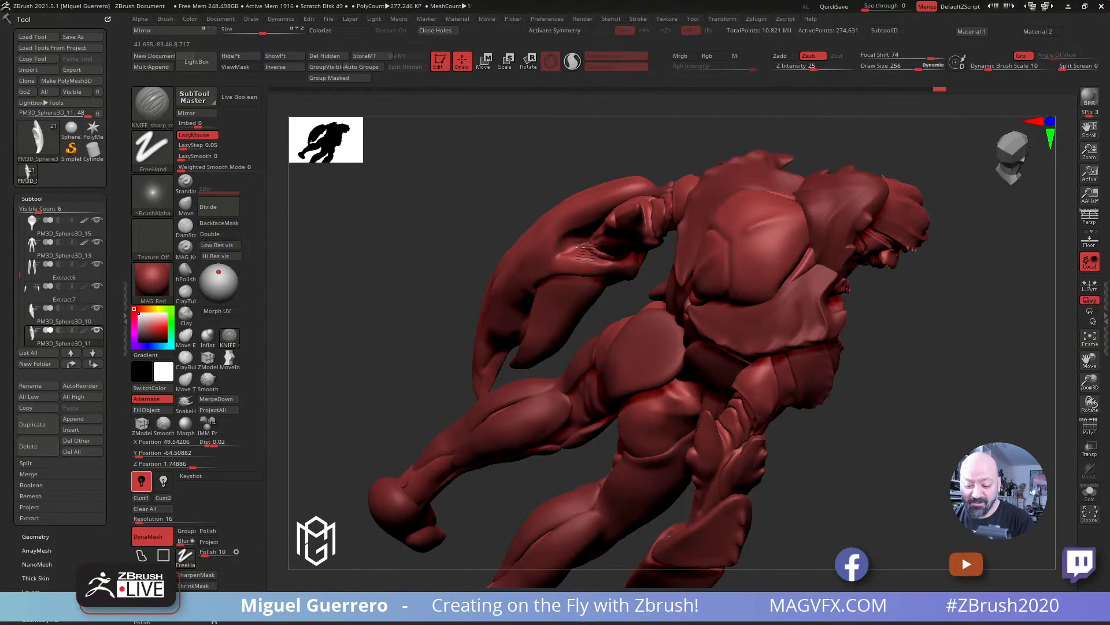
pyautogui.moveTo(435, 207); pyautogui.dragTo(532, 252)
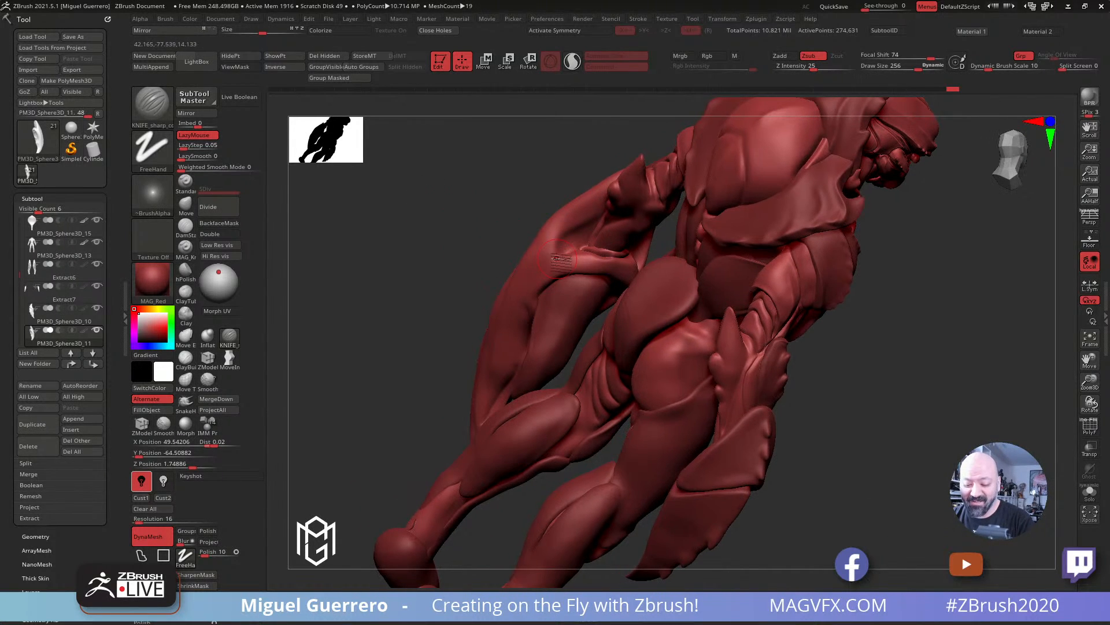
pyautogui.press('shift')
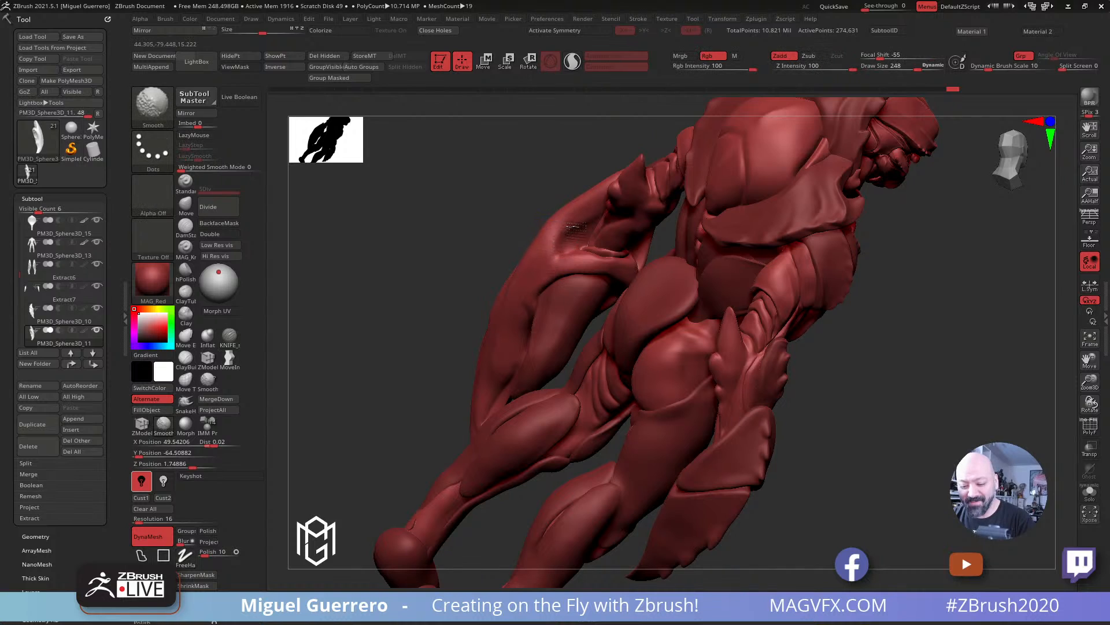
pyautogui.keyDown('shift'); pyautogui.moveTo(597, 260); pyautogui.dragTo(625, 262); pyautogui.keyUp('shift')
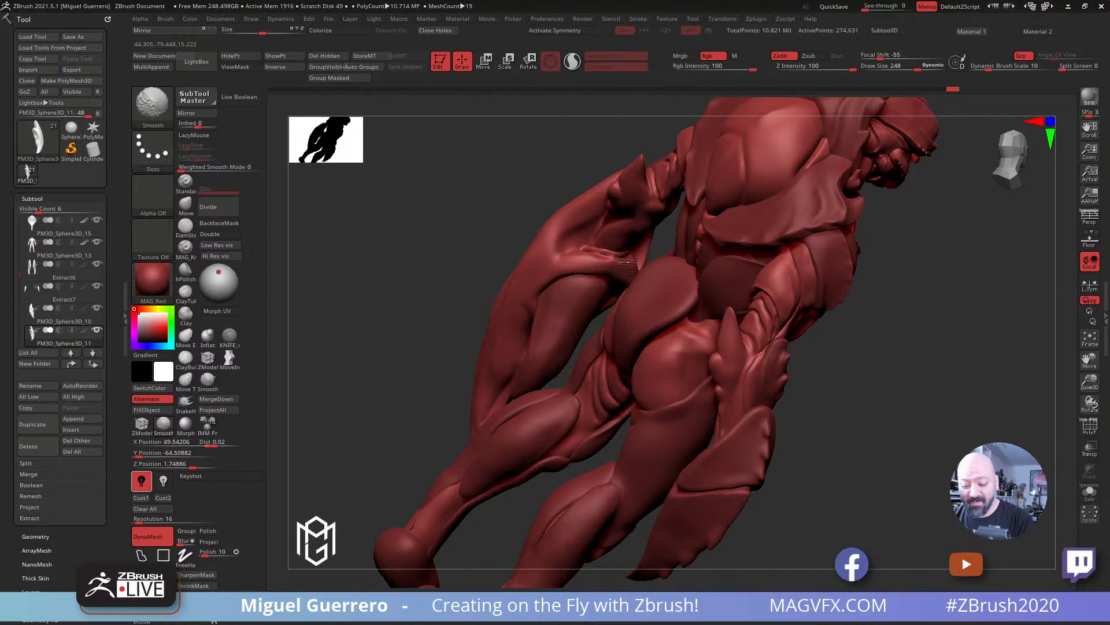
pyautogui.moveTo(435, 248); pyautogui.dragTo(449, 230)
# Step: Adjust the rim around the large claw's pincer joint using the Move brush at Z Intensity 22 and draw size 252
pyautogui.click(186, 205)
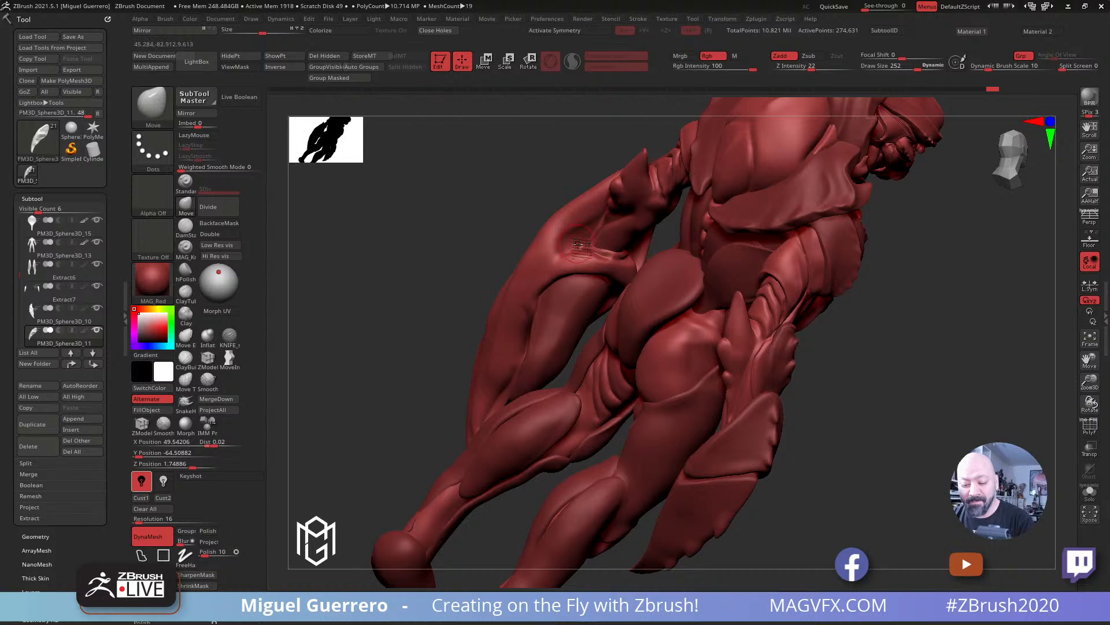
pyautogui.moveTo(424, 230); pyautogui.dragTo(411, 234)
pyautogui.moveTo(746, 298); pyautogui.dragTo(765, 321)
pyautogui.keyDown('alt'); pyautogui.moveTo(625, 263); pyautogui.dragTo(565, 252); pyautogui.keyUp('alt')
pyautogui.keyDown('alt'); pyautogui.moveTo(468, 244); pyautogui.dragTo(422, 243); pyautogui.keyUp('alt')
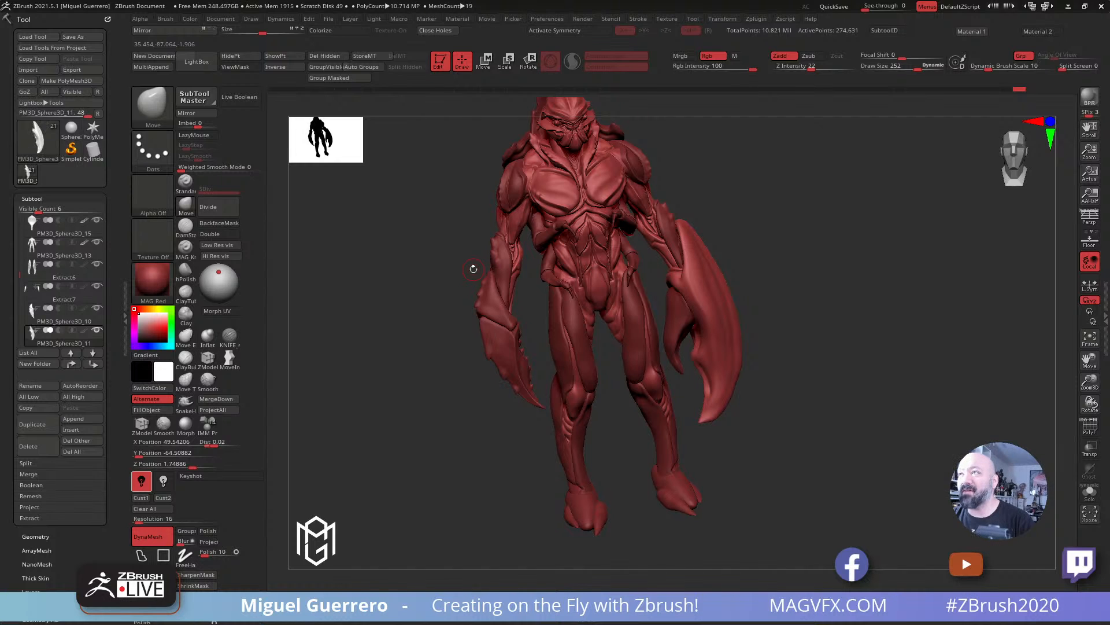
# Step: Make the small inner pincer of the large claw the active subtool and smooth its surface
pyautogui.keyDown('alt'); pyautogui.moveTo(473, 268); pyautogui.dragTo(504, 278, button='right'); pyautogui.keyUp('alt')
pyautogui.keyDown('ctrl'); pyautogui.moveTo(446, 327); pyautogui.dragTo(461, 304, button='right'); pyautogui.keyUp('ctrl')
pyautogui.moveTo(849, 432)
pyautogui.mouseDown(button='right')
pyautogui.moveTo(761, 418)
pyautogui.moveTo(755, 369)
pyautogui.moveTo(801, 442)
pyautogui.moveTo(687, 363)
pyautogui.moveTo(795, 417)
pyautogui.mouseUp(button='right')
pyautogui.keyDown('alt'); pyautogui.click(679, 349); pyautogui.keyUp('alt')
pyautogui.keyDown('shift'); pyautogui.moveTo(677, 339); pyautogui.dragTo(706, 272); pyautogui.keyUp('shift')
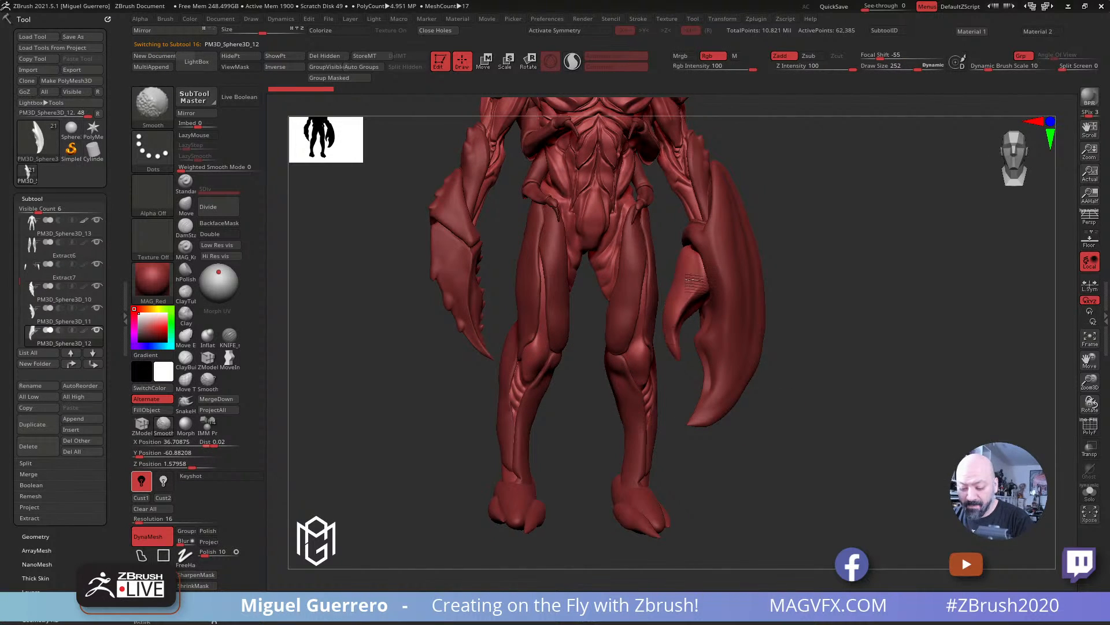
pyautogui.moveTo(789, 411)
pyautogui.mouseDown(button='right')
pyautogui.moveTo(744, 371)
pyautogui.moveTo(798, 414)
pyautogui.moveTo(795, 401)
pyautogui.mouseUp(button='right')
# Step: Make the outer part of the large claw the active subtool and choose the KNIFE_sharp brush at Z Intensity 25 and draw size 252
pyautogui.keyDown('alt'); pyautogui.click(727, 360); pyautogui.keyUp('alt')
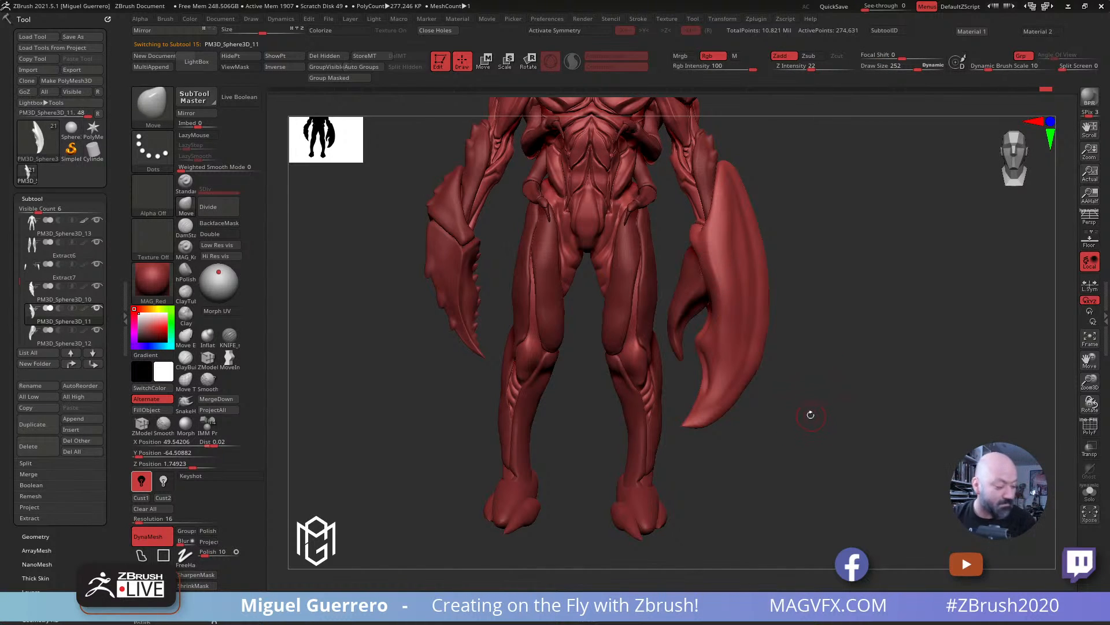
pyautogui.moveTo(808, 405); pyautogui.dragTo(771, 384, button='right')
pyautogui.click(230, 339)
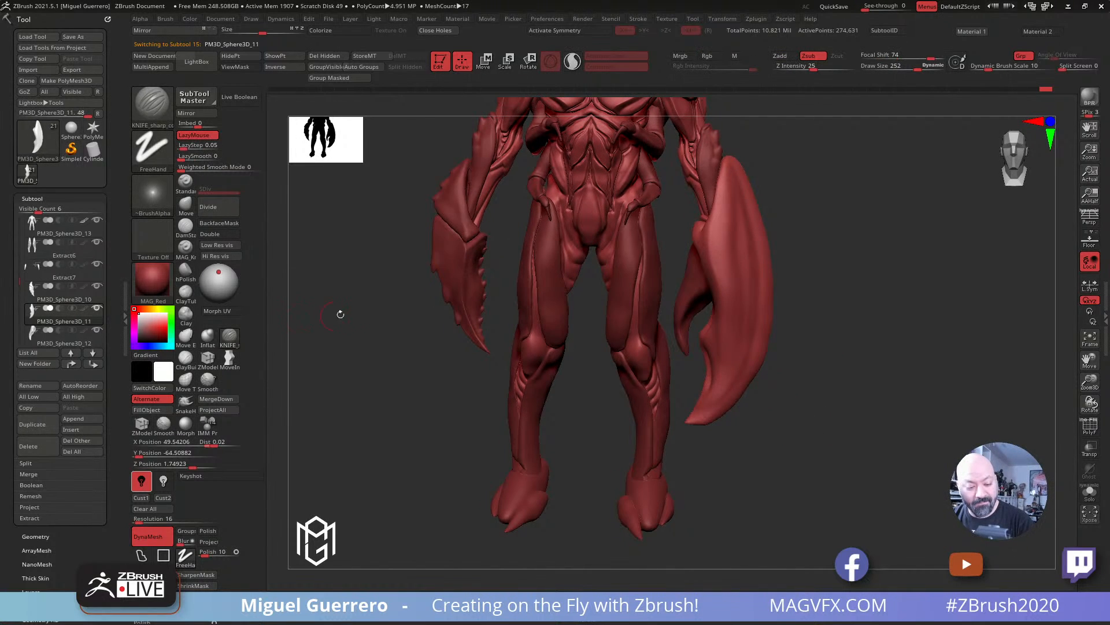
pyautogui.moveTo(453, 250); pyautogui.dragTo(454, 278, button='right')
pyautogui.moveTo(401, 397); pyautogui.dragTo(424, 366, button='right')
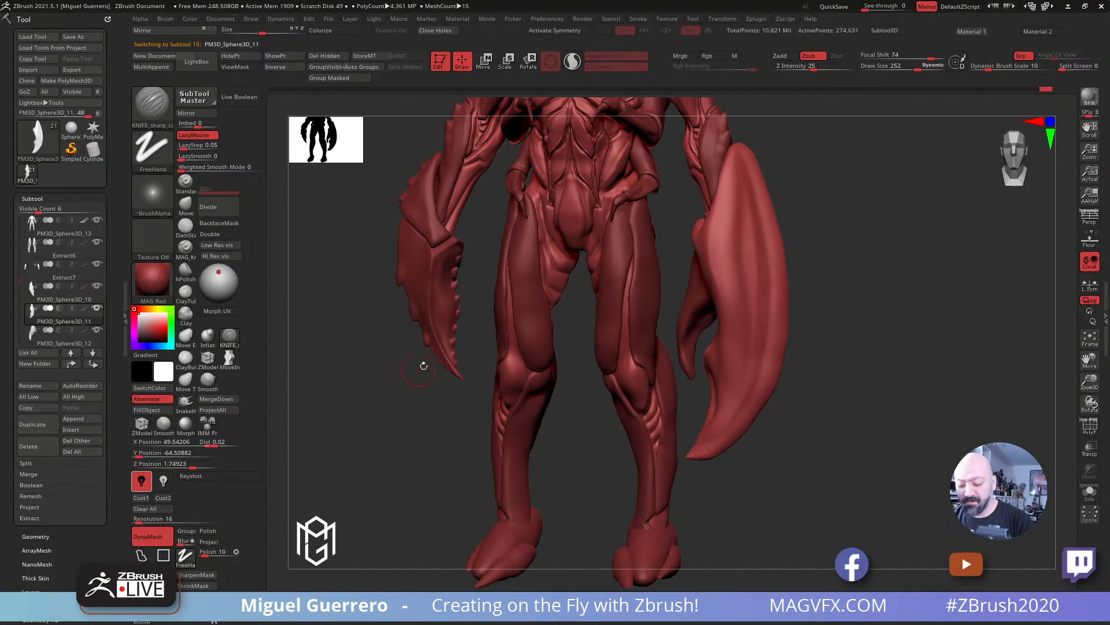
# Step: Try cutting grooves into the large claw beside the small inner pincer with the KNIFE_sharp brush, and undo the strokes
pyautogui.moveTo(823, 423)
pyautogui.mouseDown(button='right')
pyautogui.moveTo(826, 402)
pyautogui.moveTo(752, 290)
pyautogui.mouseUp(button='right')
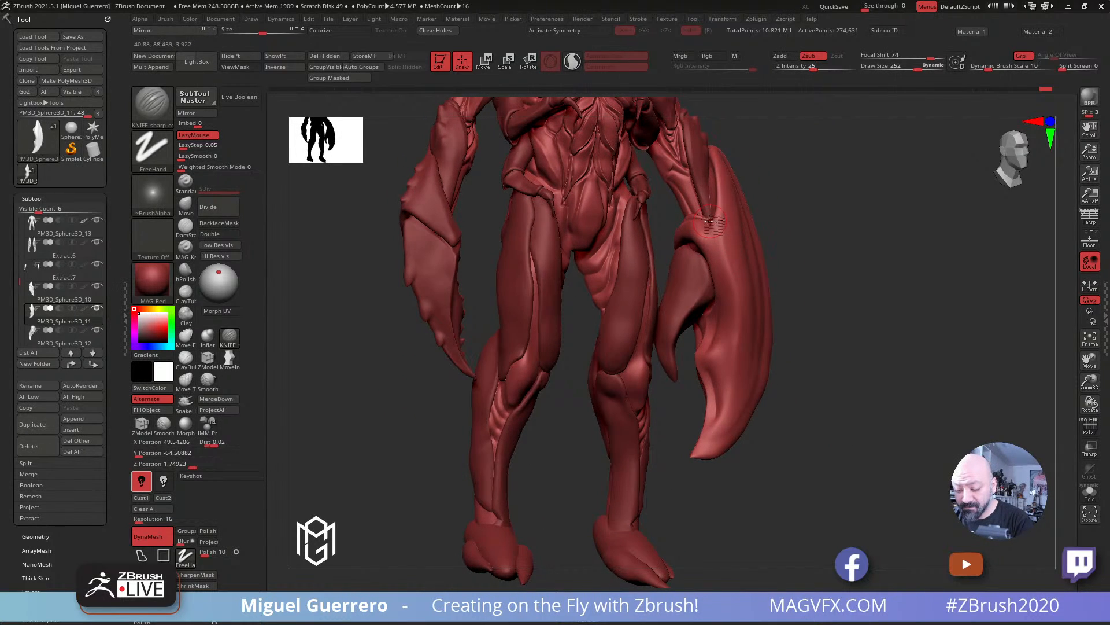
pyautogui.moveTo(850, 355); pyautogui.dragTo(795, 305, button='right')
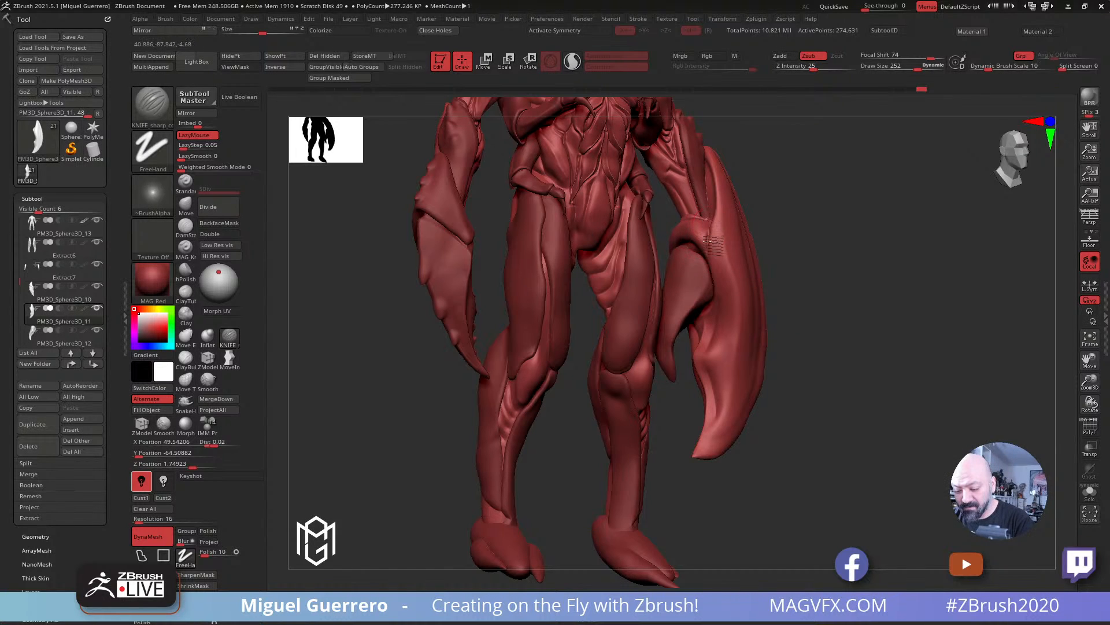
pyautogui.moveTo(708, 242); pyautogui.dragTo(718, 280)
pyautogui.moveTo(835, 347); pyautogui.dragTo(804, 324)
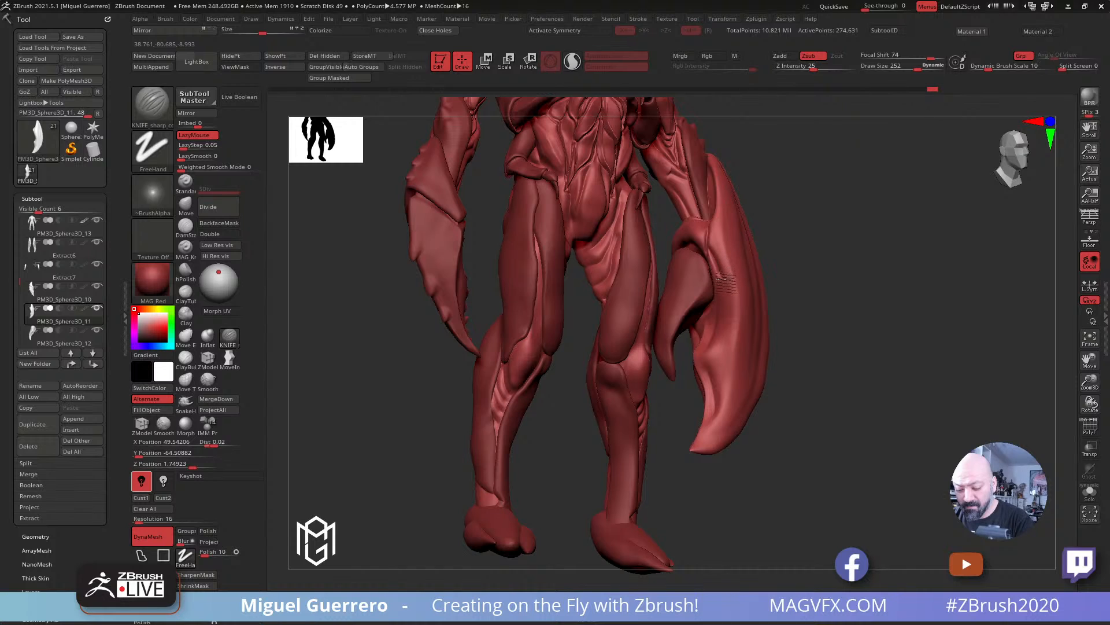
pyautogui.moveTo(808, 349); pyautogui.dragTo(735, 282)
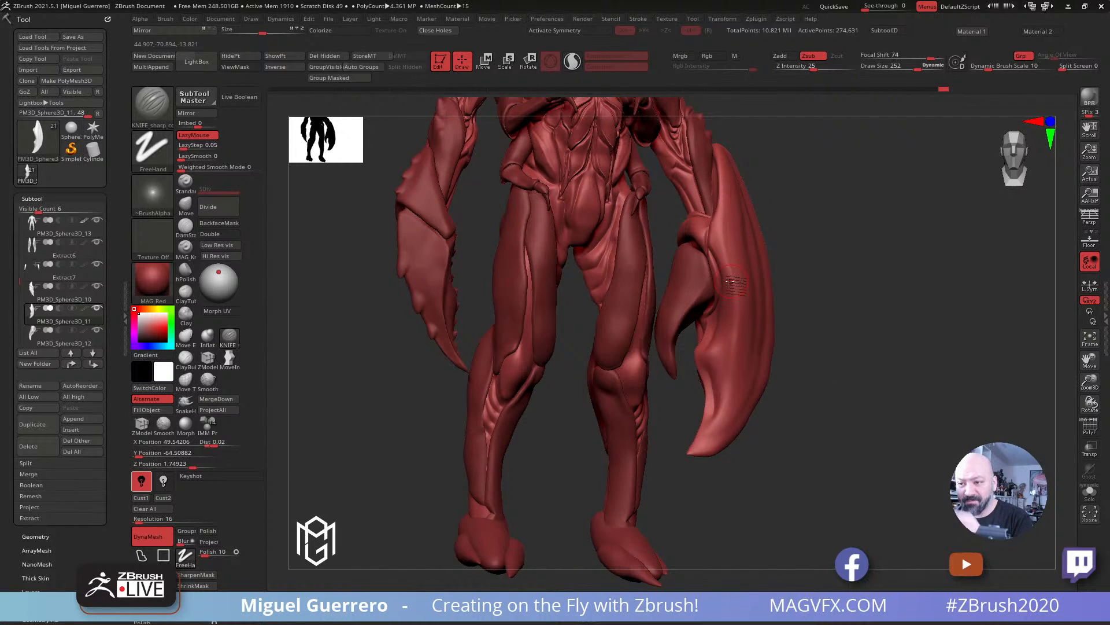
pyautogui.press('ctrl')
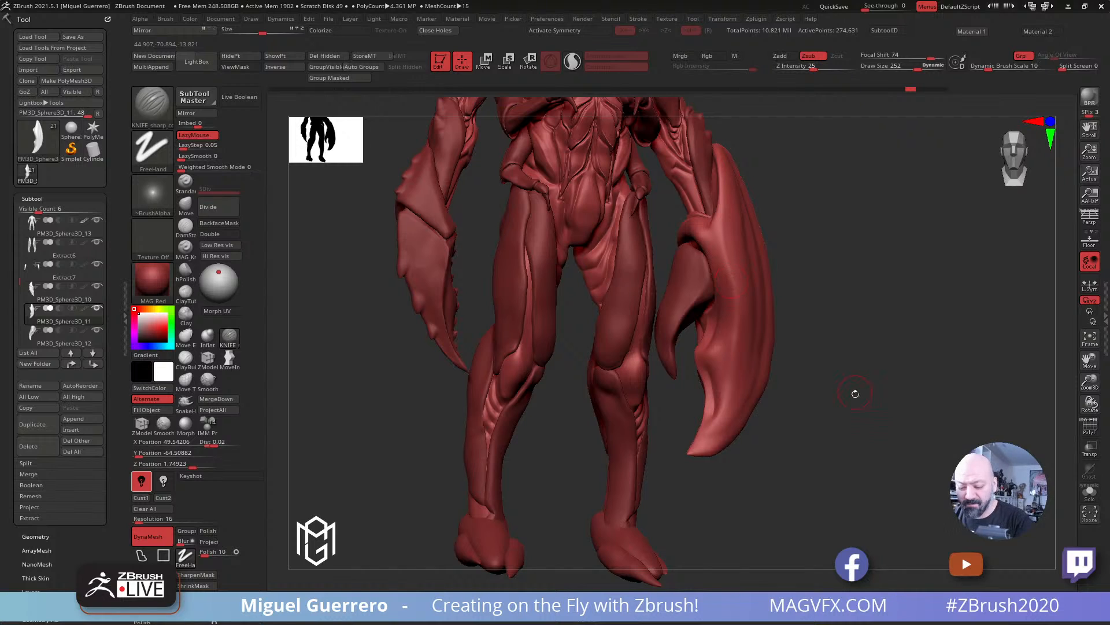
pyautogui.moveTo(855, 391)
pyautogui.mouseDown()
pyautogui.moveTo(865, 404)
pyautogui.moveTo(772, 335)
pyautogui.mouseUp()
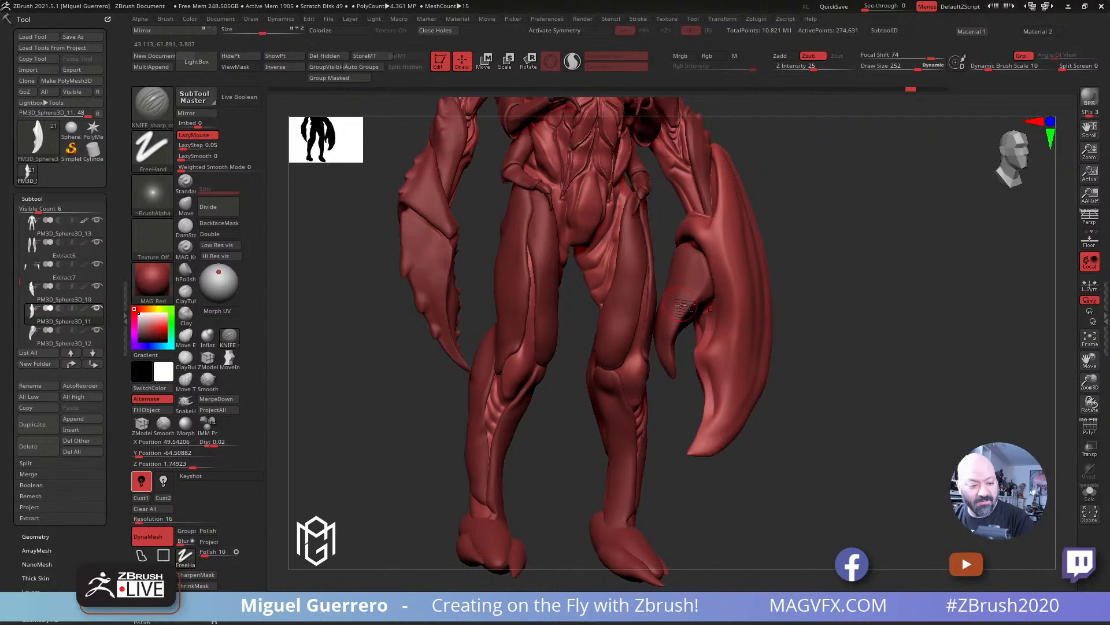
# Step: Show the Nickz_humanMaleAverage1 subtool beside the creature to compare their scale, and hide it again
pyautogui.moveTo(16, 283); pyautogui.dragTo(14, 223)
pyautogui.keyDown('ctrl'); pyautogui.moveTo(528, 367); pyautogui.dragTo(277, 320, button='right'); pyautogui.keyUp('ctrl')
pyautogui.moveTo(17, 227); pyautogui.dragTo(13, 320)
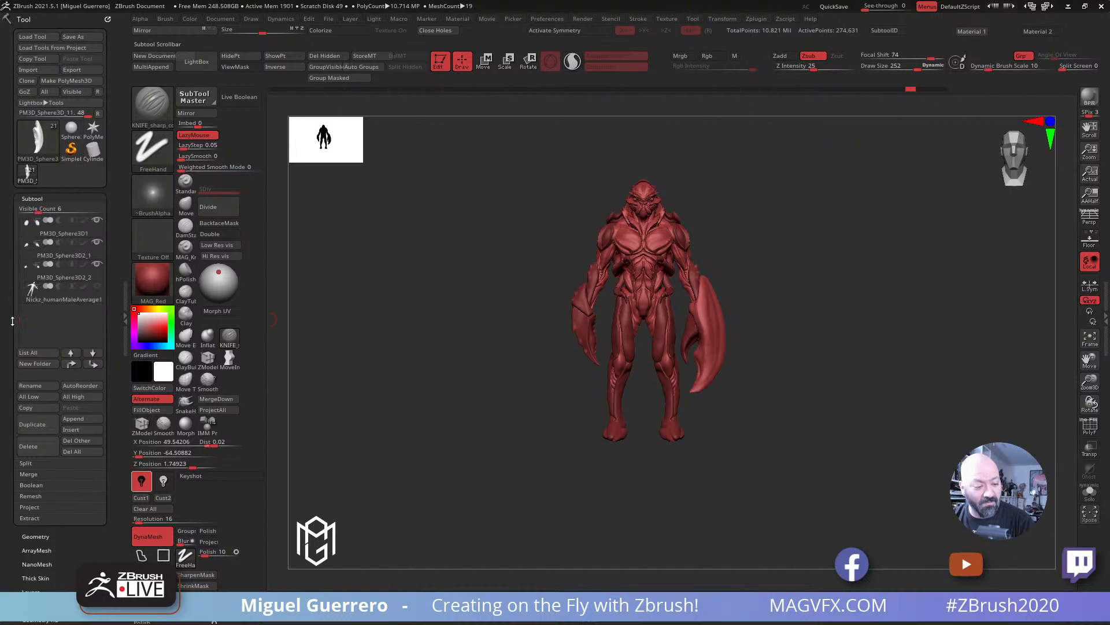
pyautogui.click(92, 288)
pyautogui.keyDown('alt'); pyautogui.moveTo(396, 309); pyautogui.dragTo(469, 302, button='right'); pyautogui.keyUp('alt')
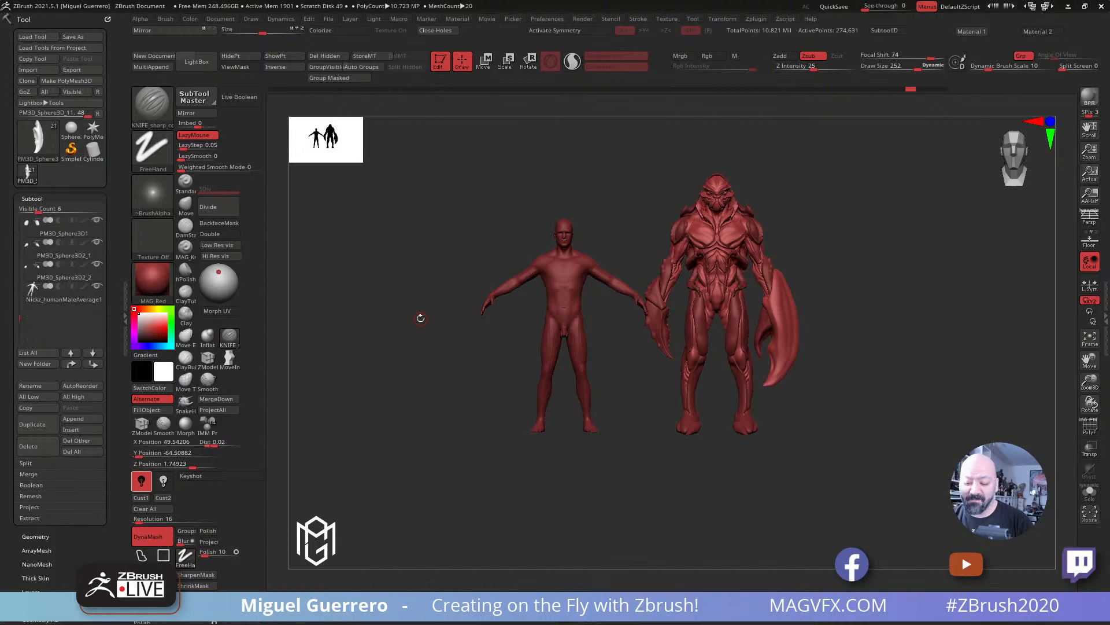
pyautogui.moveTo(464, 439); pyautogui.dragTo(488, 426, button='right')
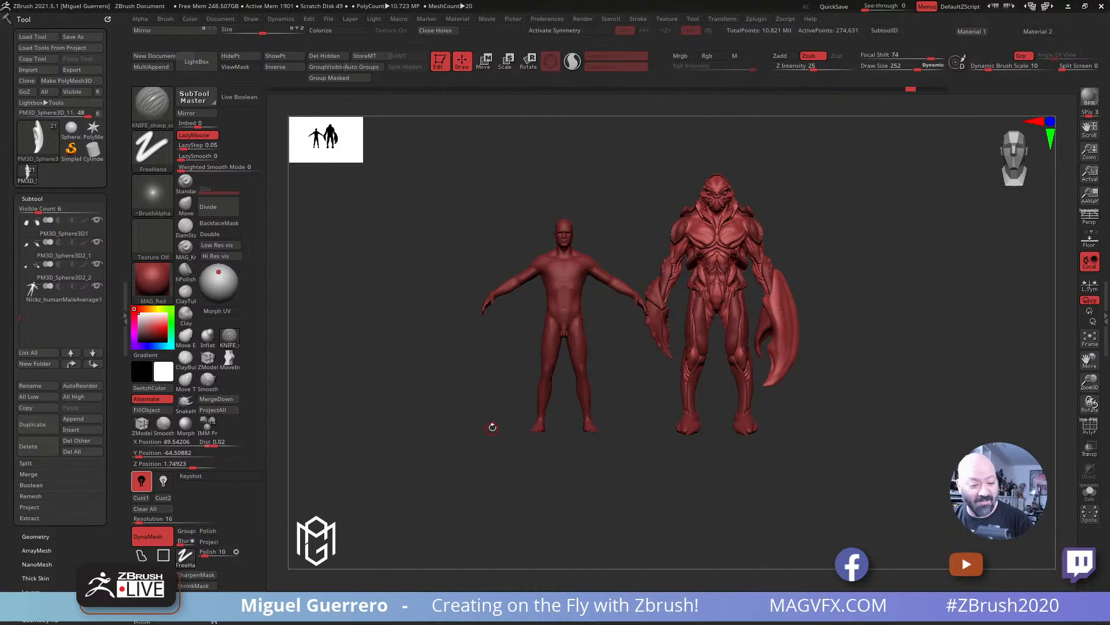
pyautogui.click(97, 287)
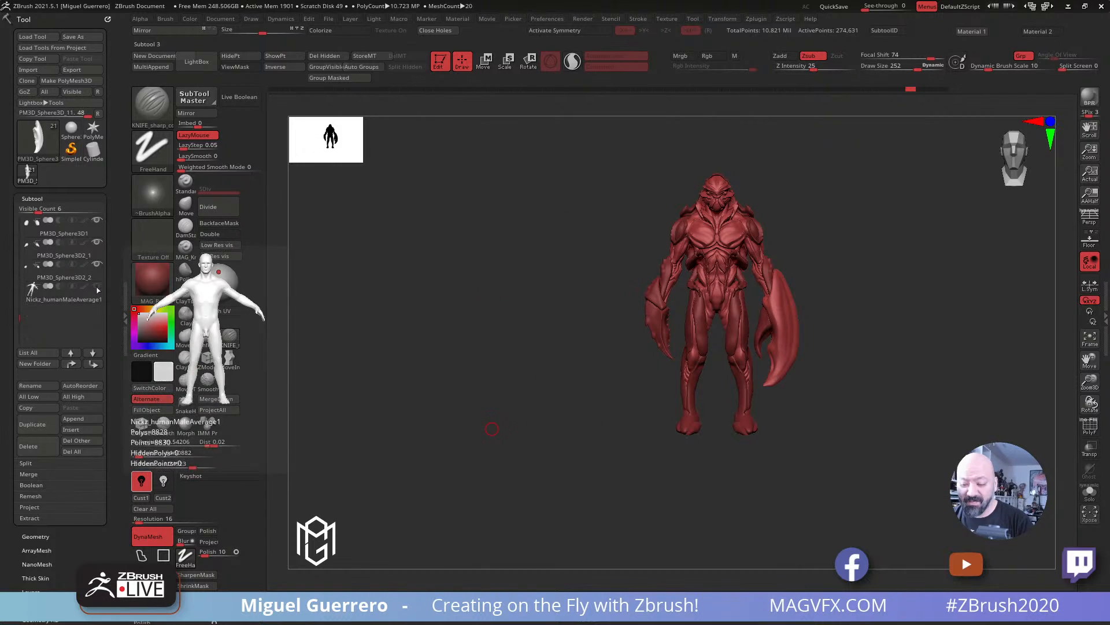
pyautogui.moveTo(425, 357); pyautogui.dragTo(472, 359)
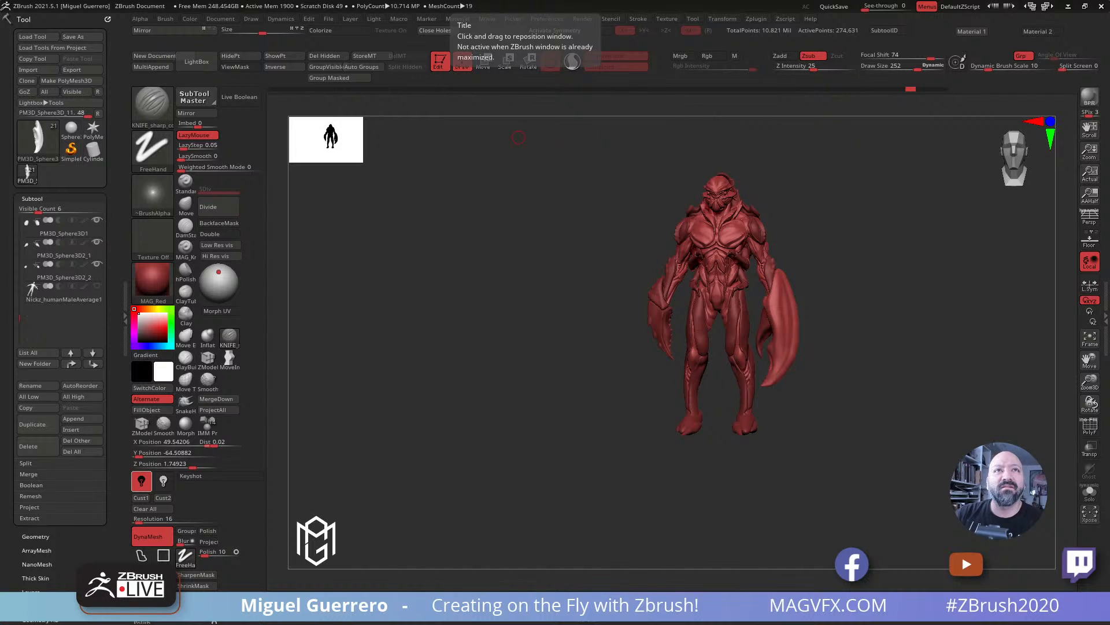
# Step: View the clay renders of the creature's bust, clay03.jpg, clay06.jpg and clay01.jpg, in Photos and close the images
pyautogui.moveTo(362, 0); pyautogui.dragTo(419, 69)
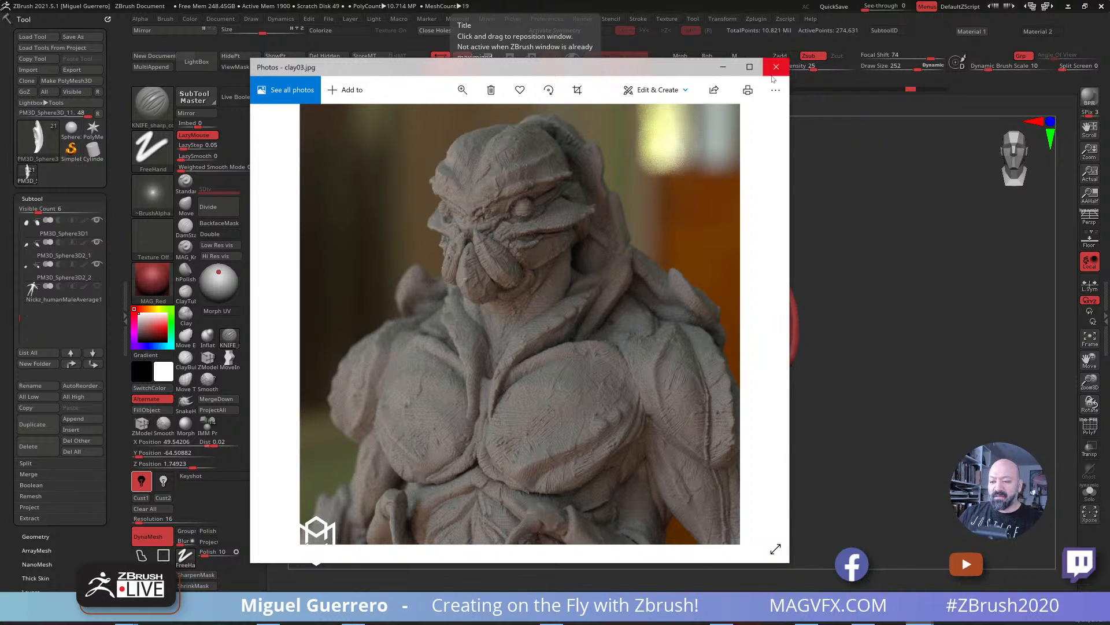
pyautogui.moveTo(687, 73); pyautogui.dragTo(782, 80)
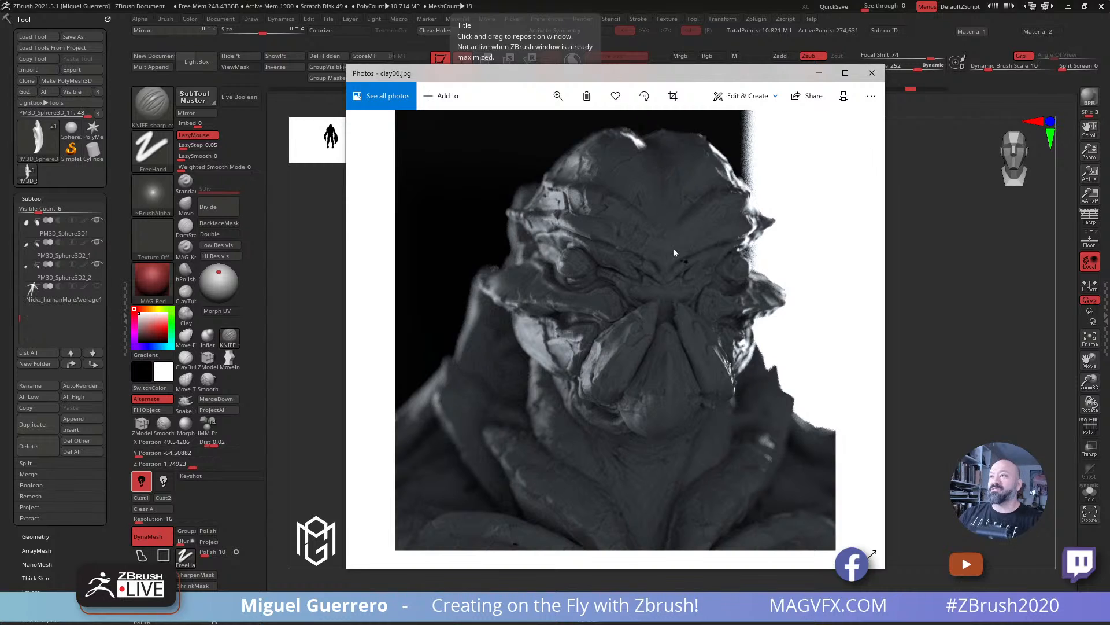
pyautogui.click(871, 74)
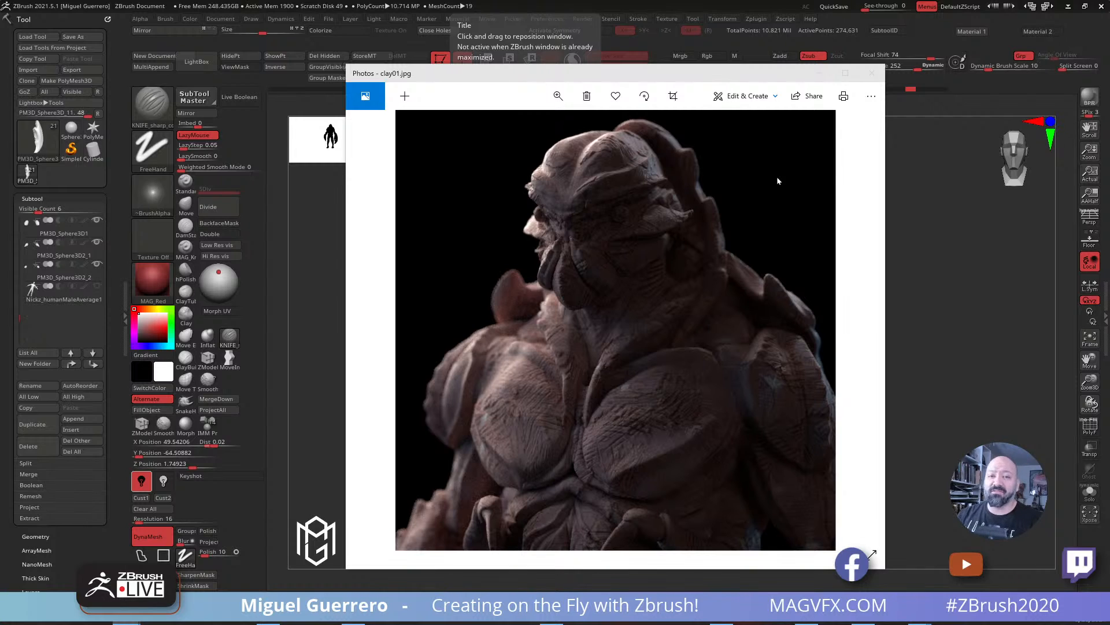
pyautogui.click(871, 74)
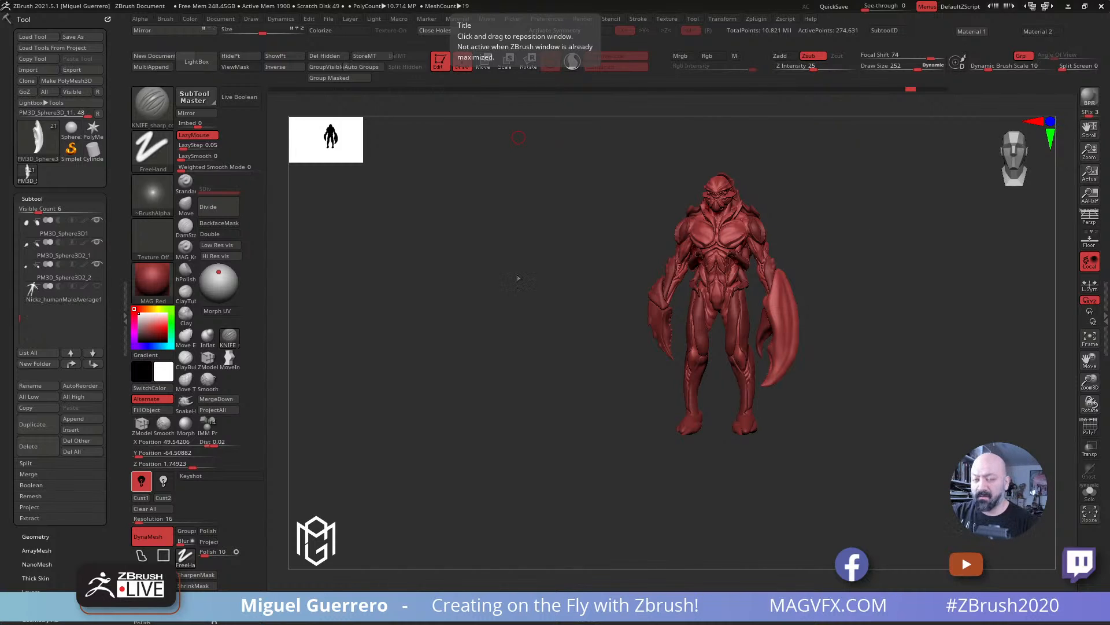
# Step: Turn on preview ambient occlusion with Quality 8 and Intensity 13
pyautogui.moveTo(499, 290); pyautogui.dragTo(496, 282)
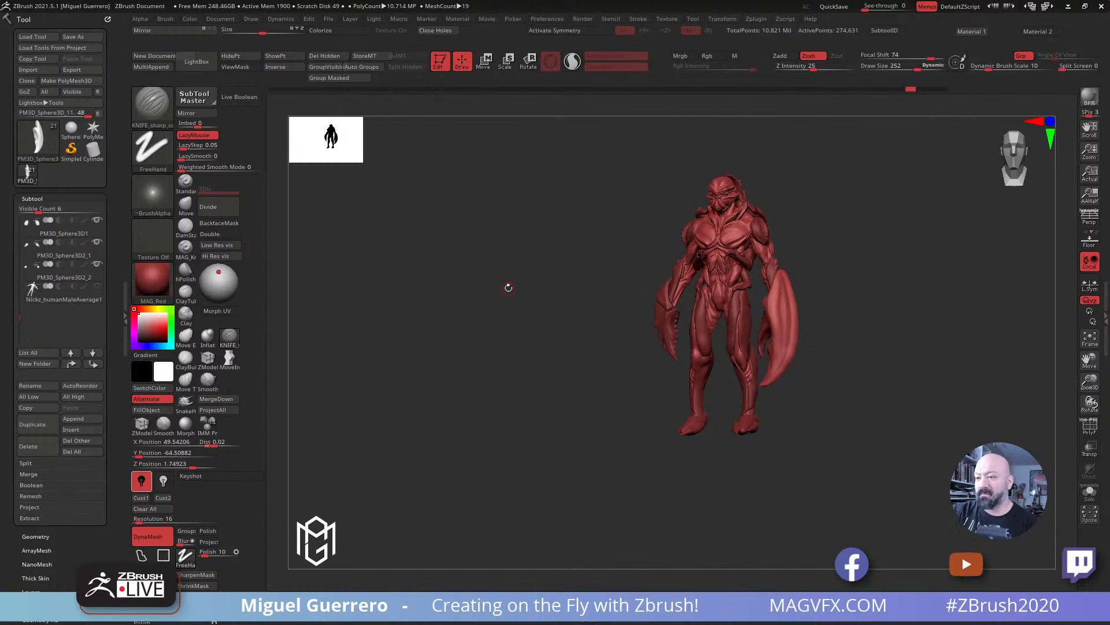
pyautogui.press('f')
pyautogui.keyDown('alt'); pyautogui.moveTo(576, 319); pyautogui.dragTo(609, 422); pyautogui.keyUp('alt')
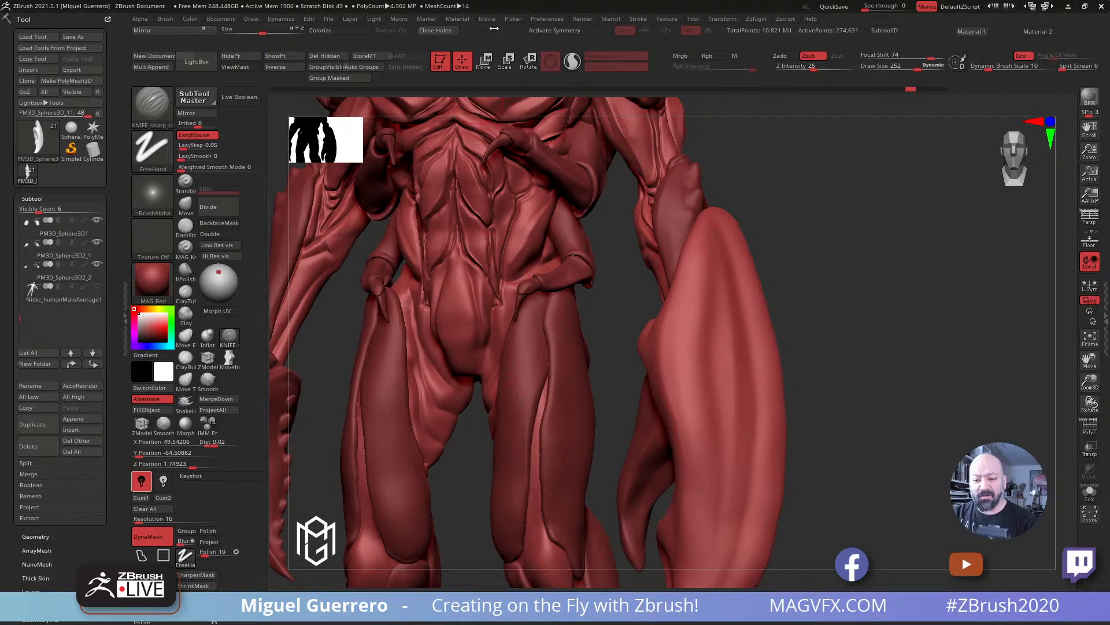
pyautogui.click(541, 20)
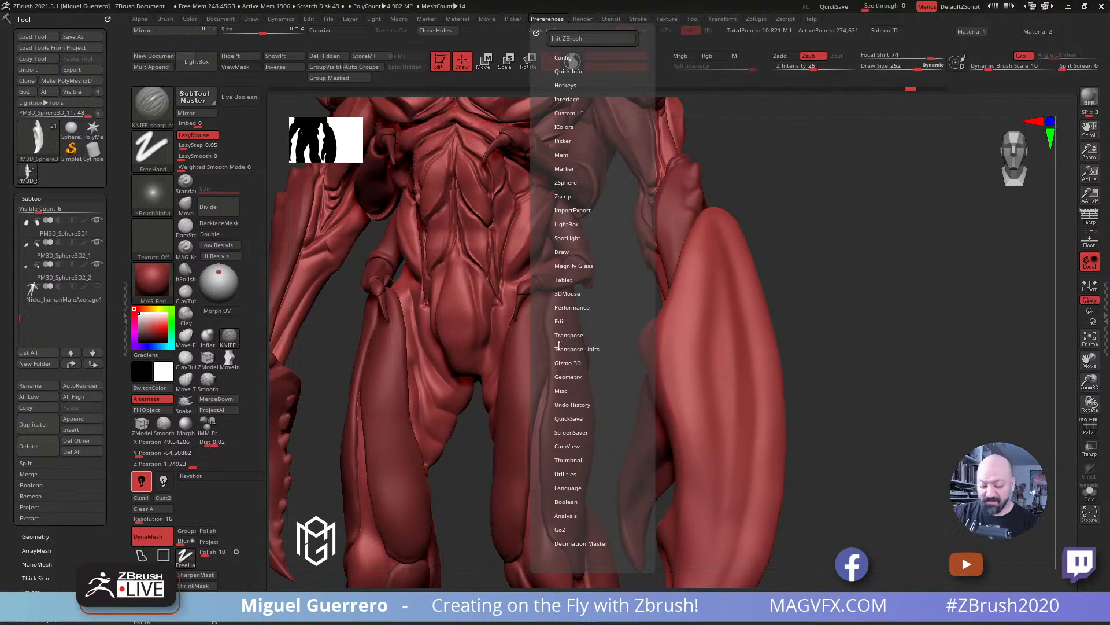
pyautogui.click(583, 19)
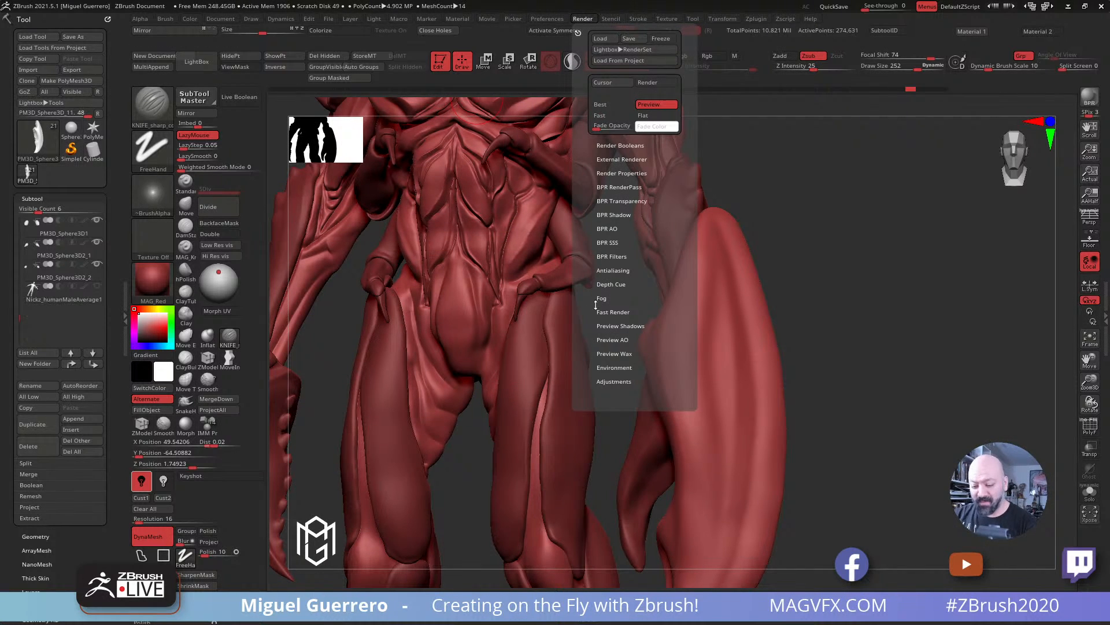
pyautogui.click(601, 339)
pyautogui.click(601, 350)
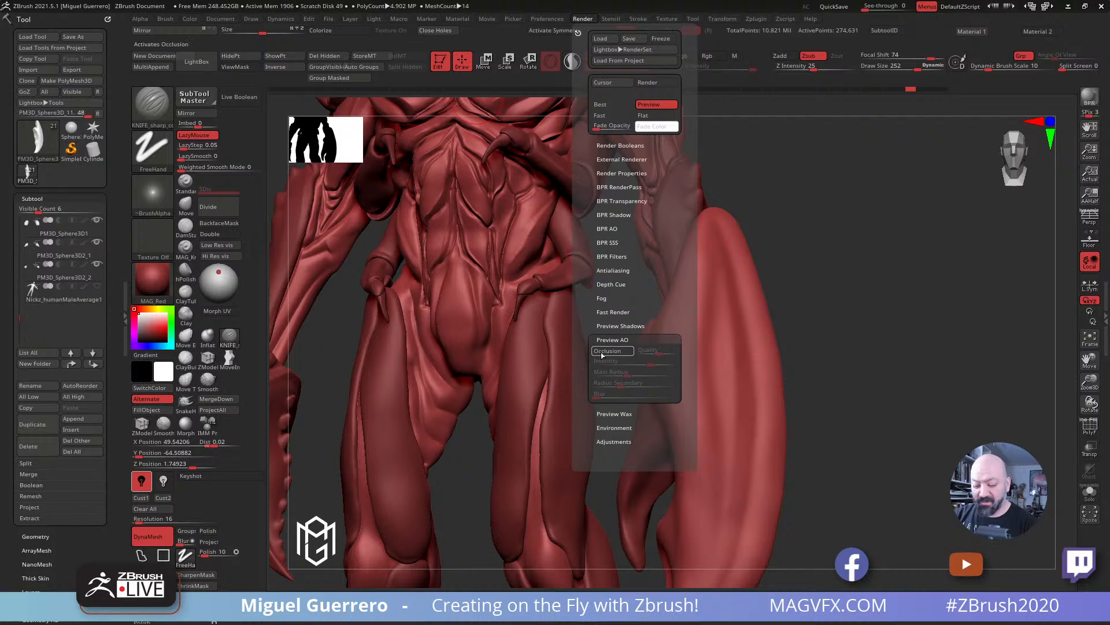
pyautogui.click(646, 350)
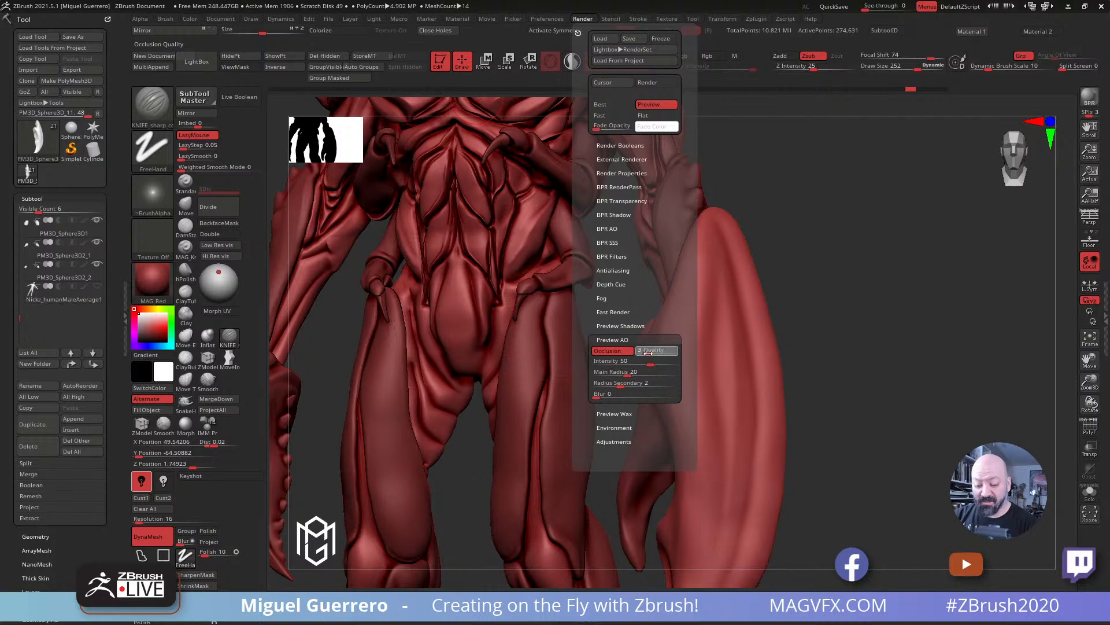
pyautogui.write('3')
pyautogui.moveTo(650, 354); pyautogui.dragTo(625, 365)
pyautogui.click(614, 358)
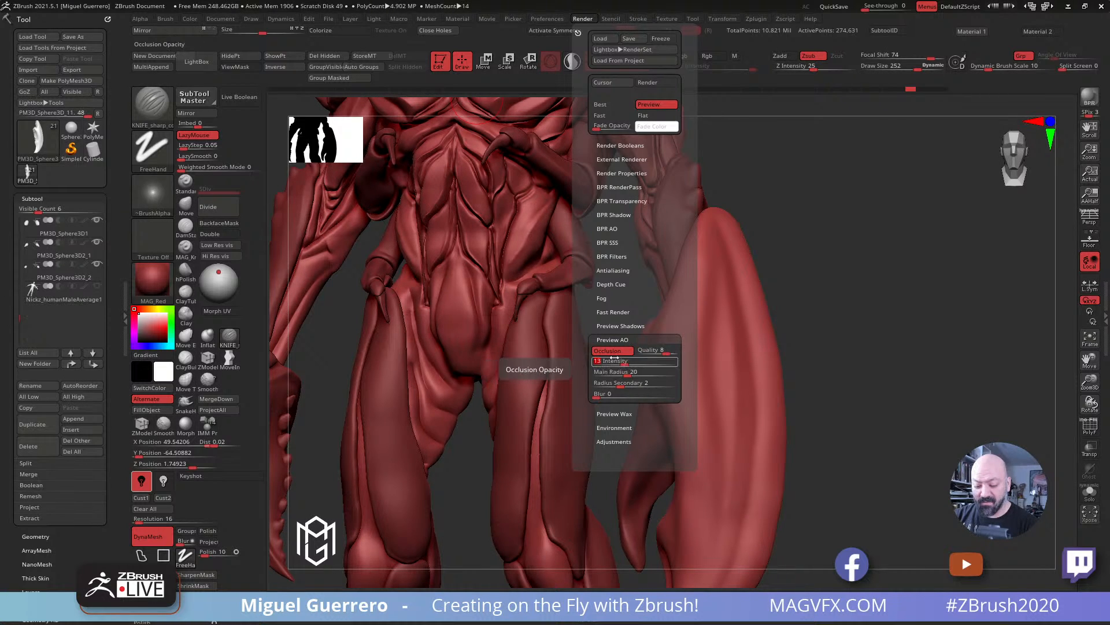
# Step: Toggle the preview occlusion off and on to compare the creature's shading, leaving it on
pyautogui.click(612, 352)
pyautogui.click(610, 352)
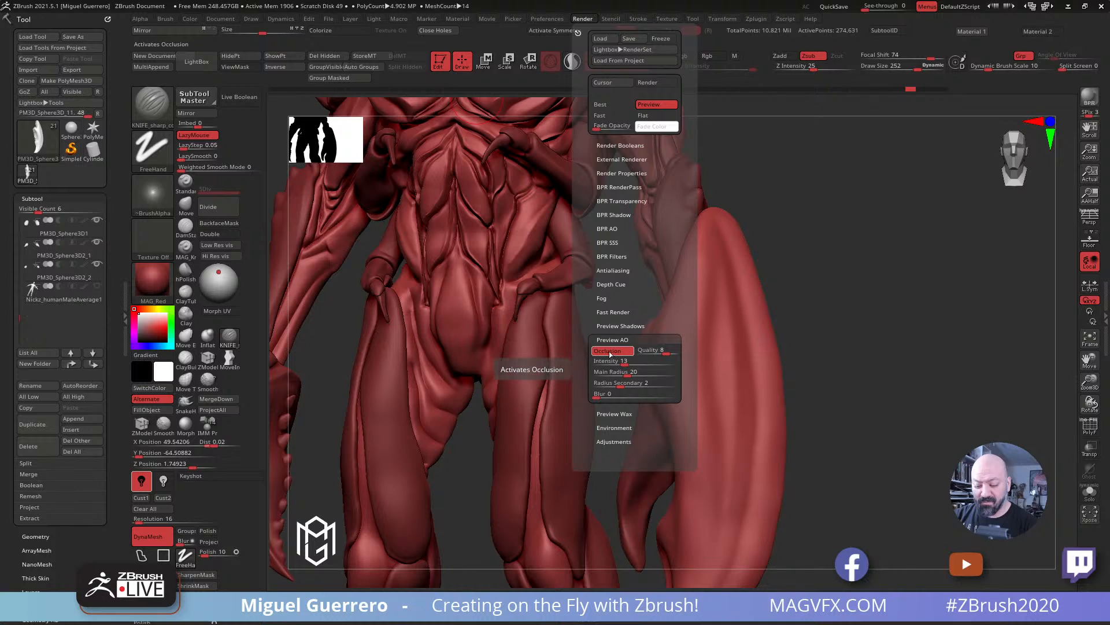
pyautogui.click(610, 352)
pyautogui.click(609, 352)
pyautogui.click(608, 353)
pyautogui.click(609, 353)
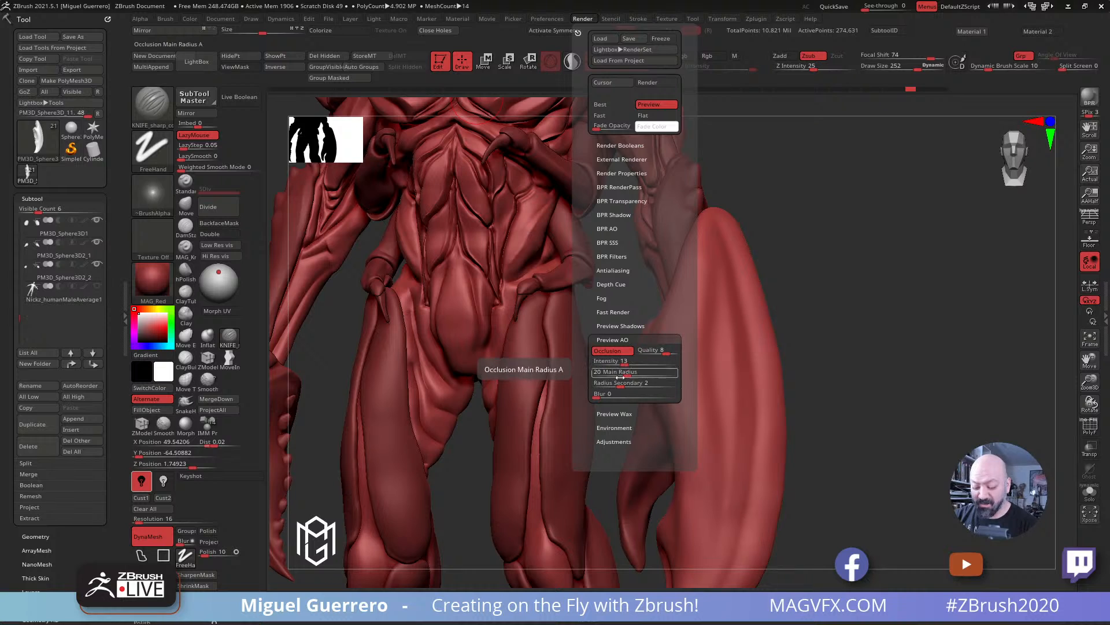
# Step: Make the creature's main body the active subtool and isolate it with Solo
pyautogui.moveTo(911, 408); pyautogui.dragTo(895, 387)
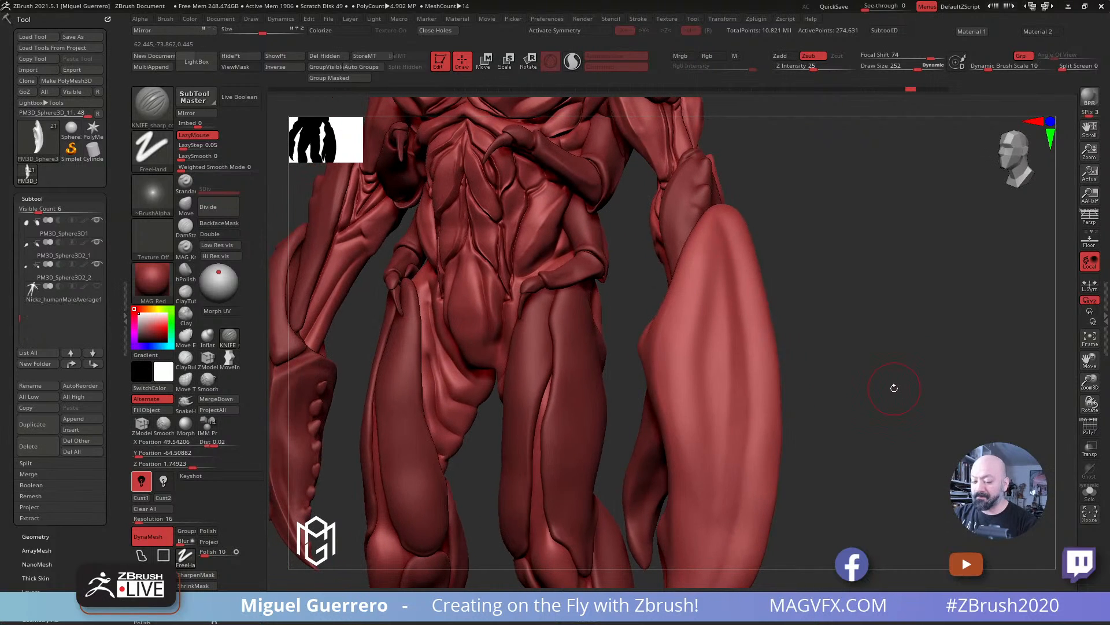
pyautogui.keyDown('alt'); pyautogui.moveTo(627, 310); pyautogui.dragTo(640, 195); pyautogui.keyUp('alt')
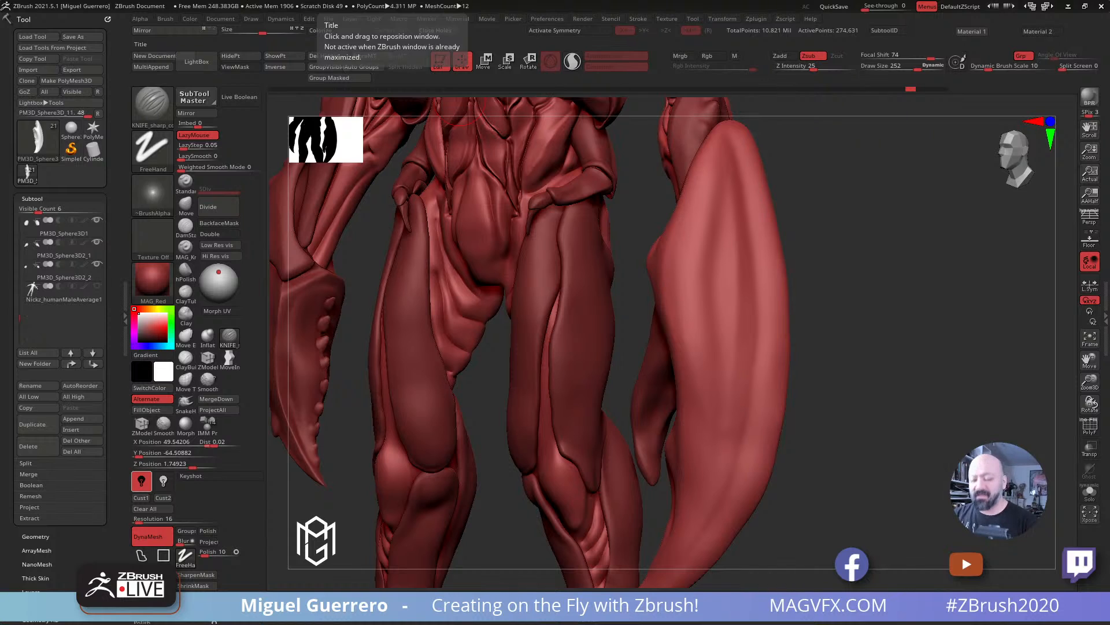
pyautogui.moveTo(876, 307); pyautogui.dragTo(777, 369)
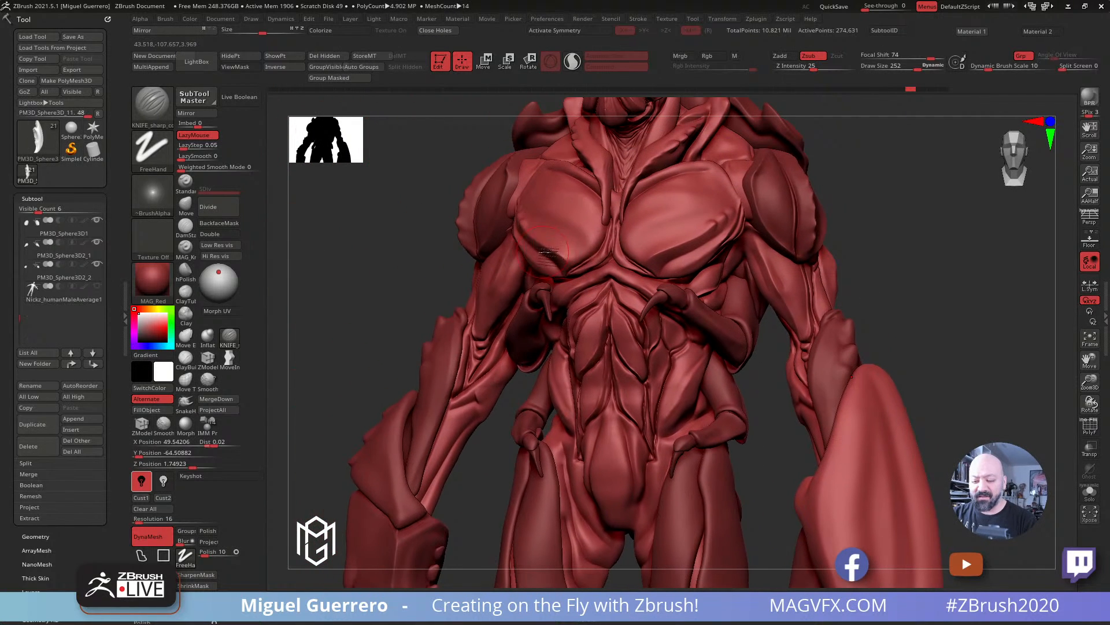
pyautogui.keyDown('alt'); pyautogui.click(591, 253); pyautogui.keyUp('alt')
pyautogui.moveTo(380, 220); pyautogui.dragTo(350, 188)
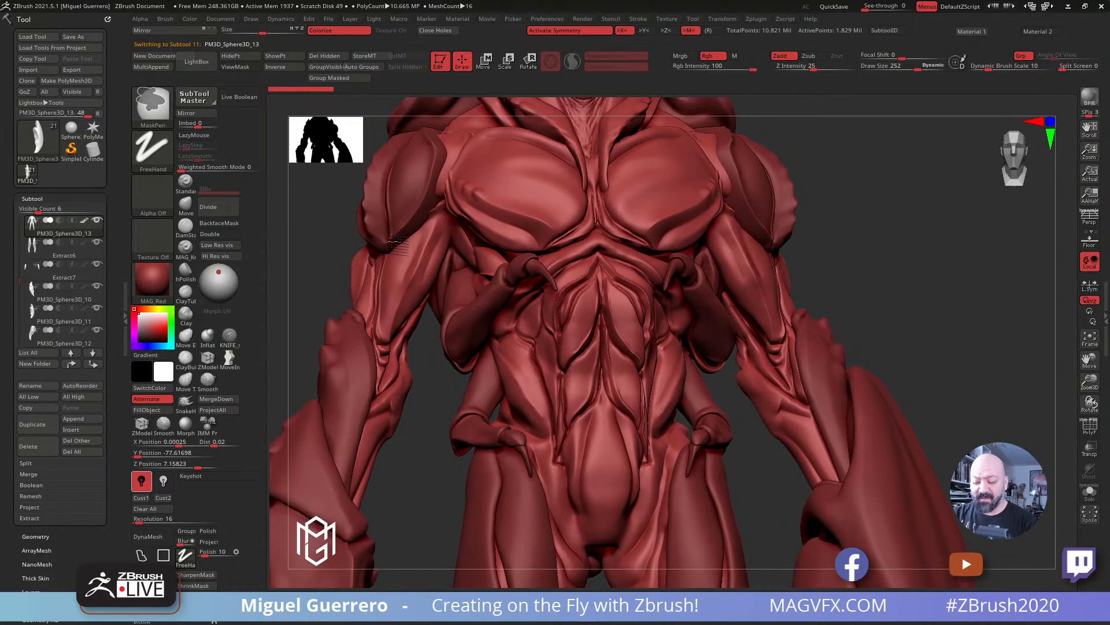
pyautogui.moveTo(853, 315)
pyautogui.mouseDown()
pyautogui.moveTo(890, 302)
pyautogui.moveTo(861, 305)
pyautogui.mouseUp()
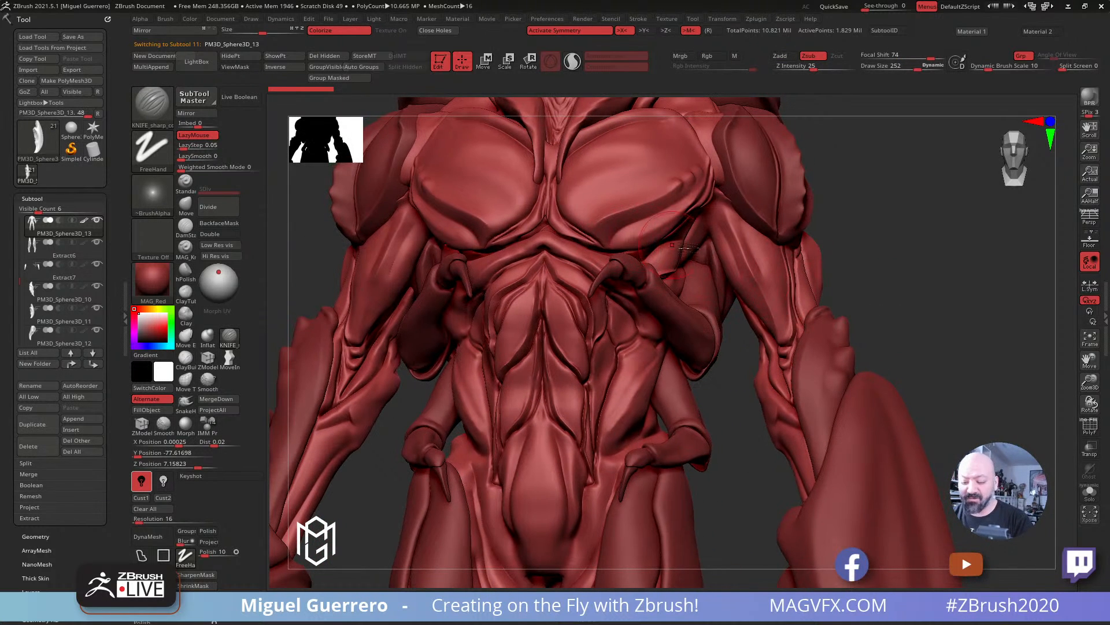
pyautogui.click(1090, 492)
pyautogui.moveTo(677, 328)
pyautogui.keyDown('alt'); pyautogui.mouseDown(button='right')
pyautogui.moveTo(740, 412)
pyautogui.moveTo(725, 364)
pyautogui.mouseUp(button='right'); pyautogui.keyUp('alt')
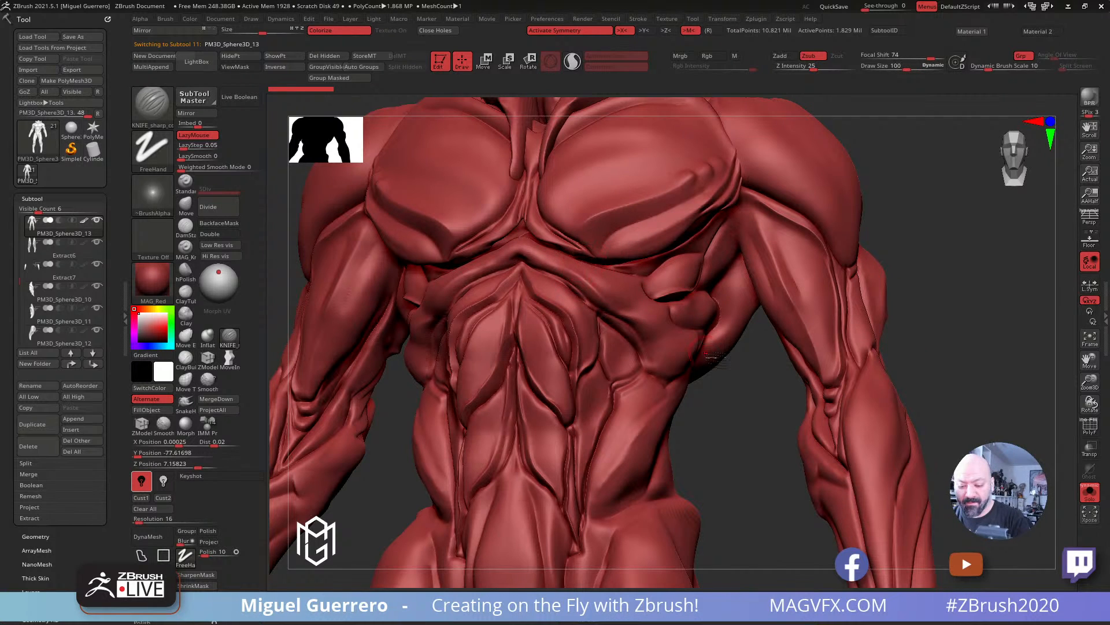
# Step: Mask the crease beneath the chest muscles using the MaskPen brush at draw size 72, and invert the mask
pyautogui.moveTo(587, 263); pyautogui.dragTo(574, 243, button='right')
pyautogui.moveTo(574, 243)
pyautogui.mouseDown()
pyautogui.moveTo(535, 228)
pyautogui.moveTo(608, 249)
pyautogui.moveTo(716, 207)
pyautogui.moveTo(641, 241)
pyautogui.moveTo(571, 245)
pyautogui.mouseUp()
pyautogui.press('ctrl')
pyautogui.keyDown('ctrl'); pyautogui.moveTo(646, 237); pyautogui.dragTo(591, 243); pyautogui.keyUp('ctrl')
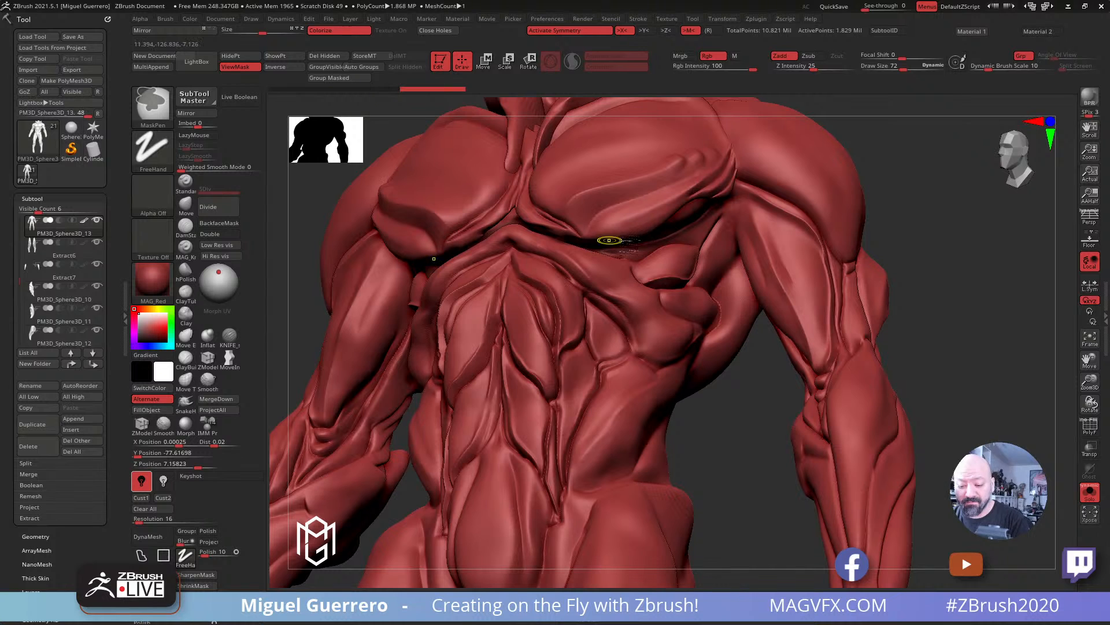
pyautogui.keyDown('ctrl'); pyautogui.click(936, 307); pyautogui.keyUp('ctrl')
pyautogui.moveTo(937, 307)
pyautogui.mouseDown()
pyautogui.moveTo(947, 295)
pyautogui.moveTo(949, 312)
pyautogui.moveTo(932, 305)
pyautogui.moveTo(925, 315)
pyautogui.mouseUp()
pyautogui.moveTo(369, 233); pyautogui.dragTo(362, 256, button='right')
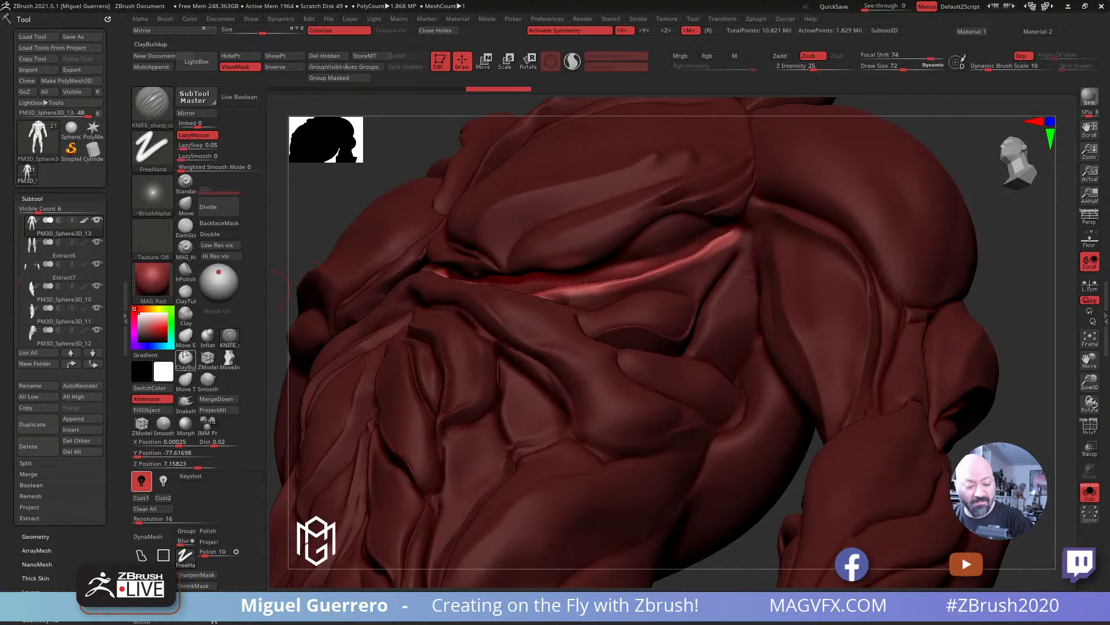
# Step: Build up the unmasked crease beneath the chest muscles with the Clay brush at draw size 72
pyautogui.click(187, 317)
pyautogui.moveTo(468, 278)
pyautogui.mouseDown()
pyautogui.moveTo(567, 284)
pyautogui.moveTo(552, 280)
pyautogui.moveTo(656, 265)
pyautogui.moveTo(729, 235)
pyautogui.moveTo(632, 271)
pyautogui.moveTo(459, 277)
pyautogui.moveTo(600, 280)
pyautogui.moveTo(734, 231)
pyautogui.mouseUp()
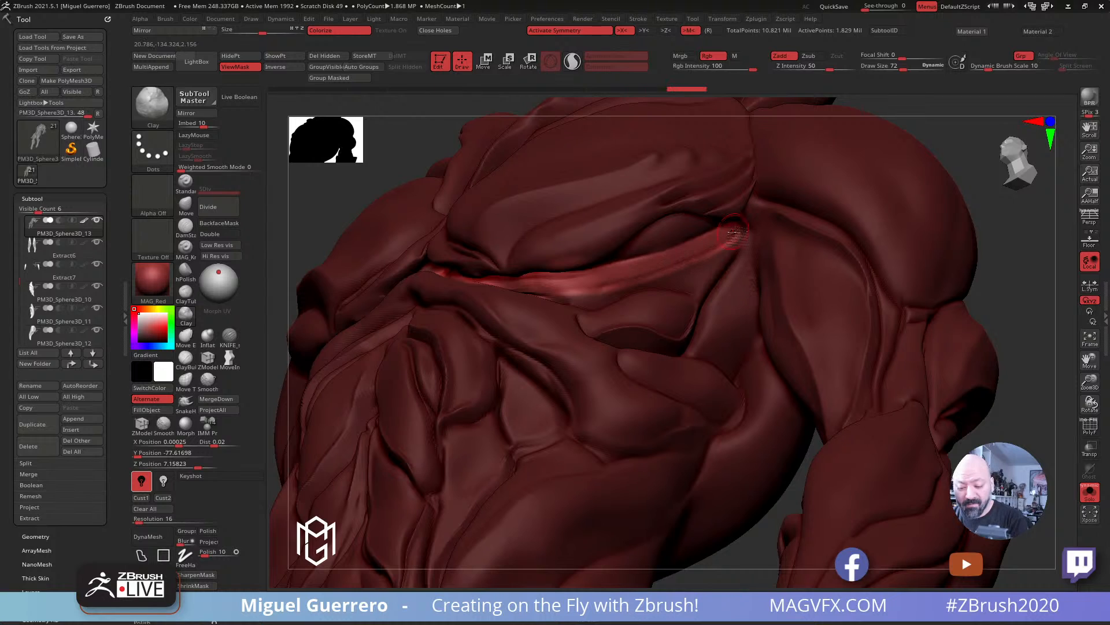
pyautogui.keyDown('alt'); pyautogui.moveTo(275, 315); pyautogui.dragTo(342, 314); pyautogui.keyUp('alt')
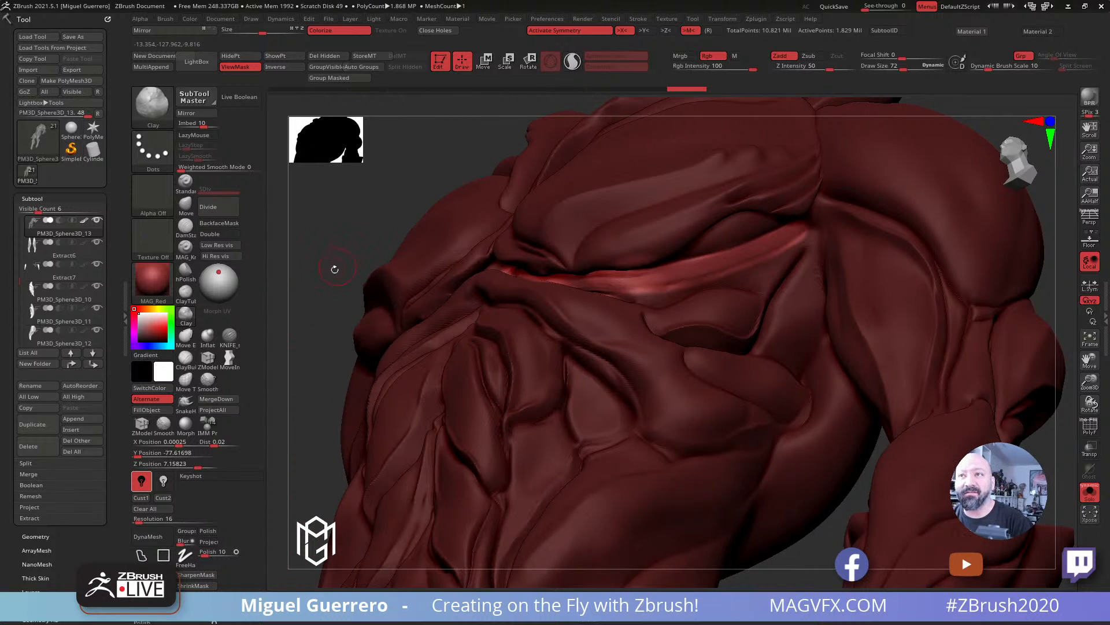
# Step: Inflate a row of small beads along the crease under the chest with the Inflat brush, Z Intensity 18 and draw size 40
pyautogui.click(208, 345)
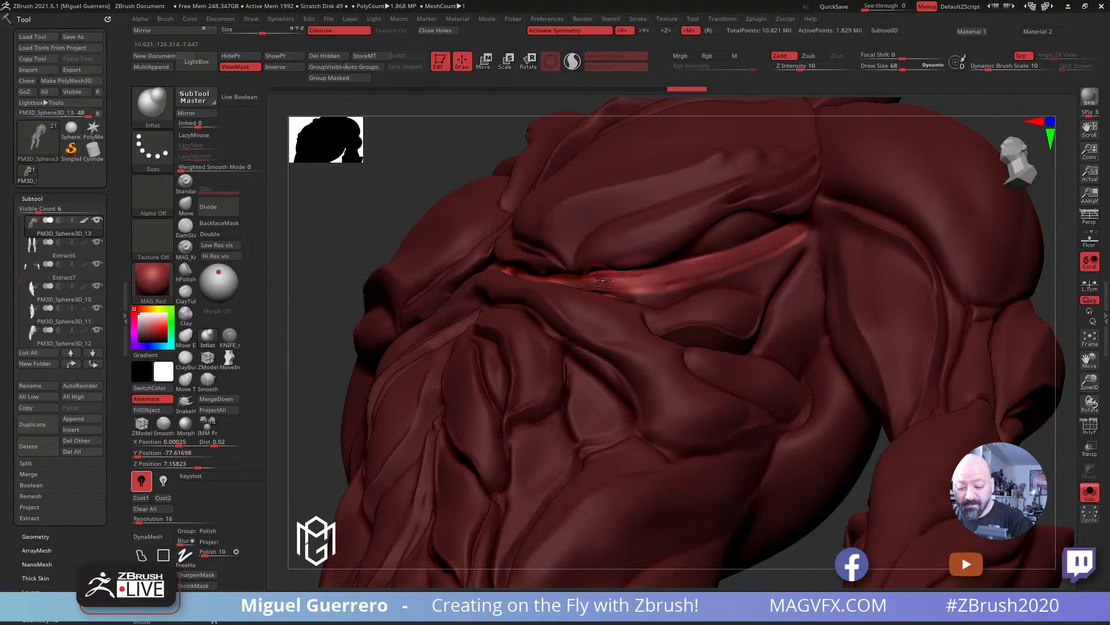
pyautogui.click(808, 68)
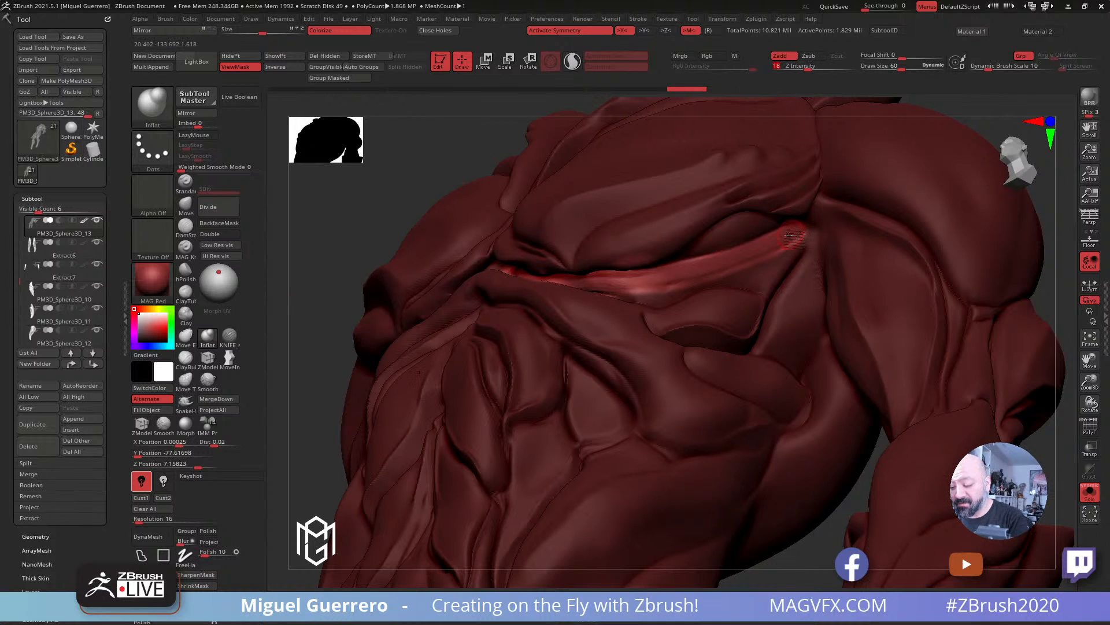
pyautogui.moveTo(791, 235)
pyautogui.mouseDown()
pyautogui.moveTo(643, 280)
pyautogui.moveTo(574, 279)
pyautogui.moveTo(636, 280)
pyautogui.mouseUp()
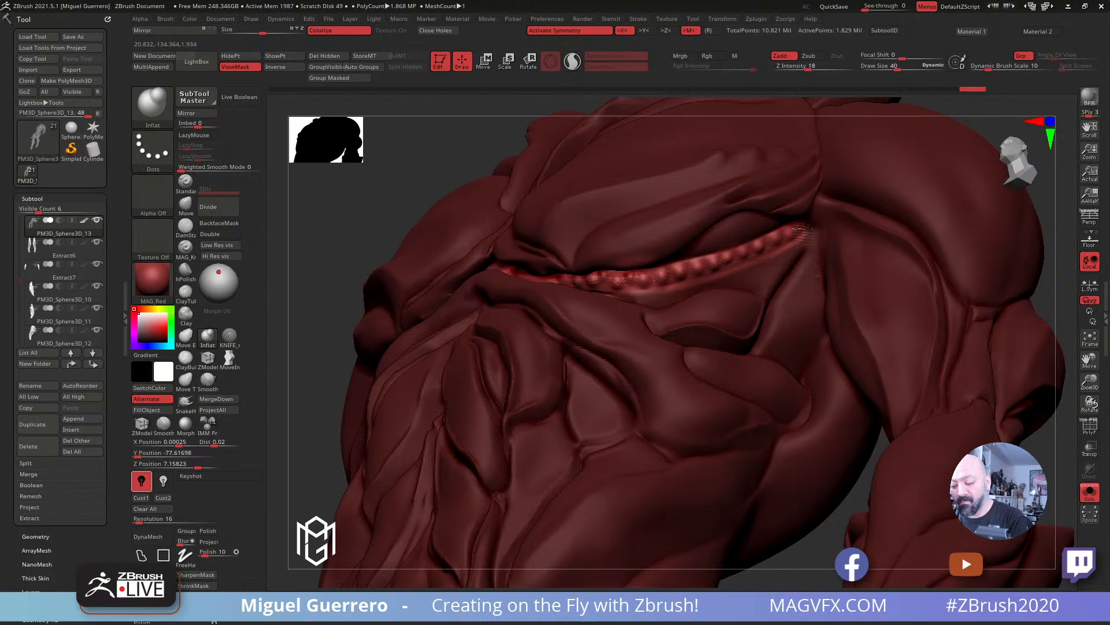
pyautogui.moveTo(802, 230); pyautogui.dragTo(779, 226)
pyautogui.moveTo(421, 161); pyautogui.dragTo(504, 165)
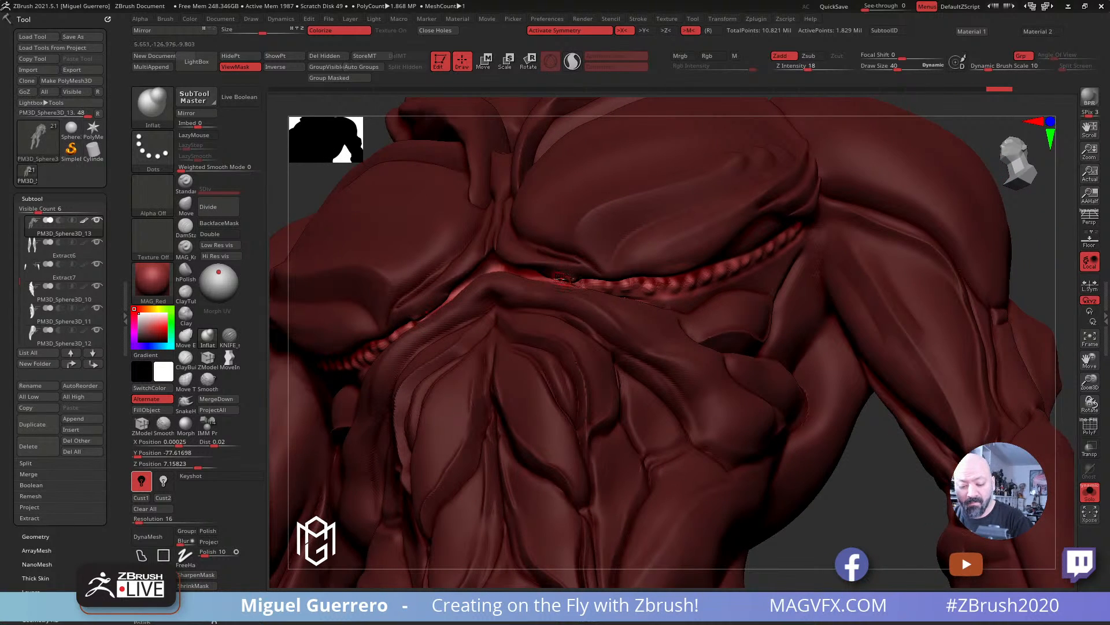
pyautogui.moveTo(562, 279); pyautogui.dragTo(497, 270)
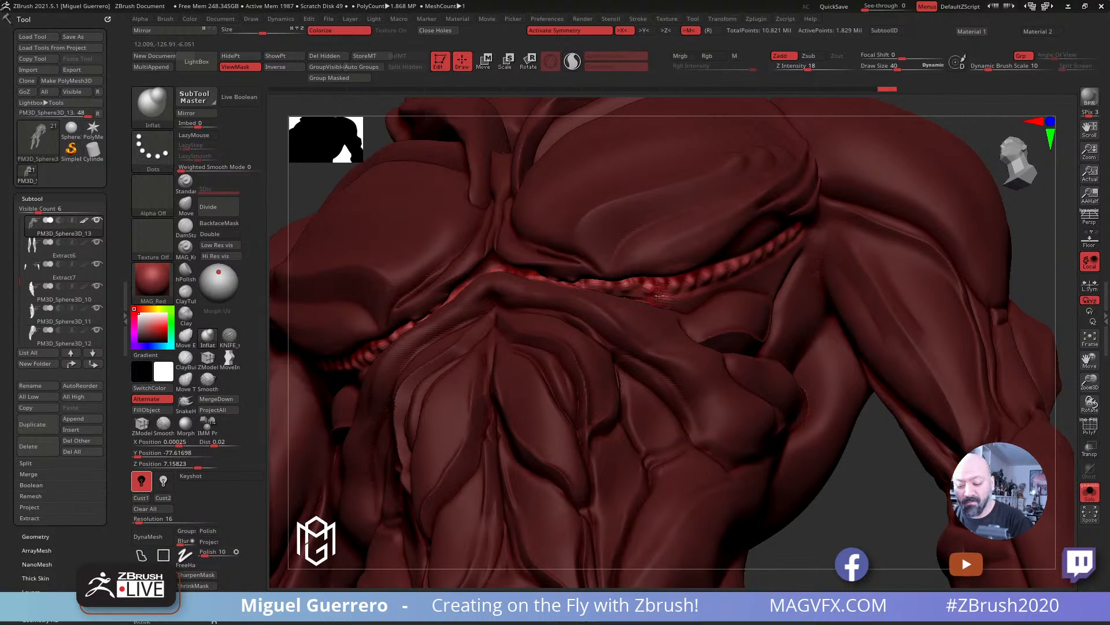
pyautogui.moveTo(659, 296); pyautogui.dragTo(635, 288)
# Step: Hide the mask display and check the beaded chest crease against the whole torso
pyautogui.moveTo(613, 283)
pyautogui.keyDown('ctrl'); pyautogui.mouseDown(button='right')
pyautogui.moveTo(509, 231)
pyautogui.moveTo(457, 271)
pyautogui.moveTo(416, 283)
pyautogui.moveTo(426, 250)
pyautogui.moveTo(419, 289)
pyautogui.moveTo(485, 310)
pyautogui.moveTo(486, 322)
pyautogui.moveTo(454, 305)
pyautogui.mouseUp(button='right'); pyautogui.keyUp('ctrl')
pyautogui.rightClick(427, 249)
pyautogui.hotkey('ctrl', 'h')
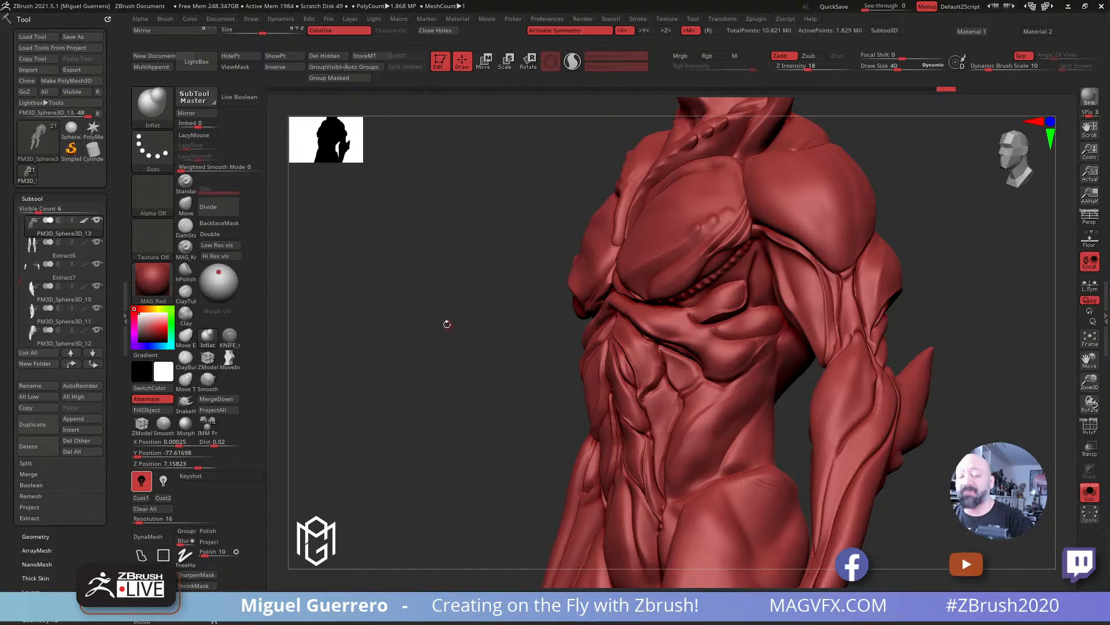
pyautogui.moveTo(453, 349); pyautogui.dragTo(473, 327)
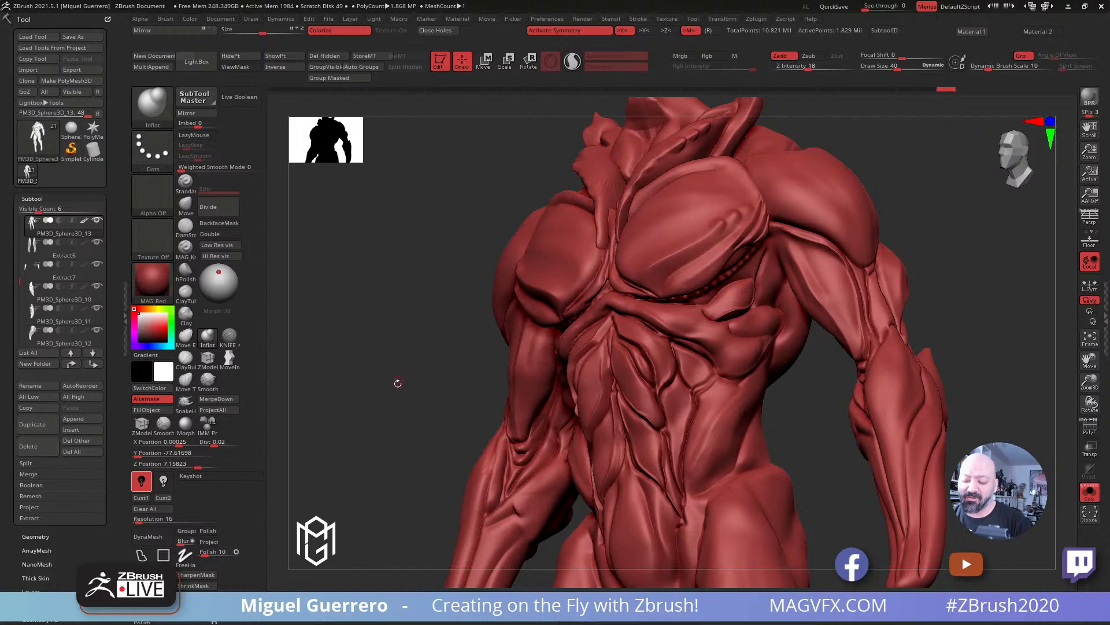
pyautogui.moveTo(397, 383)
pyautogui.mouseDown()
pyautogui.moveTo(397, 396)
pyautogui.moveTo(595, 321)
pyautogui.mouseUp()
pyautogui.moveTo(473, 312)
pyautogui.keyDown('ctrl'); pyautogui.mouseDown(button='right')
pyautogui.moveTo(476, 290)
pyautogui.moveTo(491, 332)
pyautogui.mouseUp(button='right'); pyautogui.keyUp('ctrl')
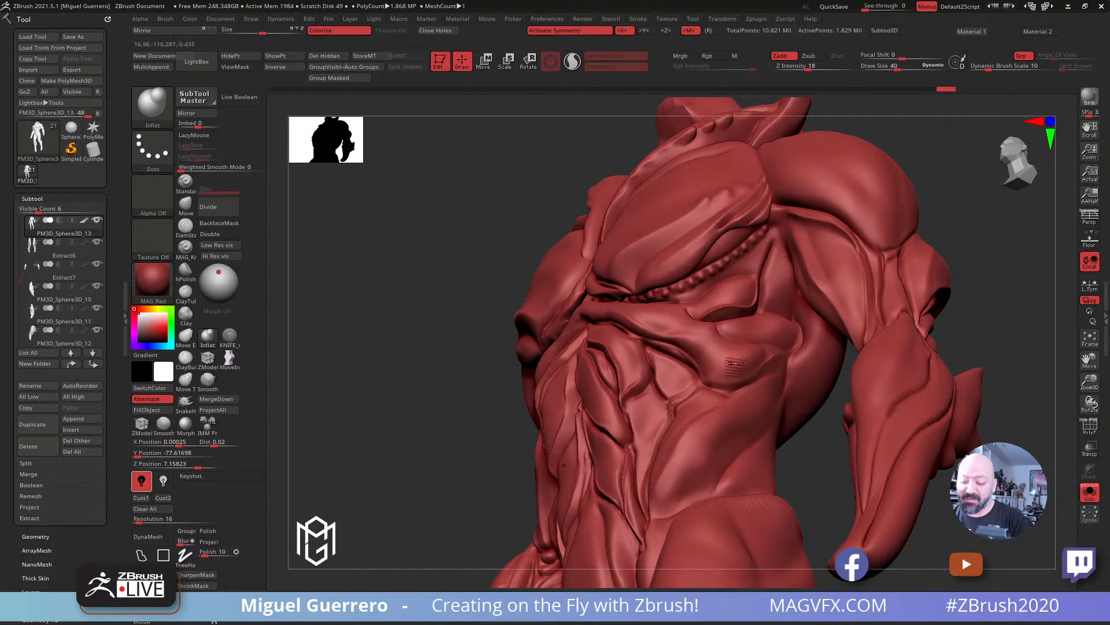
# Step: Show the wireframe and polygroups to examine the chest muscles, and turn that display off again
pyautogui.click(1089, 427)
pyautogui.keyDown('ctrl'); pyautogui.moveTo(677, 298); pyautogui.dragTo(730, 351, button='right'); pyautogui.keyUp('ctrl')
pyautogui.moveTo(509, 315)
pyautogui.keyDown('ctrl'); pyautogui.mouseDown(button='right')
pyautogui.moveTo(497, 252)
pyautogui.moveTo(467, 263)
pyautogui.mouseUp(button='right'); pyautogui.keyUp('ctrl')
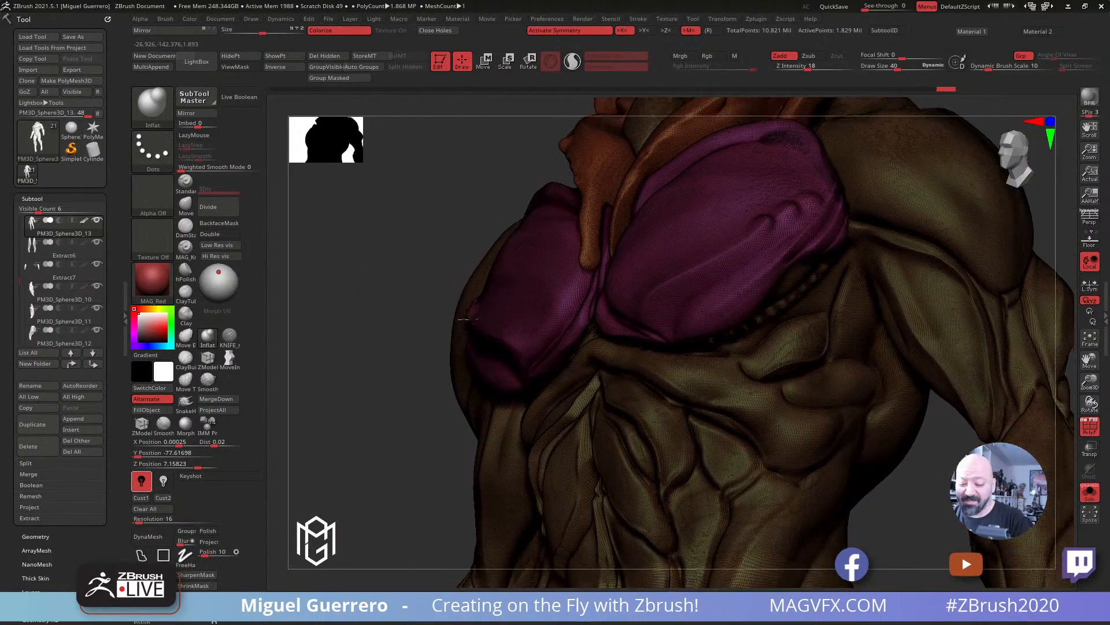
pyautogui.moveTo(376, 254)
pyautogui.mouseDown(button='right')
pyautogui.moveTo(413, 291)
pyautogui.moveTo(411, 321)
pyautogui.mouseUp(button='right')
pyautogui.moveTo(416, 295)
pyautogui.mouseDown()
pyautogui.moveTo(452, 342)
pyautogui.moveTo(553, 355)
pyautogui.mouseUp()
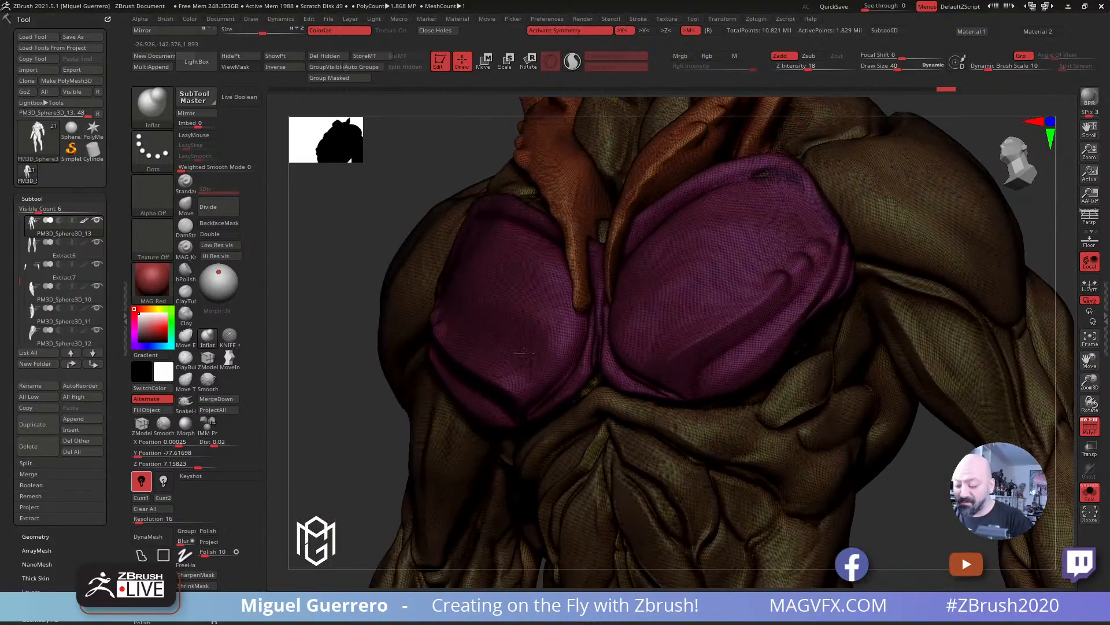
pyautogui.click(1090, 427)
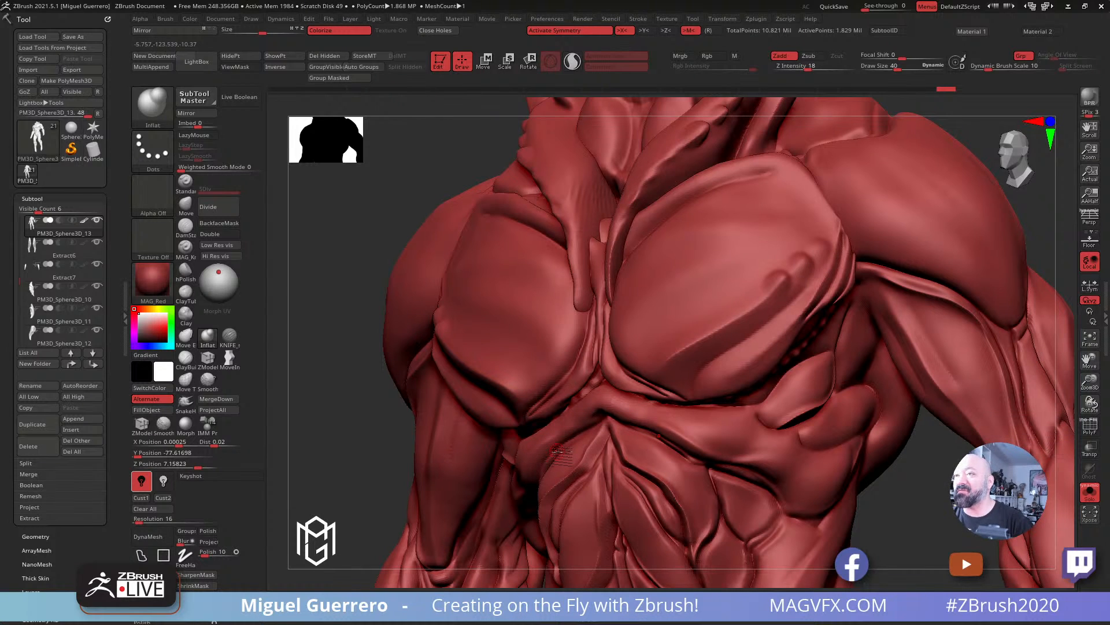
# Step: Pull the bumps on the outer chest muscles into small spikes with the SnakeHook brush at draw size 36, smoothing the surface around them
pyautogui.moveTo(370, 412); pyautogui.dragTo(347, 421)
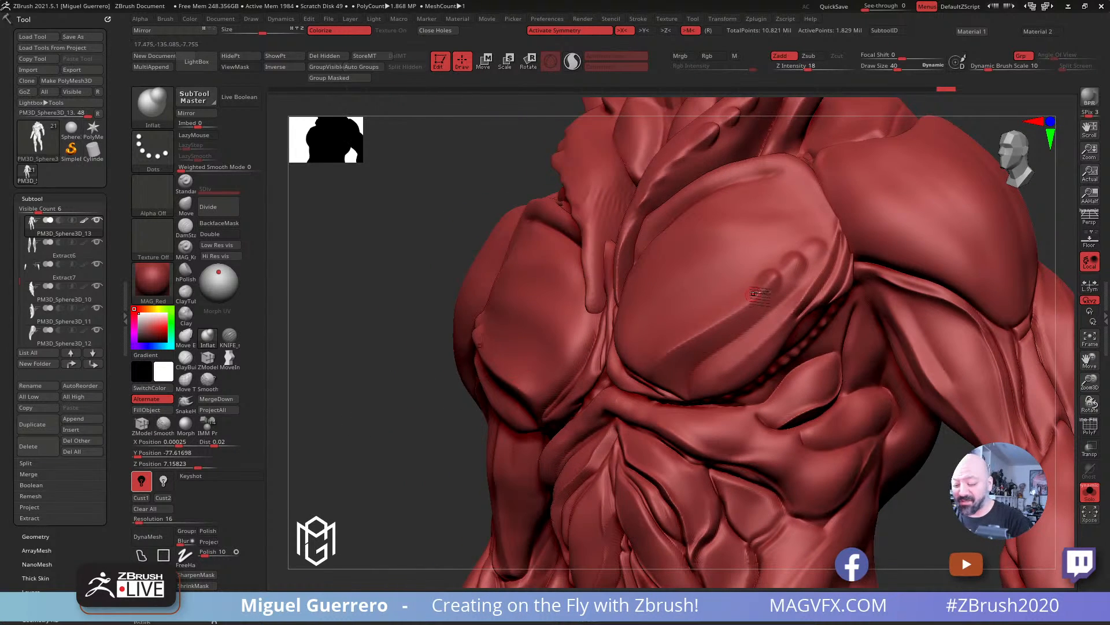
pyautogui.moveTo(379, 337); pyautogui.dragTo(417, 342)
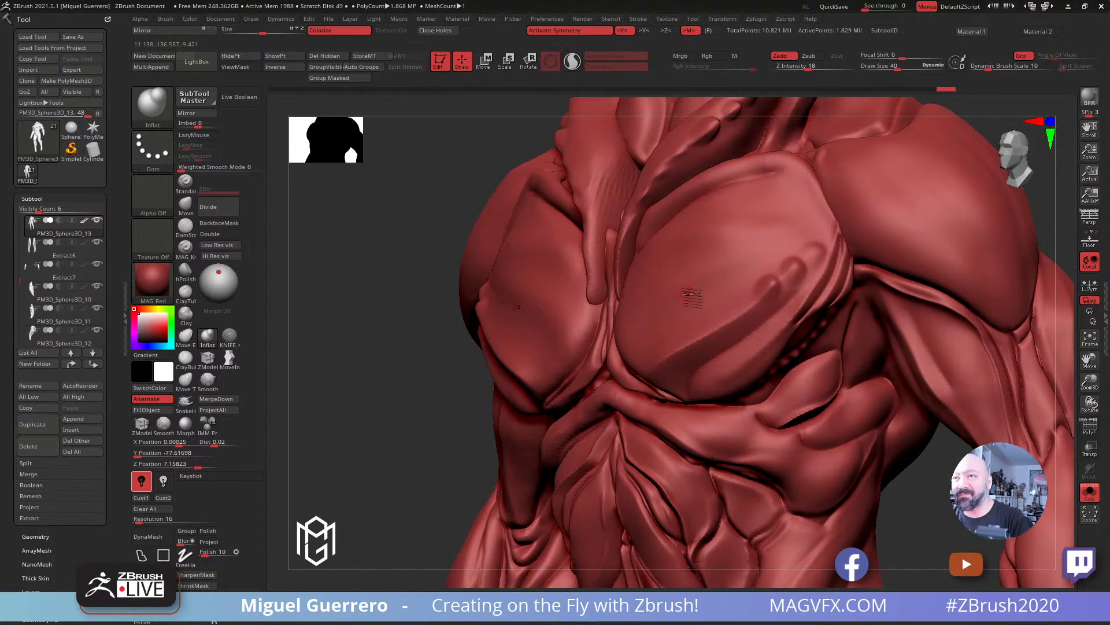
pyautogui.moveTo(405, 347); pyautogui.dragTo(1004, 375)
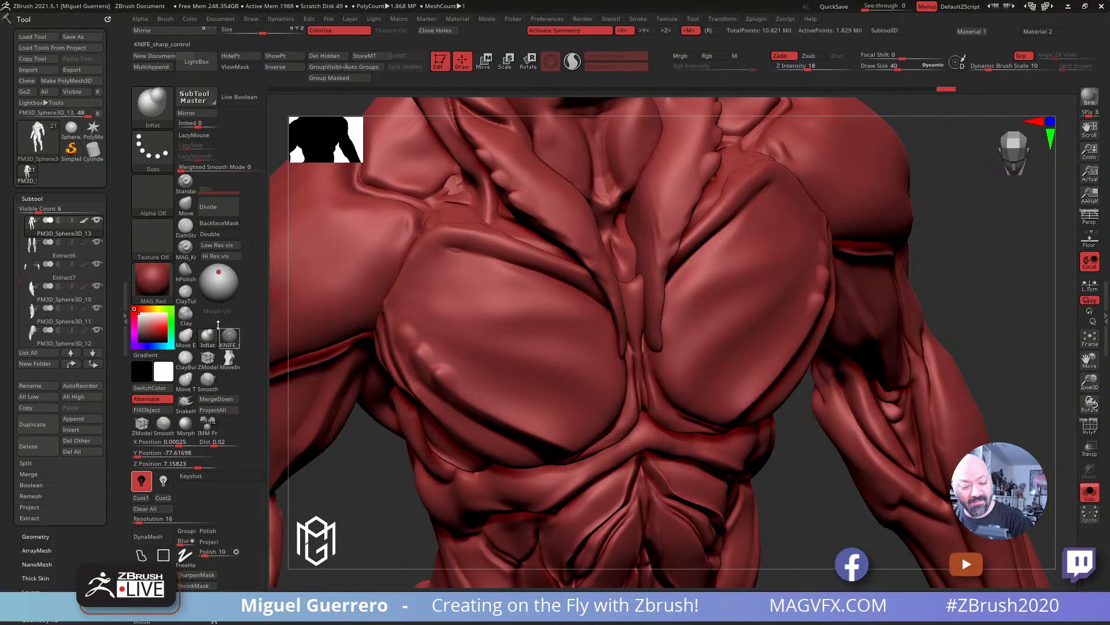
pyautogui.click(185, 204)
pyautogui.click(184, 405)
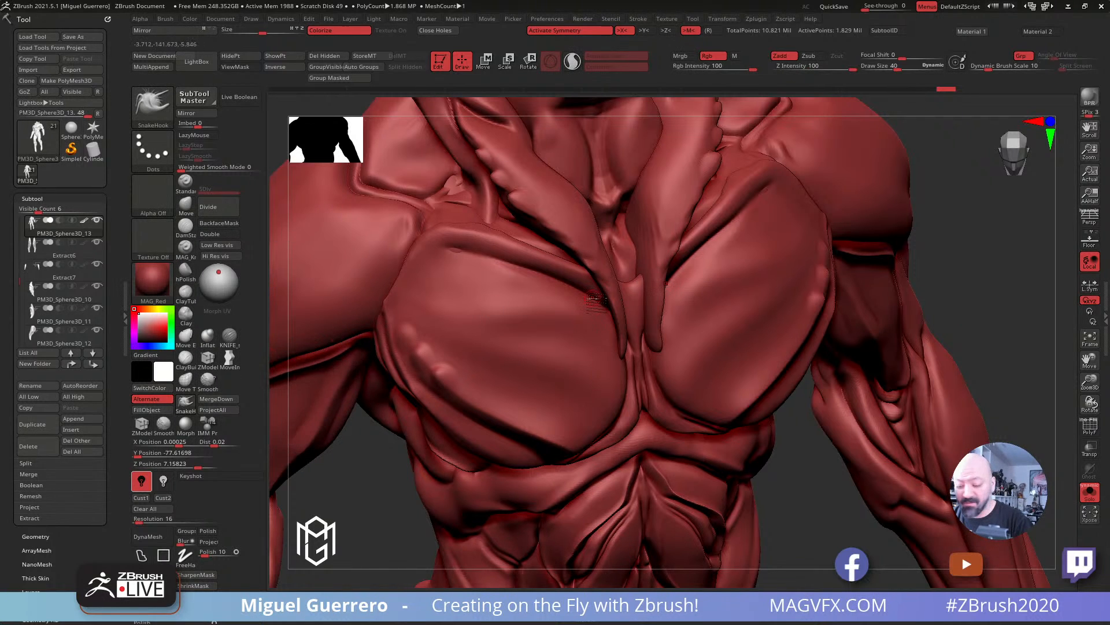
pyautogui.moveTo(972, 277); pyautogui.dragTo(970, 284)
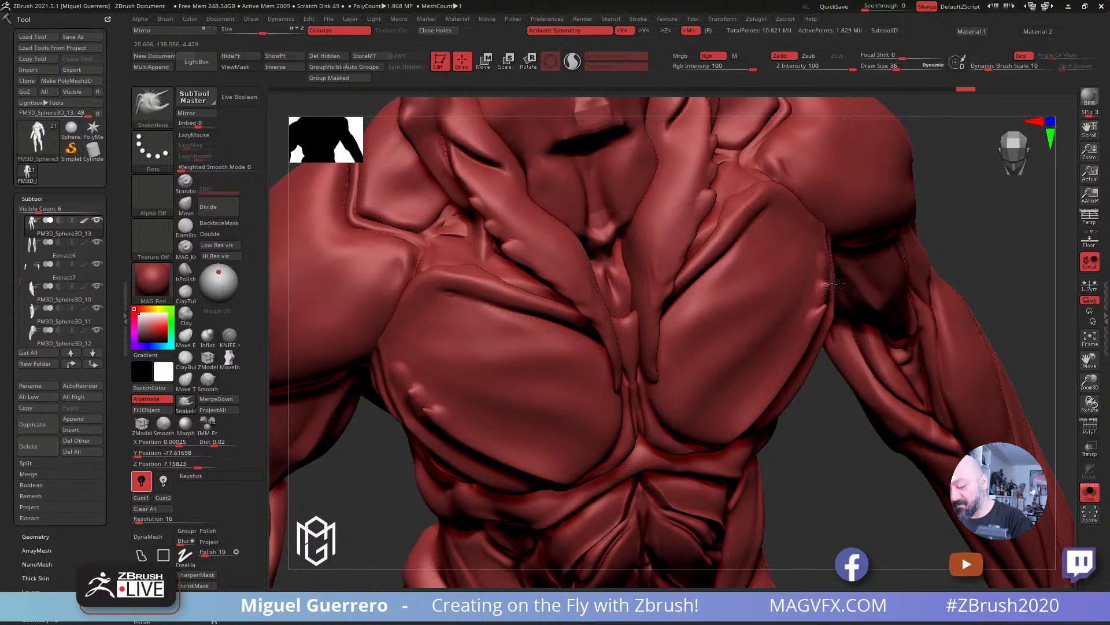
pyautogui.moveTo(833, 425)
pyautogui.mouseDown()
pyautogui.moveTo(787, 412)
pyautogui.moveTo(775, 425)
pyautogui.mouseUp()
pyautogui.keyDown('shift'); pyautogui.moveTo(831, 288); pyautogui.dragTo(836, 330); pyautogui.keyUp('shift')
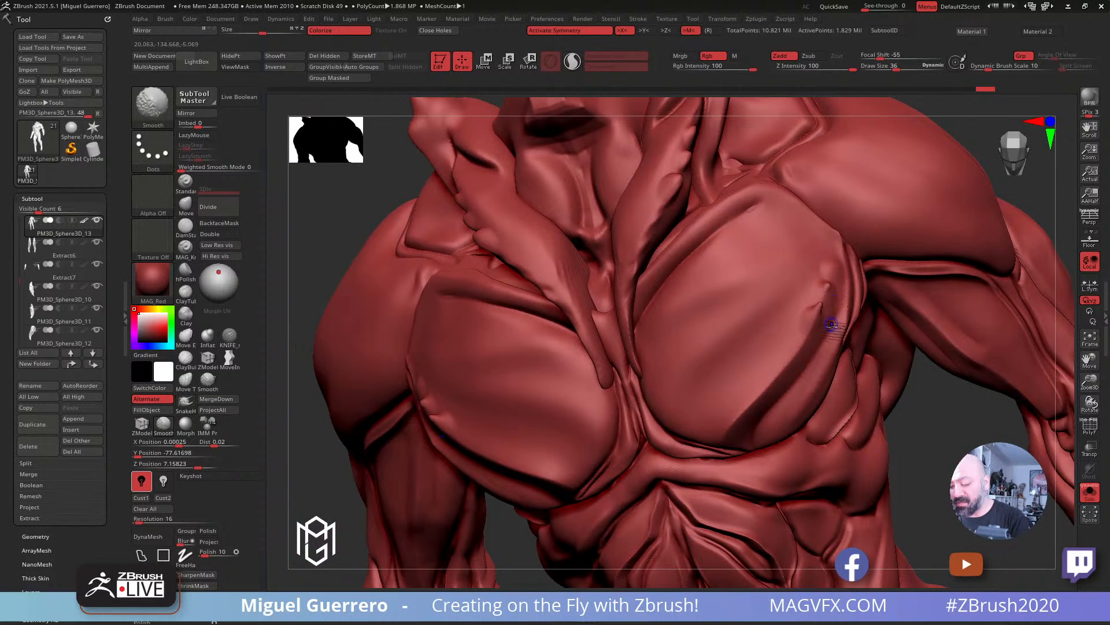
pyautogui.moveTo(957, 447); pyautogui.dragTo(917, 445)
pyautogui.moveTo(840, 312)
pyautogui.keyDown('shift'); pyautogui.mouseDown()
pyautogui.moveTo(830, 284)
pyautogui.moveTo(821, 302)
pyautogui.moveTo(833, 326)
pyautogui.moveTo(796, 330)
pyautogui.mouseUp(); pyautogui.keyUp('shift')
pyautogui.moveTo(367, 263); pyautogui.dragTo(333, 279)
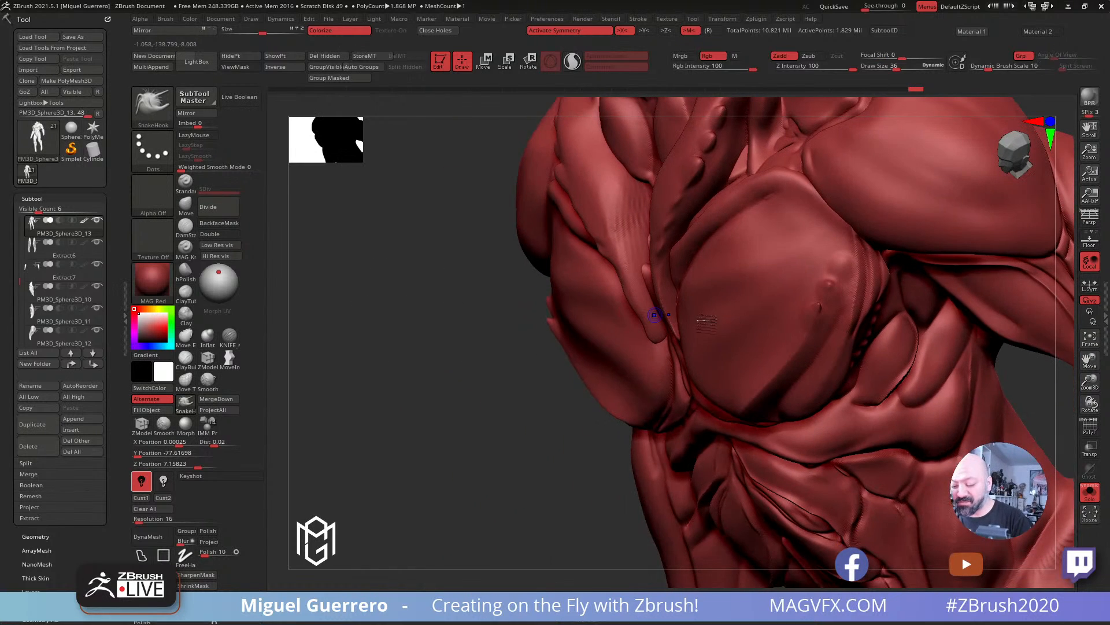
pyautogui.keyDown('shift'); pyautogui.moveTo(820, 311); pyautogui.dragTo(825, 319); pyautogui.keyUp('shift')
# Step: Examine the chest spikes and beaded crease on the torso from several angles and distances
pyautogui.moveTo(441, 341); pyautogui.dragTo(523, 315)
pyautogui.keyDown('ctrl'); pyautogui.moveTo(523, 315); pyautogui.dragTo(428, 263, button='right'); pyautogui.keyUp('ctrl')
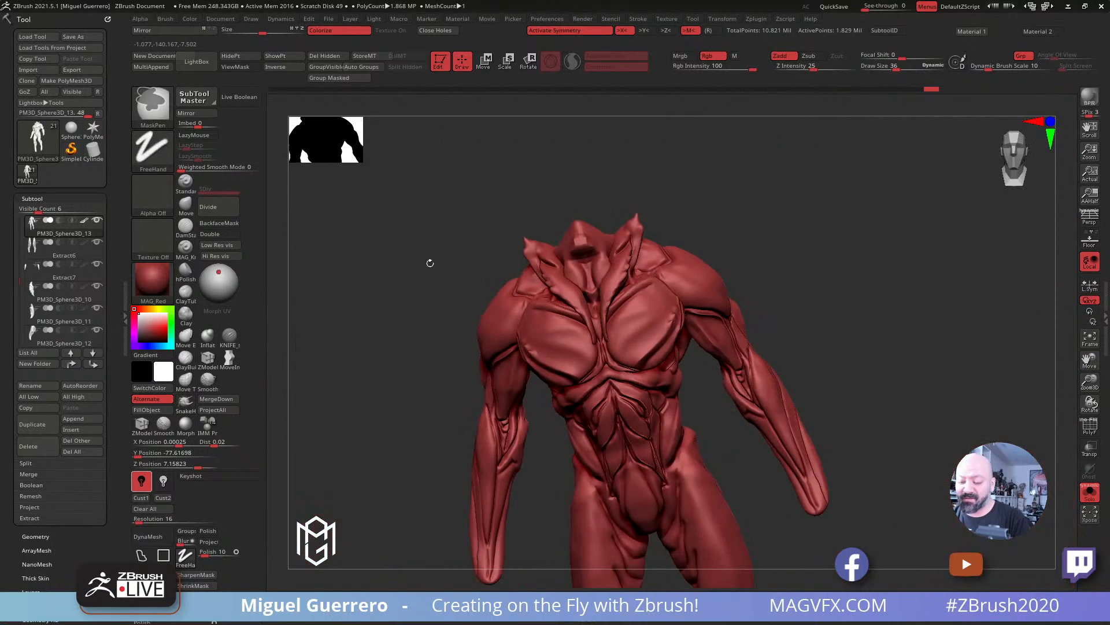
pyautogui.keyDown('shift'); pyautogui.moveTo(429, 263); pyautogui.dragTo(520, 306); pyautogui.keyUp('shift')
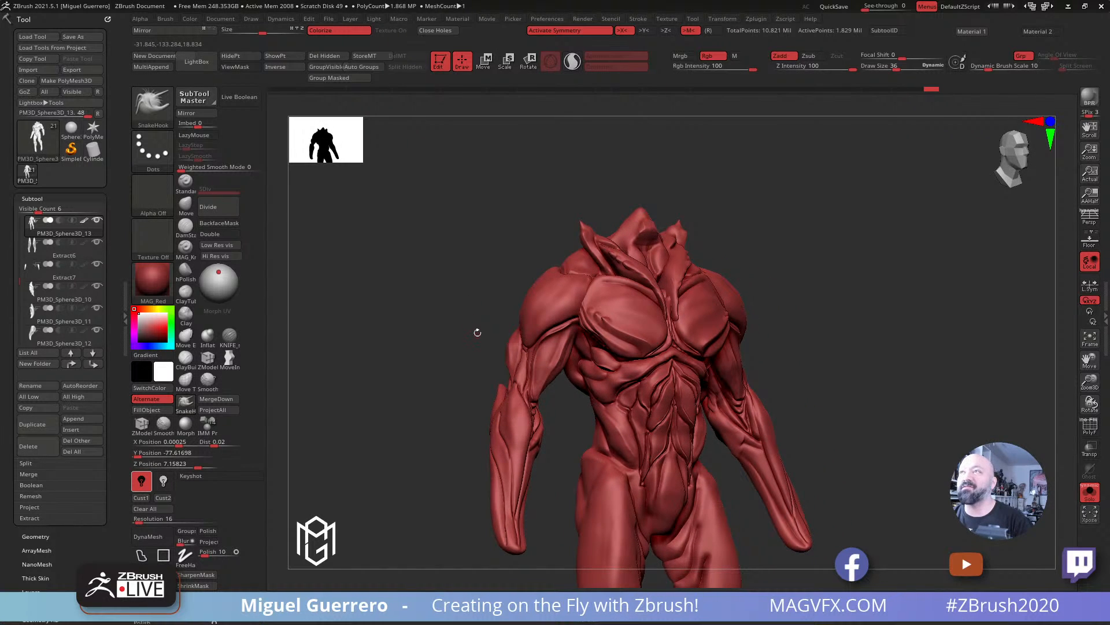
pyautogui.keyDown('ctrl'); pyautogui.moveTo(438, 350); pyautogui.dragTo(416, 351, button='right'); pyautogui.keyUp('ctrl')
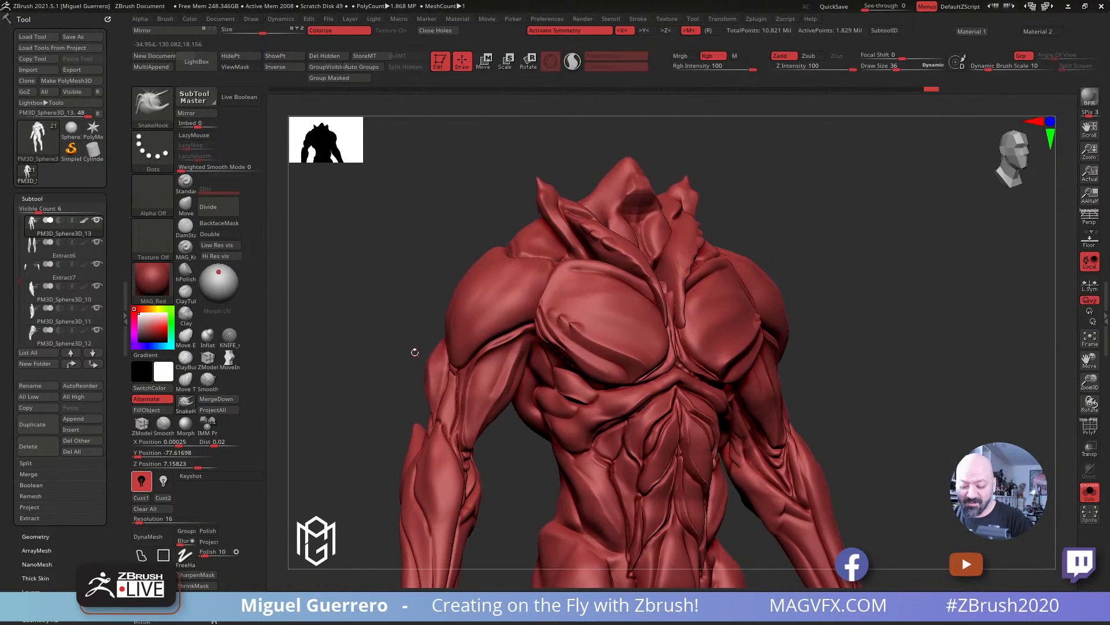
pyautogui.moveTo(398, 338); pyautogui.dragTo(387, 318)
pyautogui.keyDown('alt'); pyautogui.moveTo(387, 318); pyautogui.dragTo(355, 310, button='right'); pyautogui.keyUp('alt')
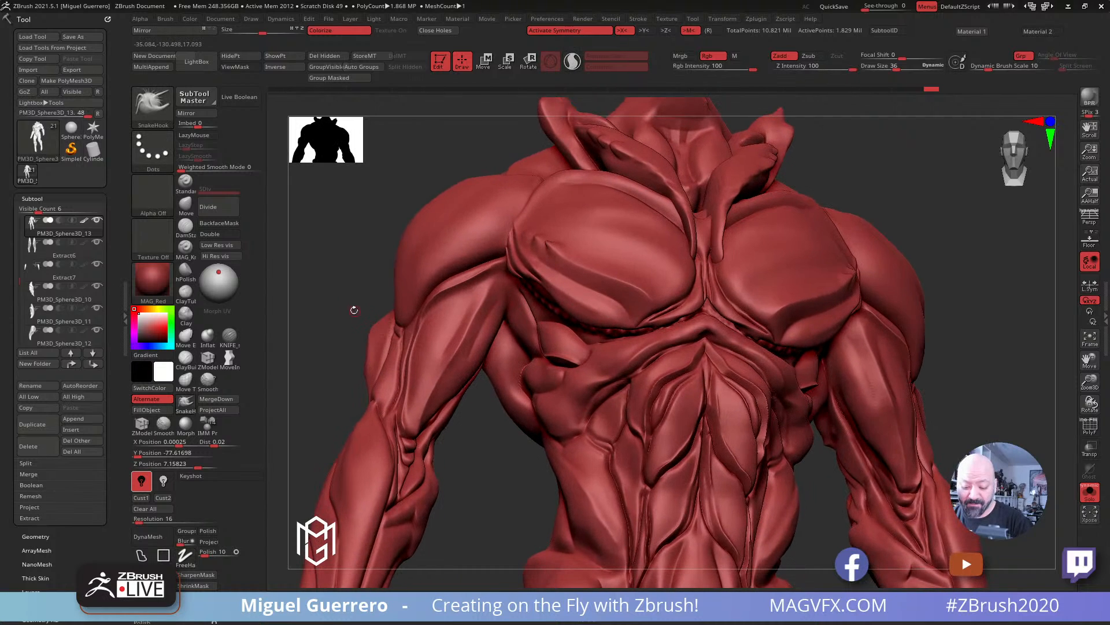
pyautogui.moveTo(355, 310)
pyautogui.mouseDown()
pyautogui.moveTo(393, 274)
pyautogui.moveTo(563, 330)
pyautogui.mouseUp()
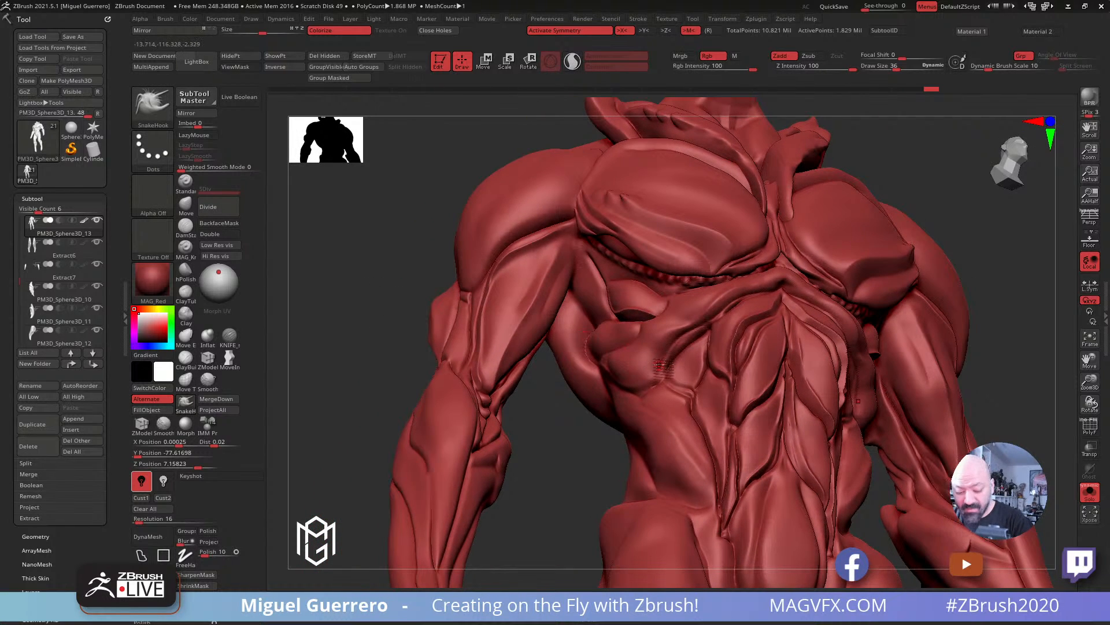
pyautogui.keyDown('ctrl'); pyautogui.moveTo(663, 366); pyautogui.dragTo(681, 350, button='right'); pyautogui.keyUp('ctrl')
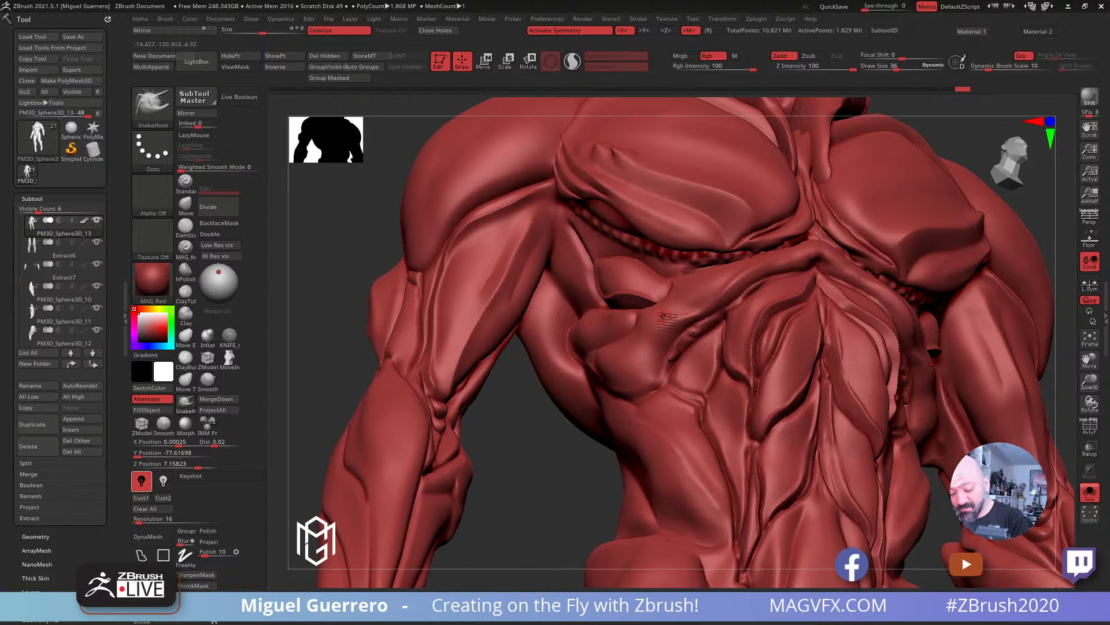
# Step: Inflate small beads along the creases between the ribs and upper abdominal muscles with the Inflat brush, starting at draw size 36
pyautogui.click(207, 335)
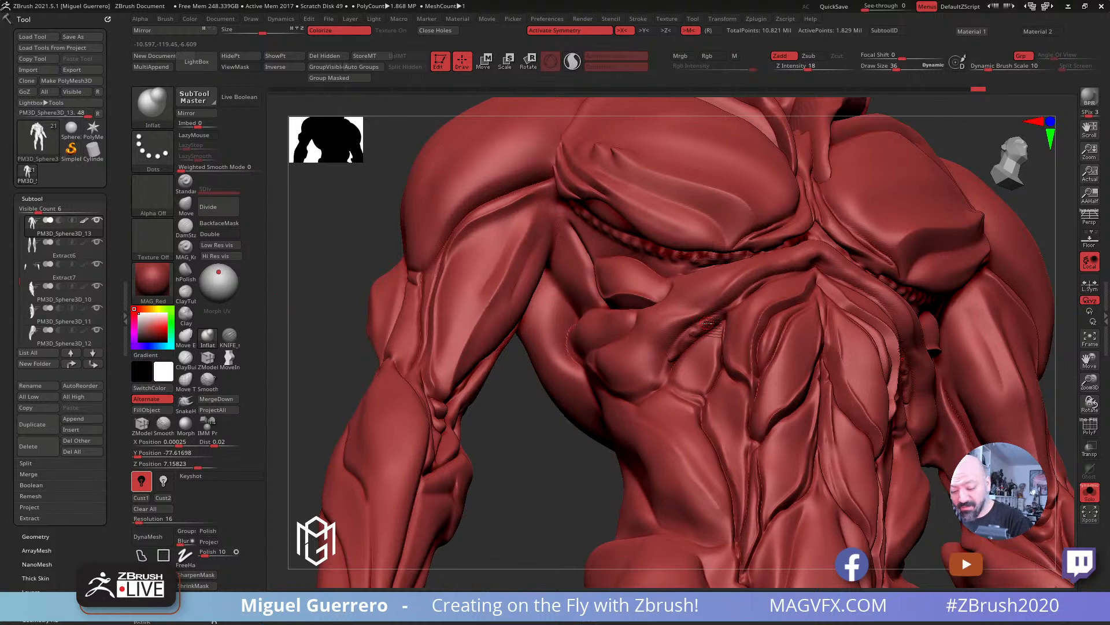
pyautogui.moveTo(720, 320); pyautogui.dragTo(673, 359)
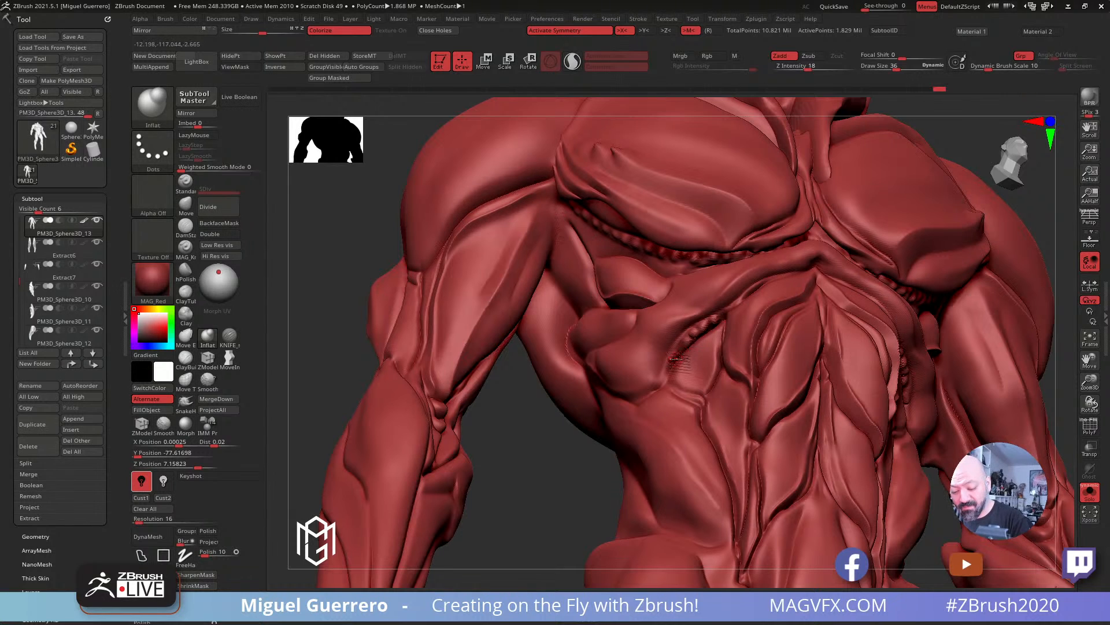
pyautogui.moveTo(365, 278)
pyautogui.mouseDown()
pyautogui.moveTo(354, 248)
pyautogui.moveTo(368, 300)
pyautogui.moveTo(709, 407)
pyautogui.mouseUp()
pyautogui.keyDown('ctrl'); pyautogui.moveTo(379, 399); pyautogui.dragTo(375, 346, button='right'); pyautogui.keyUp('ctrl')
pyautogui.moveTo(375, 346); pyautogui.dragTo(493, 331, button='right')
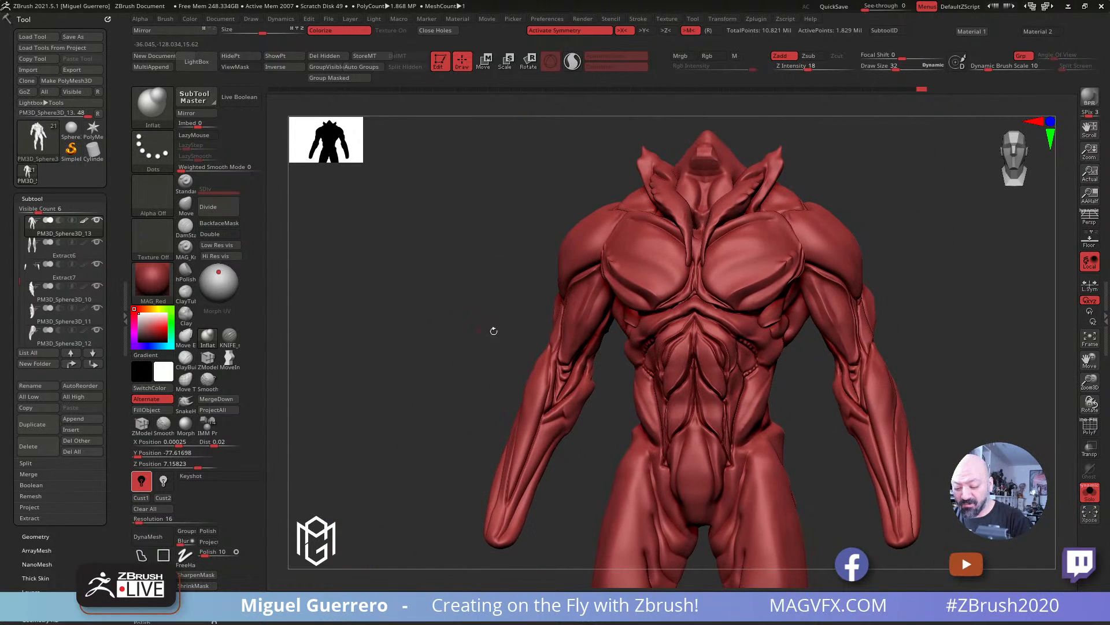
# Step: Inflate a vertical row of beads down the groove beside the lower abdominal muscles with the Inflat brush at draw size 48
pyautogui.moveTo(487, 280)
pyautogui.mouseDown(button='right')
pyautogui.moveTo(429, 270)
pyautogui.moveTo(409, 251)
pyautogui.moveTo(422, 262)
pyautogui.mouseUp(button='right')
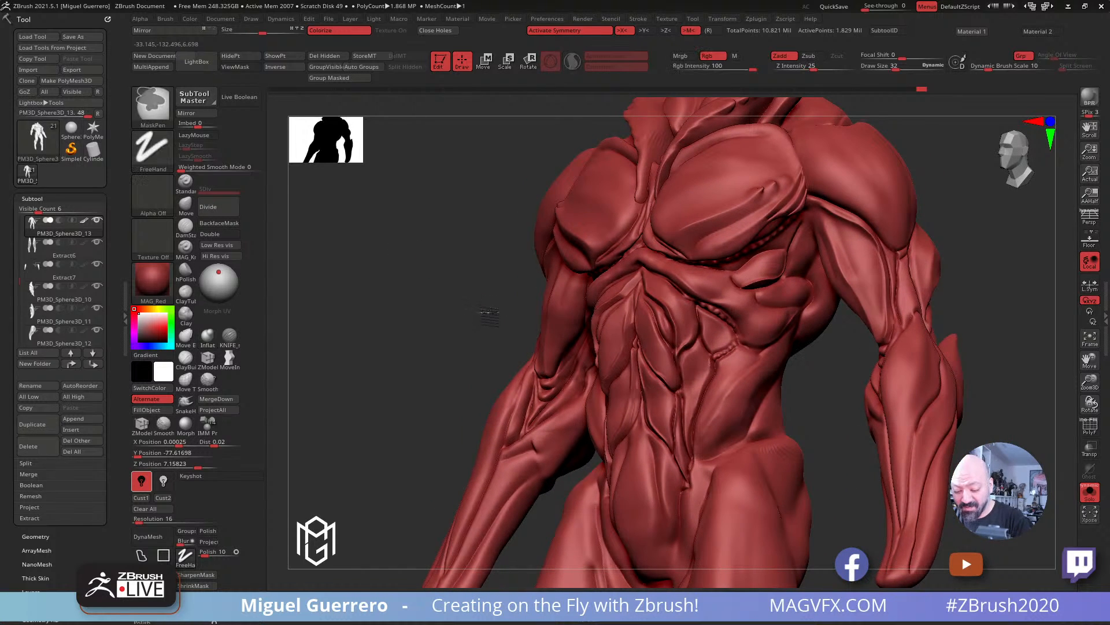
pyautogui.moveTo(491, 315)
pyautogui.keyDown('ctrl'); pyautogui.mouseDown(button='right')
pyautogui.moveTo(406, 306)
pyautogui.moveTo(691, 352)
pyautogui.mouseUp(button='right'); pyautogui.keyUp('ctrl')
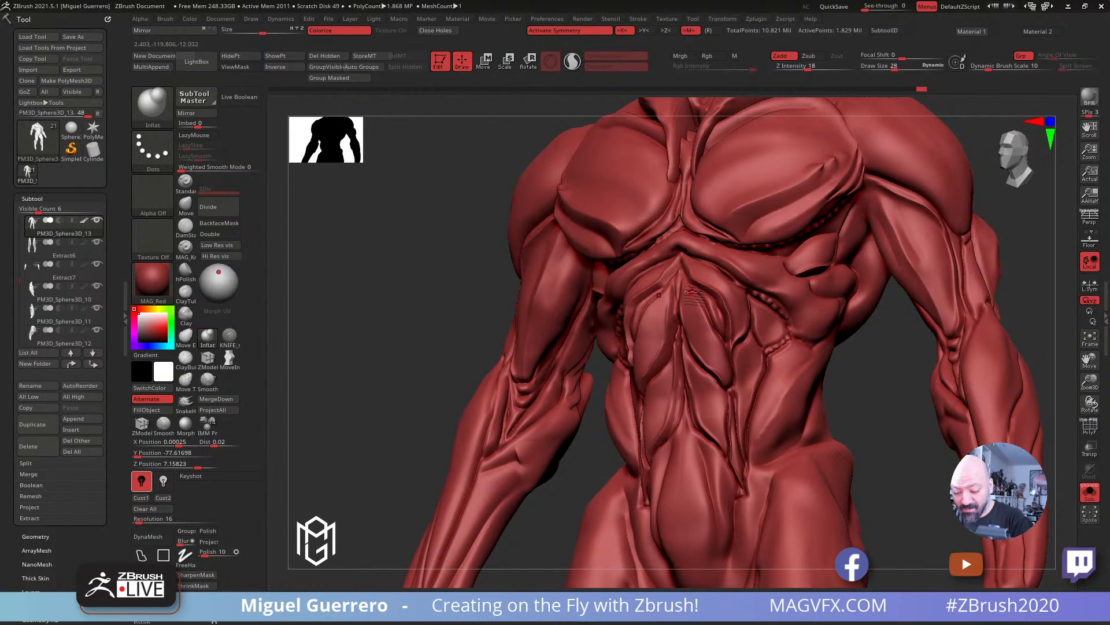
pyautogui.moveTo(417, 331); pyautogui.dragTo(673, 391, button='right')
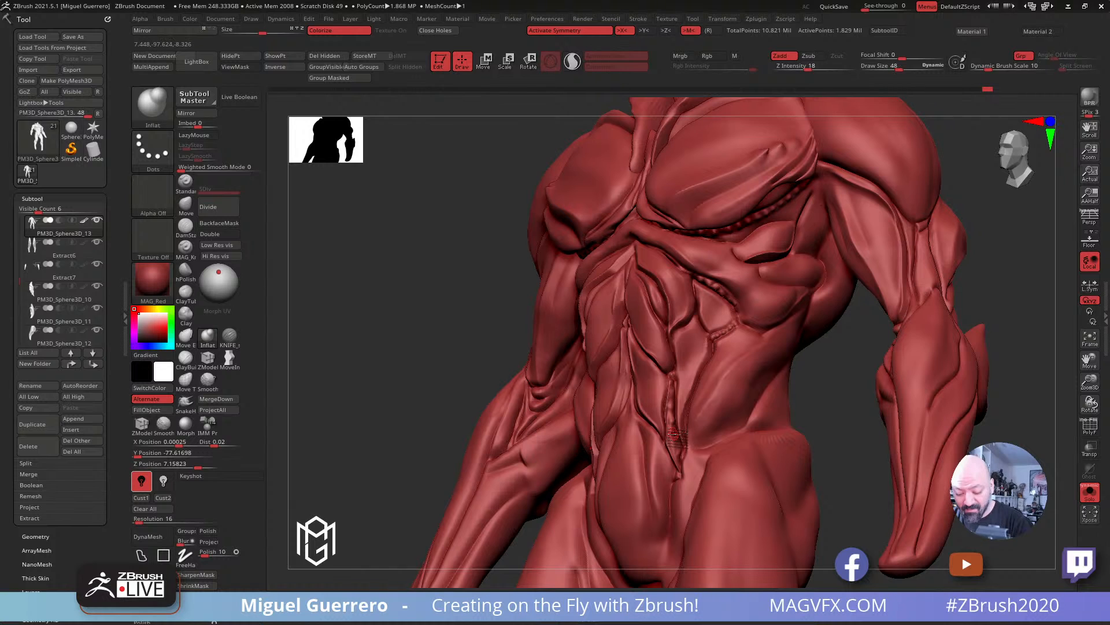
# Step: Connect the two bead rows at the corner of the rib crease using the Inflat brush at draw size 40
pyautogui.moveTo(509, 371)
pyautogui.mouseDown()
pyautogui.moveTo(354, 317)
pyautogui.moveTo(556, 371)
pyautogui.mouseUp()
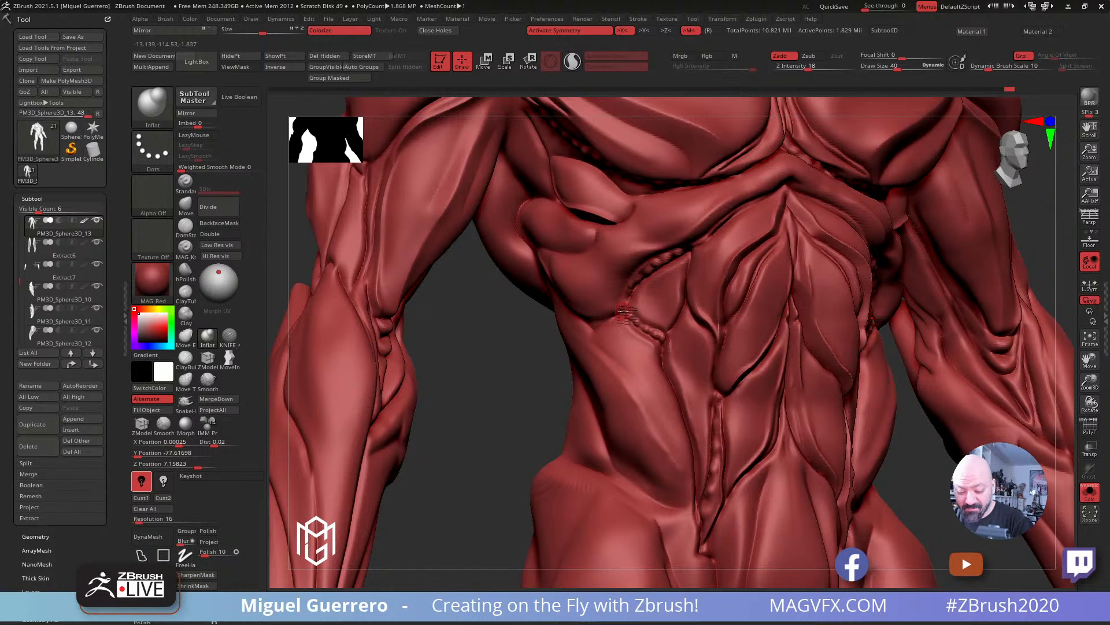
pyautogui.moveTo(625, 311); pyautogui.dragTo(620, 307)
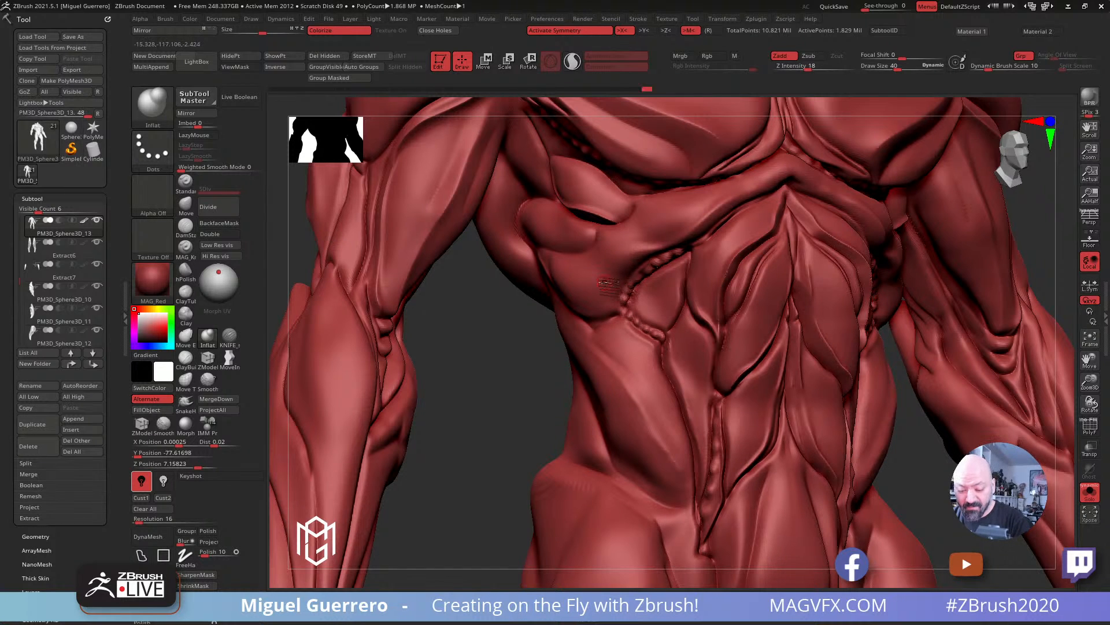
pyautogui.moveTo(520, 314)
pyautogui.mouseDown()
pyautogui.moveTo(504, 322)
pyautogui.moveTo(741, 286)
pyautogui.mouseUp()
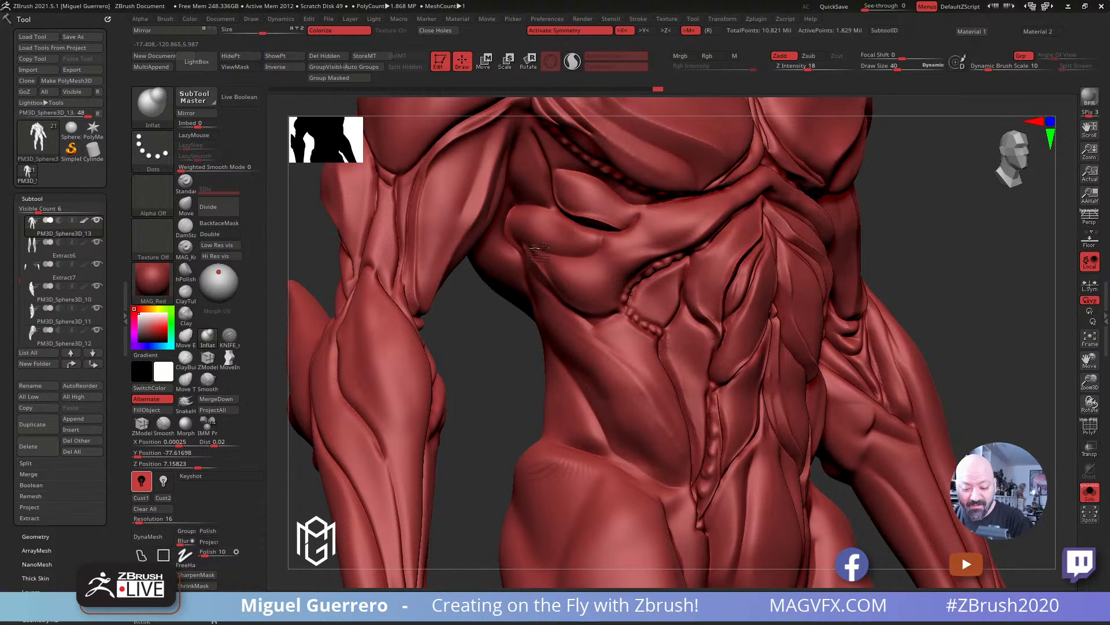
# Step: Inflate a row of small beads along the lower rib crease with the Inflat brush at draw size 40
pyautogui.moveTo(529, 248)
pyautogui.mouseDown()
pyautogui.moveTo(571, 261)
pyautogui.moveTo(607, 246)
pyautogui.mouseUp()
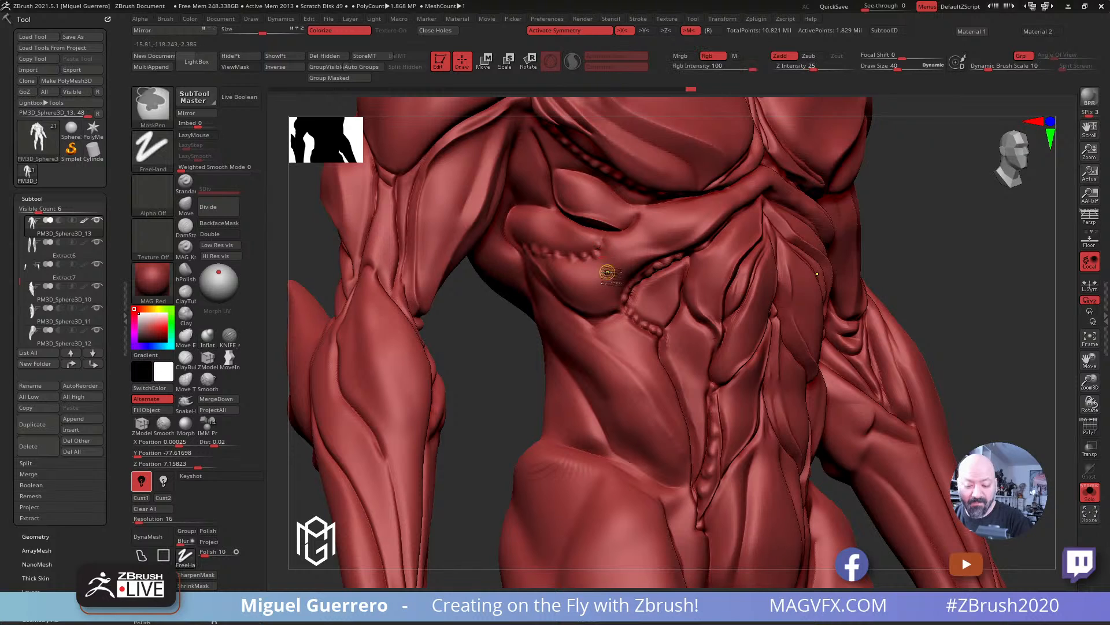
pyautogui.moveTo(607, 269)
pyautogui.keyDown('ctrl'); pyautogui.mouseDown(button='right')
pyautogui.moveTo(538, 231)
pyautogui.moveTo(404, 258)
pyautogui.moveTo(456, 300)
pyautogui.moveTo(439, 304)
pyautogui.moveTo(473, 292)
pyautogui.moveTo(436, 280)
pyautogui.moveTo(457, 287)
pyautogui.moveTo(397, 295)
pyautogui.moveTo(500, 268)
pyautogui.moveTo(618, 299)
pyautogui.mouseUp(button='right'); pyautogui.keyUp('ctrl')
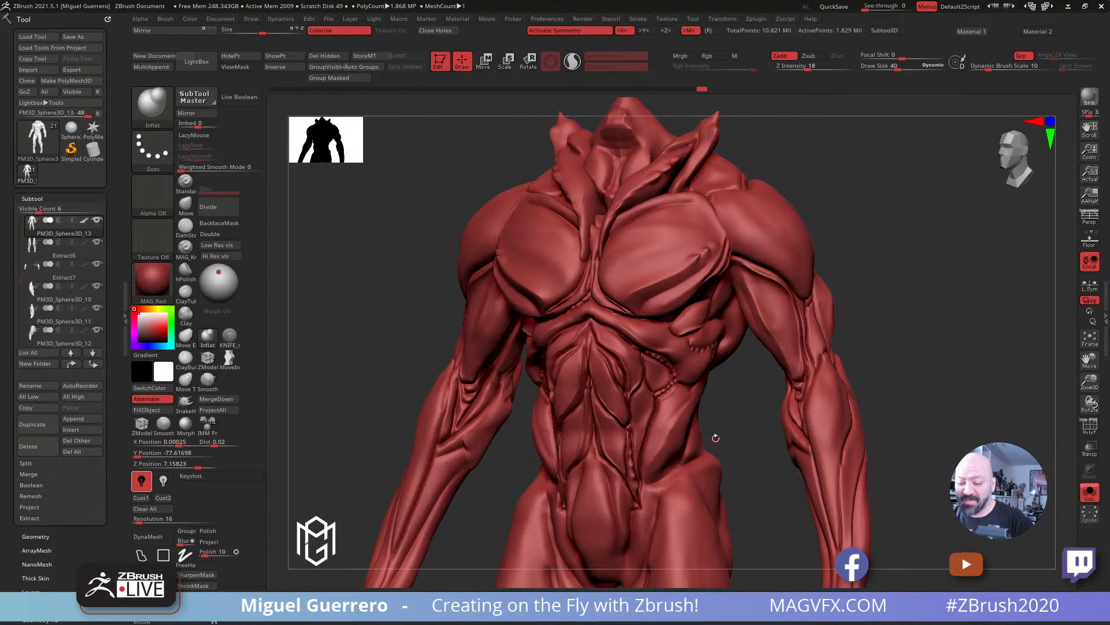
pyautogui.moveTo(386, 326)
pyautogui.mouseDown()
pyautogui.moveTo(372, 322)
pyautogui.moveTo(365, 334)
pyautogui.moveTo(374, 315)
pyautogui.mouseUp()
pyautogui.moveTo(867, 359); pyautogui.dragTo(830, 323)
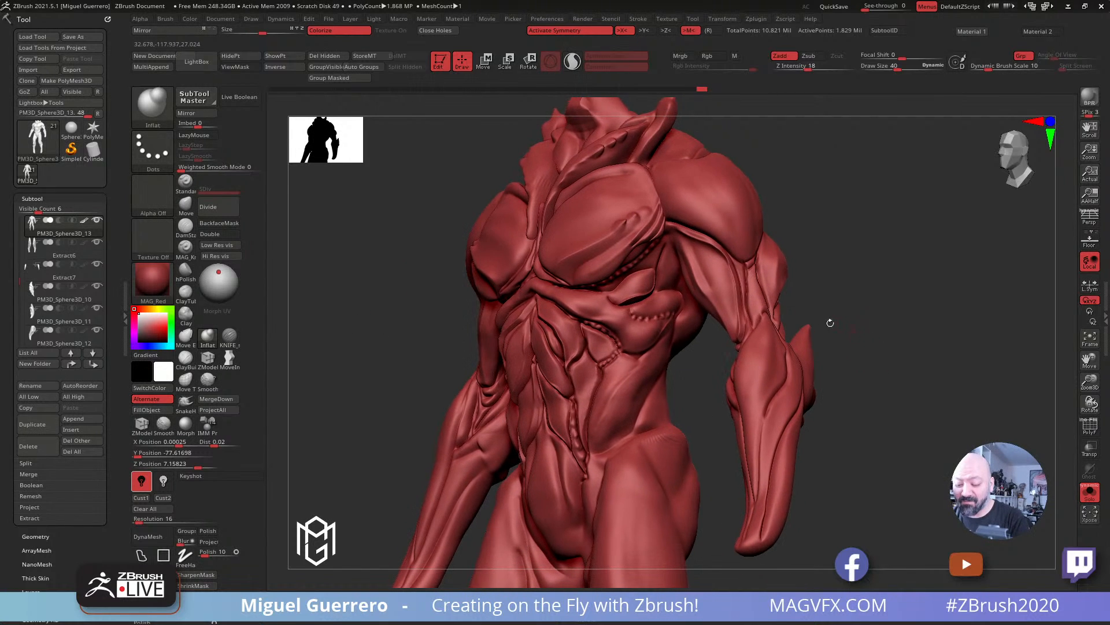
# Step: Inflate a vertical row of beads down the groove of the inner upper arm with the Inflat brush at draw size 40
pyautogui.keyDown('alt'); pyautogui.moveTo(688, 267); pyautogui.dragTo(652, 312, button='right'); pyautogui.keyUp('alt')
pyautogui.moveTo(862, 320); pyautogui.dragTo(856, 330)
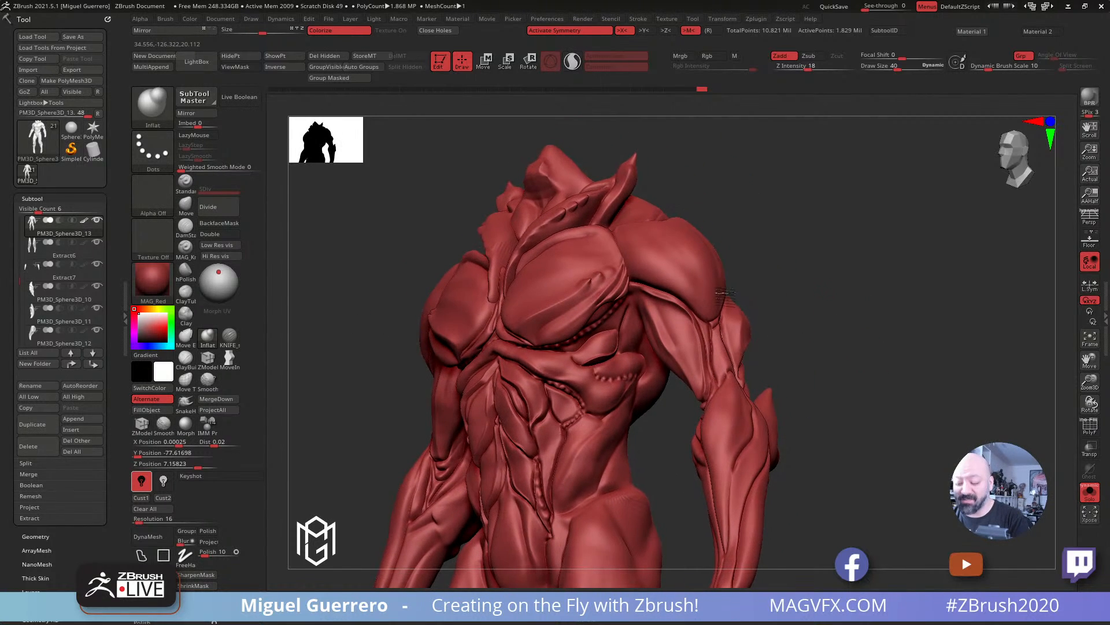
pyautogui.keyDown('ctrl'); pyautogui.moveTo(769, 277); pyautogui.dragTo(757, 347, button='right'); pyautogui.keyUp('ctrl')
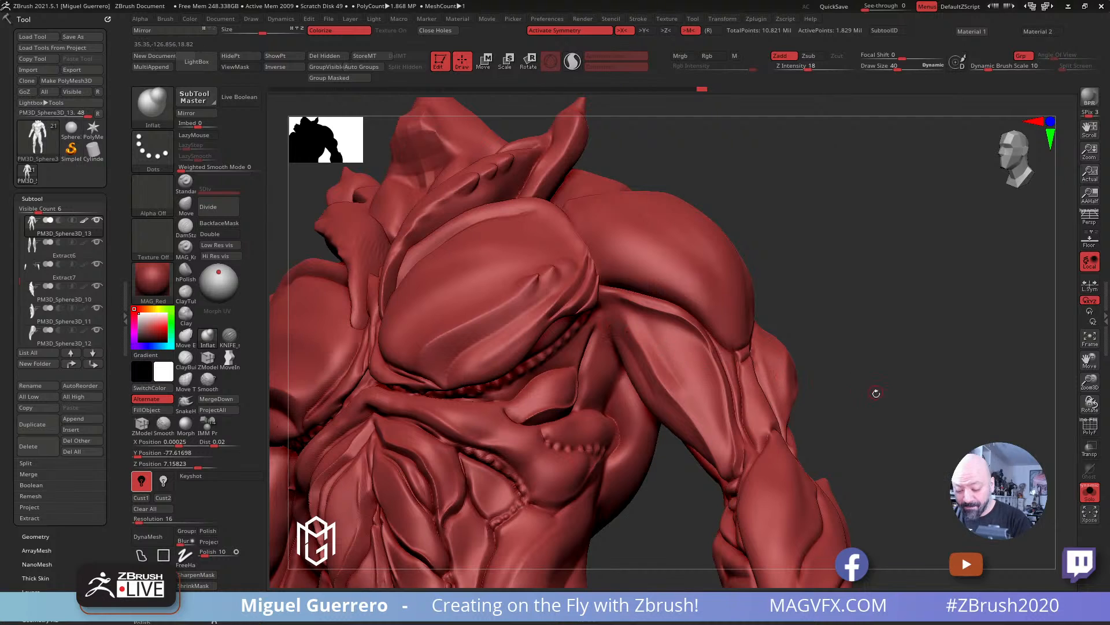
pyautogui.moveTo(875, 392)
pyautogui.mouseDown()
pyautogui.moveTo(858, 432)
pyautogui.moveTo(740, 441)
pyautogui.mouseUp()
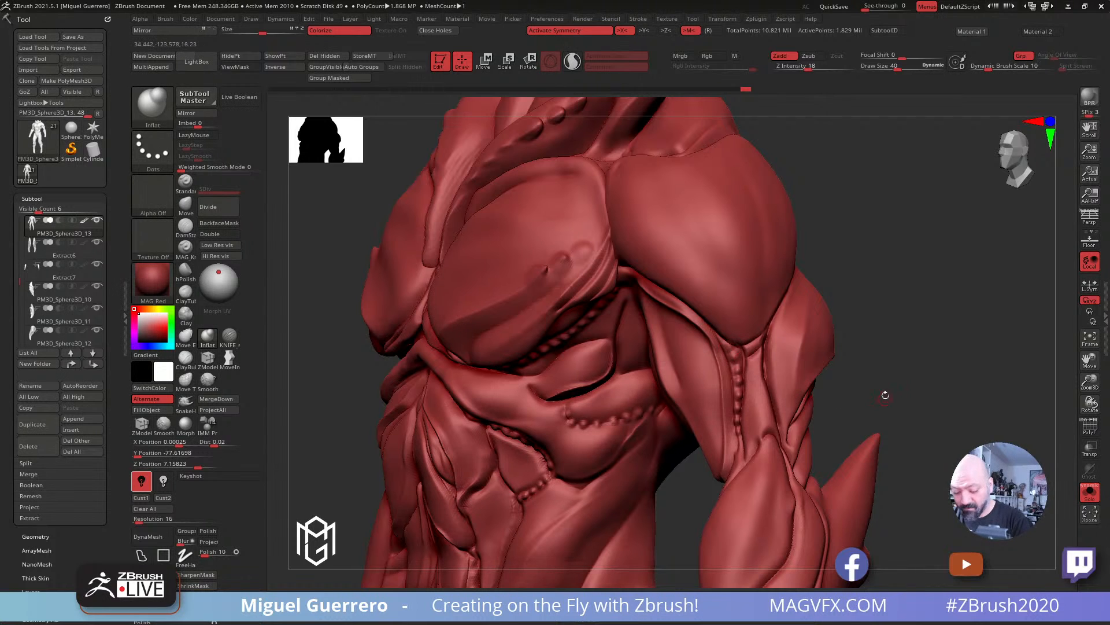
# Step: Turn off Solo mode to show all of the creature's subtools around the torso
pyautogui.moveTo(885, 395); pyautogui.dragTo(996, 283, button='right')
pyautogui.moveTo(473, 314); pyautogui.dragTo(461, 331, button='right')
pyautogui.moveTo(914, 317); pyautogui.dragTo(846, 357, button='right')
pyautogui.click(1090, 494)
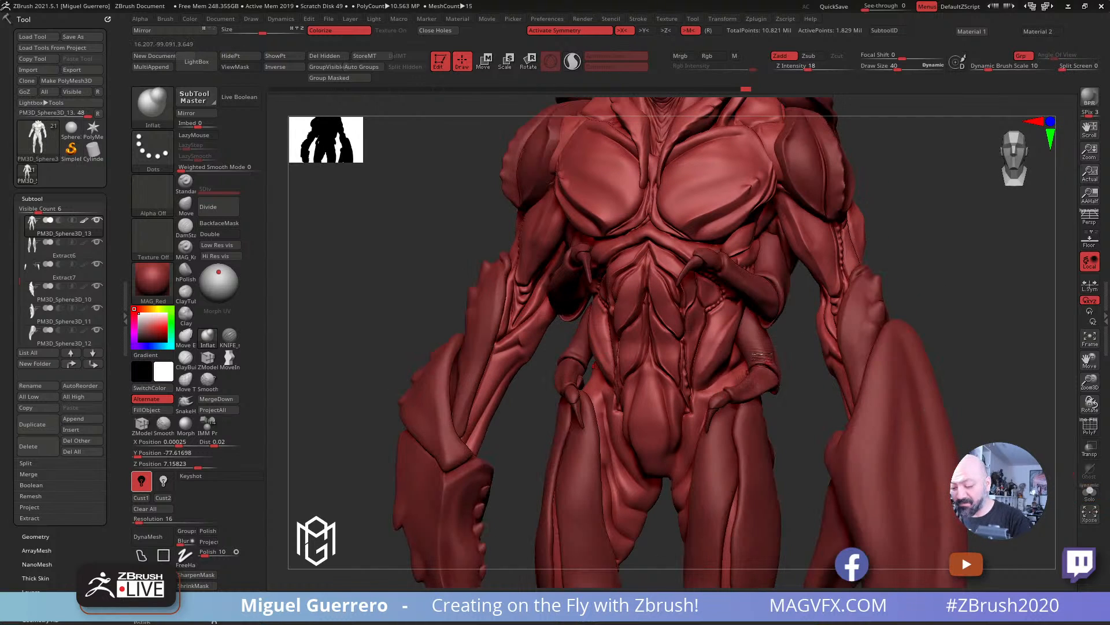
# Step: Refine the bead row in the upper arm groove with the Inflat brush at draw size 32 and the Smooth brush
pyautogui.keyDown('alt'); pyautogui.moveTo(376, 231); pyautogui.dragTo(803, 355, button='right'); pyautogui.keyUp('alt')
pyautogui.keyDown('ctrl'); pyautogui.moveTo(890, 349); pyautogui.dragTo(908, 317, button='right'); pyautogui.keyUp('ctrl')
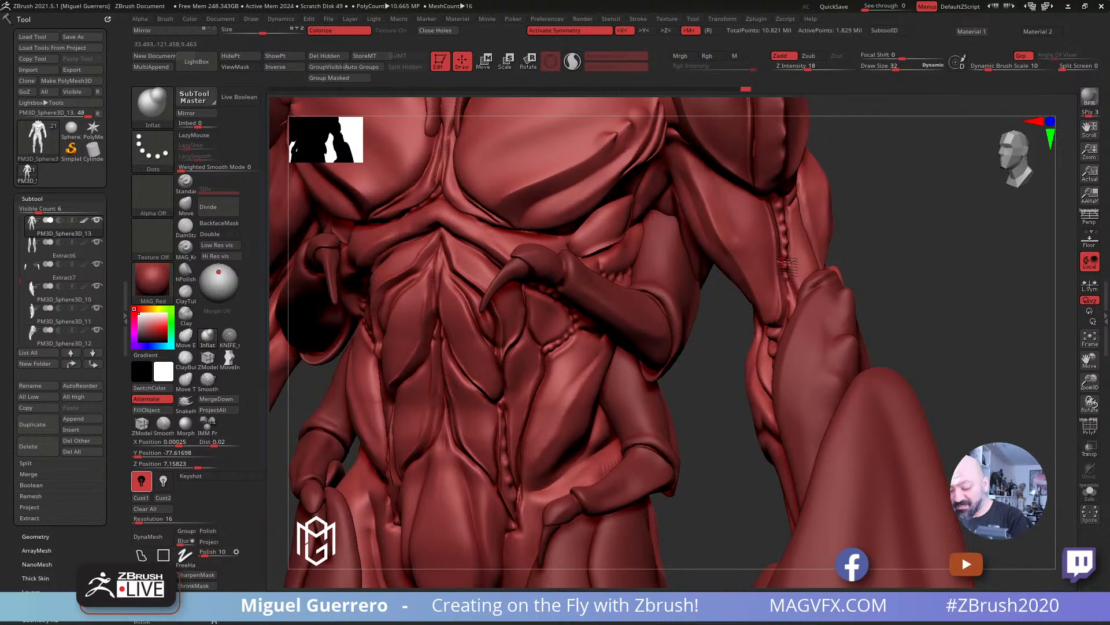
pyautogui.press('shift')
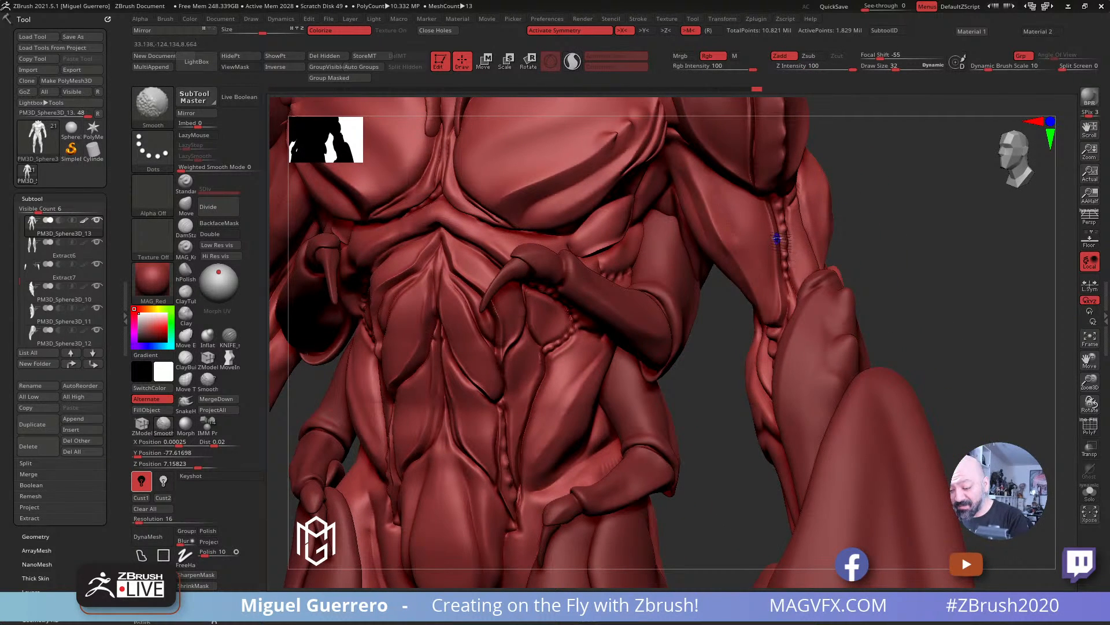
pyautogui.keyDown('shift'); pyautogui.moveTo(780, 219); pyautogui.dragTo(787, 279); pyautogui.keyUp('shift')
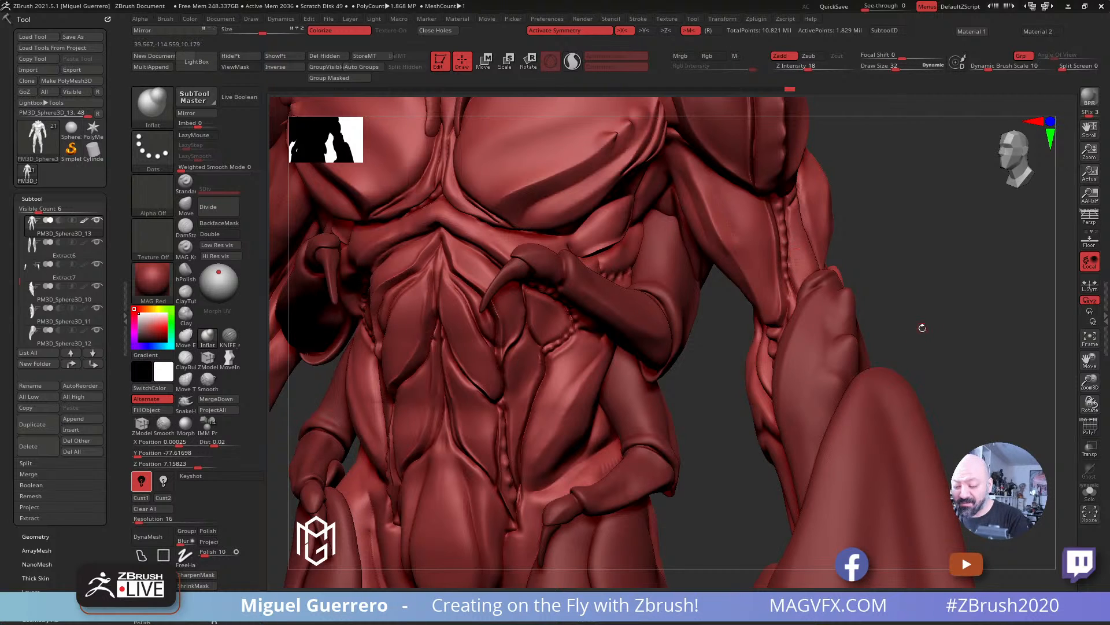
pyautogui.moveTo(922, 328); pyautogui.dragTo(977, 278)
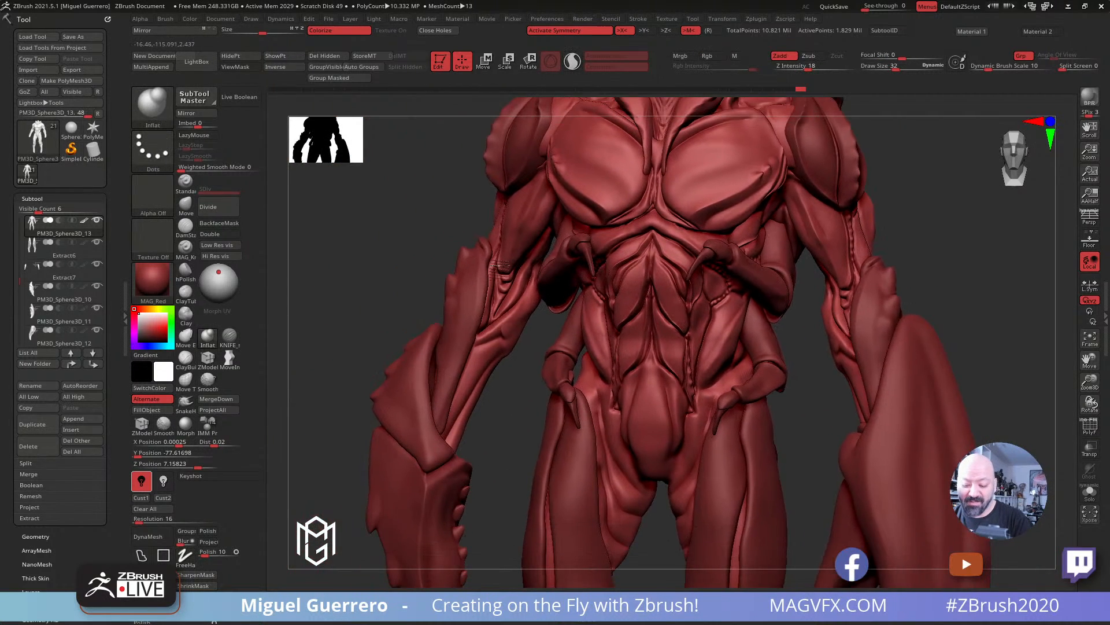
# Step: Inflate beads along the creases beneath the pectorals and up beside the sternum with the Inflat brush at draw size 44
pyautogui.moveTo(491, 262); pyautogui.dragTo(529, 260, button='right')
pyautogui.keyDown('alt'); pyautogui.moveTo(593, 285); pyautogui.dragTo(619, 312, button='right'); pyautogui.keyUp('alt')
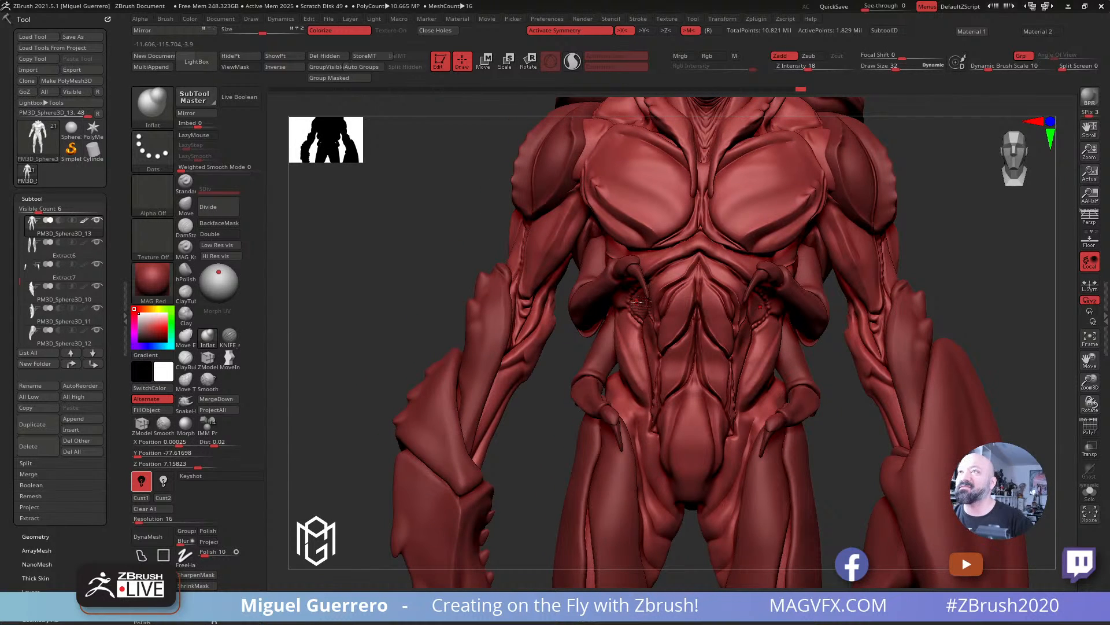
pyautogui.moveTo(414, 283)
pyautogui.mouseDown()
pyautogui.moveTo(403, 278)
pyautogui.moveTo(424, 297)
pyautogui.moveTo(424, 327)
pyautogui.mouseUp()
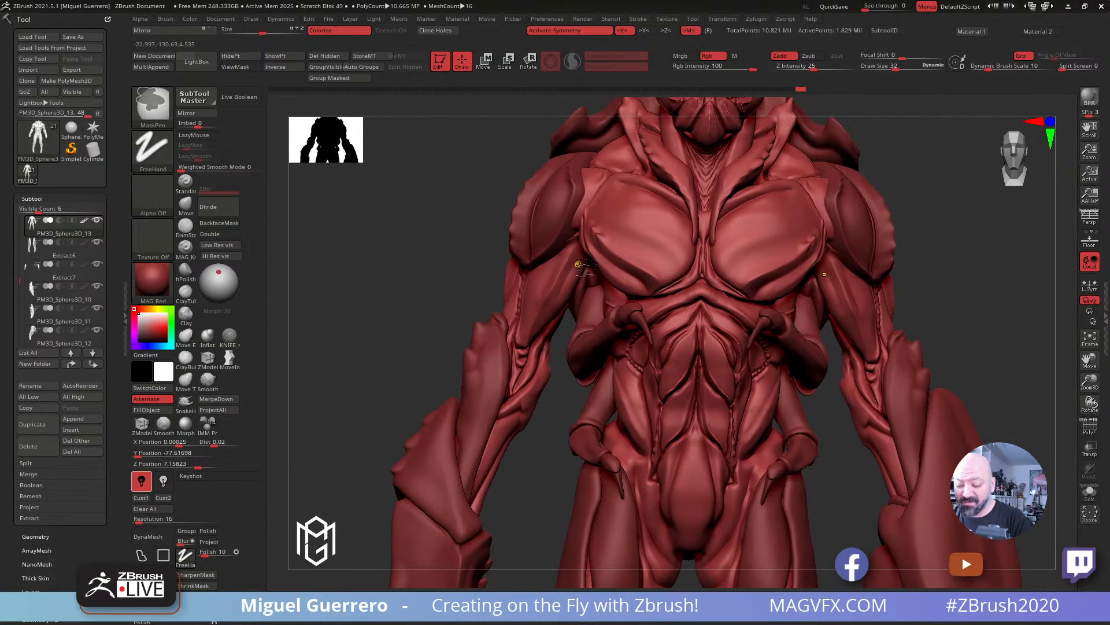
pyautogui.keyDown('ctrl'); pyautogui.moveTo(601, 262); pyautogui.dragTo(611, 310, button='right'); pyautogui.keyUp('ctrl')
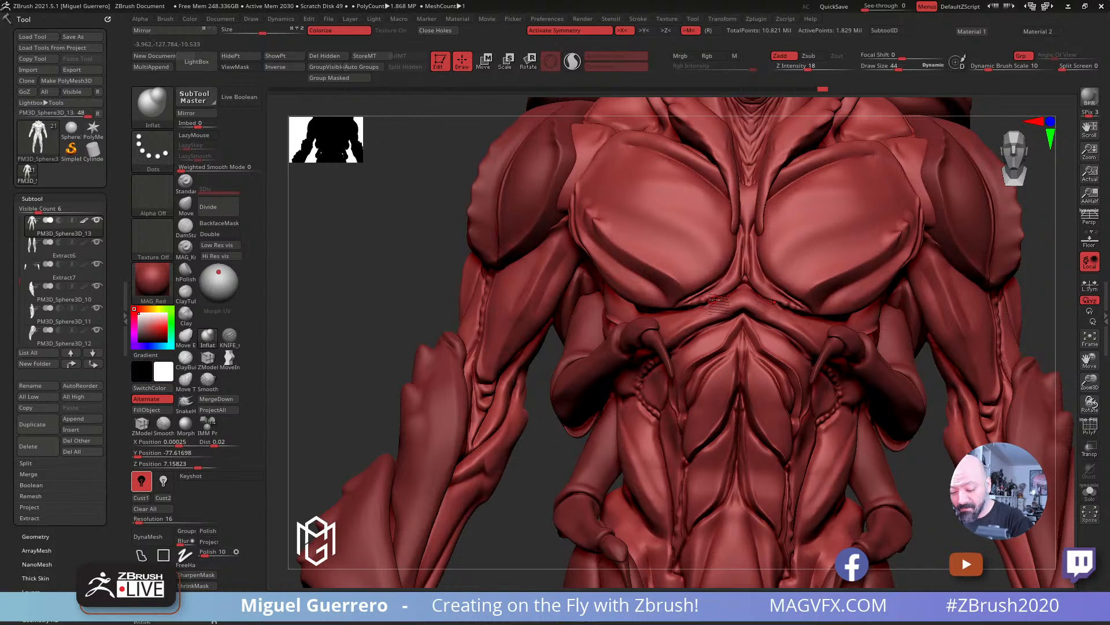
pyautogui.moveTo(724, 291); pyautogui.dragTo(743, 236)
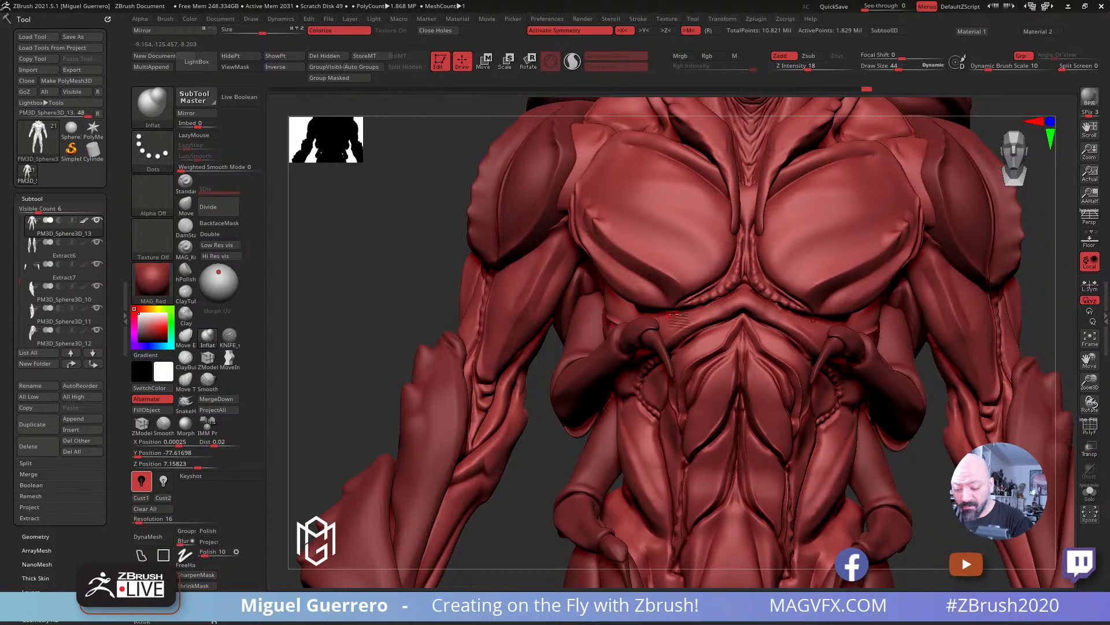
pyautogui.moveTo(607, 312); pyautogui.dragTo(682, 298, button='right')
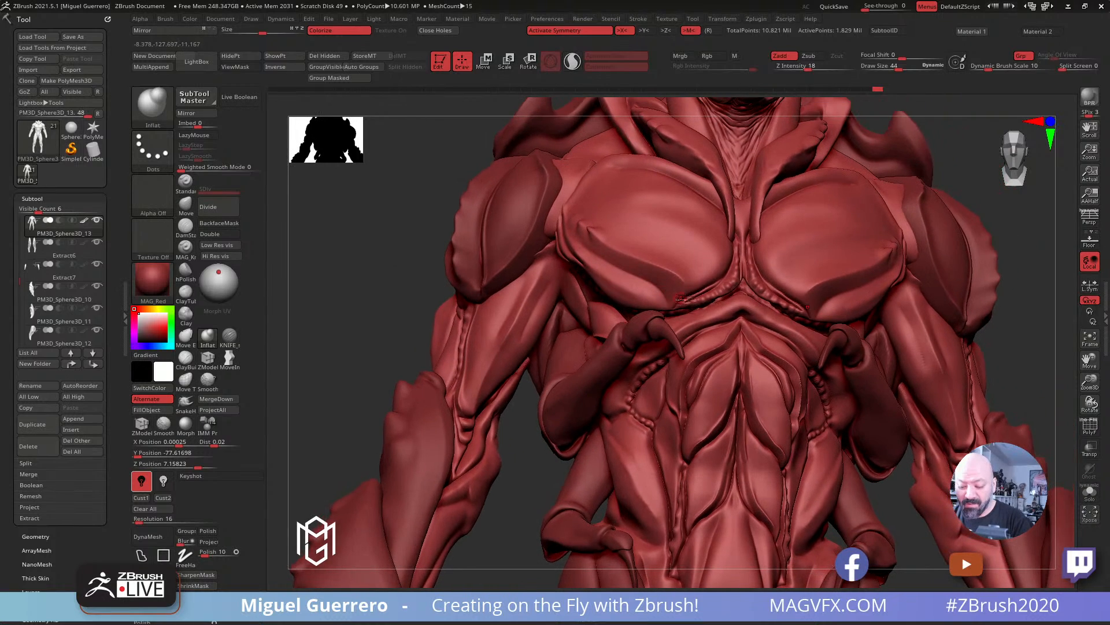
pyautogui.moveTo(627, 285); pyautogui.dragTo(630, 288)
pyautogui.moveTo(376, 259)
pyautogui.mouseDown(button='right')
pyautogui.moveTo(441, 290)
pyautogui.moveTo(394, 276)
pyautogui.moveTo(425, 314)
pyautogui.moveTo(421, 302)
pyautogui.moveTo(414, 324)
pyautogui.moveTo(417, 311)
pyautogui.moveTo(459, 320)
pyautogui.moveTo(454, 285)
pyautogui.mouseUp(button='right')
pyautogui.keyDown('ctrl'); pyautogui.moveTo(453, 285); pyautogui.dragTo(465, 317, button='right'); pyautogui.keyUp('ctrl')
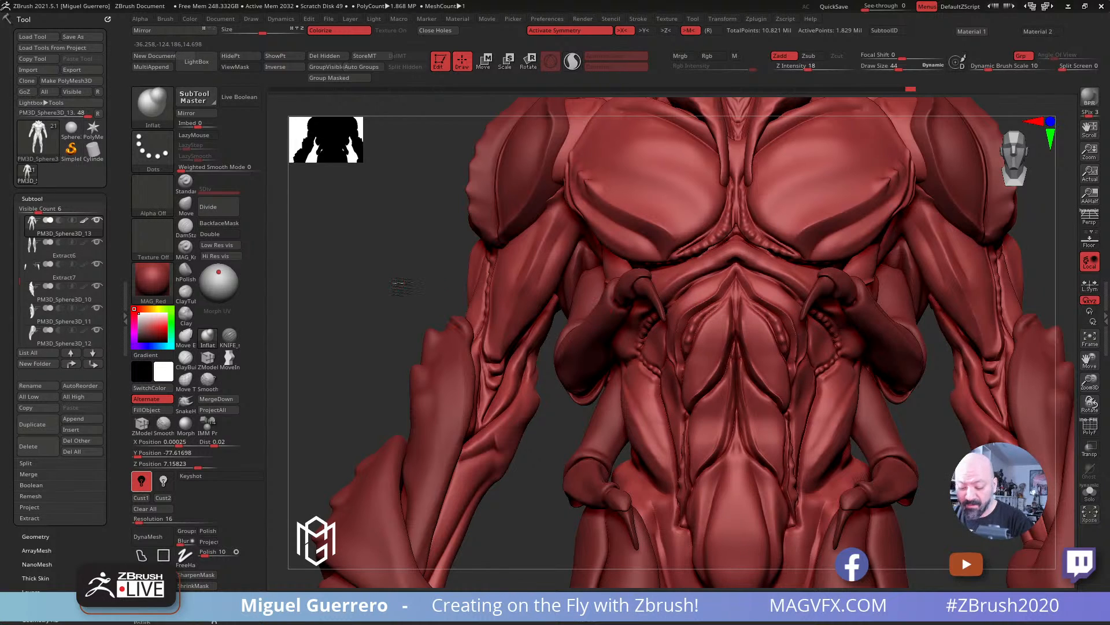
# Step: Inflate small beads in the creases of the abdominal muscles, reducing the draw size to 28
pyautogui.keyDown('shift'); pyautogui.moveTo(399, 280); pyautogui.dragTo(406, 283, button='right'); pyautogui.keyUp('shift')
pyautogui.keyDown('alt'); pyautogui.moveTo(696, 469); pyautogui.dragTo(703, 381, button='right'); pyautogui.keyUp('alt')
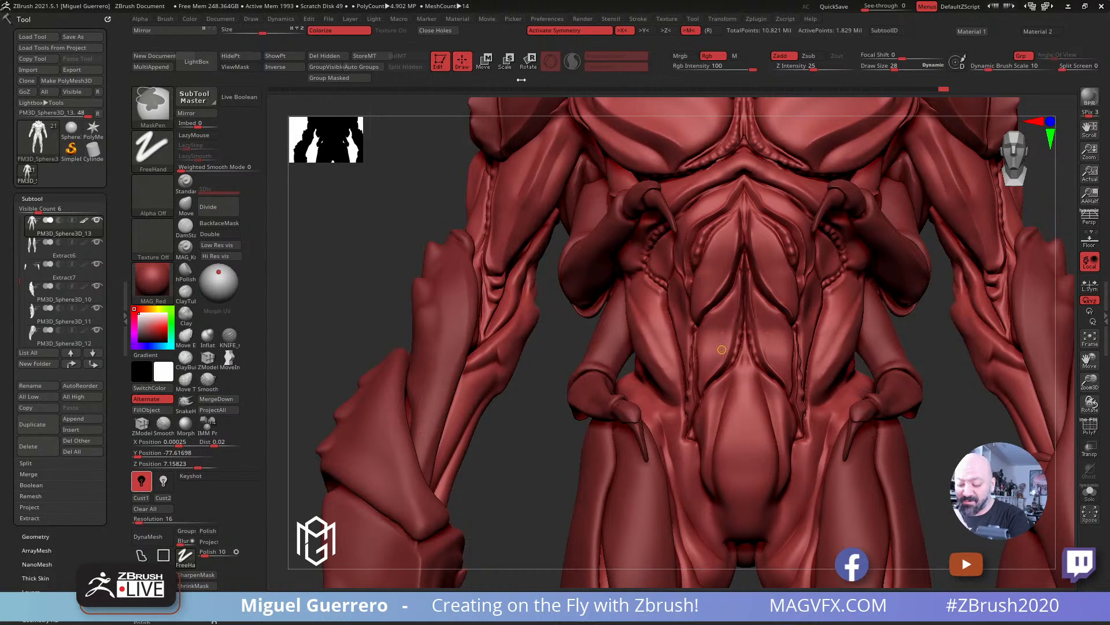
pyautogui.keyDown('ctrl'); pyautogui.moveTo(590, 442); pyautogui.dragTo(604, 371, button='right'); pyautogui.keyUp('ctrl')
pyautogui.moveTo(623, 320)
pyautogui.keyDown('ctrl'); pyautogui.mouseDown(button='right')
pyautogui.moveTo(561, 340)
pyautogui.moveTo(589, 376)
pyautogui.mouseUp(button='right'); pyautogui.keyUp('ctrl')
# Step: Hide the raised chest pieces and inflate beads along the crease between chest and shoulder with the Inflat brush at draw size 44
pyautogui.moveTo(421, 284); pyautogui.dragTo(453, 249, button='right')
pyautogui.keyDown('alt'); pyautogui.moveTo(386, 188); pyautogui.dragTo(450, 263, button='right'); pyautogui.keyUp('alt')
pyautogui.moveTo(501, 166)
pyautogui.keyDown('alt'); pyautogui.mouseDown(button='right')
pyautogui.moveTo(480, 255)
pyautogui.moveTo(520, 267)
pyautogui.mouseUp(button='right'); pyautogui.keyUp('alt')
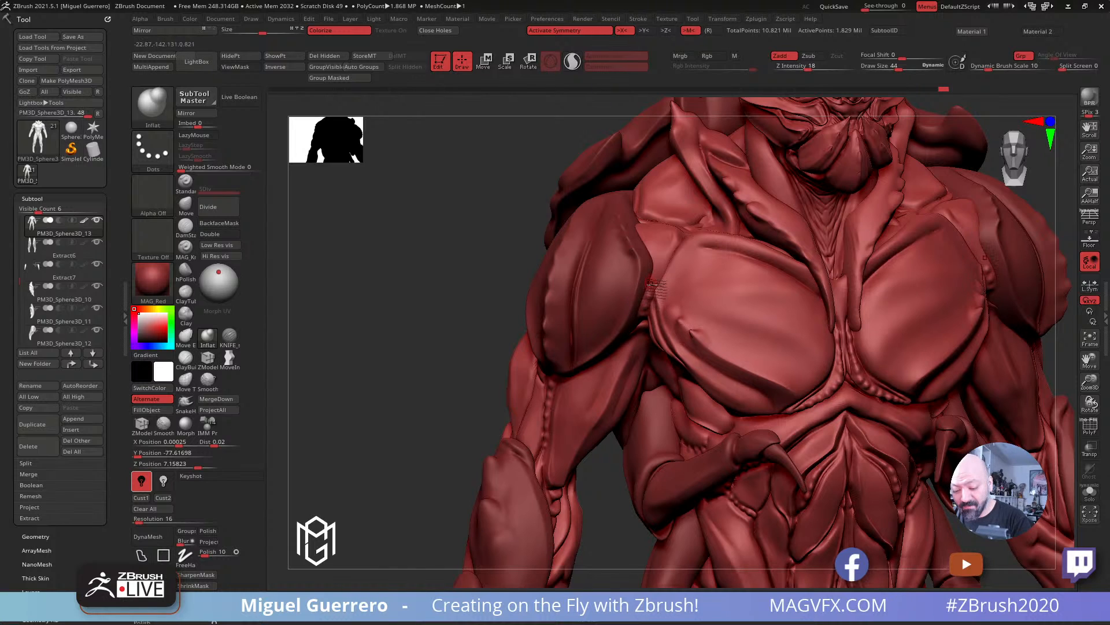
pyautogui.hotkey('ctrl', 'shift')
pyautogui.keyDown('ctrl'); pyautogui.keyDown('shift'); pyautogui.click(662, 253); pyautogui.keyUp('shift'); pyautogui.keyUp('ctrl')
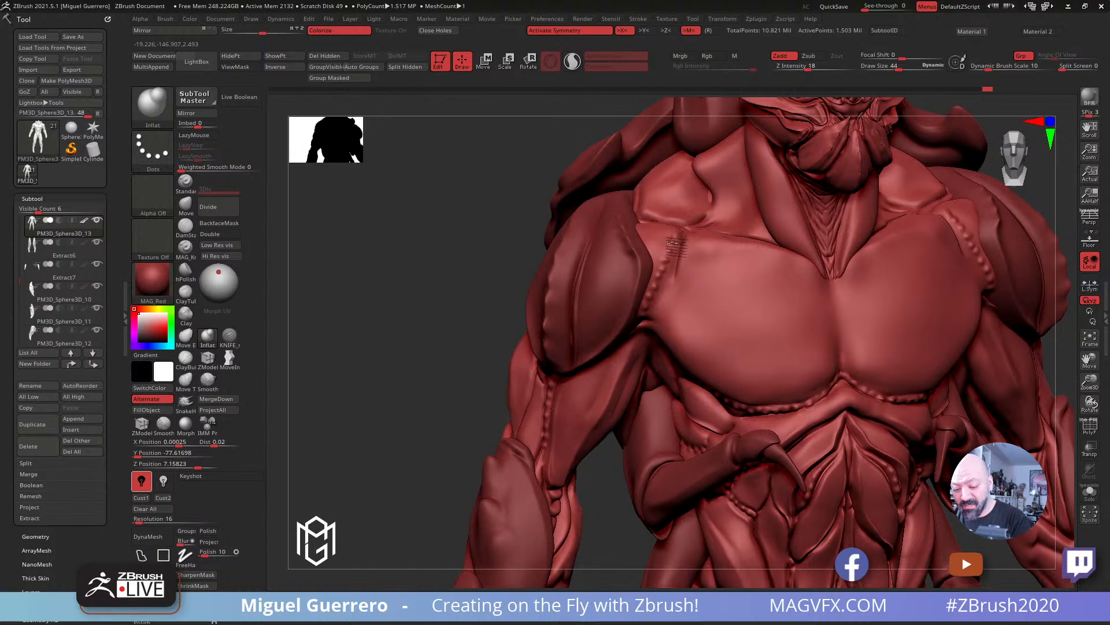
pyautogui.moveTo(467, 216); pyautogui.dragTo(475, 284)
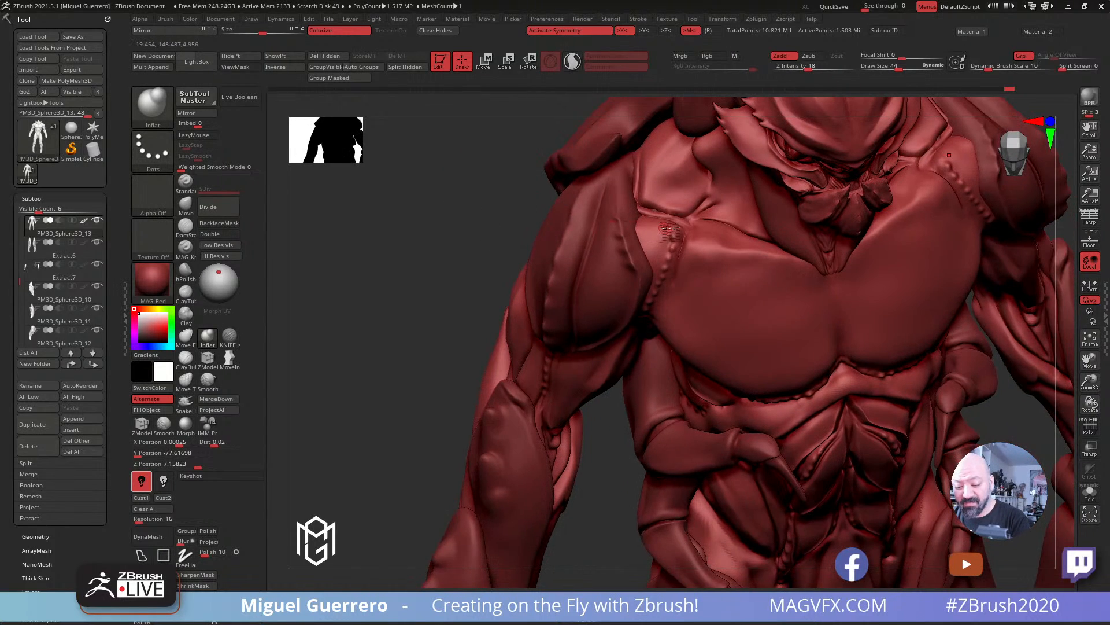
# Step: Unhide the chest pieces and smooth the upper end of the bead row between chest and shoulder
pyautogui.keyDown('ctrl'); pyautogui.keyDown('shift'); pyautogui.click(434, 242); pyautogui.keyUp('shift'); pyautogui.keyUp('ctrl')
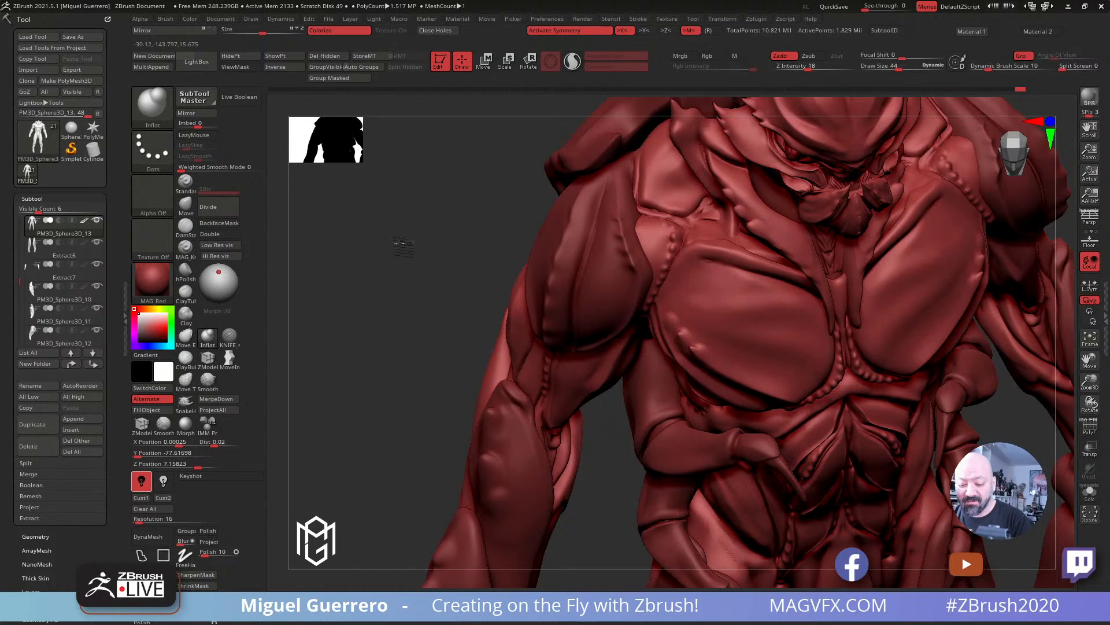
pyautogui.moveTo(403, 249); pyautogui.dragTo(418, 208)
pyautogui.moveTo(436, 275)
pyautogui.keyDown('ctrl'); pyautogui.mouseDown(button='right')
pyautogui.moveTo(422, 280)
pyautogui.moveTo(439, 310)
pyautogui.moveTo(475, 311)
pyautogui.mouseUp(button='right'); pyautogui.keyUp('ctrl')
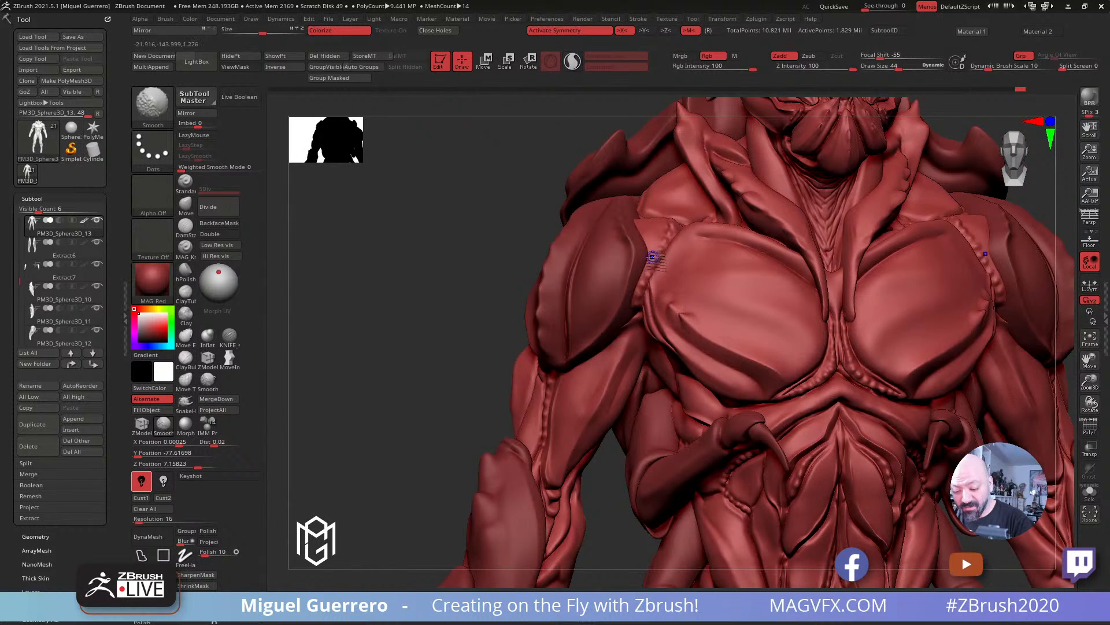
pyautogui.keyDown('shift'); pyautogui.moveTo(674, 216); pyautogui.dragTo(676, 232); pyautogui.keyUp('shift')
pyautogui.moveTo(457, 215)
pyautogui.mouseDown()
pyautogui.moveTo(473, 250)
pyautogui.moveTo(442, 243)
pyautogui.moveTo(424, 260)
pyautogui.mouseUp()
pyautogui.moveTo(449, 283)
pyautogui.keyDown('ctrl'); pyautogui.mouseDown(button='right')
pyautogui.moveTo(480, 310)
pyautogui.moveTo(442, 295)
pyautogui.mouseUp(button='right'); pyautogui.keyUp('ctrl')
pyautogui.moveTo(442, 295)
pyautogui.mouseDown()
pyautogui.moveTo(441, 334)
pyautogui.moveTo(452, 334)
pyautogui.mouseUp()
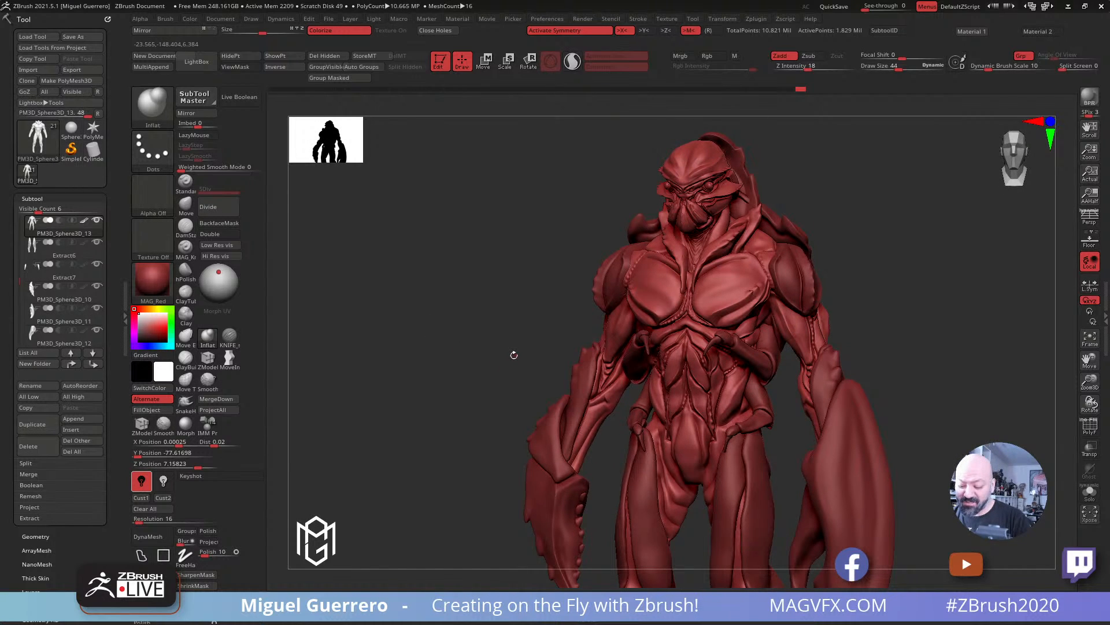
# Step: Inflate beads in the skin folds at the front of the elbow with the Inflat brush at draw size 44
pyautogui.moveTo(444, 376); pyautogui.dragTo(480, 313)
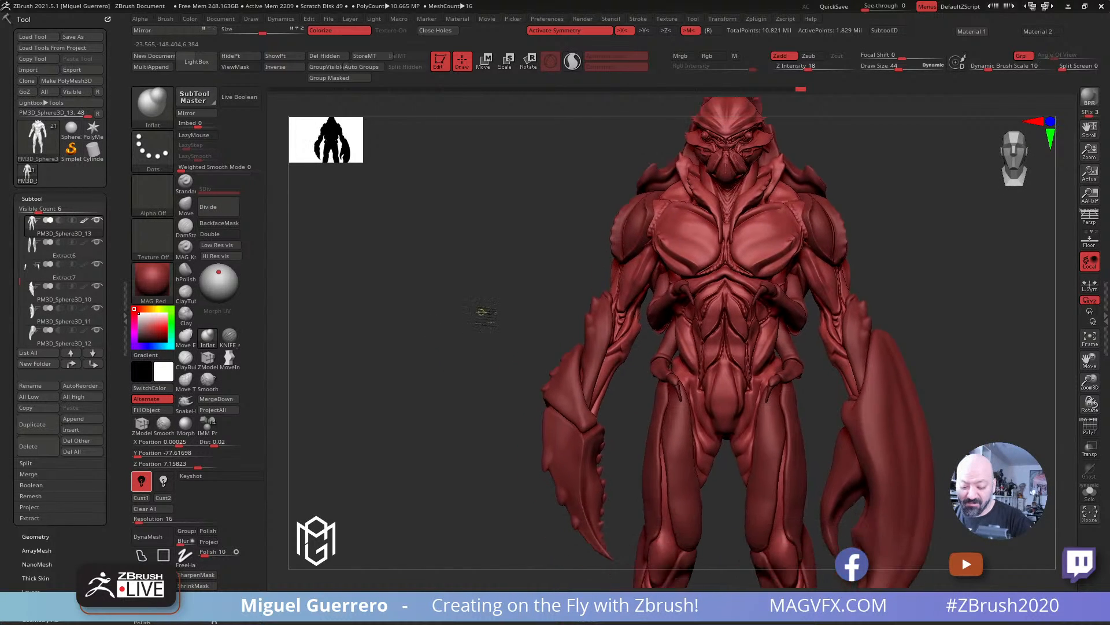
pyautogui.keyDown('ctrl'); pyautogui.moveTo(480, 312); pyautogui.dragTo(523, 352, button='right'); pyautogui.keyUp('ctrl')
pyautogui.keyDown('alt'); pyautogui.moveTo(451, 368); pyautogui.dragTo(466, 282); pyautogui.keyUp('alt')
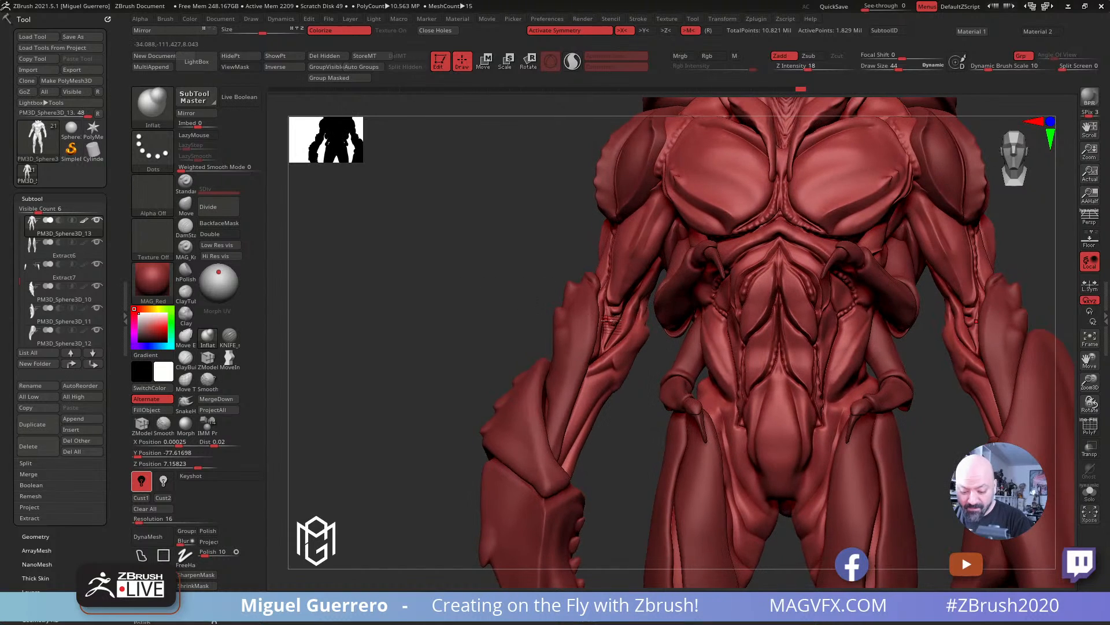
pyautogui.keyDown('ctrl'); pyautogui.moveTo(567, 302); pyautogui.dragTo(598, 335, button='right'); pyautogui.keyUp('ctrl')
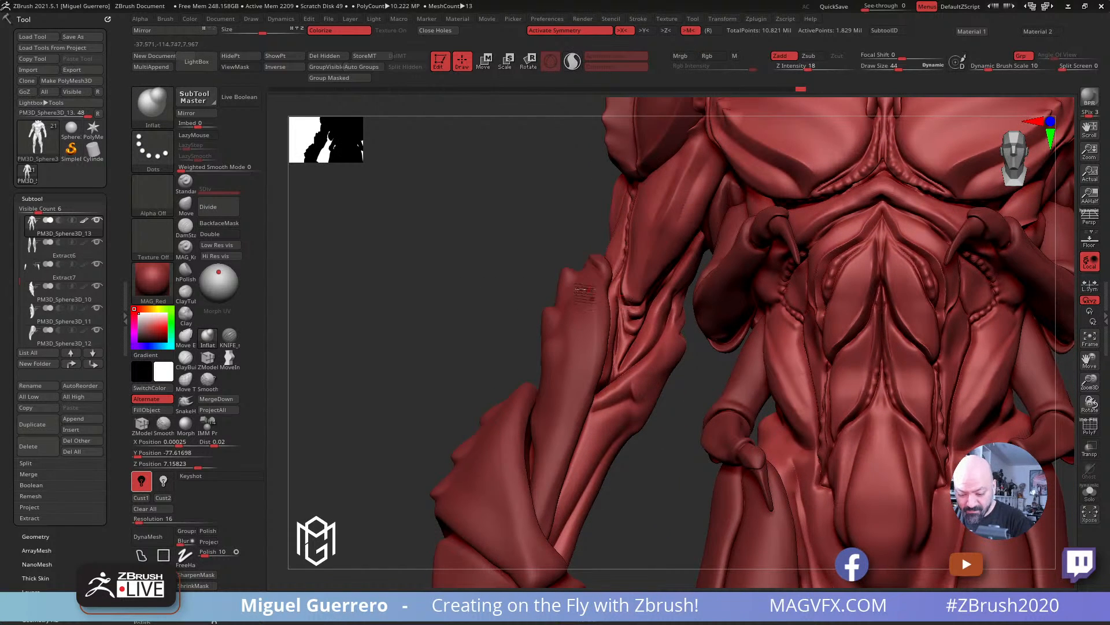
pyautogui.moveTo(585, 289); pyautogui.dragTo(596, 271, button='right')
pyautogui.moveTo(629, 308); pyautogui.dragTo(632, 312)
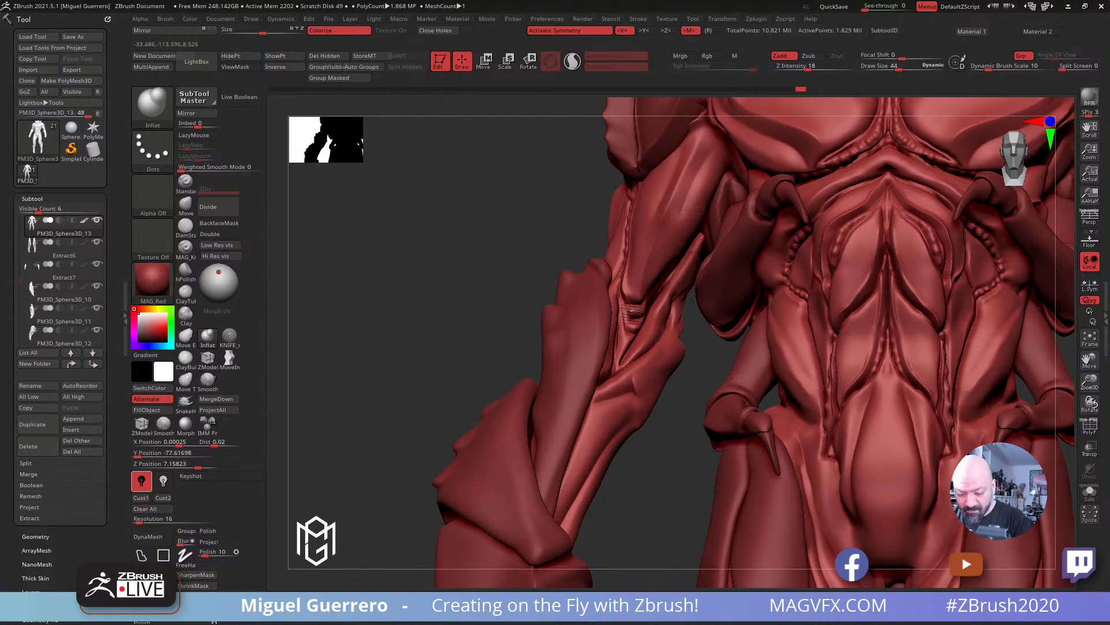
pyautogui.moveTo(589, 292); pyautogui.dragTo(644, 312, button='right')
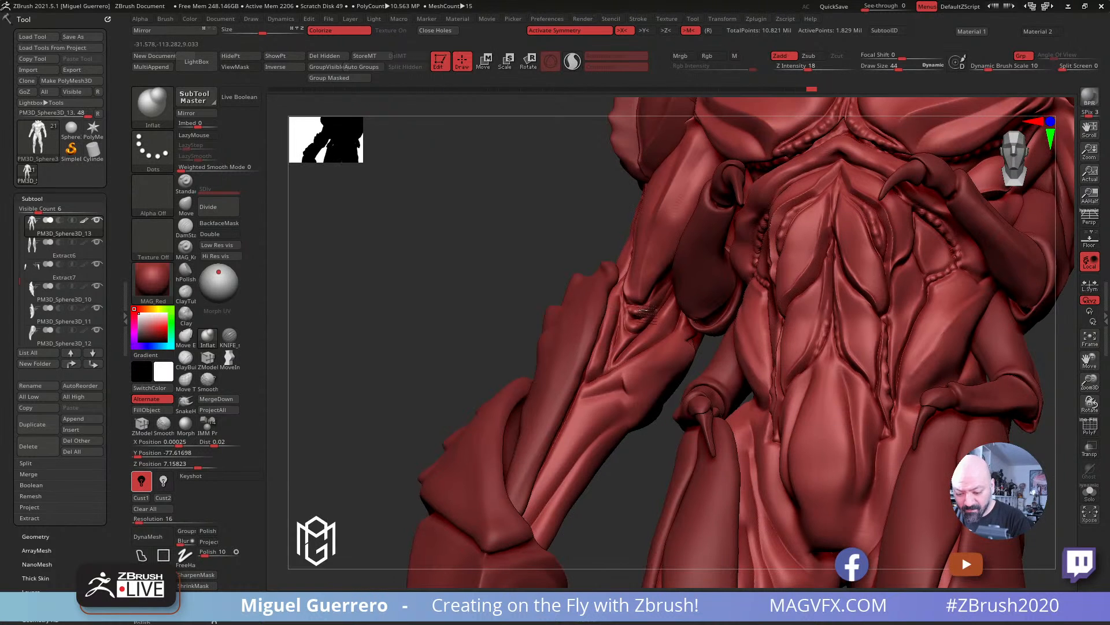
pyautogui.moveTo(668, 294); pyautogui.dragTo(673, 283)
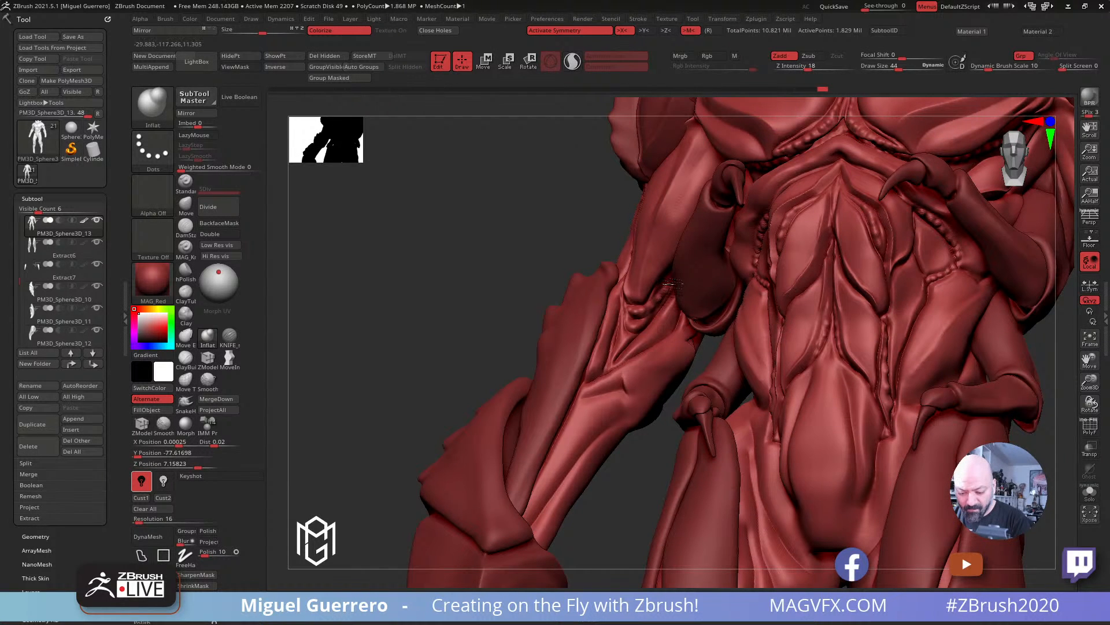
# Step: Try to inflate beads along the curved edge above the rear elbow folds with the Inflat brush at draw size 44
pyautogui.moveTo(453, 270); pyautogui.dragTo(817, 291)
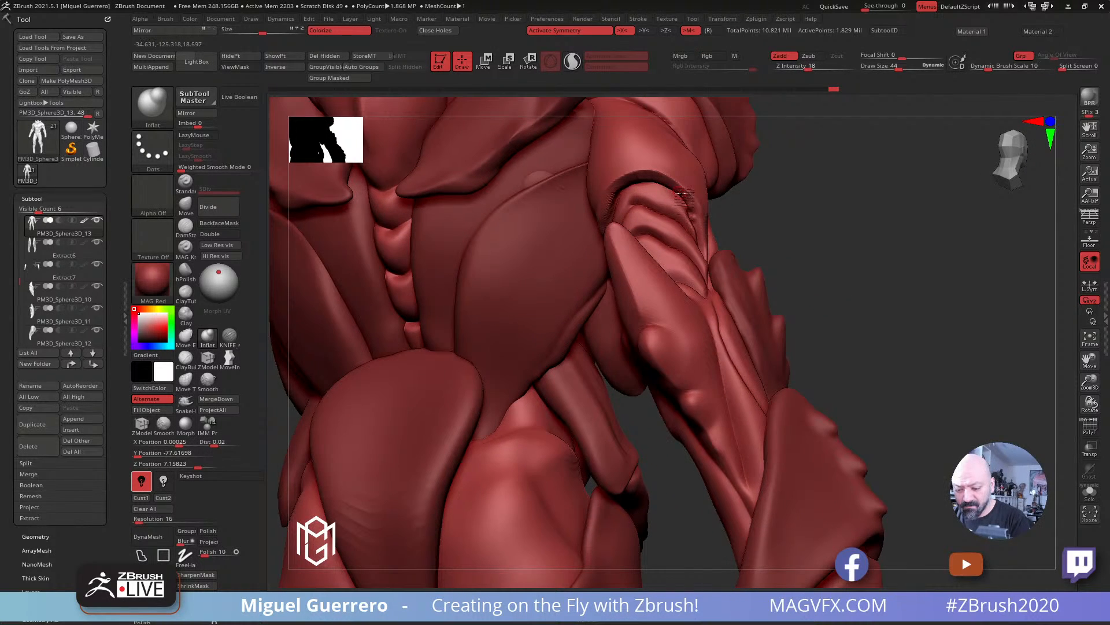
pyautogui.moveTo(671, 190); pyautogui.dragTo(627, 182)
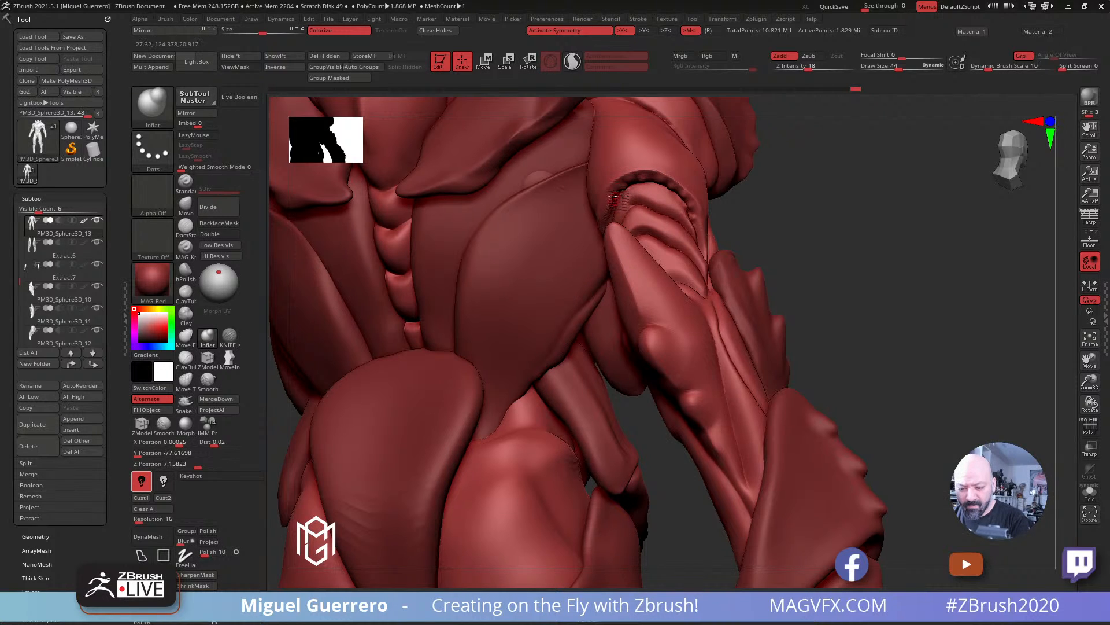
pyautogui.moveTo(795, 251)
pyautogui.mouseDown(button='right')
pyautogui.moveTo(489, 261)
pyautogui.moveTo(524, 254)
pyautogui.moveTo(503, 249)
pyautogui.mouseUp(button='right')
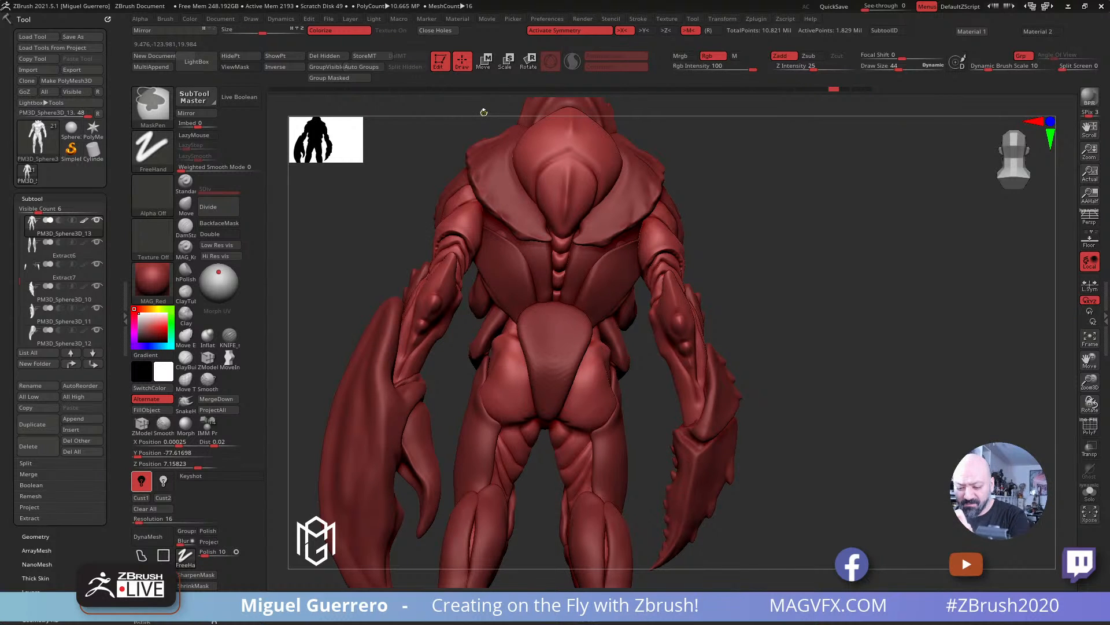
pyautogui.hotkey('ctrl', 'z')
# Step: Inflate larger beads in the fold at the back of the elbow with the Inflat brush at draw size 56
pyautogui.moveTo(817, 364)
pyautogui.mouseDown(button='right')
pyautogui.moveTo(793, 353)
pyautogui.moveTo(852, 335)
pyautogui.moveTo(712, 280)
pyautogui.mouseUp(button='right')
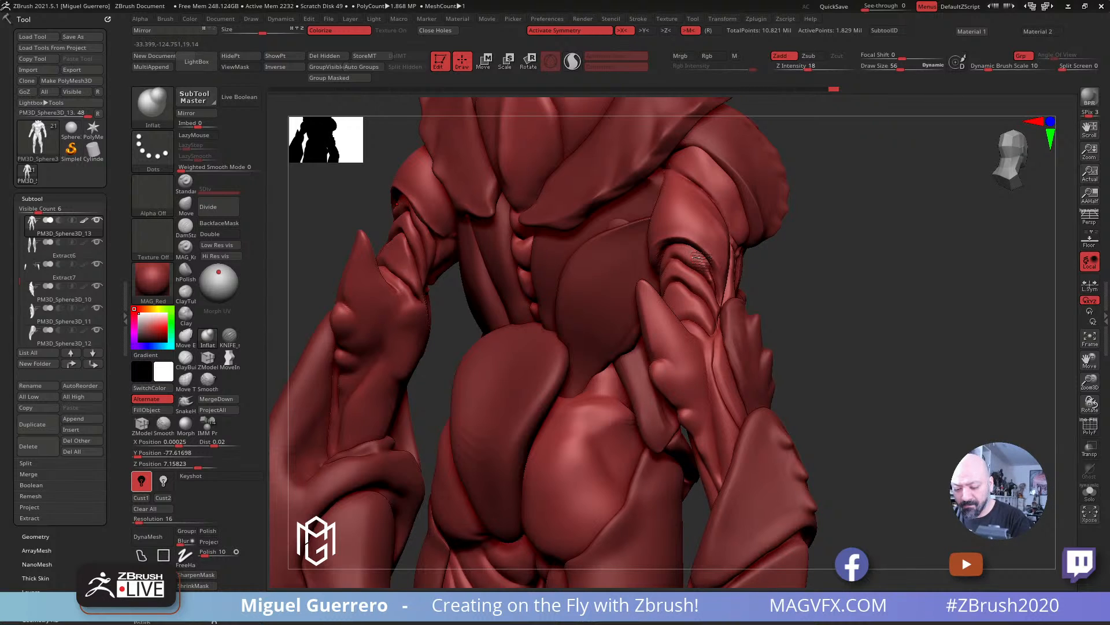
pyautogui.moveTo(687, 251); pyautogui.dragTo(682, 249)
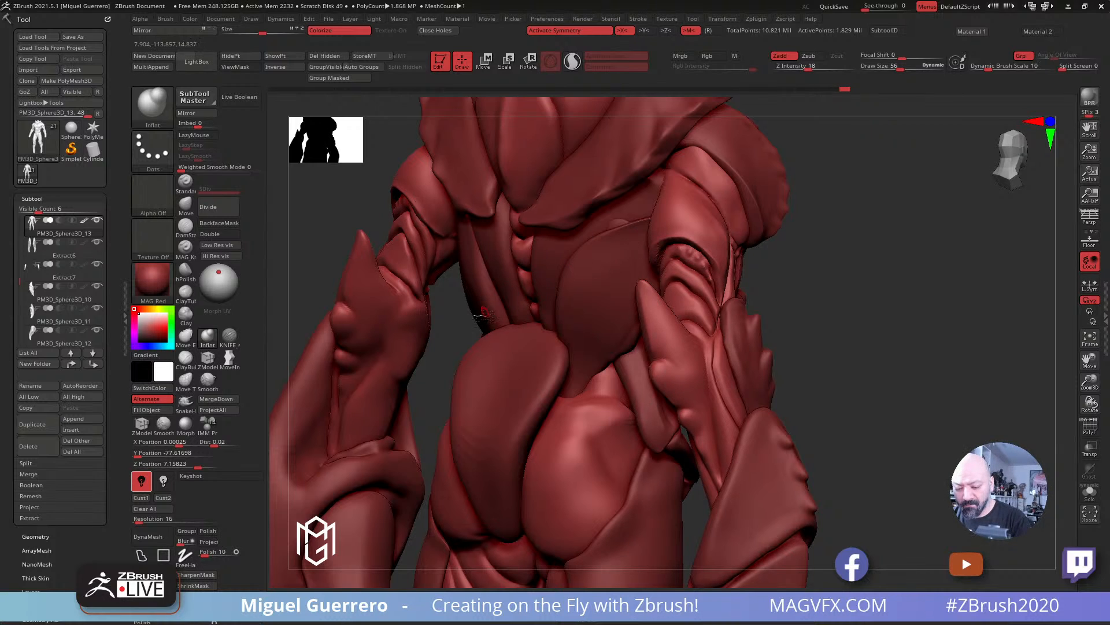
# Step: Touch up the beads in the rear elbow fold with the Inflat brush at draw size 56
pyautogui.moveTo(480, 314); pyautogui.dragTo(633, 282, button='right')
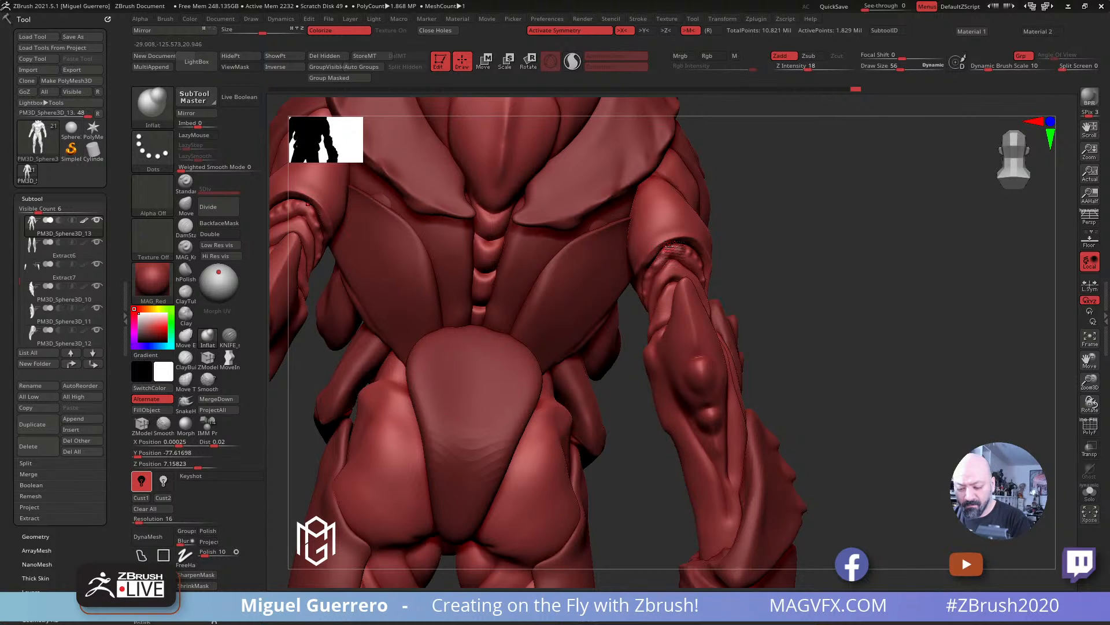
pyautogui.moveTo(669, 246); pyautogui.dragTo(663, 249)
# Step: Select the upper back shell and inflate a row of beads along its arched ridge with the Inflat brush at draw size 64
pyautogui.moveTo(837, 342)
pyautogui.mouseDown(button='right')
pyautogui.moveTo(788, 347)
pyautogui.moveTo(570, 314)
pyautogui.moveTo(422, 261)
pyautogui.moveTo(385, 271)
pyautogui.moveTo(414, 283)
pyautogui.moveTo(376, 307)
pyautogui.moveTo(404, 312)
pyautogui.moveTo(384, 310)
pyautogui.moveTo(409, 290)
pyautogui.moveTo(518, 261)
pyautogui.moveTo(408, 213)
pyautogui.moveTo(434, 266)
pyautogui.moveTo(642, 260)
pyautogui.mouseUp(button='right')
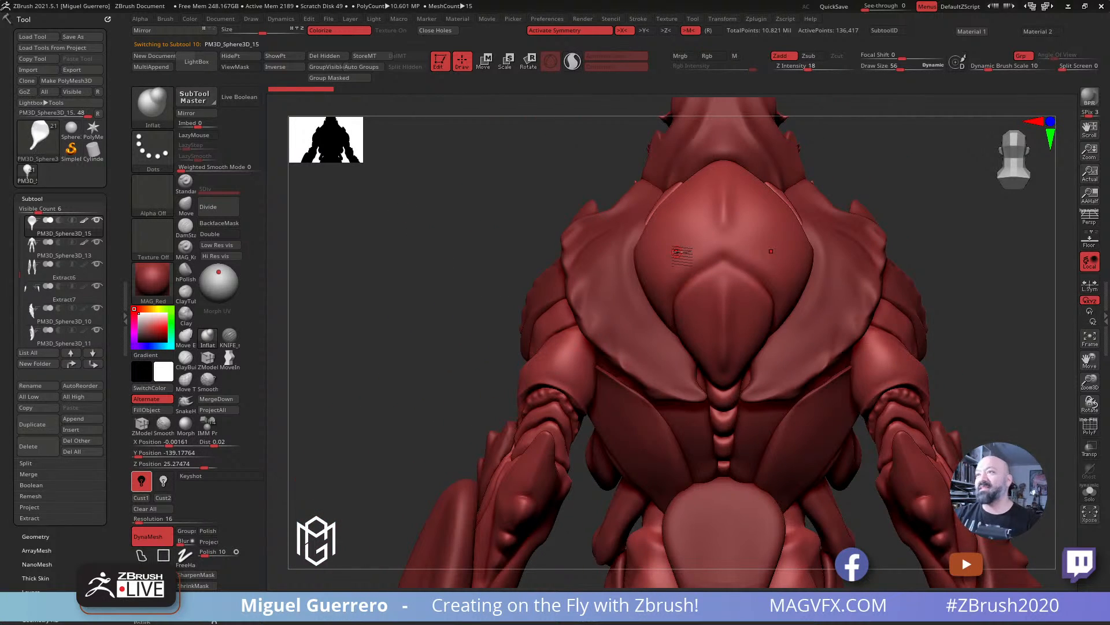
pyautogui.moveTo(676, 251)
pyautogui.mouseDown(button='right')
pyautogui.moveTo(379, 265)
pyautogui.moveTo(407, 285)
pyautogui.moveTo(640, 231)
pyautogui.mouseUp(button='right')
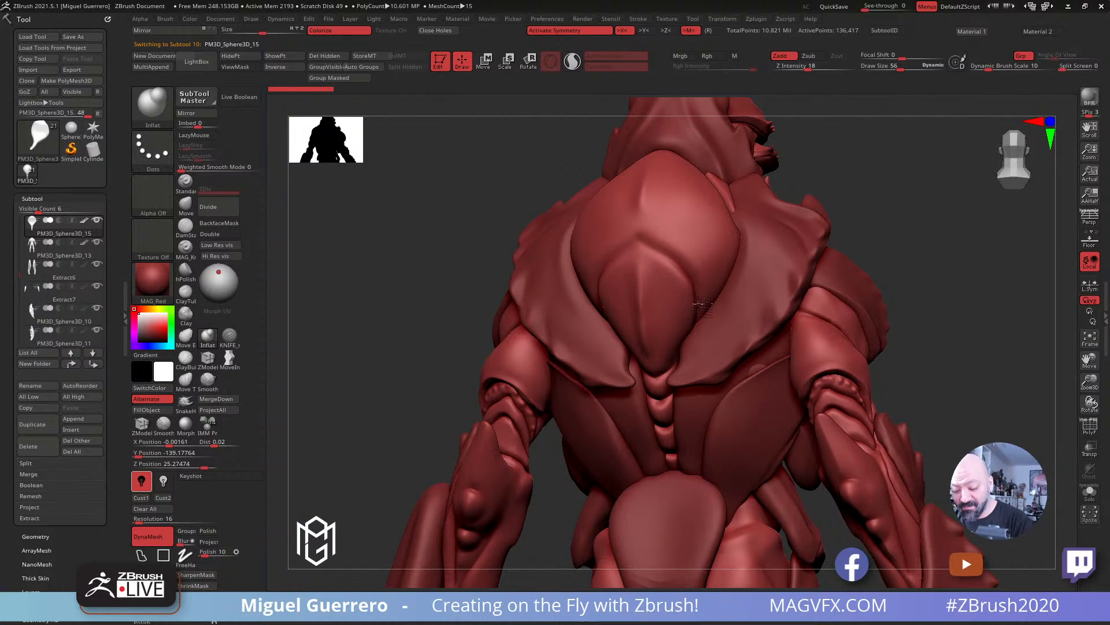
pyautogui.moveTo(693, 284)
pyautogui.mouseDown()
pyautogui.moveTo(652, 245)
pyautogui.moveTo(675, 261)
pyautogui.mouseUp()
pyautogui.click(673, 259)
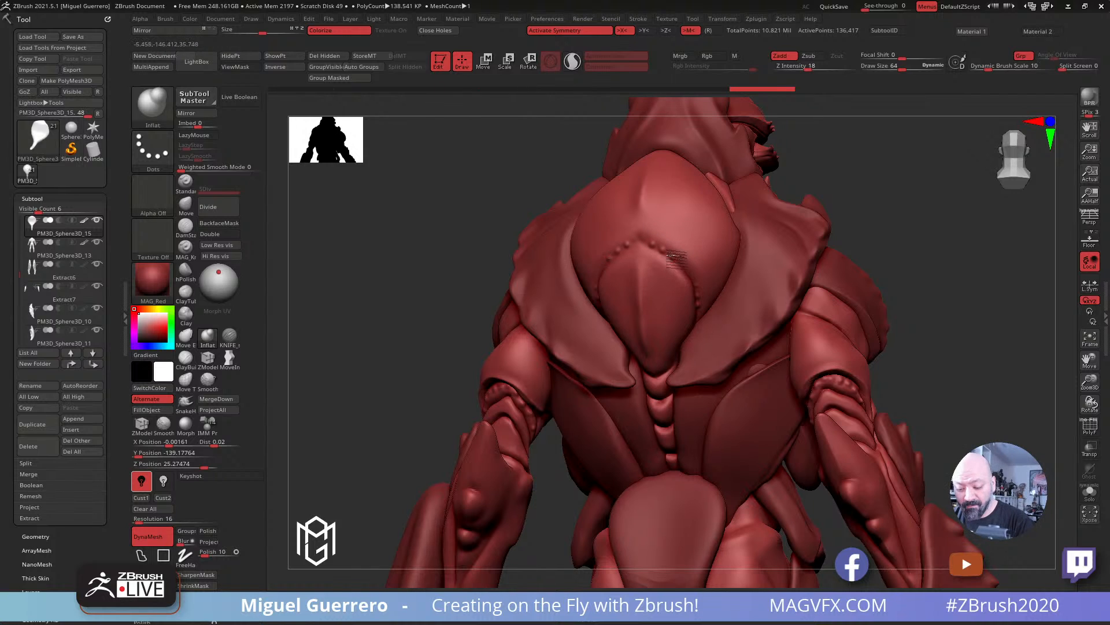
pyautogui.click(671, 256)
pyautogui.click(687, 265)
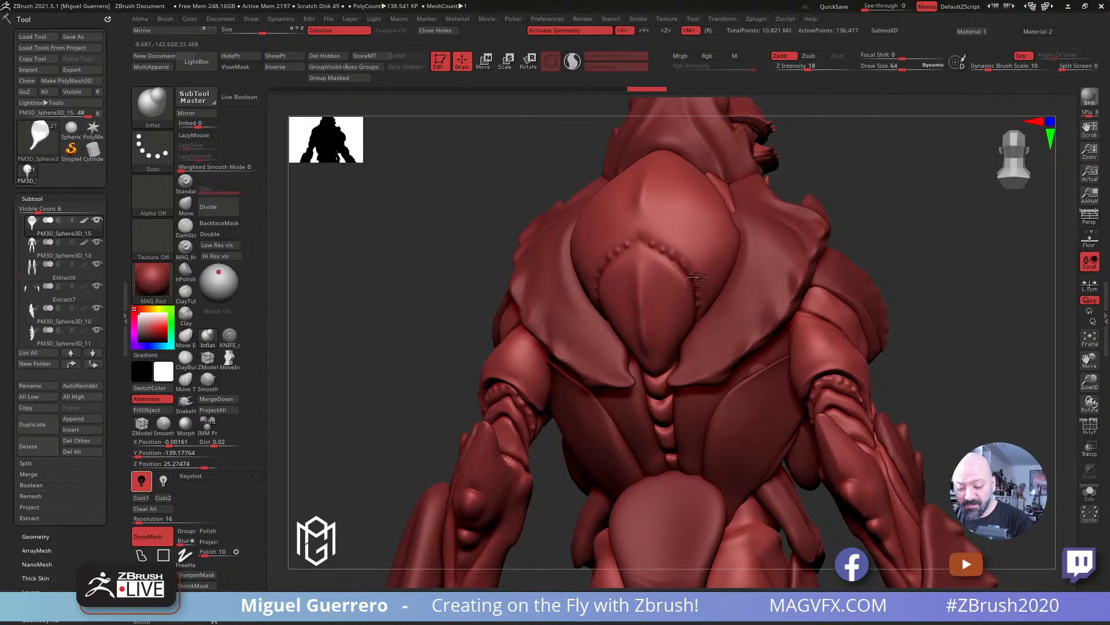
pyautogui.click(696, 281)
pyautogui.click(640, 235)
# Step: Extend the bead row down the sides of the back shell's lower plate with the Inflat brush at draw size 64
pyautogui.moveTo(431, 246); pyautogui.dragTo(532, 225)
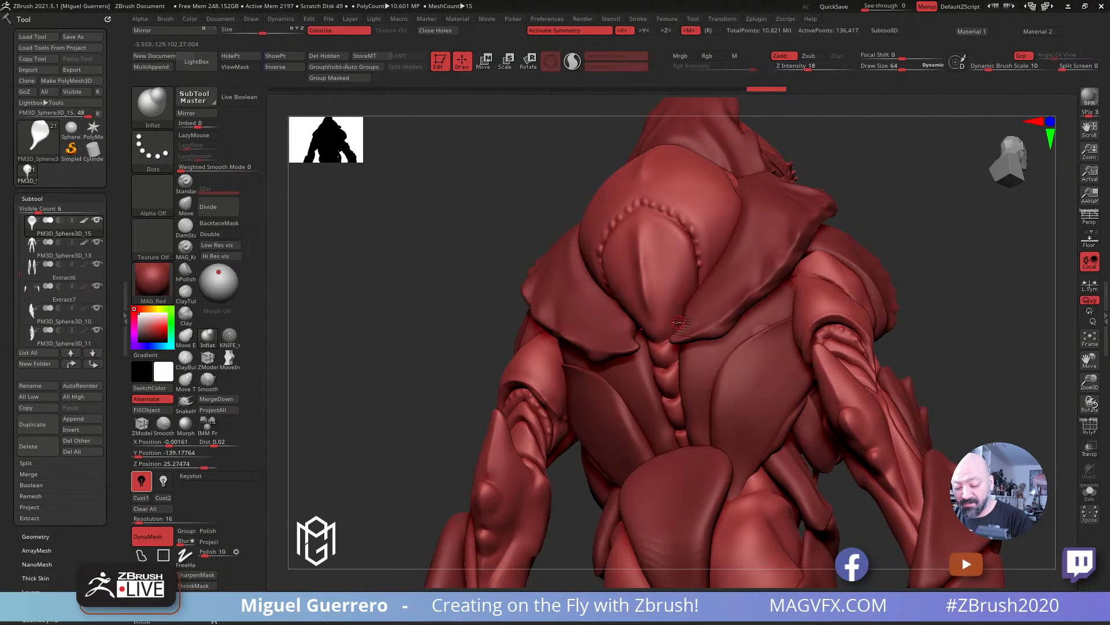
pyautogui.click(678, 315)
pyautogui.click(685, 302)
pyautogui.click(693, 292)
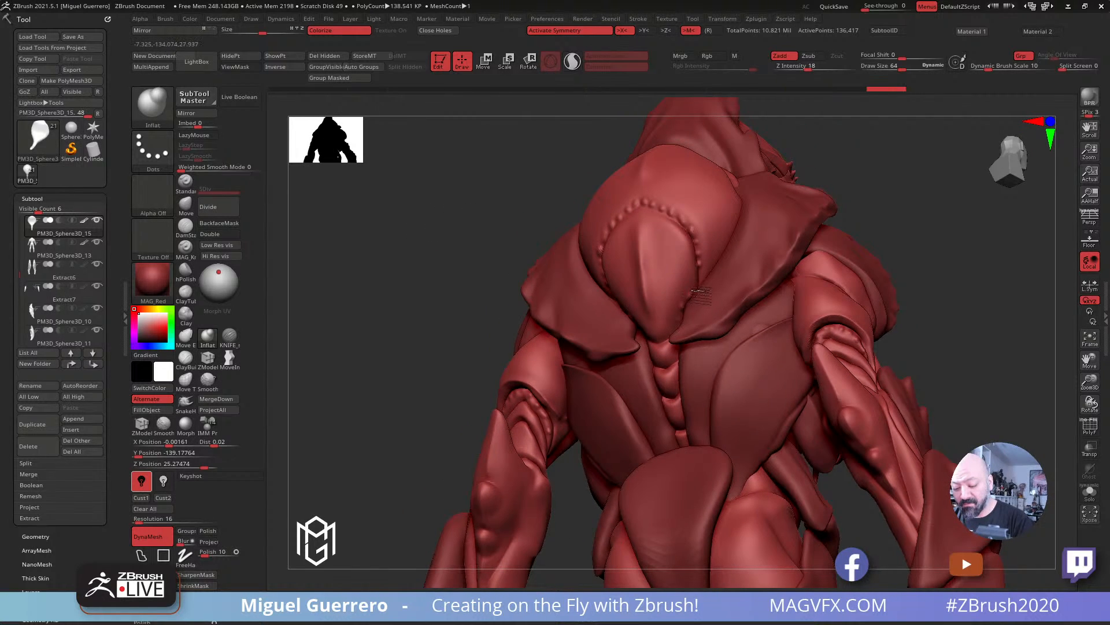
pyautogui.click(697, 281)
pyautogui.click(698, 270)
# Step: Carve a groove along the outside of the back shell's bead row with the DamStandard brush at draw size 128
pyautogui.moveTo(451, 238)
pyautogui.mouseDown()
pyautogui.moveTo(412, 246)
pyautogui.moveTo(376, 284)
pyautogui.moveTo(512, 248)
pyautogui.mouseUp()
pyautogui.click(230, 337)
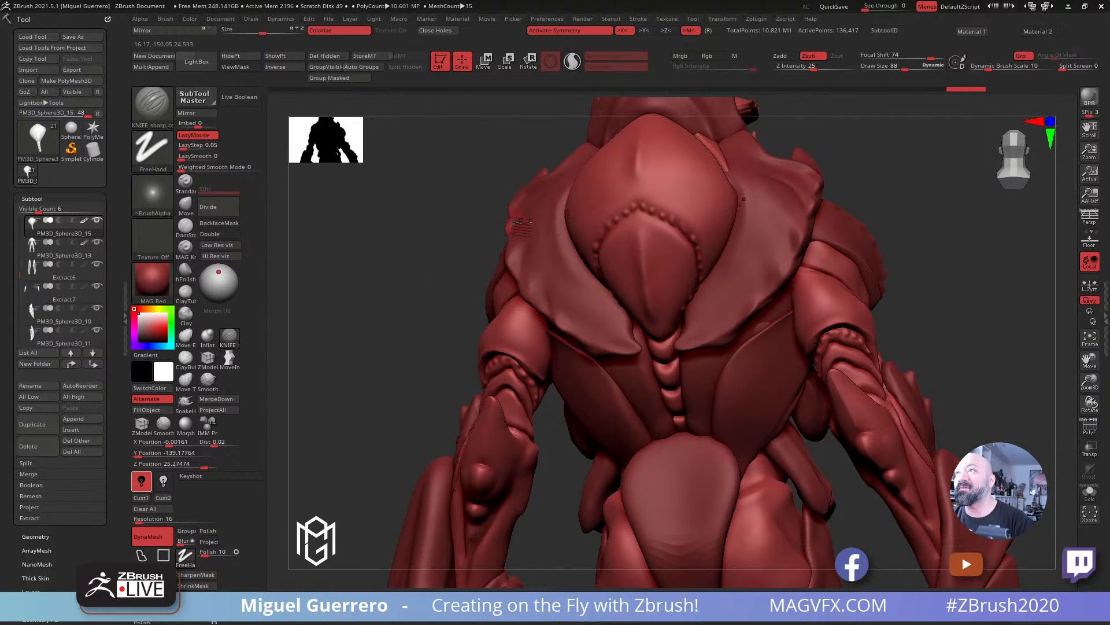
pyautogui.moveTo(424, 237); pyautogui.dragTo(433, 239)
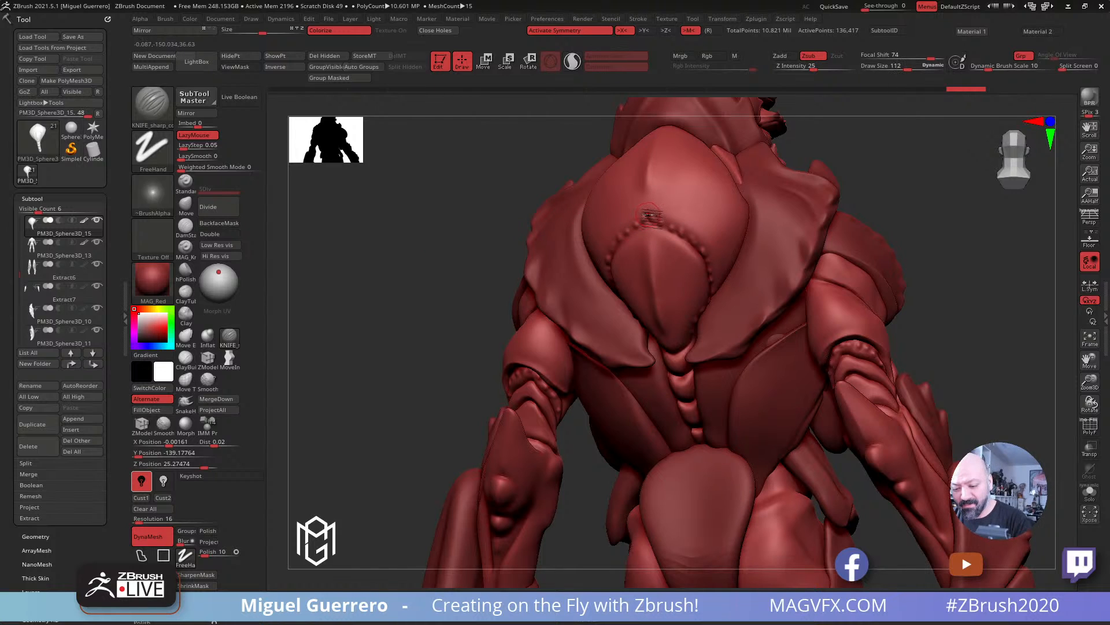
pyautogui.click(186, 228)
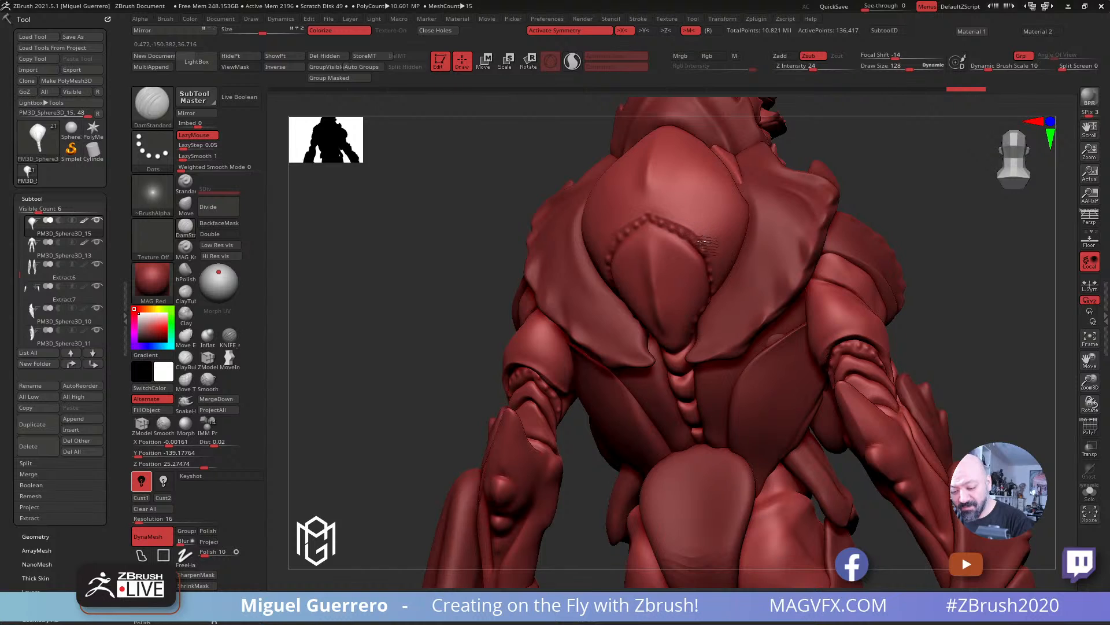
pyautogui.moveTo(720, 268); pyautogui.dragTo(697, 257)
pyautogui.moveTo(651, 218); pyautogui.dragTo(704, 255)
pyautogui.moveTo(437, 234)
pyautogui.mouseDown()
pyautogui.moveTo(426, 219)
pyautogui.moveTo(399, 220)
pyautogui.mouseUp()
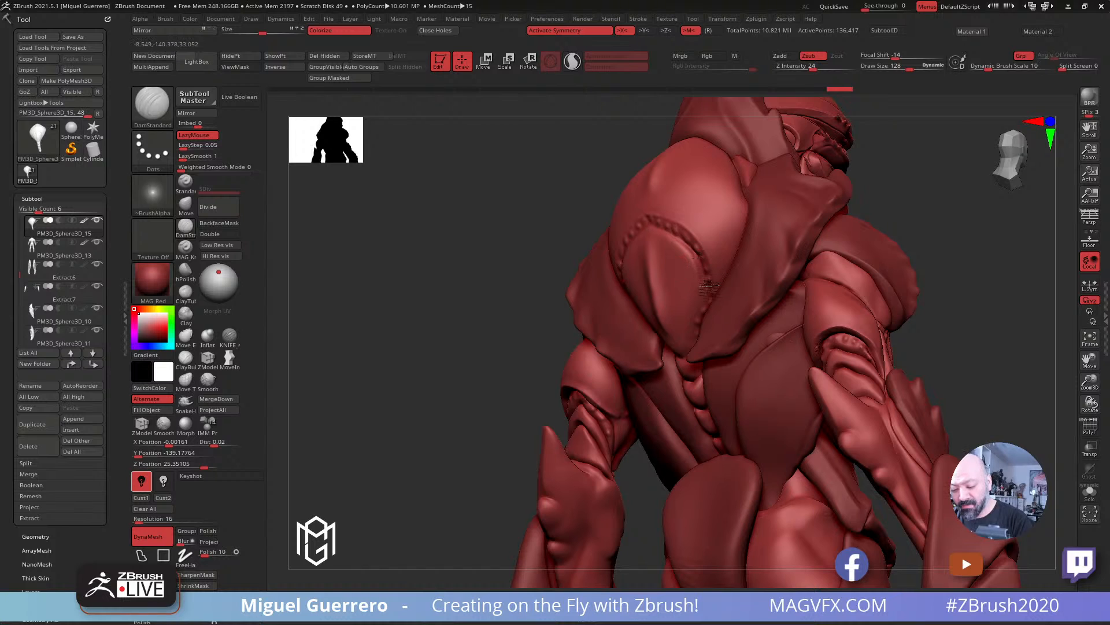
pyautogui.moveTo(708, 284); pyautogui.dragTo(717, 289)
pyautogui.moveTo(521, 229)
pyautogui.mouseDown()
pyautogui.moveTo(515, 218)
pyautogui.moveTo(454, 216)
pyautogui.moveTo(446, 262)
pyautogui.moveTo(480, 273)
pyautogui.mouseUp()
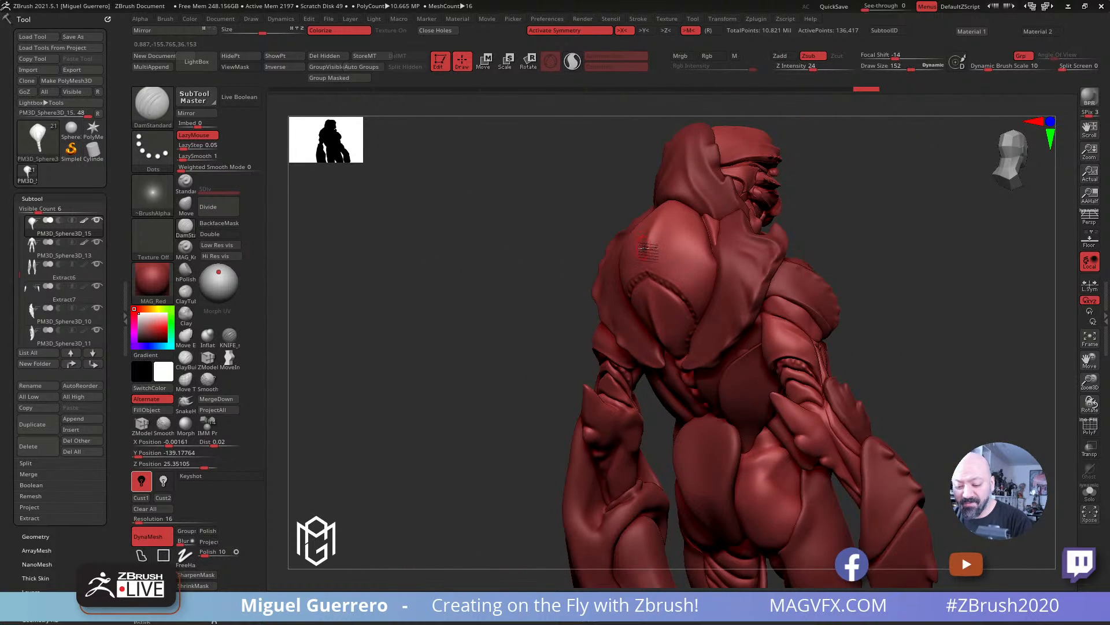
pyautogui.press('shift')
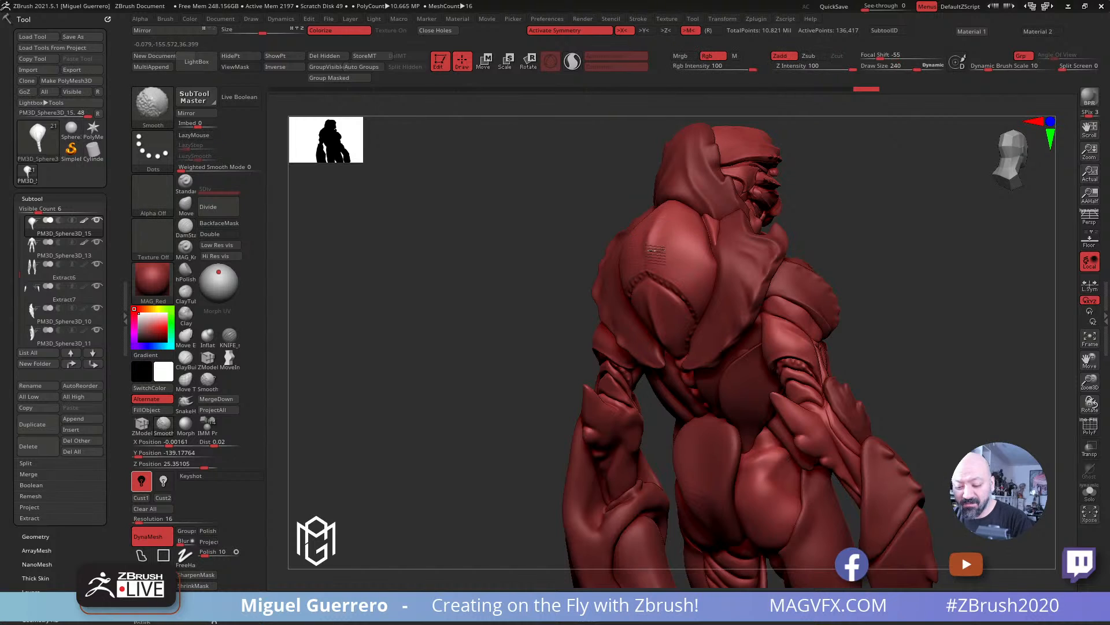
pyautogui.click(229, 335)
pyautogui.click(185, 226)
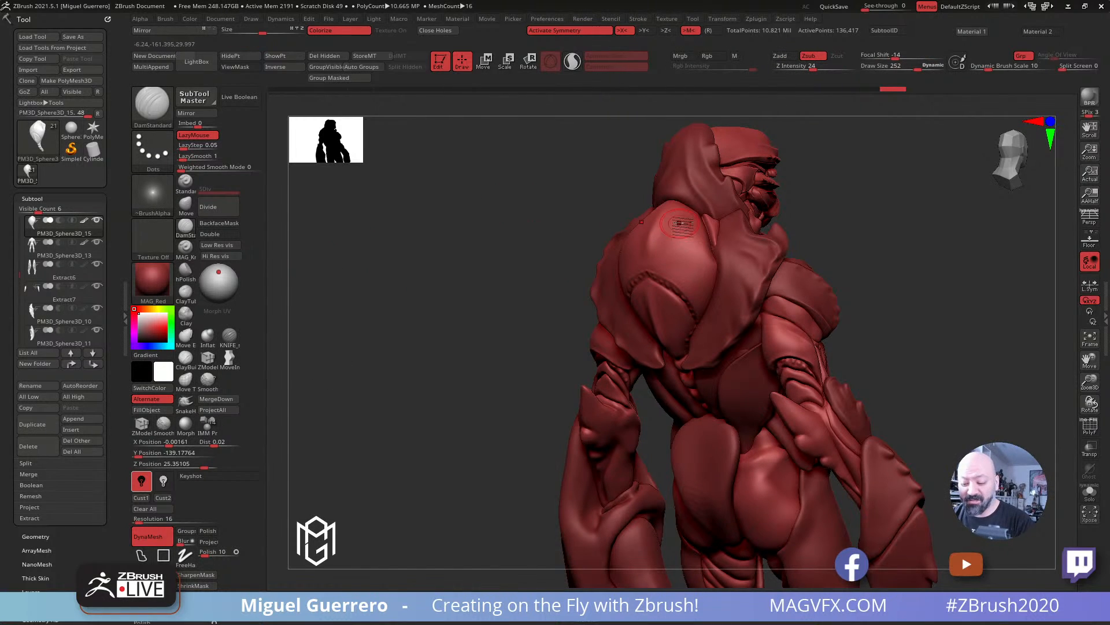
pyautogui.moveTo(506, 211); pyautogui.dragTo(689, 225)
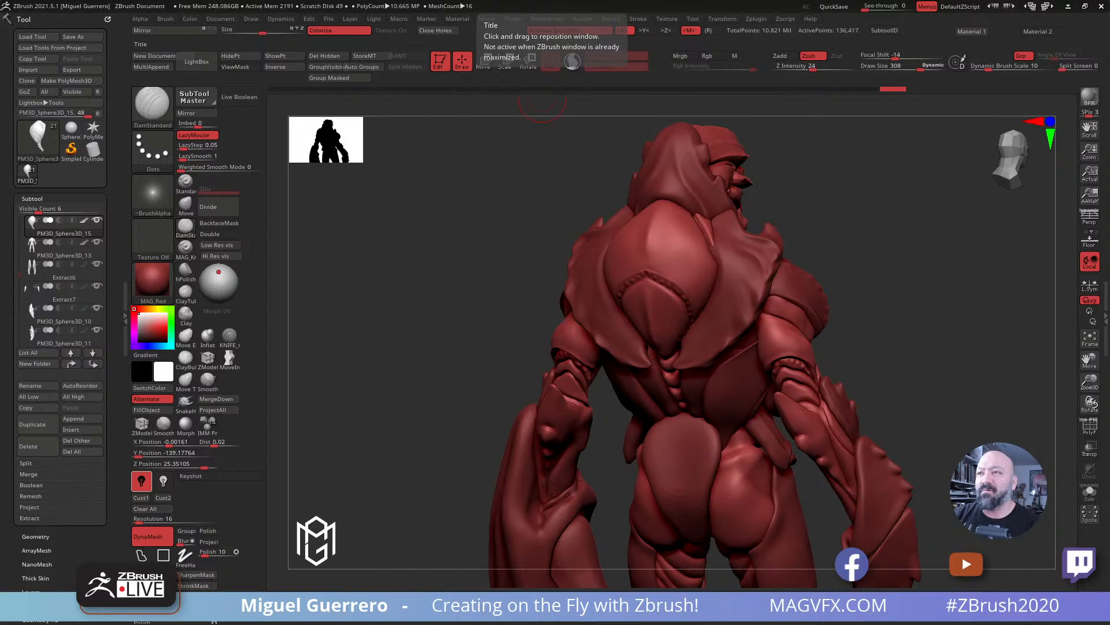
# Step: Examine the carapace in the crab reference image Screenshot_5.jpg and put the image away
pyautogui.moveTo(630, 0); pyautogui.dragTo(457, 123)
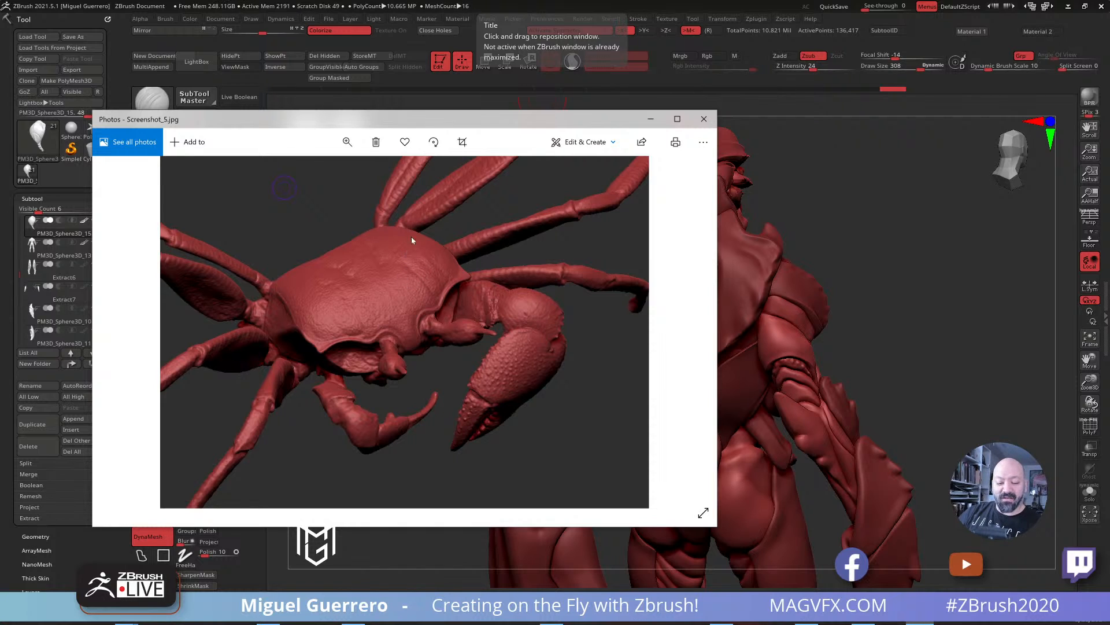
pyautogui.moveTo(416, 124); pyautogui.dragTo(416, 0)
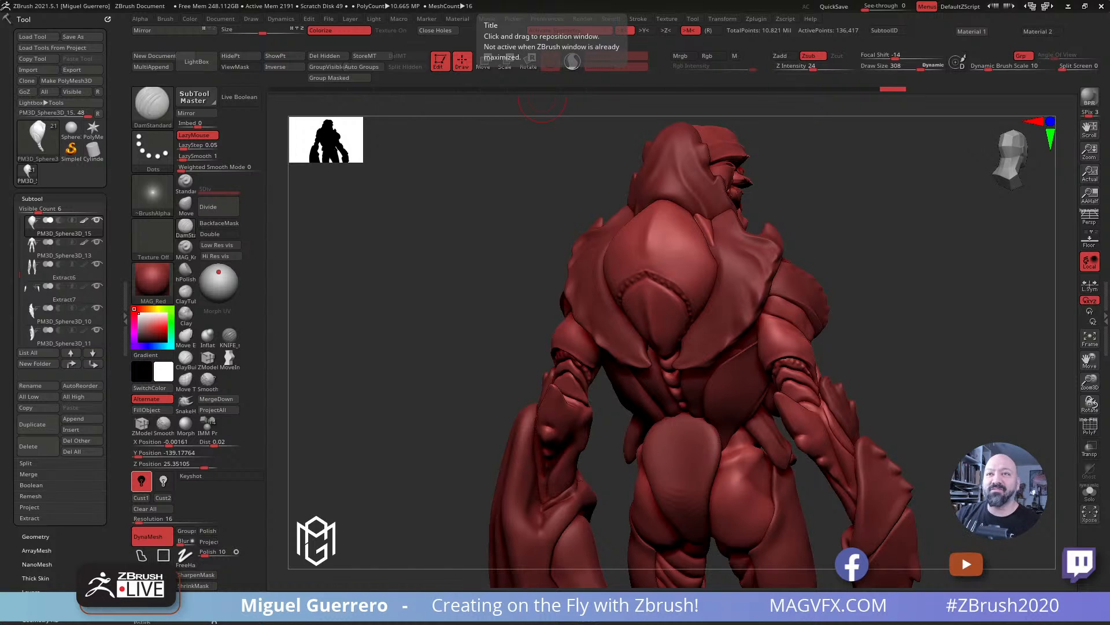
# Step: Smooth down the bead row and groove around the back shell's lower plate with the Smooth brush at draw size 308
pyautogui.moveTo(442, 260); pyautogui.dragTo(455, 285)
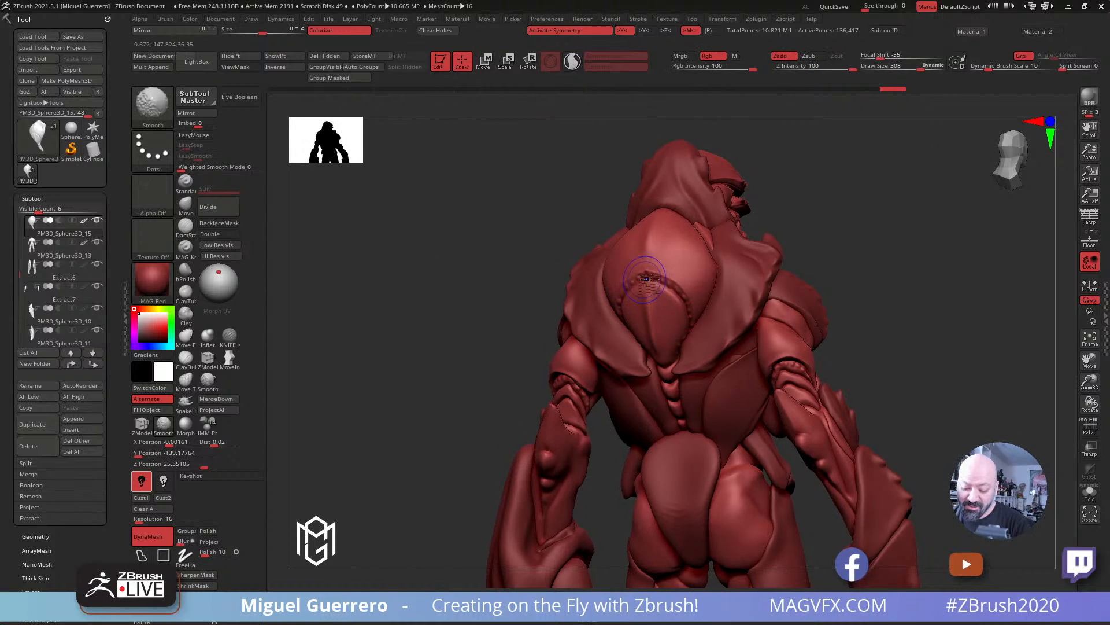
pyautogui.moveTo(657, 274)
pyautogui.keyDown('shift'); pyautogui.mouseDown()
pyautogui.moveTo(647, 280)
pyautogui.moveTo(676, 294)
pyautogui.moveTo(653, 324)
pyautogui.mouseUp(); pyautogui.keyUp('shift')
pyautogui.moveTo(457, 312); pyautogui.dragTo(419, 317)
pyautogui.moveTo(656, 277); pyautogui.dragTo(649, 291)
pyautogui.moveTo(504, 276); pyautogui.dragTo(554, 280)
pyautogui.keyDown('shift'); pyautogui.moveTo(687, 306); pyautogui.dragTo(675, 321); pyautogui.keyUp('shift')
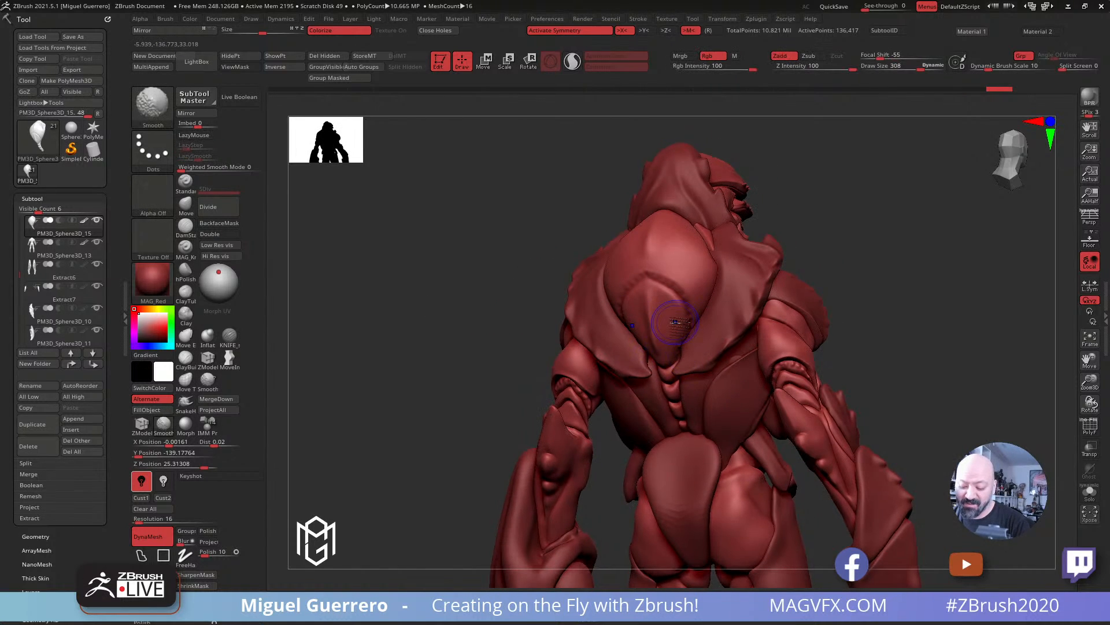
# Step: Carve lengthwise creases up the sides of the back shell with DamStandard at draw size 336, using Z Intensity 12 and 19
pyautogui.moveTo(429, 301)
pyautogui.mouseDown()
pyautogui.moveTo(428, 315)
pyautogui.moveTo(526, 241)
pyautogui.moveTo(421, 246)
pyautogui.mouseUp()
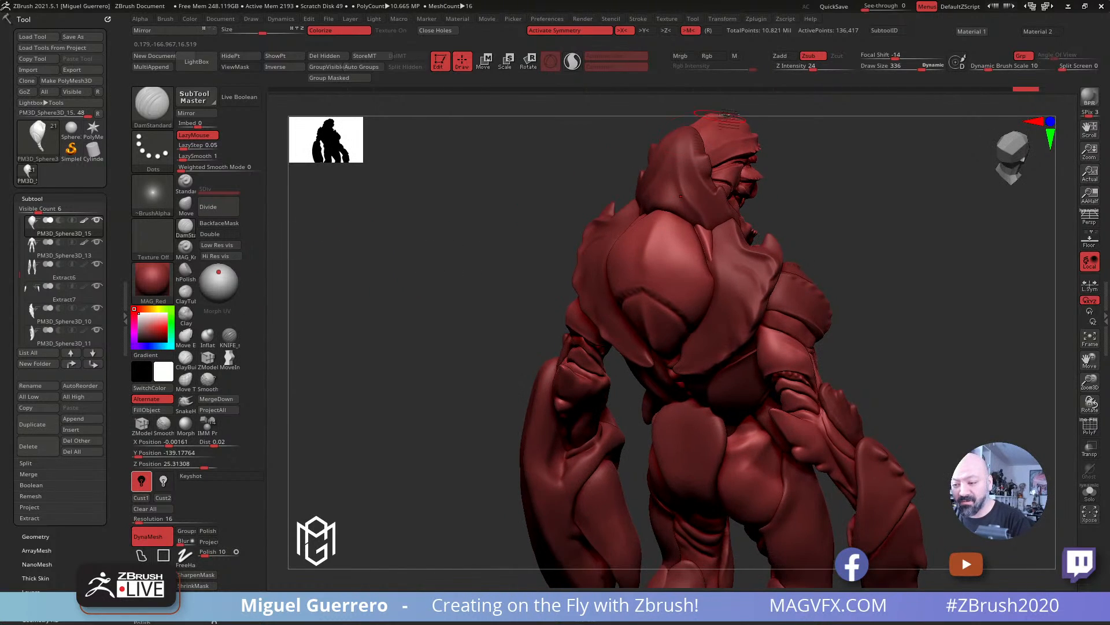
pyautogui.moveTo(813, 68); pyautogui.dragTo(803, 68)
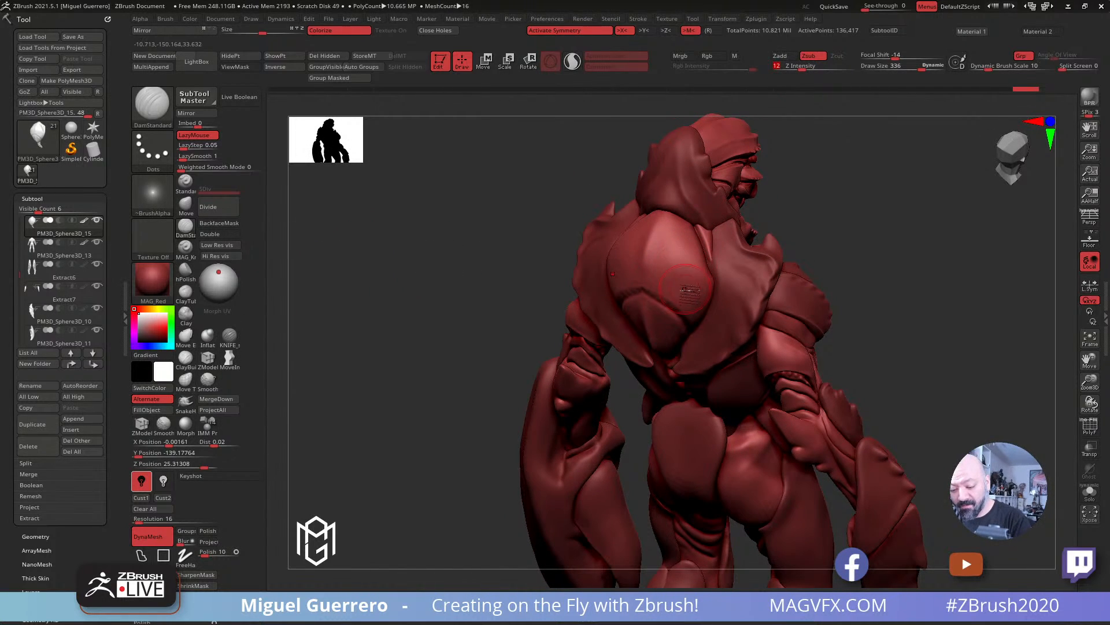
pyautogui.moveTo(692, 280); pyautogui.dragTo(677, 220)
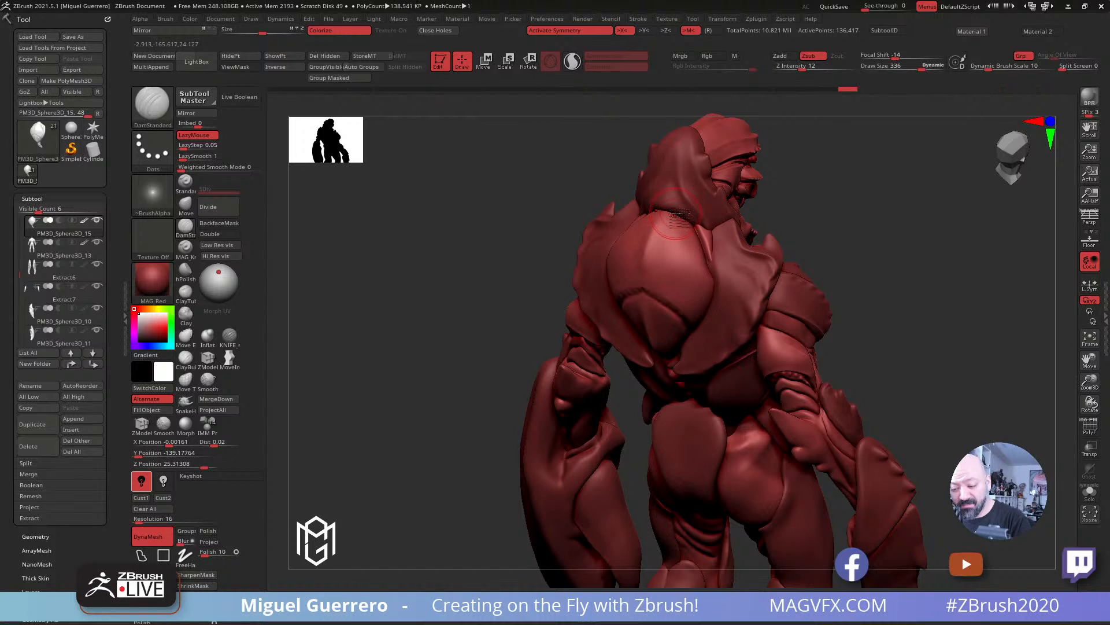
pyautogui.moveTo(801, 68); pyautogui.dragTo(808, 68)
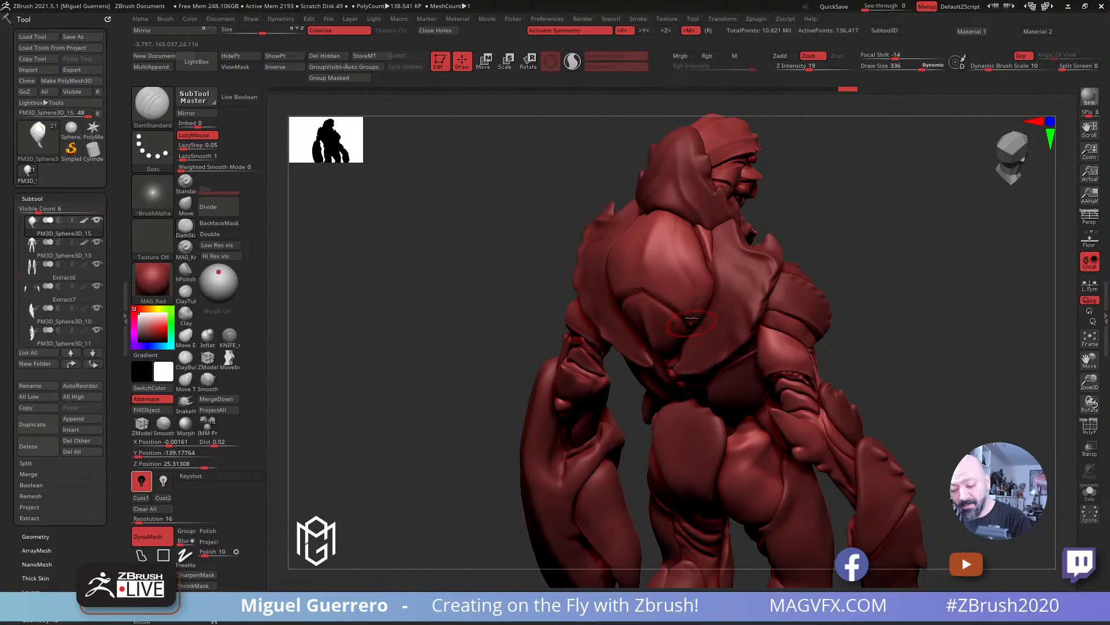
pyautogui.moveTo(691, 323); pyautogui.dragTo(674, 217)
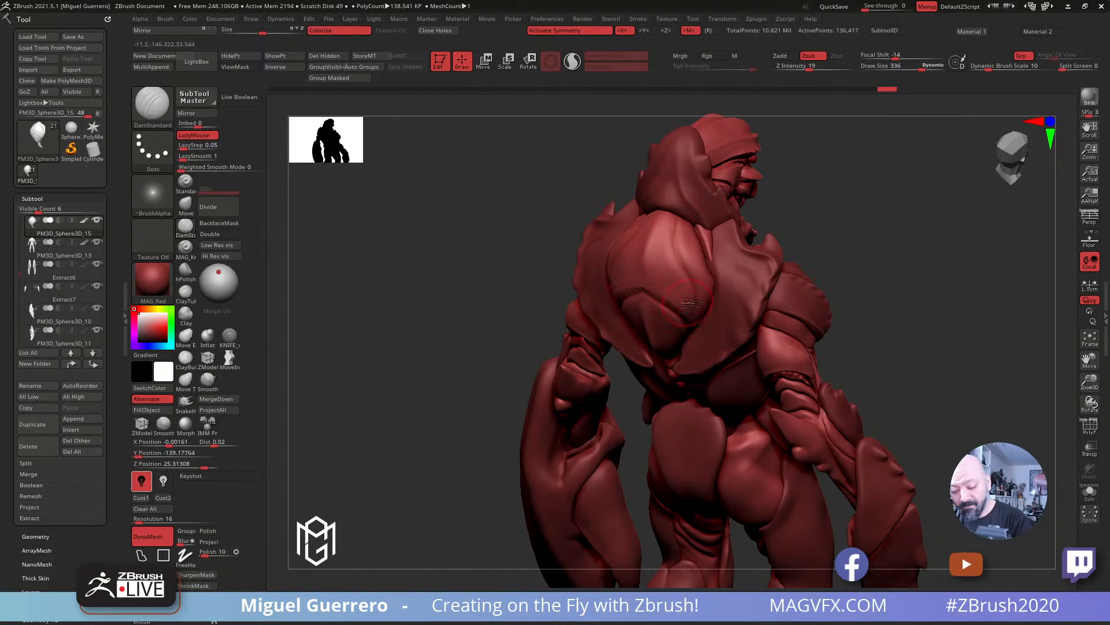
# Step: Smooth the middle of the back shell above the arched ridge with the Smooth brush at draw size 336
pyautogui.moveTo(493, 230); pyautogui.dragTo(510, 270)
pyautogui.moveTo(491, 197); pyautogui.dragTo(464, 204)
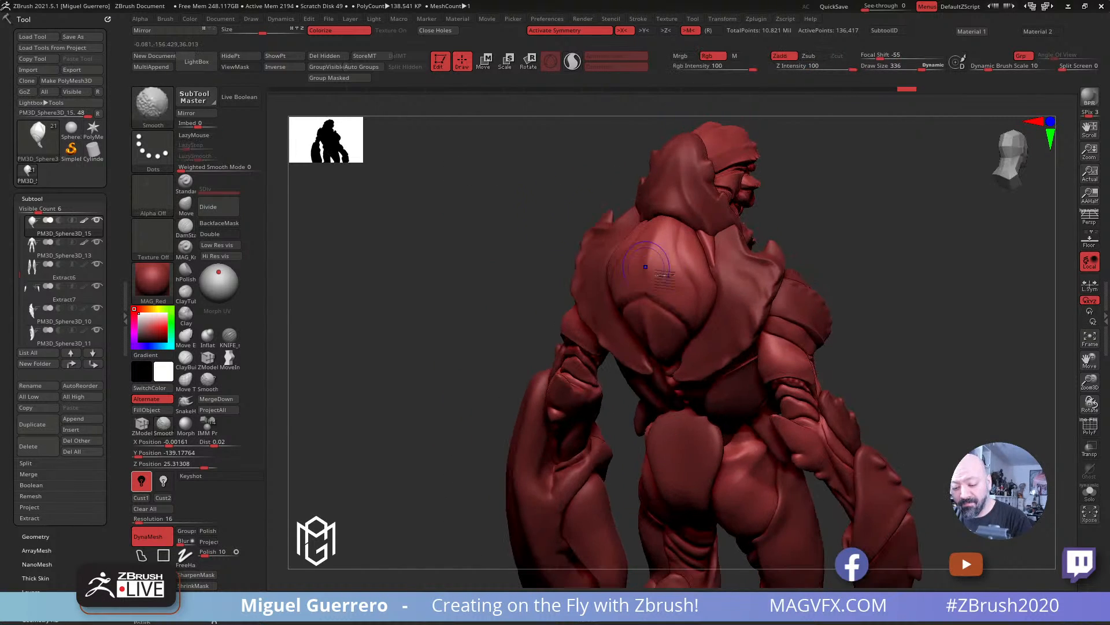
pyautogui.moveTo(660, 283); pyautogui.dragTo(652, 260)
pyautogui.moveTo(533, 219); pyautogui.dragTo(567, 223)
pyautogui.moveTo(499, 208); pyautogui.dragTo(539, 213)
pyautogui.keyDown('shift'); pyautogui.moveTo(658, 275); pyautogui.dragTo(657, 236); pyautogui.keyUp('shift')
# Step: Carve further creases fanning upward from the back shell's arched ridge with DamStandard at Z Intensity 19 and draw size 336
pyautogui.moveTo(466, 186)
pyautogui.mouseDown()
pyautogui.moveTo(484, 211)
pyautogui.moveTo(446, 236)
pyautogui.moveTo(668, 288)
pyautogui.mouseUp()
pyautogui.moveTo(529, 253)
pyautogui.mouseDown()
pyautogui.moveTo(668, 302)
pyautogui.moveTo(661, 289)
pyautogui.mouseUp()
pyautogui.moveTo(466, 236); pyautogui.dragTo(481, 253)
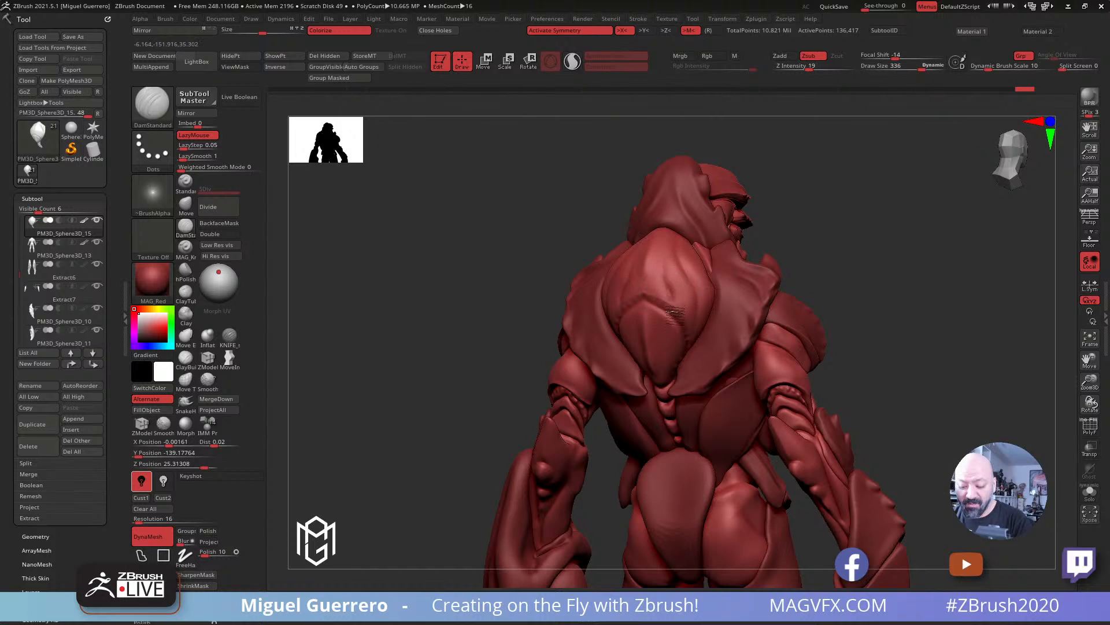
pyautogui.moveTo(470, 231); pyautogui.dragTo(406, 322)
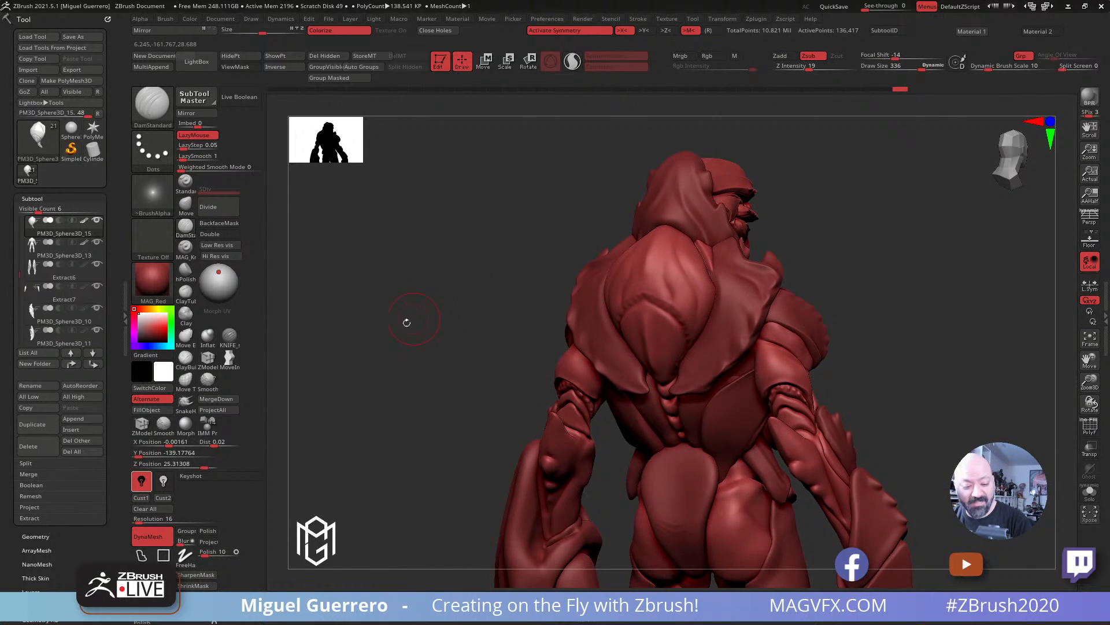
# Step: Swell the forms between the back shell's creases with the Inflat brush at Z Intensity 5 and draw size 336
pyautogui.click(207, 337)
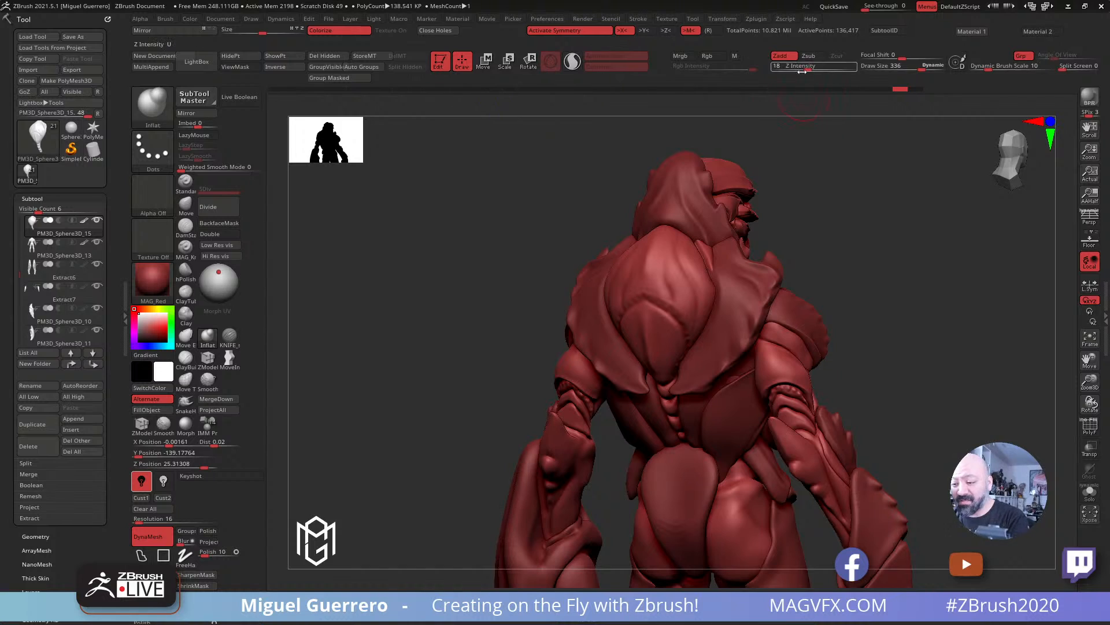
pyautogui.moveTo(802, 70); pyautogui.dragTo(789, 68)
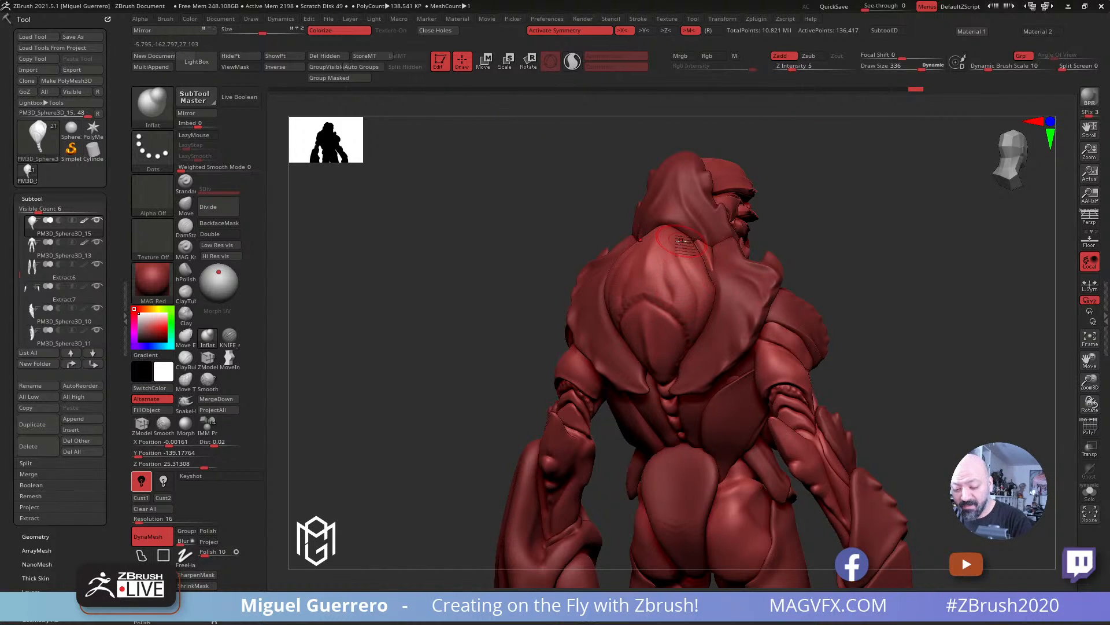
pyautogui.moveTo(468, 265); pyautogui.dragTo(602, 272)
pyautogui.moveTo(491, 210); pyautogui.dragTo(504, 292)
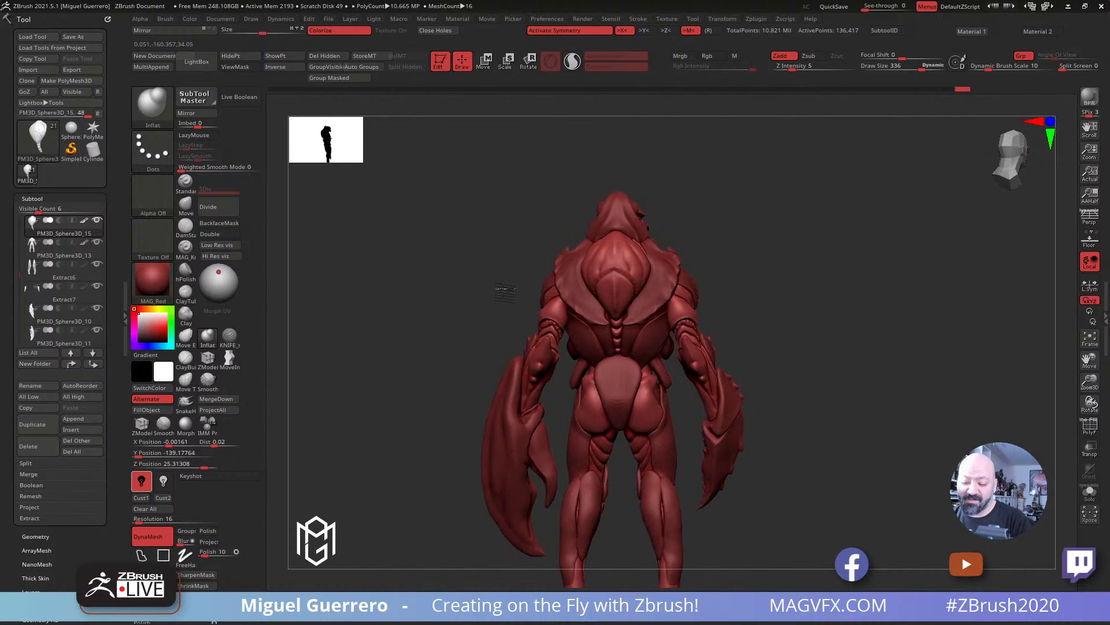
# Step: Soften the creases across the upper back shell with the Smooth brush at draw size 336
pyautogui.moveTo(504, 292); pyautogui.dragTo(512, 291, button='right')
pyautogui.moveTo(446, 275)
pyautogui.mouseDown(button='right')
pyautogui.moveTo(479, 279)
pyautogui.moveTo(550, 319)
pyautogui.moveTo(546, 310)
pyautogui.mouseUp(button='right')
pyautogui.keyDown('shift'); pyautogui.moveTo(559, 290); pyautogui.dragTo(562, 293); pyautogui.keyUp('shift')
pyautogui.moveTo(566, 230)
pyautogui.keyDown('shift'); pyautogui.mouseDown()
pyautogui.moveTo(567, 272)
pyautogui.moveTo(595, 265)
pyautogui.moveTo(576, 285)
pyautogui.mouseUp(); pyautogui.keyUp('shift')
pyautogui.moveTo(774, 296); pyautogui.dragTo(616, 270)
pyautogui.moveTo(451, 246); pyautogui.dragTo(403, 238)
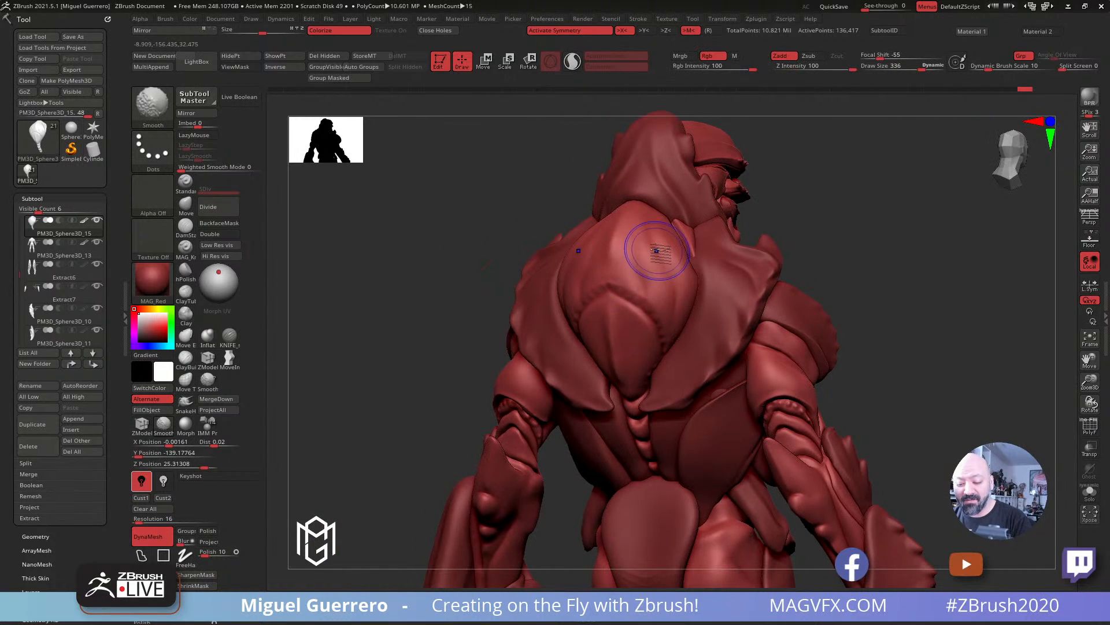
# Step: Select the crabHead33 hood, mask its front rim from the crown down at draw size 196, and invert the mask
pyautogui.keyDown('alt'); pyautogui.click(642, 228); pyautogui.keyUp('alt')
pyautogui.moveTo(544, 199); pyautogui.dragTo(348, 296)
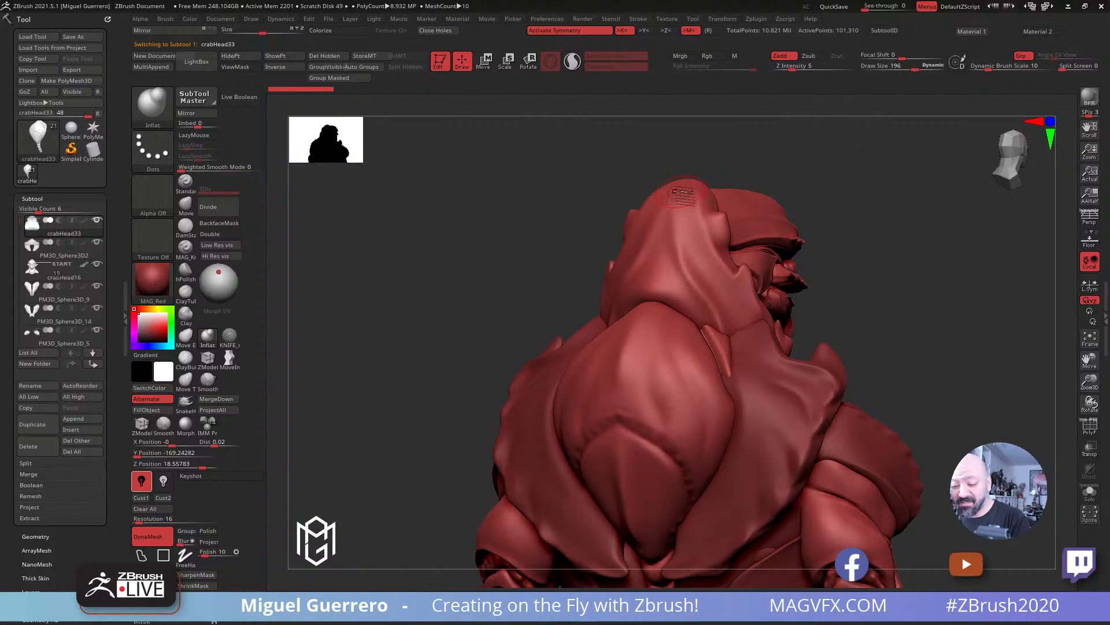
pyautogui.moveTo(682, 194)
pyautogui.keyDown('ctrl'); pyautogui.mouseDown()
pyautogui.moveTo(694, 243)
pyautogui.moveTo(743, 321)
pyautogui.moveTo(665, 191)
pyautogui.mouseUp(); pyautogui.keyUp('ctrl')
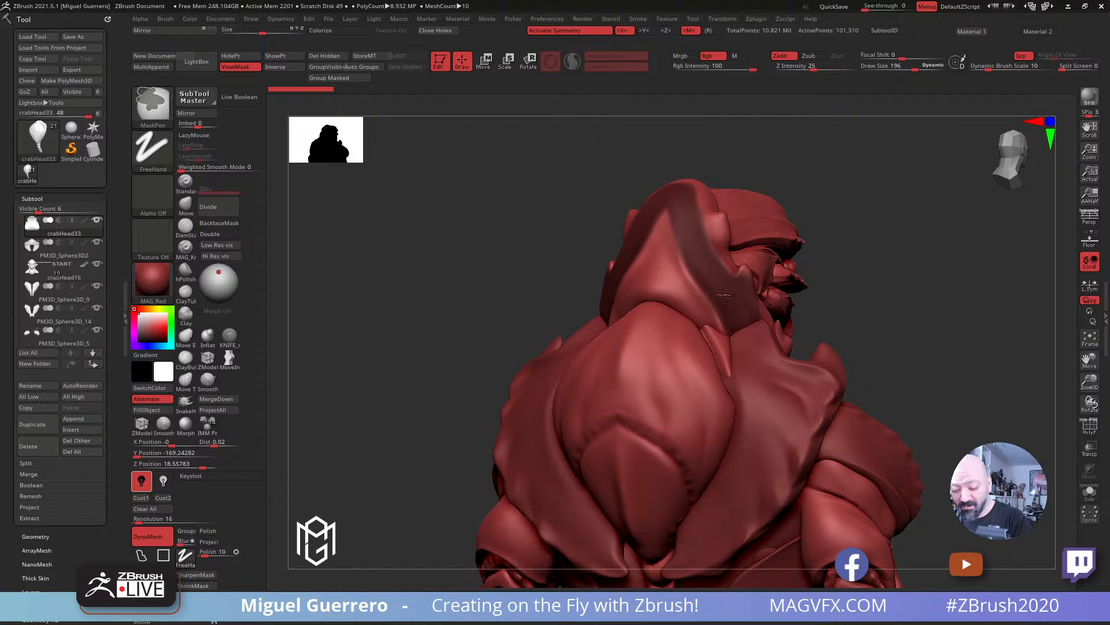
pyautogui.keyDown('ctrl'); pyautogui.moveTo(736, 323); pyautogui.dragTo(723, 327); pyautogui.keyUp('ctrl')
pyautogui.keyDown('ctrl'); pyautogui.click(495, 228); pyautogui.keyUp('ctrl')
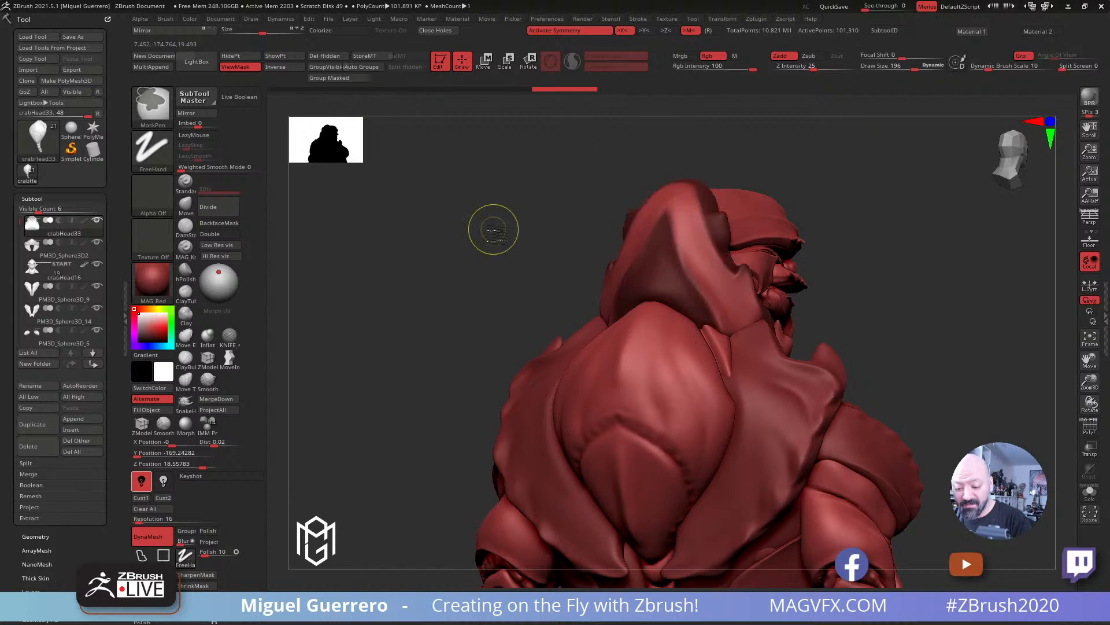
# Step: Swell the unmasked front rim of the hood with the Inflat brush at Z Intensity 5 and draw size 220
pyautogui.moveTo(494, 229)
pyautogui.mouseDown()
pyautogui.moveTo(446, 315)
pyautogui.moveTo(422, 318)
pyautogui.moveTo(454, 315)
pyautogui.moveTo(417, 315)
pyautogui.mouseUp()
pyautogui.press('b')
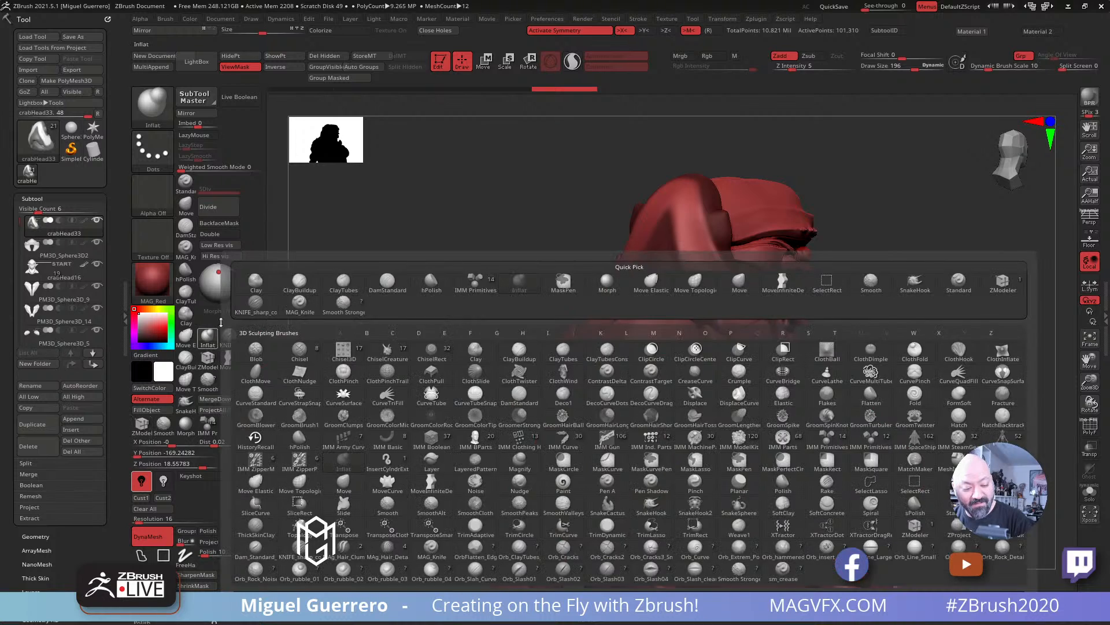
pyautogui.moveTo(500, 182); pyautogui.dragTo(667, 215)
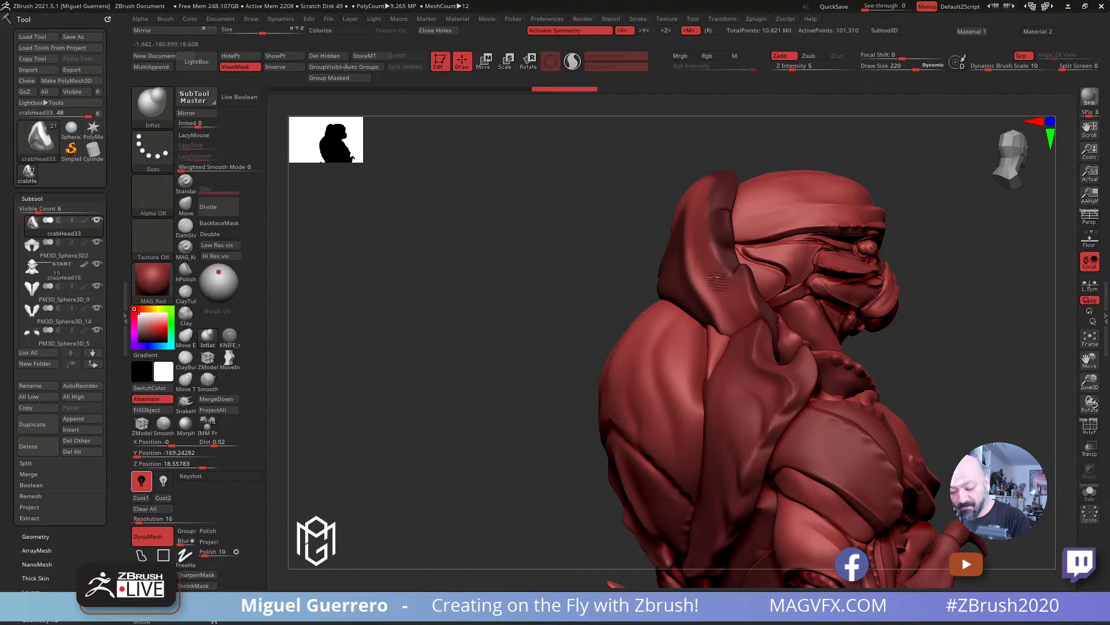
pyautogui.moveTo(718, 277)
pyautogui.mouseDown()
pyautogui.moveTo(746, 327)
pyautogui.moveTo(700, 266)
pyautogui.moveTo(696, 228)
pyautogui.moveTo(730, 312)
pyautogui.moveTo(721, 301)
pyautogui.mouseUp()
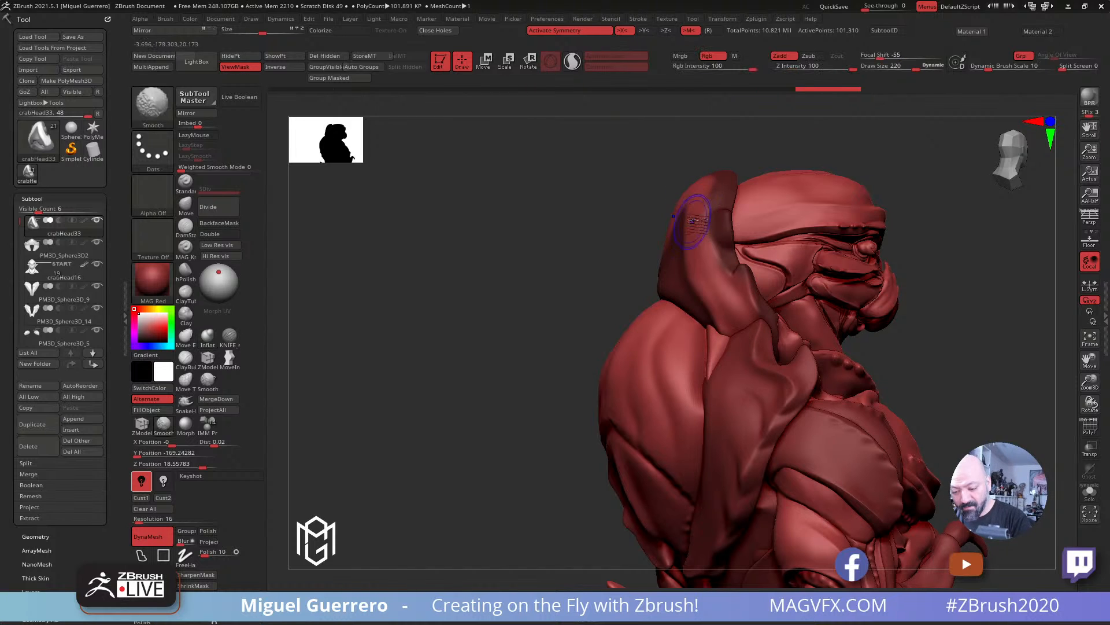
# Step: Smooth the swollen hood rim from the crown down at draw size 220 and clear the mask
pyautogui.keyDown('shift'); pyautogui.moveTo(698, 231); pyautogui.dragTo(737, 312); pyautogui.keyUp('shift')
pyautogui.moveTo(697, 282)
pyautogui.keyDown('shift'); pyautogui.mouseDown()
pyautogui.moveTo(700, 254)
pyautogui.moveTo(735, 305)
pyautogui.mouseUp(); pyautogui.keyUp('shift')
pyautogui.moveTo(696, 280)
pyautogui.mouseDown(button='right')
pyautogui.moveTo(740, 276)
pyautogui.moveTo(736, 267)
pyautogui.mouseUp(button='right')
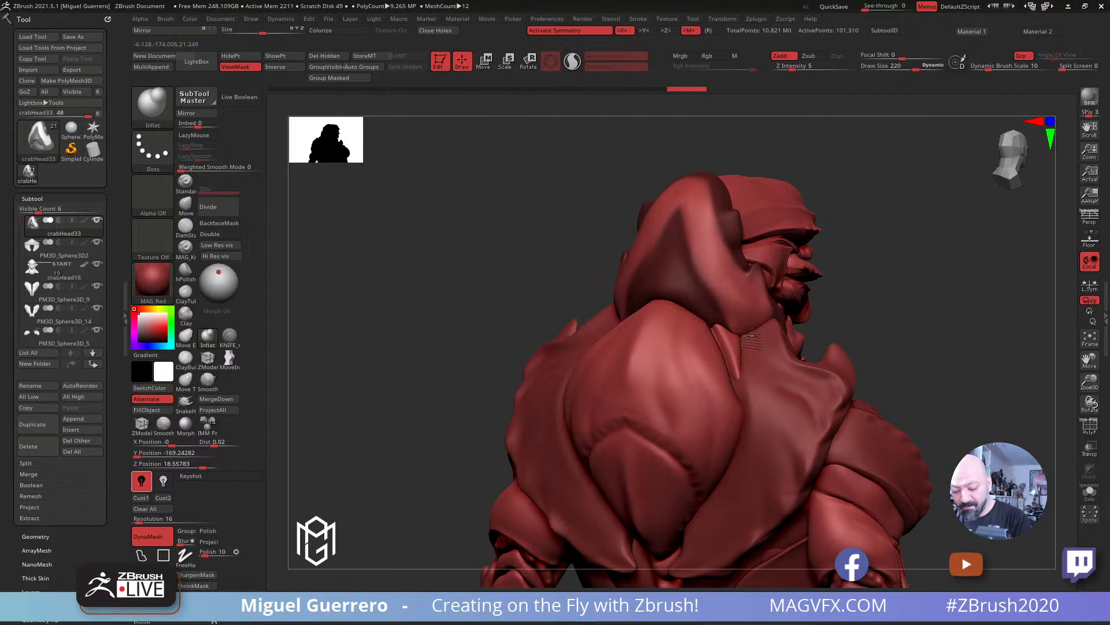
pyautogui.moveTo(732, 288)
pyautogui.mouseDown()
pyautogui.moveTo(750, 314)
pyautogui.moveTo(720, 296)
pyautogui.mouseUp()
pyautogui.moveTo(524, 226); pyautogui.dragTo(496, 222)
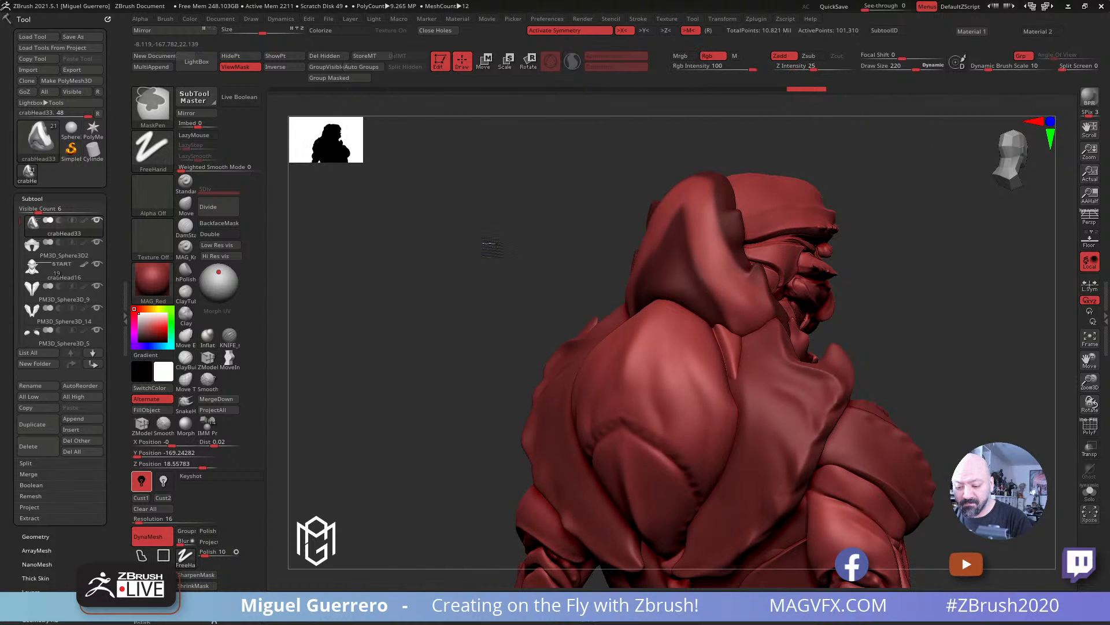
pyautogui.keyDown('ctrl'); pyautogui.click(485, 244); pyautogui.keyUp('ctrl')
# Step: Inflate the hood's side lightly at draw size 220 and smooth its back and side surfaces
pyautogui.moveTo(424, 259)
pyautogui.mouseDown()
pyautogui.moveTo(448, 243)
pyautogui.moveTo(451, 267)
pyautogui.moveTo(604, 299)
pyautogui.moveTo(647, 255)
pyautogui.mouseUp()
pyautogui.moveTo(616, 298)
pyautogui.mouseDown()
pyautogui.moveTo(644, 250)
pyautogui.moveTo(613, 319)
pyautogui.mouseUp()
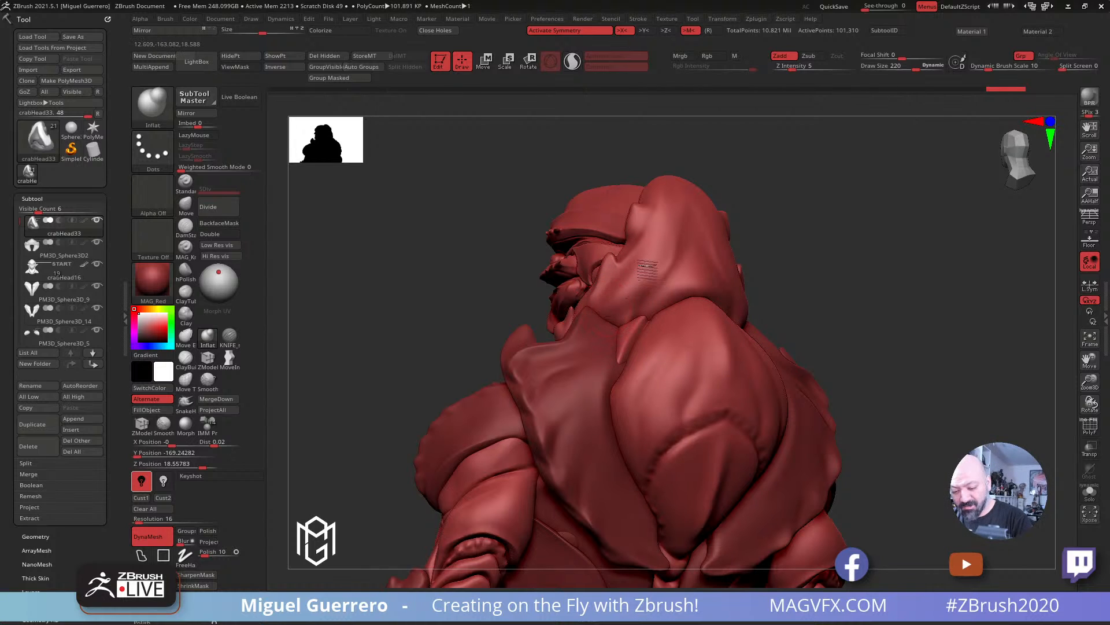
pyautogui.moveTo(647, 266)
pyautogui.mouseDown()
pyautogui.moveTo(673, 207)
pyautogui.moveTo(657, 168)
pyautogui.mouseUp()
pyautogui.moveTo(486, 154); pyautogui.dragTo(442, 159)
pyautogui.keyDown('shift'); pyautogui.moveTo(700, 255); pyautogui.dragTo(741, 287); pyautogui.keyUp('shift')
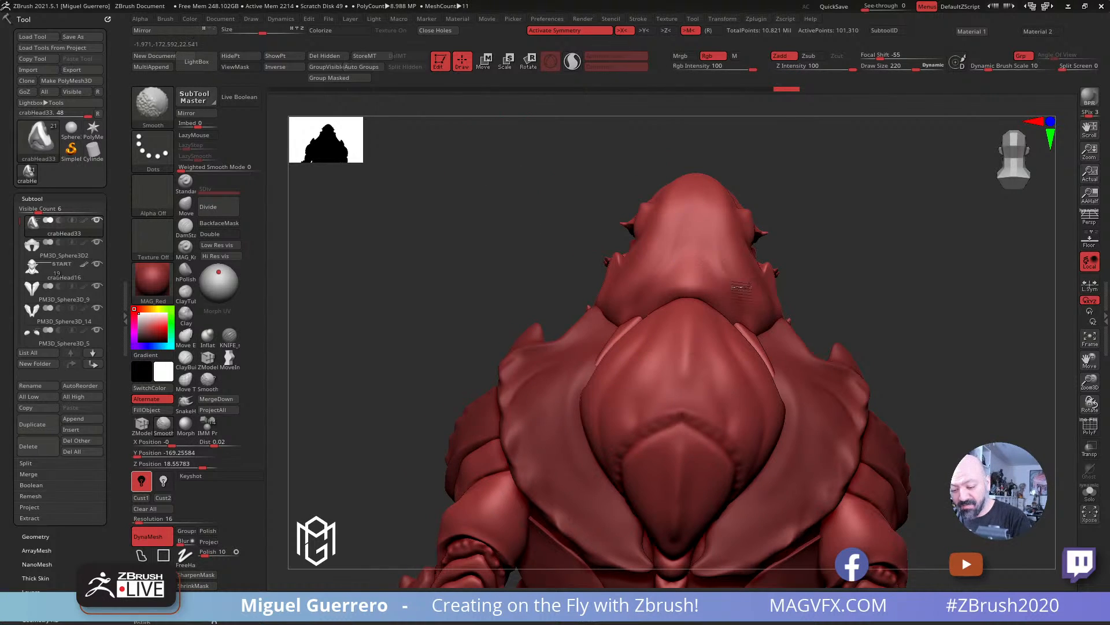
pyautogui.moveTo(474, 312); pyautogui.dragTo(397, 314)
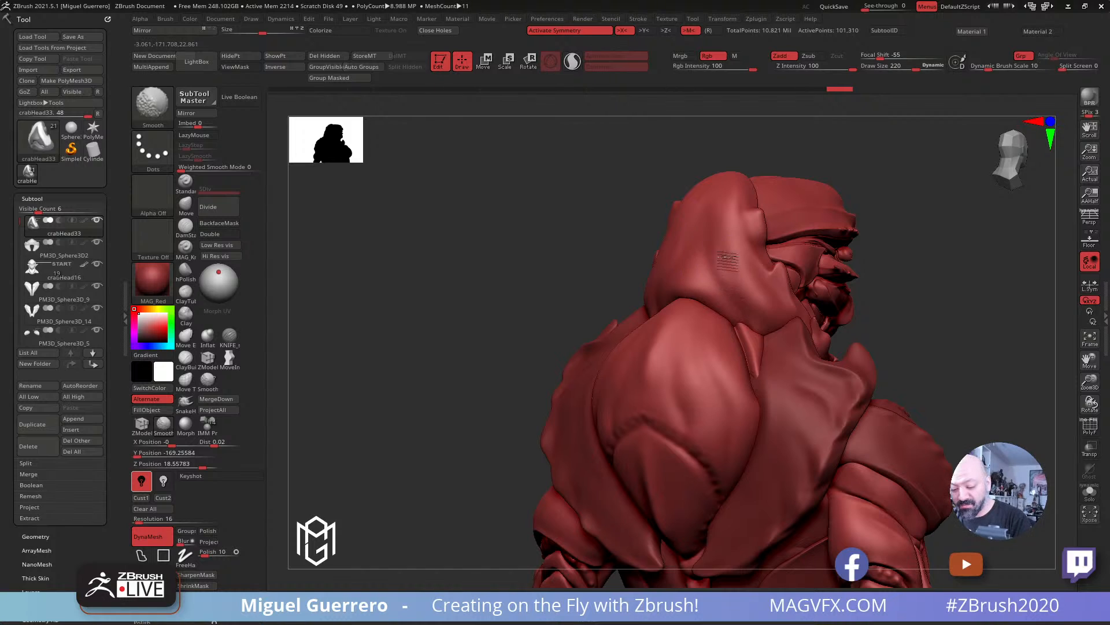
pyautogui.moveTo(728, 261)
pyautogui.keyDown('shift'); pyautogui.mouseDown()
pyautogui.moveTo(705, 256)
pyautogui.moveTo(733, 237)
pyautogui.moveTo(731, 194)
pyautogui.mouseUp(); pyautogui.keyUp('shift')
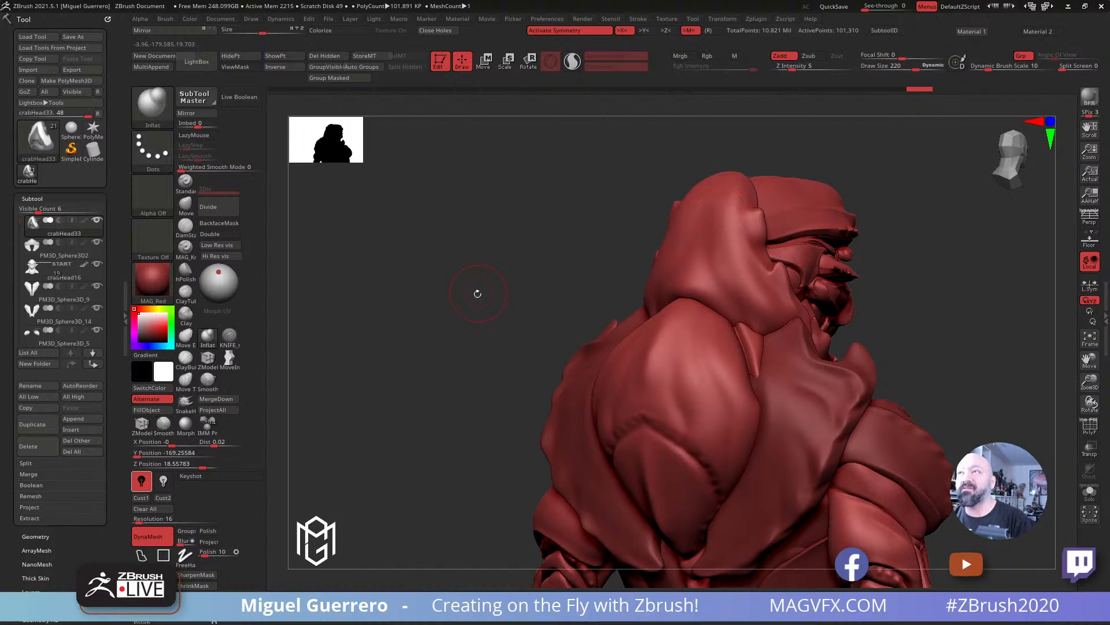
# Step: Carve creases down the hood's side behind the front rim with DamStandard at Z Intensity 19 and draw size 220
pyautogui.moveTo(461, 309); pyautogui.dragTo(471, 310)
pyautogui.click(185, 228)
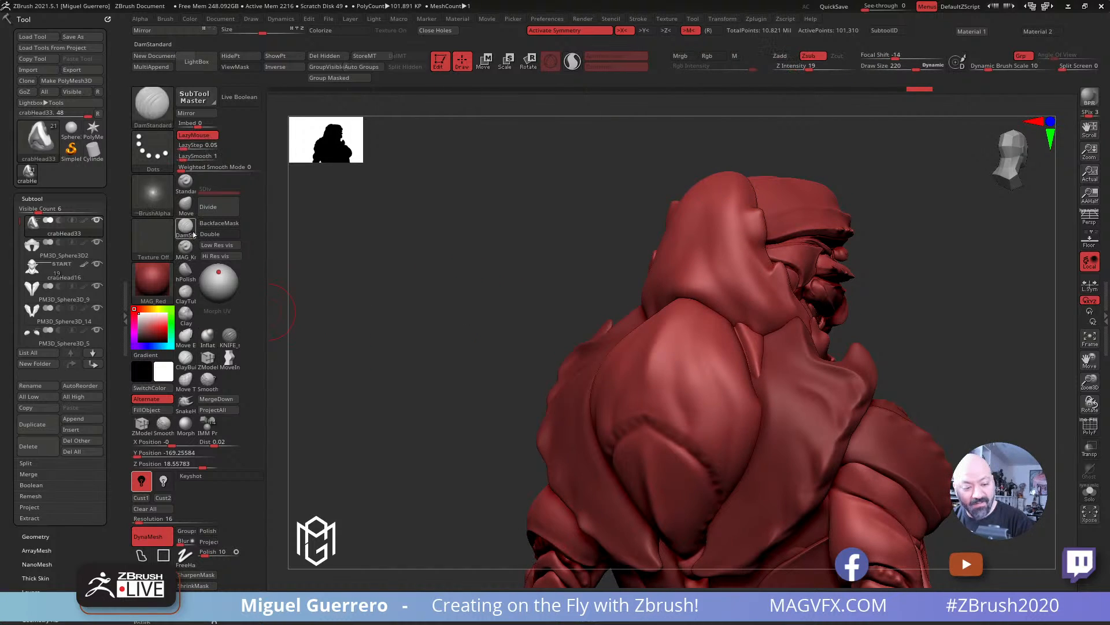
pyautogui.moveTo(709, 253); pyautogui.dragTo(731, 291)
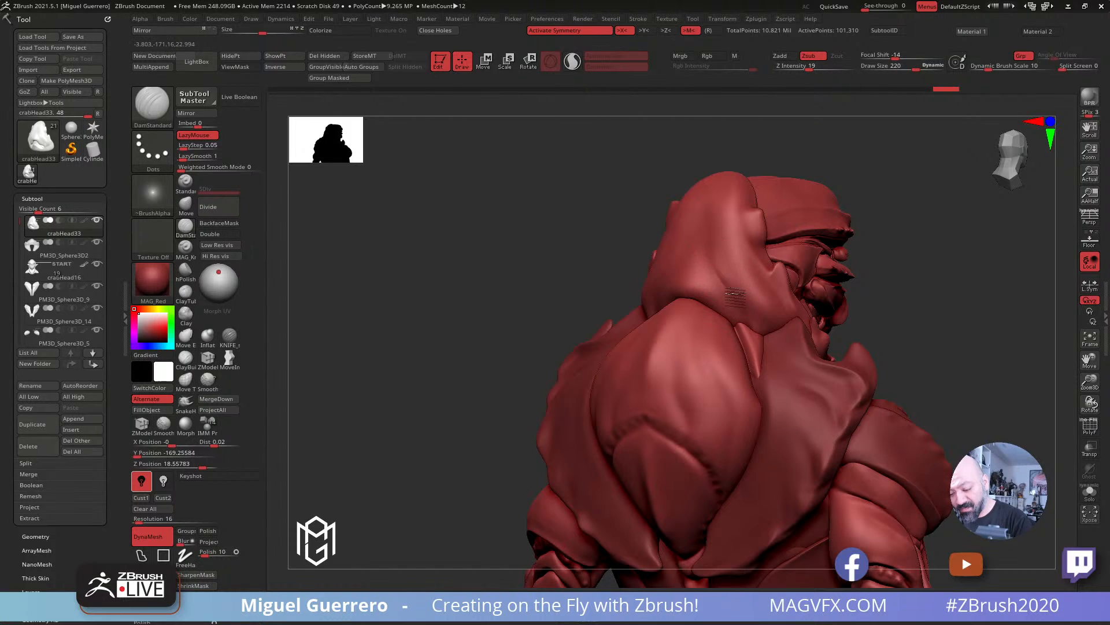
pyautogui.moveTo(726, 184)
pyautogui.mouseDown()
pyautogui.moveTo(724, 214)
pyautogui.moveTo(753, 268)
pyautogui.mouseUp()
pyautogui.moveTo(520, 236); pyautogui.dragTo(405, 305)
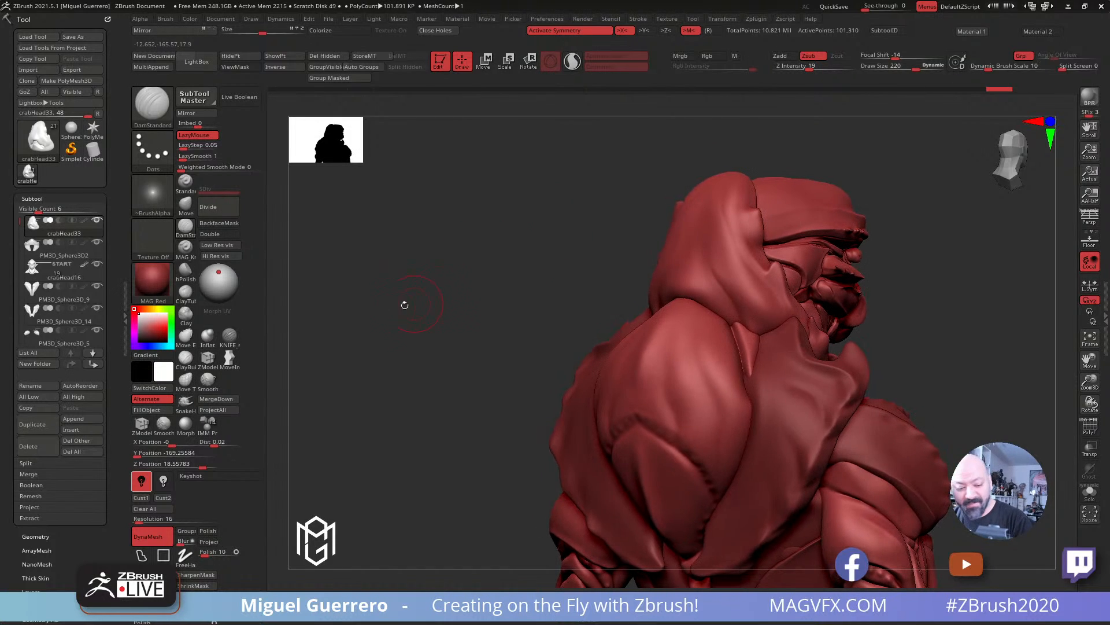
# Step: Swell the lobes along the hood's front rim with the Inflat brush at Z Intensity 5 and draw size 132
pyautogui.click(216, 336)
pyautogui.keyDown('ctrl'); pyautogui.moveTo(560, 193); pyautogui.dragTo(548, 235, button='right'); pyautogui.keyUp('ctrl')
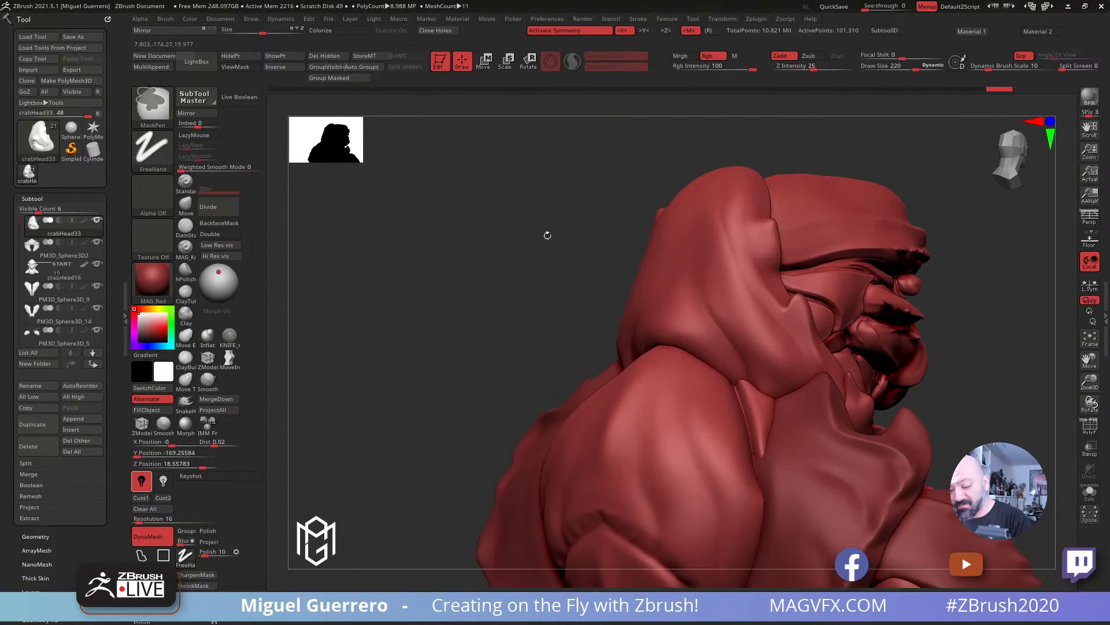
pyautogui.press('[')
pyautogui.press('[')
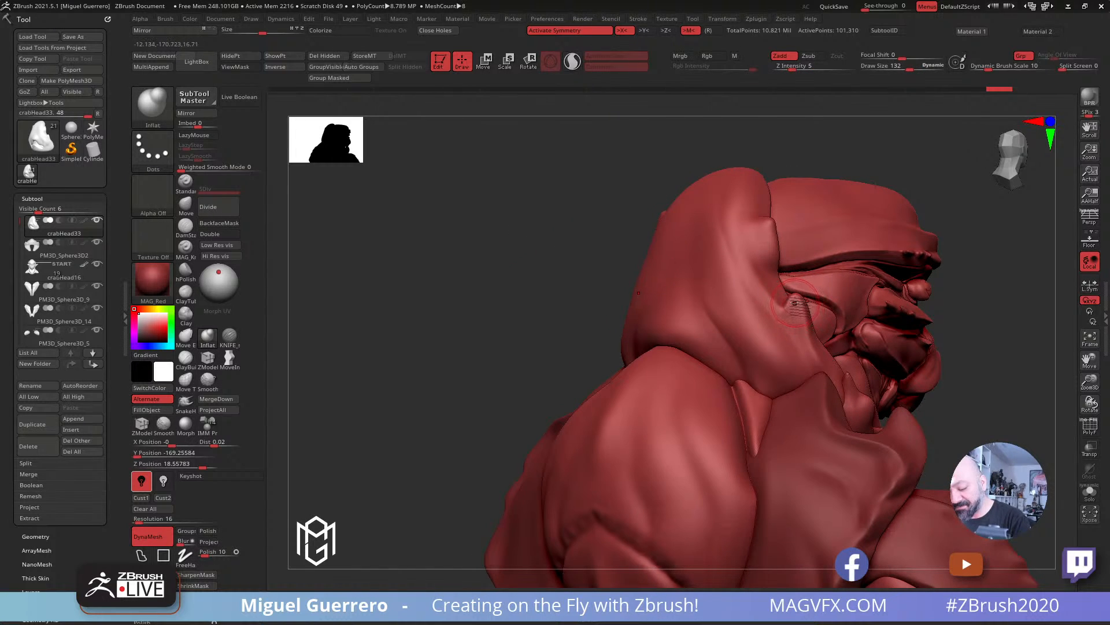
pyautogui.moveTo(795, 315)
pyautogui.mouseDown()
pyautogui.moveTo(810, 353)
pyautogui.moveTo(799, 310)
pyautogui.mouseUp()
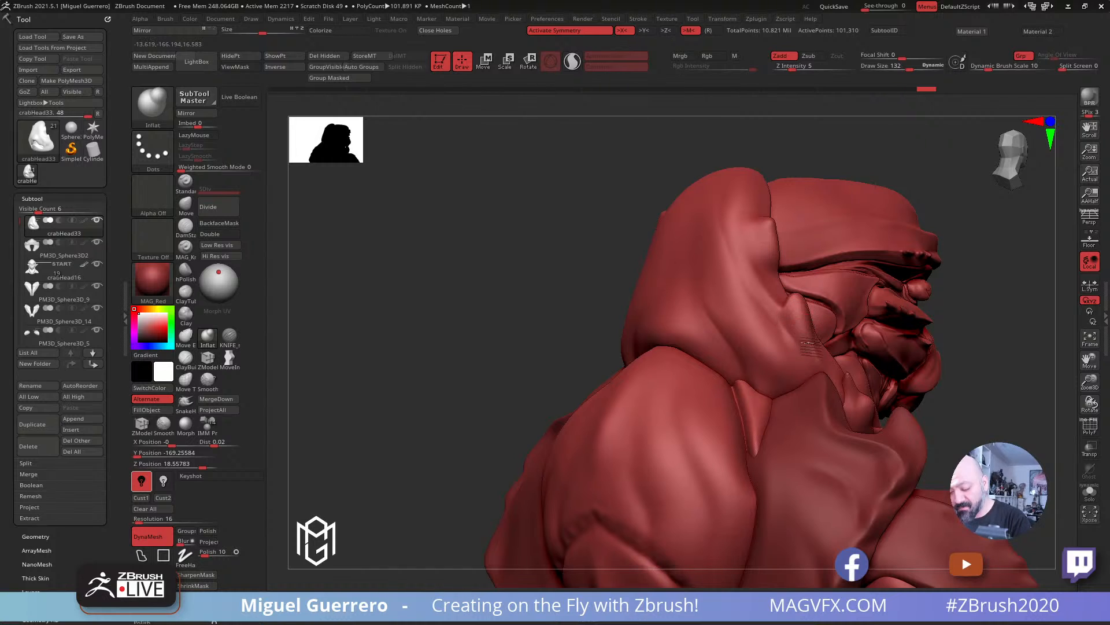
pyautogui.moveTo(762, 233)
pyautogui.mouseDown()
pyautogui.moveTo(754, 276)
pyautogui.moveTo(750, 251)
pyautogui.mouseUp()
pyautogui.moveTo(575, 218)
pyautogui.mouseDown()
pyautogui.moveTo(539, 220)
pyautogui.moveTo(585, 233)
pyautogui.mouseUp()
# Step: Inflate the hood's crown and the rim between its side lobes at draw size 132
pyautogui.moveTo(486, 236)
pyautogui.mouseDown()
pyautogui.moveTo(503, 221)
pyautogui.moveTo(729, 205)
pyautogui.mouseUp()
pyautogui.moveTo(724, 148); pyautogui.dragTo(710, 143)
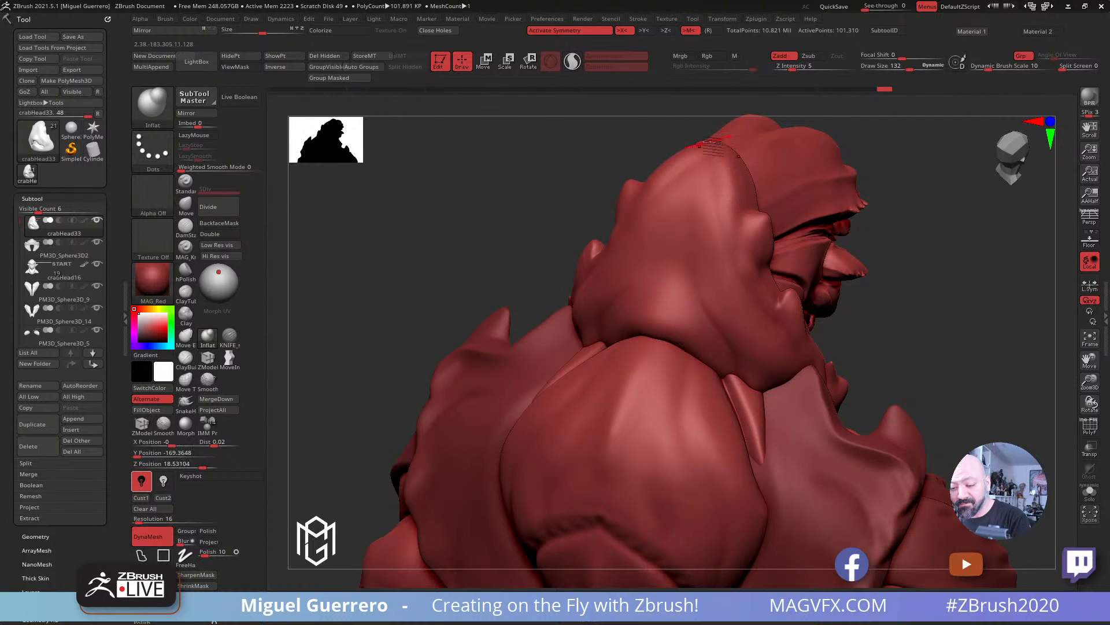
pyautogui.moveTo(736, 214); pyautogui.dragTo(751, 259)
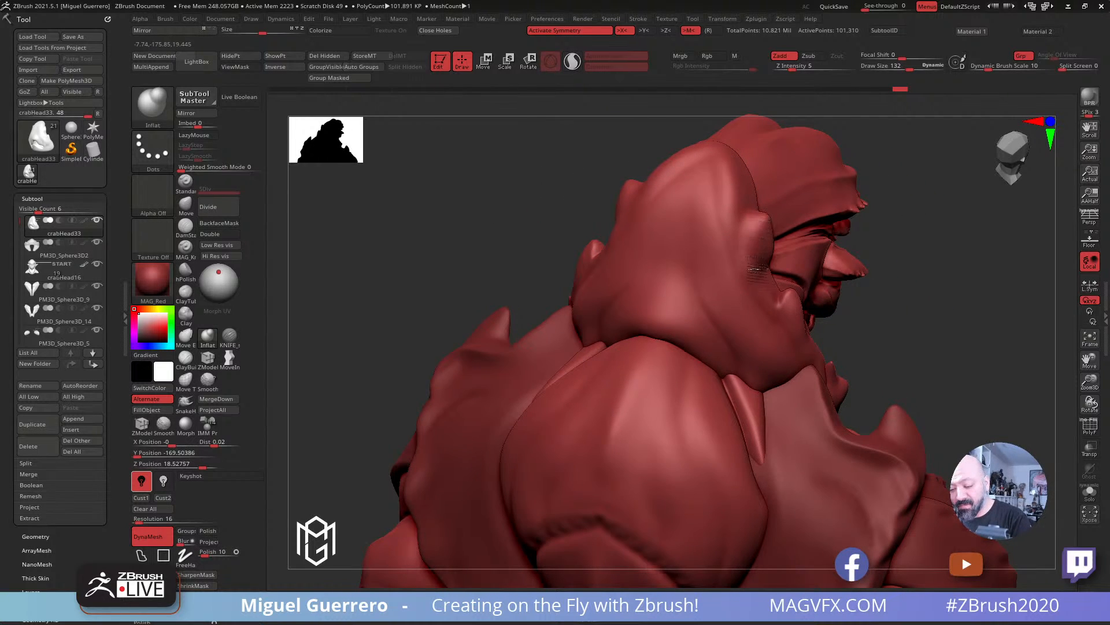
pyautogui.moveTo(540, 202); pyautogui.dragTo(399, 200)
pyautogui.moveTo(757, 227); pyautogui.dragTo(759, 237)
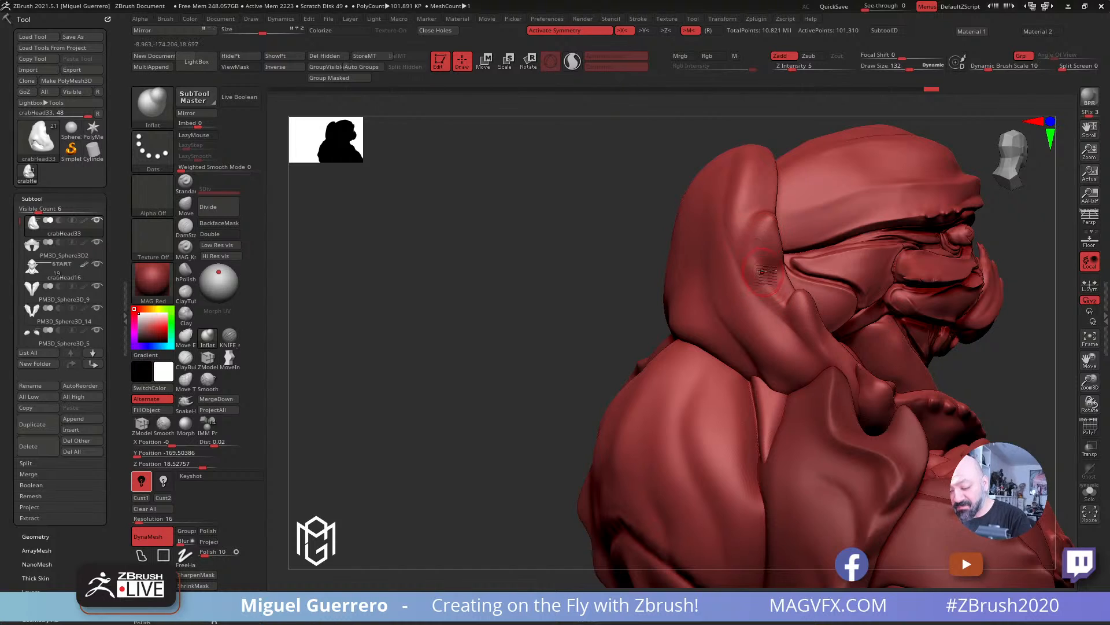
pyautogui.moveTo(783, 298); pyautogui.dragTo(769, 289)
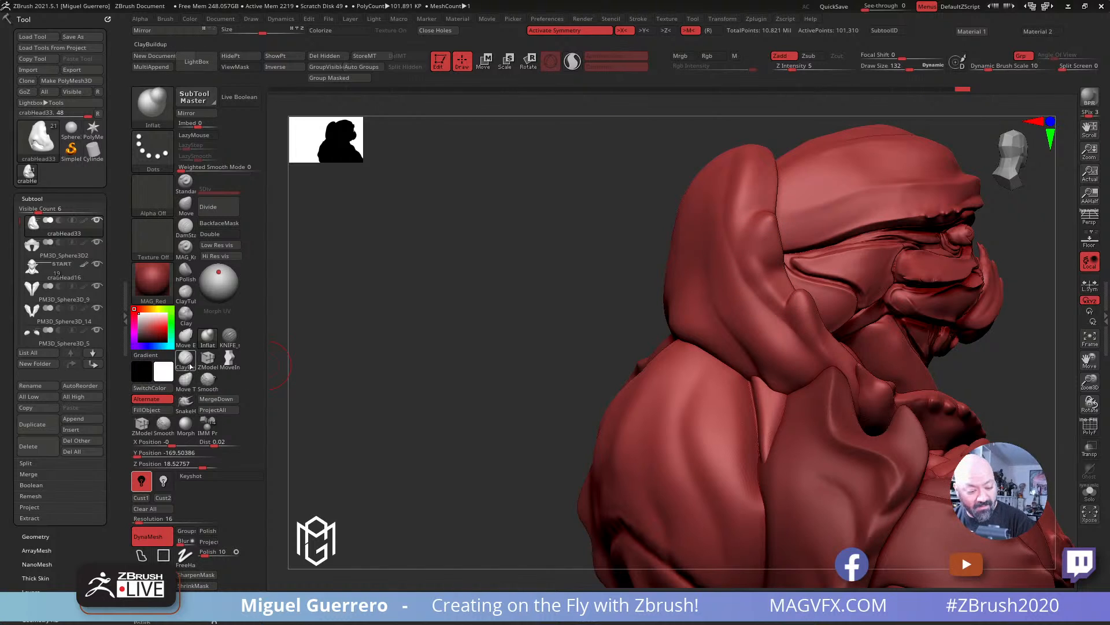
# Step: Build up and smooth the hood rim between its side lobes with the Clay brush at Z Intensity 50 and draw size 132
pyautogui.click(186, 314)
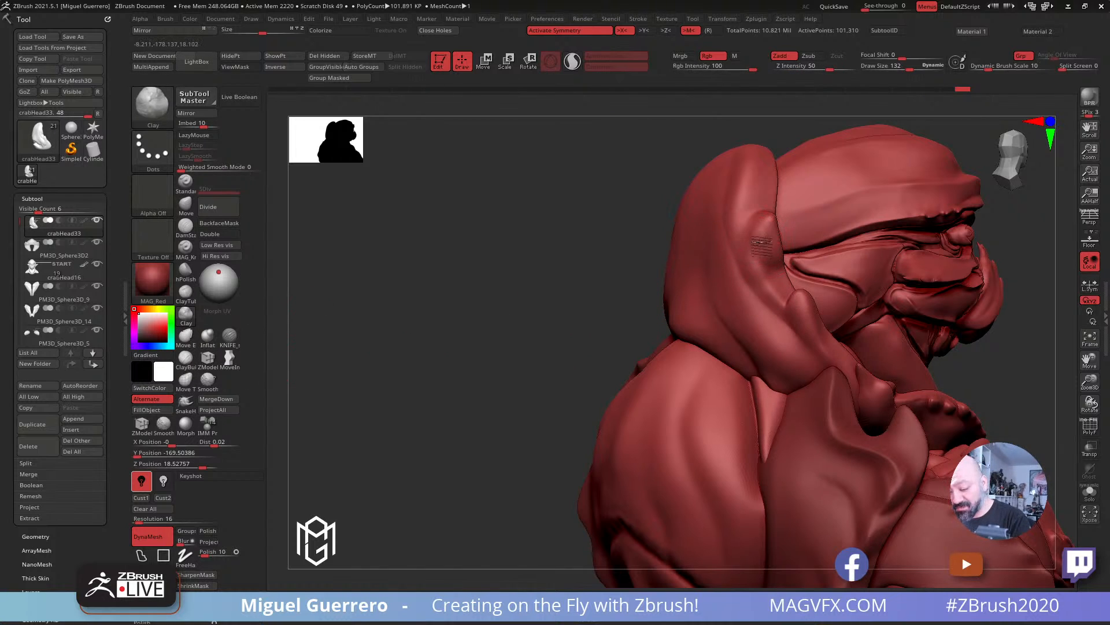
pyautogui.moveTo(764, 271)
pyautogui.keyDown('shift'); pyautogui.mouseDown()
pyautogui.moveTo(775, 292)
pyautogui.moveTo(767, 259)
pyautogui.moveTo(776, 290)
pyautogui.mouseUp(); pyautogui.keyUp('shift')
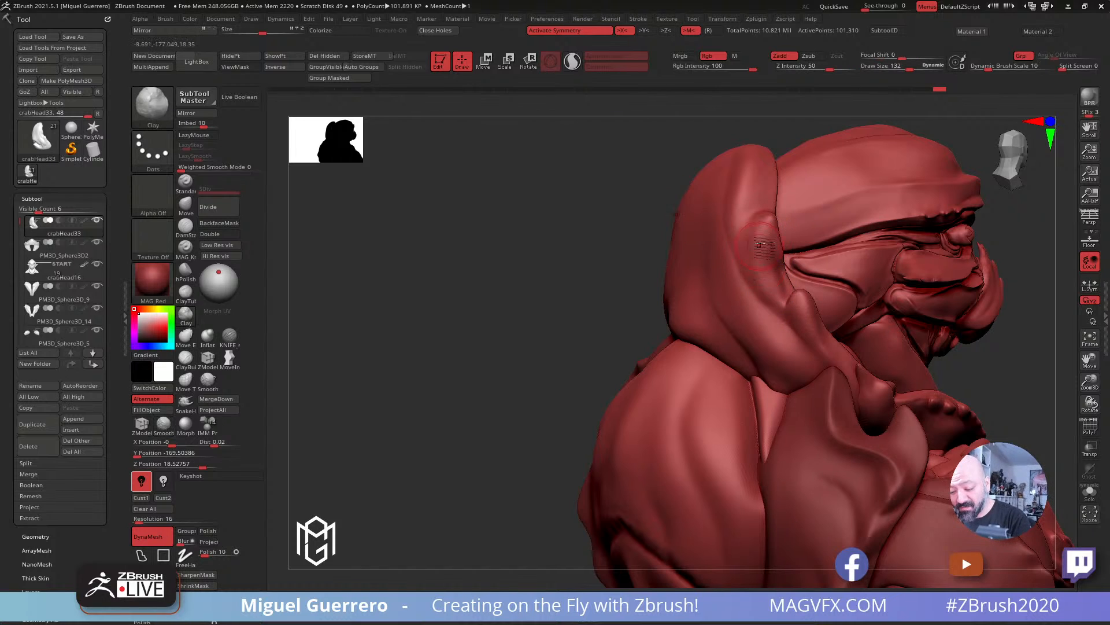
pyautogui.moveTo(757, 227); pyautogui.dragTo(781, 299)
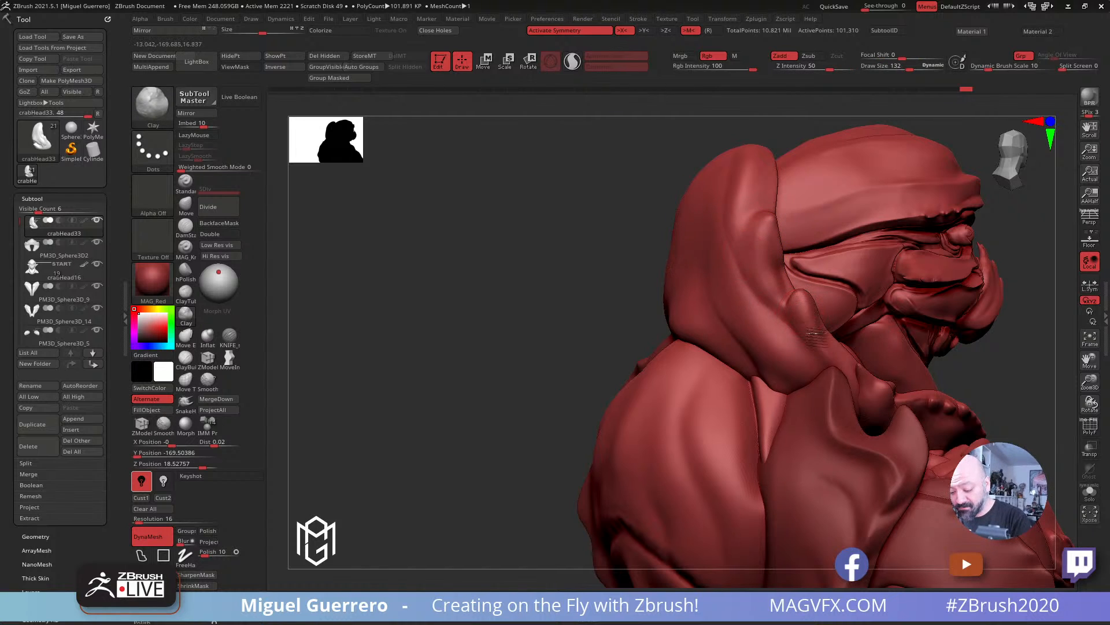
pyautogui.keyDown('shift'); pyautogui.moveTo(814, 334); pyautogui.dragTo(806, 314); pyautogui.keyUp('shift')
# Step: Carve a crease along the hood's lower back edge with DamStandard at Z Intensity 19 and draw size 140
pyautogui.moveTo(584, 261)
pyautogui.mouseDown()
pyautogui.moveTo(418, 247)
pyautogui.moveTo(522, 283)
pyautogui.moveTo(514, 261)
pyautogui.mouseUp()
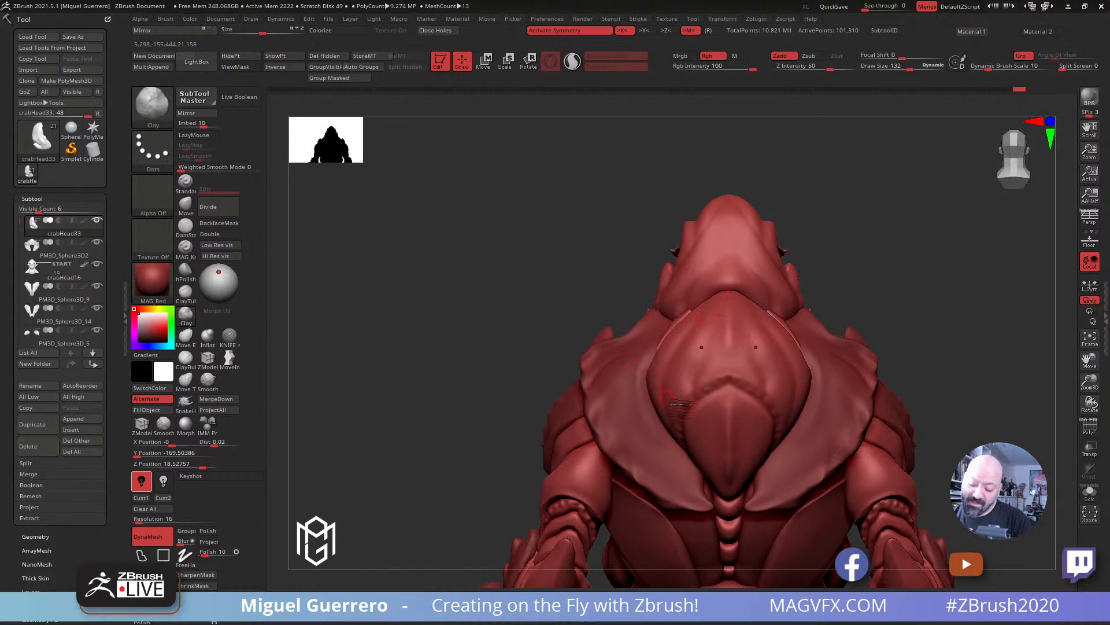
pyautogui.moveTo(443, 340); pyautogui.dragTo(443, 336)
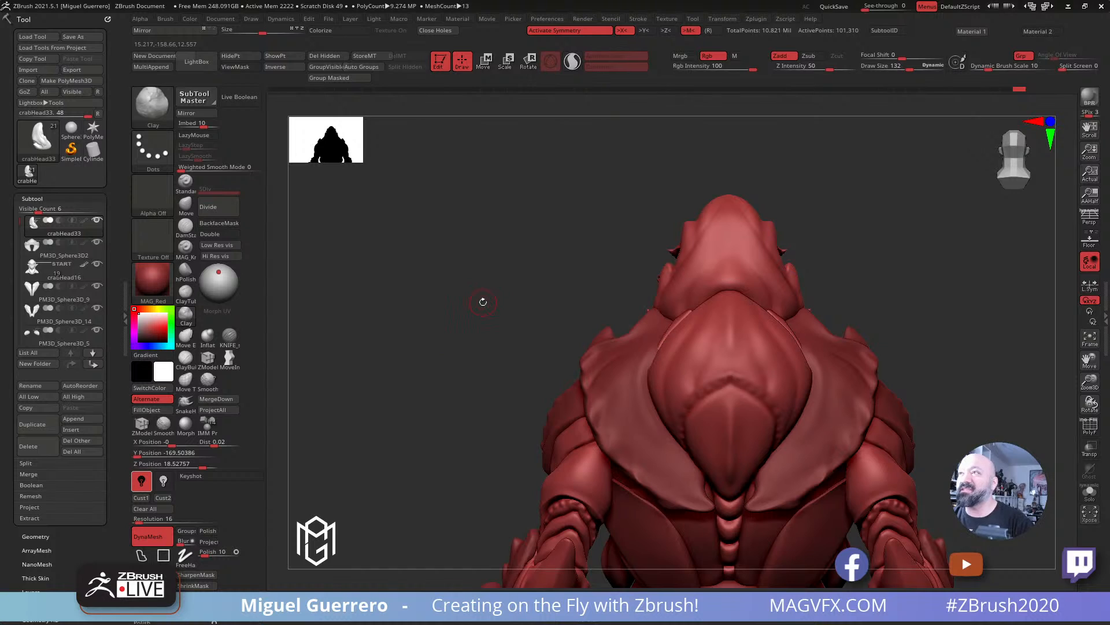
pyautogui.moveTo(483, 301)
pyautogui.mouseDown()
pyautogui.moveTo(451, 288)
pyautogui.moveTo(391, 334)
pyautogui.mouseUp()
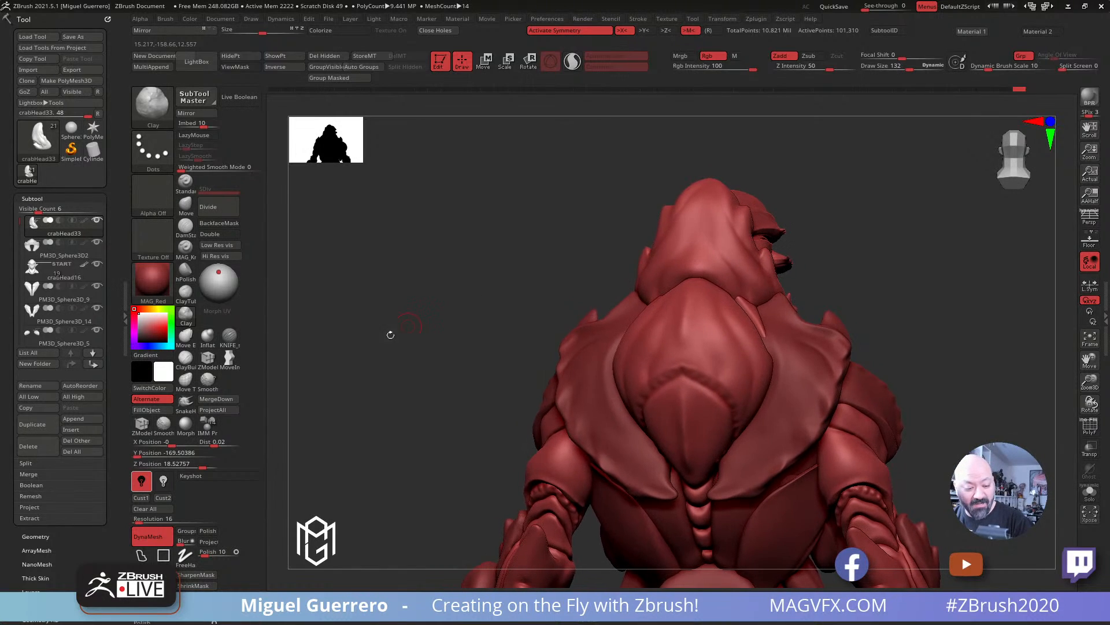
pyautogui.click(187, 227)
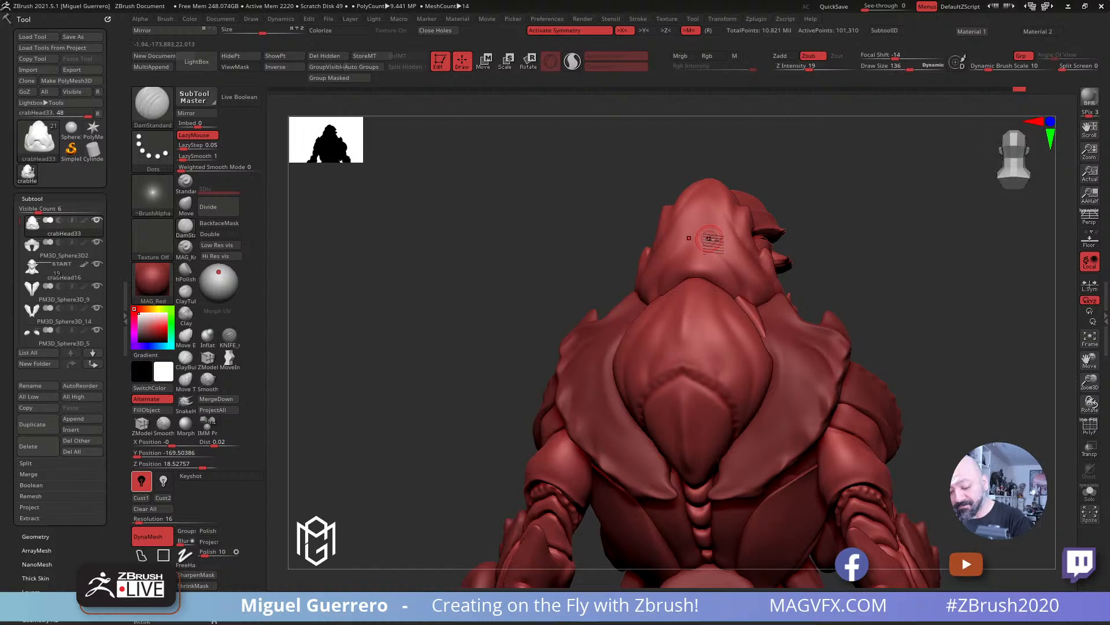
pyautogui.moveTo(551, 243); pyautogui.dragTo(547, 231)
pyautogui.keyDown('ctrl'); pyautogui.moveTo(548, 230); pyautogui.dragTo(552, 300, button='right'); pyautogui.keyUp('ctrl')
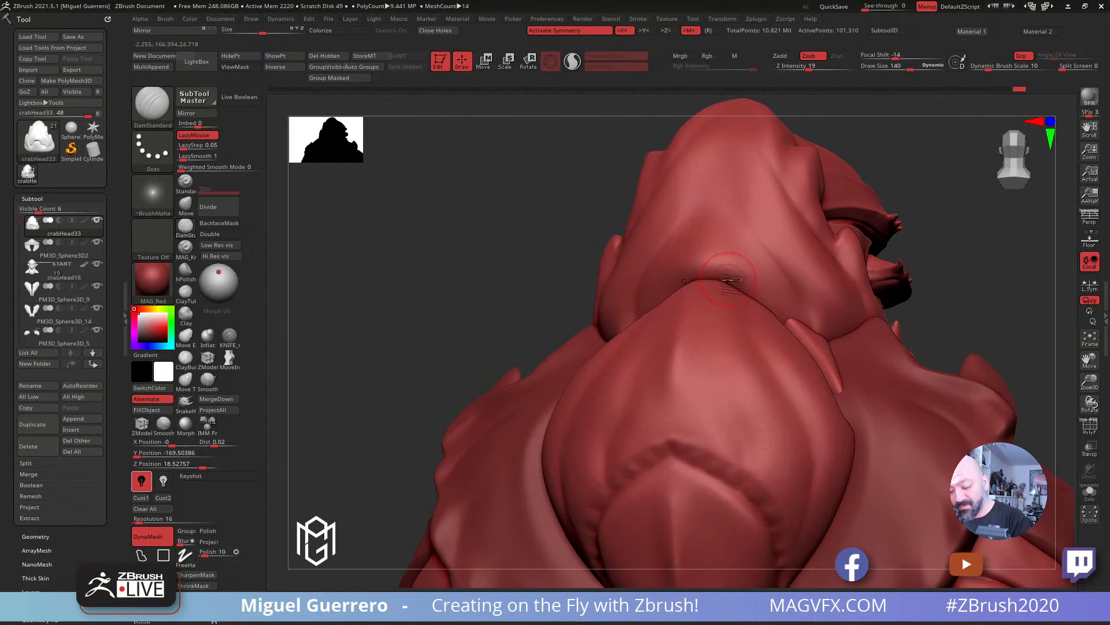
# Step: Inflate a row of small beads along the hood's lower back edge with the Inflat brush at Z Intensity 5, reducing draw size to 52
pyautogui.click(209, 337)
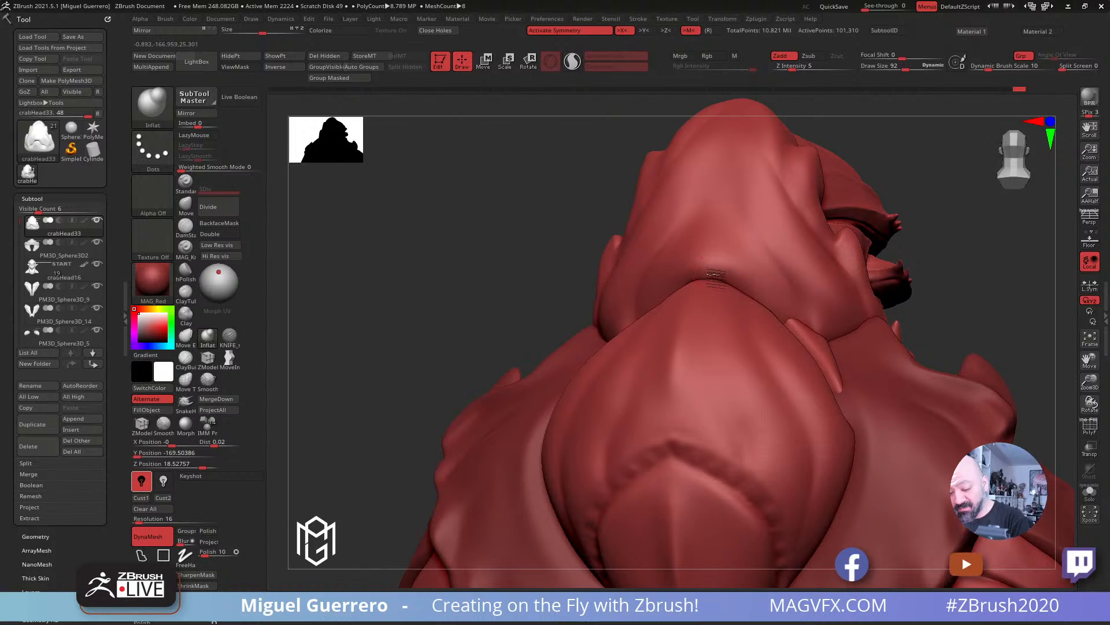
pyautogui.moveTo(716, 274); pyautogui.dragTo(726, 278)
pyautogui.moveTo(732, 280); pyautogui.dragTo(746, 289)
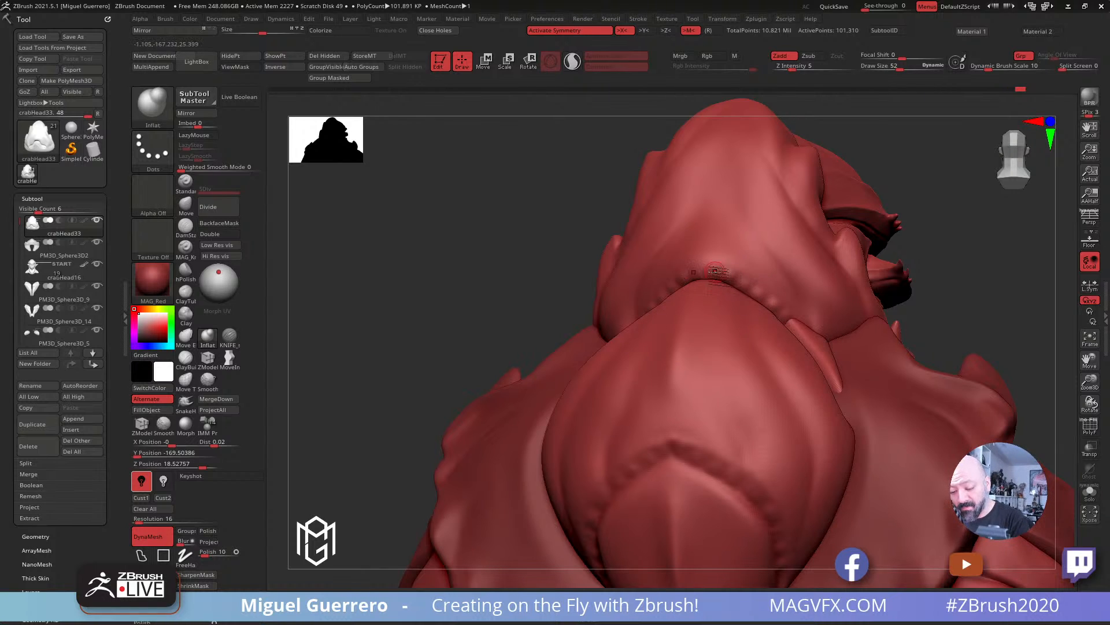
pyautogui.press('f')
pyautogui.moveTo(436, 292); pyautogui.dragTo(461, 329)
pyautogui.keyDown('ctrl'); pyautogui.moveTo(488, 339); pyautogui.dragTo(484, 354, button='right'); pyautogui.keyUp('ctrl')
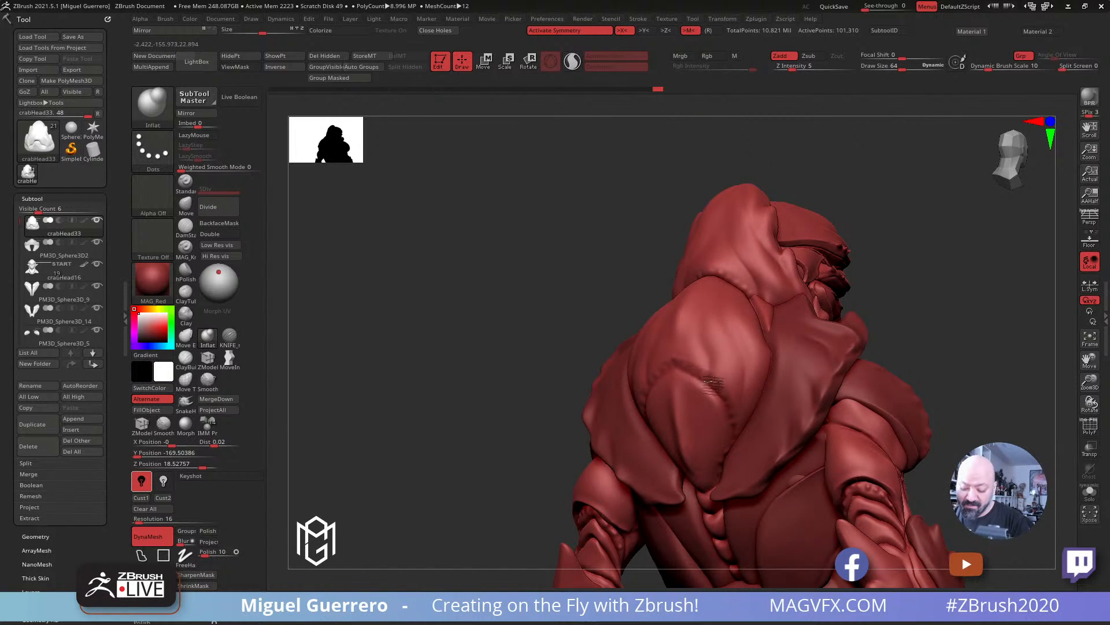
# Step: Select the PM3D_Sphere3D2 back shell and swell its lower flaps with the Inflat brush at Z Intensity 5 and draw size 236
pyautogui.keyDown('alt'); pyautogui.click(712, 384); pyautogui.keyUp('alt')
pyautogui.moveTo(483, 365); pyautogui.dragTo(443, 285)
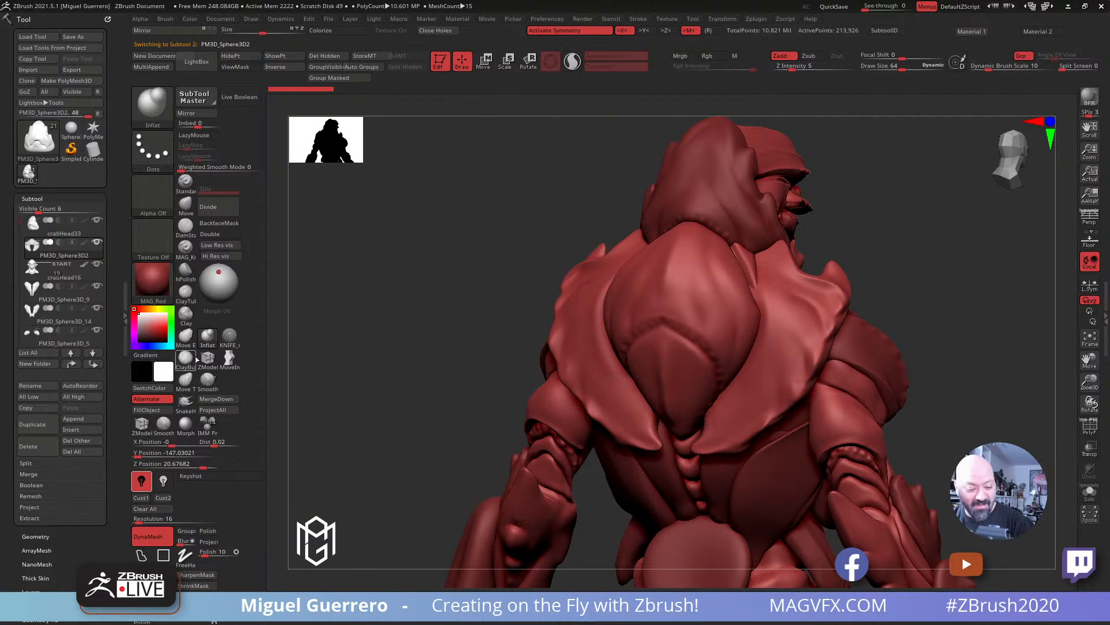
pyautogui.click(208, 338)
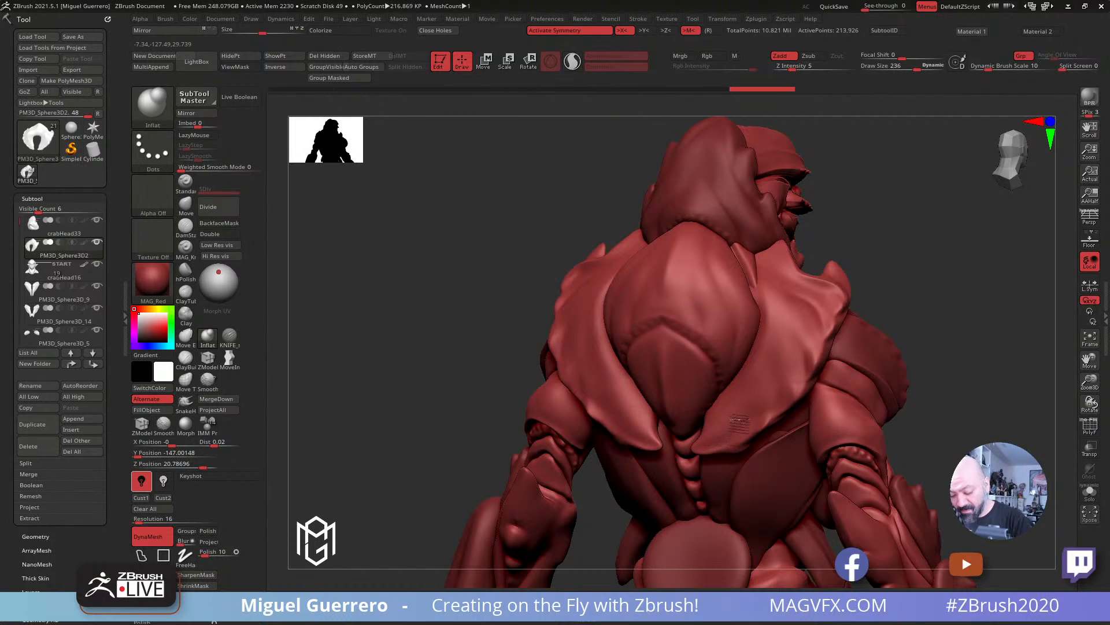
pyautogui.moveTo(477, 291)
pyautogui.mouseDown()
pyautogui.moveTo(424, 283)
pyautogui.moveTo(475, 304)
pyautogui.mouseUp()
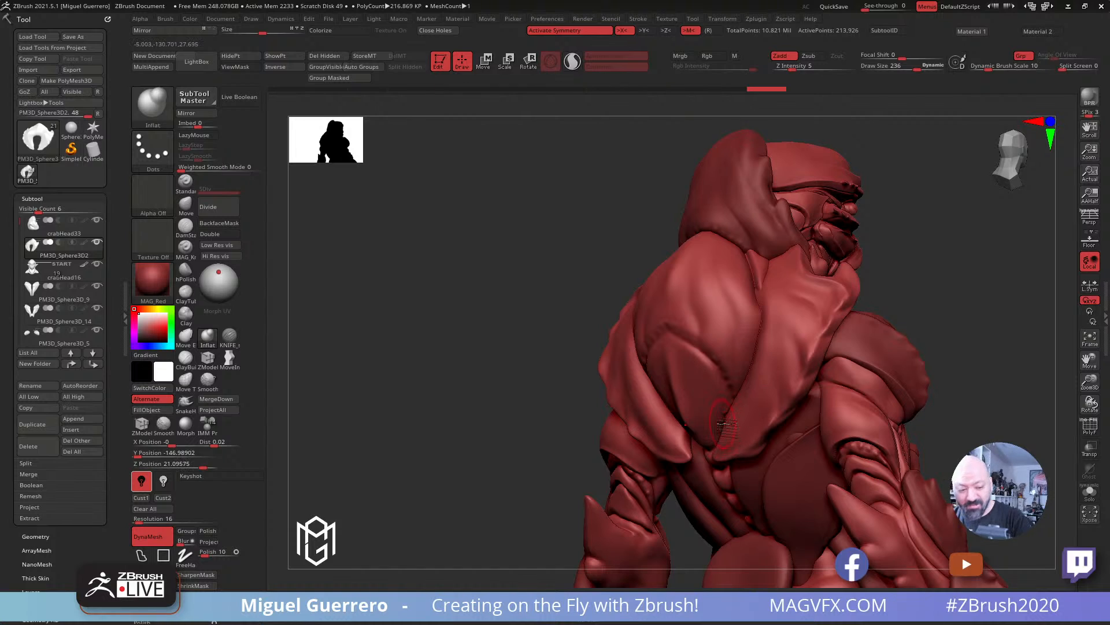
# Step: Set the Inflat brush to Z Intensity 21 and swell the back shell's inner flap edge at draw size 236, undoing the last stroke
pyautogui.click(794, 67)
pyautogui.moveTo(762, 370); pyautogui.dragTo(718, 440)
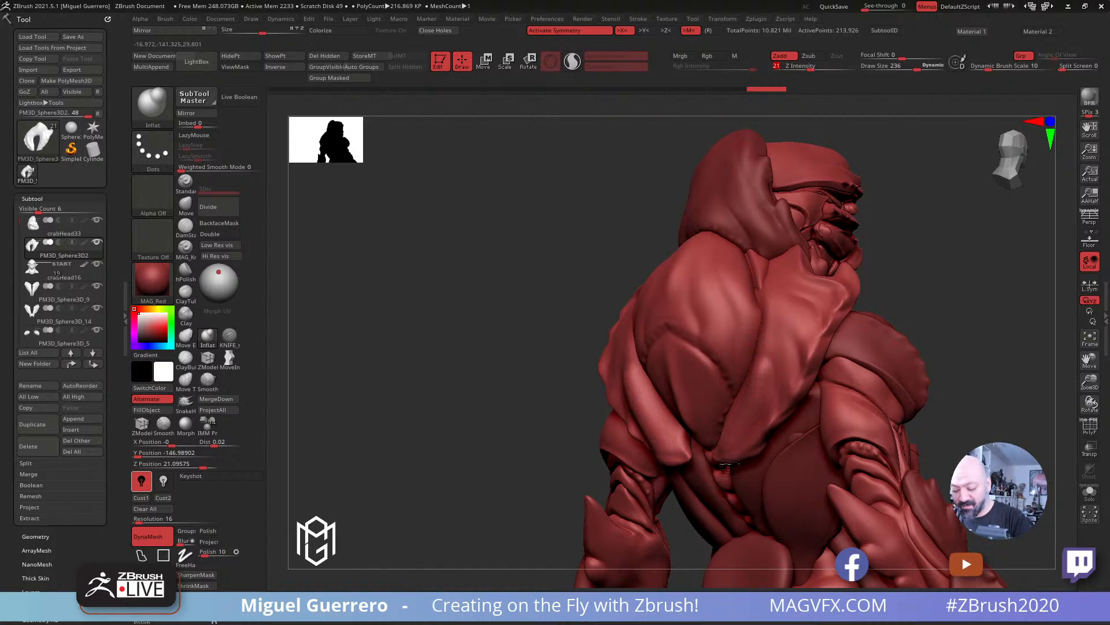
pyautogui.hotkey('ctrl', 'z')
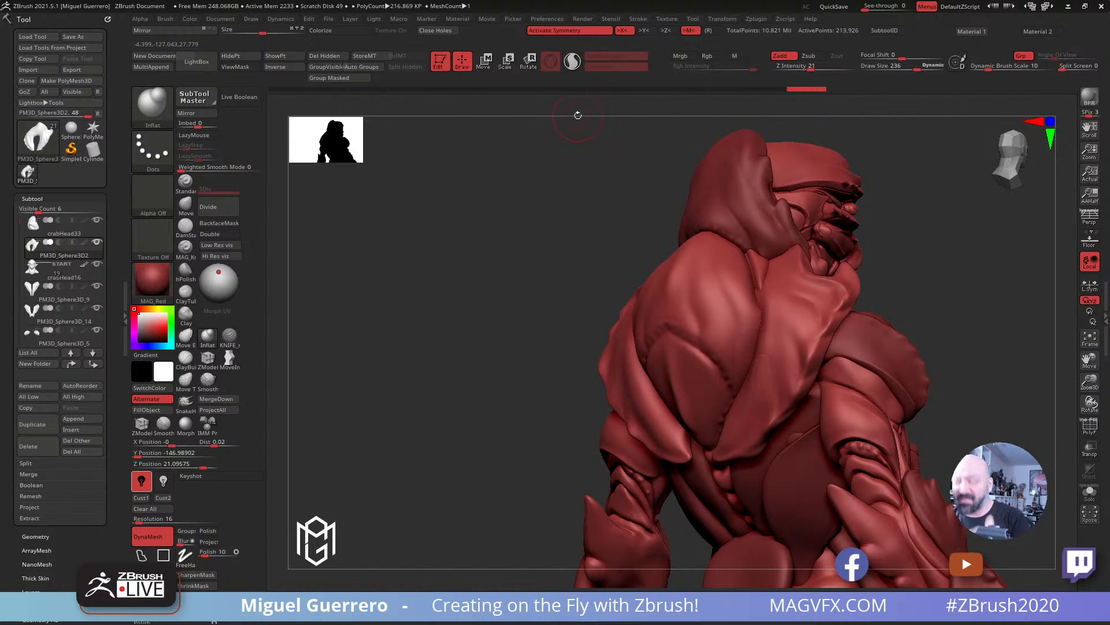
# Step: Lower the Inflat brush to Z Intensity 12 and swell the back shell's inner flap edge at draw size 236
pyautogui.moveTo(810, 68); pyautogui.dragTo(802, 68)
pyautogui.moveTo(757, 380); pyautogui.dragTo(719, 442)
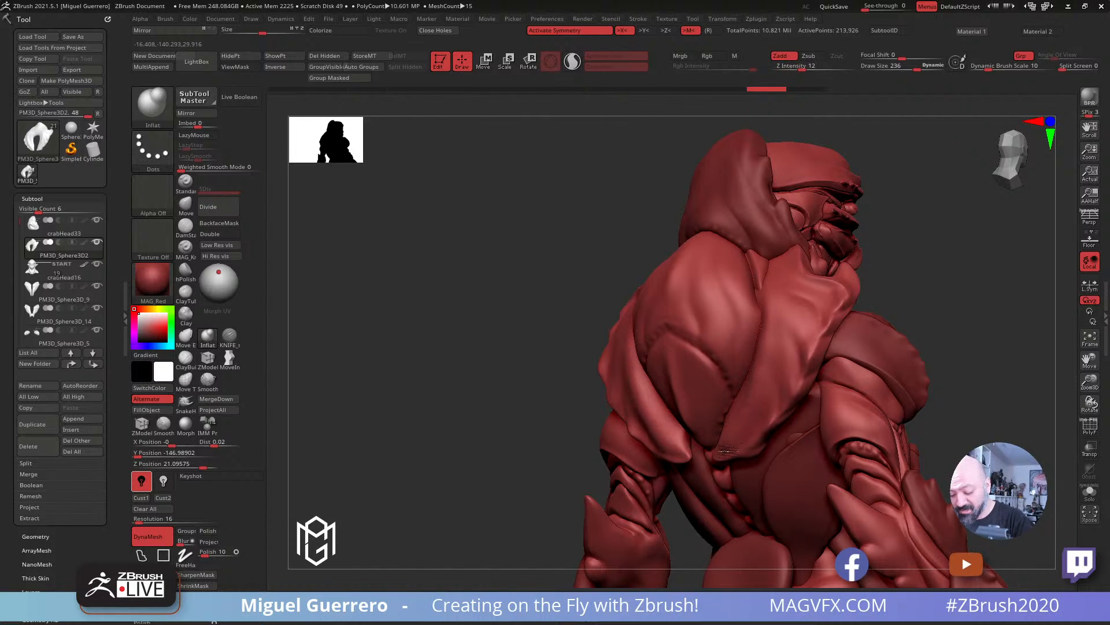
pyautogui.moveTo(751, 383); pyautogui.dragTo(721, 437)
pyautogui.moveTo(757, 366); pyautogui.dragTo(730, 445)
# Step: Soften the back shell's flaps and upper folds on both sides with the Smooth brush at draw size 252
pyautogui.press('shift')
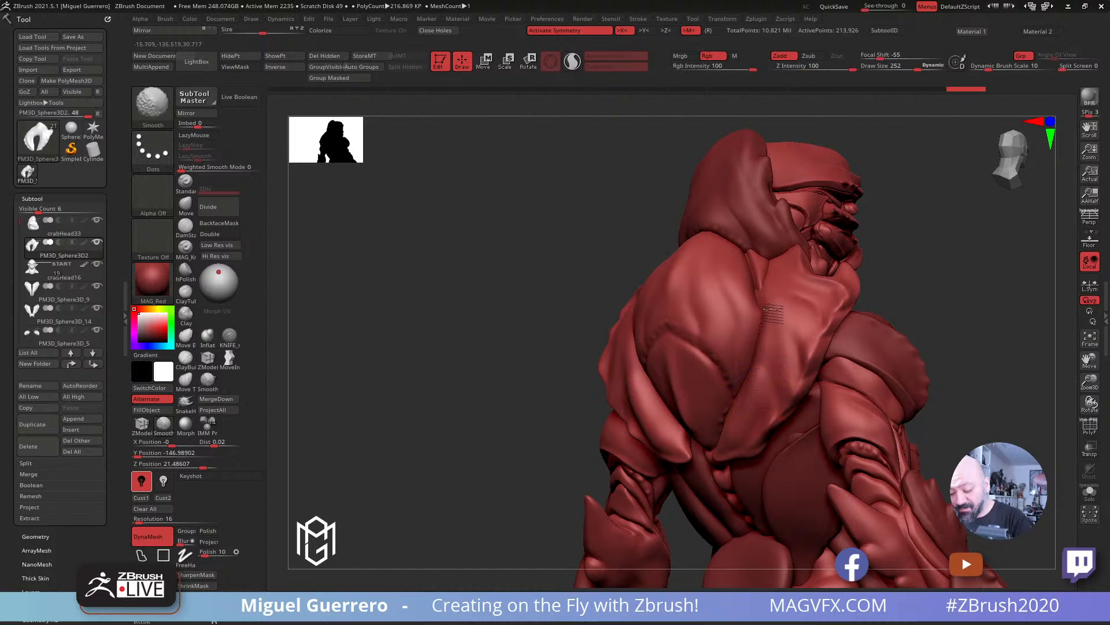
pyautogui.moveTo(734, 426)
pyautogui.keyDown('shift'); pyautogui.mouseDown()
pyautogui.moveTo(781, 313)
pyautogui.moveTo(804, 322)
pyautogui.moveTo(811, 347)
pyautogui.mouseUp(); pyautogui.keyUp('shift')
pyautogui.moveTo(778, 281)
pyautogui.mouseDown()
pyautogui.moveTo(836, 309)
pyautogui.moveTo(824, 292)
pyautogui.mouseUp()
pyautogui.moveTo(488, 250)
pyautogui.mouseDown()
pyautogui.moveTo(550, 247)
pyautogui.moveTo(478, 253)
pyautogui.mouseUp()
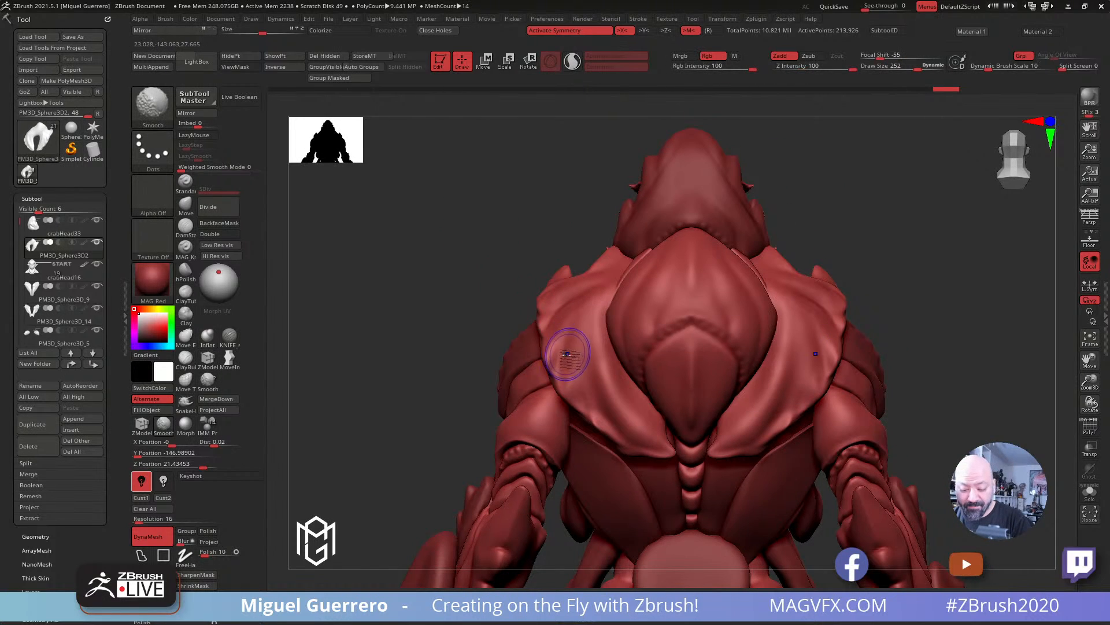
pyautogui.keyDown('shift'); pyautogui.moveTo(566, 309); pyautogui.dragTo(569, 311); pyautogui.keyUp('shift')
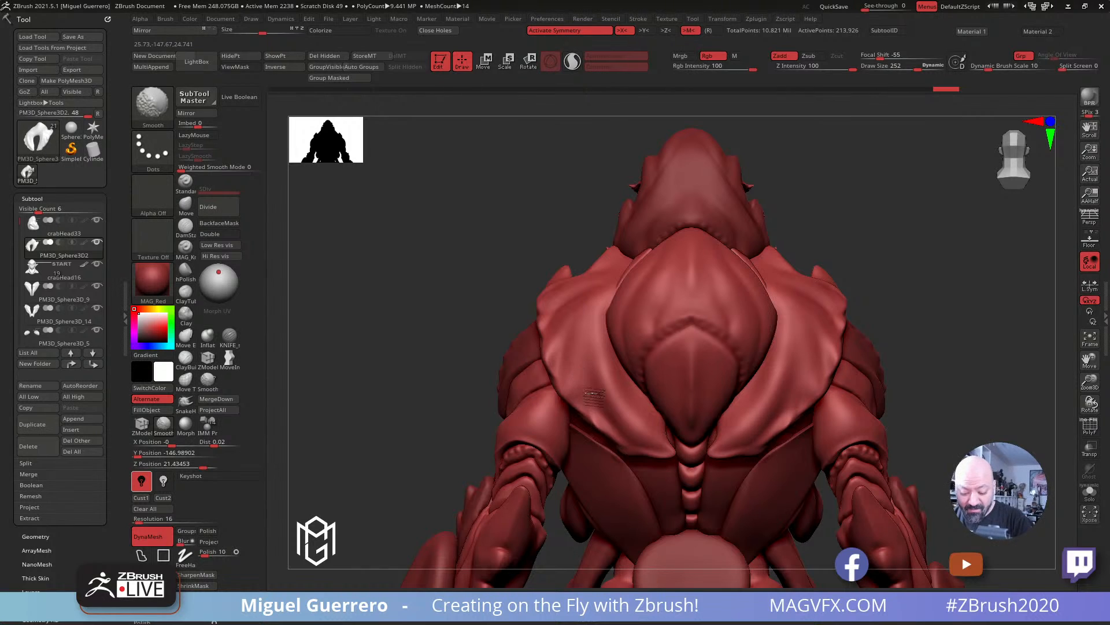
pyautogui.moveTo(438, 316); pyautogui.dragTo(385, 343)
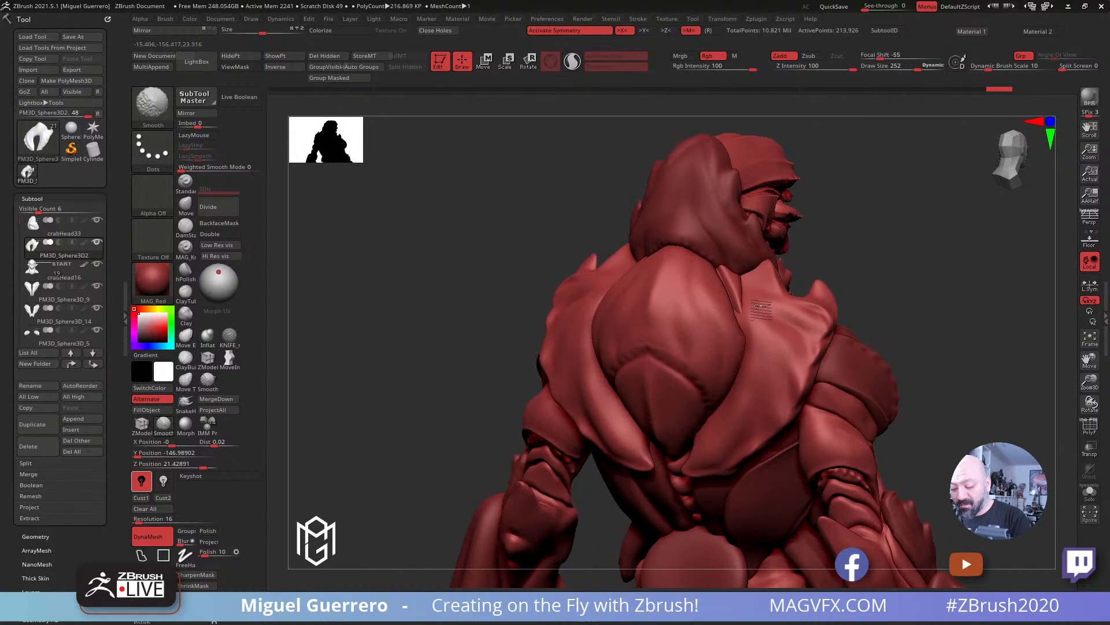
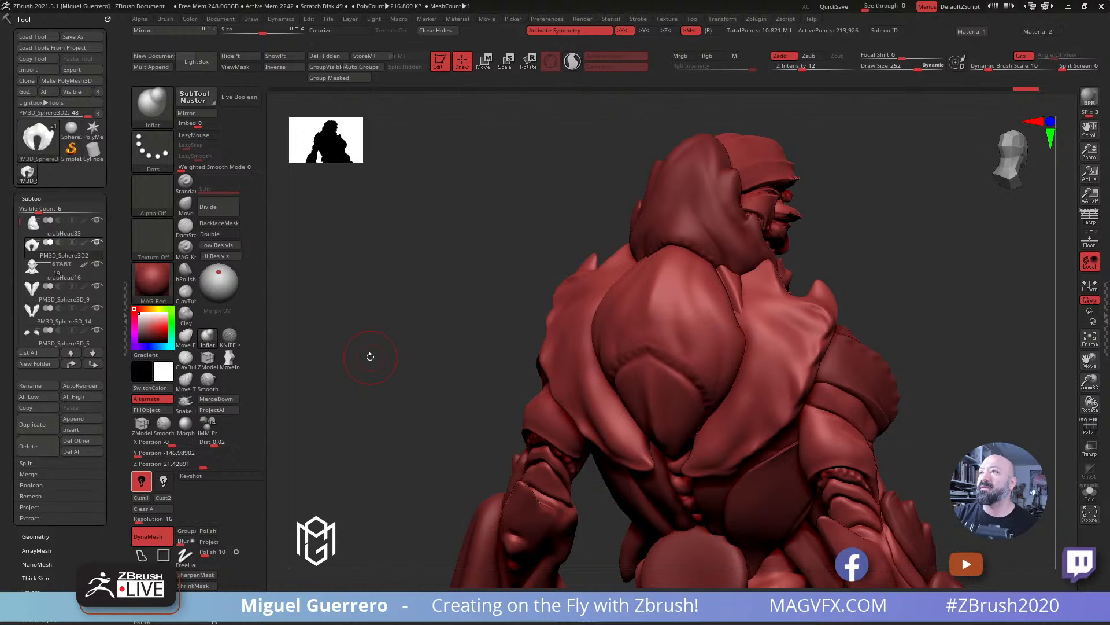
# Step: Select the crabHead33 hood, inspect it in isolation and turn on BackfaceMask for the Move brush at draw size 336
pyautogui.moveTo(370, 356)
pyautogui.mouseDown()
pyautogui.moveTo(433, 257)
pyautogui.moveTo(464, 300)
pyautogui.mouseUp()
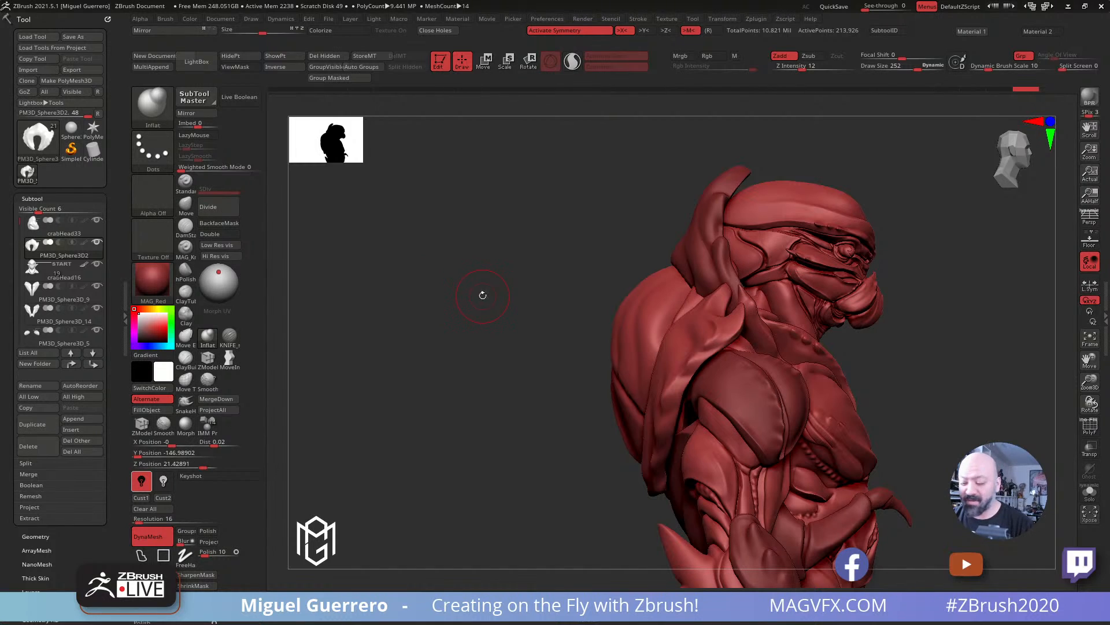
pyautogui.keyDown('alt'); pyautogui.click(712, 214); pyautogui.keyUp('alt')
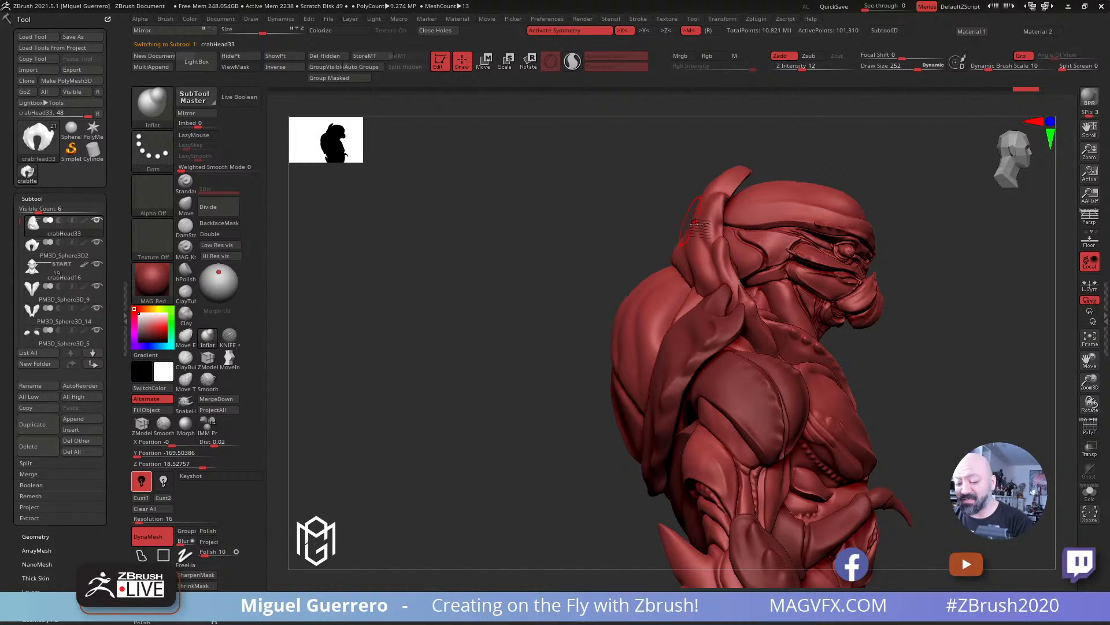
pyautogui.click(1090, 492)
pyautogui.moveTo(788, 263)
pyautogui.mouseDown()
pyautogui.moveTo(620, 230)
pyautogui.moveTo(645, 231)
pyautogui.moveTo(453, 240)
pyautogui.moveTo(494, 246)
pyautogui.moveTo(463, 237)
pyautogui.mouseUp()
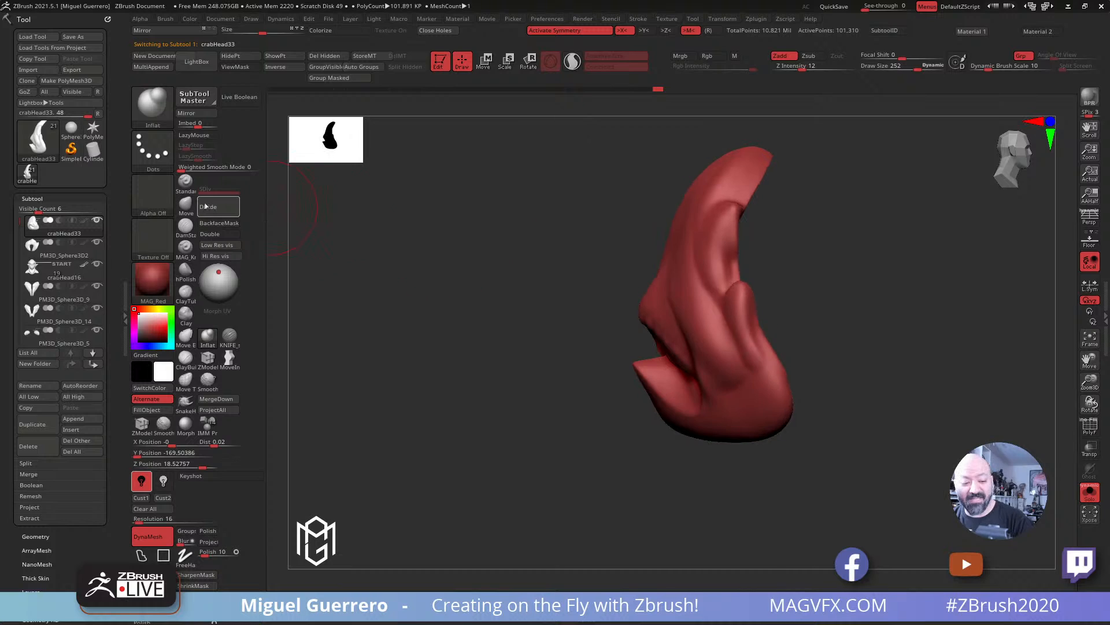
pyautogui.click(185, 203)
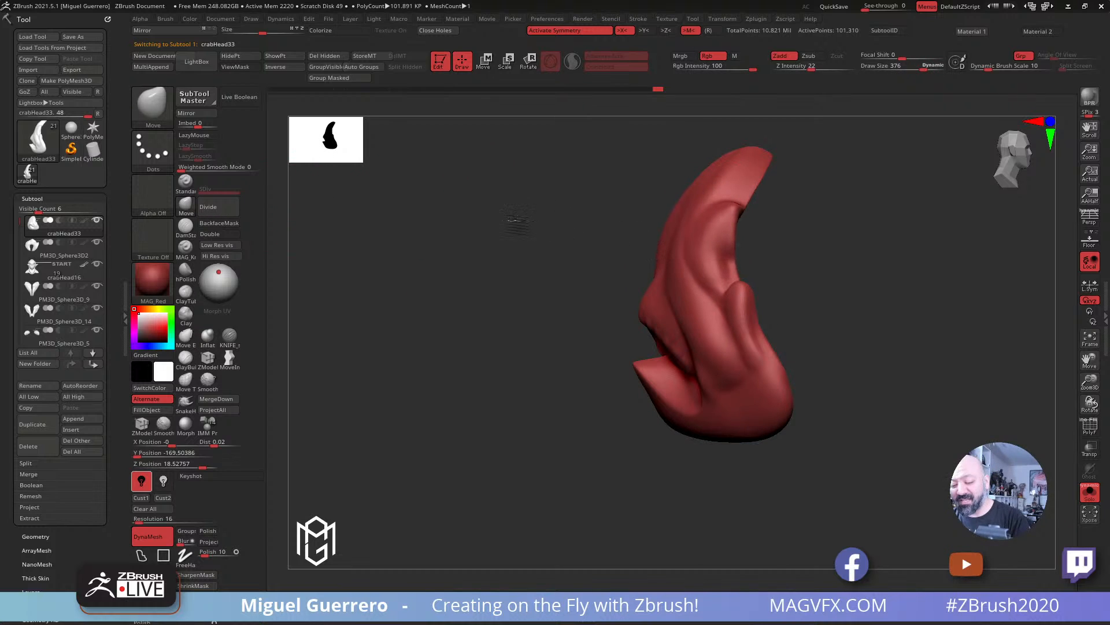
pyautogui.moveTo(518, 230)
pyautogui.mouseDown()
pyautogui.moveTo(445, 236)
pyautogui.moveTo(493, 218)
pyautogui.moveTo(555, 268)
pyautogui.moveTo(493, 260)
pyautogui.moveTo(409, 322)
pyautogui.mouseUp()
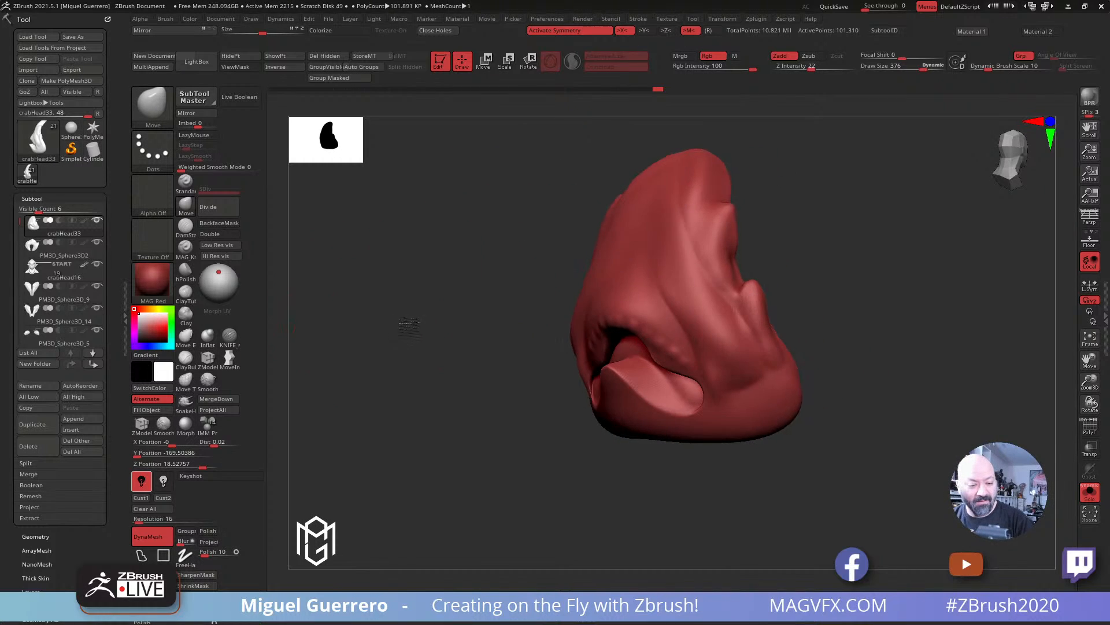
pyautogui.click(208, 225)
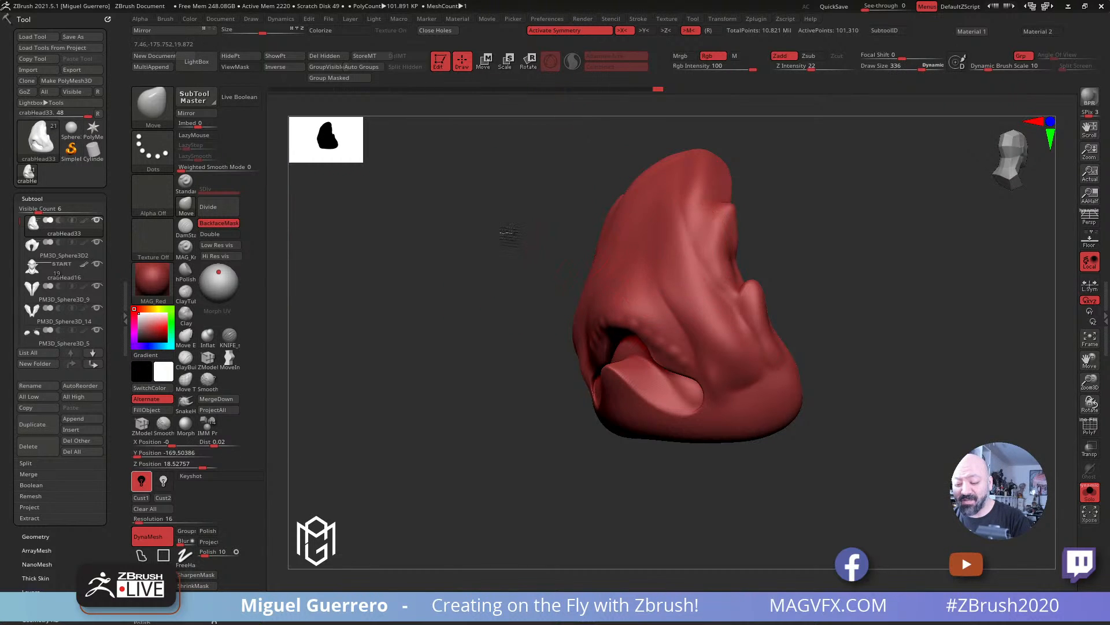
pyautogui.moveTo(513, 238); pyautogui.dragTo(536, 238)
pyautogui.moveTo(670, 263)
pyautogui.mouseDown()
pyautogui.moveTo(638, 253)
pyautogui.moveTo(648, 255)
pyautogui.mouseUp()
pyautogui.moveTo(477, 248); pyautogui.dragTo(491, 225)
pyautogui.moveTo(525, 270)
pyautogui.mouseDown()
pyautogui.moveTo(526, 255)
pyautogui.moveTo(587, 267)
pyautogui.mouseUp()
pyautogui.click(1090, 494)
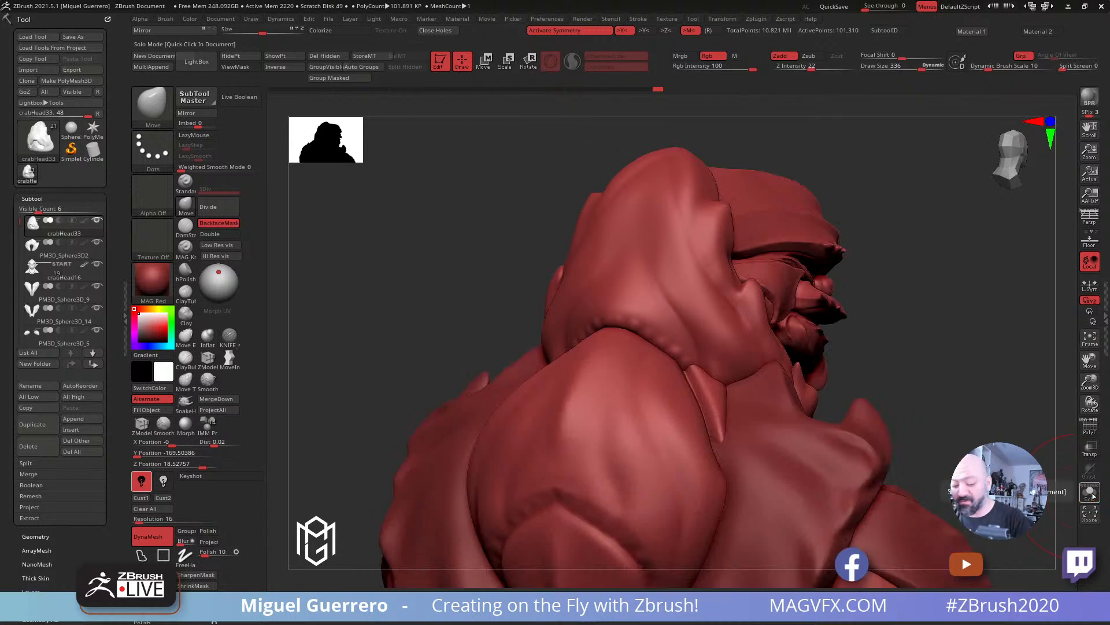
# Step: Build up the hood's front side edge next to the head with the Clay brush at Z Intensity 50, reducing the draw size to 212
pyautogui.moveTo(427, 281); pyautogui.dragTo(508, 273)
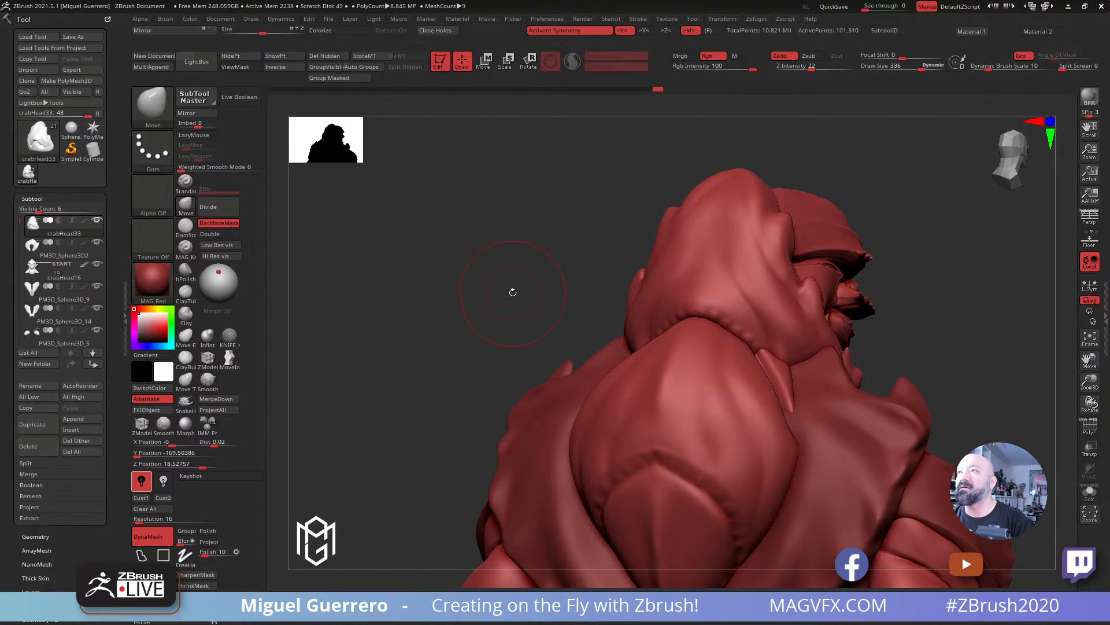
pyautogui.moveTo(511, 289)
pyautogui.mouseDown()
pyautogui.moveTo(439, 277)
pyautogui.moveTo(501, 275)
pyautogui.moveTo(470, 273)
pyautogui.mouseUp()
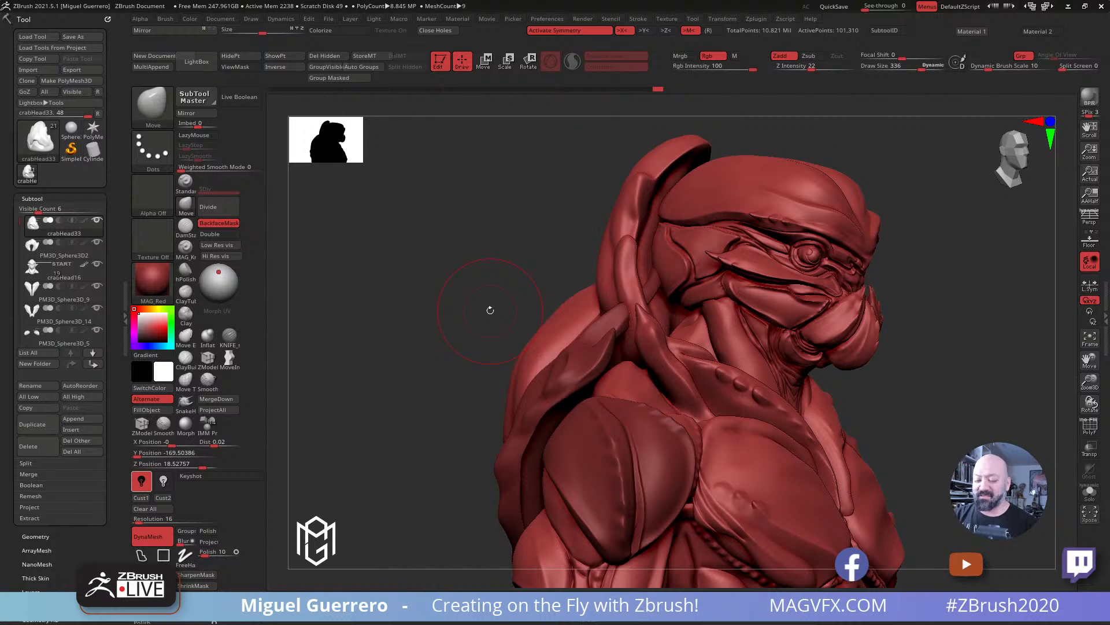
pyautogui.moveTo(428, 256); pyautogui.dragTo(460, 270)
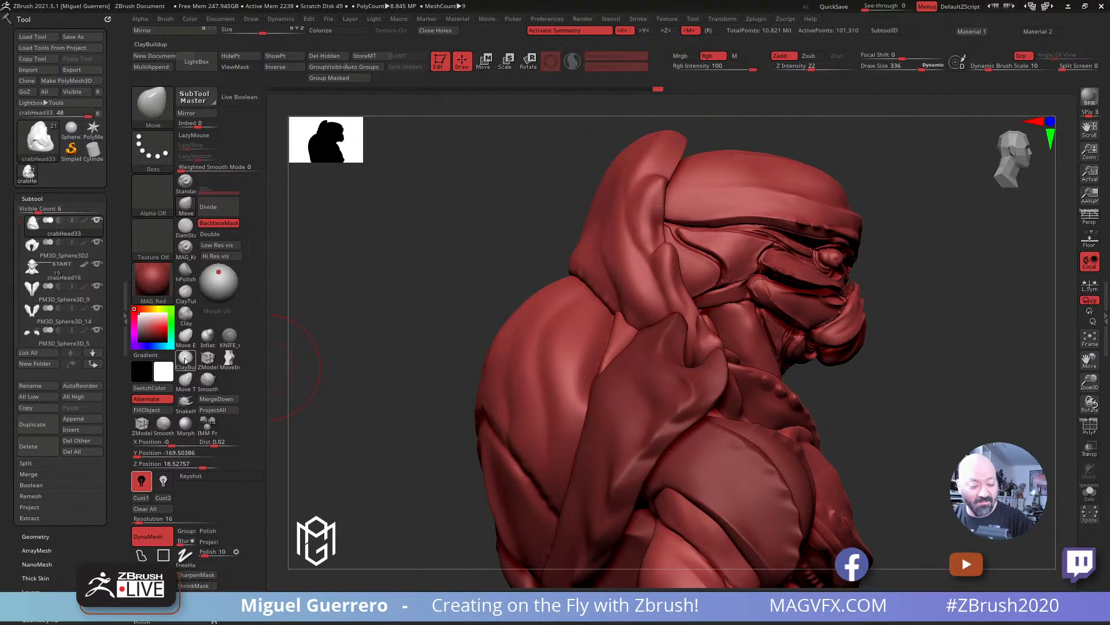
pyautogui.click(186, 314)
pyautogui.press('[')
pyautogui.press('[')
pyautogui.press('[')
pyautogui.press('[')
pyautogui.press('[')
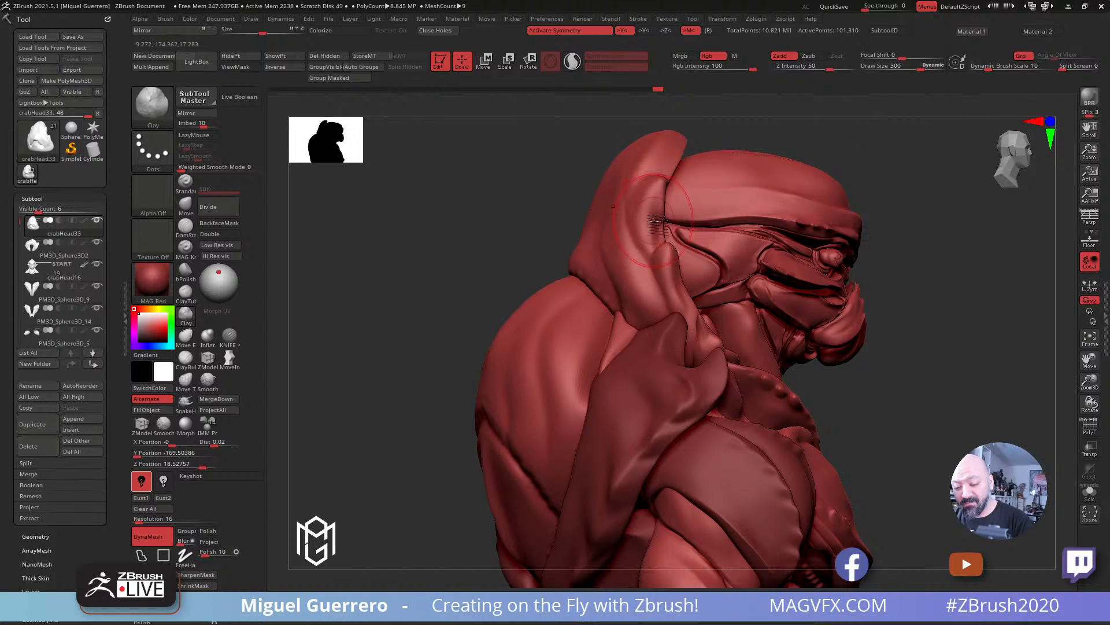
pyautogui.moveTo(659, 222); pyautogui.dragTo(653, 213)
pyautogui.moveTo(510, 181); pyautogui.dragTo(653, 227)
# Step: Smooth the built-up hood edge and add more Clay along its side fold at draw size 212
pyautogui.press('shift')
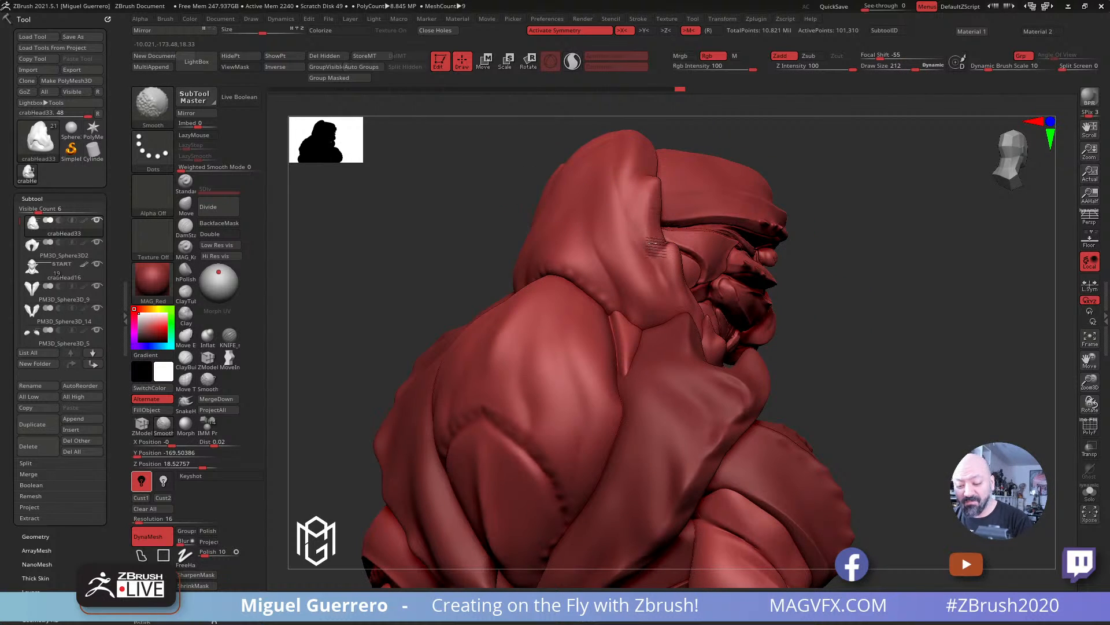
pyautogui.moveTo(474, 175); pyautogui.dragTo(370, 176)
pyautogui.keyDown('shift'); pyautogui.moveTo(651, 197); pyautogui.dragTo(659, 217); pyautogui.keyUp('shift')
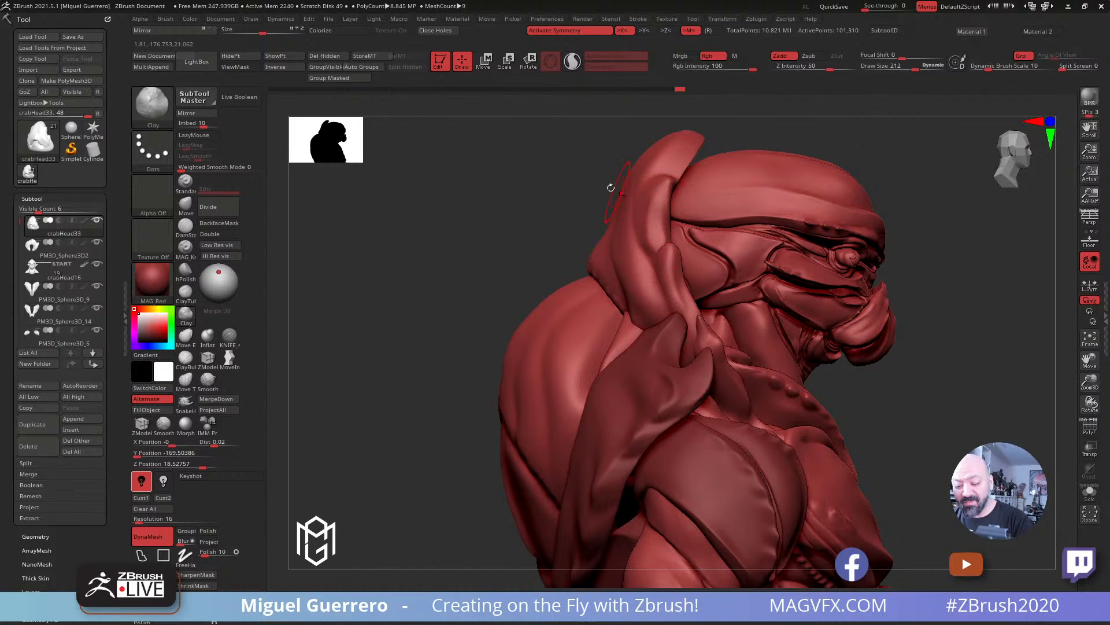
pyautogui.moveTo(509, 182)
pyautogui.mouseDown()
pyautogui.moveTo(591, 185)
pyautogui.moveTo(649, 211)
pyautogui.moveTo(394, 190)
pyautogui.mouseUp()
pyautogui.moveTo(672, 260)
pyautogui.mouseDown()
pyautogui.moveTo(697, 309)
pyautogui.moveTo(651, 275)
pyautogui.moveTo(648, 184)
pyautogui.mouseUp()
# Step: Swell the hood's side fold with the Inflat brush at Z Intensity 12 and draw size 212
pyautogui.click(208, 336)
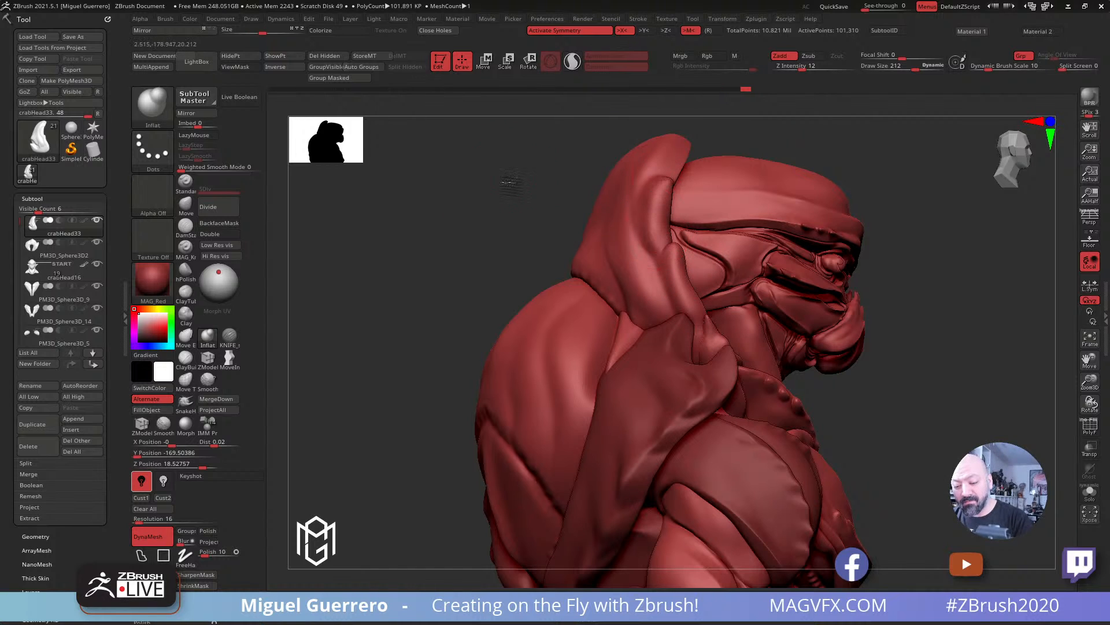
pyautogui.moveTo(509, 179); pyautogui.dragTo(535, 181)
pyautogui.moveTo(512, 136)
pyautogui.keyDown('alt'); pyautogui.mouseDown()
pyautogui.moveTo(509, 206)
pyautogui.moveTo(523, 188)
pyautogui.moveTo(408, 198)
pyautogui.mouseUp(); pyautogui.keyUp('alt')
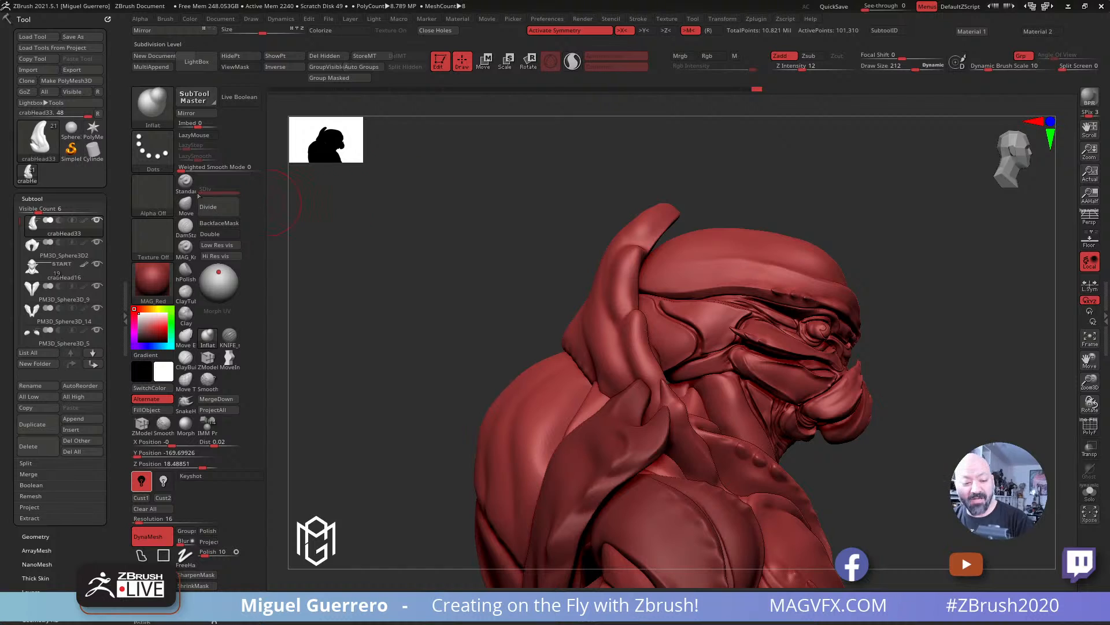
# Step: Pull the hood's tip forward over the head with the Move brush at draw size 268, turning off BackfaceMask
pyautogui.press('b')
pyautogui.press('m')
pyautogui.press('v')
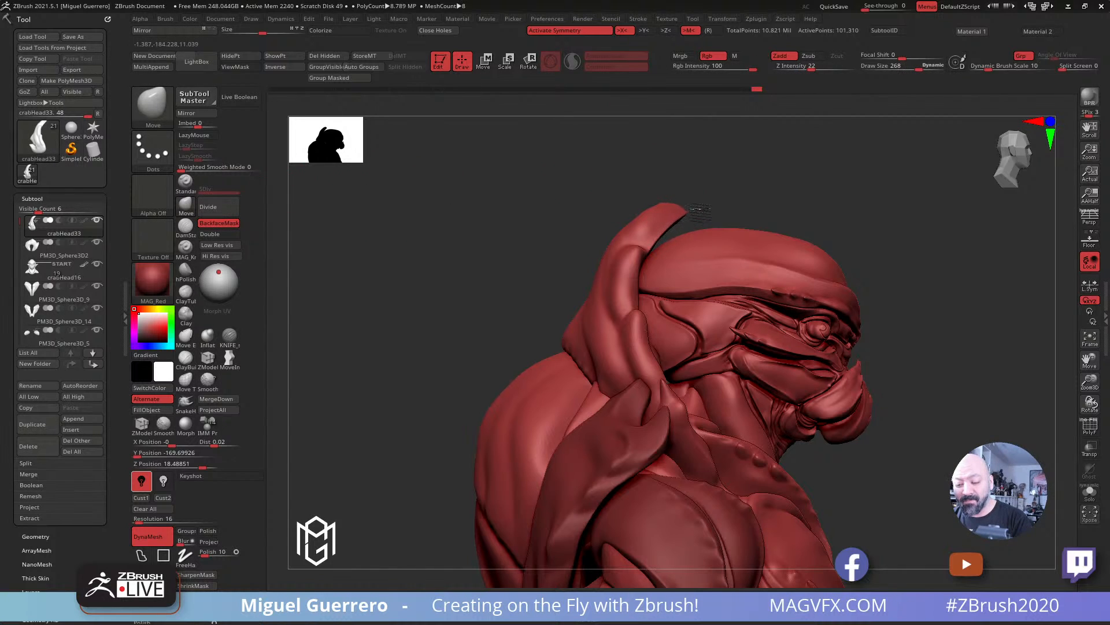
pyautogui.moveTo(700, 213)
pyautogui.mouseDown()
pyautogui.moveTo(665, 226)
pyautogui.moveTo(680, 230)
pyautogui.moveTo(671, 216)
pyautogui.mouseUp()
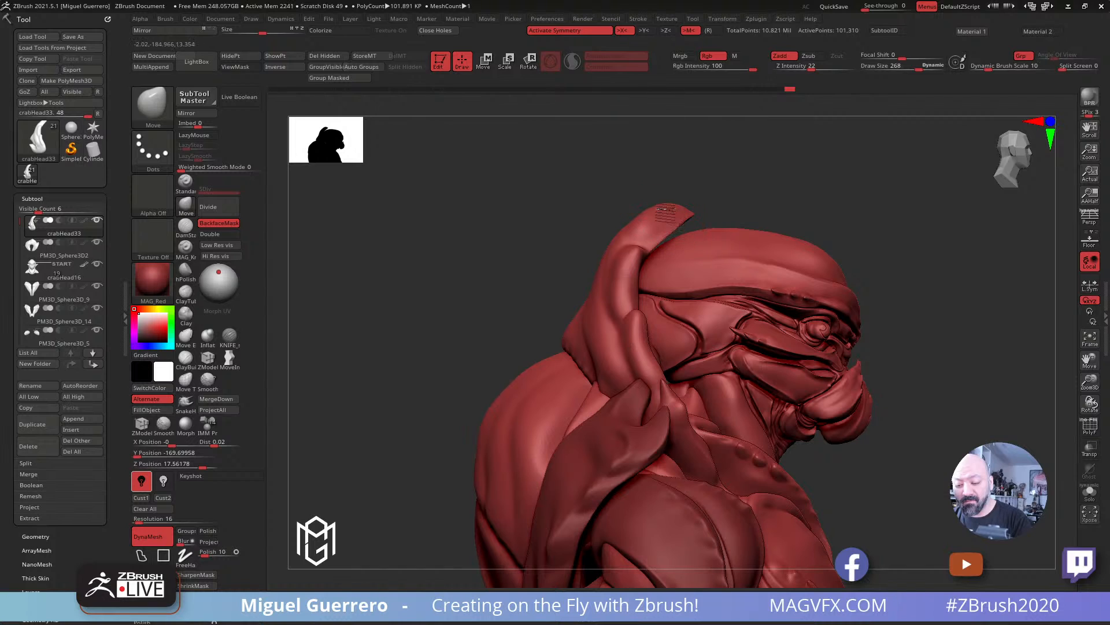
pyautogui.click(215, 224)
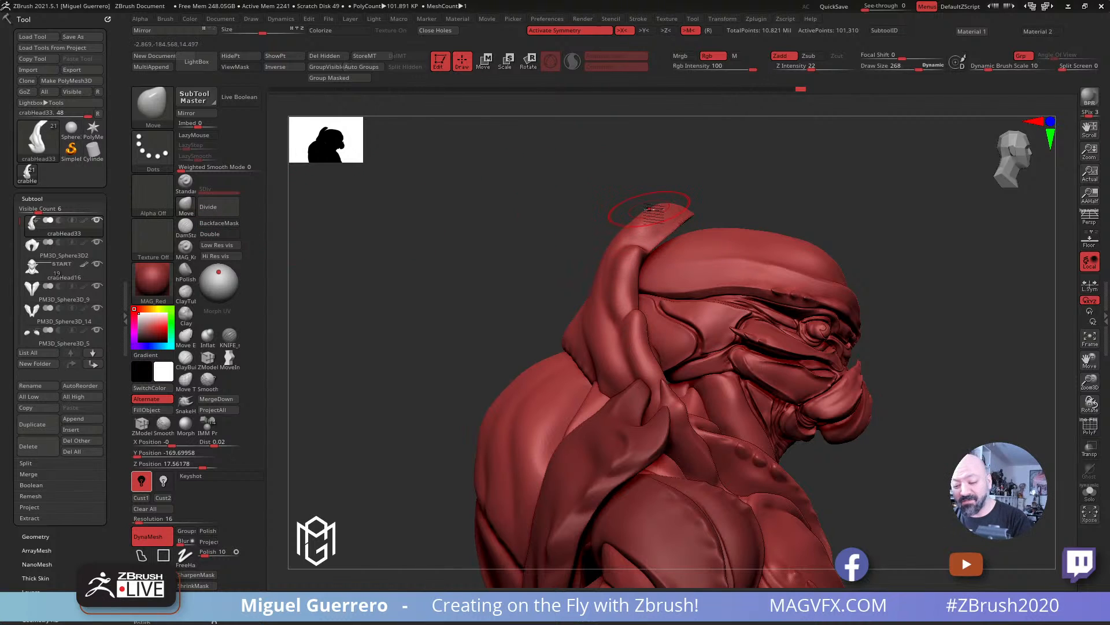
pyautogui.moveTo(650, 216)
pyautogui.mouseDown()
pyautogui.moveTo(664, 229)
pyautogui.moveTo(683, 224)
pyautogui.mouseUp()
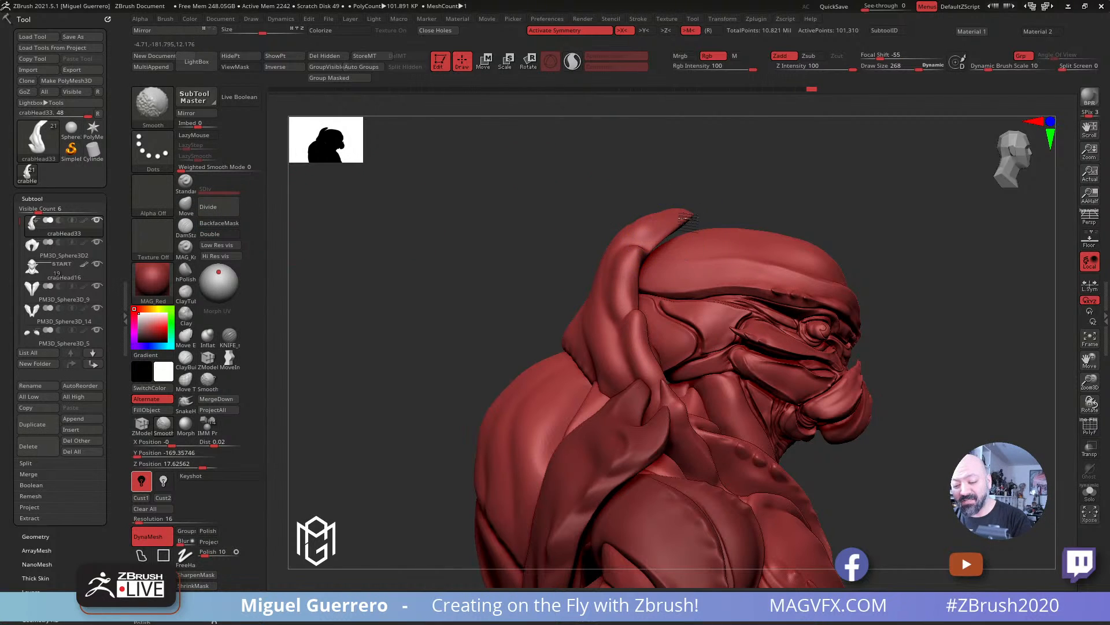
# Step: Smooth the hood's lower side and adjust its side folds beside the head with the Move brush at draw size 268
pyautogui.moveTo(518, 215)
pyautogui.mouseDown()
pyautogui.moveTo(529, 215)
pyautogui.moveTo(459, 237)
pyautogui.mouseUp()
pyautogui.moveTo(607, 318)
pyautogui.keyDown('shift'); pyautogui.mouseDown()
pyautogui.moveTo(617, 283)
pyautogui.moveTo(609, 309)
pyautogui.mouseUp(); pyautogui.keyUp('shift')
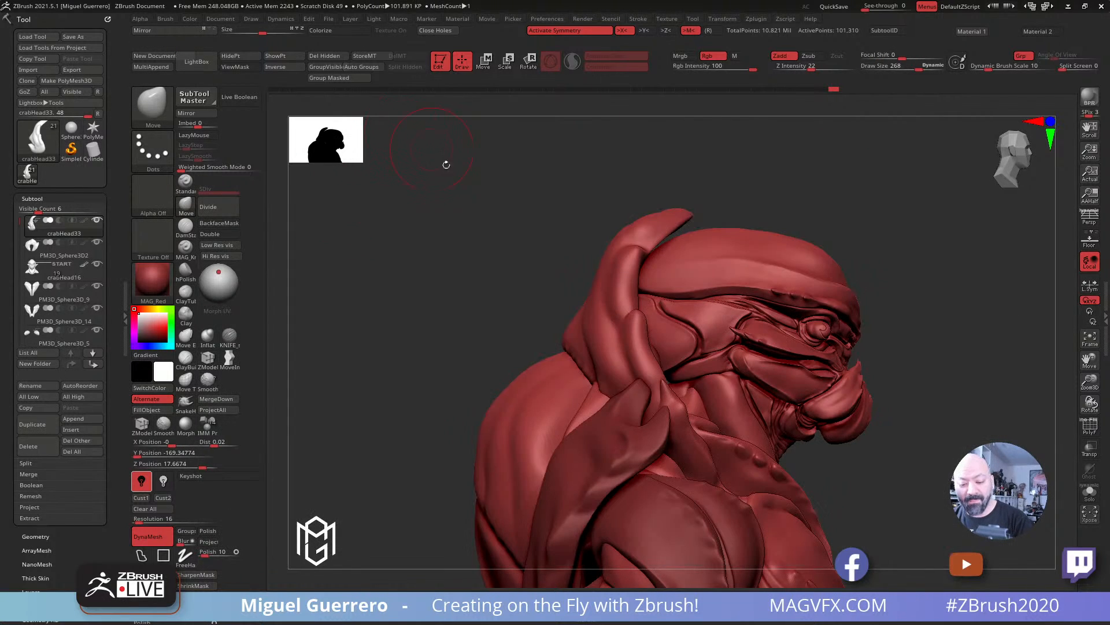
pyautogui.moveTo(495, 263); pyautogui.dragTo(484, 263)
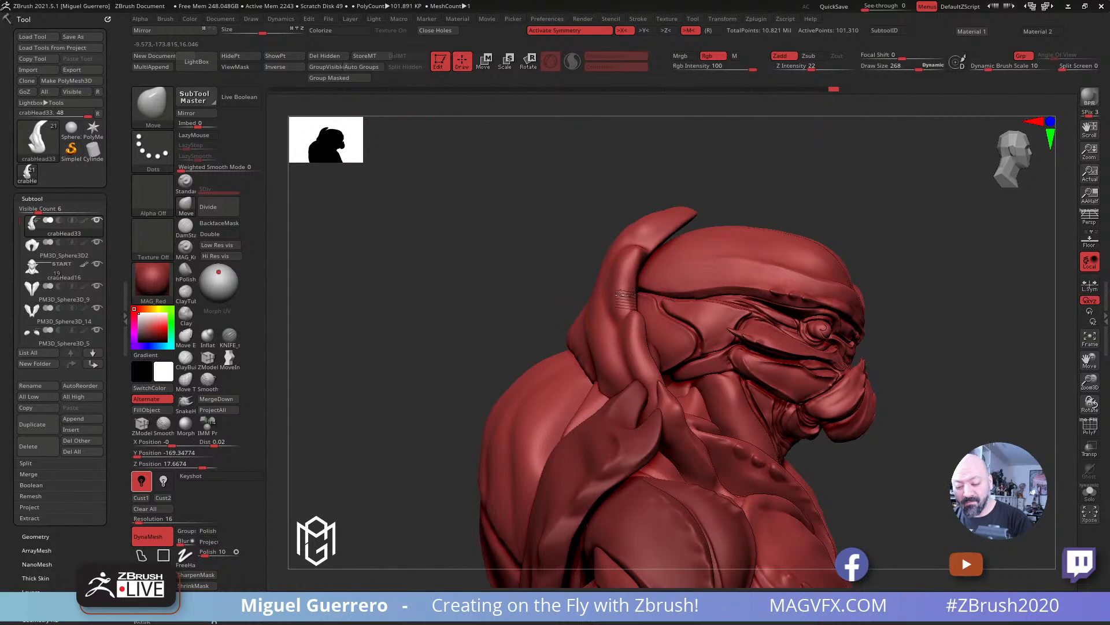
pyautogui.moveTo(639, 295); pyautogui.dragTo(634, 296)
pyautogui.moveTo(642, 350)
pyautogui.mouseDown()
pyautogui.moveTo(638, 331)
pyautogui.moveTo(658, 375)
pyautogui.mouseUp()
# Step: Select the PM3D_Sphere3D_15 central back dome and swell its side edge with Inflat at Z Intensity 12 and draw size 196, smoothing it
pyautogui.moveTo(491, 280); pyautogui.dragTo(613, 271)
pyautogui.keyDown('ctrl'); pyautogui.moveTo(515, 272); pyautogui.dragTo(434, 278, button='right'); pyautogui.keyUp('ctrl')
pyautogui.keyDown('alt'); pyautogui.click(715, 324); pyautogui.keyUp('alt')
pyautogui.keyDown('ctrl'); pyautogui.moveTo(508, 280); pyautogui.dragTo(572, 344, button='right'); pyautogui.keyUp('ctrl')
pyautogui.moveTo(455, 280); pyautogui.dragTo(315, 268, button='right')
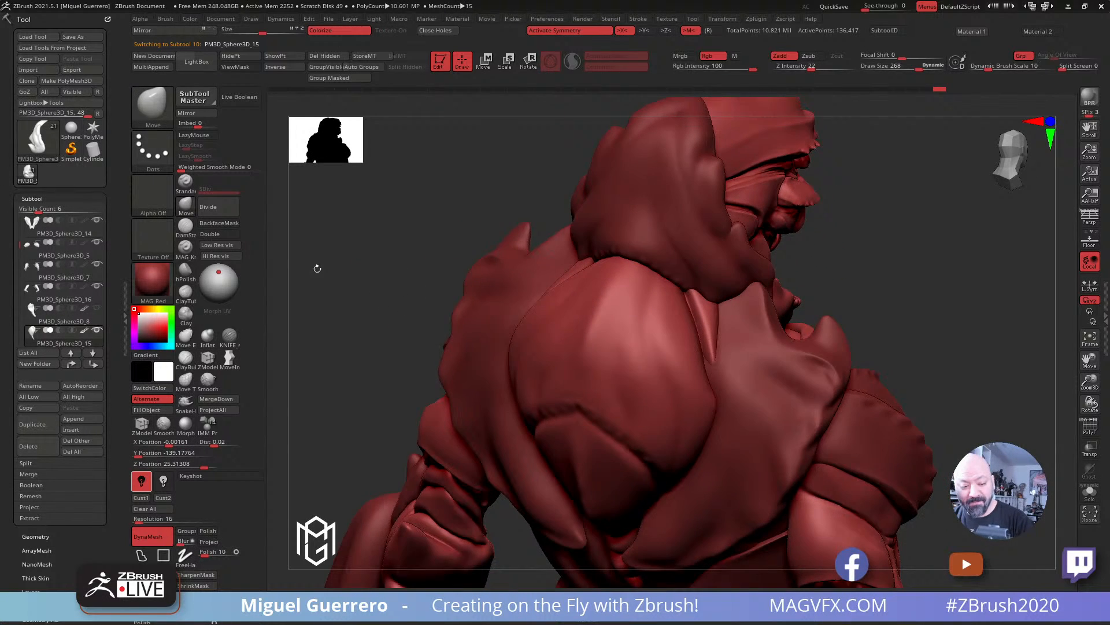
pyautogui.click(211, 341)
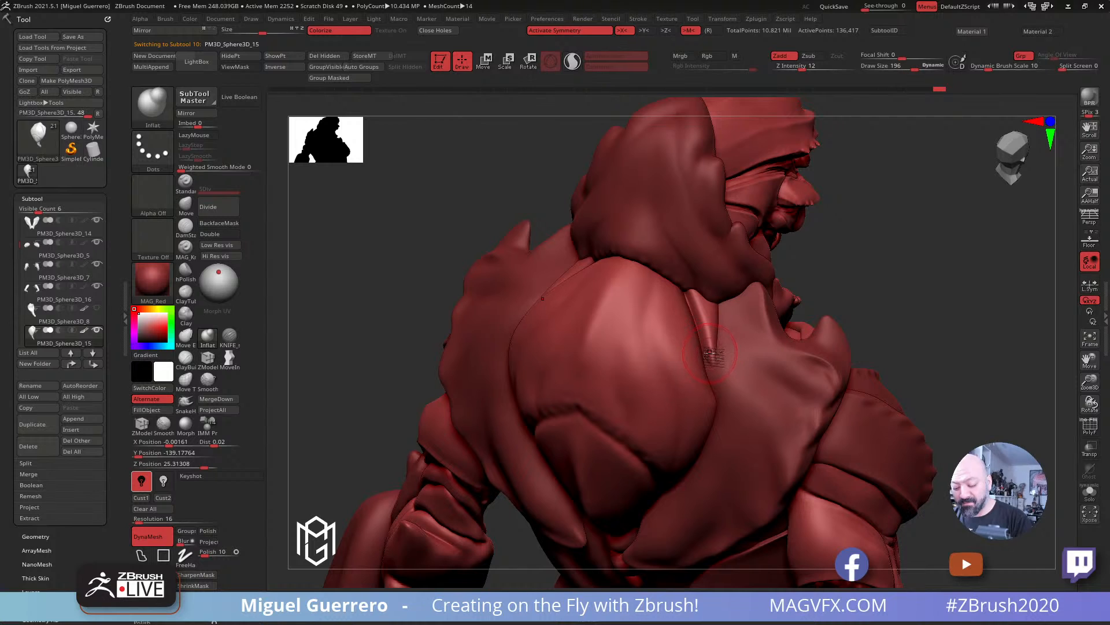
pyautogui.moveTo(710, 350); pyautogui.dragTo(710, 357)
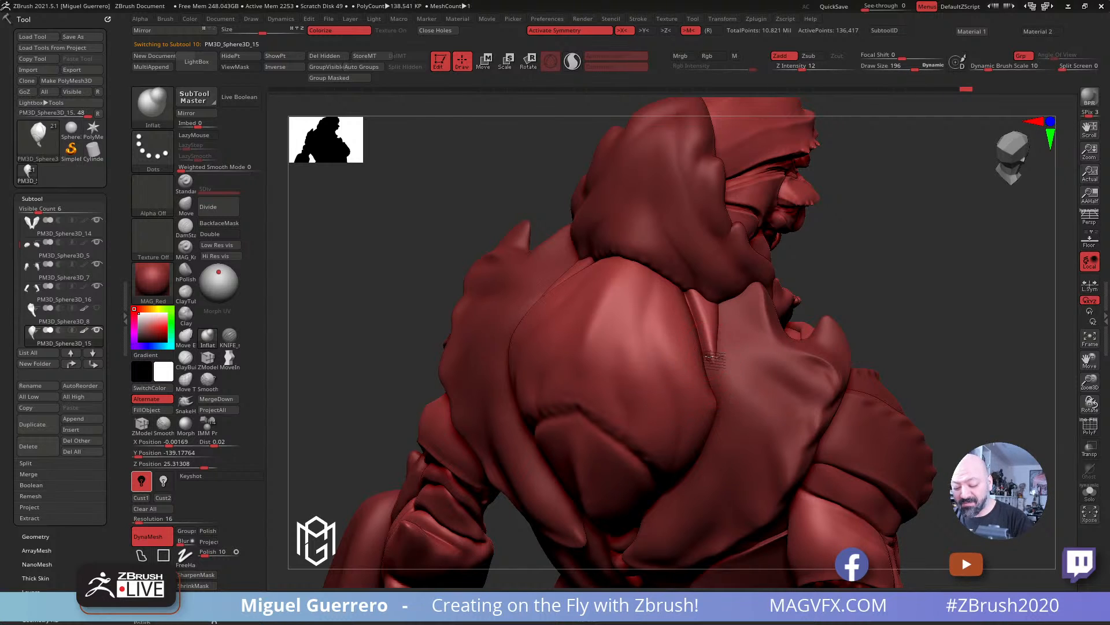
pyautogui.moveTo(723, 400); pyautogui.dragTo(710, 369)
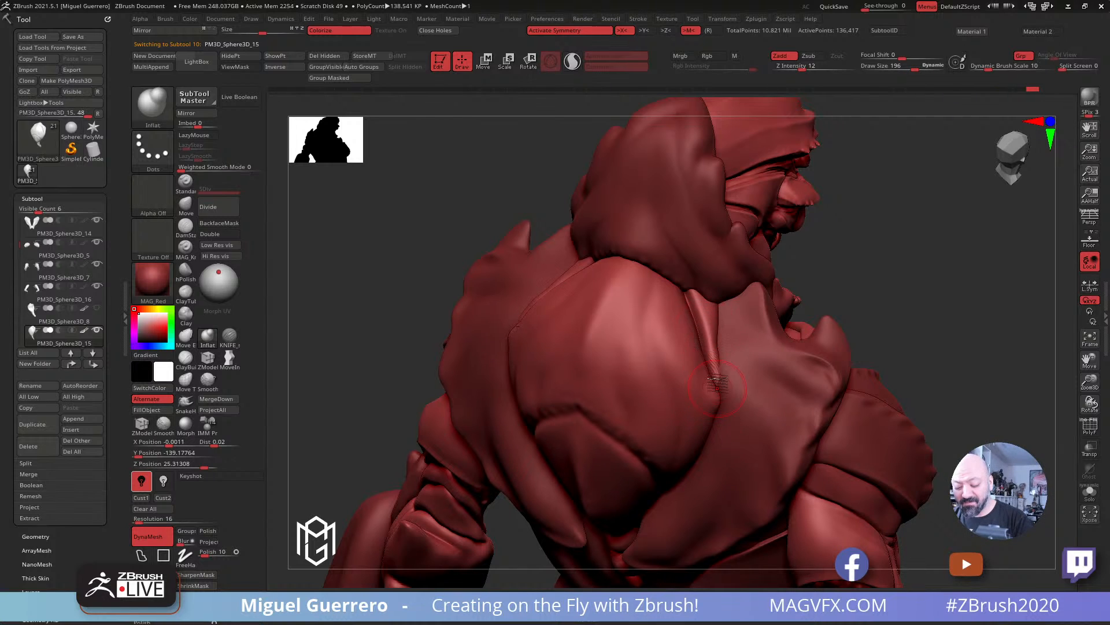
pyautogui.moveTo(717, 386)
pyautogui.mouseDown(button='right')
pyautogui.moveTo(379, 240)
pyautogui.moveTo(372, 247)
pyautogui.moveTo(567, 283)
pyautogui.mouseUp(button='right')
pyautogui.keyDown('shift'); pyautogui.moveTo(726, 325); pyautogui.dragTo(756, 353); pyautogui.keyUp('shift')
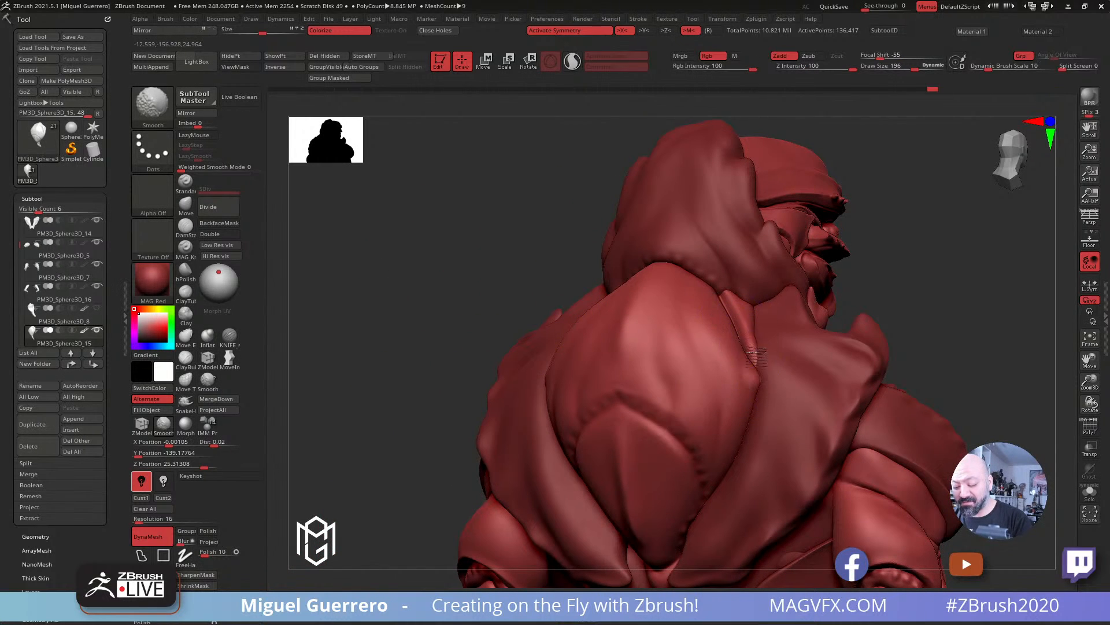
# Step: Select the PM3D_Sphere3D_14 lower back plates and carve a curved crease along them with the KNIFE_sharp brush at Z Intensity 25 and draw size 240
pyautogui.moveTo(478, 241)
pyautogui.mouseDown(button='right')
pyautogui.moveTo(483, 268)
pyautogui.moveTo(476, 232)
pyautogui.moveTo(467, 293)
pyautogui.moveTo(495, 313)
pyautogui.moveTo(456, 345)
pyautogui.moveTo(433, 340)
pyautogui.moveTo(463, 338)
pyautogui.moveTo(417, 315)
pyautogui.moveTo(433, 299)
pyautogui.moveTo(448, 307)
pyautogui.moveTo(413, 262)
pyautogui.moveTo(405, 268)
pyautogui.mouseUp(button='right')
pyautogui.keyDown('alt'); pyautogui.click(628, 381); pyautogui.keyUp('alt')
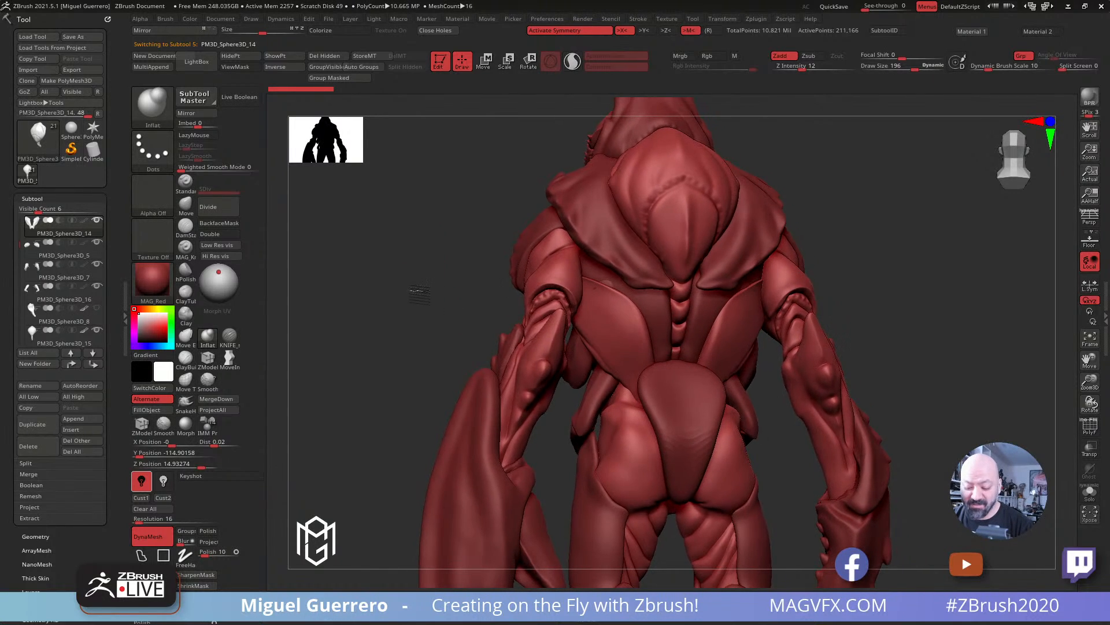
pyautogui.click(230, 335)
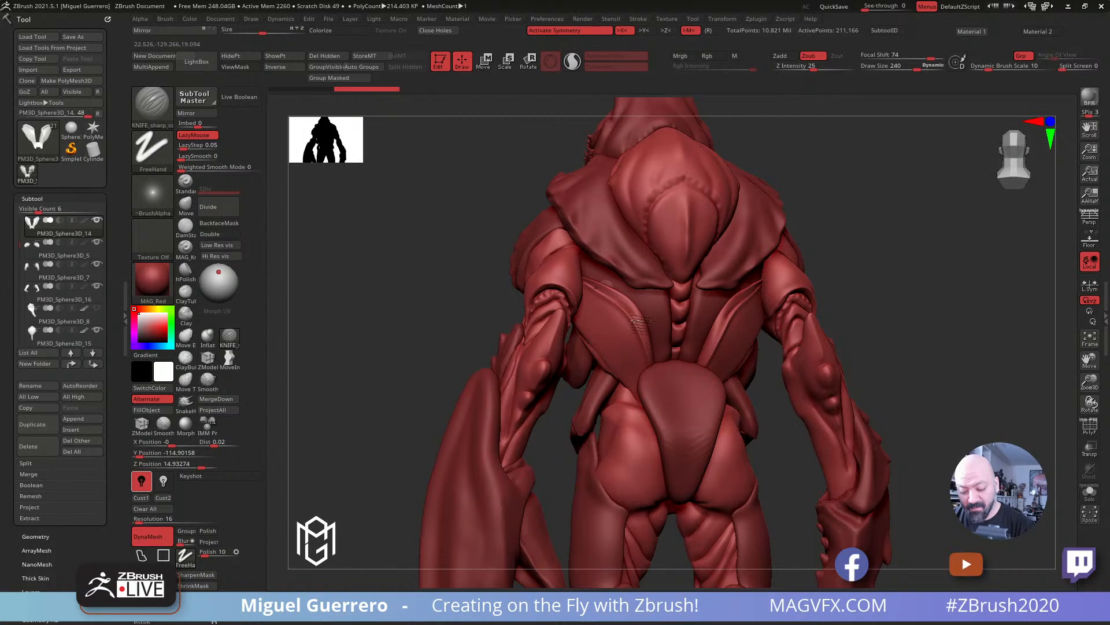
pyautogui.press('shift')
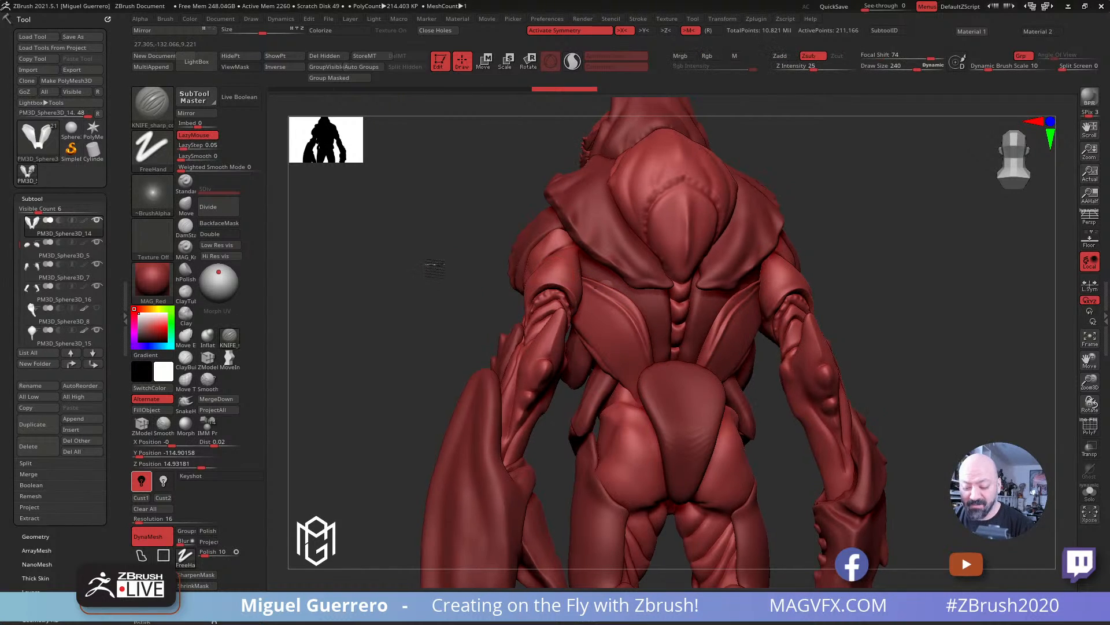
# Step: Swell the outer part of the PM3D_Sphere3D_14 lower back plates beside the carved crease with Inflat at Z Intensity 12
pyautogui.click(207, 336)
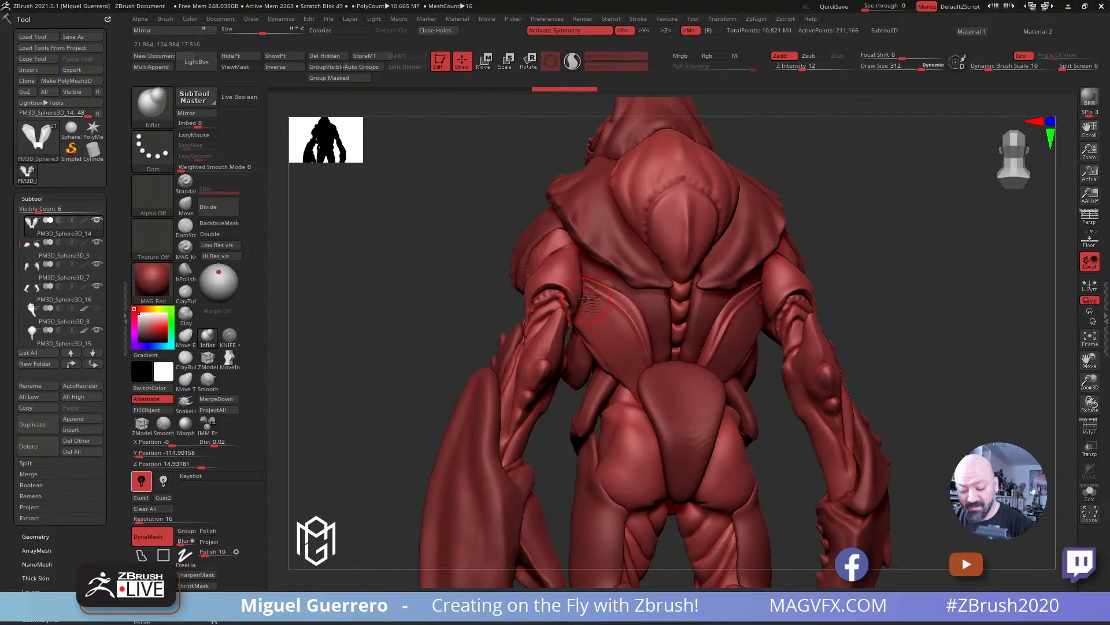
pyautogui.press('ctrl')
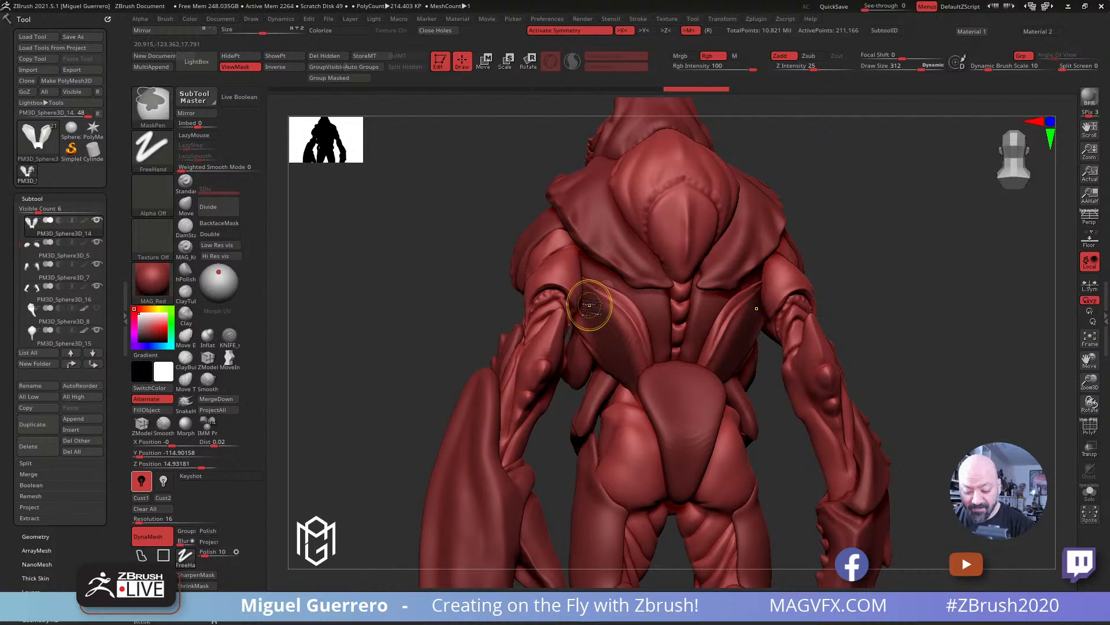
pyautogui.keyDown('ctrl'); pyautogui.click(606, 337); pyautogui.keyUp('ctrl')
pyautogui.keyDown('ctrl'); pyautogui.click(606, 337); pyautogui.keyUp('ctrl')
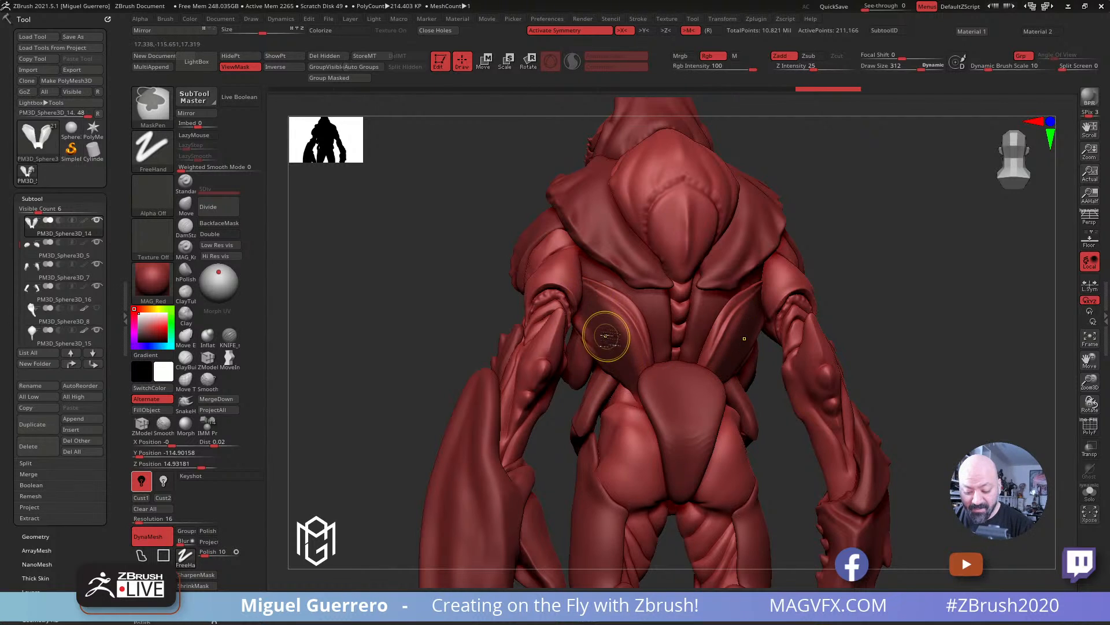
pyautogui.keyDown('ctrl'); pyautogui.click(566, 306); pyautogui.keyUp('ctrl')
pyautogui.moveTo(602, 325)
pyautogui.mouseDown()
pyautogui.moveTo(625, 381)
pyautogui.moveTo(596, 349)
pyautogui.moveTo(606, 356)
pyautogui.mouseUp()
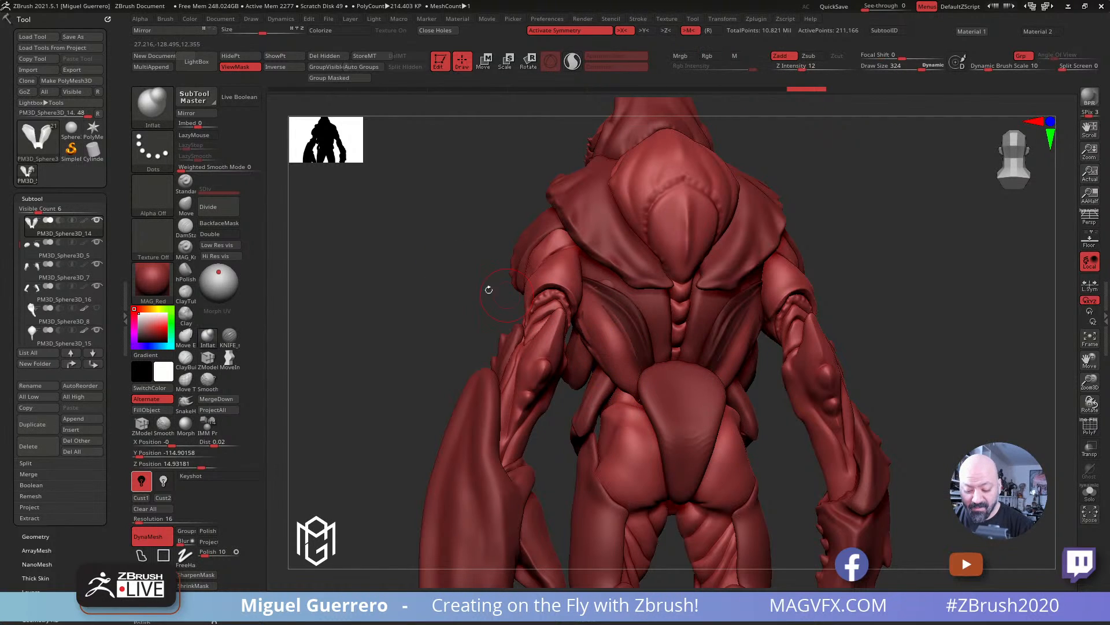
# Step: Smooth the swollen outer surface of the lower back plates at draw size 324 after checking the body from several sides
pyautogui.moveTo(488, 290); pyautogui.dragTo(444, 310)
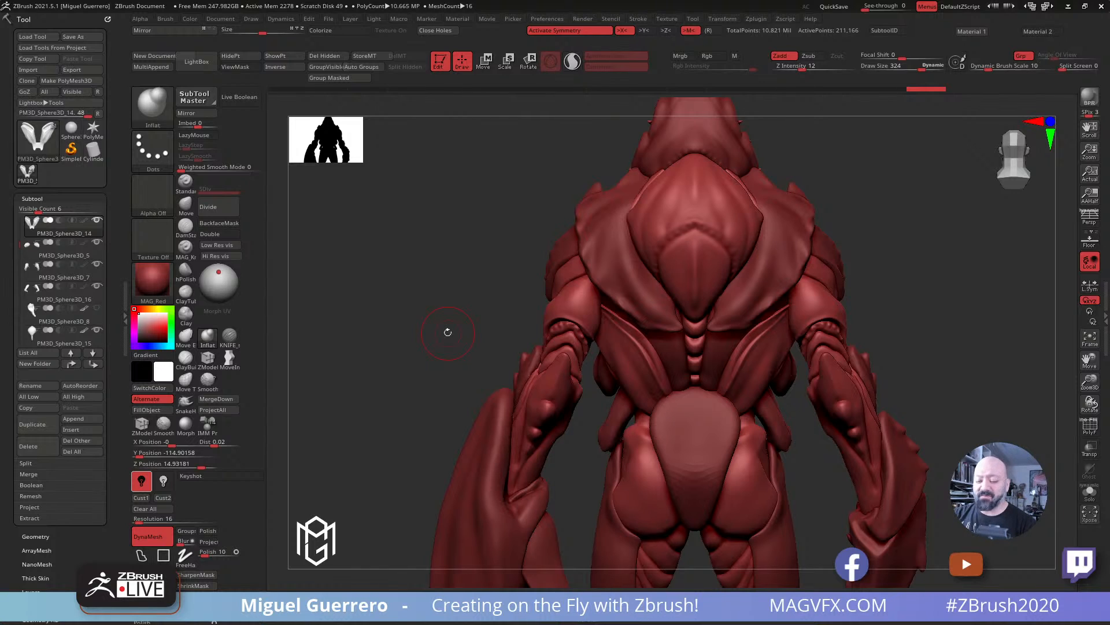
pyautogui.moveTo(448, 332); pyautogui.dragTo(338, 307)
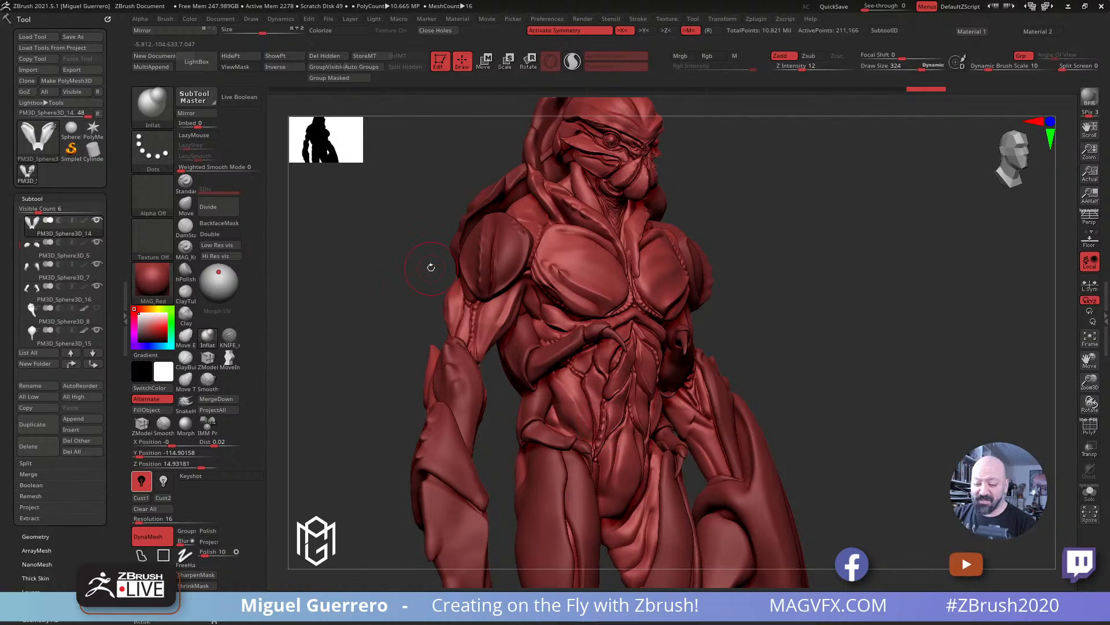
pyautogui.moveTo(364, 282); pyautogui.dragTo(400, 280)
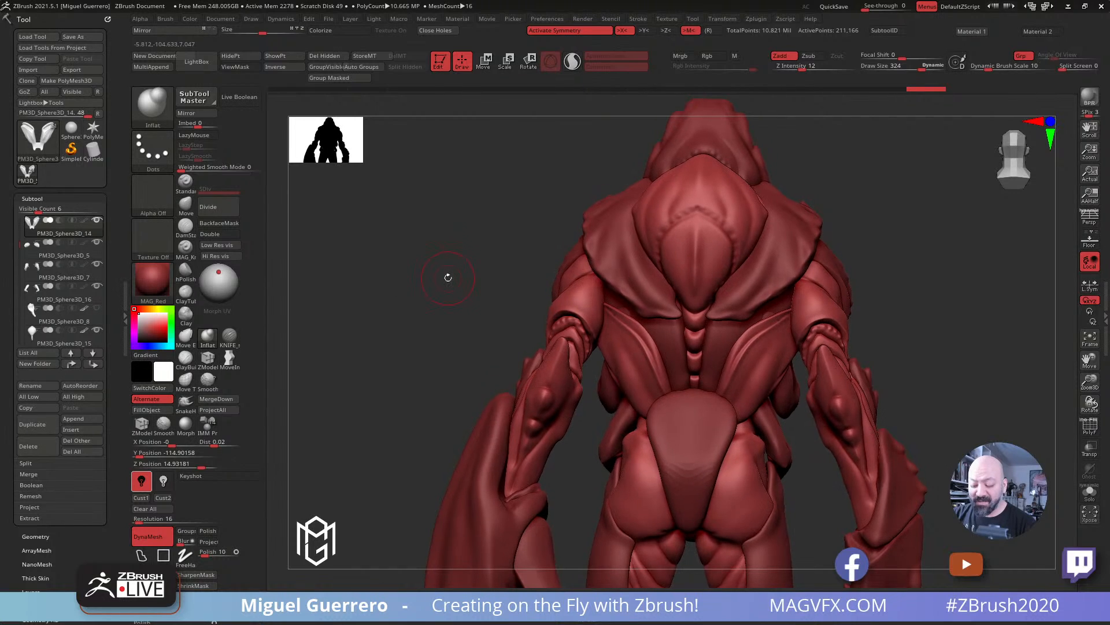
pyautogui.moveTo(473, 315); pyautogui.dragTo(501, 338)
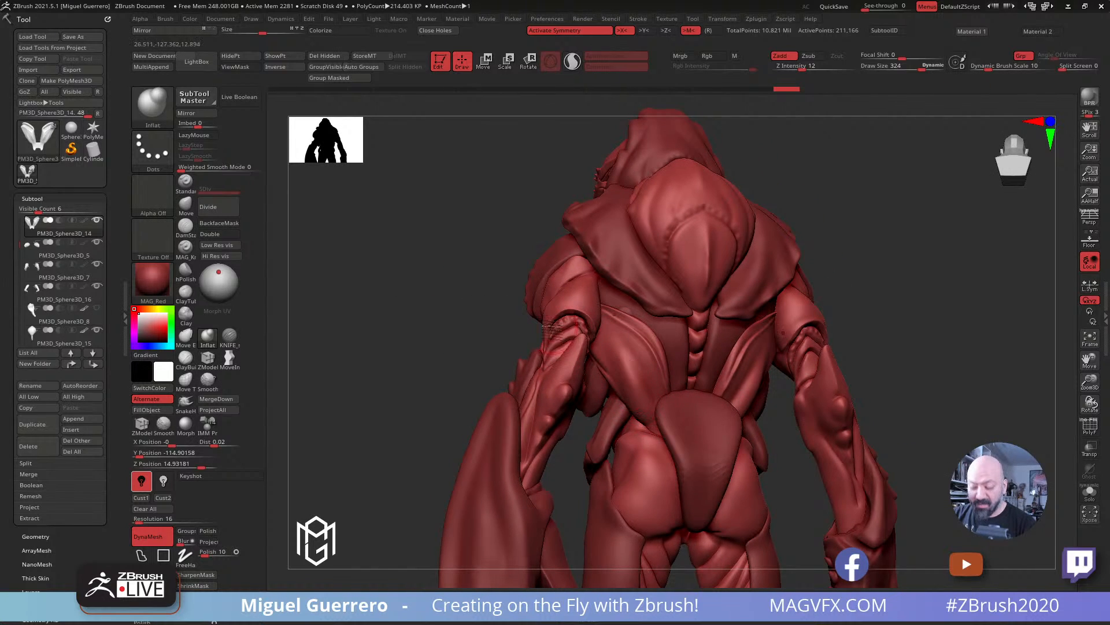
pyautogui.press('shift')
pyautogui.moveTo(635, 388)
pyautogui.keyDown('shift'); pyautogui.mouseDown()
pyautogui.moveTo(628, 347)
pyautogui.moveTo(624, 368)
pyautogui.mouseUp(); pyautogui.keyUp('shift')
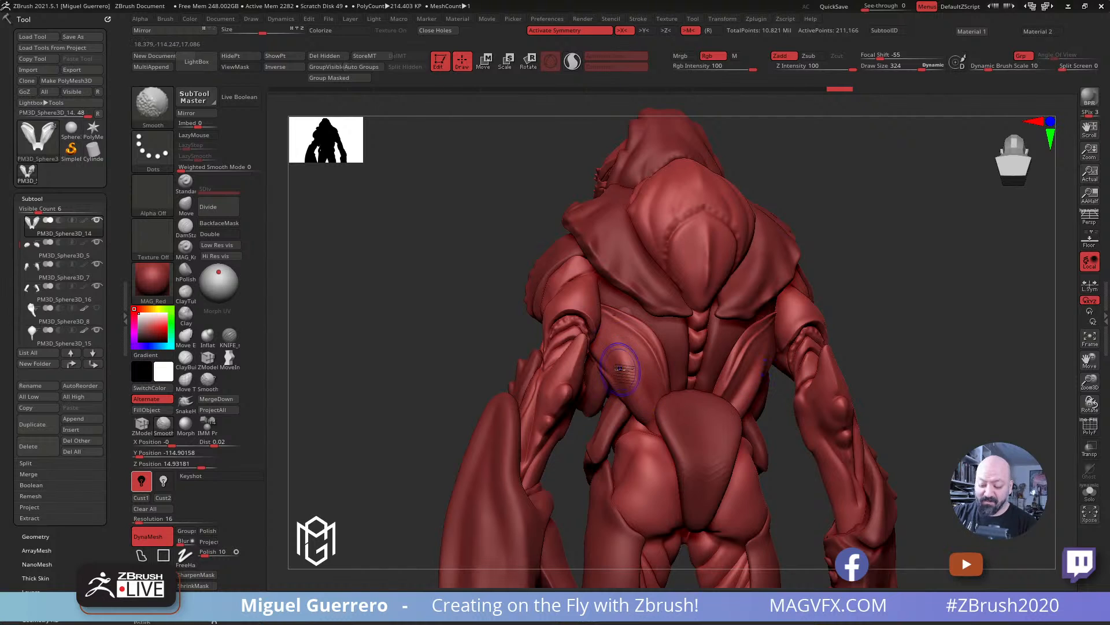
# Step: Review the whole creature from behind and in front, and save the tool to file
pyautogui.moveTo(453, 324); pyautogui.dragTo(409, 293)
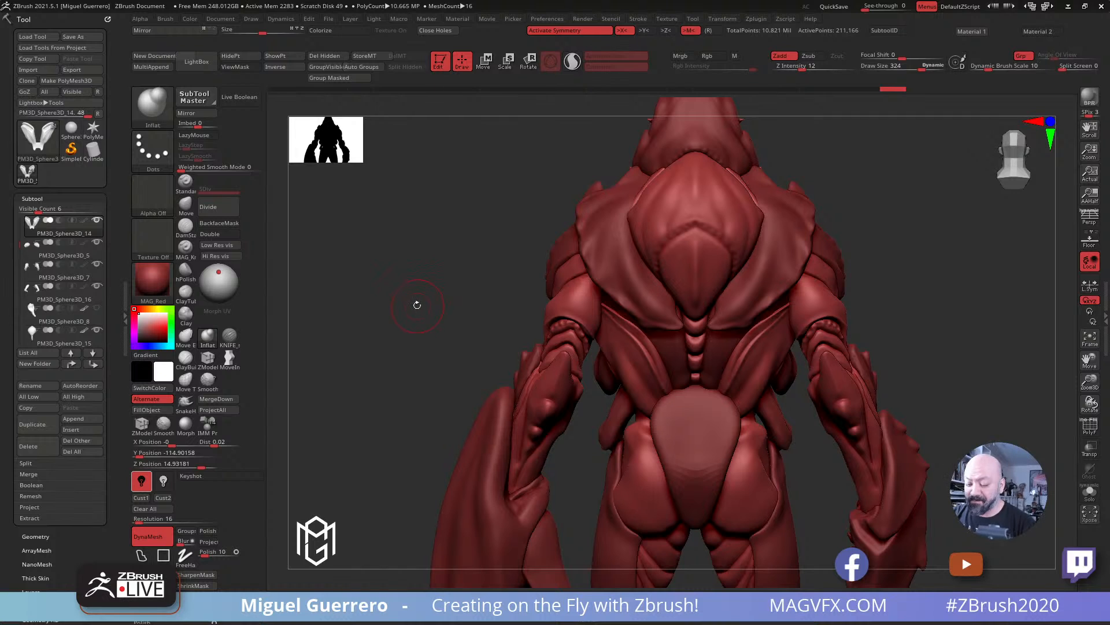
pyautogui.moveTo(409, 306)
pyautogui.mouseDown()
pyautogui.moveTo(380, 311)
pyautogui.moveTo(377, 297)
pyautogui.moveTo(355, 318)
pyautogui.moveTo(374, 304)
pyautogui.mouseUp()
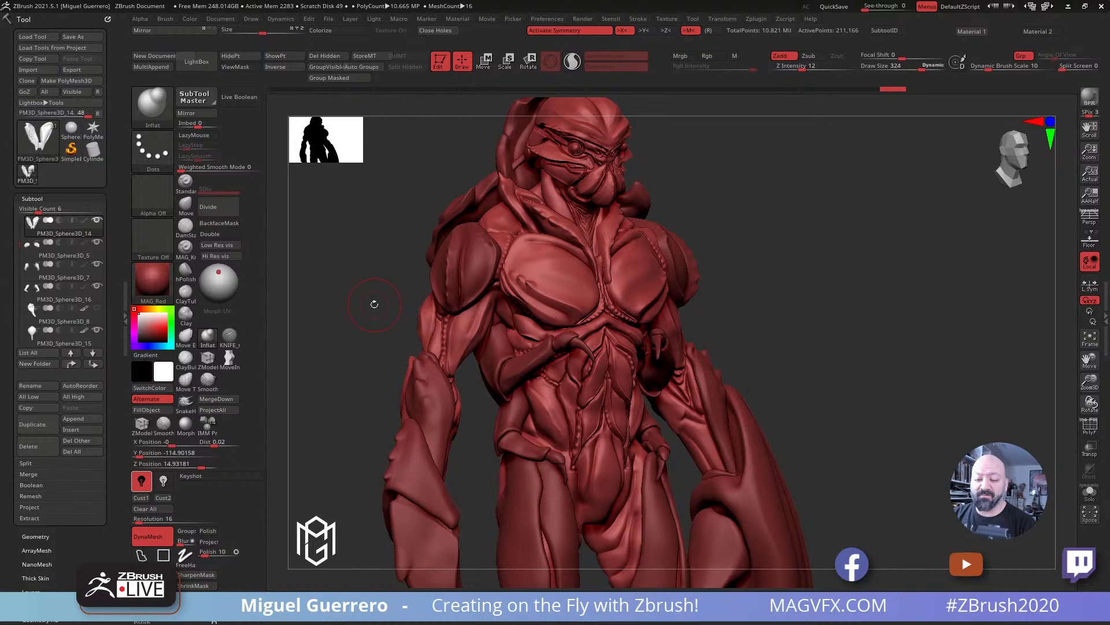
pyautogui.click(78, 36)
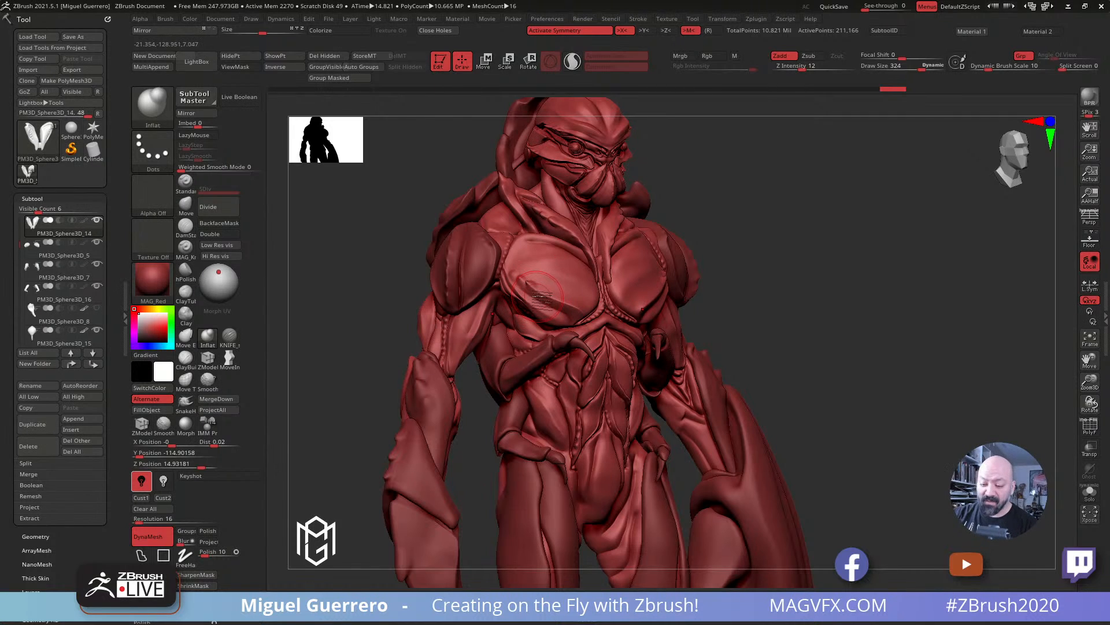
# Step: Select the crabHead16 head, check its polyframe wires and isolate it with Solo
pyautogui.keyDown('alt'); pyautogui.click(563, 213); pyautogui.keyUp('alt')
pyautogui.click(1089, 427)
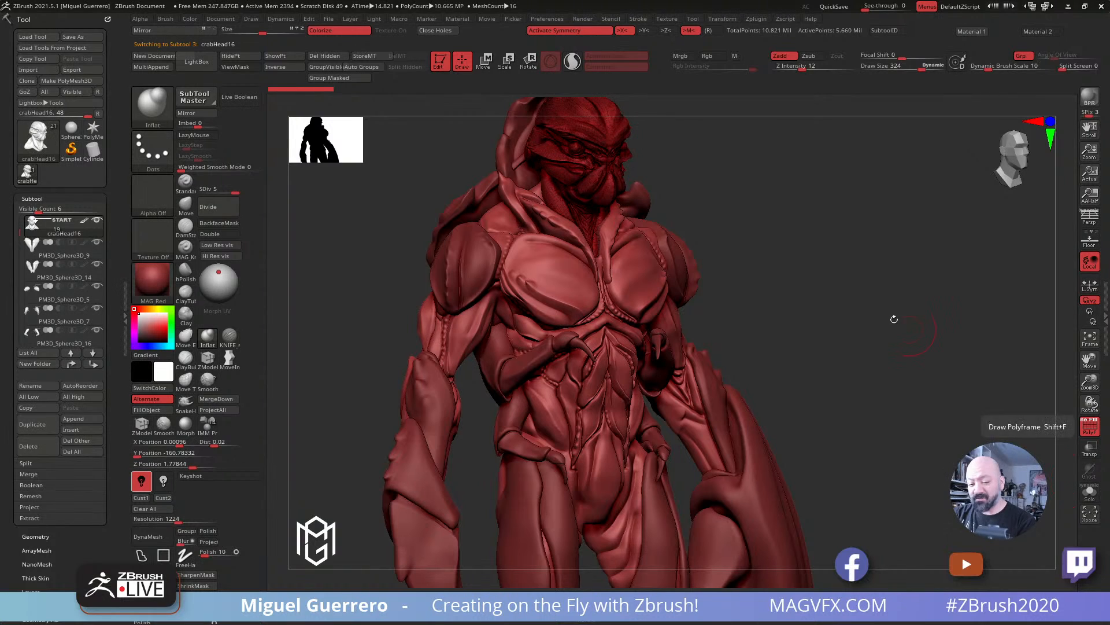
pyautogui.keyDown('alt'); pyautogui.moveTo(739, 261); pyautogui.dragTo(812, 346); pyautogui.keyUp('alt')
pyautogui.click(1089, 492)
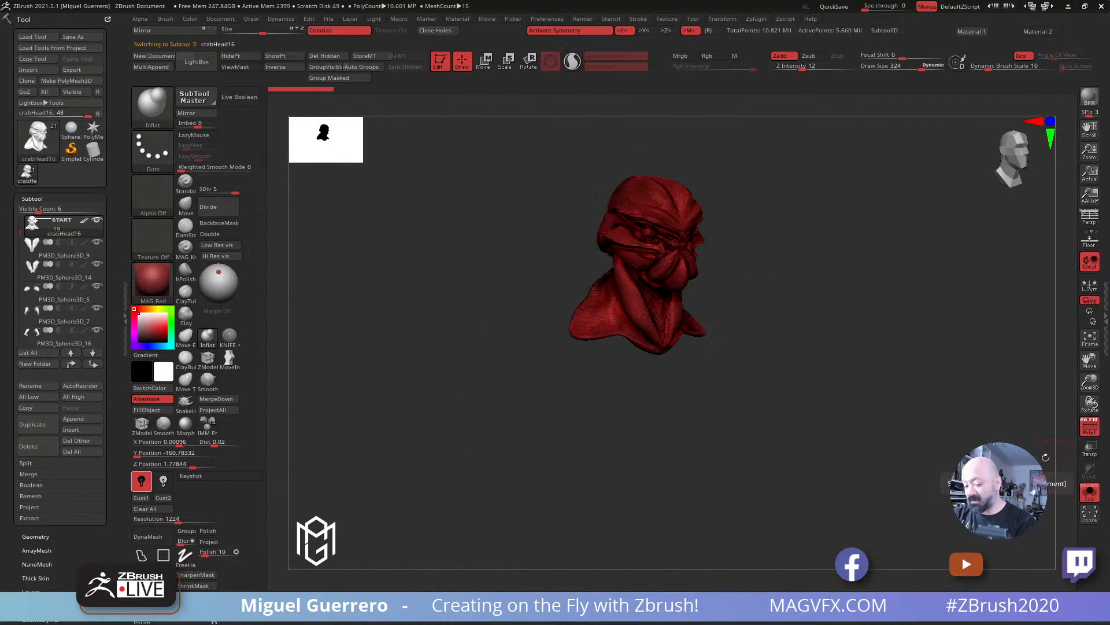
pyautogui.keyDown('shift'); pyautogui.moveTo(1018, 429); pyautogui.dragTo(959, 374); pyautogui.keyUp('shift')
pyautogui.click(1083, 429)
pyautogui.keyDown('ctrl'); pyautogui.moveTo(484, 152); pyautogui.dragTo(481, 223, button='right'); pyautogui.keyUp('ctrl')
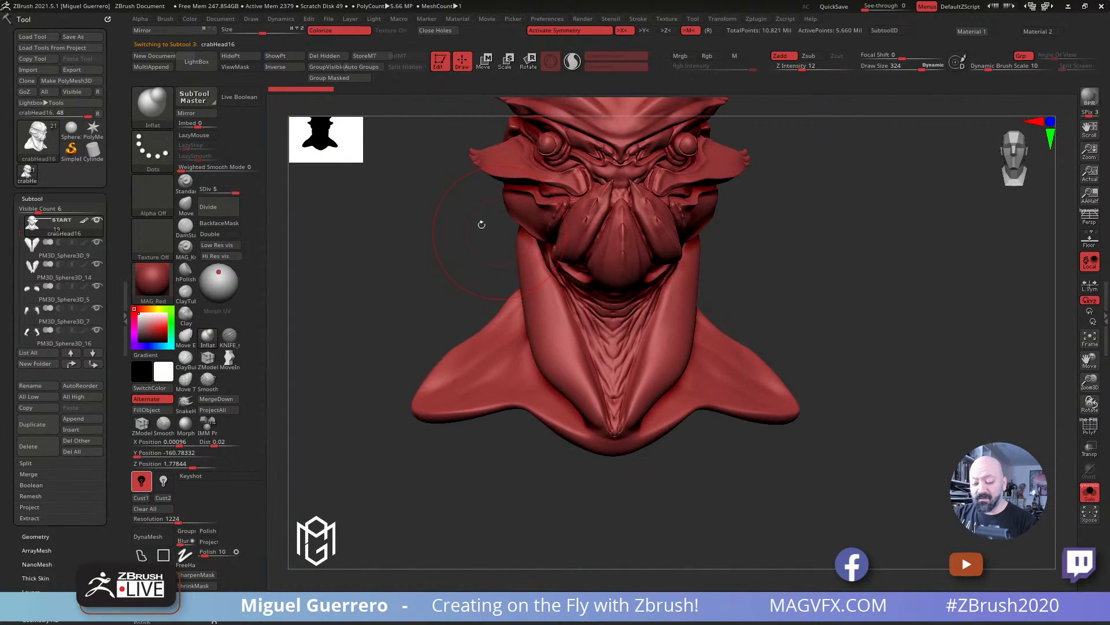
pyautogui.keyDown('alt'); pyautogui.moveTo(481, 223); pyautogui.dragTo(542, 277); pyautogui.keyUp('alt')
pyautogui.moveTo(425, 273); pyautogui.dragTo(452, 271)
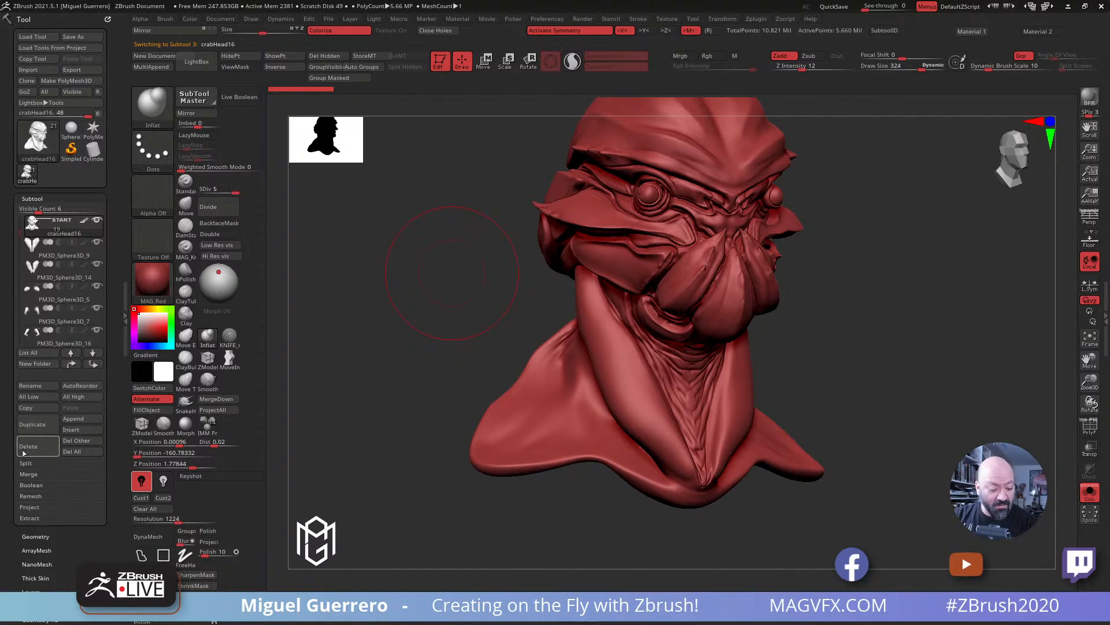
# Step: Add a new sculpting layer to the crabHead16 head
pyautogui.scroll(-3, 20, 501)
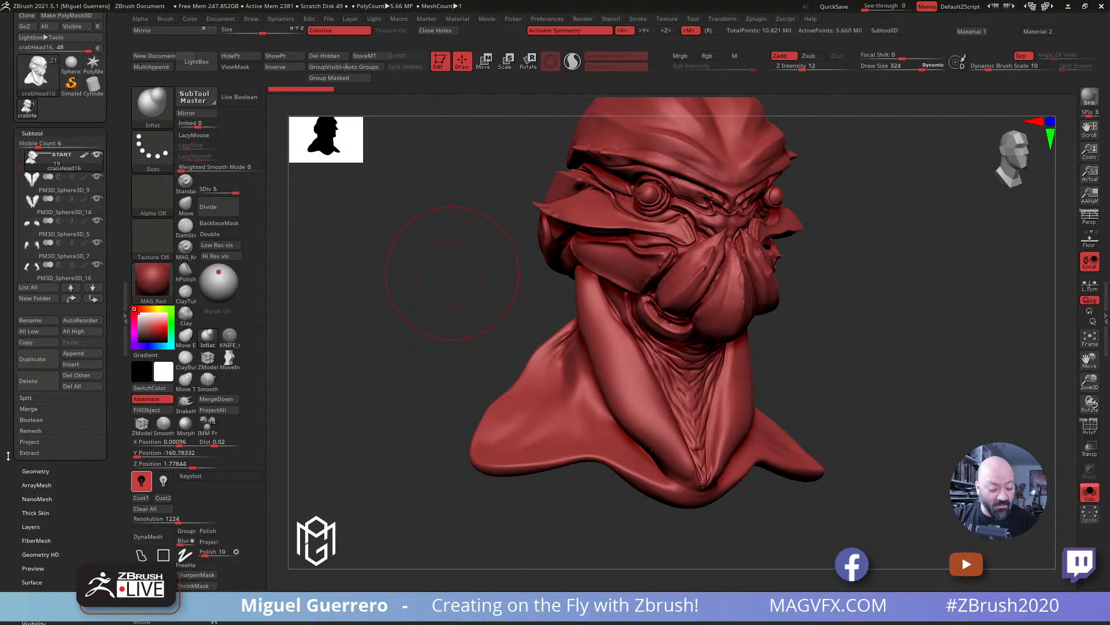
pyautogui.click(24, 523)
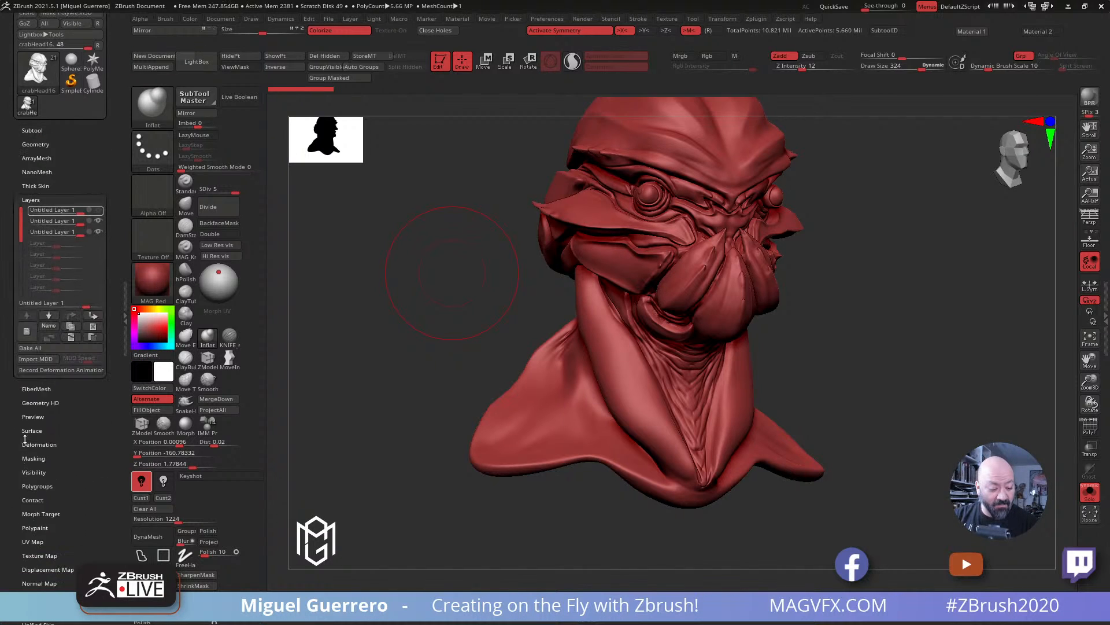
pyautogui.click(24, 337)
pyautogui.moveTo(13, 429); pyautogui.dragTo(11, 378)
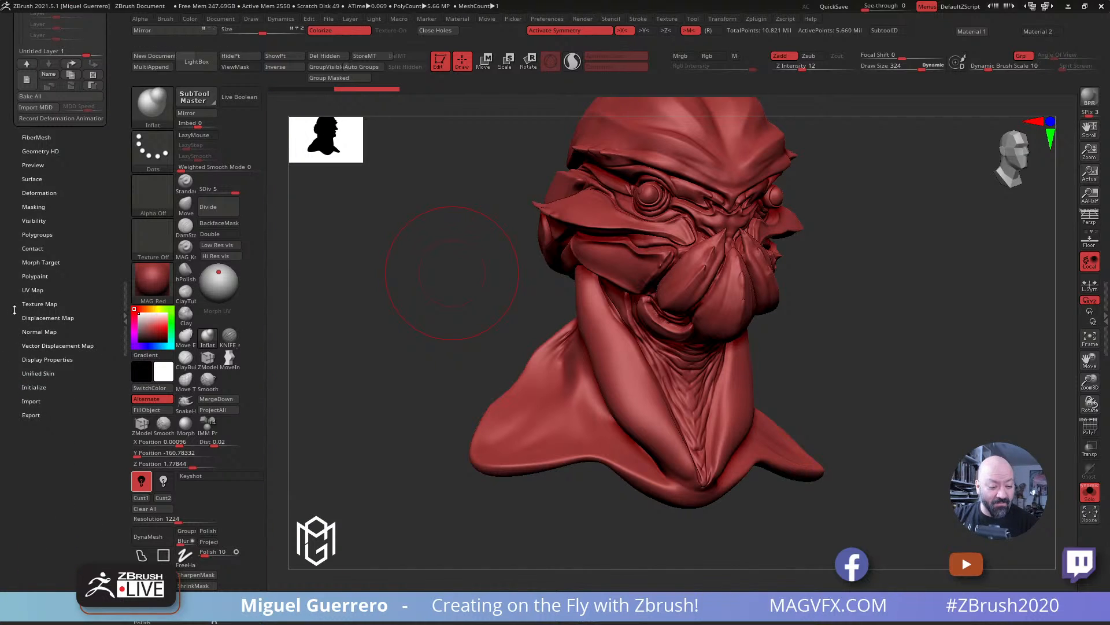
pyautogui.moveTo(14, 310); pyautogui.dragTo(6, 335)
pyautogui.moveTo(8, 283); pyautogui.dragTo(68, 315)
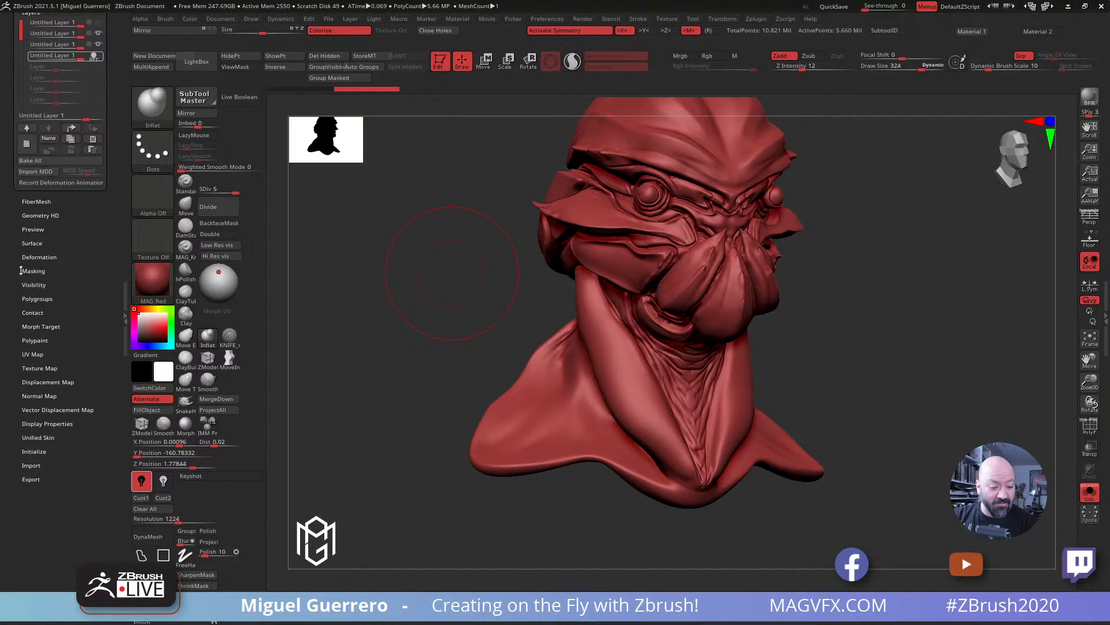
# Step: Sharpen the head's folds and wrinkles on the new layer with the Contrast deformation
pyautogui.click(31, 257)
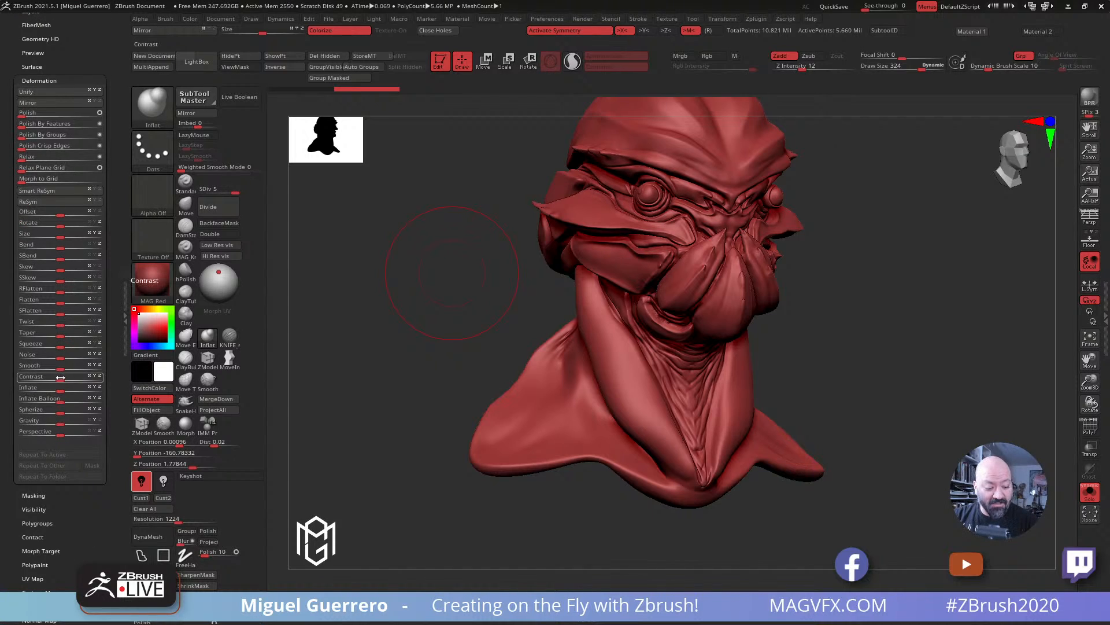
pyautogui.moveTo(60, 377)
pyautogui.mouseDown()
pyautogui.moveTo(111, 383)
pyautogui.moveTo(61, 389)
pyautogui.moveTo(107, 392)
pyautogui.mouseUp()
pyautogui.press('ctrl')
pyautogui.hotkey('ctrl', 'z')
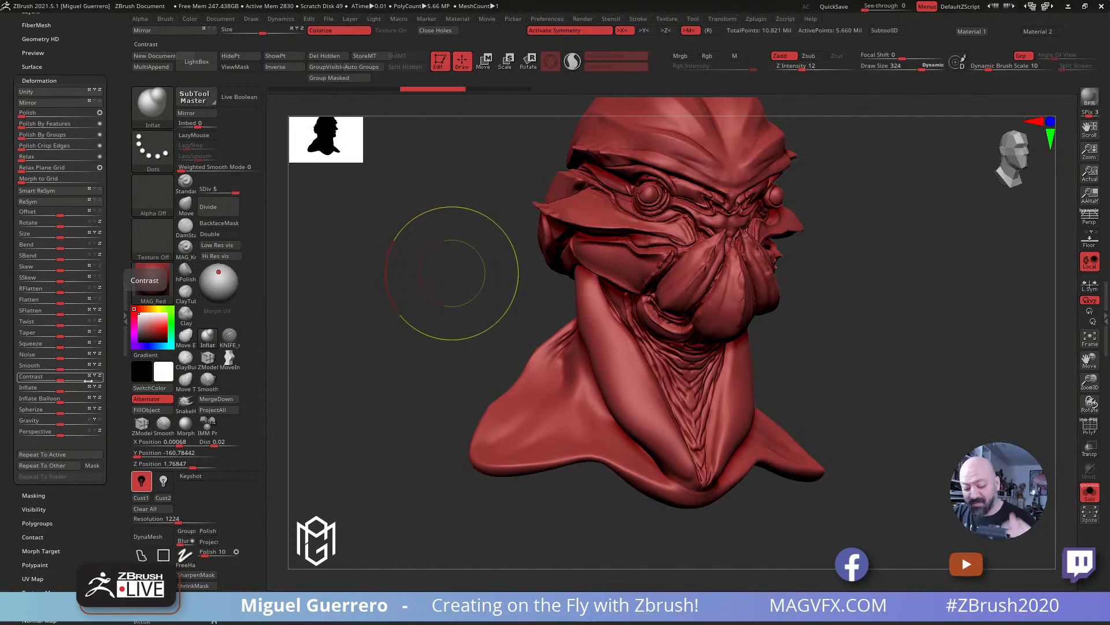
# Step: Try a further, stronger Contrast deformation pass on the head and undo it
pyautogui.moveTo(55, 378); pyautogui.dragTo(110, 384)
pyautogui.scroll(2, 115, 351)
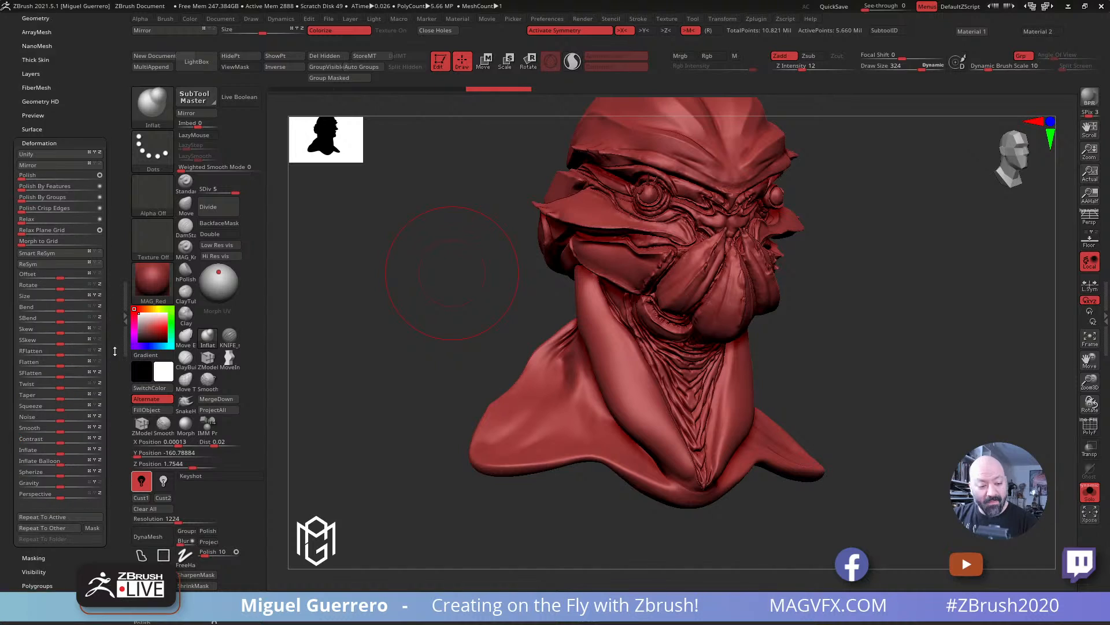
pyautogui.scroll(6, 114, 351)
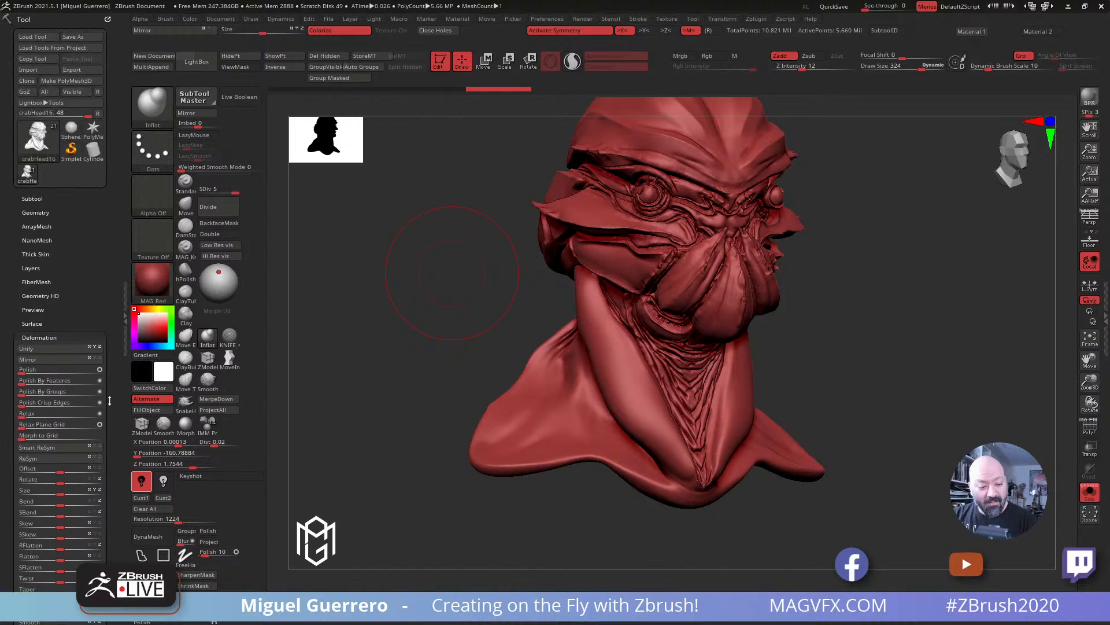
pyautogui.click(29, 268)
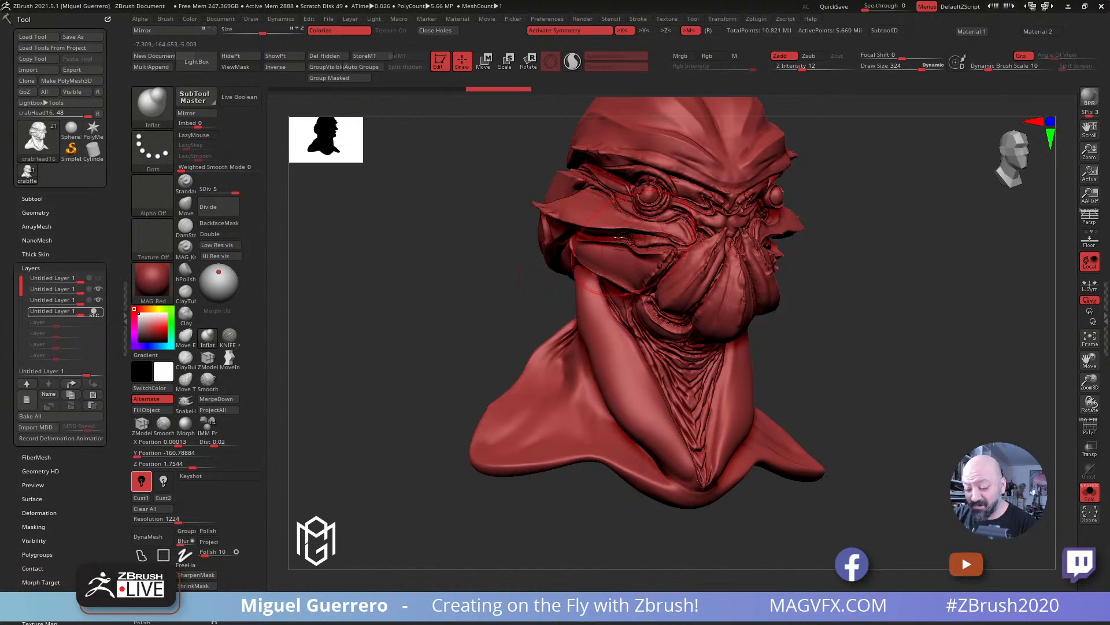
pyautogui.moveTo(418, 302); pyautogui.dragTo(414, 265)
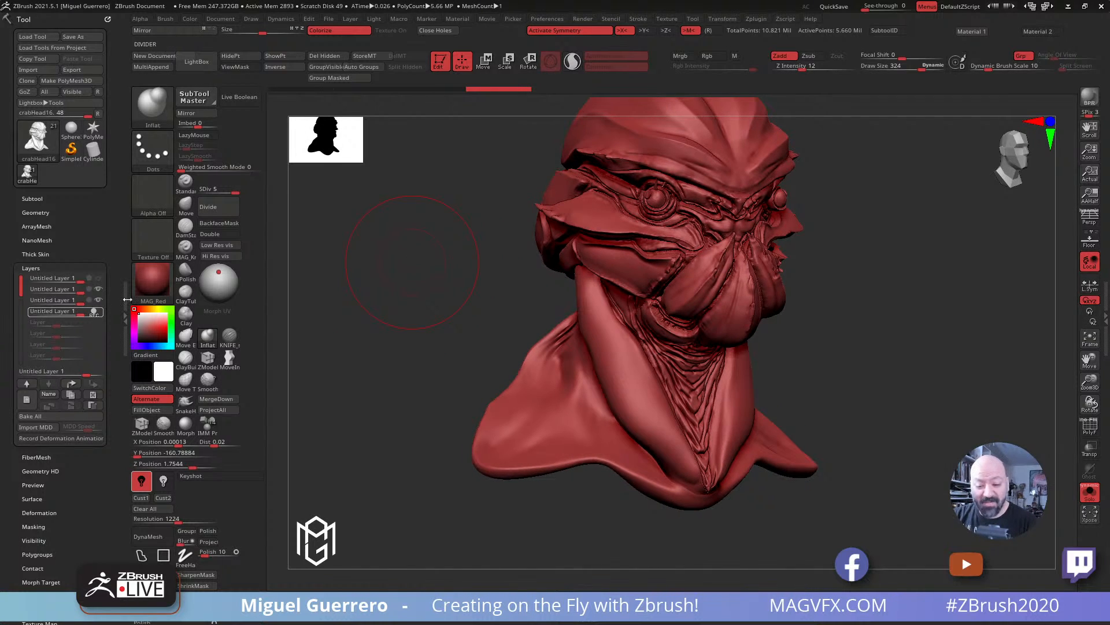
pyautogui.hotkey('ctrl', 'z')
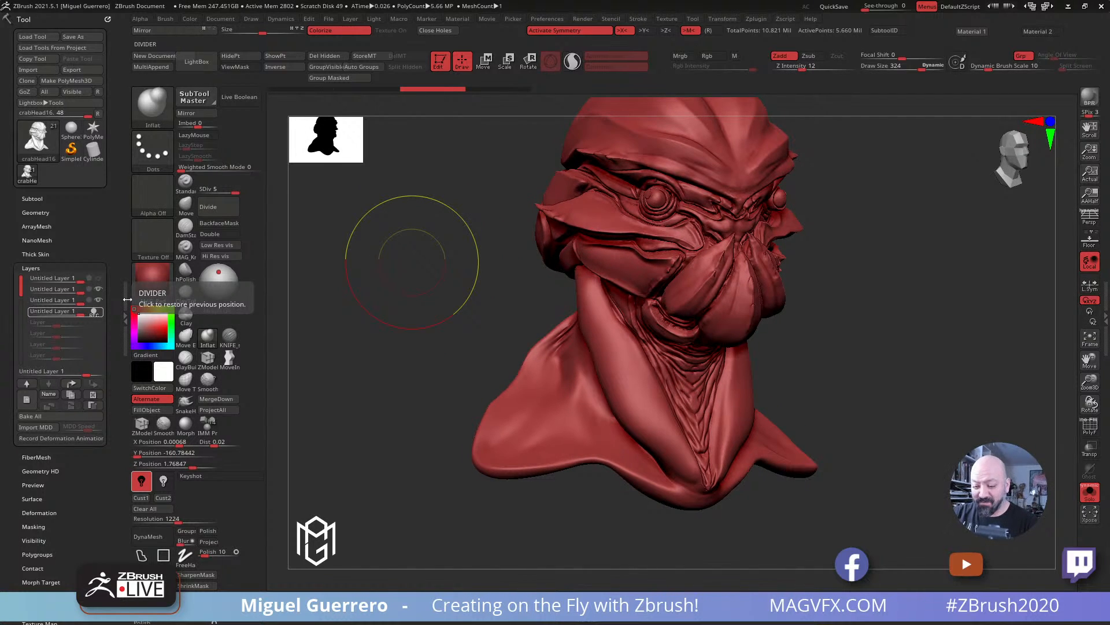
# Step: End recording on the head's new layer and toggle its visibility to compare the head with and without the Contrast effect
pyautogui.moveTo(354, 326); pyautogui.dragTo(365, 320)
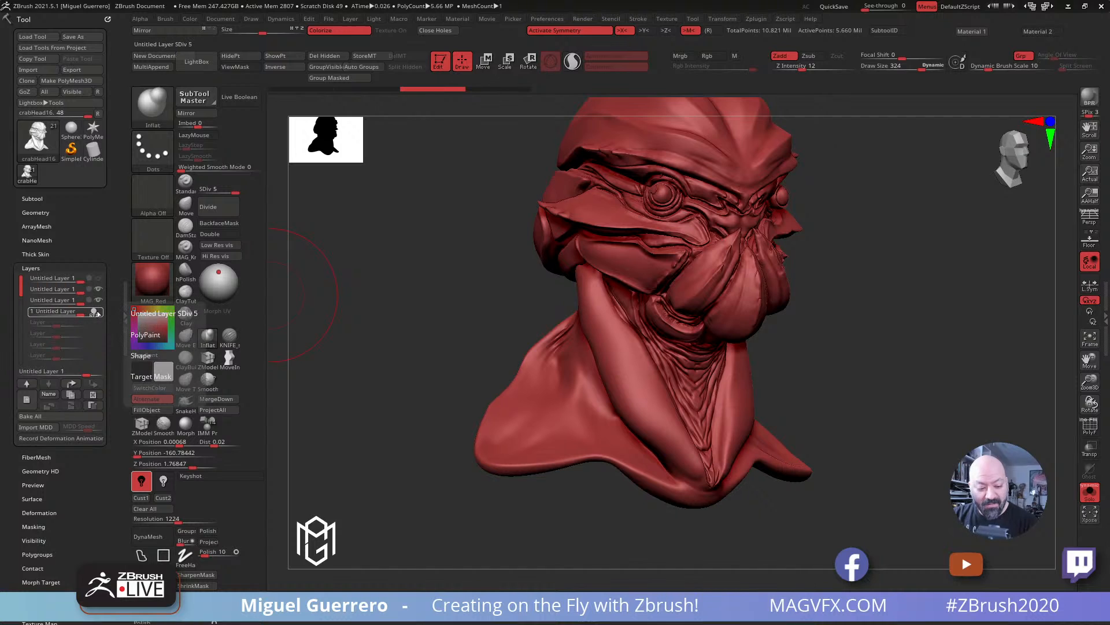
pyautogui.click(94, 312)
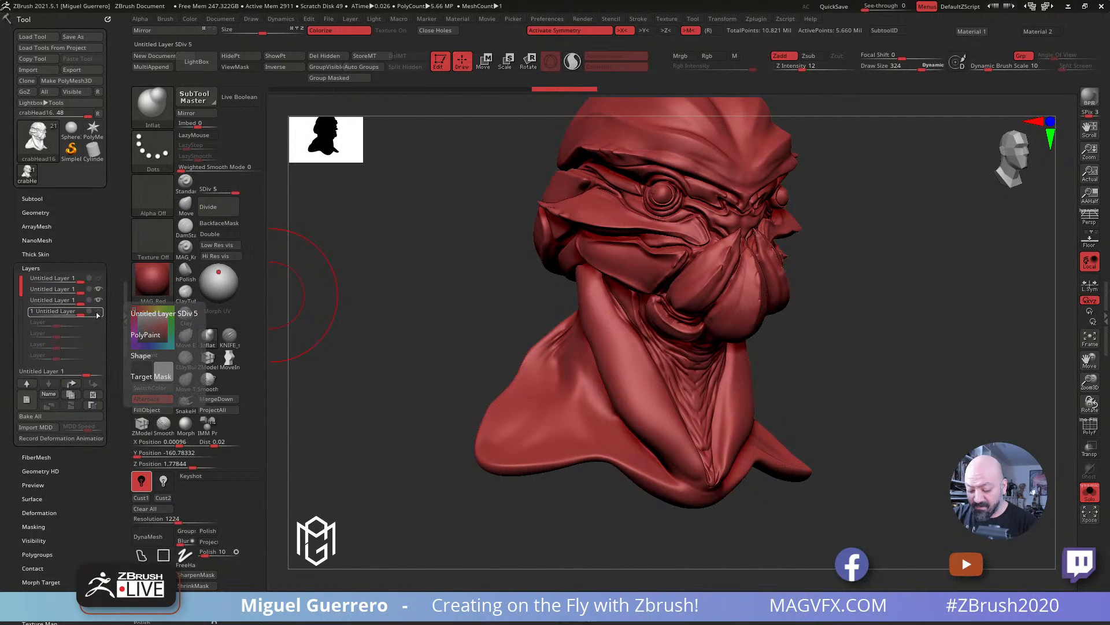
pyautogui.click(97, 314)
pyautogui.click(98, 314)
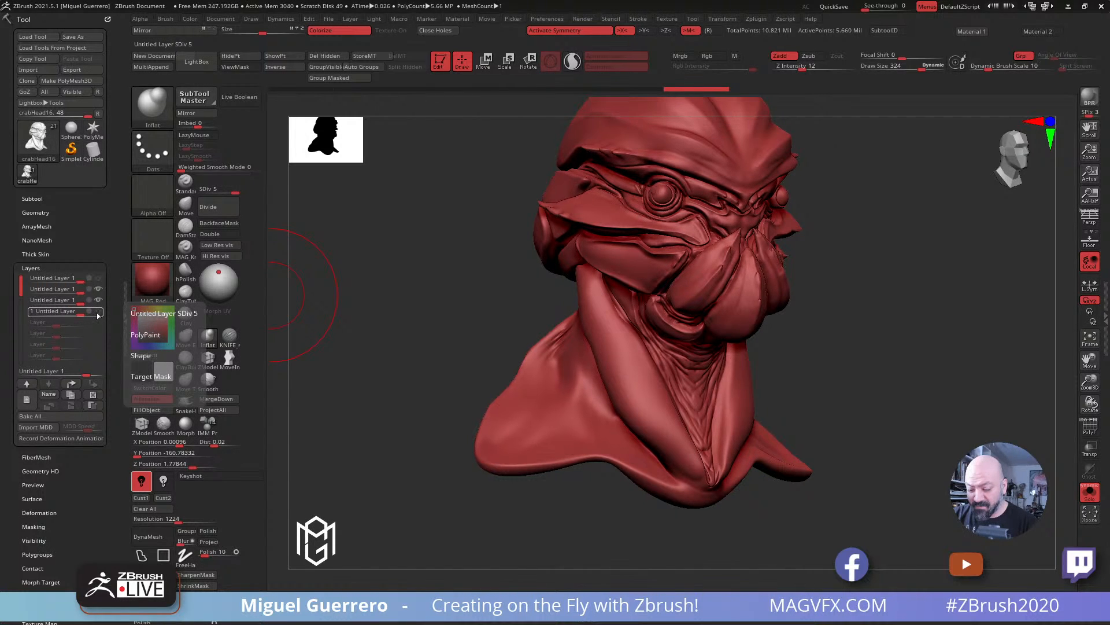
pyautogui.click(98, 312)
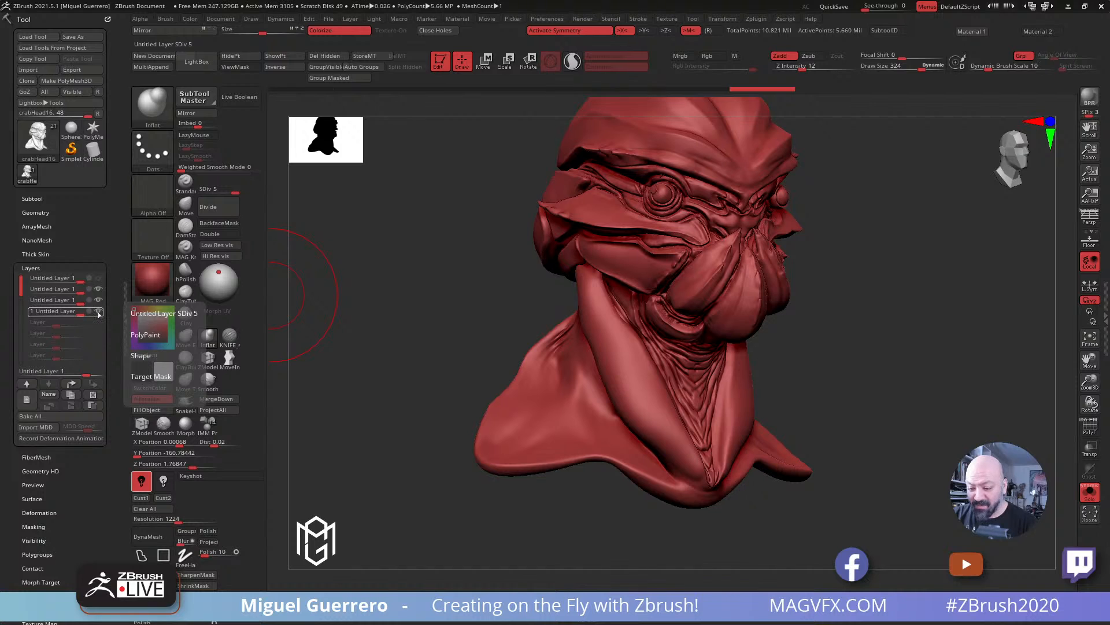
pyautogui.click(98, 314)
pyautogui.click(98, 314)
pyautogui.click(98, 314)
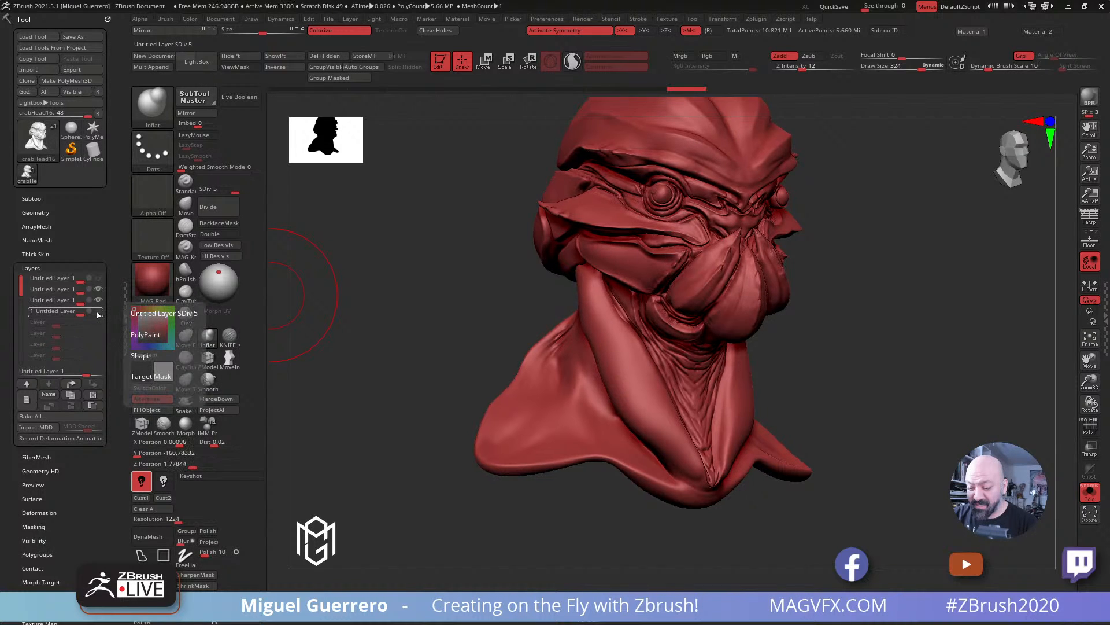
pyautogui.click(98, 314)
pyautogui.click(98, 314)
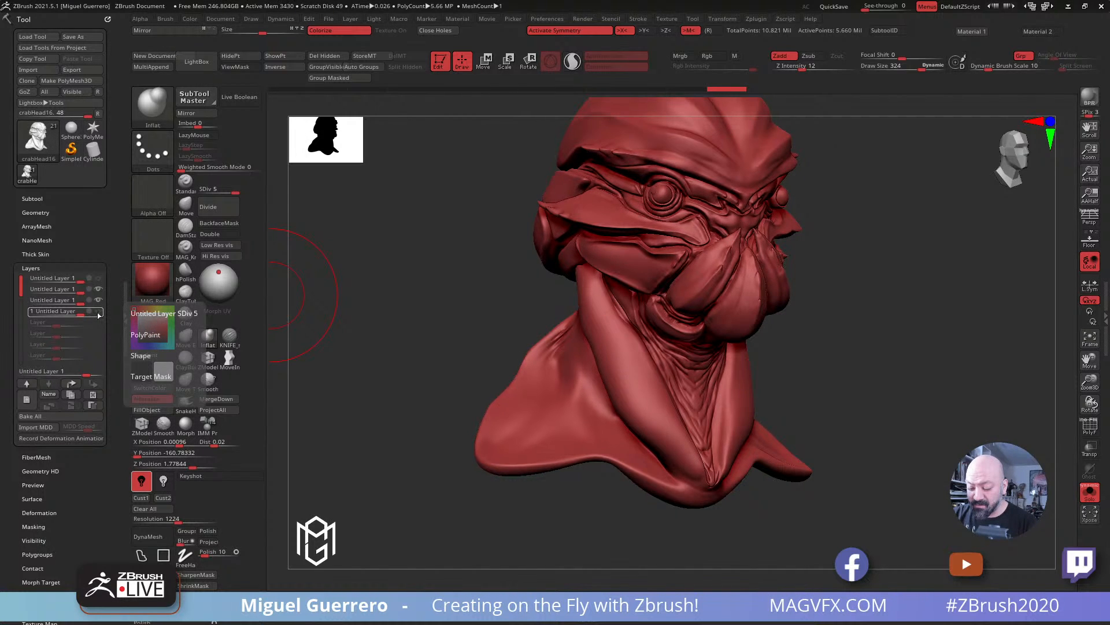
pyautogui.click(98, 314)
pyautogui.moveTo(509, 340); pyautogui.dragTo(426, 332)
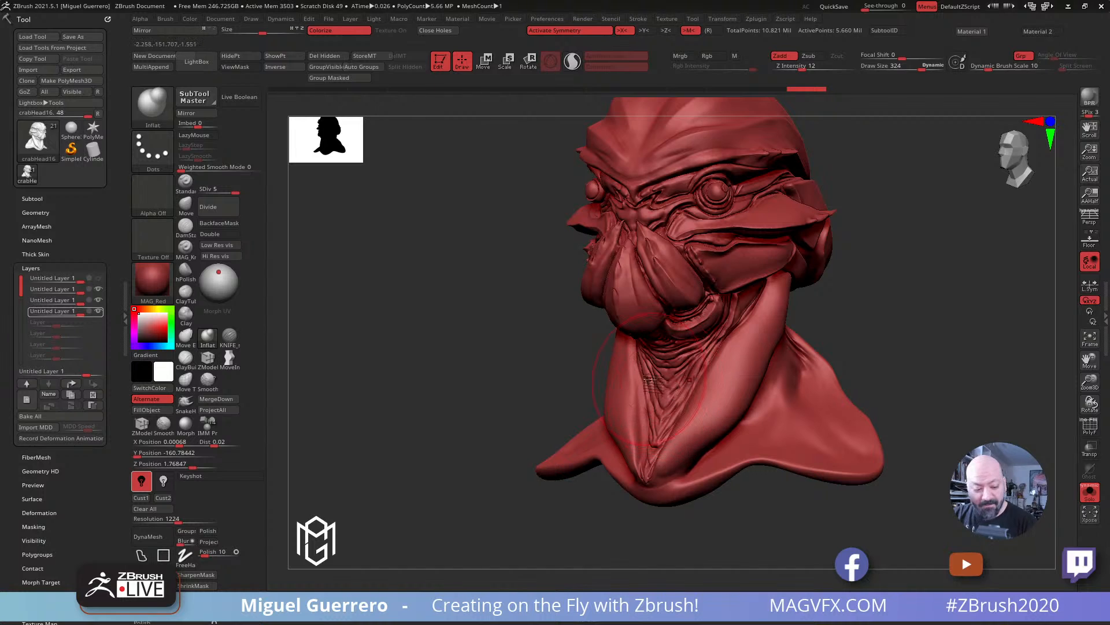
pyautogui.click(99, 314)
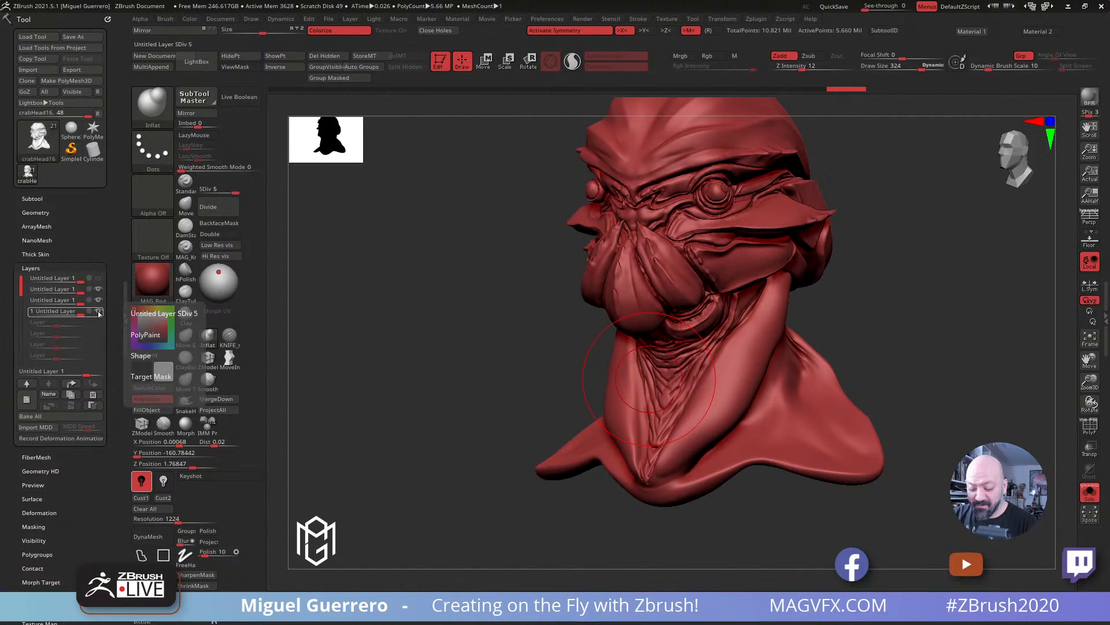
# Step: Switch the head to BasicMaterial and toggle the Contrast layer's visibility to compare the folds with and without the effect
pyautogui.click(283, 603)
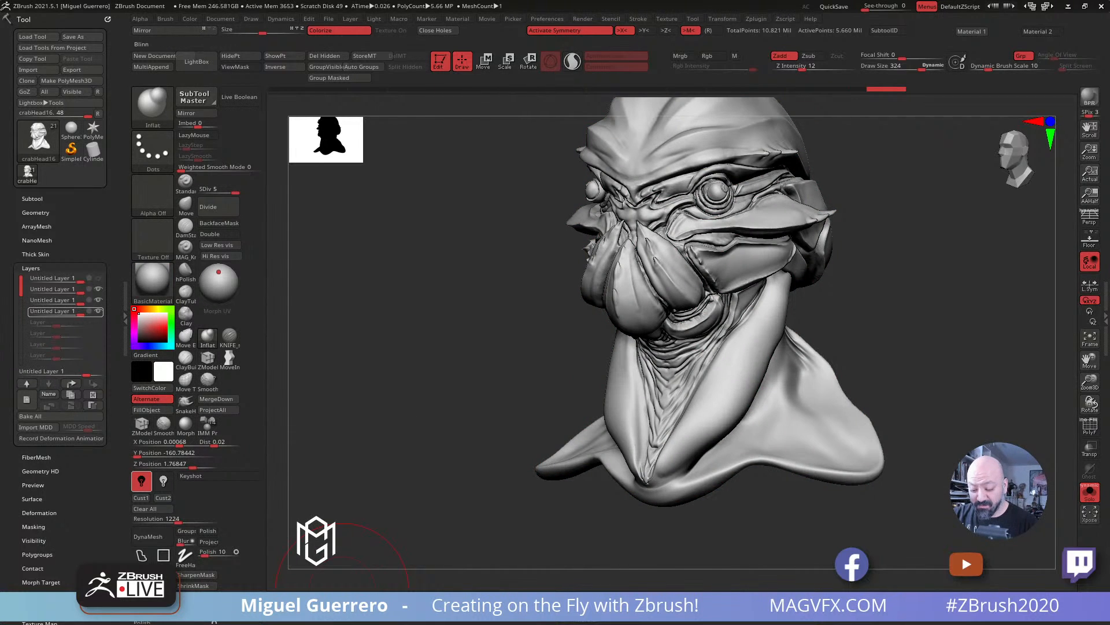
pyautogui.click(98, 313)
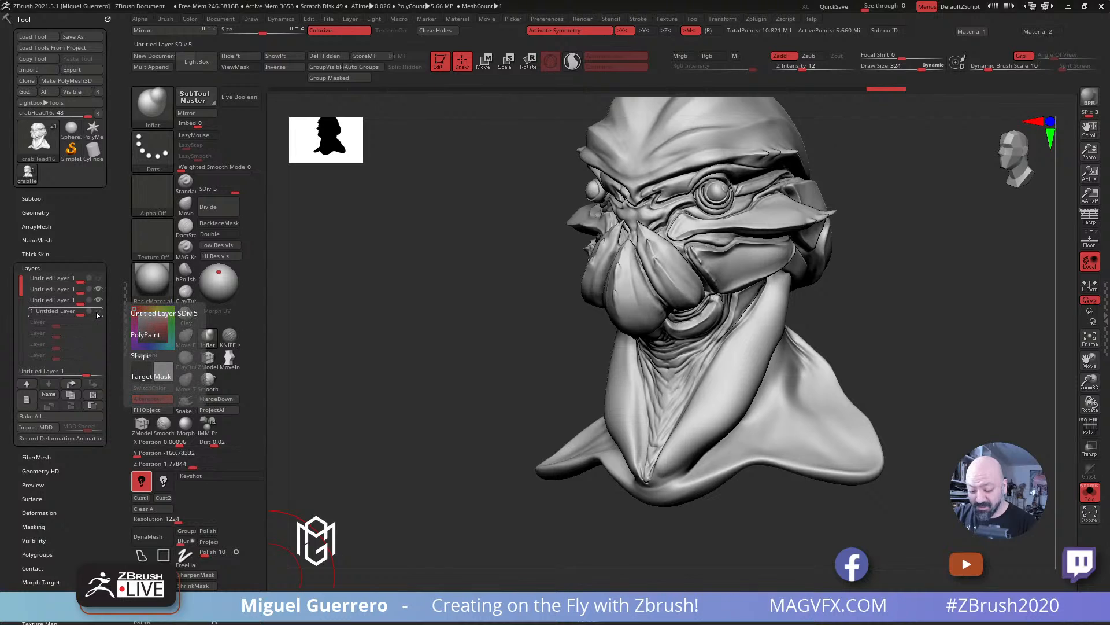
pyautogui.click(97, 313)
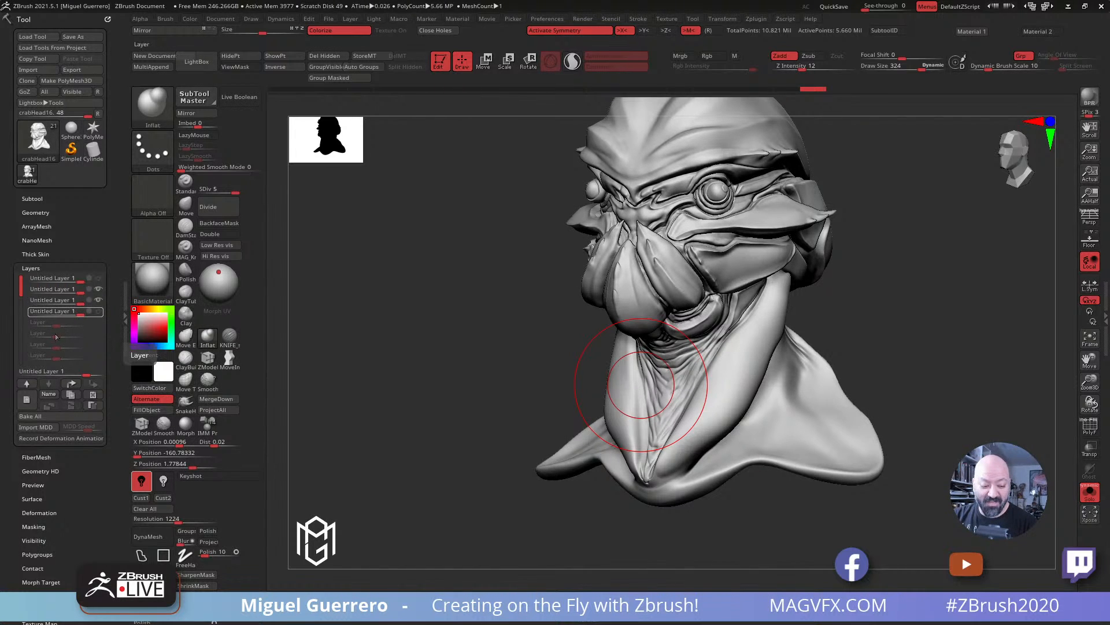
# Step: Delete the head's Contrast layer and add a fresh sculpting layer in its place with recording on
pyautogui.click(92, 394)
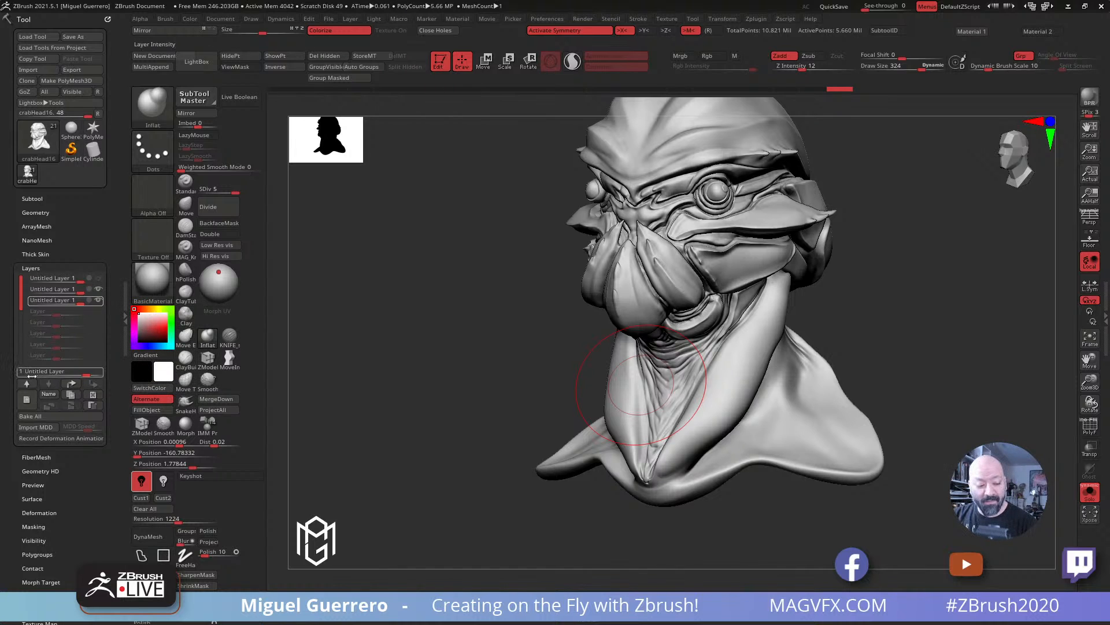
pyautogui.click(26, 399)
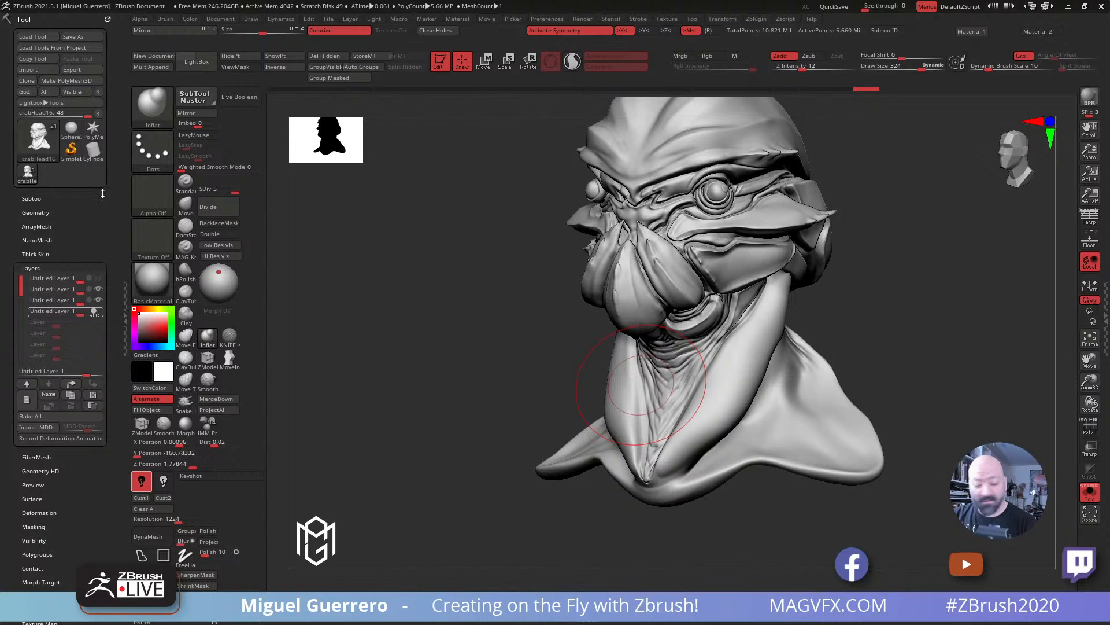
# Step: Turn off Solo to bring back all the creature's subtools and examine the full figure from the front
pyautogui.hotkey('alt', 's')
pyautogui.moveTo(389, 291)
pyautogui.mouseDown()
pyautogui.moveTo(400, 305)
pyautogui.moveTo(407, 290)
pyautogui.mouseUp()
pyautogui.keyDown('ctrl'); pyautogui.moveTo(407, 290); pyautogui.dragTo(359, 260, button='right'); pyautogui.keyUp('ctrl')
pyautogui.moveTo(402, 267)
pyautogui.keyDown('alt'); pyautogui.mouseDown()
pyautogui.moveTo(389, 241)
pyautogui.moveTo(419, 279)
pyautogui.mouseUp(); pyautogui.keyUp('alt')
pyautogui.keyDown('ctrl'); pyautogui.moveTo(424, 285); pyautogui.dragTo(383, 267, button='right'); pyautogui.keyUp('ctrl')
pyautogui.keyDown('alt'); pyautogui.moveTo(434, 272); pyautogui.dragTo(418, 224); pyautogui.keyUp('alt')
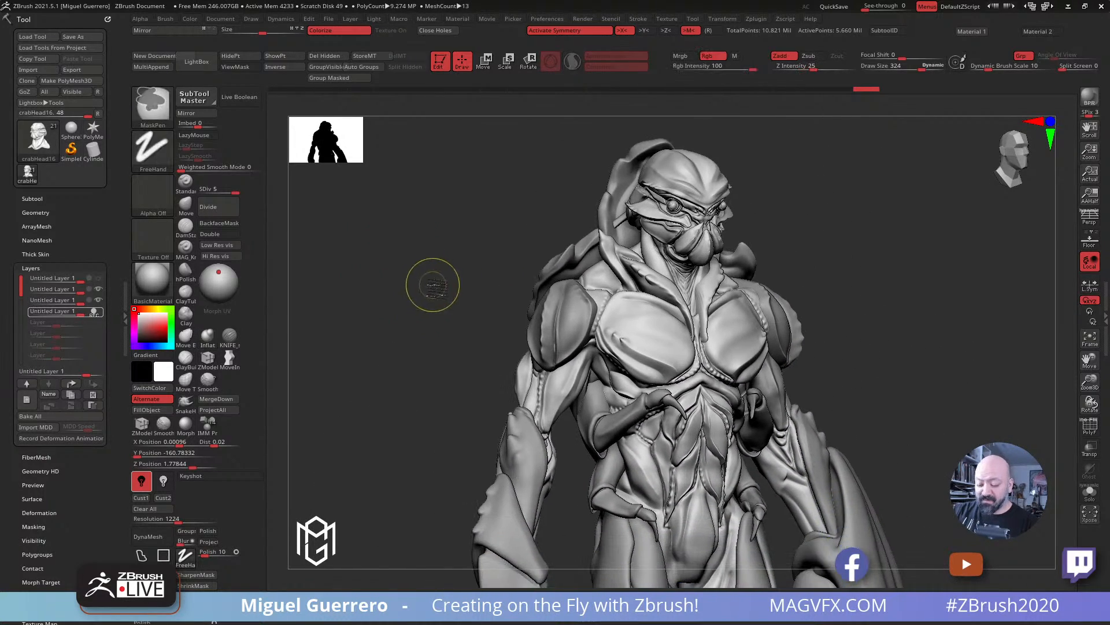
pyautogui.keyDown('ctrl'); pyautogui.moveTo(433, 285); pyautogui.dragTo(415, 279, button='right'); pyautogui.keyUp('ctrl')
pyautogui.moveTo(424, 293); pyautogui.dragTo(421, 308)
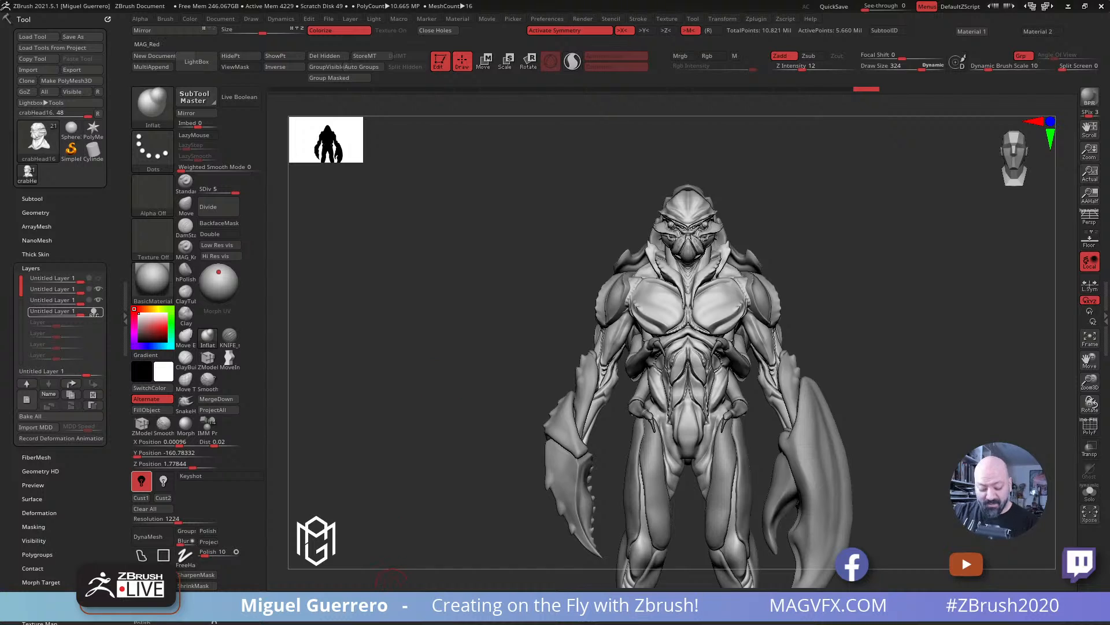
# Step: Switch the creature's material to MAG_Red and examine the full body around to the back
pyautogui.click(383, 599)
pyautogui.keyDown('alt'); pyautogui.moveTo(464, 373); pyautogui.dragTo(425, 350); pyautogui.keyUp('alt')
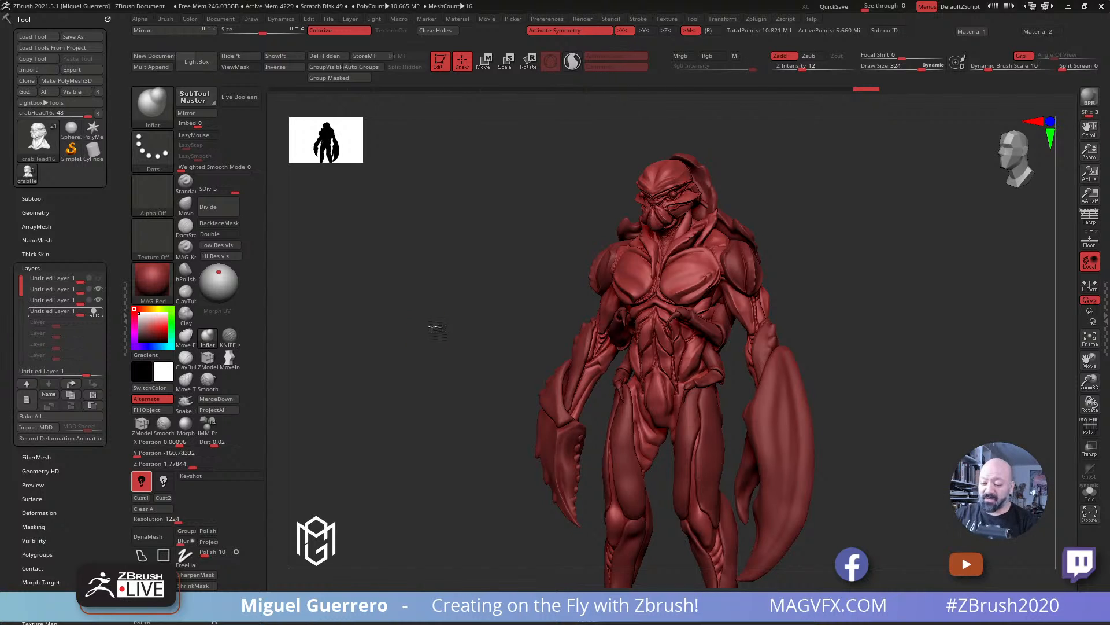
pyautogui.moveTo(431, 325); pyautogui.dragTo(564, 307)
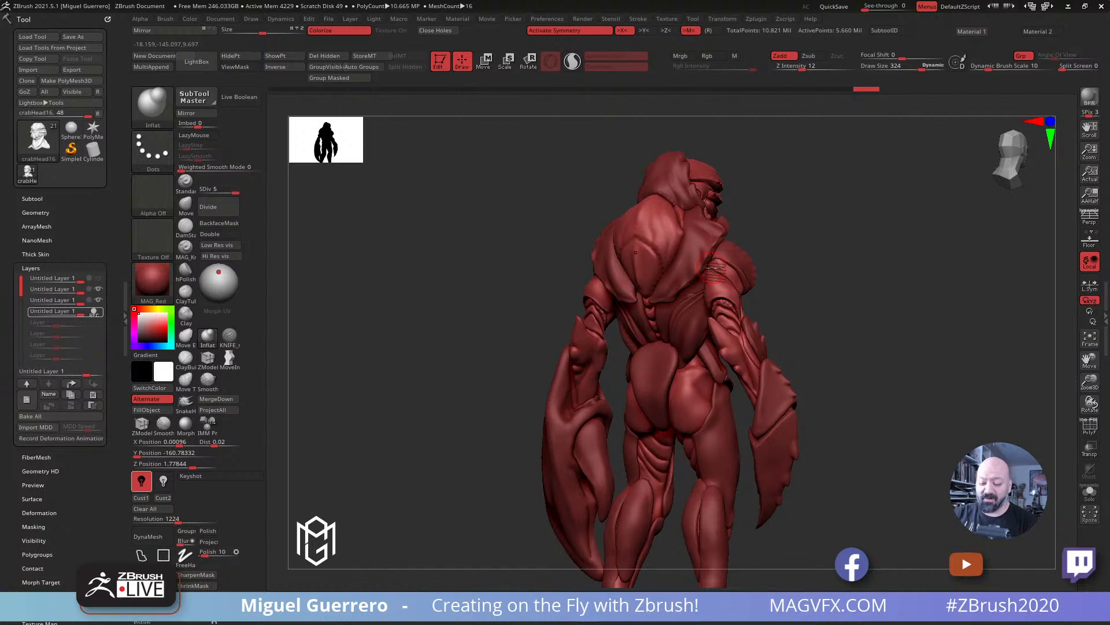
# Step: Examine the creature from behind and in front, checking the head, collar, torso and arms
pyautogui.moveTo(466, 400); pyautogui.dragTo(408, 392)
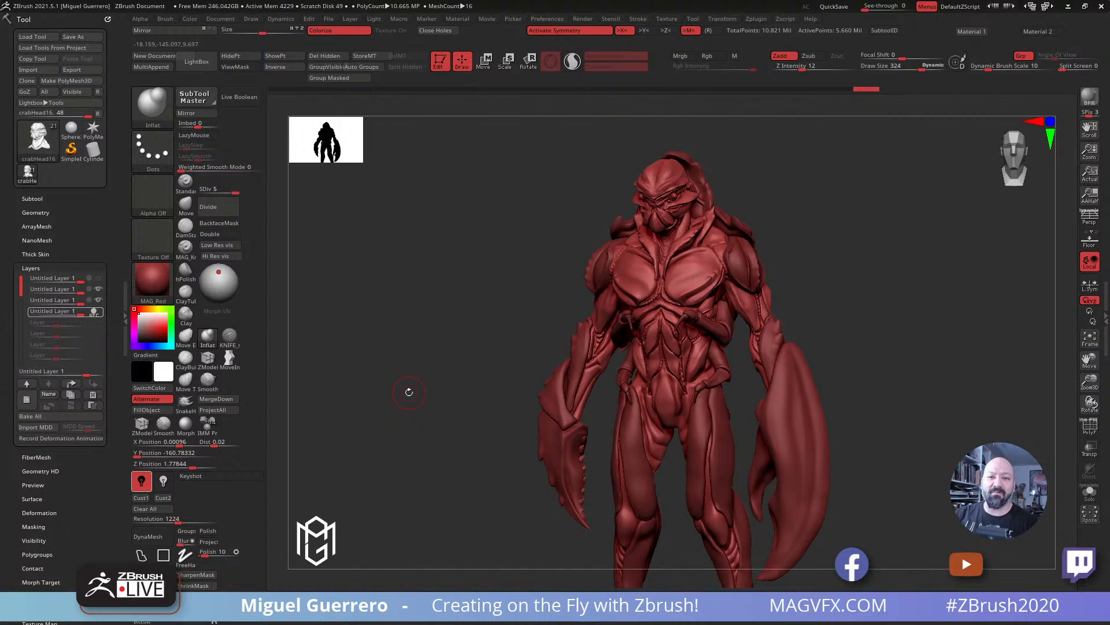
pyautogui.moveTo(446, 362)
pyautogui.mouseDown()
pyautogui.moveTo(479, 359)
pyautogui.moveTo(442, 346)
pyautogui.moveTo(476, 315)
pyautogui.moveTo(496, 318)
pyautogui.moveTo(499, 337)
pyautogui.mouseUp()
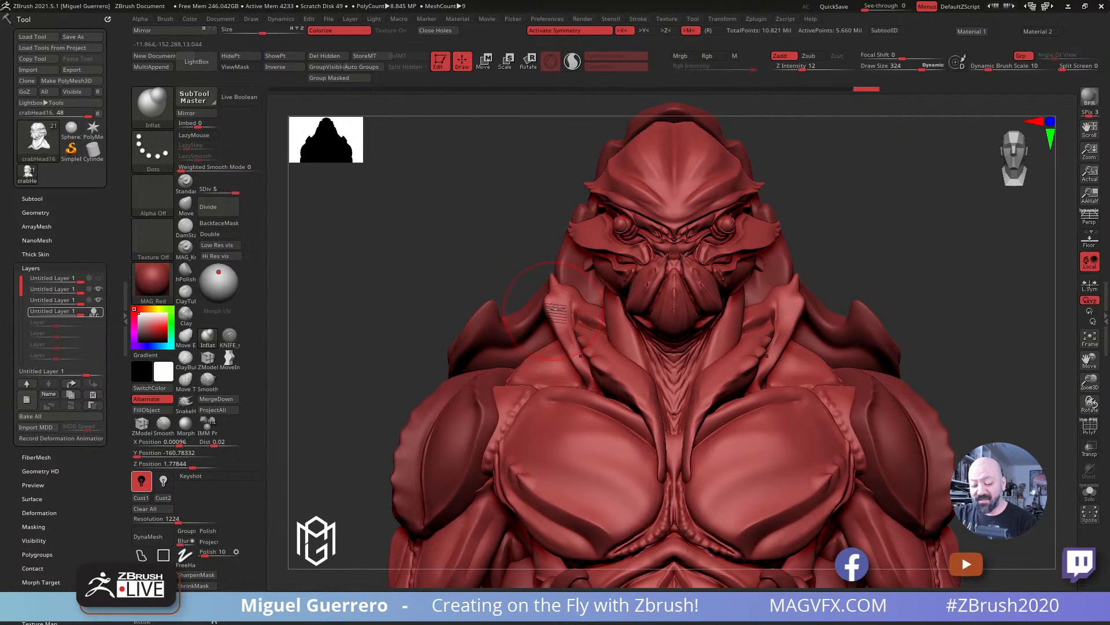
pyautogui.moveTo(446, 220); pyautogui.dragTo(425, 195)
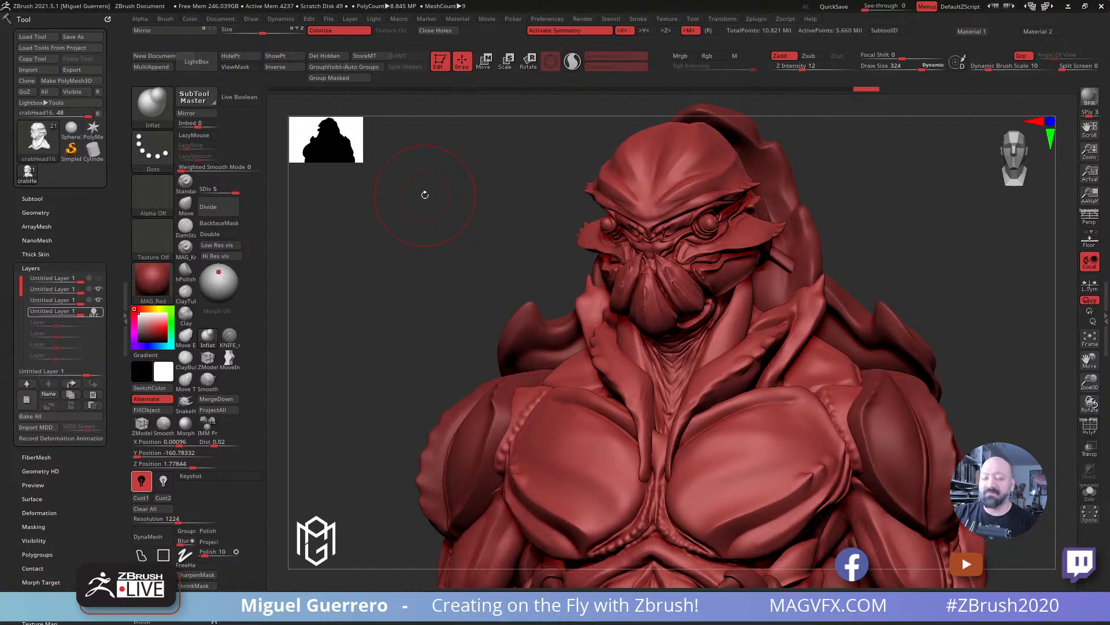
pyautogui.moveTo(391, 354); pyautogui.dragTo(451, 389)
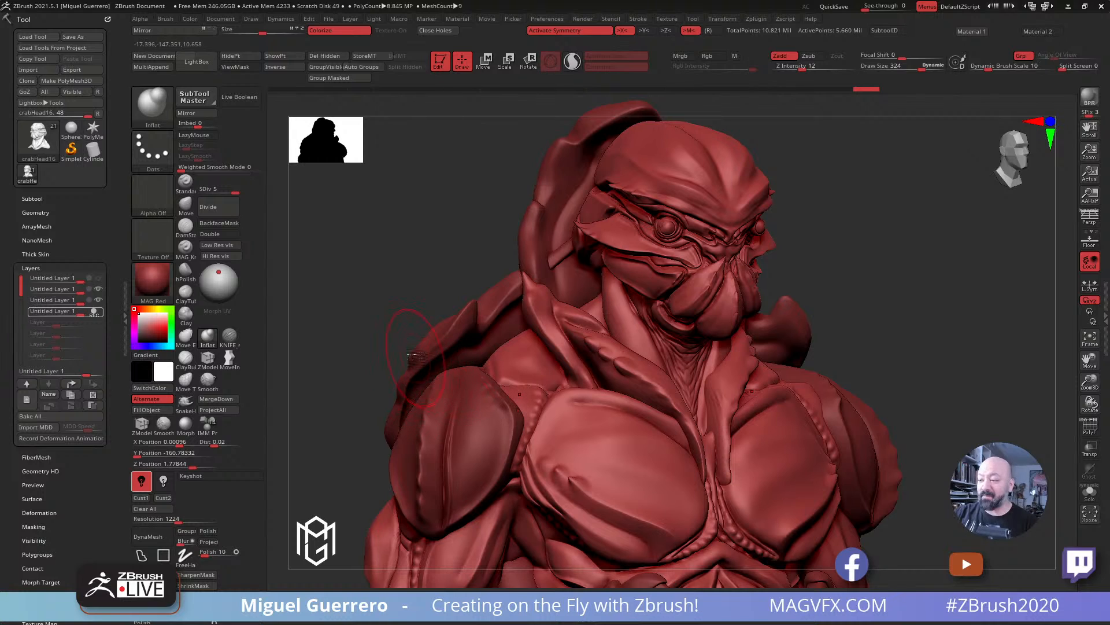
pyautogui.moveTo(404, 318)
pyautogui.keyDown('alt'); pyautogui.mouseDown(button='right')
pyautogui.moveTo(464, 223)
pyautogui.moveTo(387, 243)
pyautogui.mouseUp(button='right'); pyautogui.keyUp('alt')
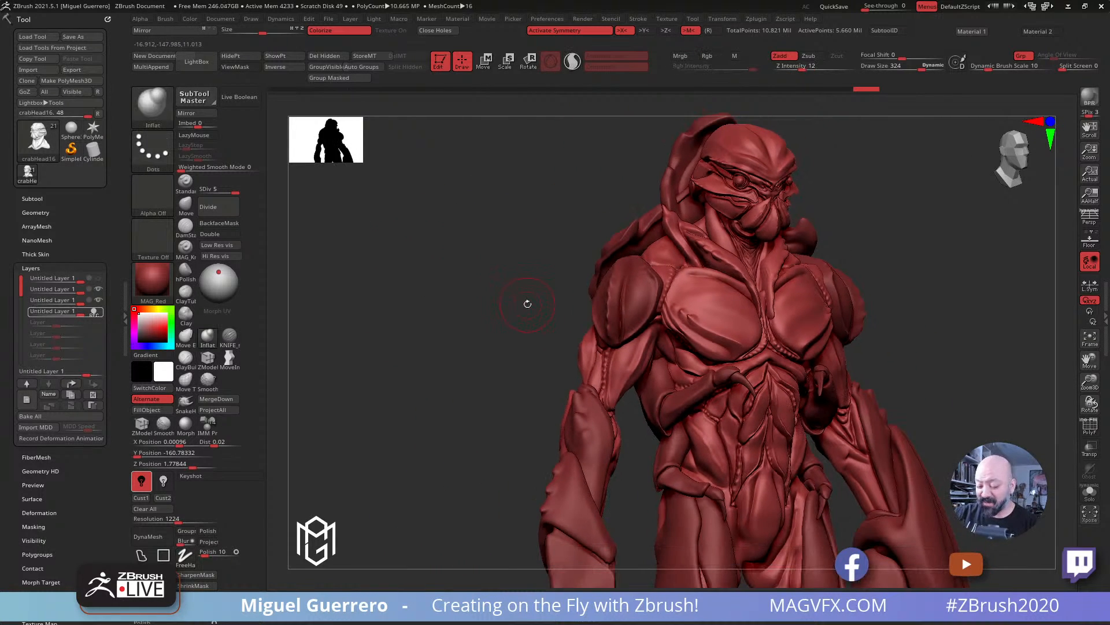
pyautogui.keyDown('alt'); pyautogui.moveTo(526, 303); pyautogui.dragTo(473, 267, button='right'); pyautogui.keyUp('alt')
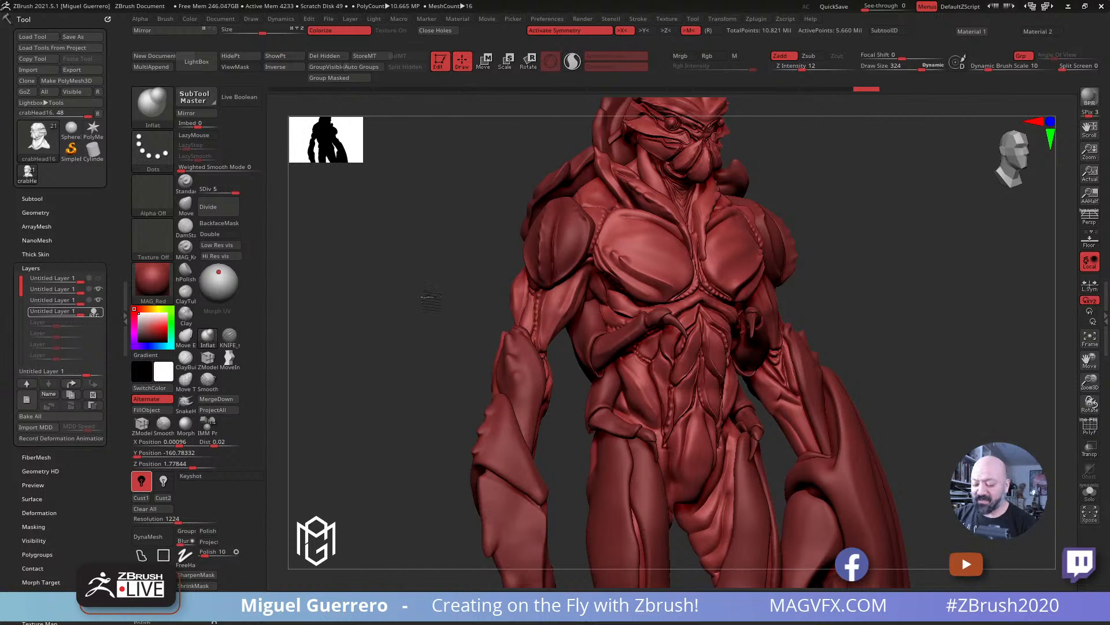
pyautogui.keyDown('shift'); pyautogui.moveTo(430, 298); pyautogui.dragTo(414, 297); pyautogui.keyUp('shift')
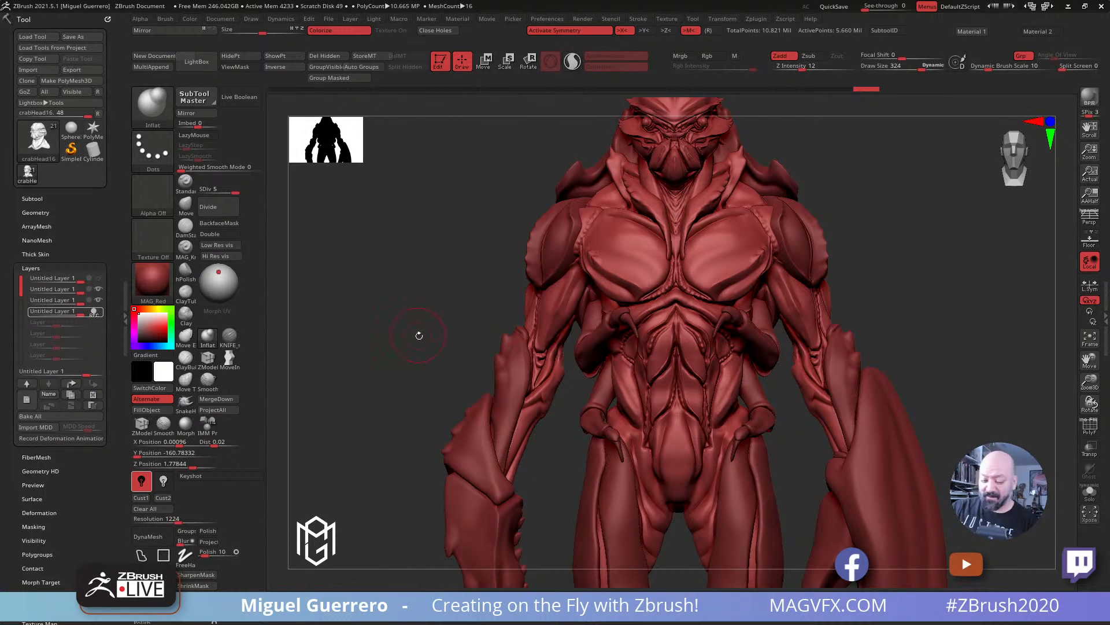
pyautogui.moveTo(406, 342); pyautogui.dragTo(484, 381)
# Step: Make the creature's body subtool active and choose the Inflat brush for work on the collar area
pyautogui.keyDown('alt'); pyautogui.click(656, 270); pyautogui.keyUp('alt')
pyautogui.moveTo(509, 231)
pyautogui.keyDown('ctrl'); pyautogui.mouseDown(button='right')
pyautogui.moveTo(515, 253)
pyautogui.moveTo(498, 292)
pyautogui.mouseUp(button='right'); pyautogui.keyUp('ctrl')
pyautogui.moveTo(384, 287); pyautogui.dragTo(414, 291, button='right')
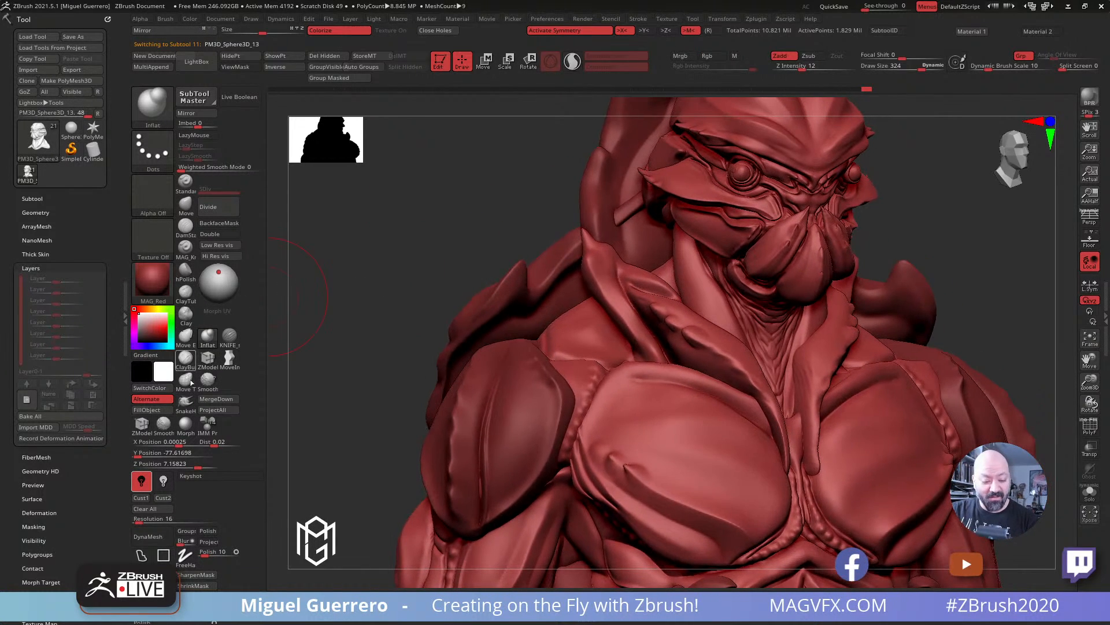
pyautogui.click(208, 340)
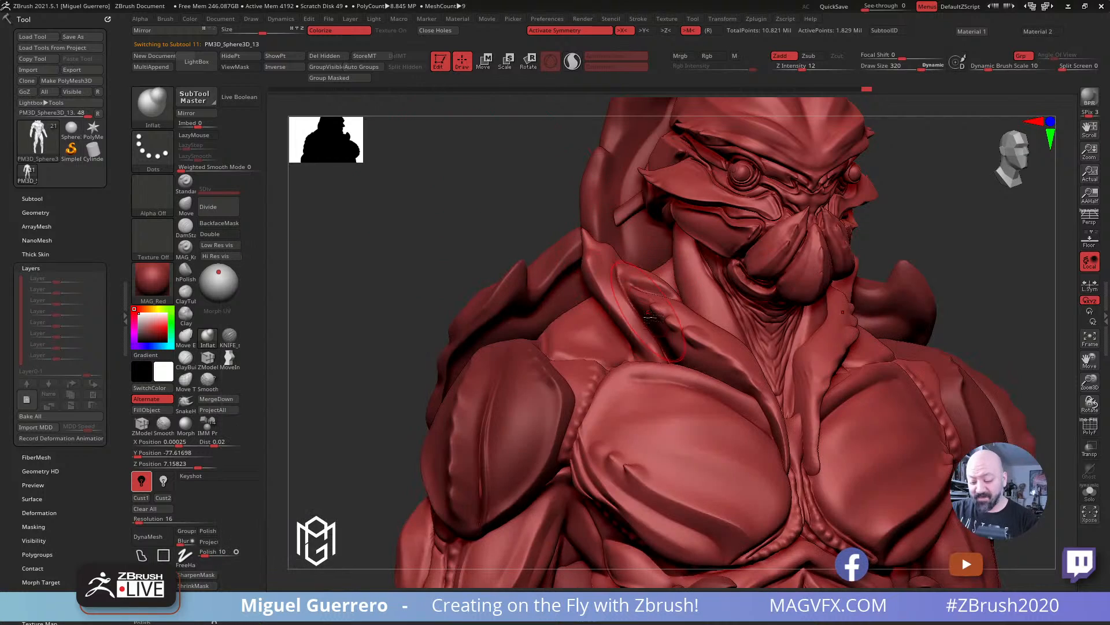
# Step: Reduce the draw size to 156 and dab the Inflat brush at the lower end of the outer collar ridge
pyautogui.press('[')
pyautogui.press('[')
pyautogui.press('[')
pyautogui.press('[')
pyautogui.press('[')
pyautogui.press('[')
pyautogui.press('[')
pyautogui.press('[')
pyautogui.press('[')
pyautogui.press('[')
pyautogui.press('[')
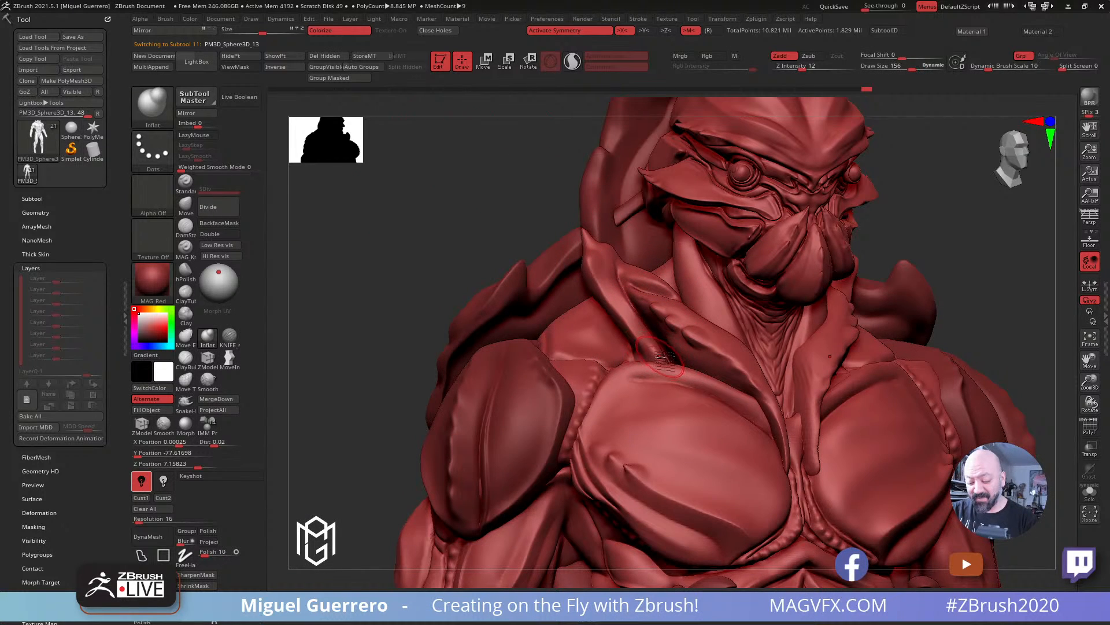
pyautogui.moveTo(659, 353); pyautogui.dragTo(661, 357)
# Step: Reduce the draw size to 56 and inflate small bumps down the outer collar ridge towards the chest
pyautogui.press('[')
pyautogui.press('[')
pyautogui.press('[')
pyautogui.press('[')
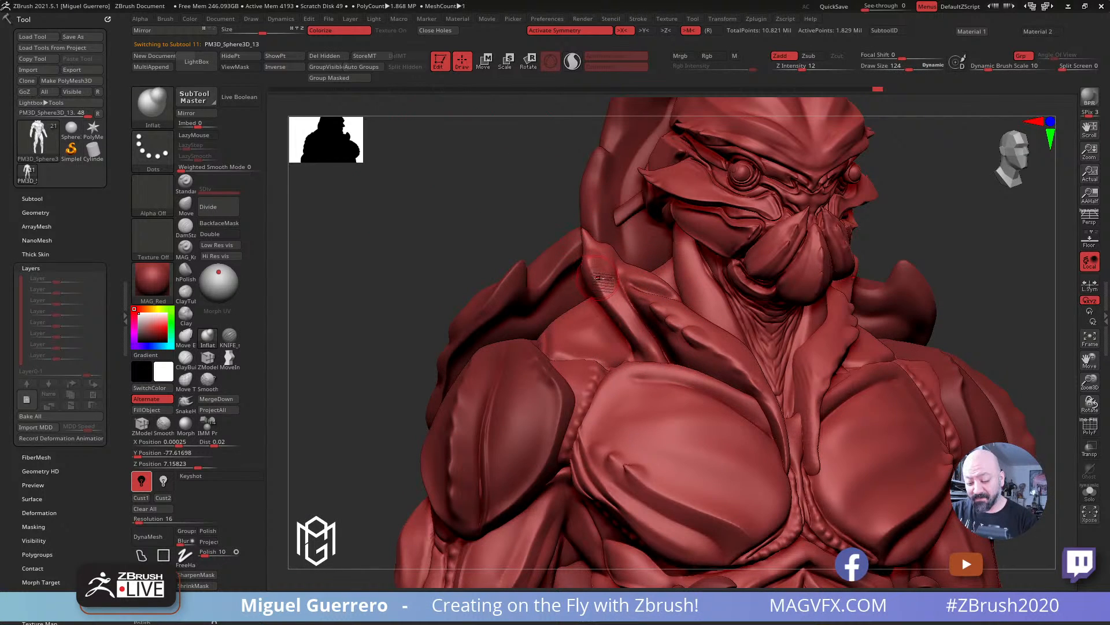
pyautogui.press('[')
pyautogui.press('[')
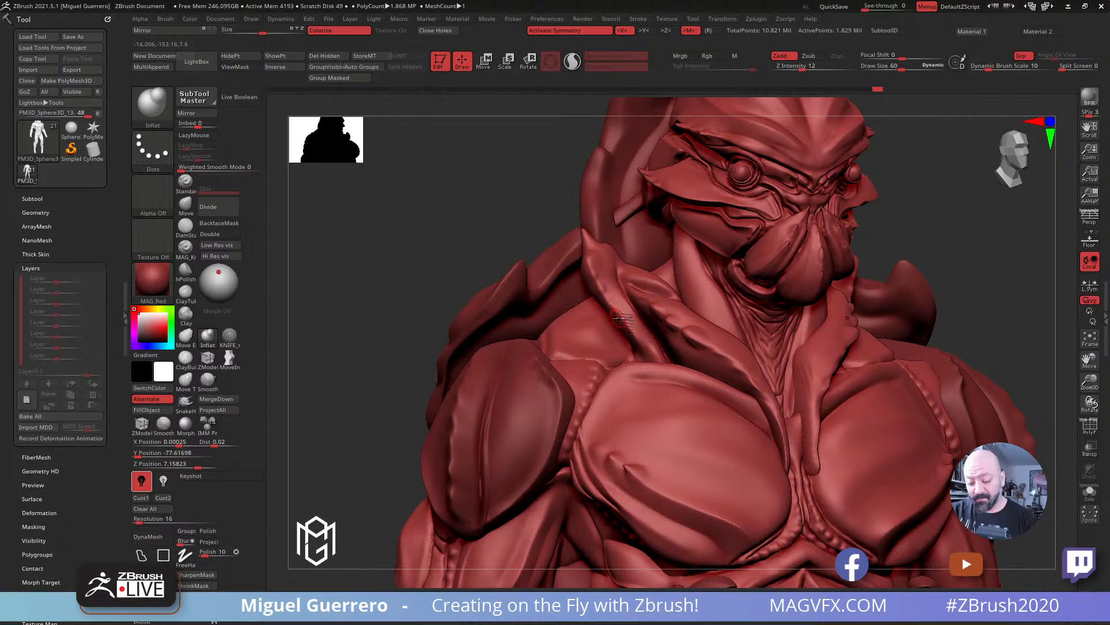
pyautogui.press('[')
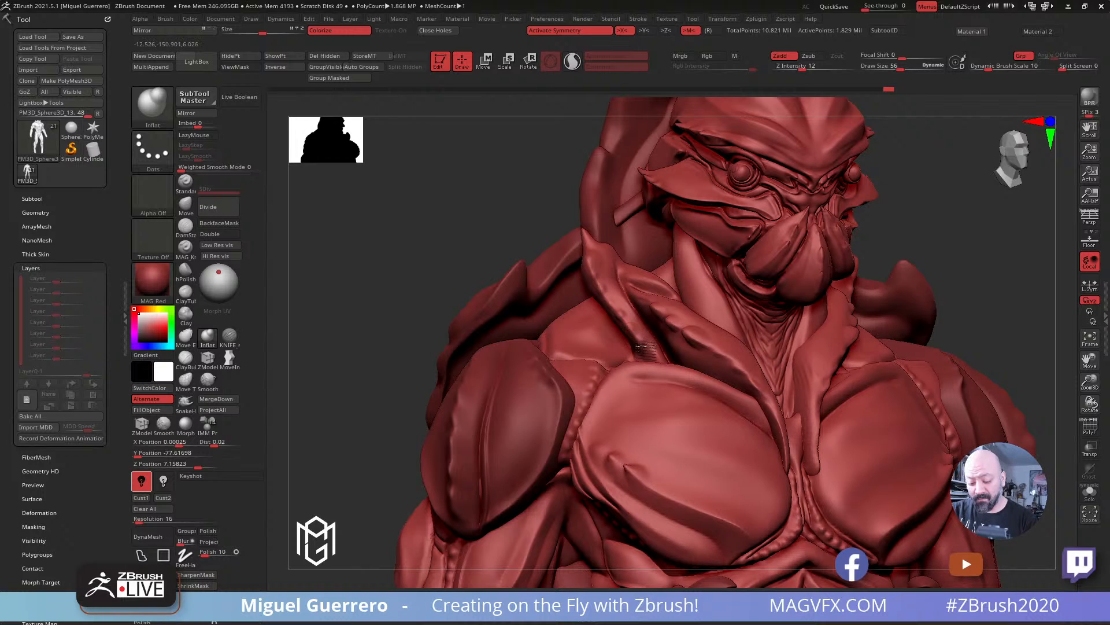
pyautogui.moveTo(651, 358); pyautogui.dragTo(653, 363)
# Step: Inflate more small bumps along the upper part of the outer collar ridge, working from several angles
pyautogui.moveTo(427, 261); pyautogui.dragTo(387, 266)
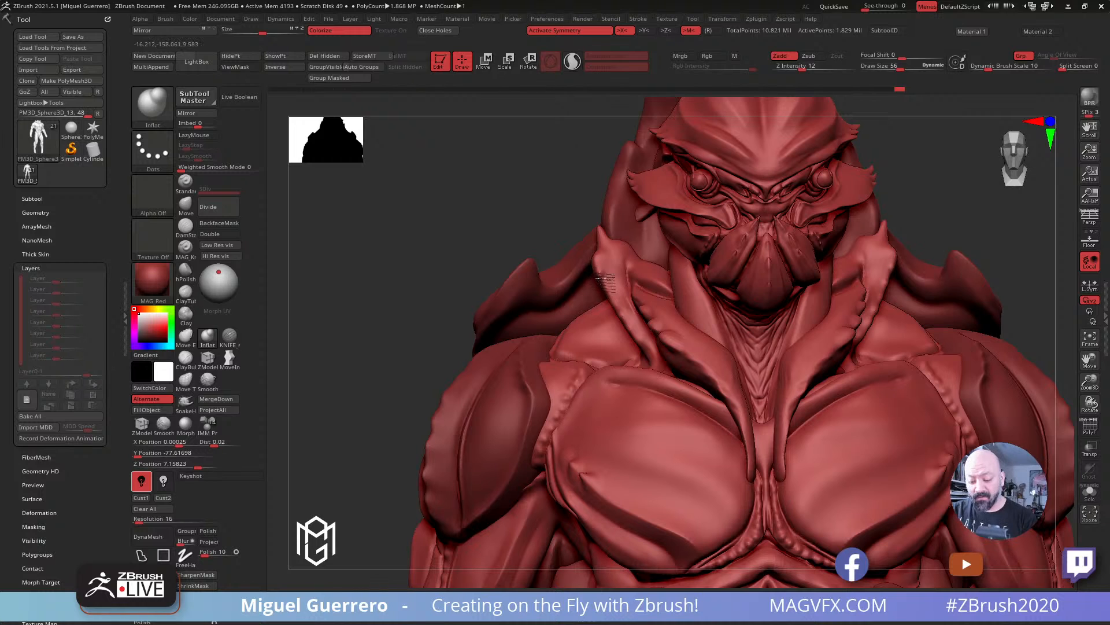
pyautogui.moveTo(478, 221); pyautogui.dragTo(594, 260)
pyautogui.moveTo(464, 191); pyautogui.dragTo(587, 243)
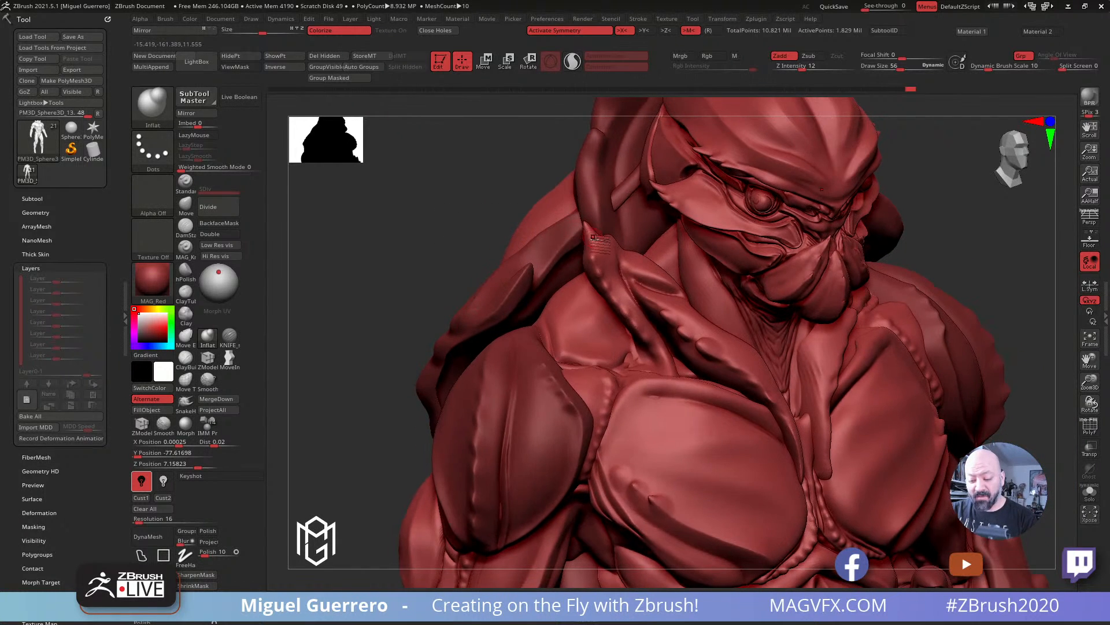
pyautogui.moveTo(441, 210); pyautogui.dragTo(541, 249)
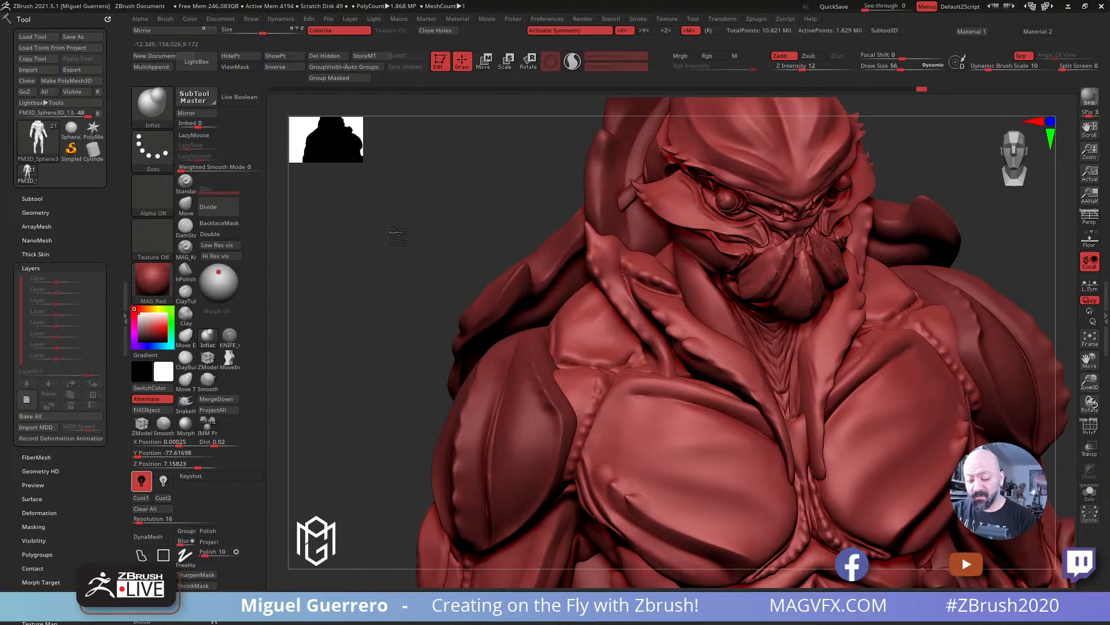
pyautogui.moveTo(398, 234); pyautogui.dragTo(438, 247)
pyautogui.moveTo(438, 247)
pyautogui.keyDown('ctrl'); pyautogui.mouseDown(button='right')
pyautogui.moveTo(428, 223)
pyautogui.moveTo(434, 247)
pyautogui.mouseUp(button='right'); pyautogui.keyUp('ctrl')
pyautogui.keyDown('shift'); pyautogui.moveTo(434, 247); pyautogui.dragTo(441, 250); pyautogui.keyUp('shift')
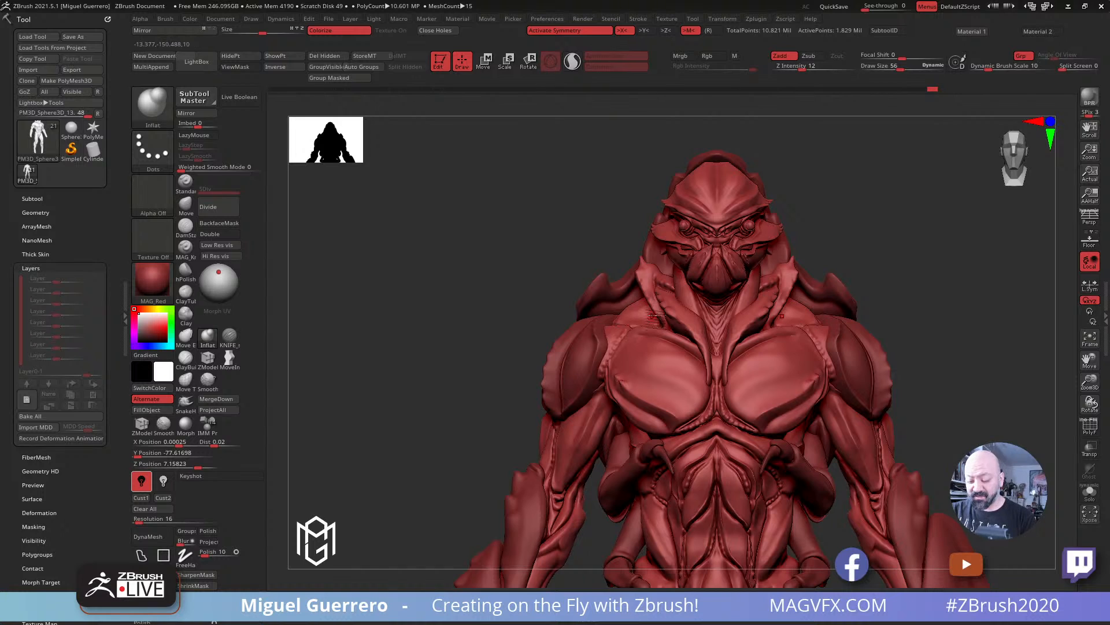
# Step: Build up further bumps along the lower collar ridge and the inner collar folds beside the neck
pyautogui.moveTo(509, 294); pyautogui.dragTo(558, 305)
pyautogui.keyDown('ctrl'); pyautogui.moveTo(559, 305); pyautogui.dragTo(561, 347, button='right'); pyautogui.keyUp('ctrl')
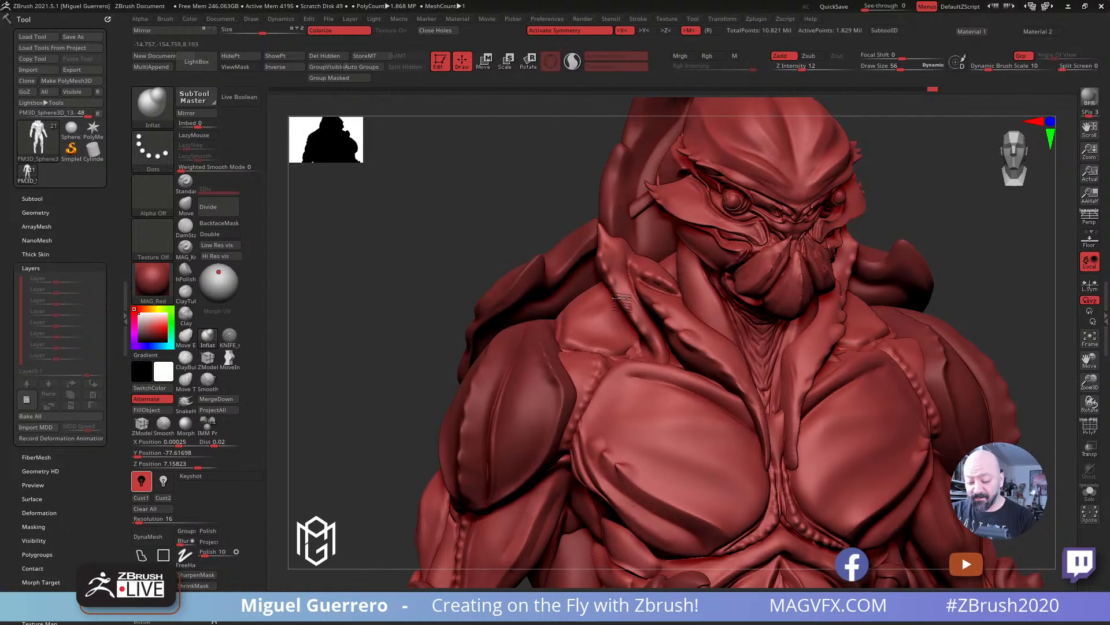
pyautogui.moveTo(462, 247); pyautogui.dragTo(824, 332)
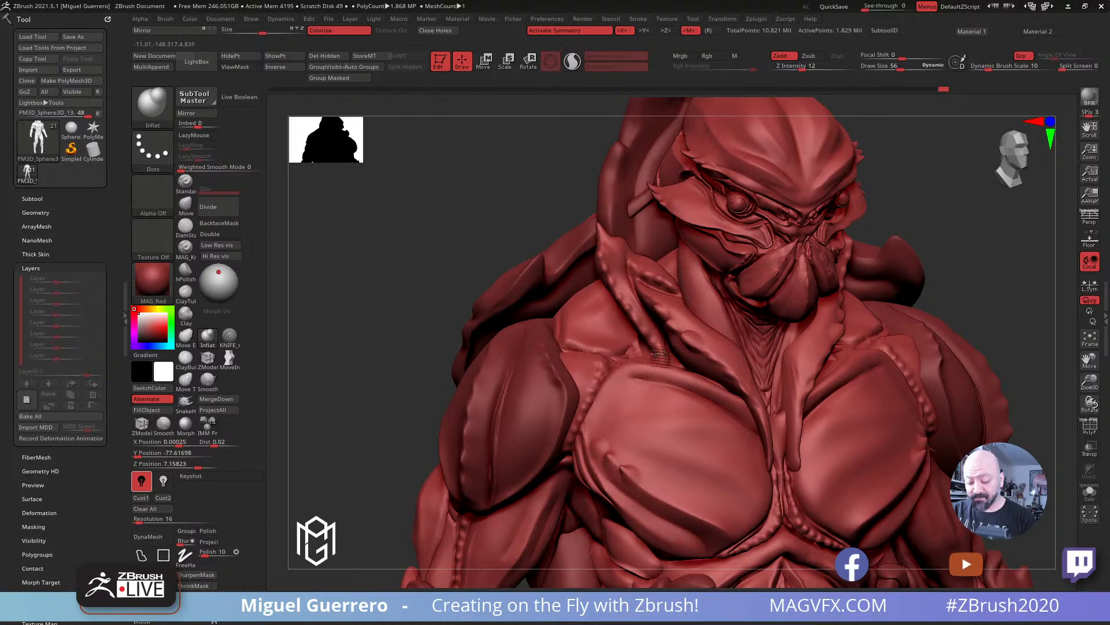
pyautogui.moveTo(458, 255); pyautogui.dragTo(639, 266)
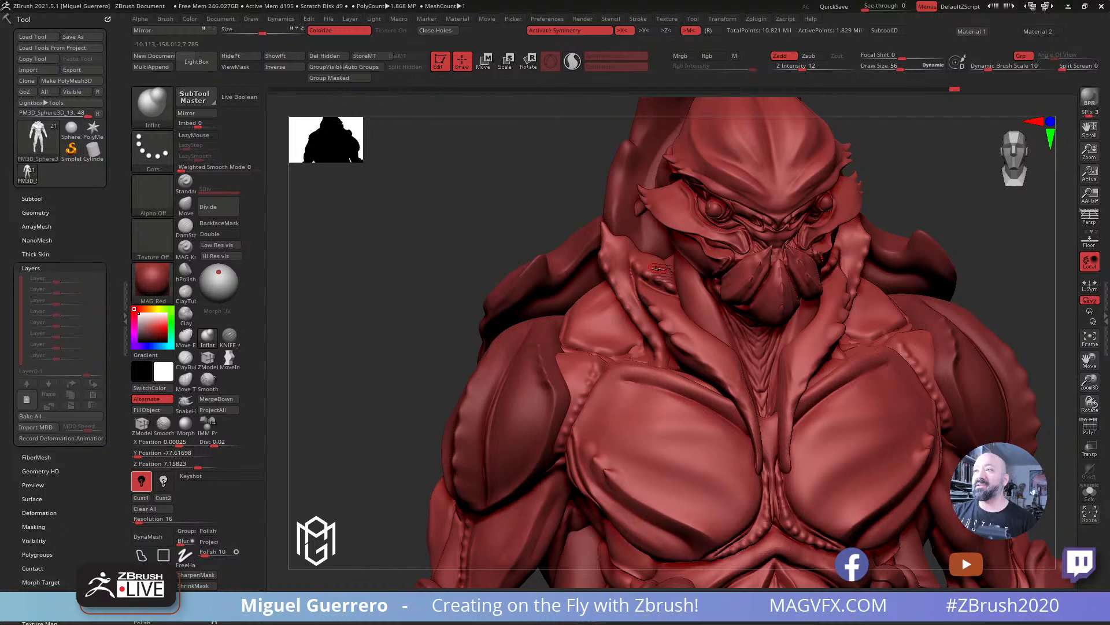
pyautogui.moveTo(419, 253)
pyautogui.mouseDown()
pyautogui.moveTo(486, 272)
pyautogui.moveTo(461, 270)
pyautogui.moveTo(407, 312)
pyautogui.mouseUp()
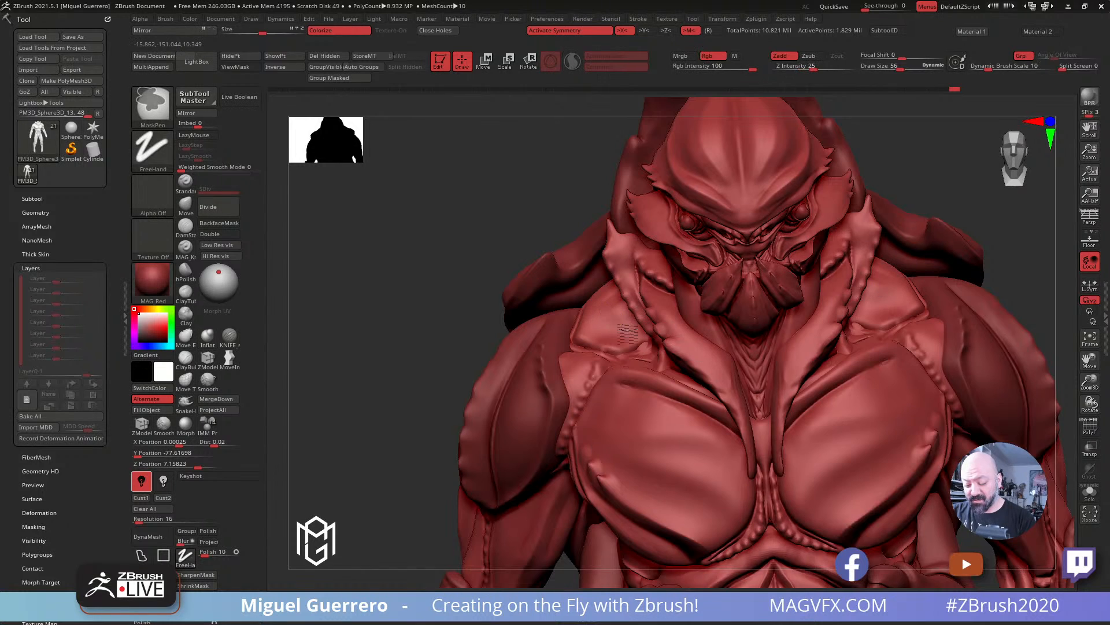
pyautogui.keyDown('ctrl'); pyautogui.moveTo(618, 318); pyautogui.dragTo(628, 361, button='right'); pyautogui.keyUp('ctrl')
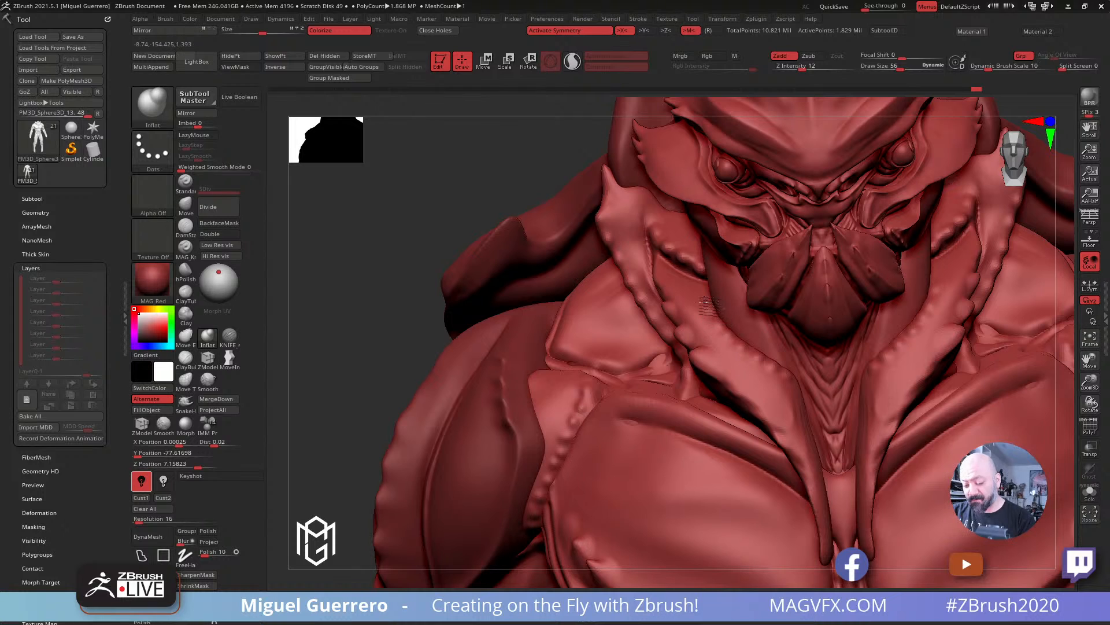
pyautogui.moveTo(389, 208); pyautogui.dragTo(288, 314)
# Step: Choose the DamStandard brush and make the body subtool active for carving
pyautogui.keyDown('alt'); pyautogui.click(739, 324); pyautogui.keyUp('alt')
pyautogui.moveTo(360, 222); pyautogui.dragTo(314, 267)
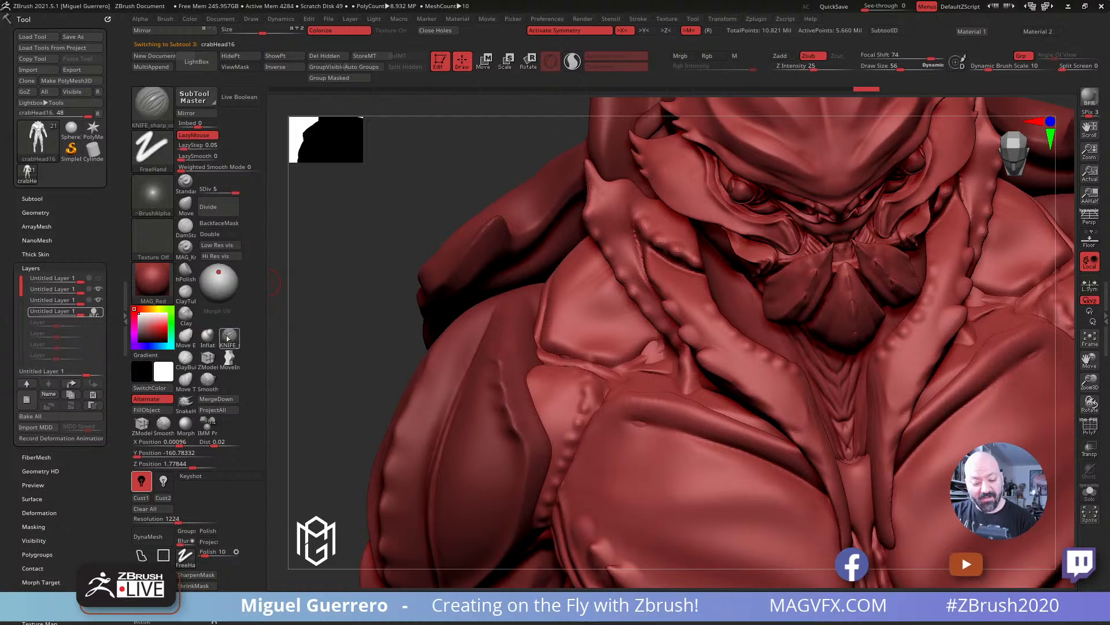
pyautogui.click(185, 227)
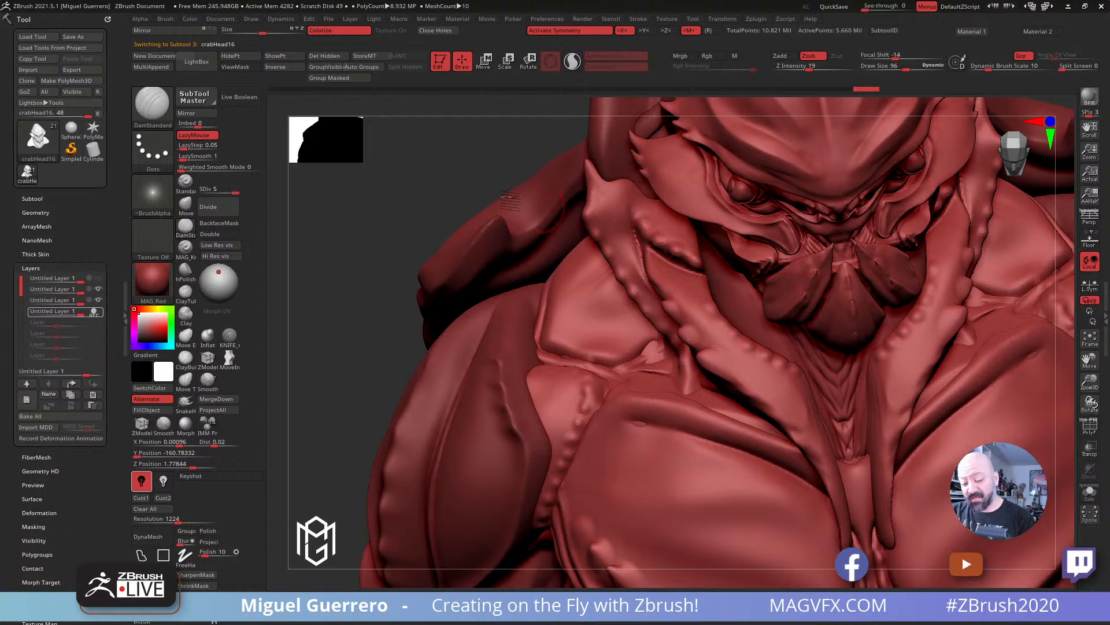
pyautogui.moveTo(513, 203); pyautogui.dragTo(497, 205)
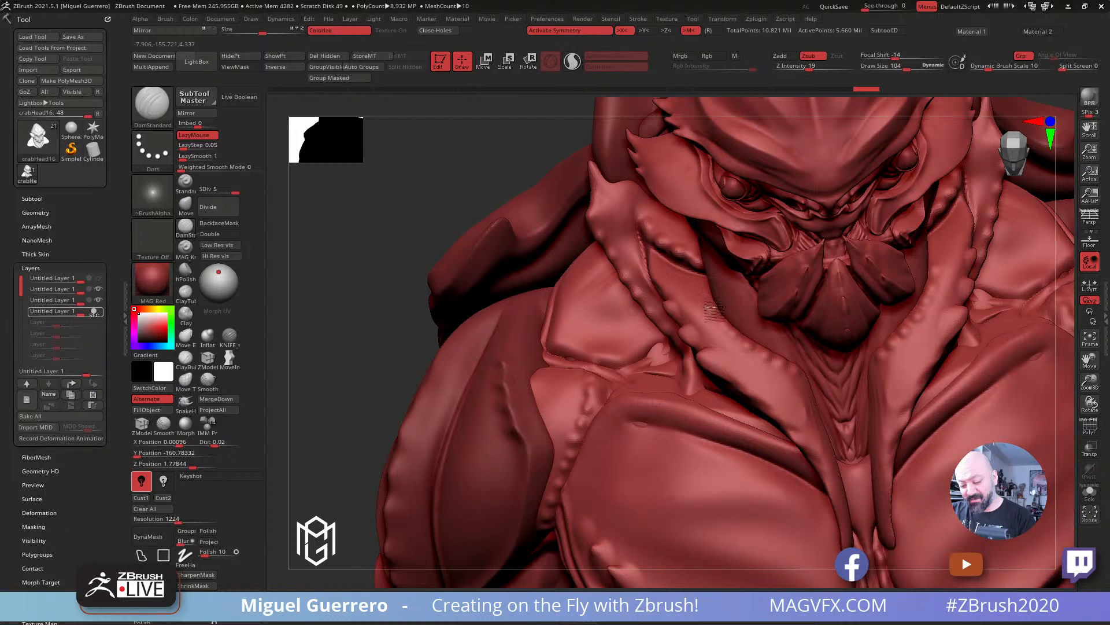
pyautogui.press('b')
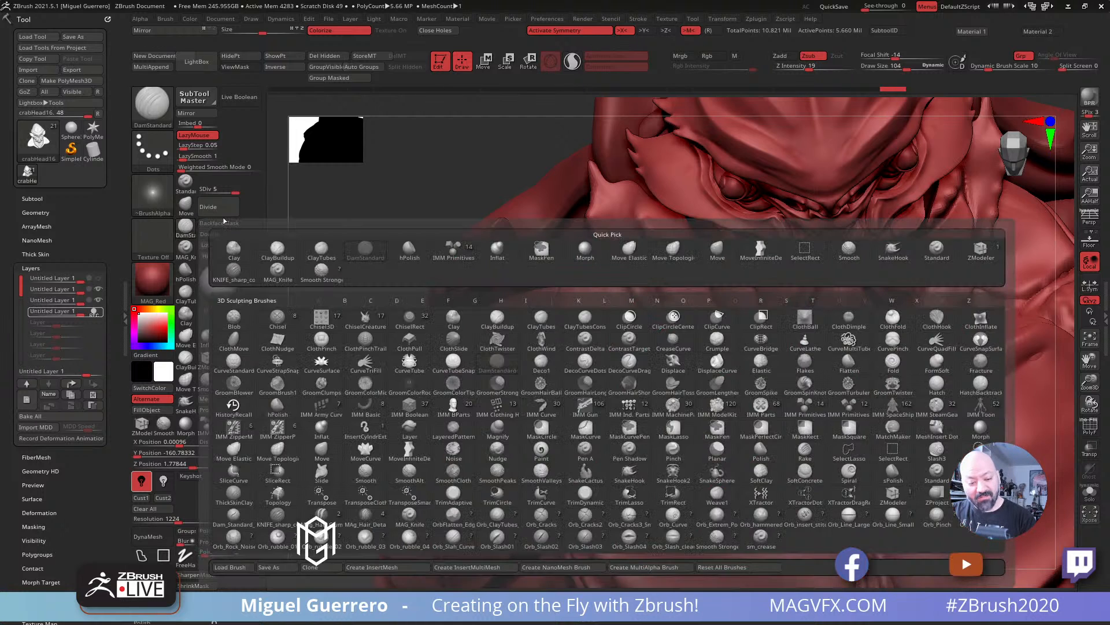
pyautogui.keyDown('alt'); pyautogui.click(717, 320); pyautogui.keyUp('alt')
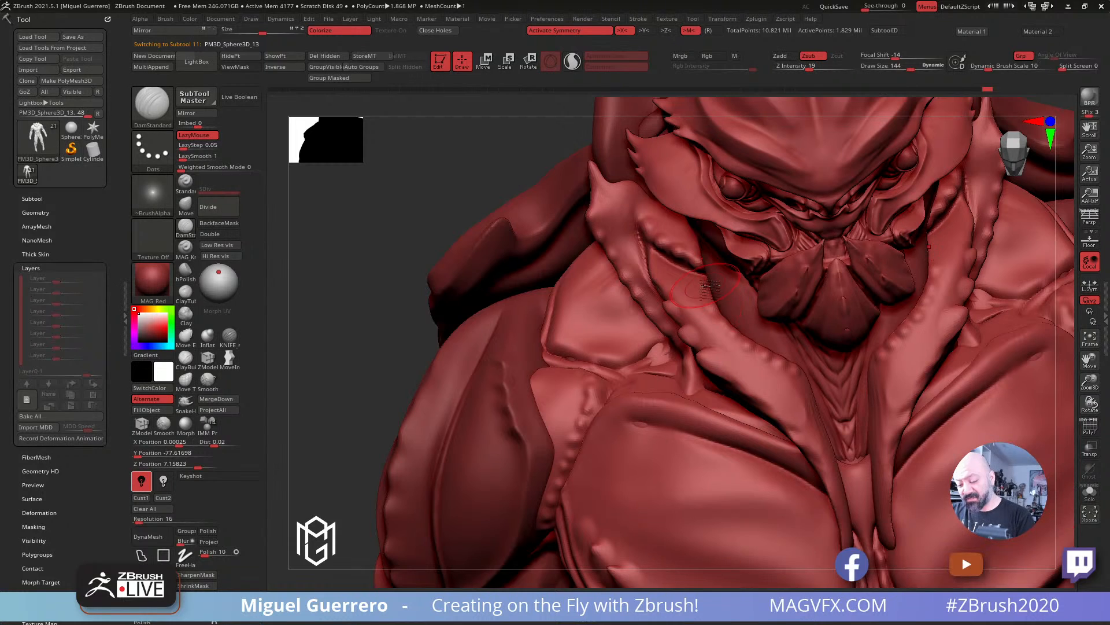
# Step: Set the draw size to 156 and Z Intensity to 44, then carve a groove along the inner collar flap
pyautogui.press(']')
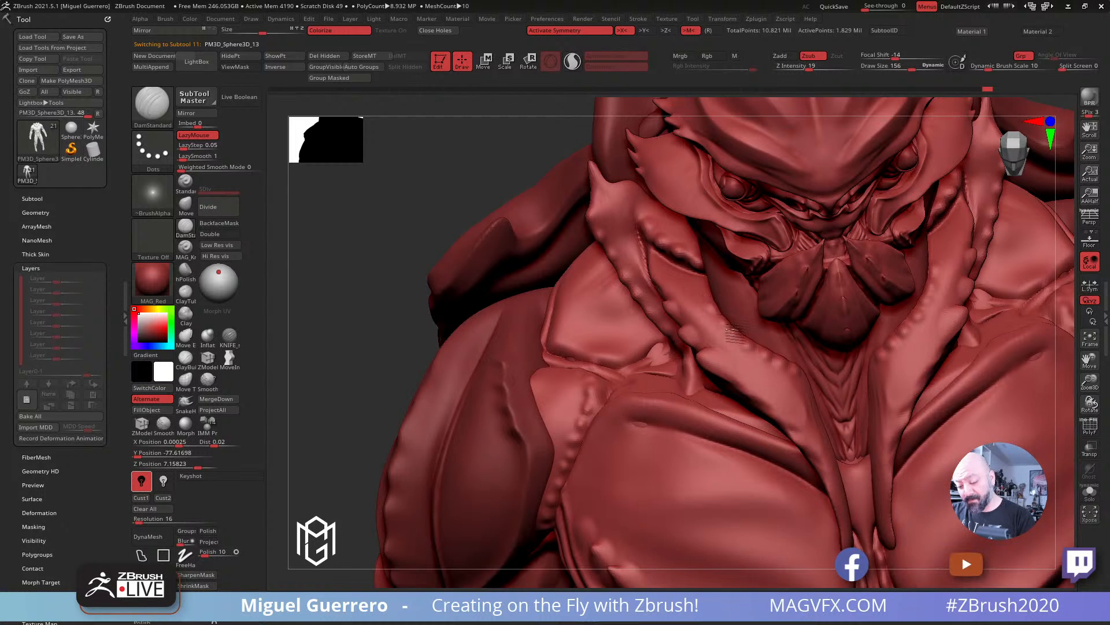
pyautogui.moveTo(808, 69); pyautogui.dragTo(827, 68)
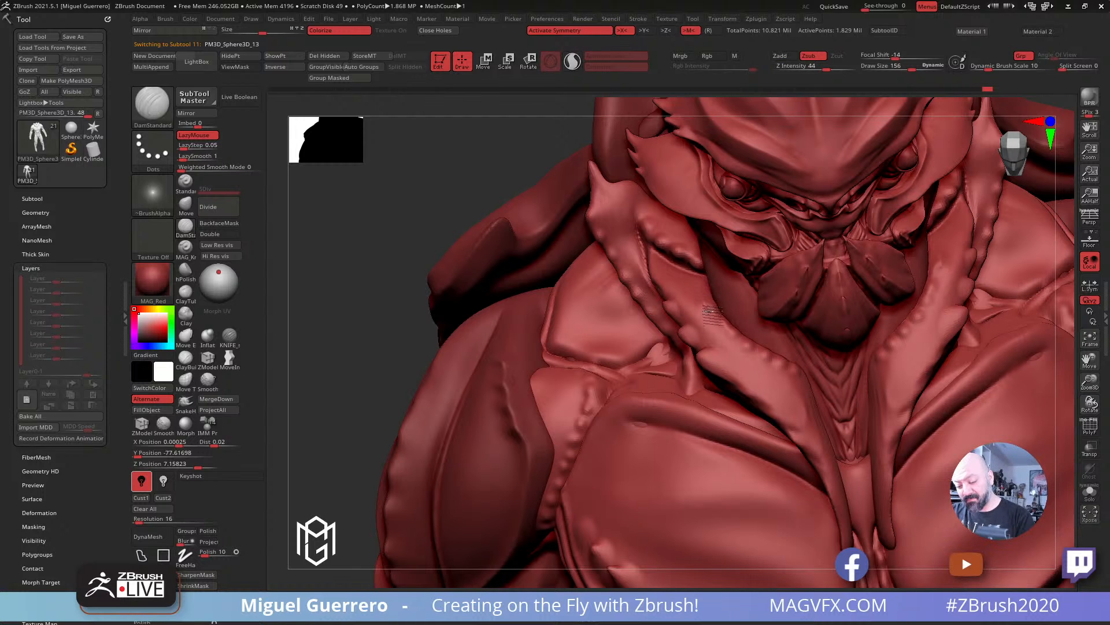
pyautogui.moveTo(712, 311); pyautogui.dragTo(801, 385)
pyautogui.moveTo(414, 213)
pyautogui.mouseDown()
pyautogui.moveTo(415, 199)
pyautogui.moveTo(488, 173)
pyautogui.mouseUp()
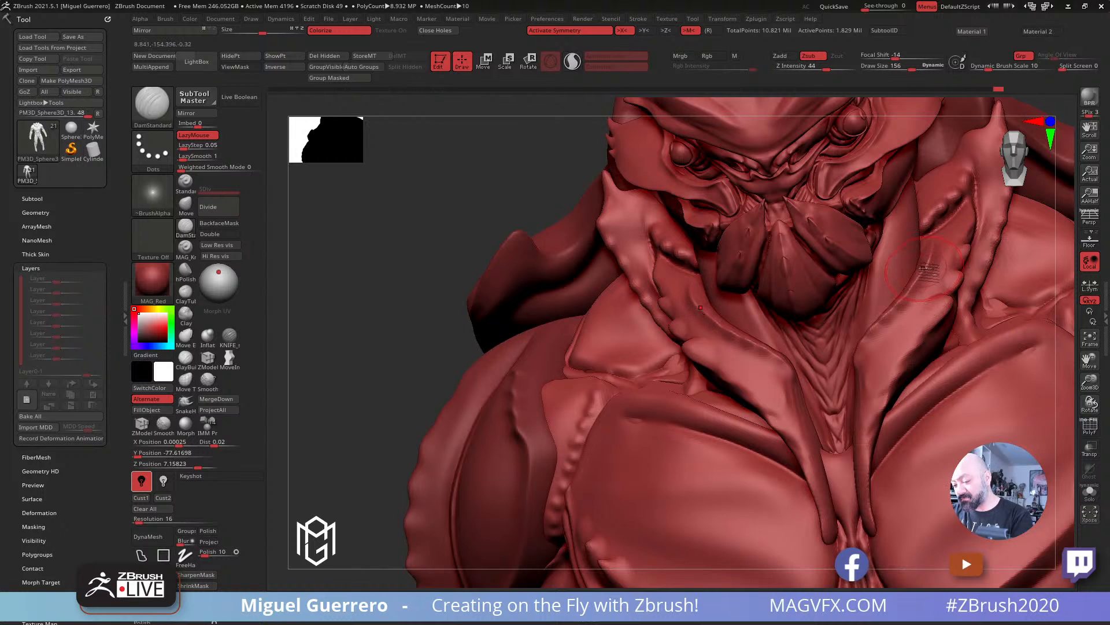
# Step: Isolate the body subtool with Solo and switch back to the Inflat brush at the collar flap
pyautogui.click(1089, 493)
pyautogui.moveTo(432, 206); pyautogui.dragTo(442, 249)
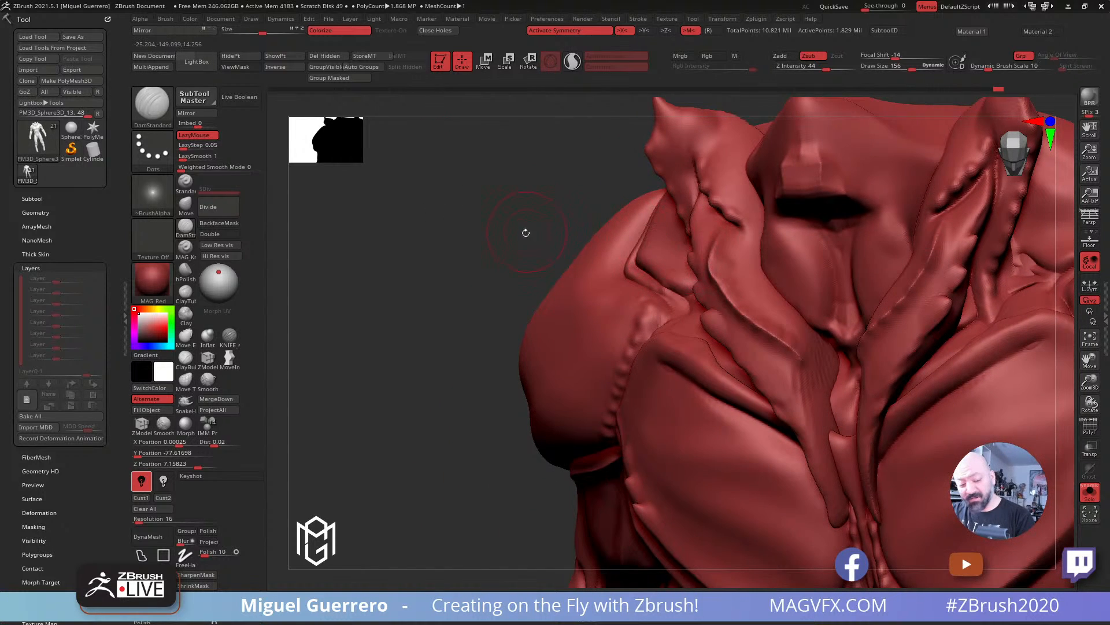
pyautogui.click(208, 335)
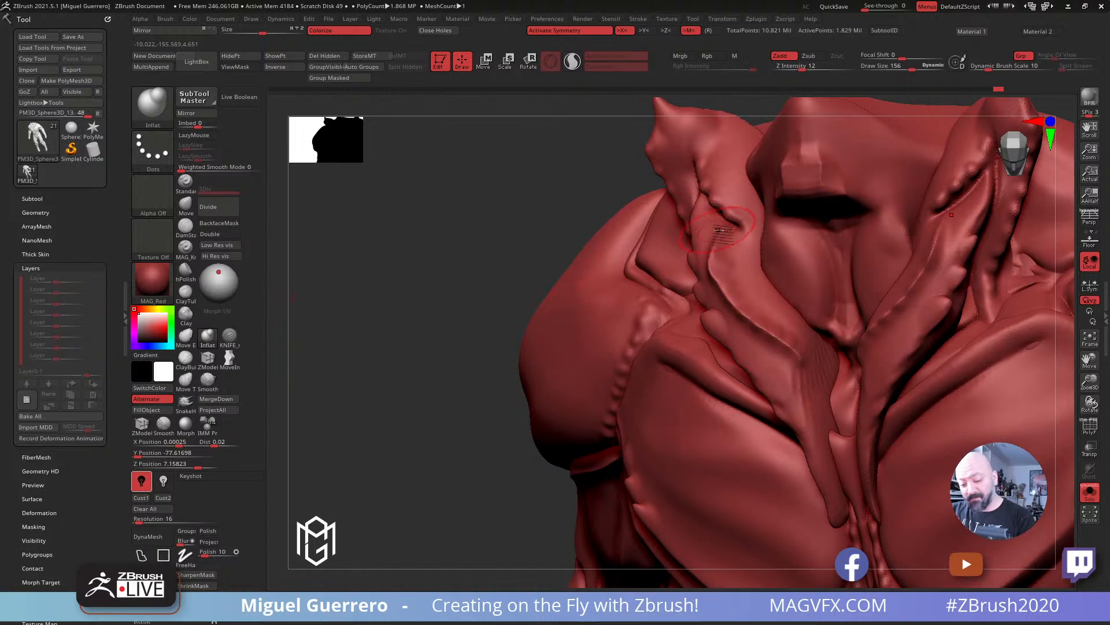
pyautogui.moveTo(595, 203); pyautogui.dragTo(642, 205)
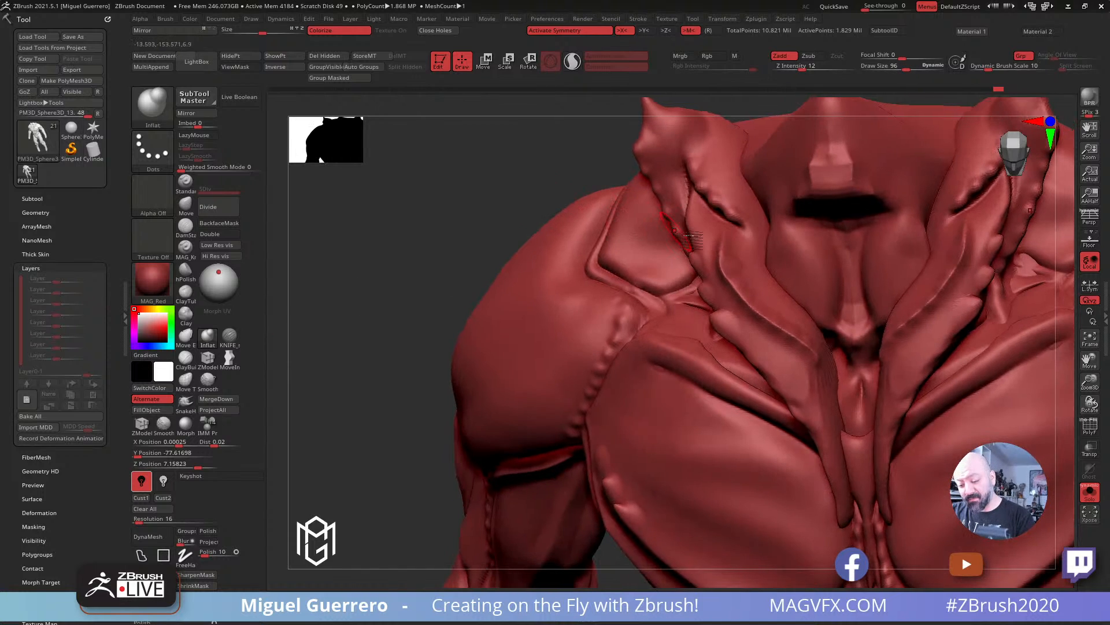
# Step: Inflate the raised fold along the inner collar flap, using a draw size of 80
pyautogui.moveTo(730, 227)
pyautogui.mouseDown()
pyautogui.moveTo(735, 288)
pyautogui.moveTo(812, 350)
pyautogui.mouseUp()
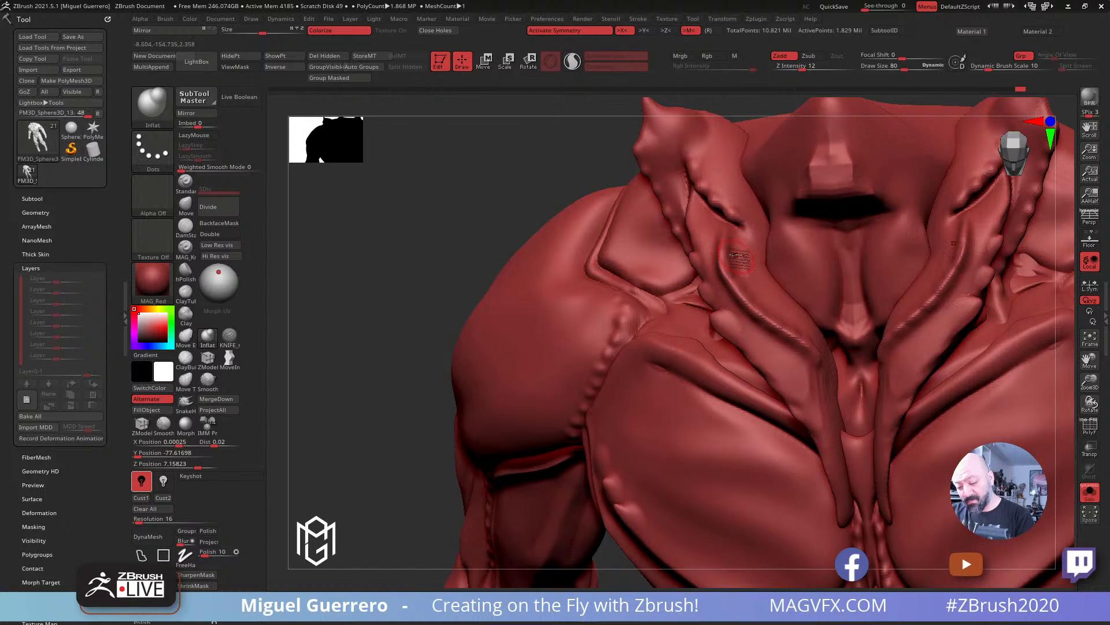
pyautogui.moveTo(478, 214); pyautogui.dragTo(569, 196)
pyautogui.moveTo(733, 236); pyautogui.dragTo(750, 294)
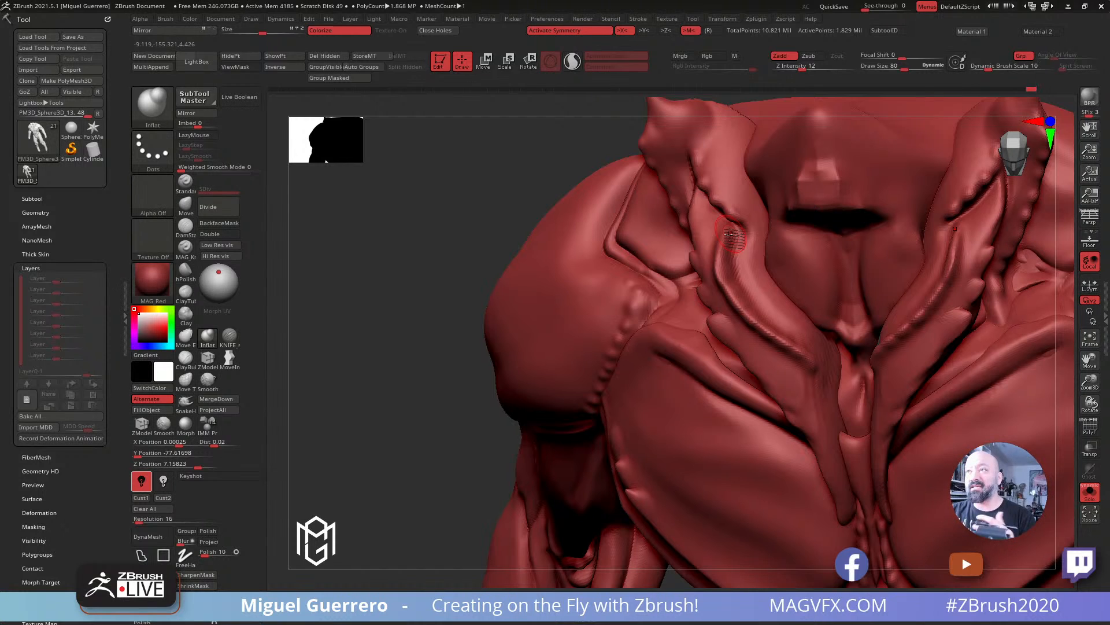
# Step: Compare the body's collar sculpt with an earlier state in the undo history and return to the latest state
pyautogui.moveTo(417, 220)
pyautogui.mouseDown()
pyautogui.moveTo(397, 214)
pyautogui.moveTo(401, 271)
pyautogui.moveTo(405, 261)
pyautogui.mouseUp()
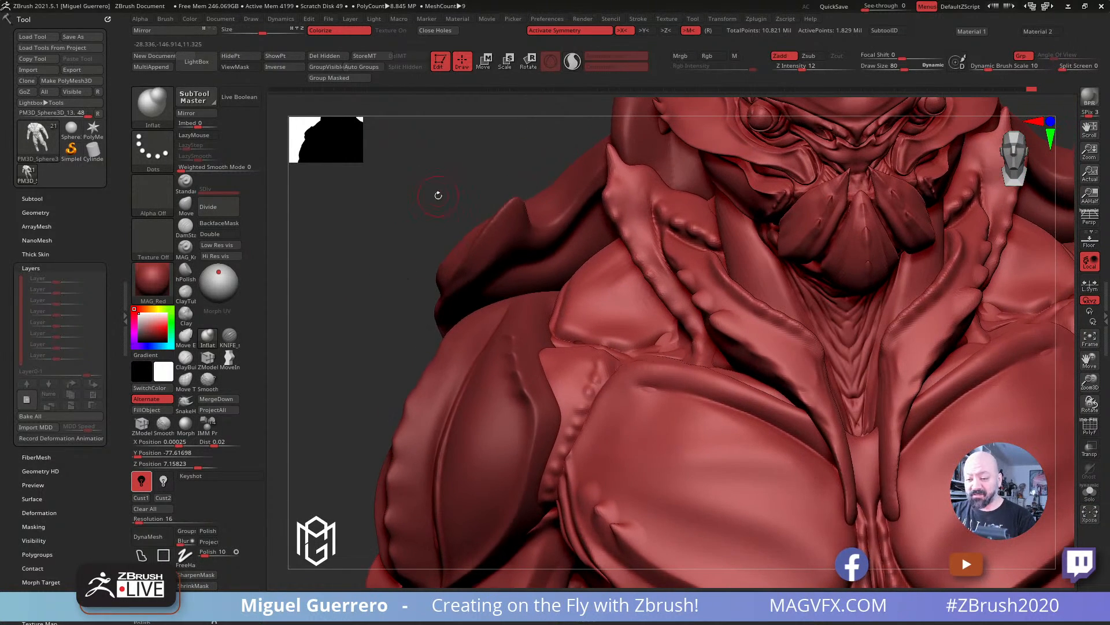
pyautogui.click(934, 91)
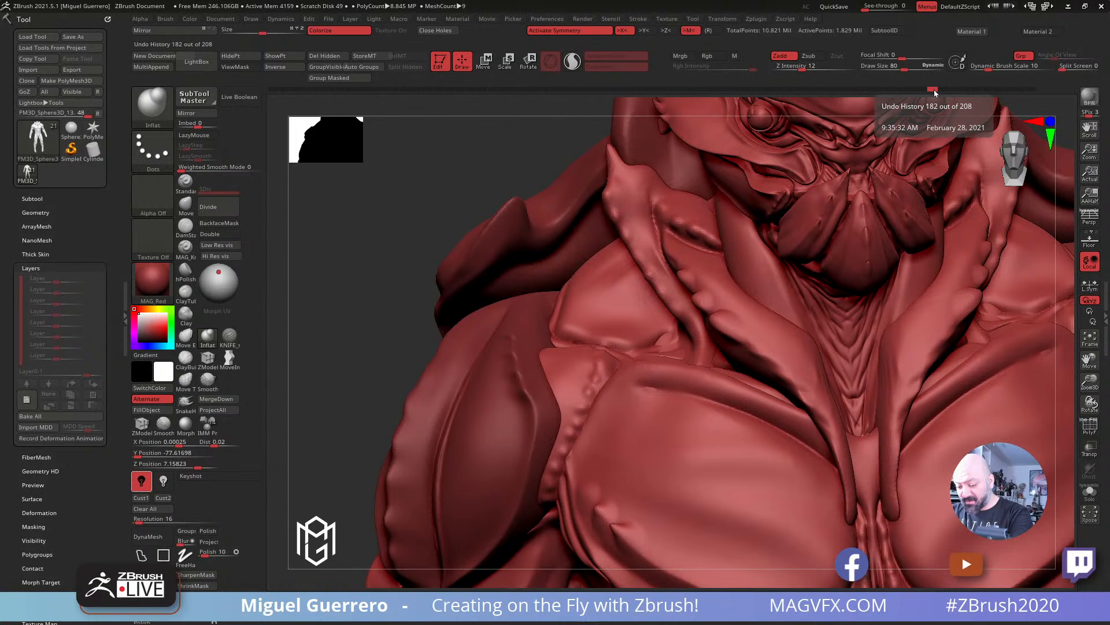
pyautogui.click(1030, 90)
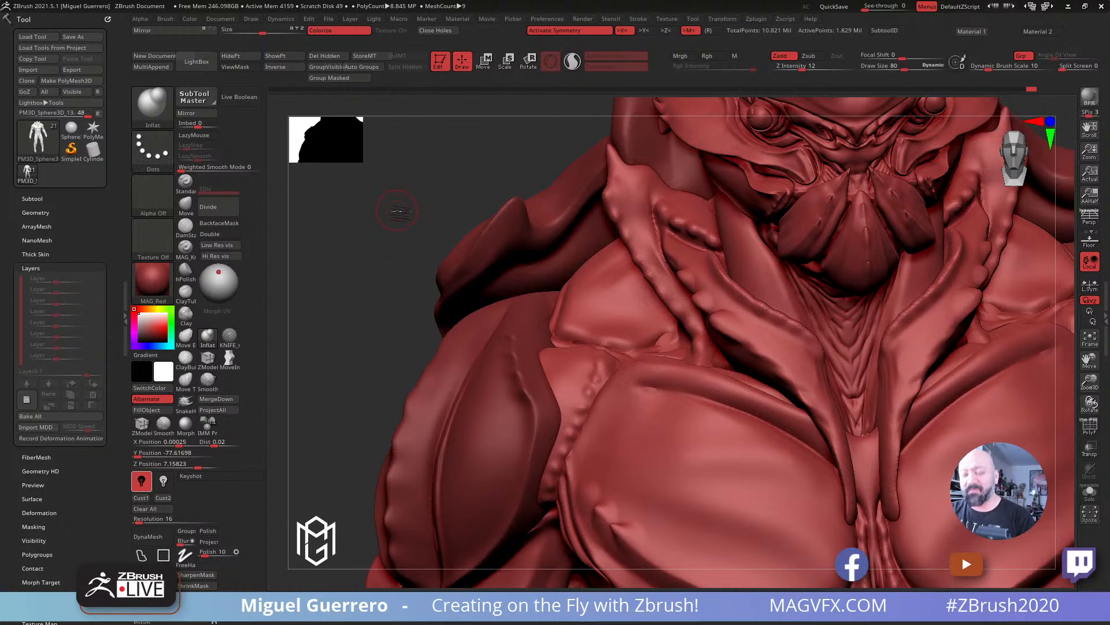
# Step: Set the Inflat draw size to 96 and swell the inner edge of the collar flap down toward the chest
pyautogui.moveTo(404, 228); pyautogui.dragTo(447, 218)
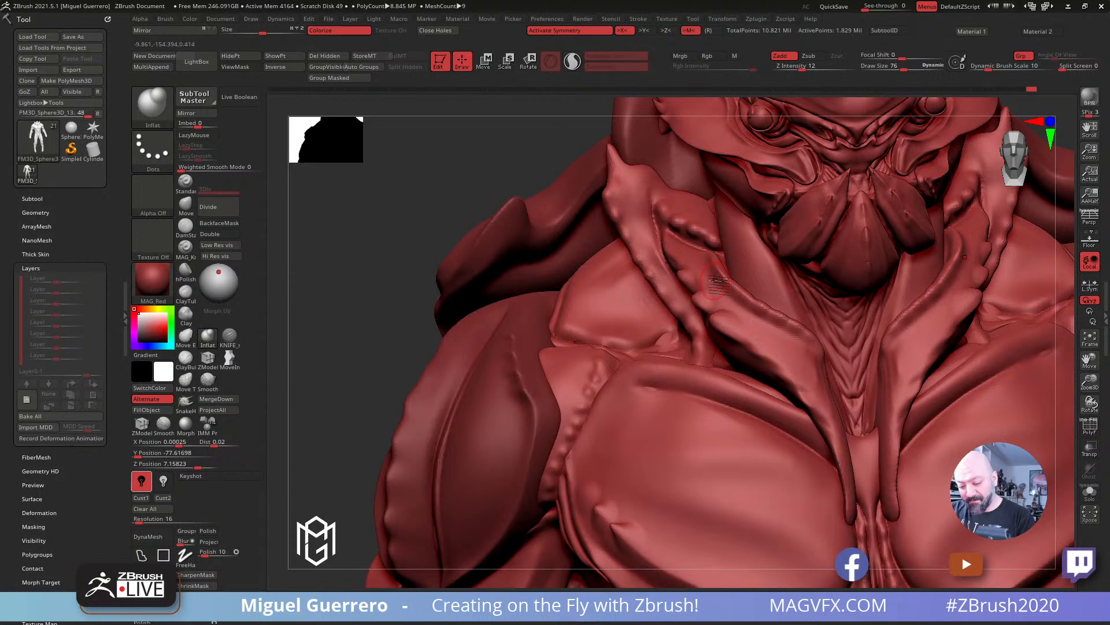
pyautogui.press('[')
pyautogui.keyDown('shift'); pyautogui.moveTo(712, 275); pyautogui.dragTo(807, 349); pyautogui.keyUp('shift')
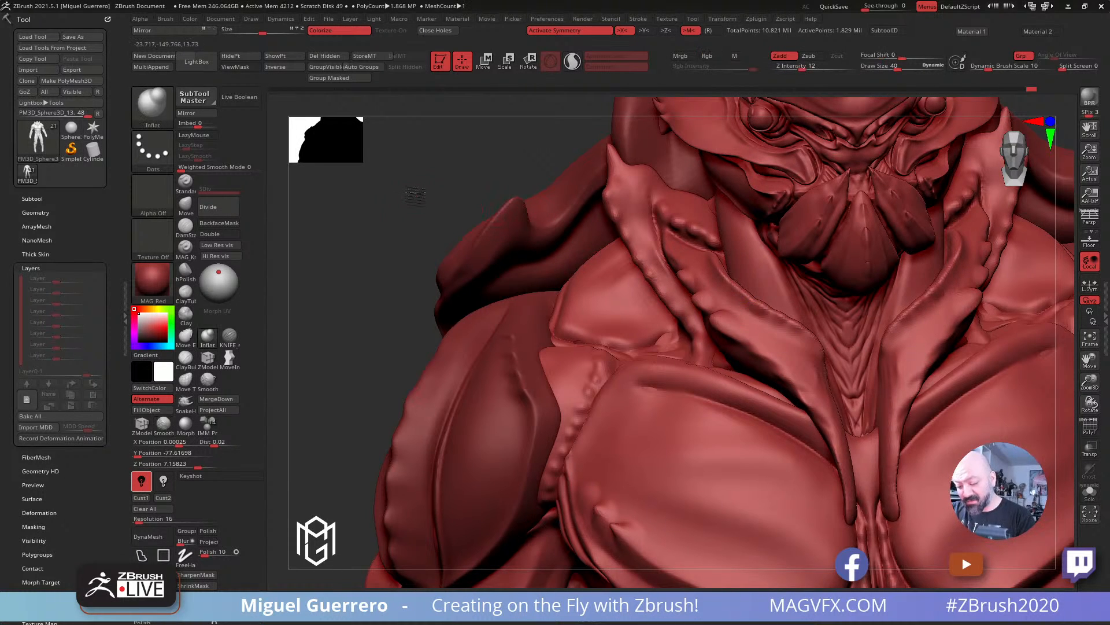
pyautogui.moveTo(415, 197)
pyautogui.mouseDown()
pyautogui.moveTo(421, 235)
pyautogui.moveTo(386, 295)
pyautogui.mouseUp()
pyautogui.click(229, 336)
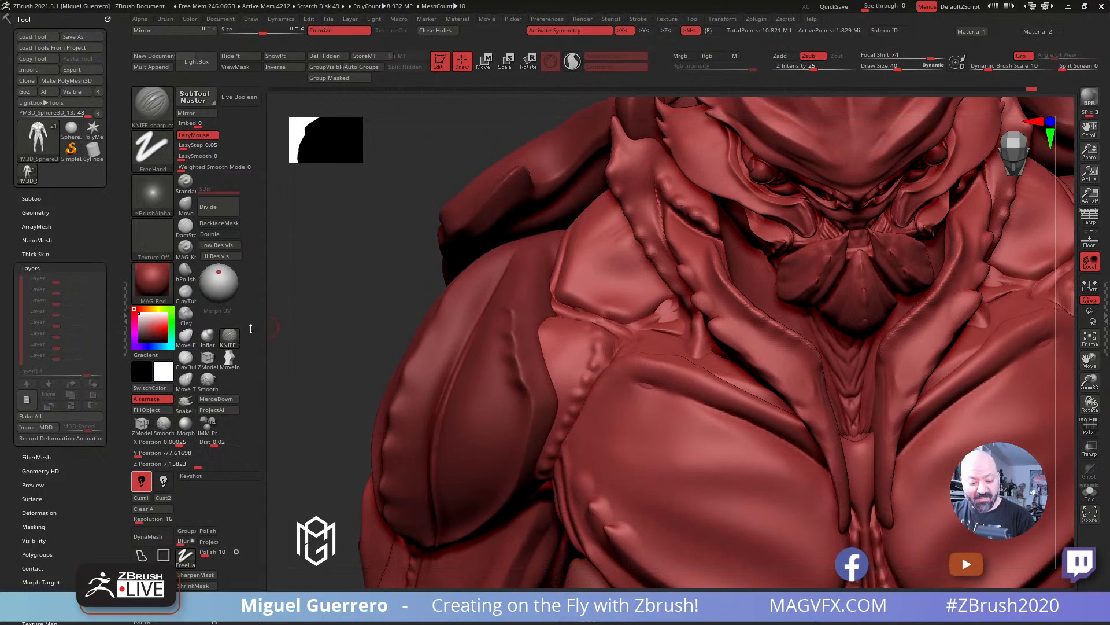
pyautogui.click(207, 335)
pyautogui.press(']')
pyautogui.press(']')
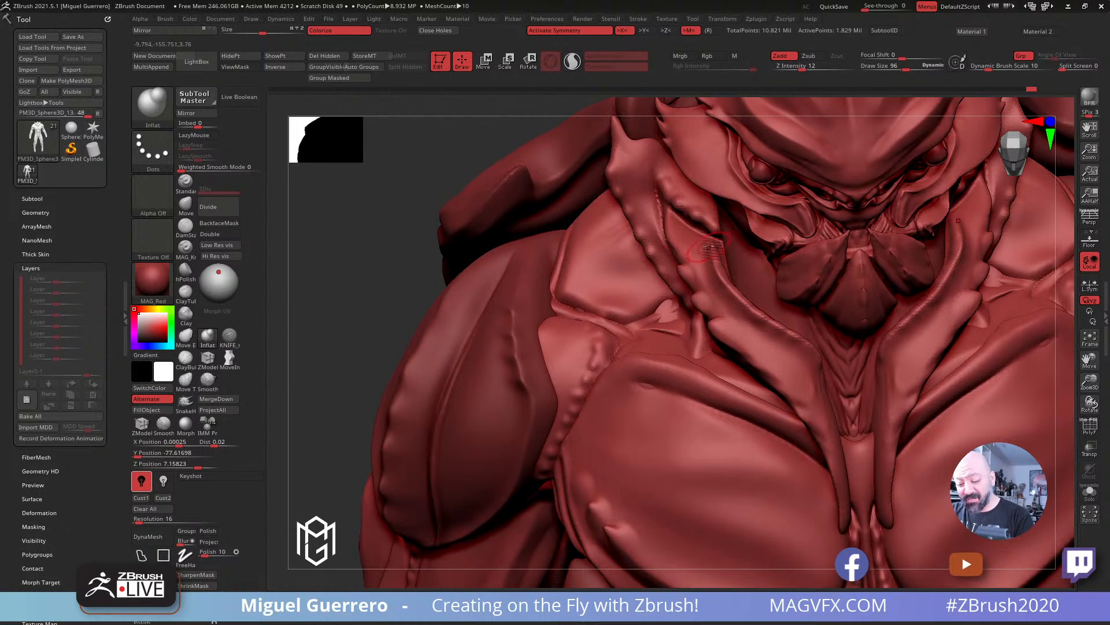
pyautogui.moveTo(708, 249); pyautogui.dragTo(819, 408)
pyautogui.moveTo(399, 234); pyautogui.dragTo(401, 223)
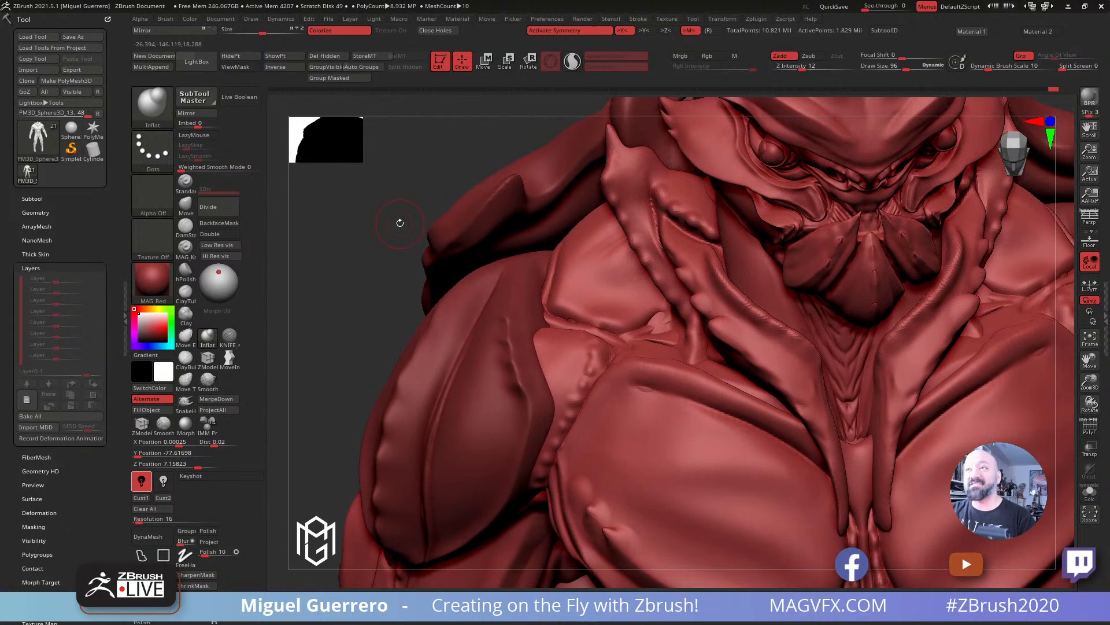
# Step: Choose the DamStandard brush, make the crabHead16 subtool active and isolate it with Solo
pyautogui.moveTo(377, 335)
pyautogui.mouseDown()
pyautogui.moveTo(439, 293)
pyautogui.moveTo(389, 318)
pyautogui.moveTo(374, 306)
pyautogui.moveTo(383, 315)
pyautogui.moveTo(470, 292)
pyautogui.mouseUp()
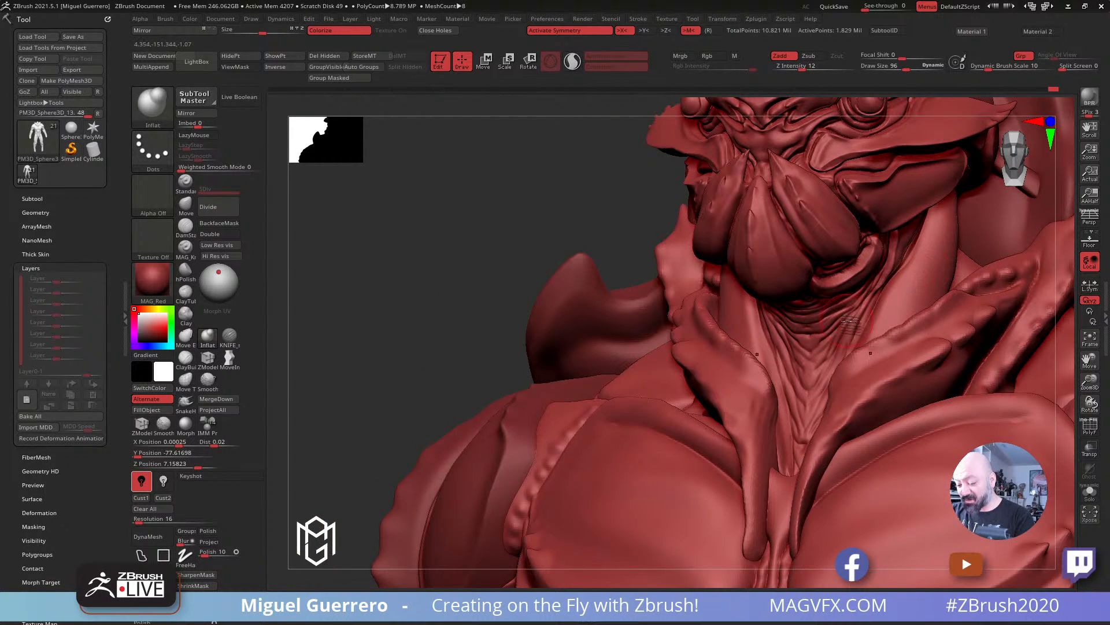
pyautogui.moveTo(421, 263)
pyautogui.mouseDown()
pyautogui.moveTo(422, 248)
pyautogui.moveTo(405, 246)
pyautogui.moveTo(431, 340)
pyautogui.mouseUp()
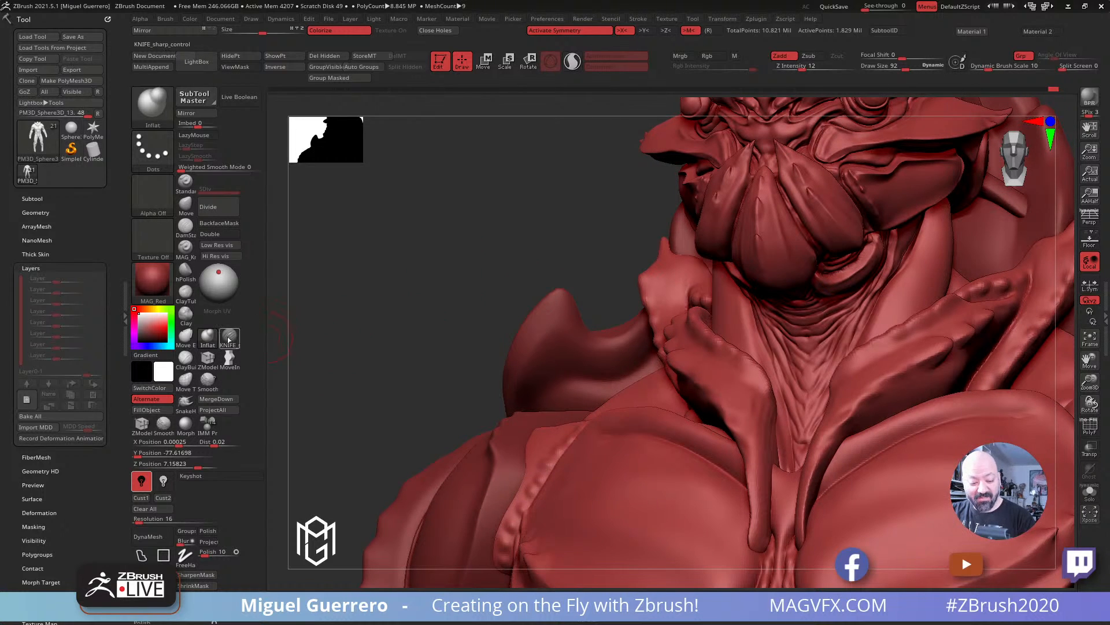
pyautogui.click(185, 226)
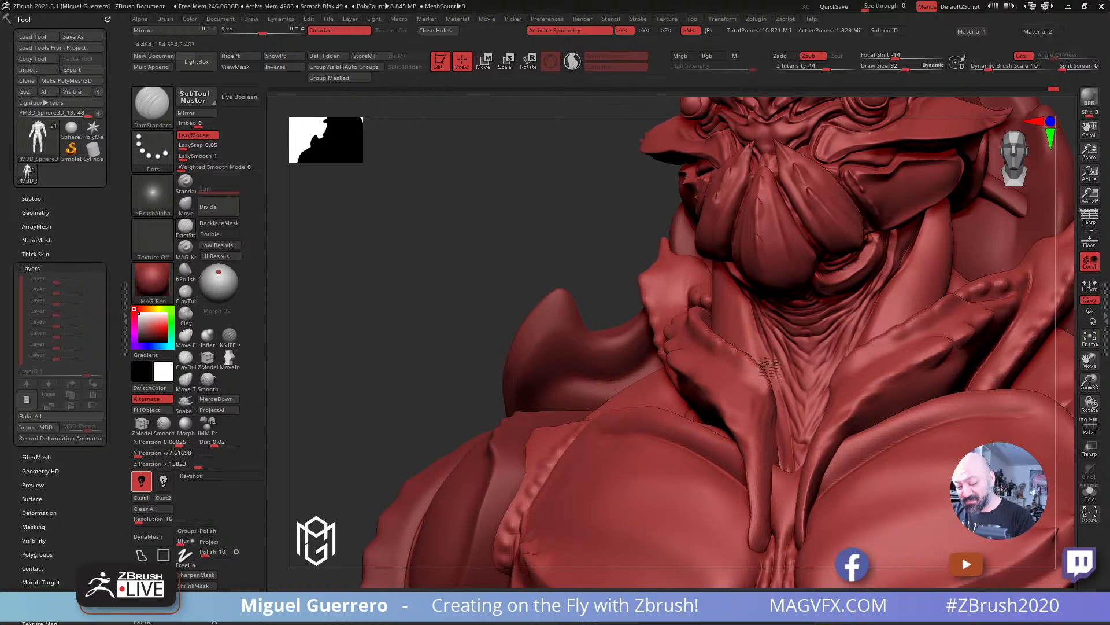
pyautogui.moveTo(755, 335); pyautogui.dragTo(746, 325)
pyautogui.keyDown('alt'); pyautogui.click(748, 328); pyautogui.keyUp('alt')
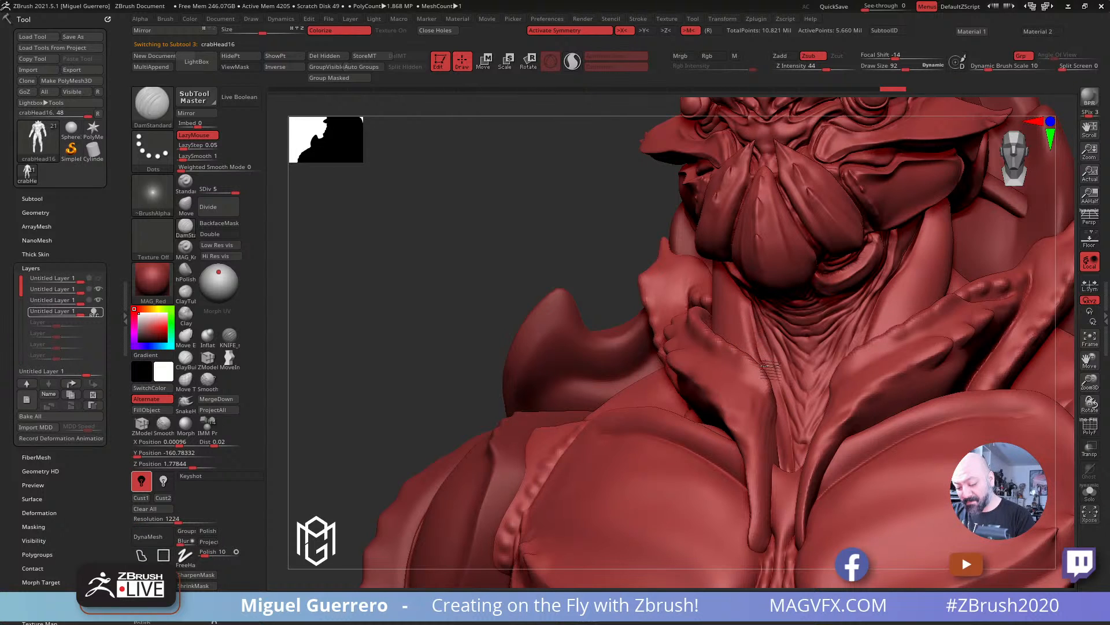
pyautogui.click(1087, 490)
pyautogui.moveTo(440, 243); pyautogui.dragTo(565, 234)
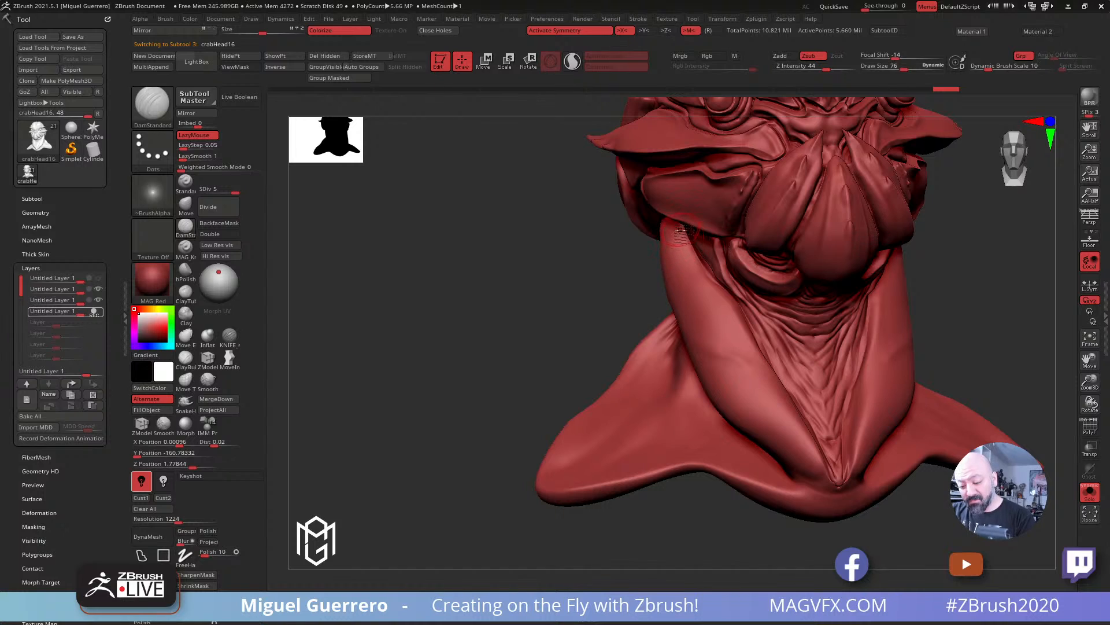
# Step: Mask a strip along each edge of the wrinkled throat at draw size 48 and invert the mask
pyautogui.press('ctrl')
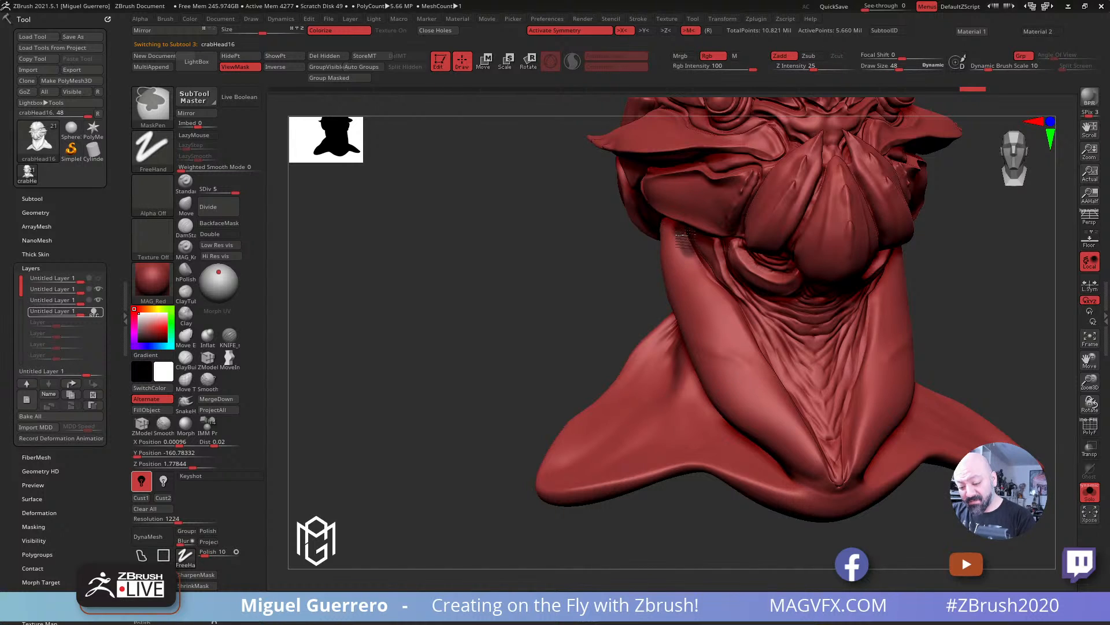
pyautogui.moveTo(716, 292)
pyautogui.keyDown('ctrl'); pyautogui.mouseDown()
pyautogui.moveTo(826, 476)
pyautogui.moveTo(752, 327)
pyautogui.moveTo(681, 248)
pyautogui.mouseUp(); pyautogui.keyUp('ctrl')
pyautogui.moveTo(617, 212)
pyautogui.mouseDown()
pyautogui.moveTo(846, 379)
pyautogui.moveTo(847, 471)
pyautogui.mouseUp()
pyautogui.moveTo(618, 313); pyautogui.dragTo(561, 301)
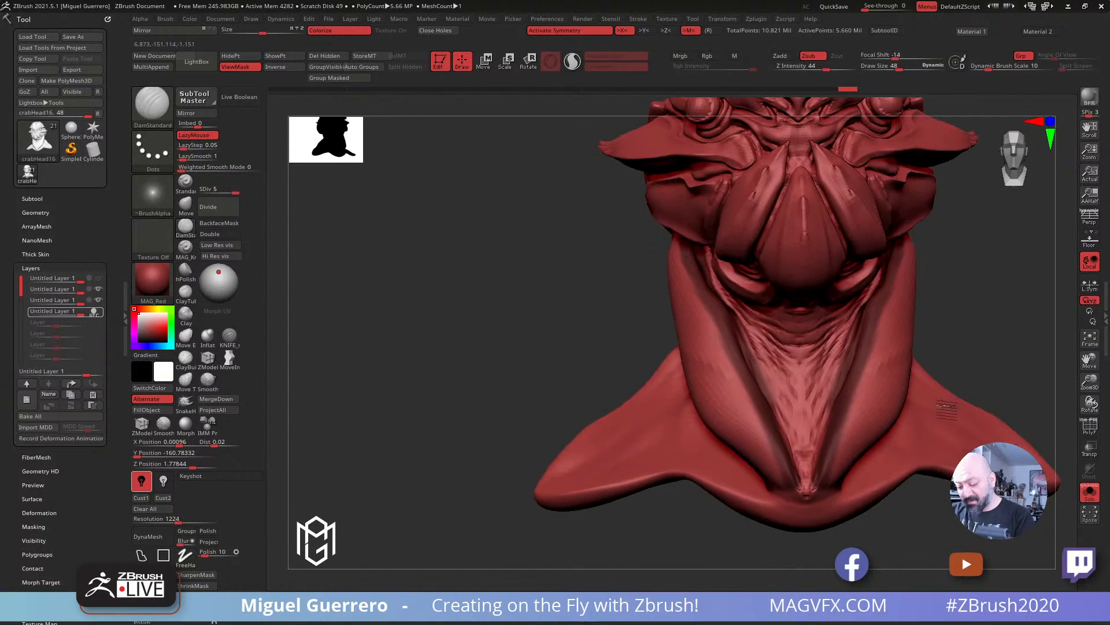
pyautogui.keyDown('ctrl'); pyautogui.click(570, 301); pyautogui.keyUp('ctrl')
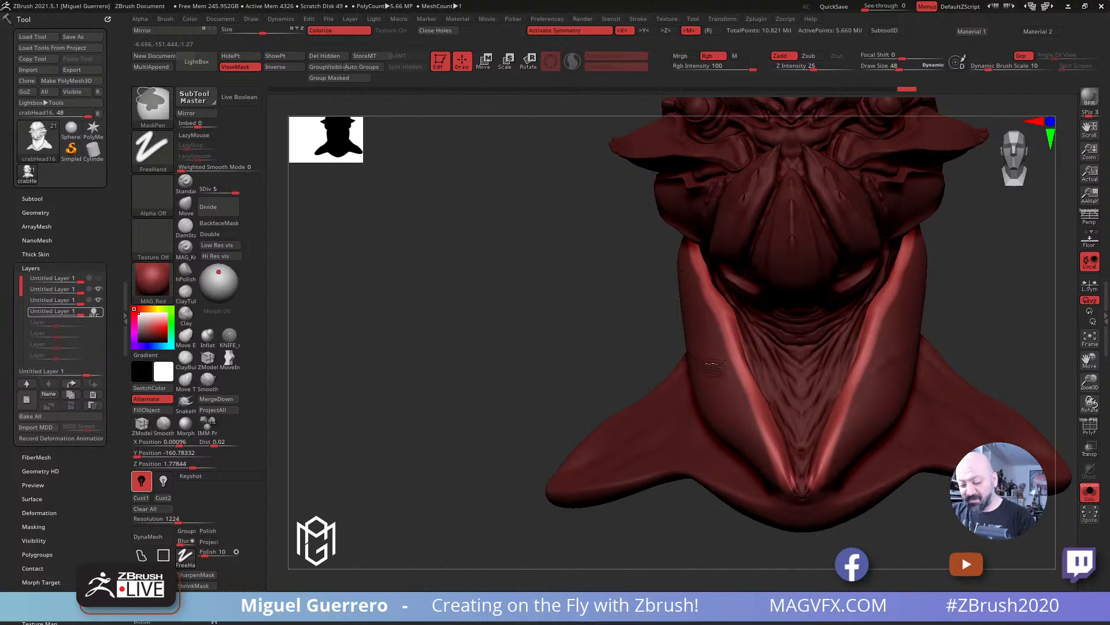
# Step: Inflate the unmasked neck strips with the Inflat brush at Z Intensity 12, show the full figure again and clear the mask
pyautogui.click(208, 337)
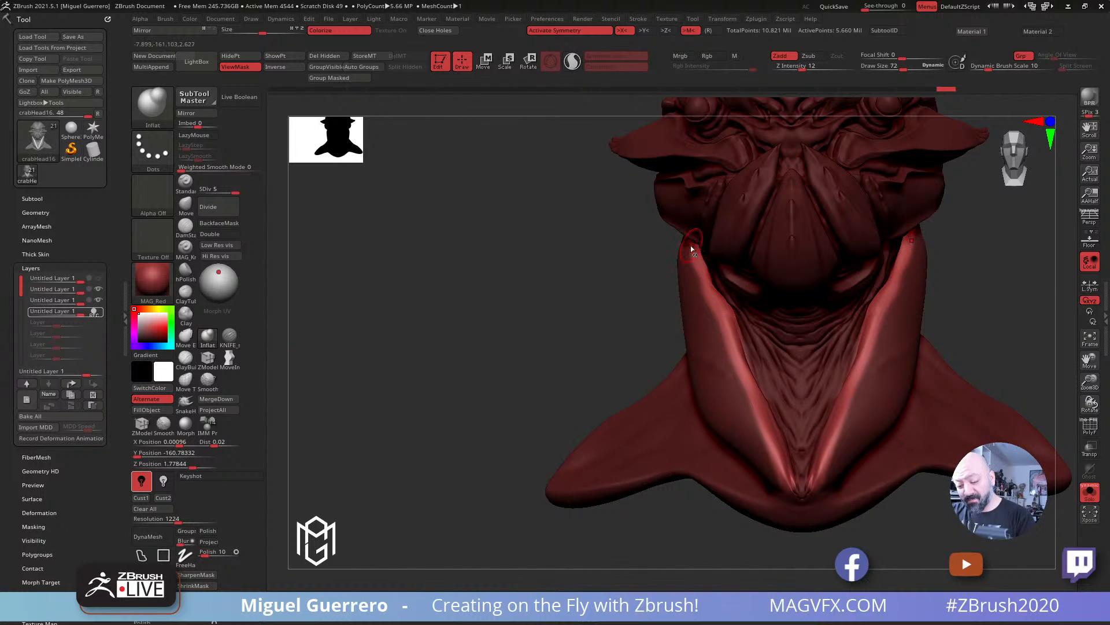
pyautogui.moveTo(696, 249); pyautogui.dragTo(794, 484)
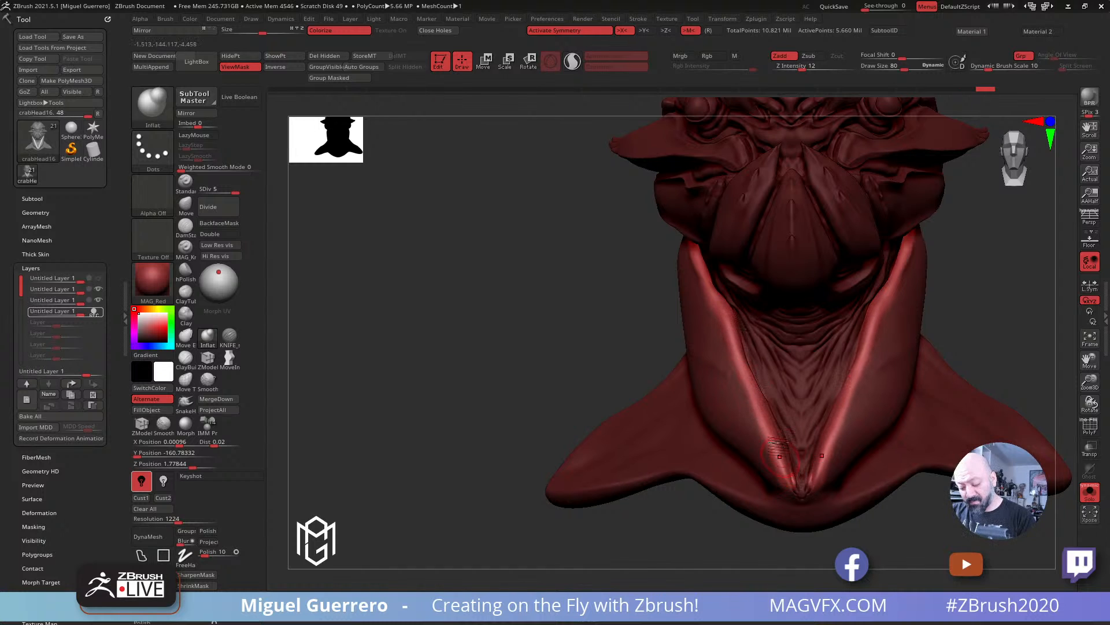
pyautogui.click(1091, 492)
pyautogui.moveTo(403, 258)
pyautogui.mouseDown()
pyautogui.moveTo(448, 223)
pyautogui.moveTo(370, 231)
pyautogui.mouseUp()
pyautogui.moveTo(727, 313); pyautogui.dragTo(743, 361)
pyautogui.moveTo(520, 191); pyautogui.dragTo(565, 198)
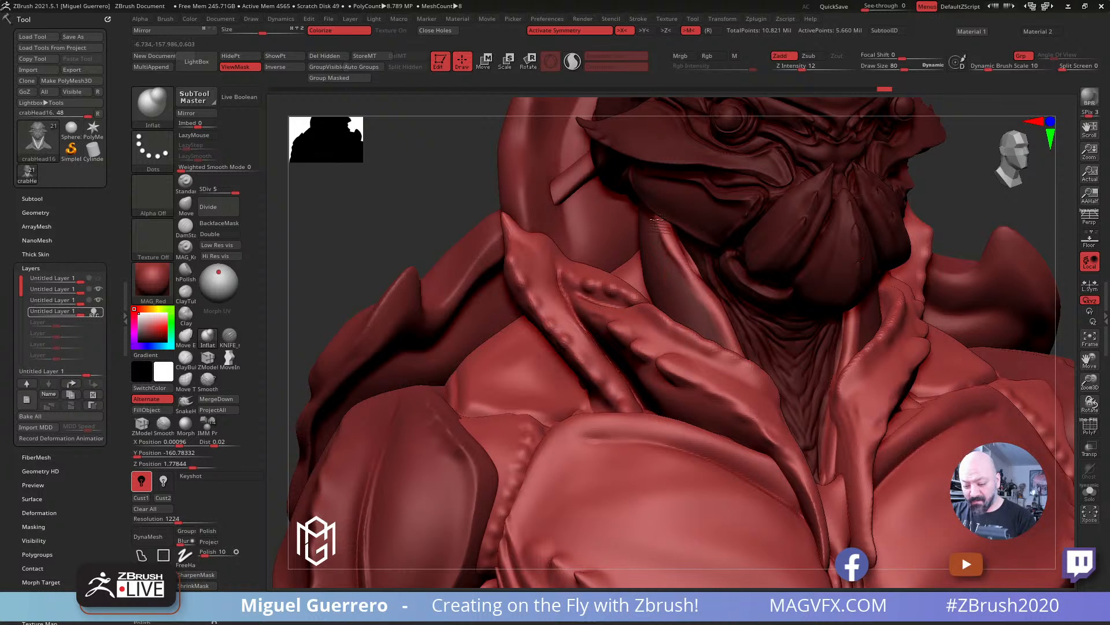
pyautogui.moveTo(653, 212); pyautogui.dragTo(711, 302)
pyautogui.keyDown('ctrl'); pyautogui.moveTo(409, 183); pyautogui.dragTo(418, 192); pyautogui.keyUp('ctrl')
# Step: Smooth the ridges along the side of the neck below the jaw, setting Weighted Smooth Mode to 1
pyautogui.moveTo(414, 194); pyautogui.dragTo(368, 203)
pyautogui.moveTo(661, 261); pyautogui.dragTo(681, 299)
pyautogui.moveTo(405, 164); pyautogui.dragTo(455, 167)
pyautogui.press('shift')
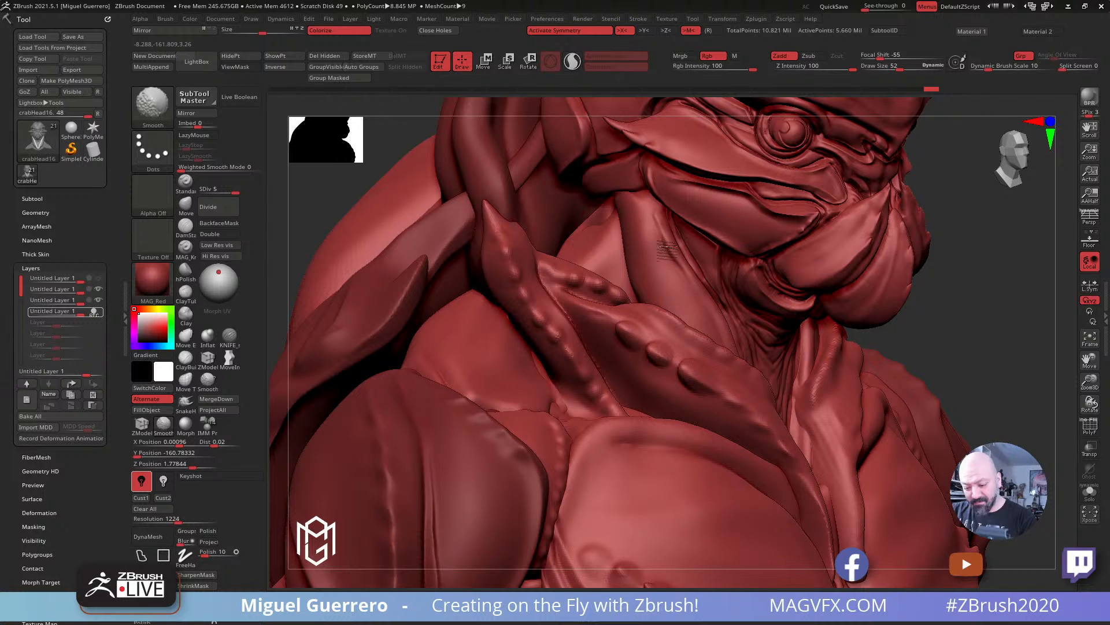
pyautogui.keyDown('shift'); pyautogui.moveTo(667, 247); pyautogui.dragTo(690, 299); pyautogui.keyUp('shift')
pyautogui.click(245, 168)
pyautogui.write('1')
pyautogui.press('Return')
pyautogui.keyDown('shift'); pyautogui.moveTo(645, 204); pyautogui.dragTo(659, 218); pyautogui.keyUp('shift')
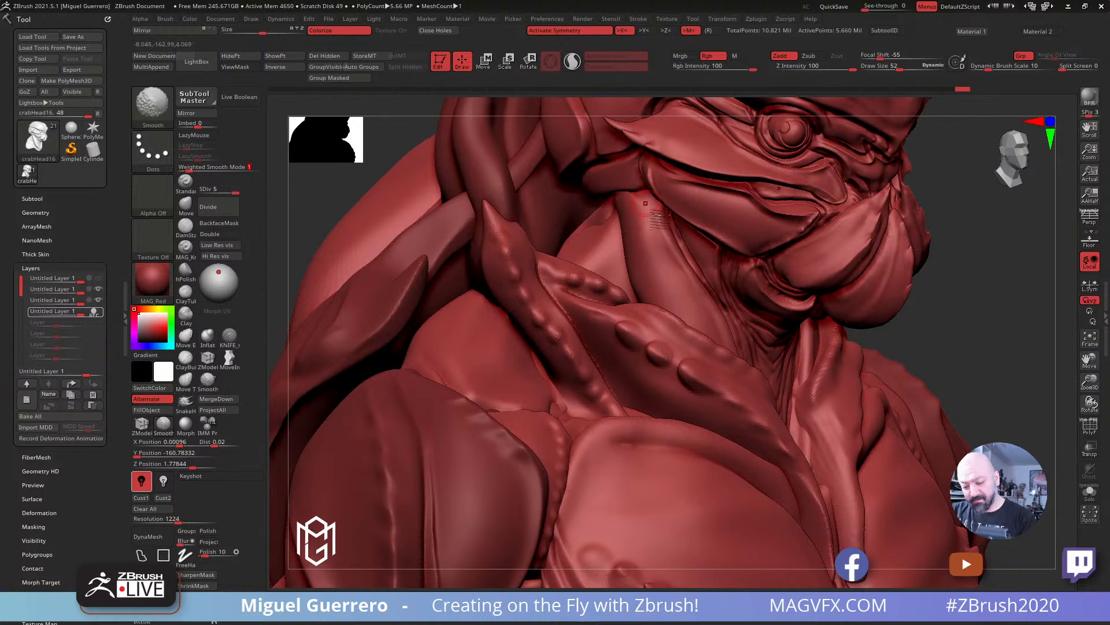
# Step: Review earlier states of the head in the undo history with the whole figure in view and return to the latest state
pyautogui.moveTo(923, 392)
pyautogui.mouseDown()
pyautogui.moveTo(992, 343)
pyautogui.moveTo(923, 349)
pyautogui.mouseUp()
pyautogui.keyDown('ctrl'); pyautogui.moveTo(414, 213); pyautogui.dragTo(391, 251, button='right'); pyautogui.keyUp('ctrl')
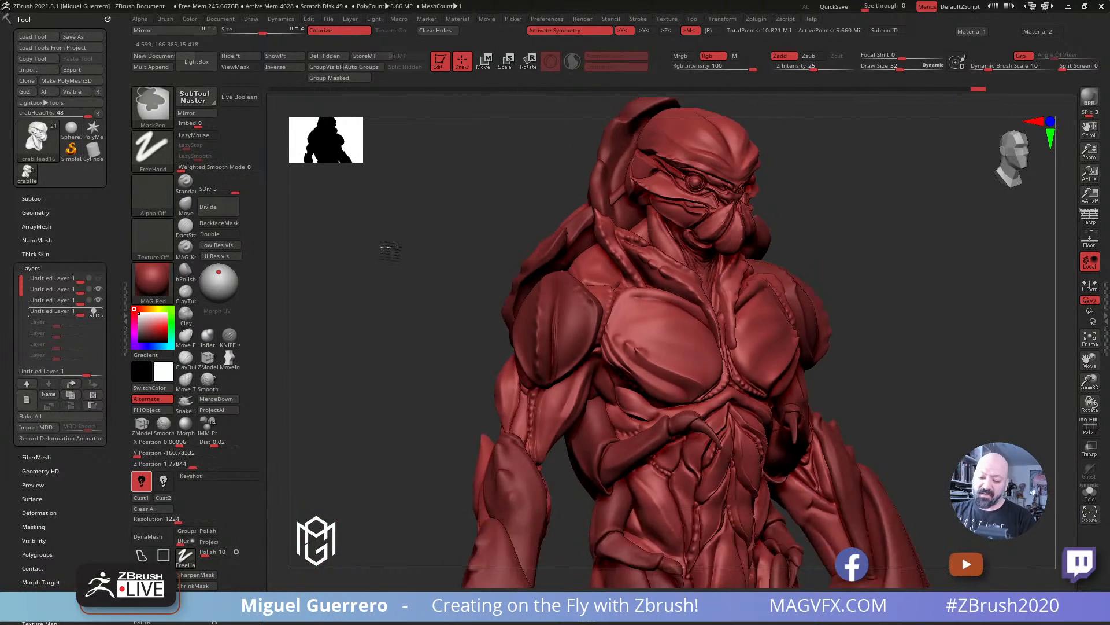
pyautogui.moveTo(391, 250); pyautogui.dragTo(409, 271)
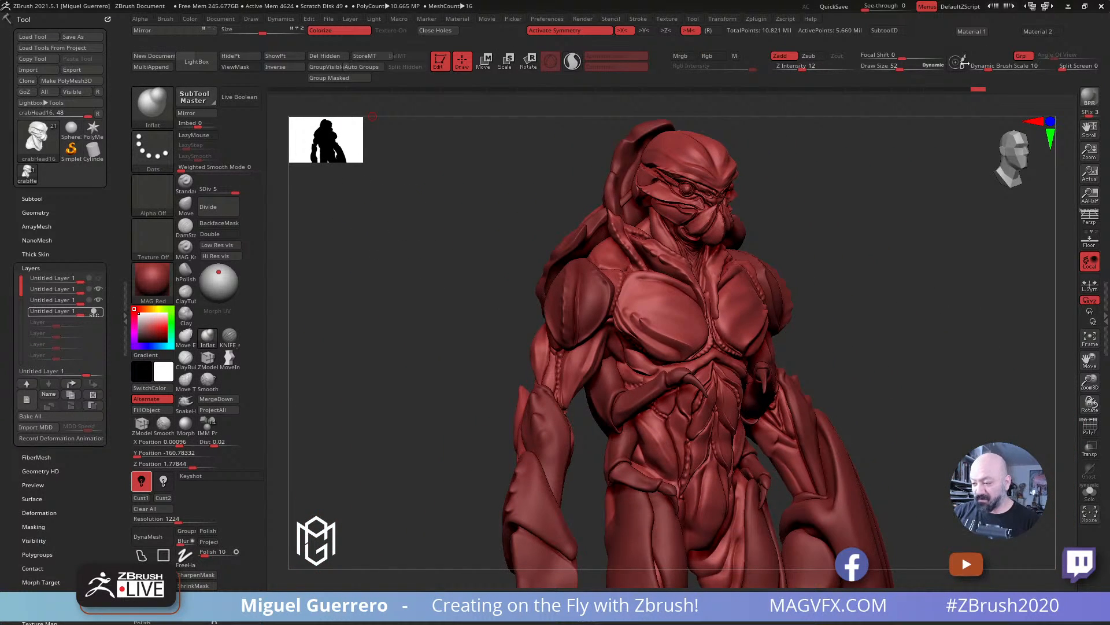
pyautogui.click(948, 90)
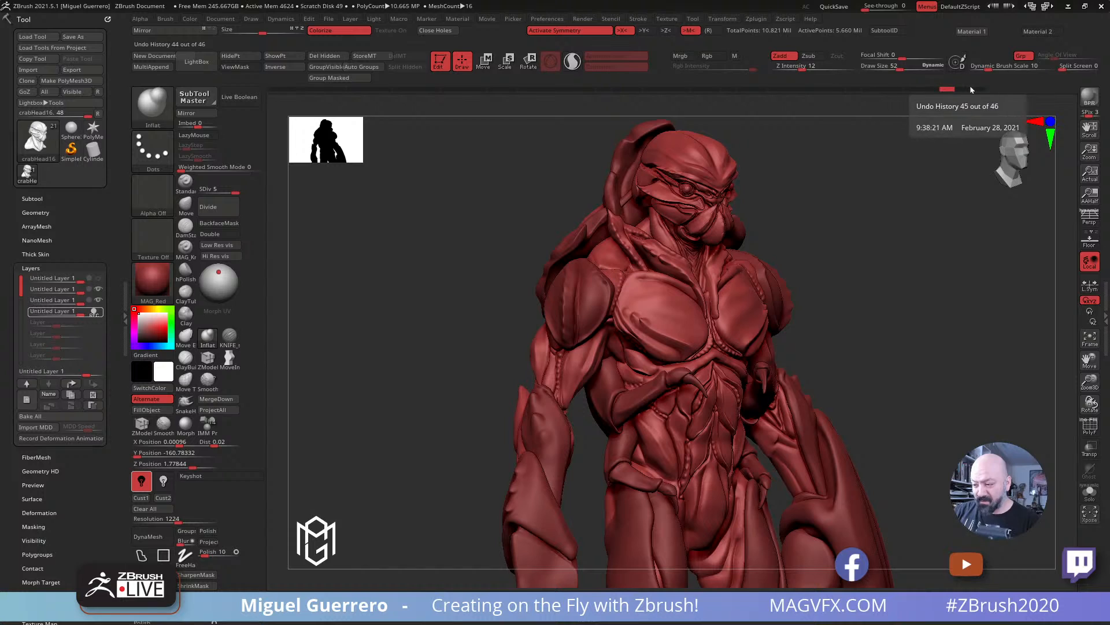
pyautogui.click(835, 90)
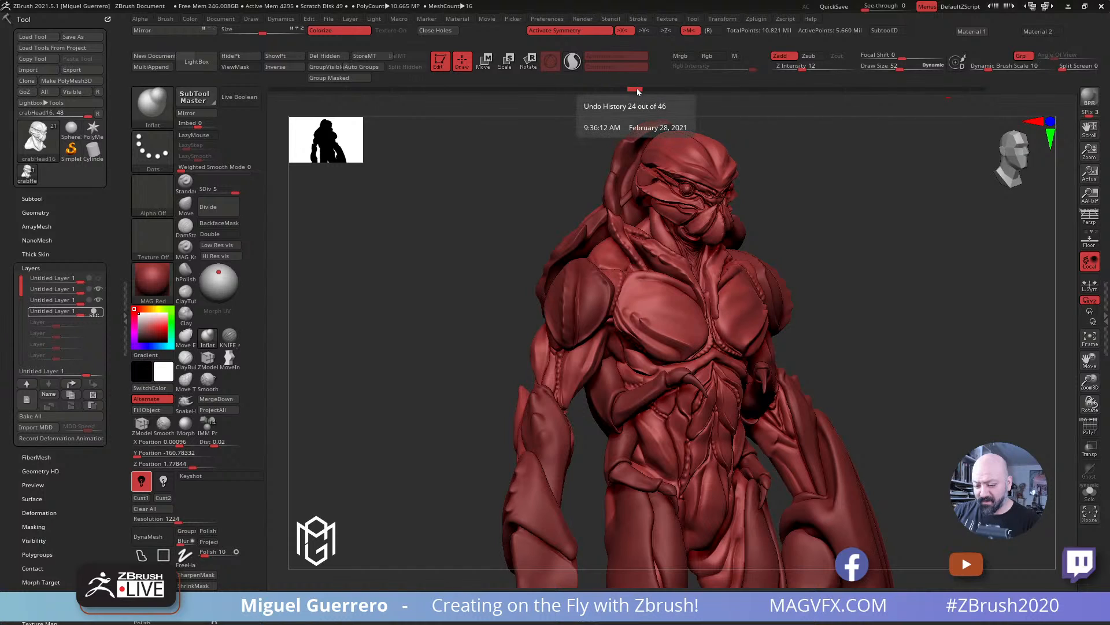
pyautogui.click(637, 88)
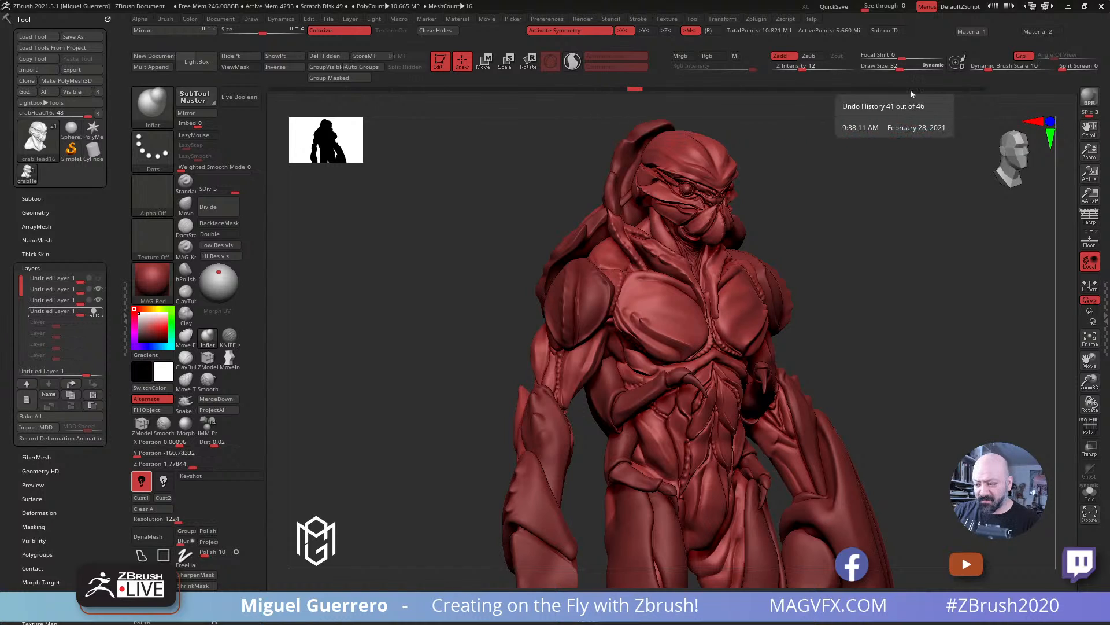
pyautogui.click(968, 88)
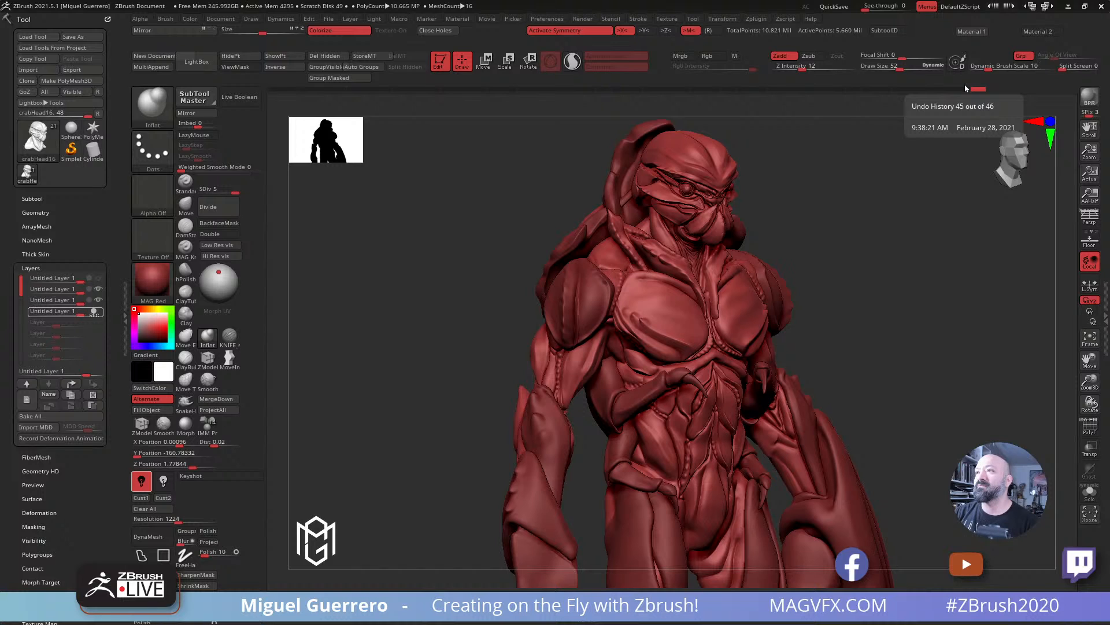
# Step: Make the Extract6 leg subtool active and isolate it with Solo
pyautogui.moveTo(448, 311); pyautogui.dragTo(458, 286)
pyautogui.keyDown('alt'); pyautogui.click(600, 368); pyautogui.keyUp('alt')
pyautogui.keyDown('ctrl'); pyautogui.moveTo(458, 287); pyautogui.dragTo(586, 364, button='right'); pyautogui.keyUp('ctrl')
pyautogui.keyDown('alt'); pyautogui.click(616, 412); pyautogui.keyUp('alt')
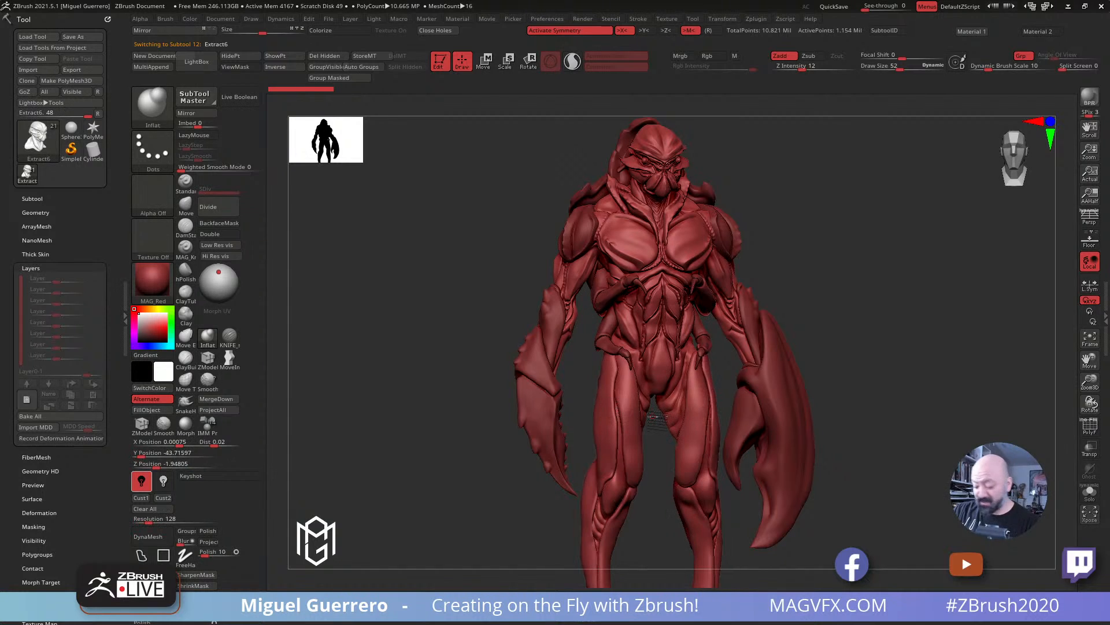
pyautogui.click(1093, 498)
pyautogui.moveTo(506, 385)
pyautogui.keyDown('alt'); pyautogui.mouseDown(button='right')
pyautogui.moveTo(501, 332)
pyautogui.moveTo(494, 355)
pyautogui.moveTo(571, 379)
pyautogui.moveTo(456, 405)
pyautogui.moveTo(446, 397)
pyautogui.moveTo(476, 334)
pyautogui.mouseUp(button='right'); pyautogui.keyUp('alt')
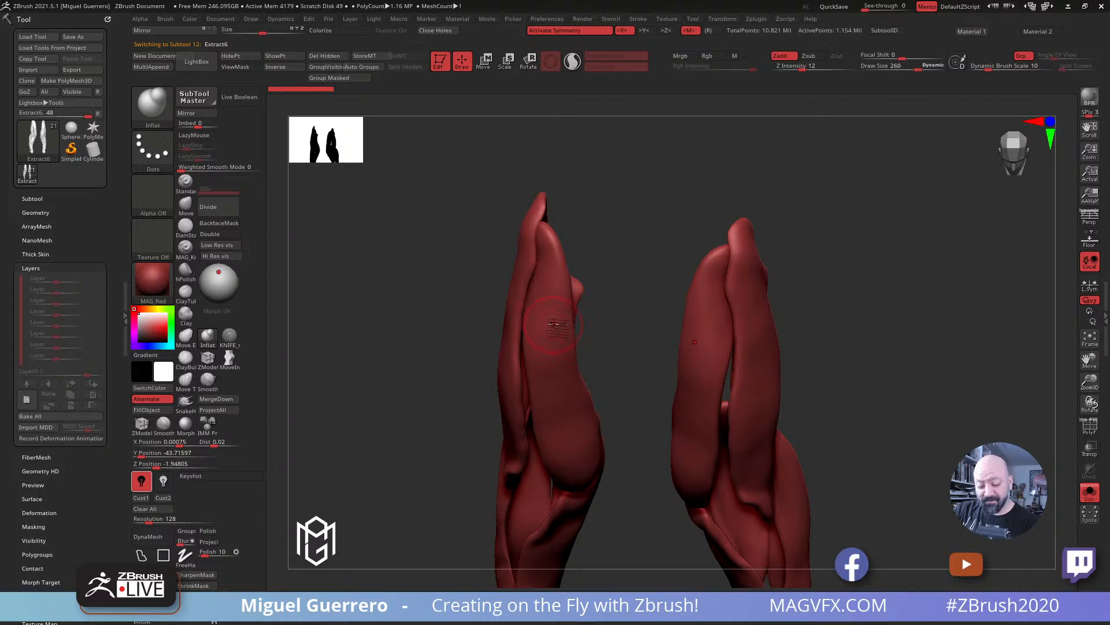
# Step: Try inflating a bump on the leg shell and applying DynaMesh at resolution 128, and undo both changes
pyautogui.moveTo(552, 306)
pyautogui.mouseDown(button='right')
pyautogui.moveTo(354, 285)
pyautogui.moveTo(386, 299)
pyautogui.moveTo(452, 262)
pyautogui.moveTo(435, 286)
pyautogui.moveTo(448, 243)
pyautogui.moveTo(417, 323)
pyautogui.mouseUp(button='right')
pyautogui.click(152, 536)
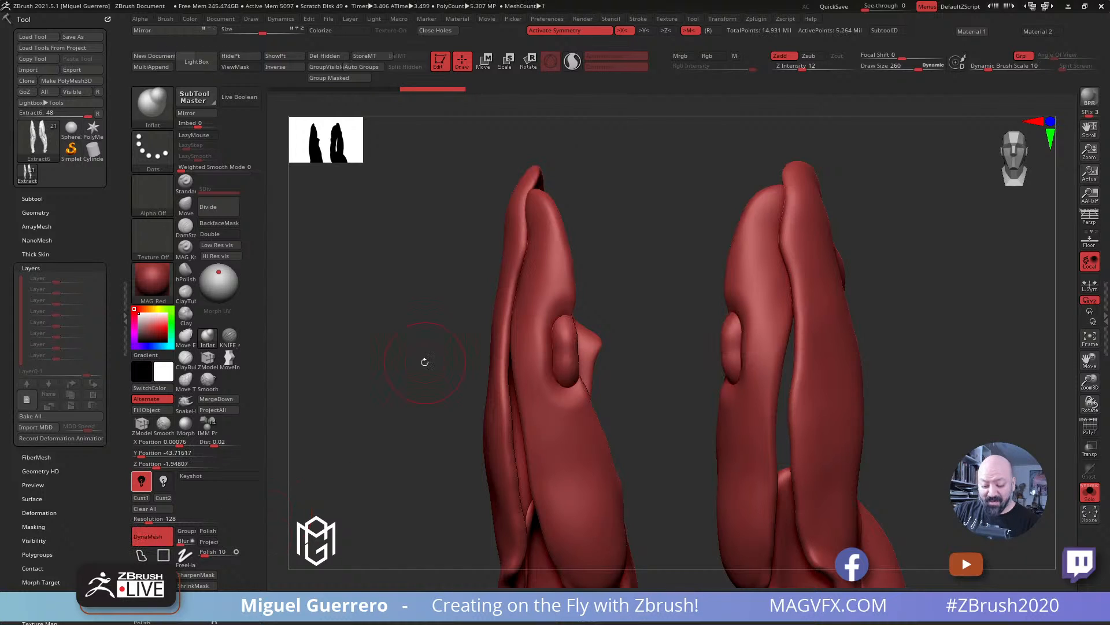
pyautogui.moveTo(395, 383); pyautogui.dragTo(360, 377)
pyautogui.moveTo(540, 367); pyautogui.dragTo(538, 393)
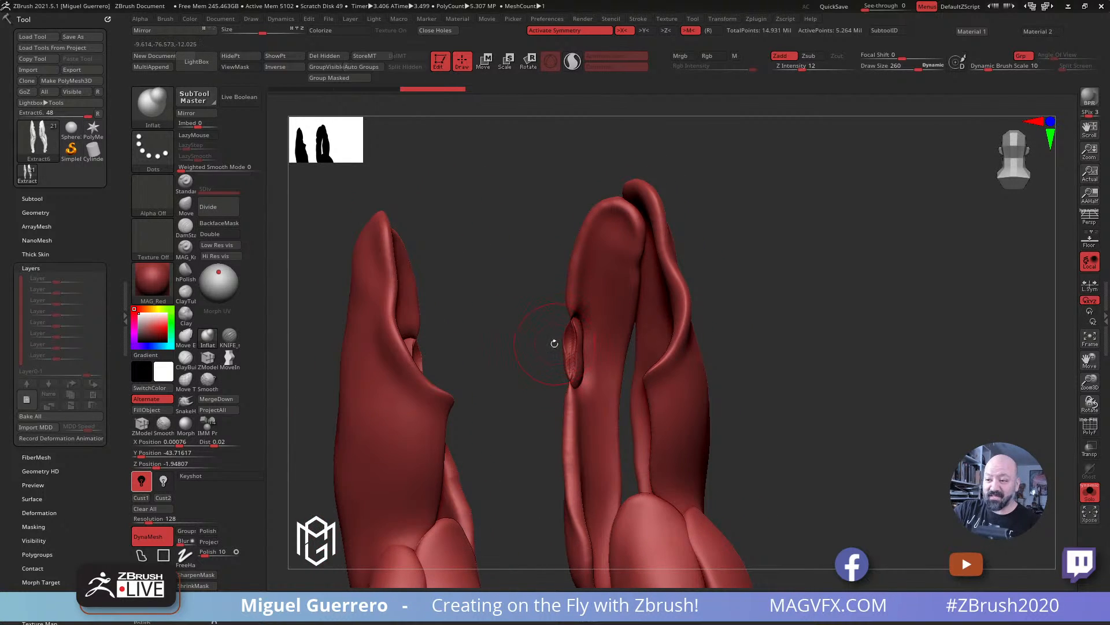
pyautogui.hotkey('ctrl', 'z')
pyautogui.hotkey('ctrl', 'z')
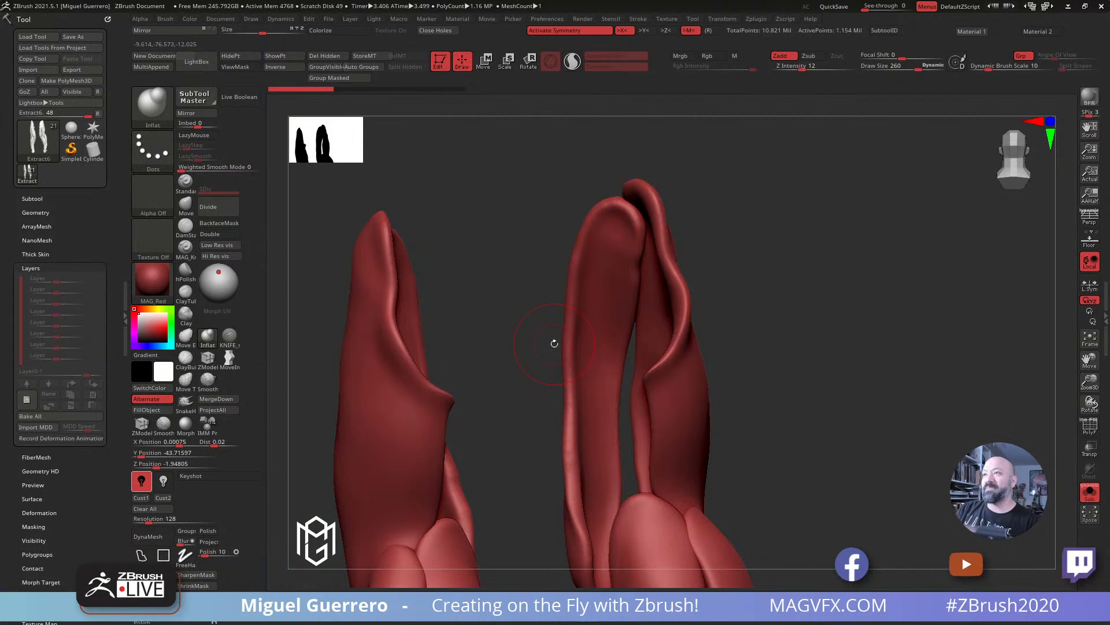
# Step: Thicken the isolated leg shell by applying the Inflate deformation at a value of 1
pyautogui.moveTo(500, 272); pyautogui.dragTo(601, 282)
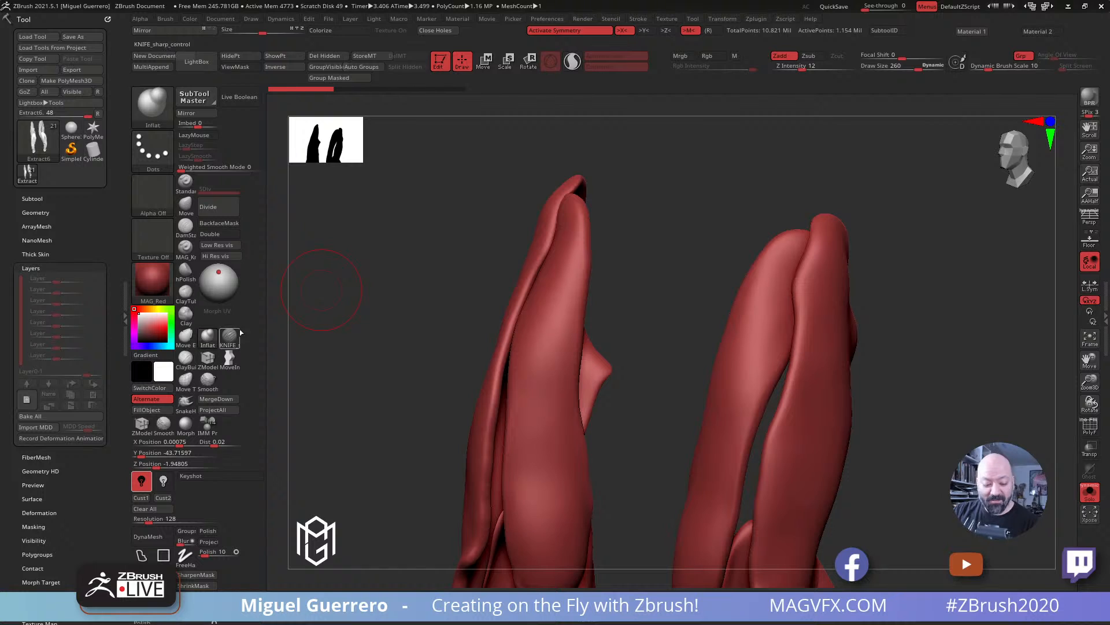
pyautogui.moveTo(449, 280); pyautogui.dragTo(424, 293)
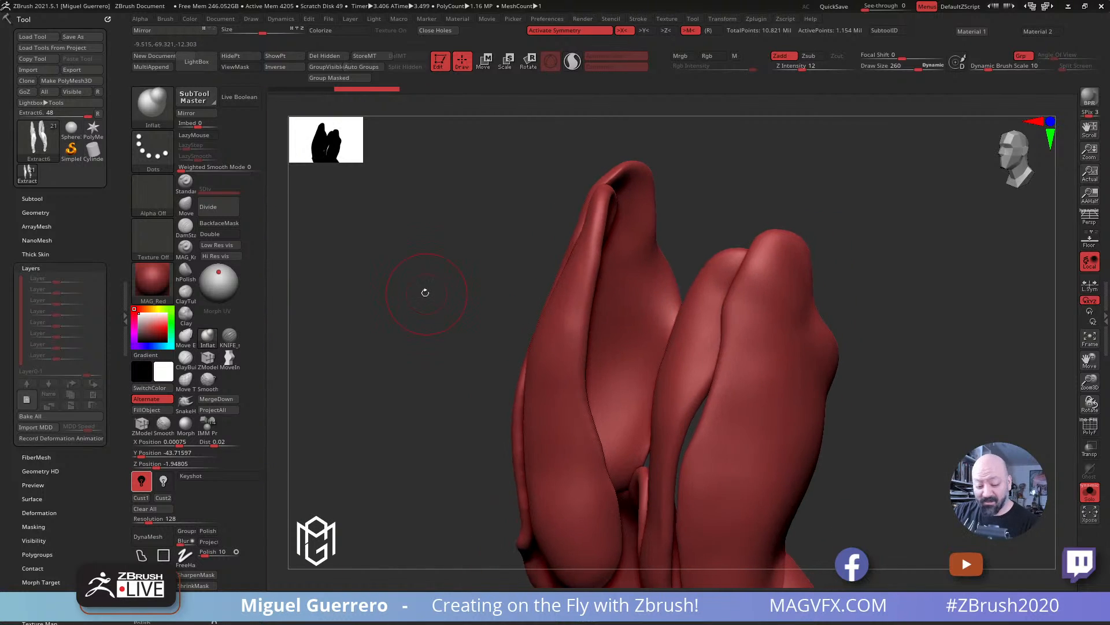
pyautogui.scroll(-10, 118, 341)
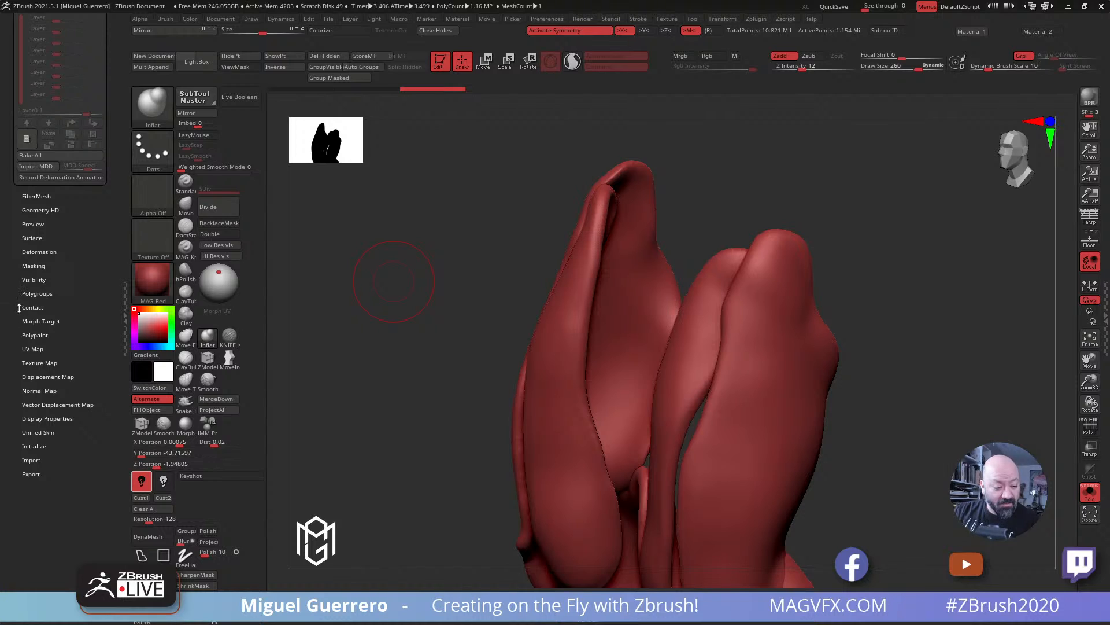
pyautogui.click(25, 252)
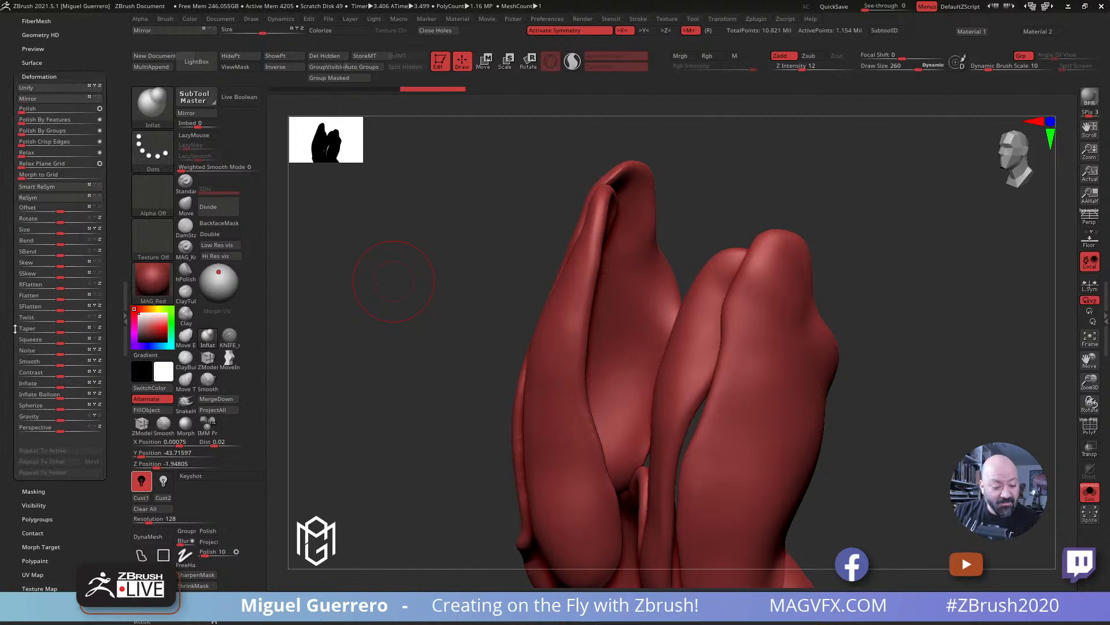
pyautogui.click(71, 386)
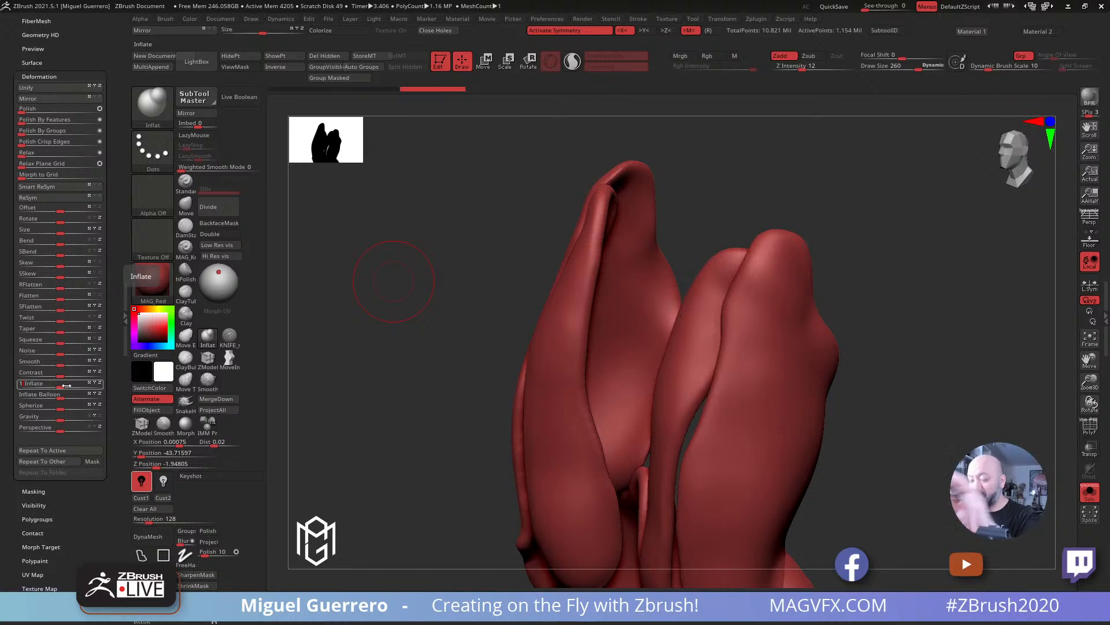
pyautogui.press('Return')
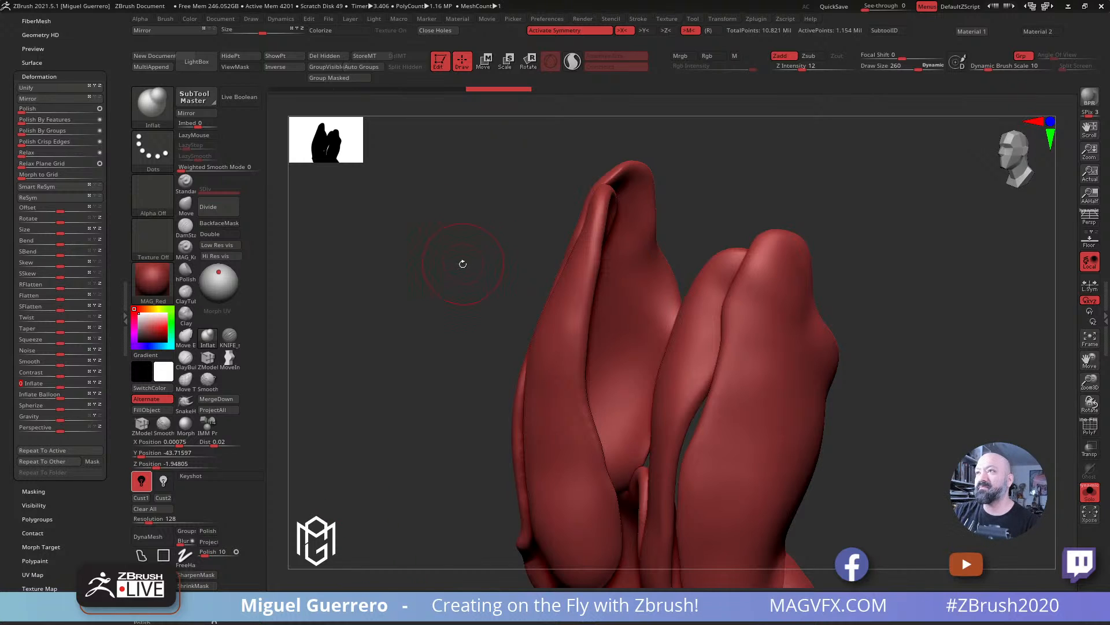
# Step: Turn off Solo to bring back the whole figure and make the shoulder shell subtool active
pyautogui.keyDown('shift'); pyautogui.moveTo(444, 307); pyautogui.dragTo(480, 301); pyautogui.keyUp('shift')
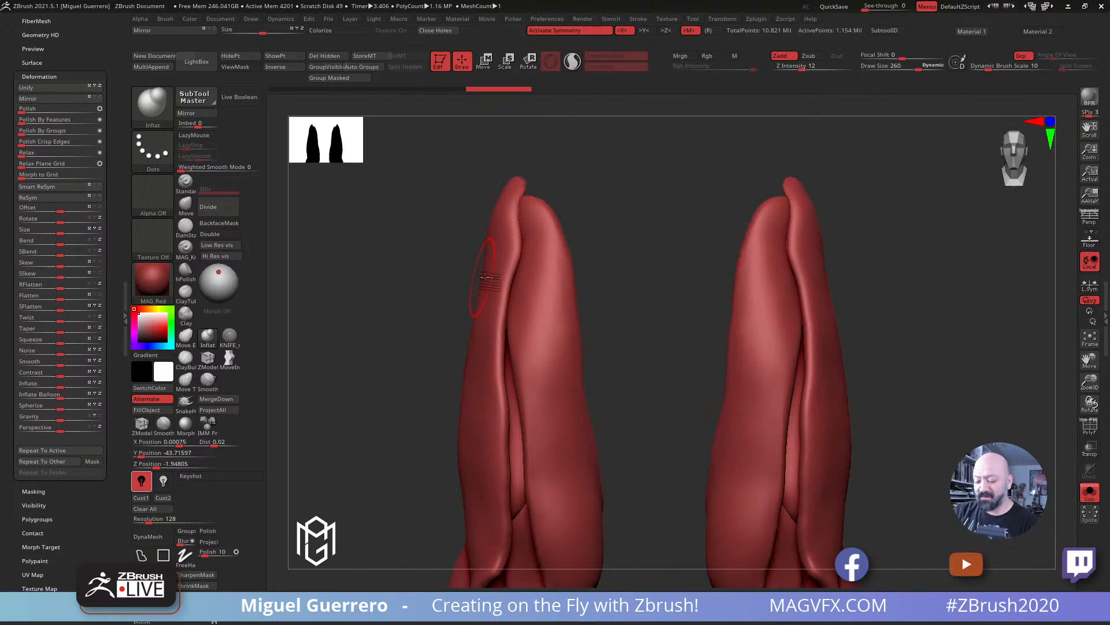
pyautogui.click(1088, 496)
pyautogui.keyDown('ctrl'); pyautogui.moveTo(529, 341); pyautogui.dragTo(508, 257, button='right'); pyautogui.keyUp('ctrl')
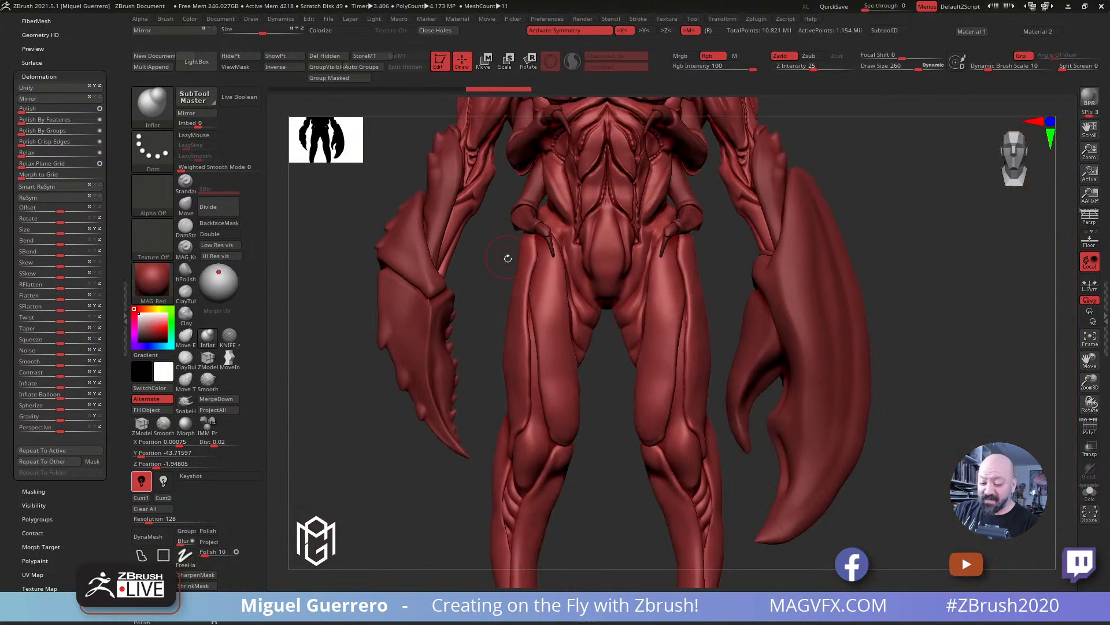
pyautogui.keyDown('alt'); pyautogui.moveTo(561, 303); pyautogui.dragTo(648, 395, button='right'); pyautogui.keyUp('alt')
pyautogui.keyDown('alt'); pyautogui.moveTo(449, 235); pyautogui.dragTo(406, 238); pyautogui.keyUp('alt')
pyautogui.moveTo(407, 238); pyautogui.dragTo(494, 273, button='right')
pyautogui.keyDown('alt'); pyautogui.moveTo(493, 273); pyautogui.dragTo(522, 300); pyautogui.keyUp('alt')
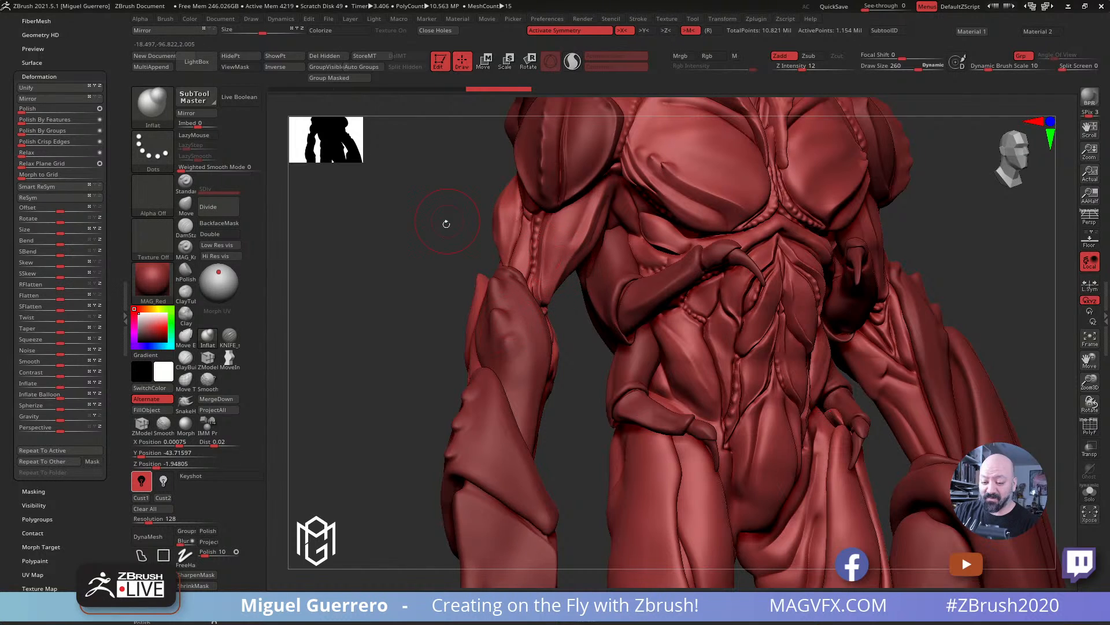
pyautogui.keyDown('alt'); pyautogui.moveTo(446, 223); pyautogui.dragTo(497, 359); pyautogui.keyUp('alt')
pyautogui.keyDown('alt'); pyautogui.click(600, 303); pyautogui.keyUp('alt')
pyautogui.moveTo(503, 261)
pyautogui.keyDown('ctrl'); pyautogui.mouseDown(button='right')
pyautogui.moveTo(473, 287)
pyautogui.moveTo(509, 266)
pyautogui.mouseUp(button='right'); pyautogui.keyUp('ctrl')
pyautogui.moveTo(451, 272); pyautogui.dragTo(445, 318)
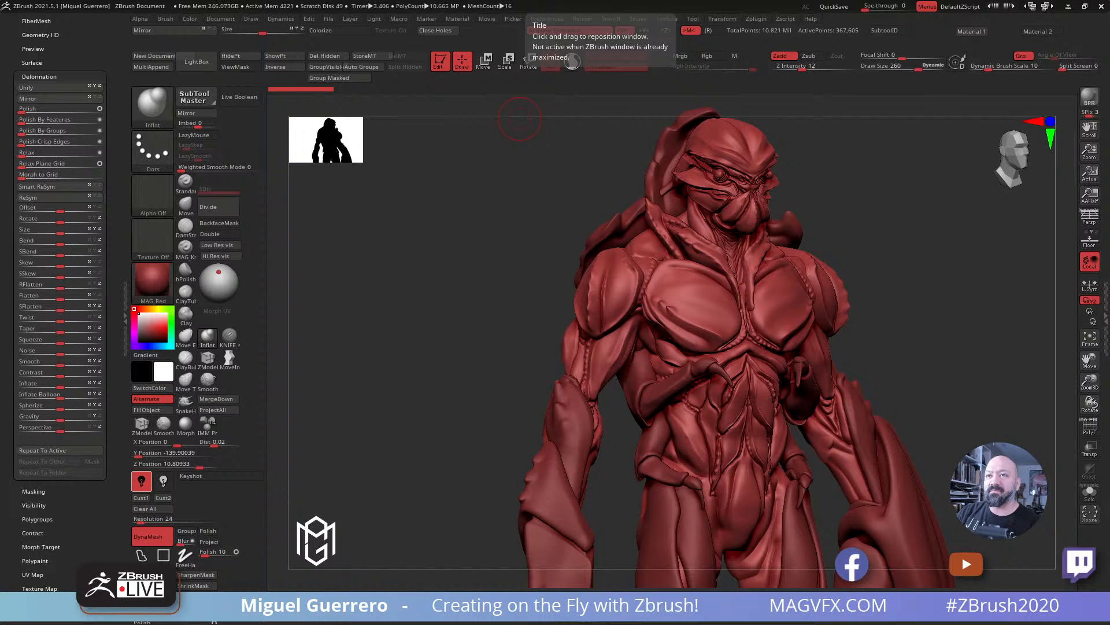
# Step: Examine the large claw in the crab reference image, then return to the figure's front view
pyautogui.moveTo(544, 0); pyautogui.dragTo(506, 246, button='right')
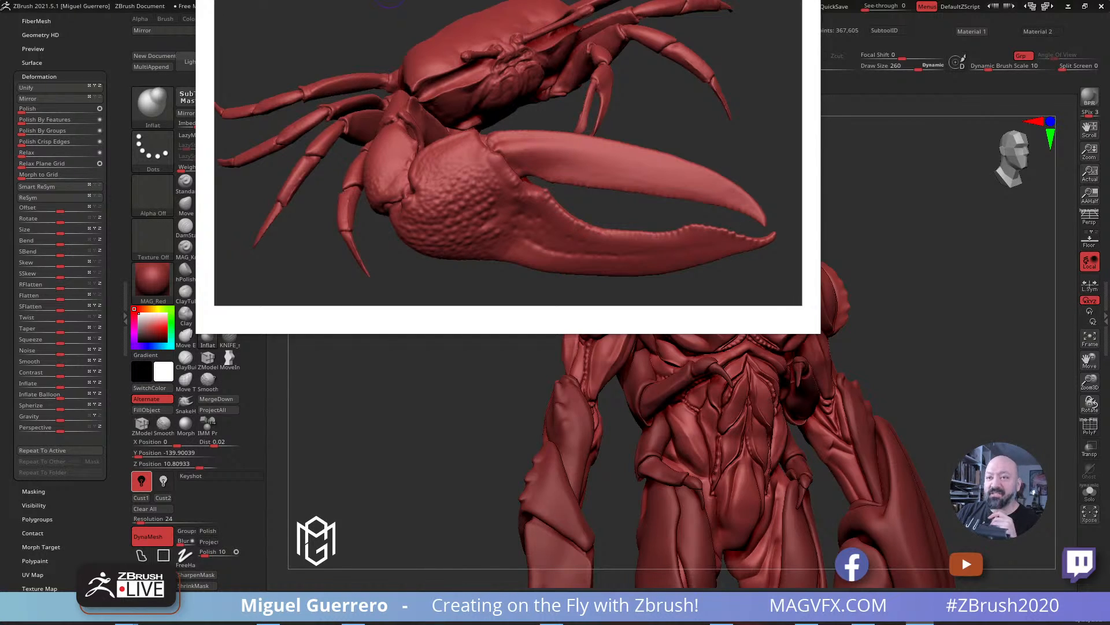
pyautogui.moveTo(536, 0); pyautogui.dragTo(492, 0)
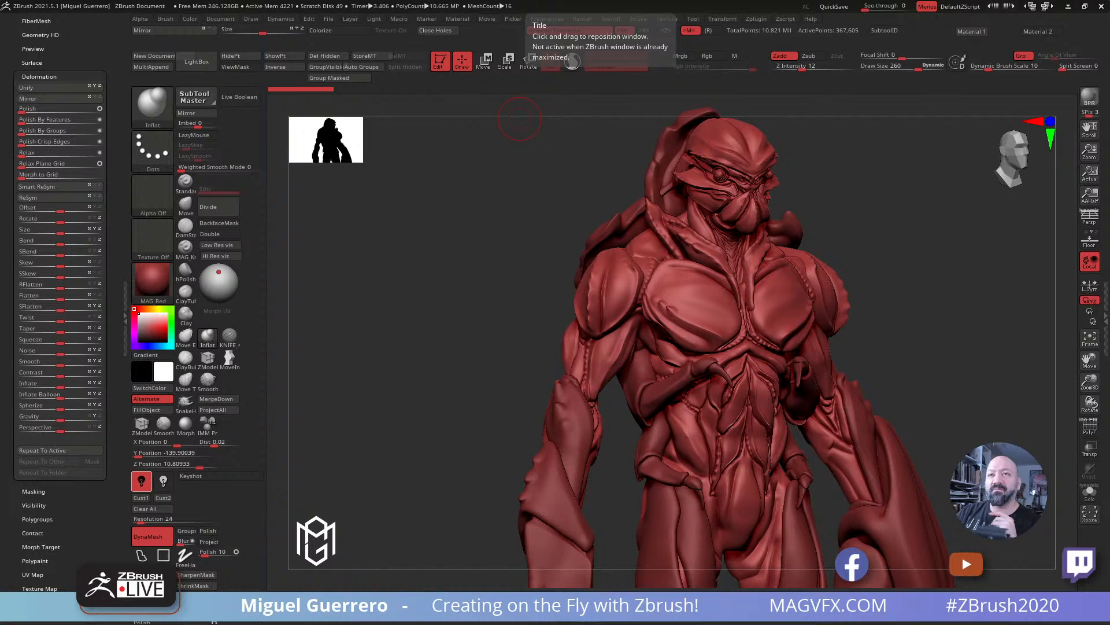
pyautogui.moveTo(488, 279); pyautogui.dragTo(603, 316)
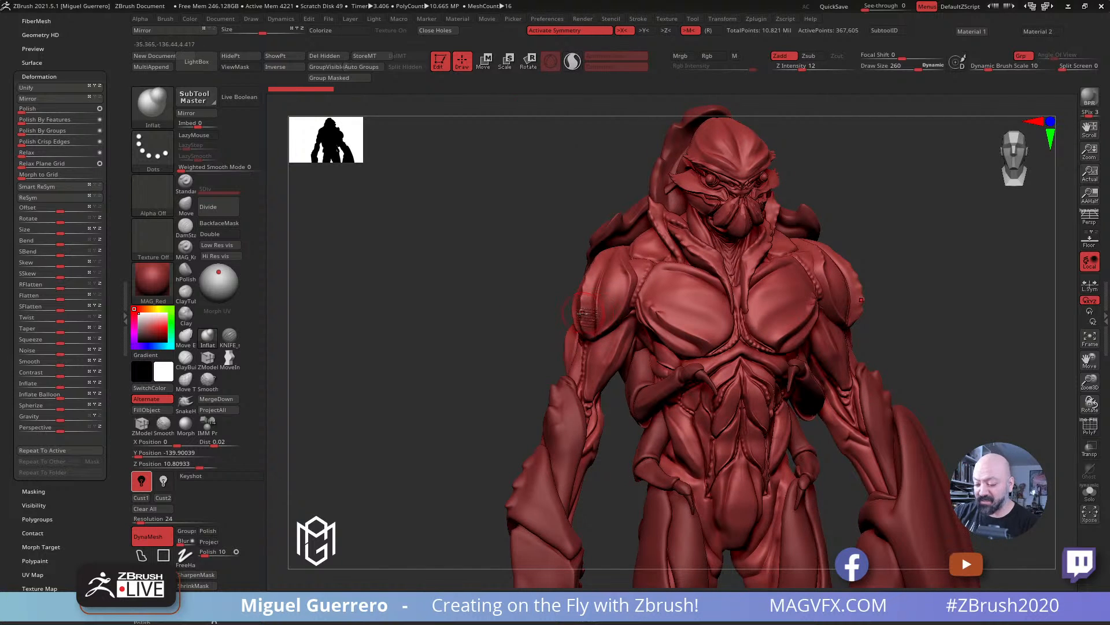
# Step: Smooth the vertical ridge down the front of the shoulder shell with the brush at draw size 152
pyautogui.moveTo(471, 275)
pyautogui.mouseDown(button='right')
pyautogui.moveTo(480, 251)
pyautogui.moveTo(508, 287)
pyautogui.moveTo(495, 278)
pyautogui.moveTo(584, 300)
pyautogui.mouseUp(button='right')
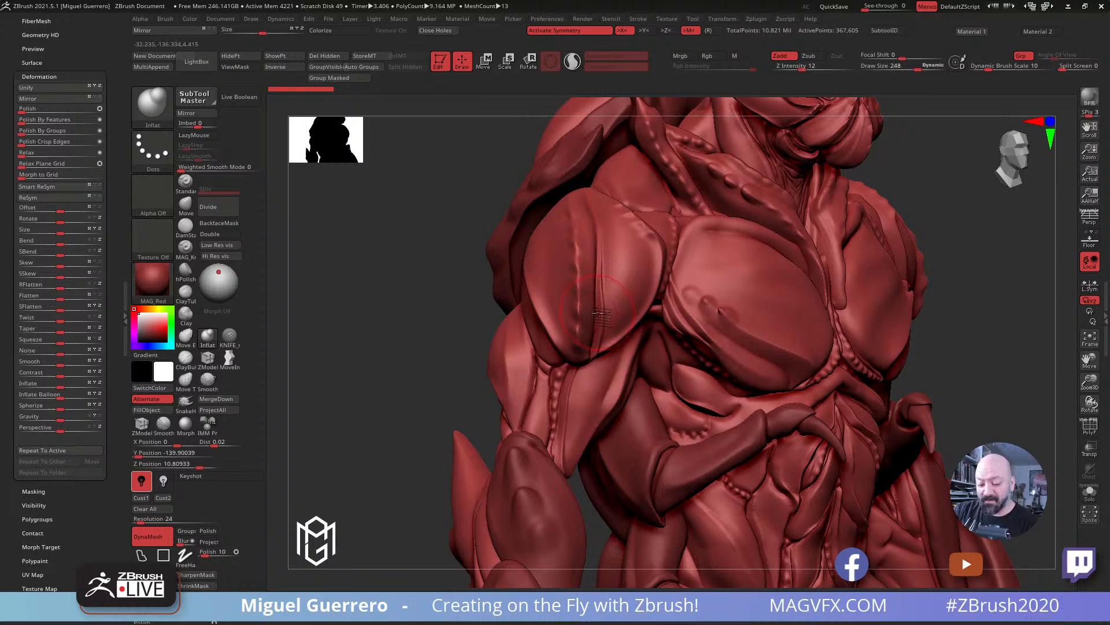
pyautogui.press('[')
pyautogui.press('[')
pyautogui.press('shift')
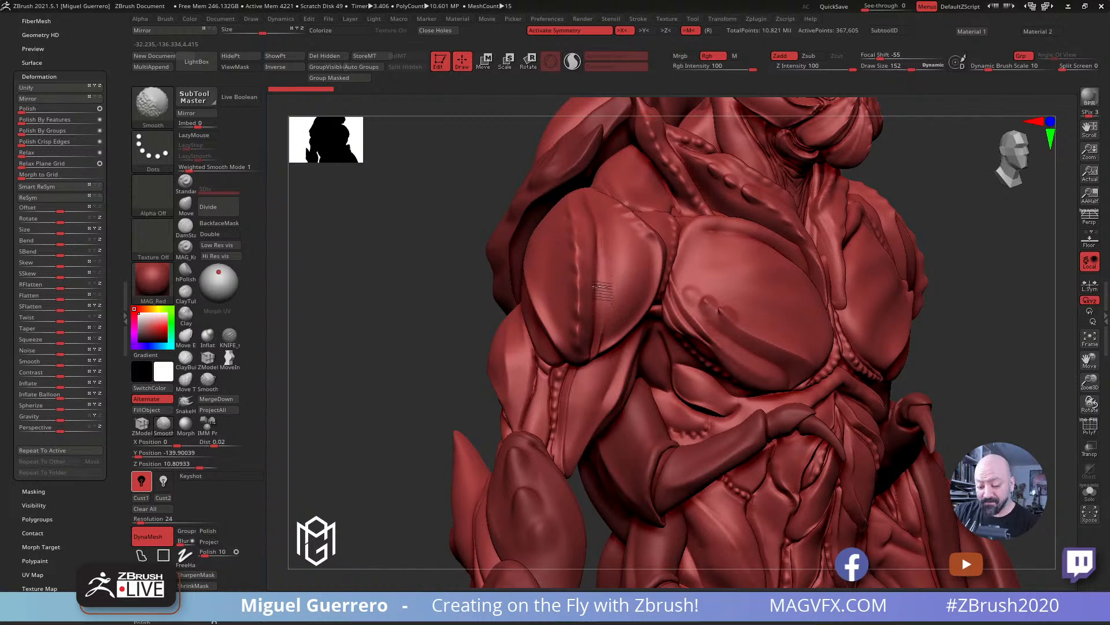
pyautogui.keyDown('shift'); pyautogui.moveTo(597, 230); pyautogui.dragTo(597, 366); pyautogui.keyUp('shift')
pyautogui.keyDown('shift'); pyautogui.moveTo(605, 262); pyautogui.dragTo(599, 229); pyautogui.keyUp('shift')
pyautogui.moveTo(410, 220); pyautogui.dragTo(426, 225)
pyautogui.keyDown('shift'); pyautogui.moveTo(600, 323); pyautogui.dragTo(595, 310); pyautogui.keyUp('shift')
pyautogui.moveTo(468, 261); pyautogui.dragTo(578, 271)
pyautogui.moveTo(433, 242)
pyautogui.mouseDown()
pyautogui.moveTo(358, 238)
pyautogui.moveTo(446, 247)
pyautogui.mouseUp()
pyautogui.moveTo(601, 340)
pyautogui.keyDown('shift'); pyautogui.mouseDown()
pyautogui.moveTo(609, 297)
pyautogui.moveTo(606, 312)
pyautogui.mouseUp(); pyautogui.keyUp('shift')
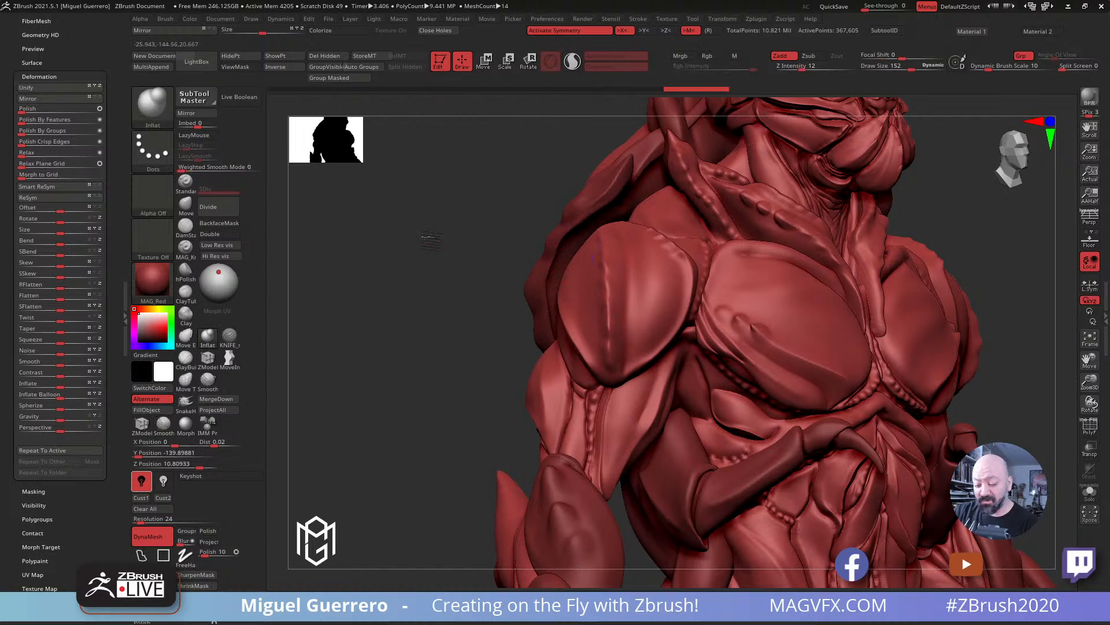
# Step: Smooth the outer side of the shoulder shell until its surface is even
pyautogui.moveTo(430, 237); pyautogui.dragTo(575, 272)
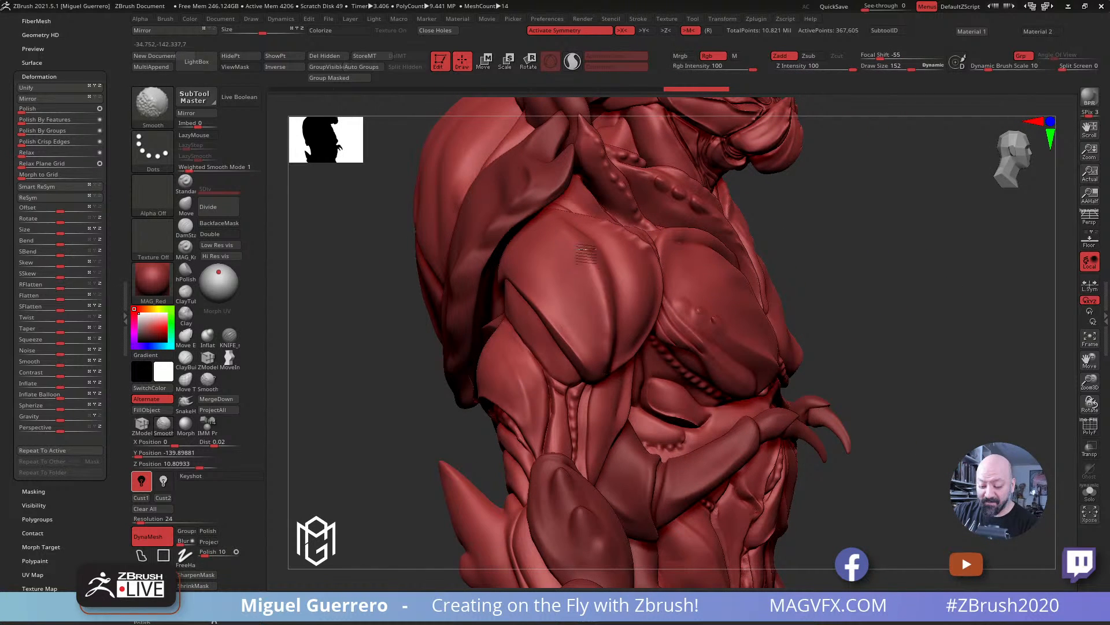
pyautogui.keyDown('shift'); pyautogui.moveTo(548, 294); pyautogui.dragTo(538, 286); pyautogui.keyUp('shift')
pyautogui.moveTo(404, 239); pyautogui.dragTo(544, 247)
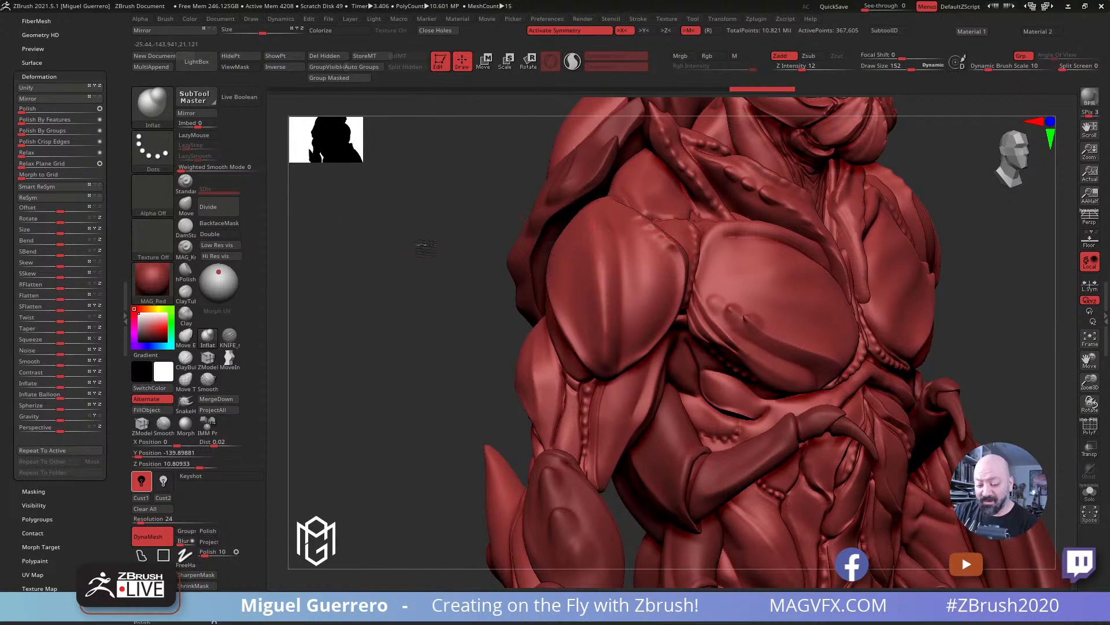
pyautogui.moveTo(418, 241)
pyautogui.mouseDown()
pyautogui.moveTo(402, 240)
pyautogui.moveTo(412, 236)
pyautogui.moveTo(409, 265)
pyautogui.moveTo(393, 266)
pyautogui.mouseUp()
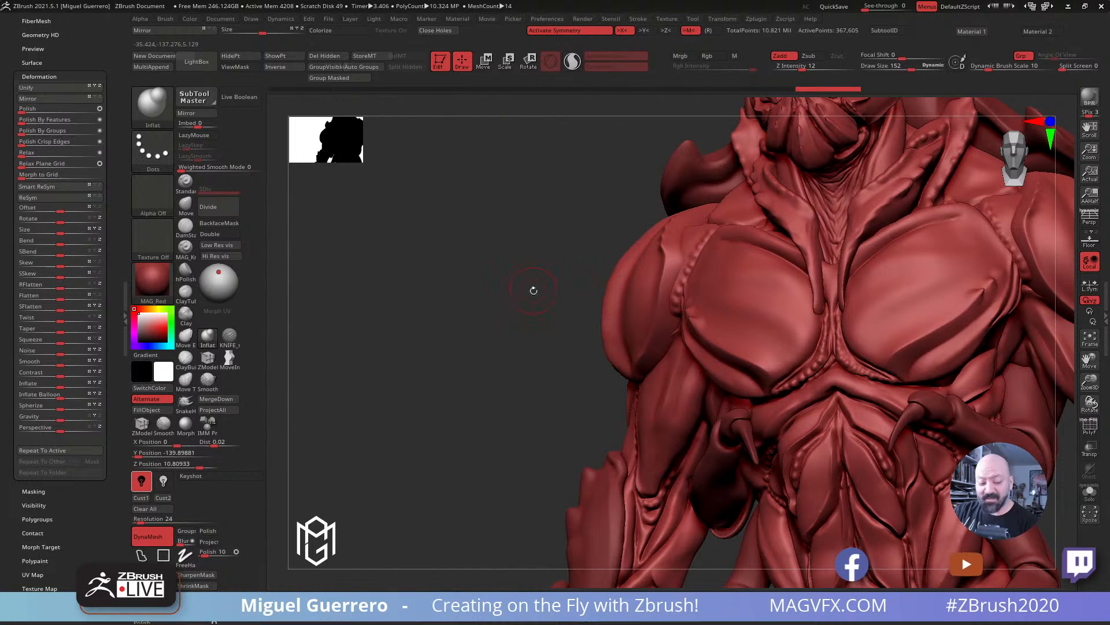
# Step: Try an Inflat stroke at draw size 96 up the lower outer part of the shoulder shell, and undo it
pyautogui.moveTo(348, 367); pyautogui.dragTo(462, 366)
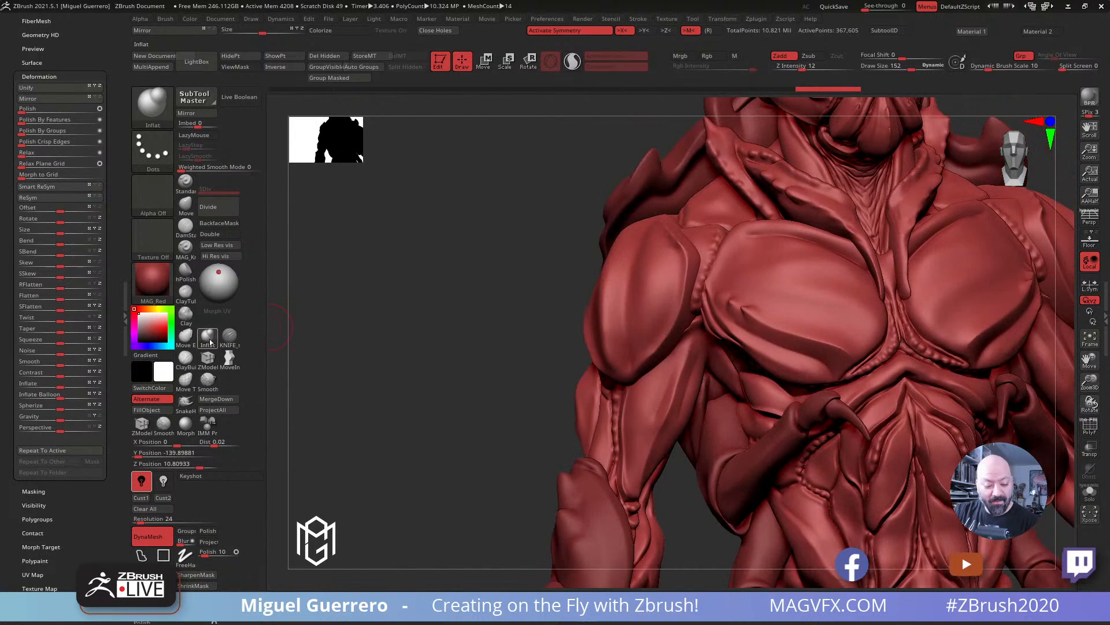
pyautogui.moveTo(411, 299)
pyautogui.mouseDown()
pyautogui.moveTo(434, 315)
pyautogui.moveTo(424, 282)
pyautogui.moveTo(469, 291)
pyautogui.mouseUp()
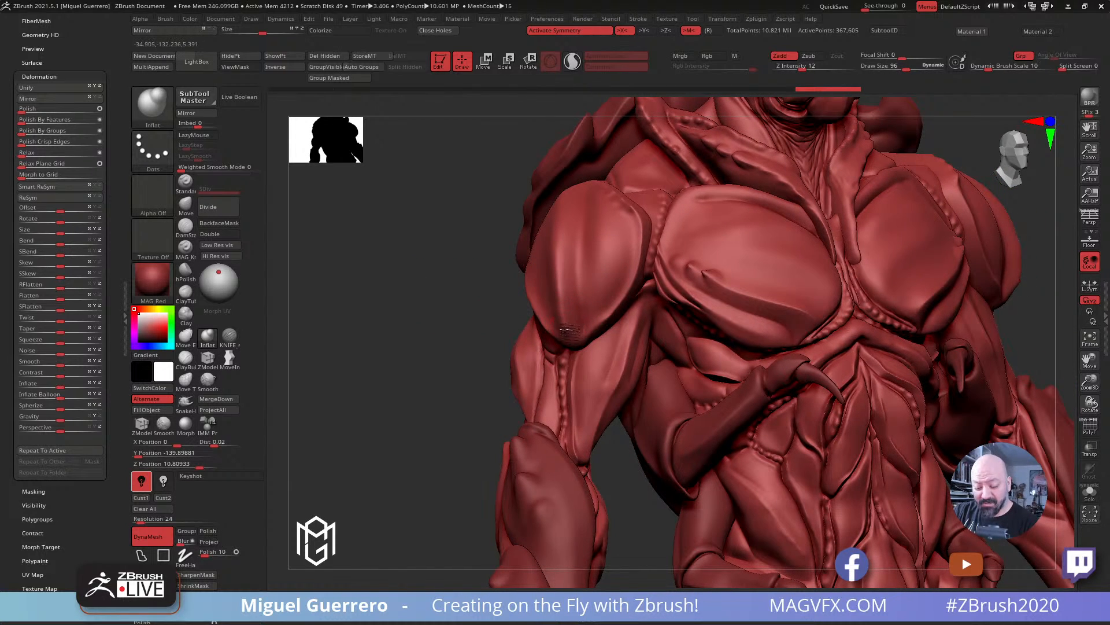
pyautogui.moveTo(569, 330)
pyautogui.mouseDown()
pyautogui.moveTo(552, 270)
pyautogui.moveTo(563, 273)
pyautogui.mouseUp()
pyautogui.hotkey('ctrl', 'z')
# Step: Pull small spikes out of the shoulder shell's outer edge with the SnakeHook brush at draw size 76
pyautogui.moveTo(439, 253)
pyautogui.mouseDown()
pyautogui.moveTo(409, 277)
pyautogui.moveTo(354, 261)
pyautogui.mouseUp()
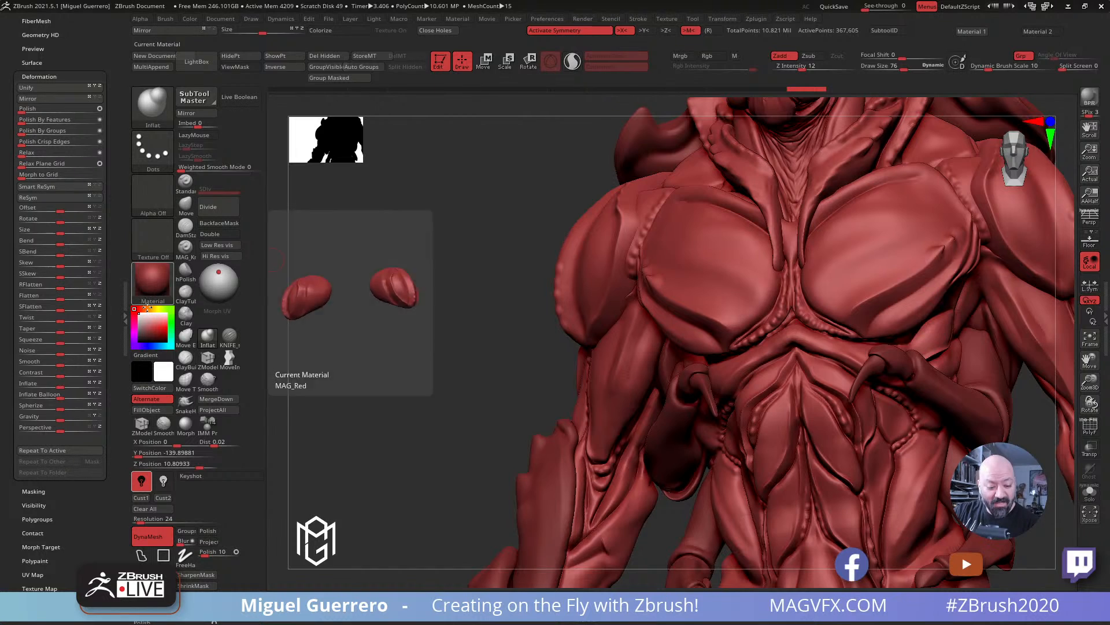
pyautogui.click(186, 400)
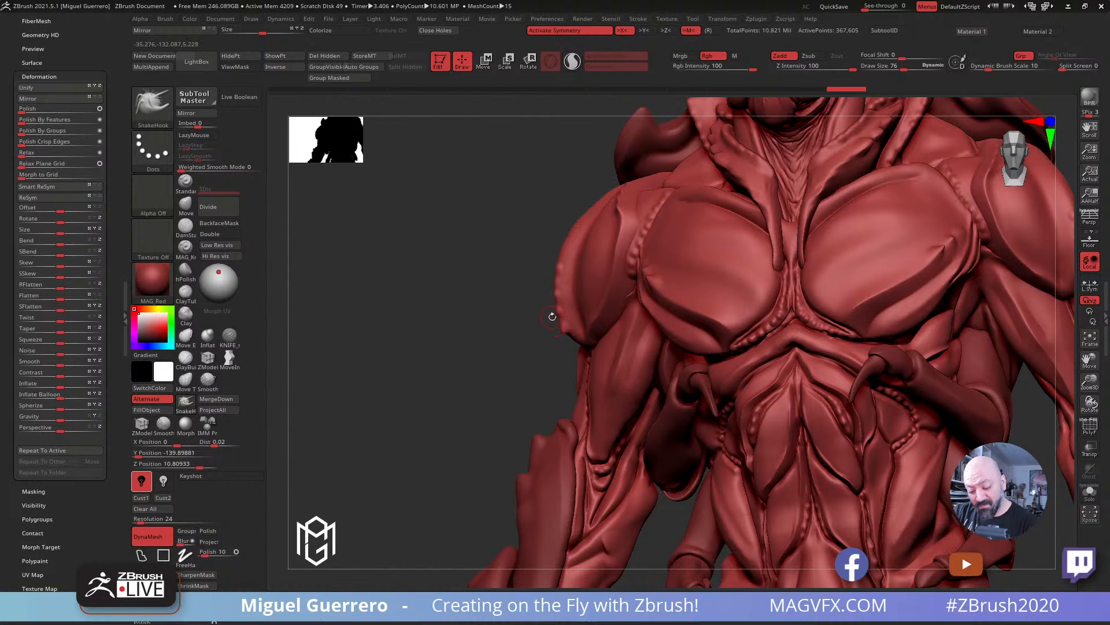
pyautogui.moveTo(555, 319); pyautogui.dragTo(553, 296)
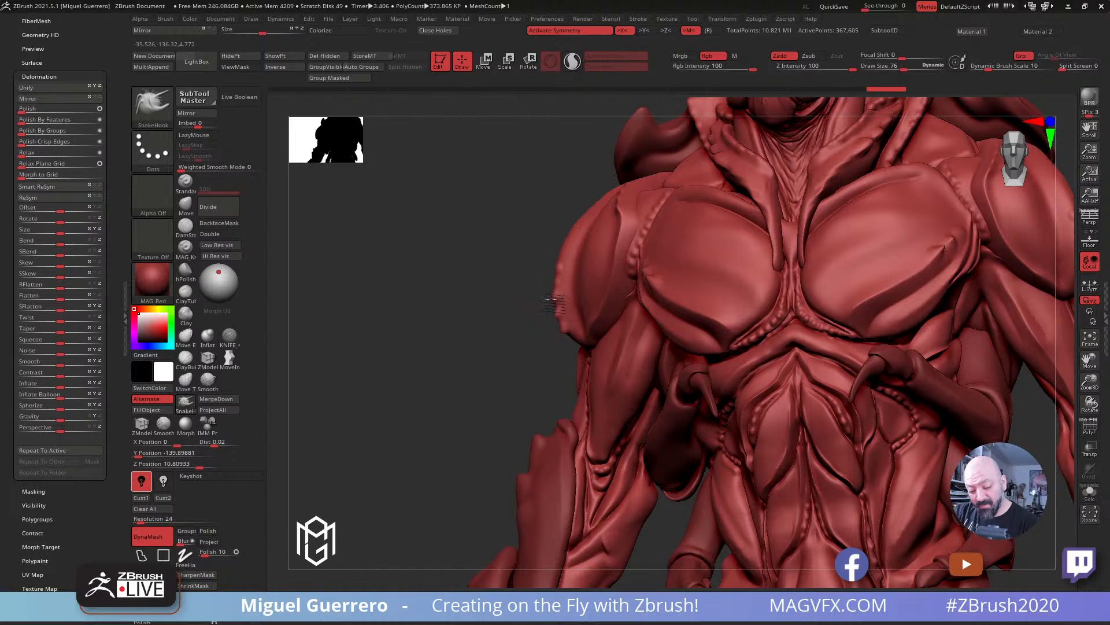
pyautogui.moveTo(461, 279); pyautogui.dragTo(440, 256)
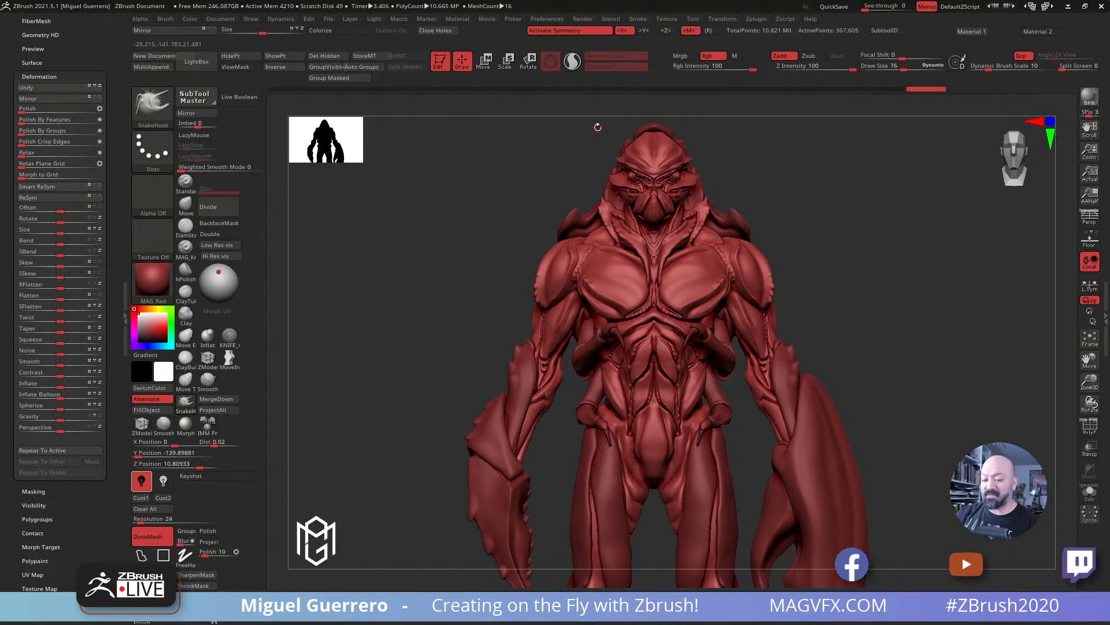
# Step: Compare earlier shoulder shell states in the undo history on the whole figure and return to the latest state
pyautogui.click(533, 89)
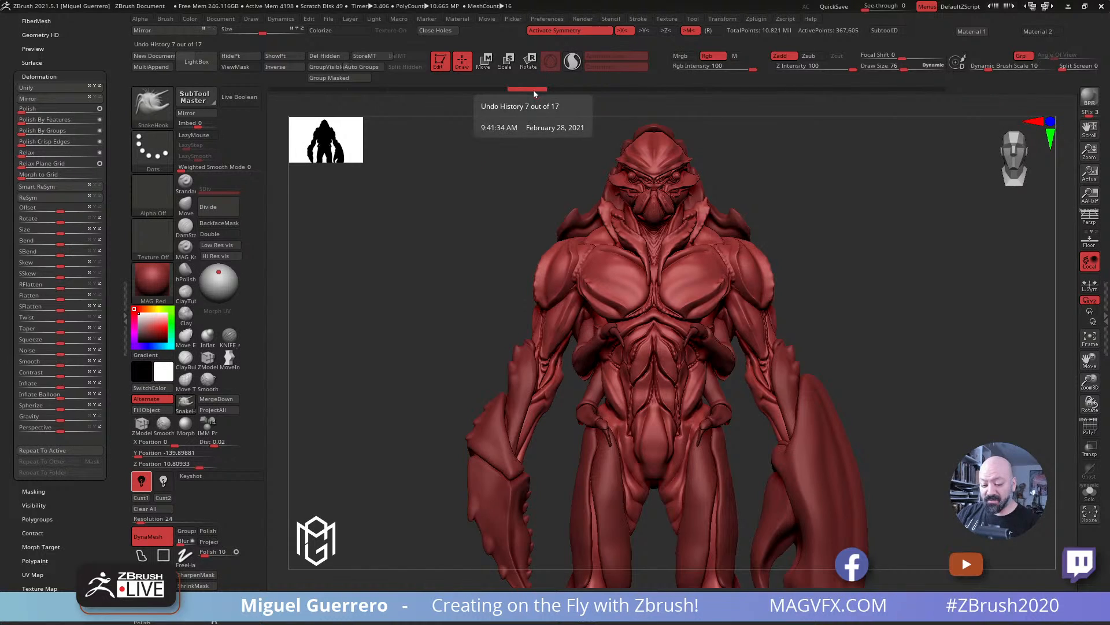
pyautogui.click(926, 89)
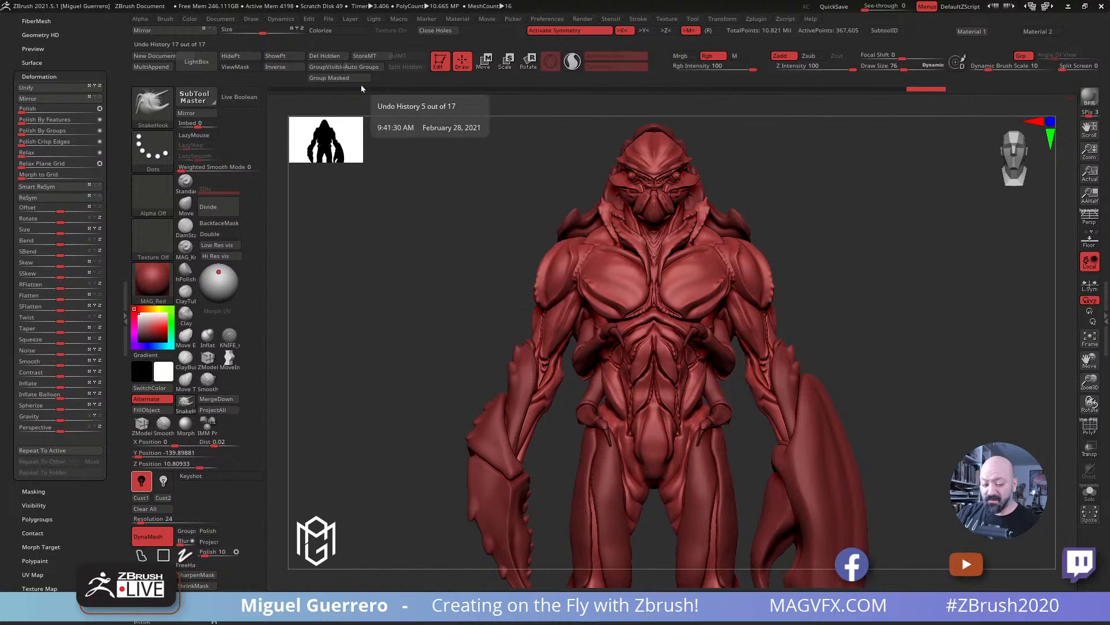
pyautogui.click(324, 89)
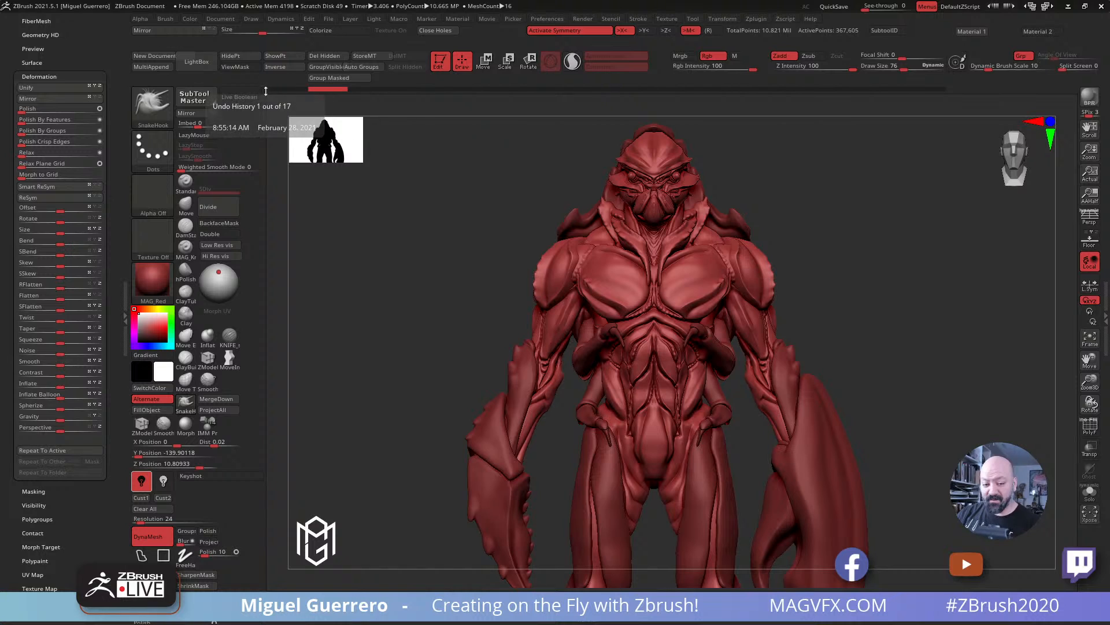
pyautogui.click(287, 89)
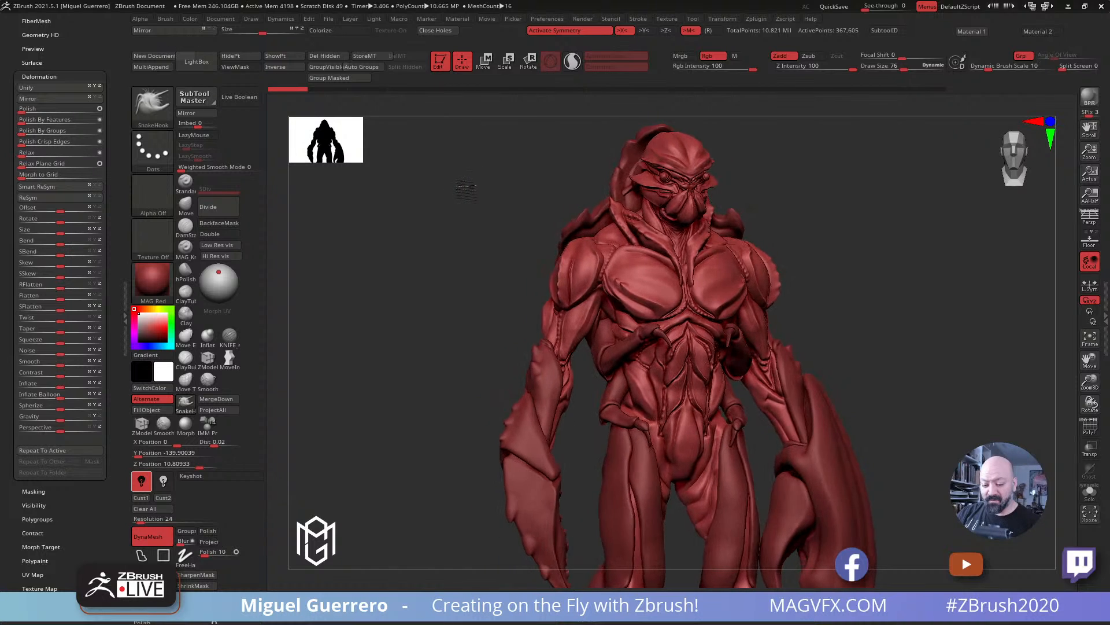
pyautogui.click(936, 89)
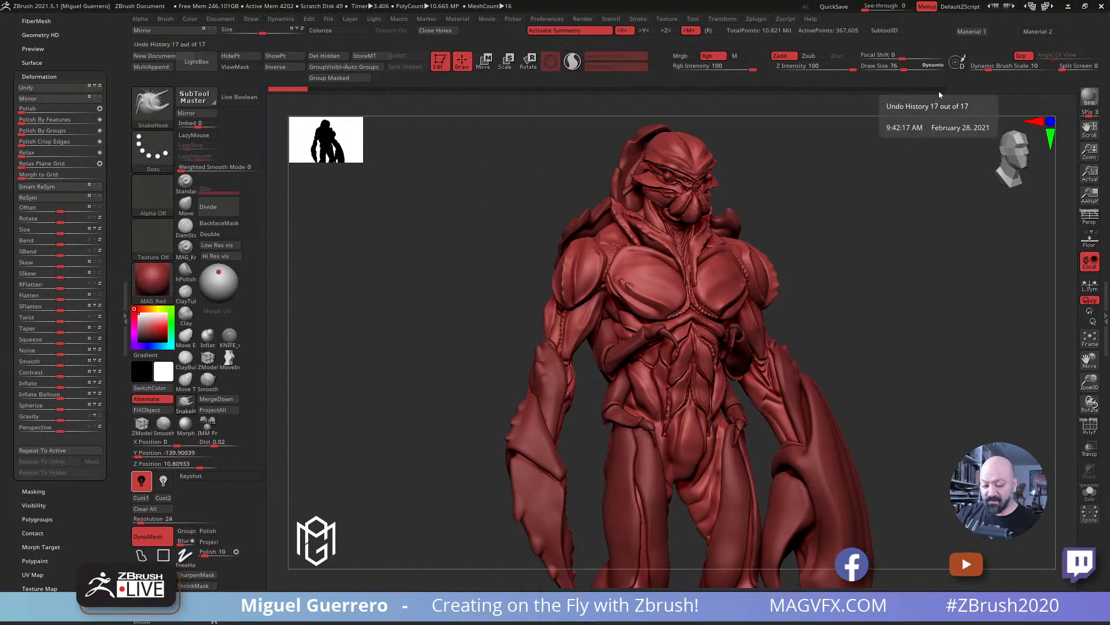
pyautogui.moveTo(922, 311); pyautogui.dragTo(906, 312)
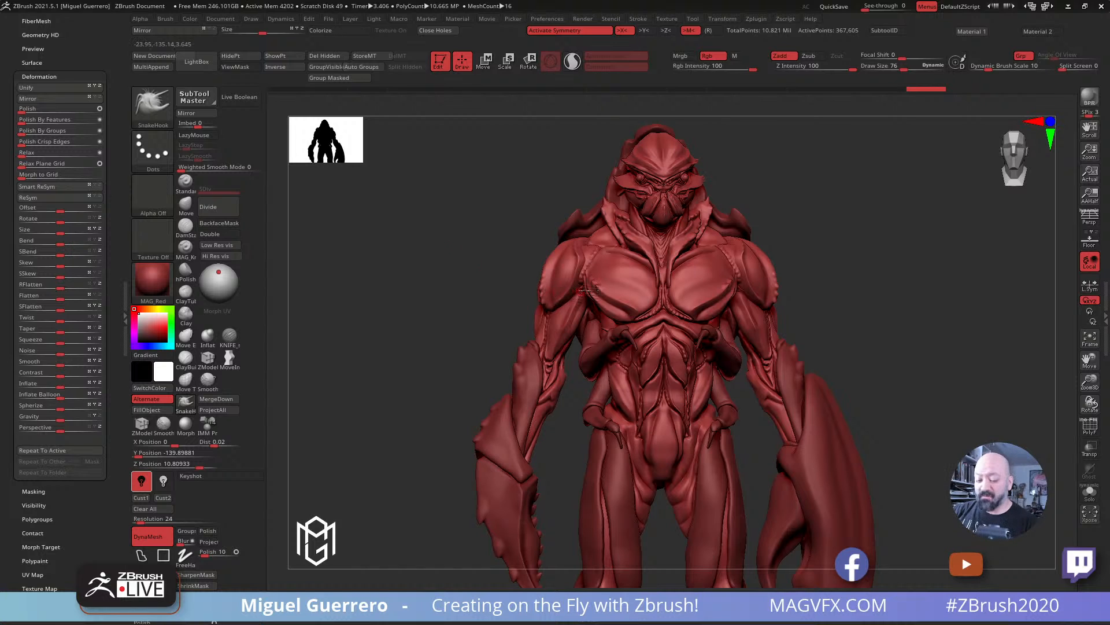
pyautogui.moveTo(488, 240); pyautogui.dragTo(500, 272)
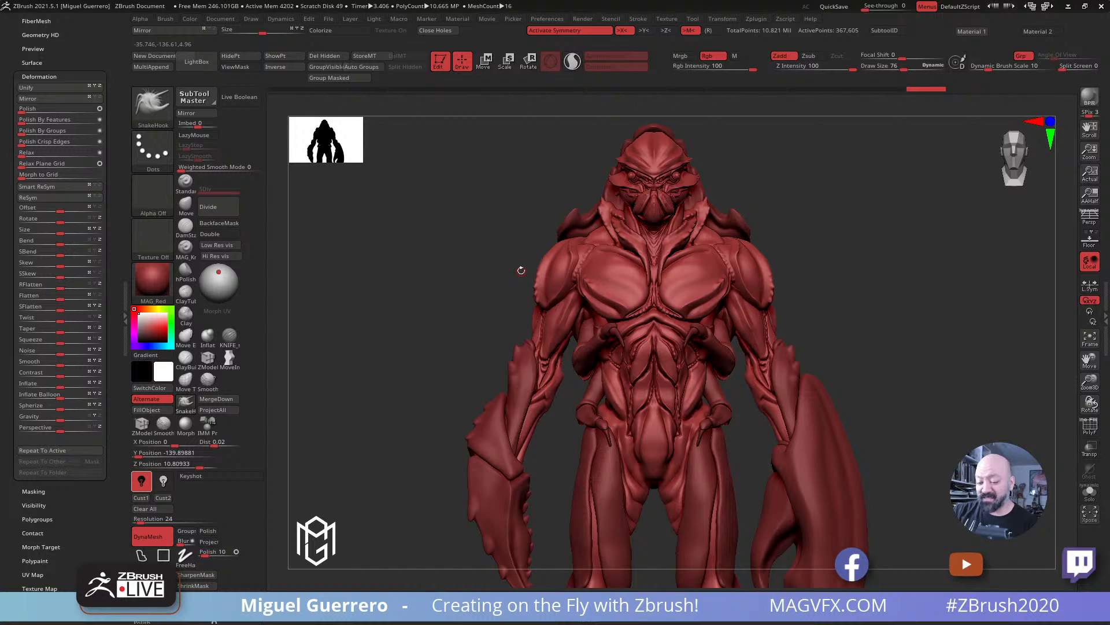
pyautogui.moveTo(439, 255)
pyautogui.mouseDown()
pyautogui.moveTo(425, 246)
pyautogui.moveTo(441, 267)
pyautogui.mouseUp()
# Step: Append a sphere as a new subtool, make it the active subtool and frame it in view
pyautogui.scroll(5, 74, 242)
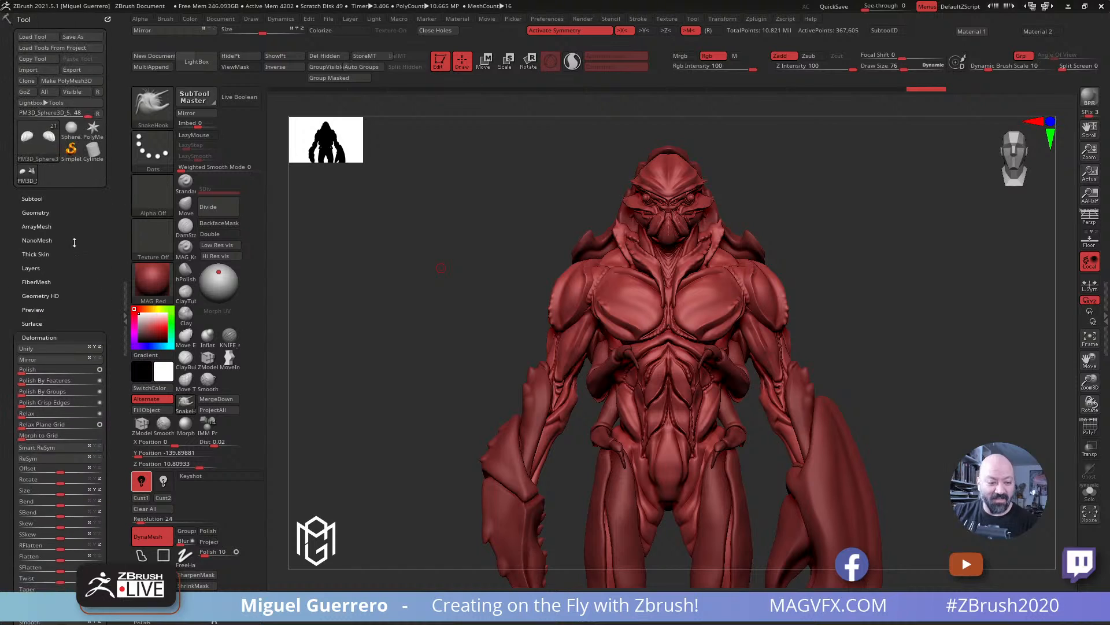
pyautogui.click(32, 199)
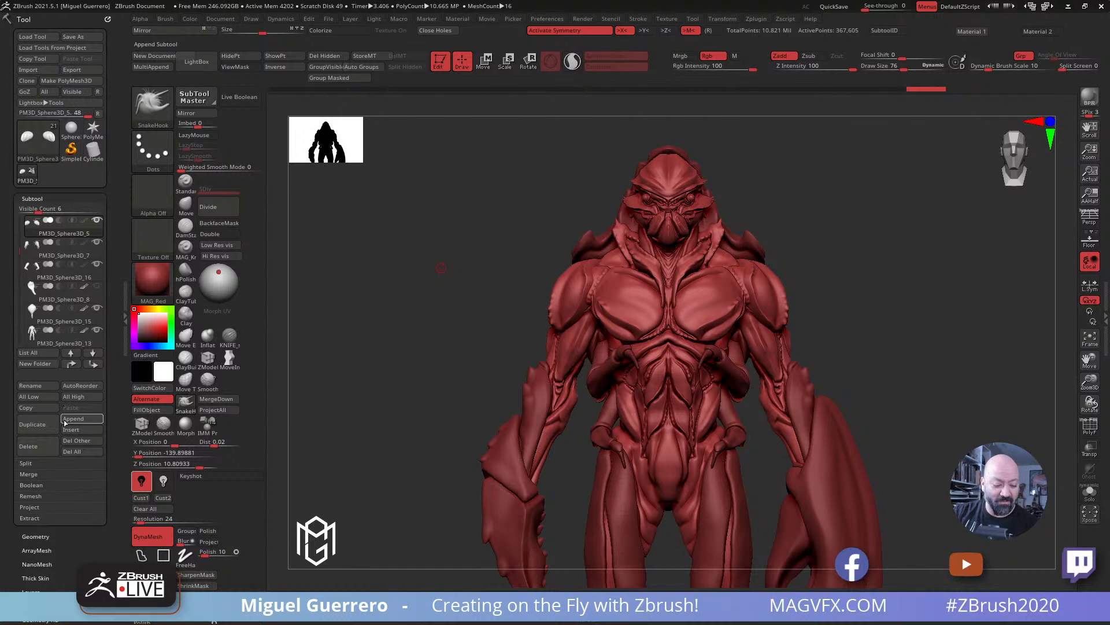
pyautogui.click(69, 428)
pyautogui.click(92, 418)
pyautogui.moveTo(12, 242); pyautogui.dragTo(14, 319)
pyautogui.click(37, 292)
pyautogui.press('f')
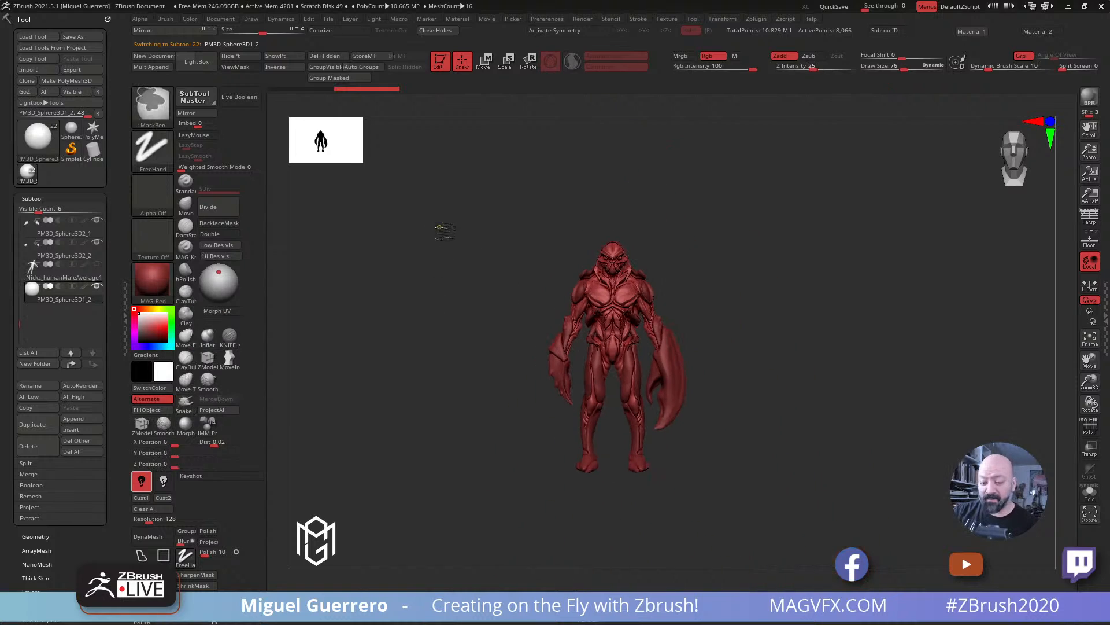
# Step: Move the new sphere straight up above the creature's head and frame it together with the upper body
pyautogui.press('w')
pyautogui.moveTo(612, 379); pyautogui.dragTo(613, 157)
pyautogui.moveTo(630, 231)
pyautogui.keyDown('alt'); pyautogui.mouseDown(button='right')
pyautogui.moveTo(640, 306)
pyautogui.moveTo(620, 425)
pyautogui.mouseUp(button='right'); pyautogui.keyUp('alt')
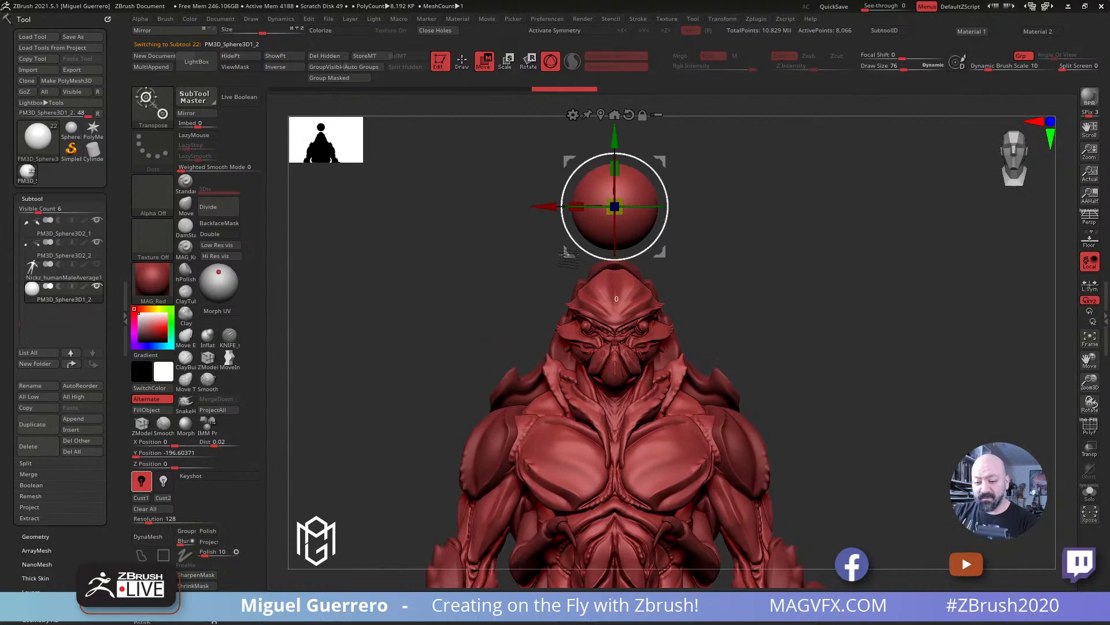
pyautogui.keyDown('alt'); pyautogui.moveTo(608, 255); pyautogui.dragTo(607, 274, button='right'); pyautogui.keyUp('alt')
pyautogui.click(457, 68)
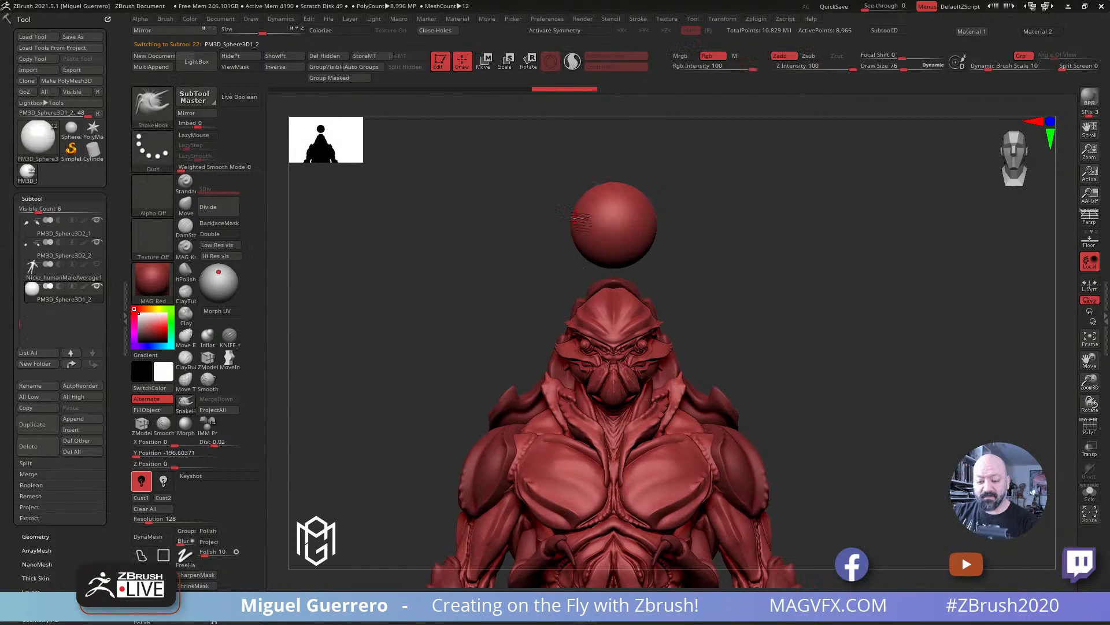
# Step: Pull one long horn and two shorter spikes out of one side of the sphere with the SnakeHook brush at draw sizes 148 and 200
pyautogui.click(189, 402)
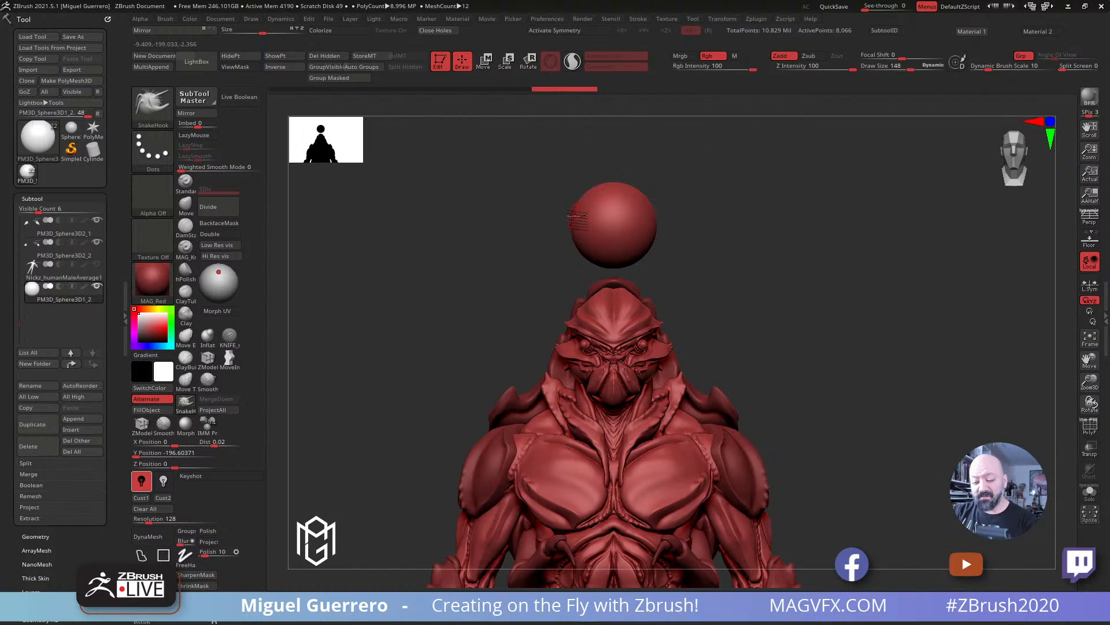
pyautogui.moveTo(578, 200); pyautogui.dragTo(524, 171)
pyautogui.moveTo(578, 237); pyautogui.dragTo(538, 247)
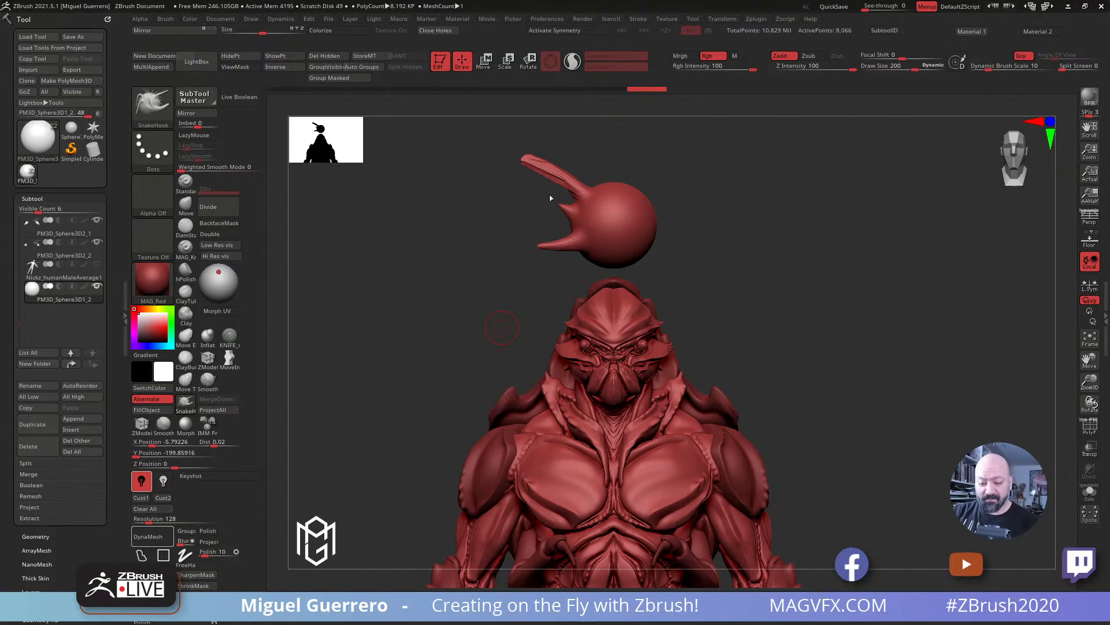
# Step: Remesh the spiked sphere with DynaMesh at resolution 48 and display its polyframe up close
pyautogui.click(143, 522)
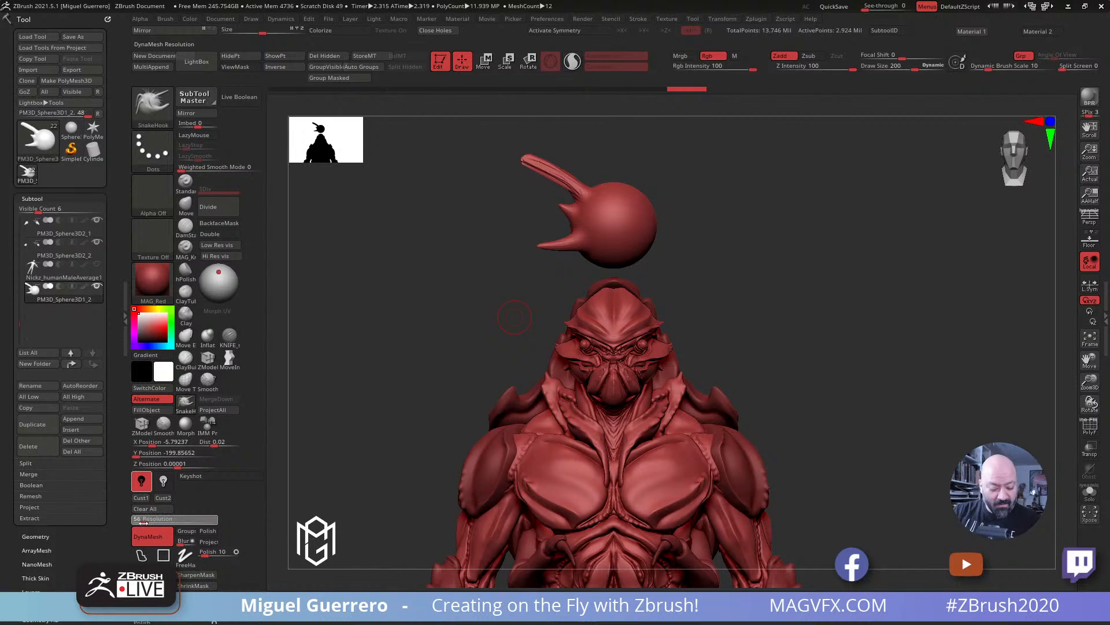
pyautogui.write('48')
pyautogui.press('Return')
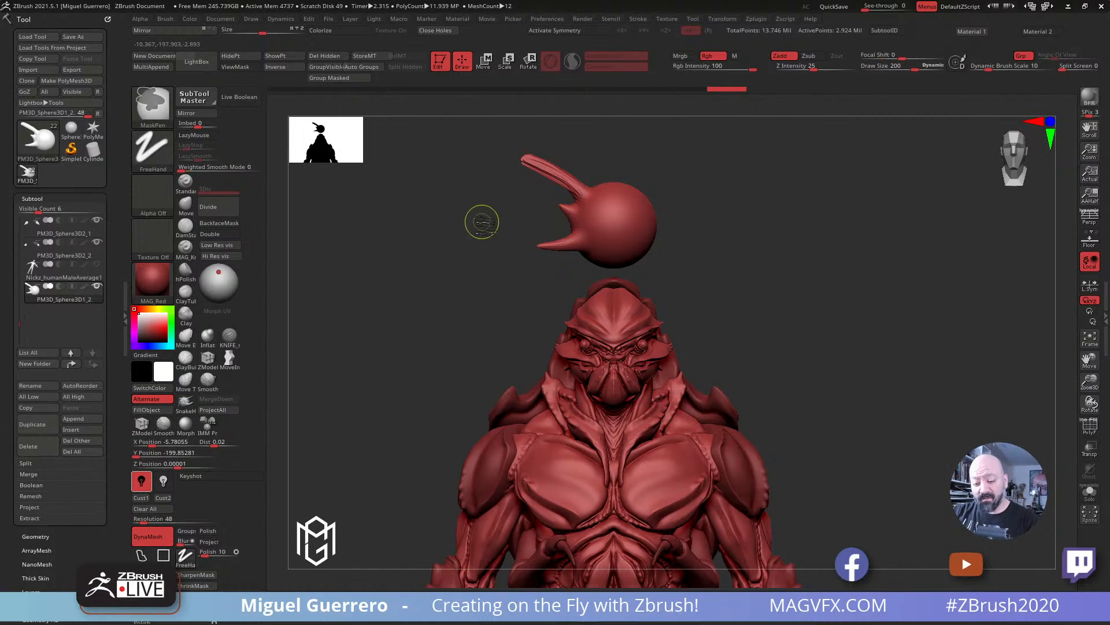
pyautogui.keyDown('ctrl'); pyautogui.moveTo(482, 222); pyautogui.dragTo(498, 237); pyautogui.keyUp('ctrl')
pyautogui.hotkey('shift', 'f')
pyautogui.keyDown('ctrl'); pyautogui.moveTo(579, 192); pyautogui.dragTo(612, 289, button='right'); pyautogui.keyUp('ctrl')
# Step: Remesh the spiked sphere with DynaMesh at resolution 16 and turn off its polyframe
pyautogui.click(139, 519)
pyautogui.write('8')
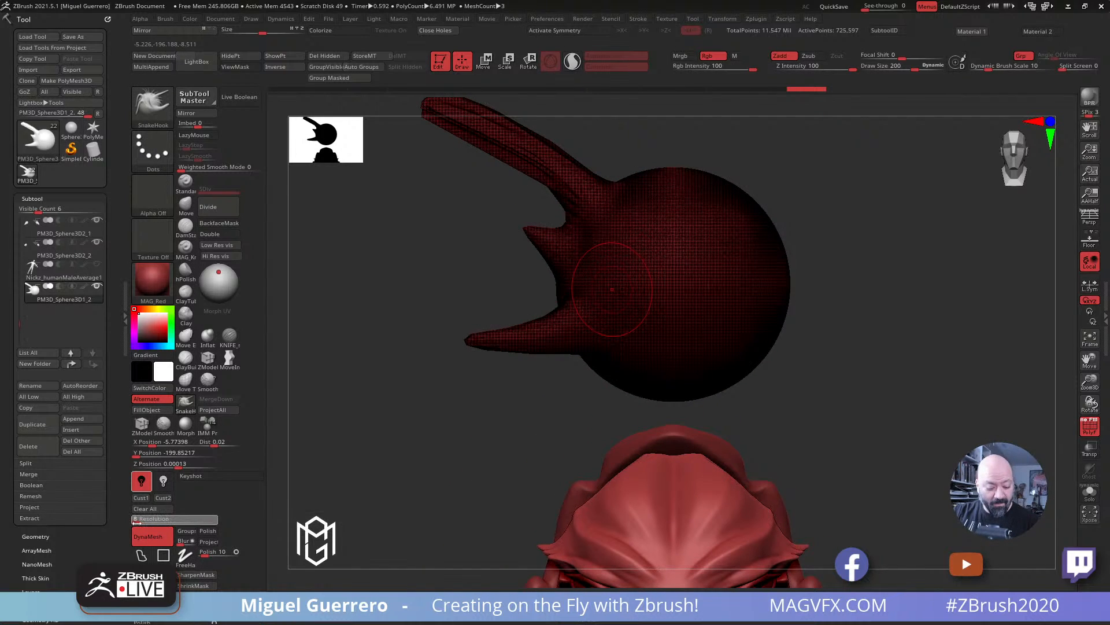
pyautogui.press('Return')
pyautogui.keyDown('ctrl'); pyautogui.moveTo(453, 451); pyautogui.dragTo(474, 495); pyautogui.keyUp('ctrl')
pyautogui.keyDown('shift'); pyautogui.moveTo(629, 300); pyautogui.dragTo(618, 299); pyautogui.keyUp('shift')
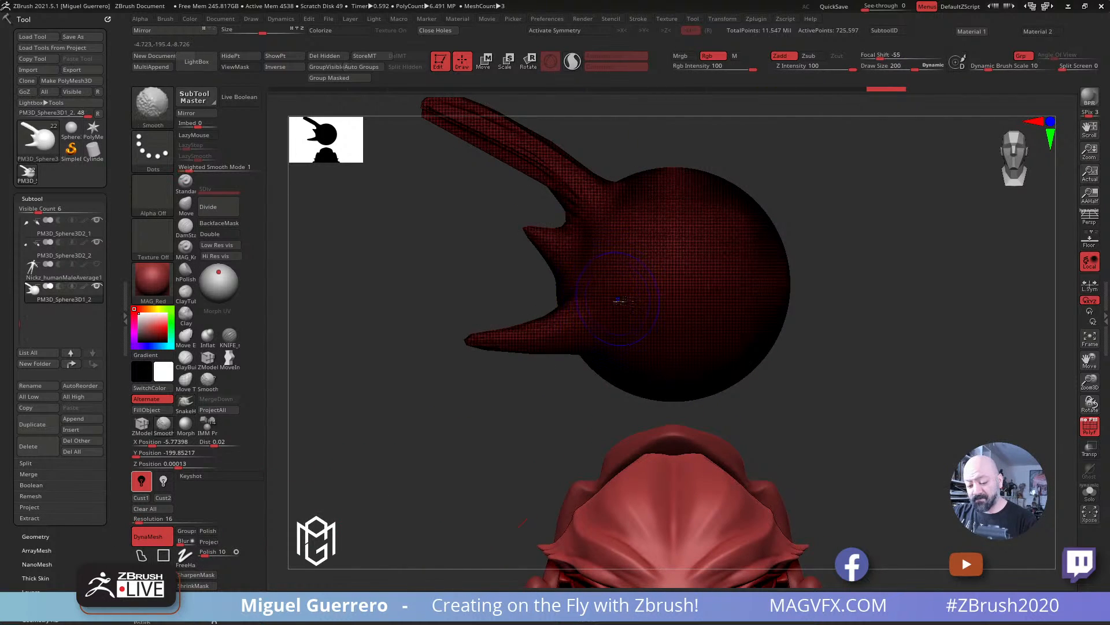
pyautogui.keyDown('ctrl'); pyautogui.moveTo(396, 296); pyautogui.dragTo(417, 317); pyautogui.keyUp('ctrl')
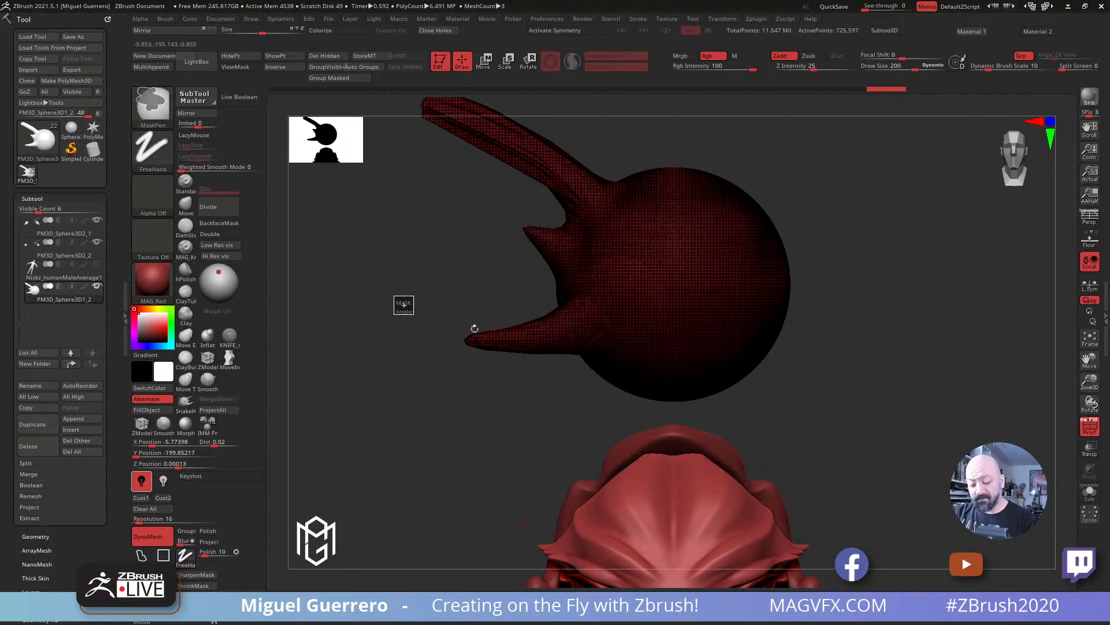
pyautogui.click(1088, 431)
pyautogui.keyDown('ctrl'); pyautogui.moveTo(463, 321); pyautogui.dragTo(418, 274, button='right'); pyautogui.keyUp('ctrl')
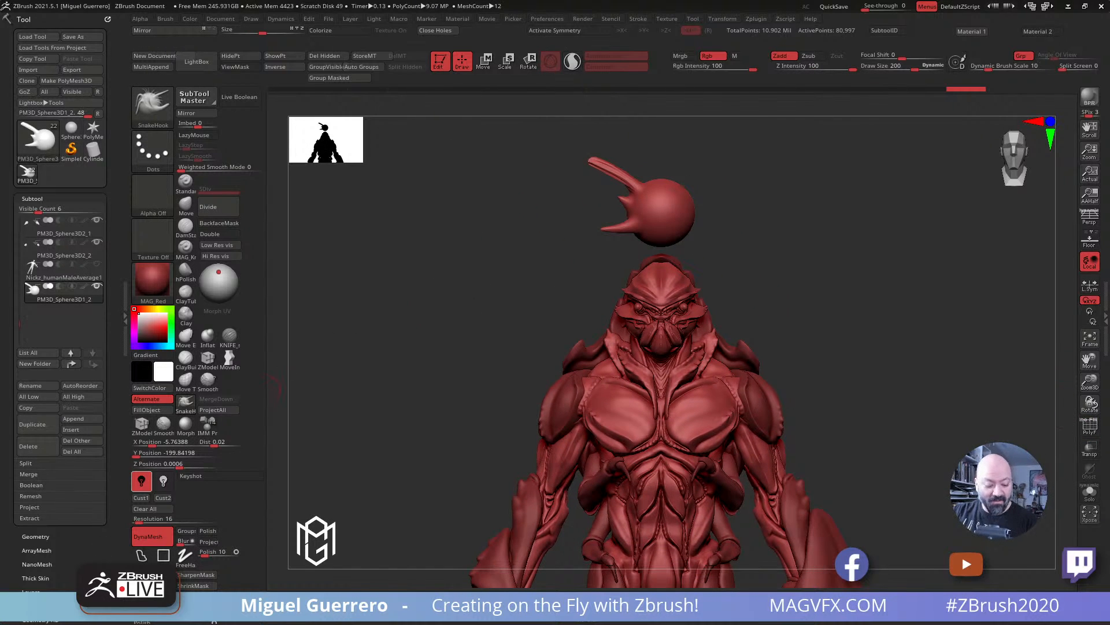
# Step: Flip the spiked sphere across X with the Mirror deformation and flip it back
pyautogui.moveTo(108, 521); pyautogui.dragTo(96, 482)
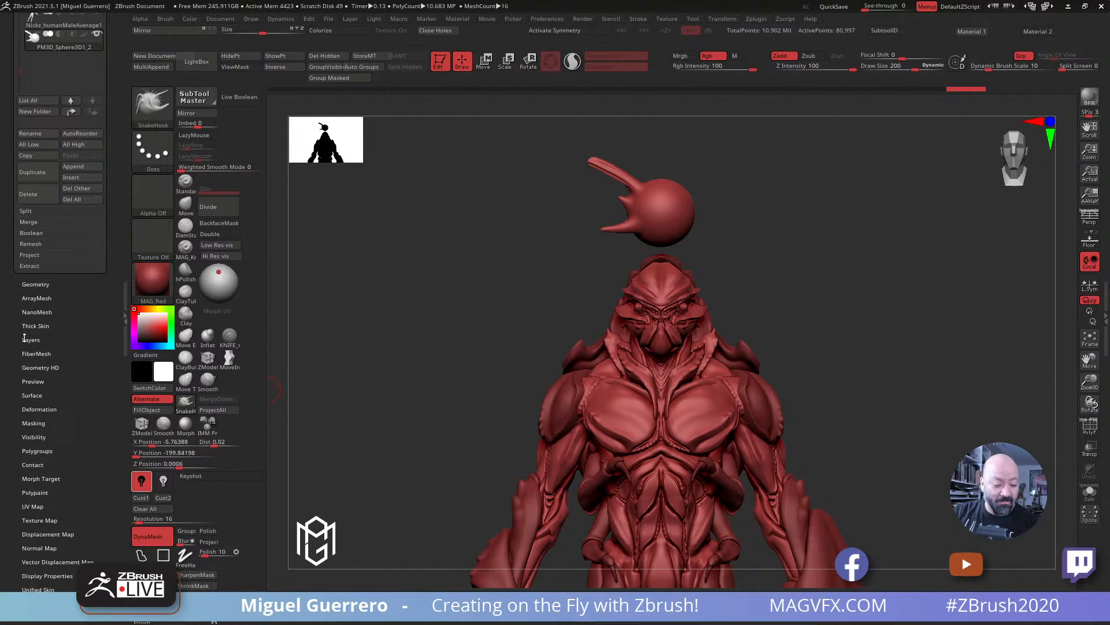
pyautogui.click(27, 408)
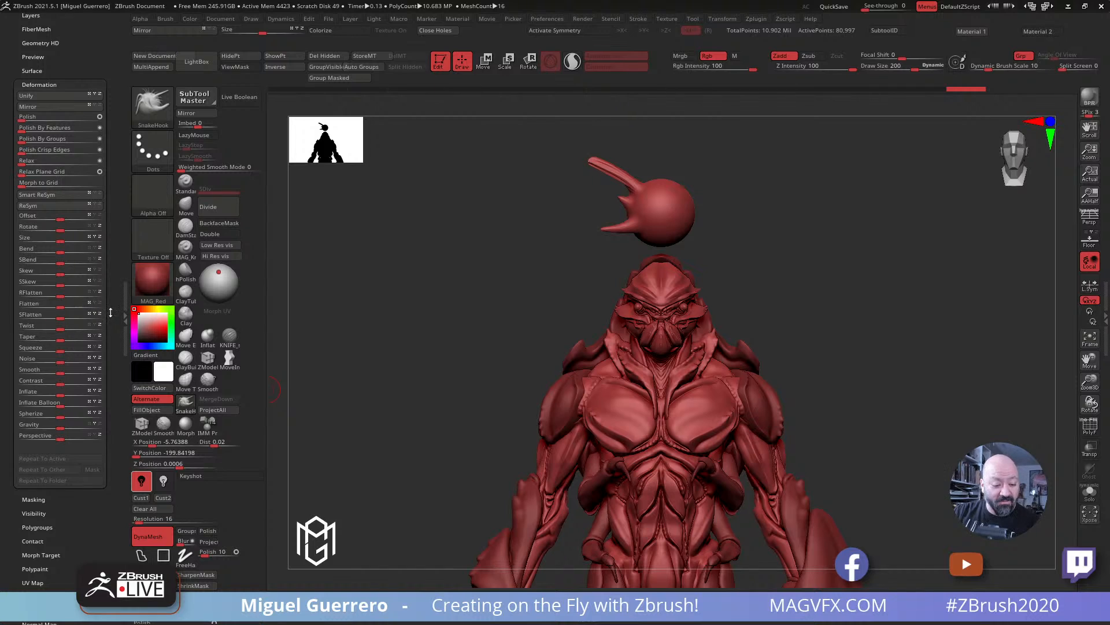
pyautogui.click(34, 210)
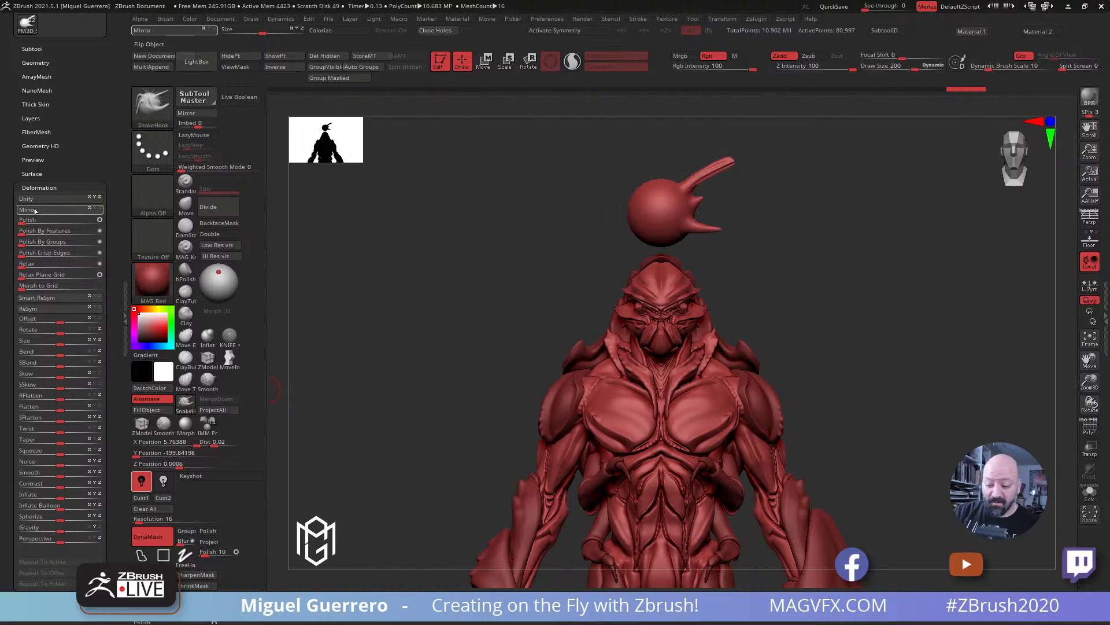
pyautogui.click(34, 211)
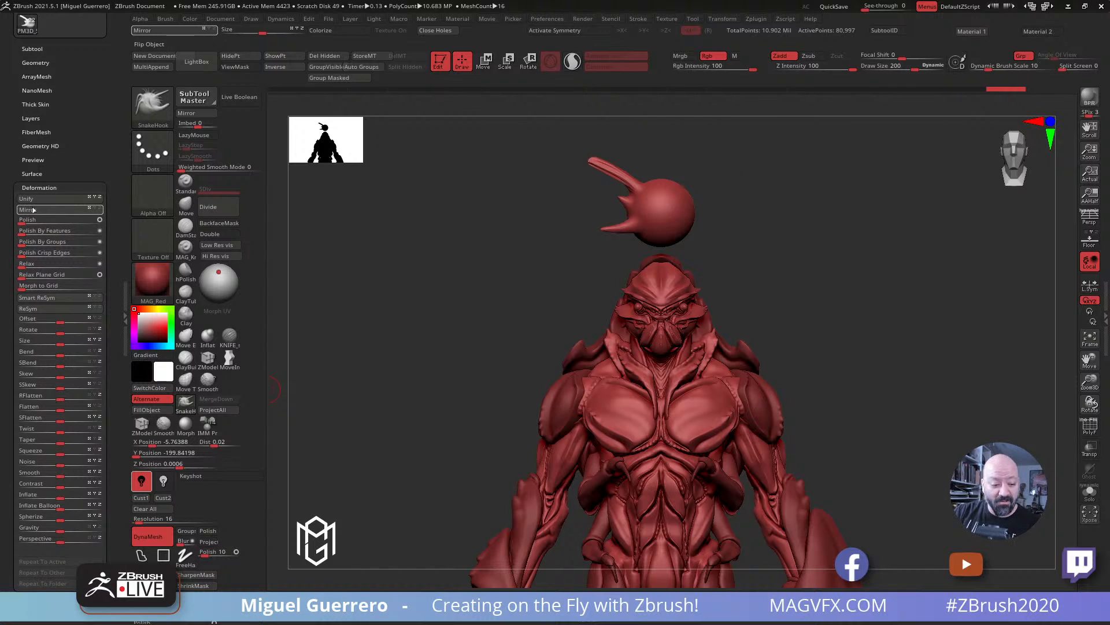
# Step: Try the ReSym deformation on the spiked sphere without and with X symmetry active, and undo it
pyautogui.click(28, 308)
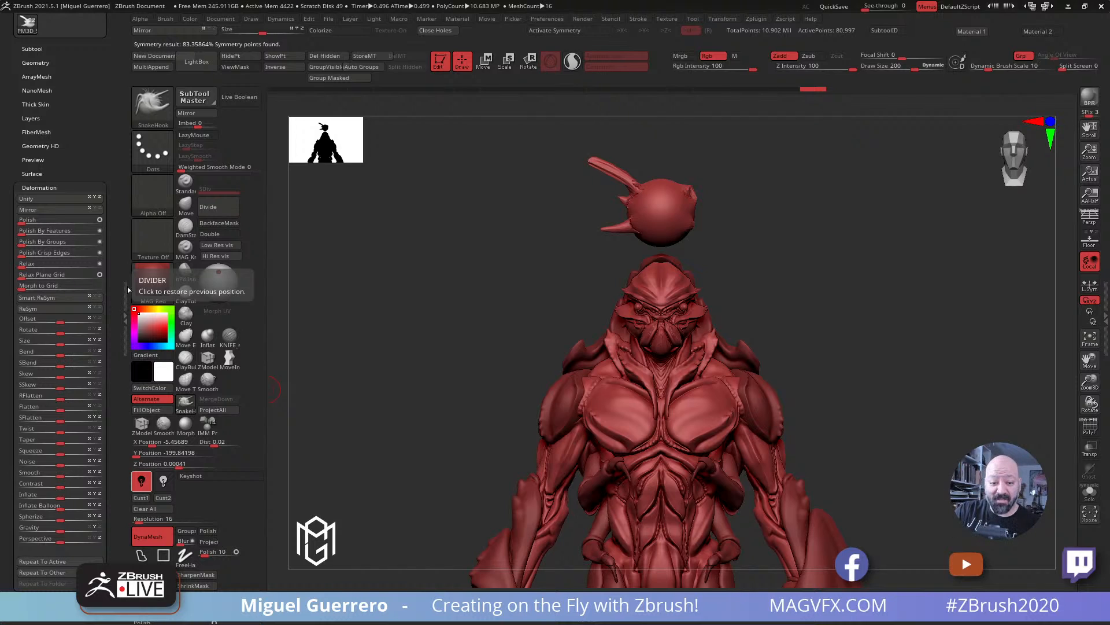
pyautogui.click(37, 308)
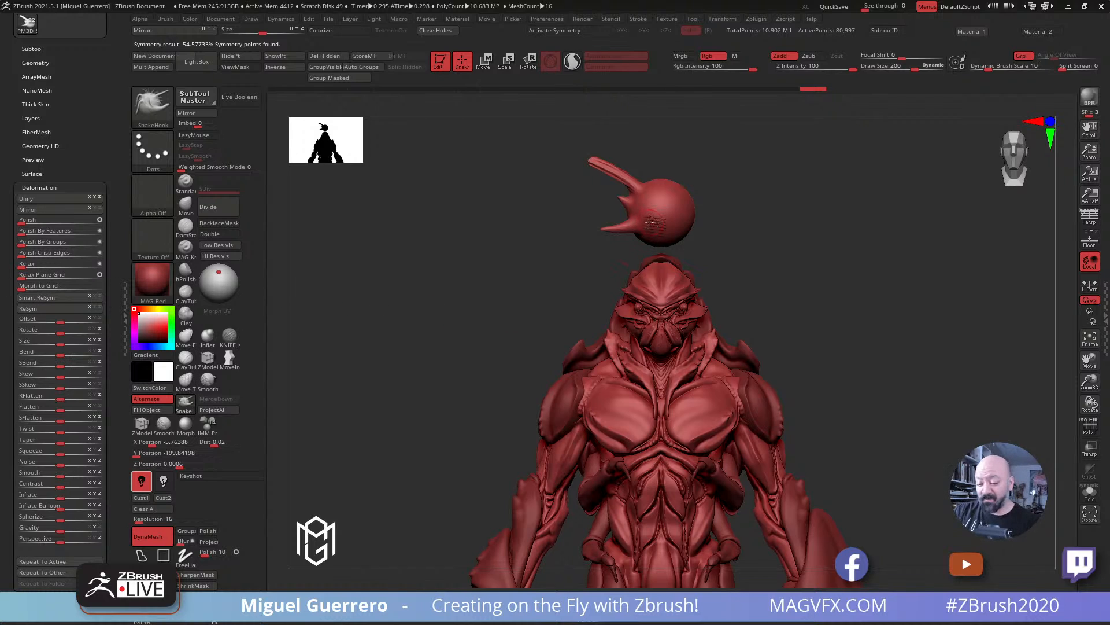
pyautogui.press('x')
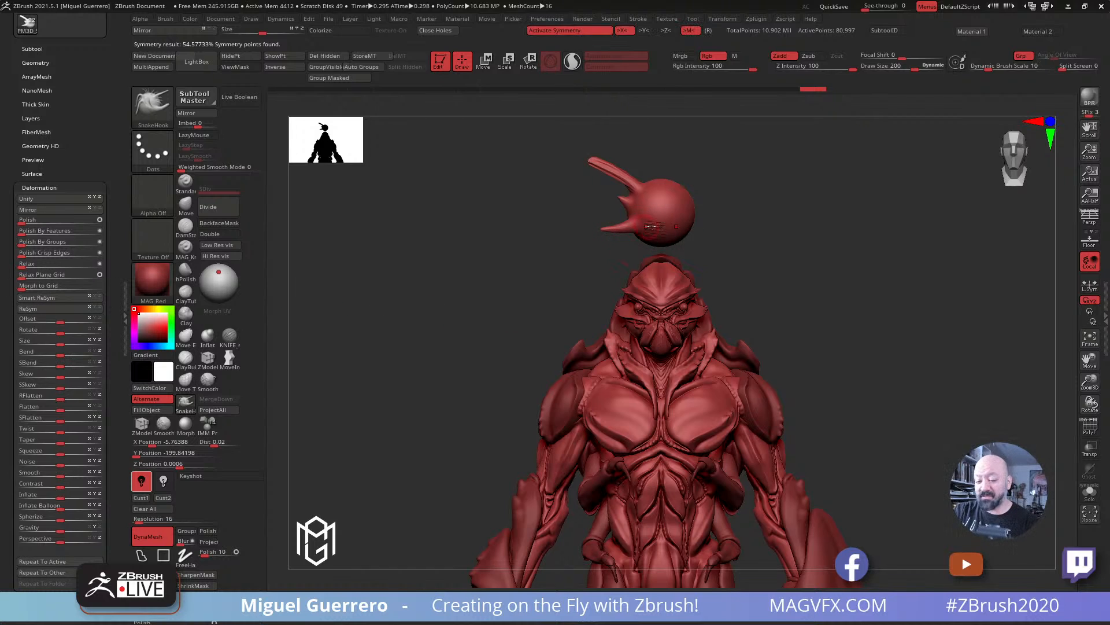
pyautogui.click(45, 308)
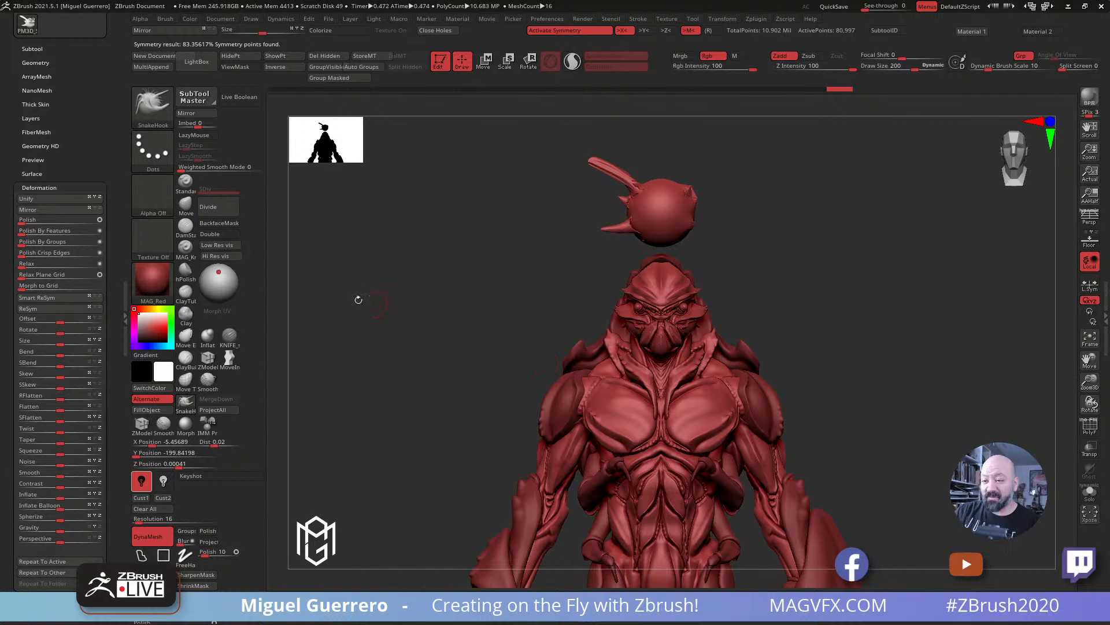
pyautogui.hotkey('ctrl', 'z')
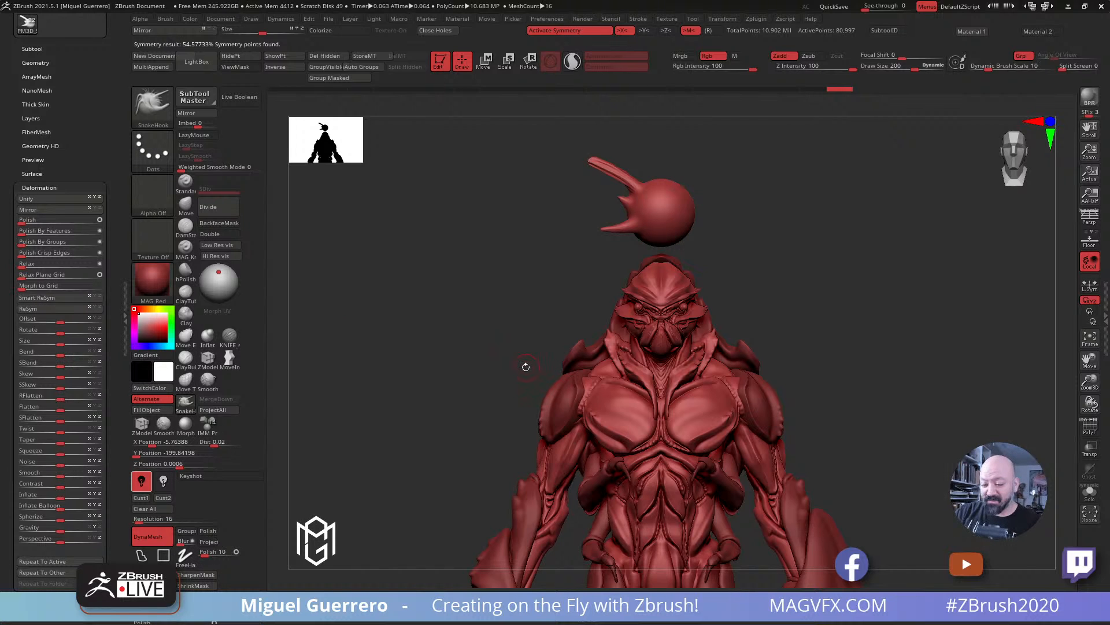
pyautogui.moveTo(474, 342); pyautogui.dragTo(462, 307)
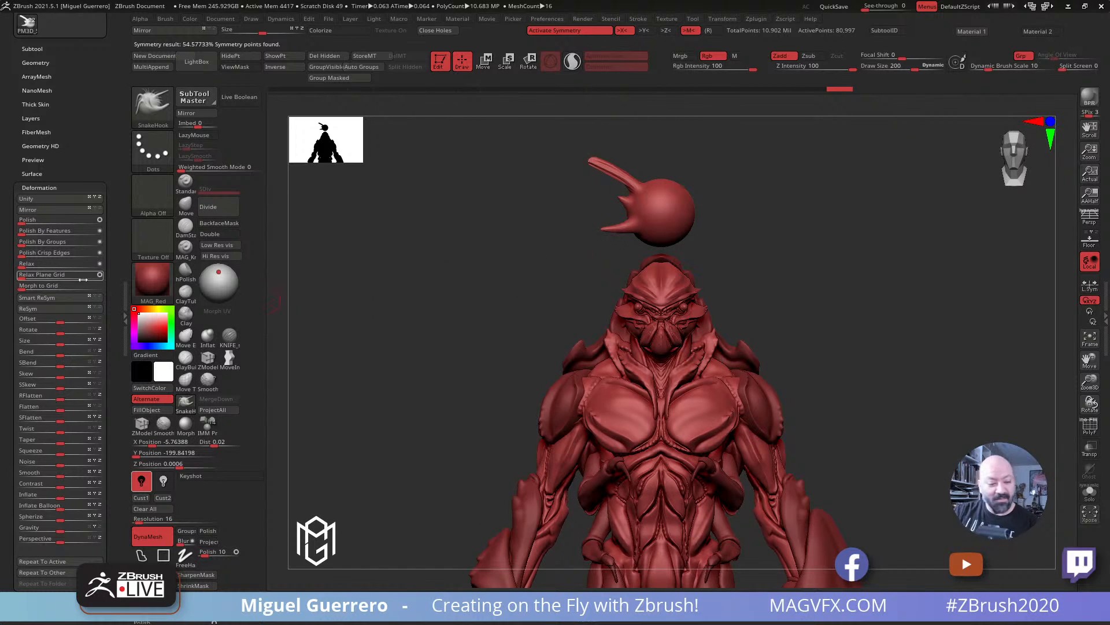
# Step: Mirror and weld the sphere's geometry across X to copy the horn and spikes to its other side
pyautogui.scroll(3, 102, 348)
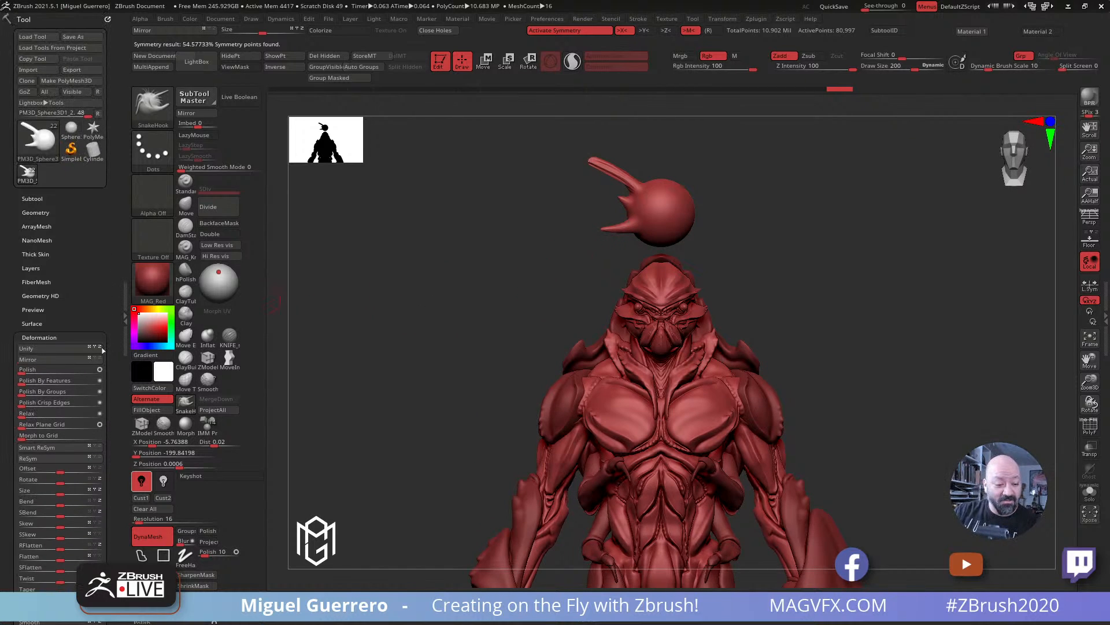
pyautogui.click(32, 198)
pyautogui.scroll(-5, 9, 398)
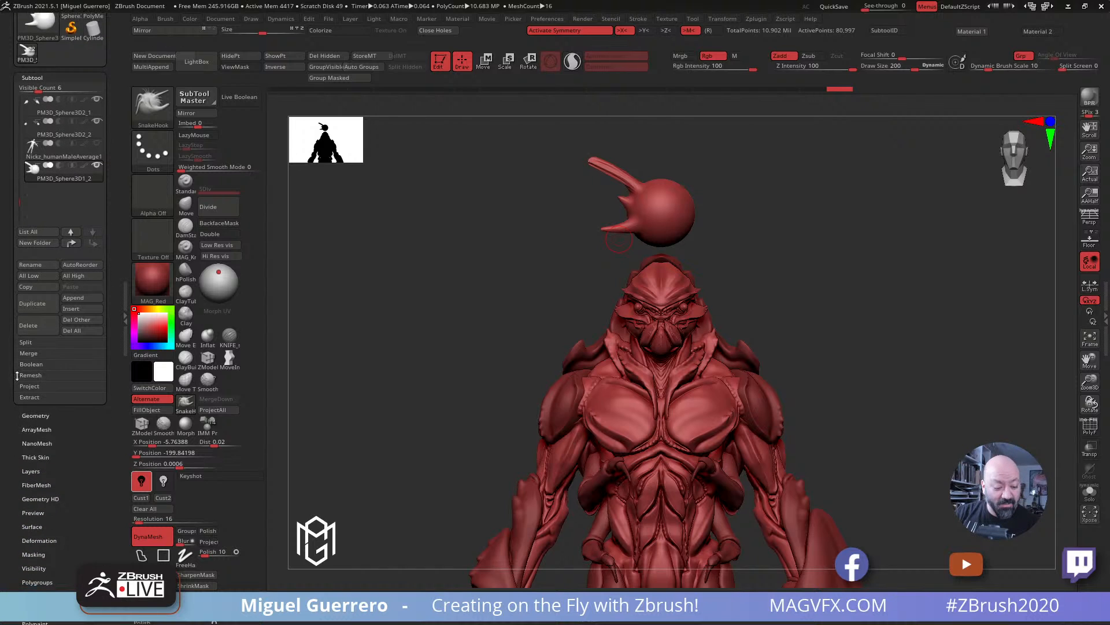
pyautogui.click(31, 409)
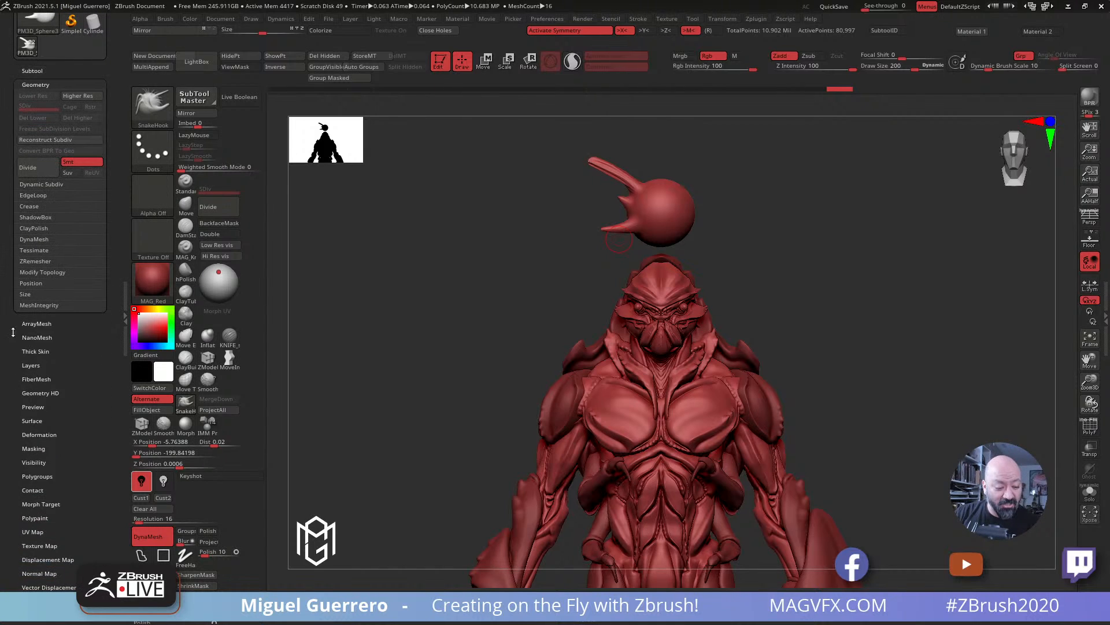
pyautogui.click(35, 272)
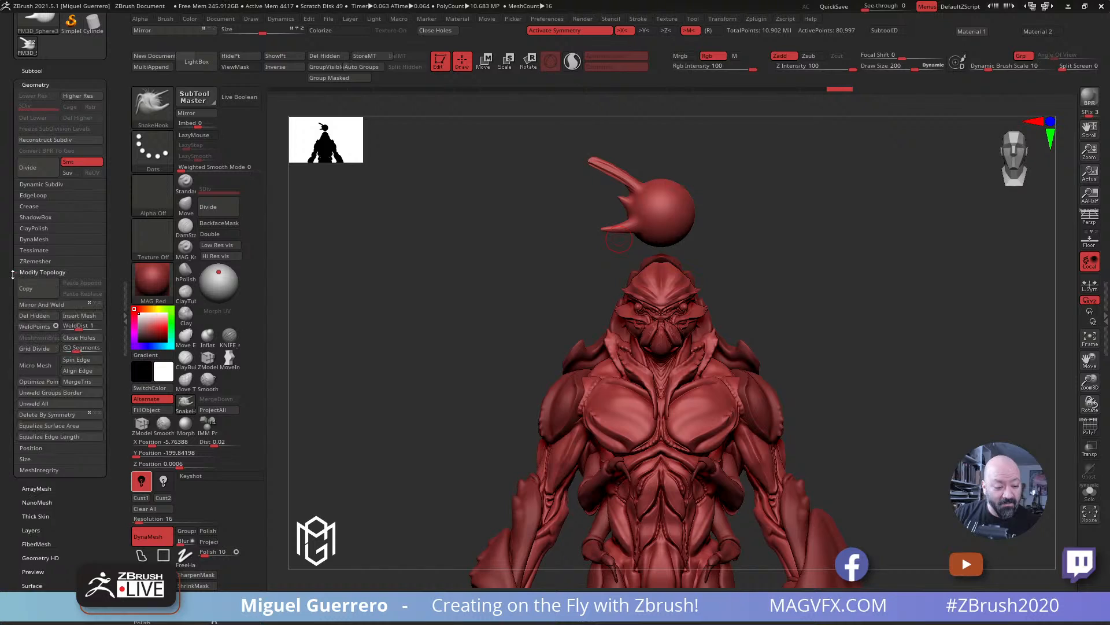
pyautogui.click(42, 301)
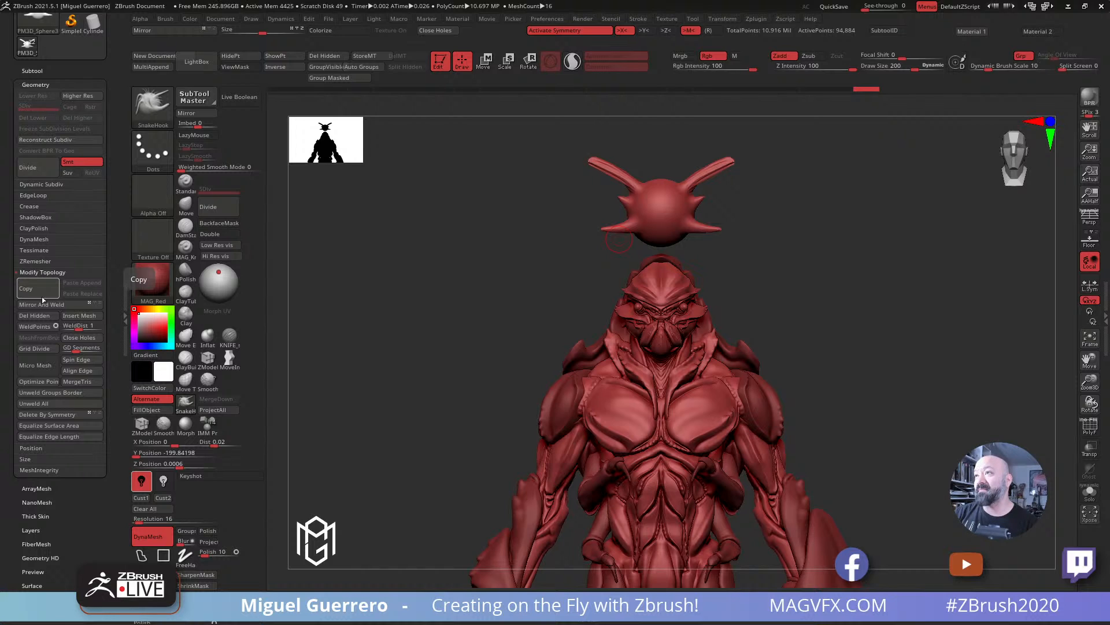
# Step: Make the body the active subtool and hide the spiked sphere PM3D_Sphere3D1_2
pyautogui.moveTo(476, 295); pyautogui.dragTo(496, 302)
pyautogui.keyDown('alt'); pyautogui.click(613, 371); pyautogui.keyUp('alt')
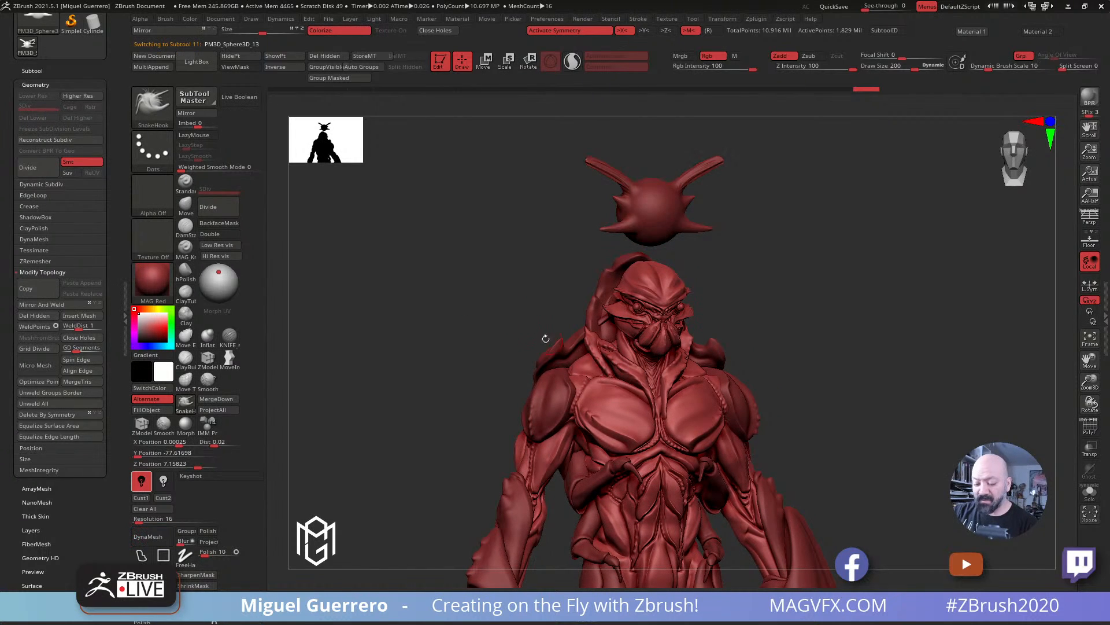
pyautogui.click(32, 70)
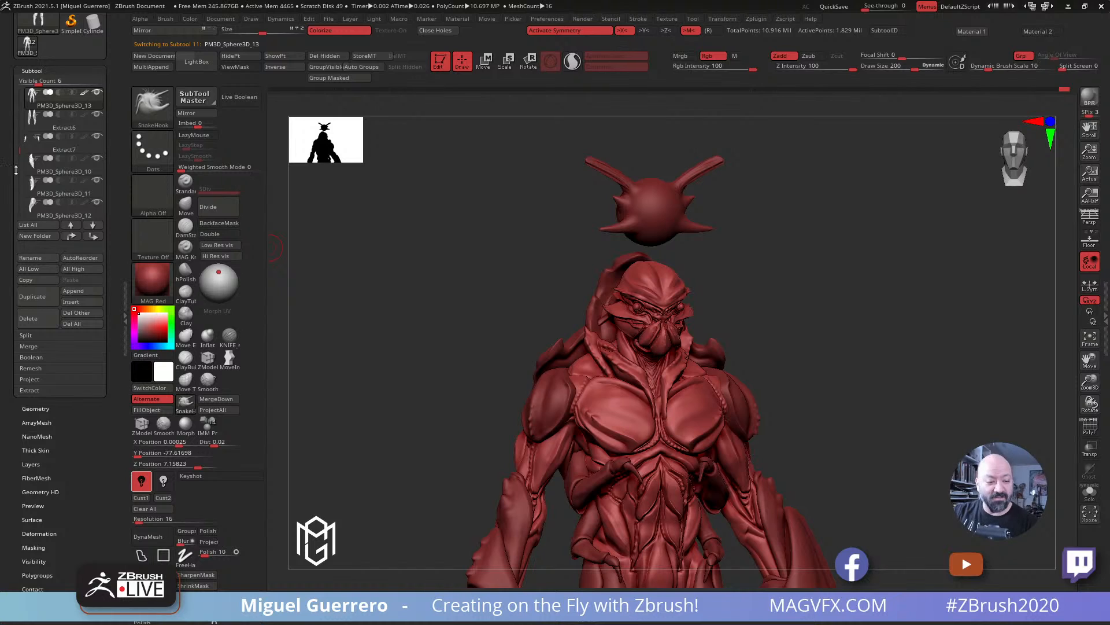
pyautogui.moveTo(17, 143); pyautogui.dragTo(16, 205)
pyautogui.click(96, 114)
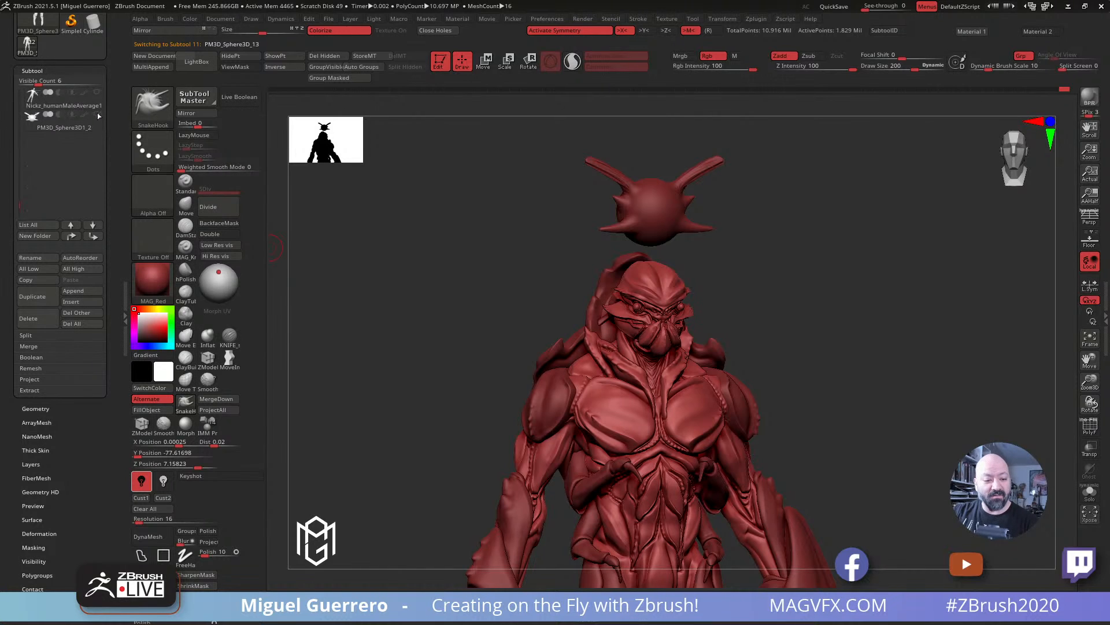
# Step: Make the crab head the active subtool and examine its polyframe up close from the side and front
pyautogui.moveTo(443, 301); pyautogui.dragTo(551, 327)
pyautogui.keyDown('alt'); pyautogui.click(648, 284); pyautogui.keyUp('alt')
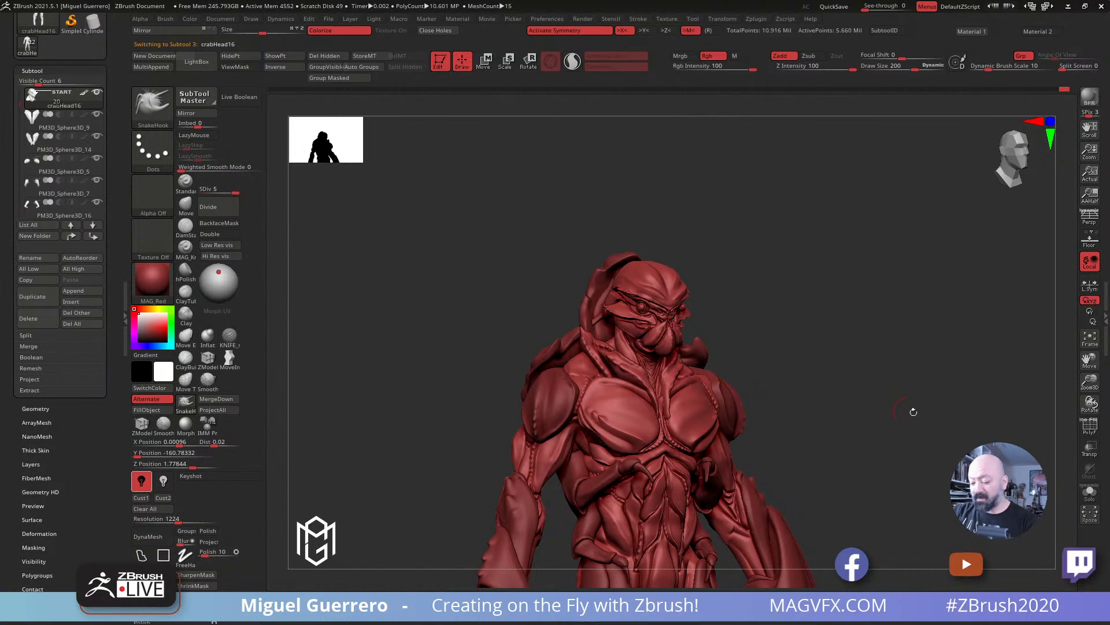
pyautogui.click(1089, 429)
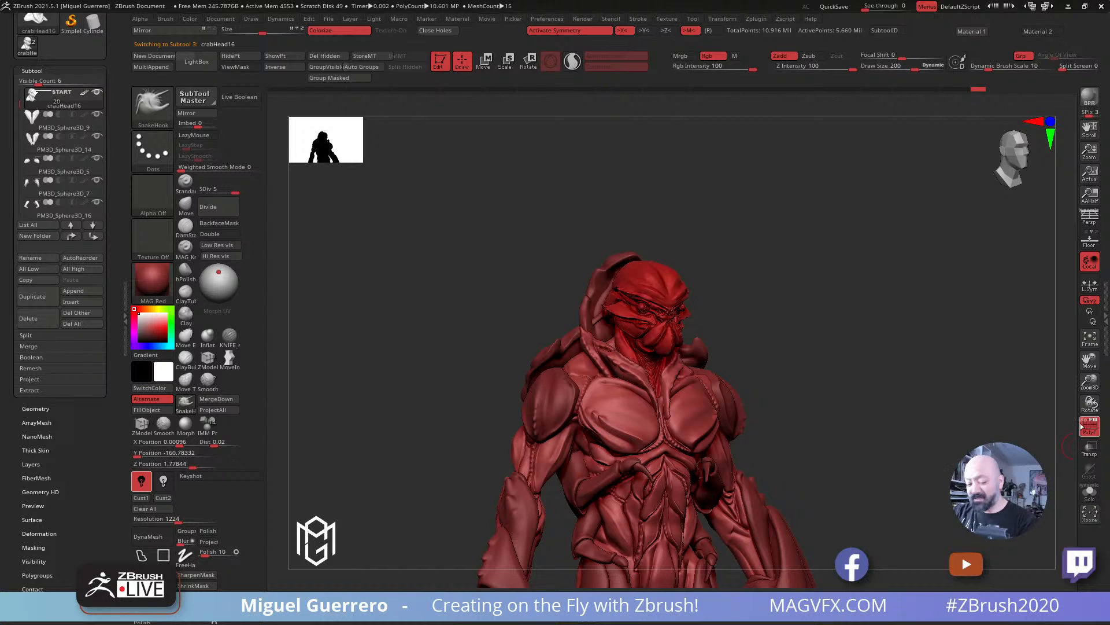
pyautogui.keyDown('ctrl'); pyautogui.moveTo(861, 324); pyautogui.dragTo(887, 405, button='right'); pyautogui.keyUp('ctrl')
pyautogui.click(1086, 428)
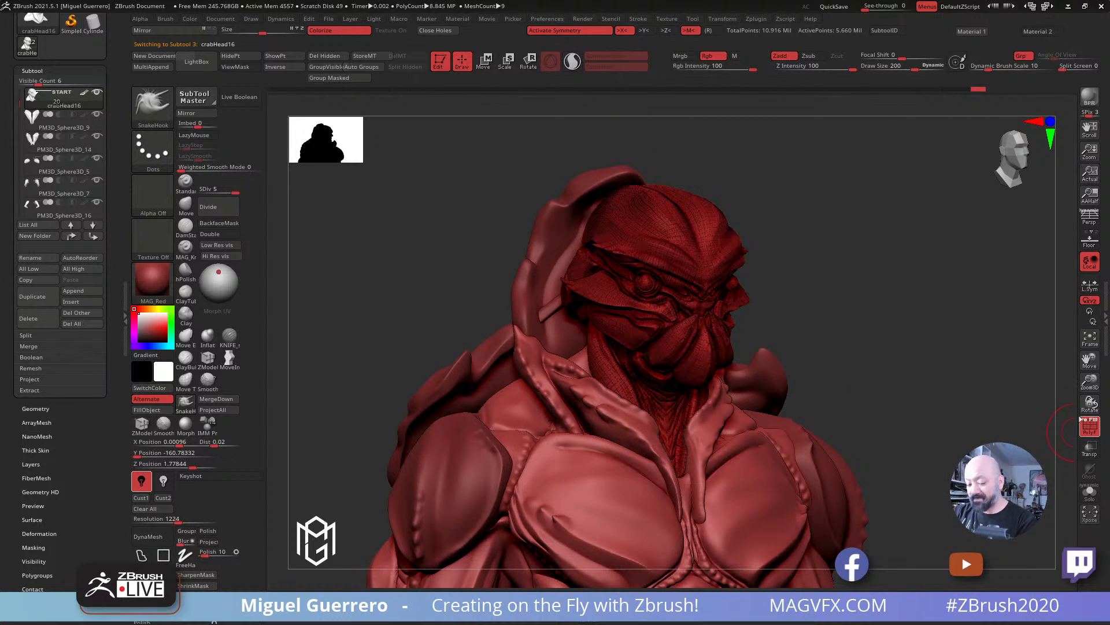
pyautogui.keyDown('ctrl'); pyautogui.moveTo(494, 262); pyautogui.dragTo(421, 278, button='right'); pyautogui.keyUp('ctrl')
pyautogui.click(1095, 432)
pyautogui.hotkey('alt', 'Up')
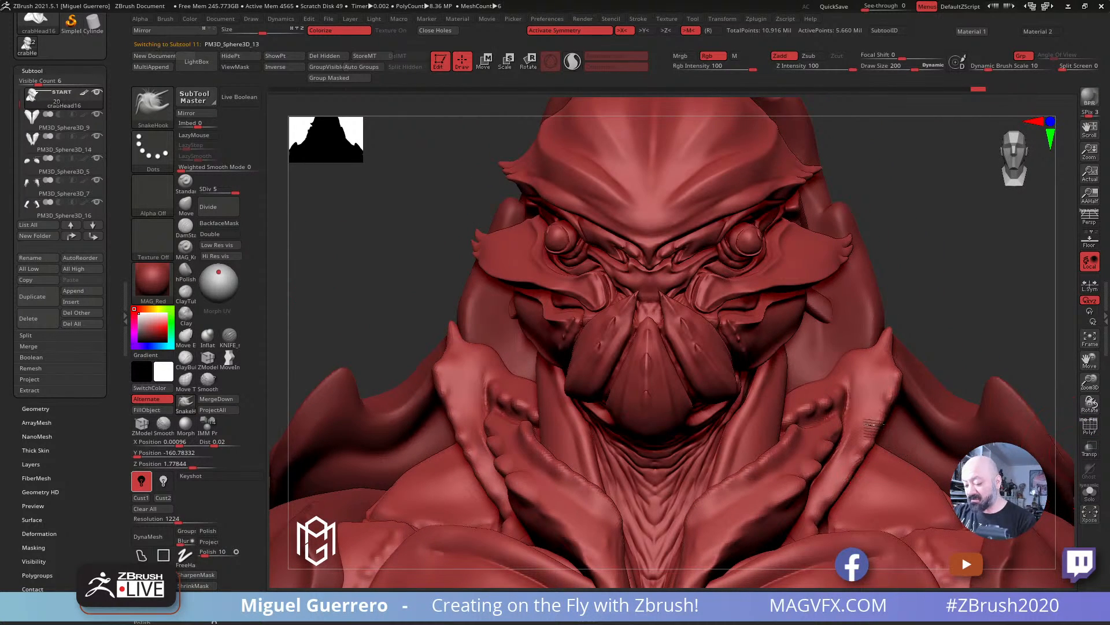
# Step: Examine the polyframe and polygroups of the body subtool around the chest, collar and arms, and turn the polyframe off
pyautogui.click(1093, 434)
pyautogui.moveTo(872, 584)
pyautogui.keyDown('alt'); pyautogui.mouseDown(button='right')
pyautogui.moveTo(815, 399)
pyautogui.moveTo(682, 347)
pyautogui.mouseUp(button='right'); pyautogui.keyUp('alt')
pyautogui.keyDown('alt'); pyautogui.click(816, 399); pyautogui.keyUp('alt')
pyautogui.keyDown('alt'); pyautogui.moveTo(545, 355); pyautogui.dragTo(525, 233, button='right'); pyautogui.keyUp('alt')
pyautogui.moveTo(410, 301)
pyautogui.mouseDown(button='right')
pyautogui.moveTo(429, 315)
pyautogui.moveTo(427, 305)
pyautogui.mouseUp(button='right')
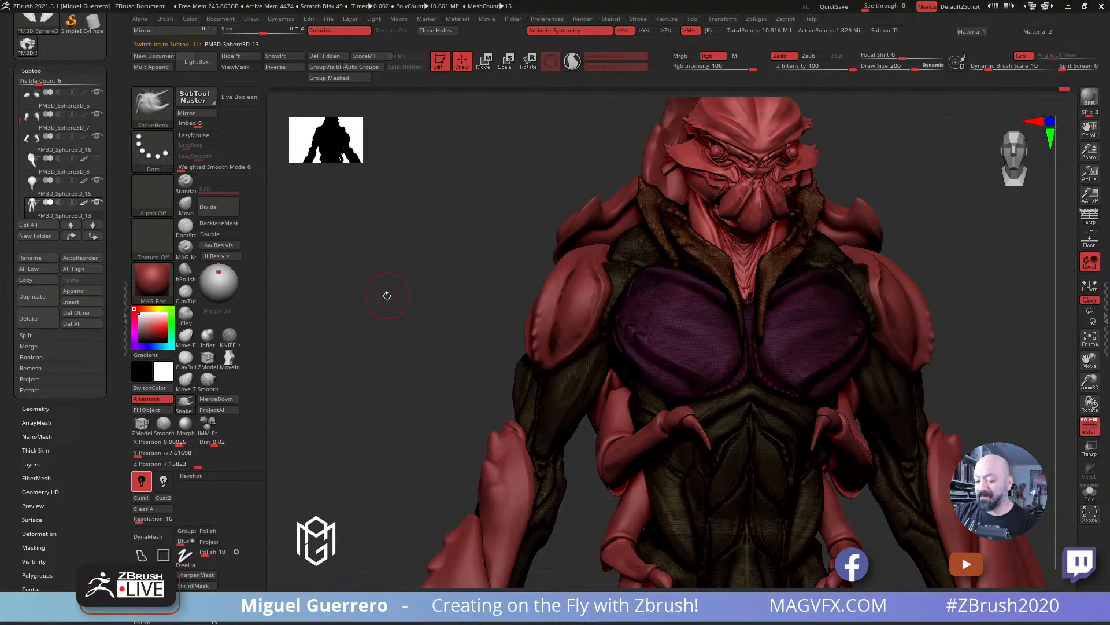
pyautogui.moveTo(387, 301)
pyautogui.mouseDown(button='right')
pyautogui.moveTo(354, 300)
pyautogui.moveTo(400, 297)
pyautogui.mouseUp(button='right')
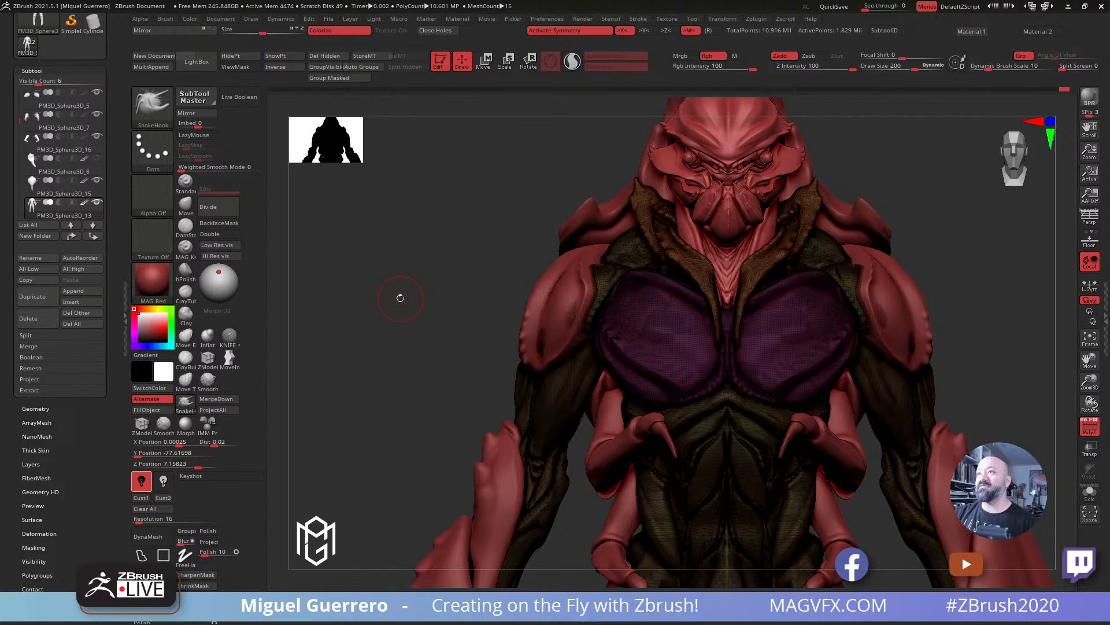
pyautogui.click(1090, 426)
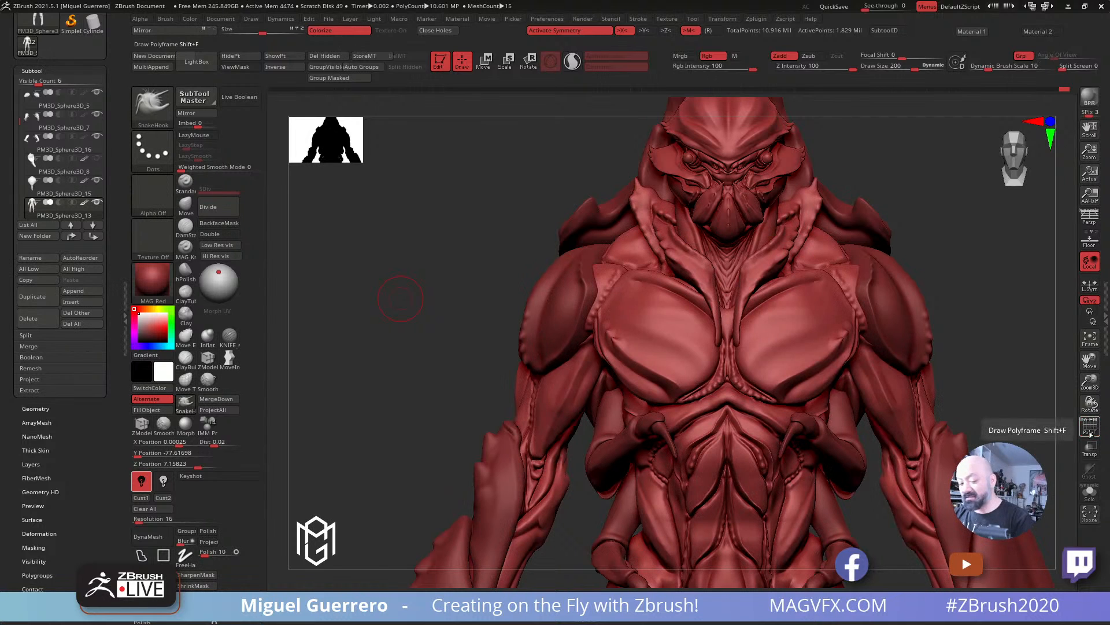
# Step: Make the body PM3D_Sphere3D_13 the active subtool and swell the folds inside the elbow with the Inflat brush at draw size 64
pyautogui.moveTo(445, 252); pyautogui.dragTo(460, 275)
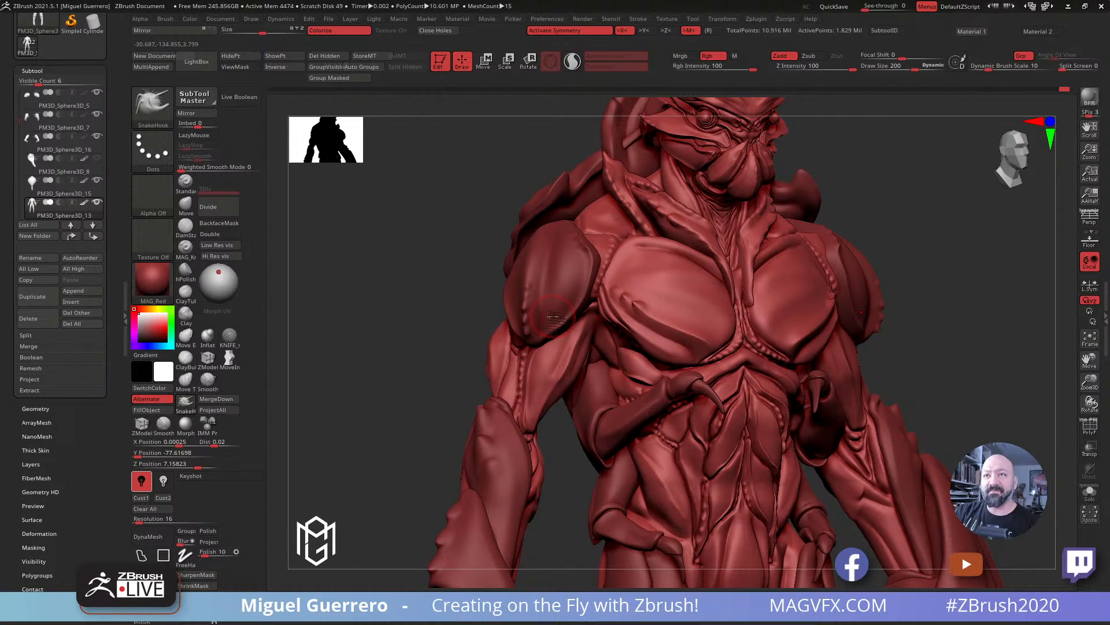
pyautogui.keyDown('alt'); pyautogui.moveTo(430, 343); pyautogui.dragTo(446, 275); pyautogui.keyUp('alt')
pyautogui.keyDown('alt'); pyautogui.click(500, 386); pyautogui.keyUp('alt')
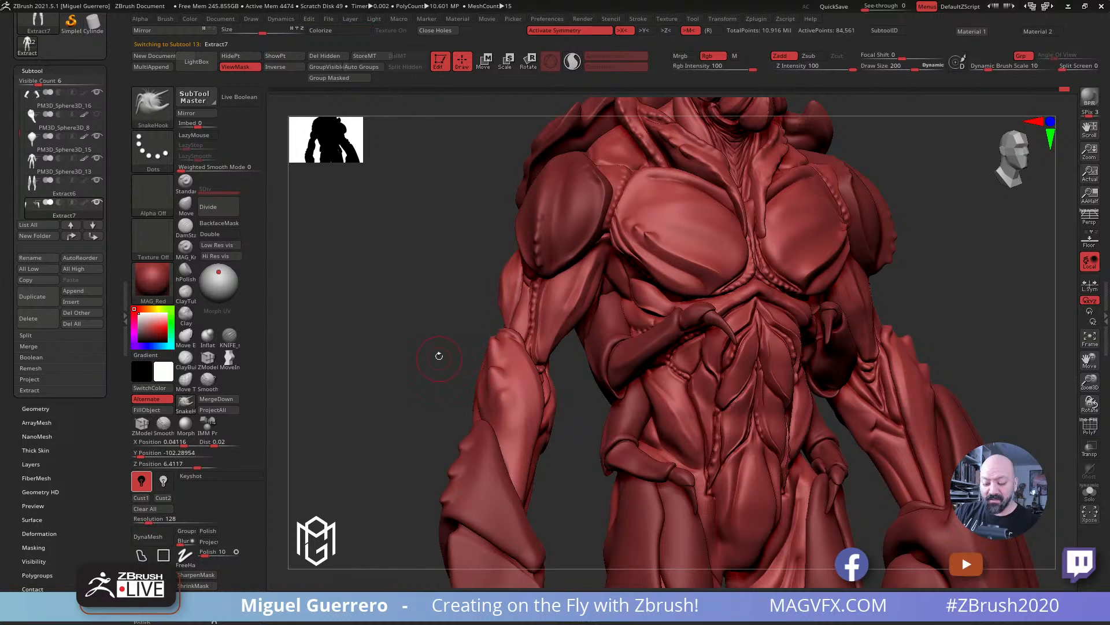
pyautogui.moveTo(406, 351)
pyautogui.keyDown('alt'); pyautogui.mouseDown()
pyautogui.moveTo(444, 274)
pyautogui.moveTo(534, 275)
pyautogui.moveTo(528, 303)
pyautogui.moveTo(543, 268)
pyautogui.moveTo(484, 244)
pyautogui.moveTo(432, 247)
pyautogui.moveTo(441, 302)
pyautogui.moveTo(498, 283)
pyautogui.moveTo(488, 315)
pyautogui.mouseUp(); pyautogui.keyUp('alt')
pyautogui.keyDown('ctrl'); pyautogui.moveTo(488, 315); pyautogui.dragTo(470, 300, button='right'); pyautogui.keyUp('ctrl')
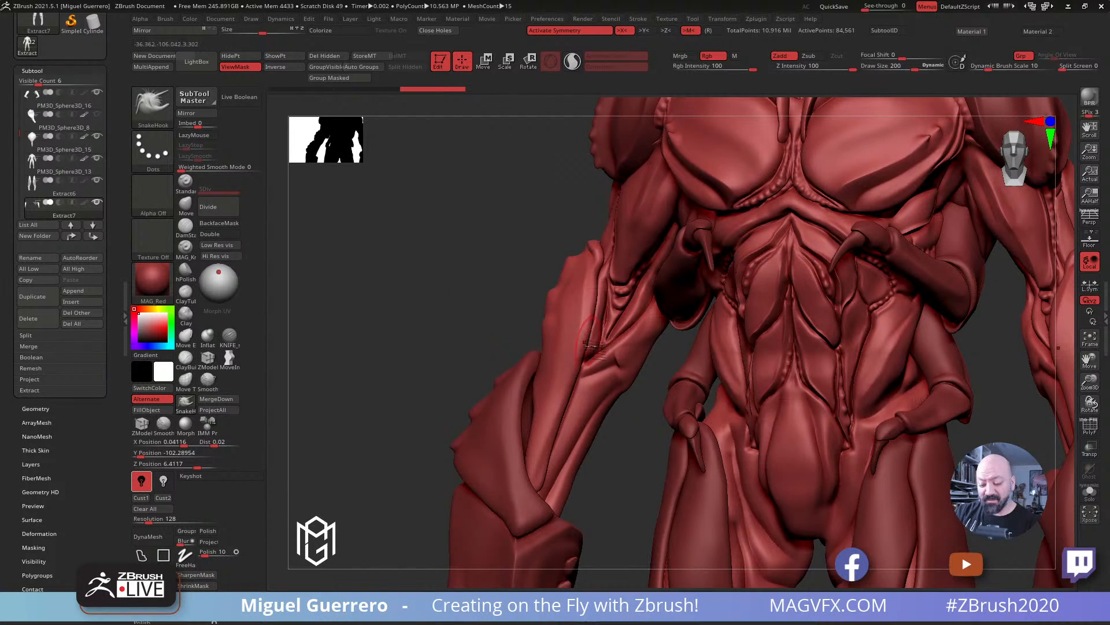
pyautogui.keyDown('alt'); pyautogui.click(595, 368); pyautogui.keyUp('alt')
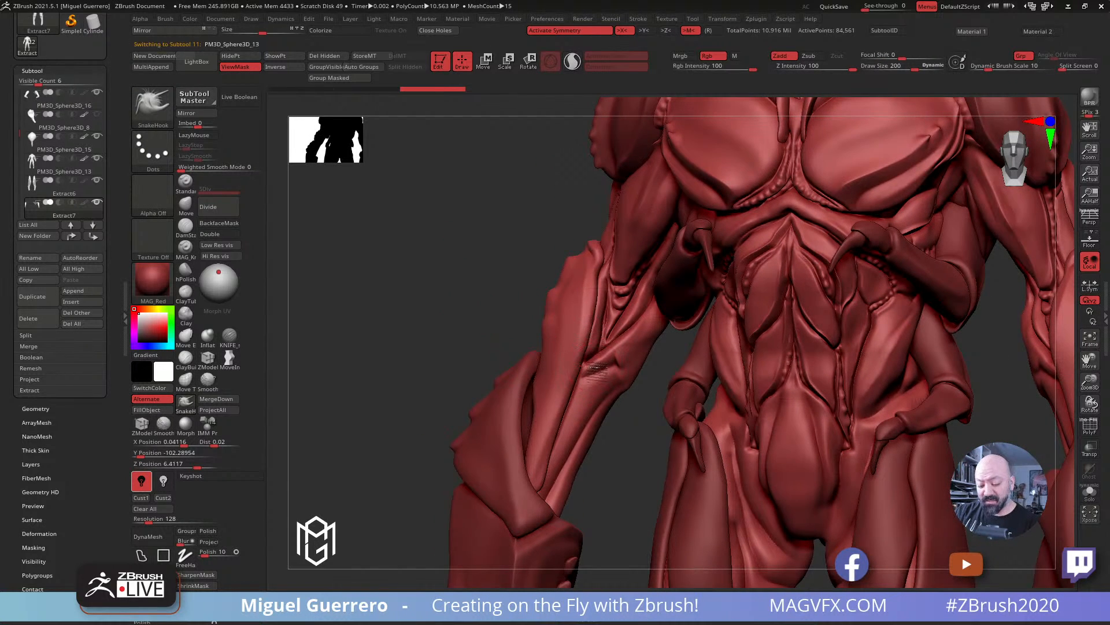
pyautogui.click(206, 338)
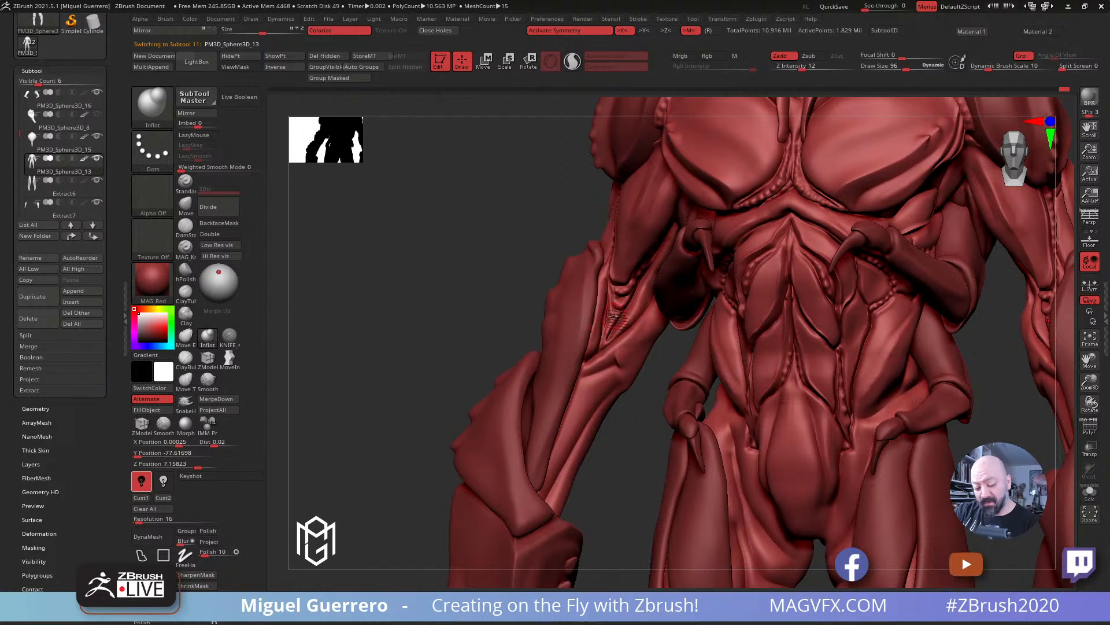
pyautogui.moveTo(615, 317); pyautogui.dragTo(612, 323)
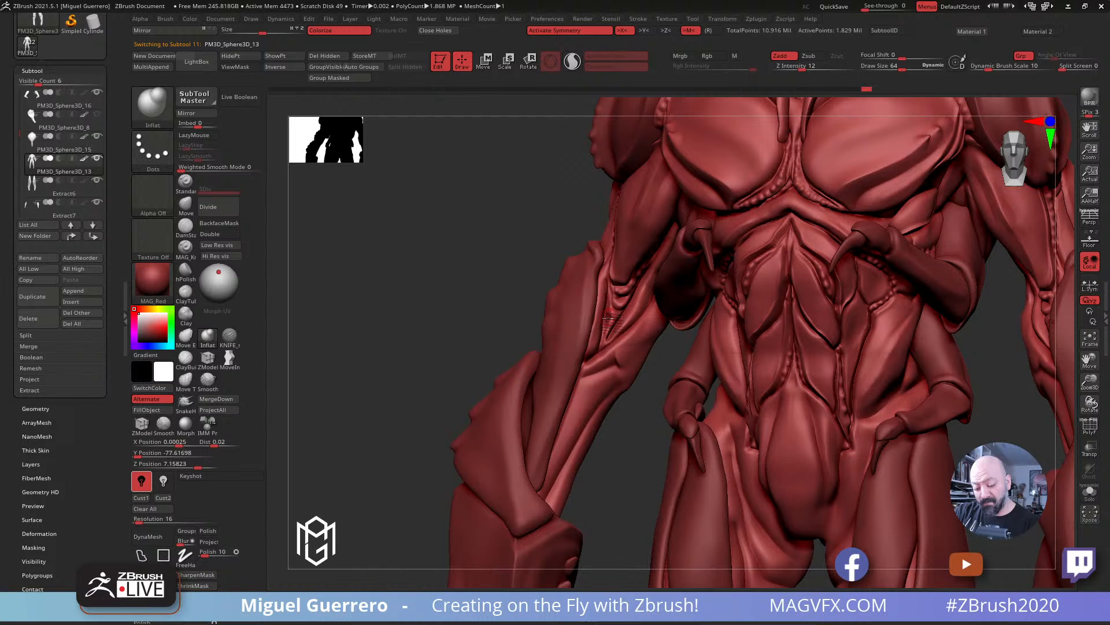
pyautogui.moveTo(477, 266); pyautogui.dragTo(626, 331)
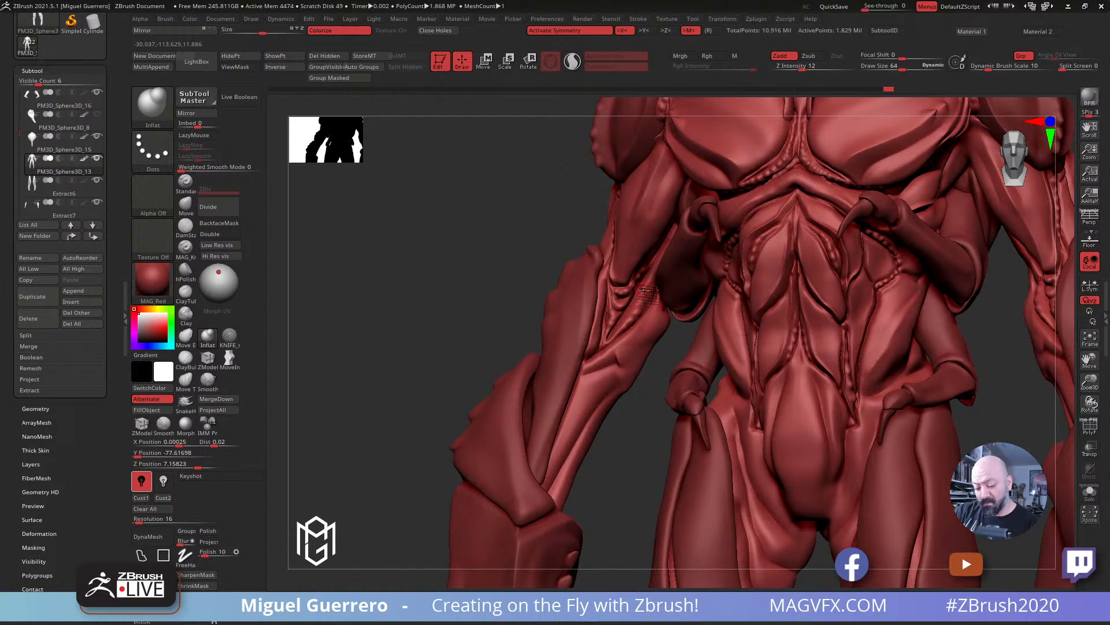
pyautogui.moveTo(508, 239); pyautogui.dragTo(540, 242)
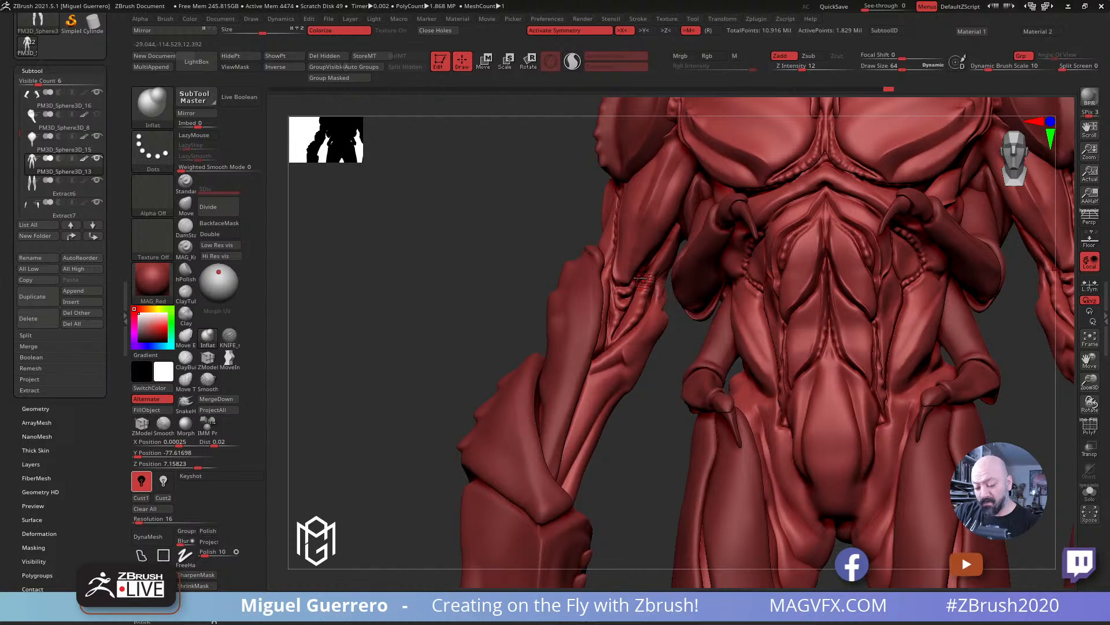
pyautogui.moveTo(428, 219); pyautogui.dragTo(400, 236)
pyautogui.moveTo(468, 276); pyautogui.dragTo(475, 271)
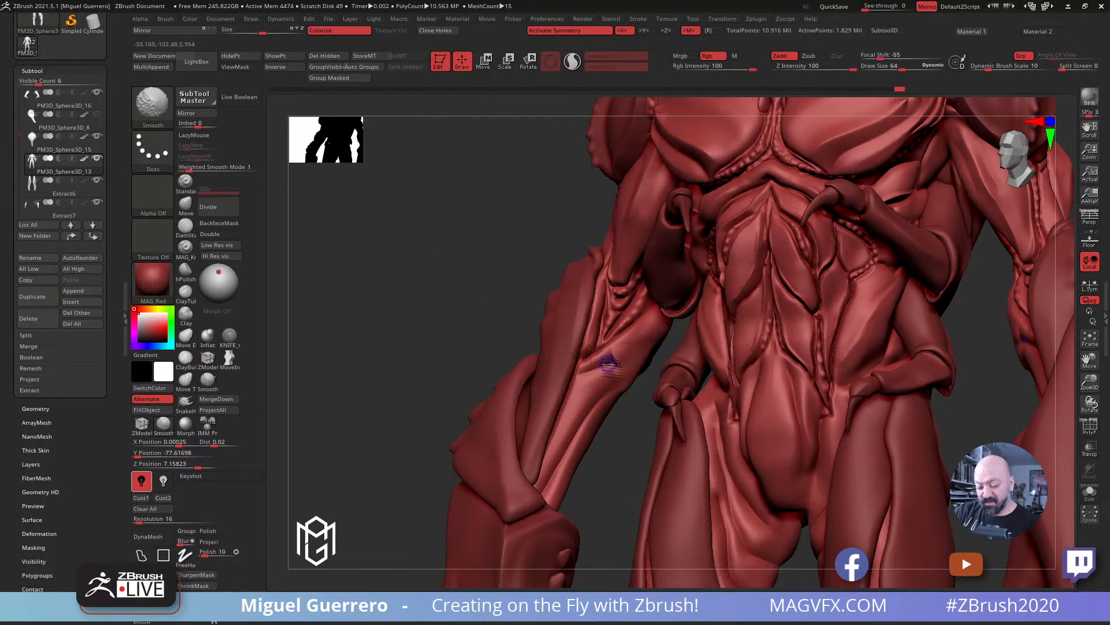
# Step: Build up the inner forearm muscle just below the elbow with the Clay brush at draw size 80
pyautogui.click(185, 314)
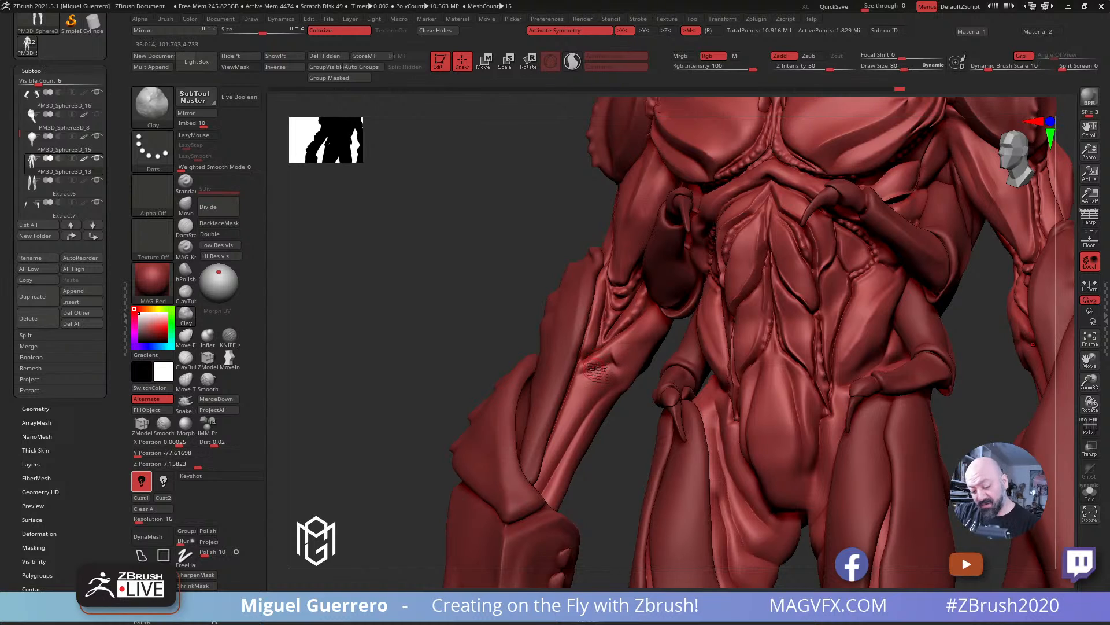
pyautogui.moveTo(601, 360)
pyautogui.mouseDown()
pyautogui.moveTo(587, 367)
pyautogui.moveTo(619, 350)
pyautogui.moveTo(593, 377)
pyautogui.mouseUp()
pyautogui.moveTo(454, 284)
pyautogui.mouseDown()
pyautogui.moveTo(518, 286)
pyautogui.moveTo(458, 300)
pyautogui.moveTo(474, 300)
pyautogui.mouseUp()
# Step: Isolate the body subtool and carve along the upper inner forearm muscle with the MAG_Knife brush
pyautogui.click(1090, 492)
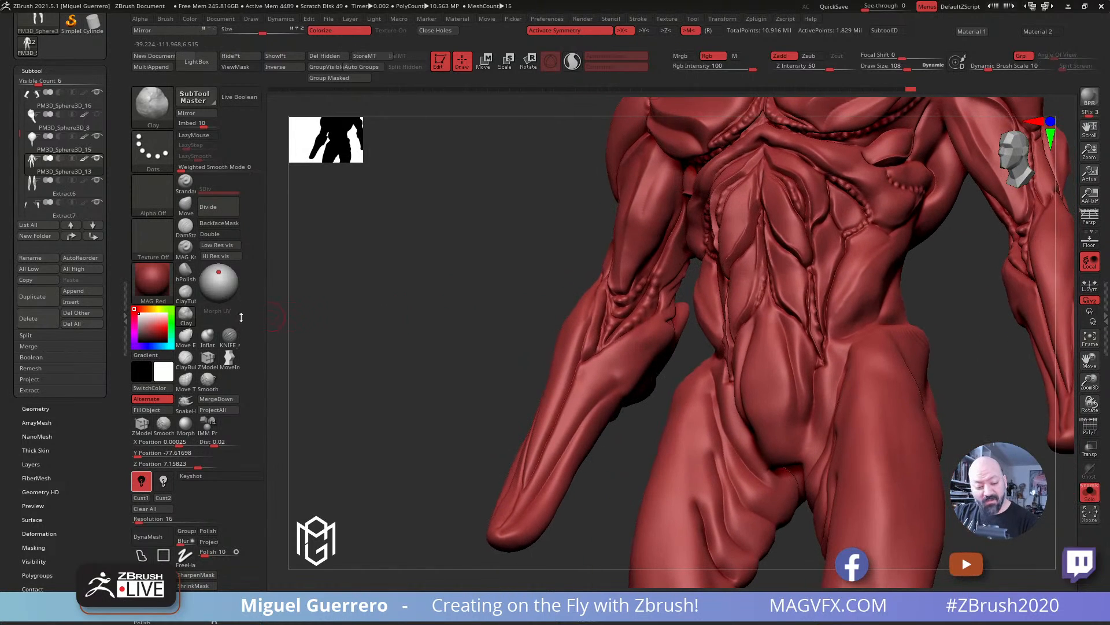
pyautogui.click(185, 246)
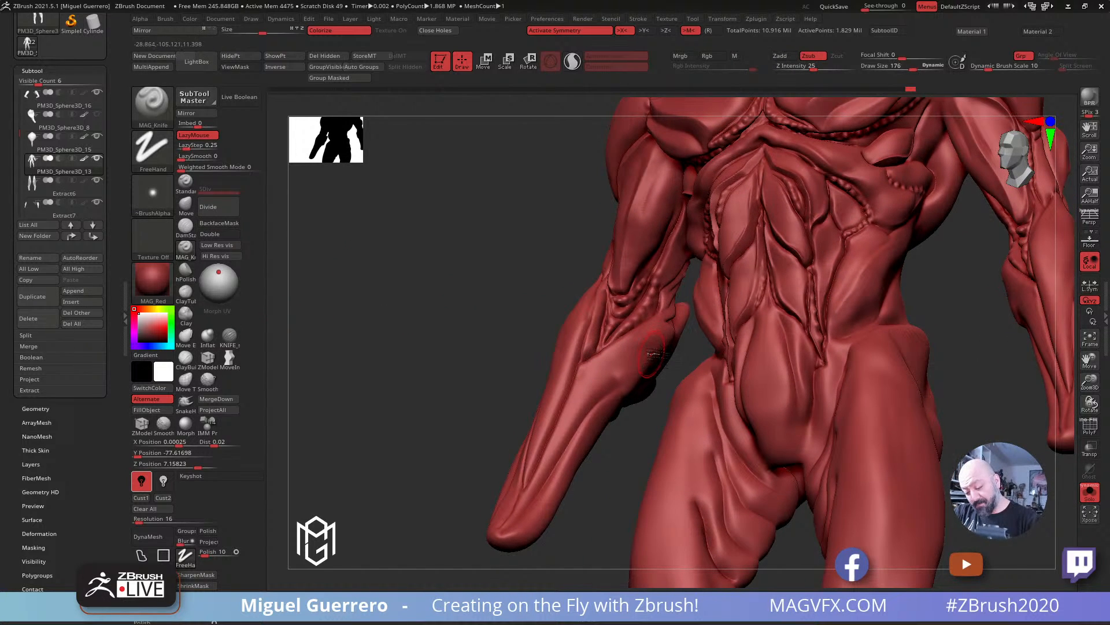
pyautogui.moveTo(630, 379); pyautogui.dragTo(646, 358)
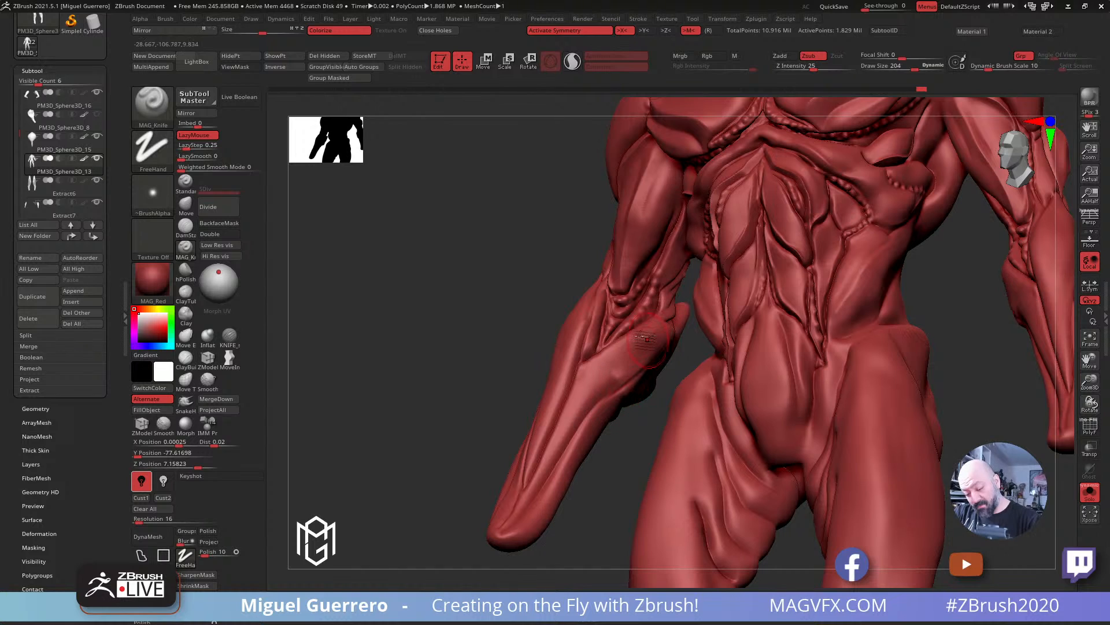
pyautogui.moveTo(516, 294)
pyautogui.mouseDown()
pyautogui.moveTo(490, 293)
pyautogui.moveTo(566, 373)
pyautogui.mouseUp()
# Step: Paint a mask over the inner forearm muscle and invert it so only that muscle stays editable
pyautogui.press('ctrl')
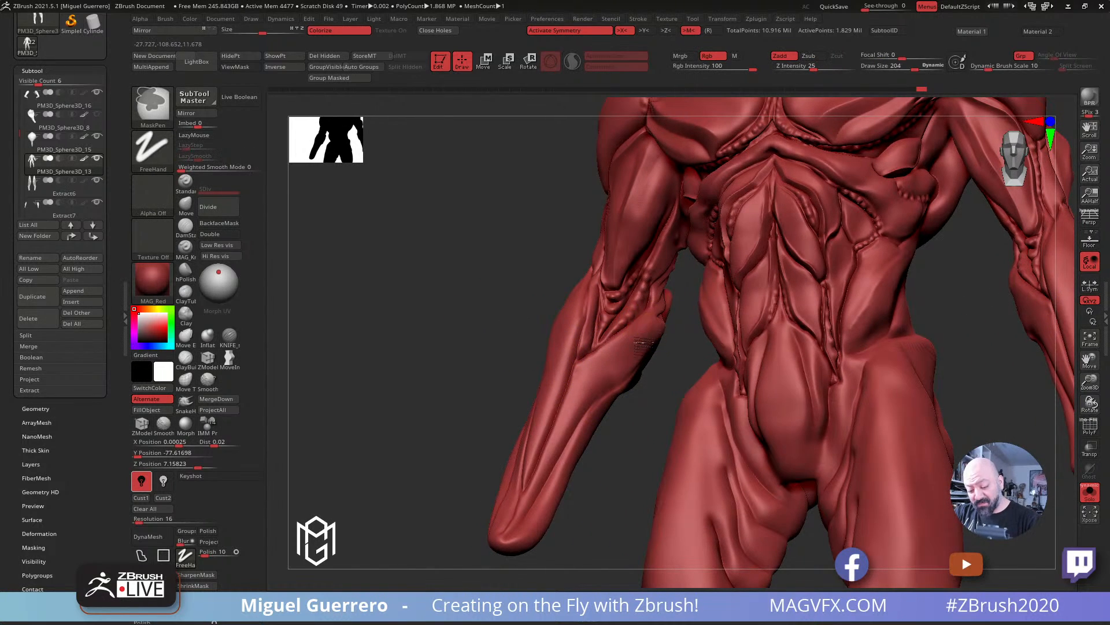
pyautogui.moveTo(607, 376)
pyautogui.keyDown('ctrl'); pyautogui.mouseDown()
pyautogui.moveTo(564, 432)
pyautogui.moveTo(664, 325)
pyautogui.mouseUp(); pyautogui.keyUp('ctrl')
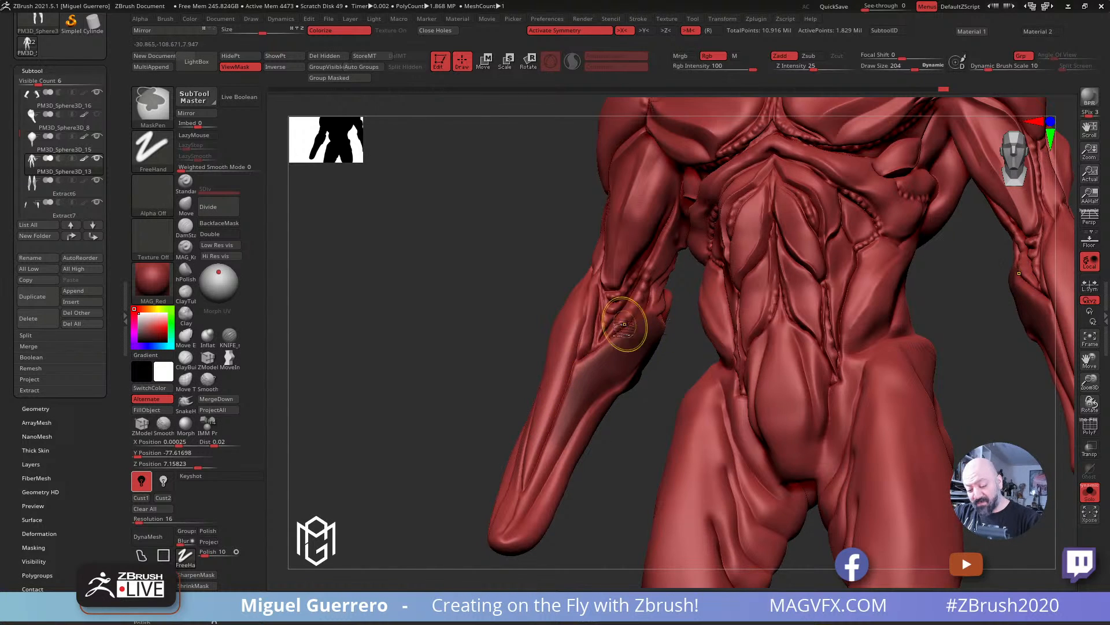
pyautogui.keyDown('ctrl'); pyautogui.click(535, 326); pyautogui.keyUp('ctrl')
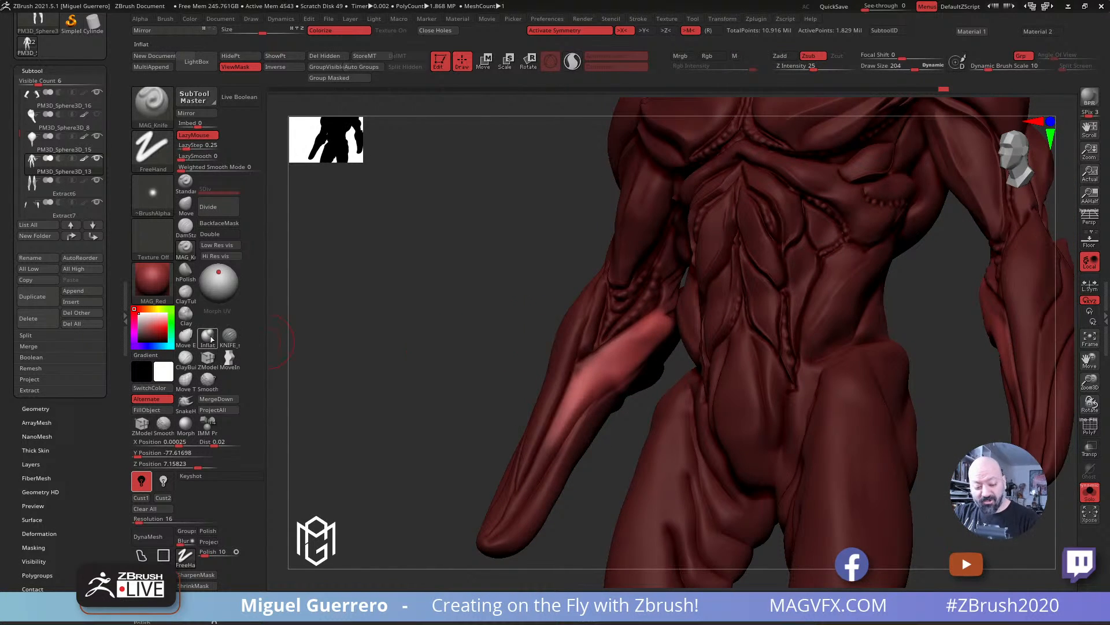
# Step: Inflate and smooth the unmasked inner forearm muscle, and show the other subtools again
pyautogui.click(209, 338)
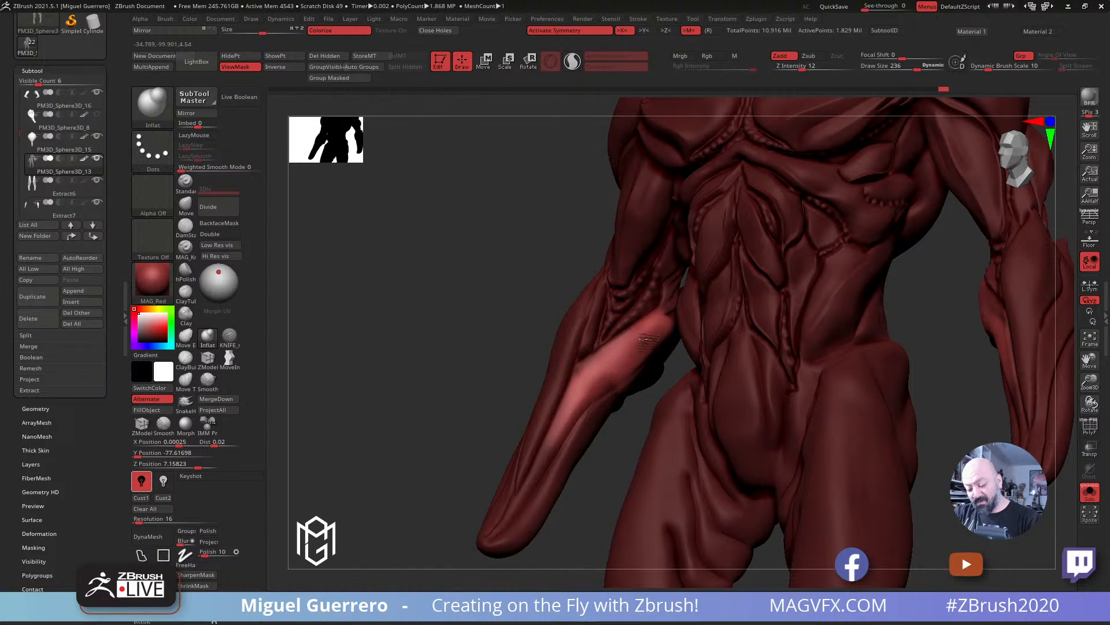
pyautogui.press('shift')
pyautogui.keyDown('shift'); pyautogui.moveTo(651, 338); pyautogui.dragTo(614, 333); pyautogui.keyUp('shift')
pyautogui.moveTo(516, 284)
pyautogui.mouseDown()
pyautogui.moveTo(518, 307)
pyautogui.moveTo(442, 302)
pyautogui.moveTo(436, 287)
pyautogui.moveTo(237, 214)
pyautogui.mouseUp()
pyautogui.click(519, 306)
# Step: Hide the mask display and reshape the forearm's inner contour from behind with the Move brush
pyautogui.click(187, 206)
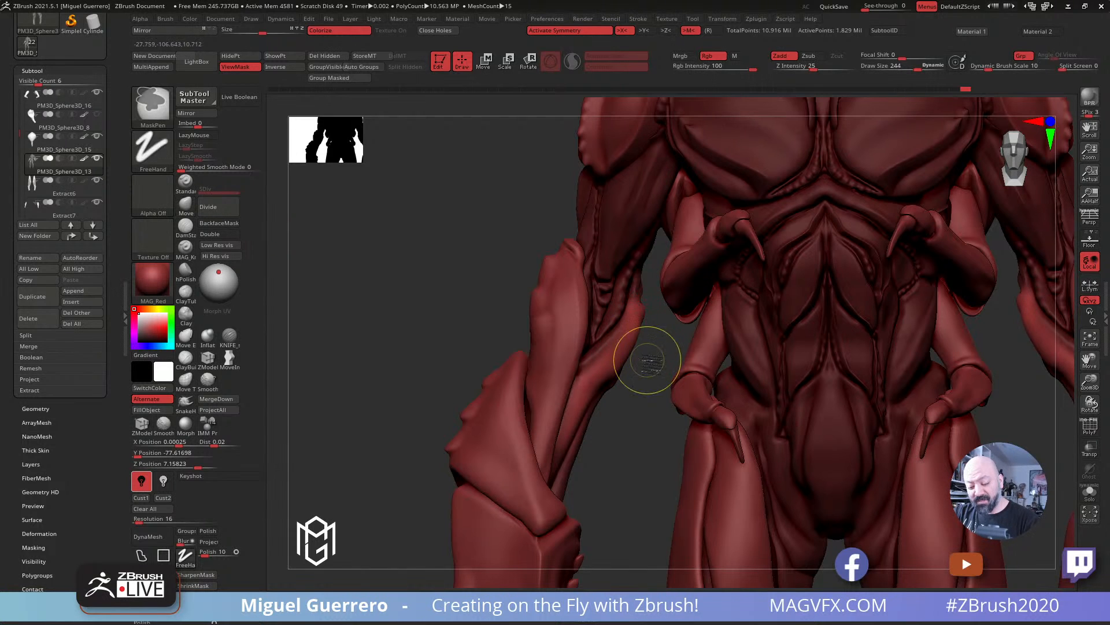
pyautogui.hotkey('ctrl', 'h')
pyautogui.moveTo(646, 327)
pyautogui.mouseDown()
pyautogui.moveTo(650, 402)
pyautogui.moveTo(638, 356)
pyautogui.mouseUp()
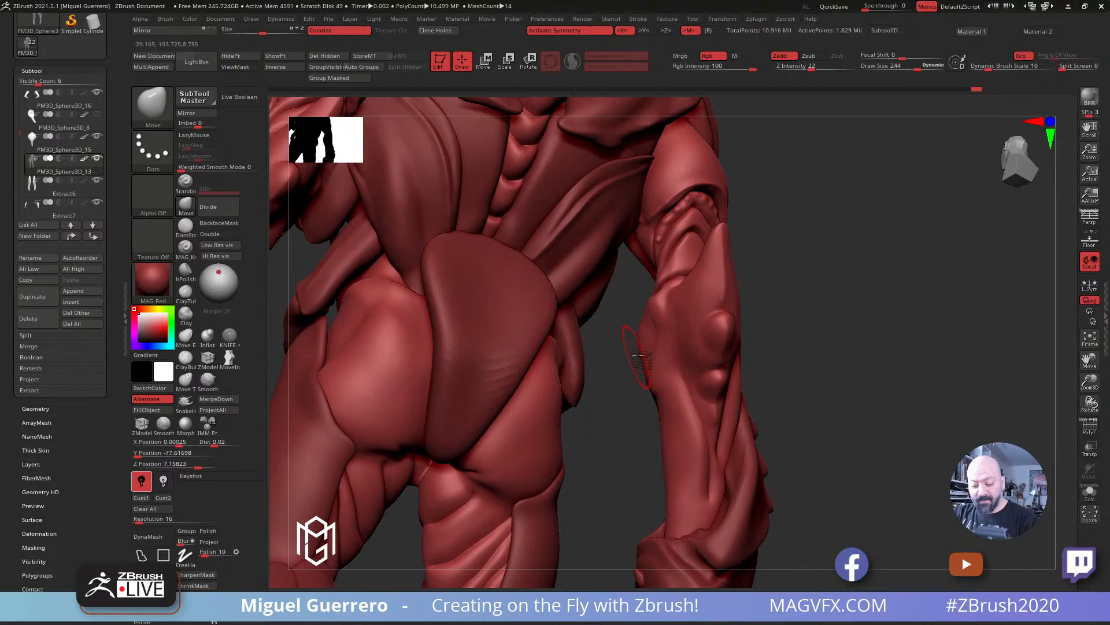
pyautogui.moveTo(643, 413); pyautogui.dragTo(655, 422)
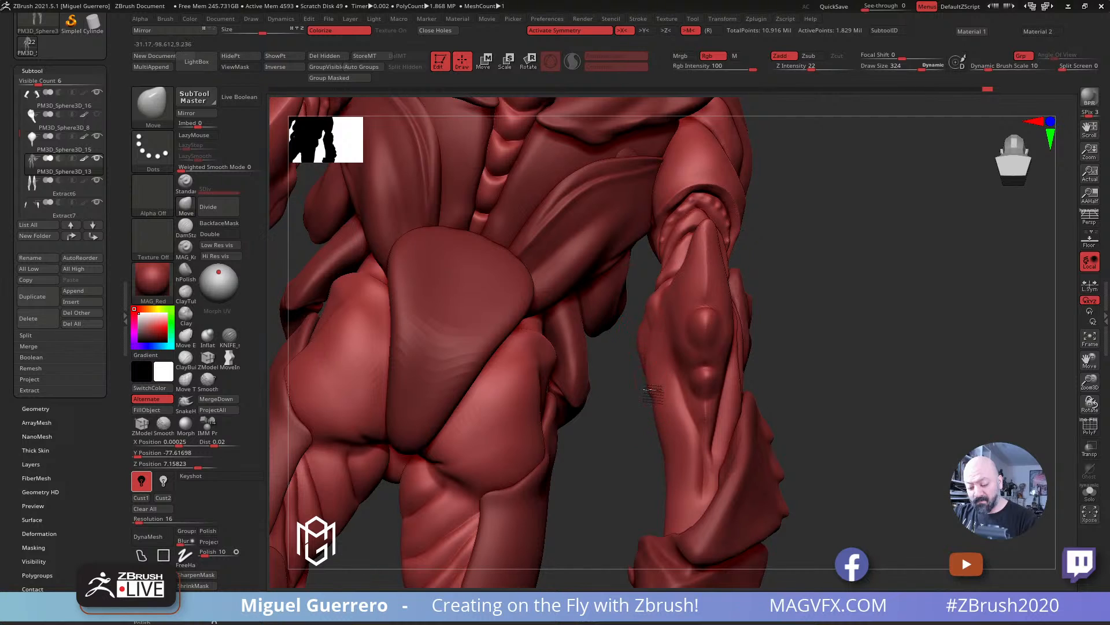
# Step: Smooth the back of the forearm below the elbow spike
pyautogui.press('shift')
pyautogui.moveTo(615, 422)
pyautogui.mouseDown()
pyautogui.moveTo(636, 440)
pyautogui.moveTo(722, 298)
pyautogui.mouseUp()
pyautogui.keyDown('shift'); pyautogui.moveTo(698, 377); pyautogui.dragTo(700, 415); pyautogui.keyUp('shift')
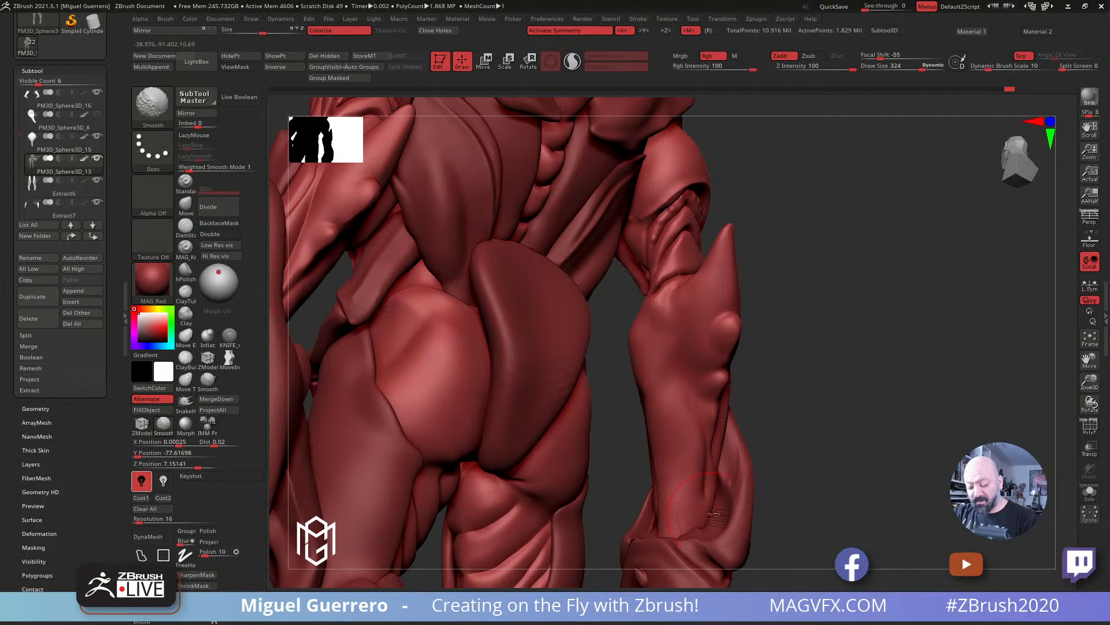
# Step: Carve a long groove down the back of the forearm toward the wrist with the sharp KNIFE brush and smooth it
pyautogui.moveTo(816, 454)
pyautogui.mouseDown()
pyautogui.moveTo(746, 455)
pyautogui.moveTo(745, 392)
pyautogui.mouseUp()
pyautogui.click(231, 336)
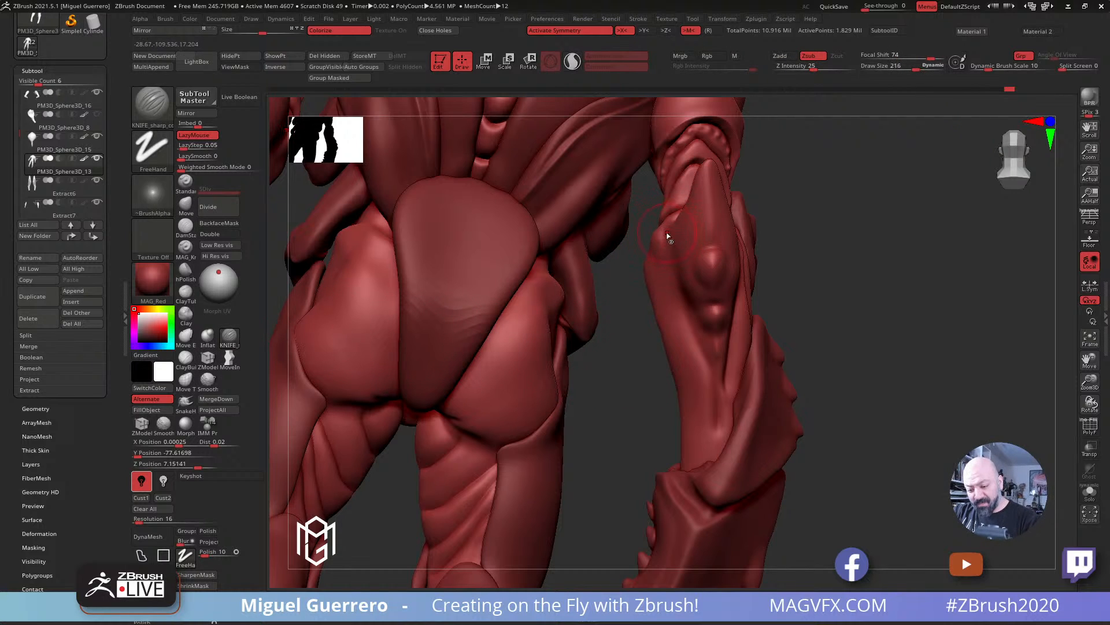
pyautogui.moveTo(669, 263)
pyautogui.mouseDown()
pyautogui.moveTo(721, 417)
pyautogui.moveTo(721, 469)
pyautogui.mouseUp()
pyautogui.moveTo(725, 425); pyautogui.dragTo(721, 467)
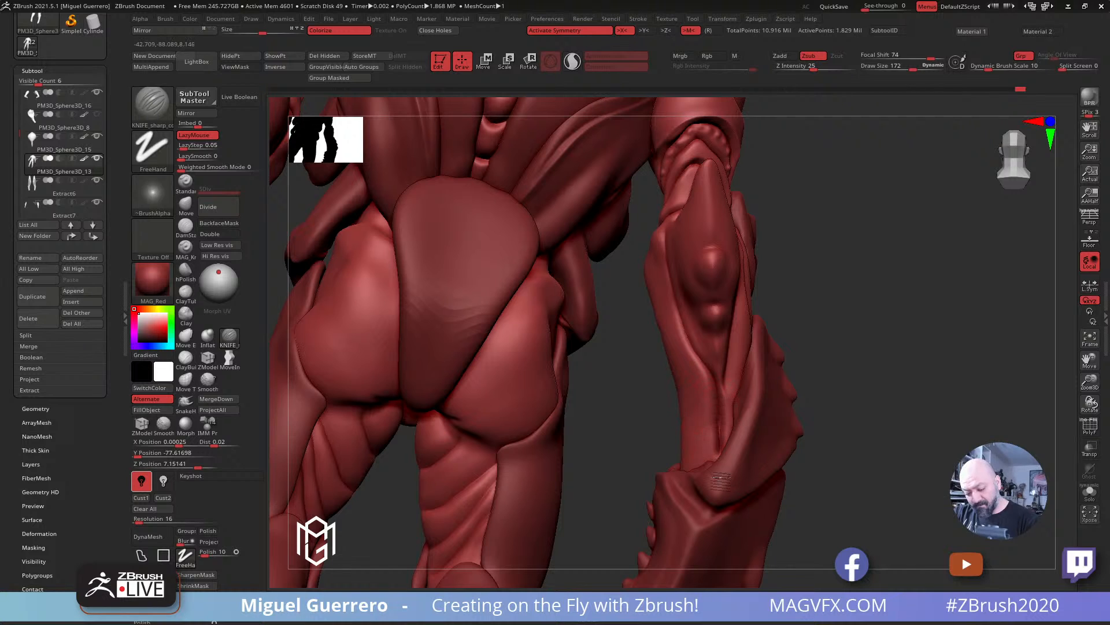
pyautogui.moveTo(613, 372); pyautogui.dragTo(640, 374)
pyautogui.keyDown('shift'); pyautogui.moveTo(716, 409); pyautogui.dragTo(715, 450); pyautogui.keyUp('shift')
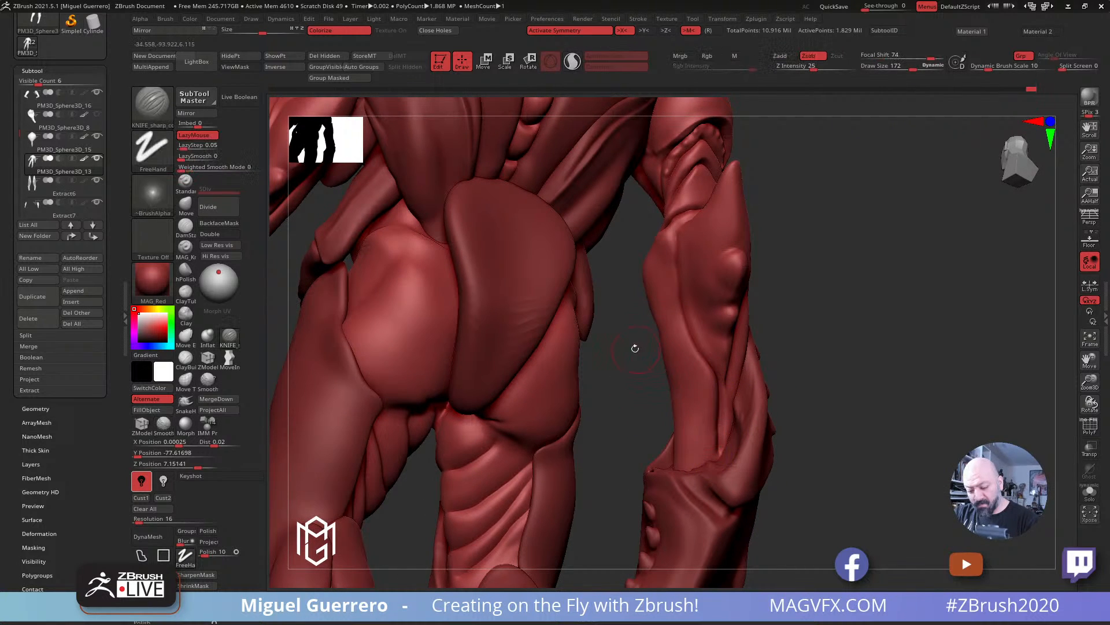
# Step: Cut a crease into the forearm beside the base of the elbow spike with the sharp KNIFE brush
pyautogui.moveTo(637, 347); pyautogui.dragTo(683, 271)
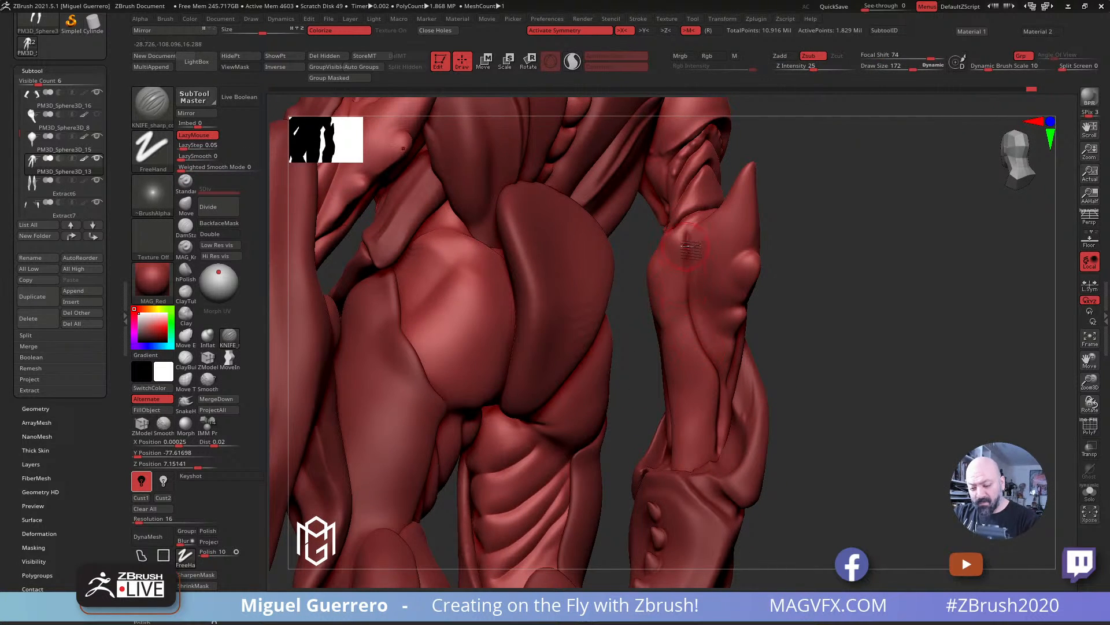
pyautogui.moveTo(645, 226); pyautogui.dragTo(641, 265)
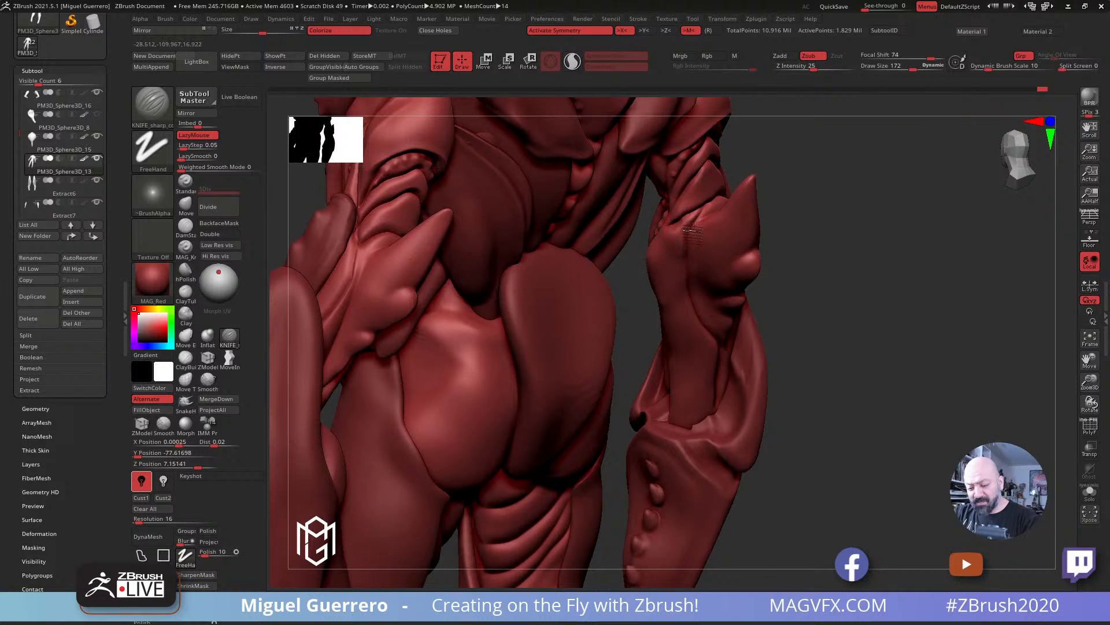
pyautogui.moveTo(843, 377); pyautogui.dragTo(785, 337)
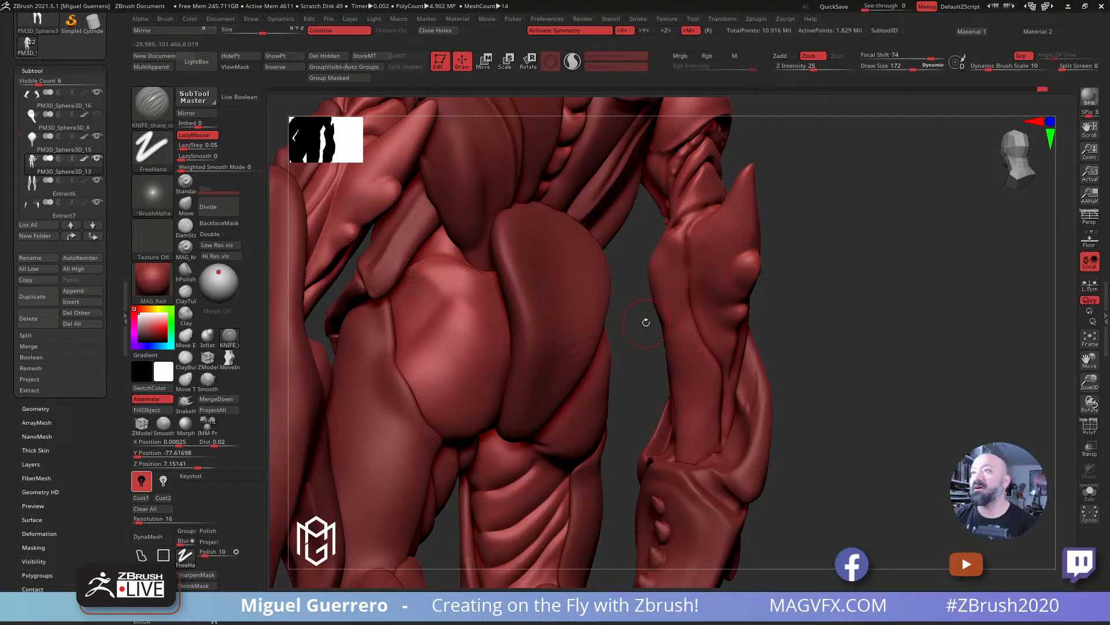
pyautogui.moveTo(642, 328)
pyautogui.mouseDown()
pyautogui.moveTo(644, 317)
pyautogui.moveTo(737, 345)
pyautogui.moveTo(821, 341)
pyautogui.moveTo(687, 282)
pyautogui.mouseUp()
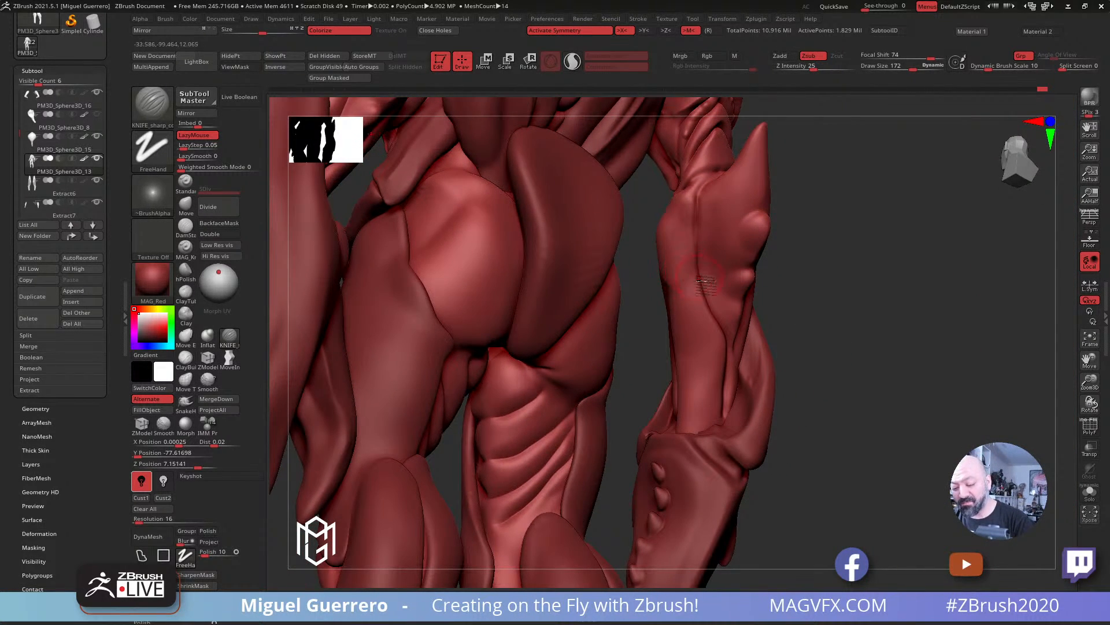
# Step: Limit the body's visible geometry to the forearms with a lasso selection and isolate the subtool
pyautogui.keyDown('shift'); pyautogui.moveTo(866, 352); pyautogui.dragTo(817, 350); pyautogui.keyUp('shift')
pyautogui.moveTo(816, 351)
pyautogui.keyDown('ctrl'); pyautogui.mouseDown(button='right')
pyautogui.moveTo(812, 370)
pyautogui.moveTo(795, 357)
pyautogui.mouseUp(button='right'); pyautogui.keyUp('ctrl')
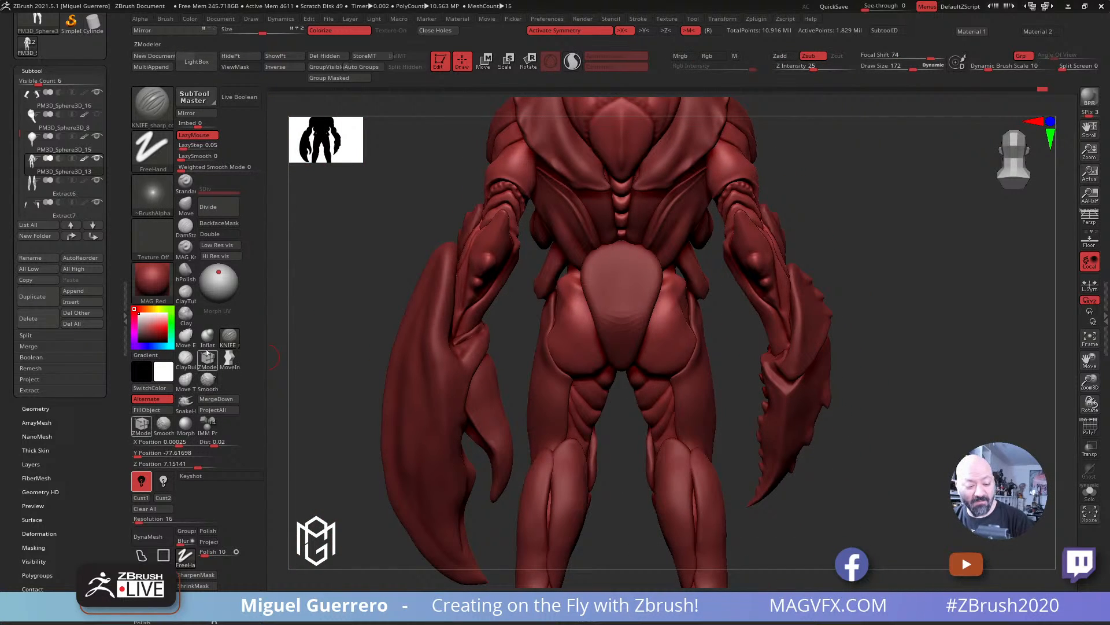
pyautogui.hotkey('ctrl', 'shift')
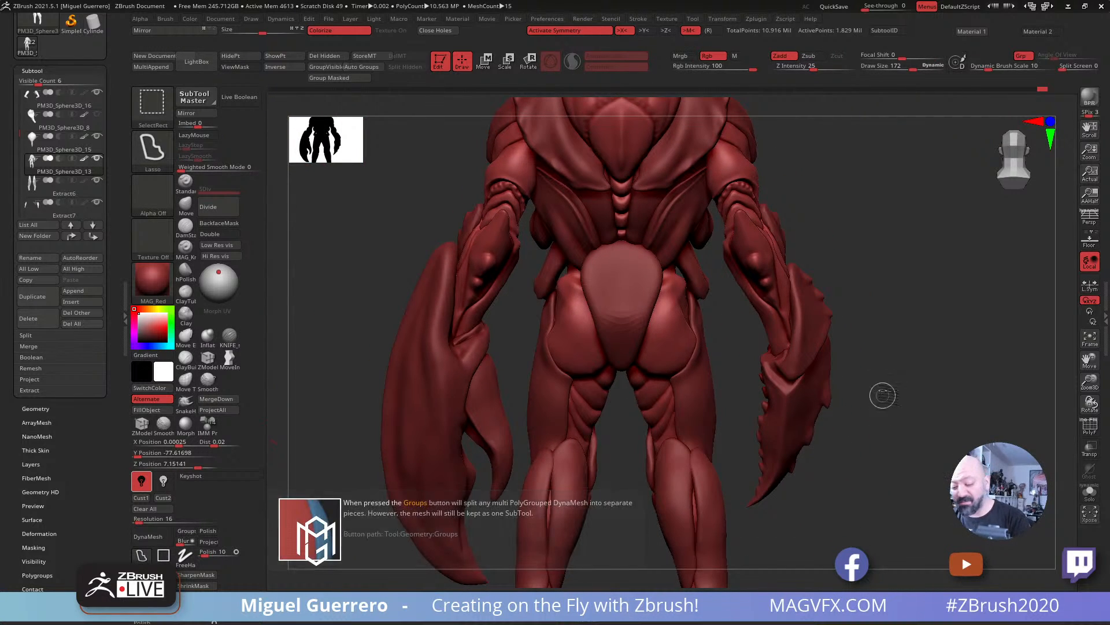
pyautogui.moveTo(879, 391)
pyautogui.keyDown('ctrl'); pyautogui.keyDown('shift'); pyautogui.mouseDown()
pyautogui.moveTo(769, 144)
pyautogui.moveTo(706, 117)
pyautogui.moveTo(722, 263)
pyautogui.moveTo(885, 391)
pyautogui.moveTo(839, 496)
pyautogui.mouseUp(); pyautogui.keyUp('shift'); pyautogui.keyUp('ctrl')
pyautogui.click(1086, 492)
# Step: Carve diagonal and lengthwise muscle creases into the front and inner side of the forearm with the sharp KNIFE brush
pyautogui.moveTo(994, 399); pyautogui.dragTo(856, 399)
pyautogui.keyDown('alt'); pyautogui.moveTo(694, 272); pyautogui.dragTo(650, 284); pyautogui.keyUp('alt')
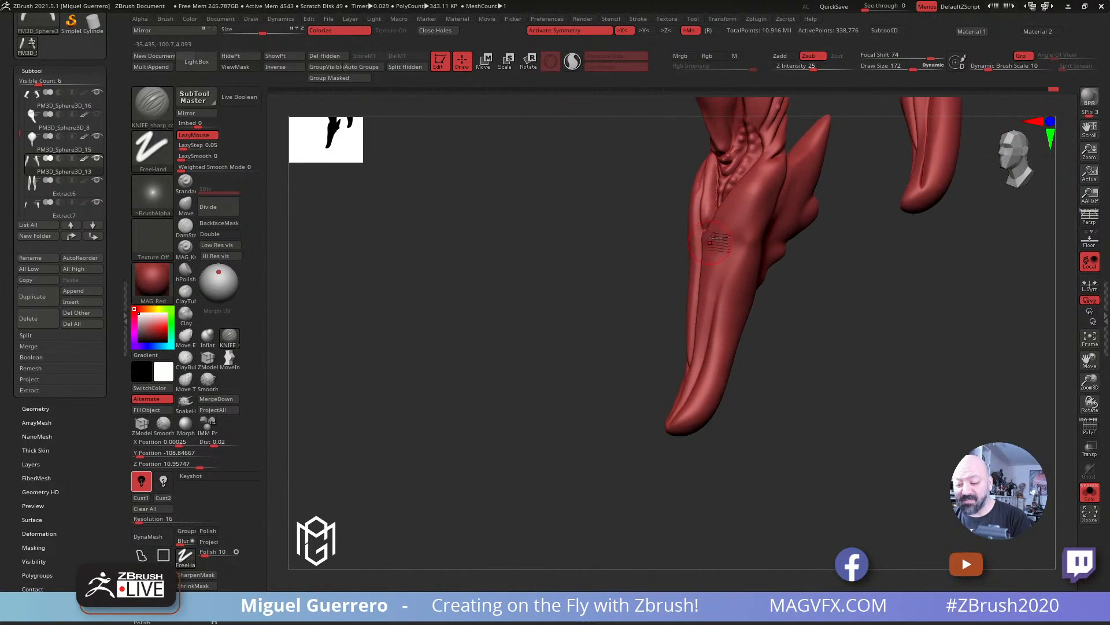
pyautogui.moveTo(560, 273); pyautogui.dragTo(516, 269)
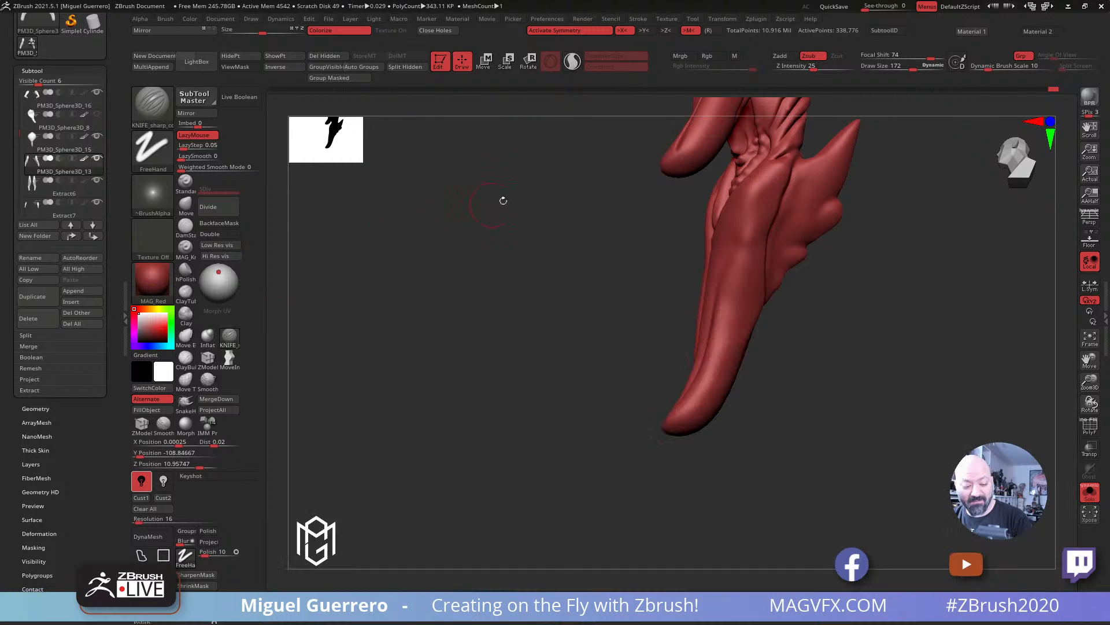
pyautogui.moveTo(692, 208)
pyautogui.mouseDown()
pyautogui.moveTo(800, 265)
pyautogui.moveTo(613, 218)
pyautogui.moveTo(772, 223)
pyautogui.mouseUp()
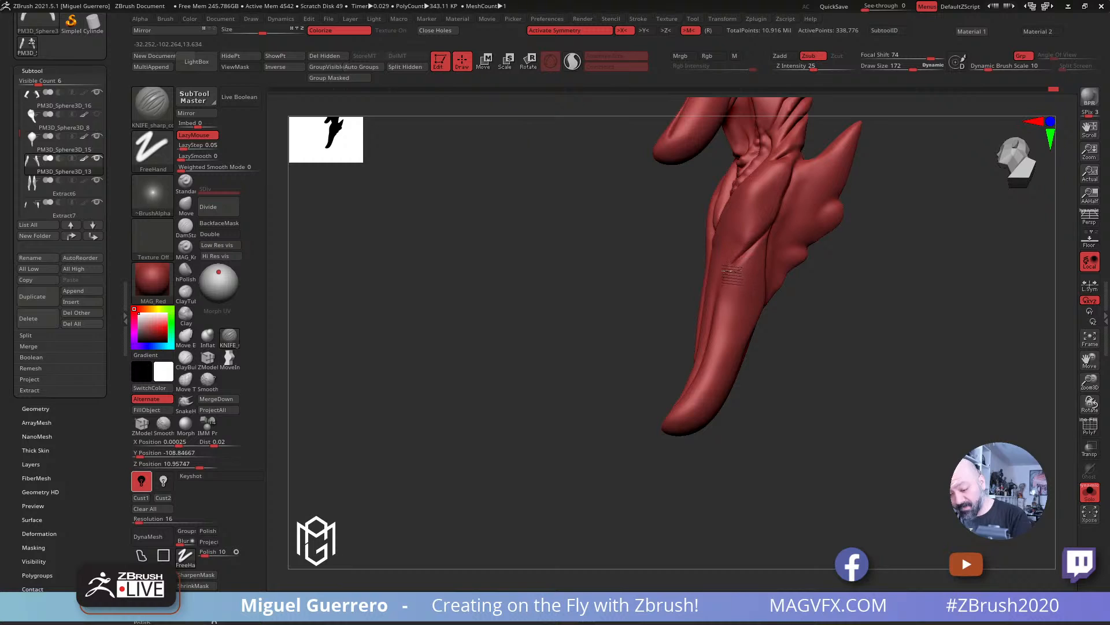
pyautogui.moveTo(672, 268); pyautogui.dragTo(702, 277)
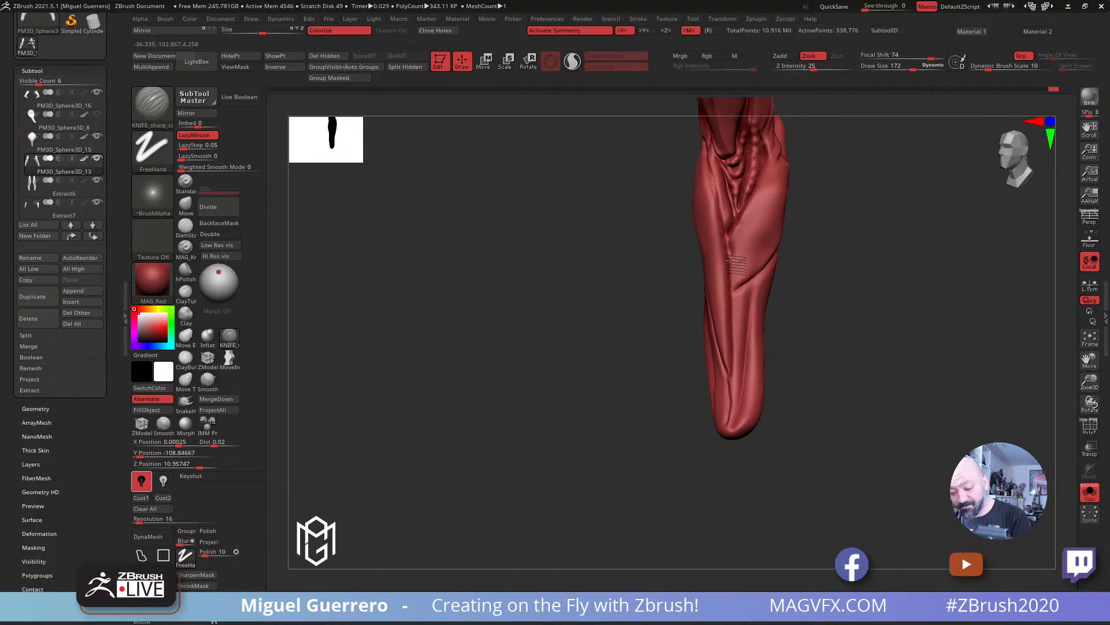
pyautogui.moveTo(590, 247); pyautogui.dragTo(674, 275)
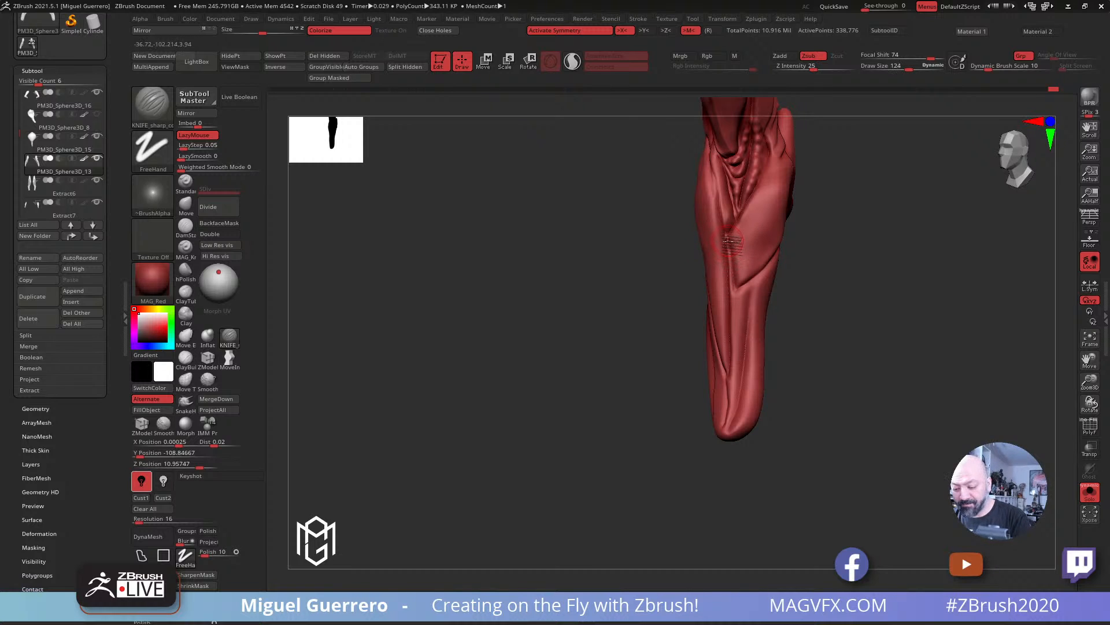
# Step: Deepen the creases around the bulging muscle on the inner forearm with the sharp KNIFE brush
pyautogui.moveTo(728, 237); pyautogui.dragTo(738, 293)
pyautogui.moveTo(640, 272); pyautogui.dragTo(733, 292)
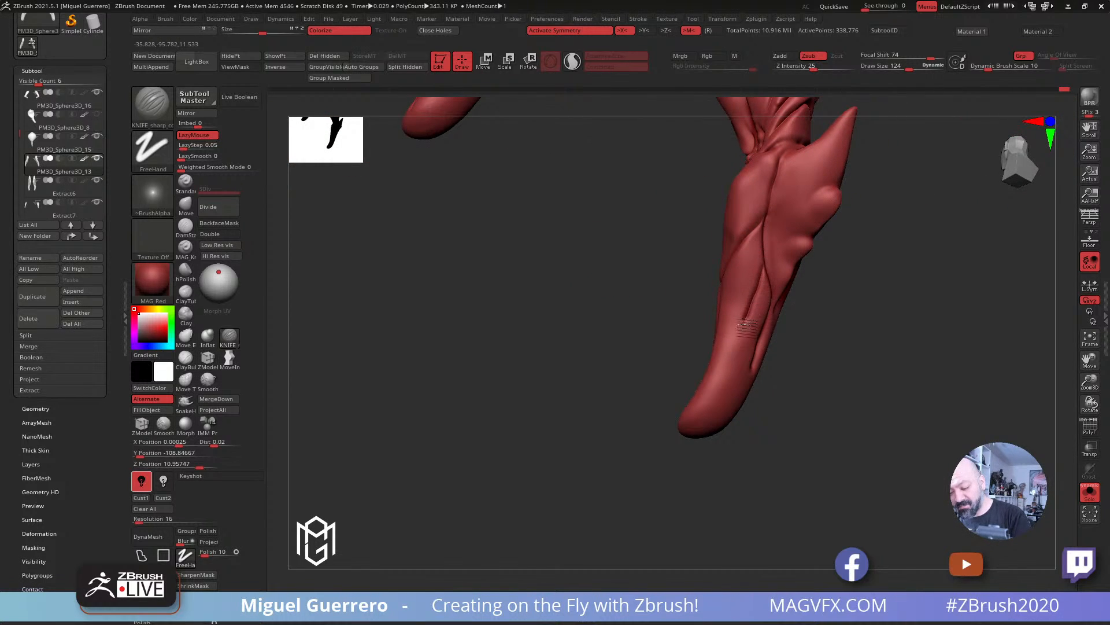
pyautogui.moveTo(673, 425); pyautogui.dragTo(592, 318)
pyautogui.moveTo(700, 307); pyautogui.dragTo(695, 296)
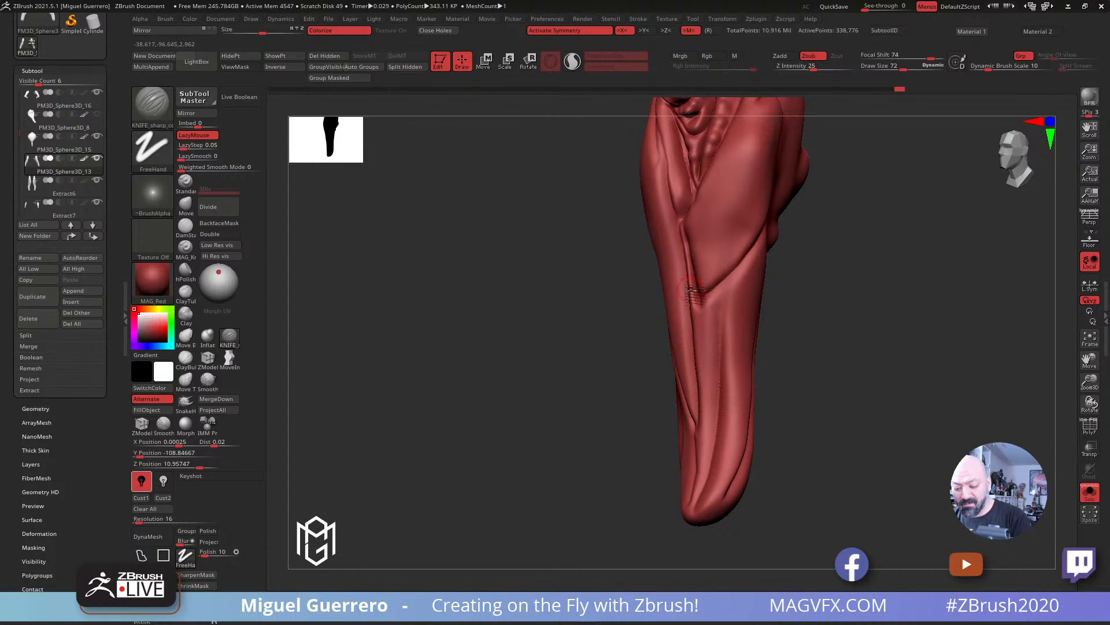
# Step: Mask the bulging inner forearm muscle and invert the mask so only that muscle is editable
pyautogui.moveTo(692, 222)
pyautogui.keyDown('ctrl'); pyautogui.mouseDown(button='right')
pyautogui.moveTo(703, 250)
pyautogui.moveTo(697, 227)
pyautogui.mouseUp(button='right'); pyautogui.keyUp('ctrl')
pyautogui.moveTo(654, 211)
pyautogui.mouseDown()
pyautogui.moveTo(683, 289)
pyautogui.moveTo(697, 284)
pyautogui.moveTo(746, 203)
pyautogui.moveTo(682, 220)
pyautogui.moveTo(671, 185)
pyautogui.moveTo(681, 159)
pyautogui.mouseUp()
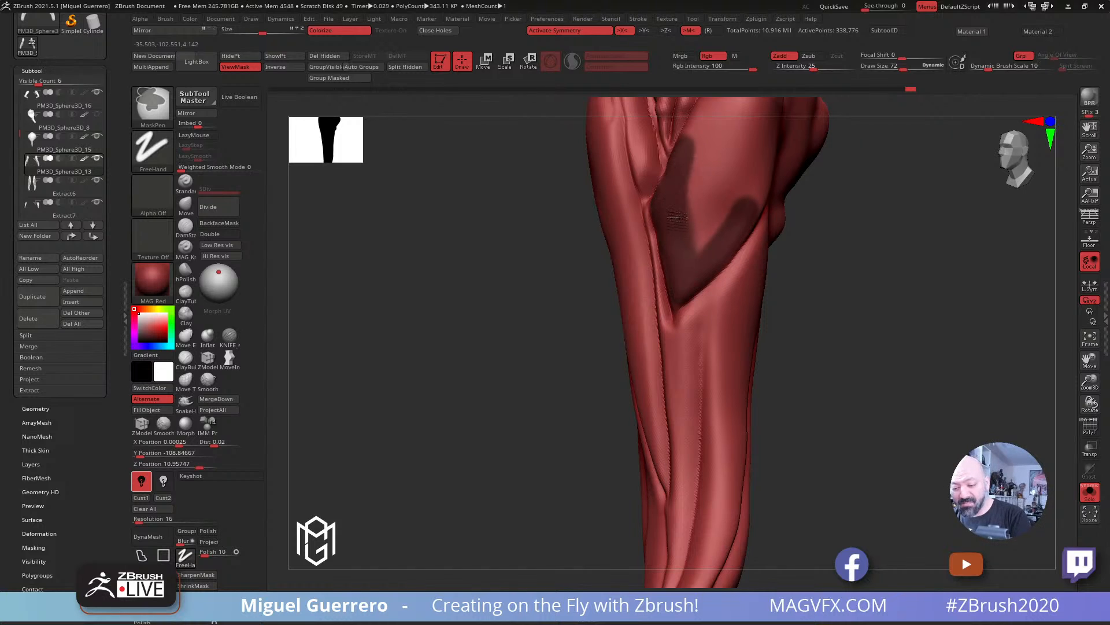
pyautogui.moveTo(676, 218)
pyautogui.mouseDown()
pyautogui.moveTo(705, 237)
pyautogui.moveTo(725, 139)
pyautogui.moveTo(697, 230)
pyautogui.mouseUp()
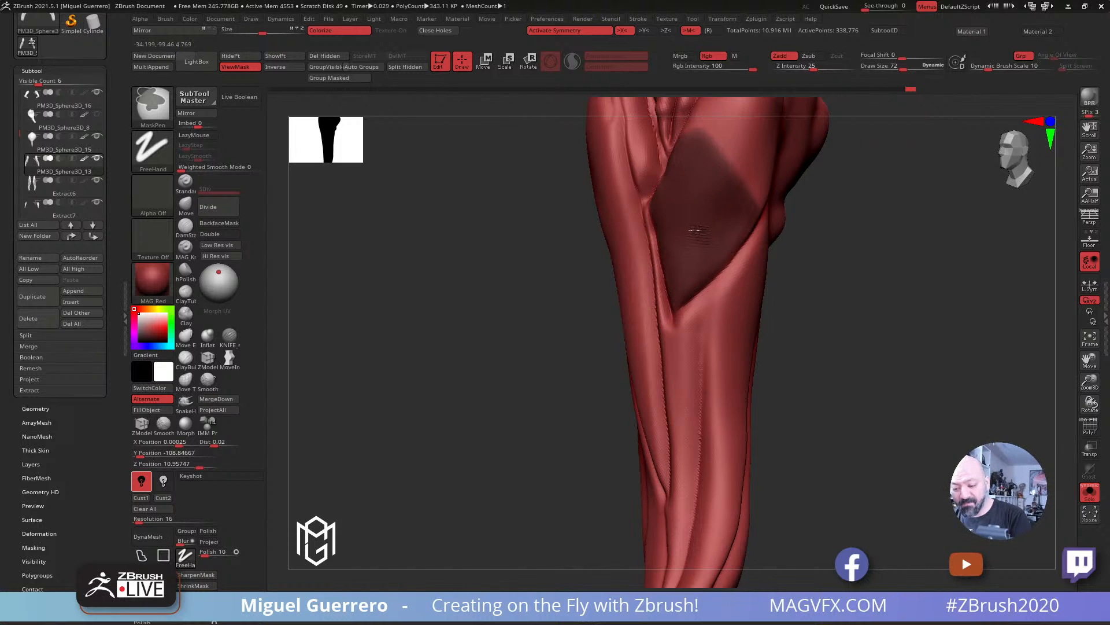
pyautogui.moveTo(519, 224); pyautogui.dragTo(480, 265)
pyautogui.keyDown('ctrl'); pyautogui.click(481, 265); pyautogui.keyUp('ctrl')
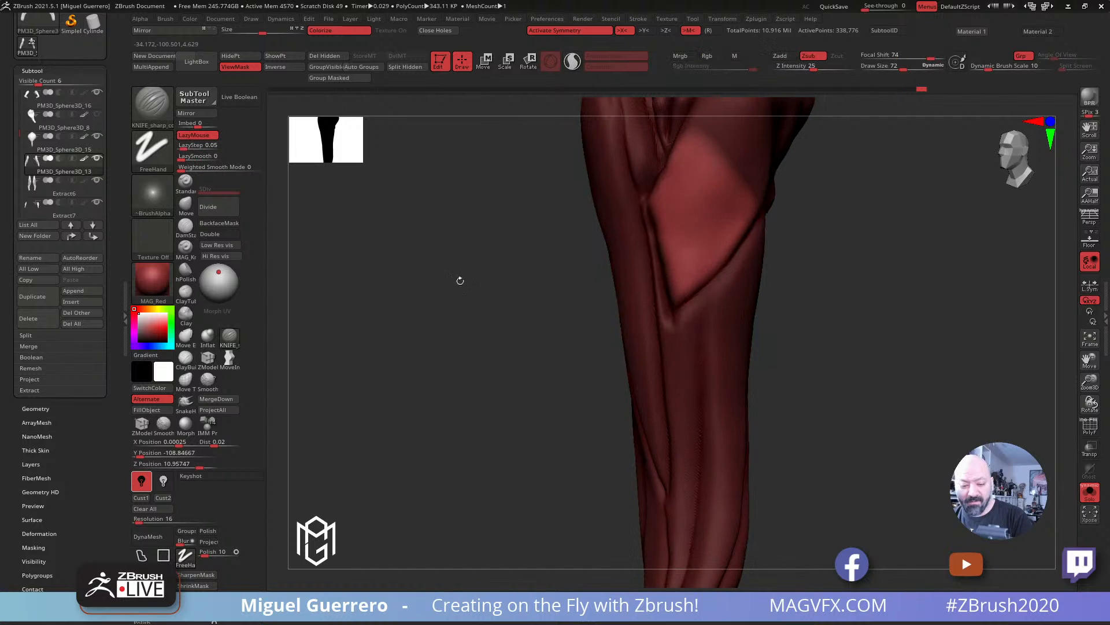
# Step: Pull the unmasked muscle's side edge and lower tip outward over the neighbouring muscles with the Move brush
pyautogui.click(193, 213)
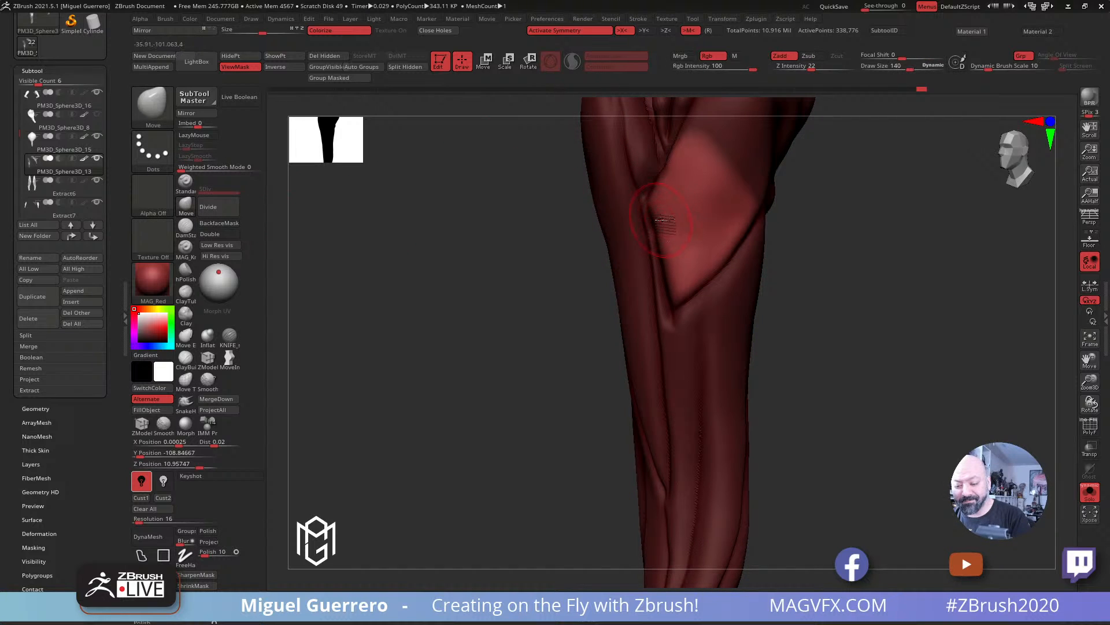
pyautogui.moveTo(651, 217)
pyautogui.mouseDown()
pyautogui.moveTo(655, 307)
pyautogui.moveTo(663, 277)
pyautogui.moveTo(642, 233)
pyautogui.mouseUp()
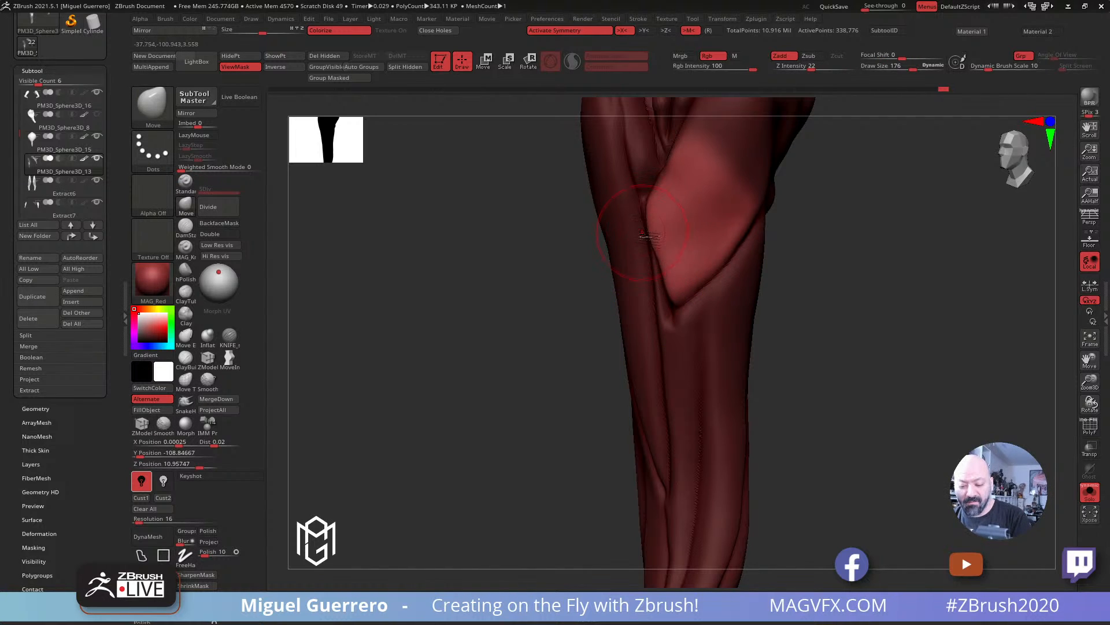
pyautogui.moveTo(655, 275); pyautogui.dragTo(646, 280)
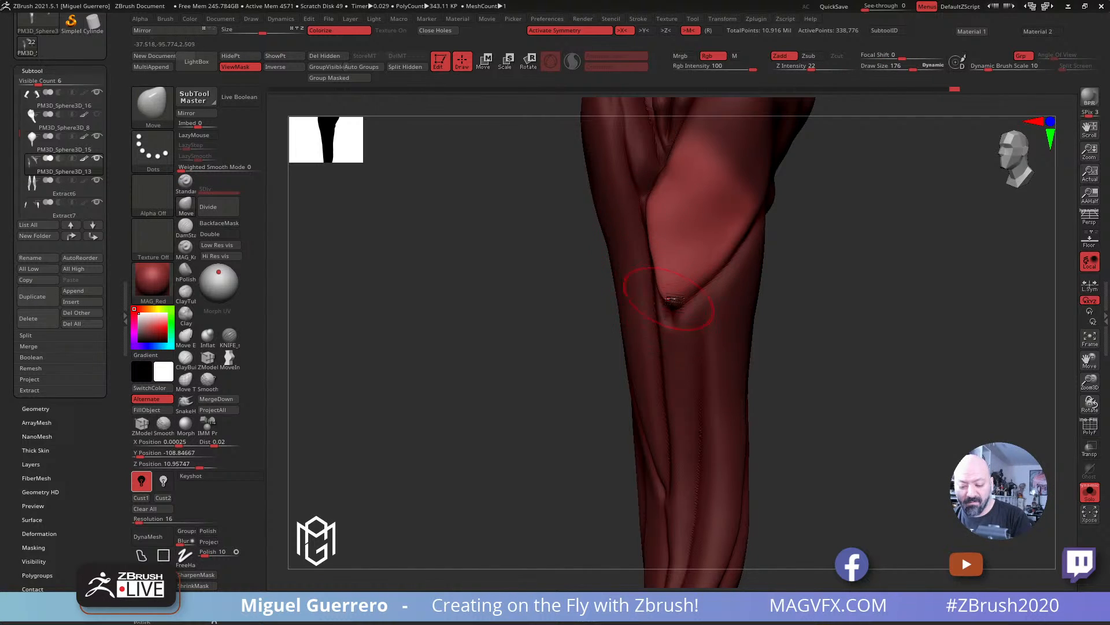
pyautogui.moveTo(568, 268); pyautogui.dragTo(604, 267)
pyautogui.moveTo(657, 231); pyautogui.dragTo(651, 228)
pyautogui.moveTo(662, 273); pyautogui.dragTo(657, 274)
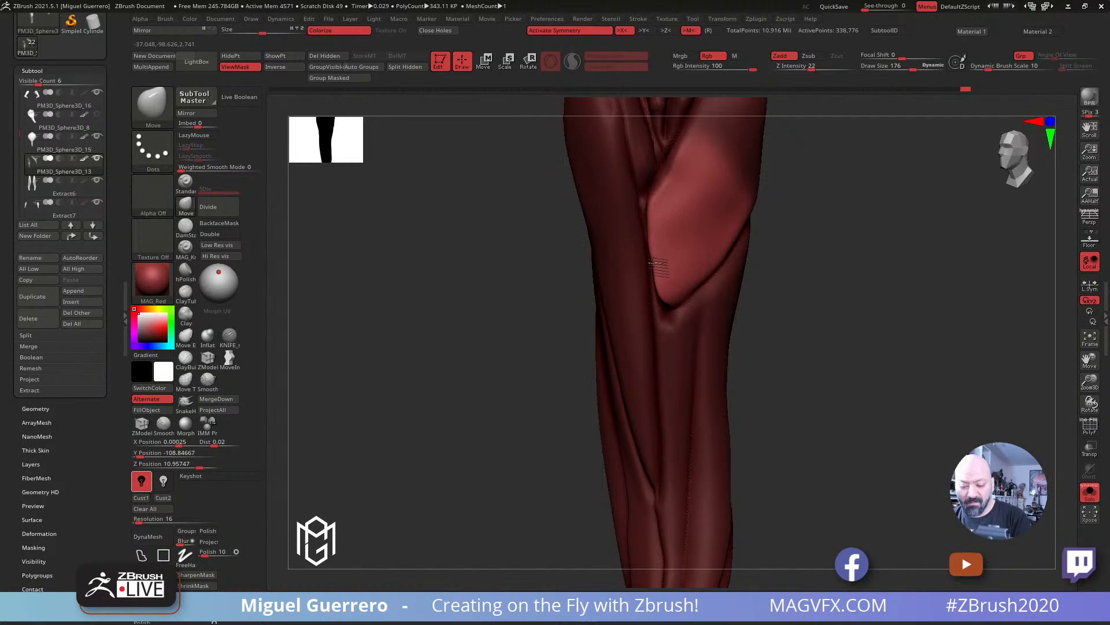
# Step: Swell the edge of the unmasked forearm muscle with the Inflat brush at draw size 176
pyautogui.moveTo(554, 247); pyautogui.dragTo(371, 276)
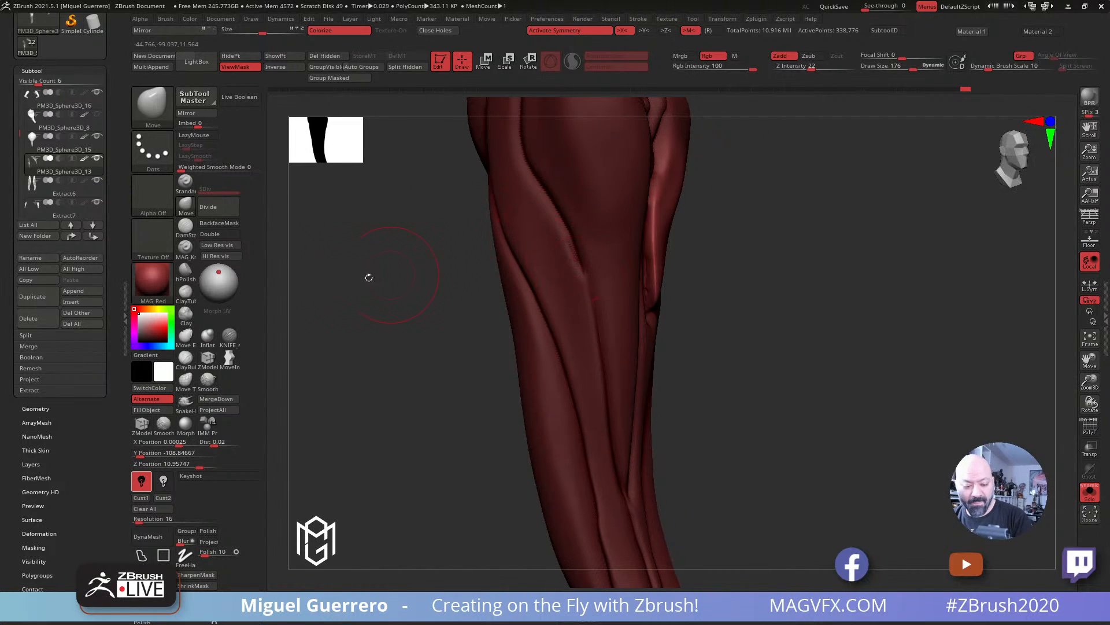
pyautogui.click(208, 335)
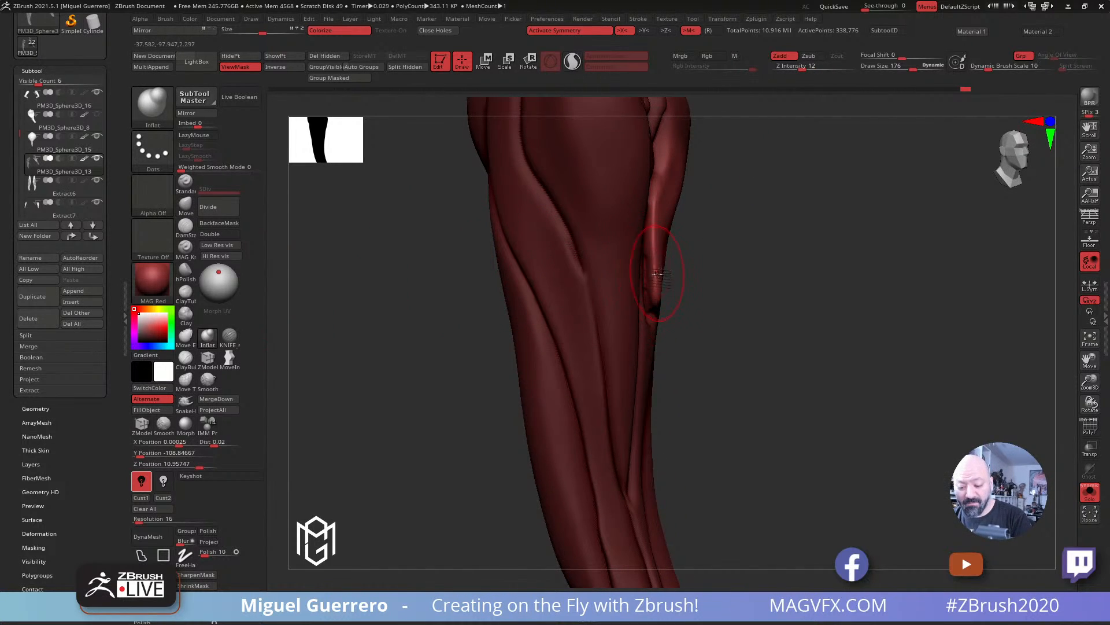
pyautogui.moveTo(727, 338); pyautogui.dragTo(659, 334)
pyautogui.moveTo(659, 280); pyautogui.dragTo(673, 251)
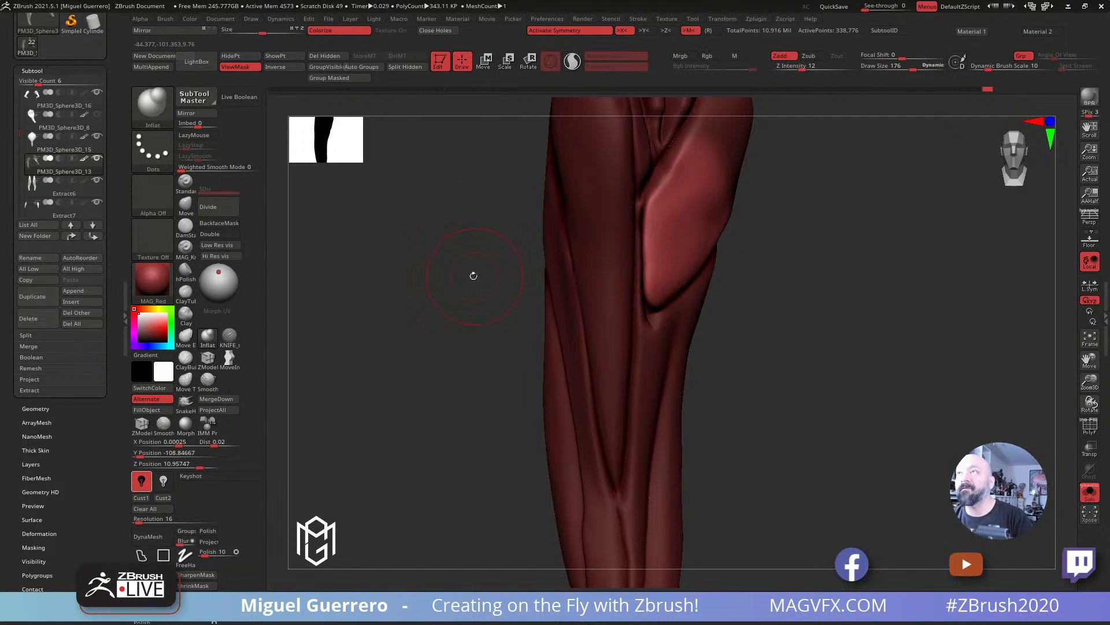
# Step: Clear the mask and turn off subtool isolation to show the rest of the creature
pyautogui.moveTo(470, 275); pyautogui.dragTo(479, 269)
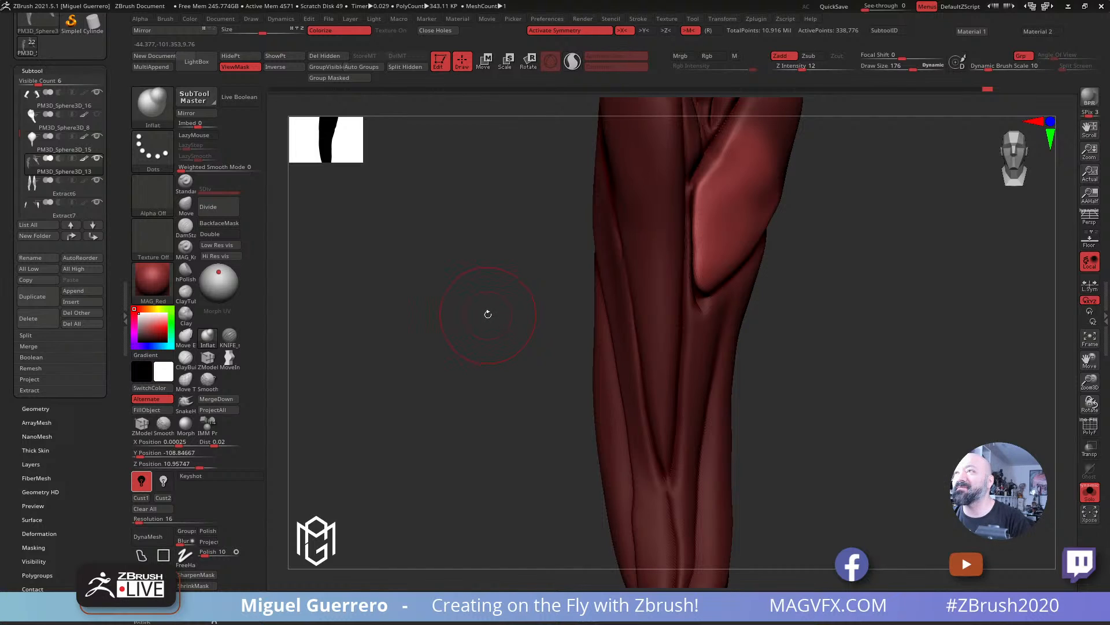
pyautogui.moveTo(483, 310); pyautogui.dragTo(478, 300)
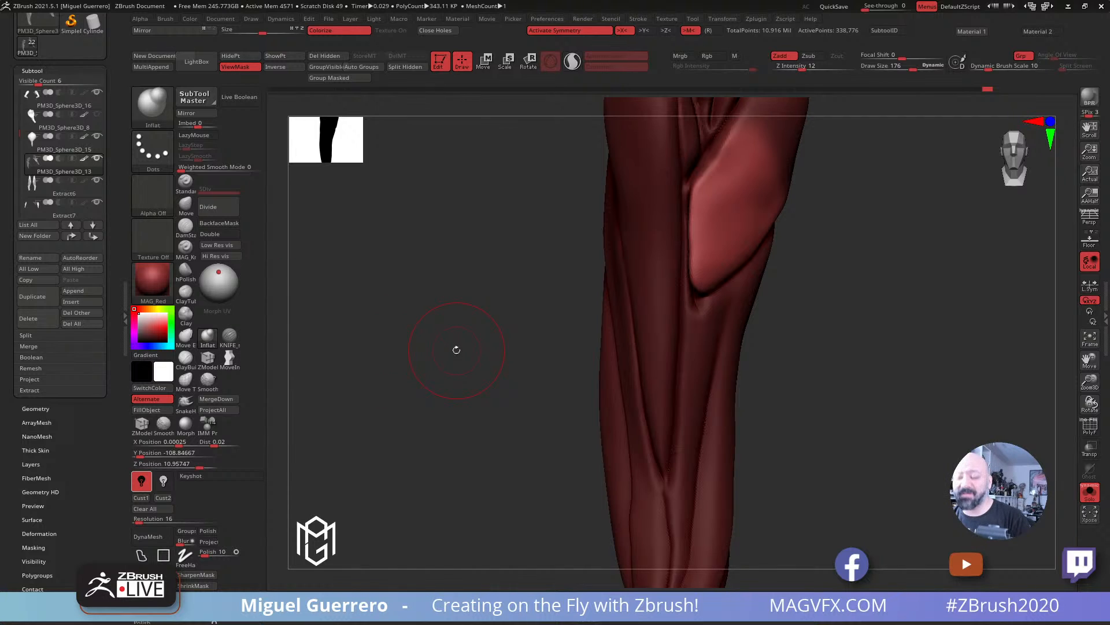
pyautogui.moveTo(478, 339)
pyautogui.mouseDown()
pyautogui.moveTo(476, 318)
pyautogui.moveTo(515, 340)
pyautogui.moveTo(494, 330)
pyautogui.moveTo(498, 347)
pyautogui.moveTo(476, 307)
pyautogui.moveTo(491, 325)
pyautogui.moveTo(470, 331)
pyautogui.moveTo(468, 318)
pyautogui.moveTo(498, 332)
pyautogui.moveTo(362, 315)
pyautogui.moveTo(376, 346)
pyautogui.mouseUp()
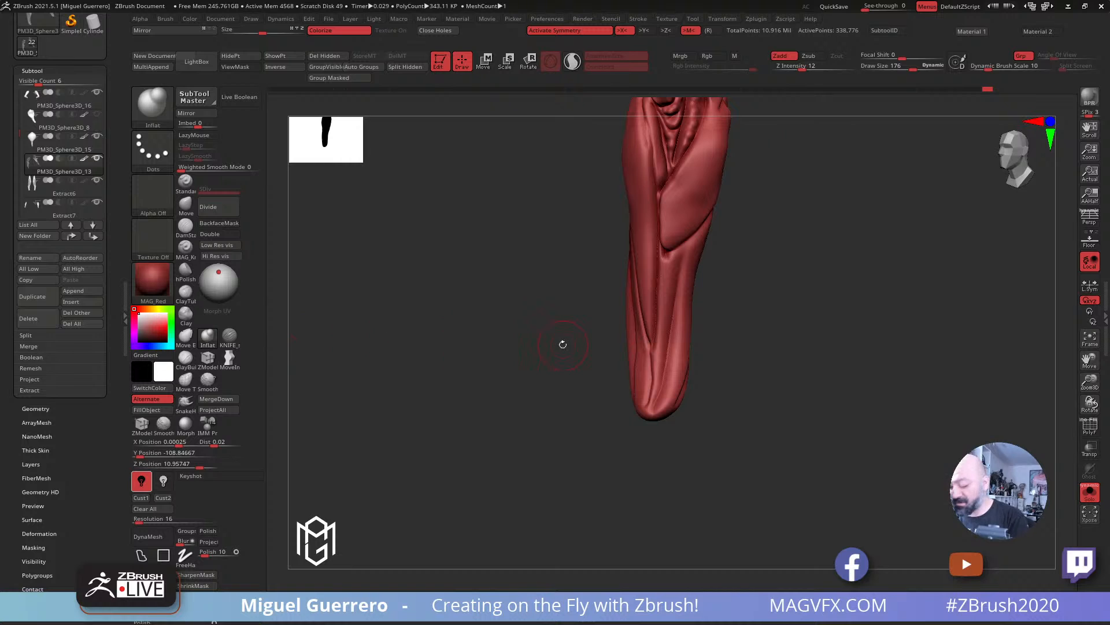
pyautogui.hotkey('alt', 's')
pyautogui.moveTo(509, 315); pyautogui.dragTo(535, 321)
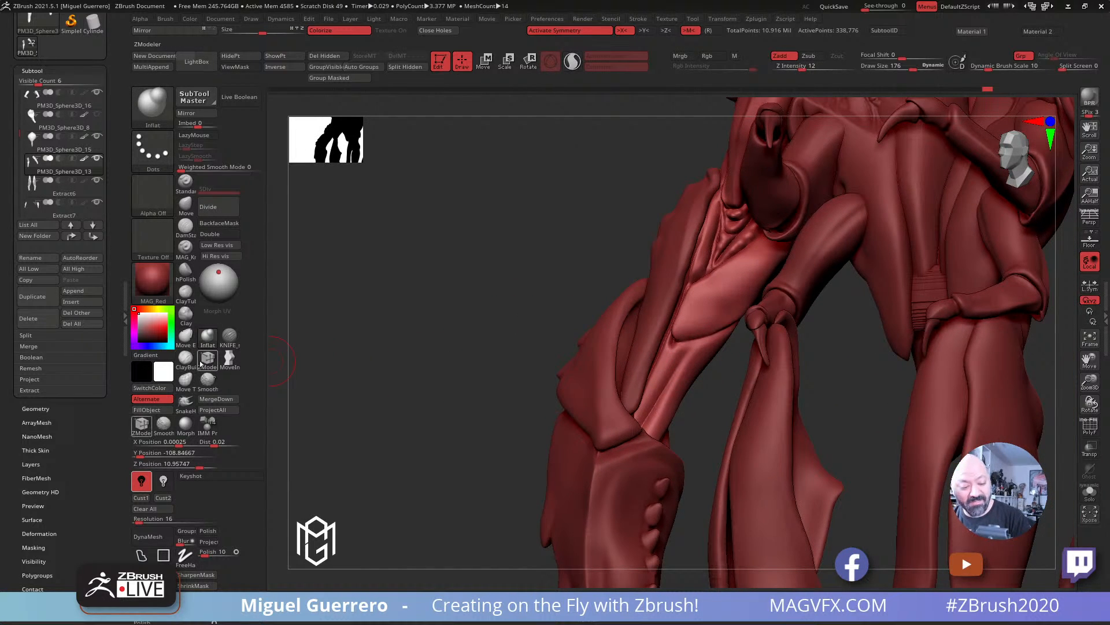
# Step: Build a row of small bumps along the tendon above the wrist with a smaller Inflat brush
pyautogui.click(229, 336)
pyautogui.press('[')
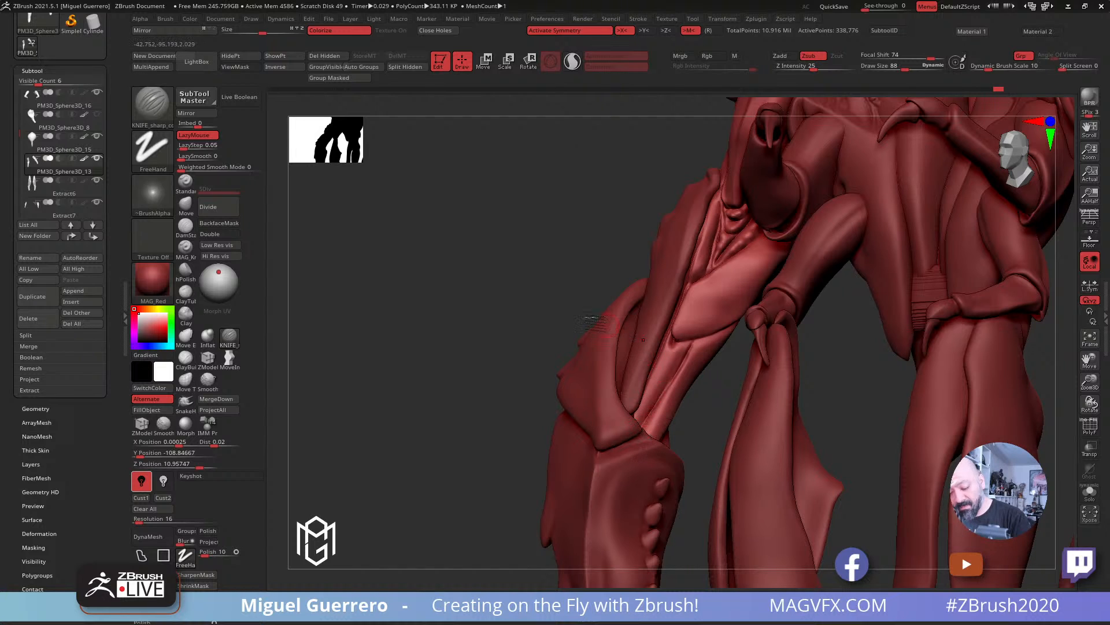
pyautogui.moveTo(549, 298); pyautogui.dragTo(418, 340)
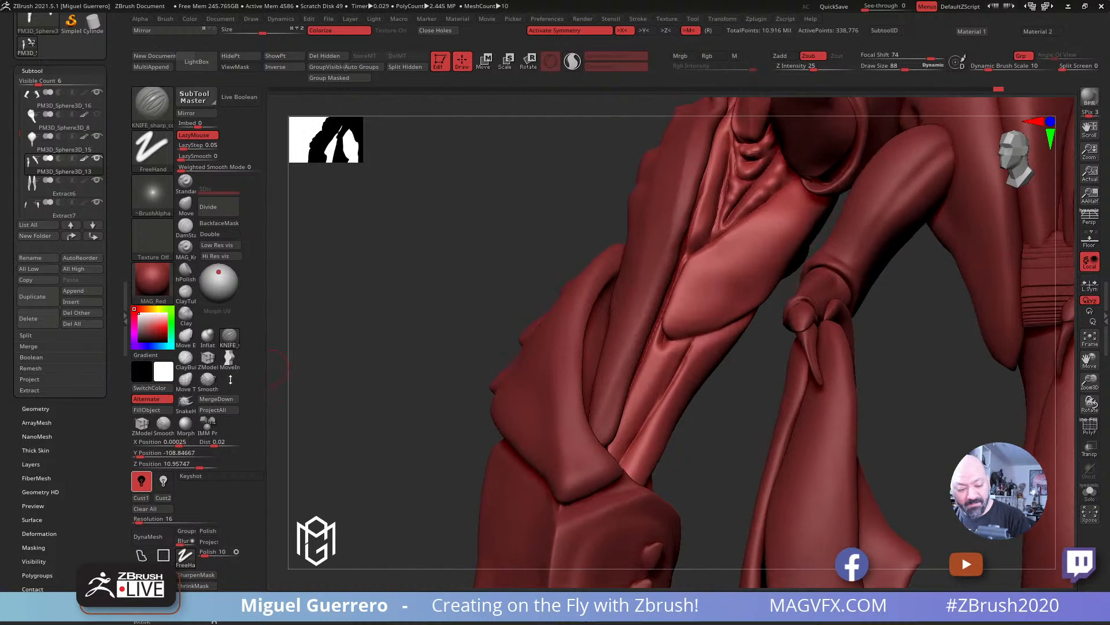
pyautogui.click(207, 336)
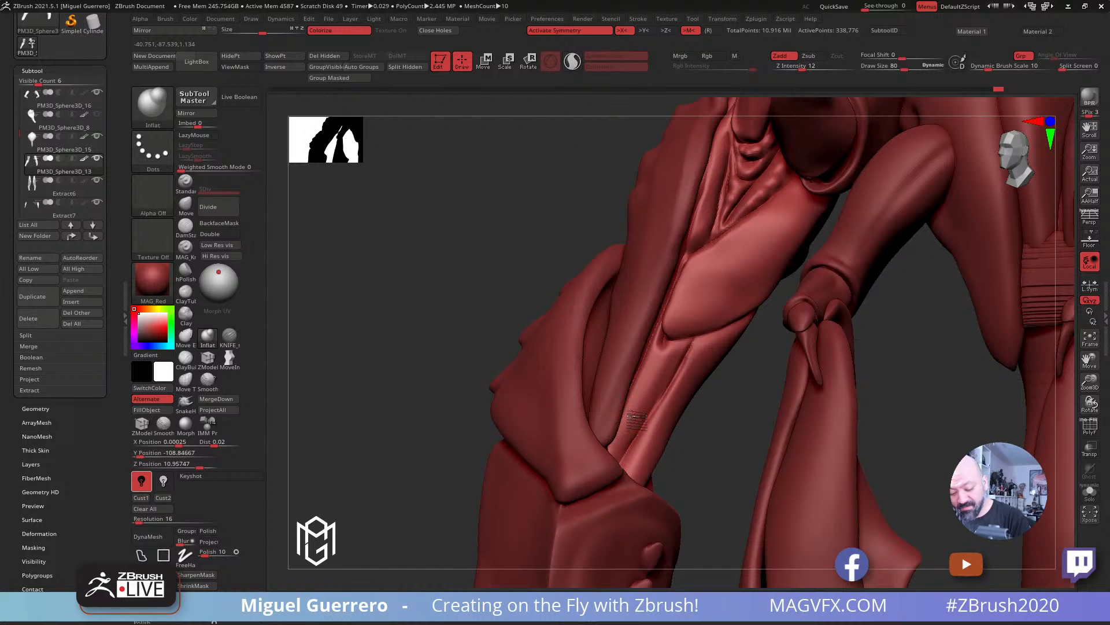
pyautogui.moveTo(637, 406); pyautogui.dragTo(659, 362)
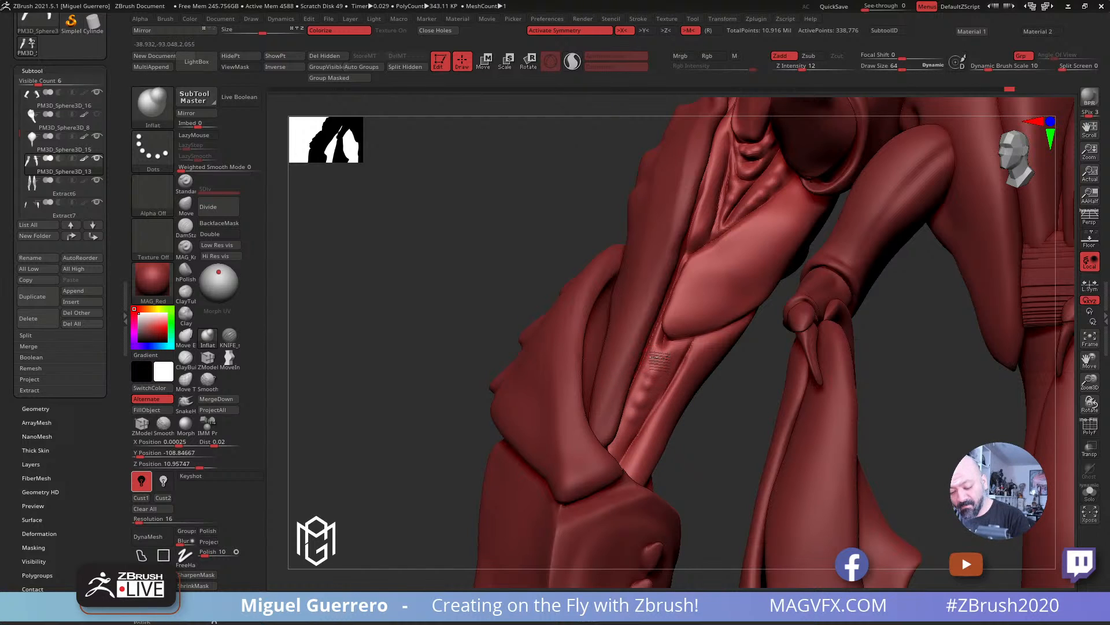
# Step: Bring back the body's hidden geometry and frame the whole torso from the front
pyautogui.moveTo(474, 303); pyautogui.dragTo(528, 325)
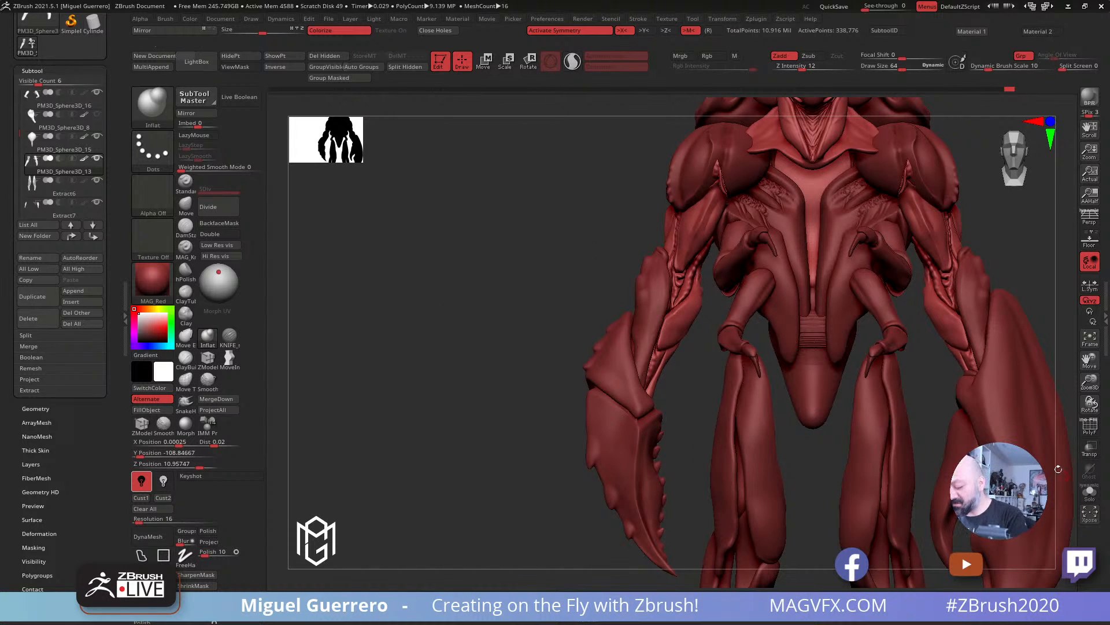
pyautogui.moveTo(578, 254); pyautogui.dragTo(479, 333)
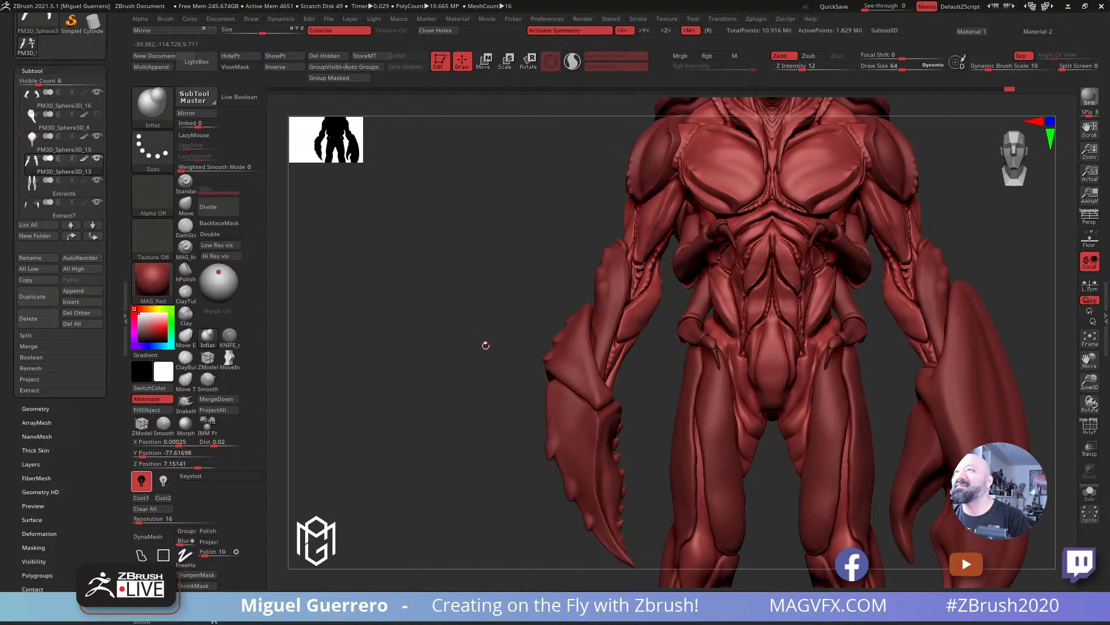
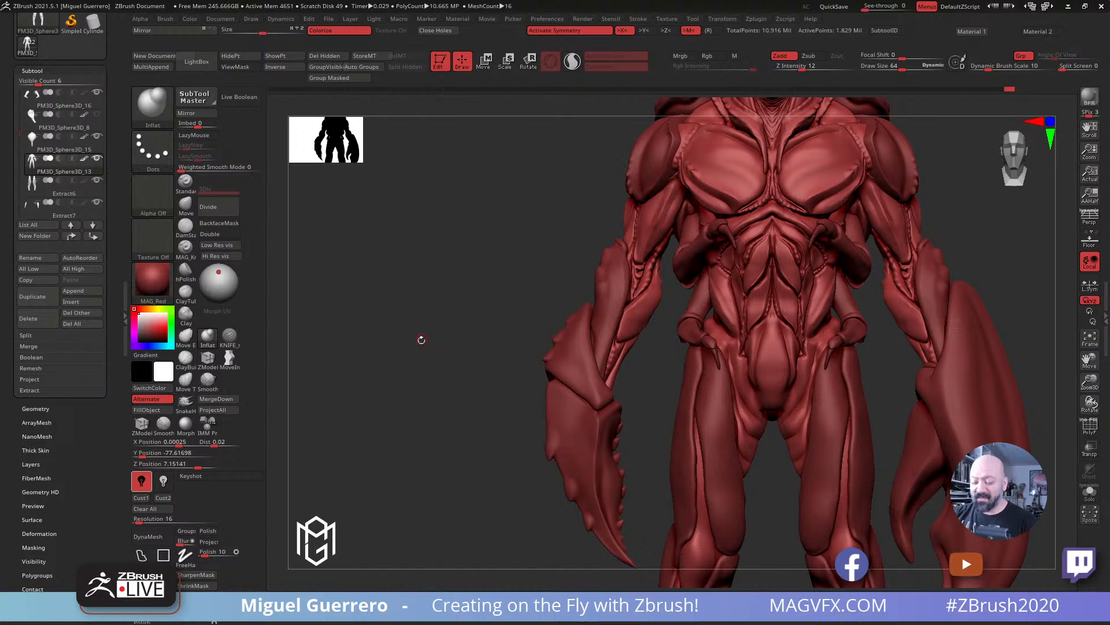
pyautogui.moveTo(422, 340); pyautogui.dragTo(421, 350)
# Step: Duplicate the slender serrated claw subtool and move the copy outward beside the original
pyautogui.keyDown('alt'); pyautogui.click(570, 425); pyautogui.keyUp('alt')
pyautogui.moveTo(434, 427)
pyautogui.keyDown('alt'); pyautogui.mouseDown()
pyautogui.moveTo(443, 345)
pyautogui.moveTo(388, 313)
pyautogui.mouseUp(); pyautogui.keyUp('alt')
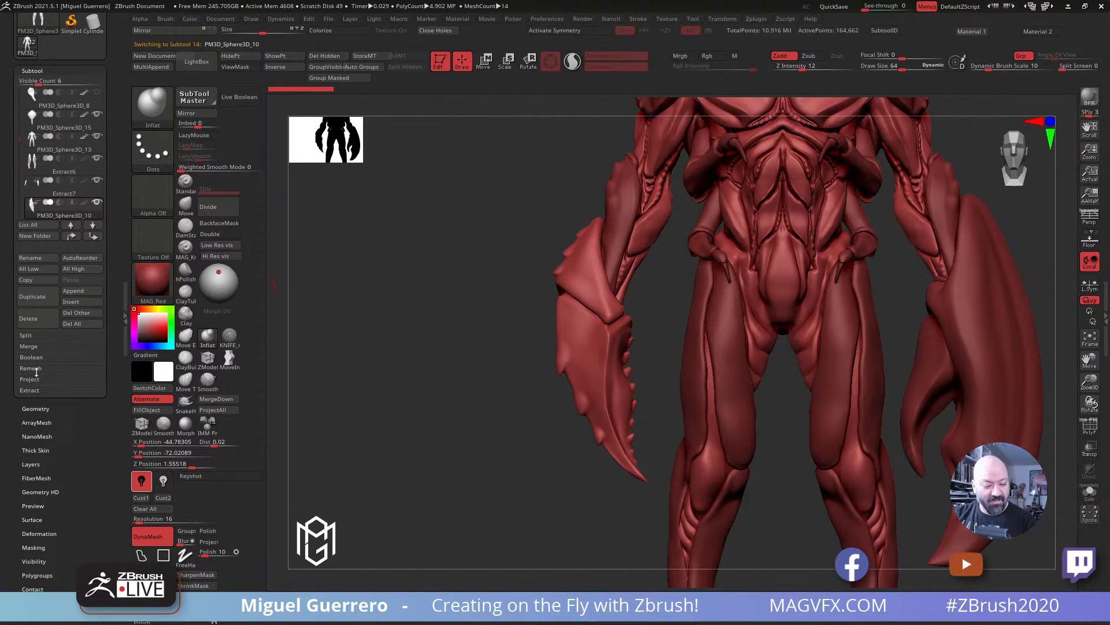
pyautogui.scroll(3, 111, 239)
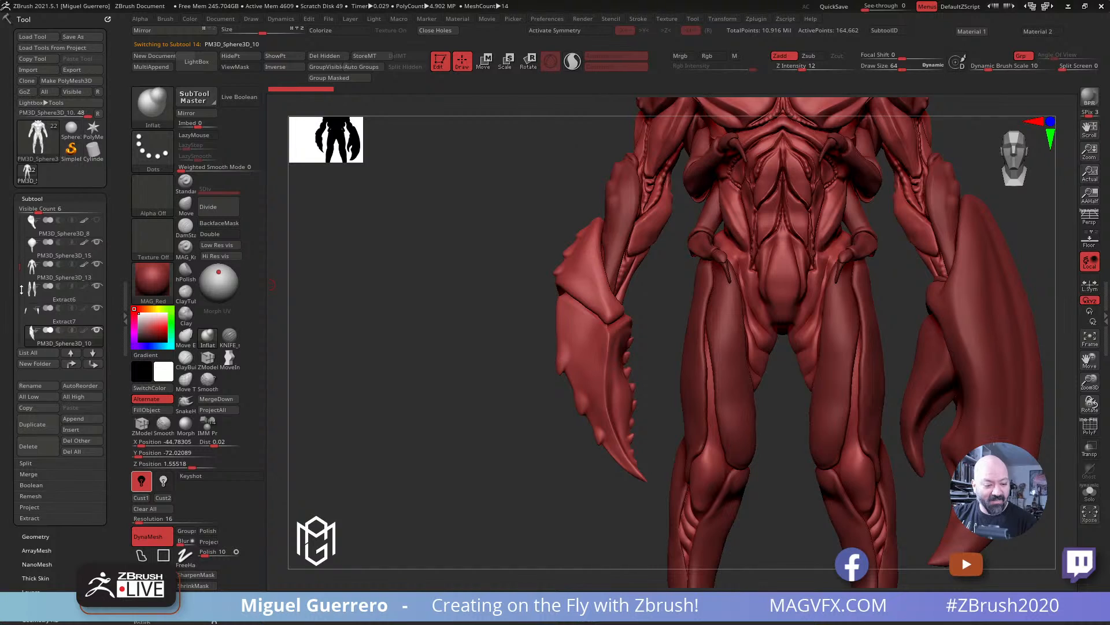
pyautogui.click(32, 424)
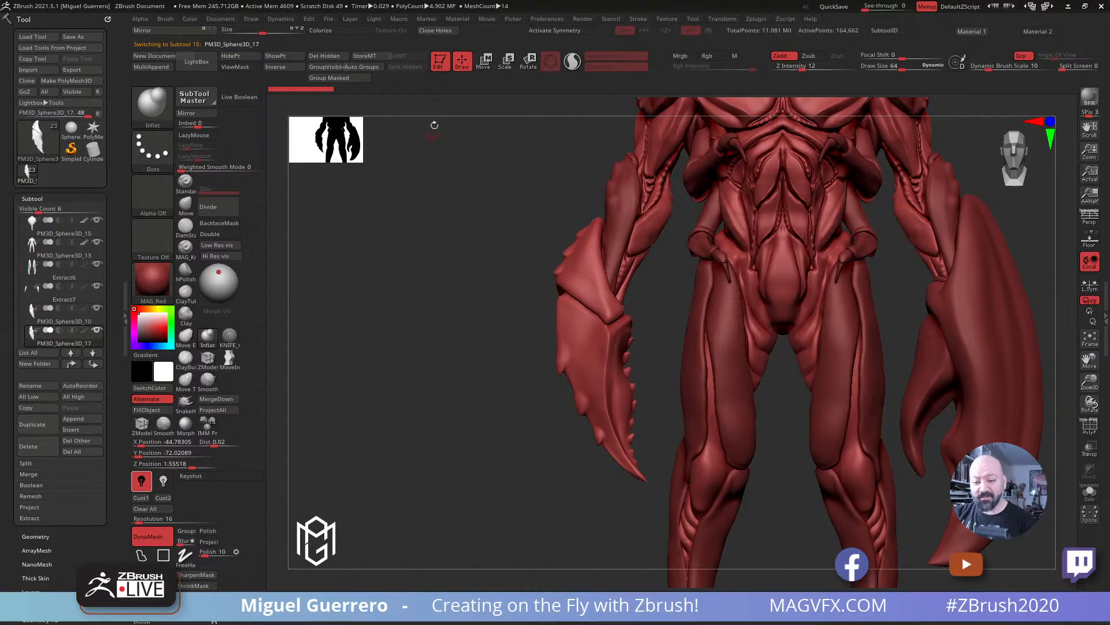
pyautogui.press('w')
pyautogui.moveTo(535, 285)
pyautogui.mouseDown()
pyautogui.moveTo(445, 288)
pyautogui.moveTo(494, 338)
pyautogui.mouseUp()
pyautogui.click(462, 63)
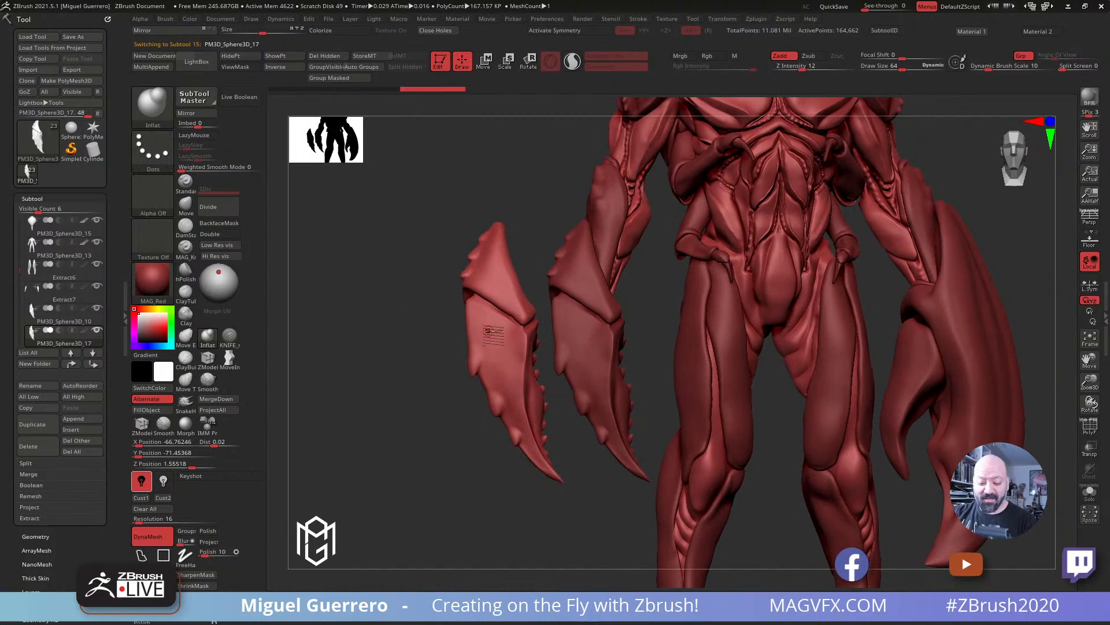
# Step: Enlarge the Inflat brush and swell lengthwise ridges on both segments of the copied claw
pyautogui.click(208, 342)
pyautogui.press(']')
pyautogui.press(']')
pyautogui.press(']')
pyautogui.press(']')
pyautogui.press(']')
pyautogui.press(']')
pyautogui.press(']')
pyautogui.press(']')
pyautogui.press(']')
pyautogui.press(']')
pyautogui.press(']')
pyautogui.press(']')
pyautogui.press(']')
pyautogui.press(']')
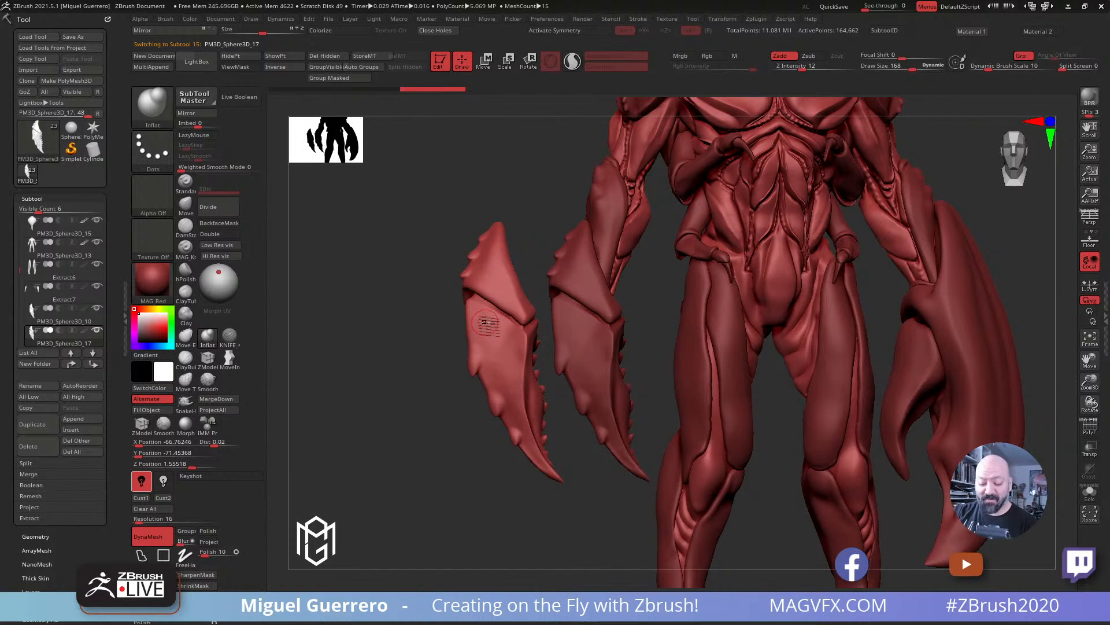
pyautogui.moveTo(491, 328); pyautogui.dragTo(502, 380)
pyautogui.moveTo(490, 306)
pyautogui.mouseDown()
pyautogui.moveTo(502, 393)
pyautogui.moveTo(504, 363)
pyautogui.mouseUp()
pyautogui.moveTo(496, 284)
pyautogui.mouseDown()
pyautogui.moveTo(498, 237)
pyautogui.moveTo(491, 292)
pyautogui.moveTo(505, 383)
pyautogui.moveTo(517, 342)
pyautogui.moveTo(515, 351)
pyautogui.moveTo(507, 281)
pyautogui.moveTo(514, 305)
pyautogui.mouseUp()
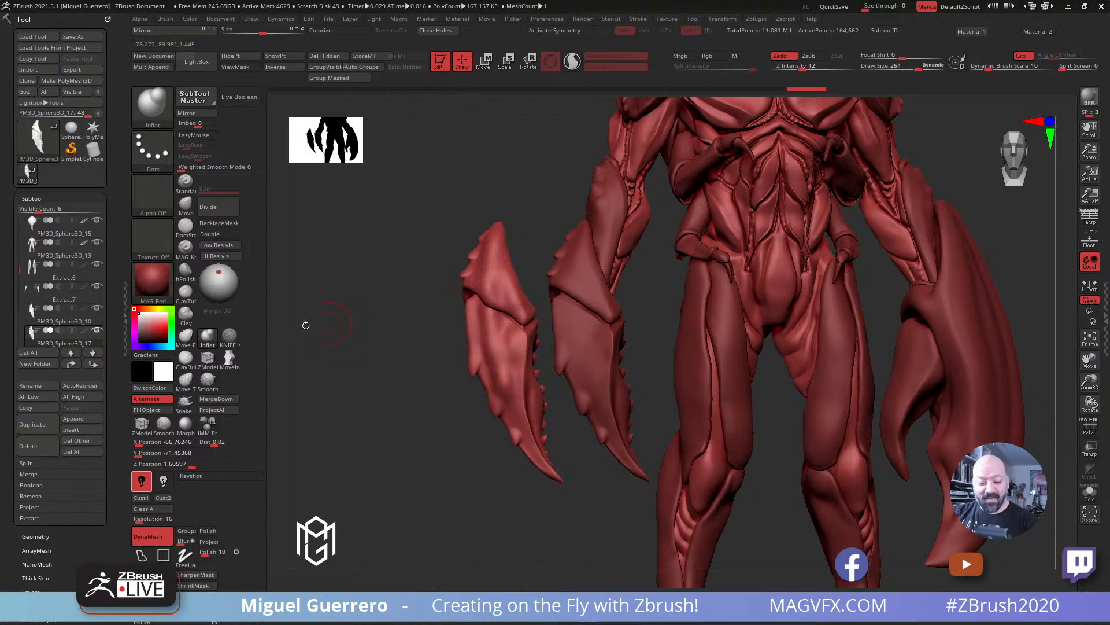
# Step: Carve long creases down both segments of the copied claw with the DamStandard brush at draw size 264
pyautogui.click(207, 337)
pyautogui.click(187, 246)
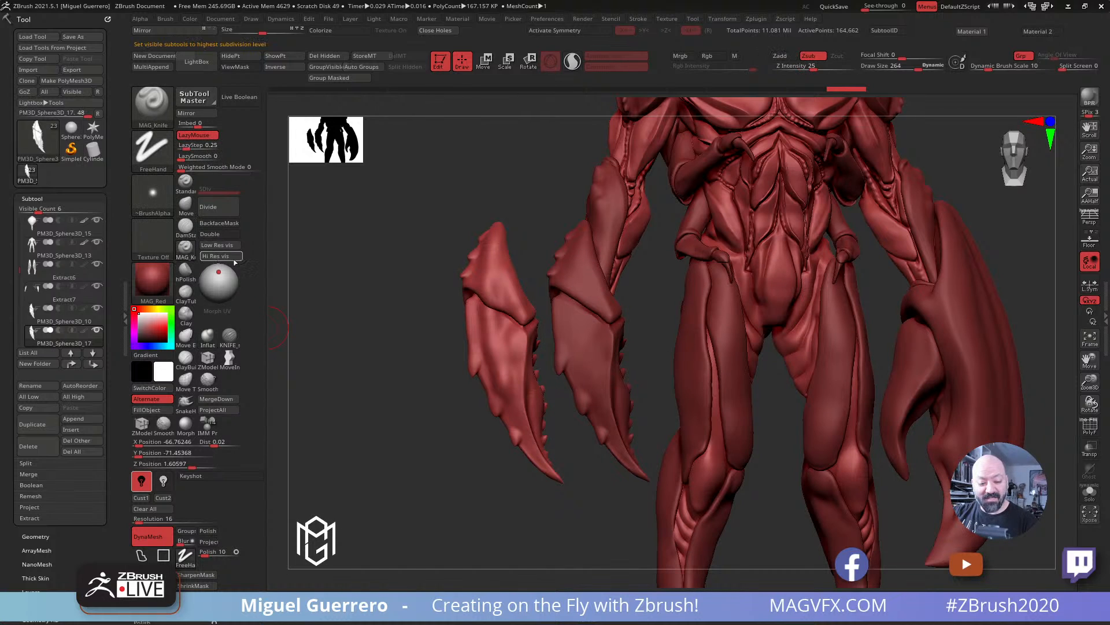
pyautogui.click(187, 228)
pyautogui.moveTo(497, 245)
pyautogui.mouseDown()
pyautogui.moveTo(505, 294)
pyautogui.moveTo(482, 308)
pyautogui.moveTo(502, 345)
pyautogui.moveTo(501, 373)
pyautogui.mouseUp()
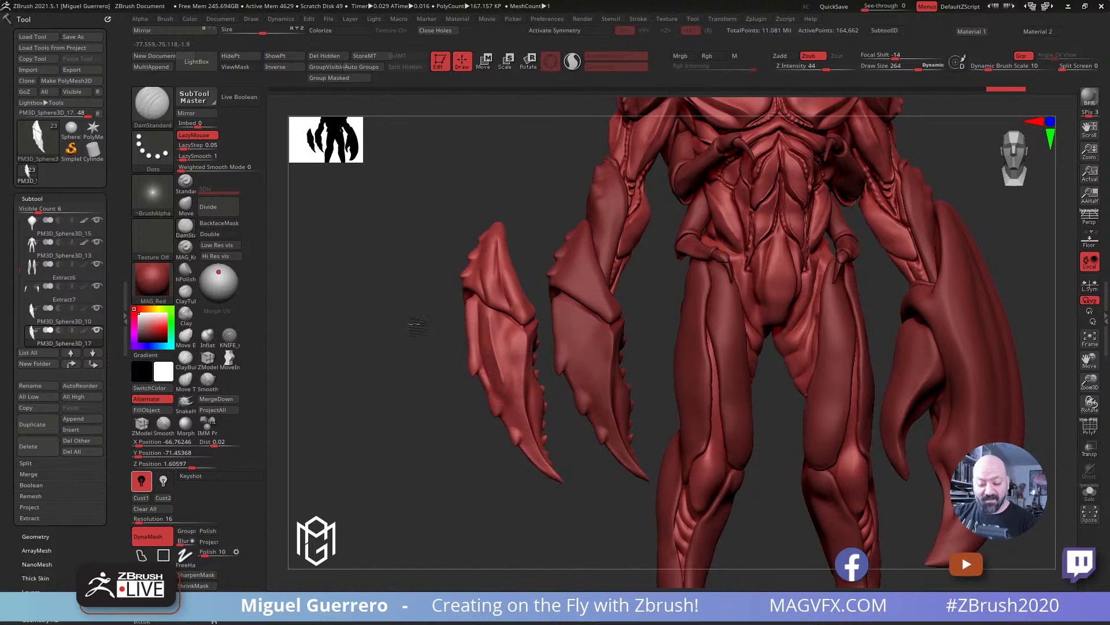
# Step: Smooth the carved creases on the blade and upper segment of the copied claw
pyautogui.moveTo(415, 322); pyautogui.dragTo(394, 318)
pyautogui.keyDown('shift'); pyautogui.moveTo(507, 376); pyautogui.dragTo(501, 360); pyautogui.keyUp('shift')
pyautogui.keyDown('shift'); pyautogui.moveTo(489, 238); pyautogui.dragTo(495, 269); pyautogui.keyUp('shift')
pyautogui.keyDown('shift'); pyautogui.moveTo(399, 297); pyautogui.dragTo(365, 295); pyautogui.keyUp('shift')
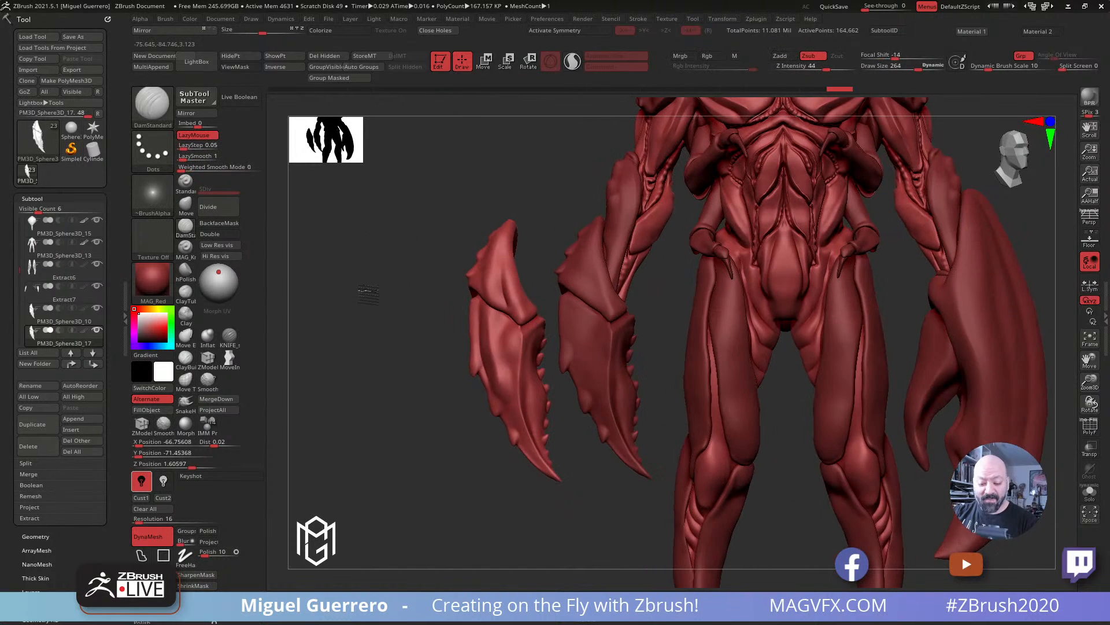
# Step: Carve another crease near the copied claw's outer edge with DamStandard and soften both segments by smoothing
pyautogui.moveTo(481, 287); pyautogui.dragTo(474, 351)
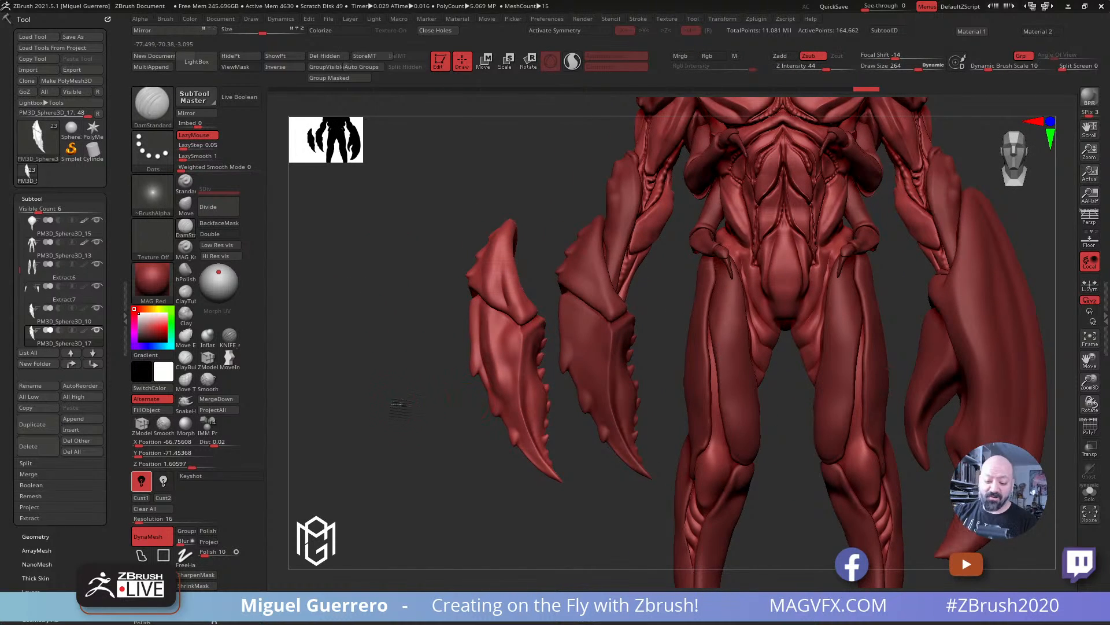
pyautogui.moveTo(396, 400); pyautogui.dragTo(435, 399)
pyautogui.moveTo(519, 376)
pyautogui.keyDown('shift'); pyautogui.mouseDown()
pyautogui.moveTo(517, 391)
pyautogui.moveTo(503, 346)
pyautogui.mouseUp(); pyautogui.keyUp('shift')
pyautogui.keyDown('shift'); pyautogui.moveTo(454, 248); pyautogui.dragTo(433, 238); pyautogui.keyUp('shift')
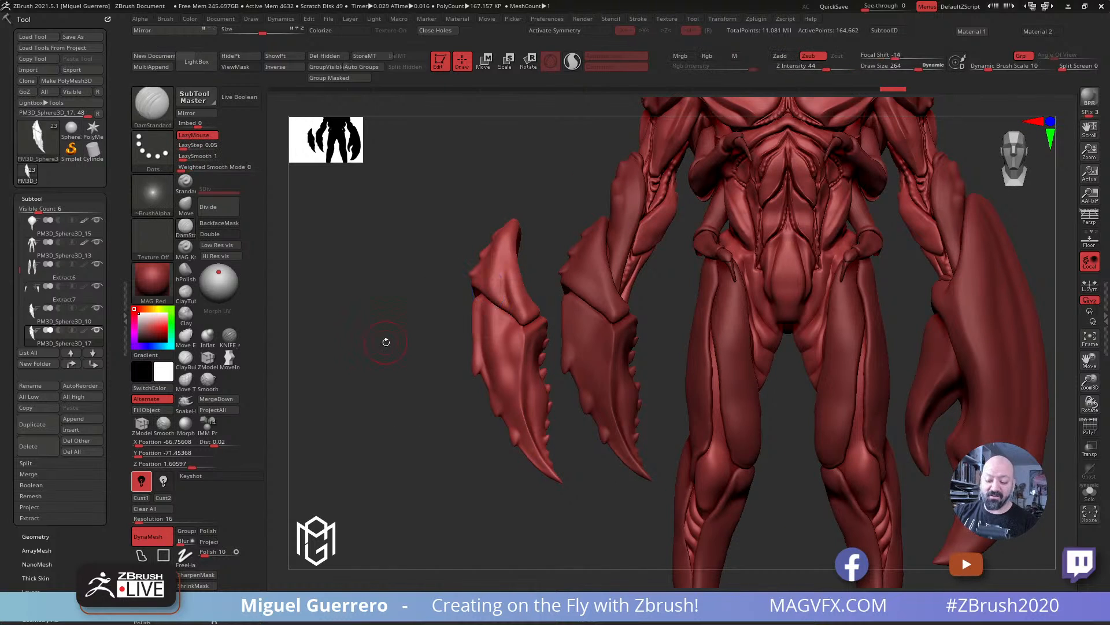
pyautogui.moveTo(382, 341); pyautogui.dragTo(405, 342)
pyautogui.moveTo(495, 352)
pyautogui.keyDown('shift'); pyautogui.mouseDown()
pyautogui.moveTo(506, 337)
pyautogui.moveTo(504, 279)
pyautogui.mouseUp(); pyautogui.keyUp('shift')
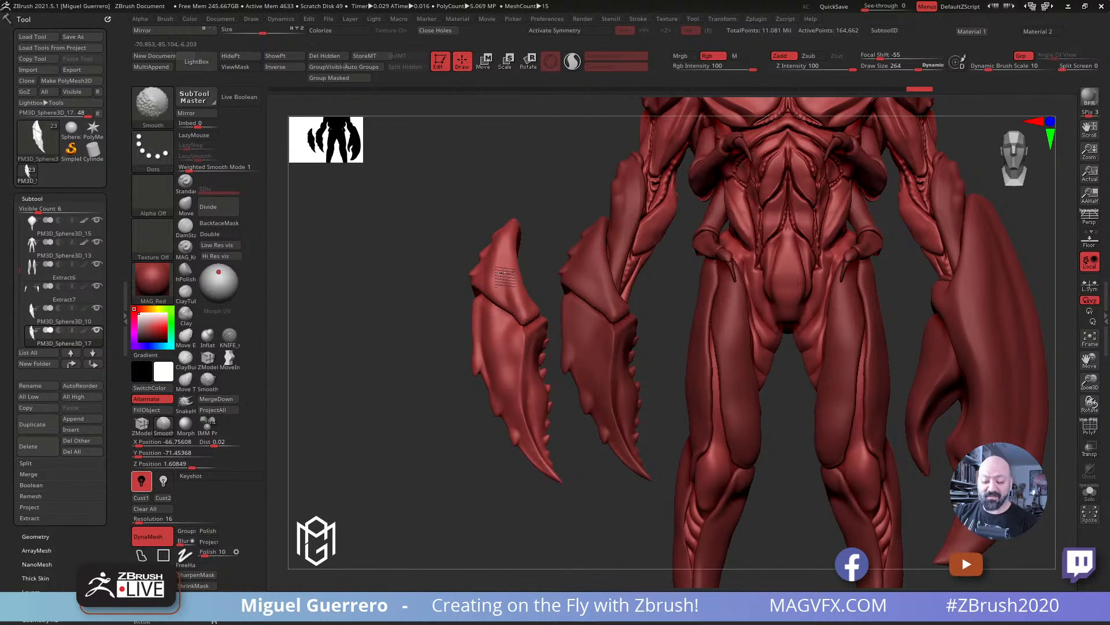
pyautogui.moveTo(384, 318)
pyautogui.mouseDown()
pyautogui.moveTo(420, 338)
pyautogui.moveTo(371, 342)
pyautogui.moveTo(379, 325)
pyautogui.mouseUp()
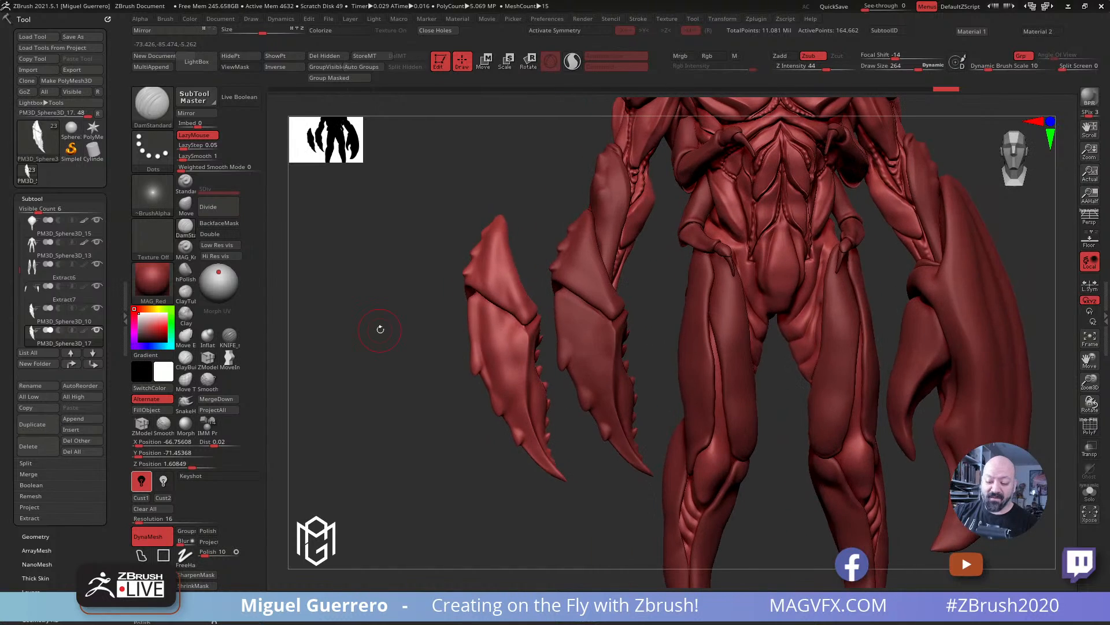
pyautogui.moveTo(416, 393); pyautogui.dragTo(431, 371)
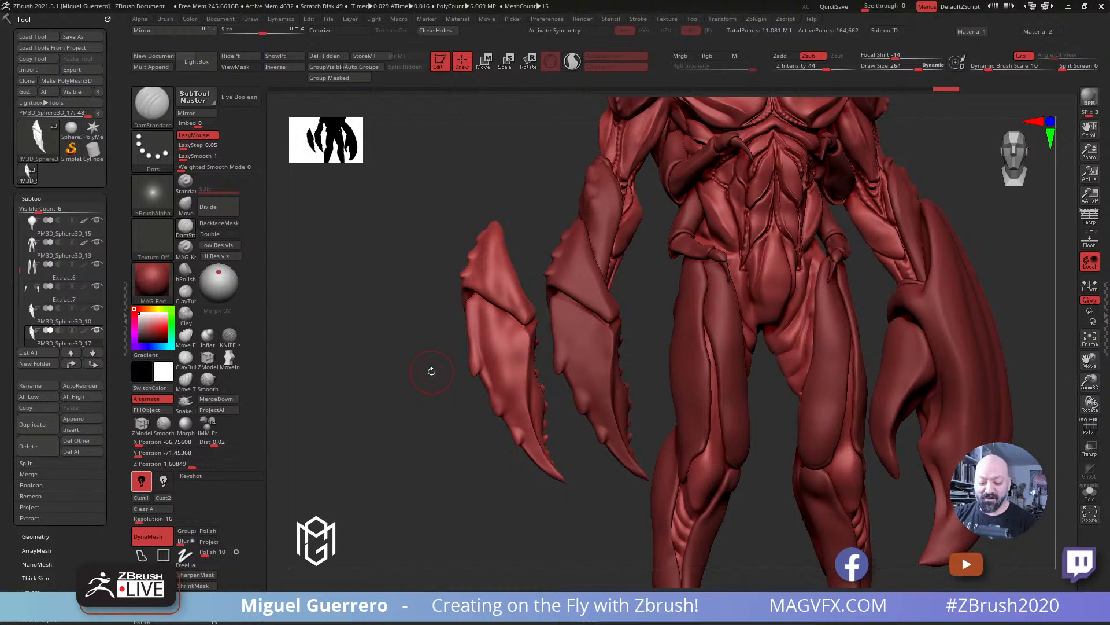
pyautogui.moveTo(405, 349)
pyautogui.mouseDown()
pyautogui.moveTo(423, 364)
pyautogui.moveTo(452, 347)
pyautogui.moveTo(406, 341)
pyautogui.mouseUp()
pyautogui.moveTo(444, 295); pyautogui.dragTo(377, 302)
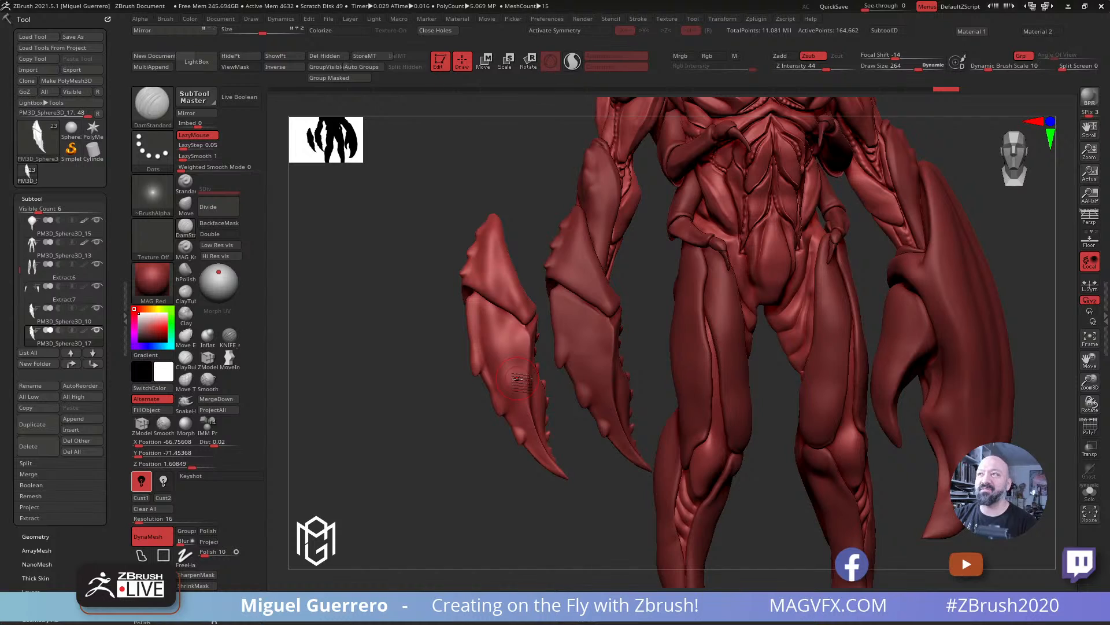
pyautogui.moveTo(421, 388); pyautogui.dragTo(445, 376)
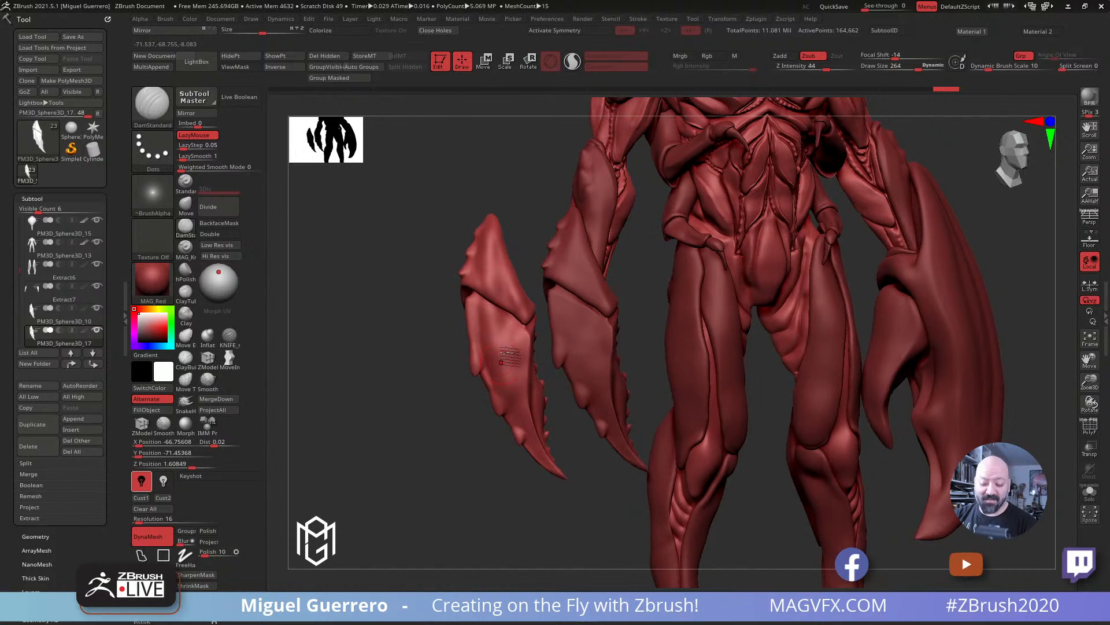
# Step: Flatten the copied claw's blade with the hPolish brush at draw size 384 and soften the polished surface by smoothing
pyautogui.click(186, 281)
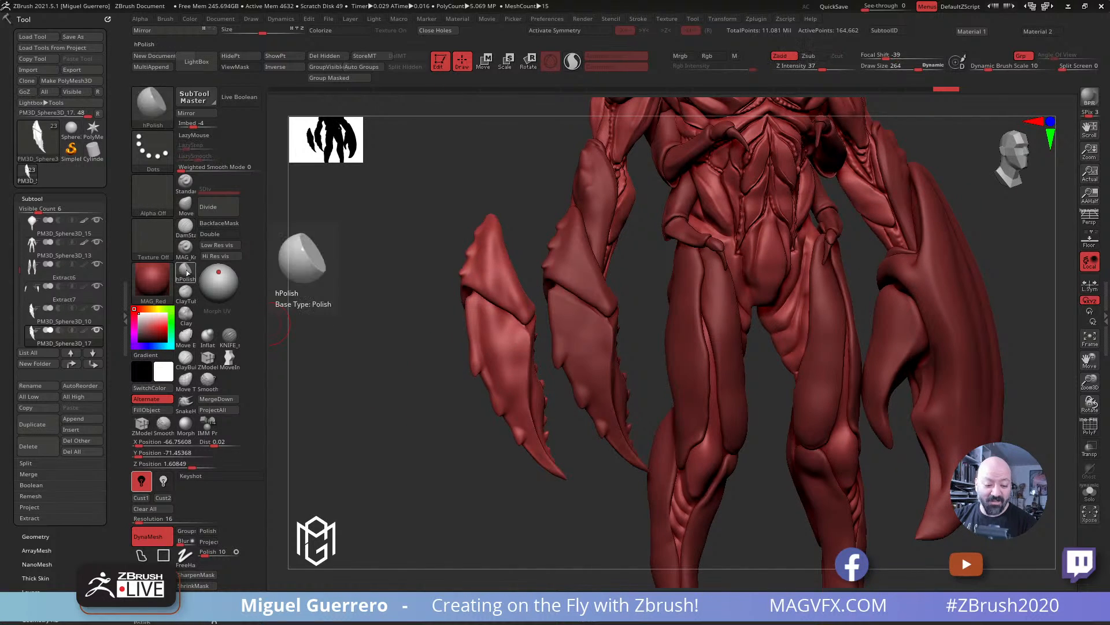
pyautogui.moveTo(490, 324); pyautogui.dragTo(450, 326)
pyautogui.moveTo(491, 325); pyautogui.dragTo(500, 393)
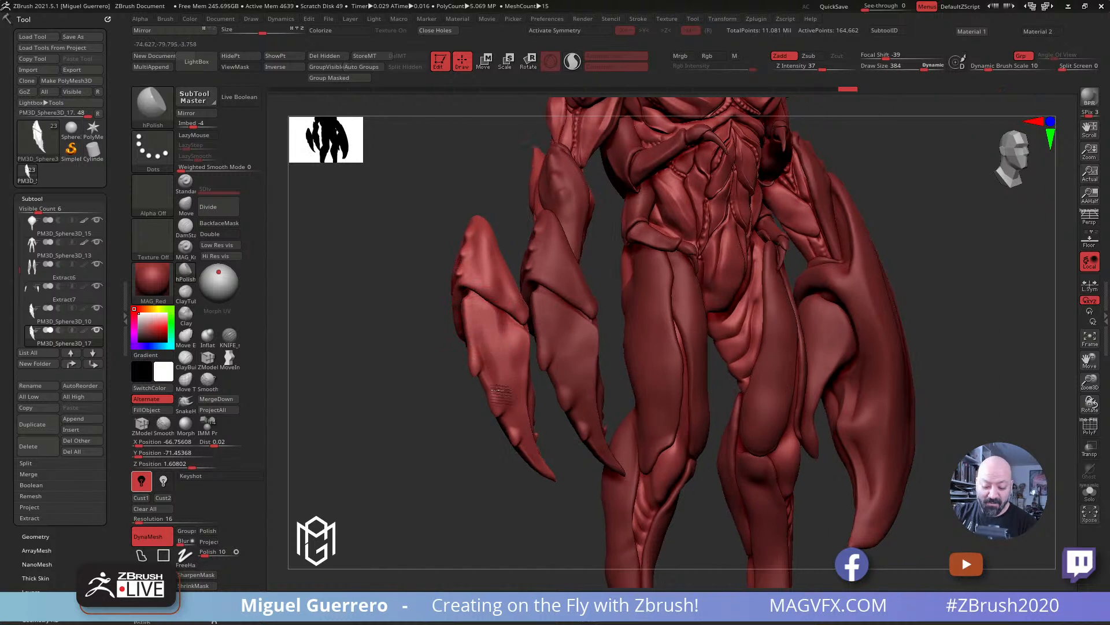
pyautogui.moveTo(493, 344); pyautogui.dragTo(491, 368)
pyautogui.moveTo(425, 347)
pyautogui.mouseDown()
pyautogui.moveTo(463, 342)
pyautogui.moveTo(519, 403)
pyautogui.mouseUp()
pyautogui.moveTo(493, 238)
pyautogui.mouseDown()
pyautogui.moveTo(500, 297)
pyautogui.moveTo(490, 288)
pyautogui.moveTo(382, 285)
pyautogui.moveTo(404, 287)
pyautogui.moveTo(482, 238)
pyautogui.mouseUp()
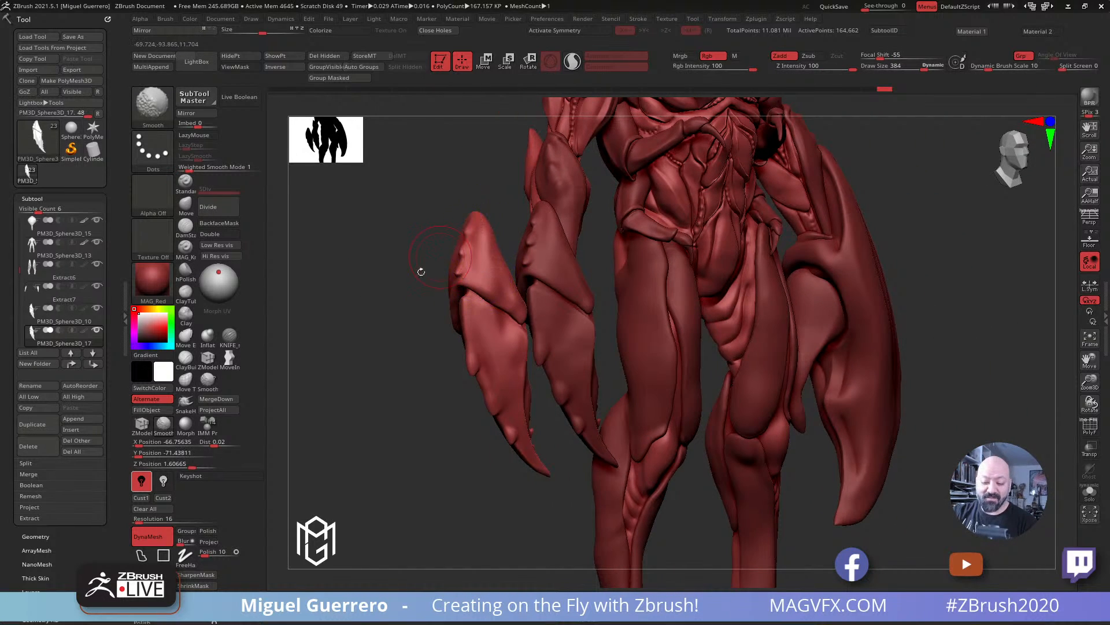
pyautogui.moveTo(422, 268); pyautogui.dragTo(484, 289)
pyautogui.keyDown('shift'); pyautogui.moveTo(501, 376); pyautogui.dragTo(500, 343); pyautogui.keyUp('shift')
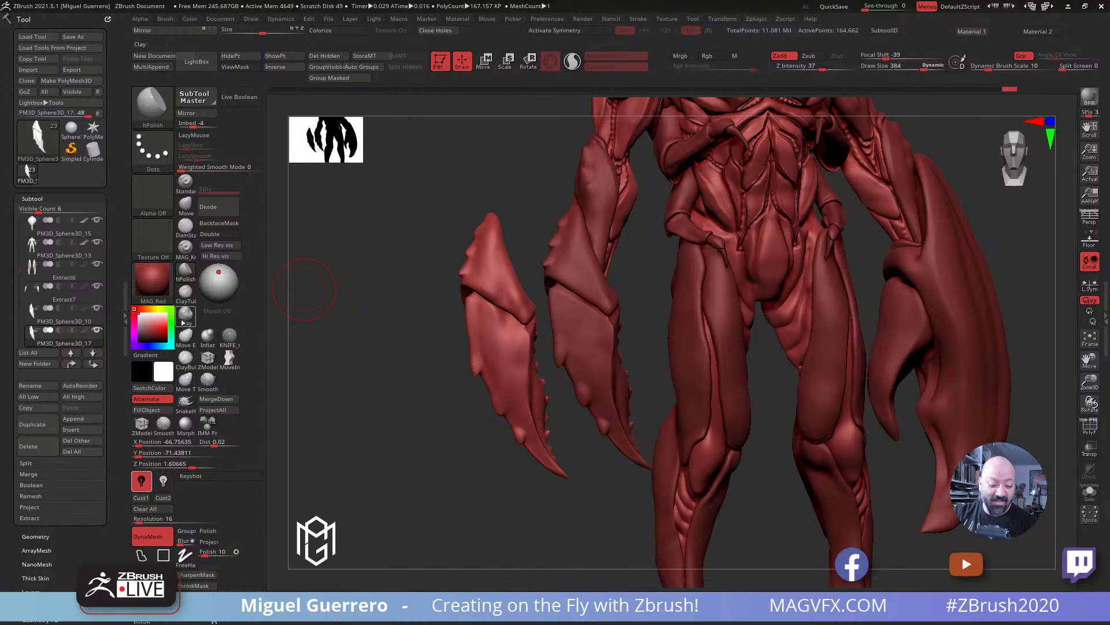
# Step: Build up the blade and upper segment of the copied claw lightly with the Clay brush at Z Intensity 4
pyautogui.click(185, 314)
pyautogui.click(791, 67)
pyautogui.write('5')
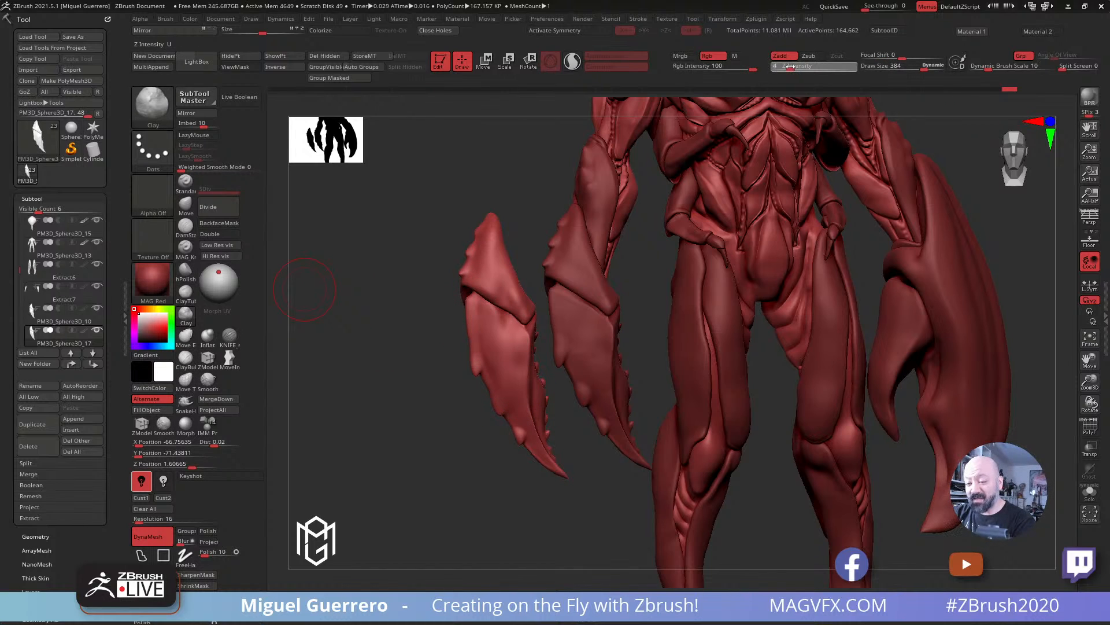
pyautogui.press('Return')
pyautogui.moveTo(422, 317)
pyautogui.mouseDown()
pyautogui.moveTo(481, 320)
pyautogui.moveTo(491, 386)
pyautogui.mouseUp()
pyautogui.moveTo(482, 336); pyautogui.dragTo(505, 406)
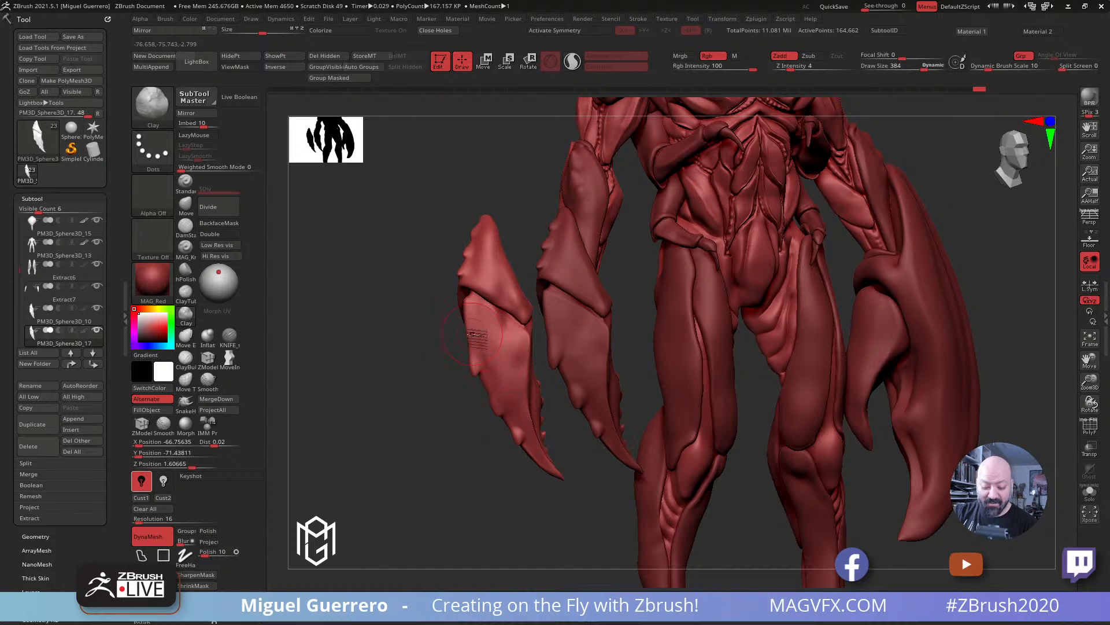
pyautogui.moveTo(480, 277); pyautogui.dragTo(514, 306)
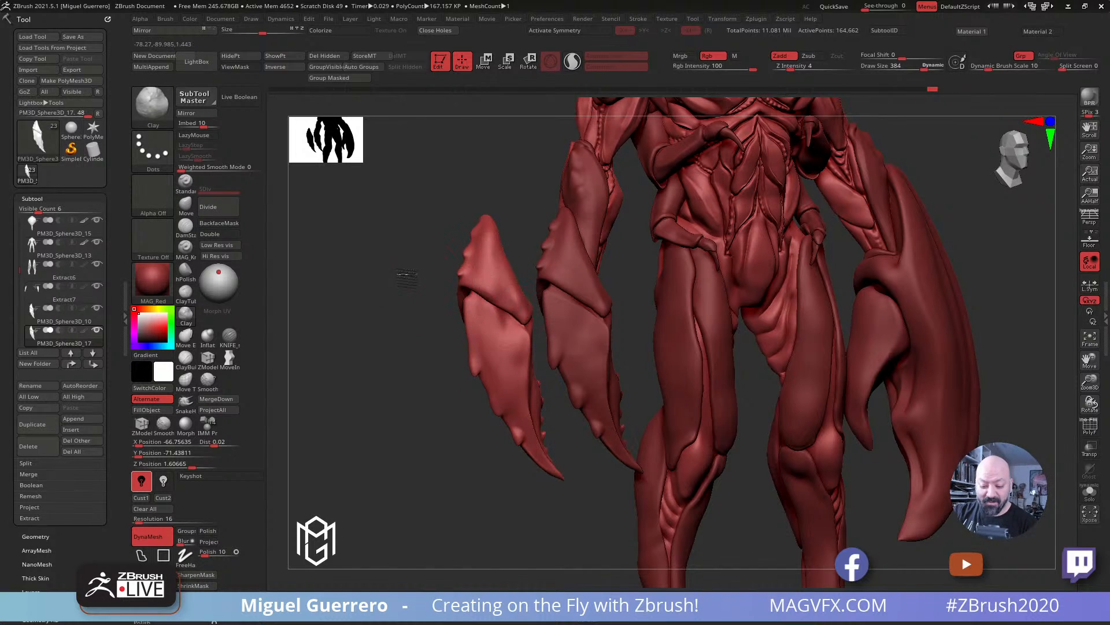
# Step: Fill the upper segment's lower edge and the blade of the copied claw with more clay strokes, smoothing between them
pyautogui.moveTo(404, 277); pyautogui.dragTo(438, 278)
pyautogui.moveTo(502, 295); pyautogui.dragTo(495, 289)
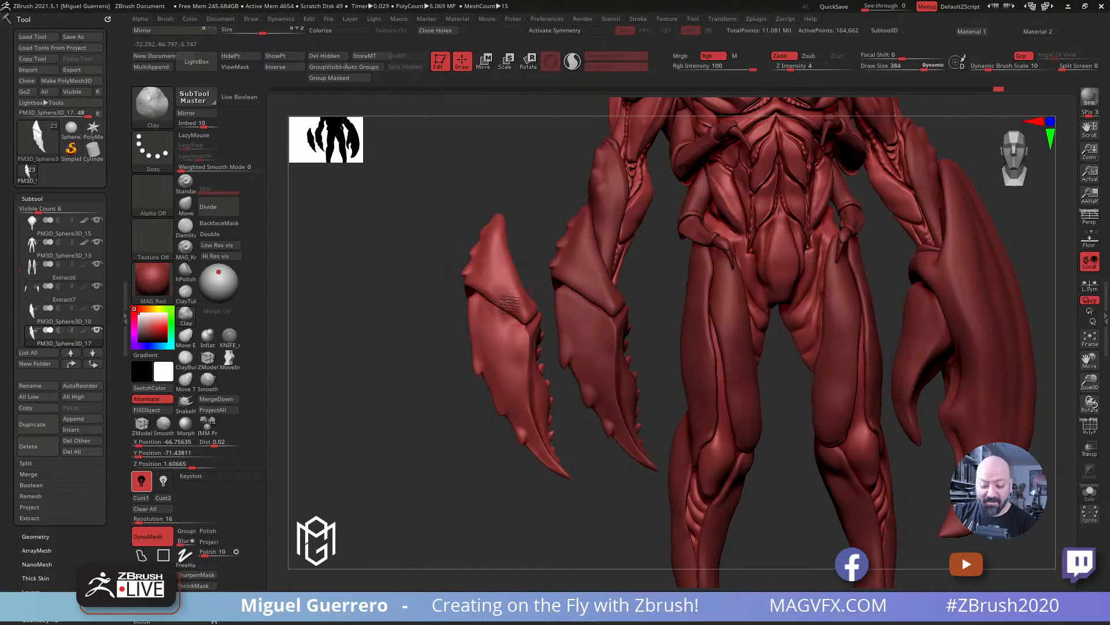
pyautogui.moveTo(398, 264); pyautogui.dragTo(422, 296)
pyautogui.press('shift')
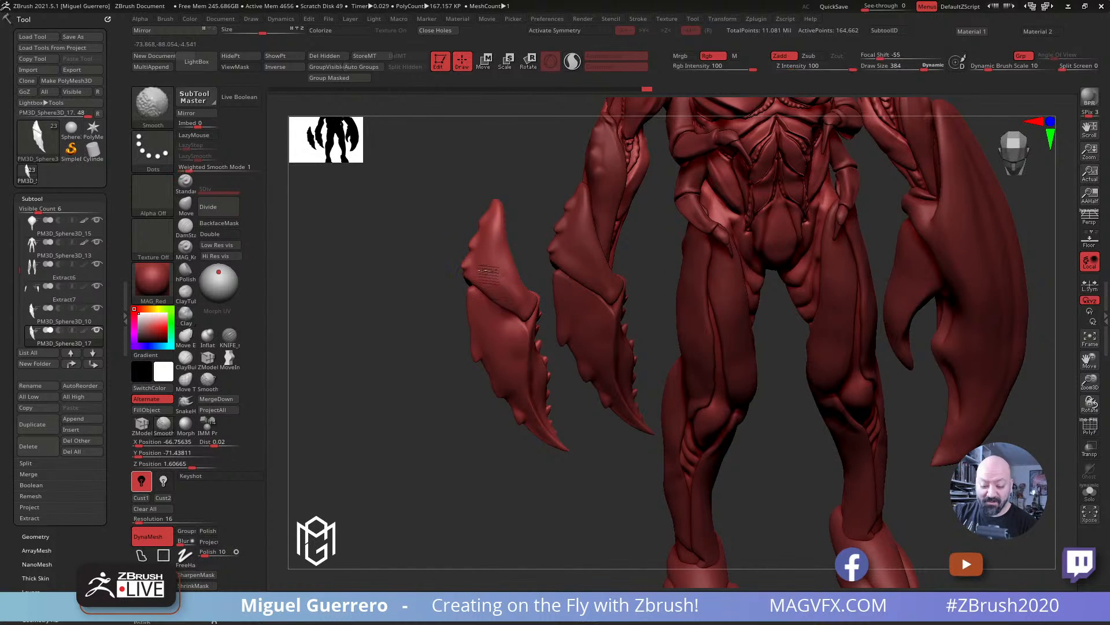
pyautogui.keyDown('shift'); pyautogui.moveTo(508, 292); pyautogui.dragTo(505, 287); pyautogui.keyUp('shift')
pyautogui.moveTo(421, 279); pyautogui.dragTo(423, 240)
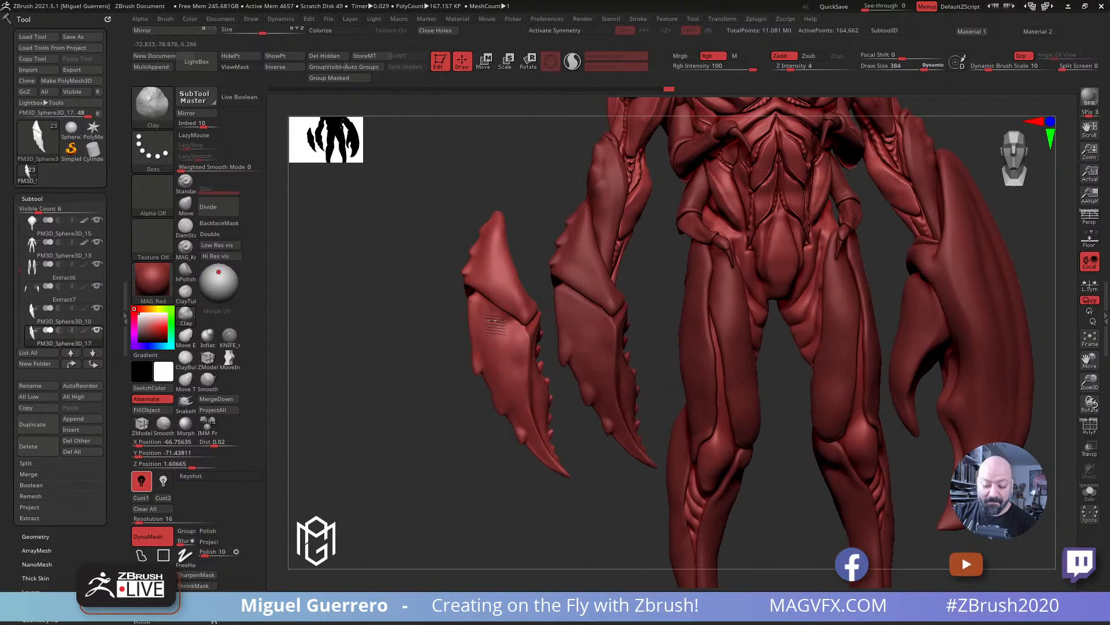
pyautogui.moveTo(502, 321)
pyautogui.mouseDown()
pyautogui.moveTo(490, 311)
pyautogui.moveTo(498, 319)
pyautogui.mouseUp()
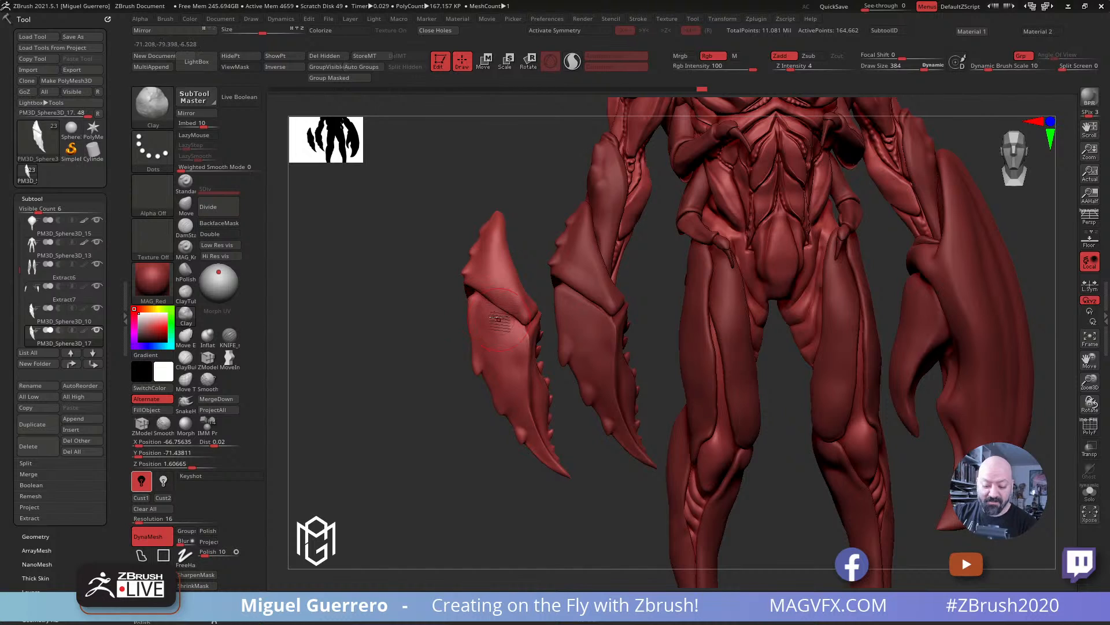
pyautogui.moveTo(513, 362); pyautogui.dragTo(518, 375)
pyautogui.moveTo(428, 322); pyautogui.dragTo(389, 292)
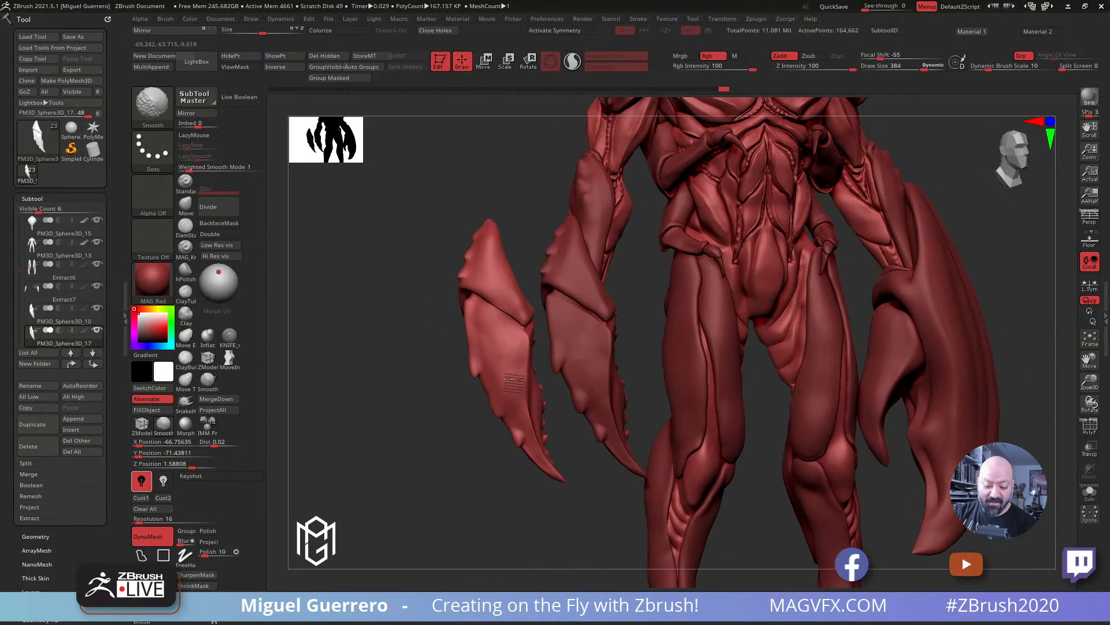
pyautogui.moveTo(388, 291)
pyautogui.mouseDown(button='right')
pyautogui.moveTo(384, 315)
pyautogui.moveTo(449, 317)
pyautogui.moveTo(392, 320)
pyautogui.moveTo(405, 346)
pyautogui.mouseUp(button='right')
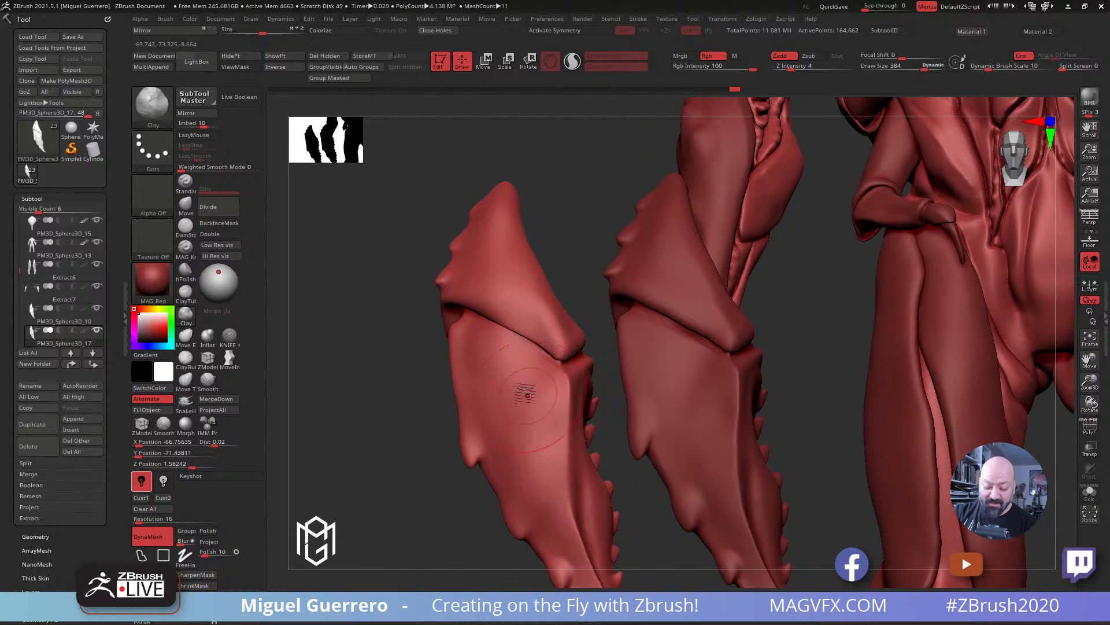
# Step: Switch the model to BasicMaterial and add clay strokes along the inner and outer faces of the copied claw's blade
pyautogui.moveTo(523, 393)
pyautogui.mouseDown(button='right')
pyautogui.moveTo(392, 355)
pyautogui.moveTo(383, 393)
pyautogui.mouseUp(button='right')
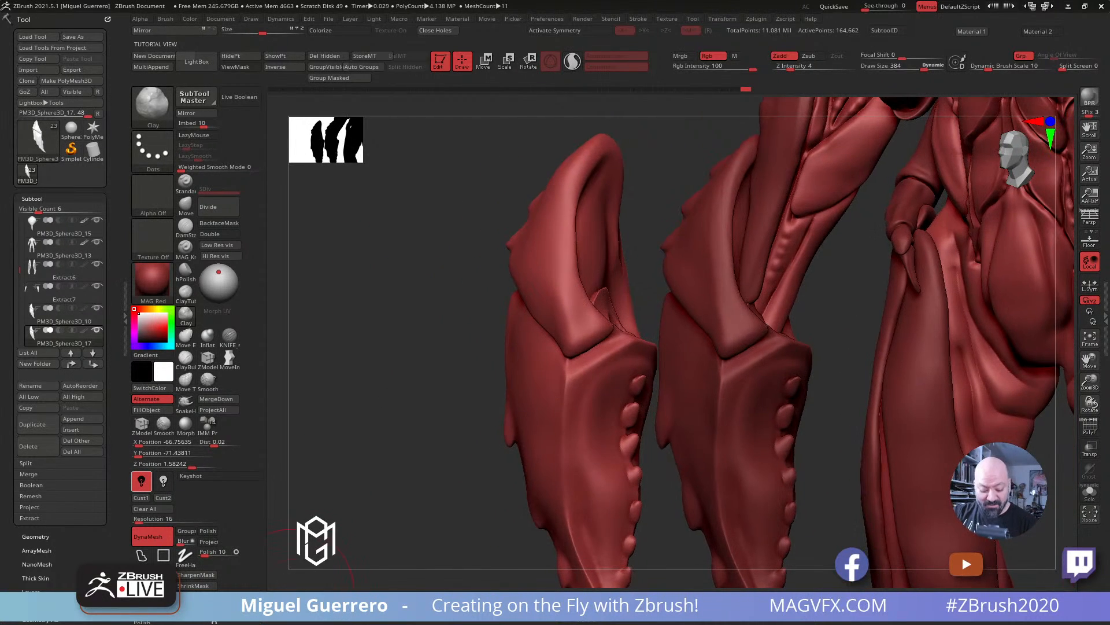
pyautogui.click(287, 603)
pyautogui.moveTo(354, 525); pyautogui.dragTo(396, 471, button='right')
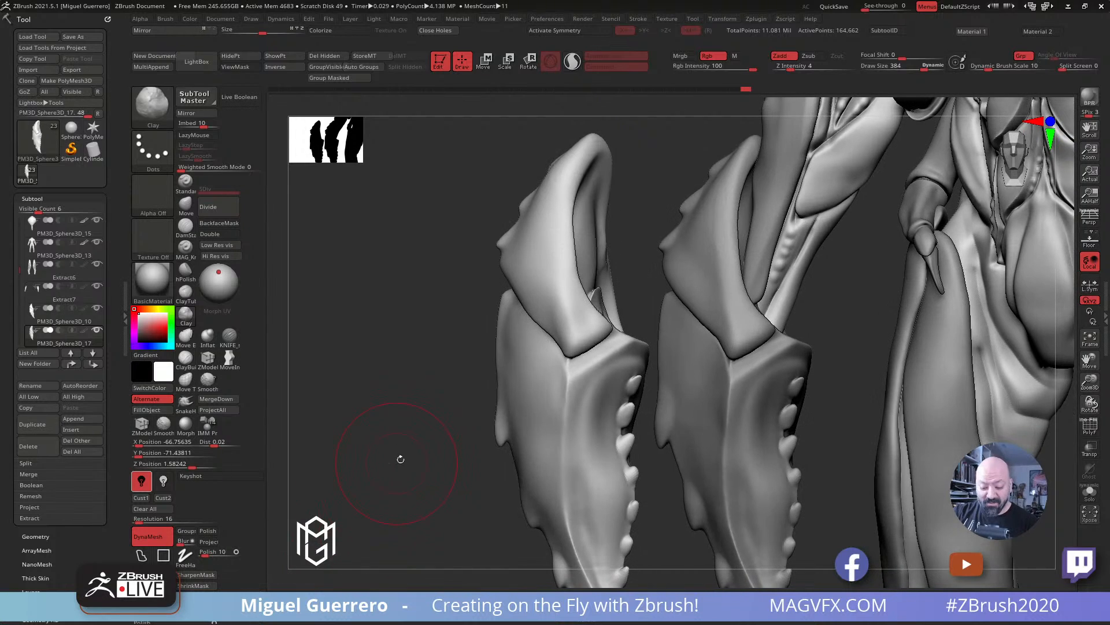
pyautogui.moveTo(511, 353); pyautogui.dragTo(512, 431)
pyautogui.moveTo(414, 364)
pyautogui.mouseDown(button='right')
pyautogui.moveTo(470, 354)
pyautogui.moveTo(553, 421)
pyautogui.mouseUp(button='right')
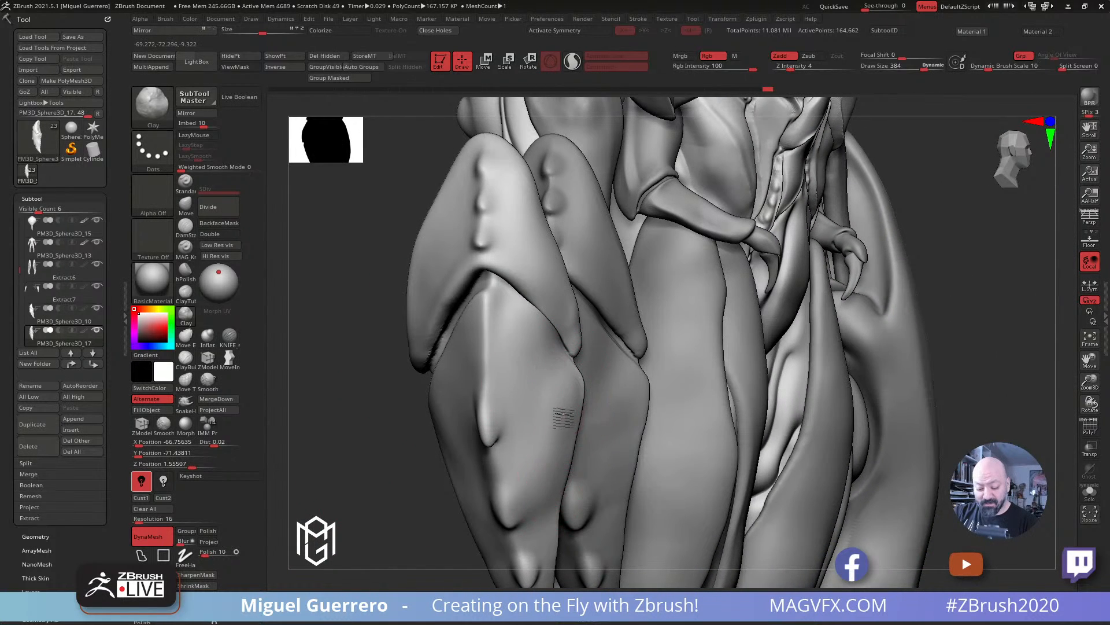
pyautogui.moveTo(537, 525); pyautogui.dragTo(532, 225, button='right')
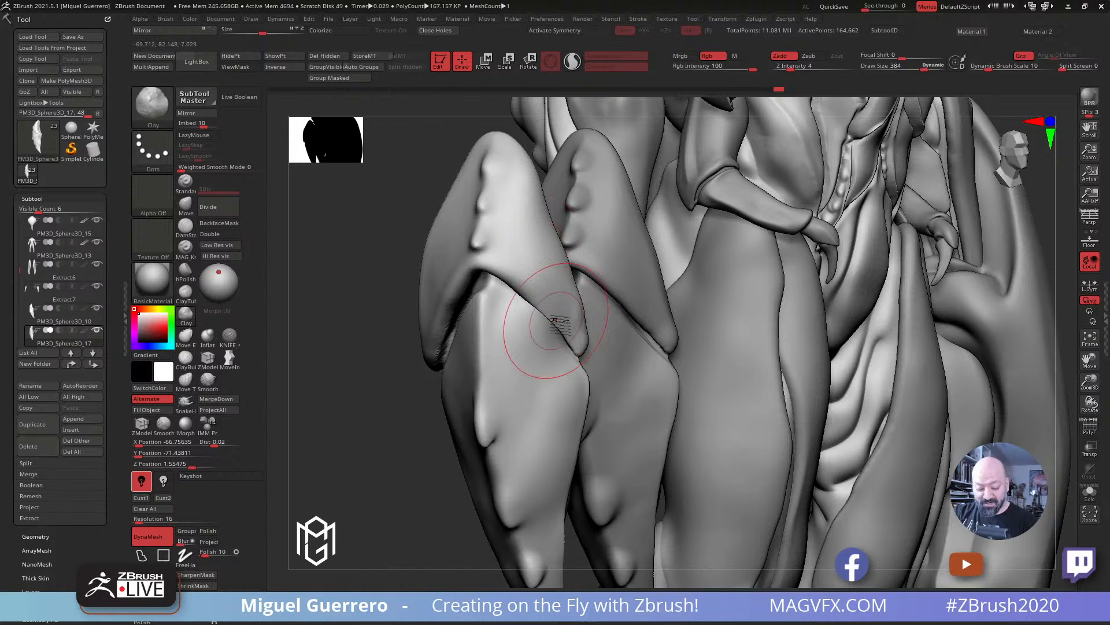
# Step: Add further clay strokes around the joint of the copied claw's two segments and switch the model to the Goblin material
pyautogui.press('1')
pyautogui.moveTo(353, 476)
pyautogui.mouseDown()
pyautogui.moveTo(396, 471)
pyautogui.moveTo(396, 483)
pyautogui.mouseUp()
pyautogui.press('2')
pyautogui.moveTo(580, 310); pyautogui.dragTo(558, 286)
pyautogui.moveTo(424, 362); pyautogui.dragTo(469, 368)
pyautogui.moveTo(515, 313); pyautogui.dragTo(539, 330)
pyautogui.moveTo(427, 336)
pyautogui.keyDown('alt'); pyautogui.mouseDown()
pyautogui.moveTo(422, 363)
pyautogui.moveTo(382, 312)
pyautogui.moveTo(466, 359)
pyautogui.moveTo(443, 349)
pyautogui.mouseUp(); pyautogui.keyUp('alt')
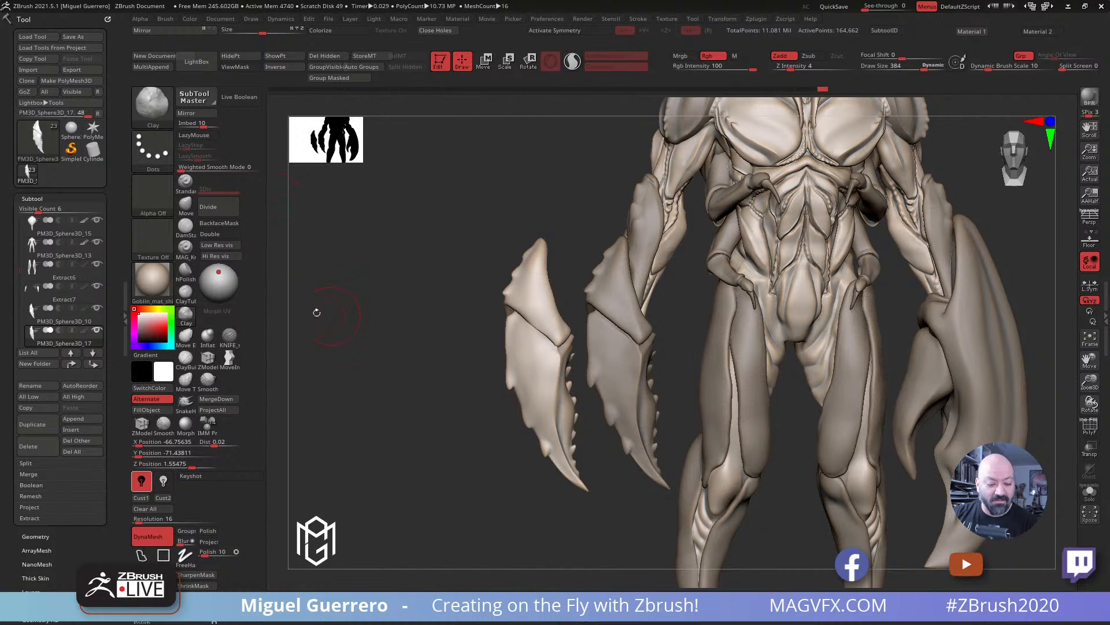
# Step: Delete the copied claw subtool and set the model's material to MAG_Red
pyautogui.click(29, 446)
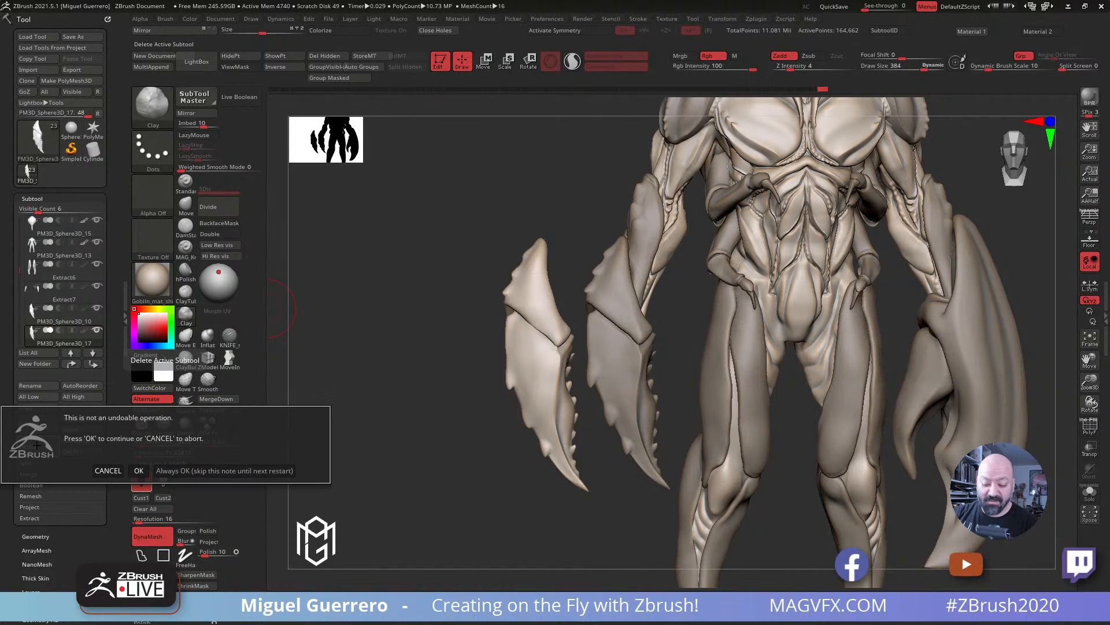
pyautogui.click(138, 470)
pyautogui.moveTo(446, 350); pyautogui.dragTo(372, 584)
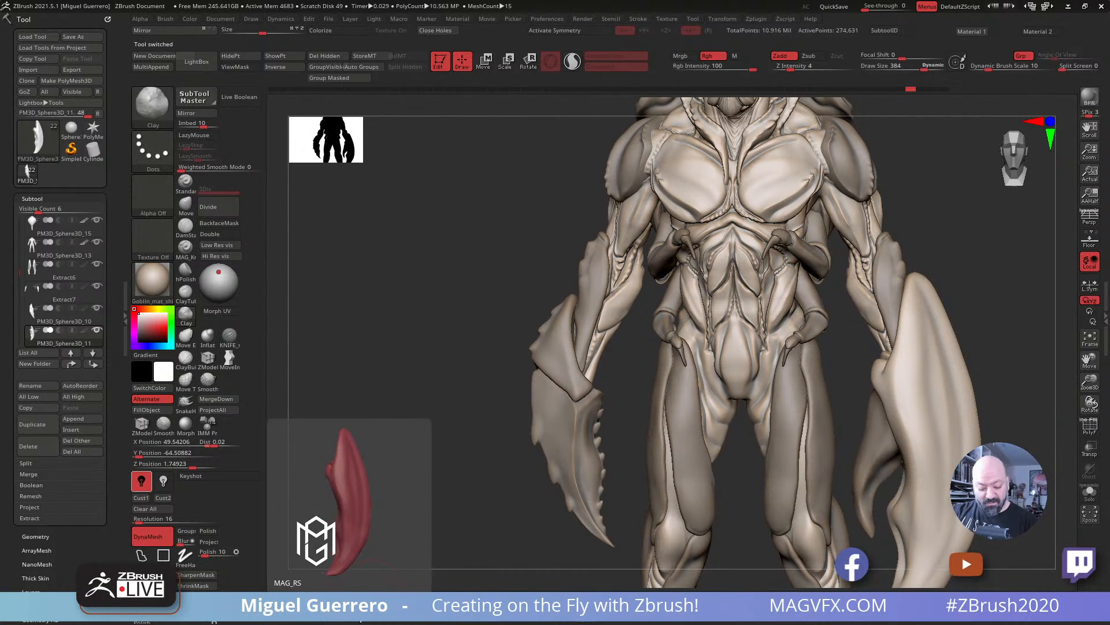
pyautogui.click(355, 604)
# Step: Select the body subtool and smooth away the ridges in the inner elbow hollow at draw size 48
pyautogui.keyDown('alt'); pyautogui.moveTo(431, 371); pyautogui.dragTo(439, 419); pyautogui.keyUp('alt')
pyautogui.moveTo(438, 327)
pyautogui.keyDown('ctrl'); pyautogui.mouseDown(button='right')
pyautogui.moveTo(476, 297)
pyautogui.moveTo(426, 350)
pyautogui.mouseUp(button='right'); pyautogui.keyUp('ctrl')
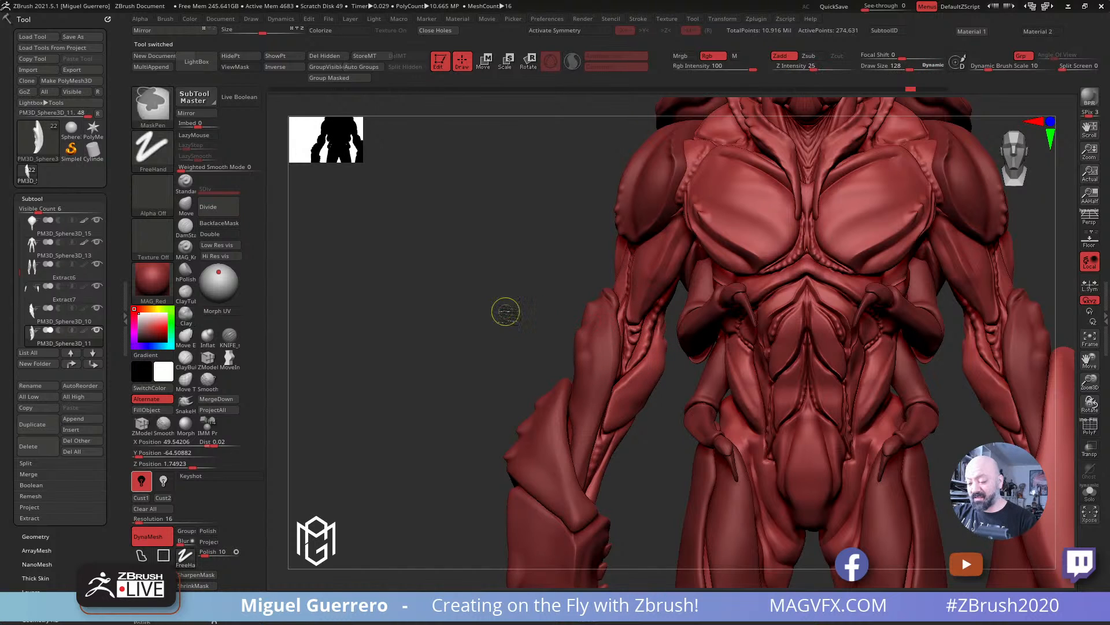
pyautogui.keyDown('ctrl'); pyautogui.moveTo(505, 312); pyautogui.dragTo(530, 352, button='right'); pyautogui.keyUp('ctrl')
pyautogui.moveTo(444, 315)
pyautogui.mouseDown(button='right')
pyautogui.moveTo(569, 357)
pyautogui.moveTo(587, 307)
pyautogui.moveTo(421, 433)
pyautogui.moveTo(435, 365)
pyautogui.mouseUp(button='right')
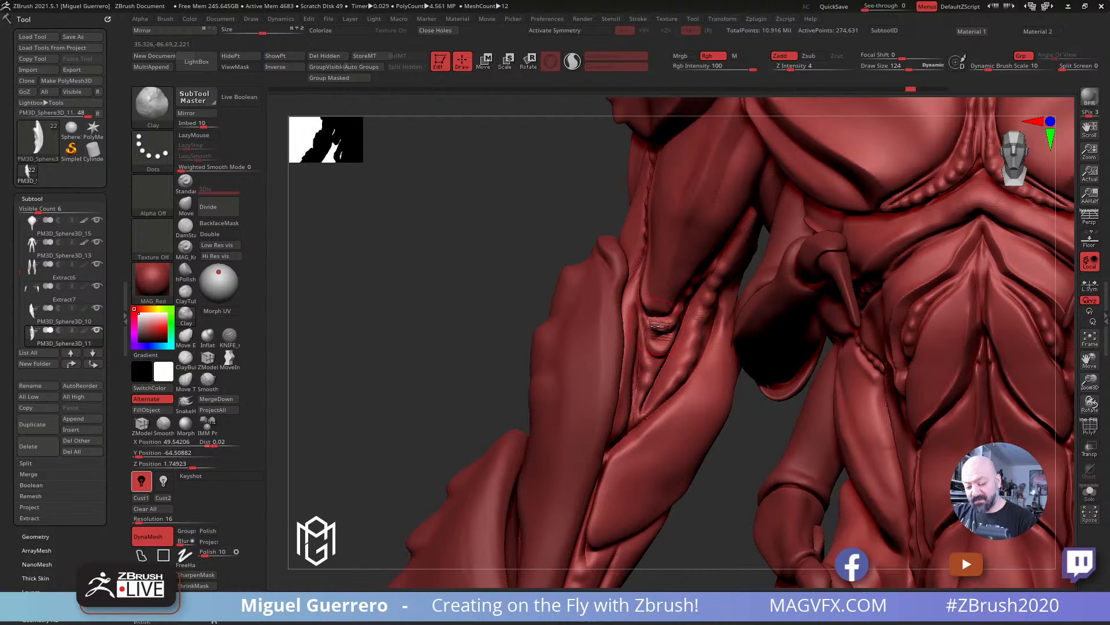
pyautogui.press('[')
pyautogui.keyDown('alt'); pyautogui.click(656, 326); pyautogui.keyUp('alt')
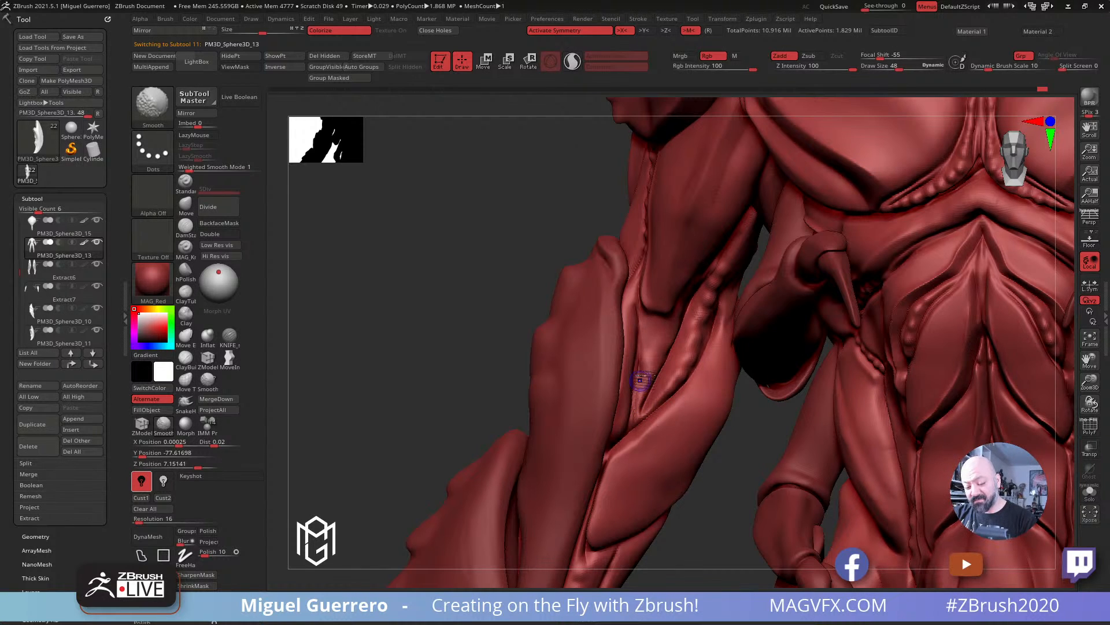
pyautogui.press('ctrl')
pyautogui.moveTo(538, 285)
pyautogui.keyDown('ctrl'); pyautogui.mouseDown(button='right')
pyautogui.moveTo(501, 278)
pyautogui.moveTo(449, 290)
pyautogui.moveTo(500, 319)
pyautogui.mouseUp(button='right'); pyautogui.keyUp('ctrl')
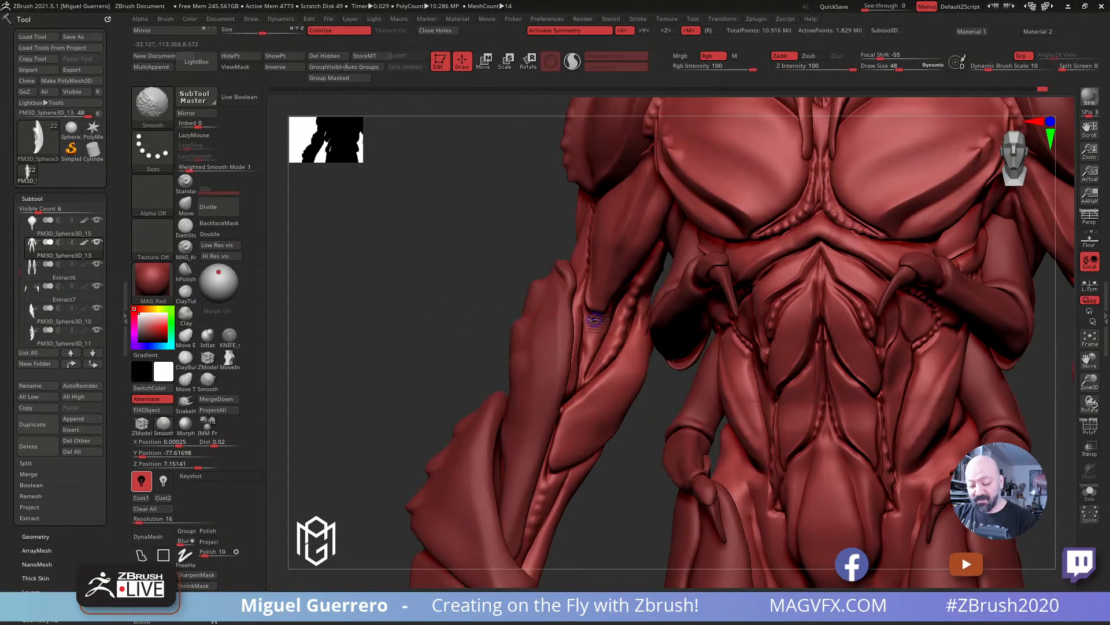
pyautogui.moveTo(597, 324)
pyautogui.keyDown('shift'); pyautogui.mouseDown()
pyautogui.moveTo(591, 361)
pyautogui.moveTo(592, 347)
pyautogui.mouseUp(); pyautogui.keyUp('shift')
# Step: Carve a row of fine crosswise creases down the inner elbow hollow with the KNIFE sharp brush at draw size 60
pyautogui.moveTo(478, 283)
pyautogui.mouseDown(button='right')
pyautogui.moveTo(491, 280)
pyautogui.moveTo(515, 313)
pyautogui.mouseUp(button='right')
pyautogui.click(230, 337)
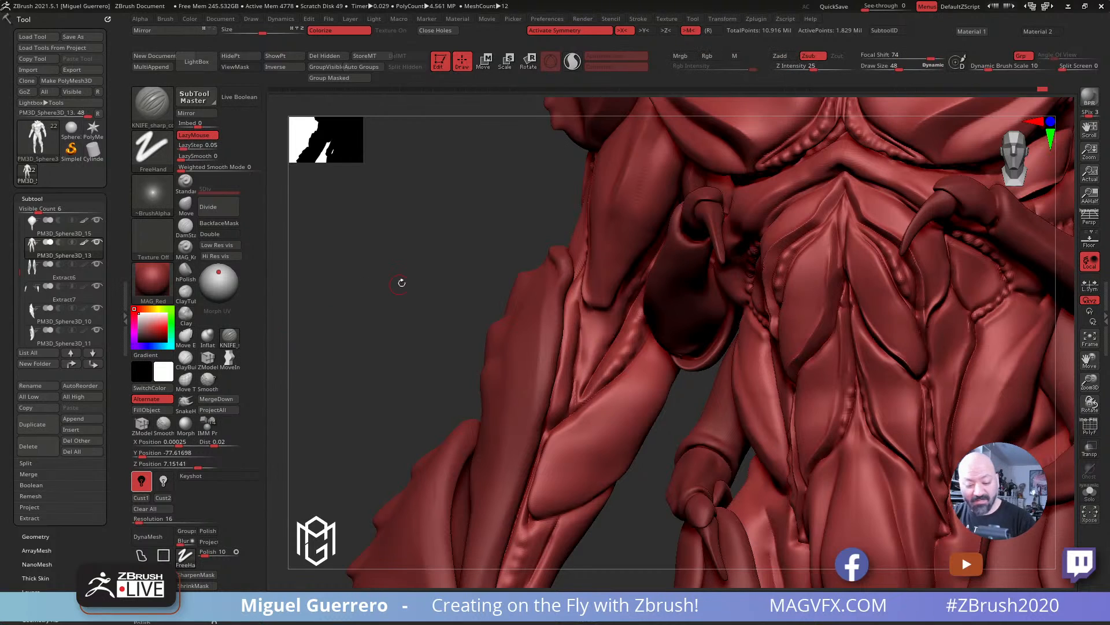
pyautogui.moveTo(501, 272); pyautogui.dragTo(516, 268, button='right')
pyautogui.press(']')
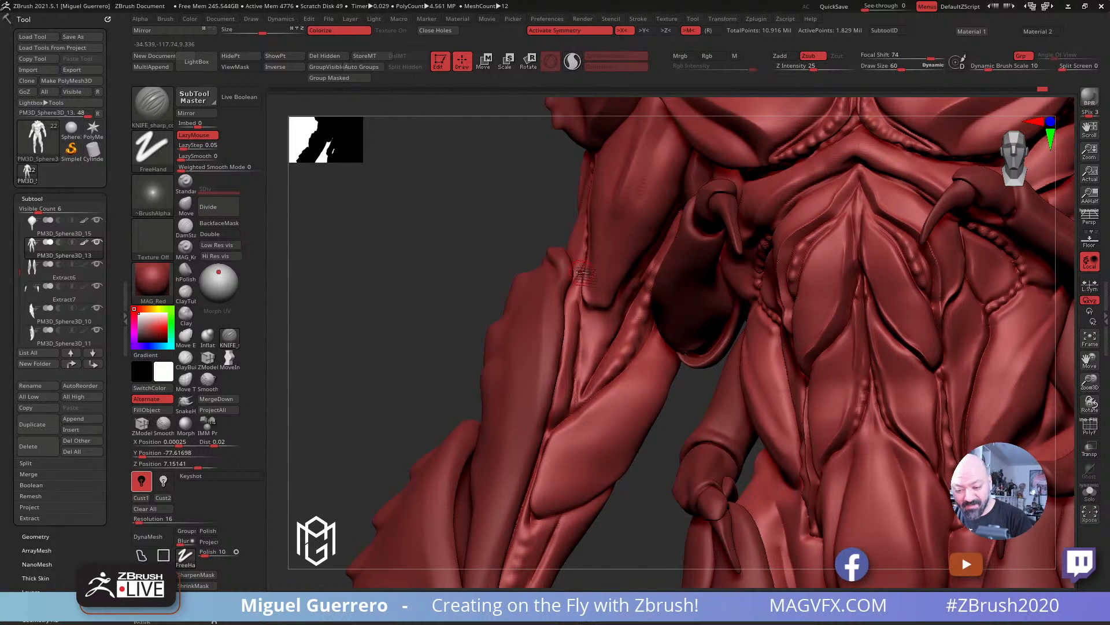
pyautogui.moveTo(582, 270); pyautogui.dragTo(579, 408)
pyautogui.moveTo(448, 301); pyautogui.dragTo(469, 301)
pyautogui.moveTo(584, 294); pyautogui.dragTo(583, 303)
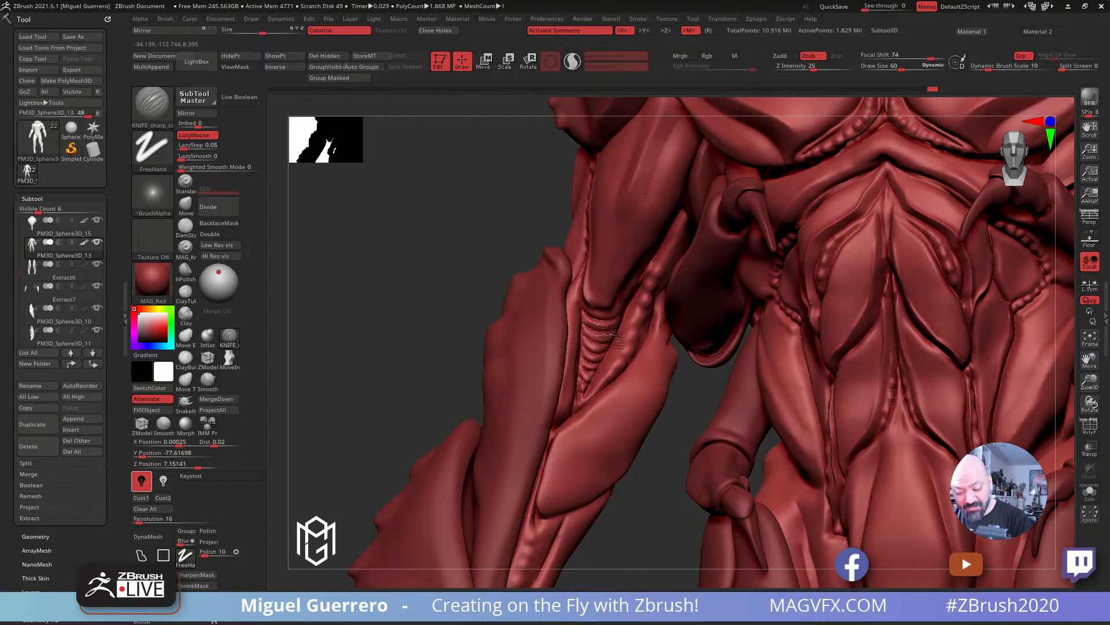
pyautogui.moveTo(584, 338); pyautogui.dragTo(596, 340)
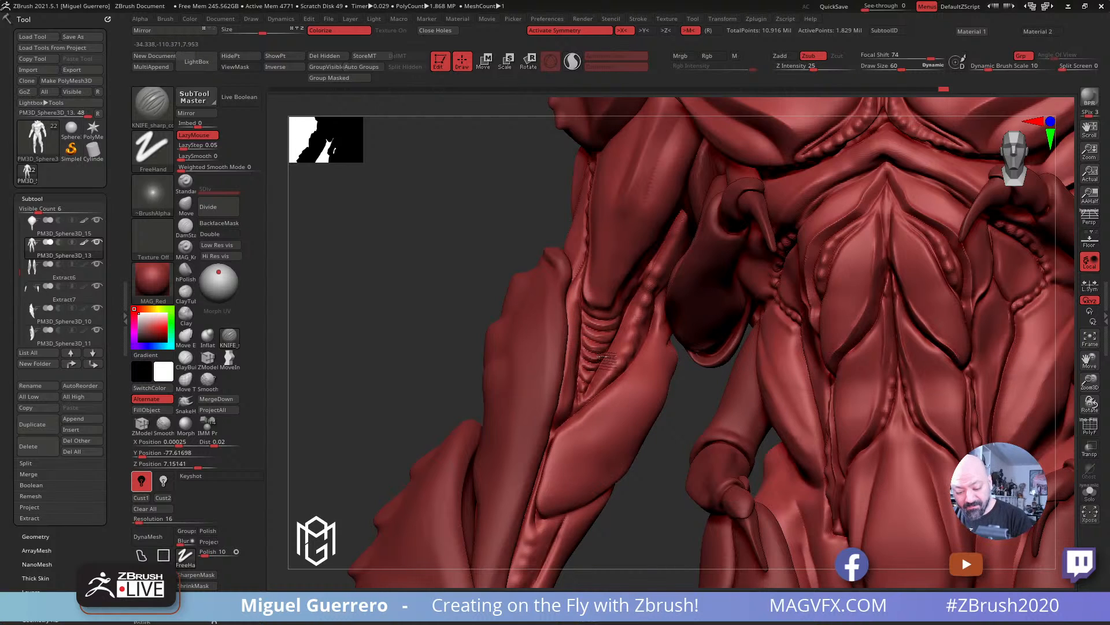
pyautogui.moveTo(432, 328)
pyautogui.mouseDown()
pyautogui.moveTo(447, 314)
pyautogui.moveTo(384, 268)
pyautogui.moveTo(442, 327)
pyautogui.moveTo(461, 306)
pyautogui.moveTo(431, 316)
pyautogui.mouseUp()
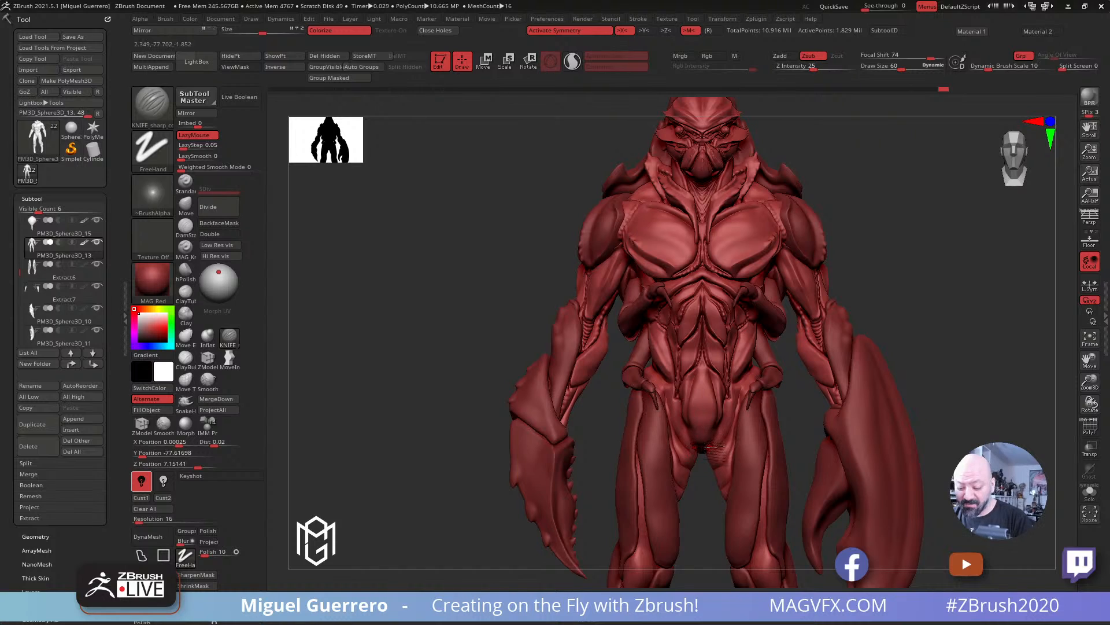
pyautogui.keyDown('alt'); pyautogui.moveTo(596, 425); pyautogui.dragTo(592, 387); pyautogui.keyUp('alt')
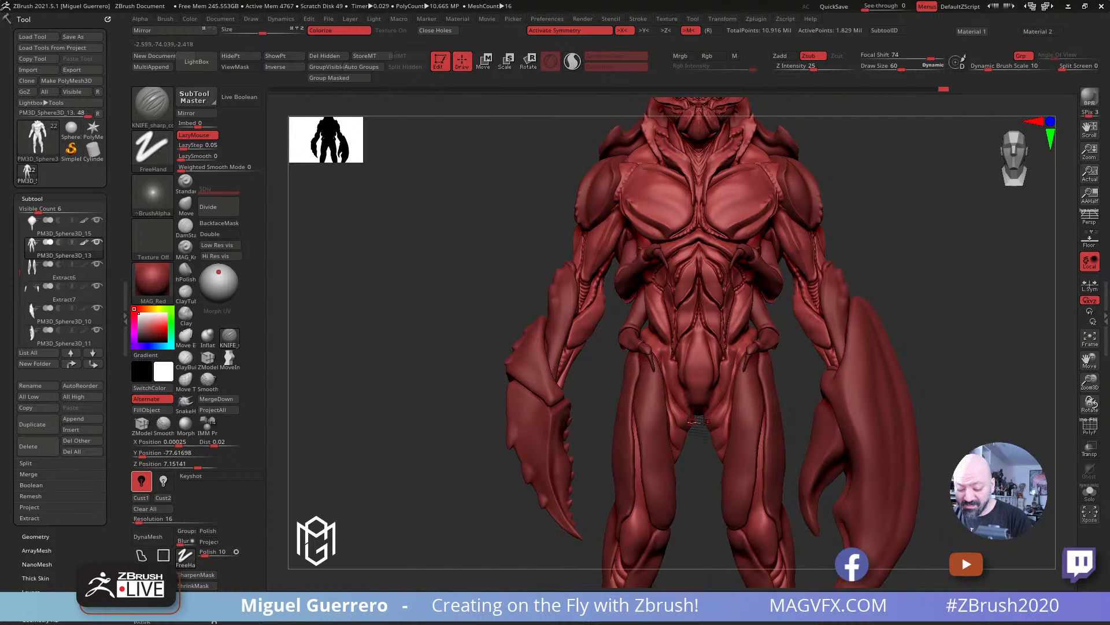
pyautogui.keyDown('alt'); pyautogui.moveTo(402, 348); pyautogui.dragTo(410, 322); pyautogui.keyUp('alt')
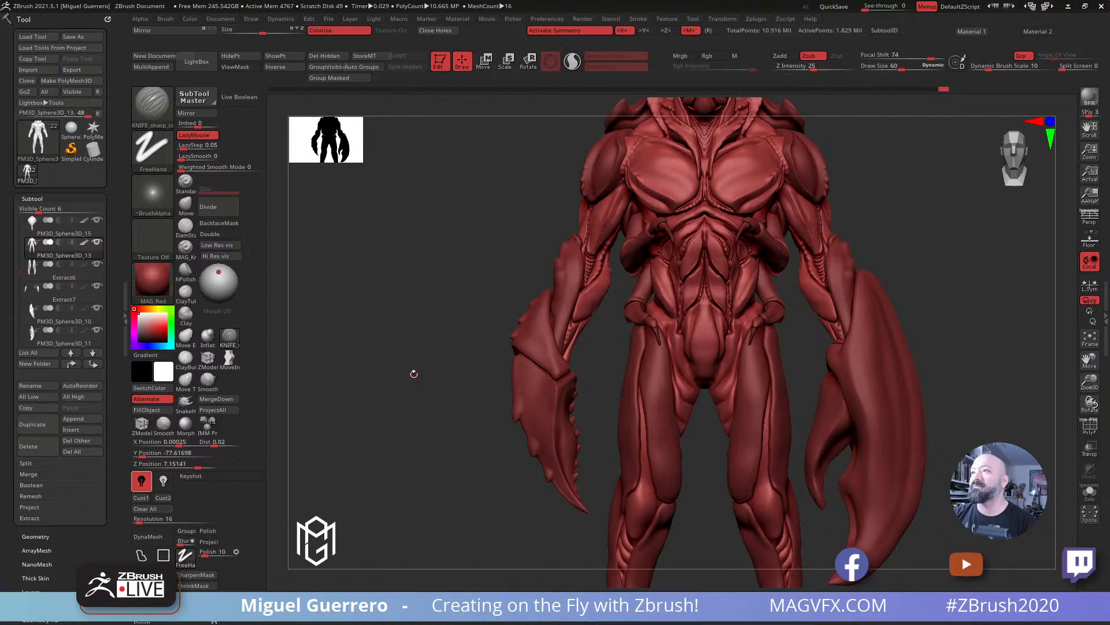
# Step: Save the tool file and open the Dynamic Subdiv settings in the body's geometry options
pyautogui.keyDown('alt'); pyautogui.moveTo(448, 299); pyautogui.dragTo(441, 274); pyautogui.keyUp('alt')
pyautogui.moveTo(424, 312); pyautogui.dragTo(414, 307)
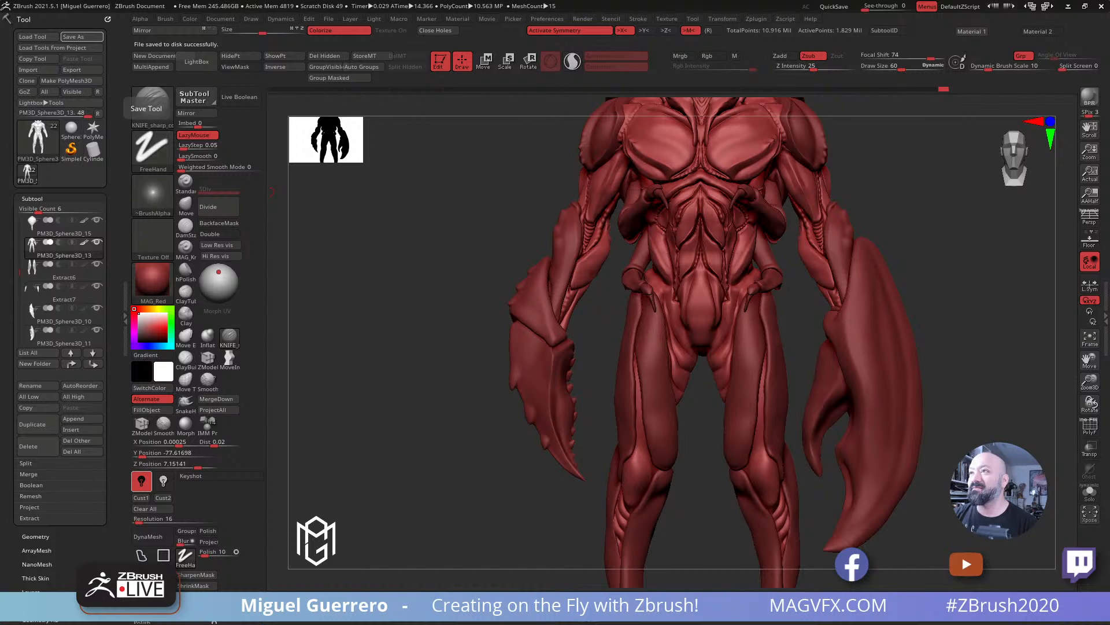
pyautogui.click(29, 537)
pyautogui.moveTo(4, 351); pyautogui.dragTo(1, 312)
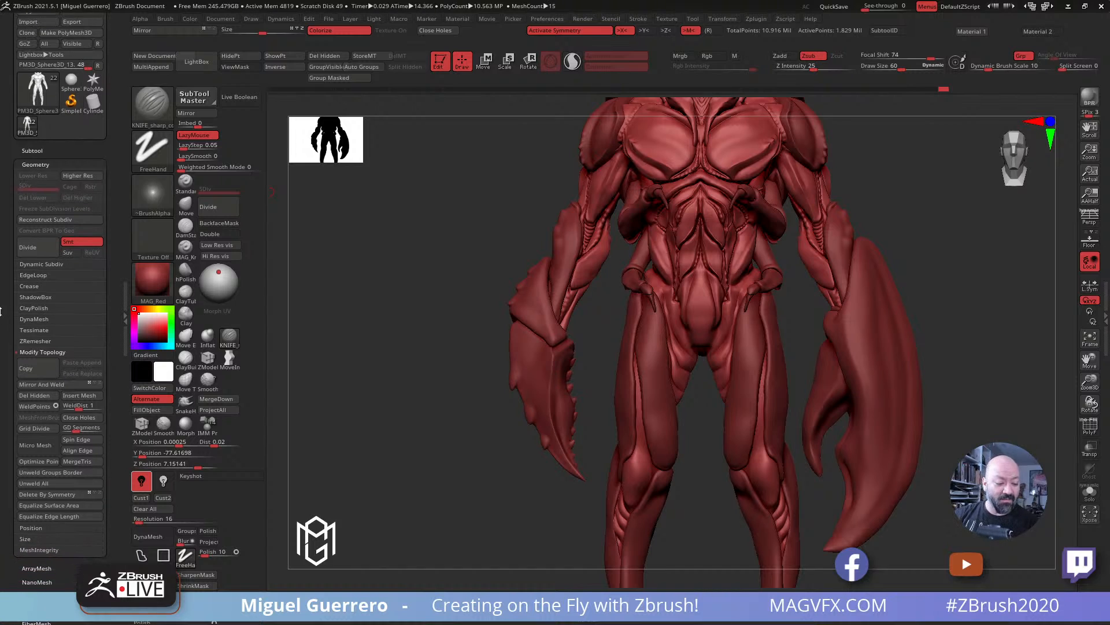
pyautogui.click(23, 352)
pyautogui.click(32, 264)
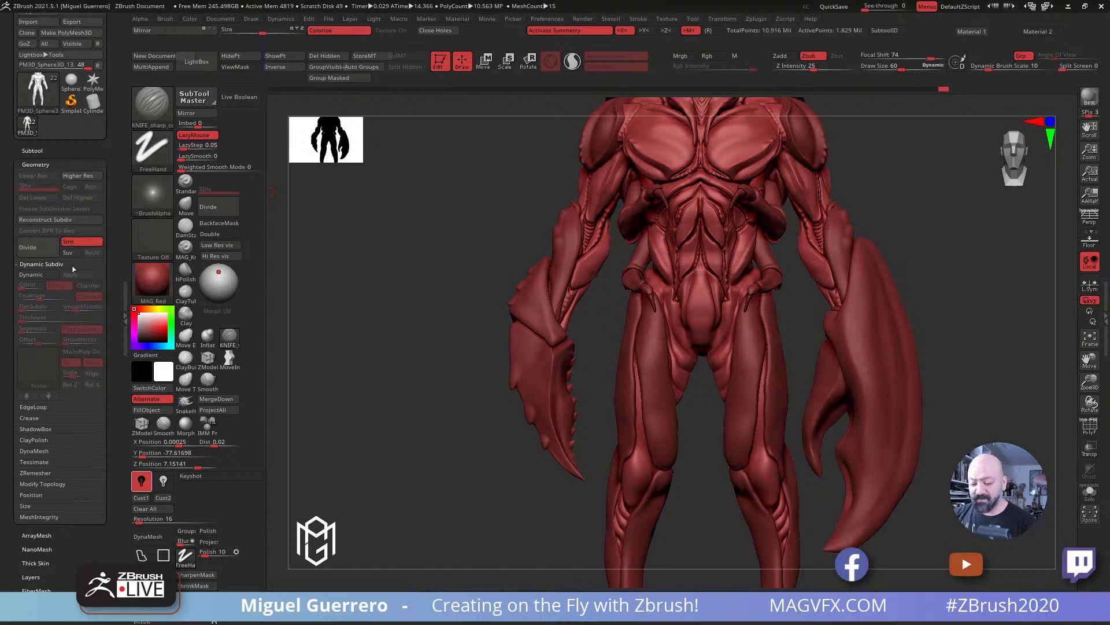
# Step: Isolate the body subtool to inspect its torso, hips and legs, and restore the display of all subtools
pyautogui.moveTo(399, 308)
pyautogui.mouseDown()
pyautogui.moveTo(414, 329)
pyautogui.moveTo(509, 320)
pyautogui.mouseUp()
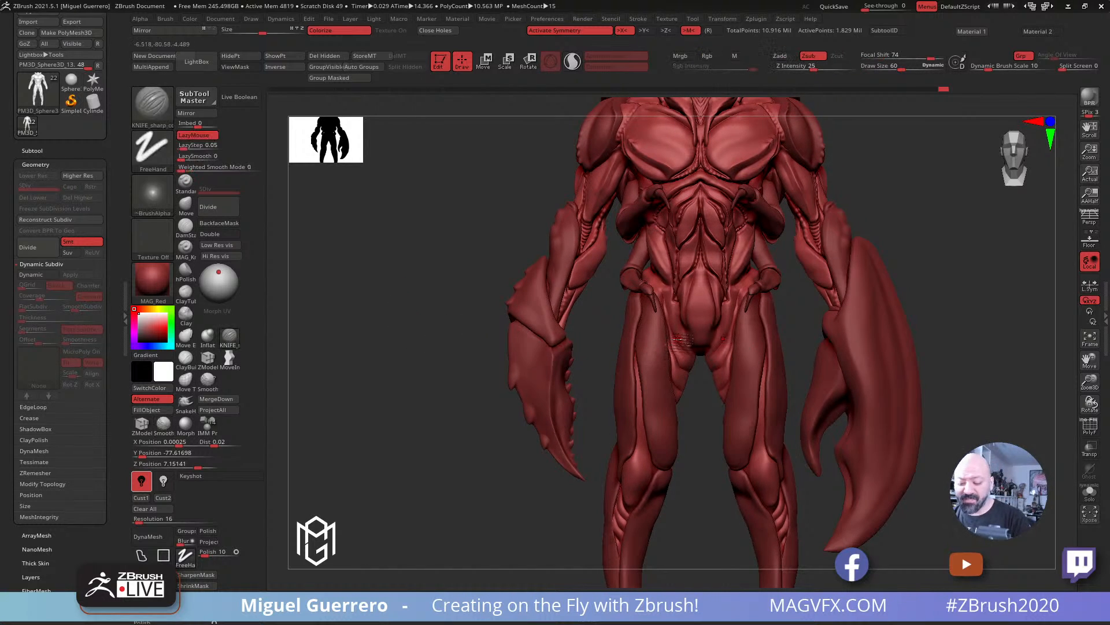
pyautogui.click(1091, 495)
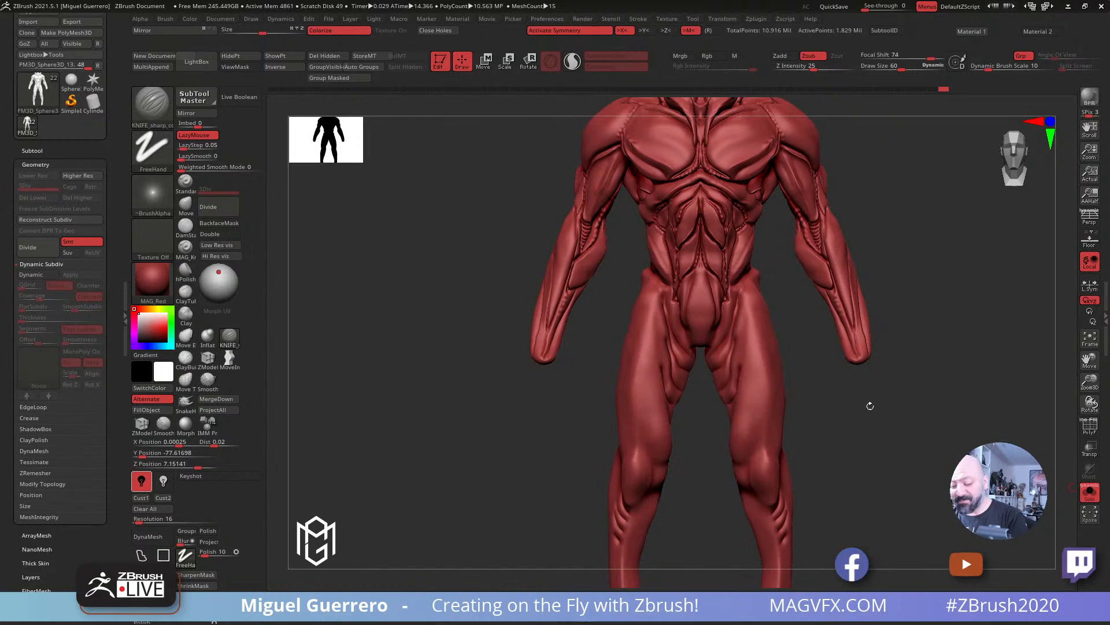
pyautogui.keyDown('ctrl'); pyautogui.moveTo(641, 298); pyautogui.dragTo(632, 327, button='right'); pyautogui.keyUp('ctrl')
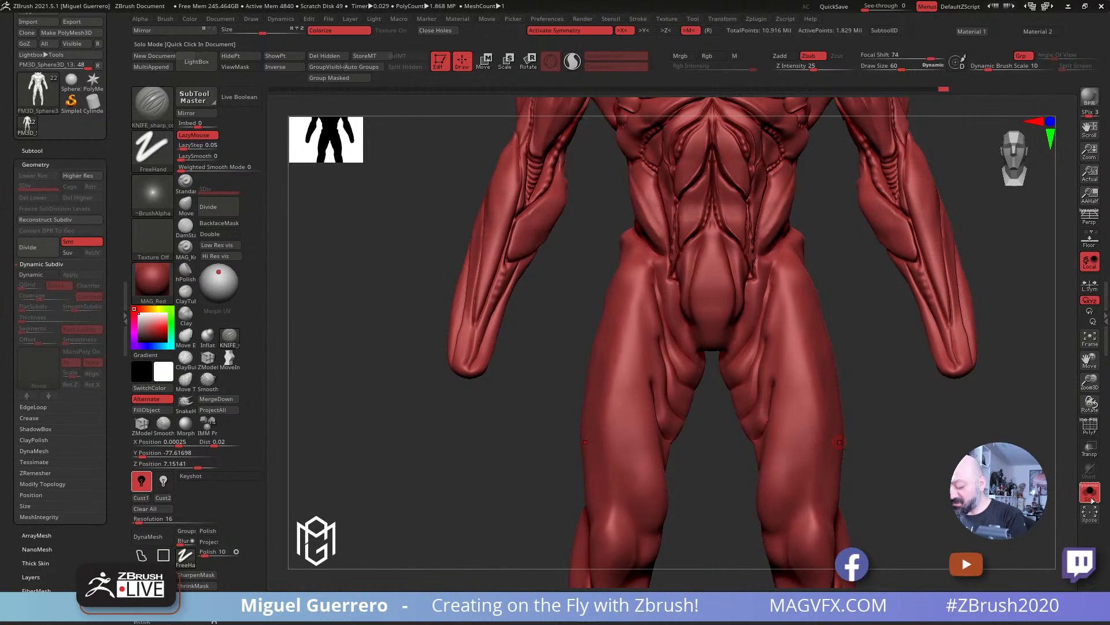
pyautogui.click(1090, 492)
pyautogui.moveTo(375, 248)
pyautogui.mouseDown()
pyautogui.moveTo(406, 248)
pyautogui.moveTo(347, 260)
pyautogui.mouseUp()
# Step: Carve short crosswise creases along both lower edges of the pelvic plate with the KNIFE sharp brush at draw size 72
pyautogui.click(230, 337)
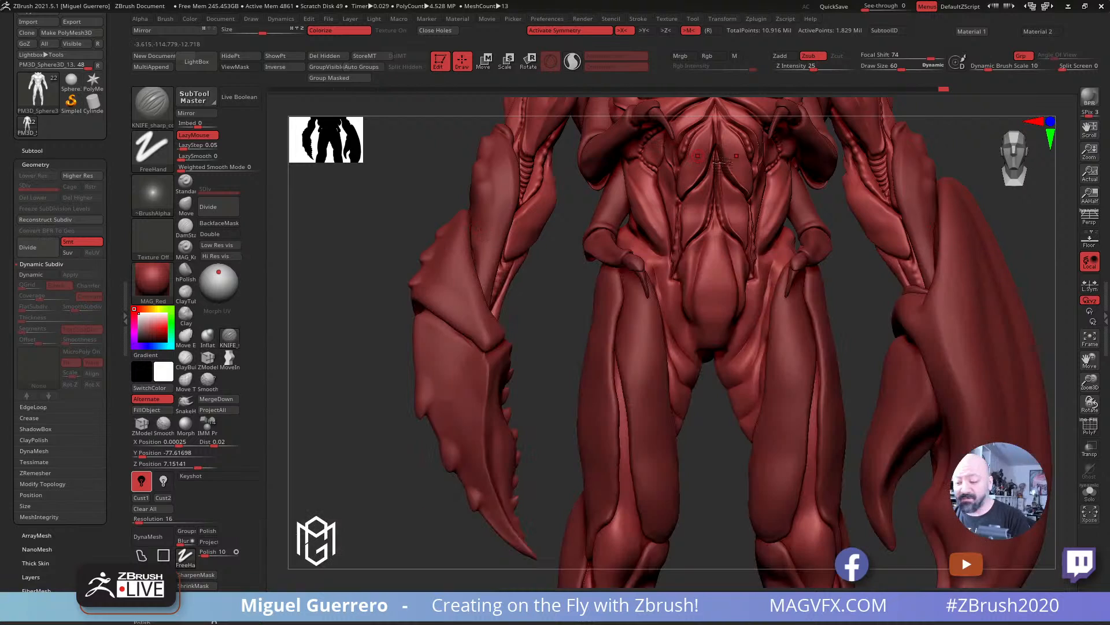
pyautogui.moveTo(560, 248); pyautogui.dragTo(635, 238)
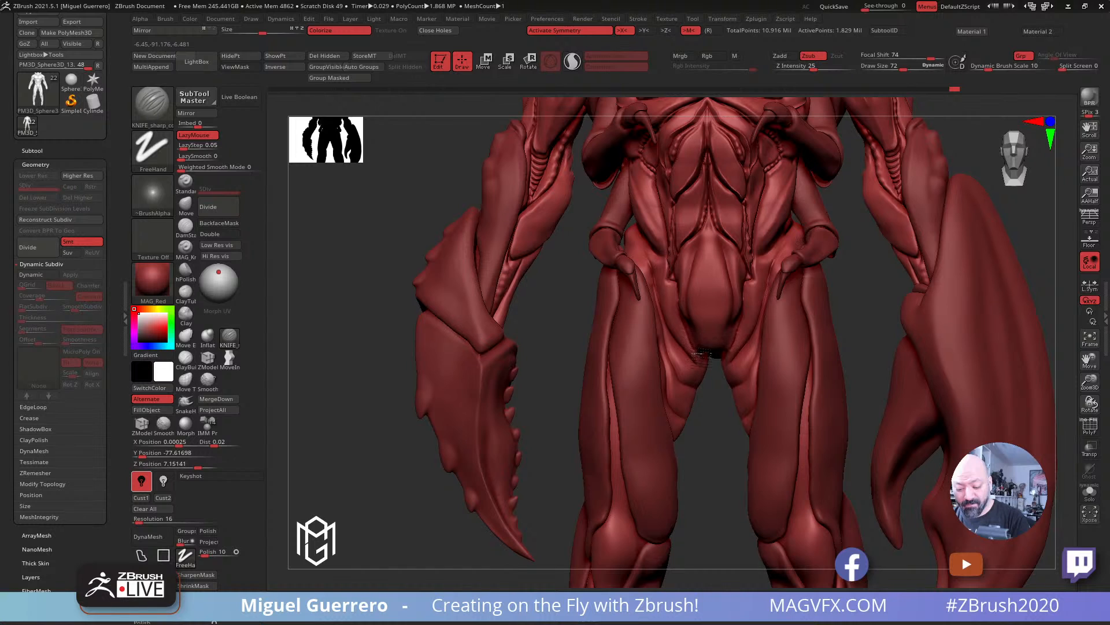
pyautogui.moveTo(564, 313)
pyautogui.mouseDown()
pyautogui.moveTo(575, 290)
pyautogui.moveTo(560, 302)
pyautogui.mouseUp()
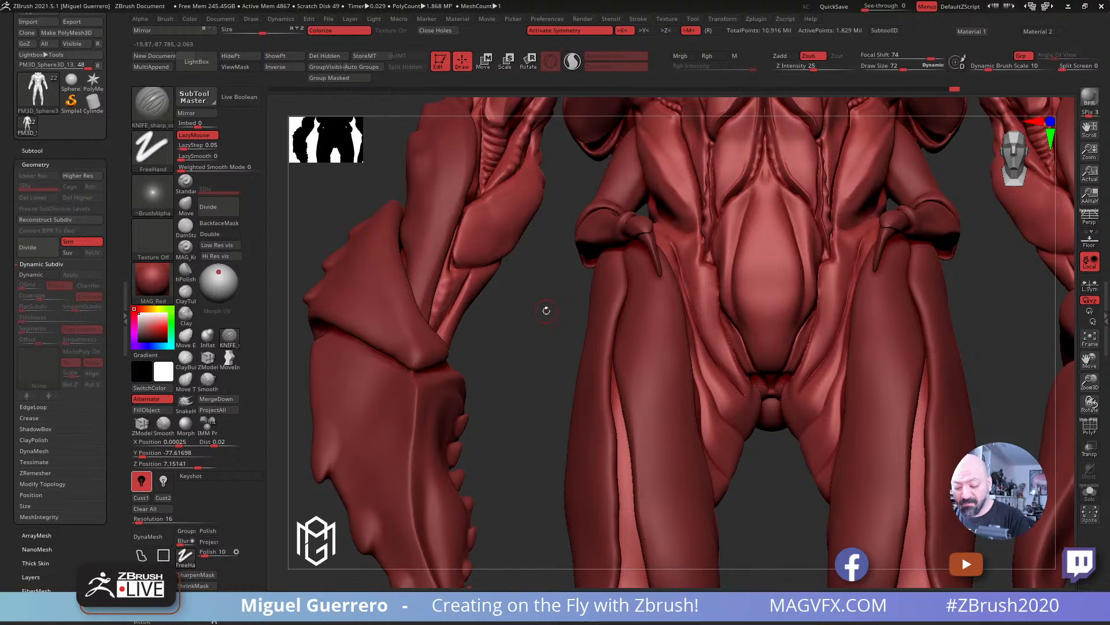
pyautogui.moveTo(545, 310)
pyautogui.mouseDown()
pyautogui.moveTo(729, 319)
pyautogui.moveTo(741, 367)
pyautogui.mouseUp()
pyautogui.moveTo(546, 316); pyautogui.dragTo(742, 349)
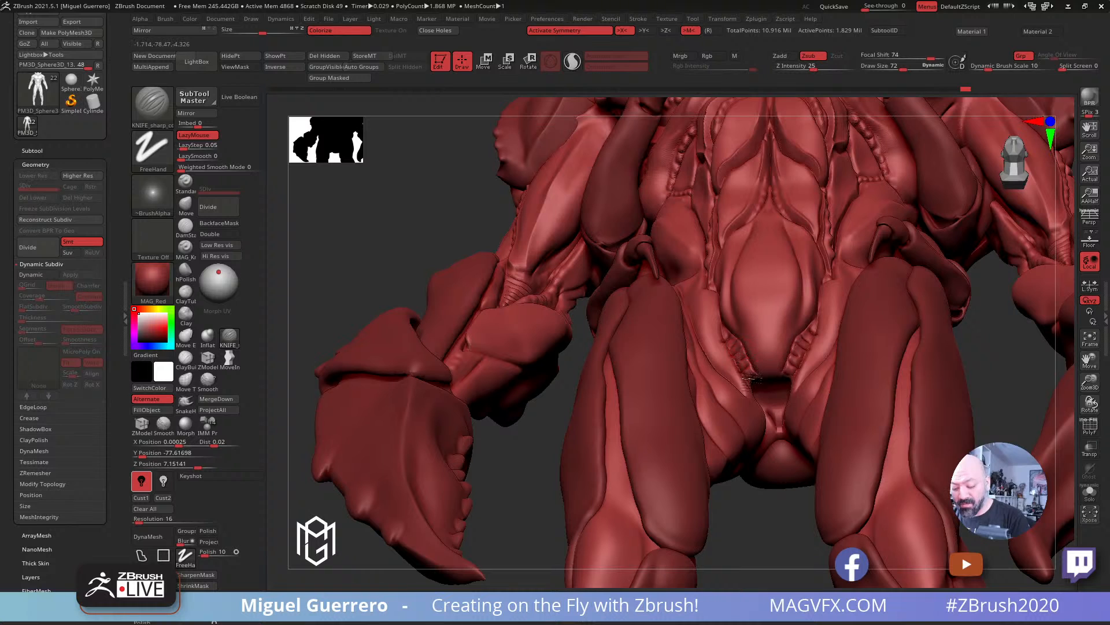
pyautogui.moveTo(376, 200)
pyautogui.mouseDown()
pyautogui.moveTo(376, 167)
pyautogui.moveTo(398, 257)
pyautogui.mouseUp()
pyautogui.moveTo(540, 268); pyautogui.dragTo(499, 281)
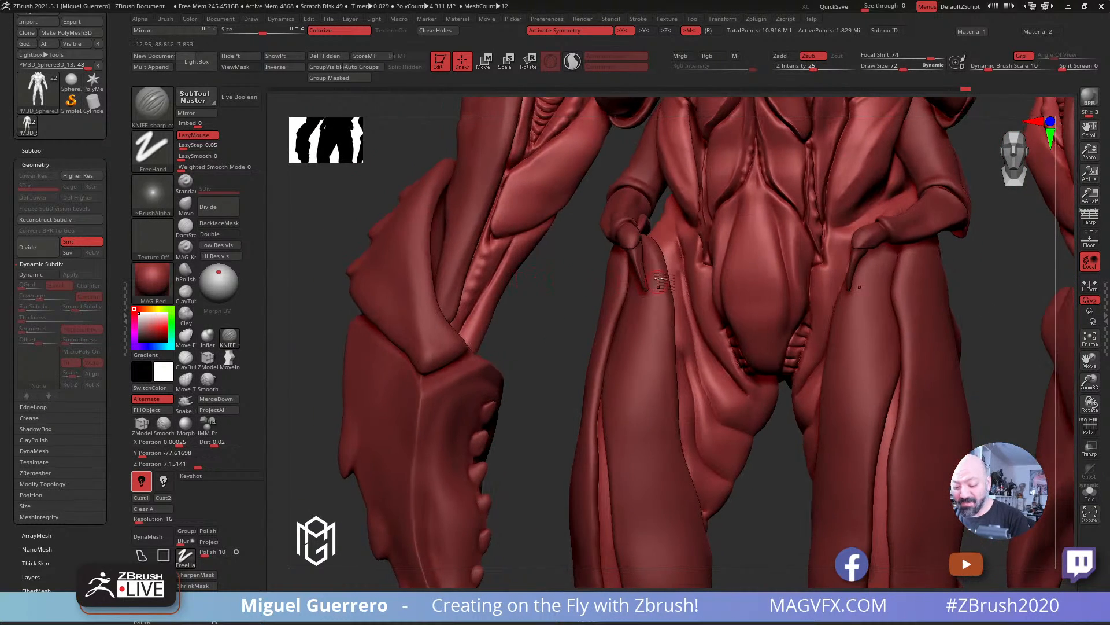
# Step: Carve the front of the hip beside the lower small arm with the KNIFE sharp brush and smooth the skin there
pyautogui.moveTo(556, 256); pyautogui.dragTo(599, 258)
pyautogui.moveTo(673, 239)
pyautogui.mouseDown()
pyautogui.moveTo(655, 171)
pyautogui.moveTo(686, 240)
pyautogui.moveTo(697, 321)
pyautogui.mouseUp()
pyautogui.moveTo(528, 260); pyautogui.dragTo(644, 241)
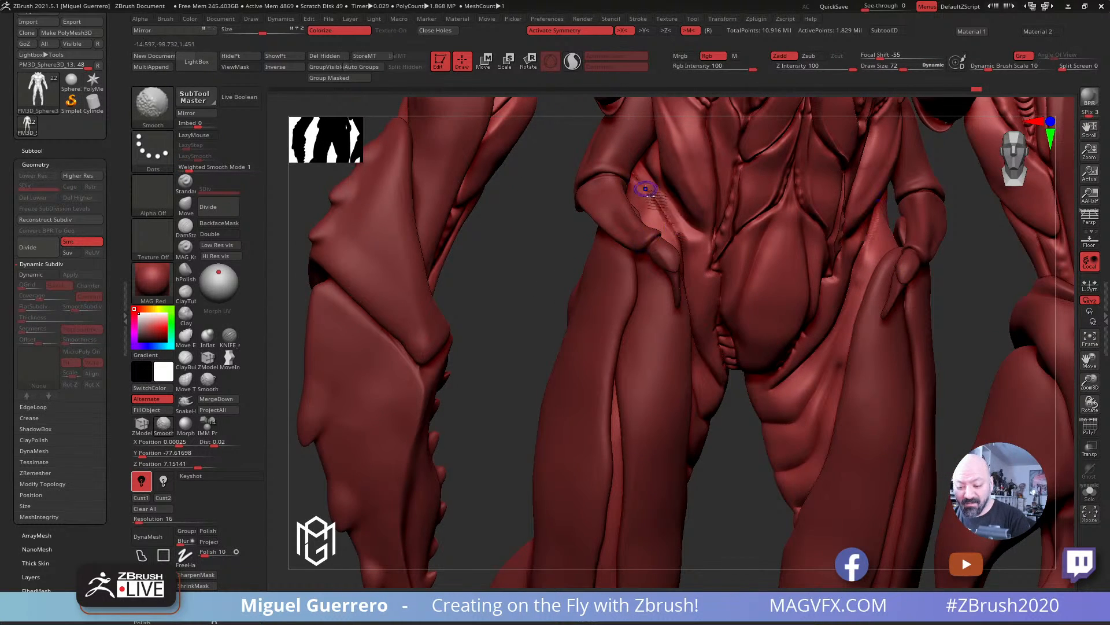
pyautogui.moveTo(545, 228); pyautogui.dragTo(529, 229)
pyautogui.keyDown('shift'); pyautogui.click(205, 169); pyautogui.keyUp('shift')
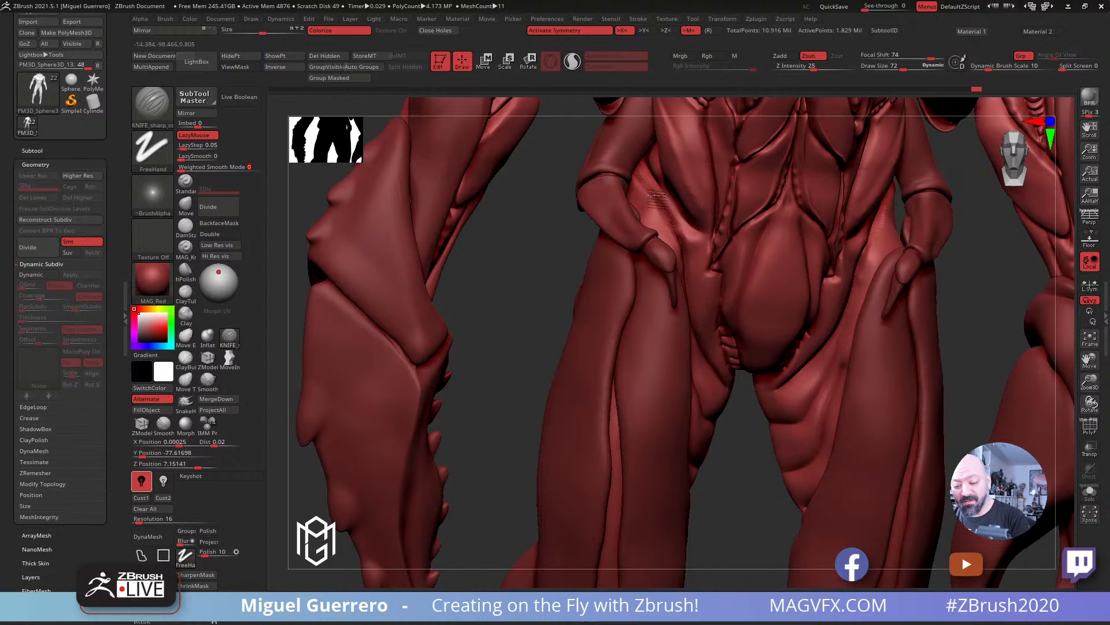
pyautogui.moveTo(639, 181)
pyautogui.keyDown('shift'); pyautogui.mouseDown()
pyautogui.moveTo(673, 243)
pyautogui.moveTo(664, 252)
pyautogui.mouseUp(); pyautogui.keyUp('shift')
pyautogui.moveTo(539, 242)
pyautogui.mouseDown()
pyautogui.moveTo(503, 240)
pyautogui.moveTo(543, 240)
pyautogui.moveTo(564, 199)
pyautogui.mouseUp()
pyautogui.keyDown('alt'); pyautogui.moveTo(593, 289); pyautogui.dragTo(602, 373); pyautogui.keyUp('alt')
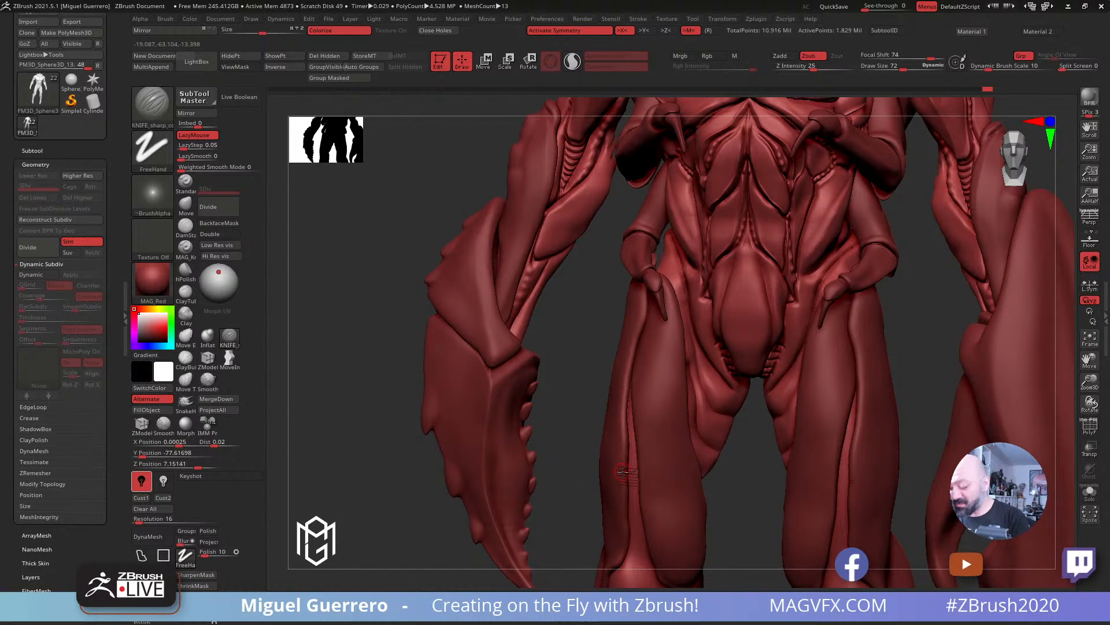
# Step: Carve a curved groove and a row of short folds across the upper buttock at draw size 92
pyautogui.click(1091, 493)
pyautogui.click(1092, 494)
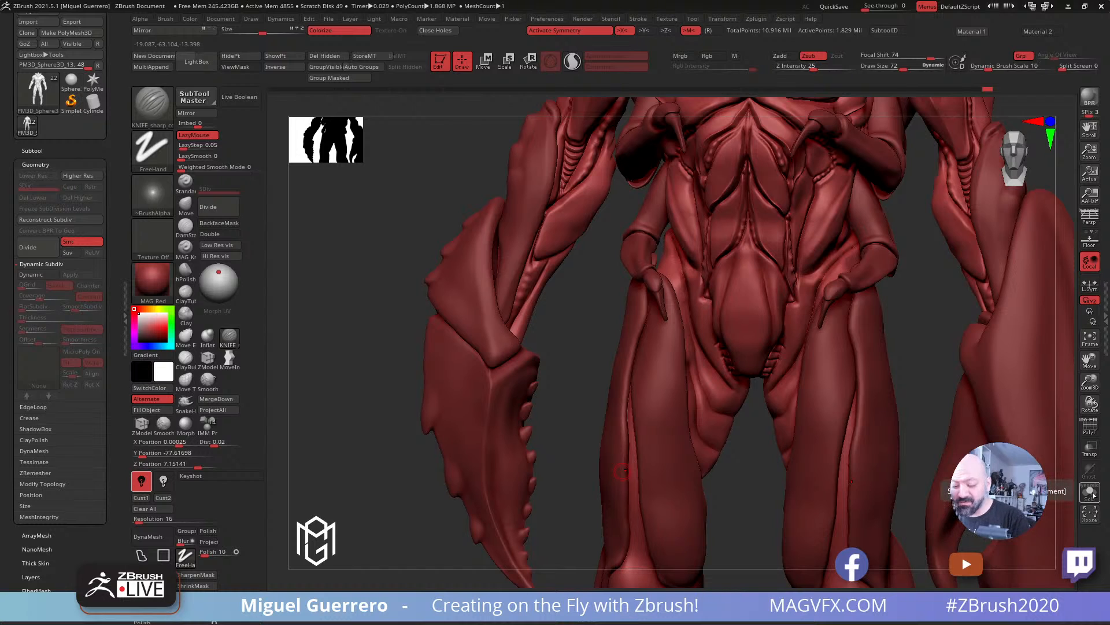
pyautogui.moveTo(591, 316); pyautogui.dragTo(563, 329)
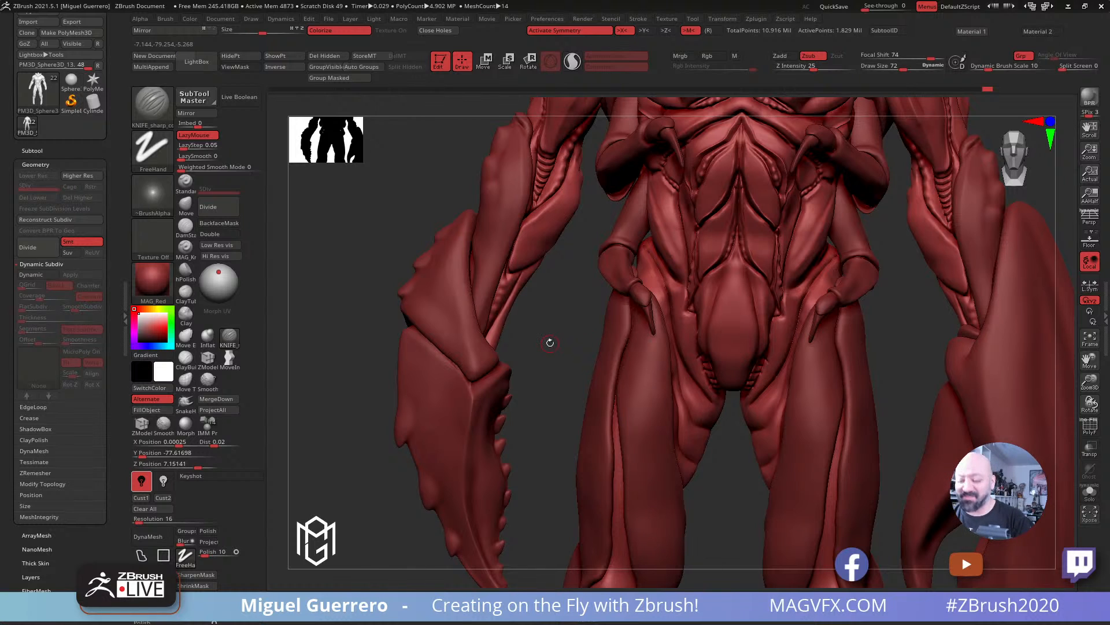
pyautogui.moveTo(550, 343); pyautogui.dragTo(641, 280)
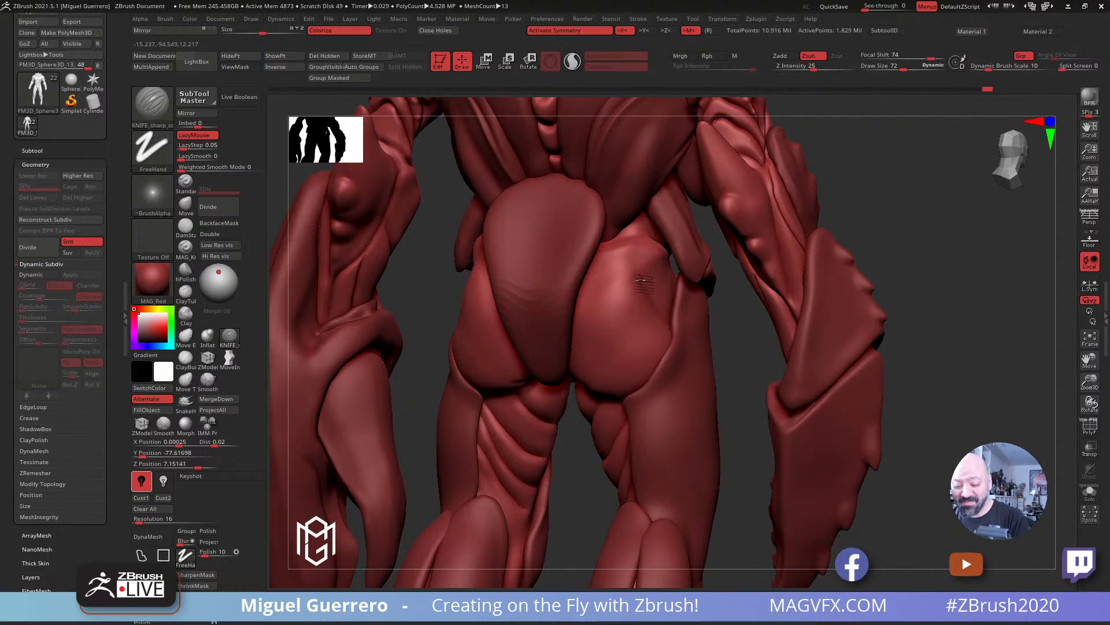
pyautogui.moveTo(750, 347)
pyautogui.mouseDown()
pyautogui.moveTo(745, 380)
pyautogui.moveTo(778, 376)
pyautogui.mouseUp()
pyautogui.moveTo(681, 319)
pyautogui.mouseDown()
pyautogui.moveTo(622, 276)
pyautogui.moveTo(625, 254)
pyautogui.mouseUp()
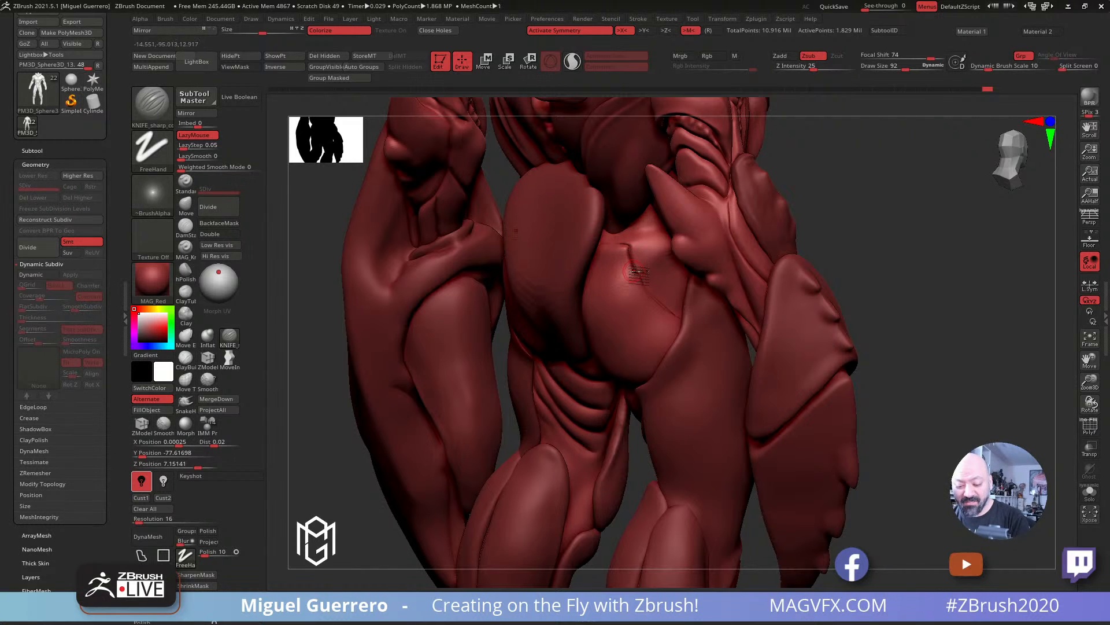
pyautogui.moveTo(920, 399); pyautogui.dragTo(975, 410)
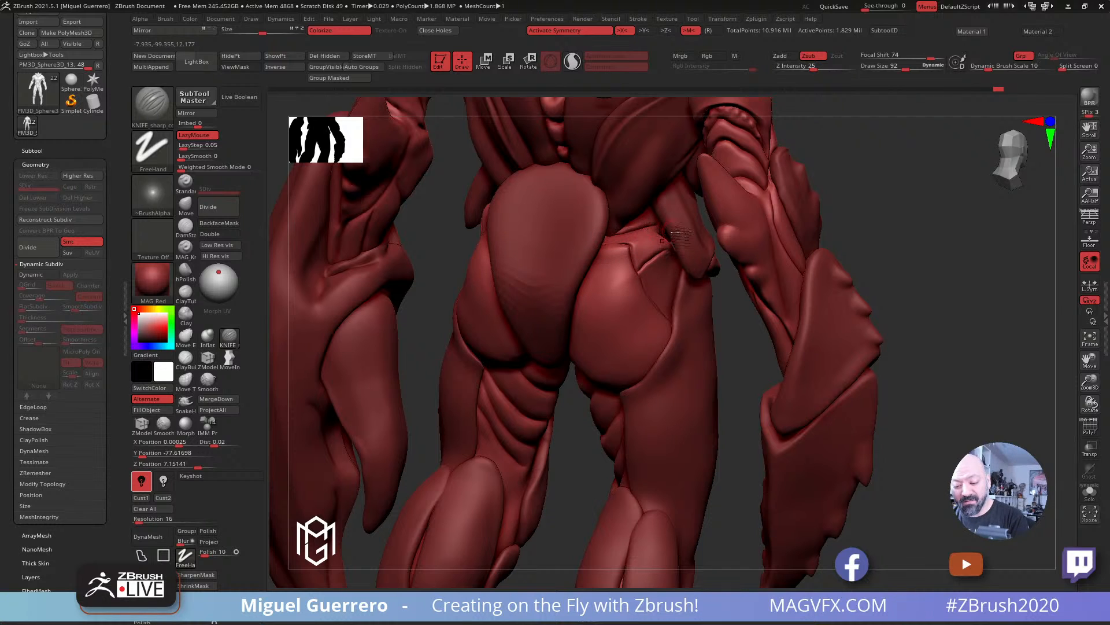
pyautogui.moveTo(731, 296)
pyautogui.mouseDown()
pyautogui.moveTo(624, 257)
pyautogui.moveTo(642, 241)
pyautogui.moveTo(652, 258)
pyautogui.moveTo(654, 237)
pyautogui.moveTo(665, 253)
pyautogui.mouseUp()
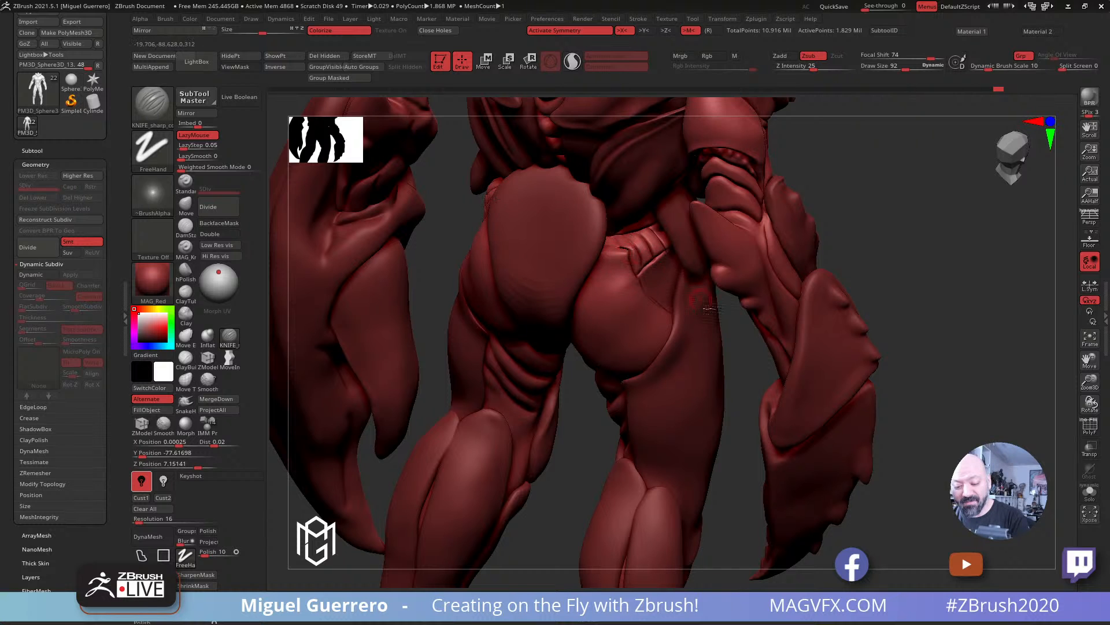
# Step: Hide the lower small arms subtool and reselect the body subtool PM3D_Sphere3D_13
pyautogui.moveTo(743, 342)
pyautogui.mouseDown()
pyautogui.moveTo(734, 307)
pyautogui.moveTo(871, 375)
pyautogui.moveTo(860, 373)
pyautogui.moveTo(885, 370)
pyautogui.mouseUp()
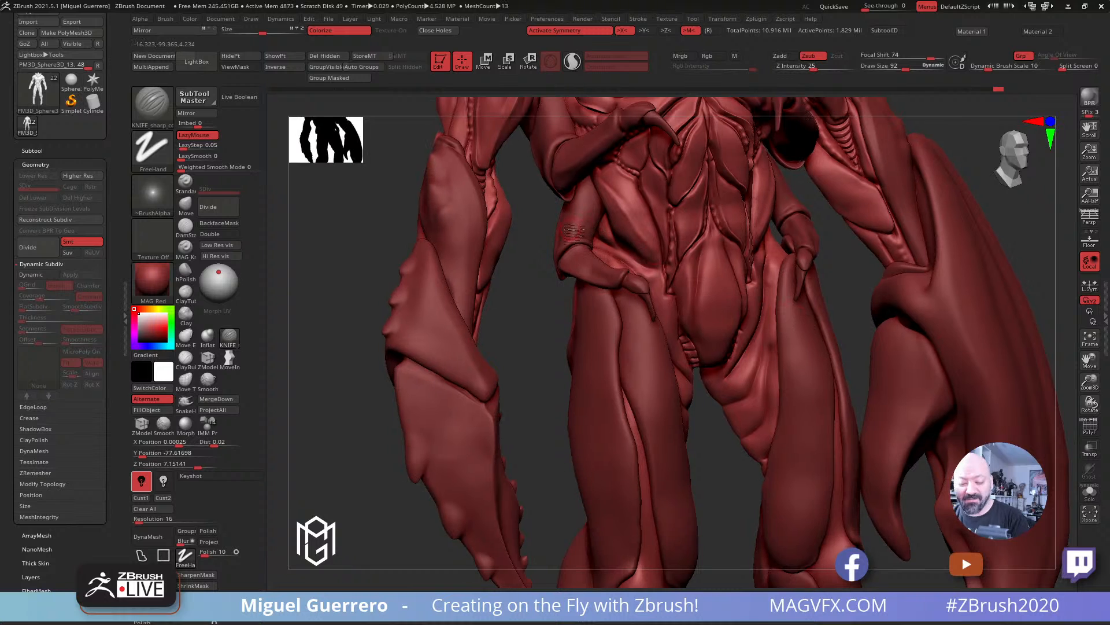
pyautogui.keyDown('alt'); pyautogui.click(570, 230); pyautogui.keyUp('alt')
pyautogui.click(33, 150)
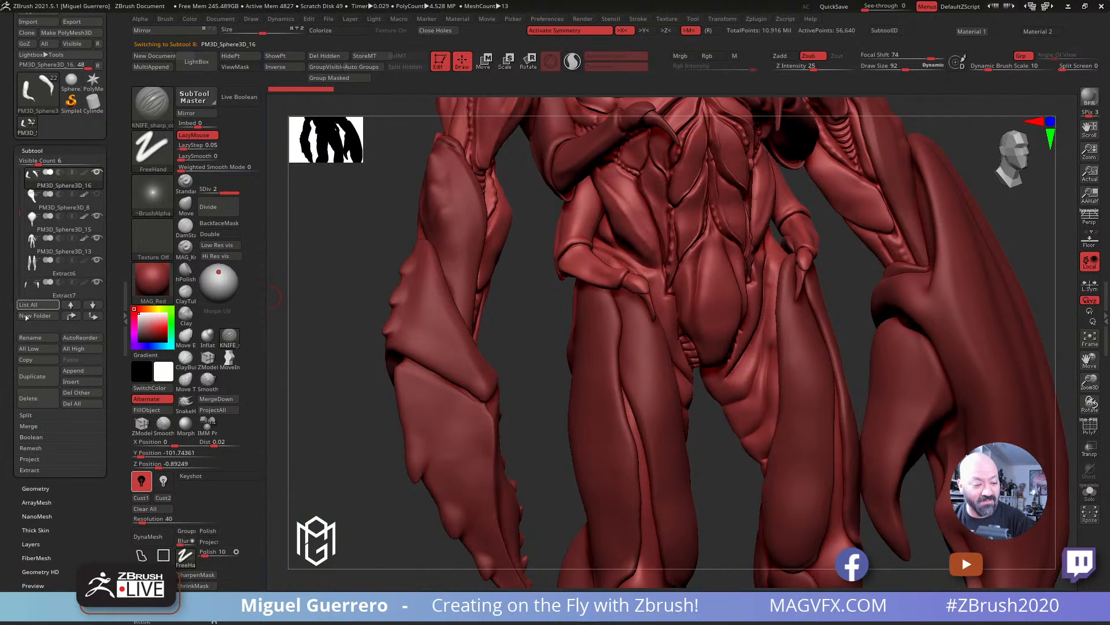
pyautogui.click(63, 244)
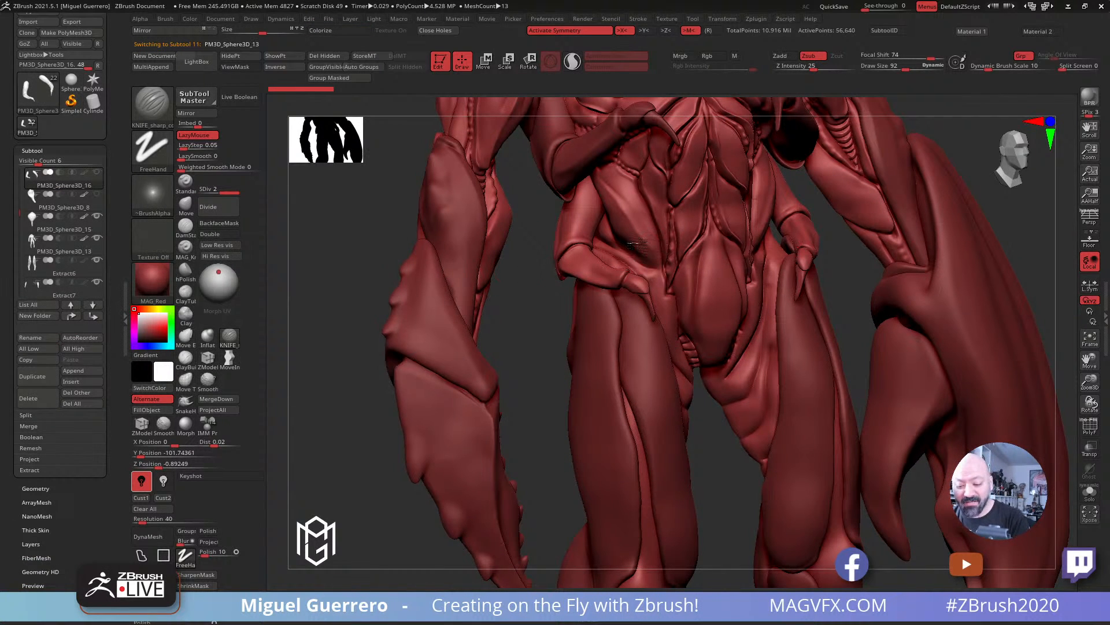
# Step: Carve creases along the top of the hip where the lower small arm attaches and smooth the surface around them
pyautogui.moveTo(553, 283); pyautogui.dragTo(563, 205)
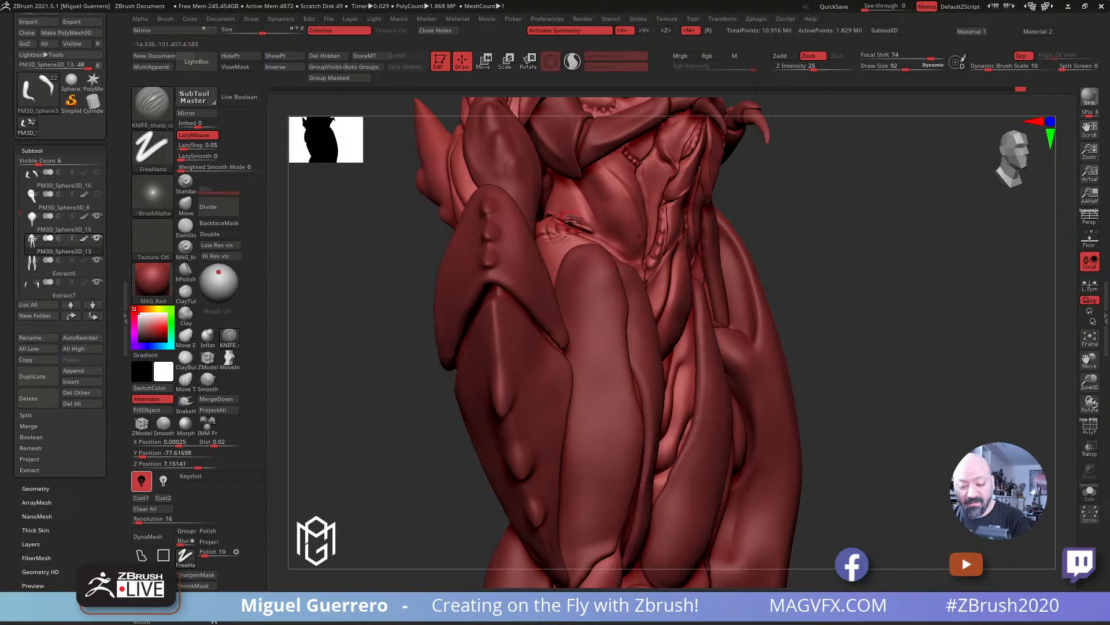
pyautogui.press('shift')
pyautogui.keyDown('shift'); pyautogui.moveTo(548, 212); pyautogui.dragTo(597, 236); pyautogui.keyUp('shift')
pyautogui.moveTo(597, 236)
pyautogui.mouseDown(button='right')
pyautogui.moveTo(565, 216)
pyautogui.moveTo(492, 231)
pyautogui.moveTo(602, 262)
pyautogui.moveTo(591, 255)
pyautogui.mouseUp(button='right')
# Step: Paint a mask over the triangular patch at the side of the waist above the hip creases and invert it
pyautogui.press('ctrl')
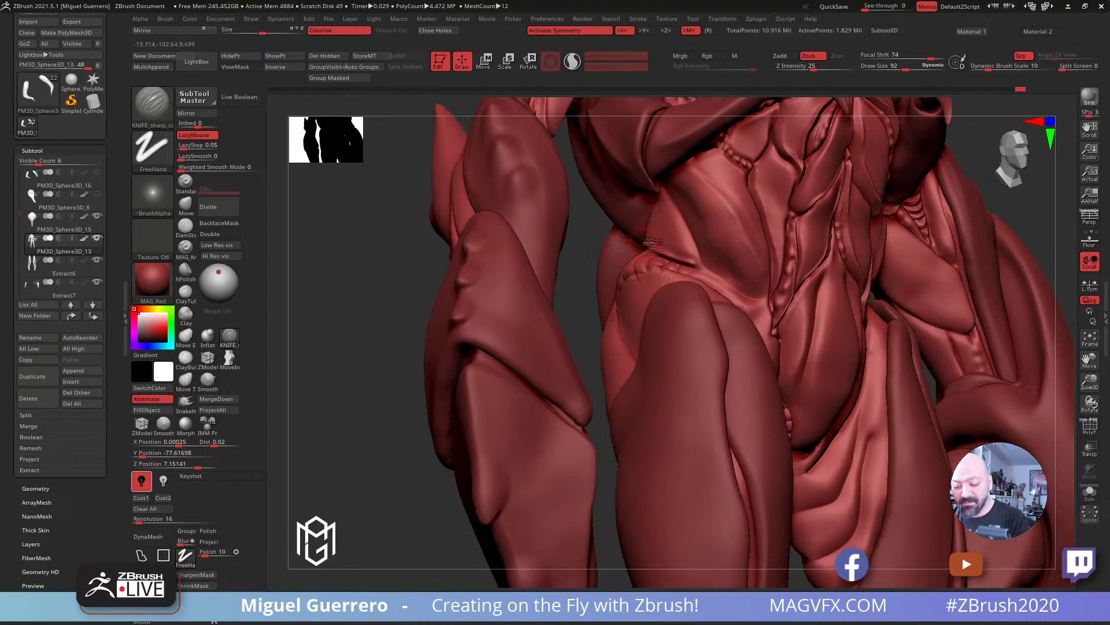
pyautogui.press('ctrl')
pyautogui.moveTo(648, 256)
pyautogui.keyDown('ctrl'); pyautogui.mouseDown()
pyautogui.moveTo(691, 259)
pyautogui.moveTo(660, 217)
pyautogui.mouseUp(); pyautogui.keyUp('ctrl')
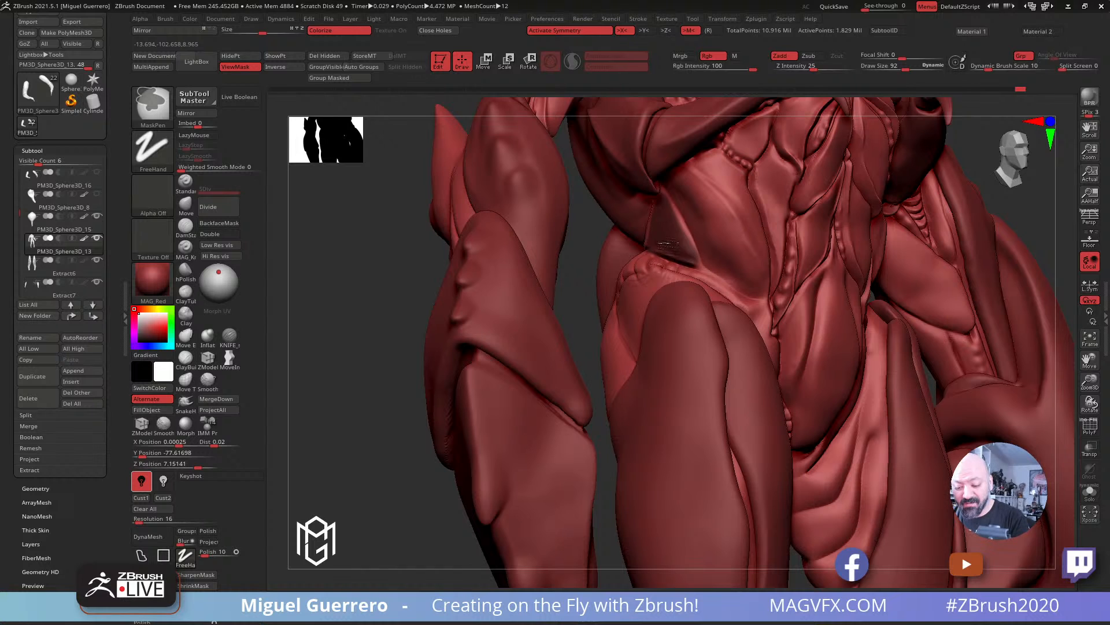
pyautogui.moveTo(588, 231)
pyautogui.mouseDown(button='right')
pyautogui.moveTo(677, 240)
pyautogui.moveTo(604, 234)
pyautogui.mouseUp(button='right')
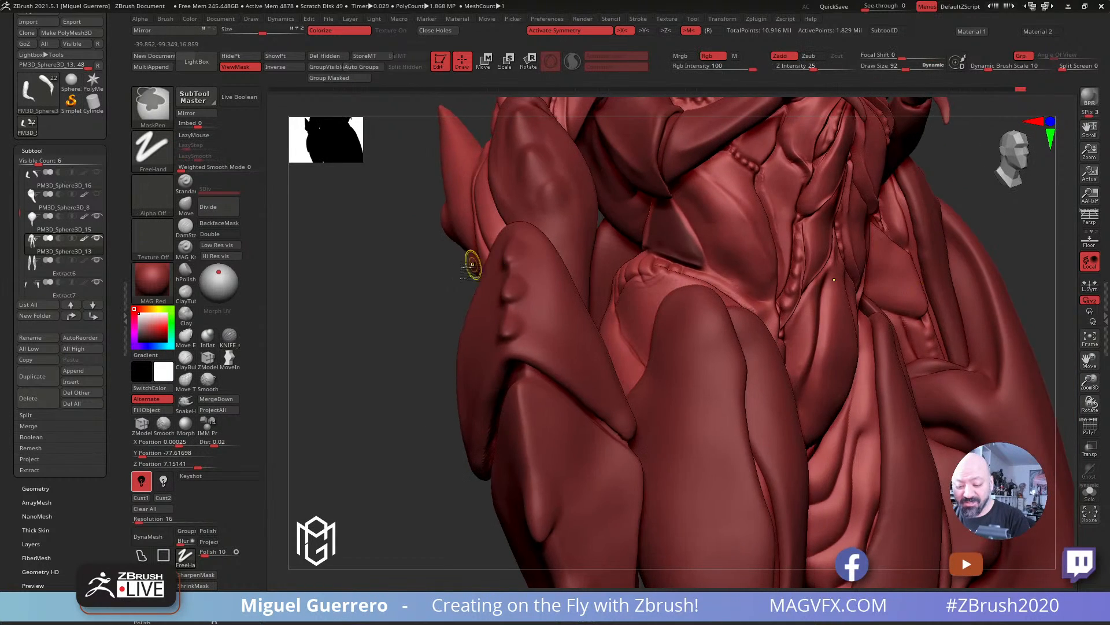
pyautogui.keyDown('ctrl'); pyautogui.click(401, 276); pyautogui.keyUp('ctrl')
pyautogui.moveTo(401, 276); pyautogui.dragTo(575, 263, button='right')
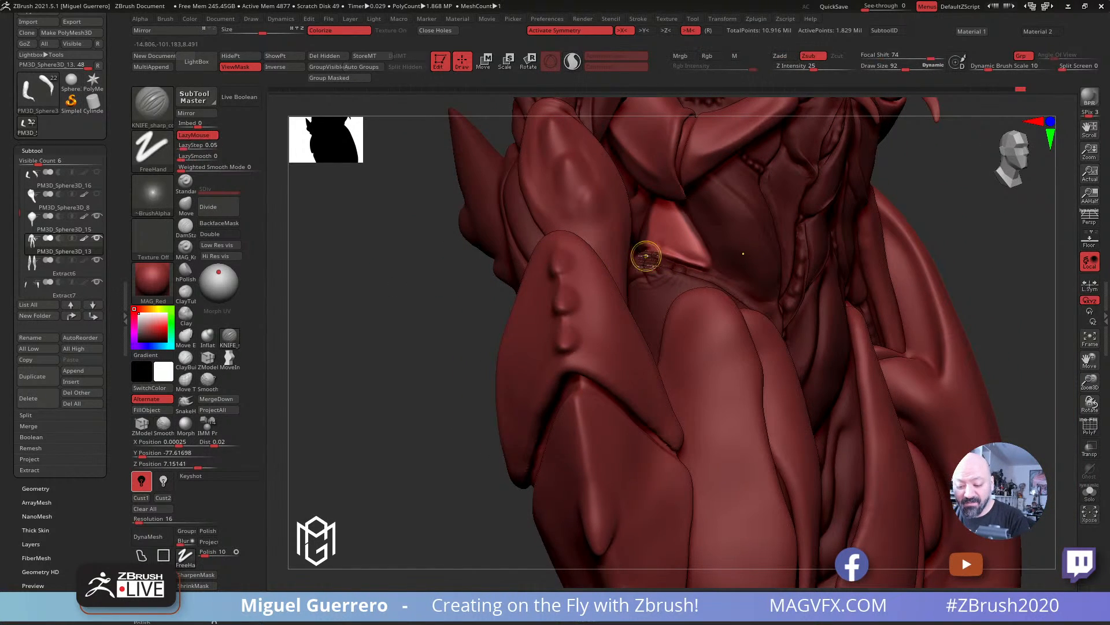
pyautogui.press('shift')
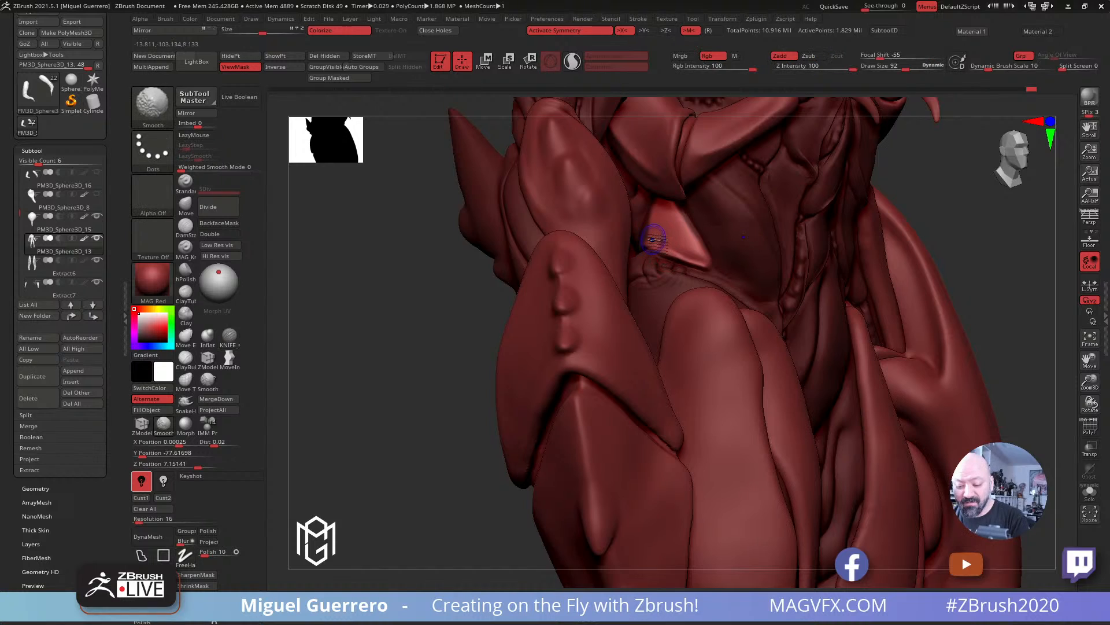
# Step: Swell the unmasked triangular waist patch with the Inflat brush at draw size 192 and Z intensity 12
pyautogui.click(207, 337)
pyautogui.press(']')
pyautogui.press(']')
pyautogui.press(']')
pyautogui.press(']')
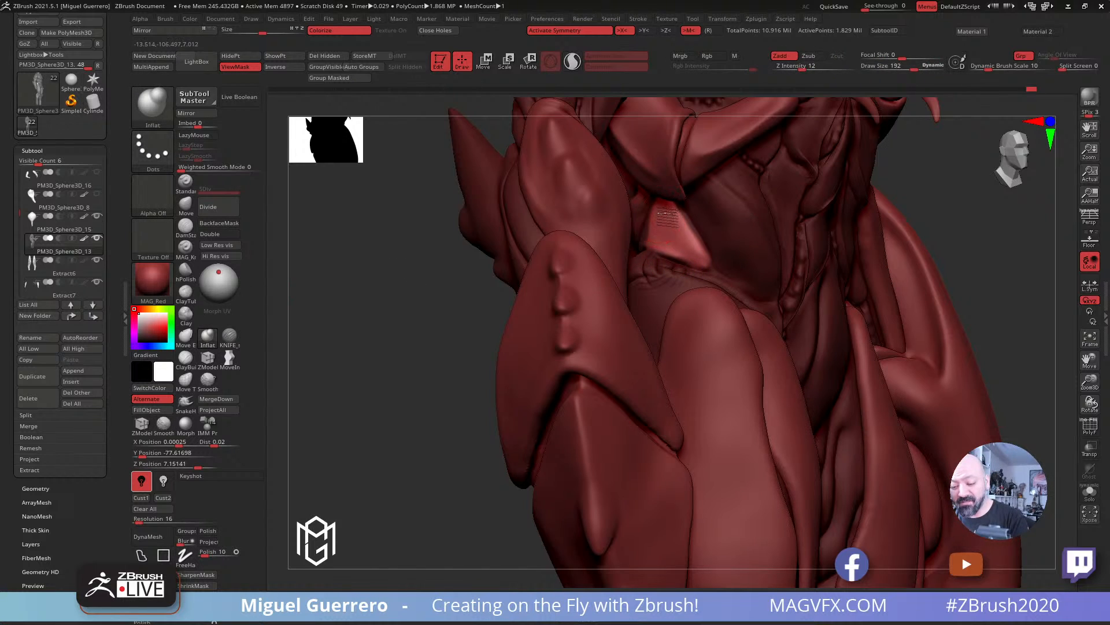
pyautogui.moveTo(666, 216)
pyautogui.mouseDown()
pyautogui.moveTo(673, 231)
pyautogui.moveTo(662, 240)
pyautogui.moveTo(679, 242)
pyautogui.mouseUp()
pyautogui.press('shift')
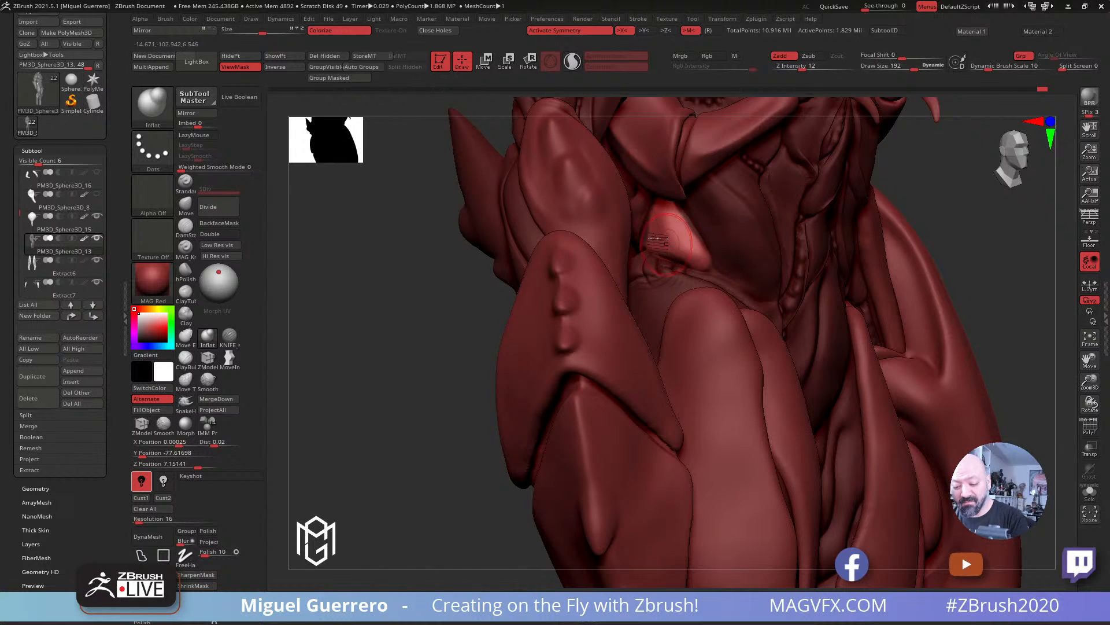
pyautogui.moveTo(389, 255)
pyautogui.mouseDown()
pyautogui.moveTo(344, 275)
pyautogui.moveTo(364, 268)
pyautogui.moveTo(342, 330)
pyautogui.moveTo(323, 338)
pyautogui.mouseUp()
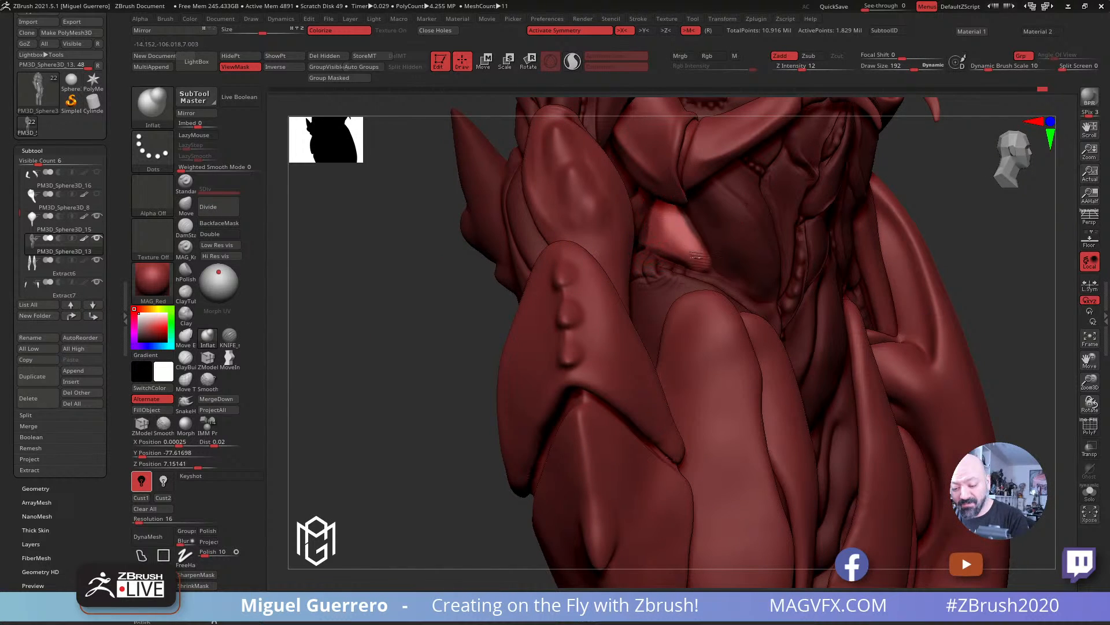
# Step: Smooth the swollen triangular waist patch, clear the mask, and sharpen the patch's borders with the KNIFE brush
pyautogui.click(240, 335)
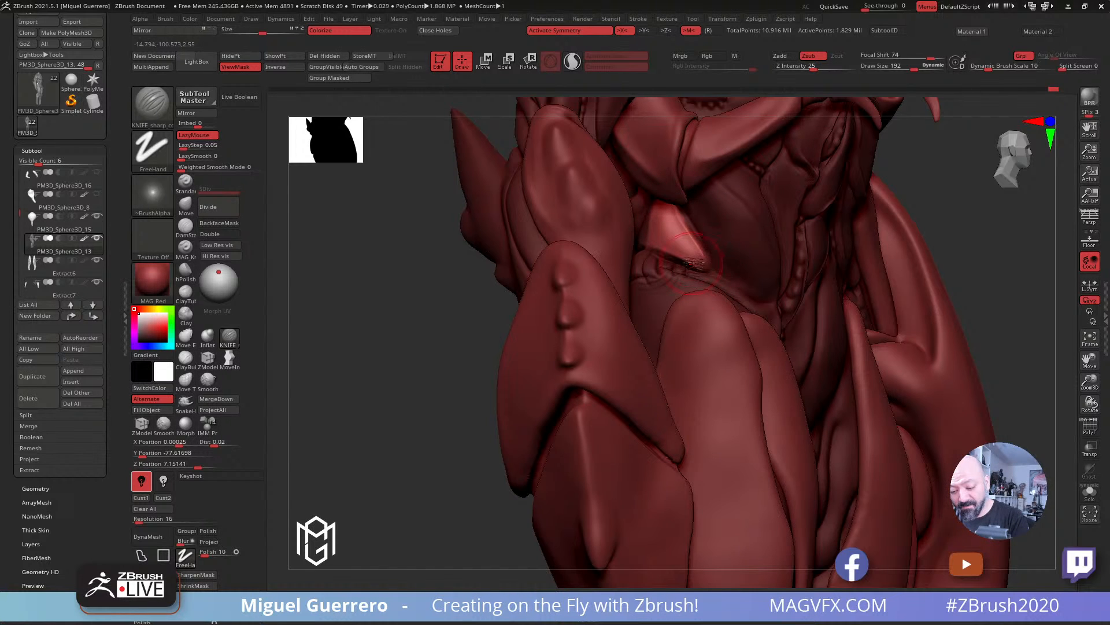
pyautogui.moveTo(421, 255); pyautogui.dragTo(662, 234)
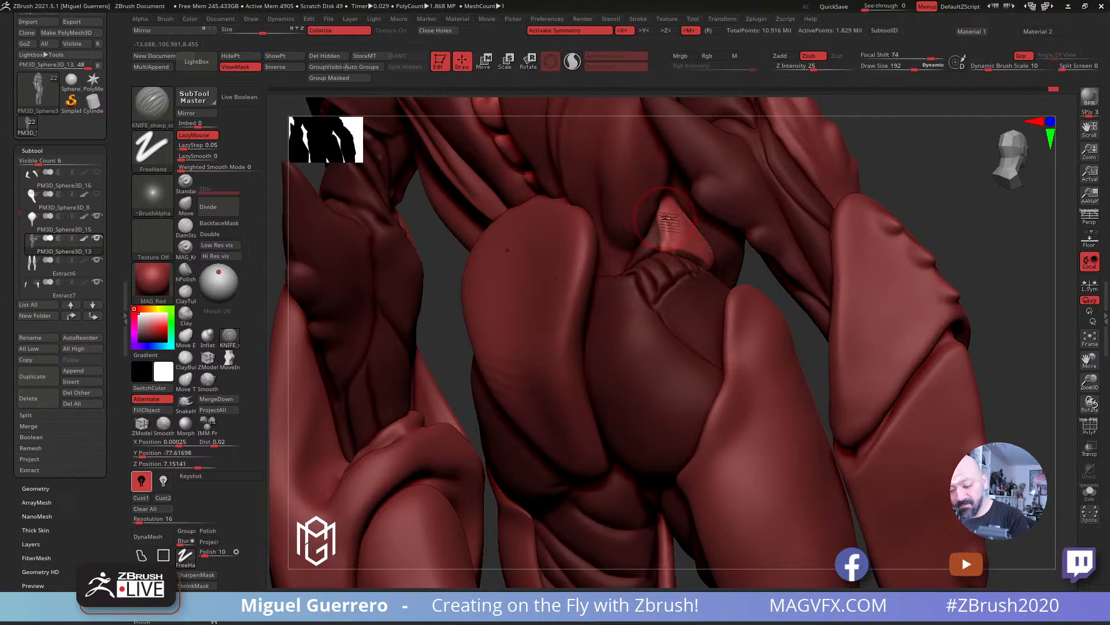
pyautogui.press('shift')
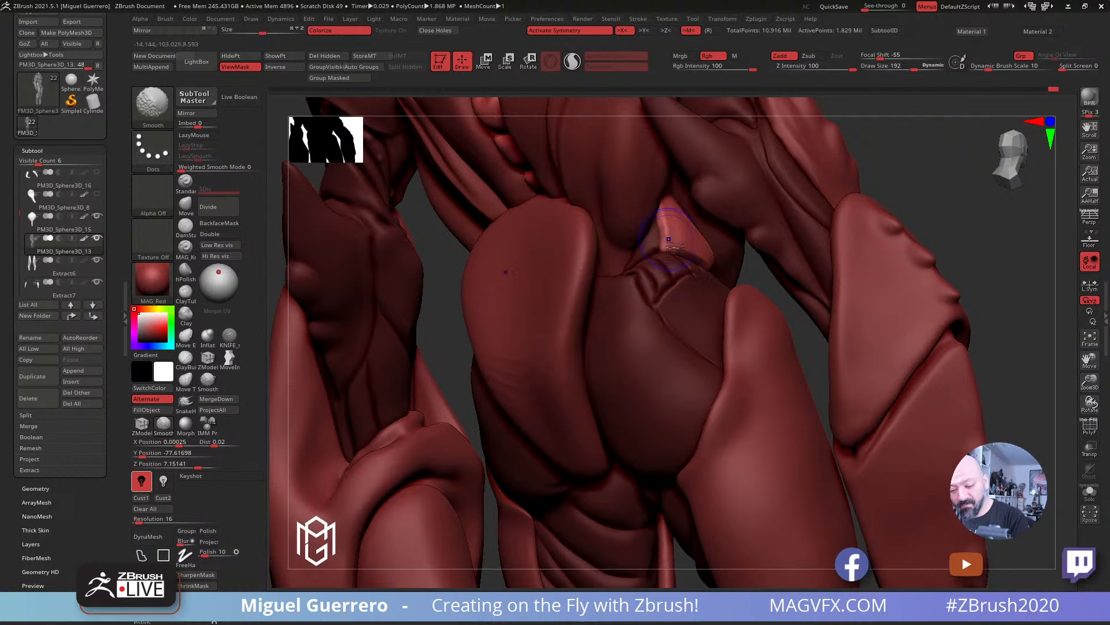
pyautogui.moveTo(758, 267)
pyautogui.keyDown('ctrl'); pyautogui.mouseDown()
pyautogui.moveTo(768, 277)
pyautogui.moveTo(704, 276)
pyautogui.moveTo(697, 219)
pyautogui.mouseUp(); pyautogui.keyUp('ctrl')
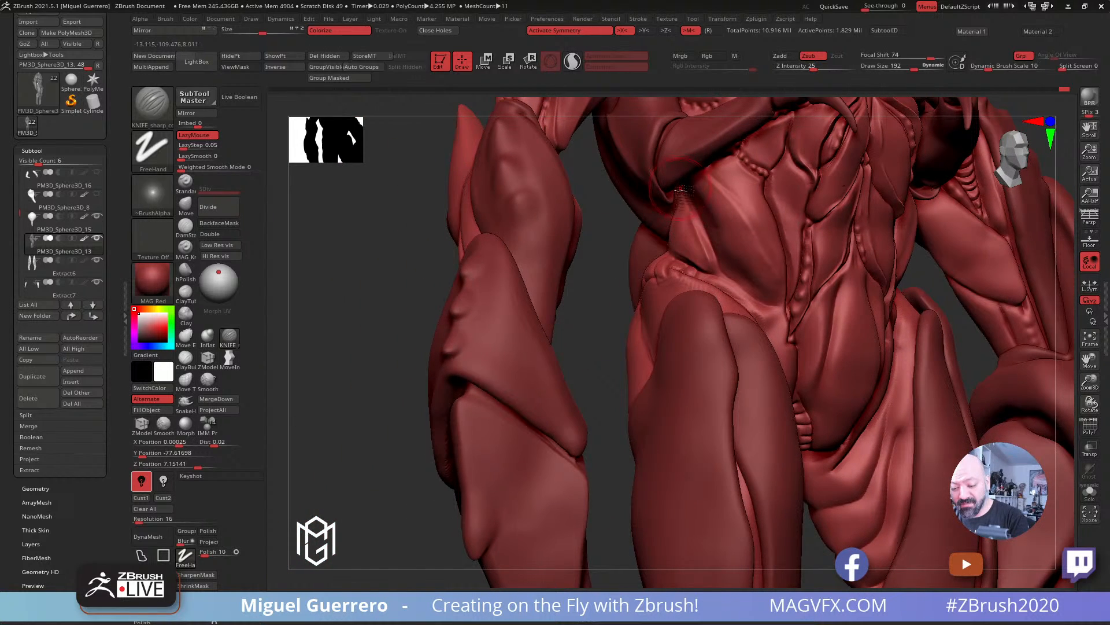
pyautogui.keyDown('shift'); pyautogui.moveTo(735, 161); pyautogui.dragTo(775, 183); pyautogui.keyUp('shift')
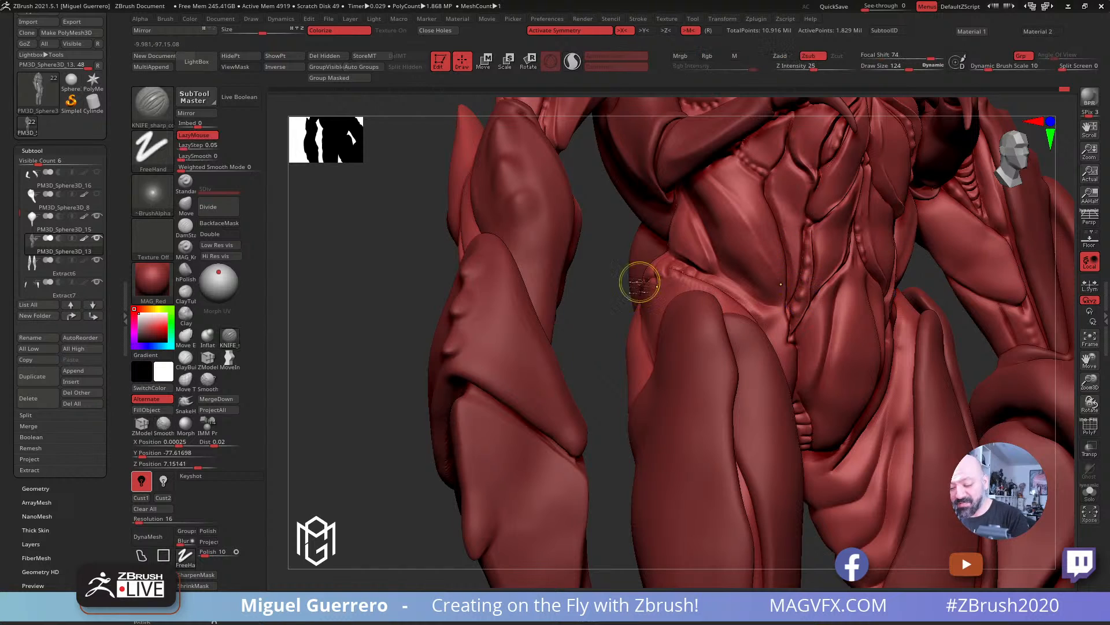
pyautogui.moveTo(640, 277)
pyautogui.keyDown('alt'); pyautogui.mouseDown()
pyautogui.moveTo(546, 285)
pyautogui.moveTo(574, 282)
pyautogui.mouseUp(); pyautogui.keyUp('alt')
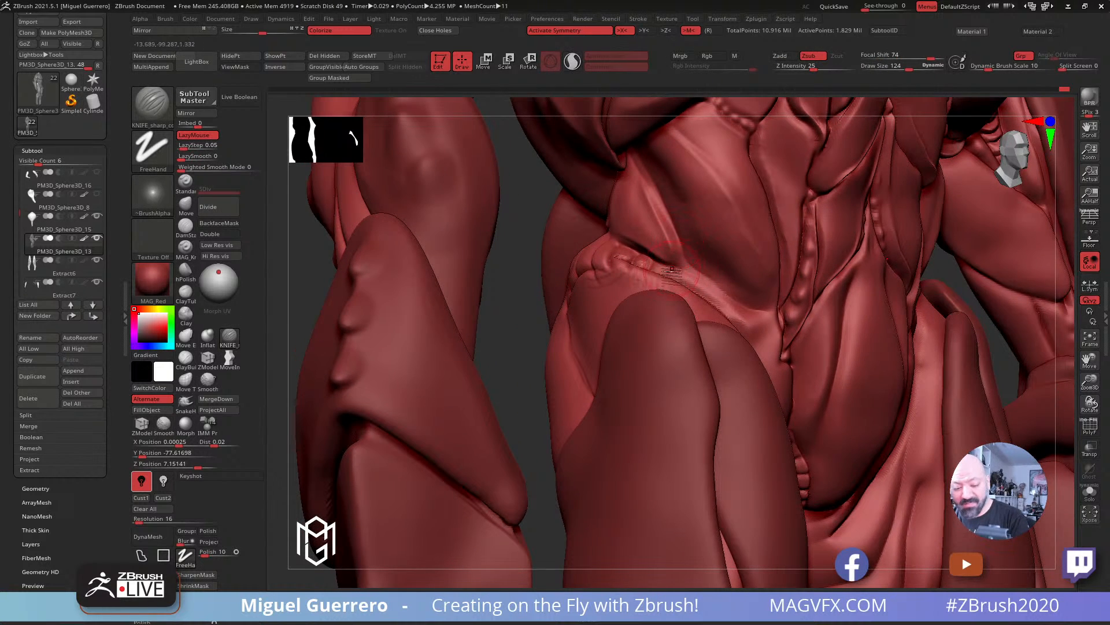
# Step: Raise small bumps along the edge of the waist patch with the Inflat brush at Z intensity 12 and draw size 40
pyautogui.click(207, 335)
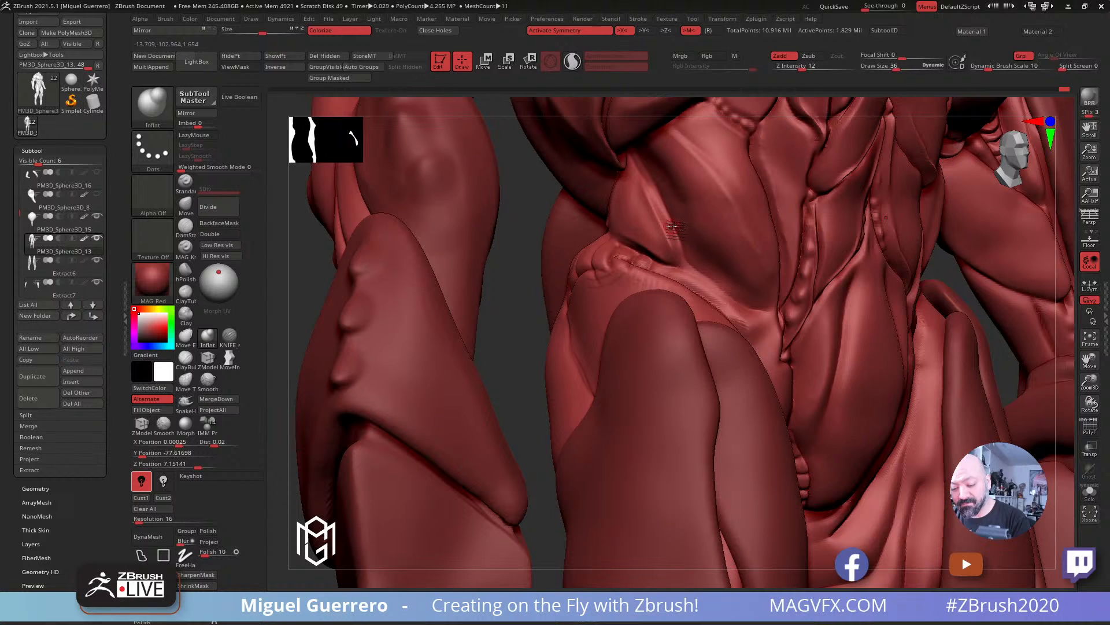
pyautogui.moveTo(673, 228)
pyautogui.mouseDown()
pyautogui.moveTo(665, 219)
pyautogui.moveTo(673, 239)
pyautogui.mouseUp()
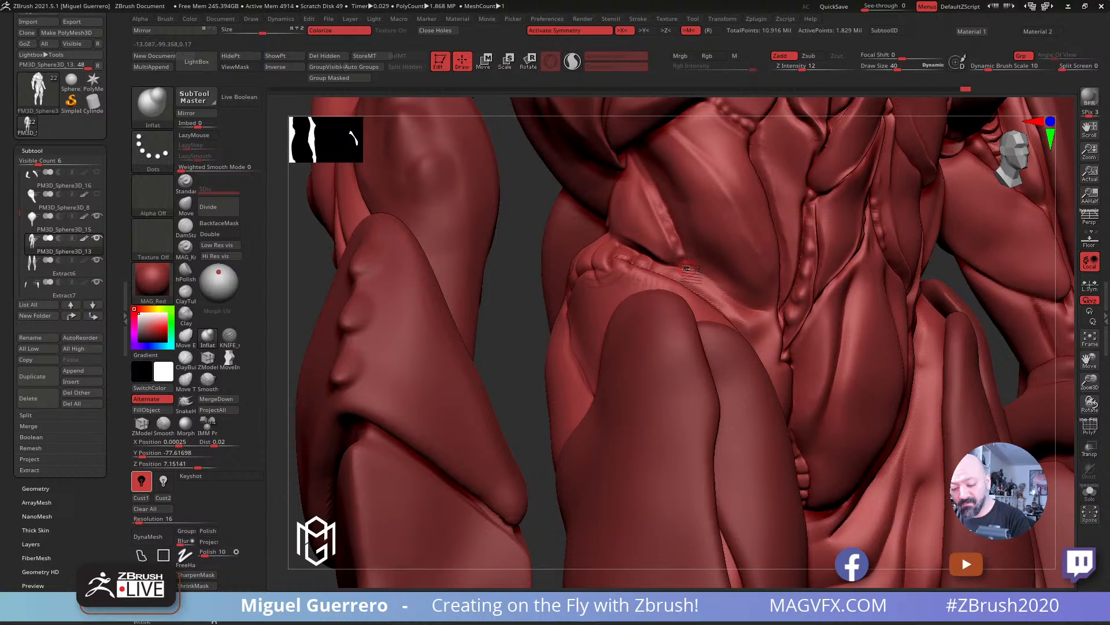
pyautogui.moveTo(684, 265)
pyautogui.keyDown('ctrl'); pyautogui.mouseDown(button='right')
pyautogui.moveTo(550, 230)
pyautogui.moveTo(424, 278)
pyautogui.moveTo(390, 274)
pyautogui.moveTo(397, 281)
pyautogui.moveTo(428, 283)
pyautogui.moveTo(355, 246)
pyautogui.moveTo(492, 271)
pyautogui.mouseUp(button='right'); pyautogui.keyUp('ctrl')
pyautogui.click(230, 337)
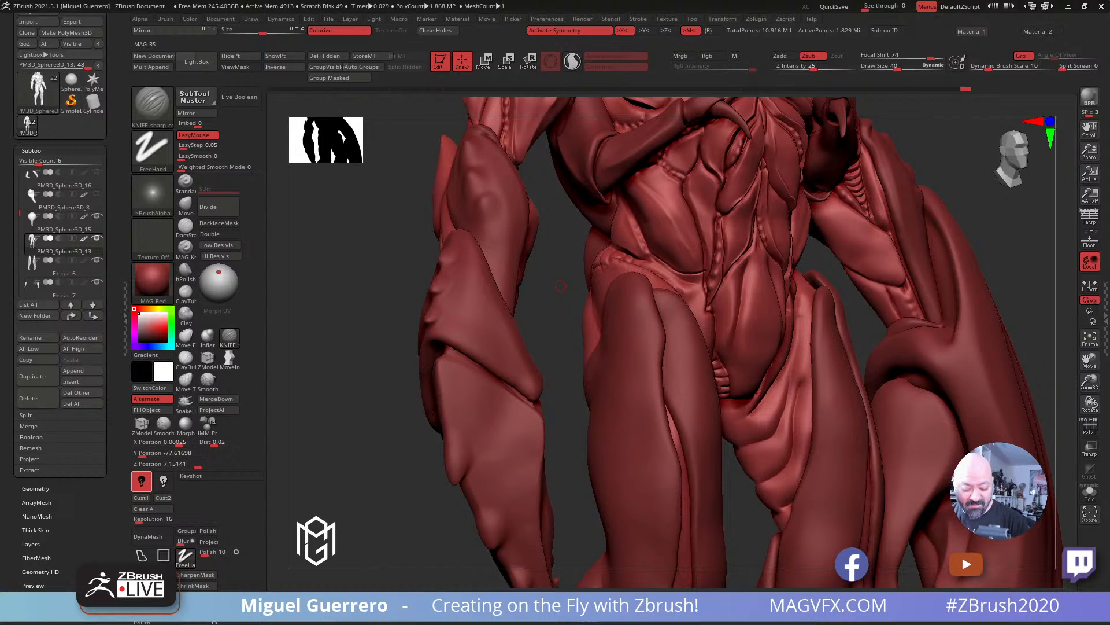
# Step: Compare the last sculpt change with undo and redo, and preview the body in the z7 and Monte_Fuctifino materials
pyautogui.hotkey('ctrl', 'z')
pyautogui.hotkey('ctrl', 'shift', 'z')
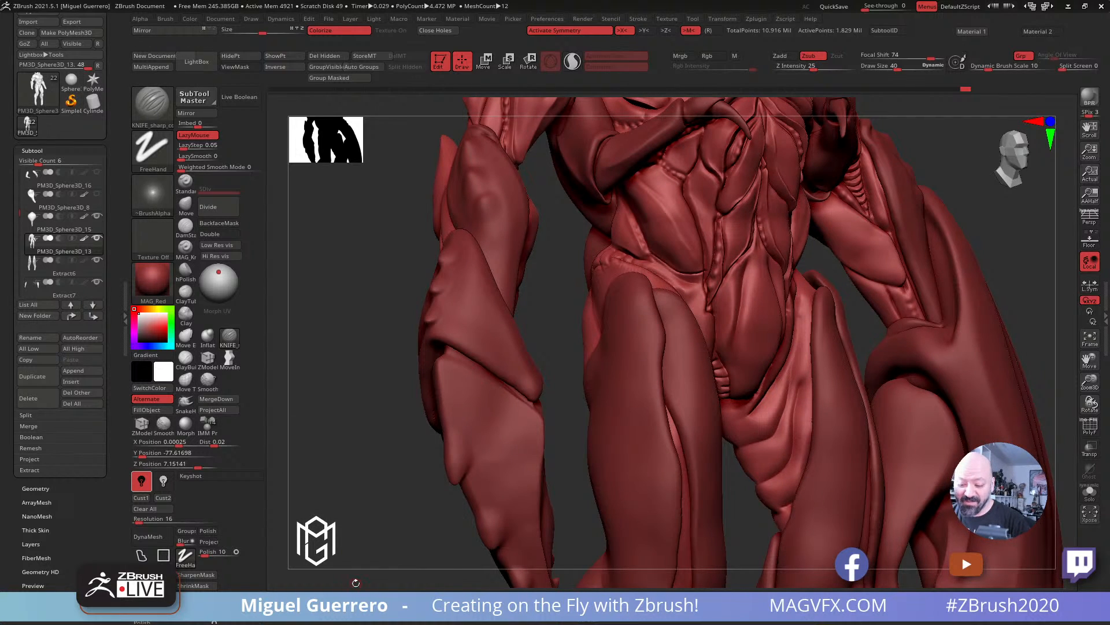
pyautogui.moveTo(562, 323); pyautogui.dragTo(561, 313, button='right')
pyautogui.moveTo(388, 316)
pyautogui.mouseDown(button='right')
pyautogui.moveTo(384, 327)
pyautogui.moveTo(404, 323)
pyautogui.moveTo(372, 324)
pyautogui.mouseUp(button='right')
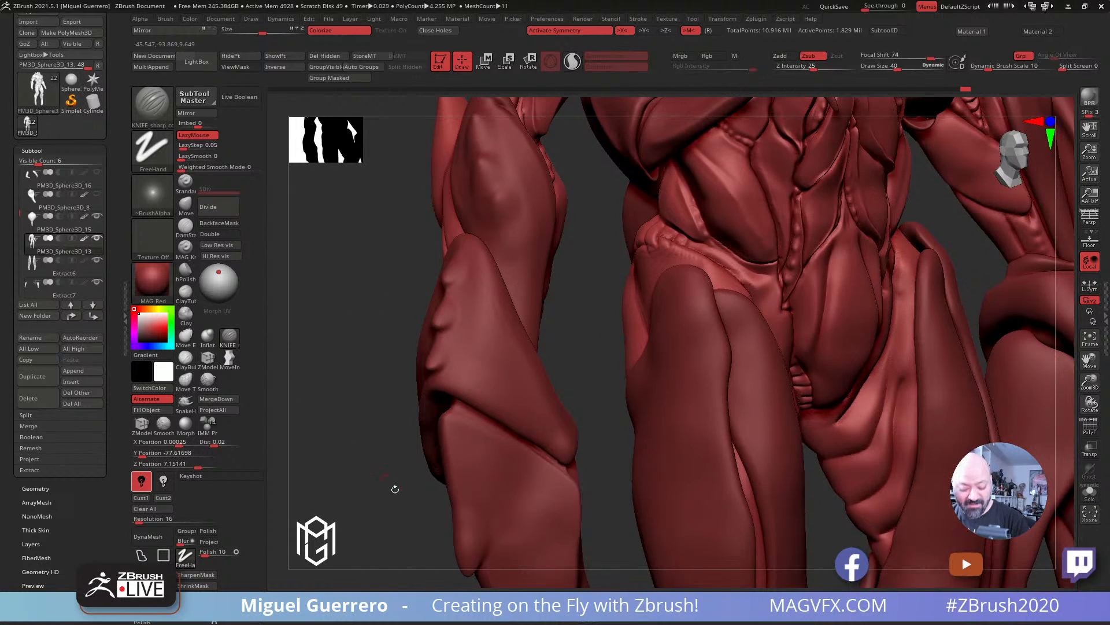
pyautogui.press('2')
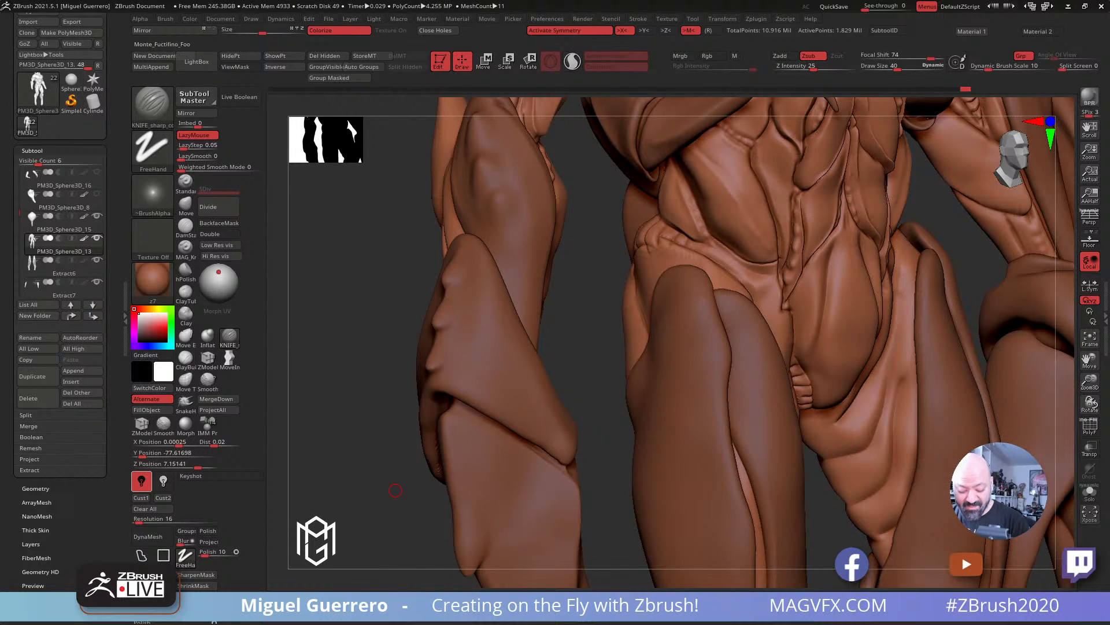
pyautogui.press('3')
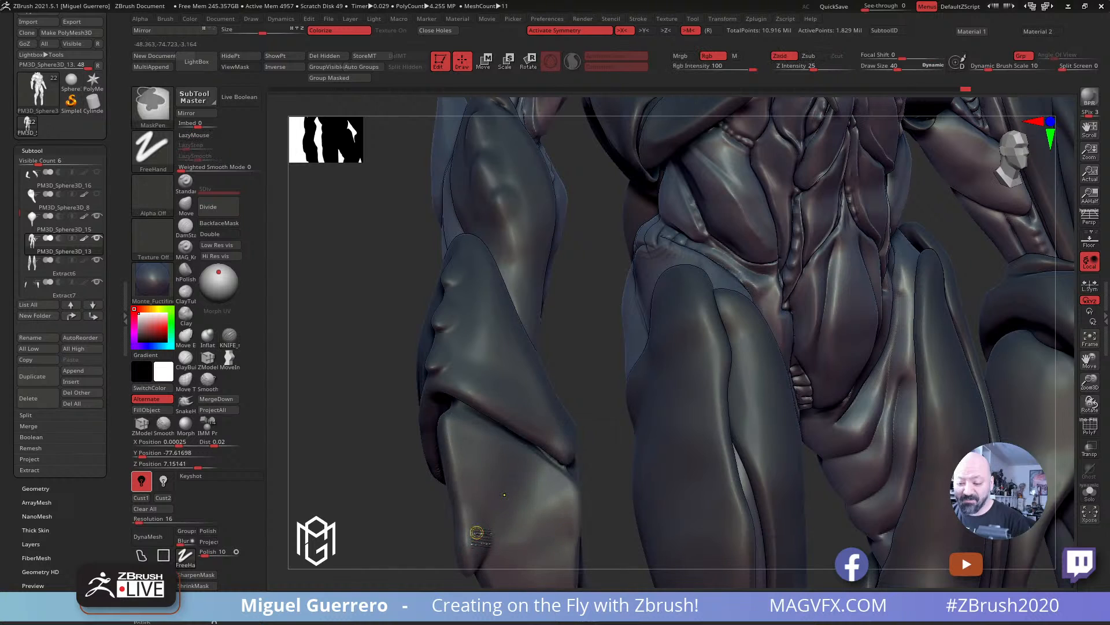
pyautogui.keyDown('ctrl'); pyautogui.moveTo(477, 532); pyautogui.dragTo(422, 329, button='right'); pyautogui.keyUp('ctrl')
pyautogui.moveTo(406, 266)
pyautogui.keyDown('alt'); pyautogui.mouseDown(button='right')
pyautogui.moveTo(426, 333)
pyautogui.moveTo(444, 333)
pyautogui.moveTo(418, 348)
pyautogui.moveTo(474, 267)
pyautogui.mouseUp(button='right'); pyautogui.keyUp('alt')
pyautogui.keyDown('ctrl'); pyautogui.moveTo(446, 345); pyautogui.dragTo(406, 381, button='right'); pyautogui.keyUp('ctrl')
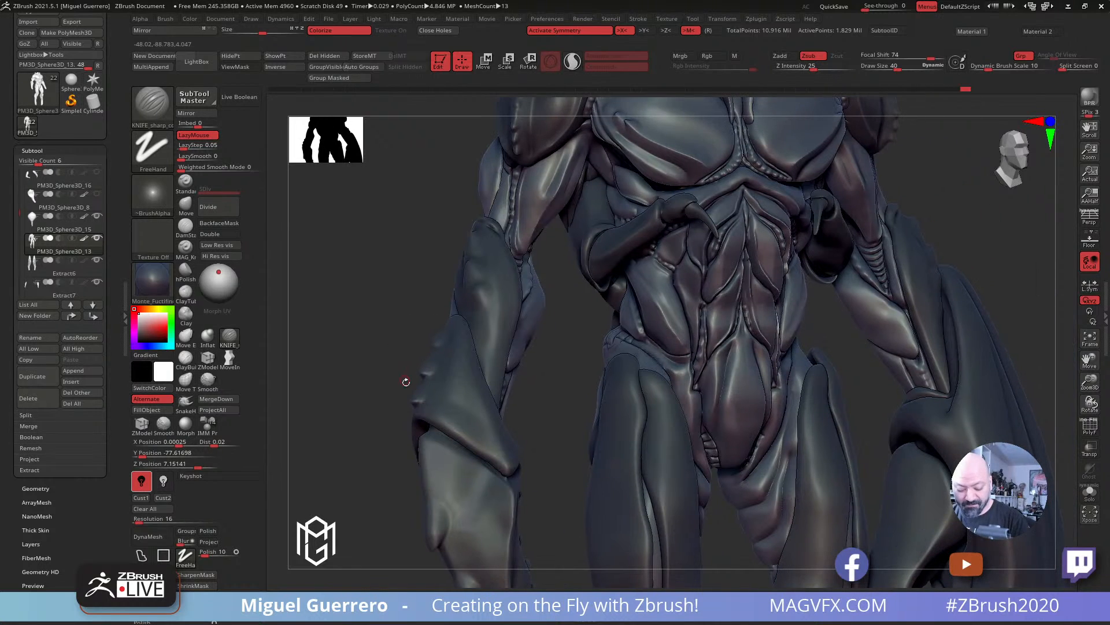
# Step: Preview the body in the Goblin, grey realtime and MAG_RS materials, and return to MAG_Red
pyautogui.click(540, 606)
pyautogui.click(554, 606)
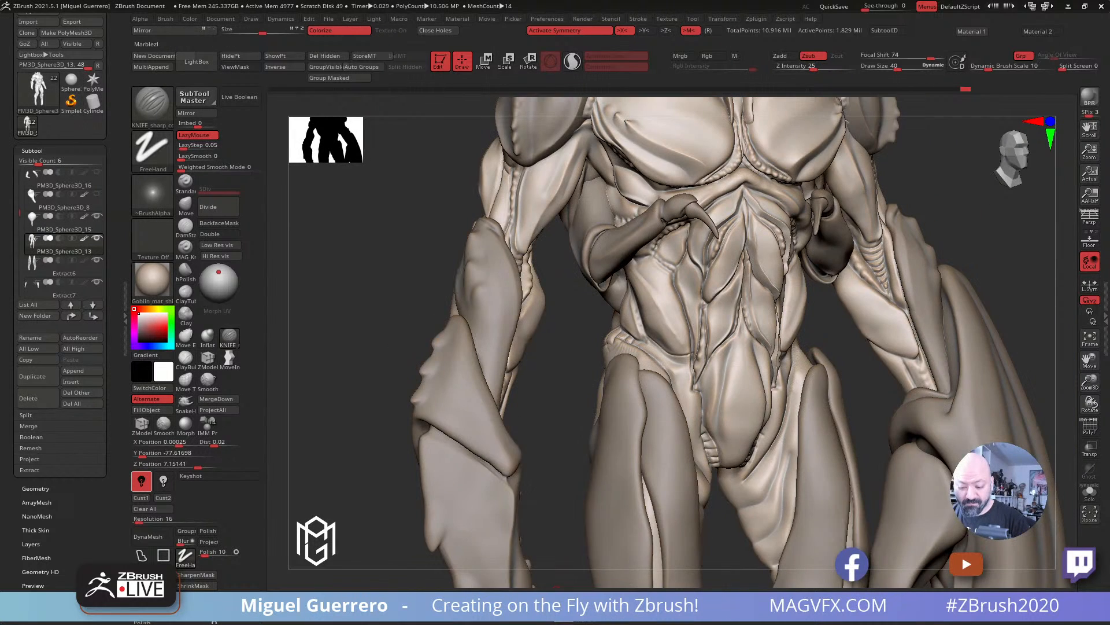
pyautogui.moveTo(344, 452); pyautogui.dragTo(345, 461, button='right')
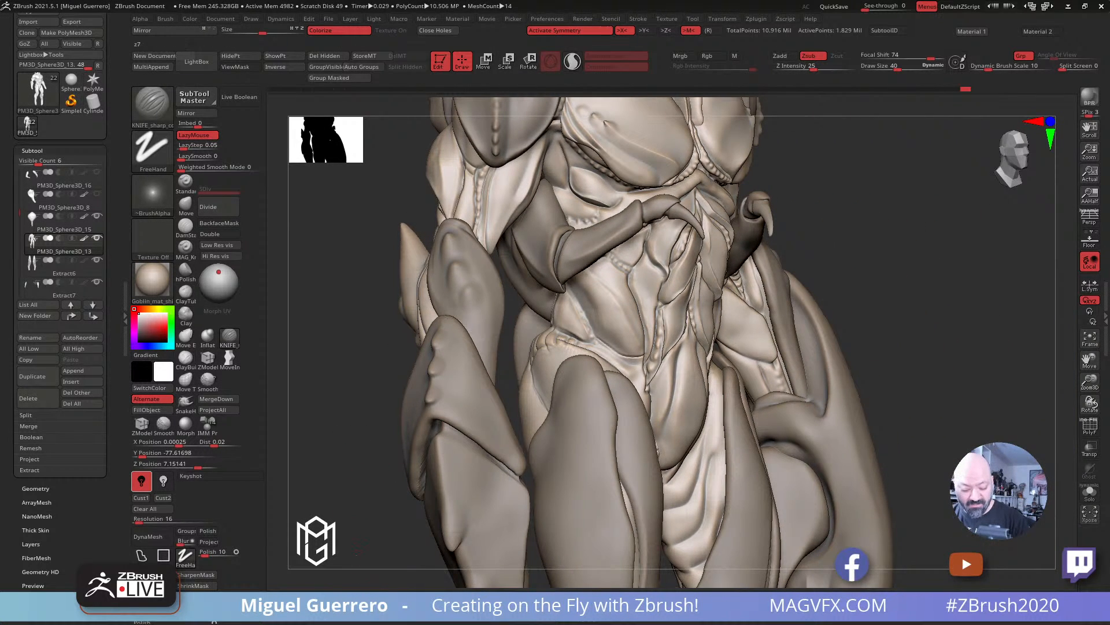
pyautogui.click(375, 605)
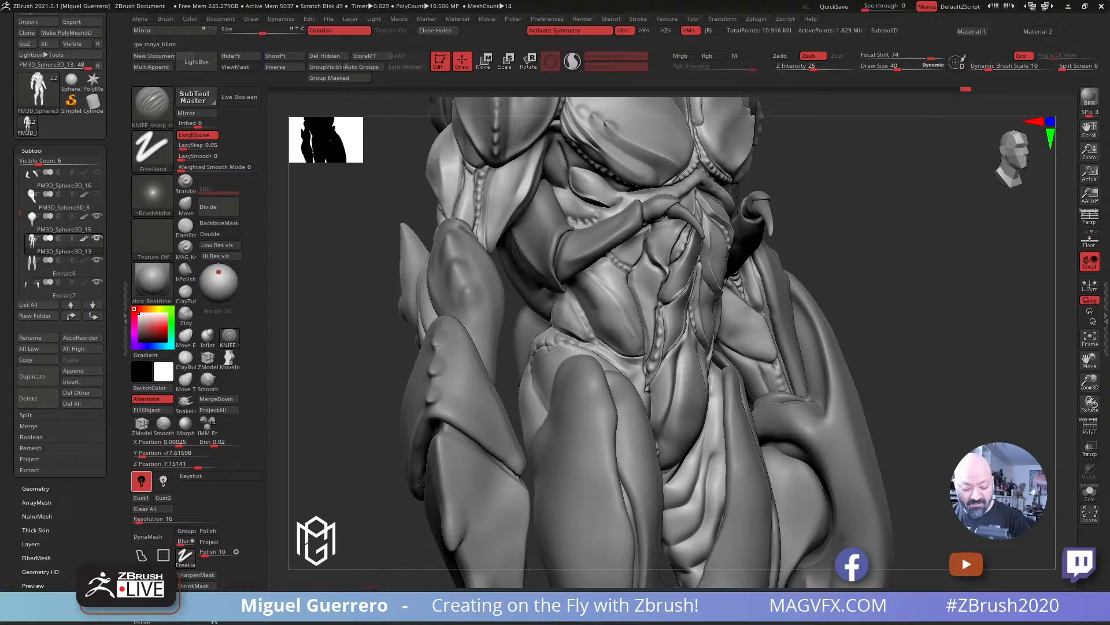
pyautogui.click(335, 605)
pyautogui.moveTo(365, 454); pyautogui.dragTo(388, 452, button='right')
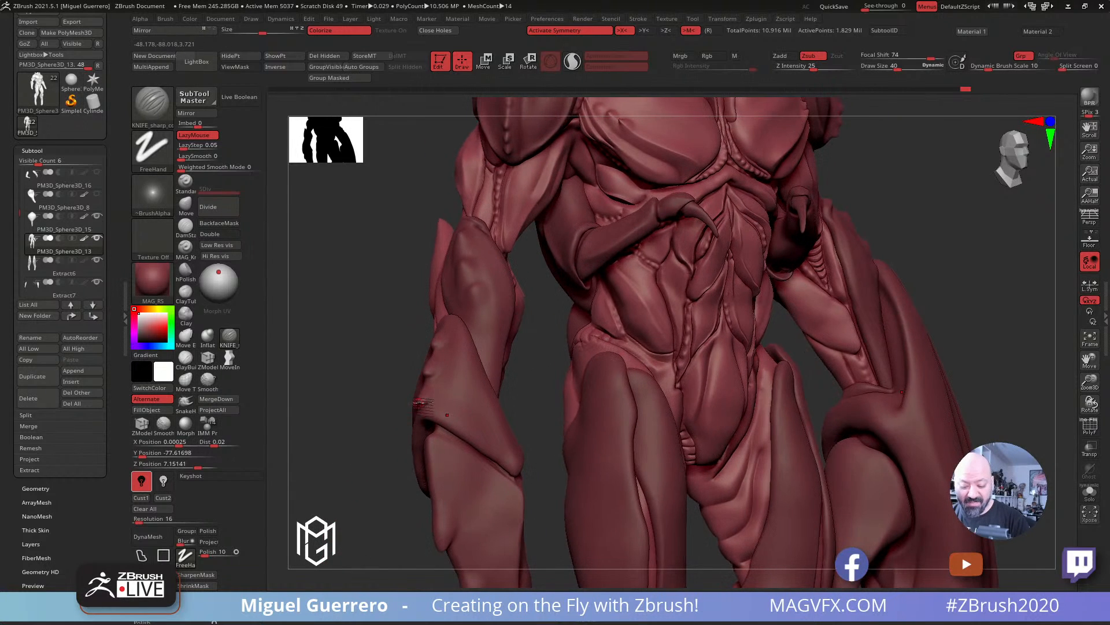
pyautogui.click(357, 605)
pyautogui.moveTo(351, 418); pyautogui.dragTo(325, 414, button='right')
# Step: Carve short creases along the seam between waist and front hip and beside the pelvic plate with the KNIFE brush at draw size 40
pyautogui.moveTo(465, 366)
pyautogui.keyDown('ctrl'); pyautogui.mouseDown(button='right')
pyautogui.moveTo(535, 380)
pyautogui.moveTo(580, 364)
pyautogui.moveTo(555, 347)
pyautogui.moveTo(584, 326)
pyautogui.mouseUp(button='right'); pyautogui.keyUp('ctrl')
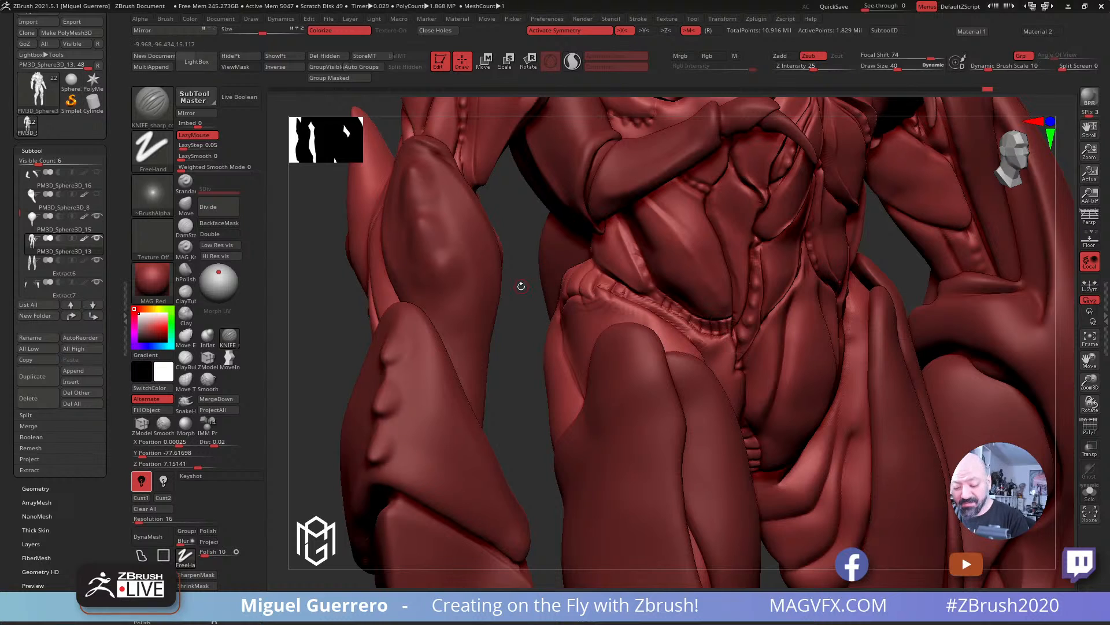
pyautogui.moveTo(521, 286); pyautogui.dragTo(647, 294)
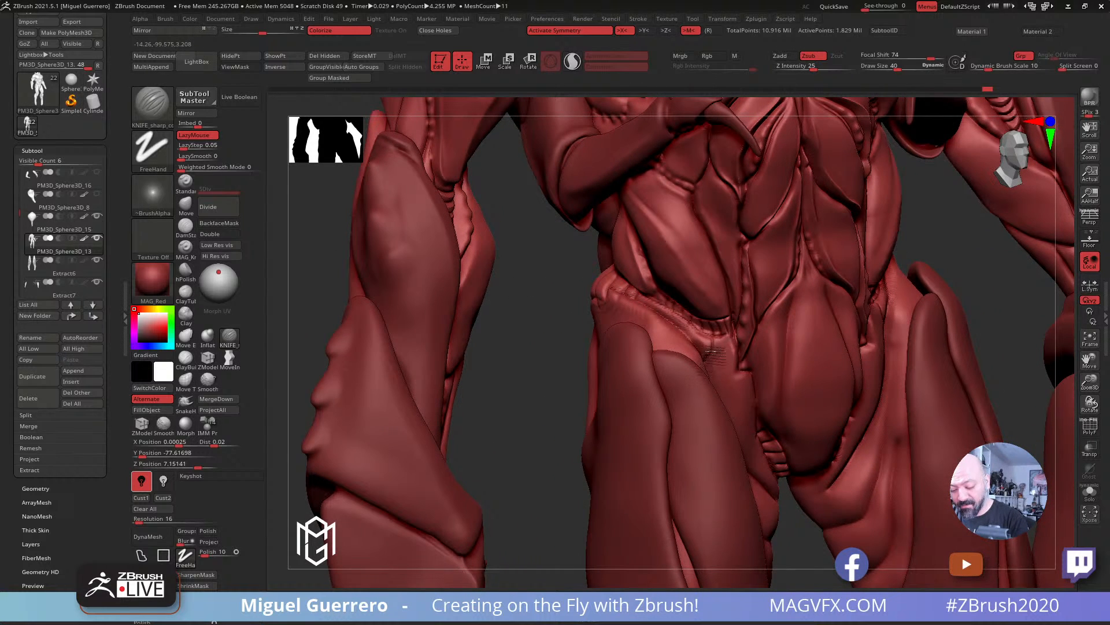
pyautogui.moveTo(558, 324); pyautogui.dragTo(523, 322)
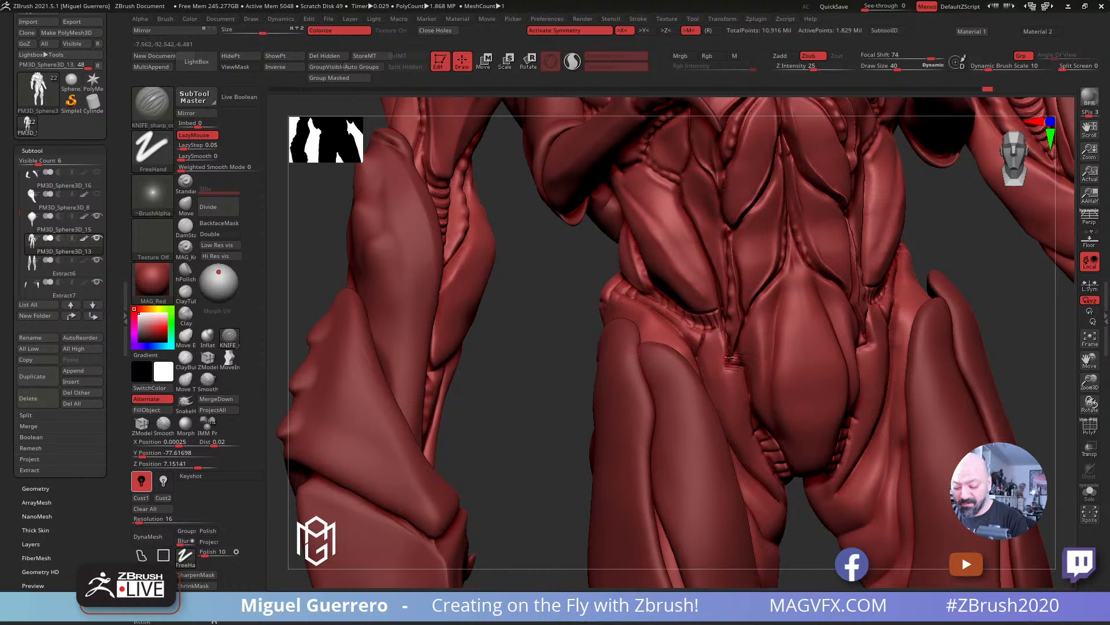
pyautogui.moveTo(708, 385); pyautogui.dragTo(728, 371)
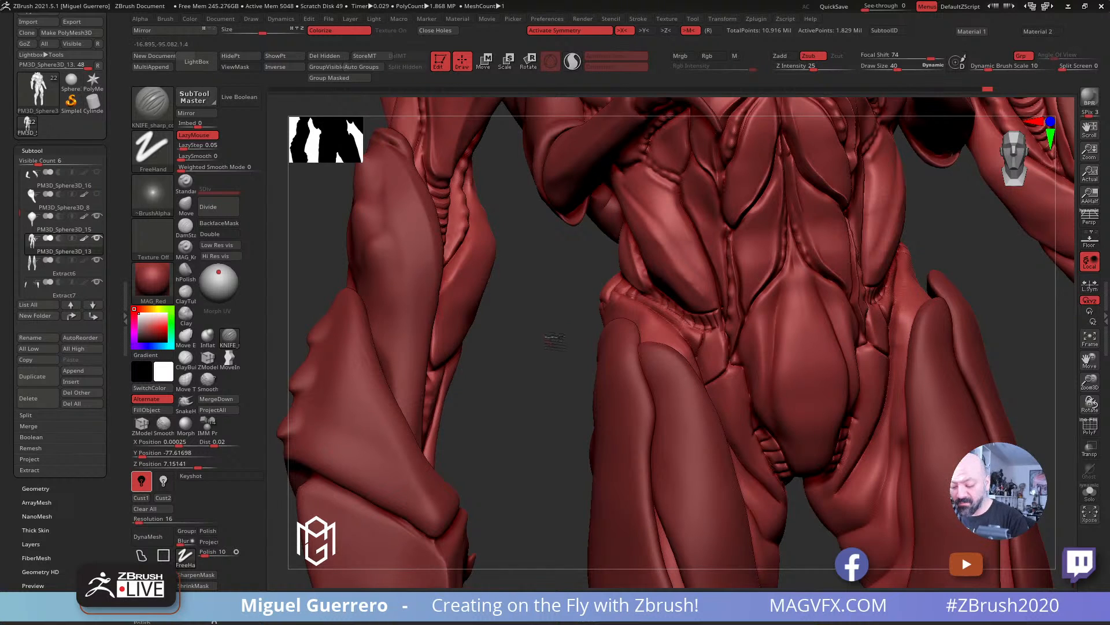
pyautogui.moveTo(565, 332)
pyautogui.mouseDown()
pyautogui.moveTo(577, 344)
pyautogui.moveTo(565, 341)
pyautogui.mouseUp()
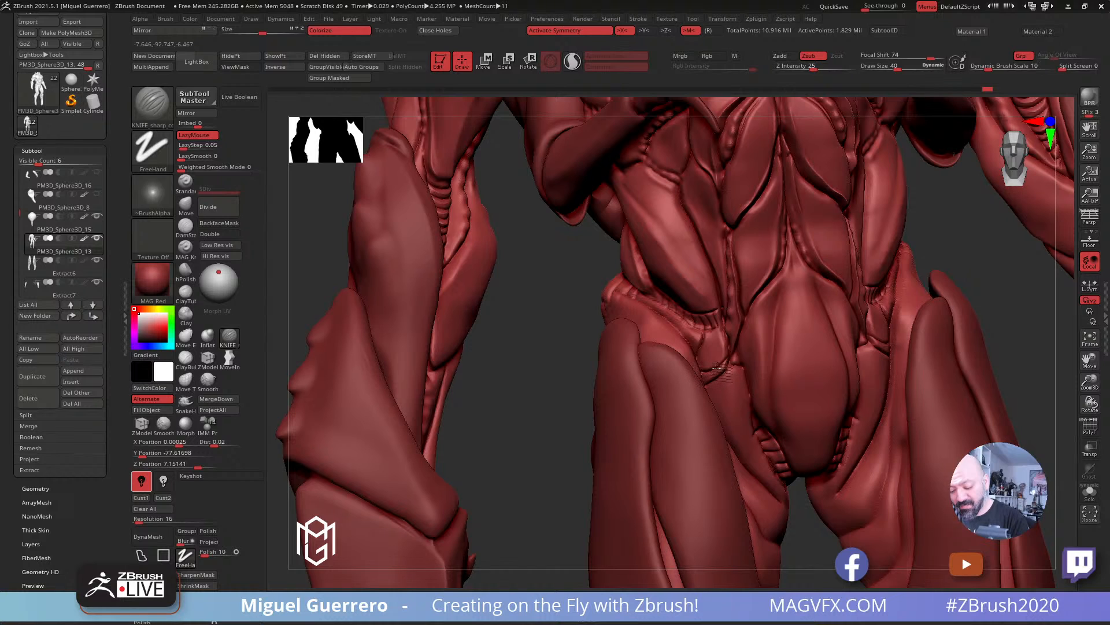
pyautogui.moveTo(558, 342); pyautogui.dragTo(540, 350)
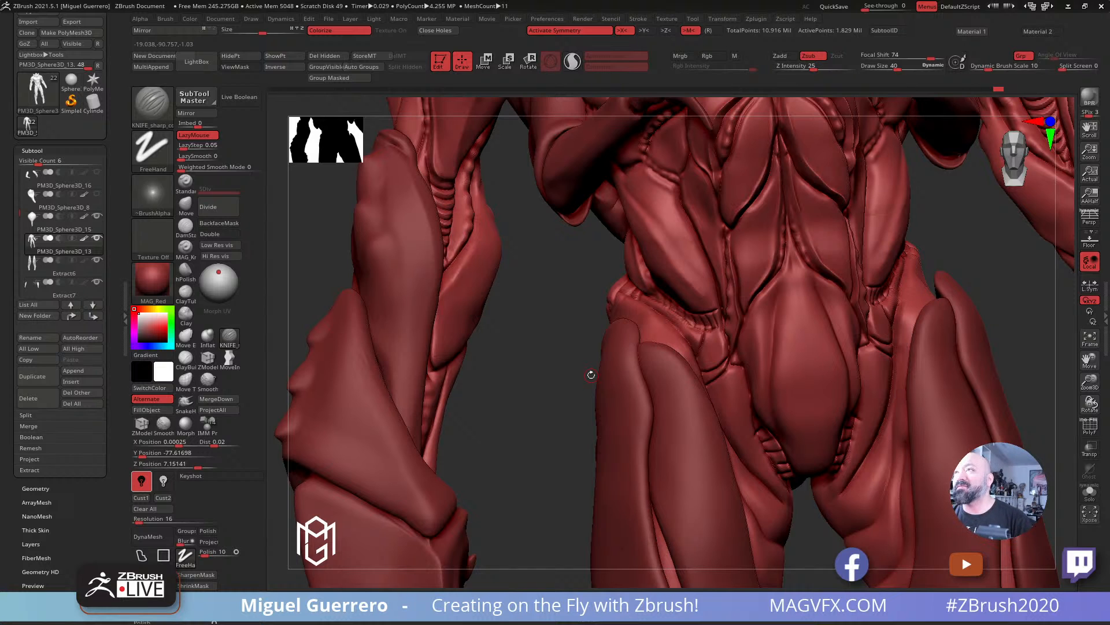
pyautogui.moveTo(525, 354)
pyautogui.mouseDown()
pyautogui.moveTo(528, 322)
pyautogui.moveTo(553, 310)
pyautogui.mouseUp()
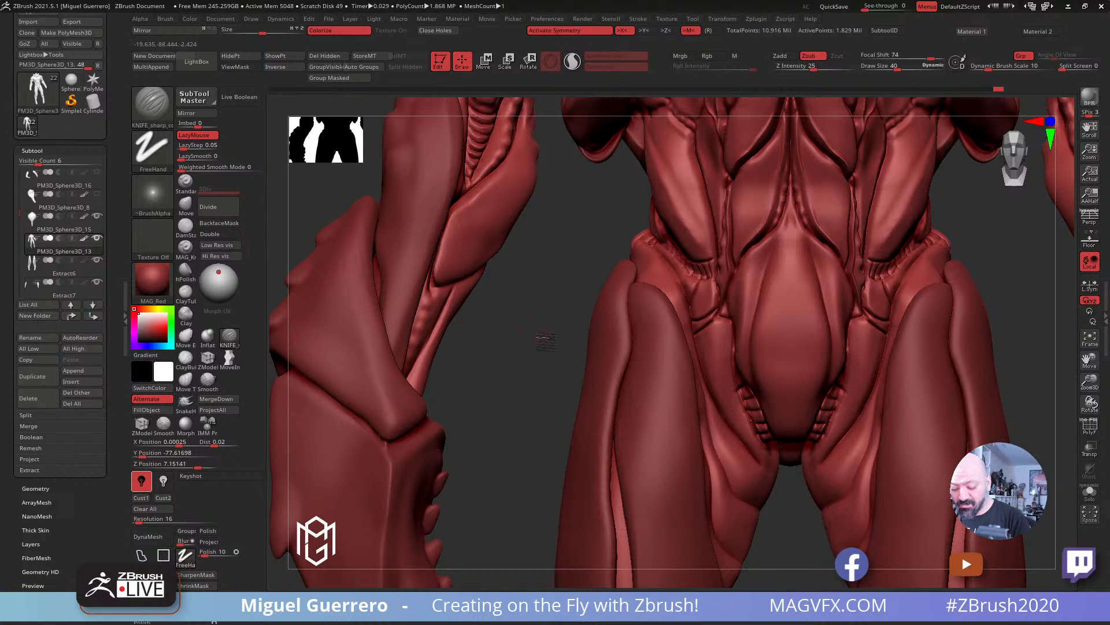
# Step: Carve creases from the front hip down the groin and inner thigh beside the pelvic plate, raising the draw size to 60
pyautogui.moveTo(547, 341); pyautogui.dragTo(717, 399)
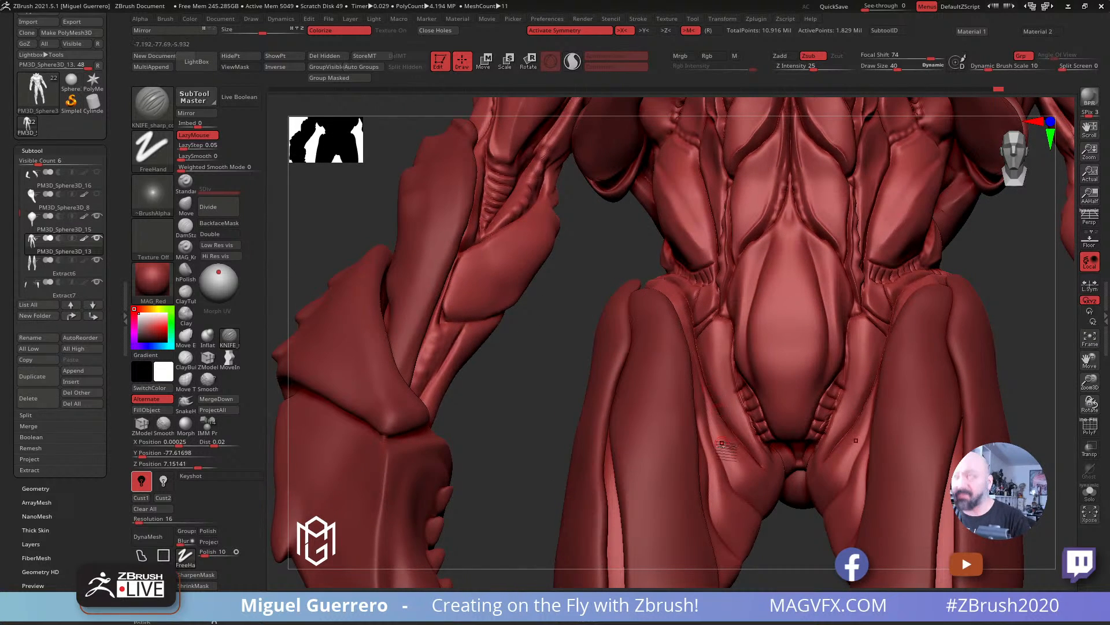
pyautogui.moveTo(525, 398)
pyautogui.mouseDown()
pyautogui.moveTo(508, 329)
pyautogui.moveTo(578, 341)
pyautogui.mouseUp()
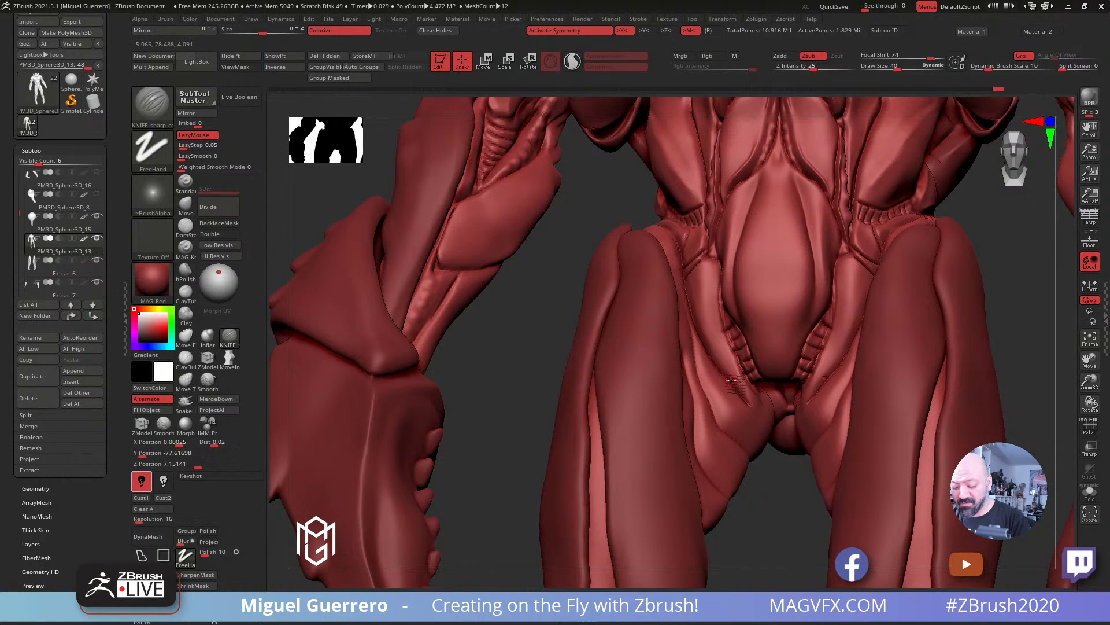
pyautogui.moveTo(512, 343); pyautogui.dragTo(483, 359)
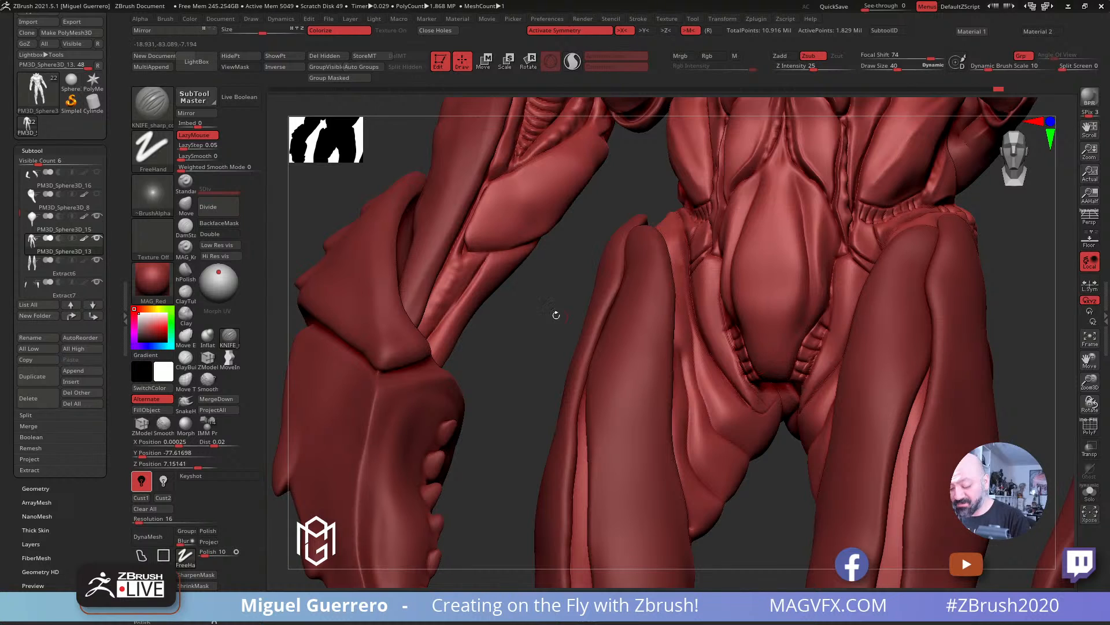
pyautogui.moveTo(512, 318)
pyautogui.mouseDown()
pyautogui.moveTo(556, 291)
pyautogui.moveTo(665, 266)
pyautogui.mouseUp()
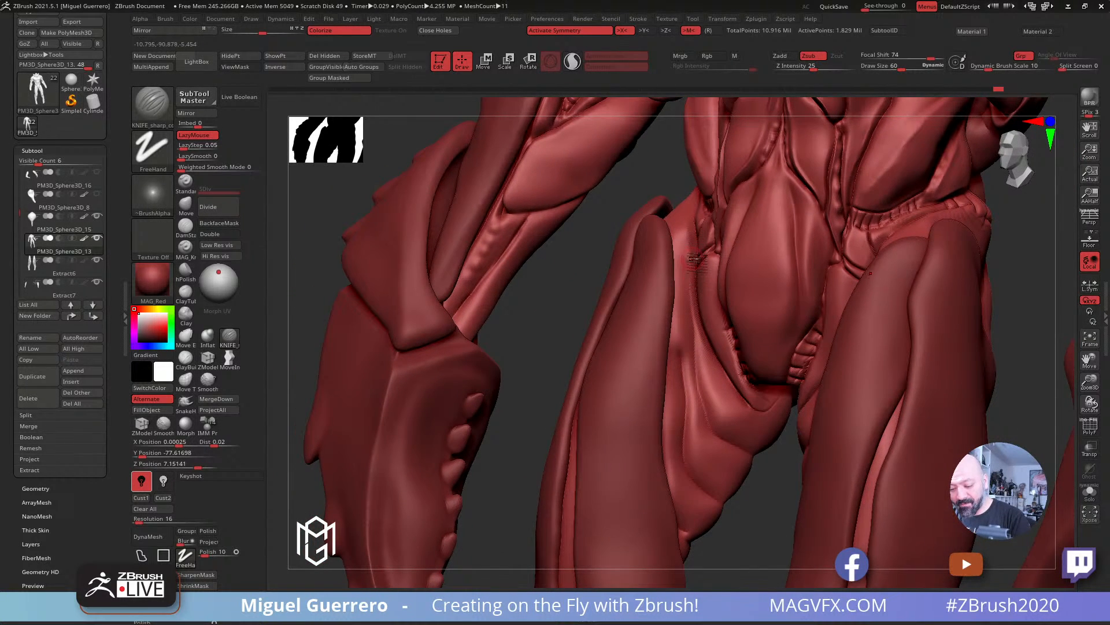
pyautogui.moveTo(694, 308); pyautogui.dragTo(713, 429)
# Step: Sharpen the creases below the buttock and across the folds at the back of the upper thigh
pyautogui.moveTo(540, 348)
pyautogui.mouseDown()
pyautogui.moveTo(534, 322)
pyautogui.moveTo(477, 270)
pyautogui.moveTo(586, 359)
pyautogui.moveTo(658, 382)
pyautogui.mouseUp()
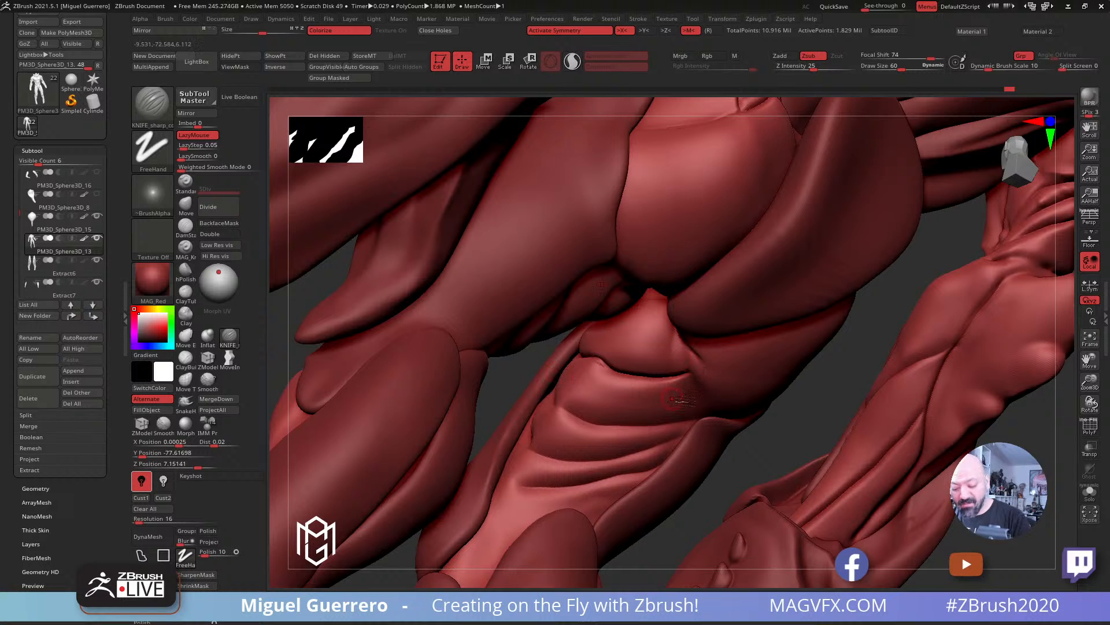
pyautogui.moveTo(826, 422); pyautogui.dragTo(817, 378)
pyautogui.moveTo(659, 302)
pyautogui.mouseDown()
pyautogui.moveTo(677, 334)
pyautogui.moveTo(727, 360)
pyautogui.moveTo(840, 391)
pyautogui.moveTo(731, 349)
pyautogui.mouseUp()
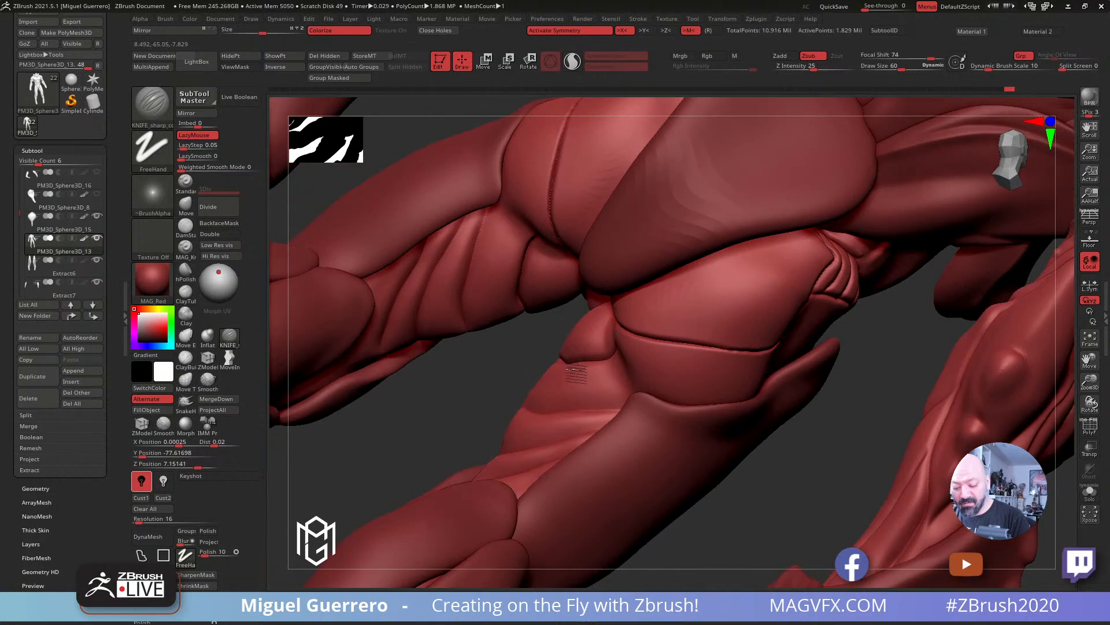
pyautogui.moveTo(569, 337); pyautogui.dragTo(604, 375)
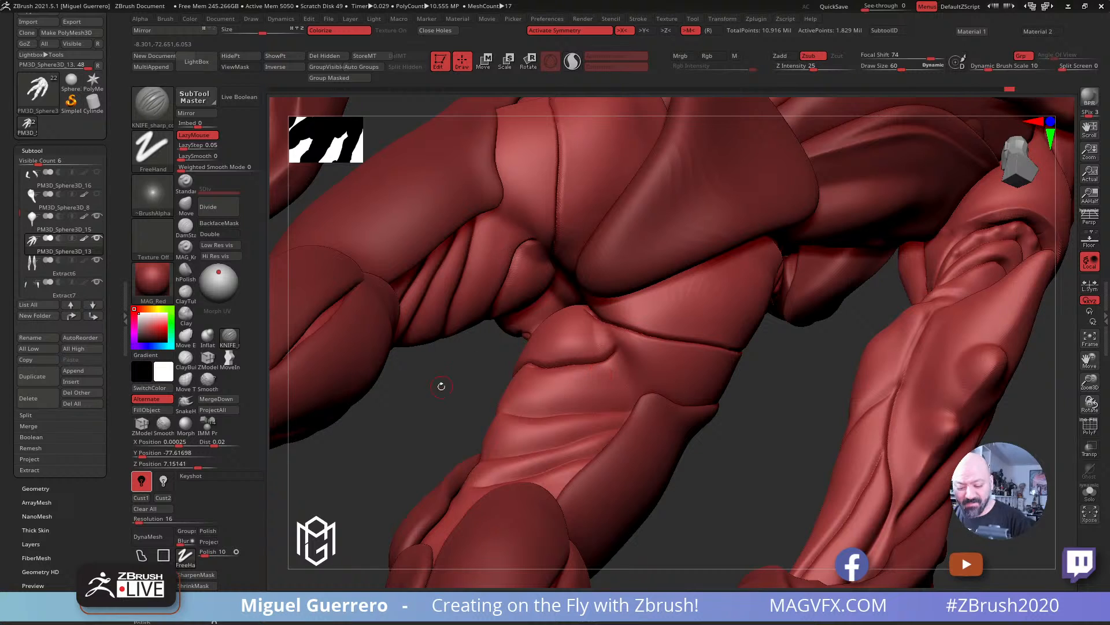
# Step: Carve a lengthwise crease beside the rear thigh folds, from the buttock down to the outer thigh plate, and inspect it from behind
pyautogui.moveTo(441, 385); pyautogui.dragTo(463, 382)
pyautogui.moveTo(626, 342); pyautogui.dragTo(644, 414)
pyautogui.moveTo(772, 469); pyautogui.dragTo(729, 476)
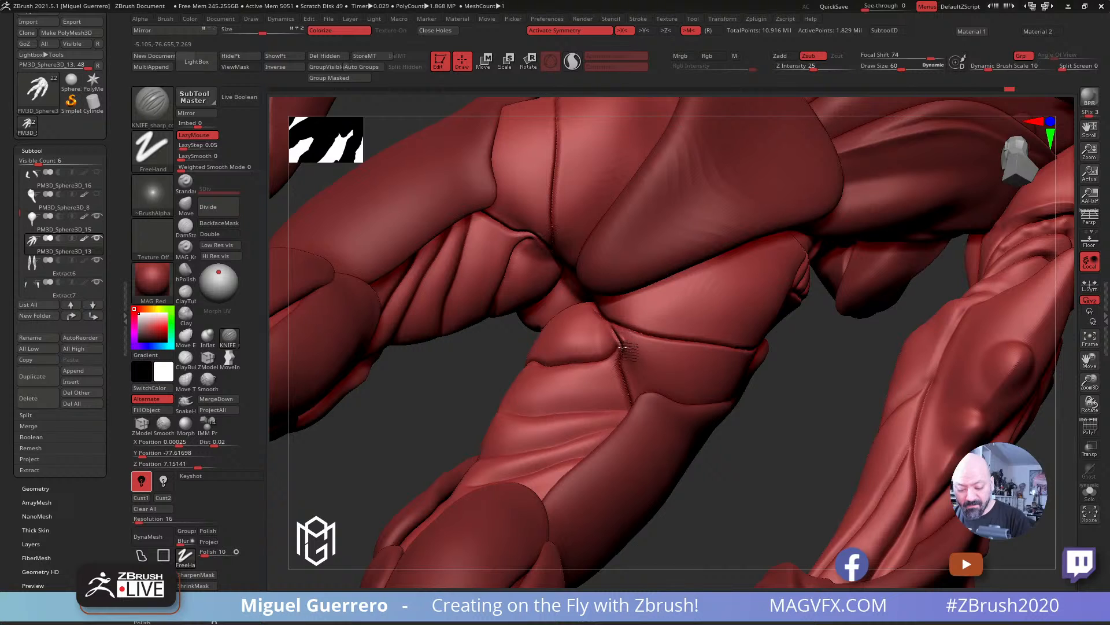
pyautogui.moveTo(629, 374); pyautogui.dragTo(638, 403)
pyautogui.moveTo(496, 351)
pyautogui.keyDown('alt'); pyautogui.mouseDown()
pyautogui.moveTo(533, 206)
pyautogui.moveTo(429, 248)
pyautogui.moveTo(402, 299)
pyautogui.moveTo(348, 318)
pyautogui.moveTo(512, 307)
pyautogui.moveTo(459, 275)
pyautogui.mouseUp(); pyautogui.keyUp('alt')
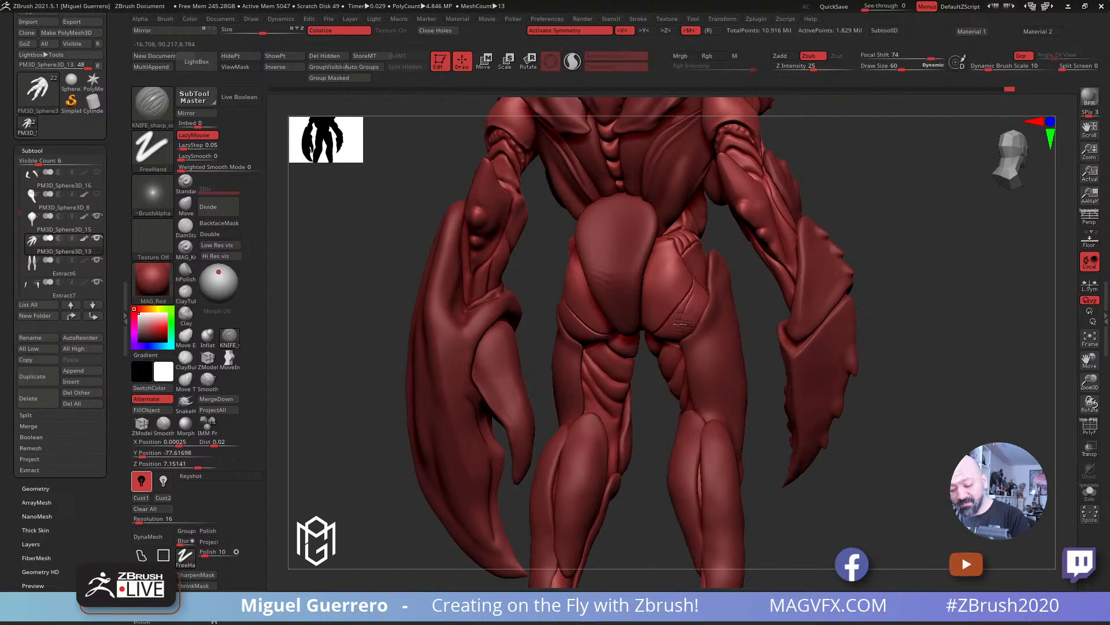
pyautogui.moveTo(676, 321); pyautogui.dragTo(574, 333)
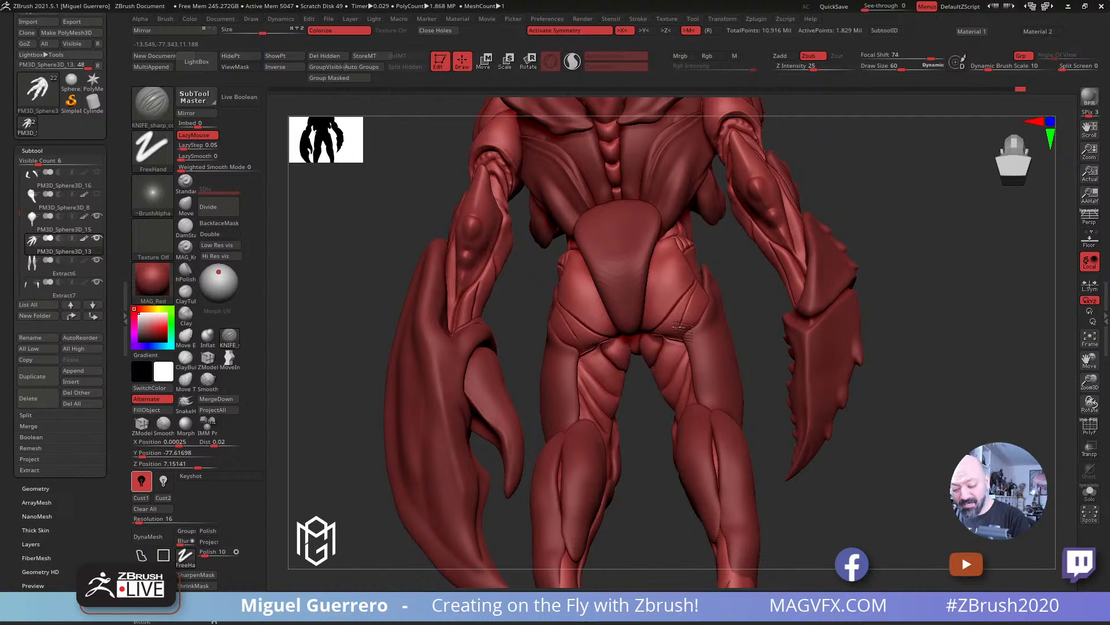
# Step: Carve a row of short cross creases along the diagonal band at the lower edge of the buttock with the KNIFE brush
pyautogui.keyDown('ctrl'); pyautogui.moveTo(647, 340); pyautogui.dragTo(642, 291, button='right'); pyautogui.keyUp('ctrl')
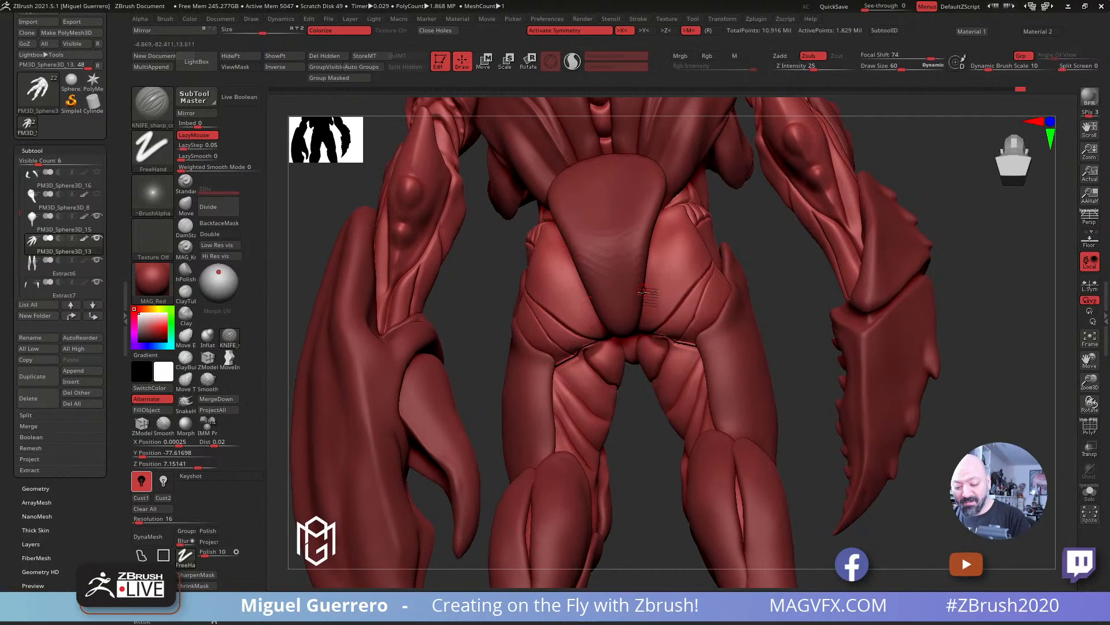
pyautogui.keyDown('ctrl'); pyautogui.moveTo(757, 354); pyautogui.dragTo(680, 329, button='right'); pyautogui.keyUp('ctrl')
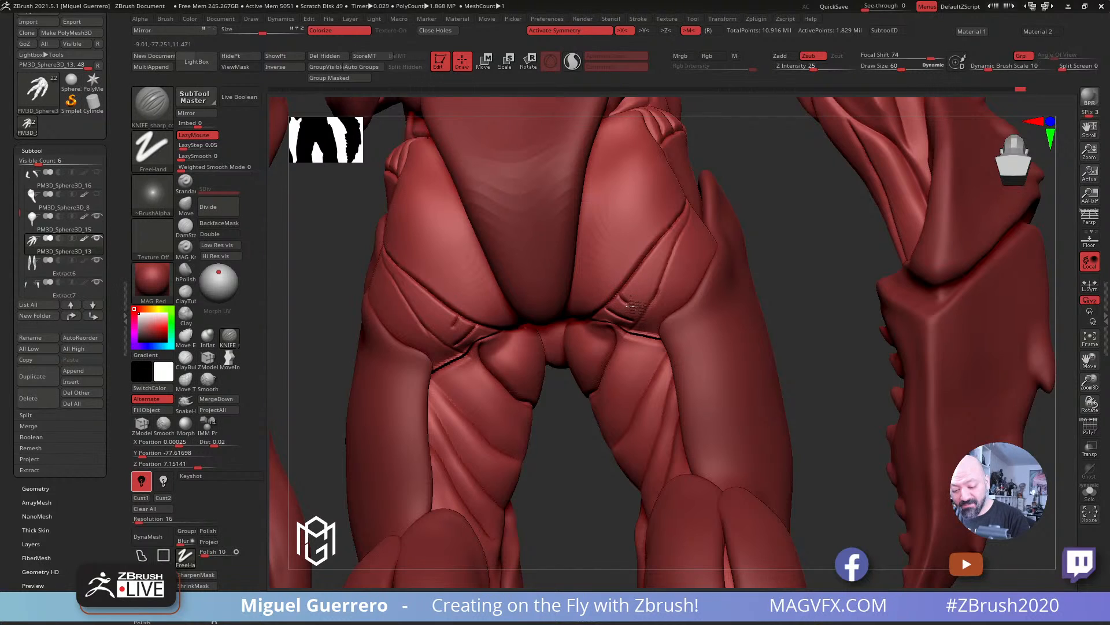
pyautogui.moveTo(633, 283)
pyautogui.mouseDown()
pyautogui.moveTo(653, 297)
pyautogui.moveTo(641, 271)
pyautogui.moveTo(665, 249)
pyautogui.mouseUp()
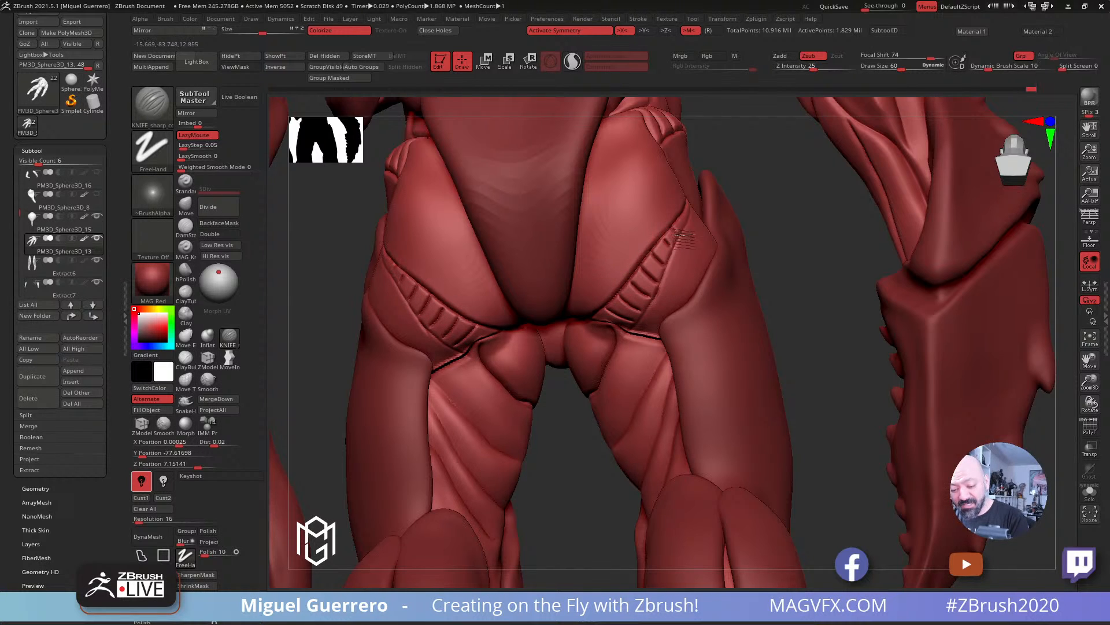
pyautogui.moveTo(801, 283)
pyautogui.keyDown('ctrl'); pyautogui.mouseDown(button='right')
pyautogui.moveTo(543, 233)
pyautogui.moveTo(502, 288)
pyautogui.moveTo(495, 277)
pyautogui.moveTo(564, 304)
pyautogui.mouseUp(button='right'); pyautogui.keyUp('ctrl')
pyautogui.moveTo(558, 245); pyautogui.dragTo(564, 258, button='right')
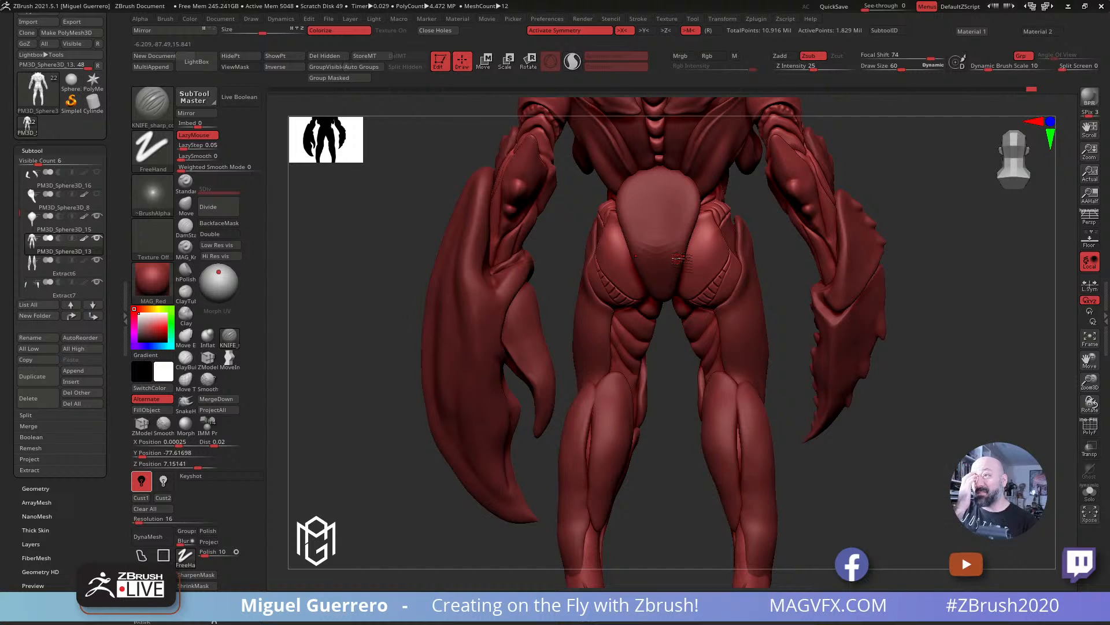
# Step: Turn on mask display and mask the ribbed band along the lower edge of the buttock with the MaskPen brush
pyautogui.moveTo(411, 292)
pyautogui.keyDown('alt'); pyautogui.mouseDown()
pyautogui.moveTo(428, 259)
pyautogui.moveTo(386, 215)
pyautogui.mouseUp(); pyautogui.keyUp('alt')
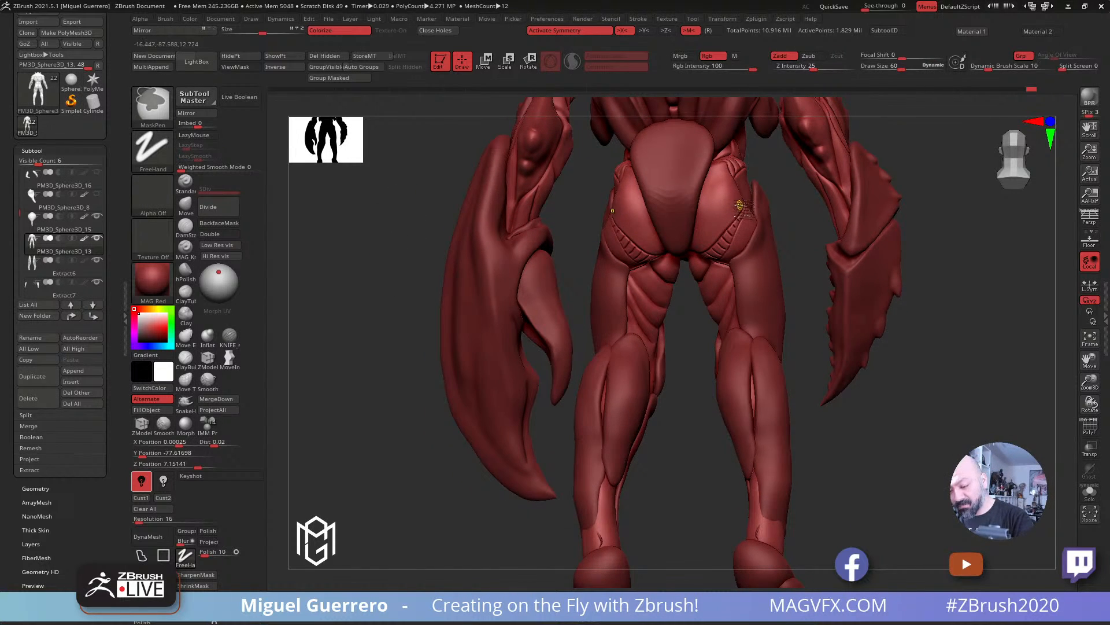
pyautogui.hotkey('ctrl', 'h')
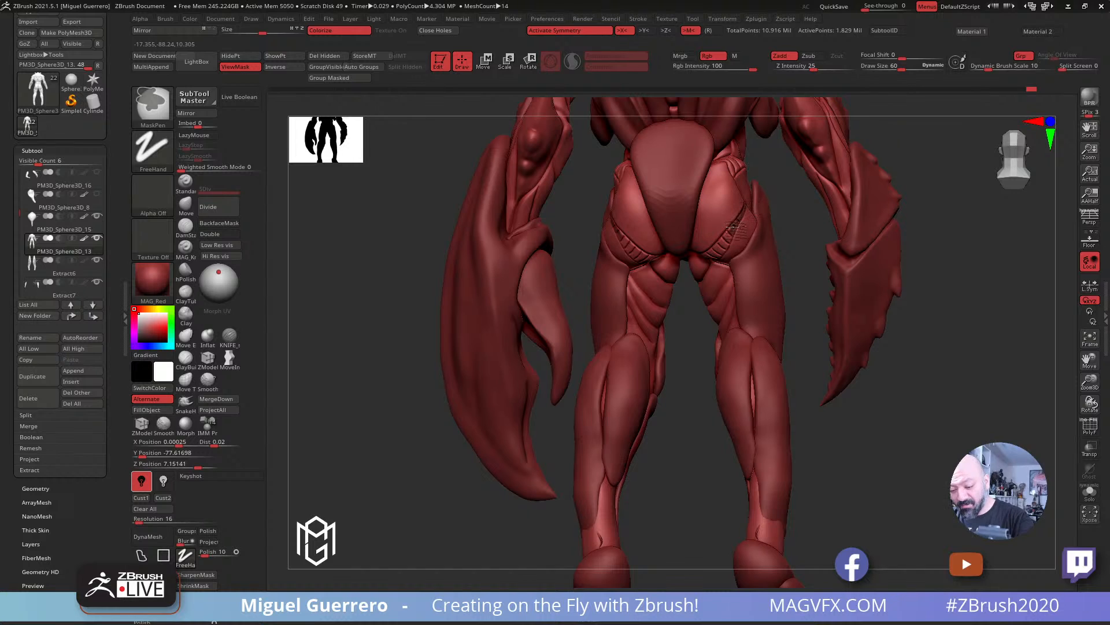
pyautogui.moveTo(684, 305); pyautogui.dragTo(705, 277)
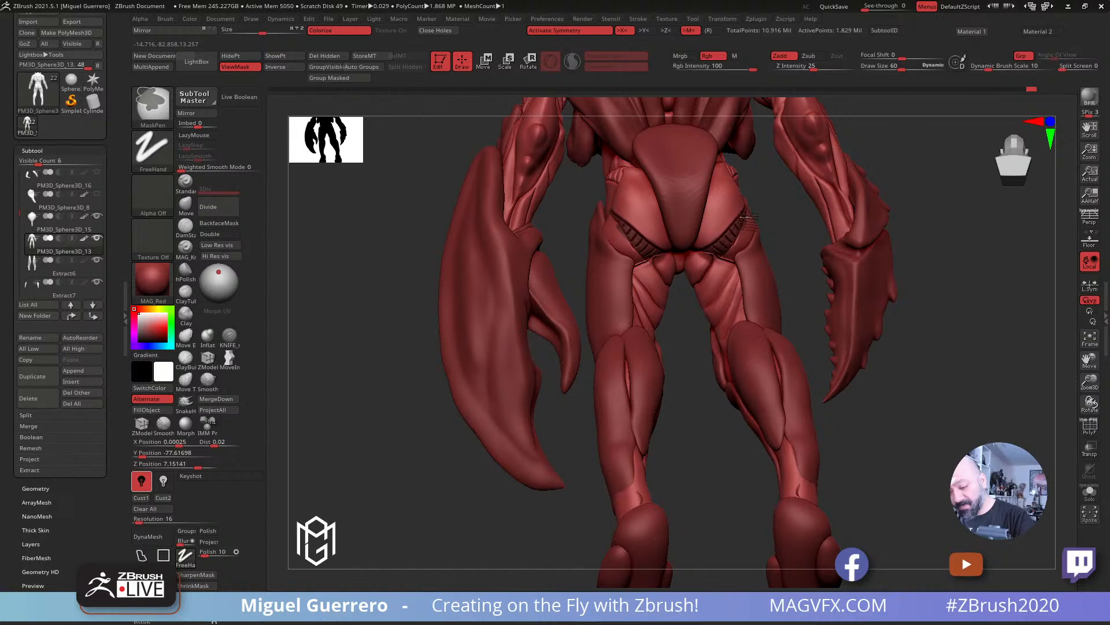
# Step: Enlarge the draw size to 120 and extend the mask over the outer end of the ribbed folds beneath the glutes
pyautogui.moveTo(746, 217); pyautogui.dragTo(737, 230, button='right')
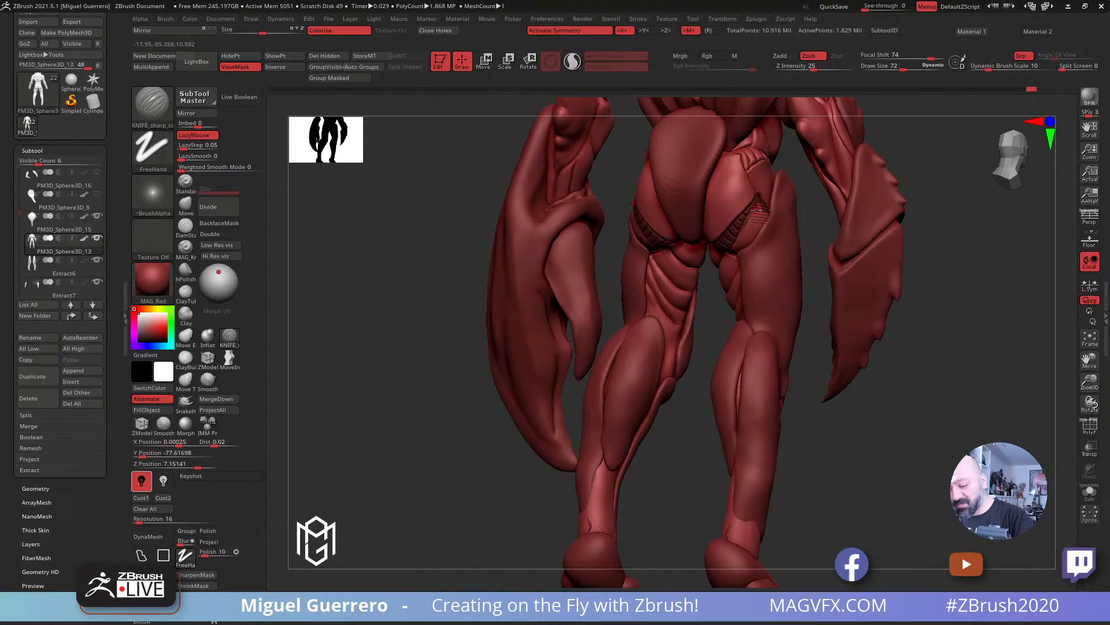
pyautogui.press(']')
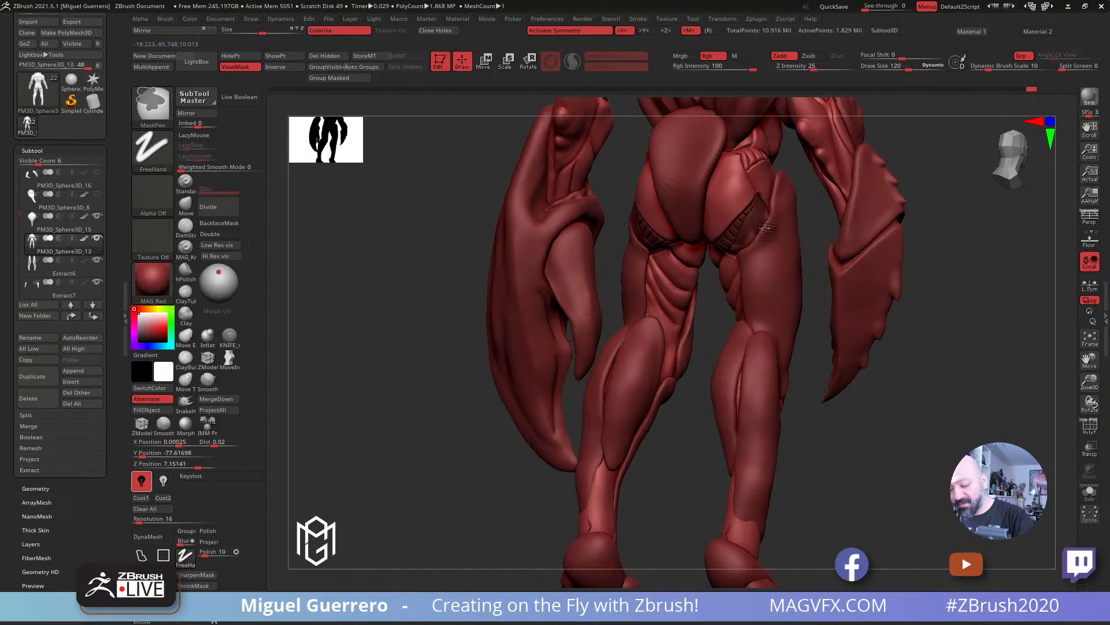
pyautogui.keyDown('ctrl'); pyautogui.moveTo(764, 220); pyautogui.dragTo(751, 230); pyautogui.keyUp('ctrl')
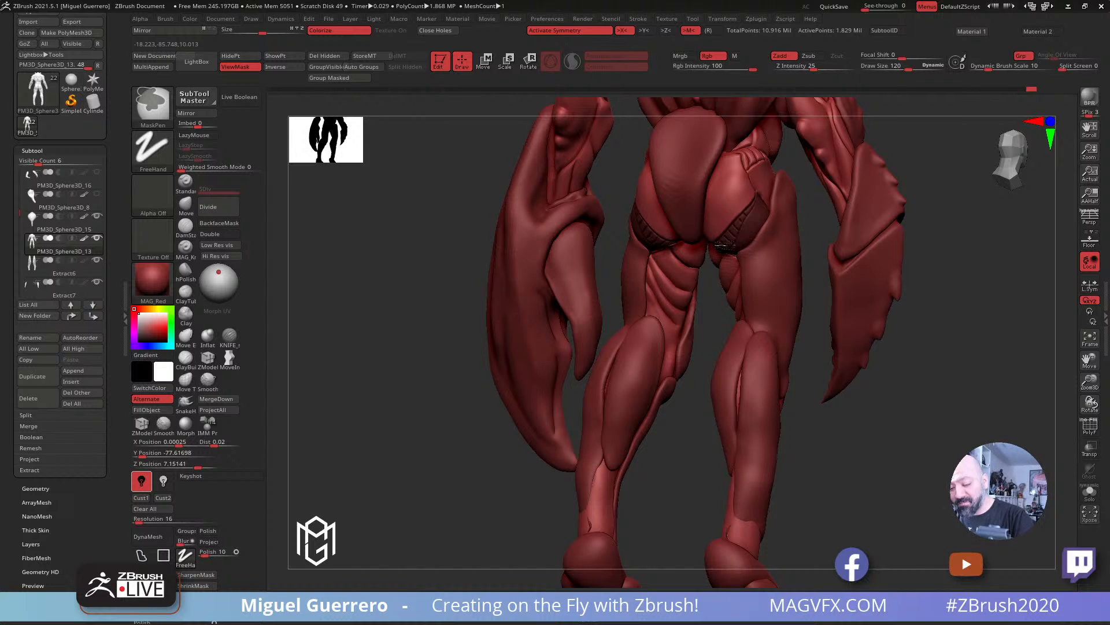
pyautogui.moveTo(399, 221); pyautogui.dragTo(499, 212)
pyautogui.keyDown('ctrl'); pyautogui.moveTo(666, 255); pyautogui.dragTo(714, 305, button='right'); pyautogui.keyUp('ctrl')
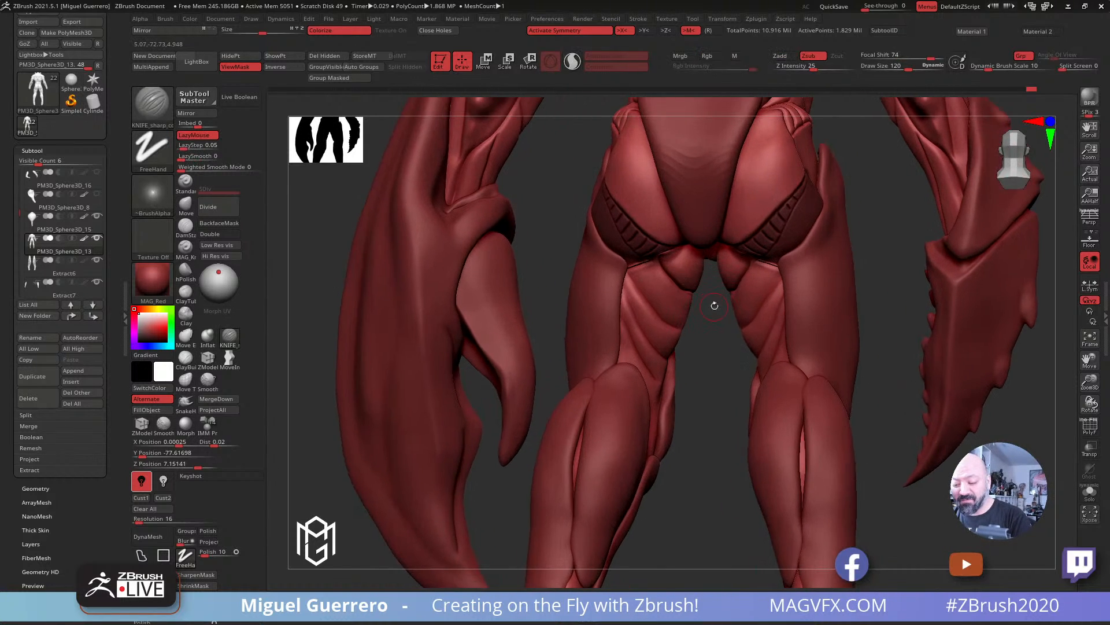
pyautogui.moveTo(715, 306)
pyautogui.keyDown('alt'); pyautogui.mouseDown()
pyautogui.moveTo(682, 333)
pyautogui.moveTo(697, 294)
pyautogui.moveTo(742, 289)
pyautogui.mouseUp(); pyautogui.keyUp('alt')
# Step: Invert the mask so the ribbed folds are editable, and blur its edge
pyautogui.keyDown('ctrl'); pyautogui.click(853, 294); pyautogui.keyUp('ctrl')
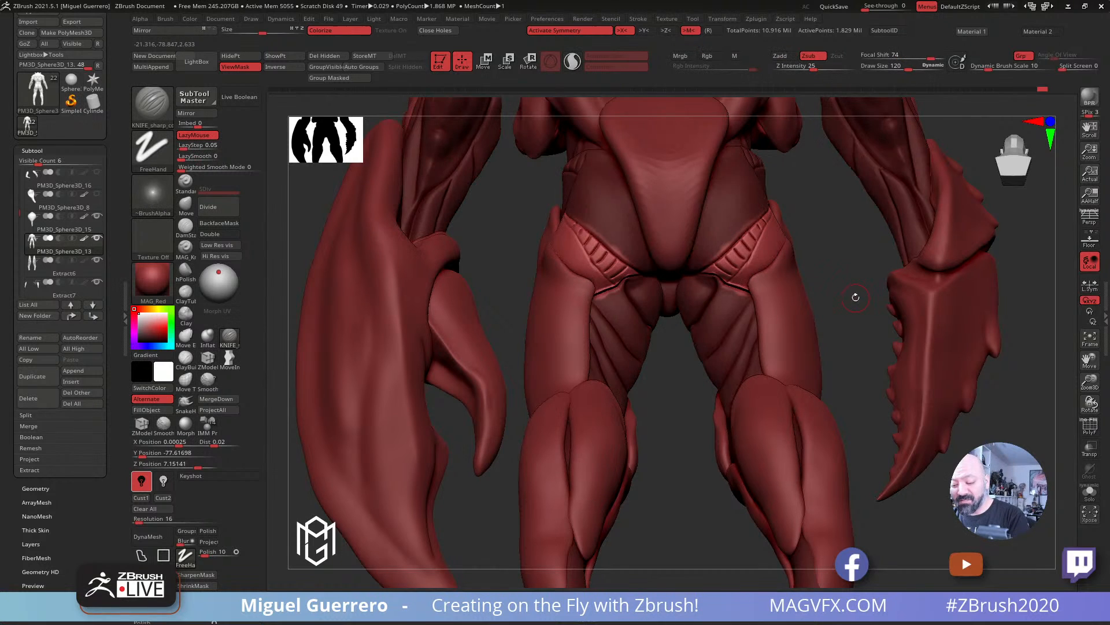
pyautogui.moveTo(856, 297)
pyautogui.mouseDown()
pyautogui.moveTo(838, 322)
pyautogui.moveTo(848, 303)
pyautogui.mouseUp()
pyautogui.keyDown('ctrl'); pyautogui.click(730, 236); pyautogui.keyUp('ctrl')
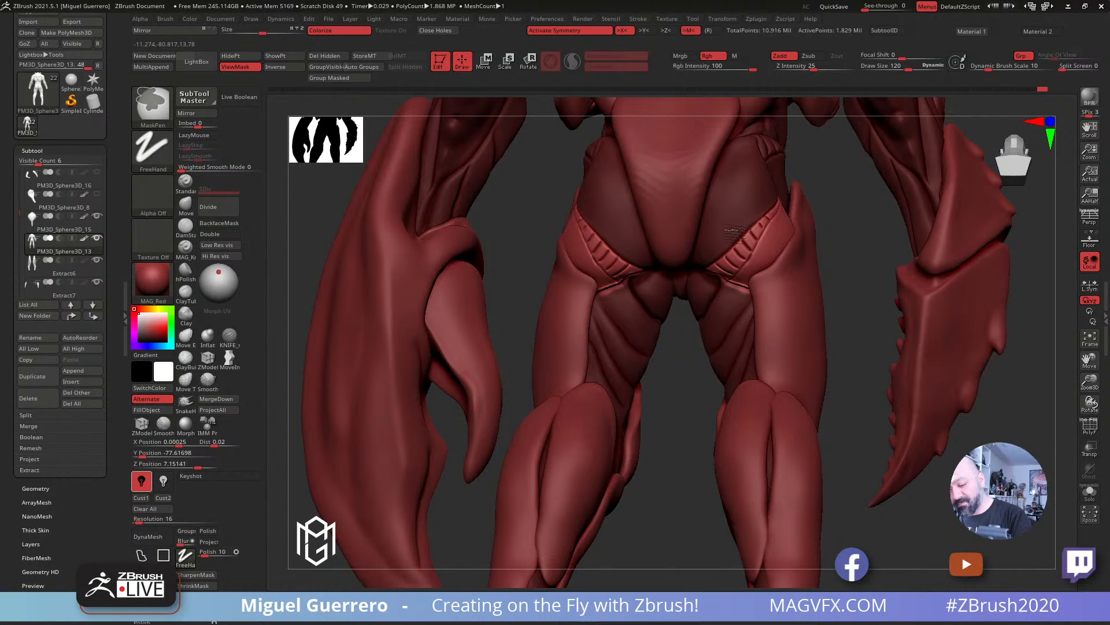
pyautogui.keyDown('ctrl'); pyautogui.click(868, 304); pyautogui.keyUp('ctrl')
pyautogui.keyDown('ctrl'); pyautogui.click(868, 302); pyautogui.keyUp('ctrl')
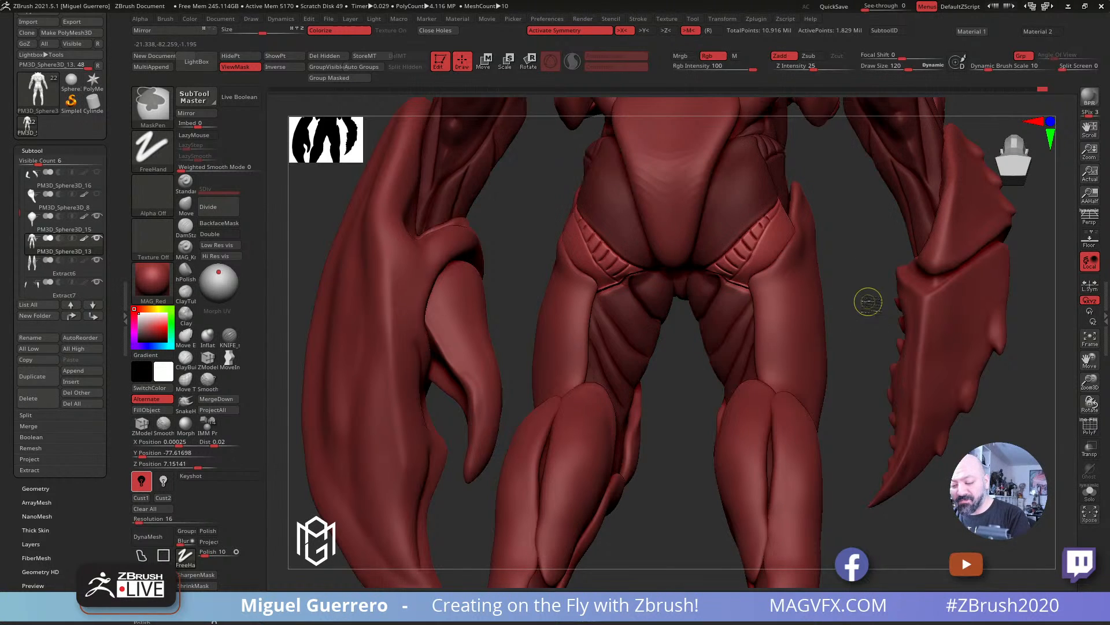
pyautogui.moveTo(868, 302)
pyautogui.mouseDown()
pyautogui.moveTo(846, 337)
pyautogui.moveTo(828, 325)
pyautogui.mouseUp()
# Step: Reshape the unmasked ribbed folds beneath the glutes using the Move brush at draw size 456
pyautogui.click(185, 205)
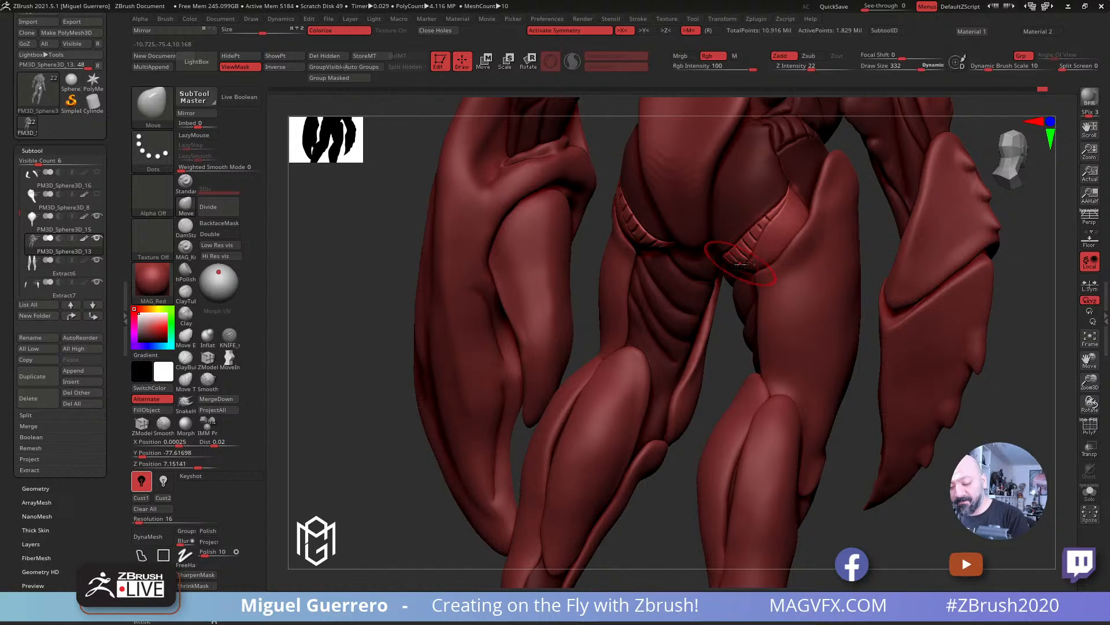
pyautogui.moveTo(722, 341); pyautogui.dragTo(665, 341)
pyautogui.press(']')
pyautogui.press(']')
pyautogui.press(']')
pyautogui.press(']')
pyautogui.press(']')
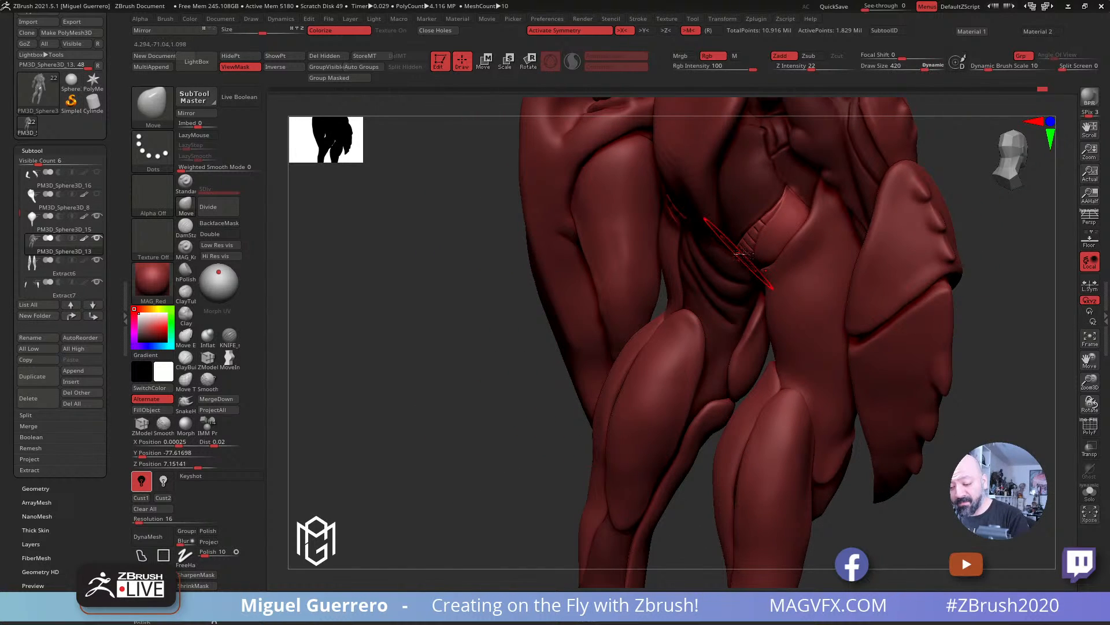
pyautogui.moveTo(743, 254); pyautogui.dragTo(758, 241)
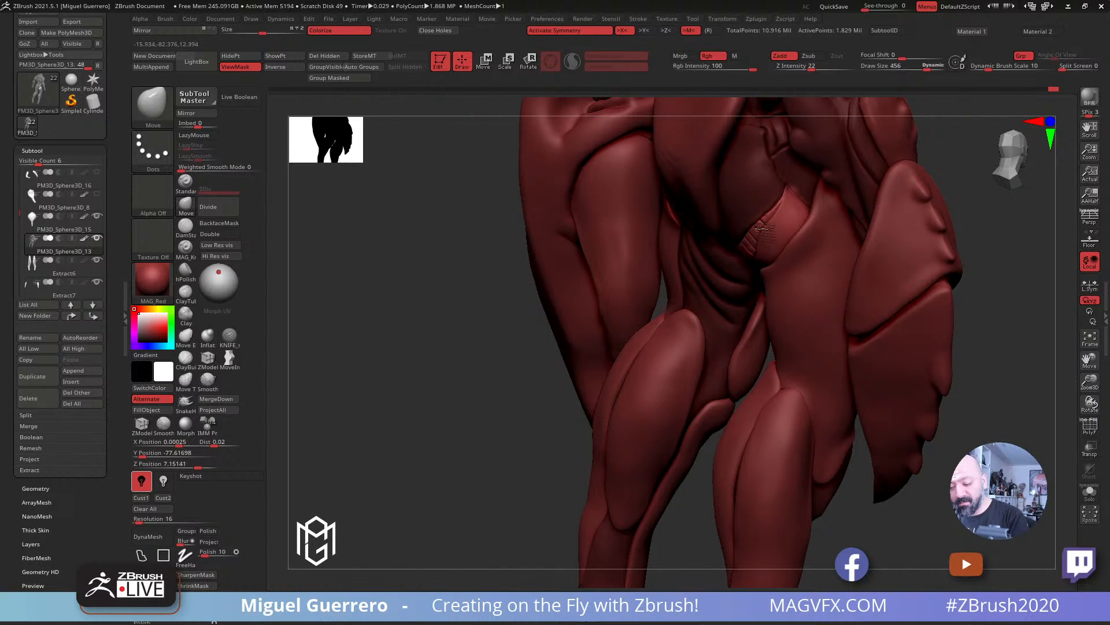
pyautogui.moveTo(463, 243)
pyautogui.mouseDown()
pyautogui.moveTo(538, 246)
pyautogui.moveTo(578, 179)
pyautogui.mouseUp()
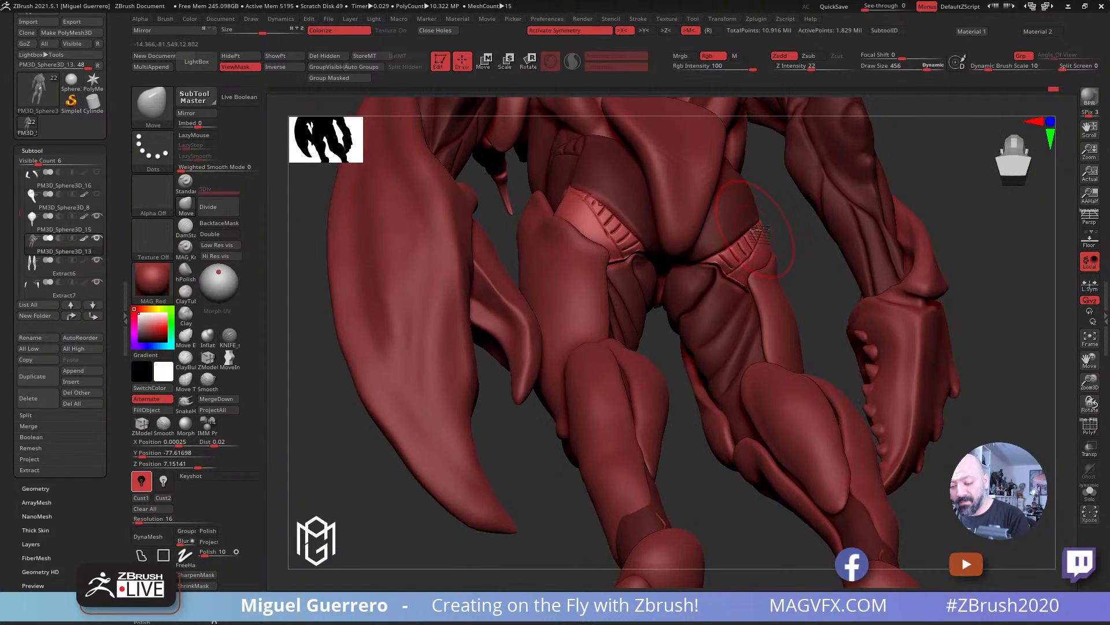
pyautogui.moveTo(757, 231); pyautogui.dragTo(738, 252)
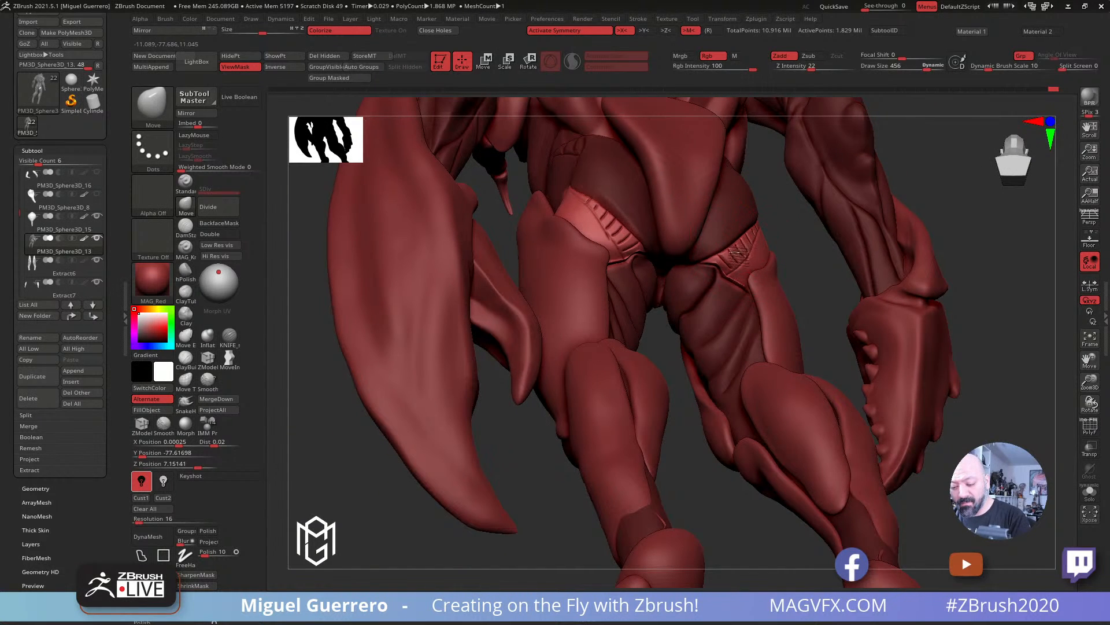
pyautogui.moveTo(821, 275); pyautogui.dragTo(620, 222)
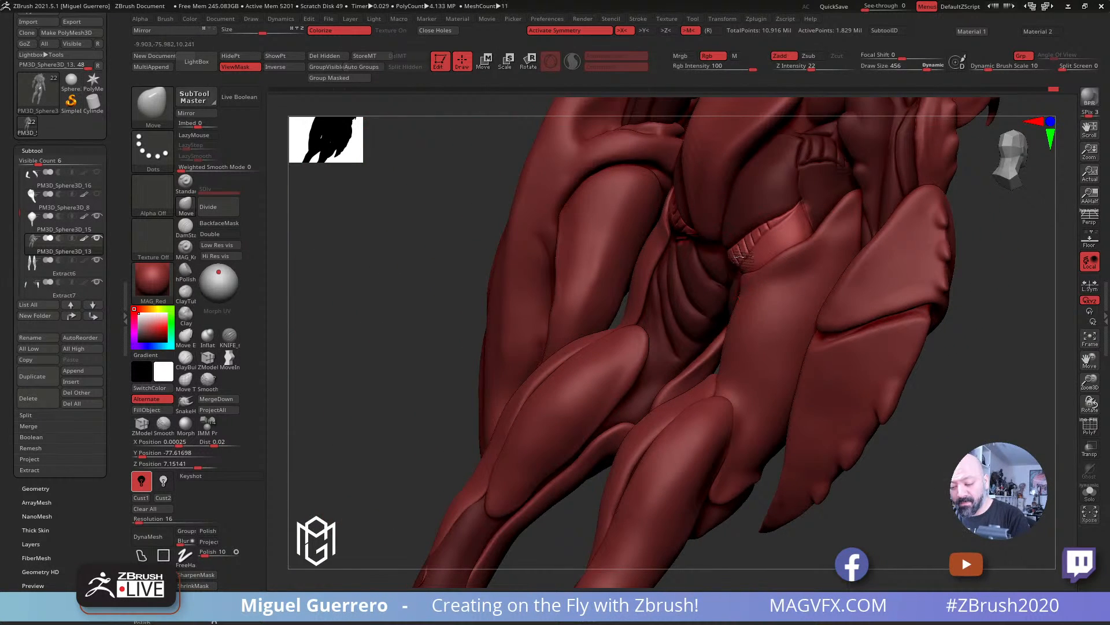
# Step: Reduce the draw size to 352, turn mask display back on, and invert the mask to free the glutes
pyautogui.moveTo(433, 210); pyautogui.dragTo(600, 239, button='right')
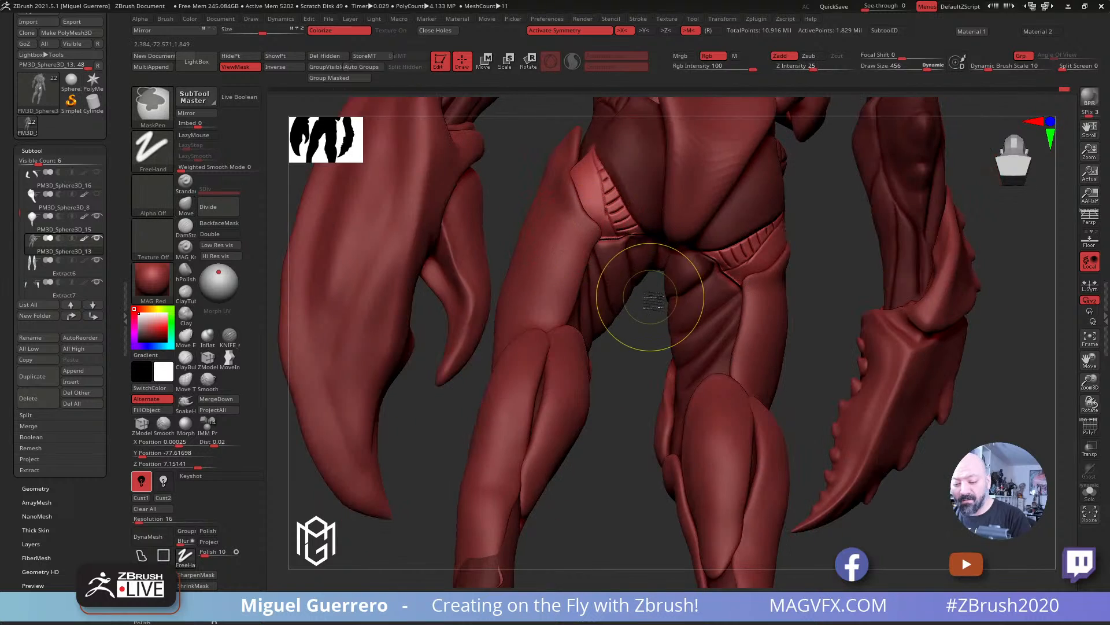
pyautogui.keyDown('ctrl'); pyautogui.moveTo(649, 297); pyautogui.dragTo(647, 312, button='right'); pyautogui.keyUp('ctrl')
pyautogui.moveTo(793, 304); pyautogui.dragTo(772, 335, button='right')
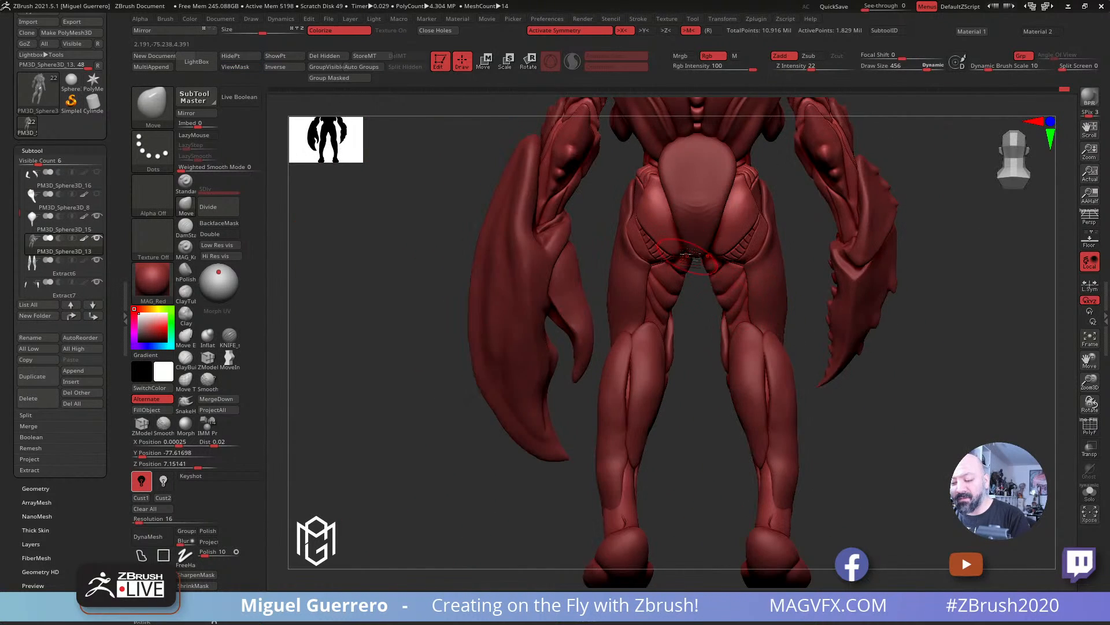
pyautogui.keyDown('alt'); pyautogui.moveTo(628, 236); pyautogui.dragTo(646, 290, button='right'); pyautogui.keyUp('alt')
pyautogui.moveTo(409, 249); pyautogui.dragTo(460, 259, button='right')
pyautogui.keyDown('ctrl'); pyautogui.moveTo(696, 305); pyautogui.dragTo(726, 270, button='right'); pyautogui.keyUp('ctrl')
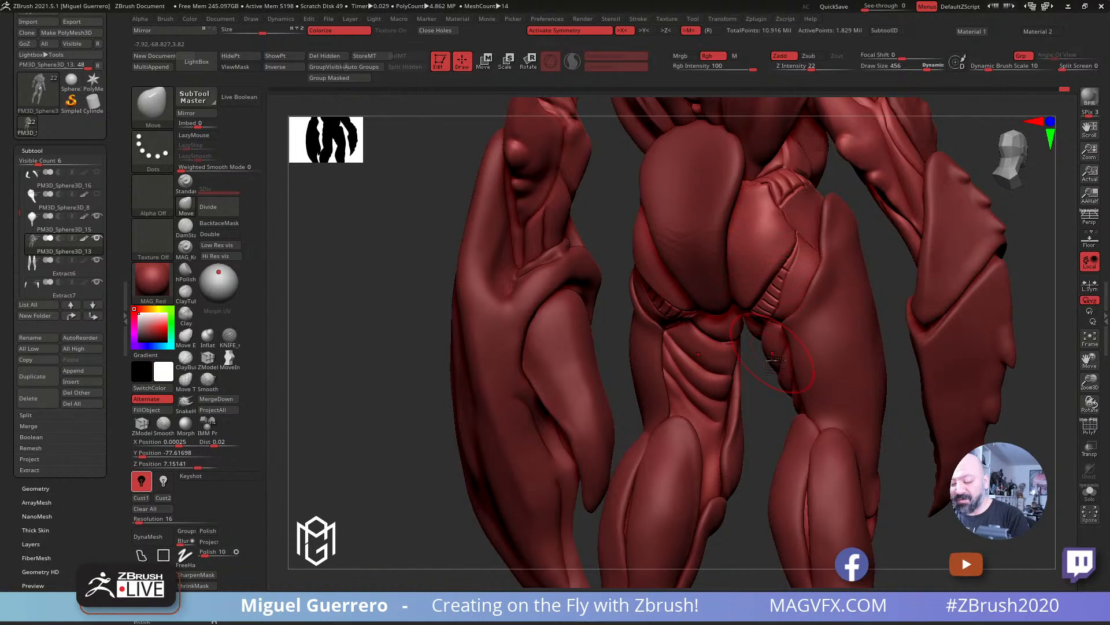
pyautogui.moveTo(746, 380); pyautogui.dragTo(781, 370, button='right')
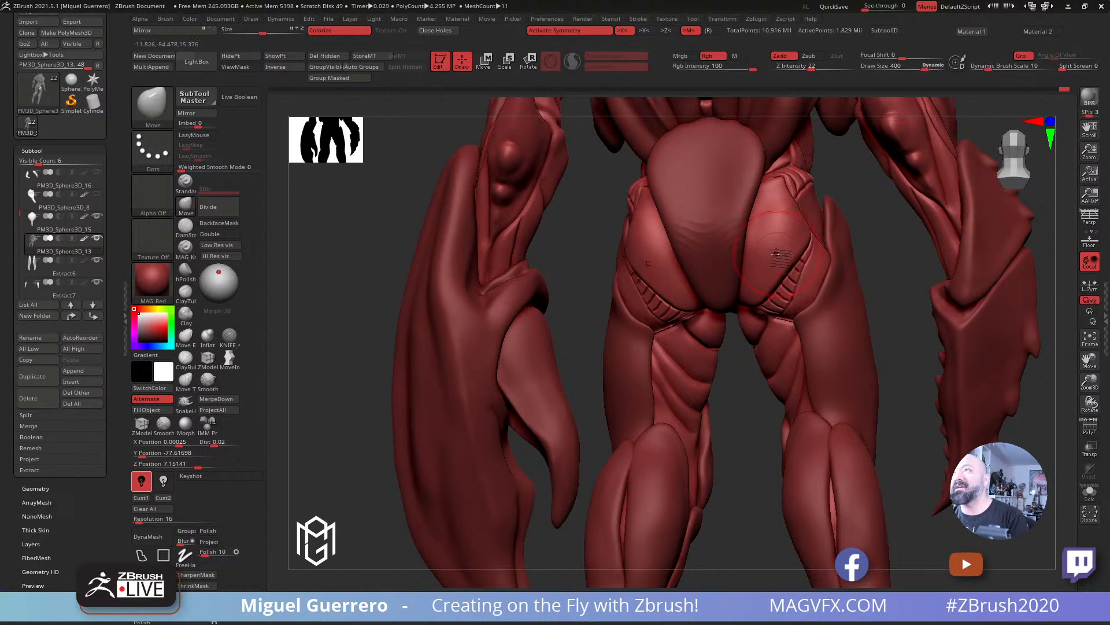
pyautogui.press('[')
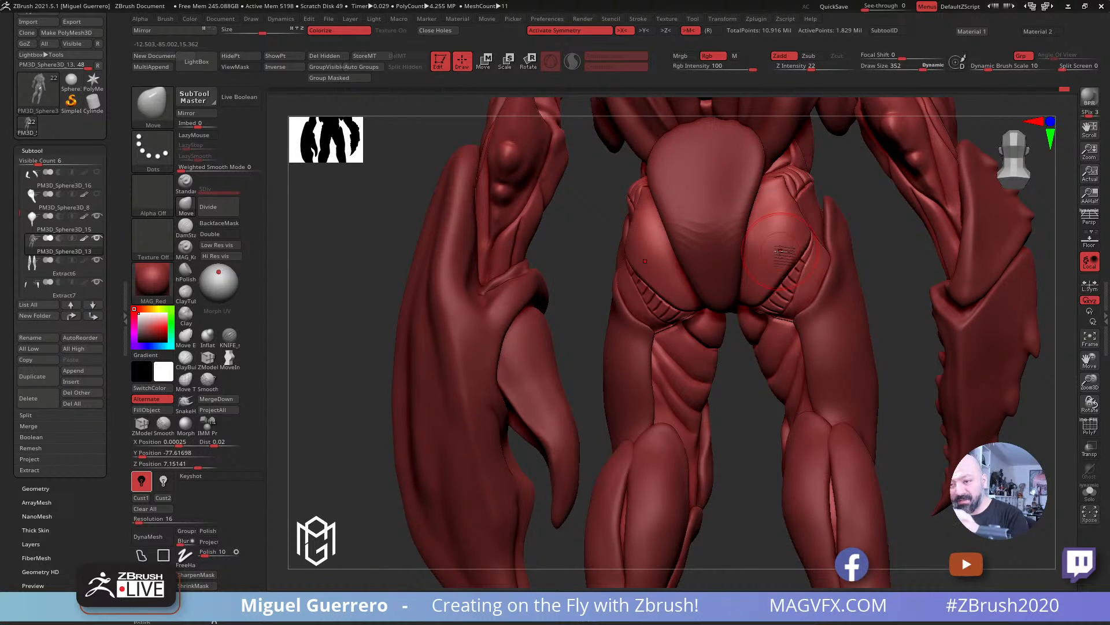
pyautogui.hotkey('ctrl', 'h')
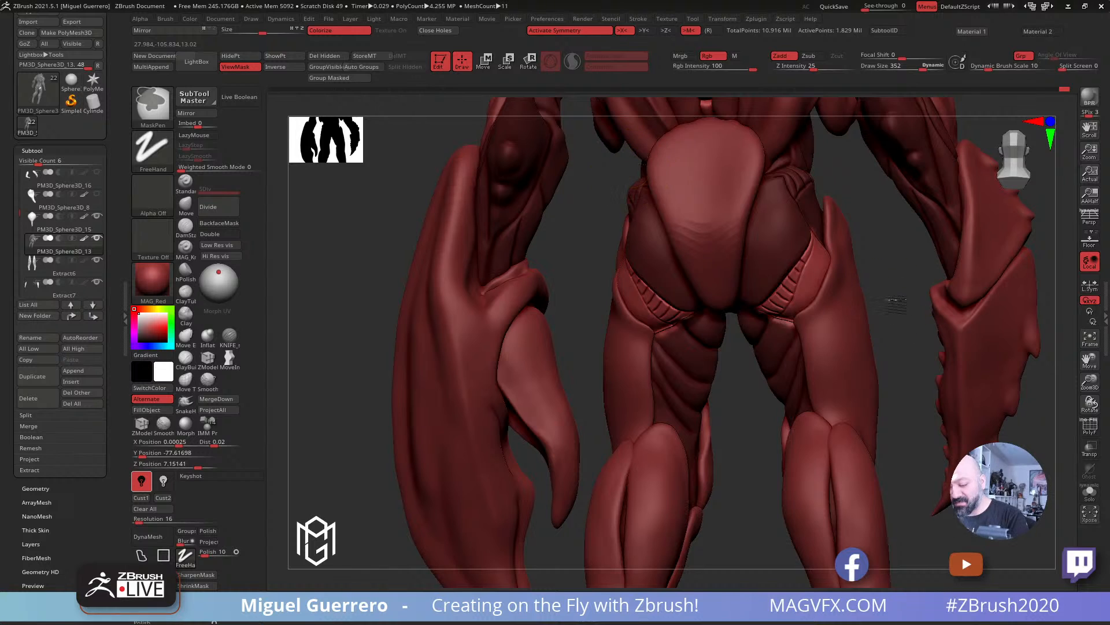
pyautogui.keyDown('ctrl'); pyautogui.click(897, 300); pyautogui.keyUp('ctrl')
# Step: Push the lower and outer edges of the glutes into shape against the masked ribbed folds with the Move brush
pyautogui.moveTo(761, 289)
pyautogui.mouseDown()
pyautogui.moveTo(784, 291)
pyautogui.moveTo(816, 254)
pyautogui.mouseUp()
pyautogui.moveTo(899, 318); pyautogui.dragTo(810, 255)
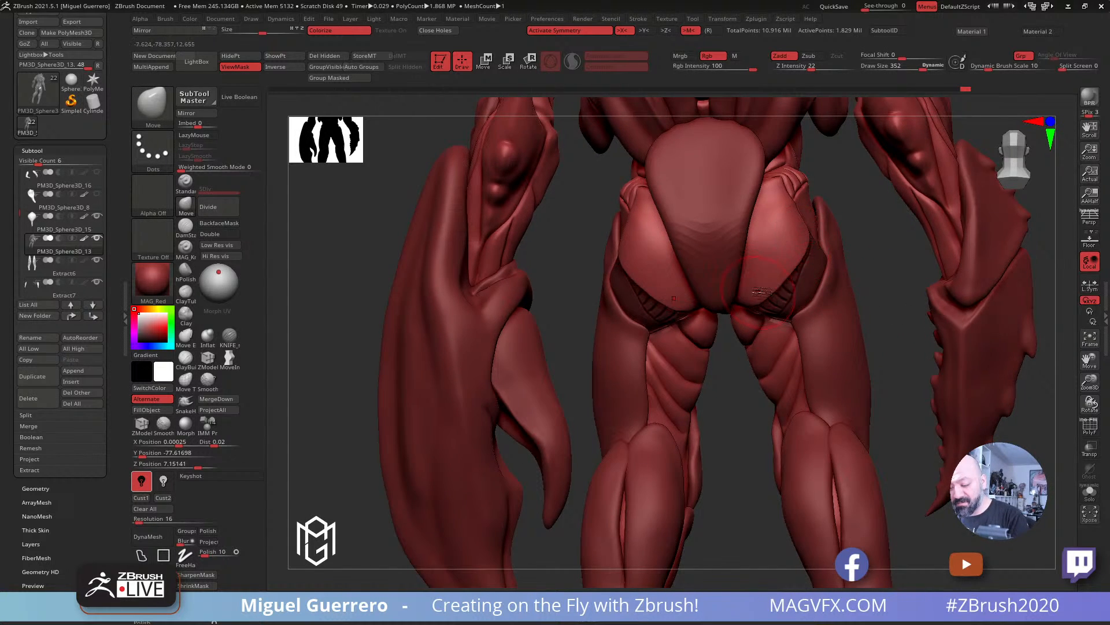
pyautogui.moveTo(887, 318); pyautogui.dragTo(899, 298)
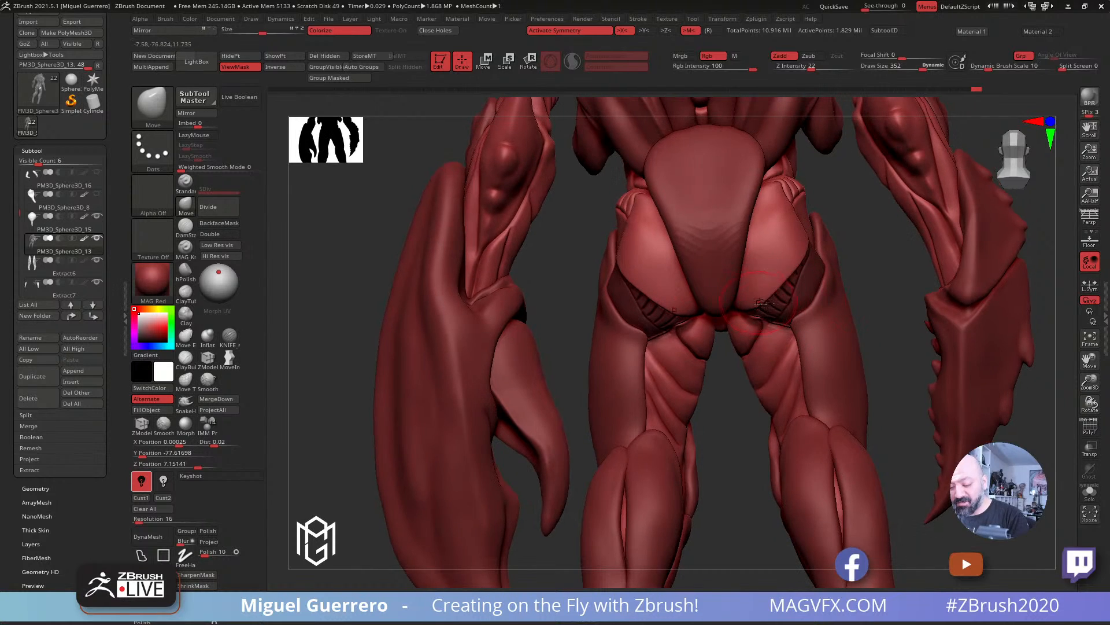
pyautogui.moveTo(794, 274); pyautogui.dragTo(801, 264)
# Step: Inflate the glute edge along the ribbed folds using the Inflat brush at draw size 244
pyautogui.moveTo(901, 309); pyautogui.dragTo(584, 277)
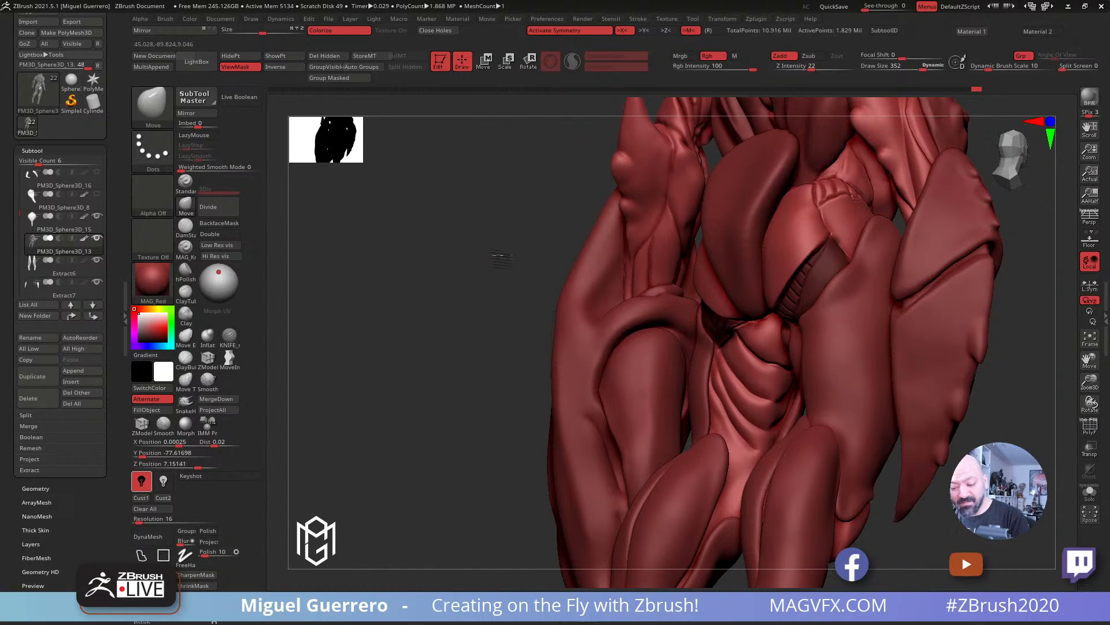
pyautogui.moveTo(495, 253); pyautogui.dragTo(375, 332)
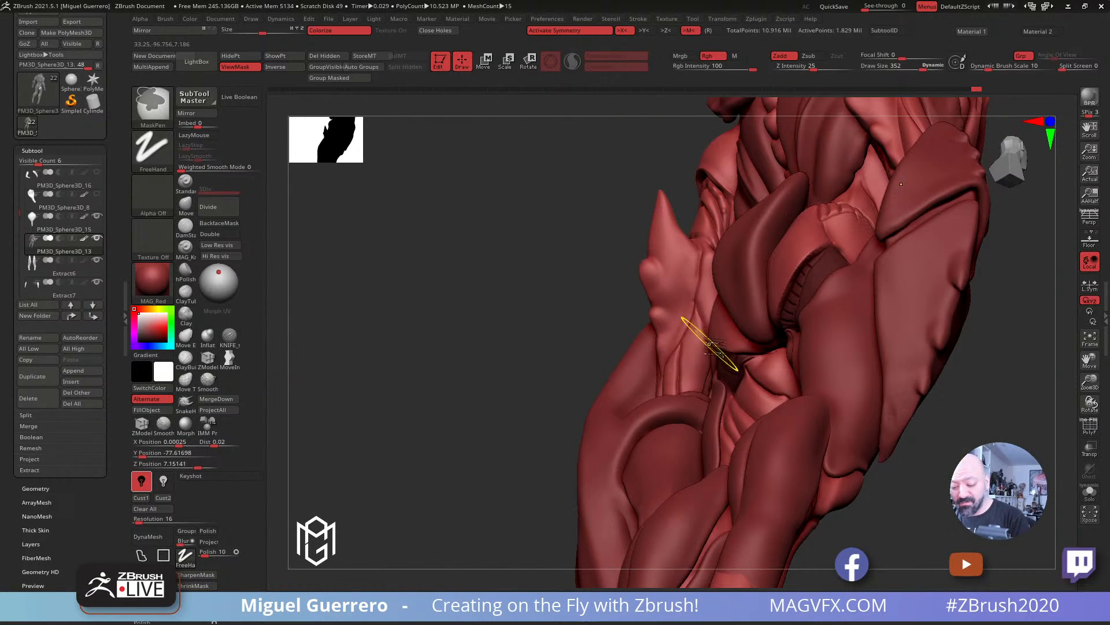
pyautogui.click(207, 335)
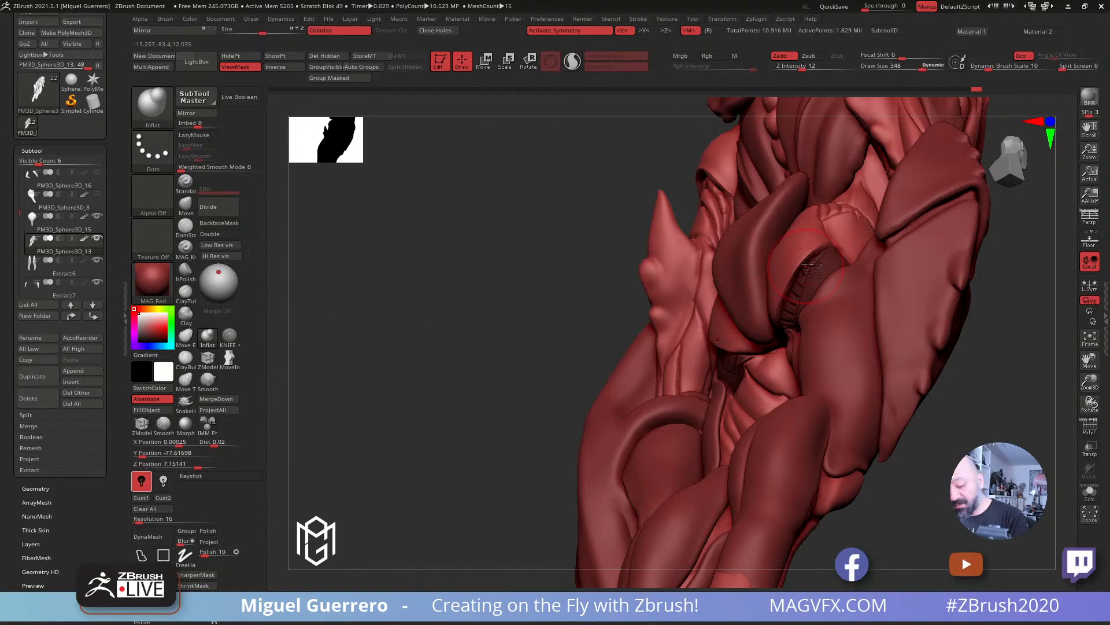
pyautogui.press('[')
pyautogui.press('[')
pyautogui.press('[')
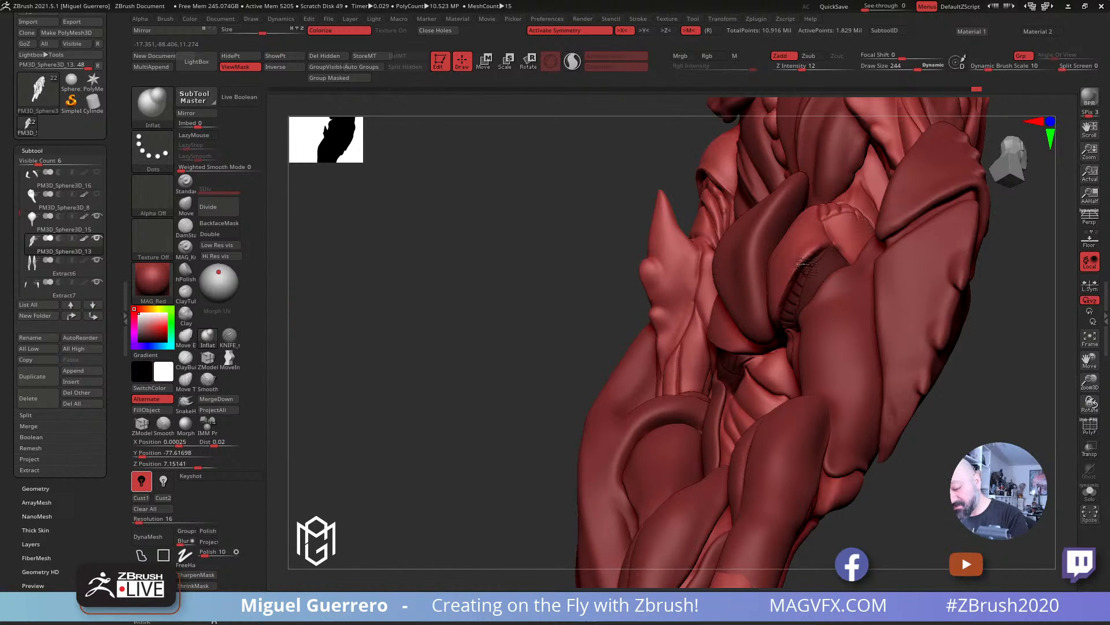
pyautogui.moveTo(803, 264); pyautogui.dragTo(785, 299)
pyautogui.moveTo(528, 276); pyautogui.dragTo(628, 273)
pyautogui.moveTo(807, 276); pyautogui.dragTo(792, 307)
pyautogui.moveTo(889, 254); pyautogui.dragTo(946, 179)
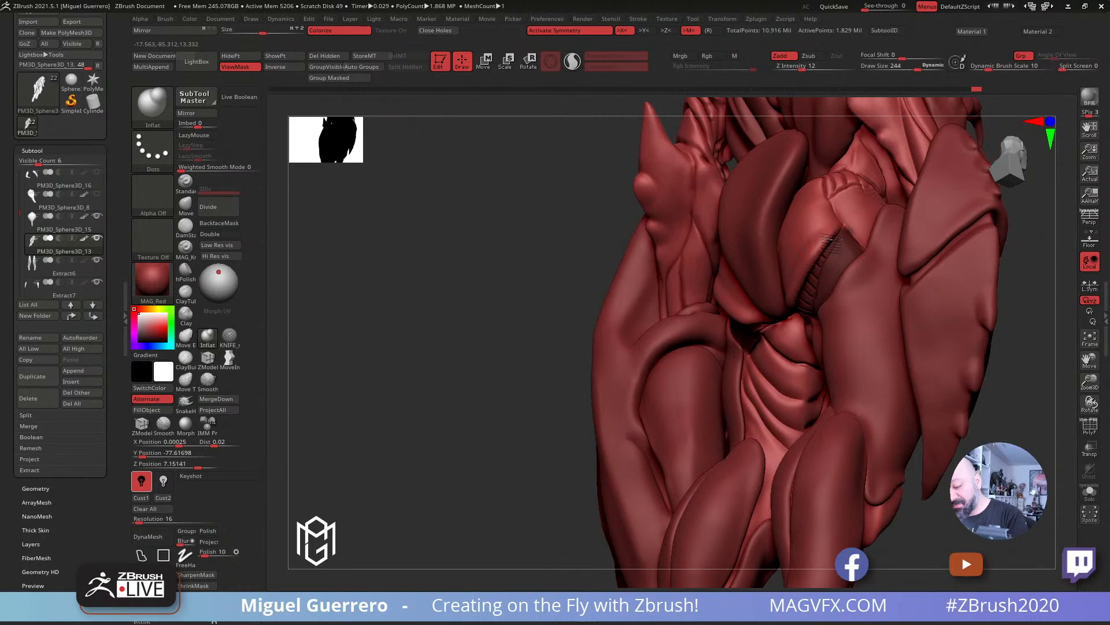
# Step: Invert the mask back onto the glutes and smooth the ribbed folds with the draw size reduced to 116
pyautogui.moveTo(487, 213)
pyautogui.mouseDown()
pyautogui.moveTo(416, 237)
pyautogui.moveTo(752, 254)
pyautogui.mouseUp()
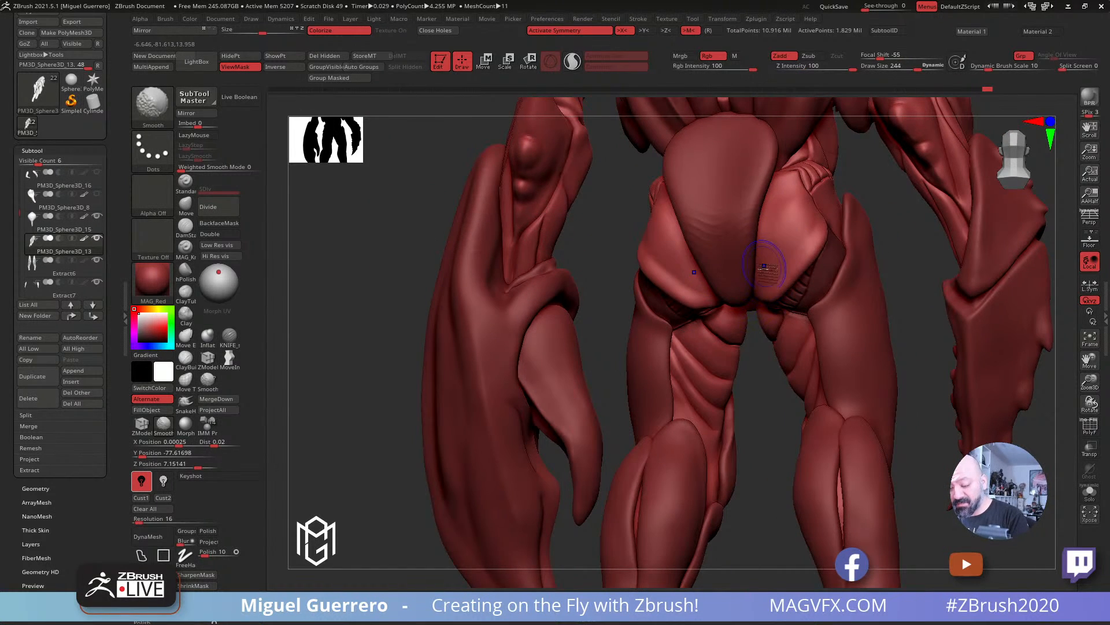
pyautogui.keyDown('ctrl'); pyautogui.click(911, 300); pyautogui.keyUp('ctrl')
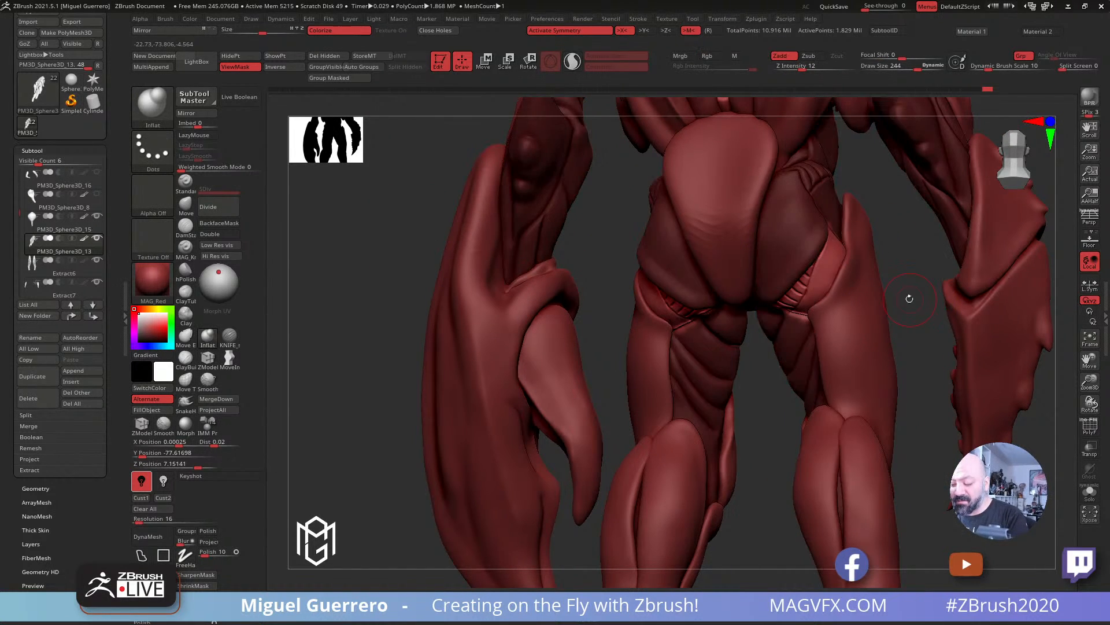
pyautogui.moveTo(909, 299); pyautogui.dragTo(903, 312)
pyautogui.press('[')
pyautogui.press('[')
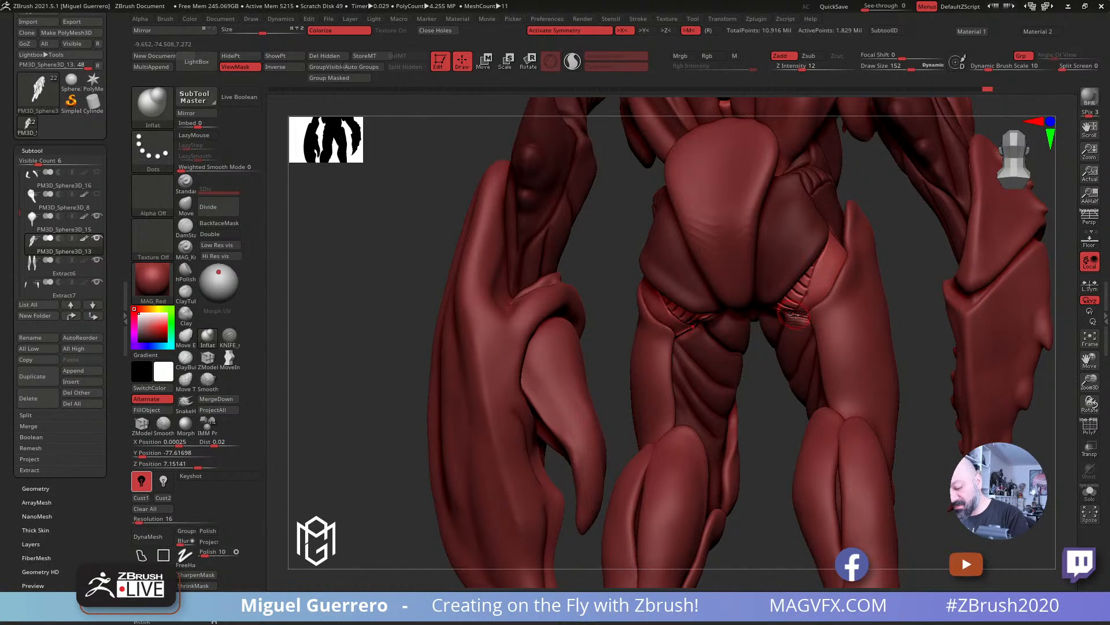
pyautogui.press('[')
pyautogui.moveTo(924, 306); pyautogui.dragTo(856, 309)
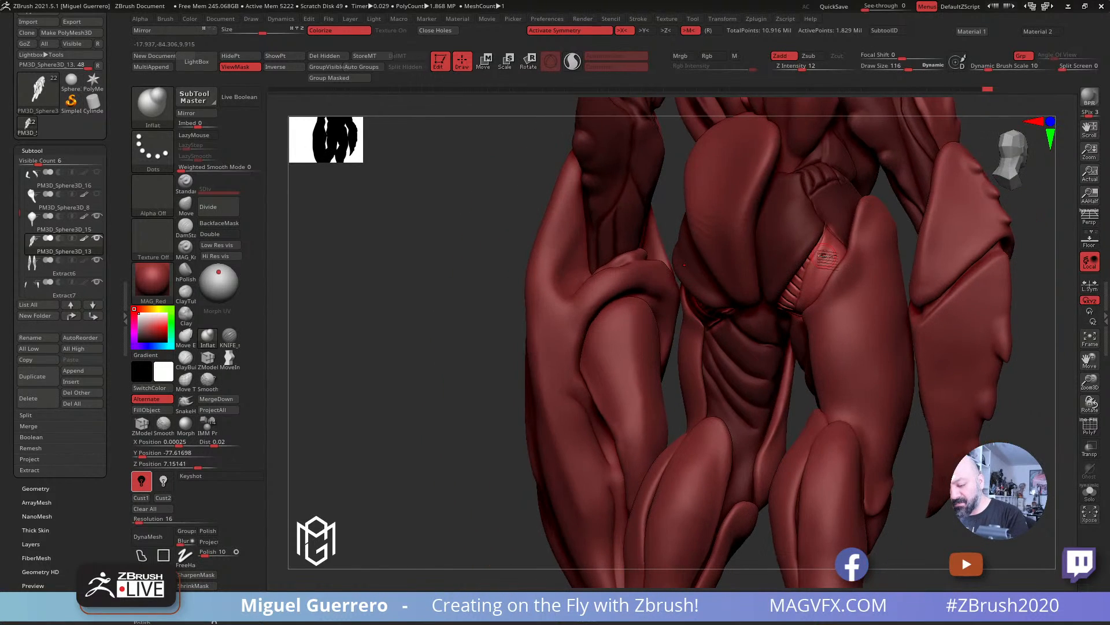
pyautogui.keyDown('shift'); pyautogui.moveTo(830, 246); pyautogui.dragTo(812, 281); pyautogui.keyUp('shift')
# Step: Smooth the indentation on the outer hip with the body subtool isolated temporarily from the other parts
pyautogui.moveTo(429, 252)
pyautogui.mouseDown()
pyautogui.moveTo(401, 242)
pyautogui.moveTo(353, 255)
pyautogui.moveTo(397, 232)
pyautogui.moveTo(638, 199)
pyautogui.moveTo(273, 335)
pyautogui.mouseUp()
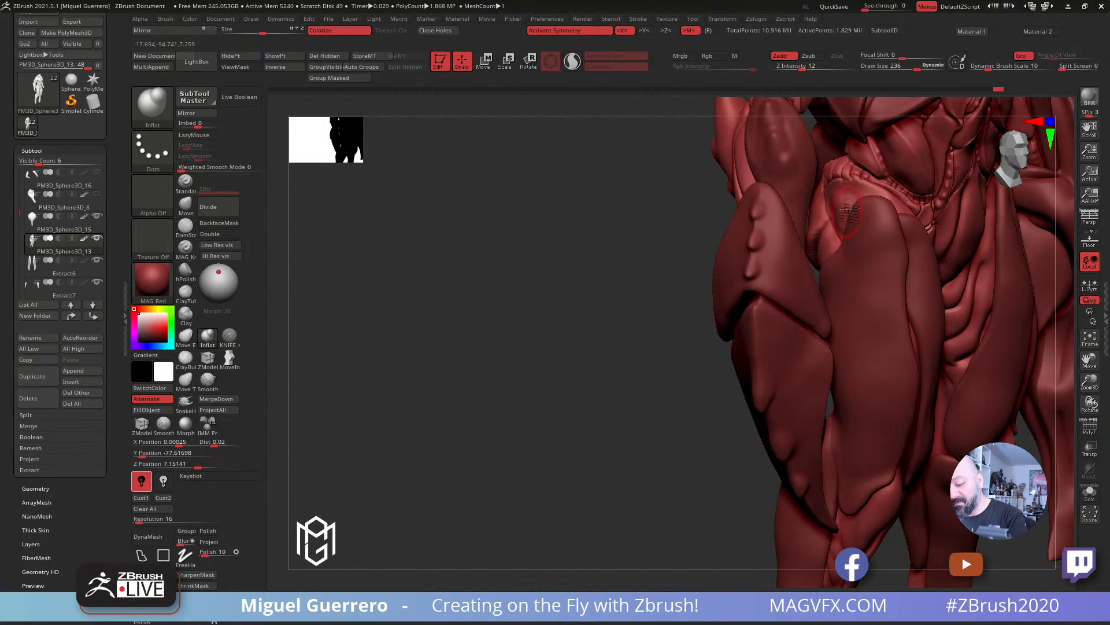
pyautogui.press('shift')
pyautogui.click(1089, 492)
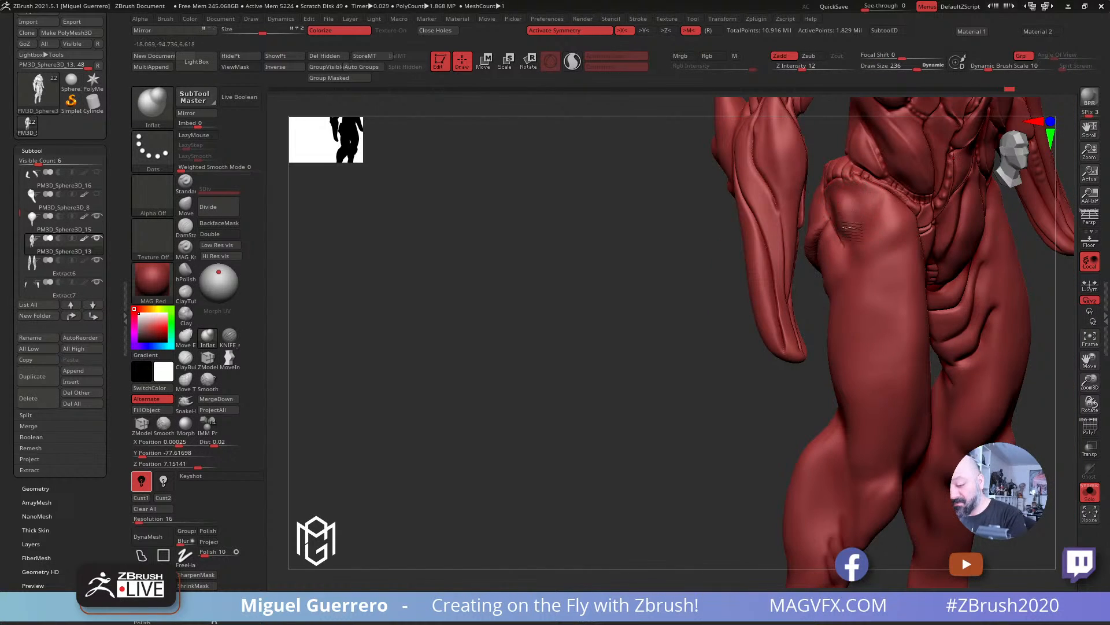
pyautogui.press('shift')
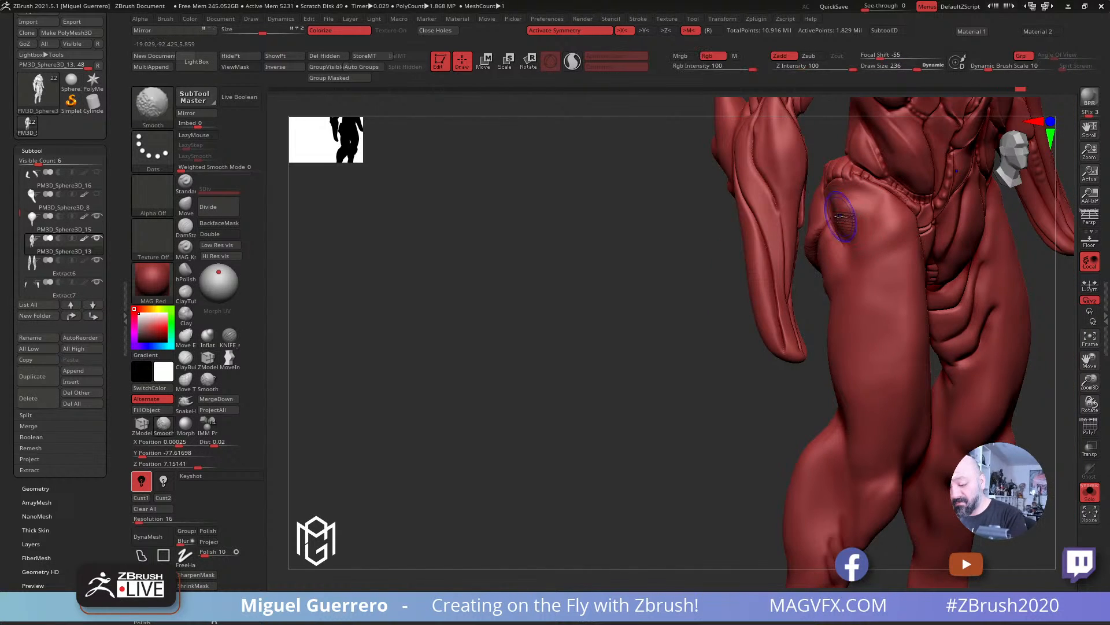
pyautogui.click(1090, 492)
# Step: Examine the creature from the front, from the whole body in to the pelvis and inner thighs
pyautogui.moveTo(620, 296)
pyautogui.mouseDown()
pyautogui.moveTo(553, 303)
pyautogui.moveTo(637, 299)
pyautogui.mouseUp()
pyautogui.moveTo(635, 299)
pyautogui.mouseDown(button='right')
pyautogui.moveTo(572, 307)
pyautogui.moveTo(498, 275)
pyautogui.moveTo(463, 336)
pyautogui.moveTo(454, 325)
pyautogui.moveTo(478, 310)
pyautogui.moveTo(422, 339)
pyautogui.moveTo(461, 307)
pyautogui.mouseUp(button='right')
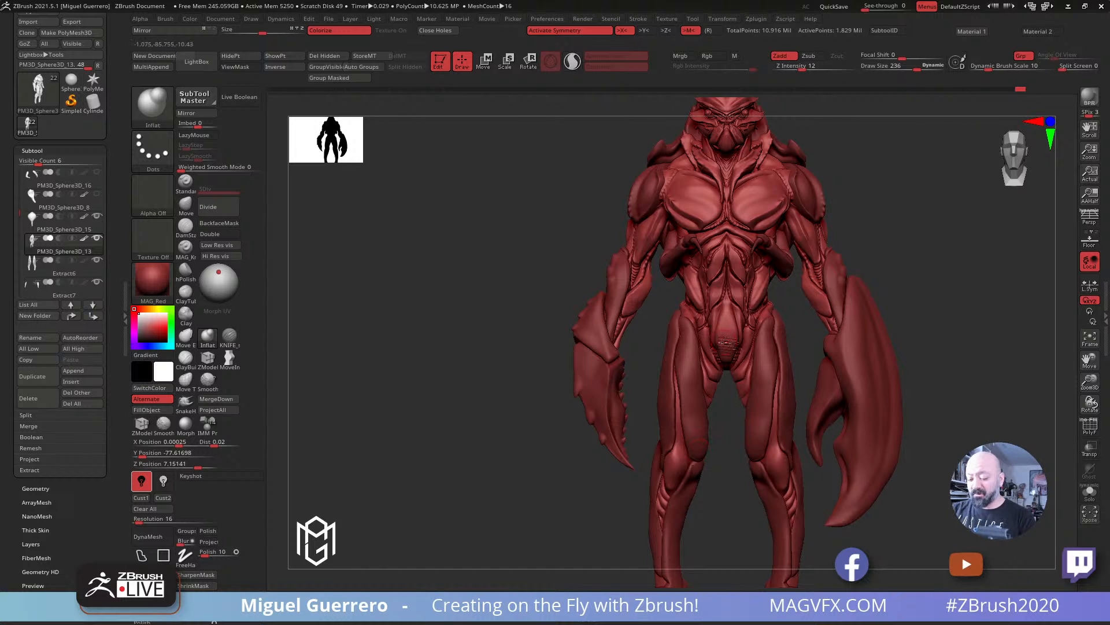
pyautogui.moveTo(544, 301)
pyautogui.keyDown('ctrl'); pyautogui.mouseDown(button='right')
pyautogui.moveTo(463, 280)
pyautogui.moveTo(462, 294)
pyautogui.mouseUp(button='right'); pyautogui.keyUp('ctrl')
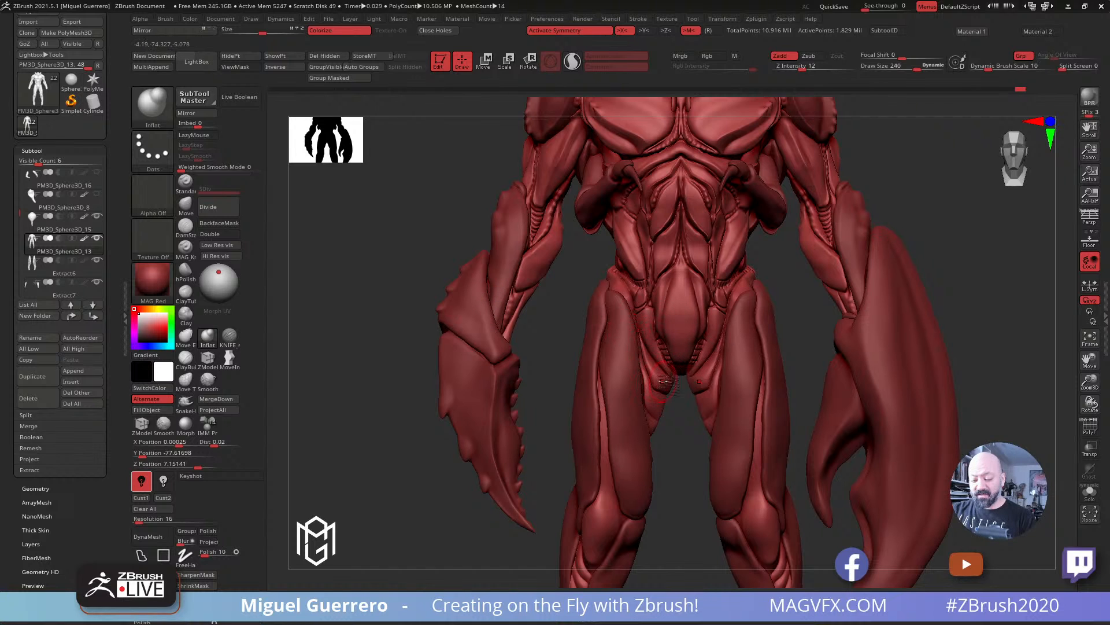
# Step: Inflate the upper inner-thigh folds below the groin using the Inflat brush at draw size 324
pyautogui.press(']')
pyautogui.moveTo(661, 377); pyautogui.dragTo(667, 385)
pyautogui.moveTo(679, 424)
pyautogui.mouseDown()
pyautogui.moveTo(691, 428)
pyautogui.moveTo(680, 433)
pyautogui.mouseUp()
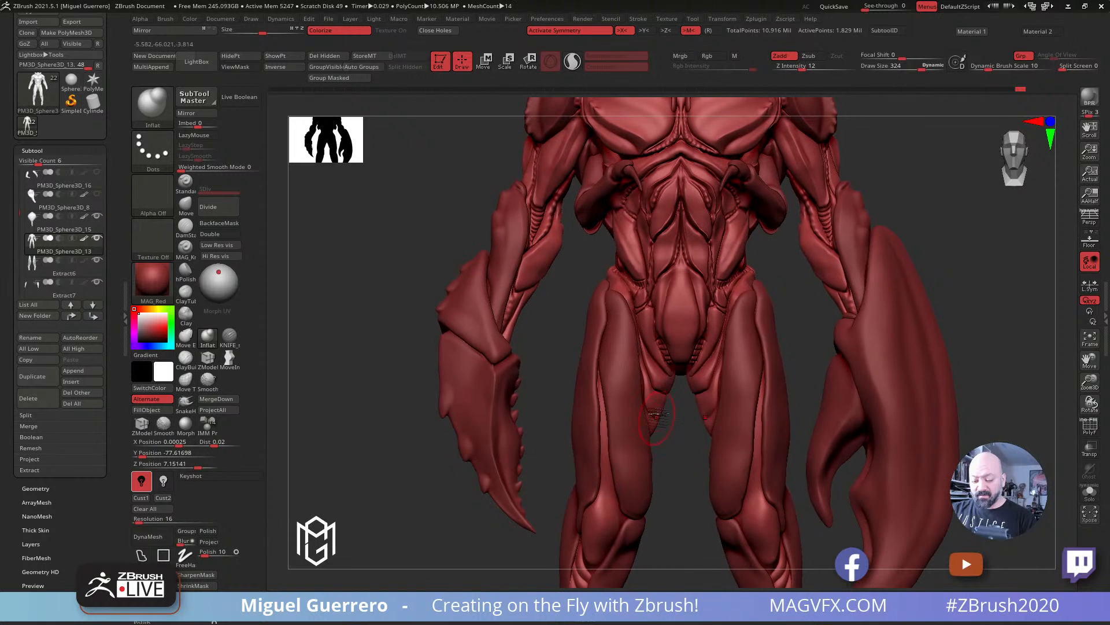
pyautogui.moveTo(373, 368); pyautogui.dragTo(356, 391)
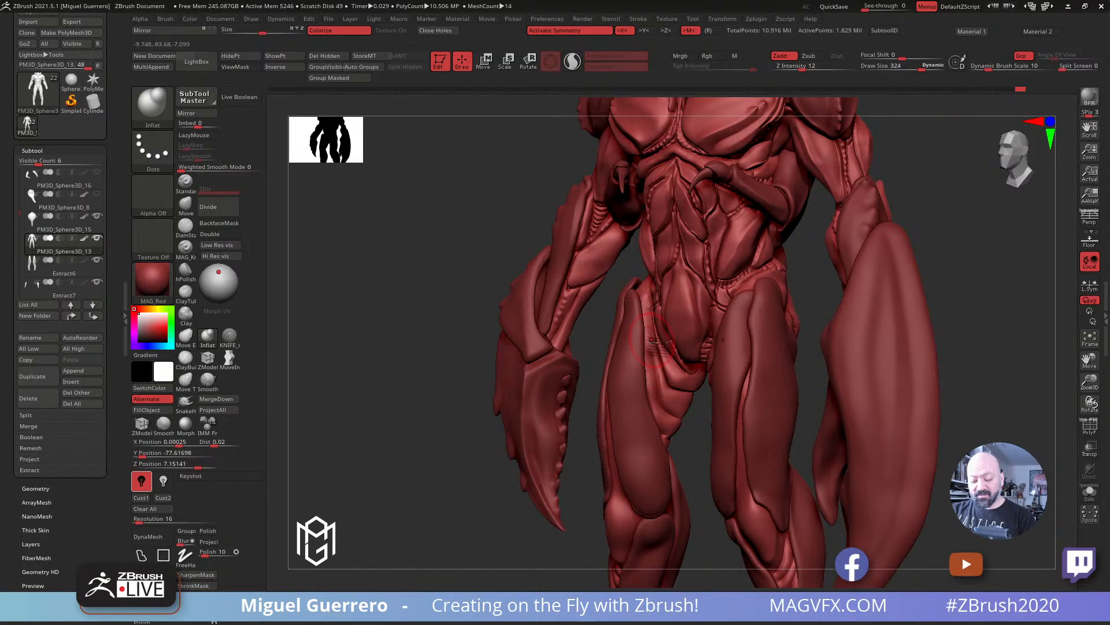
pyautogui.keyDown('shift'); pyautogui.moveTo(411, 337); pyautogui.dragTo(388, 337); pyautogui.keyUp('shift')
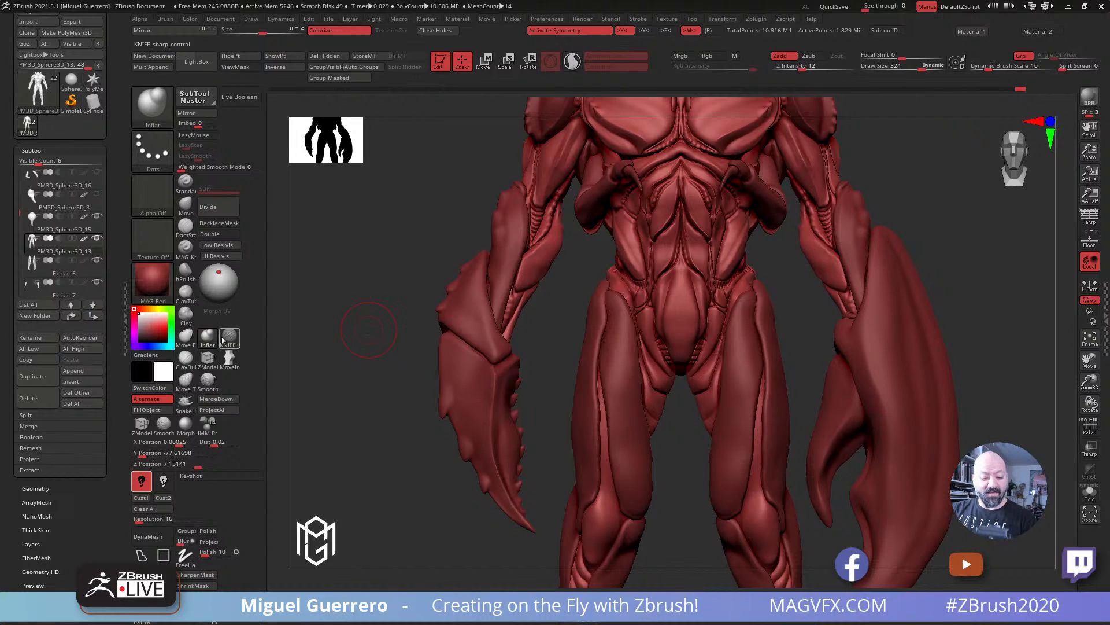
# Step: Reshape the inner-thigh folds beside the groin using the Move brush at draw size 188, checking them from front and back
pyautogui.click(186, 204)
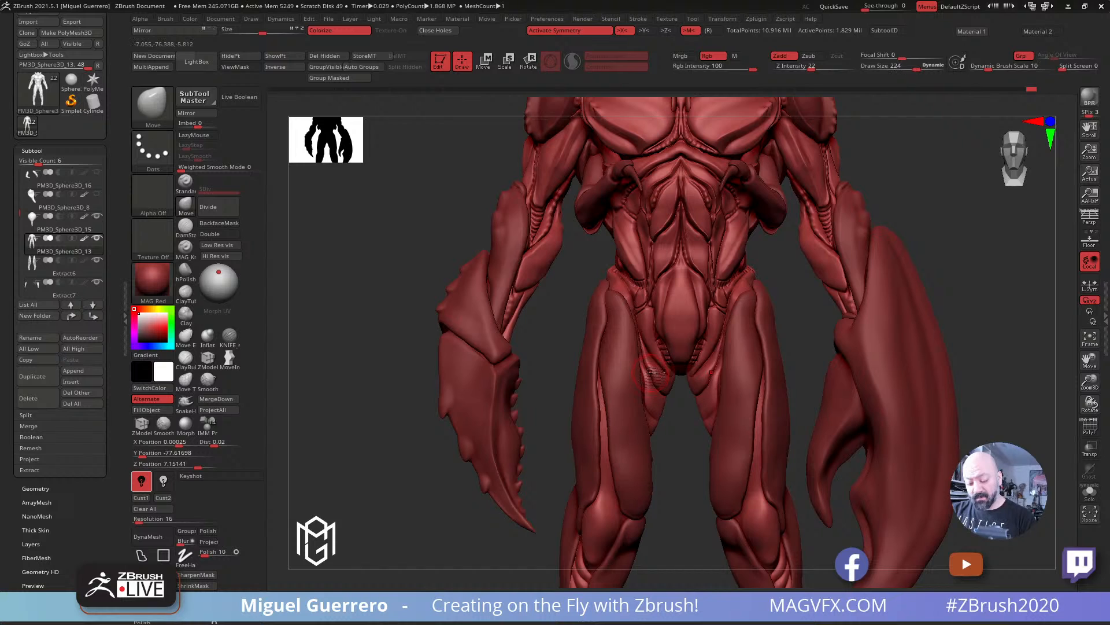
pyautogui.press('[')
pyautogui.moveTo(359, 342); pyautogui.dragTo(421, 348)
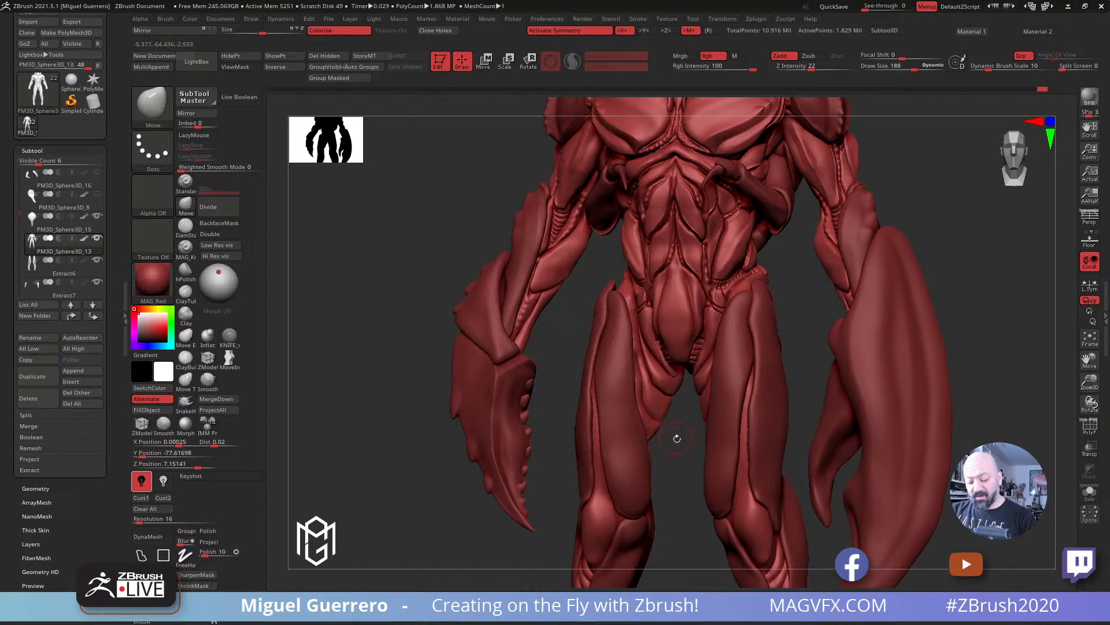
pyautogui.moveTo(677, 438); pyautogui.dragTo(642, 393)
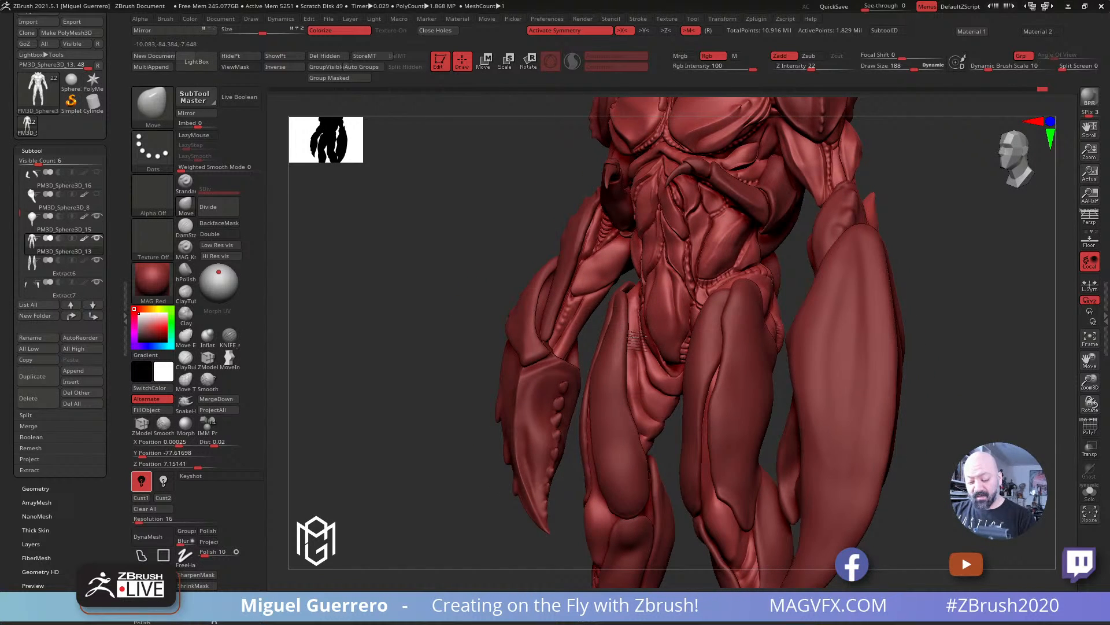
pyautogui.moveTo(470, 370)
pyautogui.mouseDown()
pyautogui.moveTo(360, 351)
pyautogui.moveTo(373, 365)
pyautogui.moveTo(348, 361)
pyautogui.moveTo(389, 346)
pyautogui.mouseUp()
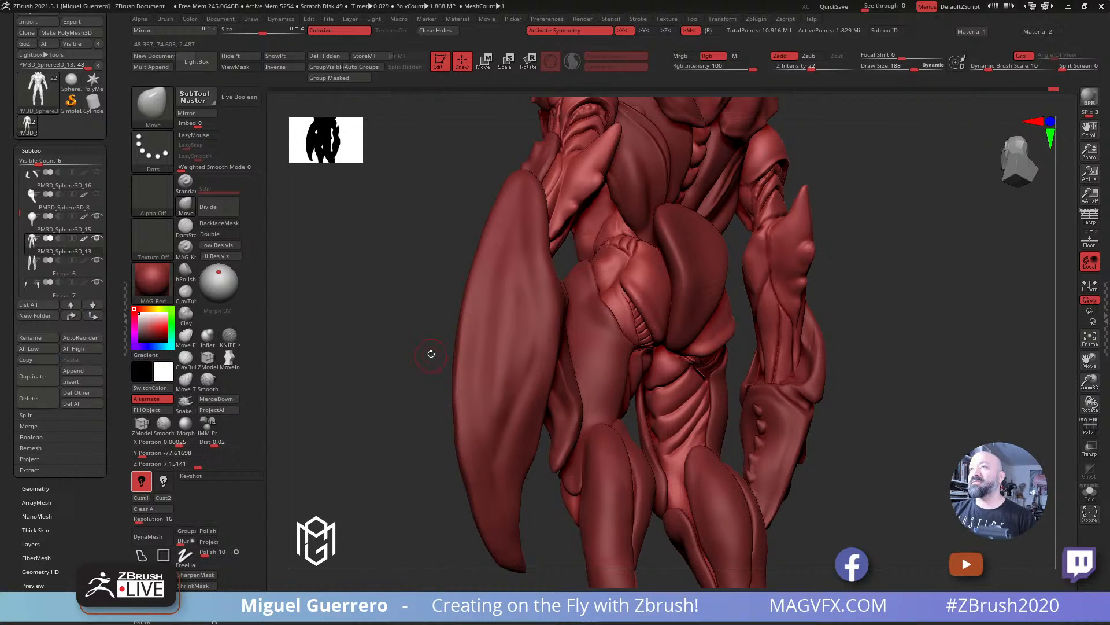
pyautogui.moveTo(431, 353); pyautogui.dragTo(467, 344)
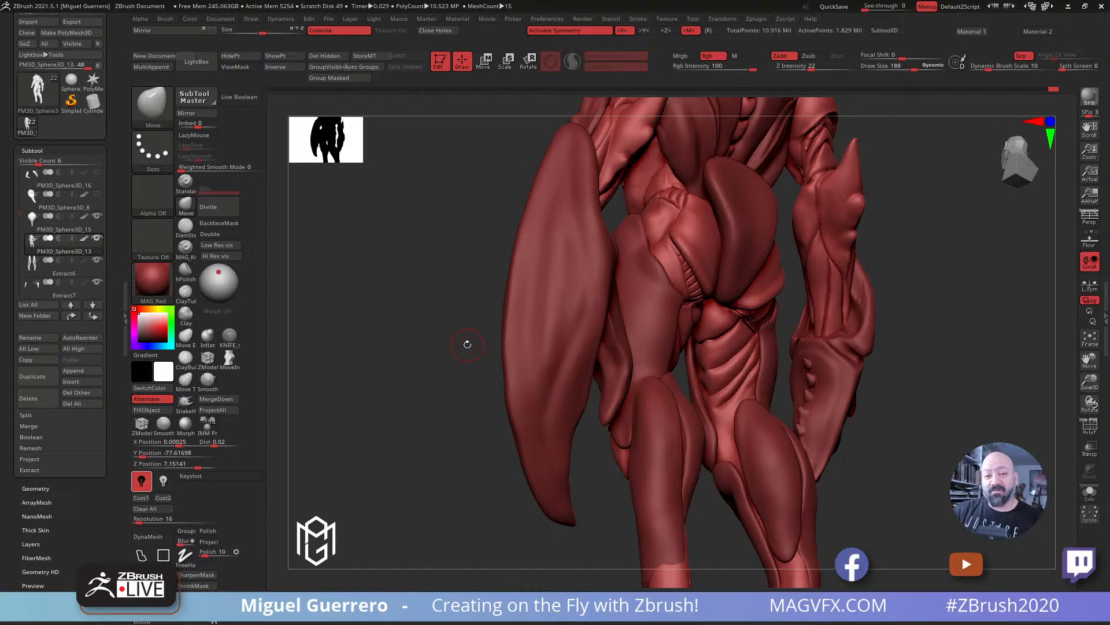
pyautogui.moveTo(467, 344)
pyautogui.mouseDown()
pyautogui.moveTo(409, 298)
pyautogui.moveTo(379, 292)
pyautogui.moveTo(479, 335)
pyautogui.mouseUp()
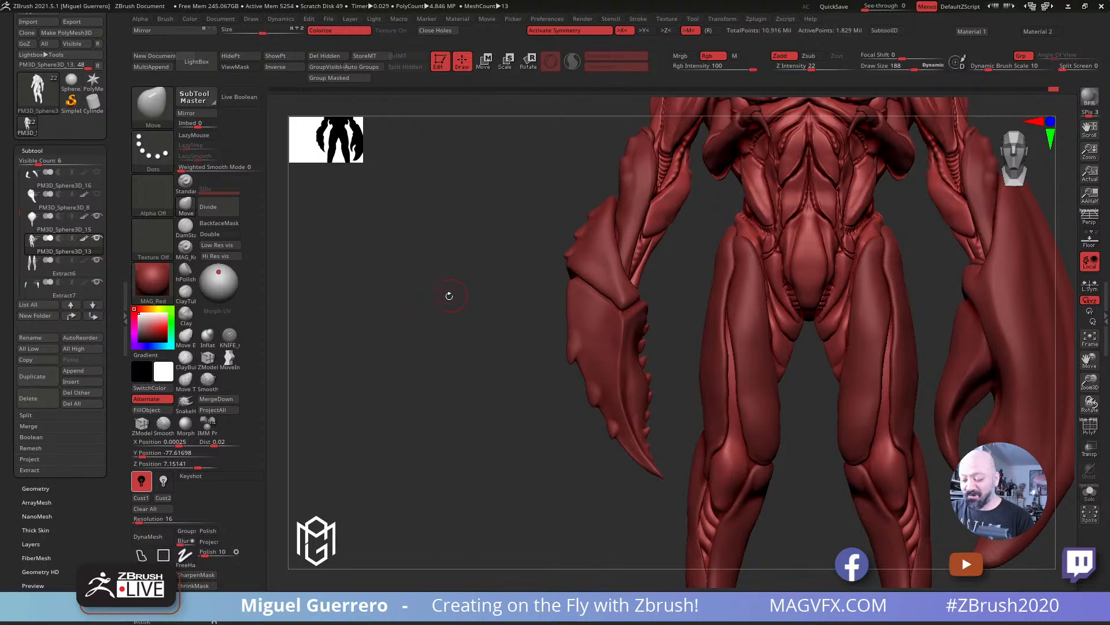
pyautogui.moveTo(449, 295); pyautogui.dragTo(410, 296)
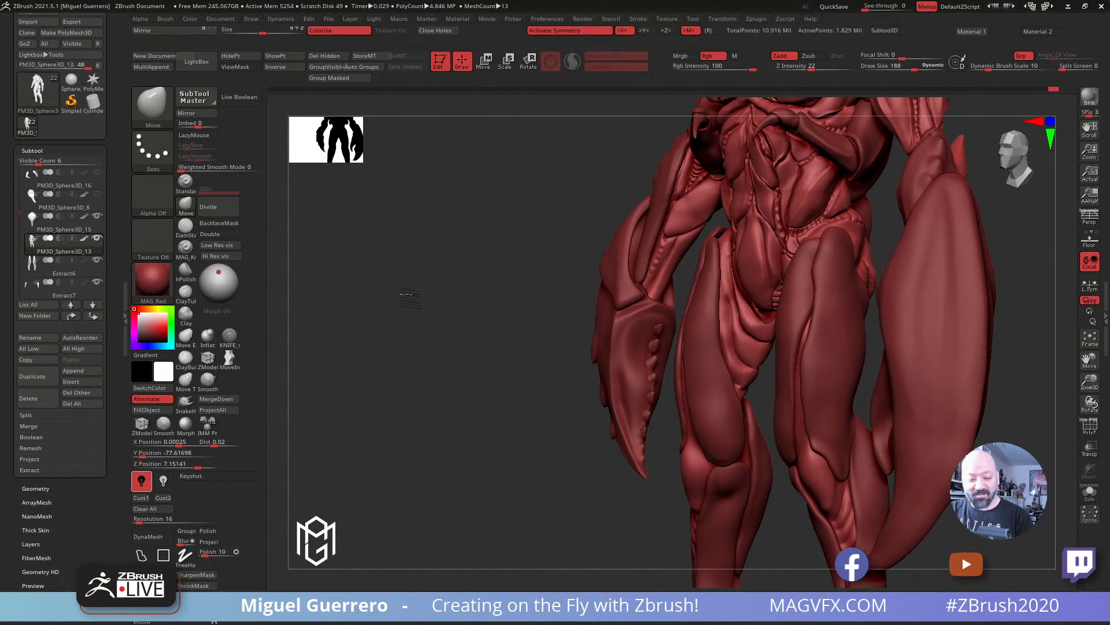
# Step: Nudge the inner-thigh fold below the groin with the Move brush and review the full figure from the front
pyautogui.press('b')
pyautogui.press('m')
pyautogui.press('v')
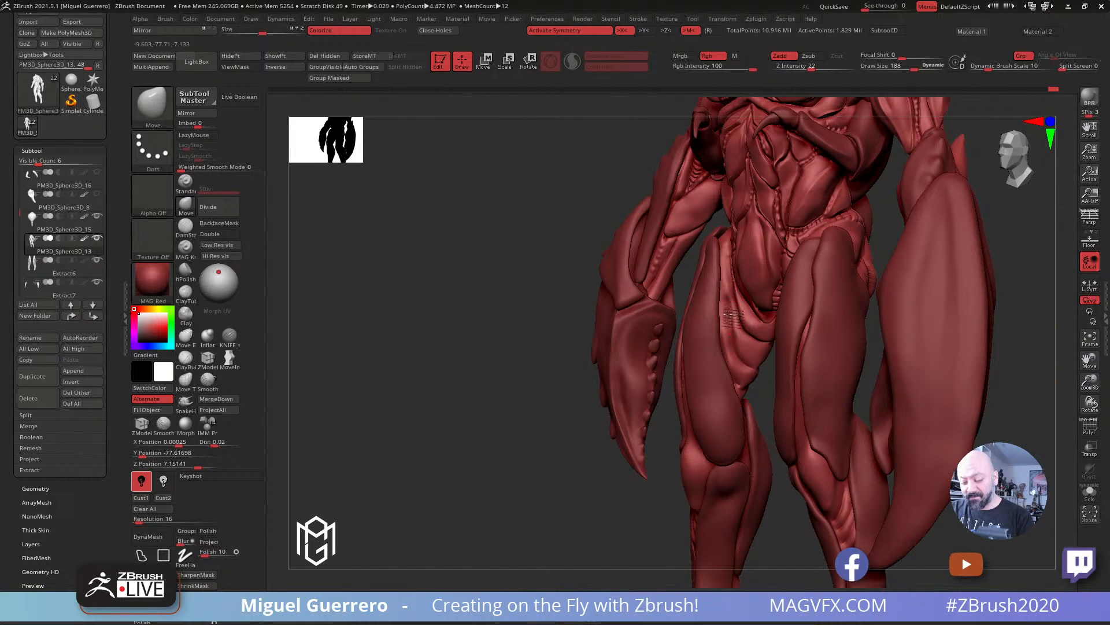
pyautogui.moveTo(625, 270)
pyautogui.mouseDown()
pyautogui.moveTo(466, 269)
pyautogui.moveTo(525, 269)
pyautogui.moveTo(391, 312)
pyautogui.mouseUp()
pyautogui.moveTo(564, 324)
pyautogui.keyDown('alt'); pyautogui.mouseDown(button='right')
pyautogui.moveTo(563, 352)
pyautogui.moveTo(454, 376)
pyautogui.mouseUp(button='right'); pyautogui.keyUp('alt')
pyautogui.keyDown('ctrl'); pyautogui.moveTo(454, 376); pyautogui.dragTo(455, 311, button='right'); pyautogui.keyUp('ctrl')
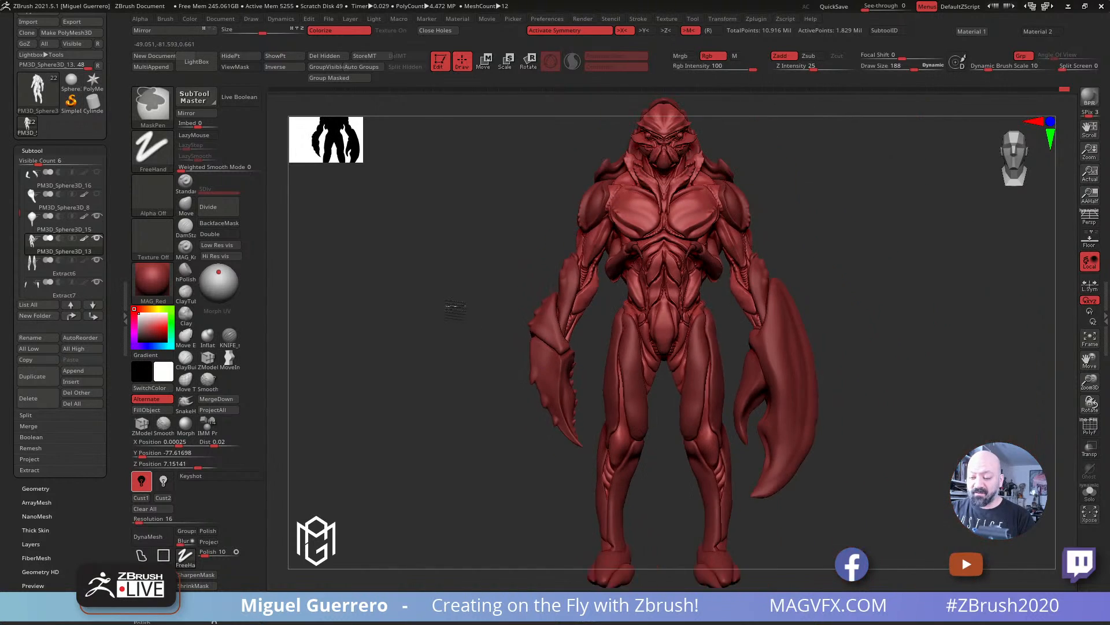
# Step: Smooth the ribbed inner-thigh folds under the groin using the Smooth brush at draw size 312
pyautogui.moveTo(429, 319)
pyautogui.mouseDown()
pyautogui.moveTo(405, 340)
pyautogui.moveTo(481, 353)
pyautogui.mouseUp()
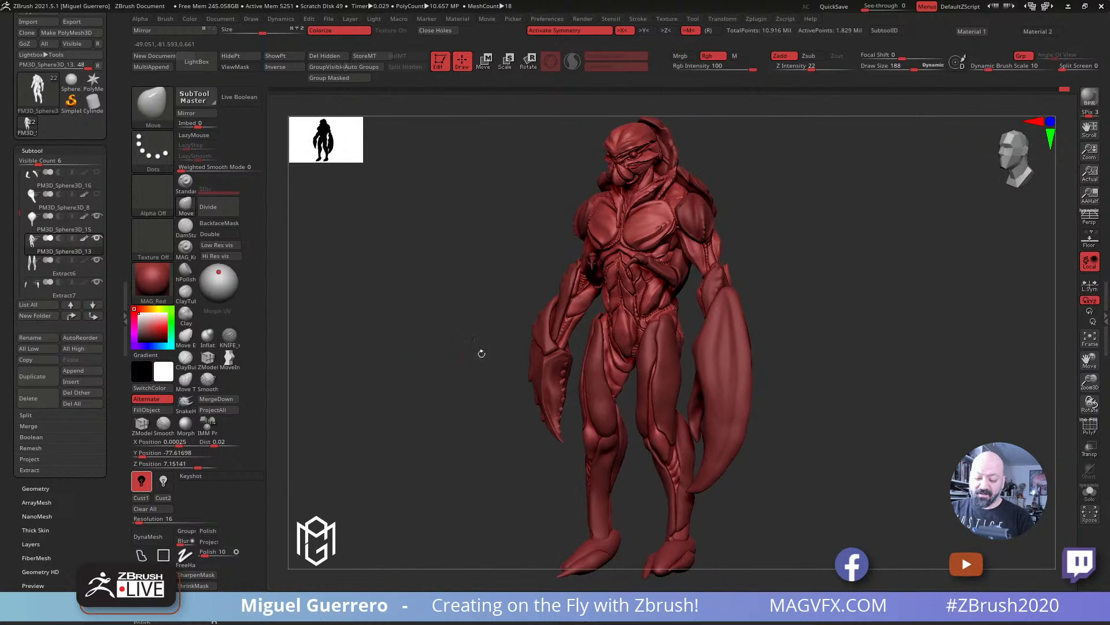
pyautogui.keyDown('ctrl'); pyautogui.moveTo(502, 356); pyautogui.dragTo(507, 428, button='right'); pyautogui.keyUp('ctrl')
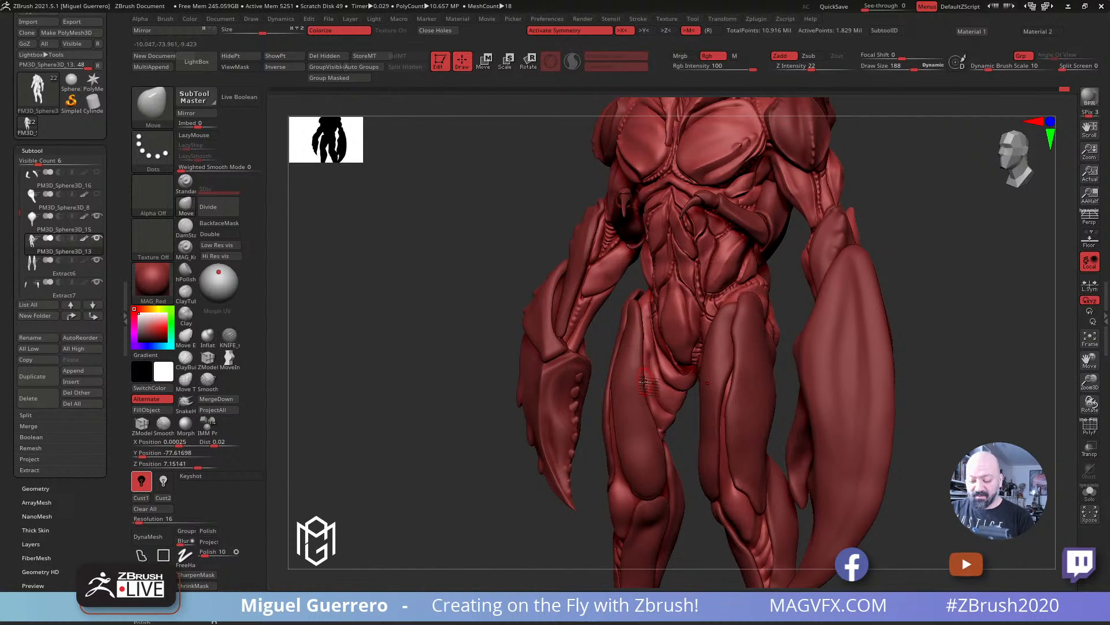
pyautogui.press('shift')
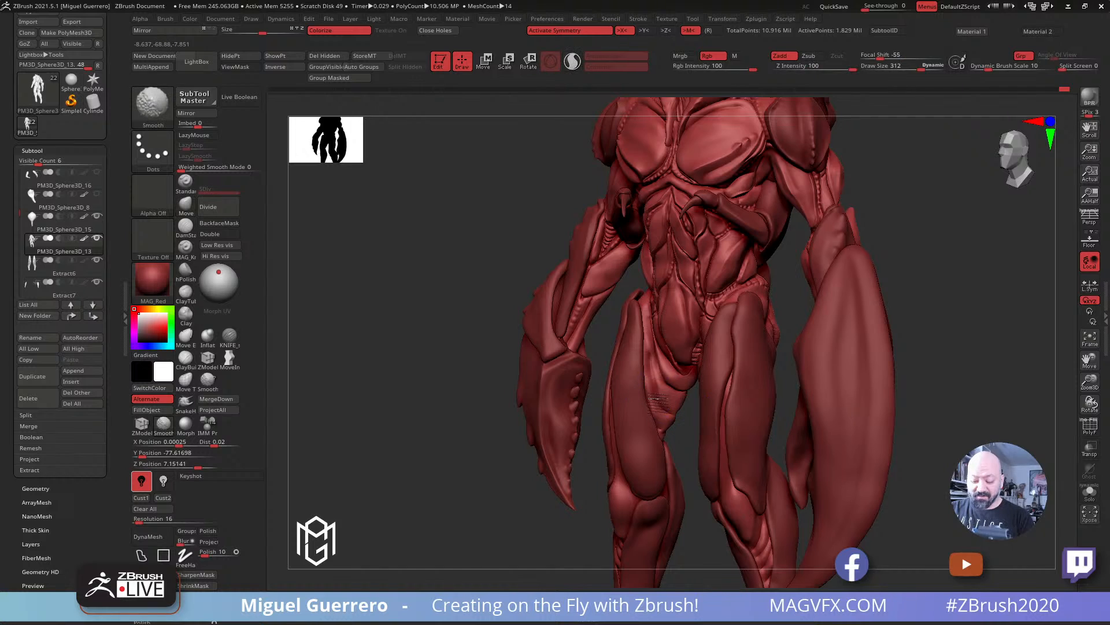
pyautogui.moveTo(656, 390)
pyautogui.keyDown('shift'); pyautogui.mouseDown()
pyautogui.moveTo(666, 400)
pyautogui.moveTo(647, 362)
pyautogui.moveTo(665, 434)
pyautogui.mouseUp(); pyautogui.keyUp('shift')
# Step: Set Weighted Smooth Mode to 1 and smooth away the remaining folds on the inner and back thighs
pyautogui.moveTo(429, 353); pyautogui.dragTo(338, 336)
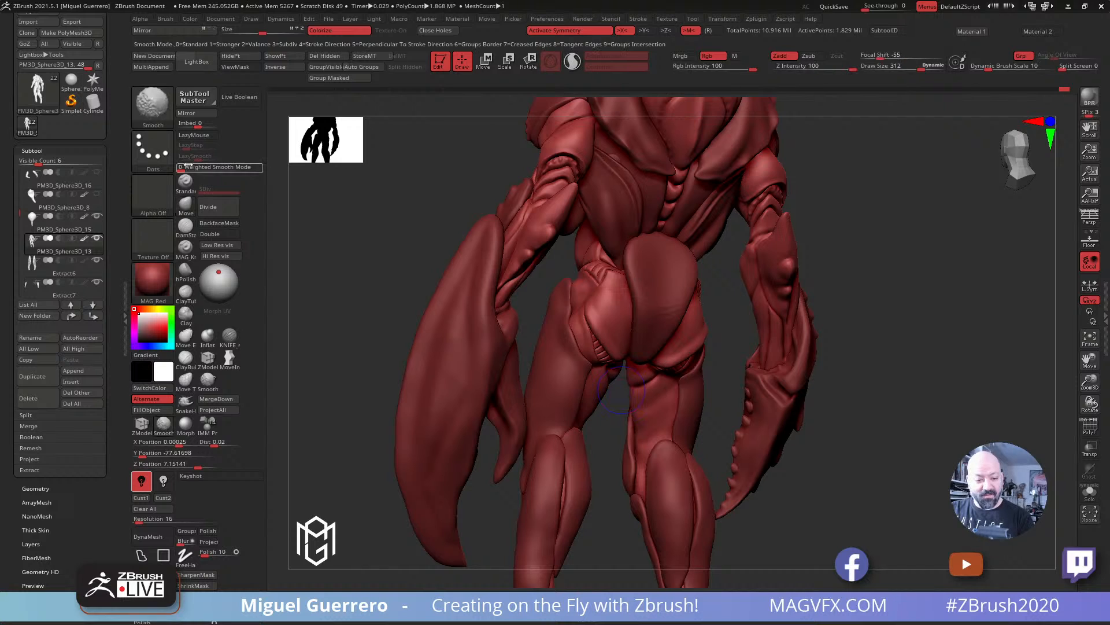
pyautogui.keyDown('shift'); pyautogui.click(186, 167); pyautogui.keyUp('shift')
pyautogui.write('1')
pyautogui.press('shift')
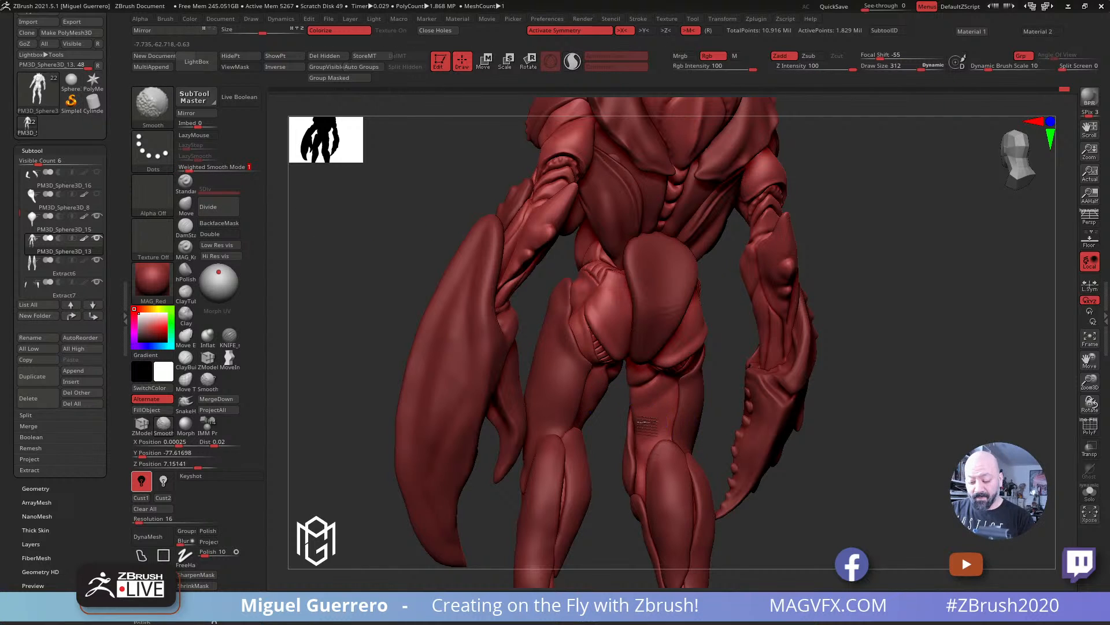
pyautogui.moveTo(341, 347); pyautogui.dragTo(538, 360)
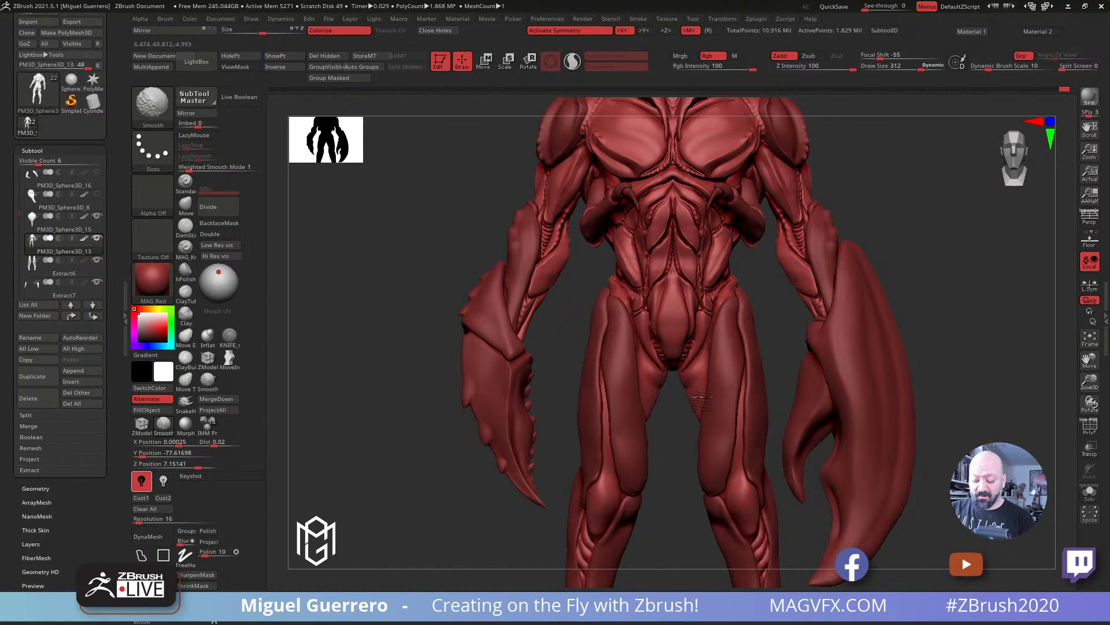
pyautogui.moveTo(662, 417)
pyautogui.mouseDown()
pyautogui.moveTo(689, 425)
pyautogui.moveTo(663, 422)
pyautogui.mouseUp()
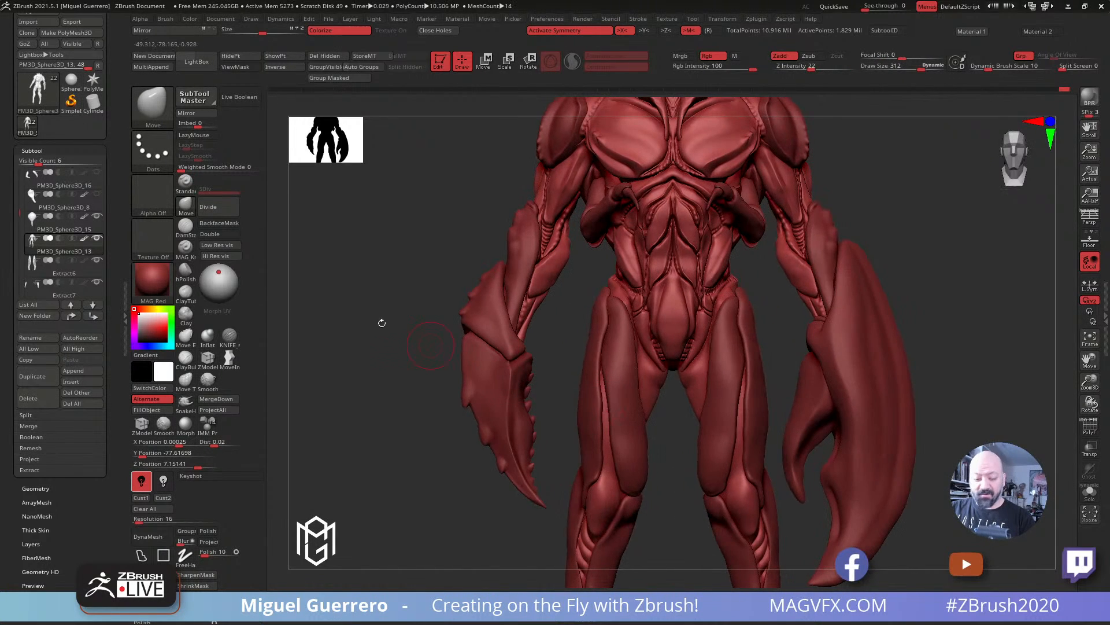
# Step: Reshape the inner-thigh contour below the groin from the front using the Move brush at draw size 564
pyautogui.press('b')
pyautogui.press('m')
pyautogui.press('v')
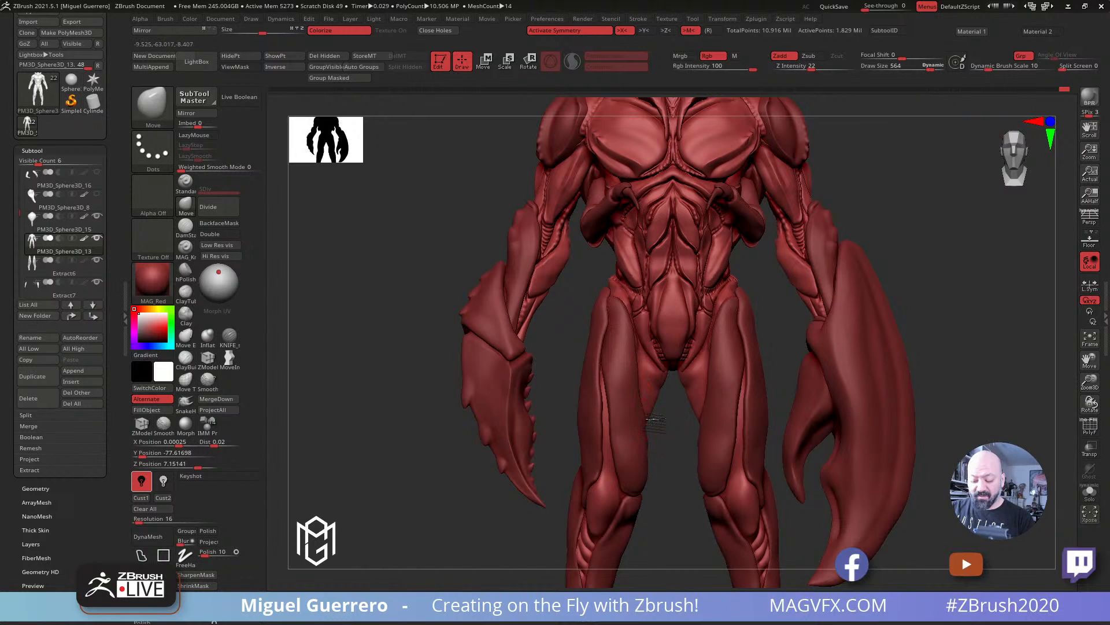
pyautogui.moveTo(651, 414); pyautogui.dragTo(661, 396)
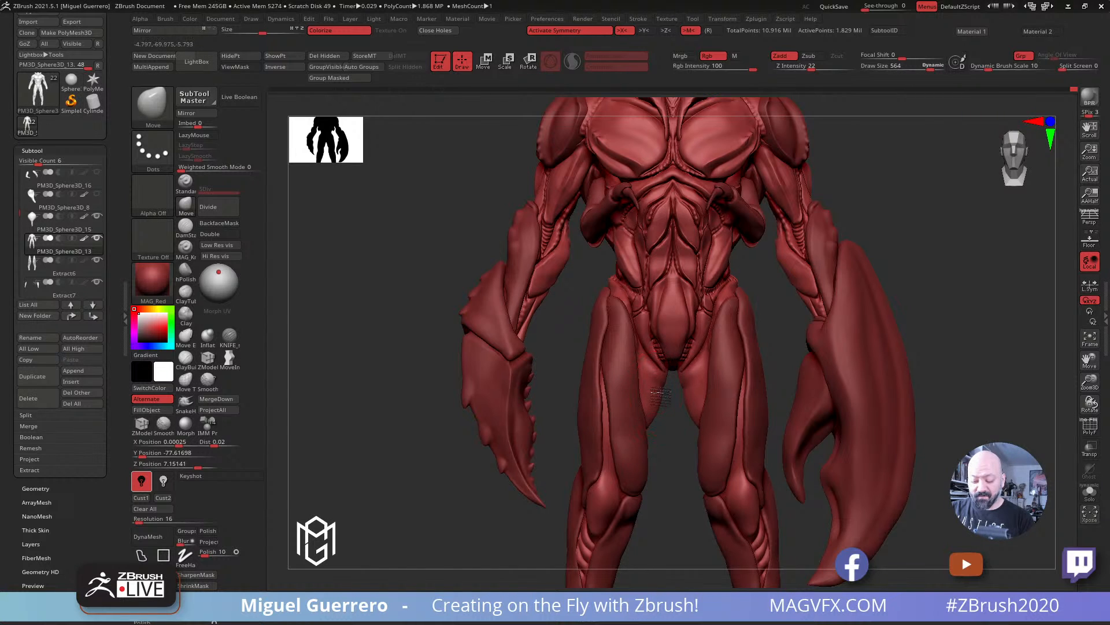
# Step: Adjust the back of the thighs, the area under the glutes and the outer hip with the Move brush at draw size 564
pyautogui.moveTo(406, 335); pyautogui.dragTo(362, 366)
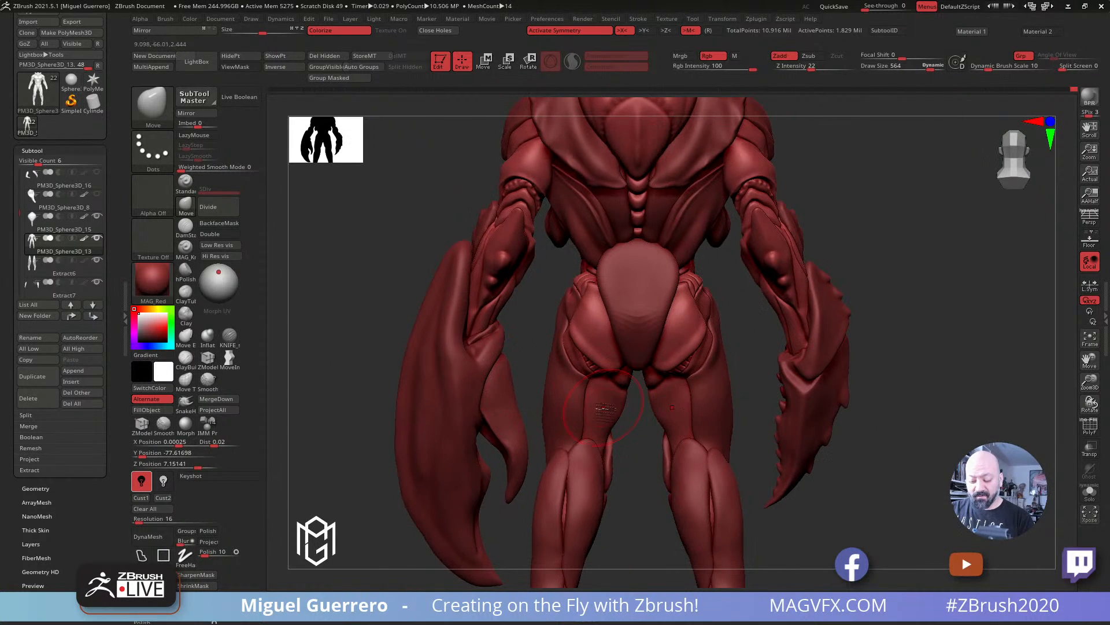
pyautogui.moveTo(614, 417); pyautogui.dragTo(595, 416)
pyautogui.moveTo(385, 364); pyautogui.dragTo(325, 362)
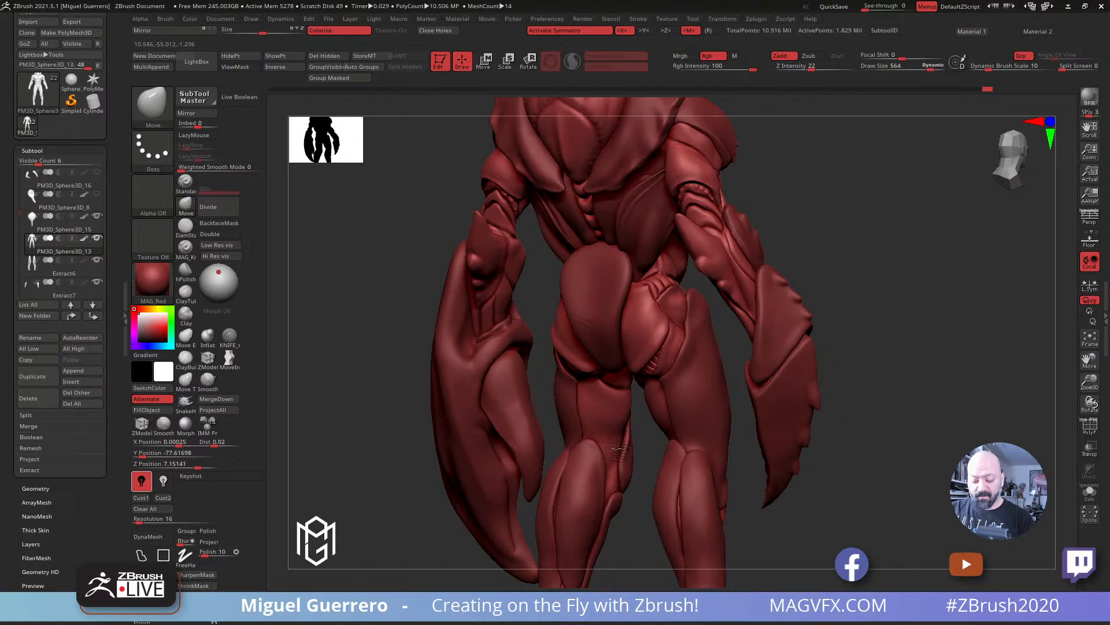
pyautogui.keyDown('shift'); pyautogui.moveTo(379, 353); pyautogui.dragTo(540, 389); pyautogui.keyUp('shift')
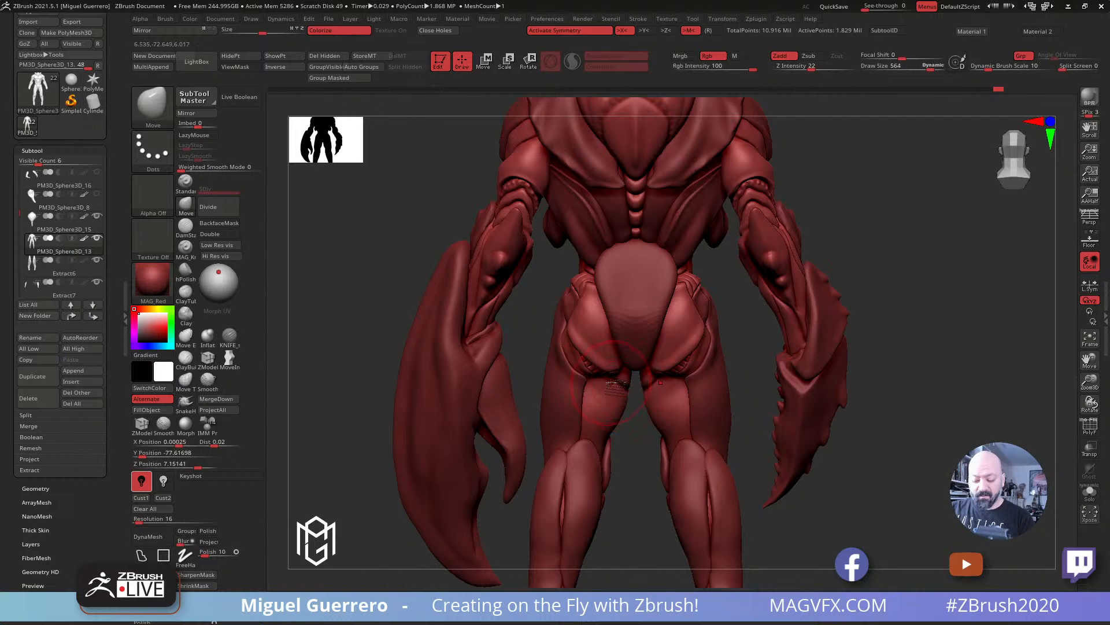
pyautogui.moveTo(612, 370); pyautogui.dragTo(558, 343)
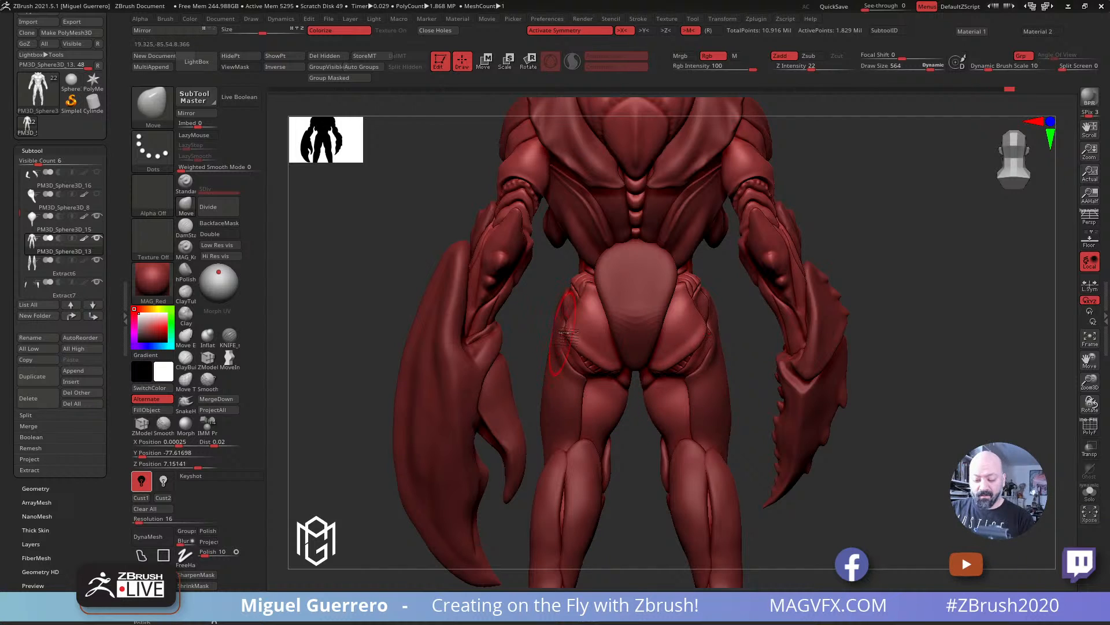
# Step: Select the rounded tailbone plate subtool, smooth its creased surface and undo its DynaMesh remesh at resolution 128
pyautogui.keyDown('alt'); pyautogui.click(617, 317); pyautogui.keyUp('alt')
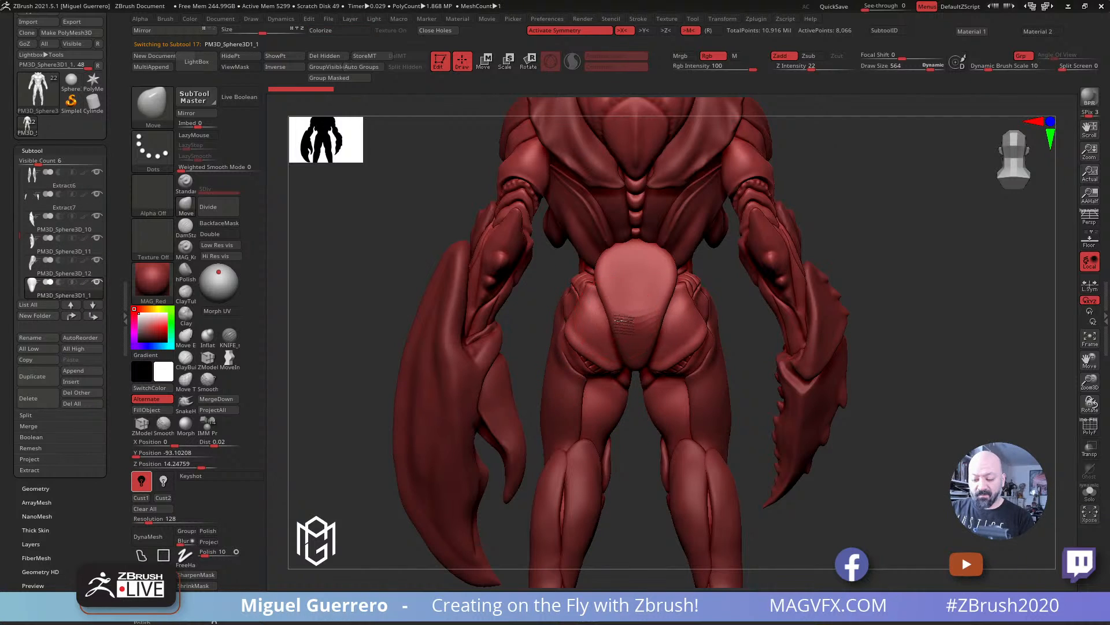
pyautogui.moveTo(626, 318)
pyautogui.keyDown('shift'); pyautogui.mouseDown()
pyautogui.moveTo(639, 316)
pyautogui.moveTo(631, 310)
pyautogui.mouseUp(); pyautogui.keyUp('shift')
pyautogui.moveTo(358, 295); pyautogui.dragTo(370, 293)
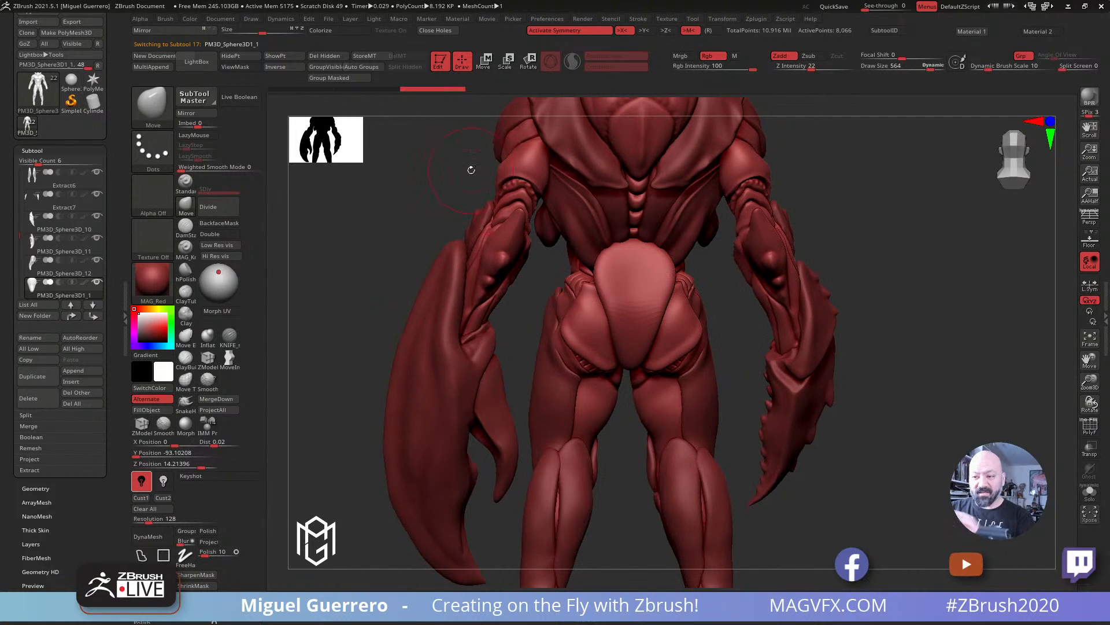
pyautogui.hotkey('ctrl', 'z')
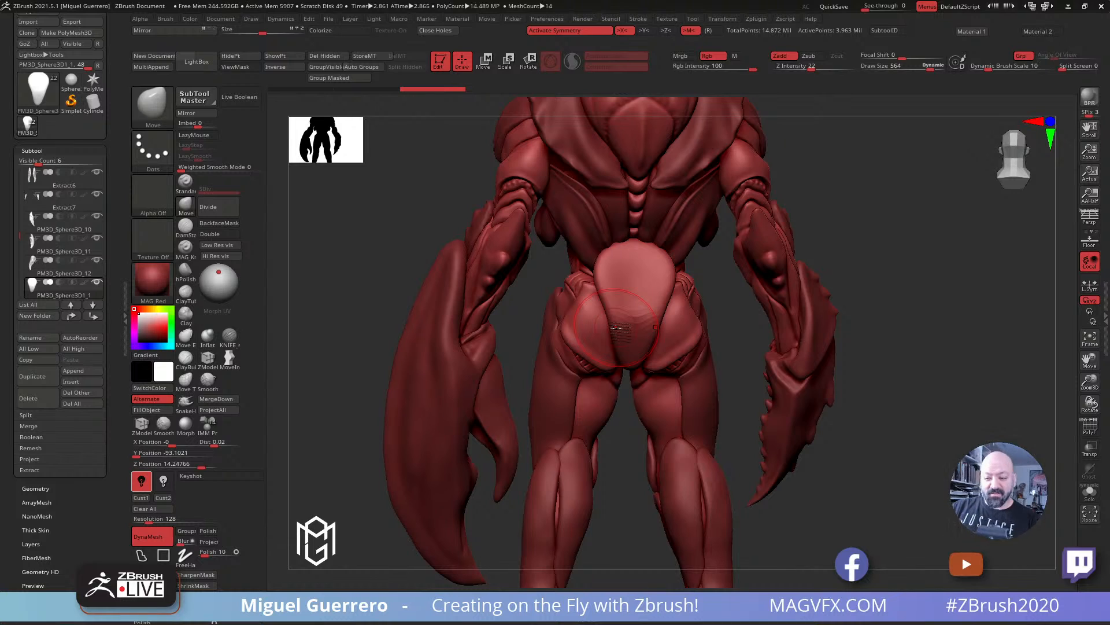
pyautogui.hotkey('ctrl', 'z')
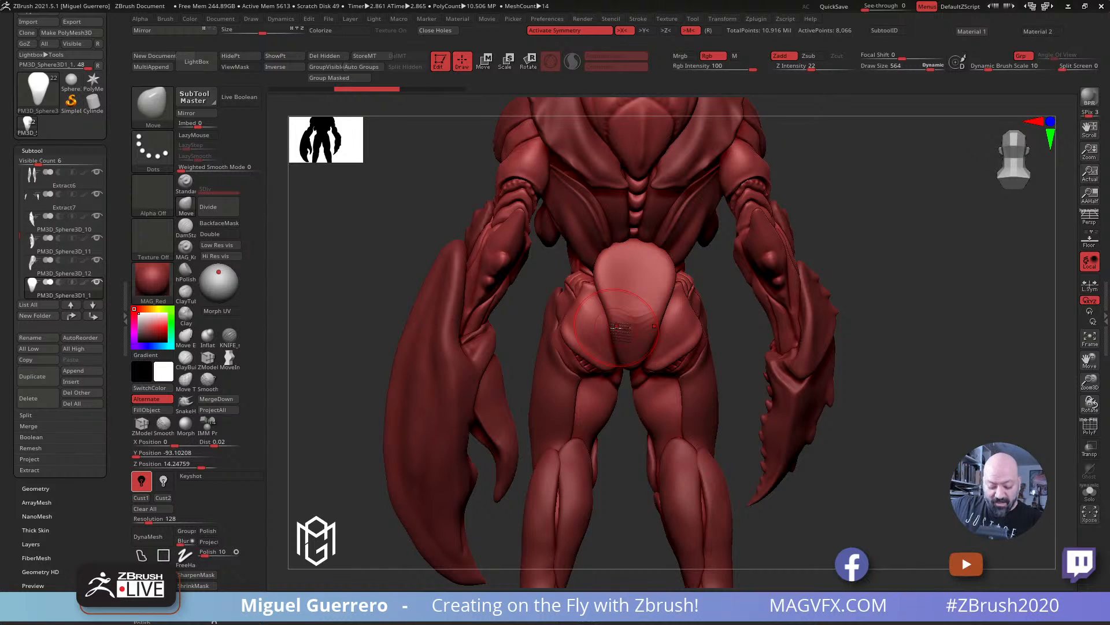
# Step: Frame the whole creature in the flat black silhouette material and examine its outline from the back and front
pyautogui.press('1')
pyautogui.moveTo(341, 405); pyautogui.dragTo(338, 391)
pyautogui.press('f')
pyautogui.moveTo(401, 362); pyautogui.dragTo(511, 366)
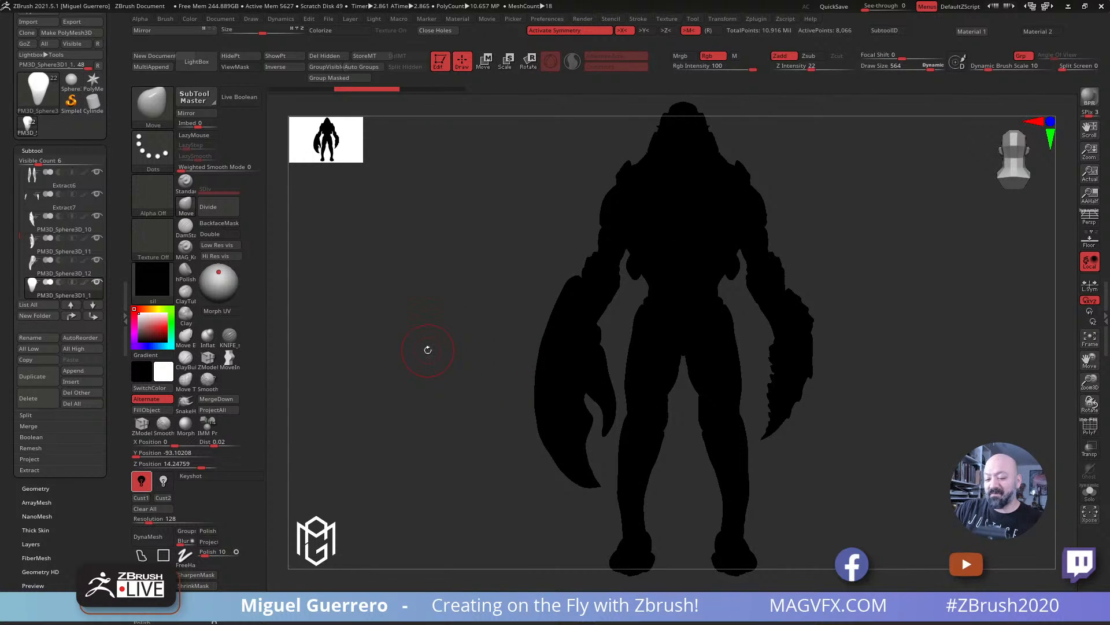
pyautogui.moveTo(428, 350)
pyautogui.mouseDown()
pyautogui.moveTo(401, 343)
pyautogui.moveTo(463, 349)
pyautogui.moveTo(410, 332)
pyautogui.mouseUp()
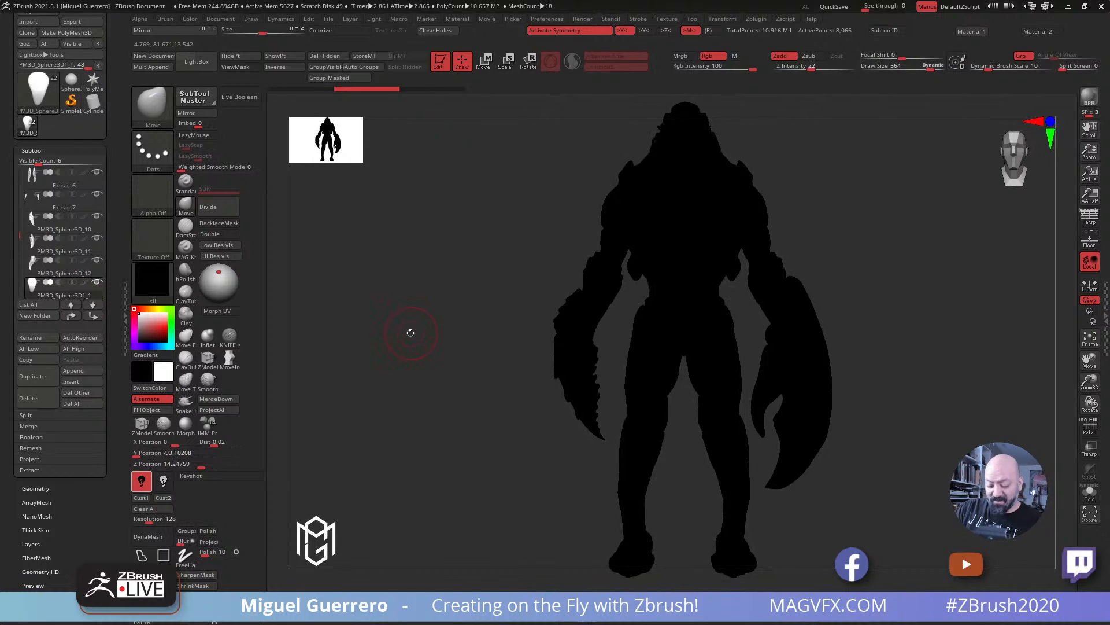
# Step: Apply the MAG_RS material and enlarge the silhouette thumbnail to size 512 to check the creature's side profile
pyautogui.press('2')
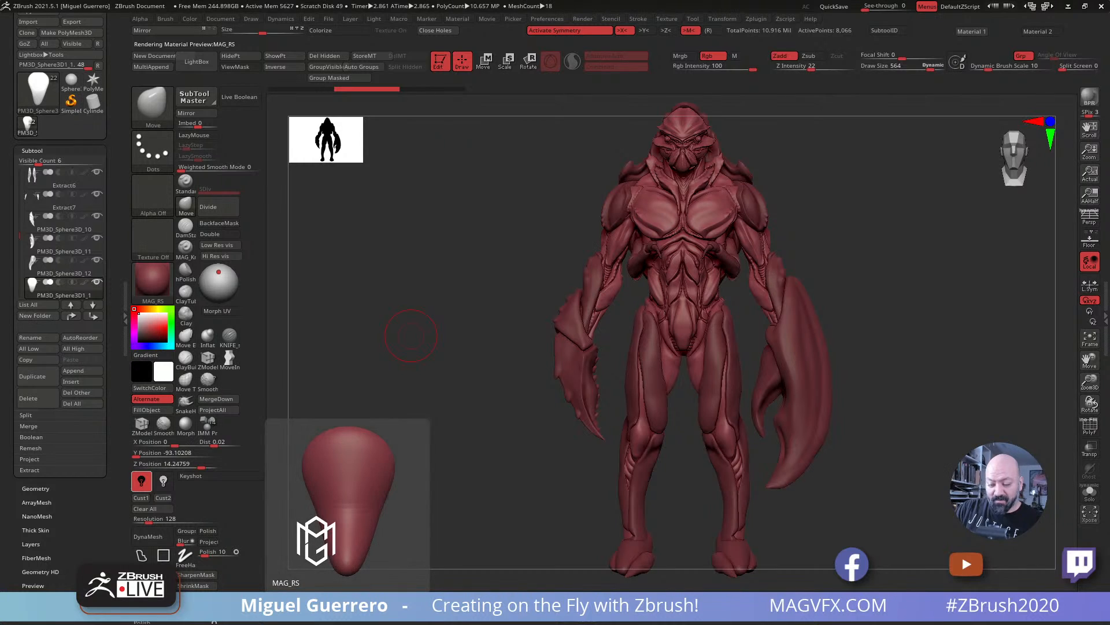
pyautogui.doubleClick(337, 140)
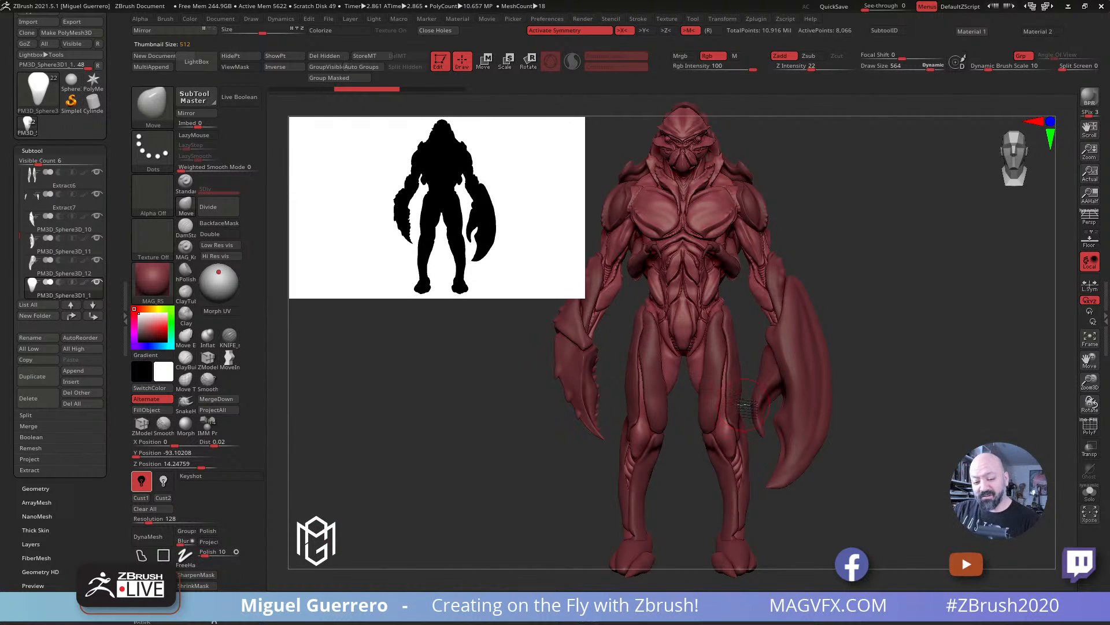
pyautogui.moveTo(497, 358); pyautogui.dragTo(500, 322)
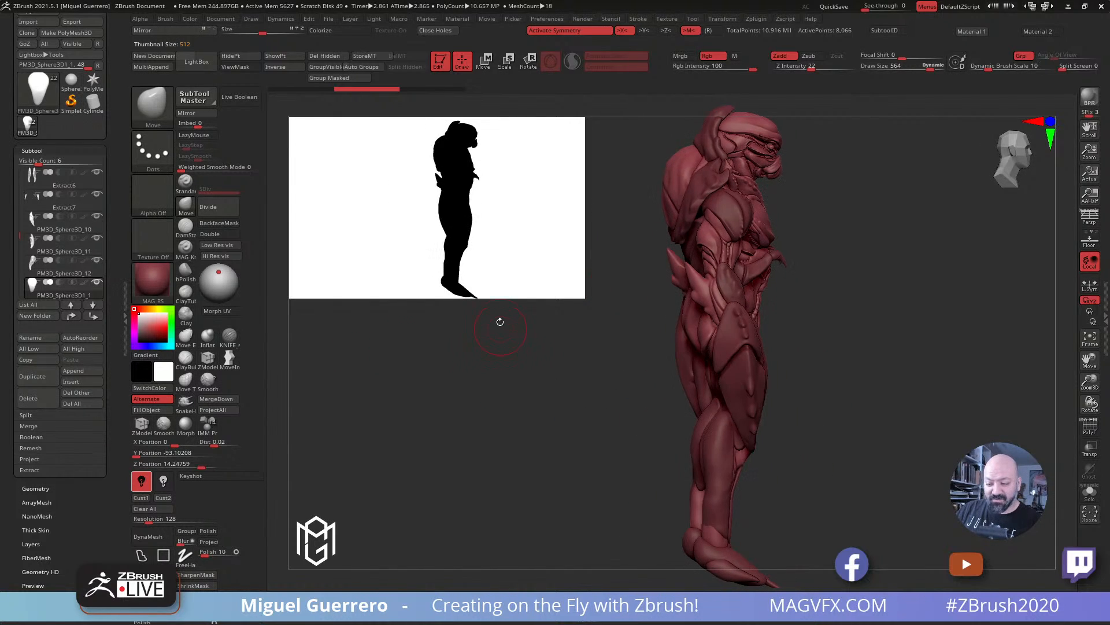
pyautogui.moveTo(493, 363); pyautogui.dragTo(454, 354)
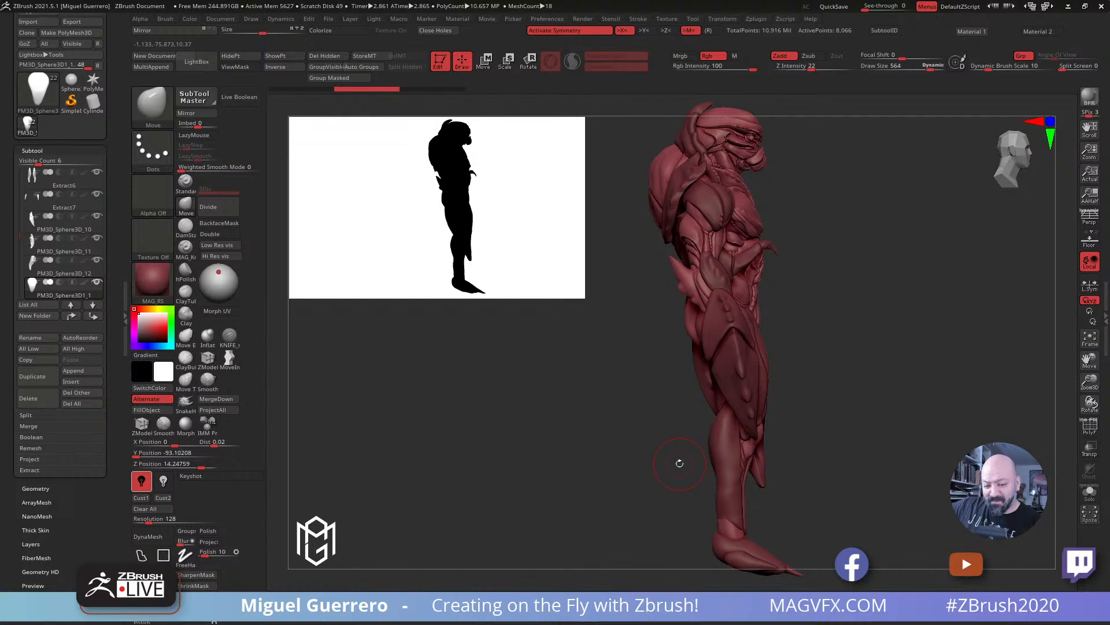
# Step: Turn the creature from its side profile to a near-front view and shrink the silhouette thumbnail to size 287
pyautogui.moveTo(680, 464)
pyautogui.mouseDown()
pyautogui.moveTo(554, 426)
pyautogui.moveTo(503, 372)
pyautogui.mouseUp()
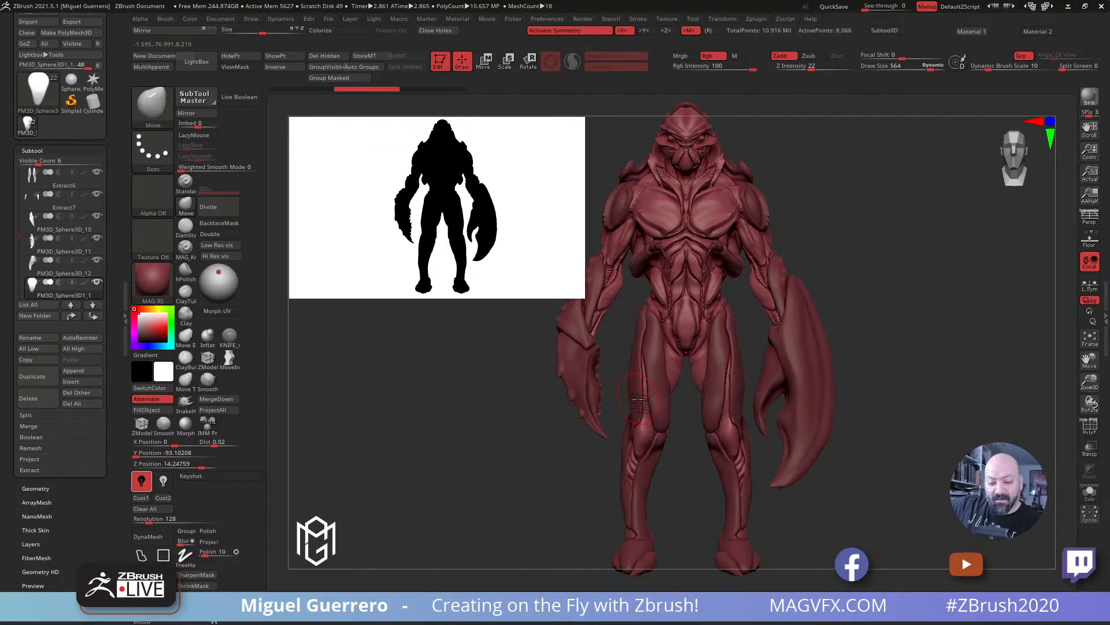
pyautogui.moveTo(542, 274); pyautogui.dragTo(263, 175)
pyautogui.moveTo(285, 122); pyautogui.dragTo(407, 201)
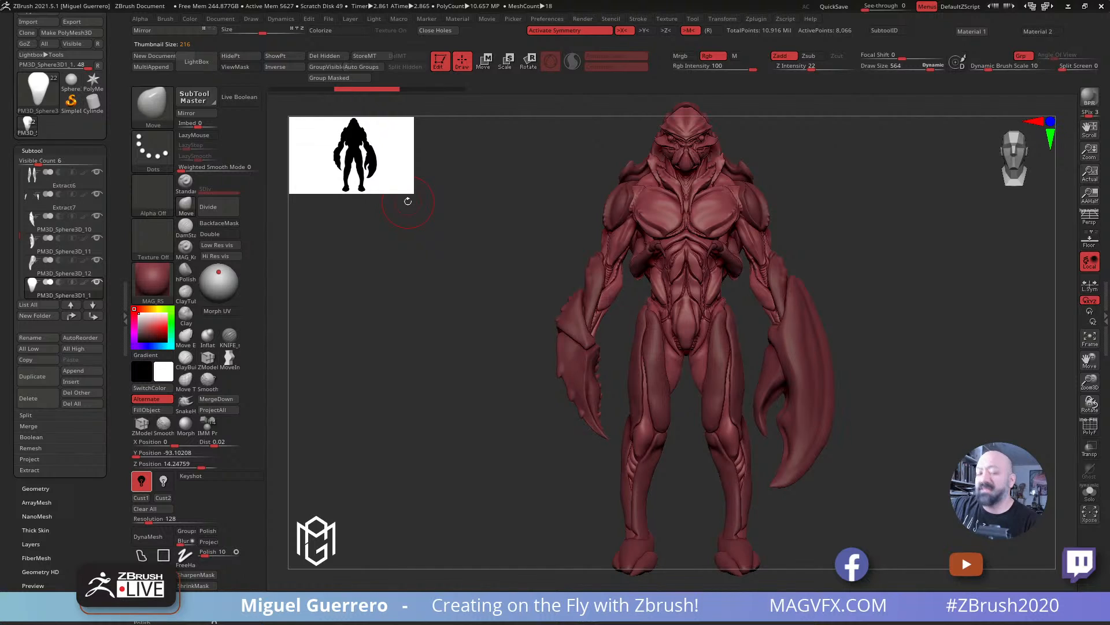
pyautogui.moveTo(388, 175); pyautogui.dragTo(451, 226)
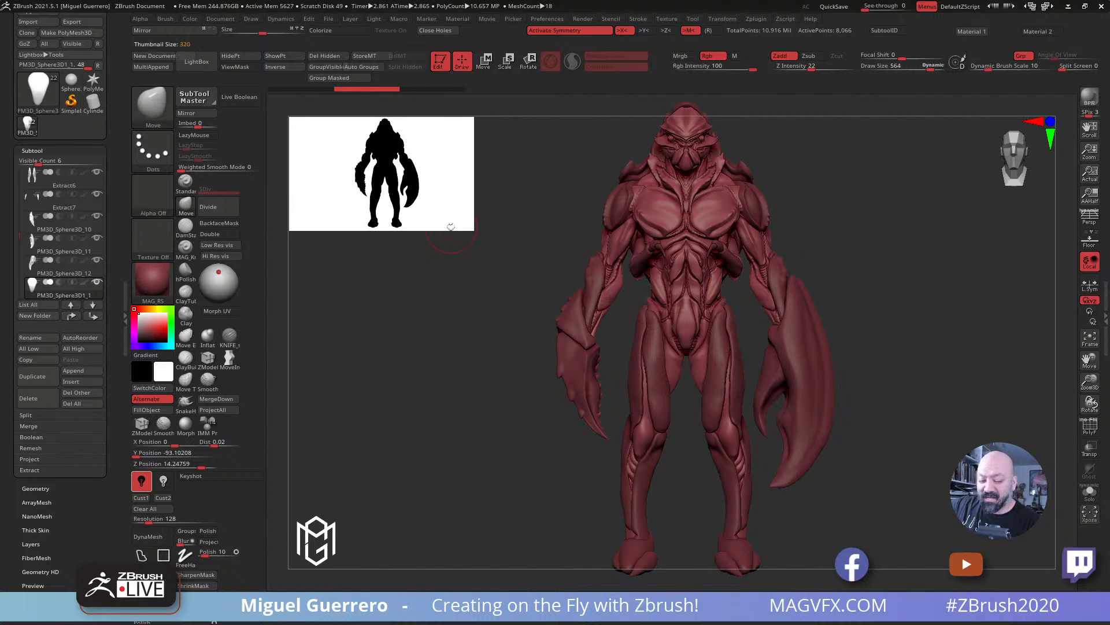
pyautogui.moveTo(512, 312)
pyautogui.mouseDown()
pyautogui.moveTo(441, 311)
pyautogui.moveTo(486, 304)
pyautogui.mouseUp()
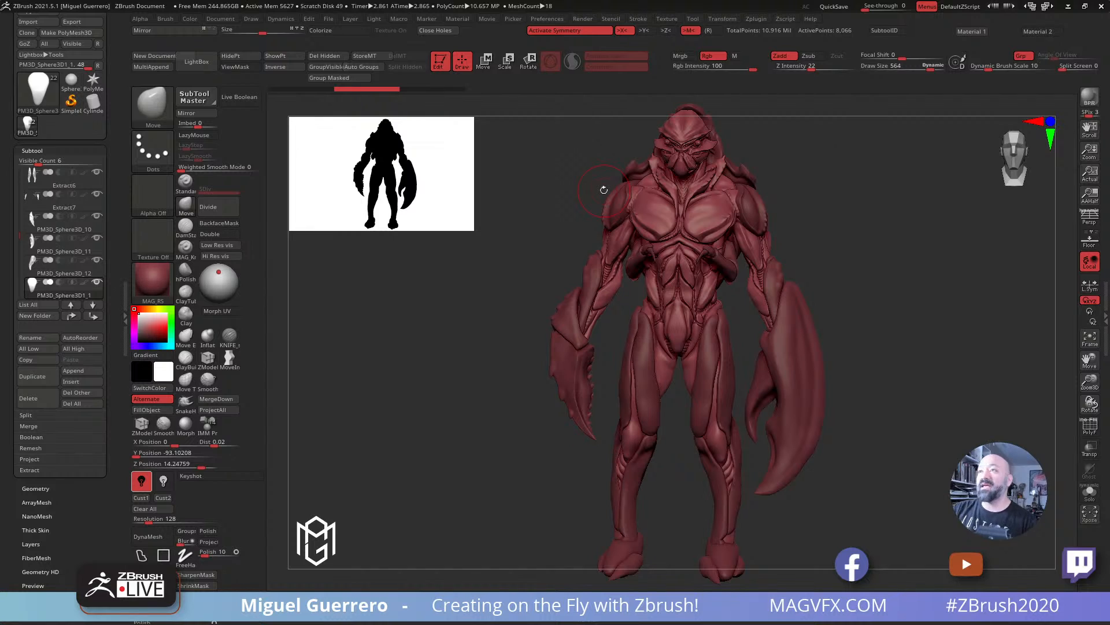
pyautogui.moveTo(462, 300); pyautogui.dragTo(448, 302)
pyautogui.moveTo(451, 219); pyautogui.dragTo(435, 202)
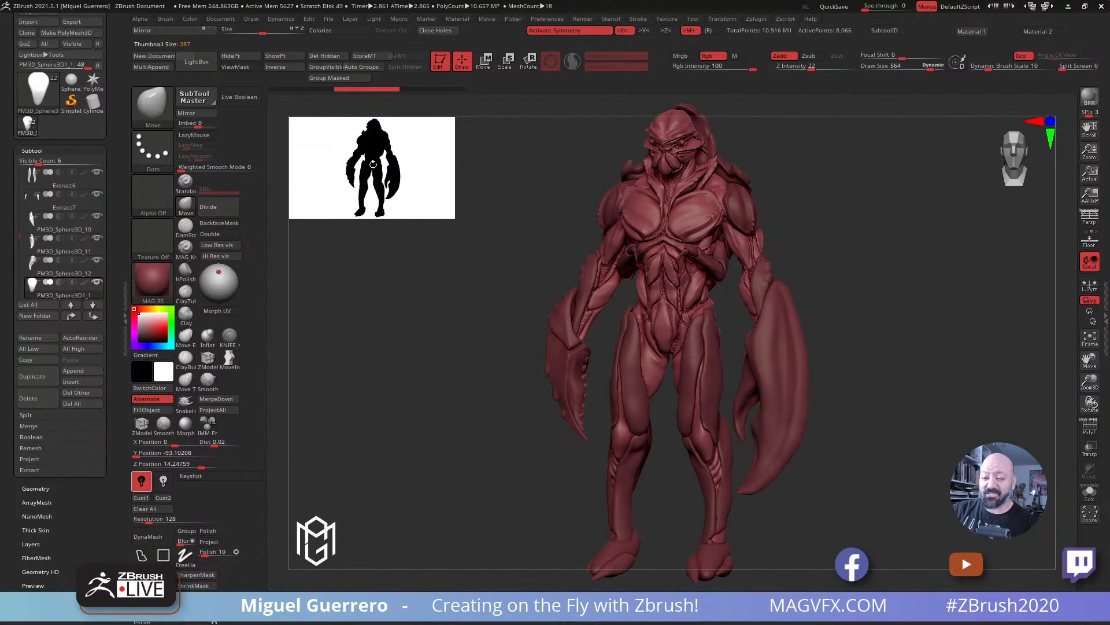
# Step: Open the thumbnail preferences and change the silhouette thumbnail's background colour to a very light grey
pyautogui.click(547, 19)
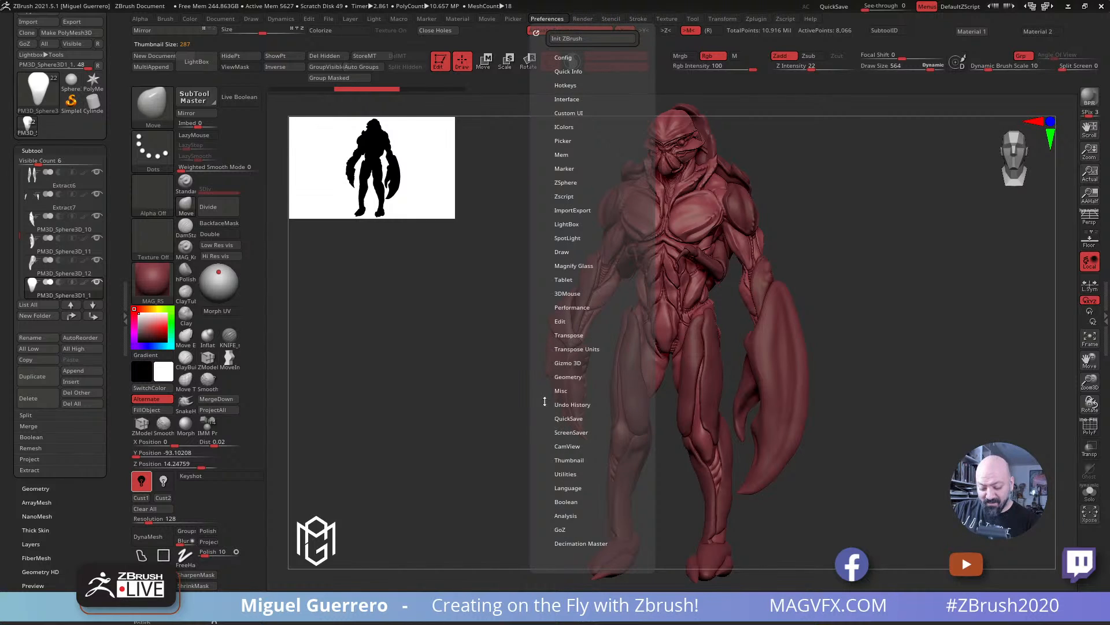
pyautogui.moveTo(543, 413); pyautogui.dragTo(544, 400)
pyautogui.click(554, 447)
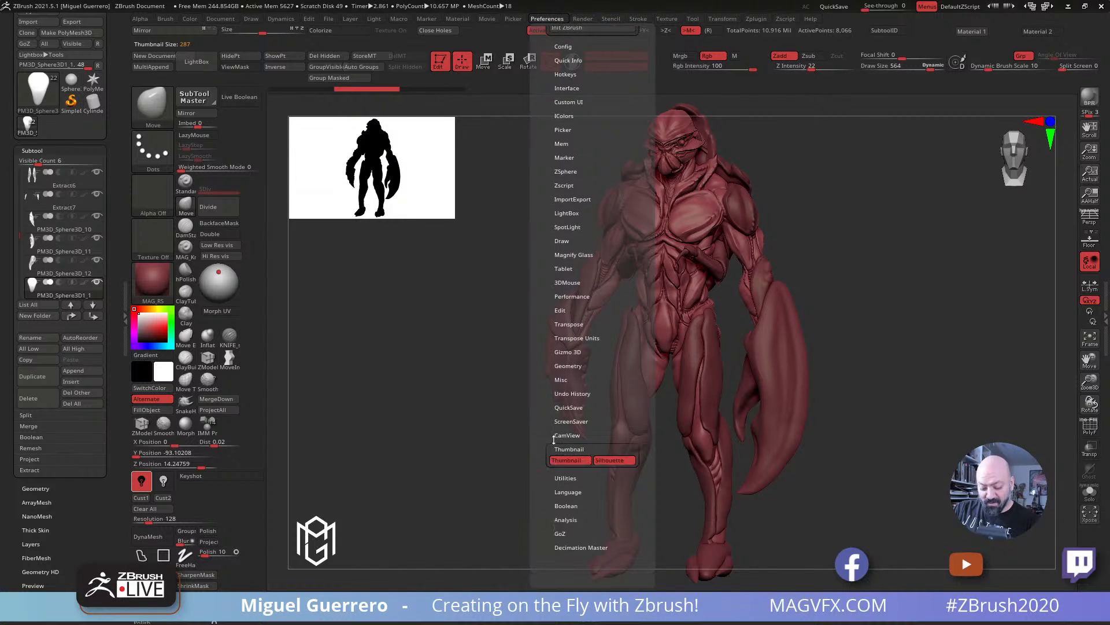
pyautogui.moveTo(544, 441)
pyautogui.mouseDown()
pyautogui.moveTo(543, 416)
pyautogui.moveTo(542, 426)
pyautogui.mouseUp()
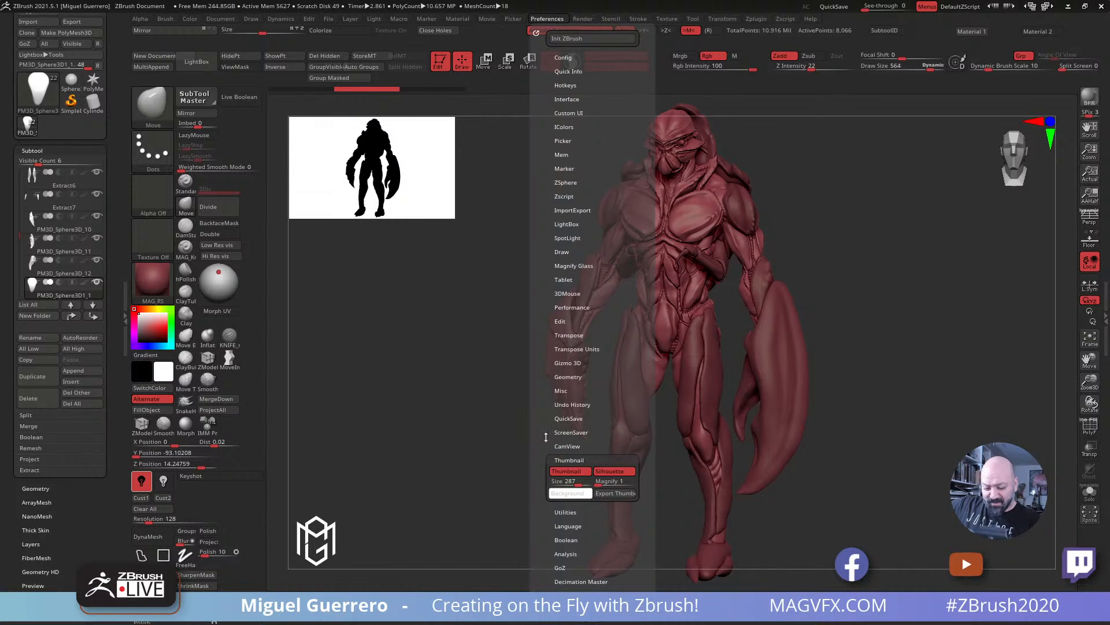
pyautogui.moveTo(545, 428); pyautogui.dragTo(548, 382)
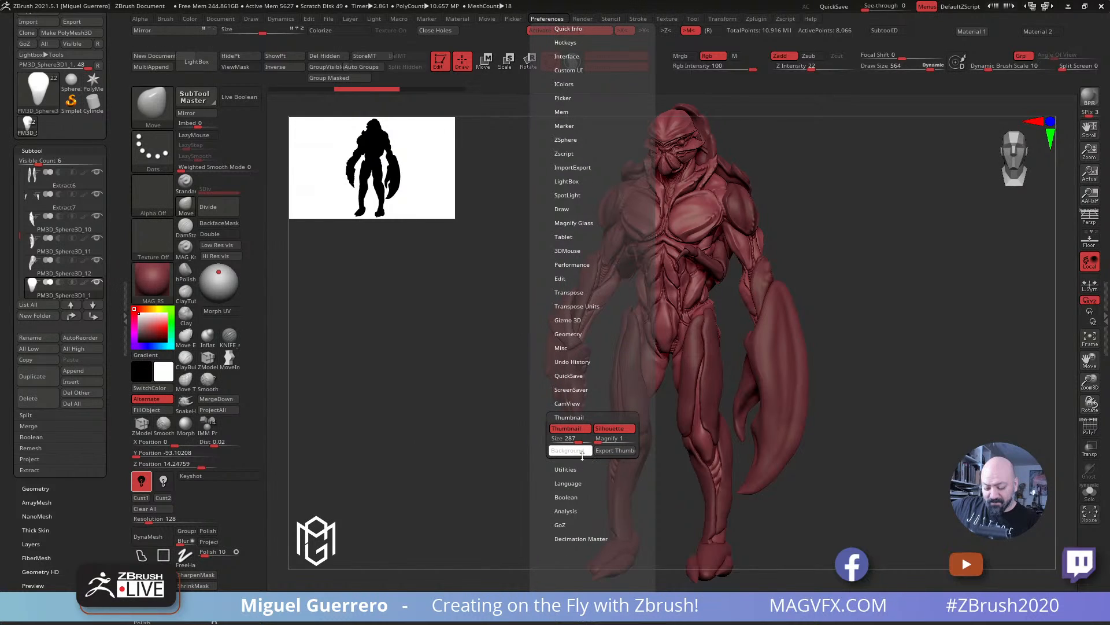
pyautogui.moveTo(582, 454)
pyautogui.mouseDown()
pyautogui.moveTo(507, 443)
pyautogui.moveTo(645, 424)
pyautogui.moveTo(682, 403)
pyautogui.moveTo(679, 258)
pyautogui.moveTo(575, 445)
pyautogui.moveTo(492, 445)
pyautogui.moveTo(564, 454)
pyautogui.mouseUp()
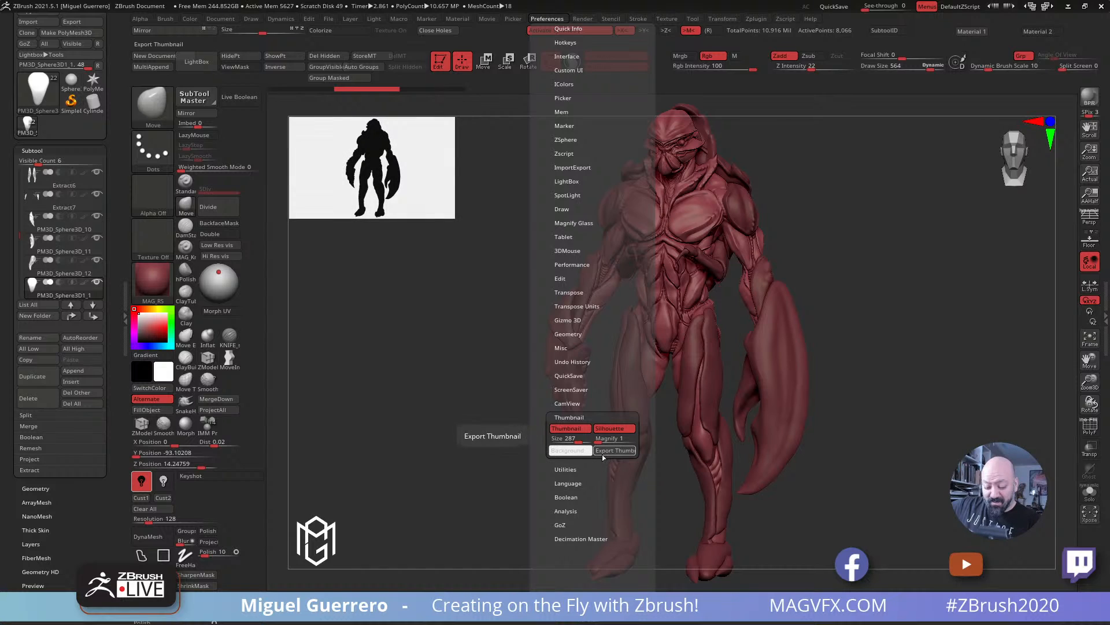
# Step: Switch the thumbnail's silhouette mode and the thumbnail itself off and back on, keeping Magnify at 1
pyautogui.click(615, 429)
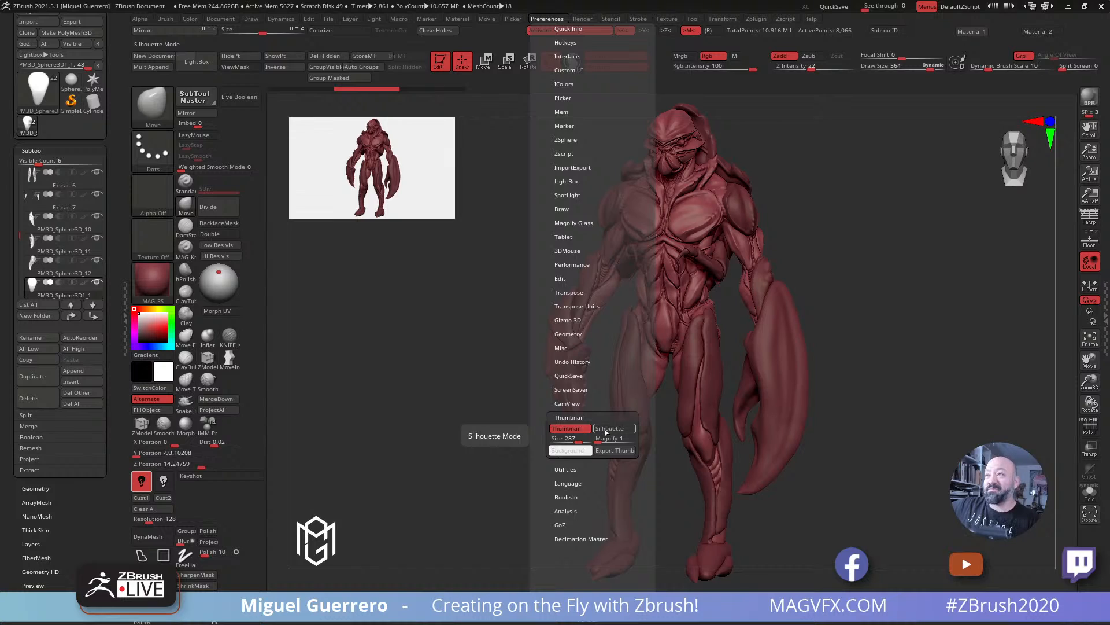
pyautogui.click(606, 431)
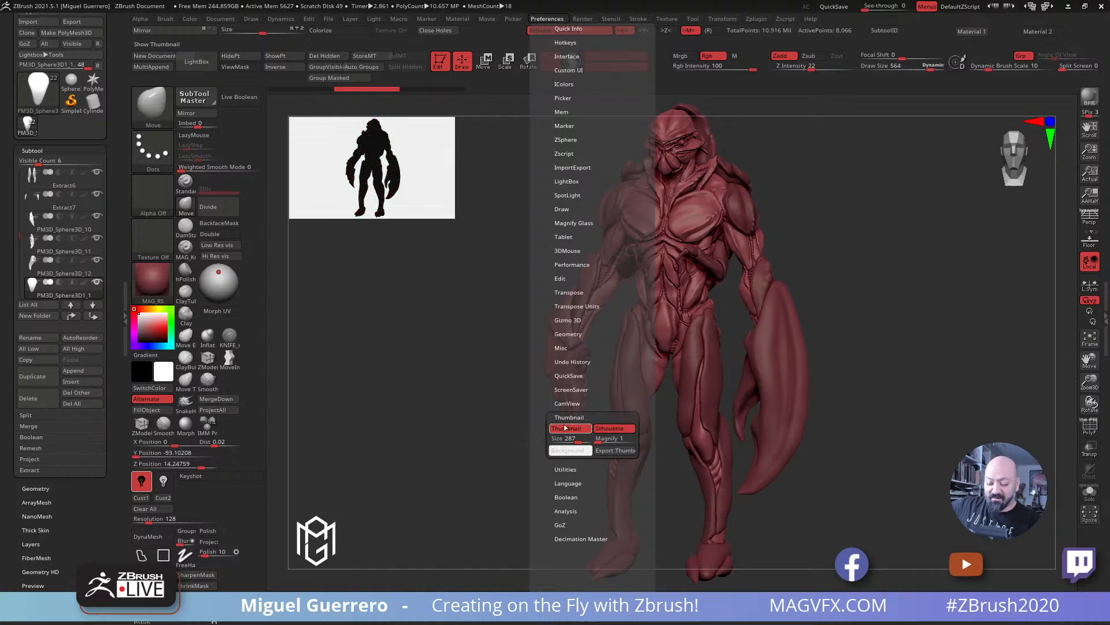
pyautogui.click(567, 428)
pyautogui.click(567, 429)
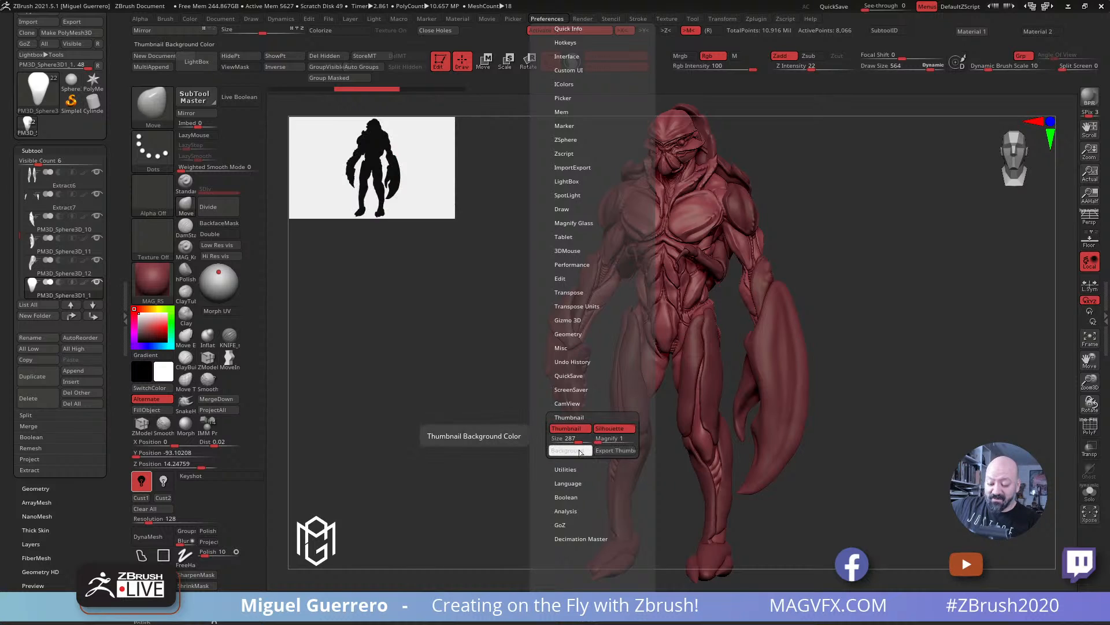
pyautogui.moveTo(604, 441); pyautogui.dragTo(601, 441)
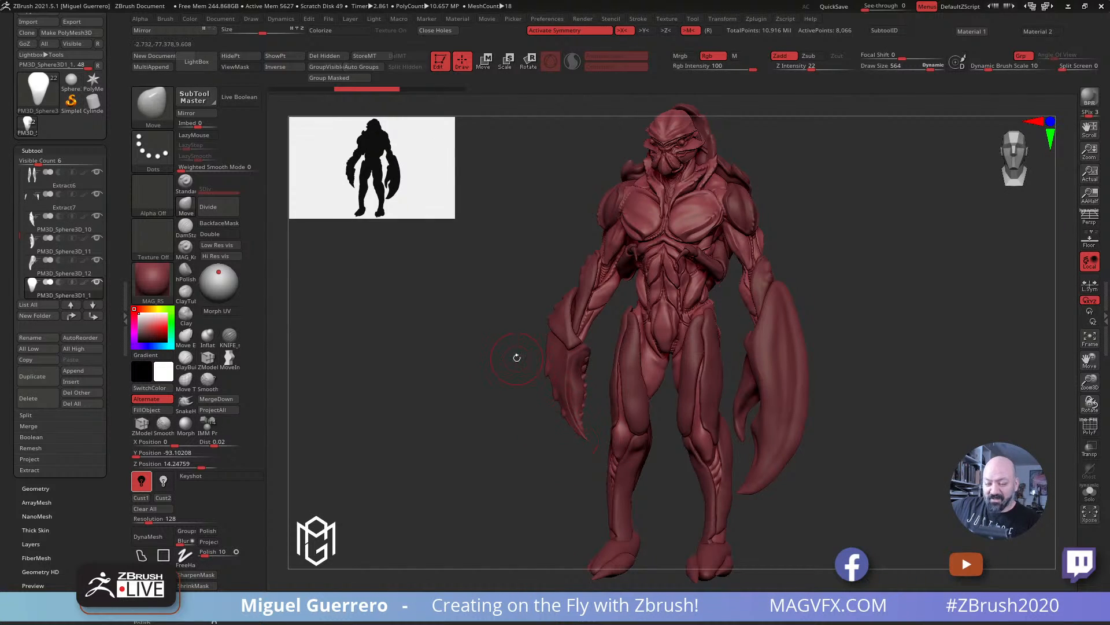
# Step: Shrink the silhouette thumbnail further and select the PM3D_Sphere3D_10 subtool on the creature
pyautogui.moveTo(442, 212); pyautogui.dragTo(403, 173)
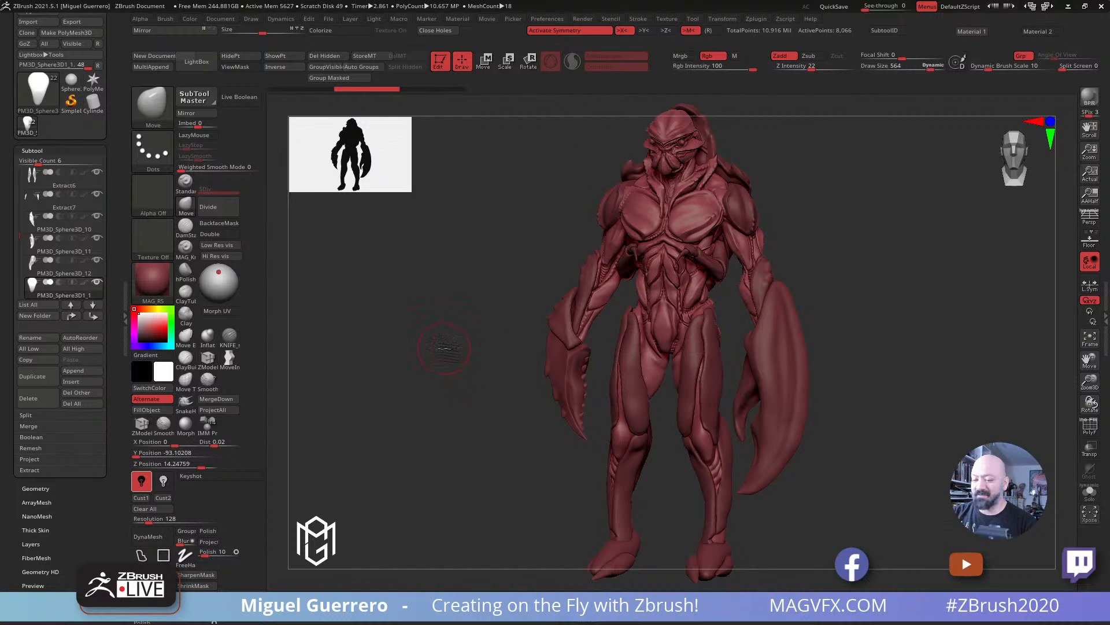
pyautogui.moveTo(457, 348)
pyautogui.mouseDown()
pyautogui.moveTo(436, 339)
pyautogui.moveTo(426, 355)
pyautogui.mouseUp()
pyautogui.moveTo(439, 362)
pyautogui.keyDown('ctrl'); pyautogui.mouseDown(button='right')
pyautogui.moveTo(461, 392)
pyautogui.moveTo(441, 354)
pyautogui.moveTo(425, 364)
pyautogui.mouseUp(button='right'); pyautogui.keyUp('ctrl')
pyautogui.moveTo(425, 363)
pyautogui.mouseDown()
pyautogui.moveTo(397, 366)
pyautogui.moveTo(441, 399)
pyautogui.moveTo(509, 411)
pyautogui.mouseUp()
pyautogui.keyDown('alt'); pyautogui.click(524, 415); pyautogui.keyUp('alt')
pyautogui.keyDown('ctrl'); pyautogui.moveTo(463, 382); pyautogui.dragTo(418, 359, button='right'); pyautogui.keyUp('ctrl')
pyautogui.moveTo(458, 373)
pyautogui.mouseDown()
pyautogui.moveTo(464, 380)
pyautogui.moveTo(409, 380)
pyautogui.moveTo(441, 359)
pyautogui.moveTo(445, 394)
pyautogui.mouseUp()
pyautogui.keyDown('ctrl'); pyautogui.moveTo(446, 394); pyautogui.dragTo(490, 372, button='right'); pyautogui.keyUp('ctrl')
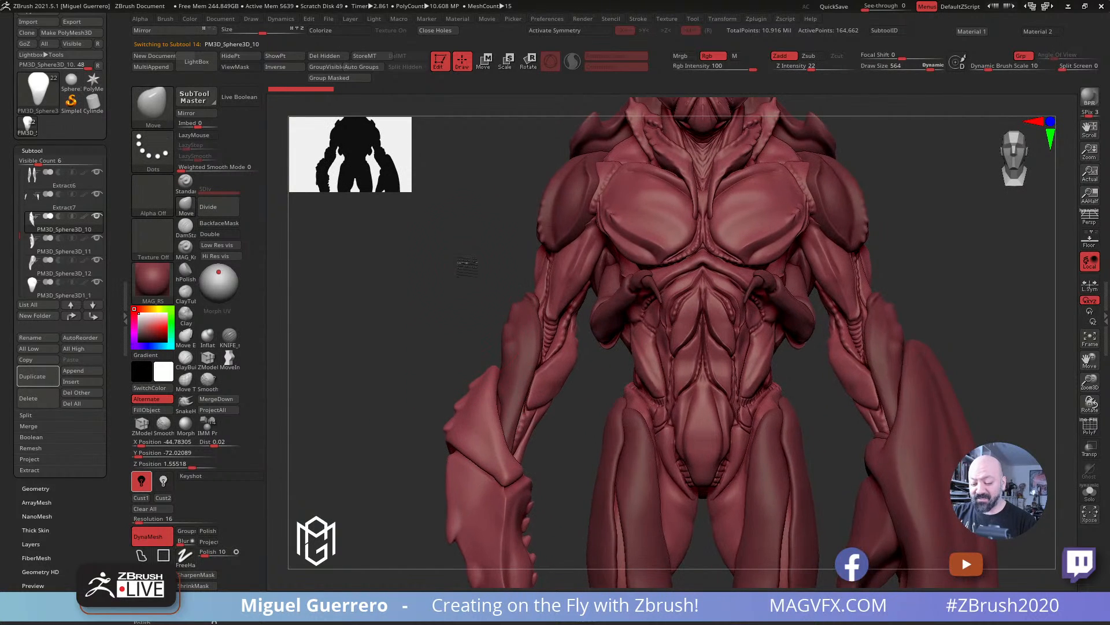
# Step: Select the crabHead16 subtool and frame the head in a three-quarter view
pyautogui.moveTo(458, 268)
pyautogui.keyDown('alt'); pyautogui.mouseDown(button='right')
pyautogui.moveTo(479, 395)
pyautogui.moveTo(460, 379)
pyautogui.moveTo(488, 370)
pyautogui.moveTo(414, 347)
pyautogui.moveTo(519, 379)
pyautogui.moveTo(523, 399)
pyautogui.mouseUp(button='right'); pyautogui.keyUp('alt')
pyautogui.moveTo(434, 328)
pyautogui.keyDown('alt'); pyautogui.mouseDown(button='right')
pyautogui.moveTo(448, 347)
pyautogui.moveTo(405, 342)
pyautogui.mouseUp(button='right'); pyautogui.keyUp('alt')
pyautogui.keyDown('alt'); pyautogui.click(671, 277); pyautogui.keyUp('alt')
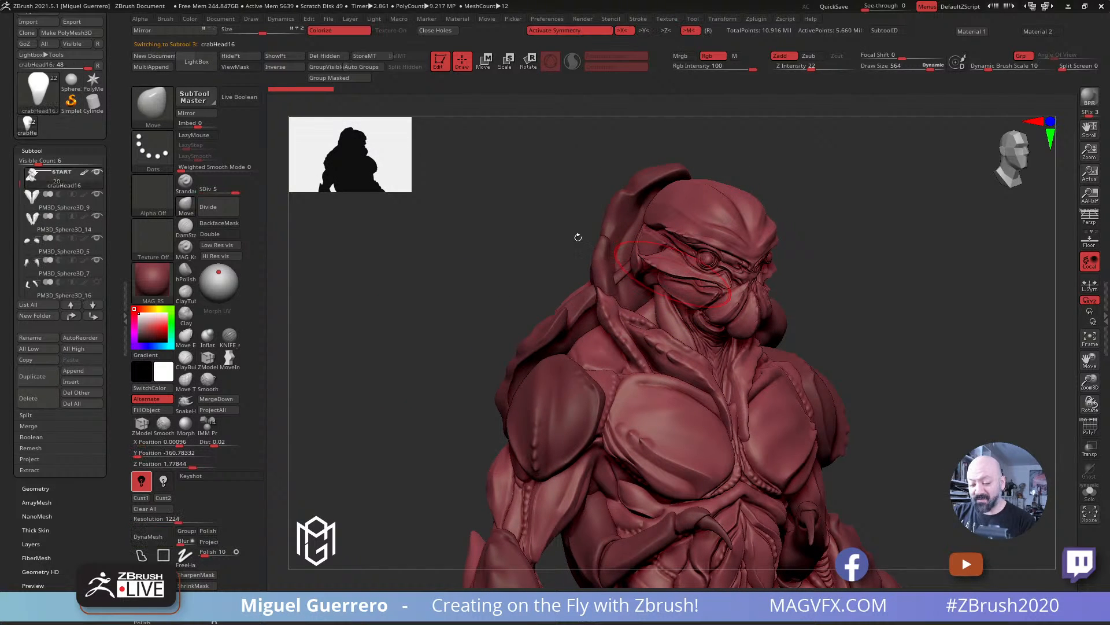
pyautogui.moveTo(525, 263)
pyautogui.keyDown('alt'); pyautogui.mouseDown(button='right')
pyautogui.moveTo(500, 300)
pyautogui.moveTo(522, 365)
pyautogui.mouseUp(button='right'); pyautogui.keyUp('alt')
pyautogui.keyDown('alt'); pyautogui.moveTo(473, 191); pyautogui.dragTo(399, 401, button='right'); pyautogui.keyUp('alt')
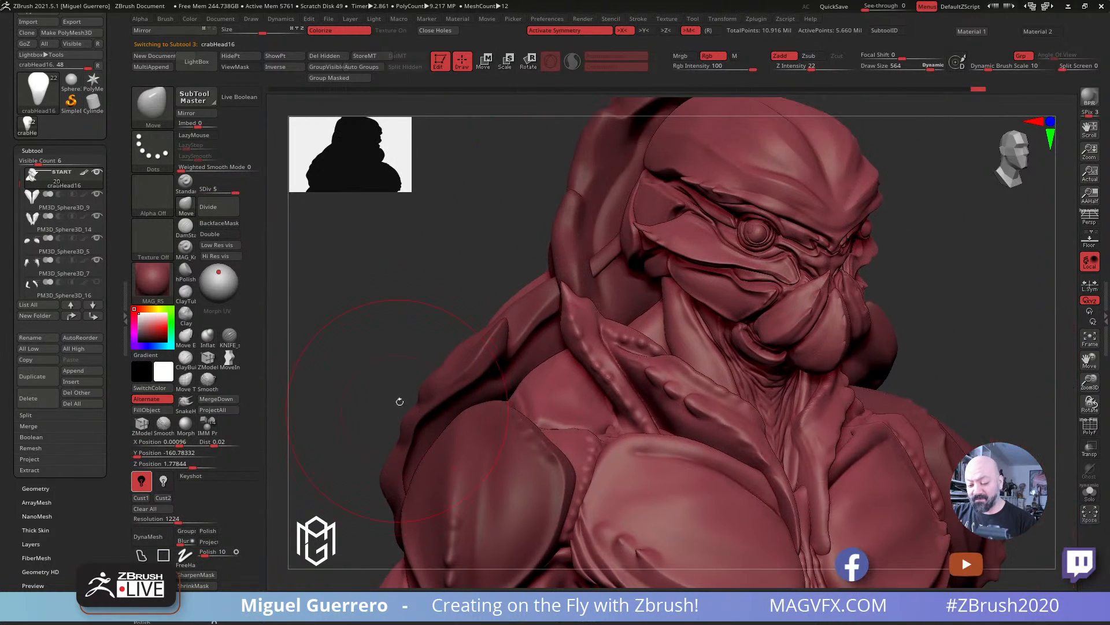
pyautogui.moveTo(409, 234)
pyautogui.keyDown('alt'); pyautogui.mouseDown(button='right')
pyautogui.moveTo(405, 340)
pyautogui.moveTo(425, 327)
pyautogui.mouseUp(button='right'); pyautogui.keyUp('alt')
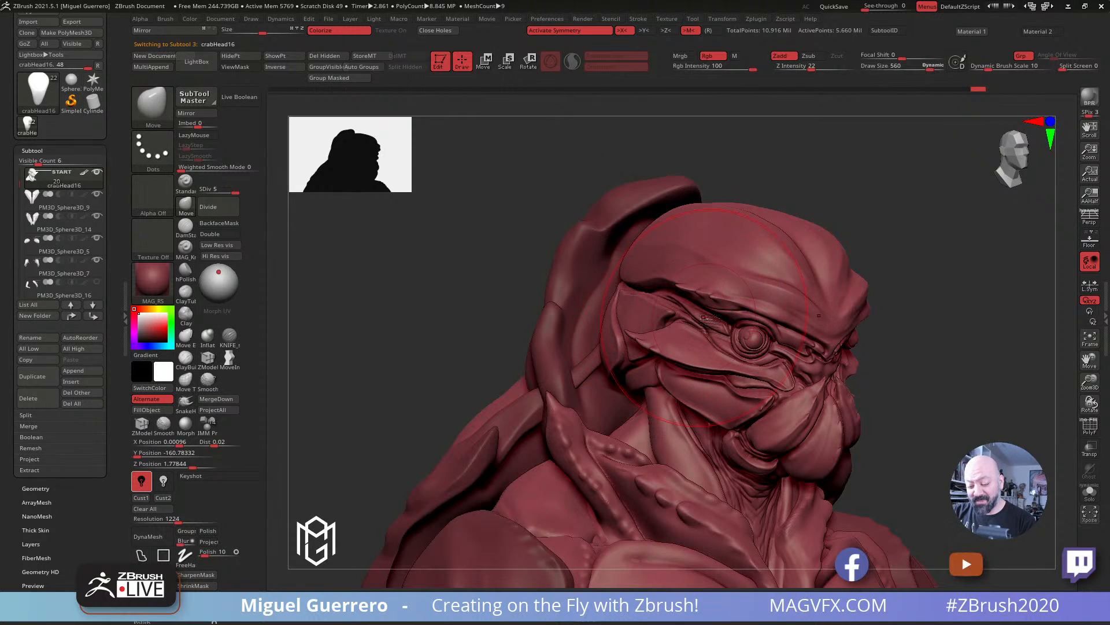
# Step: Build up the folds behind the eye with the Inflat brush at draw size 52 and smooth them
pyautogui.press('[')
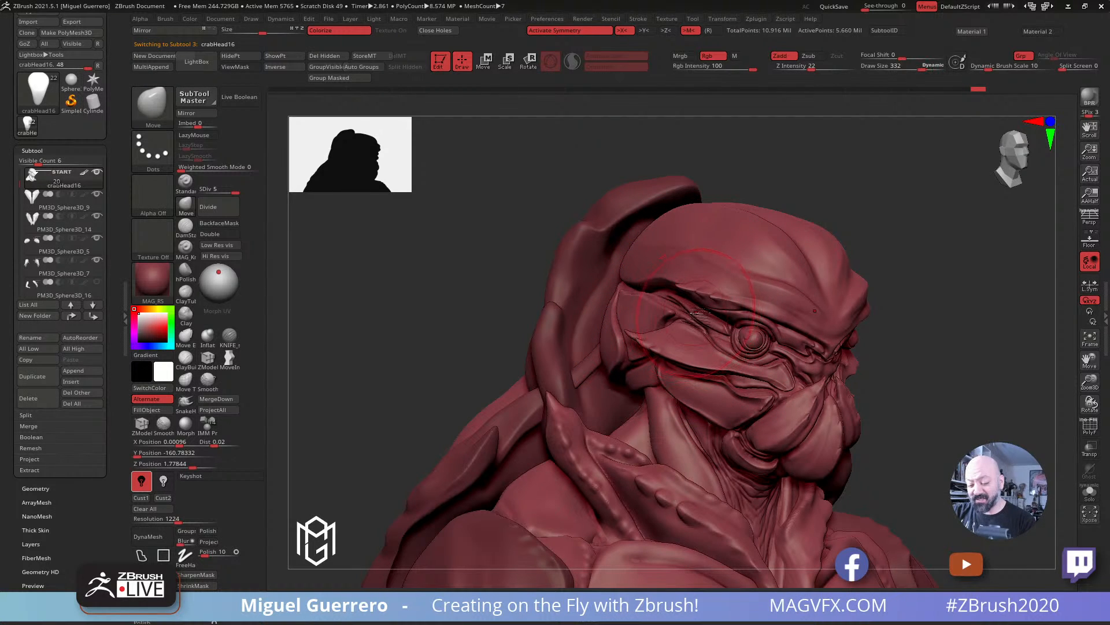
pyautogui.press('[')
pyautogui.press('[')
pyautogui.moveTo(511, 312)
pyautogui.mouseDown(button='right')
pyautogui.moveTo(497, 317)
pyautogui.moveTo(577, 320)
pyautogui.moveTo(536, 318)
pyautogui.mouseUp(button='right')
pyautogui.moveTo(442, 312); pyautogui.dragTo(404, 300, button='right')
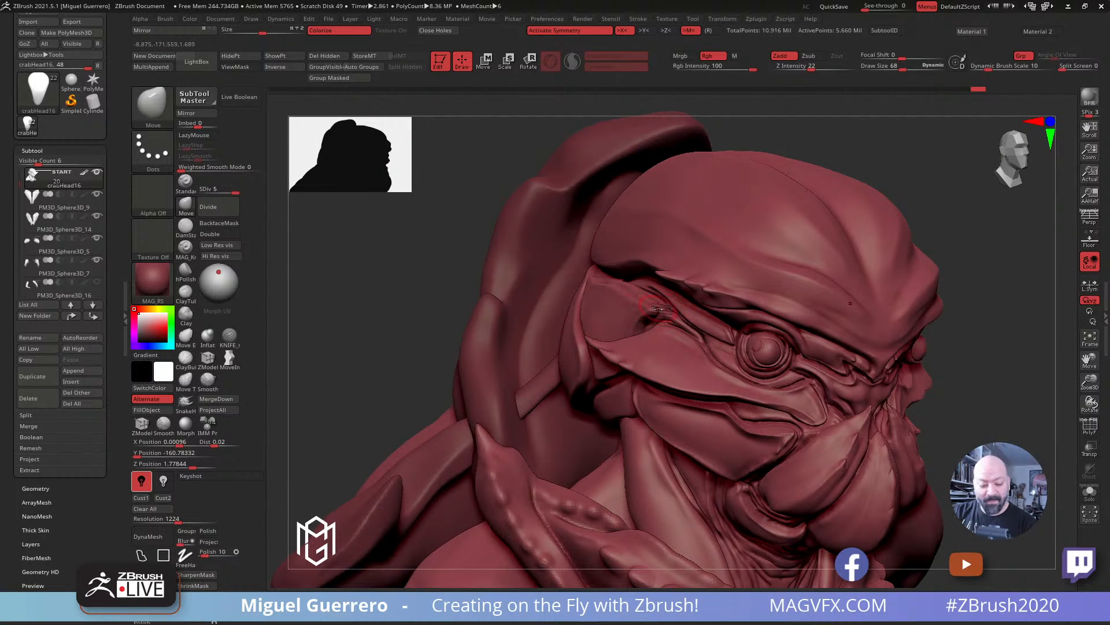
pyautogui.click(207, 335)
pyautogui.moveTo(646, 312); pyautogui.dragTo(662, 305)
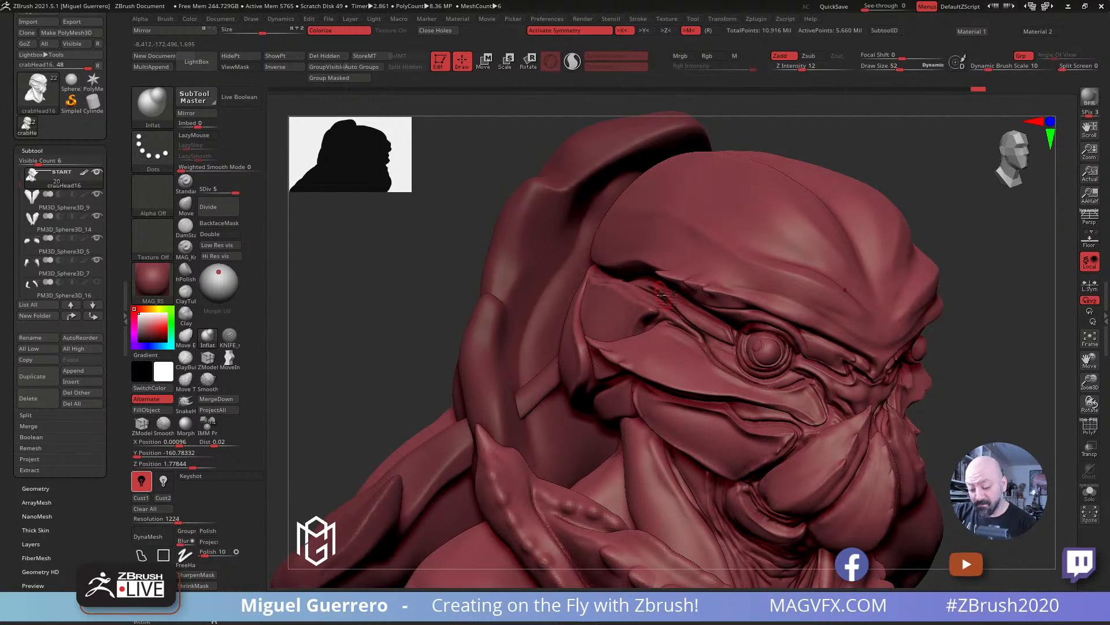
pyautogui.moveTo(461, 258); pyautogui.dragTo(434, 254, button='right')
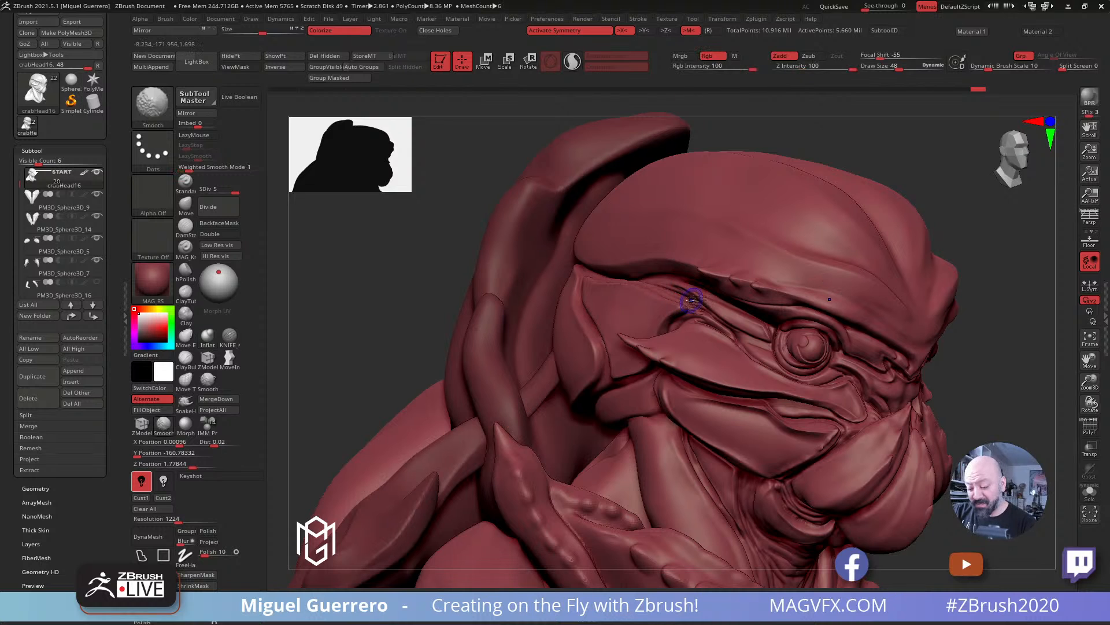
pyautogui.keyDown('shift'); pyautogui.moveTo(691, 301); pyautogui.dragTo(709, 299); pyautogui.keyUp('shift')
# Step: Inflate a row of small bumps in the crease just behind the eye with the Inflat brush at draw size 16
pyautogui.moveTo(435, 245); pyautogui.dragTo(406, 272)
pyautogui.keyDown('ctrl'); pyautogui.moveTo(687, 324); pyautogui.dragTo(733, 412, button='right'); pyautogui.keyUp('ctrl')
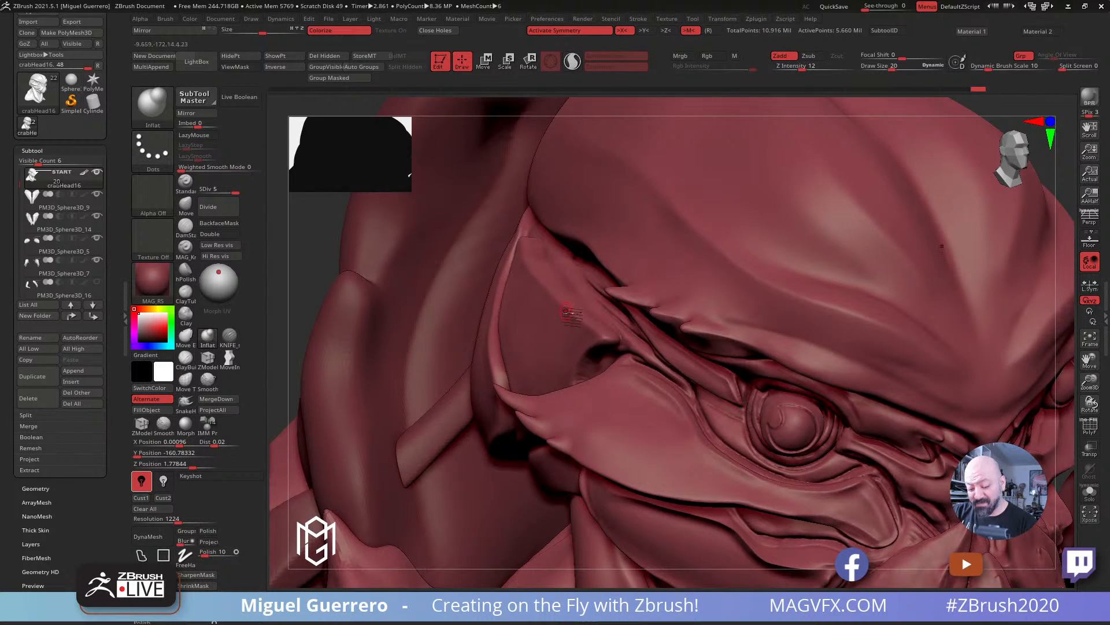
pyautogui.moveTo(630, 315)
pyautogui.mouseDown(button='right')
pyautogui.moveTo(642, 292)
pyautogui.moveTo(674, 358)
pyautogui.mouseUp(button='right')
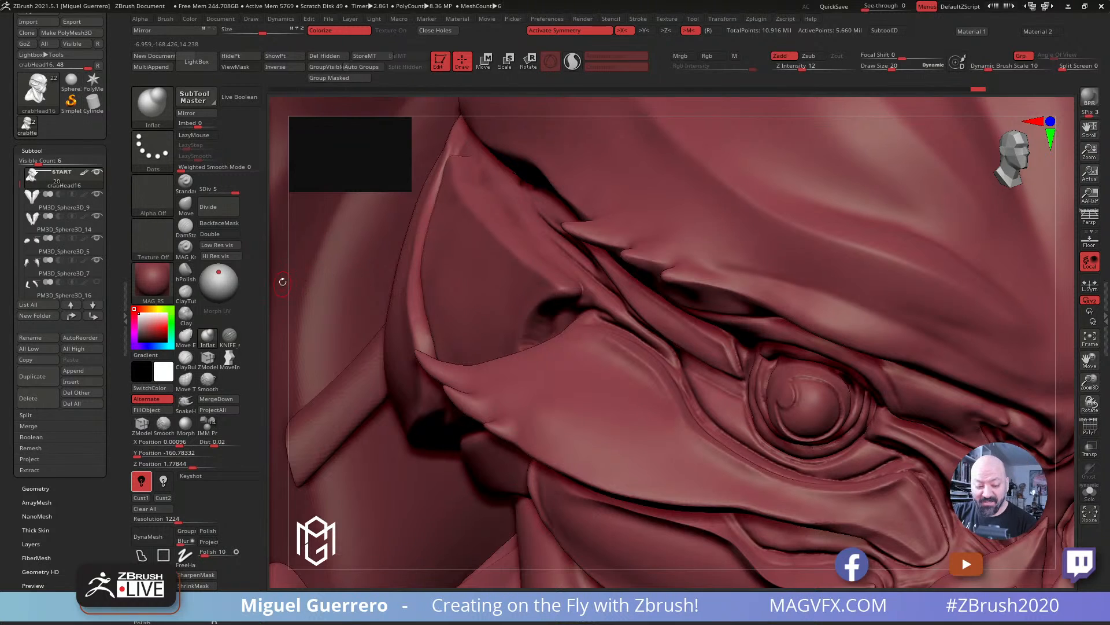
pyautogui.moveTo(282, 282); pyautogui.dragTo(355, 266, button='right')
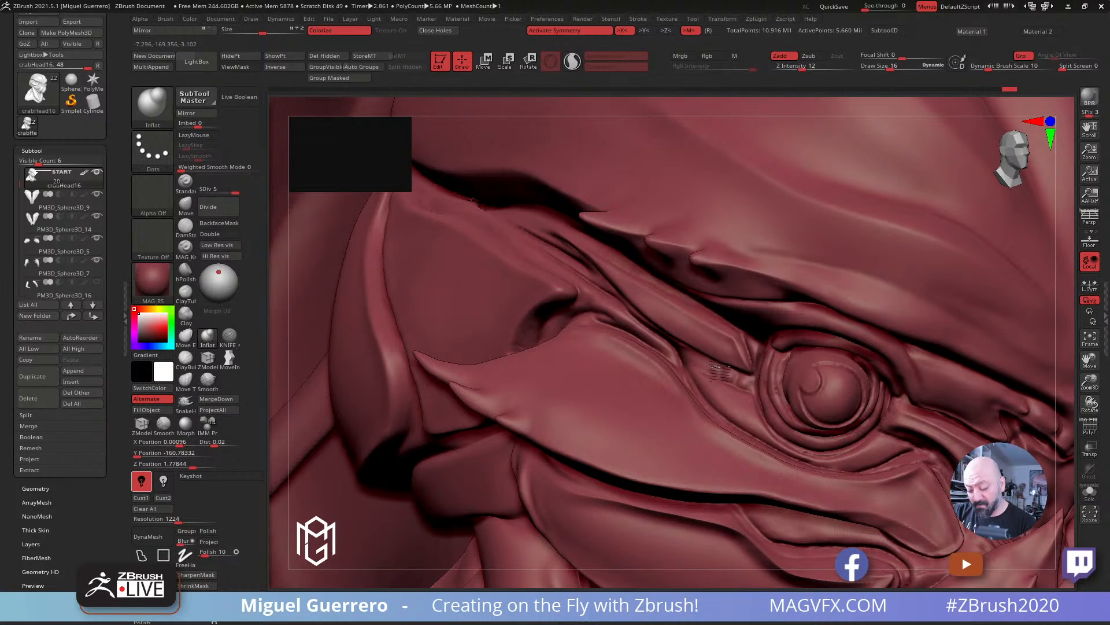
pyautogui.moveTo(705, 366)
pyautogui.mouseDown()
pyautogui.moveTo(680, 355)
pyautogui.moveTo(693, 361)
pyautogui.moveTo(681, 342)
pyautogui.mouseUp()
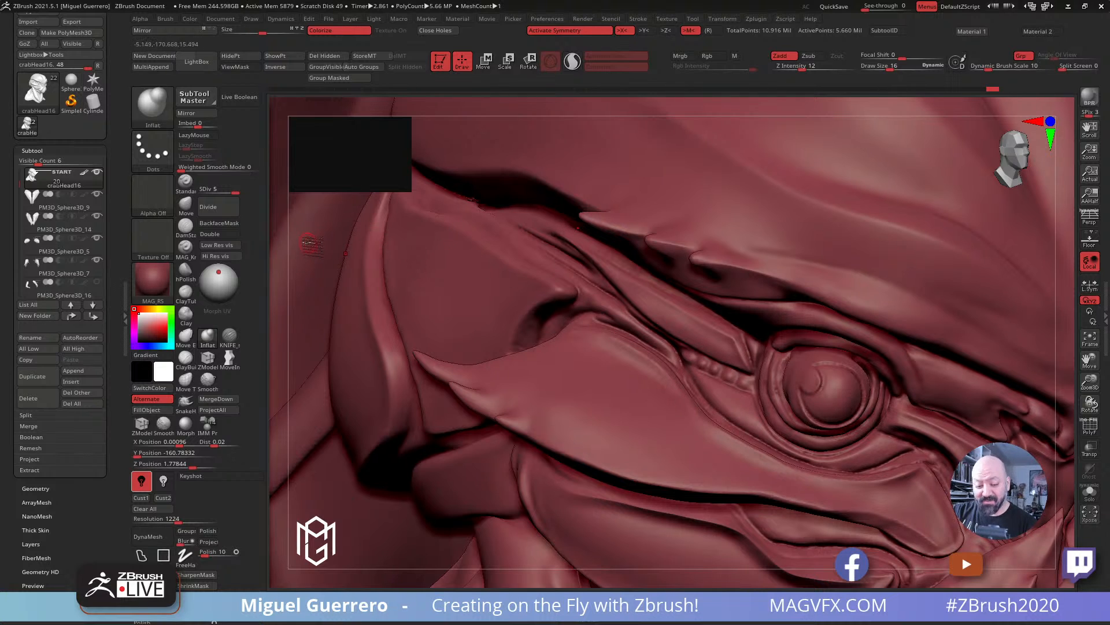
# Step: Refine and smooth the folds between the brow and the temple plate at subdivision levels 4 and 5, using draw size 28
pyautogui.moveTo(366, 241)
pyautogui.keyDown('alt'); pyautogui.mouseDown(button='right')
pyautogui.moveTo(424, 234)
pyautogui.moveTo(451, 243)
pyautogui.moveTo(469, 268)
pyautogui.moveTo(594, 301)
pyautogui.moveTo(351, 233)
pyautogui.moveTo(350, 246)
pyautogui.moveTo(405, 205)
pyautogui.mouseUp(button='right'); pyautogui.keyUp('alt')
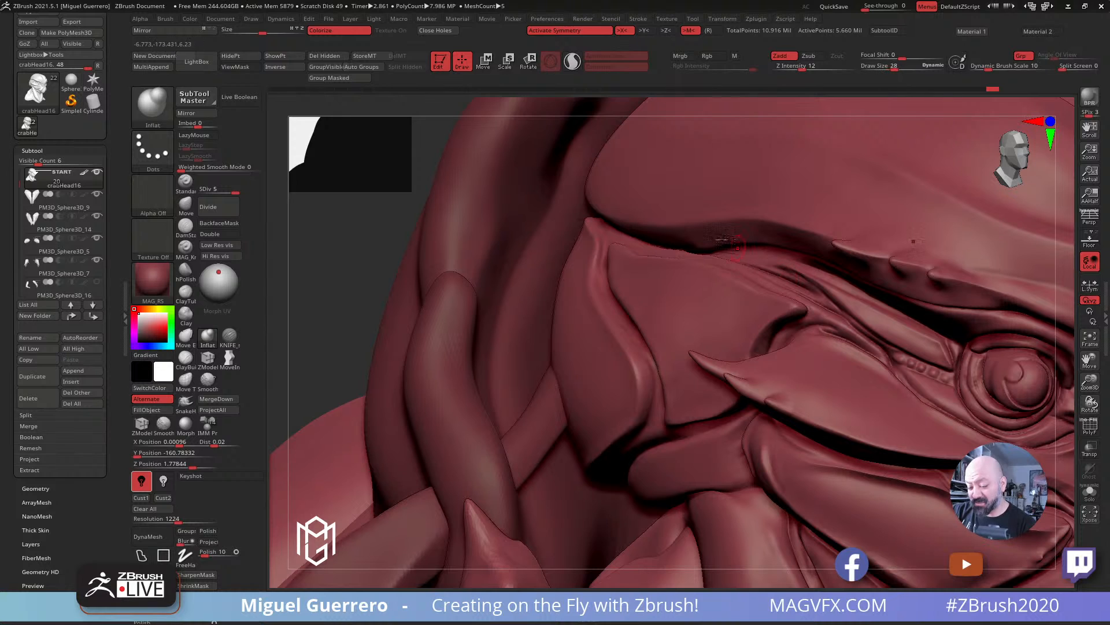
pyautogui.moveTo(354, 240); pyautogui.dragTo(389, 223, button='right')
pyautogui.press('shift')
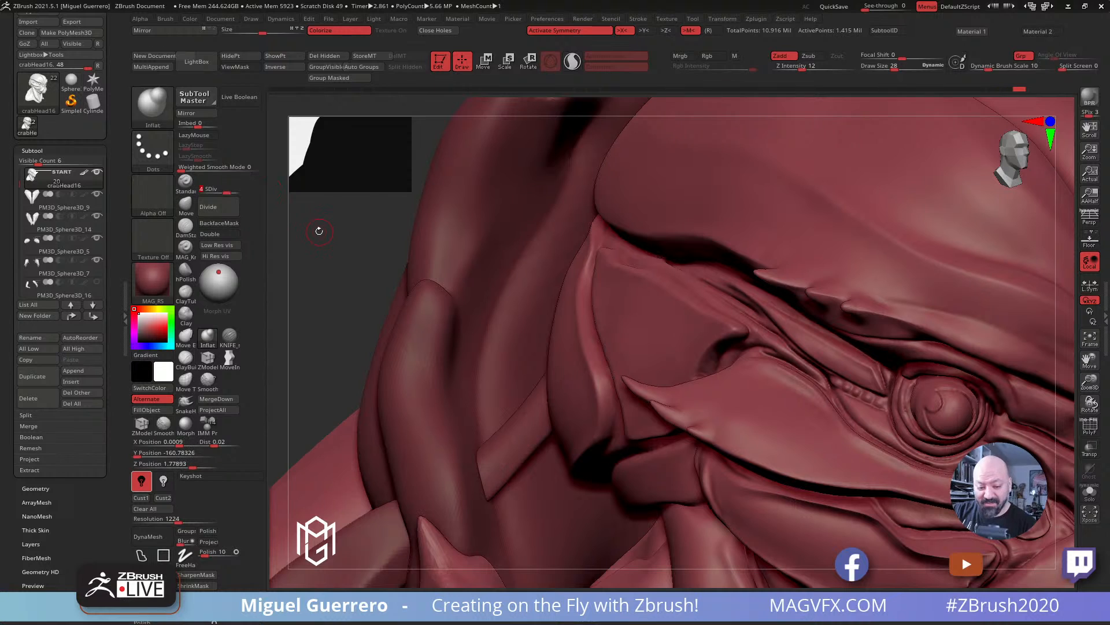
pyautogui.moveTo(318, 231); pyautogui.dragTo(360, 217)
pyautogui.press('shift')
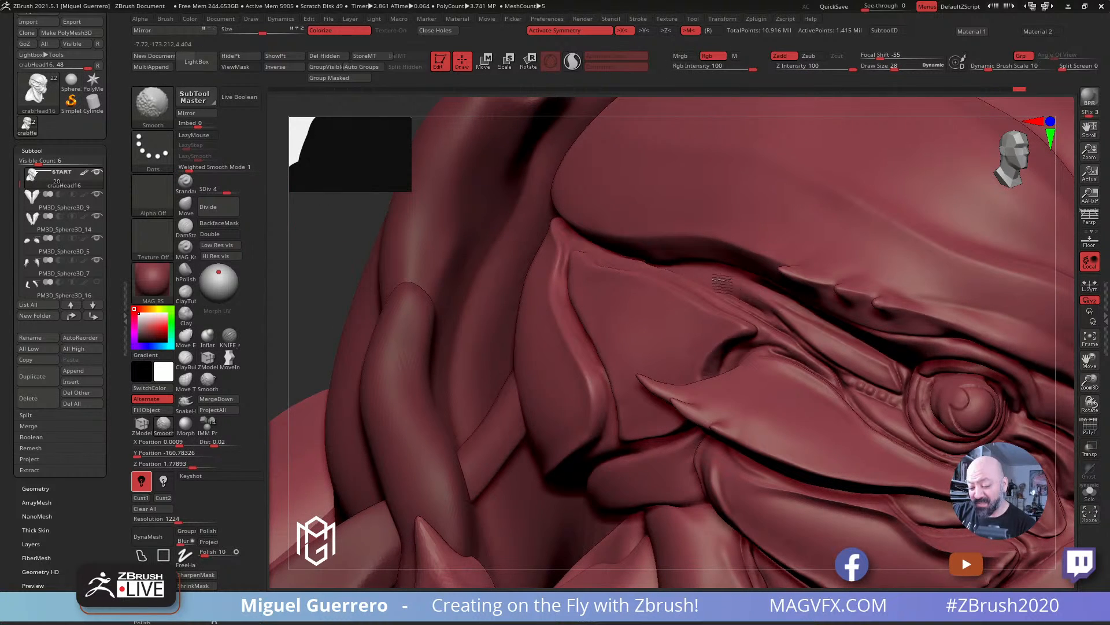
pyautogui.press('d')
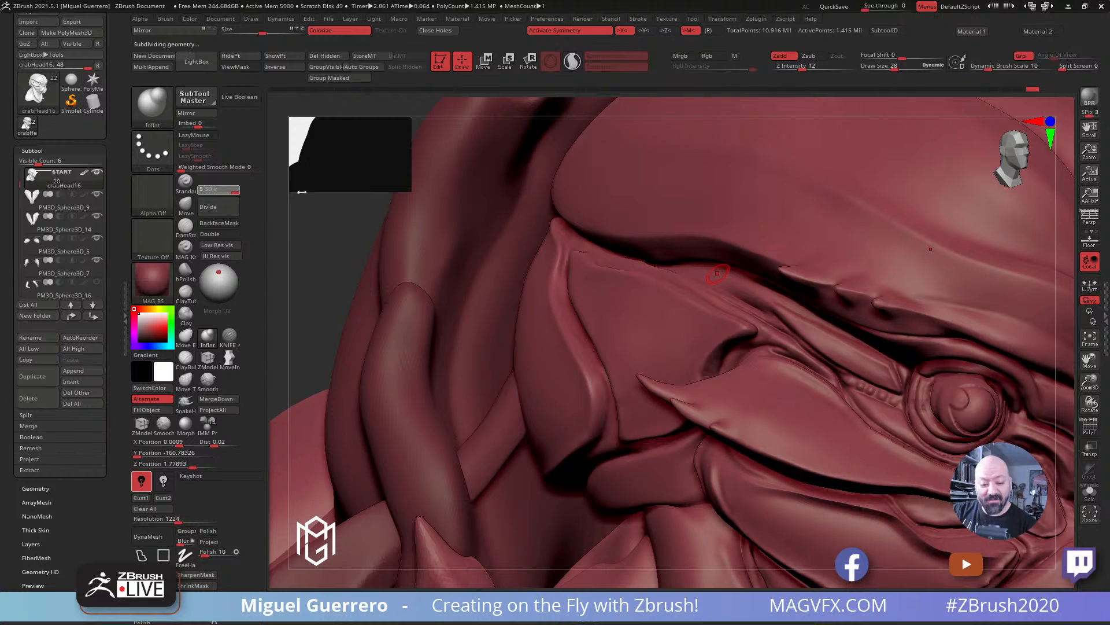
pyautogui.press('shift')
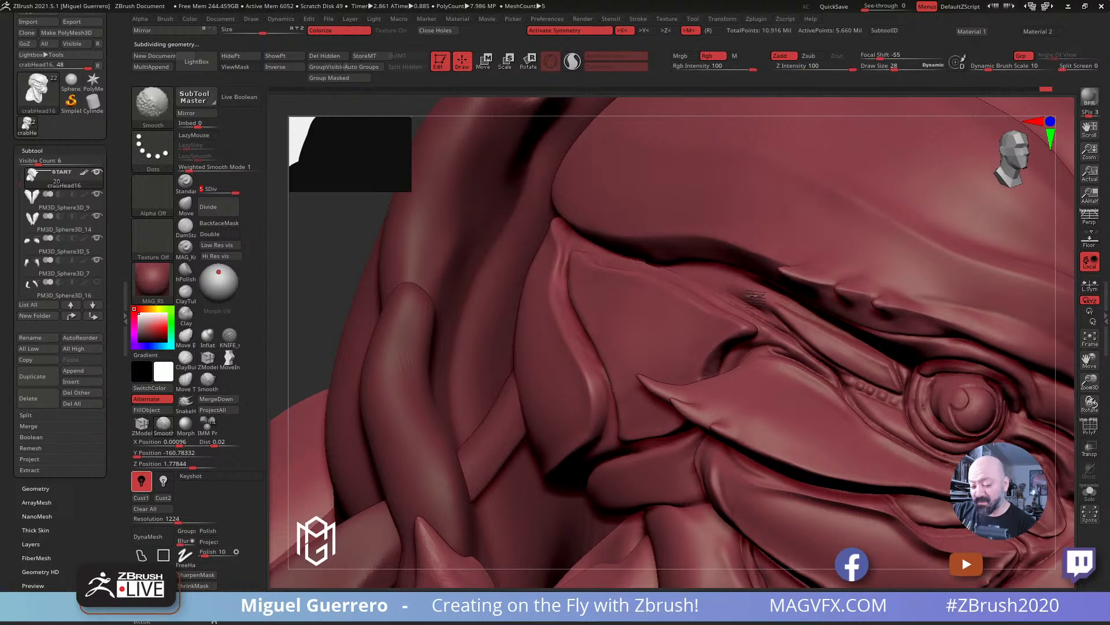
pyautogui.moveTo(327, 227); pyautogui.dragTo(450, 199)
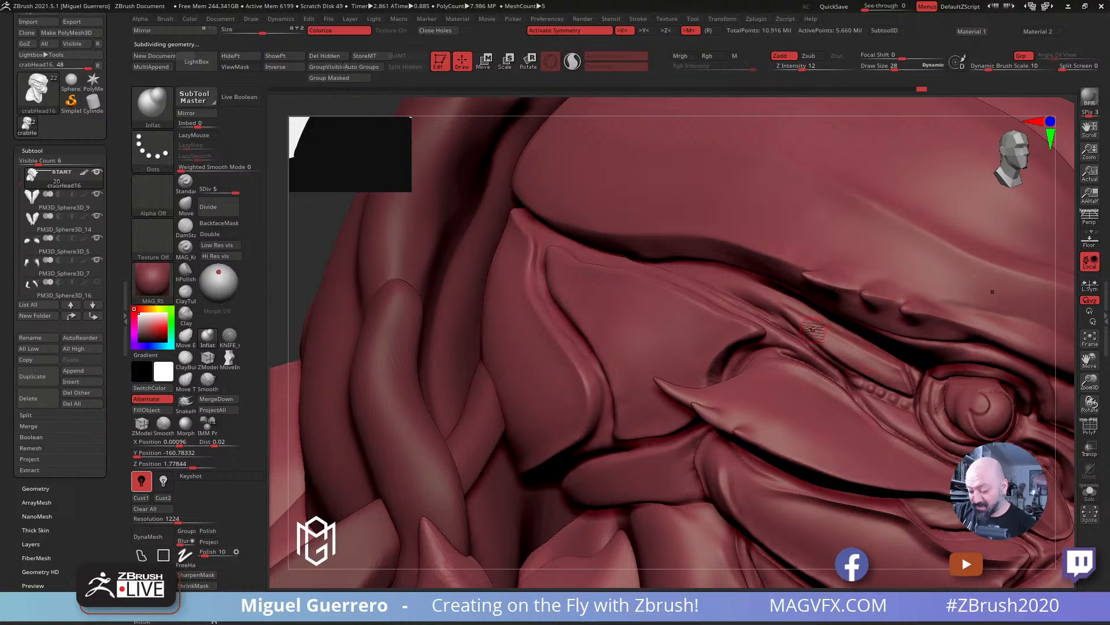
# Step: Reshape the folds behind the eye with the Move brush at subdivision level 3, using draw sizes 32 and 44
pyautogui.hotkey('shift', 'd')
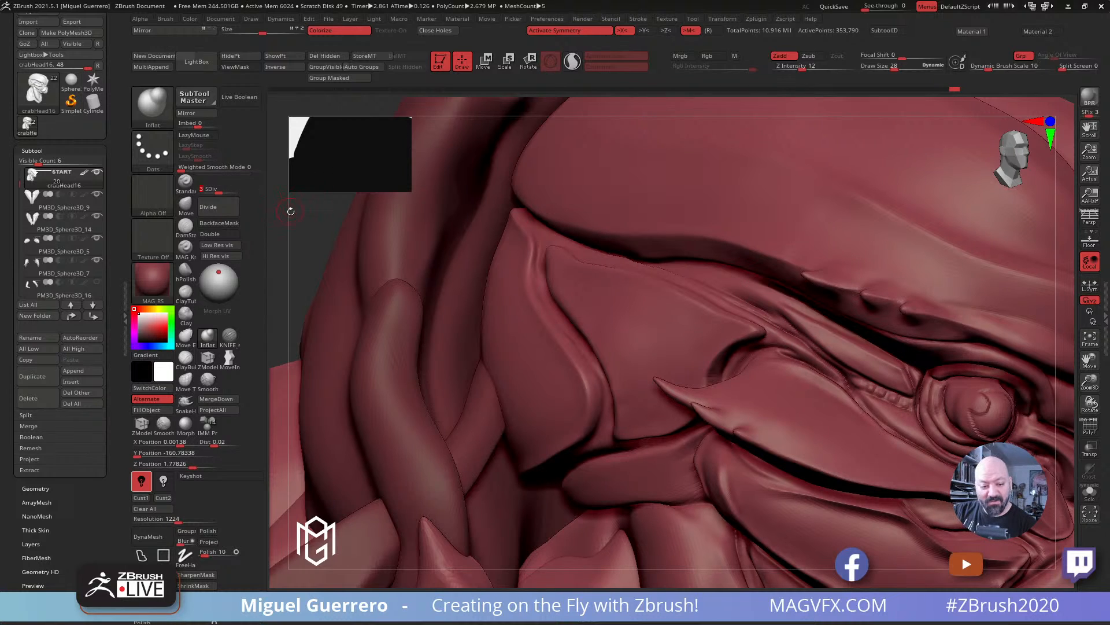
pyautogui.click(186, 206)
pyautogui.moveTo(339, 203); pyautogui.dragTo(355, 198)
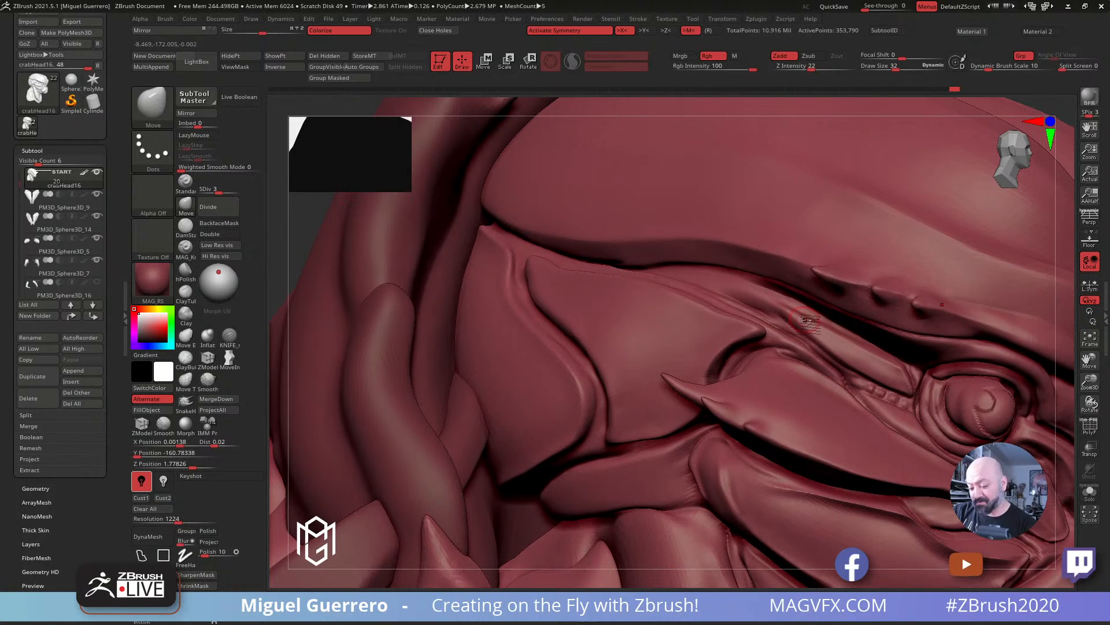
pyautogui.moveTo(810, 327)
pyautogui.mouseDown()
pyautogui.moveTo(807, 317)
pyautogui.moveTo(884, 355)
pyautogui.moveTo(807, 313)
pyautogui.moveTo(841, 330)
pyautogui.mouseUp()
pyautogui.moveTo(918, 397); pyautogui.dragTo(915, 389)
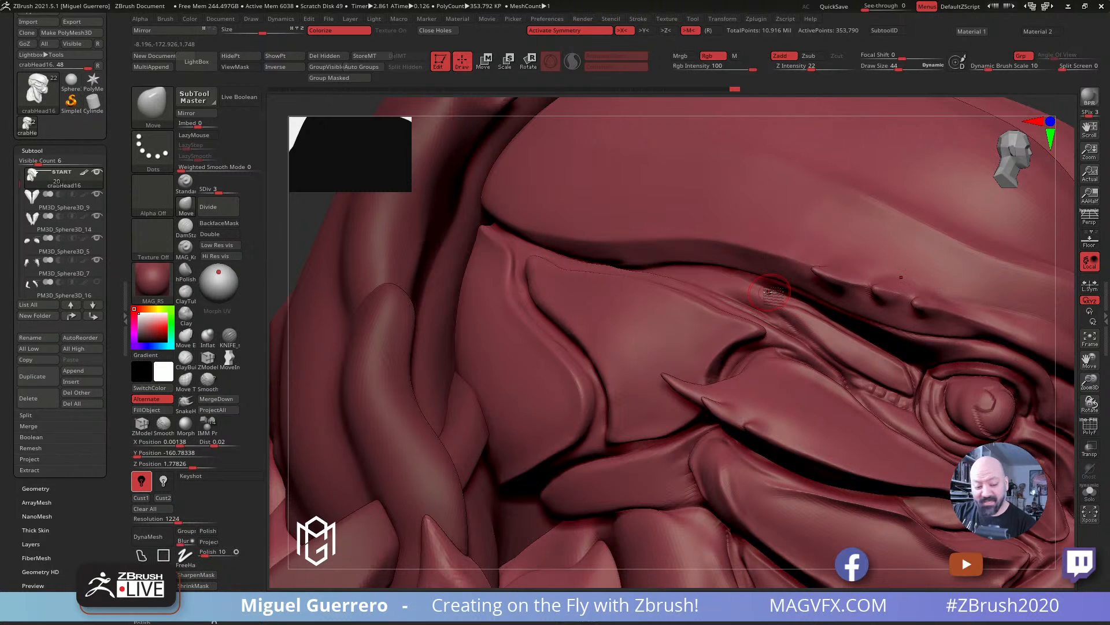
# Step: Carve a crease across the rear end of the fold behind the eye with the KNIFE_sharp_control brush at draw size 44
pyautogui.click(224, 338)
pyautogui.moveTo(301, 217); pyautogui.dragTo(294, 224)
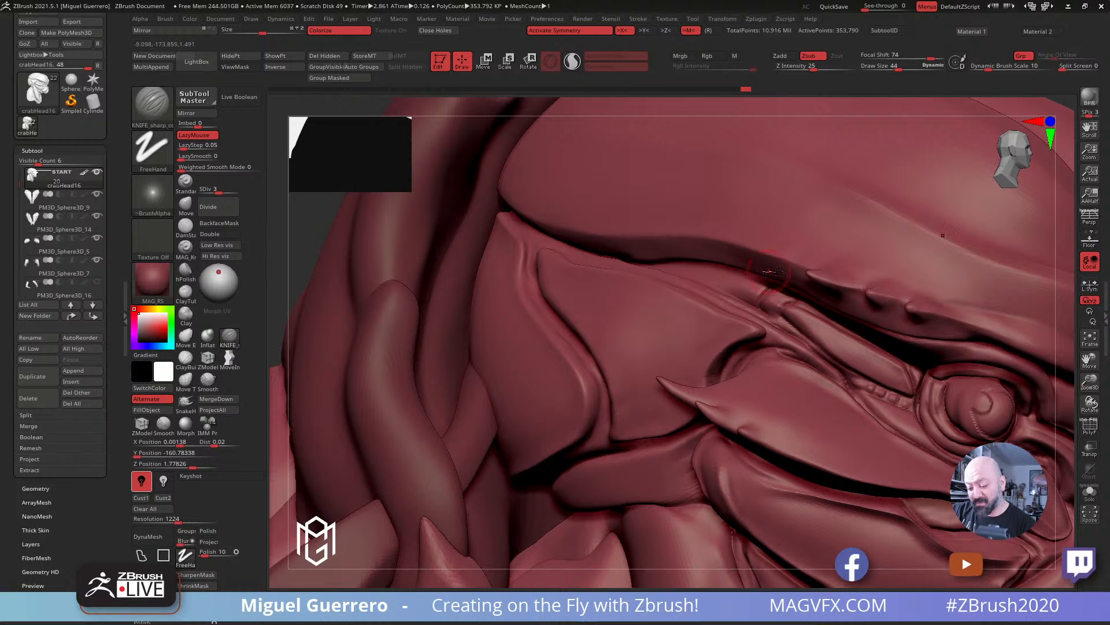
pyautogui.moveTo(746, 301)
pyautogui.mouseDown()
pyautogui.moveTo(751, 290)
pyautogui.moveTo(669, 283)
pyautogui.mouseUp()
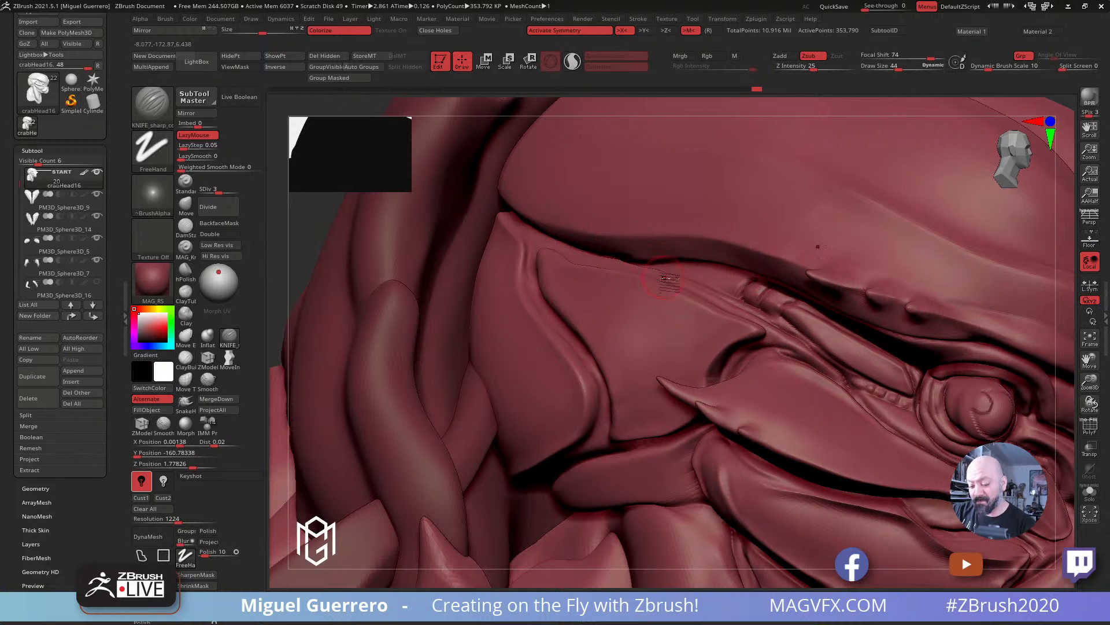
# Step: Sharpen the creases at the rear of the eye fold with the KNIFE_sharp_control brush at subdivision level 4, draw size 18
pyautogui.keyDown('ctrl'); pyautogui.moveTo(702, 282); pyautogui.dragTo(796, 303, button='right'); pyautogui.keyUp('ctrl')
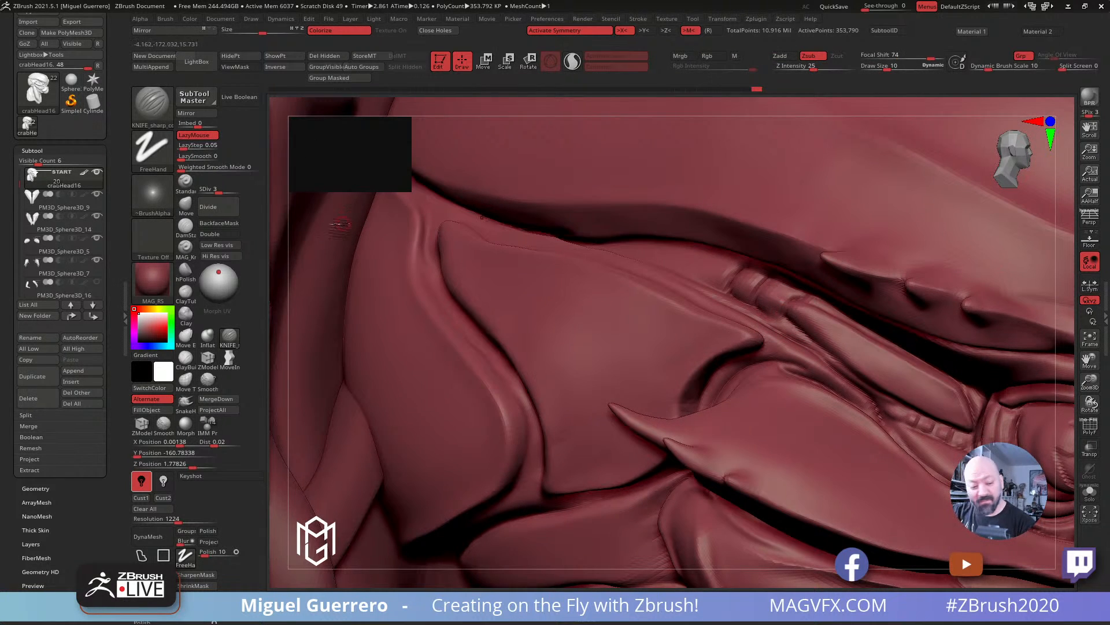
pyautogui.moveTo(219, 191); pyautogui.dragTo(226, 189)
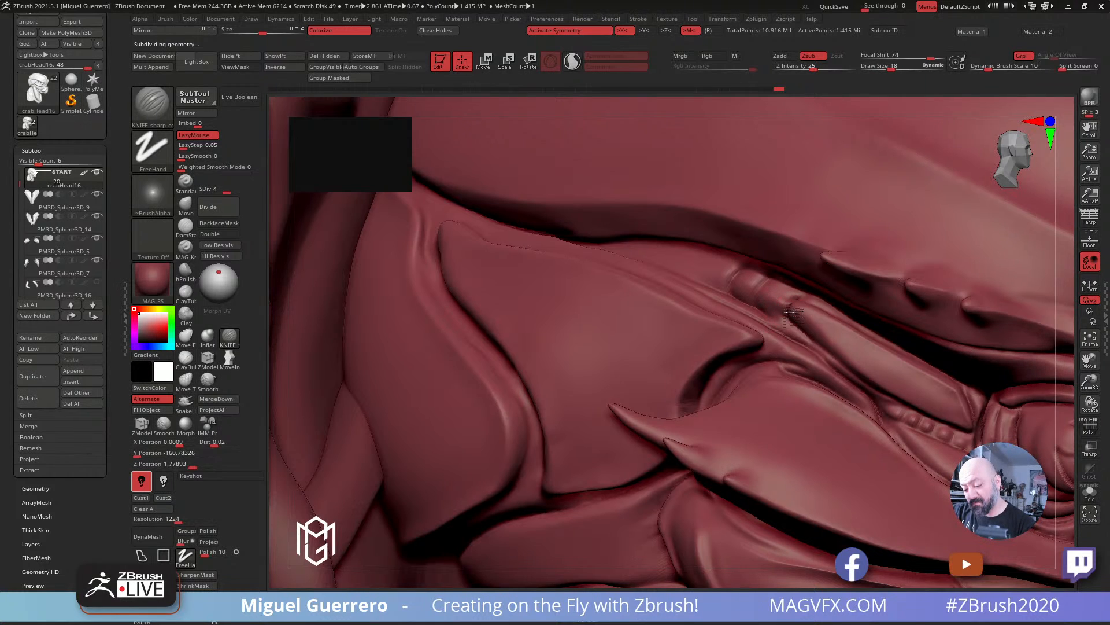
pyautogui.moveTo(801, 302); pyautogui.dragTo(784, 323)
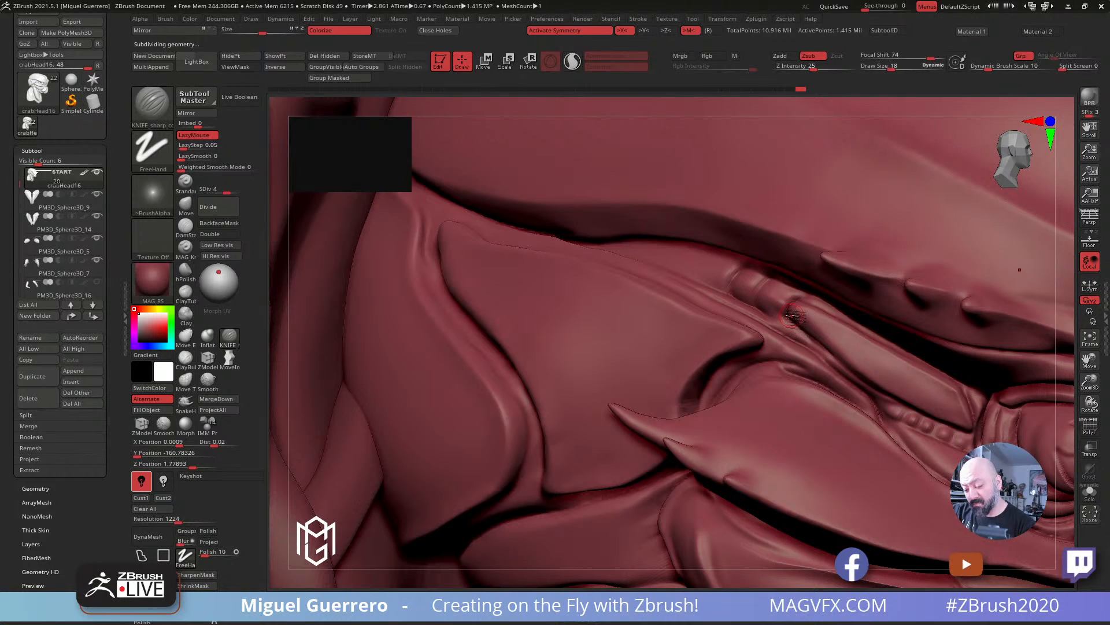
pyautogui.moveTo(793, 316); pyautogui.dragTo(857, 367)
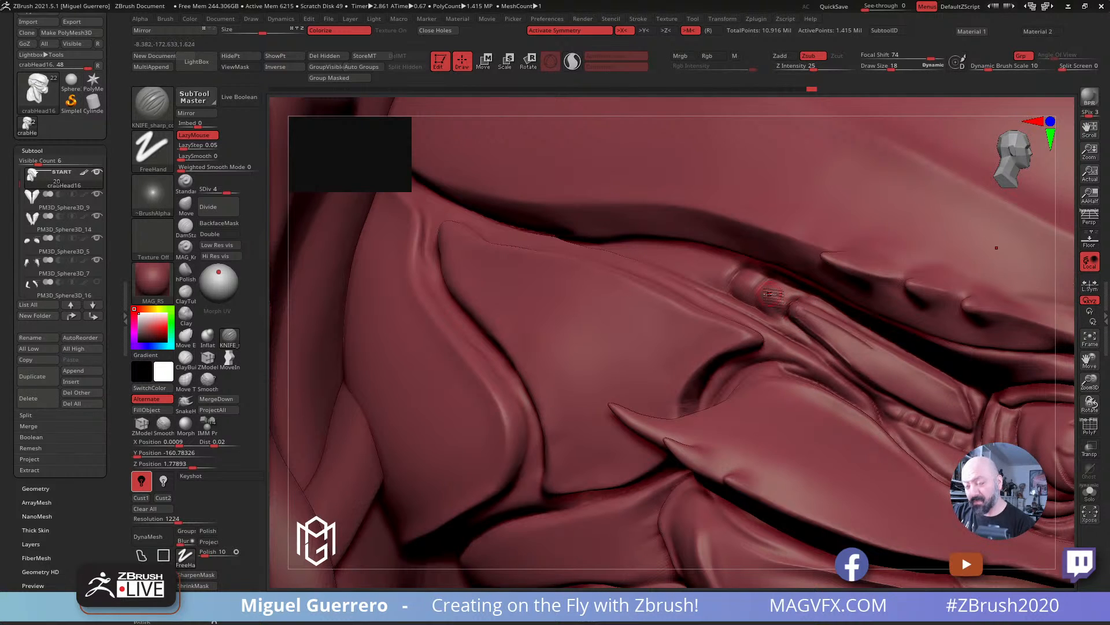
pyautogui.press('ctrl')
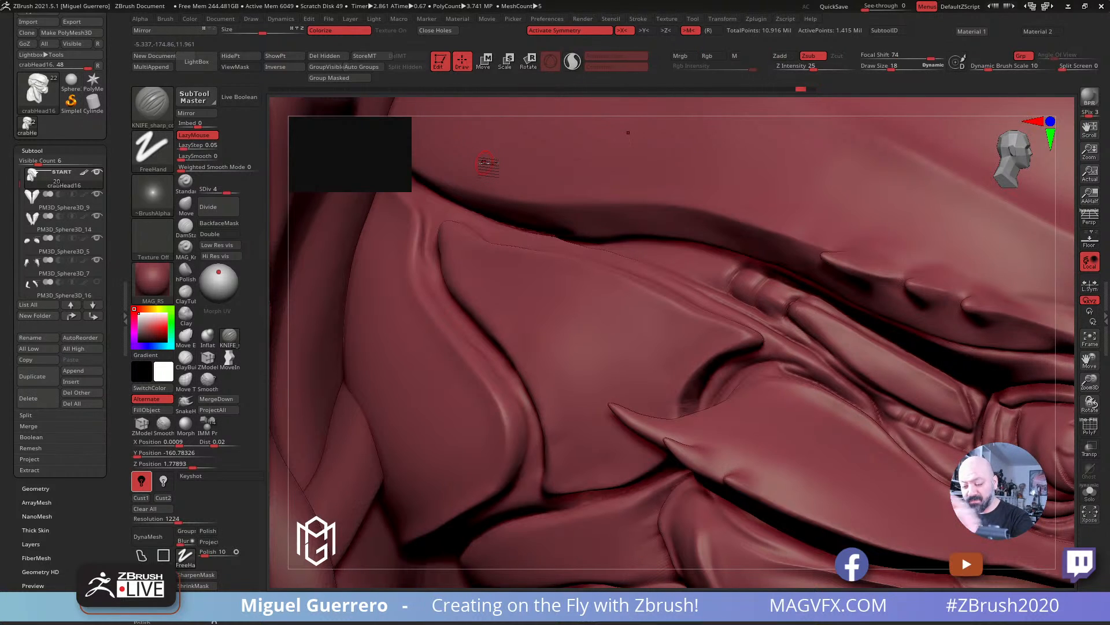
pyautogui.click(185, 227)
pyautogui.click(229, 335)
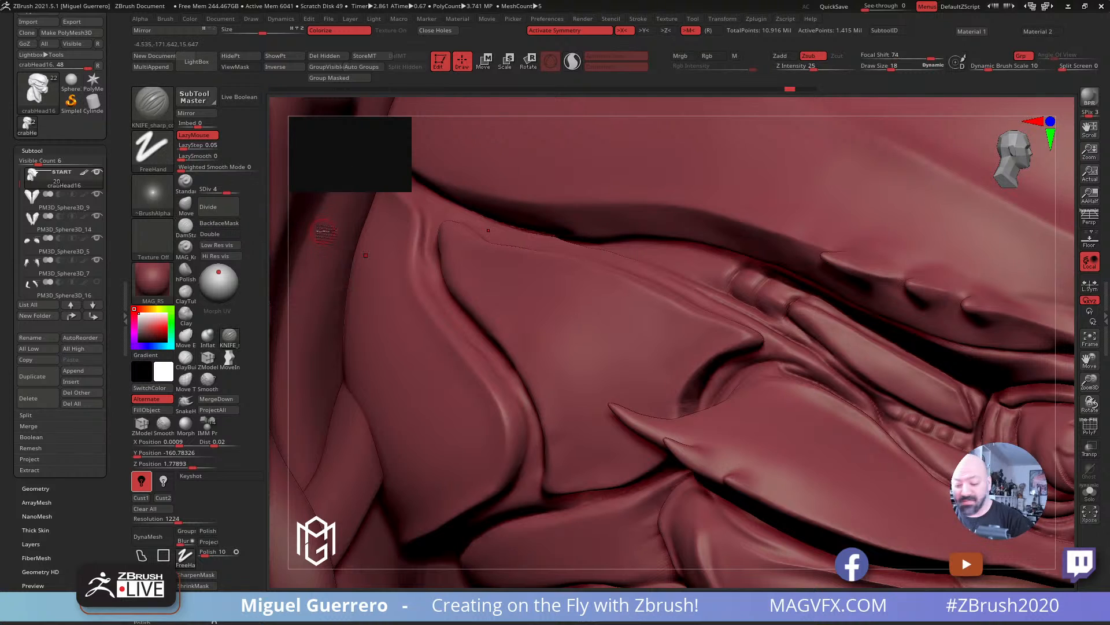
pyautogui.press('shift')
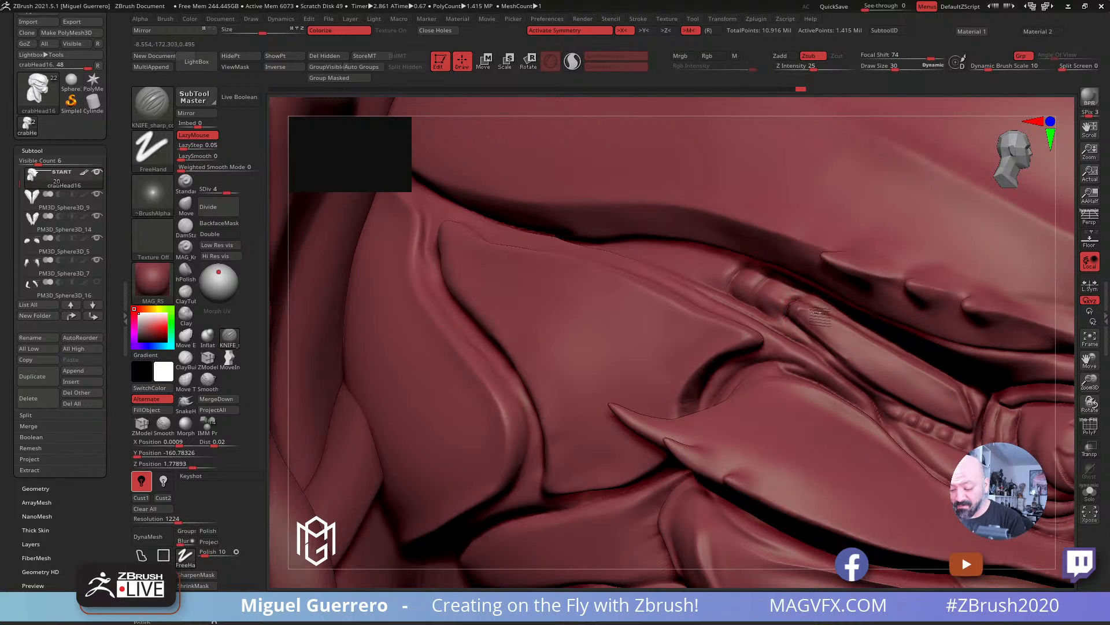
pyautogui.moveTo(819, 313); pyautogui.dragTo(874, 347)
pyautogui.keyDown('shift'); pyautogui.moveTo(794, 315); pyautogui.dragTo(882, 358); pyautogui.keyUp('shift')
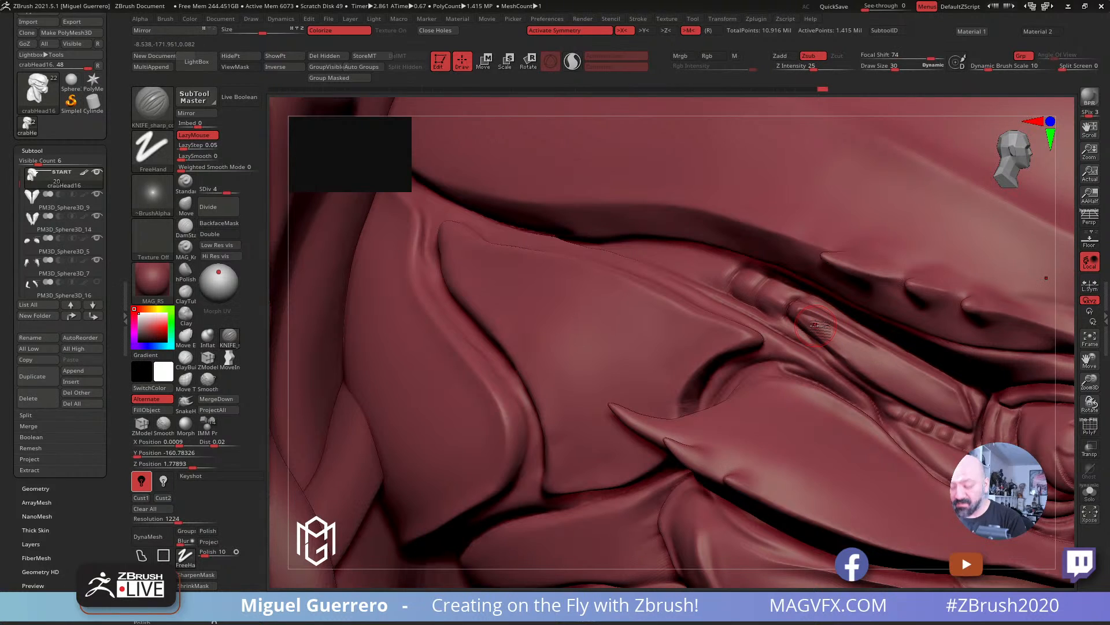
pyautogui.press('ctrl')
pyautogui.hotkey('ctrl', 'z')
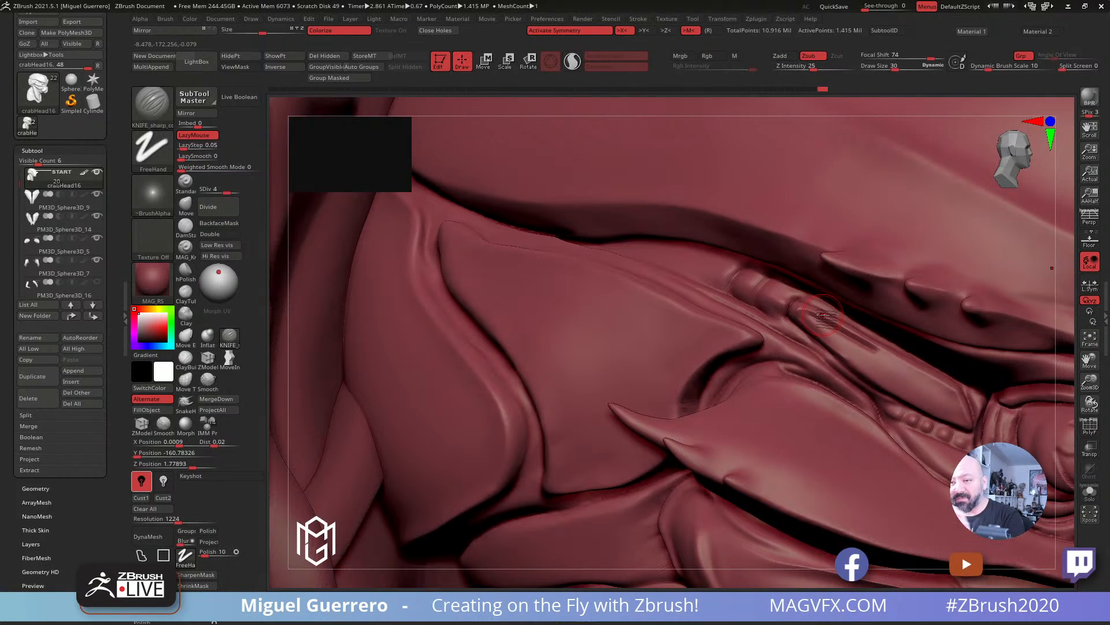
pyautogui.hotkey('ctrl', 'z')
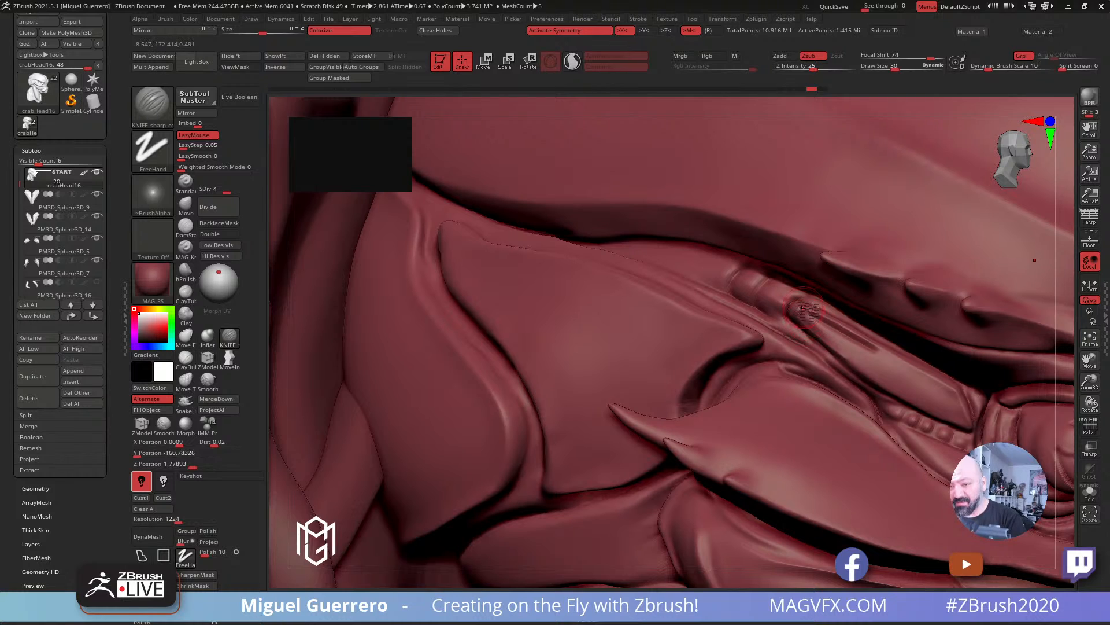
# Step: Score grooves along the long fold behind the eye with the DamStandard brush at draw size 30
pyautogui.press('b')
pyautogui.press('d')
pyautogui.press('s')
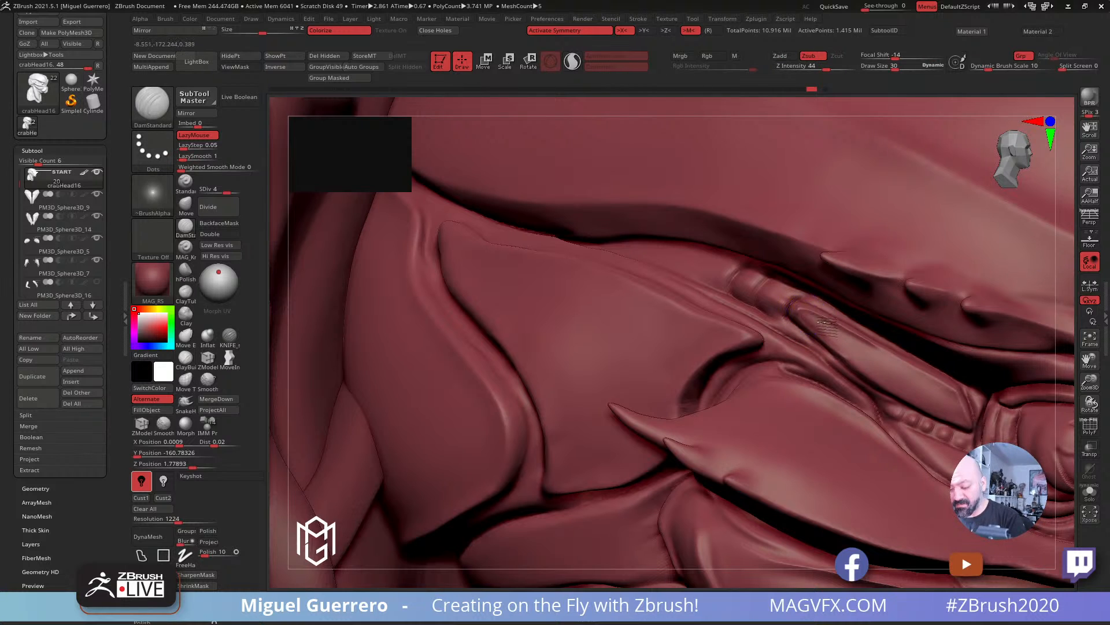
pyautogui.moveTo(809, 312); pyautogui.dragTo(863, 343)
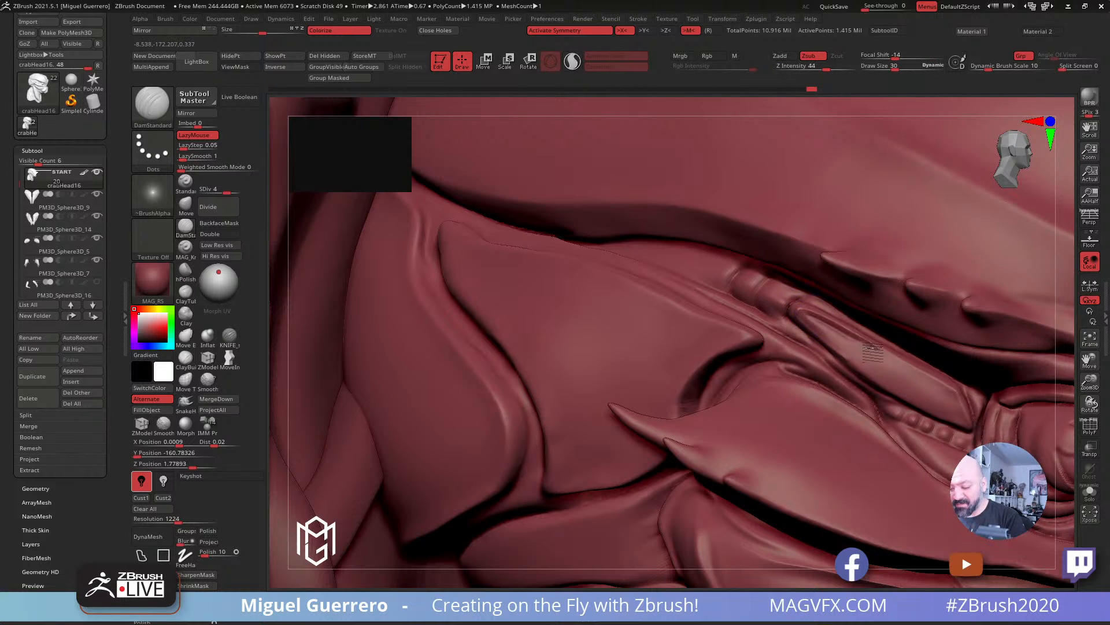
pyautogui.moveTo(808, 315); pyautogui.dragTo(824, 328)
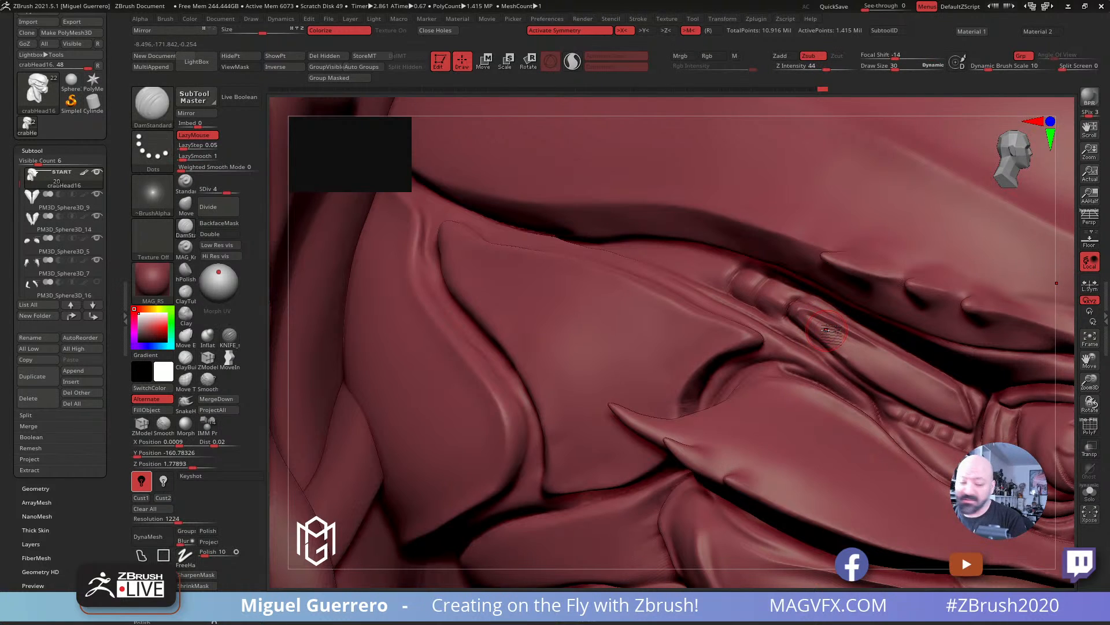
# Step: Switch back to the KNIFE_sharp_control brush and set Smooth Stronger as the smoothing brush
pyautogui.press('k')
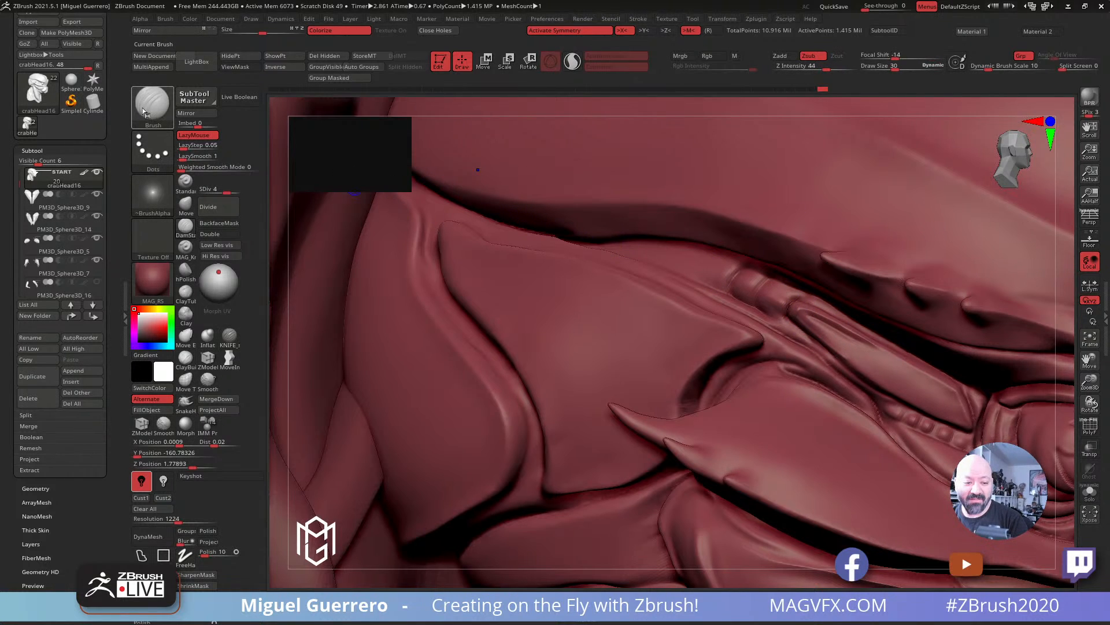
pyautogui.click(147, 103)
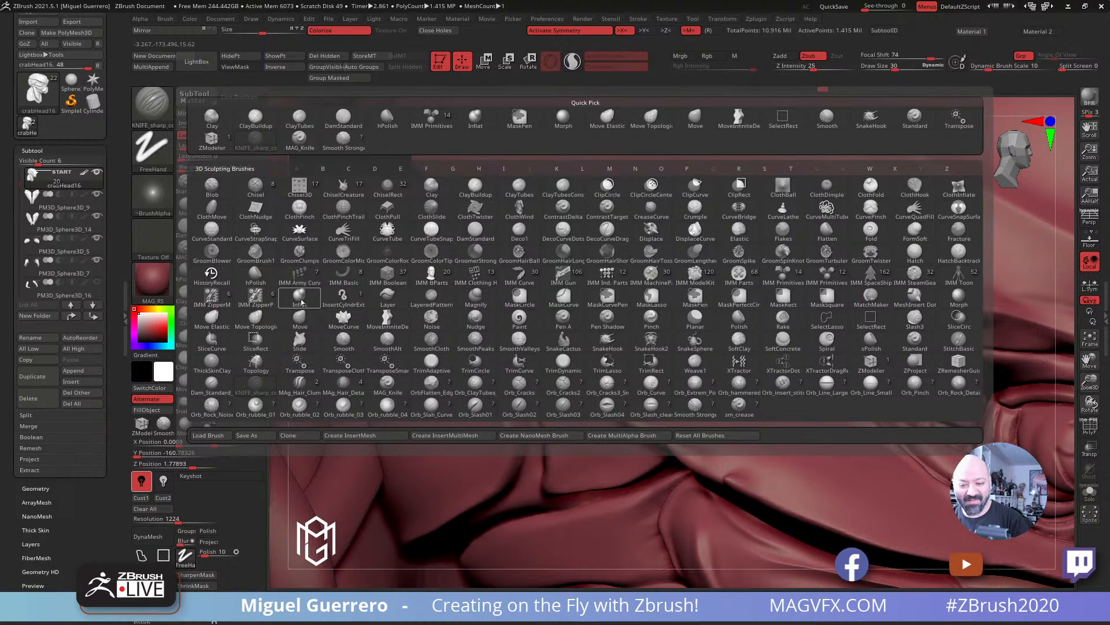
pyautogui.moveTo(473, 315)
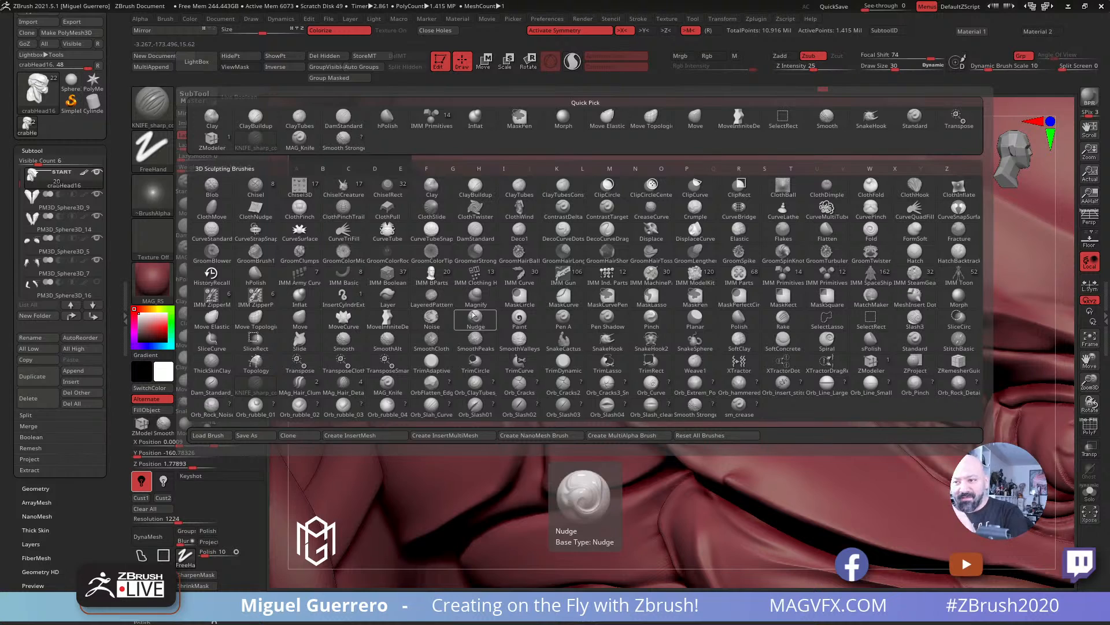
pyautogui.press('s')
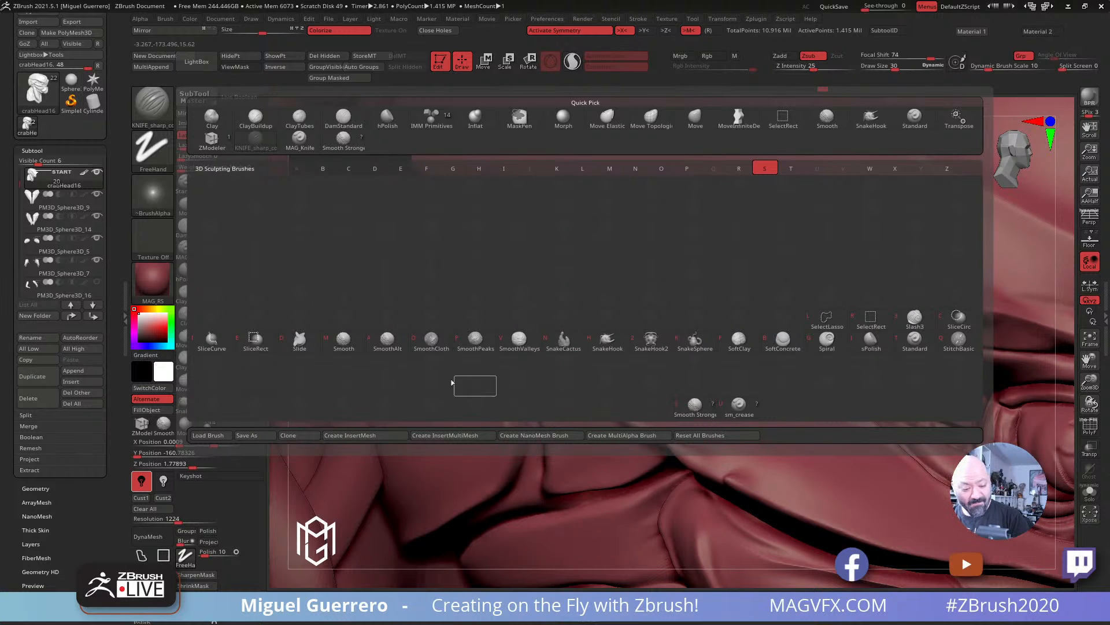
pyautogui.click(687, 407)
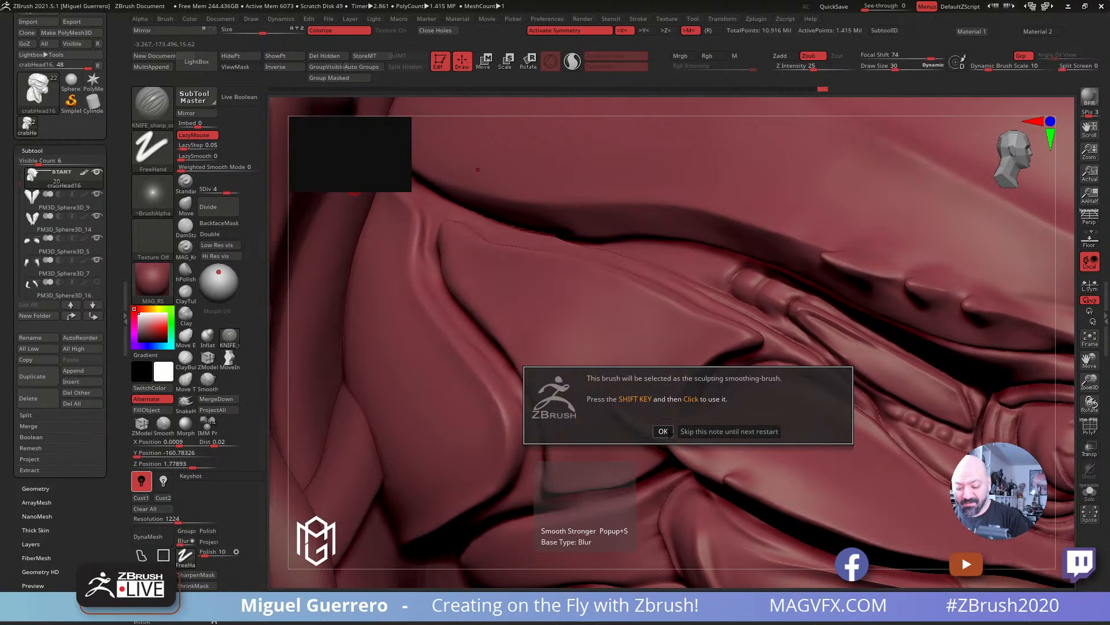
pyautogui.click(663, 431)
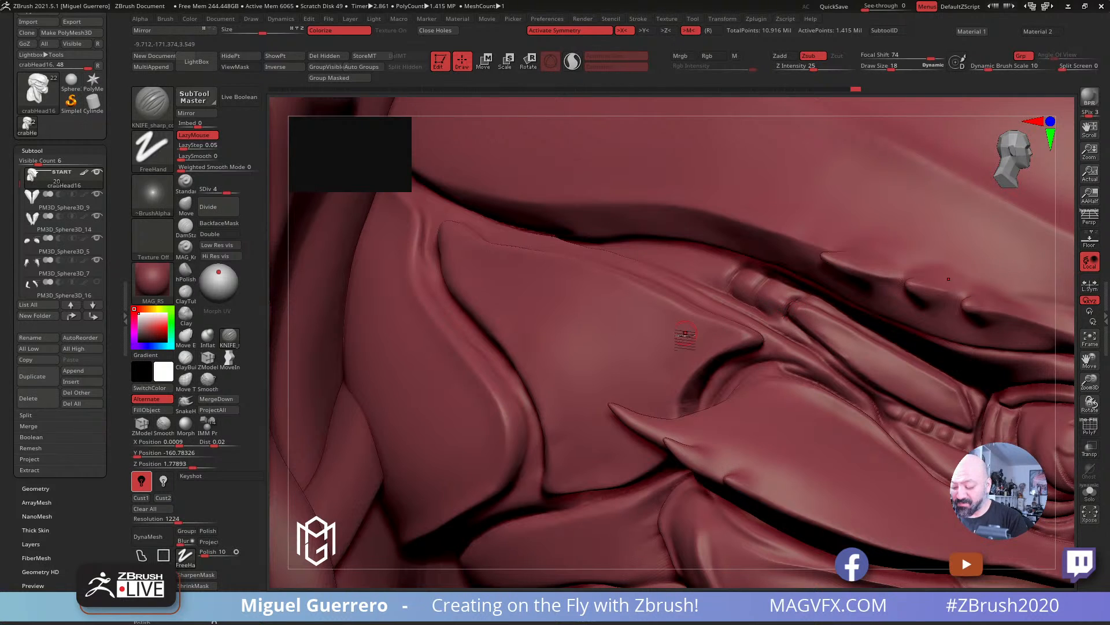
# Step: Smooth the rear end of the fold behind the eye with Smooth Stronger at draw size 18
pyautogui.keyDown('ctrl'); pyautogui.moveTo(661, 332); pyautogui.dragTo(451, 302, button='right'); pyautogui.keyUp('ctrl')
pyautogui.moveTo(363, 305)
pyautogui.mouseDown(button='right')
pyautogui.moveTo(352, 310)
pyautogui.moveTo(384, 297)
pyautogui.moveTo(422, 315)
pyautogui.moveTo(468, 246)
pyautogui.moveTo(474, 422)
pyautogui.moveTo(529, 467)
pyautogui.moveTo(492, 347)
pyautogui.moveTo(429, 260)
pyautogui.moveTo(414, 433)
pyautogui.moveTo(459, 351)
pyautogui.moveTo(451, 268)
pyautogui.moveTo(437, 281)
pyautogui.mouseUp(button='right')
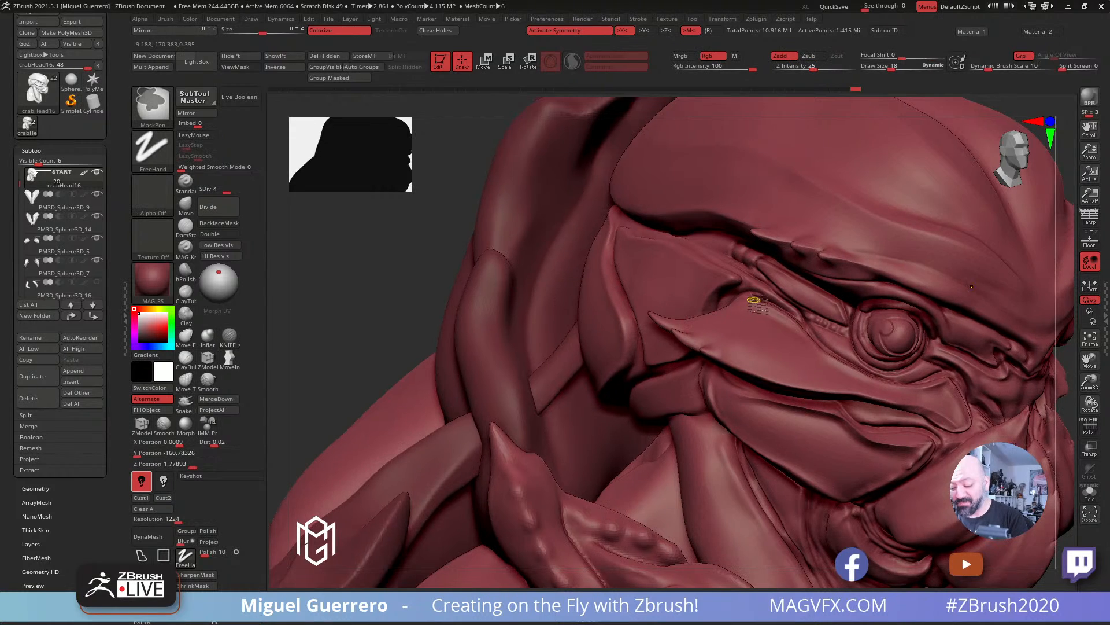
pyautogui.keyDown('ctrl'); pyautogui.moveTo(750, 305); pyautogui.dragTo(801, 331, button='right'); pyautogui.keyUp('ctrl')
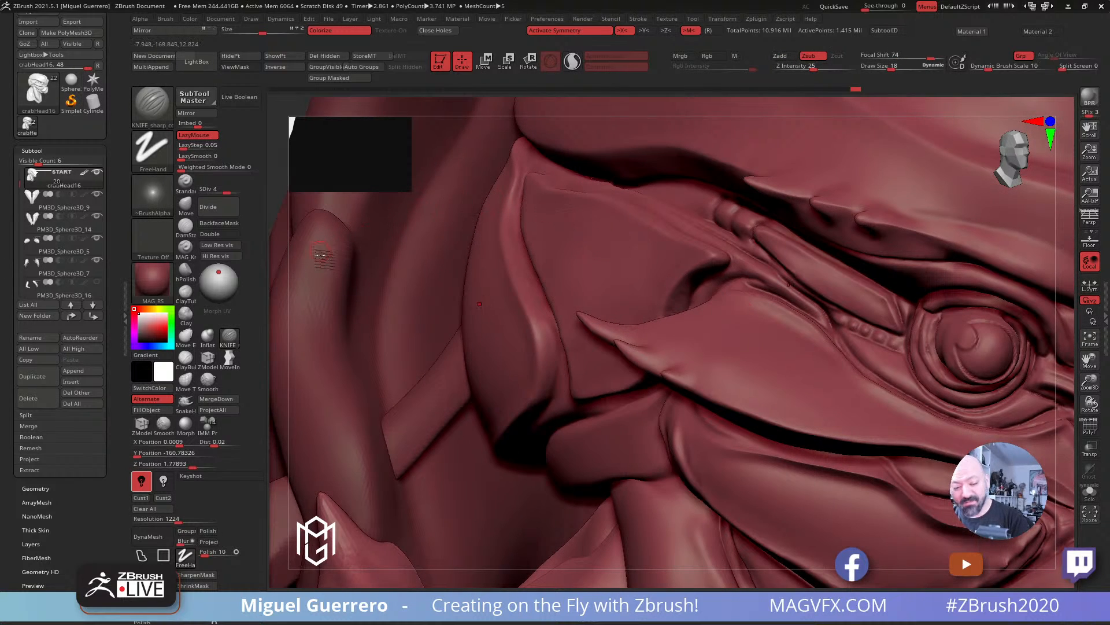
pyautogui.press('shift')
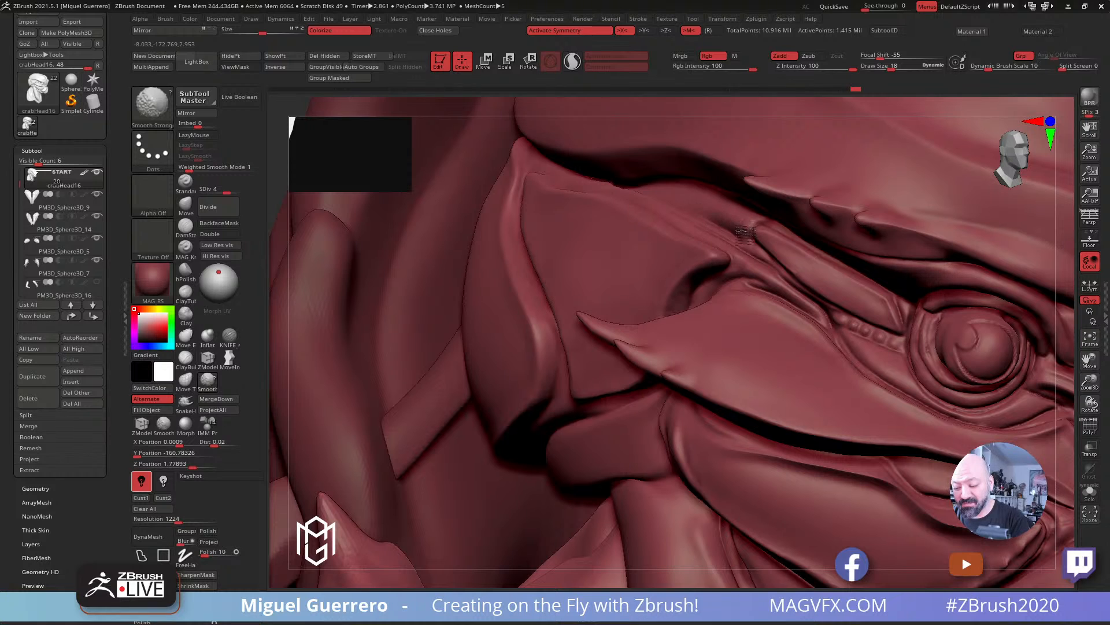
pyautogui.moveTo(754, 226)
pyautogui.keyDown('shift'); pyautogui.mouseDown()
pyautogui.moveTo(748, 243)
pyautogui.moveTo(754, 222)
pyautogui.moveTo(738, 220)
pyautogui.mouseUp(); pyautogui.keyUp('shift')
pyautogui.keyDown('alt'); pyautogui.moveTo(588, 212); pyautogui.dragTo(654, 240, button='right'); pyautogui.keyUp('alt')
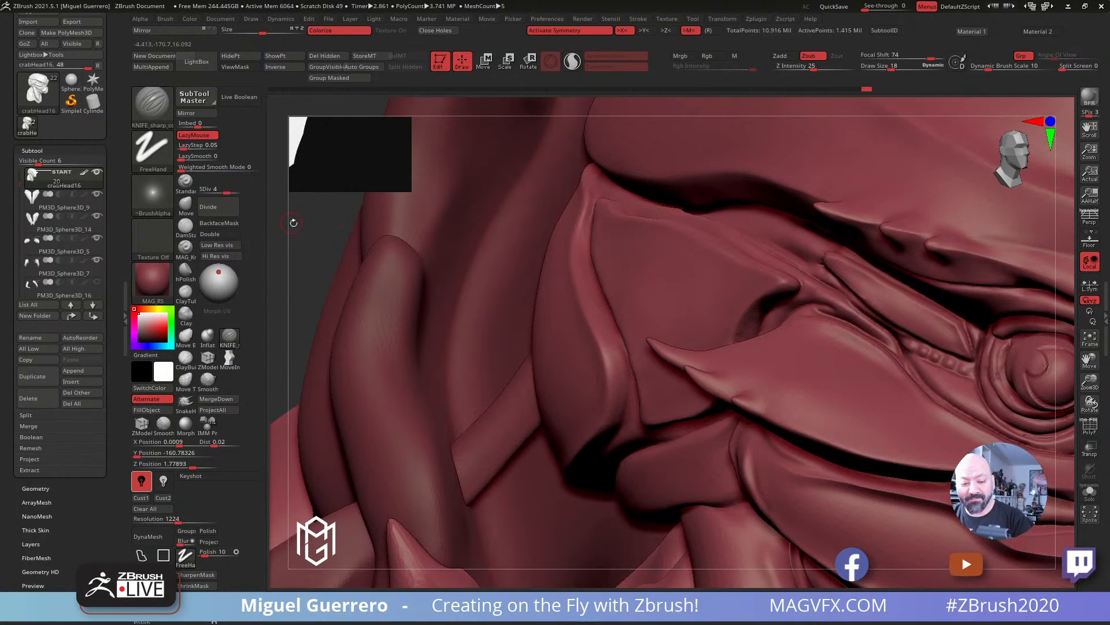
pyautogui.moveTo(293, 220); pyautogui.dragTo(234, 247)
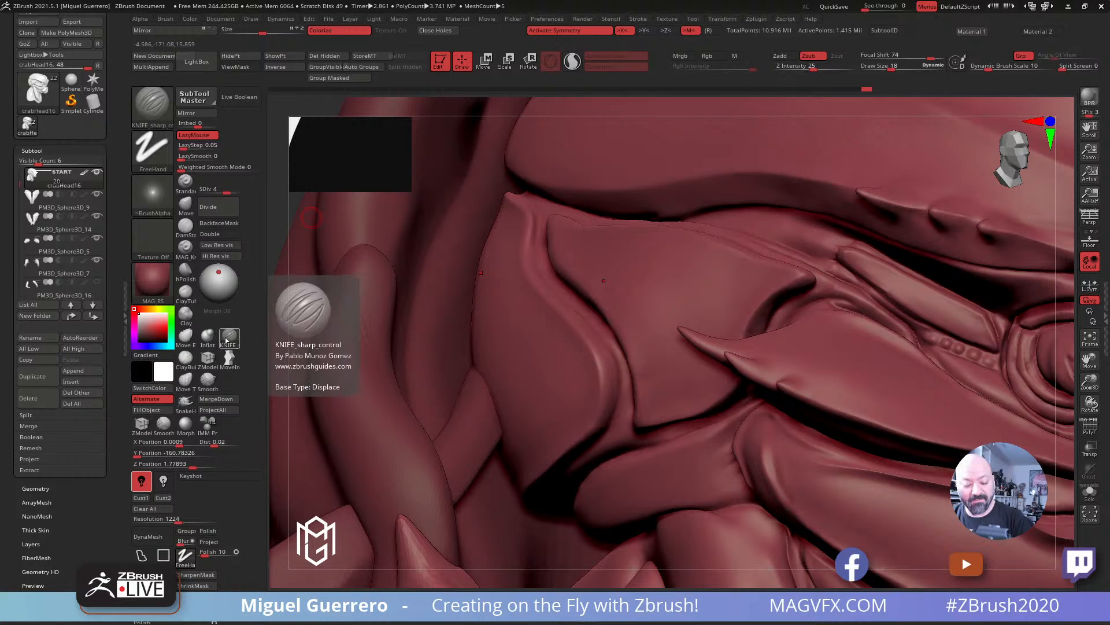
# Step: Switch to the KNIFE_sharp_control brush at draw size 10 and raise the head to subdivision level 5
pyautogui.click(230, 337)
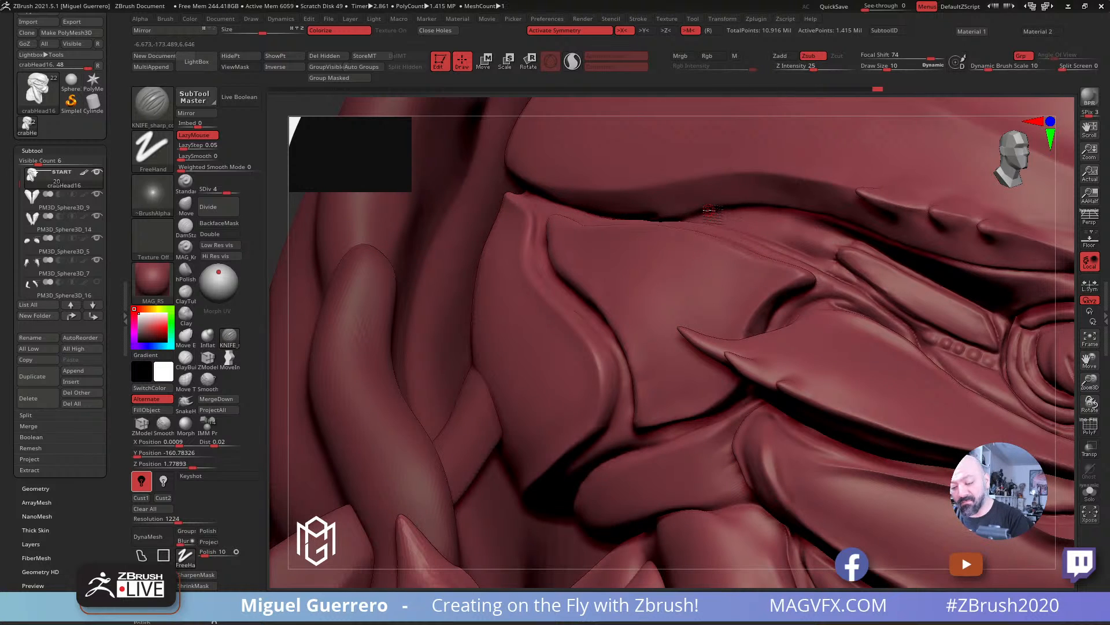
pyautogui.hotkey('ctrl', 'd')
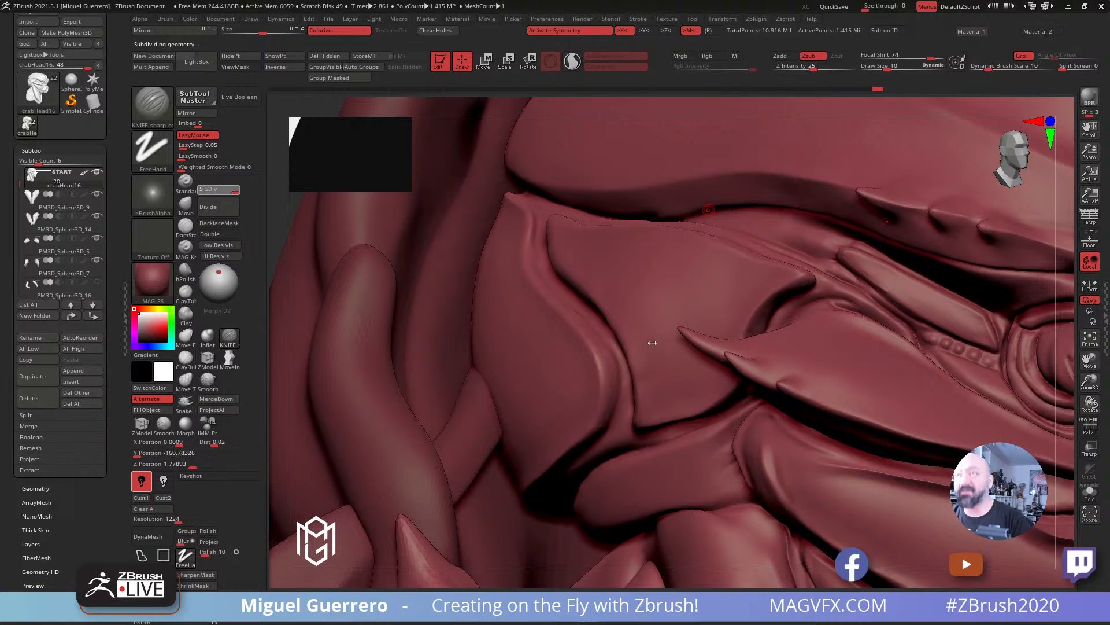
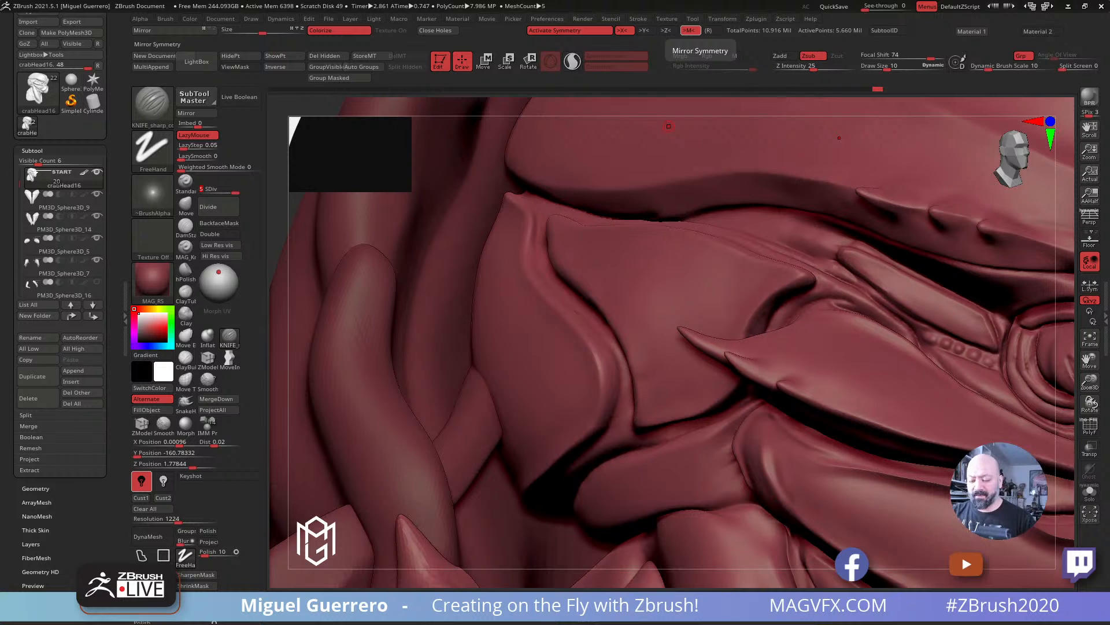
pyautogui.moveTo(282, 266); pyautogui.dragTo(619, 265)
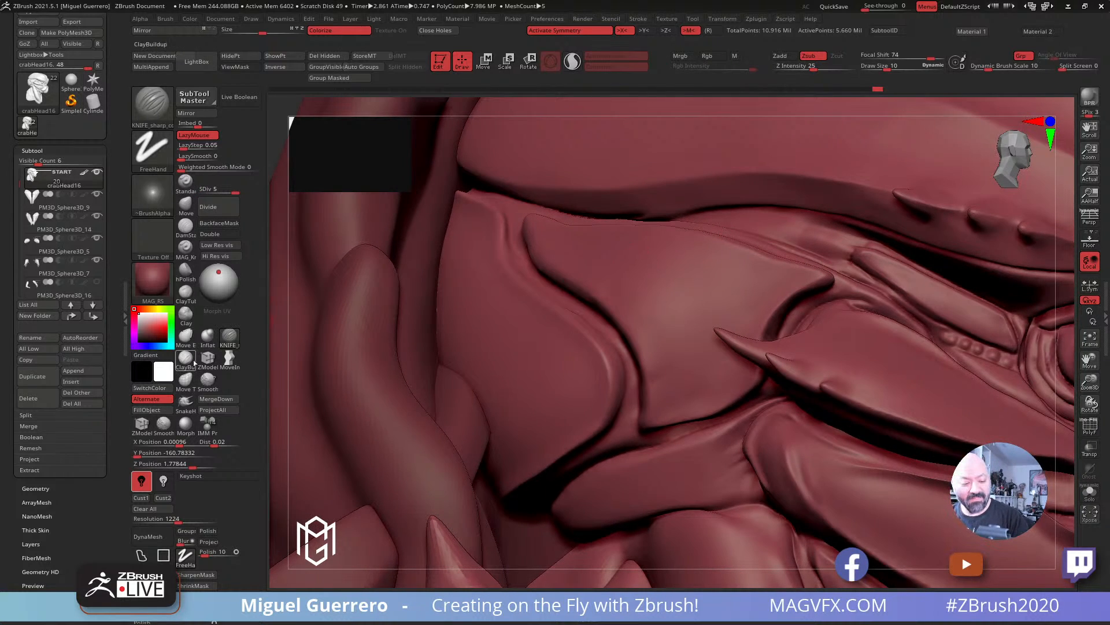
# Step: Polish the surface of the fold behind the eye with the hPolish brush at draw size 34
pyautogui.click(186, 313)
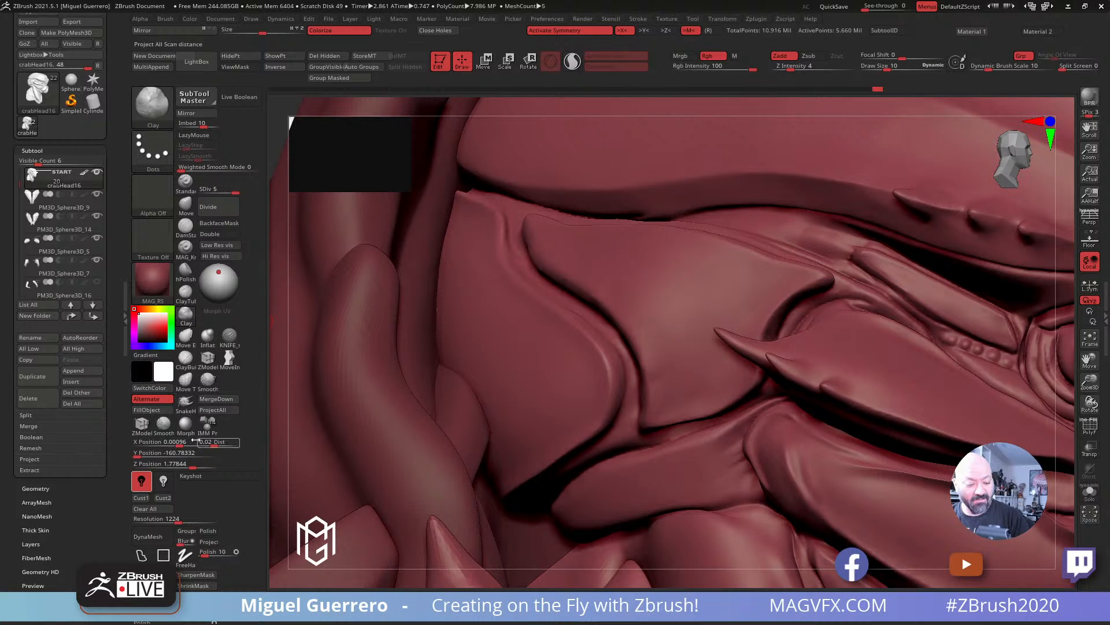
pyautogui.click(186, 270)
pyautogui.press(']')
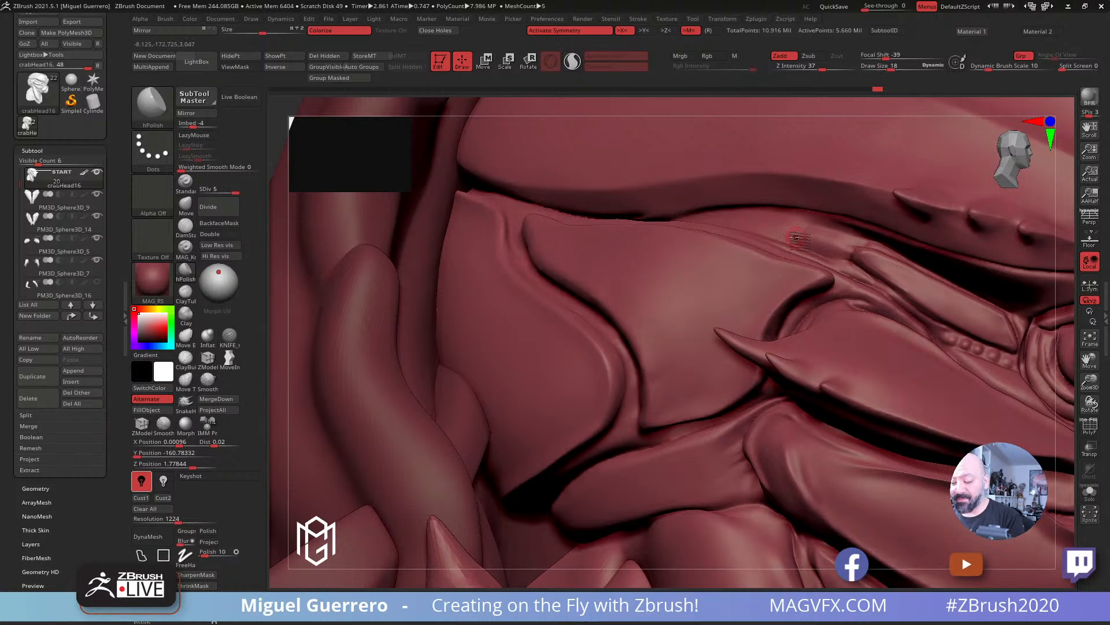
pyautogui.press(']')
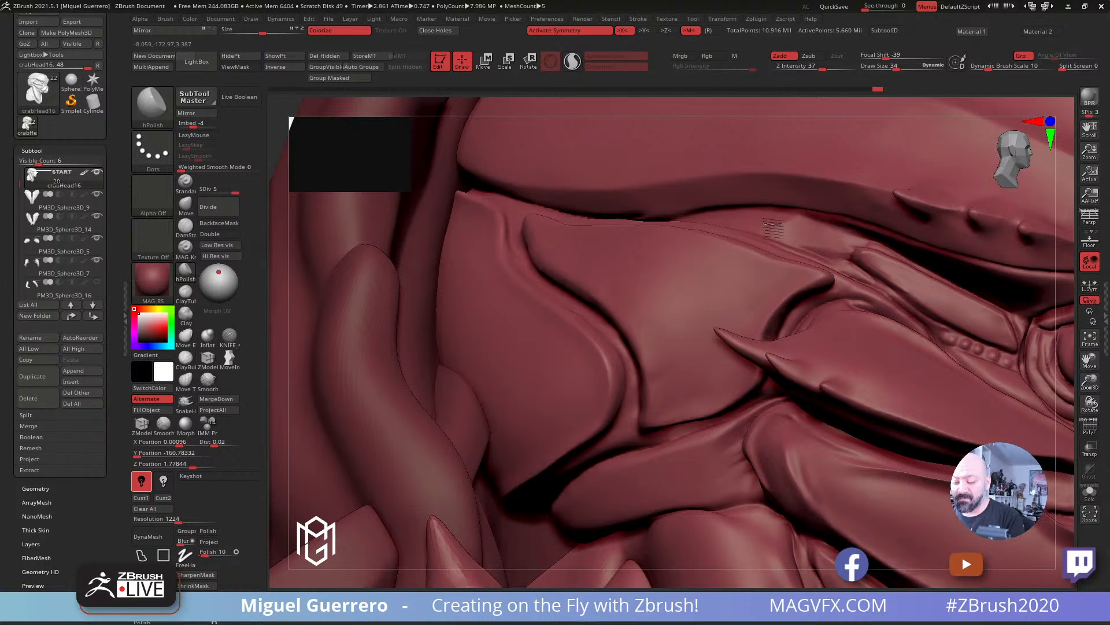
pyautogui.press('shift')
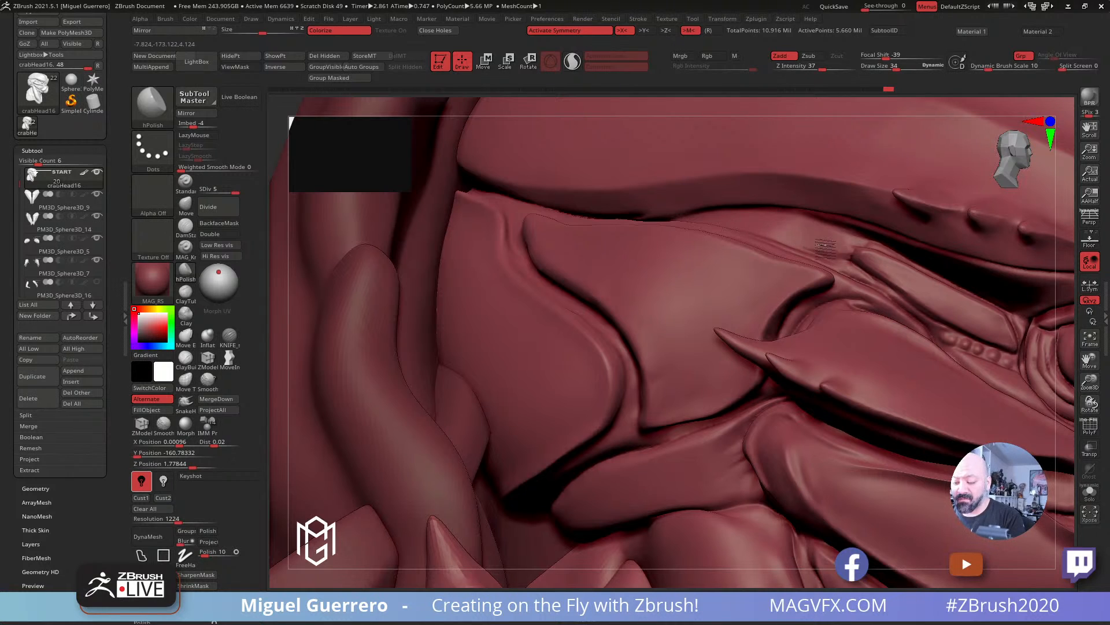
# Step: Choose the Move brush and lower the head to subdivision level 2
pyautogui.keyDown('ctrl'); pyautogui.moveTo(808, 258); pyautogui.dragTo(729, 200, button='right'); pyautogui.keyUp('ctrl')
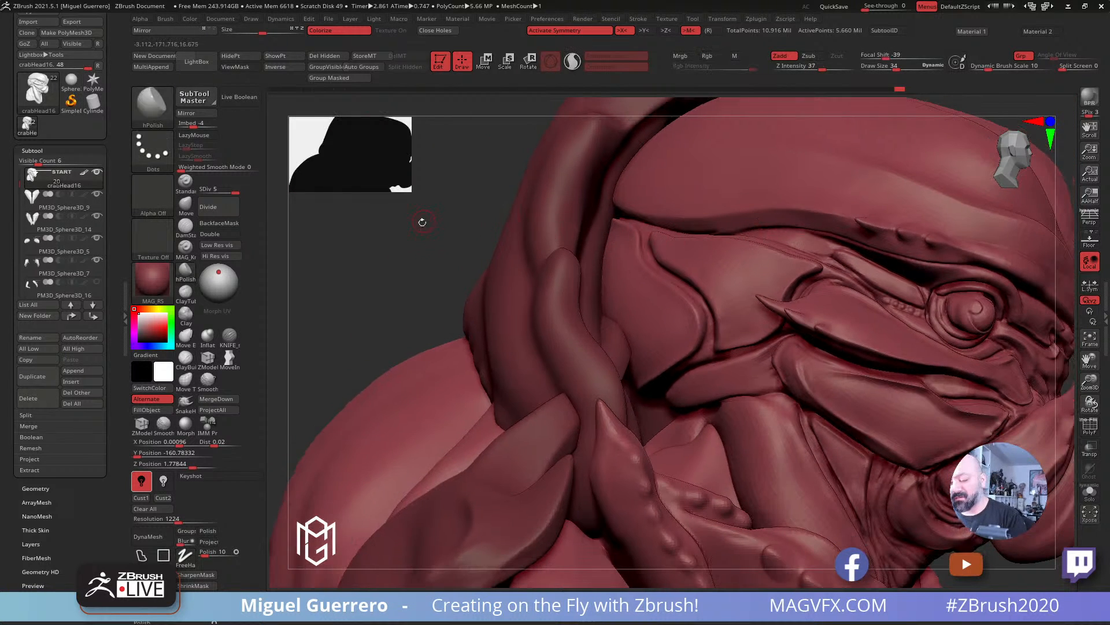
pyautogui.moveTo(422, 223)
pyautogui.mouseDown()
pyautogui.moveTo(404, 236)
pyautogui.moveTo(436, 251)
pyautogui.mouseUp()
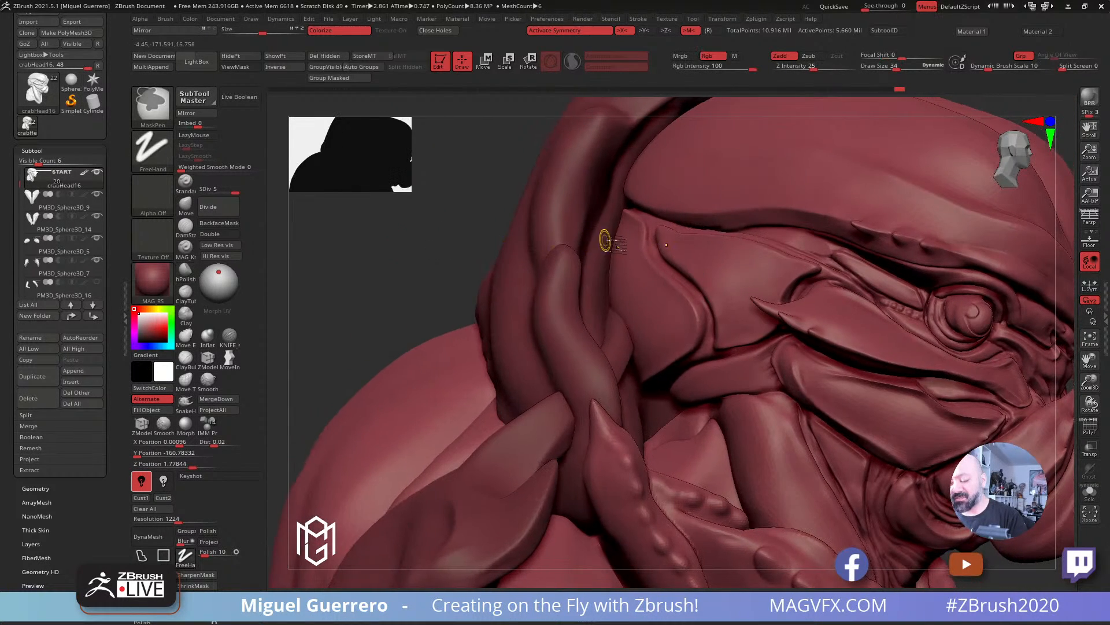
pyautogui.keyDown('ctrl'); pyautogui.moveTo(664, 269); pyautogui.dragTo(655, 283, button='right'); pyautogui.keyUp('ctrl')
pyautogui.moveTo(339, 260)
pyautogui.mouseDown()
pyautogui.moveTo(458, 237)
pyautogui.moveTo(324, 228)
pyautogui.mouseUp()
pyautogui.click(186, 205)
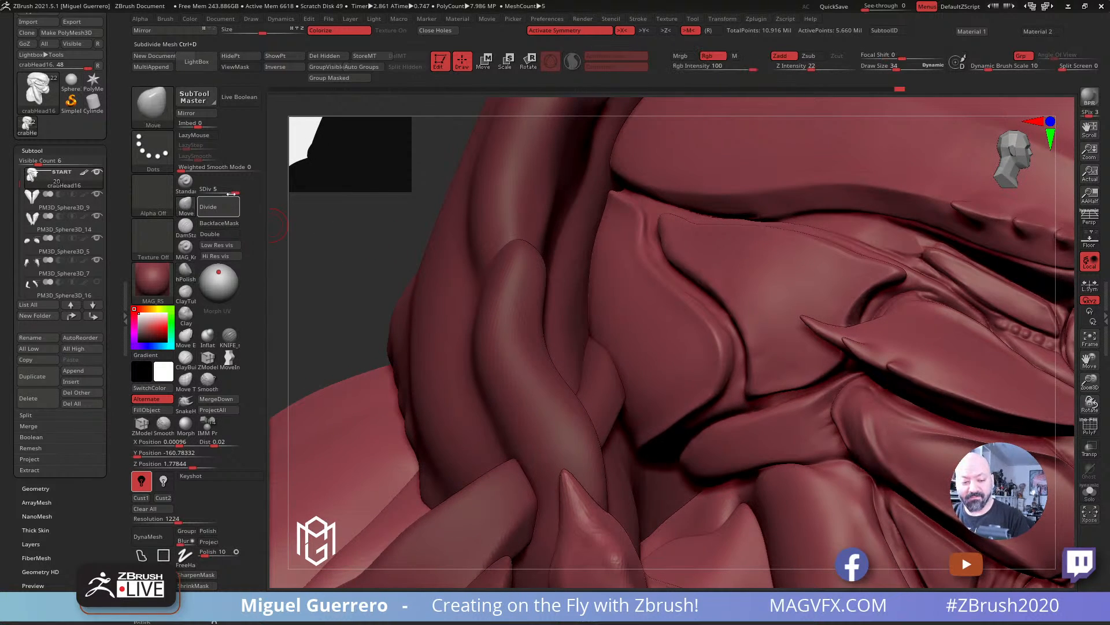
pyautogui.click(218, 190)
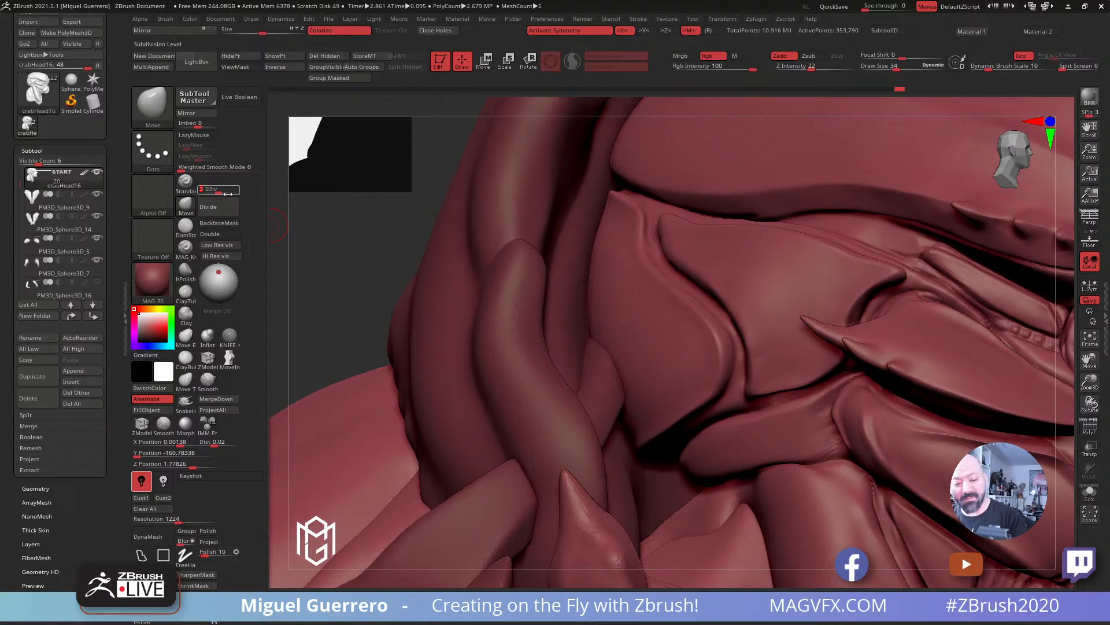
pyautogui.hotkey('shift', 'd')
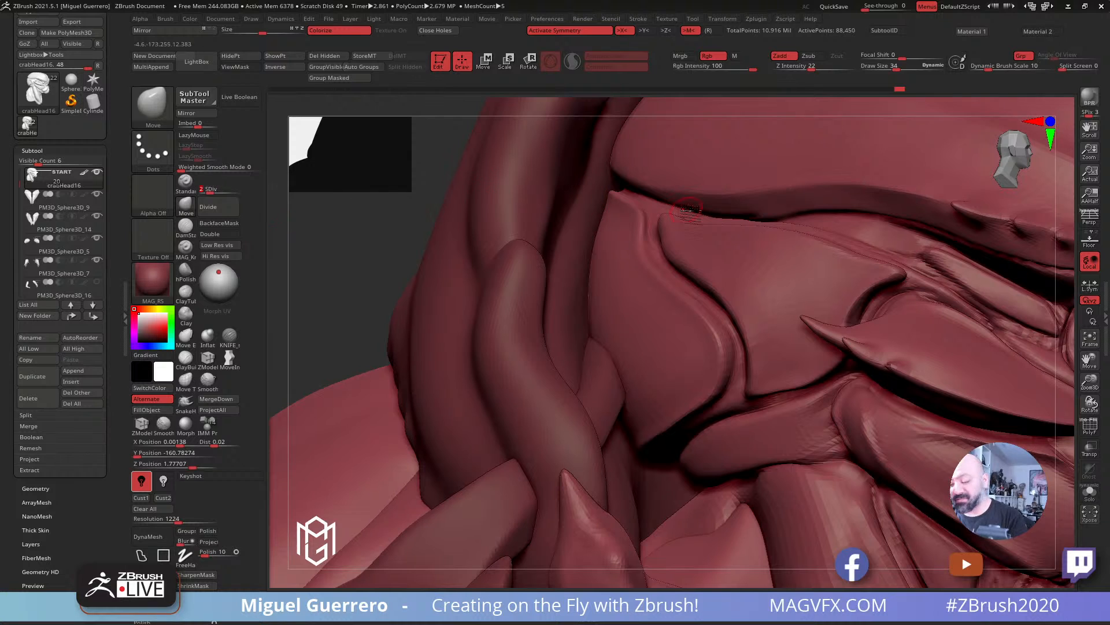
# Step: Reshape the rear end of the elongated fold behind the eye with the Move brush at draw size 42
pyautogui.moveTo(941, 261)
pyautogui.mouseDown()
pyautogui.moveTo(947, 282)
pyautogui.moveTo(1048, 344)
pyautogui.mouseUp()
pyautogui.press(']')
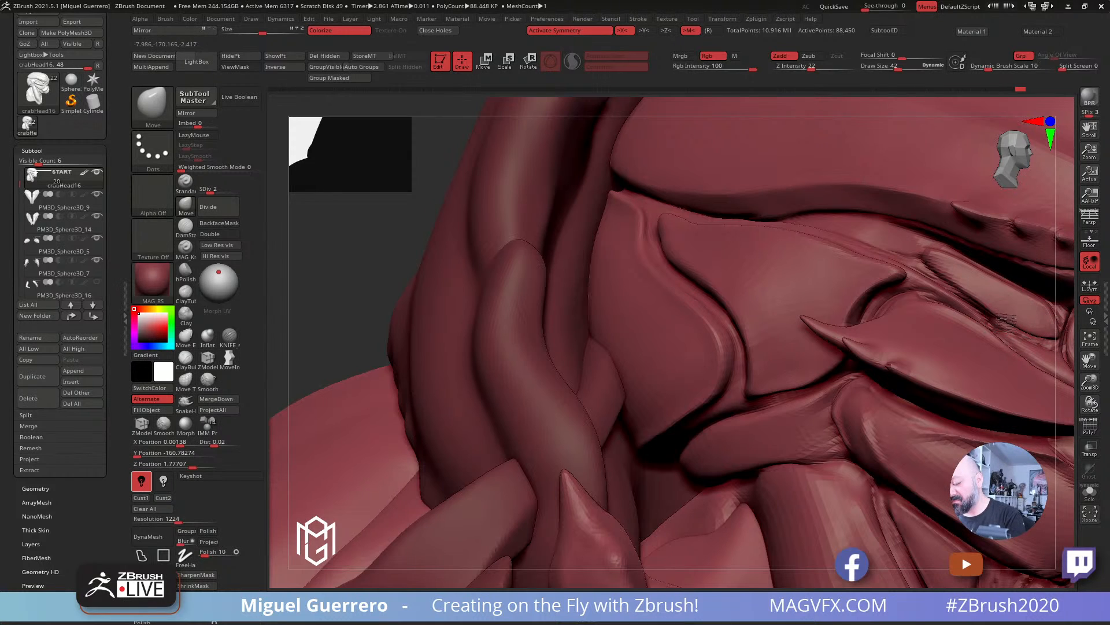
pyautogui.moveTo(986, 303); pyautogui.dragTo(944, 278)
pyautogui.moveTo(941, 269)
pyautogui.mouseDown()
pyautogui.moveTo(963, 294)
pyautogui.moveTo(940, 277)
pyautogui.moveTo(951, 254)
pyautogui.mouseUp()
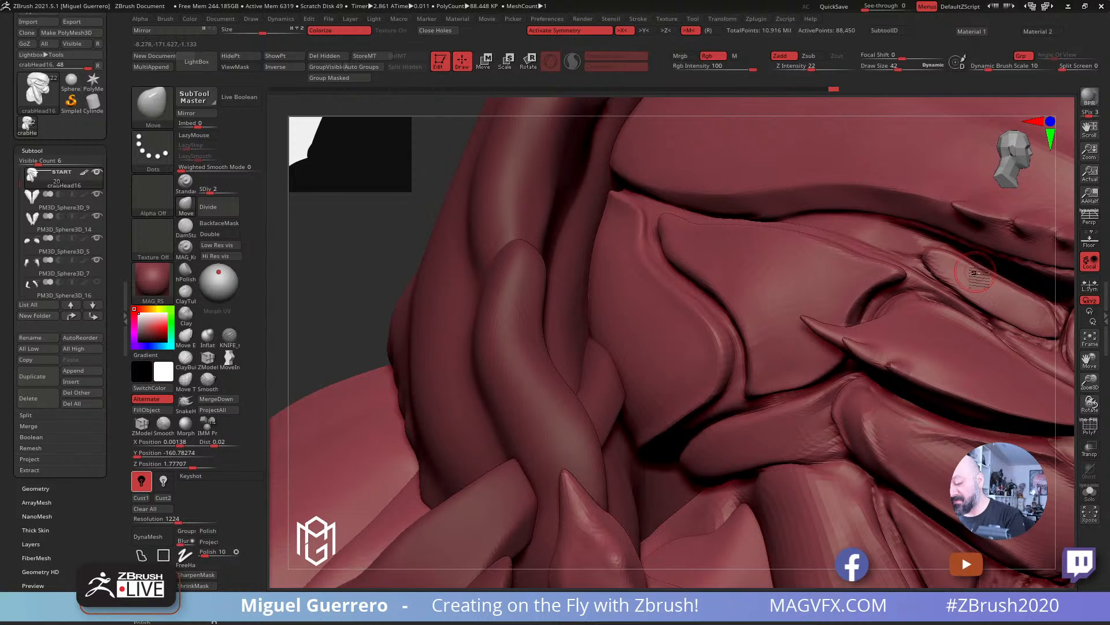
pyautogui.moveTo(1001, 285); pyautogui.dragTo(1010, 292)
pyautogui.moveTo(931, 260); pyautogui.dragTo(927, 250)
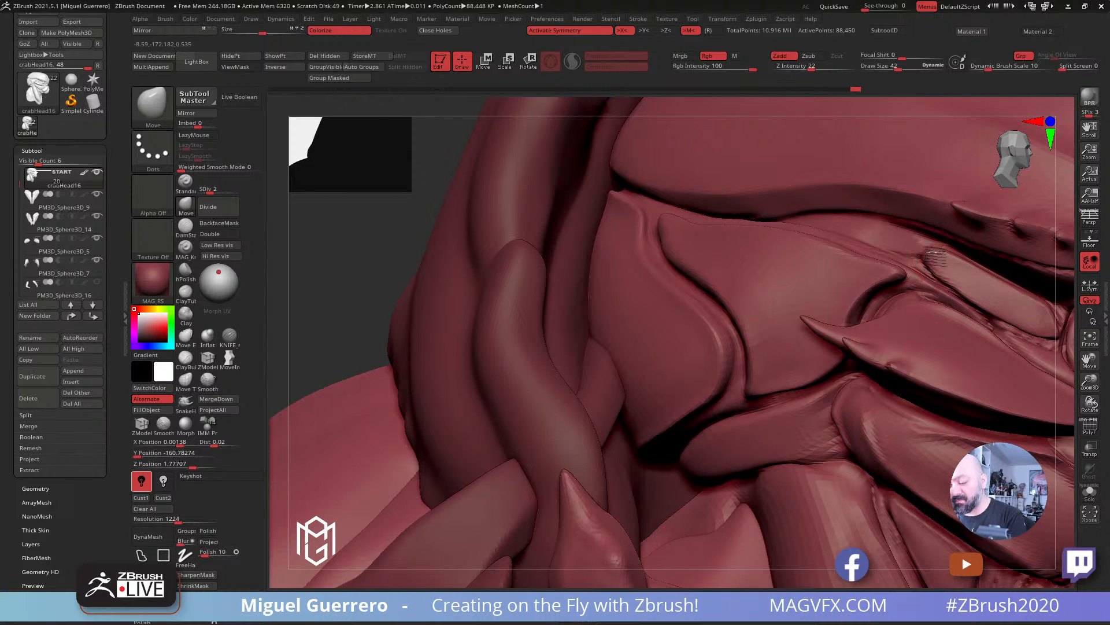
pyautogui.moveTo(420, 277)
pyautogui.keyDown('ctrl'); pyautogui.mouseDown(button='right')
pyautogui.moveTo(414, 235)
pyautogui.moveTo(393, 255)
pyautogui.mouseUp(button='right'); pyautogui.keyUp('ctrl')
# Step: Return the head to subdivision level 4 and smooth the band between brow and temple plate with Smooth Stronger at draw size 18
pyautogui.click(218, 192)
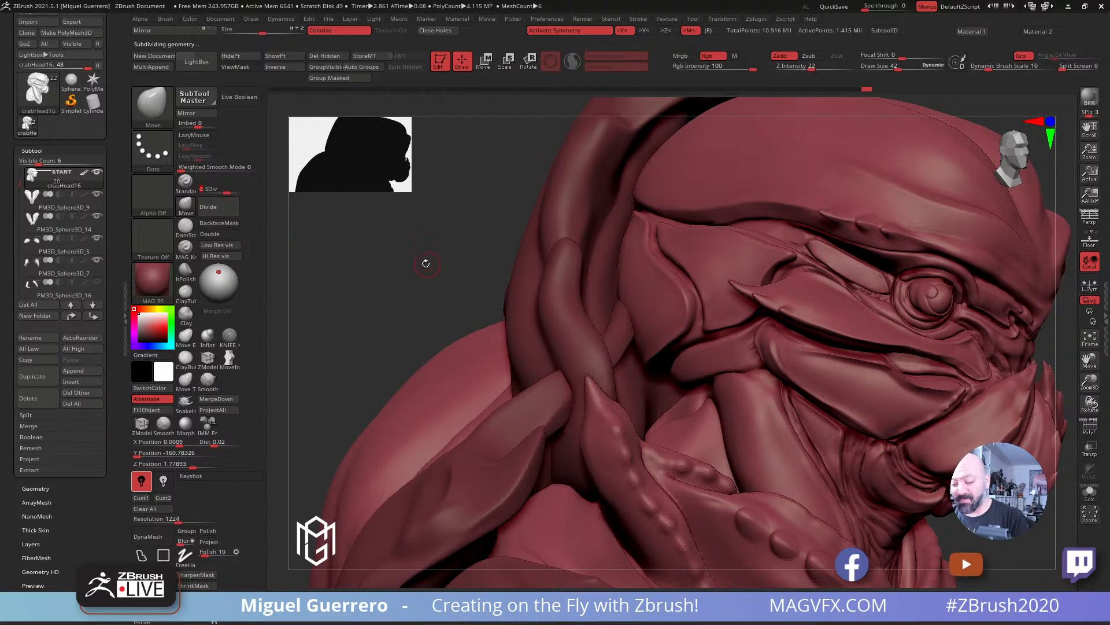
pyautogui.moveTo(407, 259); pyautogui.dragTo(446, 252, button='right')
pyautogui.moveTo(760, 229)
pyautogui.keyDown('ctrl'); pyautogui.mouseDown(button='right')
pyautogui.moveTo(771, 252)
pyautogui.moveTo(734, 268)
pyautogui.mouseUp(button='right'); pyautogui.keyUp('ctrl')
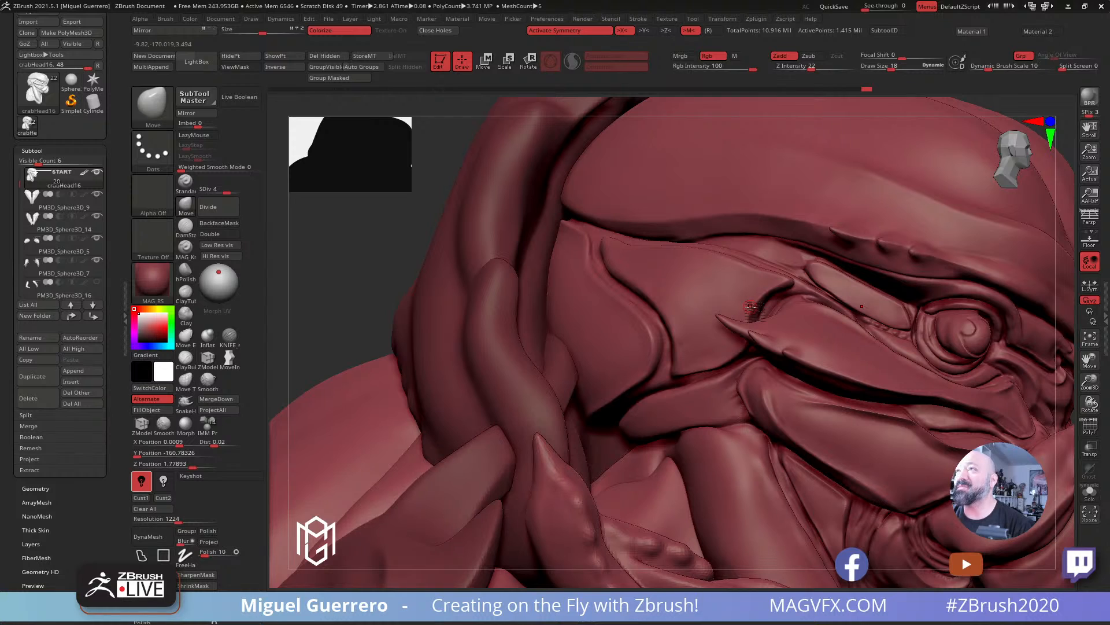
pyautogui.press('[')
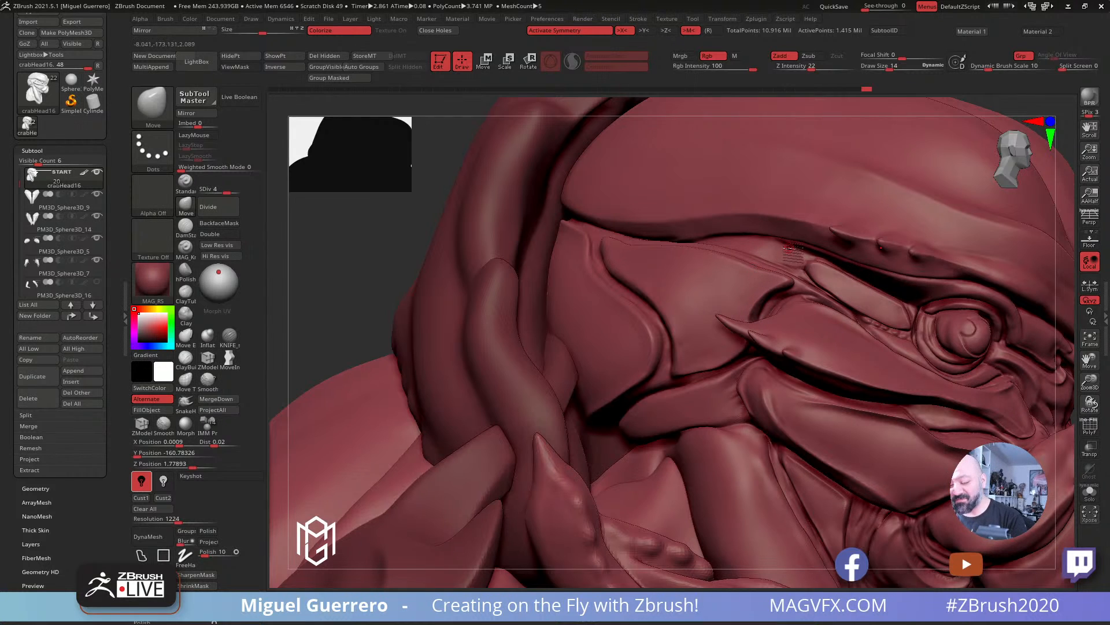
pyautogui.press('shift')
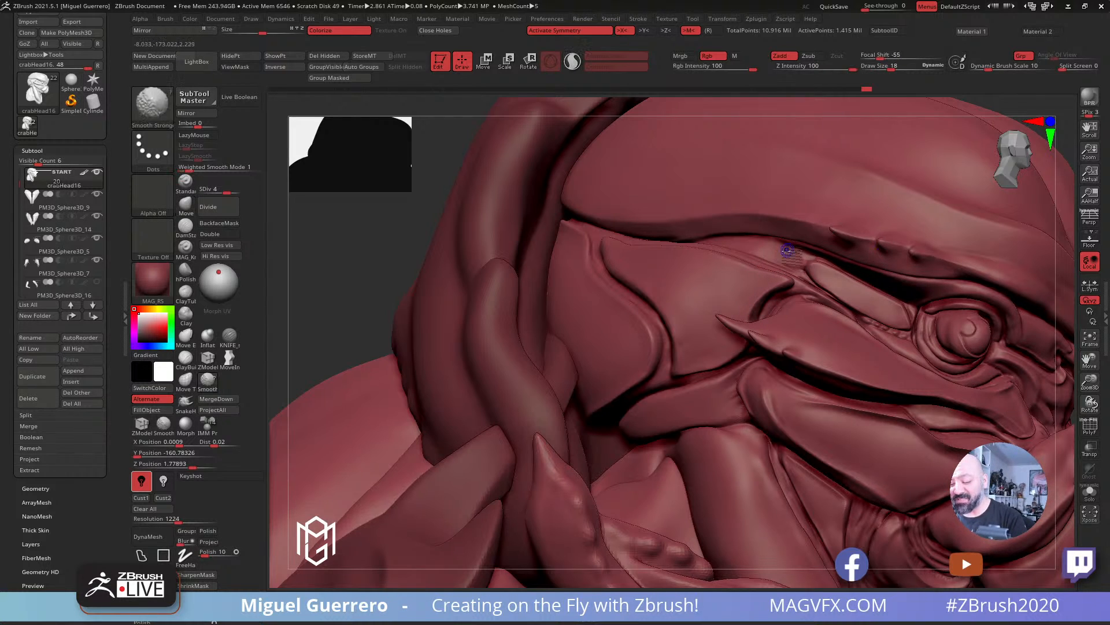
pyautogui.keyDown('shift'); pyautogui.moveTo(794, 268); pyautogui.dragTo(775, 263); pyautogui.keyUp('shift')
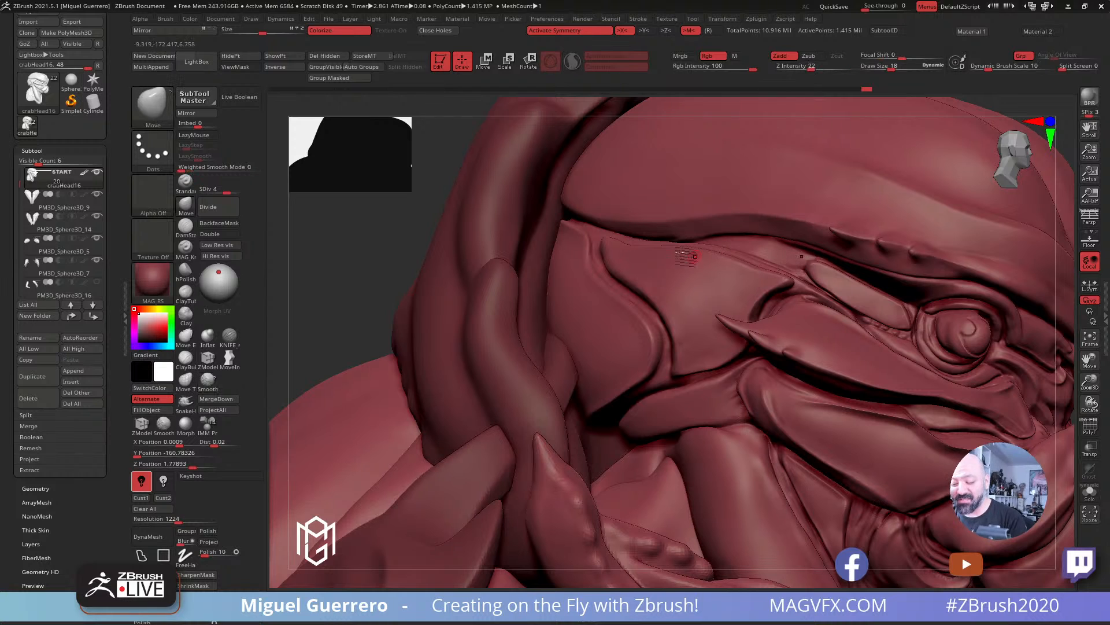
pyautogui.moveTo(378, 266); pyautogui.dragTo(373, 283)
pyautogui.moveTo(753, 246)
pyautogui.keyDown('shift'); pyautogui.mouseDown()
pyautogui.moveTo(787, 263)
pyautogui.moveTo(765, 250)
pyautogui.mouseUp(); pyautogui.keyUp('shift')
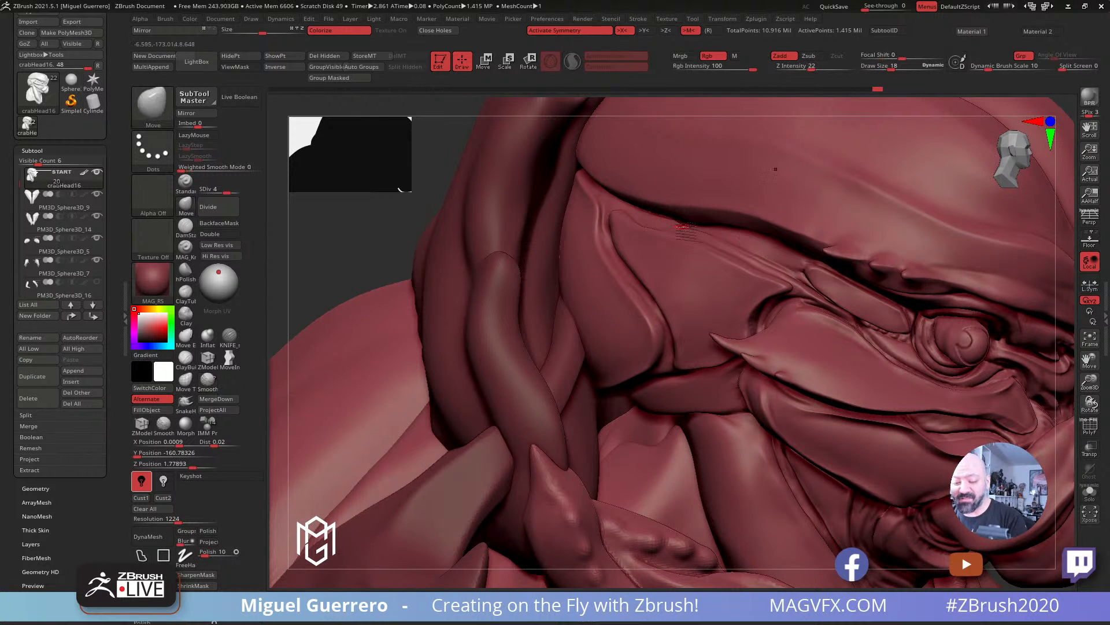
pyautogui.moveTo(370, 200)
pyautogui.mouseDown()
pyautogui.moveTo(368, 208)
pyautogui.moveTo(560, 202)
pyautogui.mouseUp()
pyautogui.moveTo(357, 249); pyautogui.dragTo(357, 251)
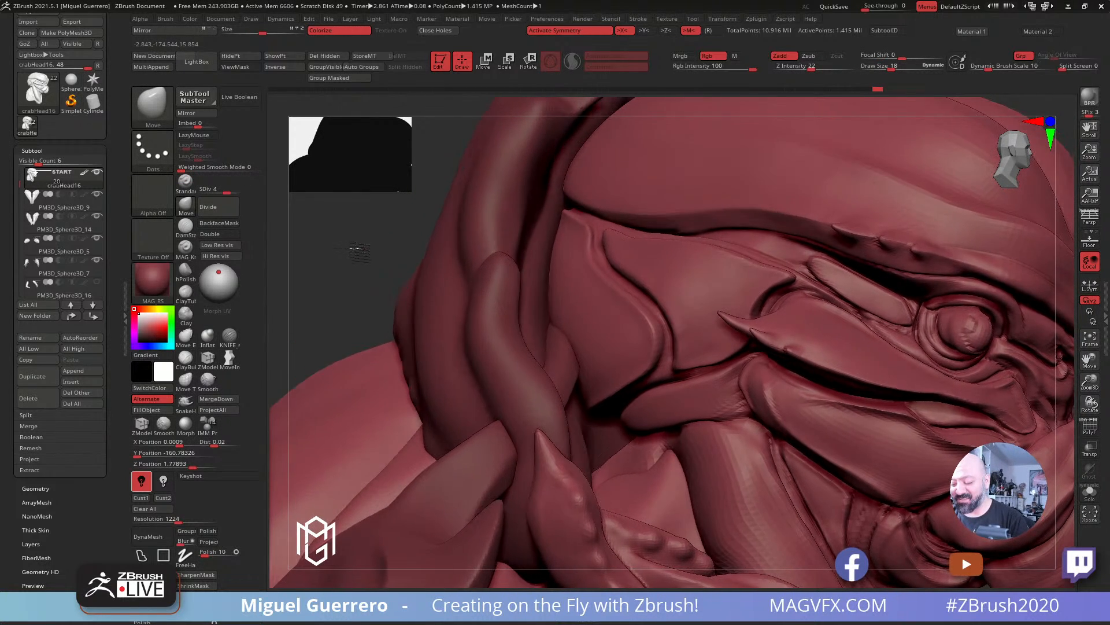
# Step: Cut a row of short cross grooves into the band behind the eye fold with KNIFE_sharp_control at subdivision level 5, draw size 22
pyautogui.click(229, 338)
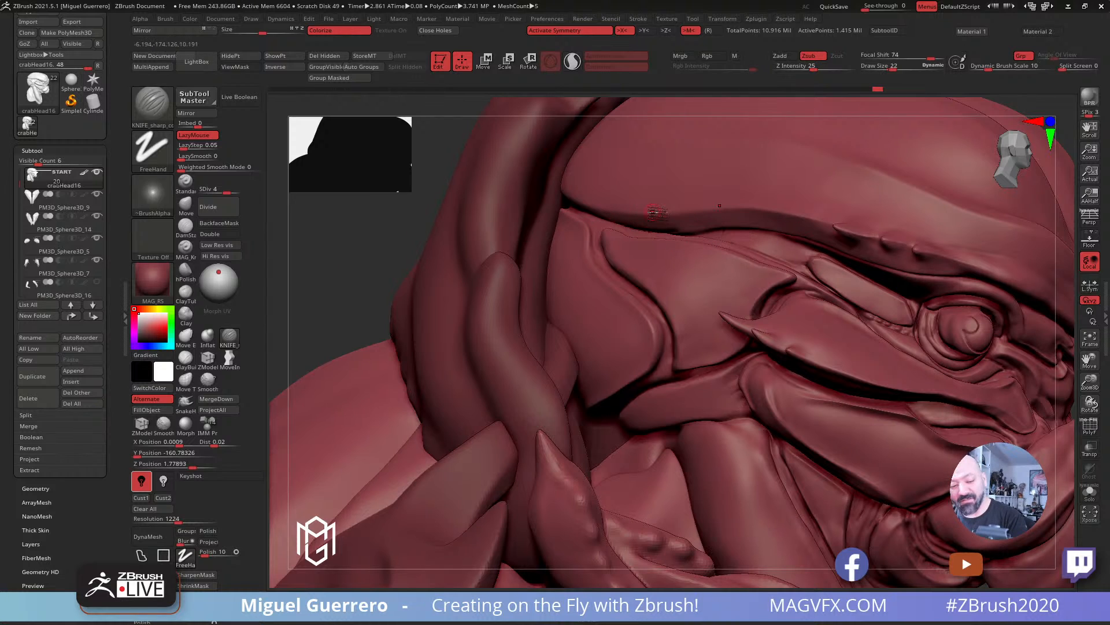
pyautogui.press('d')
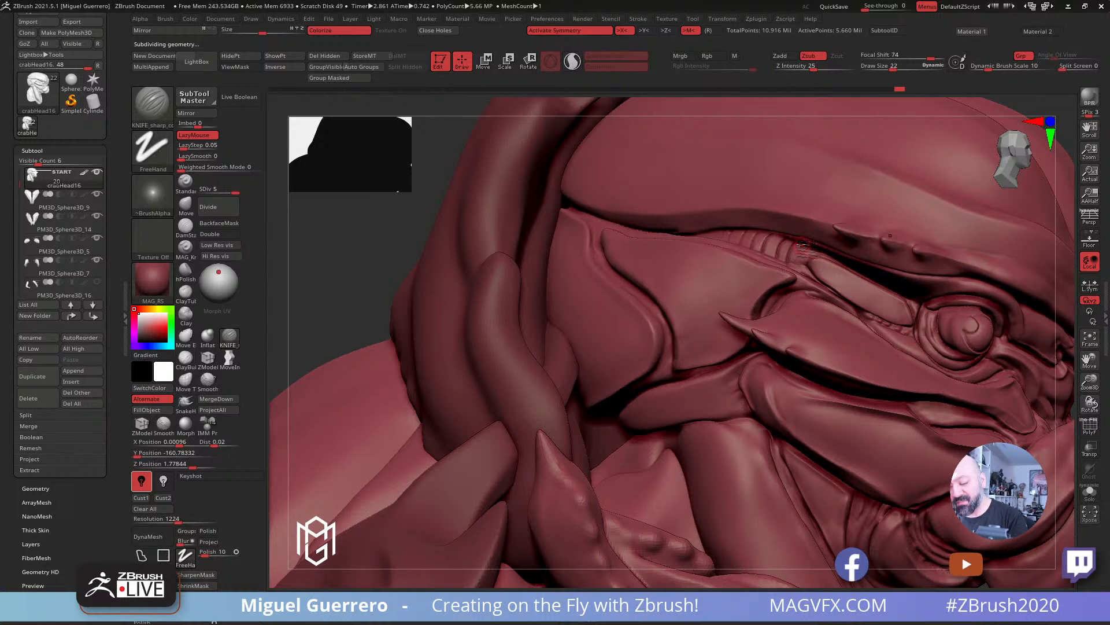
pyautogui.moveTo(814, 246); pyautogui.dragTo(806, 275)
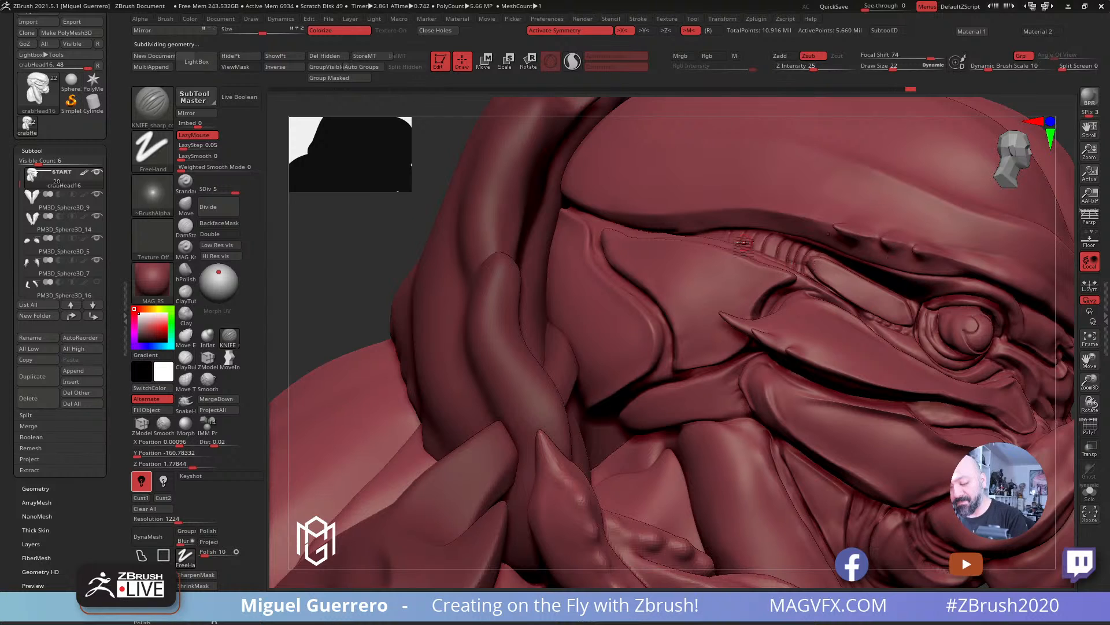
pyautogui.moveTo(377, 216); pyautogui.dragTo(415, 214)
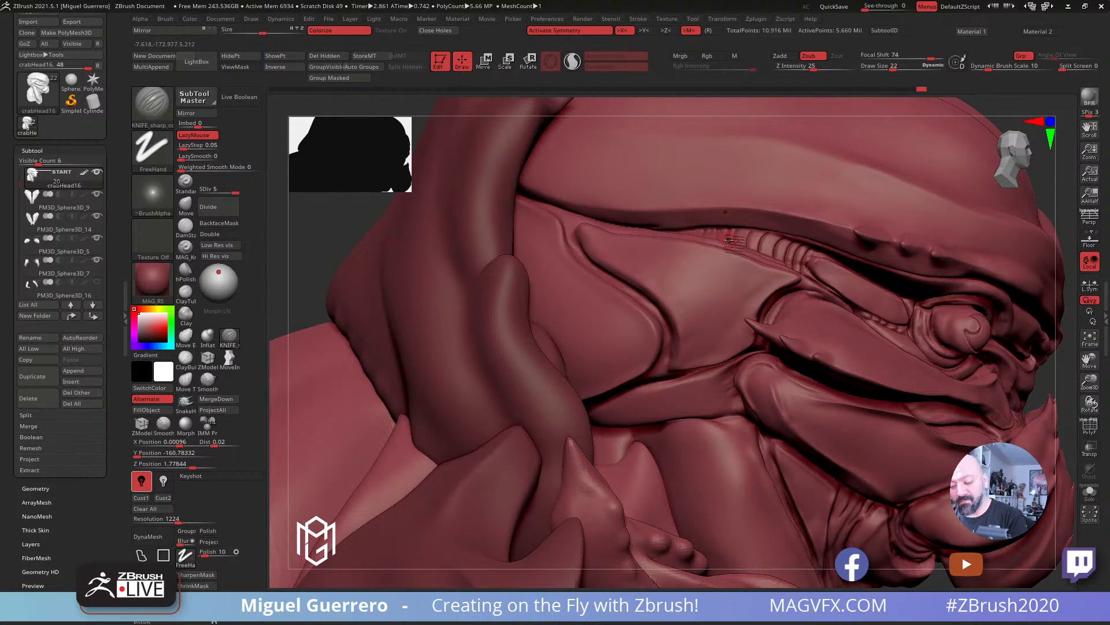
pyautogui.moveTo(746, 234)
pyautogui.mouseDown()
pyautogui.moveTo(747, 254)
pyautogui.moveTo(775, 262)
pyautogui.mouseUp()
pyautogui.moveTo(325, 228); pyautogui.dragTo(294, 230)
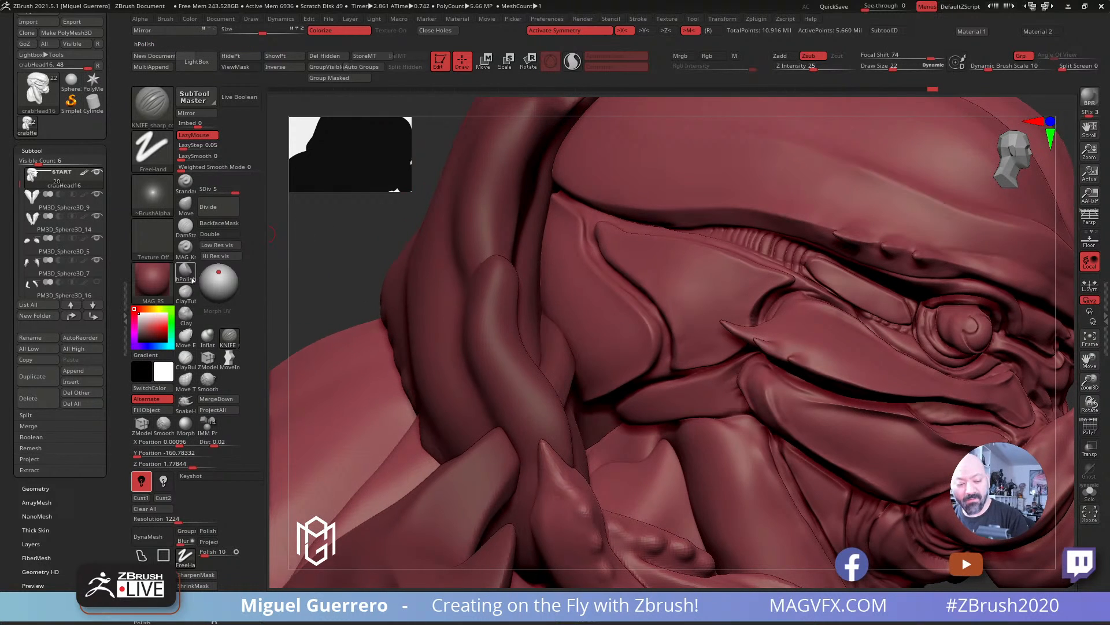
# Step: Puff up the ridges between the cross grooves behind the eye with the Inflat brush, raising the draw size to 50
pyautogui.click(208, 336)
pyautogui.press(']')
pyautogui.press(']')
pyautogui.press(']')
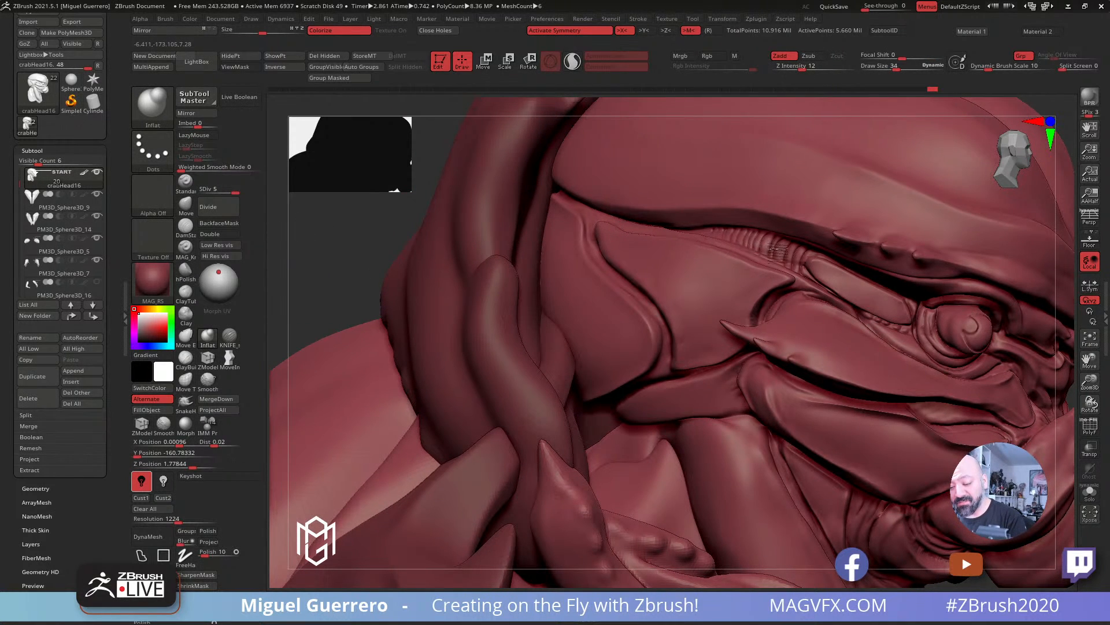
pyautogui.moveTo(717, 238)
pyautogui.mouseDown()
pyautogui.moveTo(698, 233)
pyautogui.moveTo(772, 247)
pyautogui.mouseUp()
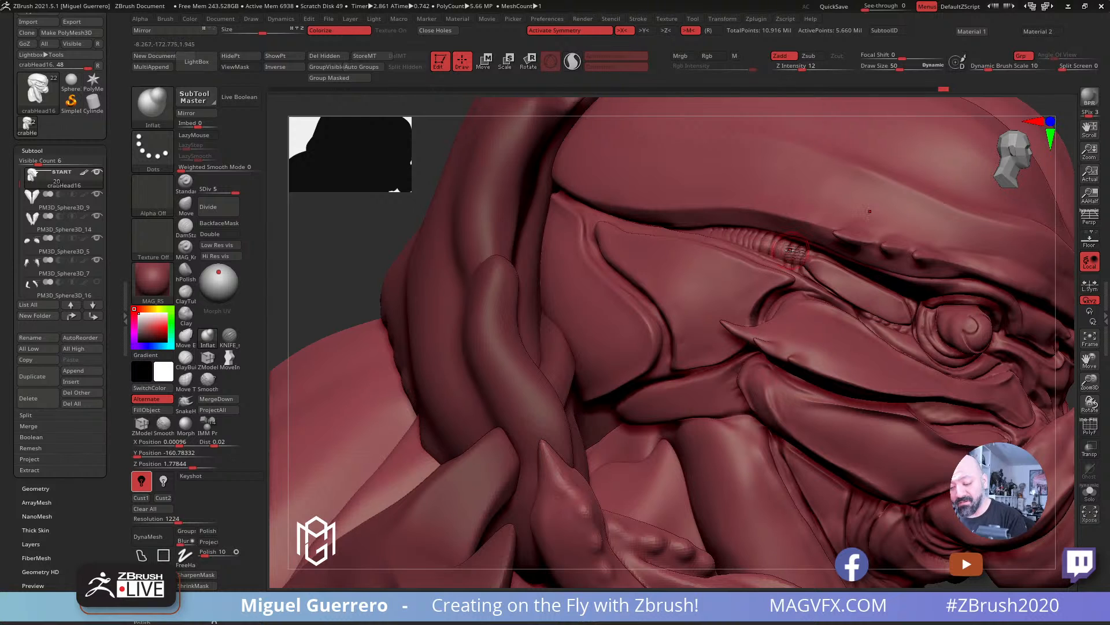
pyautogui.moveTo(345, 234); pyautogui.dragTo(394, 262)
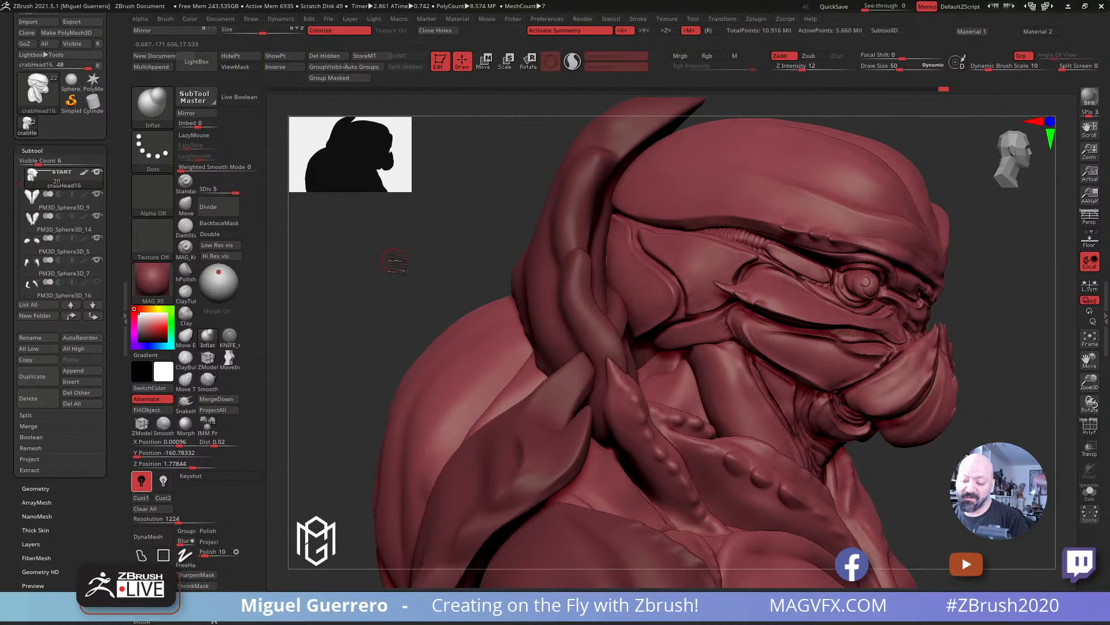
pyautogui.moveTo(399, 269)
pyautogui.keyDown('ctrl'); pyautogui.mouseDown(button='right')
pyautogui.moveTo(414, 275)
pyautogui.moveTo(434, 263)
pyautogui.moveTo(418, 282)
pyautogui.moveTo(419, 315)
pyautogui.mouseUp(button='right'); pyautogui.keyUp('ctrl')
# Step: Extend the cross grooves toward the rear of the band with KNIFE_sharp_control at draw size 22 and soften the band's lower edge
pyautogui.keyDown('ctrl'); pyautogui.moveTo(782, 266); pyautogui.dragTo(791, 312, button='right'); pyautogui.keyUp('ctrl')
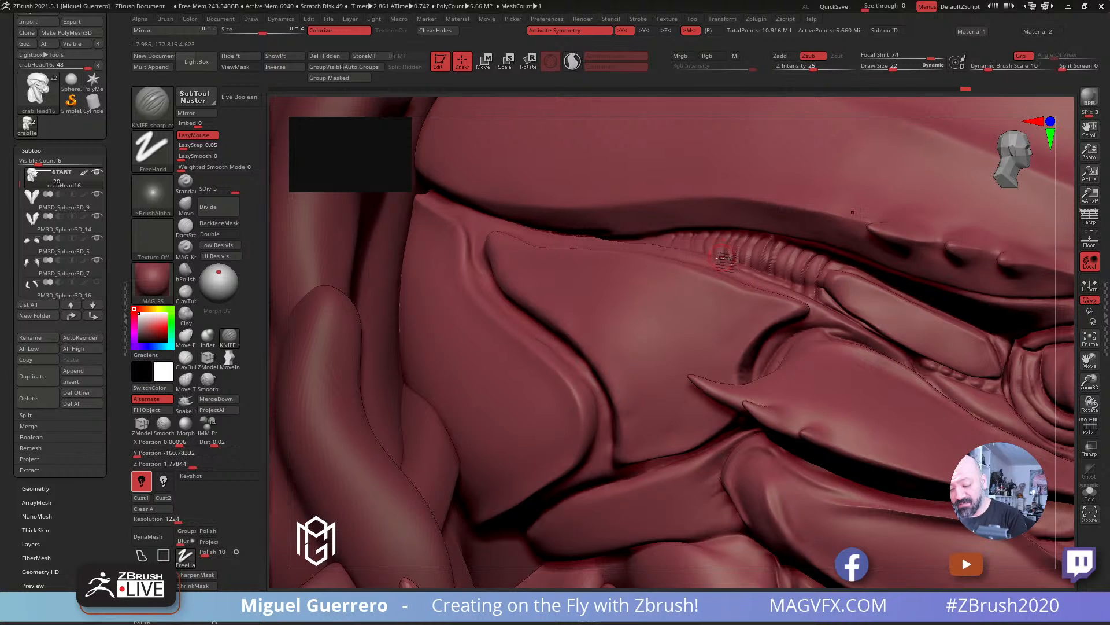
pyautogui.moveTo(727, 237)
pyautogui.mouseDown()
pyautogui.moveTo(715, 262)
pyautogui.moveTo(659, 251)
pyautogui.mouseUp()
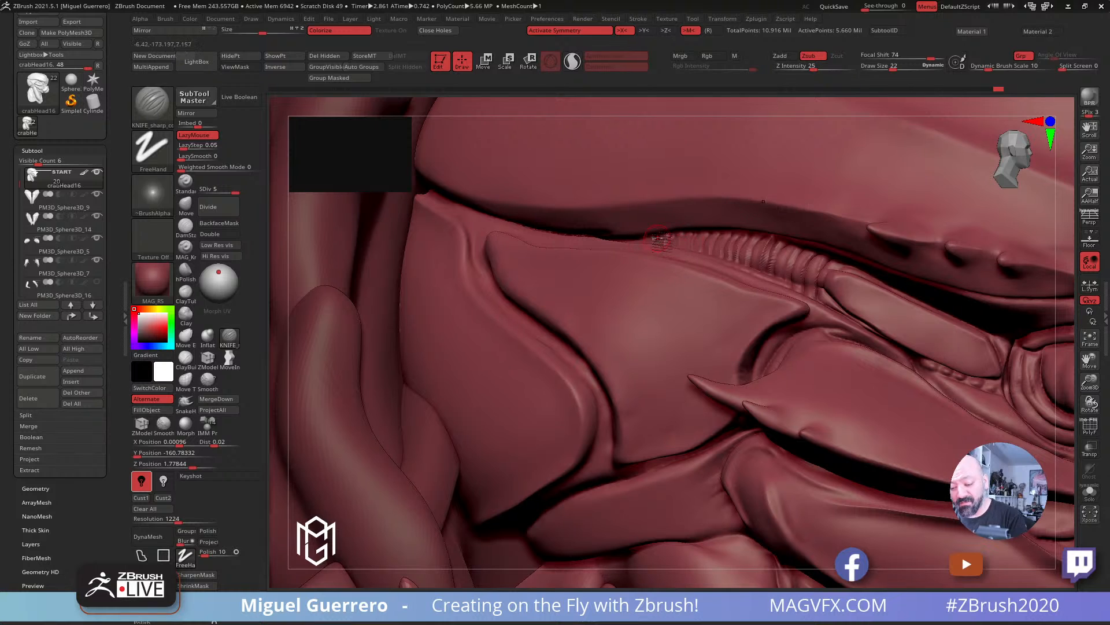
pyautogui.moveTo(649, 242)
pyautogui.keyDown('shift'); pyautogui.mouseDown()
pyautogui.moveTo(761, 248)
pyautogui.moveTo(752, 254)
pyautogui.moveTo(827, 273)
pyautogui.moveTo(794, 266)
pyautogui.moveTo(798, 280)
pyautogui.moveTo(817, 266)
pyautogui.moveTo(810, 301)
pyautogui.mouseUp(); pyautogui.keyUp('shift')
# Step: Raise small bumps along the fold above the lower cheek plate with the Inflat brush at draw size 22
pyautogui.keyDown('ctrl'); pyautogui.moveTo(743, 305); pyautogui.dragTo(742, 348, button='right'); pyautogui.keyUp('ctrl')
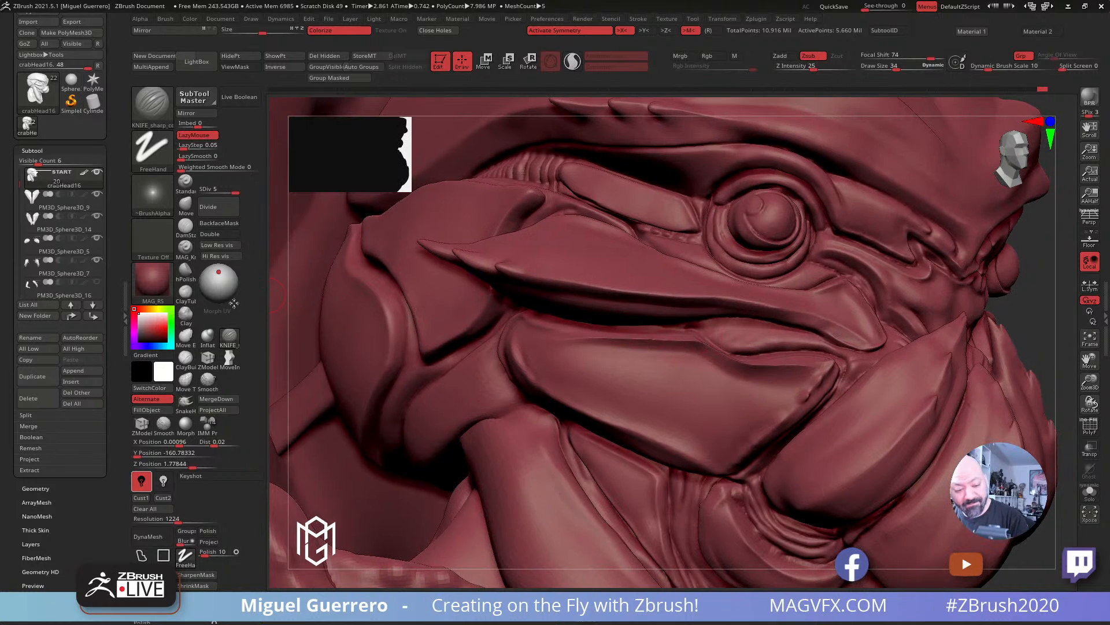
pyautogui.click(212, 340)
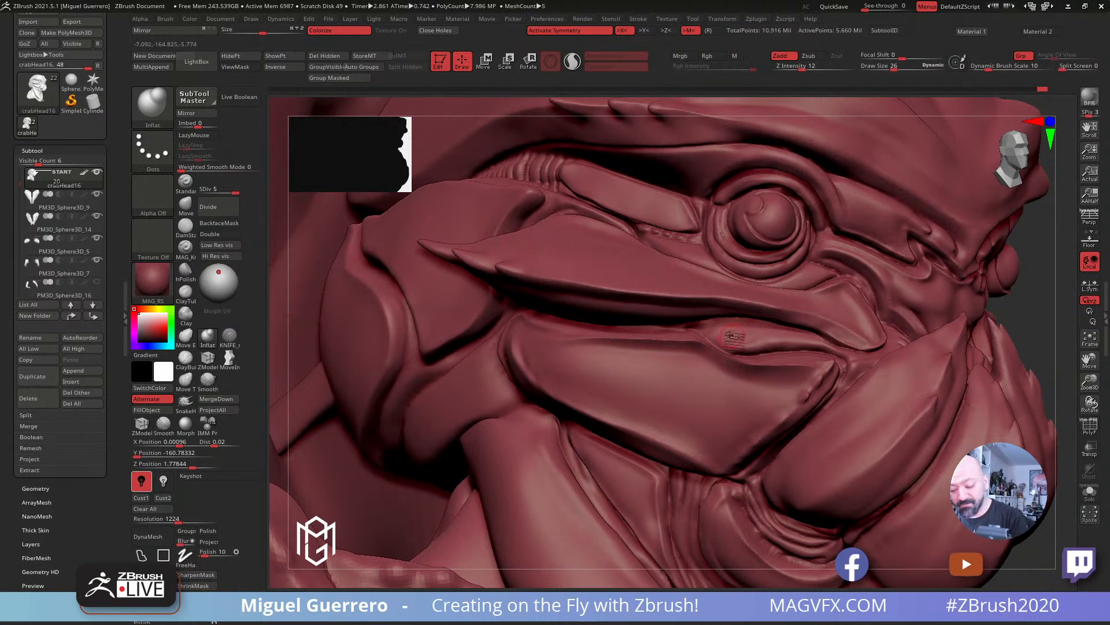
pyautogui.moveTo(723, 340); pyautogui.dragTo(722, 342)
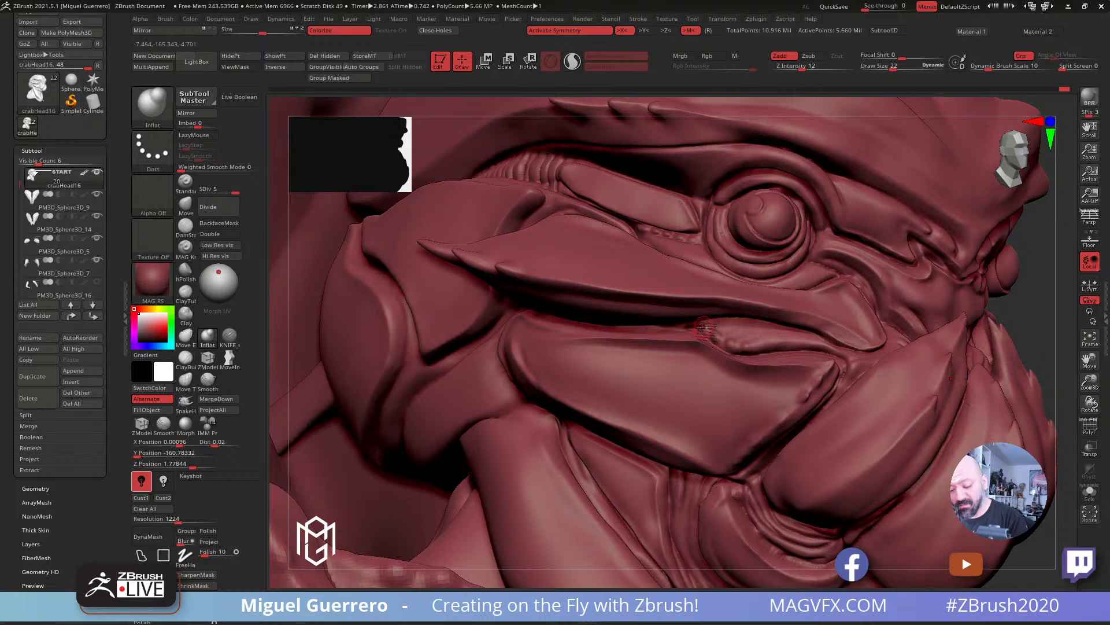
# Step: Add a row of small bumps along the inner brow folds beside the eye with the Inflat brush at draw size 14
pyautogui.keyDown('ctrl'); pyautogui.moveTo(712, 332); pyautogui.dragTo(451, 323, button='right'); pyautogui.keyUp('ctrl')
pyautogui.moveTo(408, 325); pyautogui.dragTo(366, 339)
pyautogui.keyDown('ctrl'); pyautogui.moveTo(408, 327); pyautogui.dragTo(413, 332, button='right'); pyautogui.keyUp('ctrl')
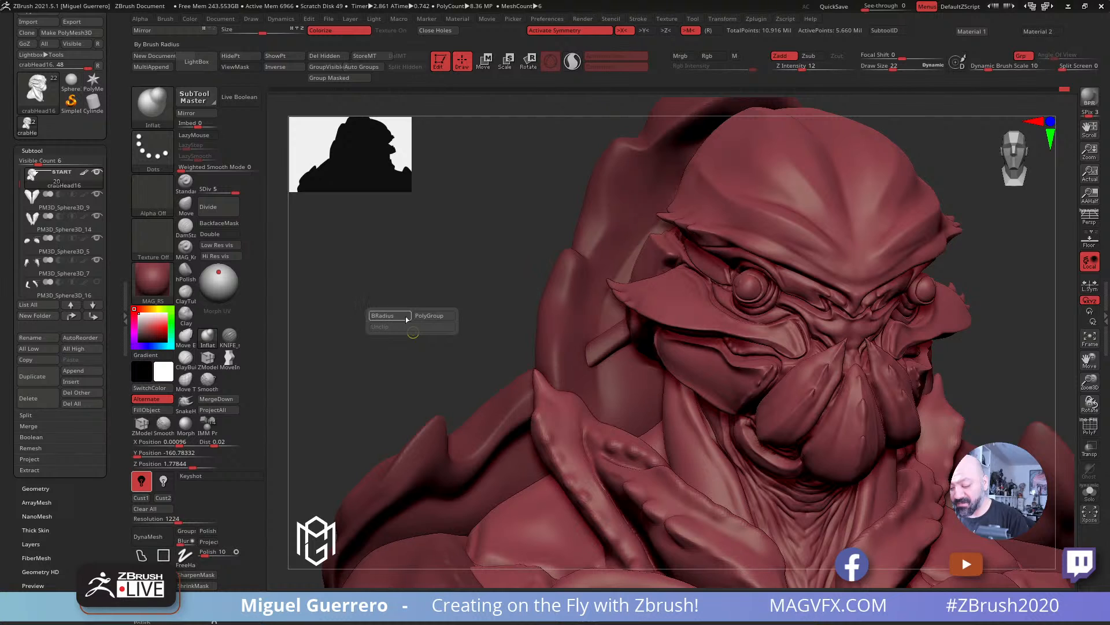
pyautogui.moveTo(448, 252); pyautogui.dragTo(520, 246)
pyautogui.moveTo(520, 246)
pyautogui.keyDown('ctrl'); pyautogui.mouseDown(button='right')
pyautogui.moveTo(746, 278)
pyautogui.moveTo(451, 222)
pyautogui.mouseUp(button='right'); pyautogui.keyUp('ctrl')
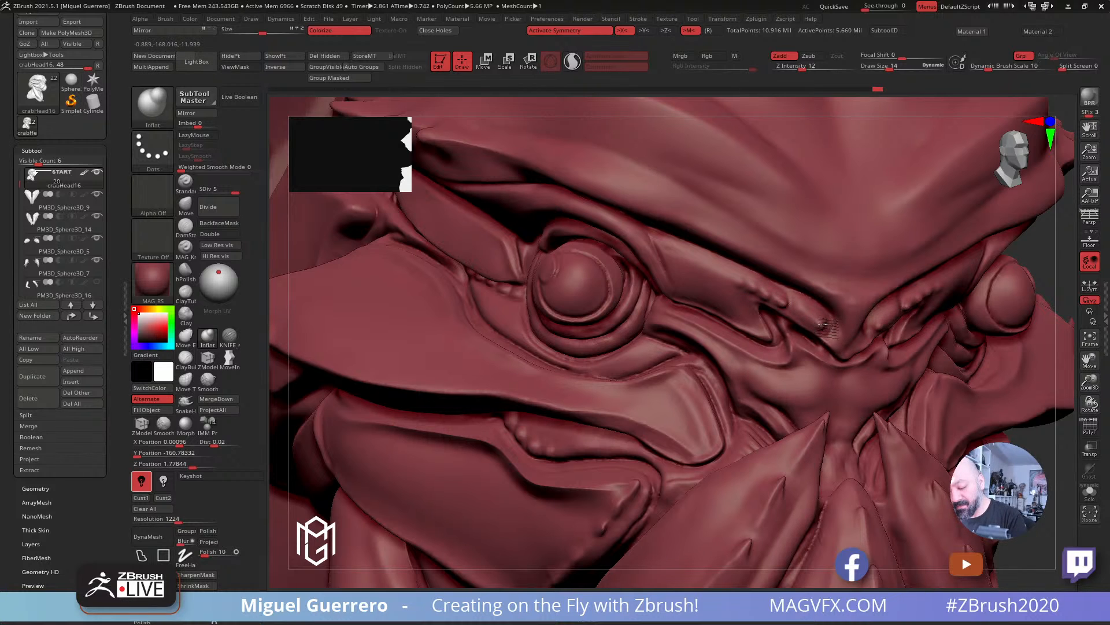
pyautogui.moveTo(811, 319); pyautogui.dragTo(821, 322)
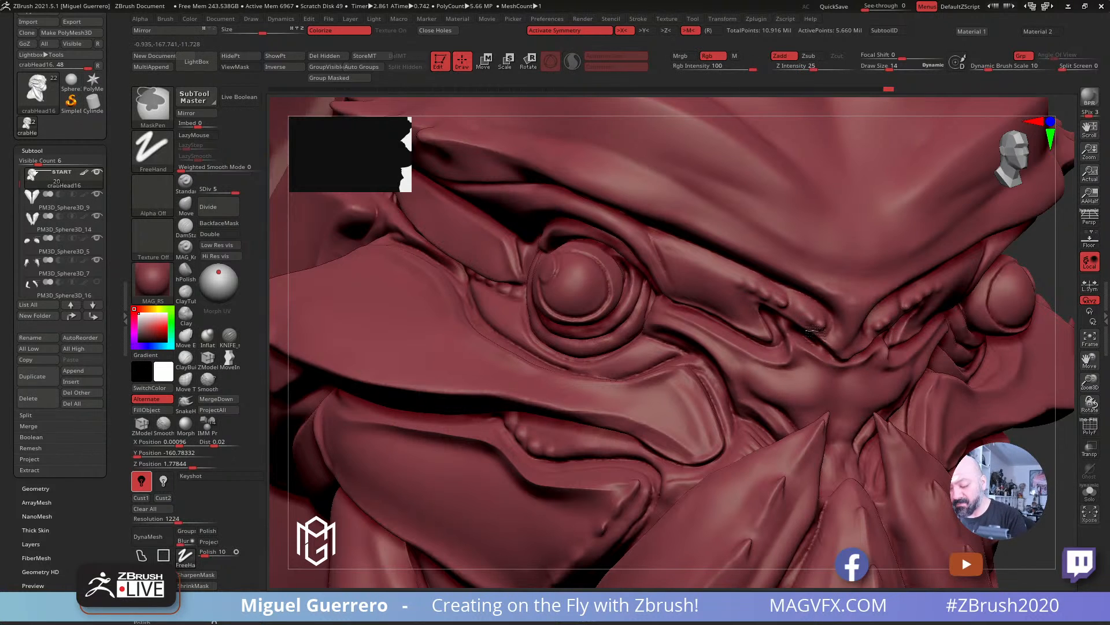
# Step: Compare the head with perspective distortion on and off from a three-quarter view, leaving perspective off
pyautogui.keyDown('ctrl'); pyautogui.moveTo(827, 346); pyautogui.dragTo(606, 295, button='right'); pyautogui.keyUp('ctrl')
pyautogui.moveTo(367, 290)
pyautogui.mouseDown(button='right')
pyautogui.moveTo(373, 299)
pyautogui.moveTo(358, 302)
pyautogui.moveTo(437, 253)
pyautogui.moveTo(421, 283)
pyautogui.moveTo(555, 293)
pyautogui.moveTo(356, 318)
pyautogui.moveTo(415, 334)
pyautogui.mouseUp(button='right')
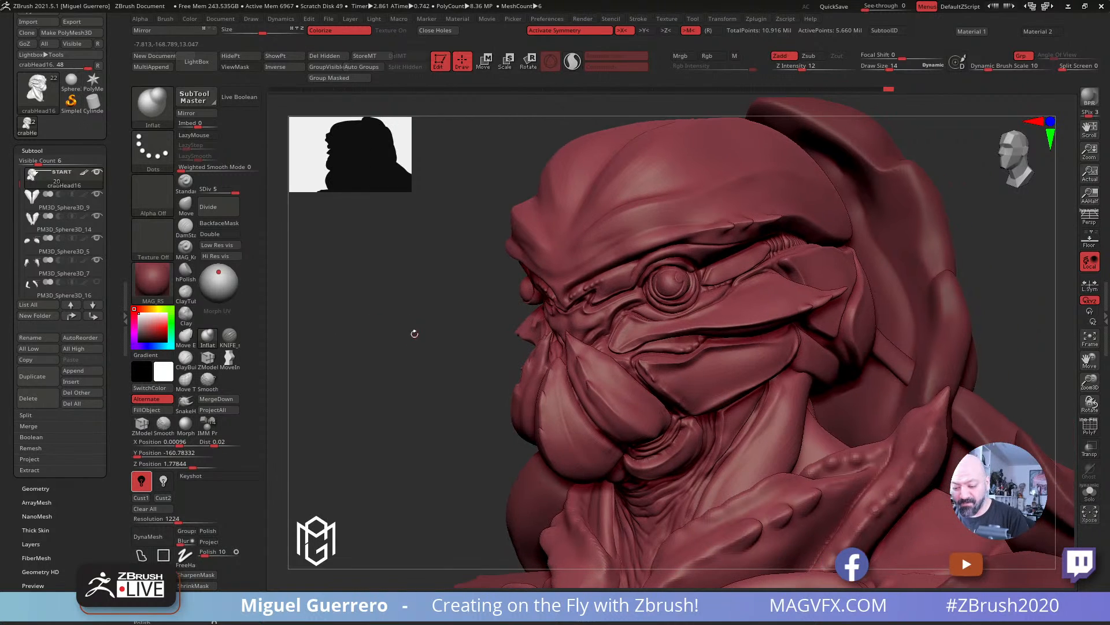
pyautogui.press('p')
pyautogui.press('p')
pyautogui.press('p')
pyautogui.press('p')
pyautogui.press('p')
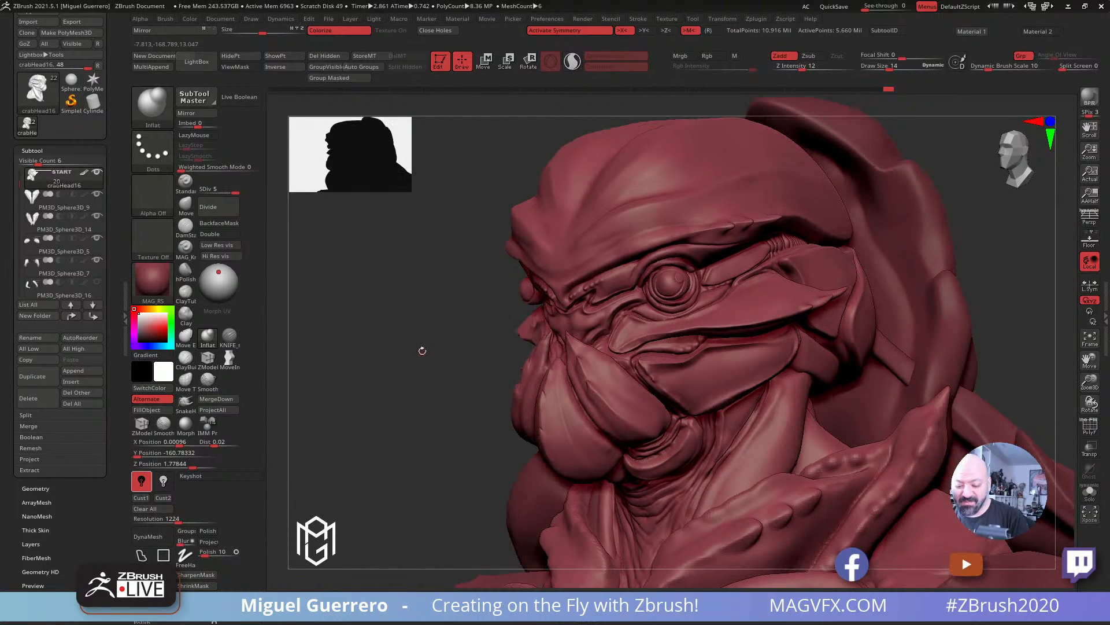
pyautogui.press('p')
pyautogui.press('p')
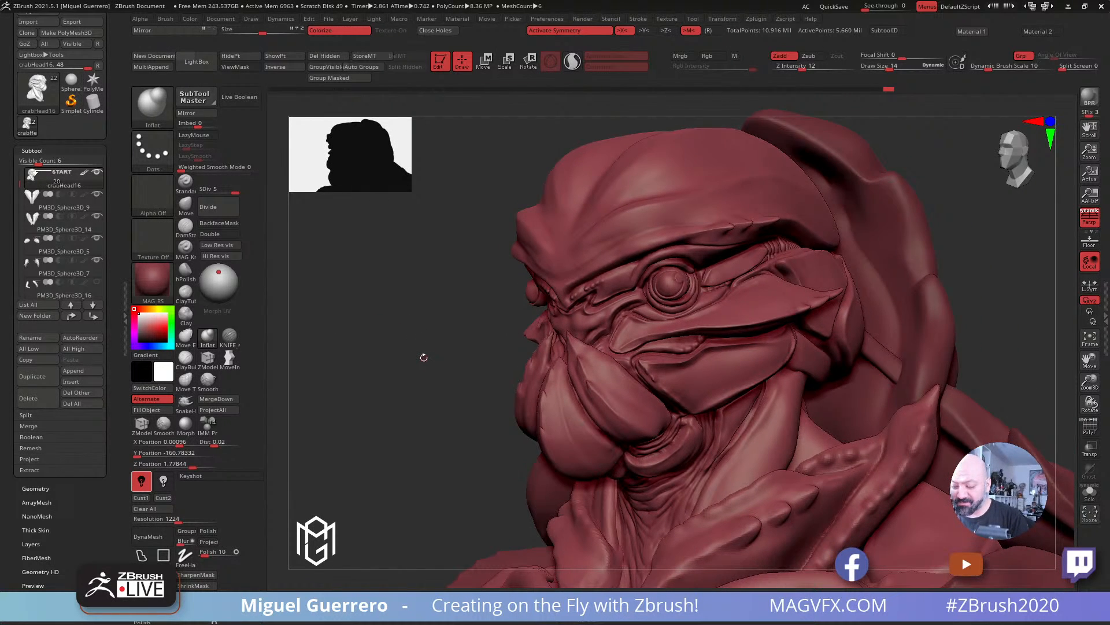
pyautogui.press('p')
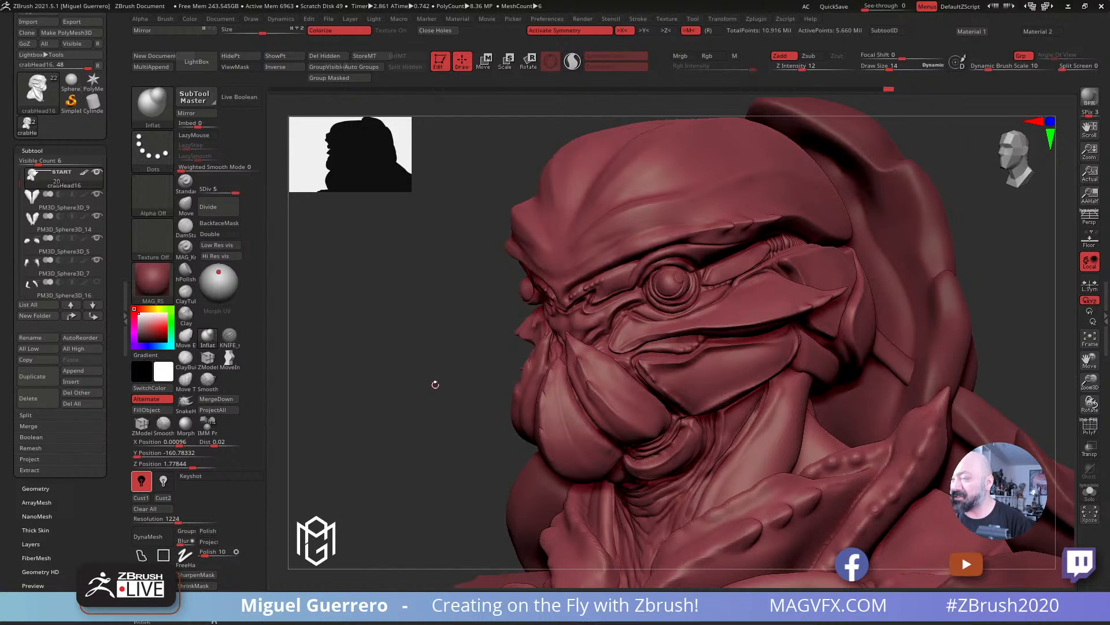
pyautogui.press('p')
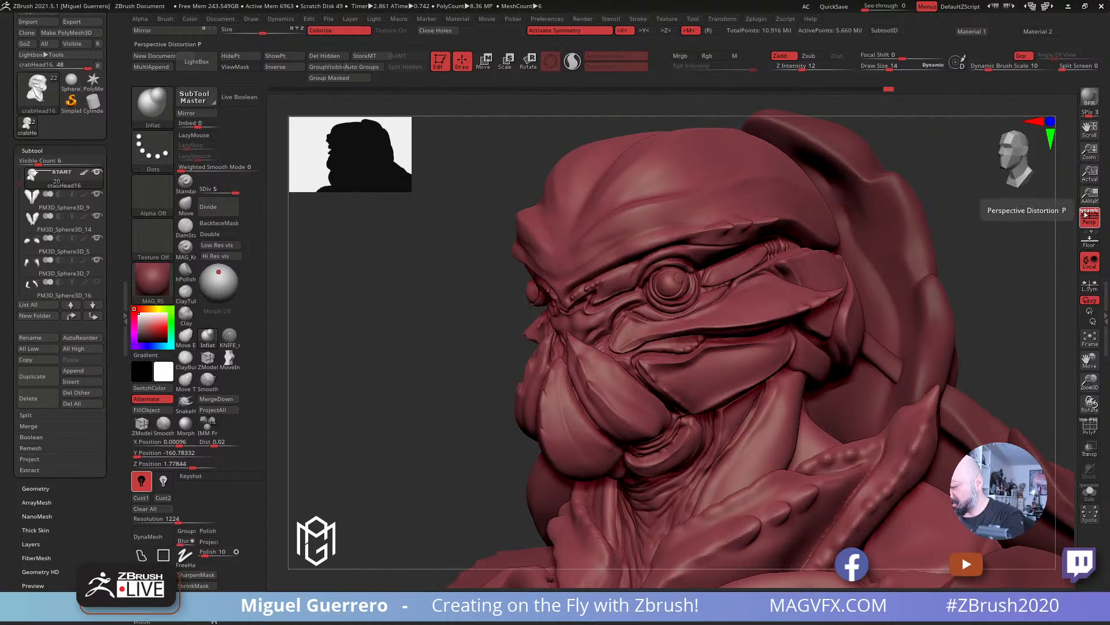
pyautogui.click(1084, 215)
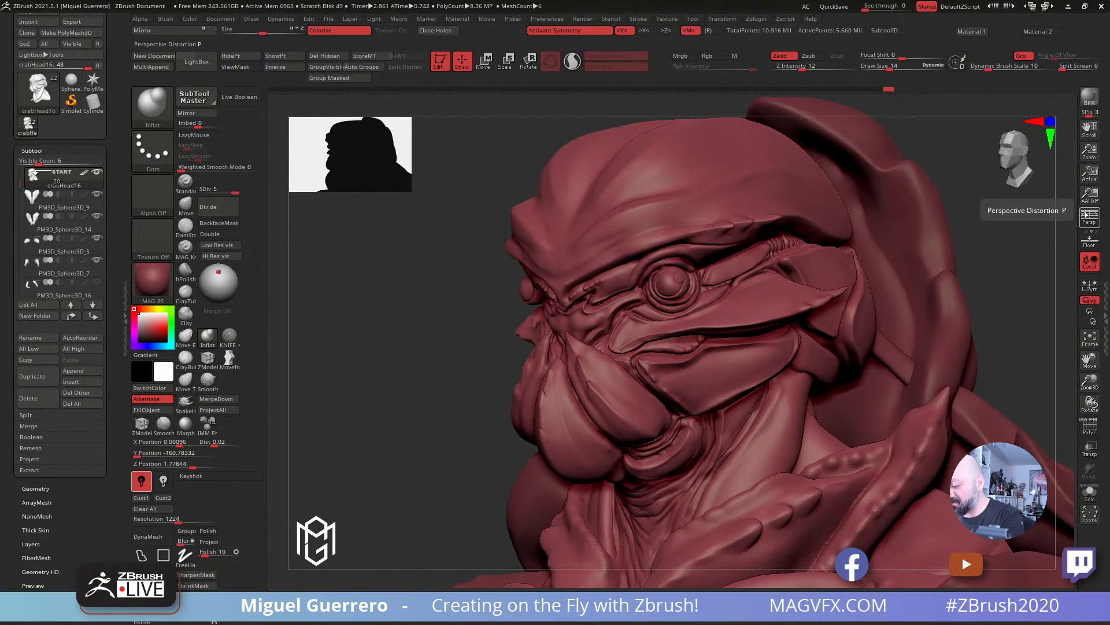
pyautogui.click(1085, 215)
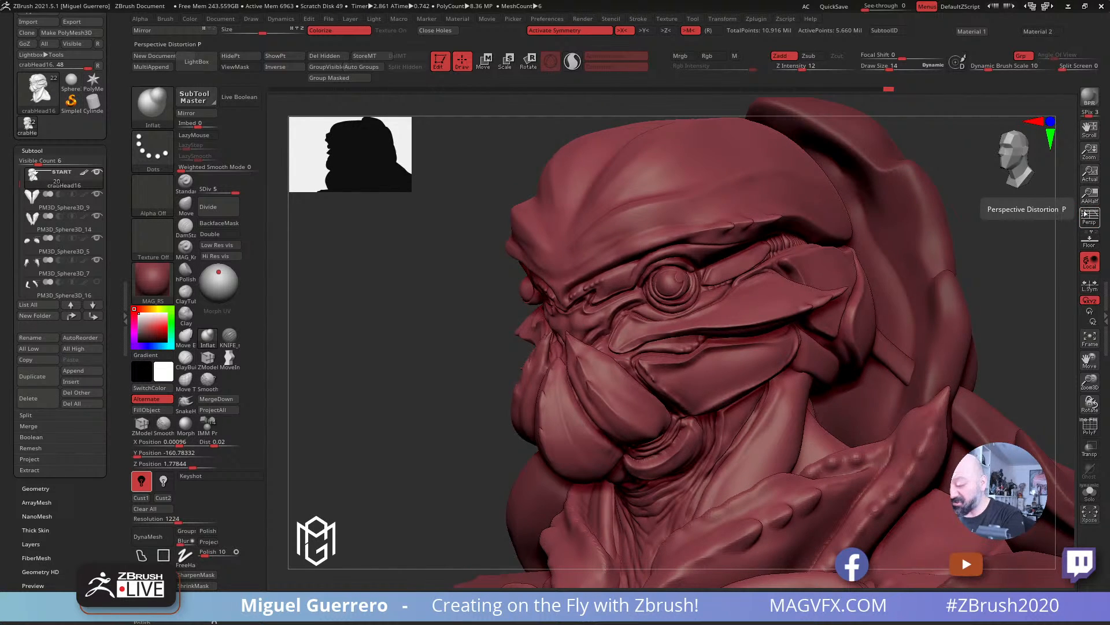
pyautogui.click(1084, 214)
pyautogui.click(1082, 223)
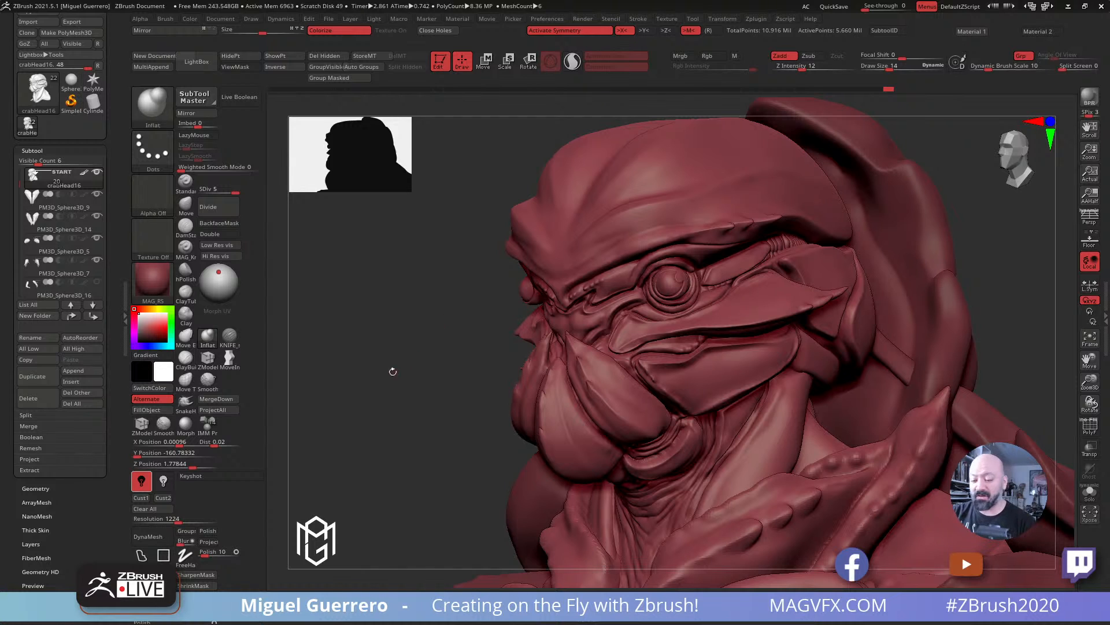
# Step: Build up bumps along the brow ridge above the eye with the Inflat brush at draw size 58
pyautogui.moveTo(389, 369)
pyautogui.mouseDown()
pyautogui.moveTo(364, 369)
pyautogui.moveTo(364, 341)
pyautogui.mouseUp()
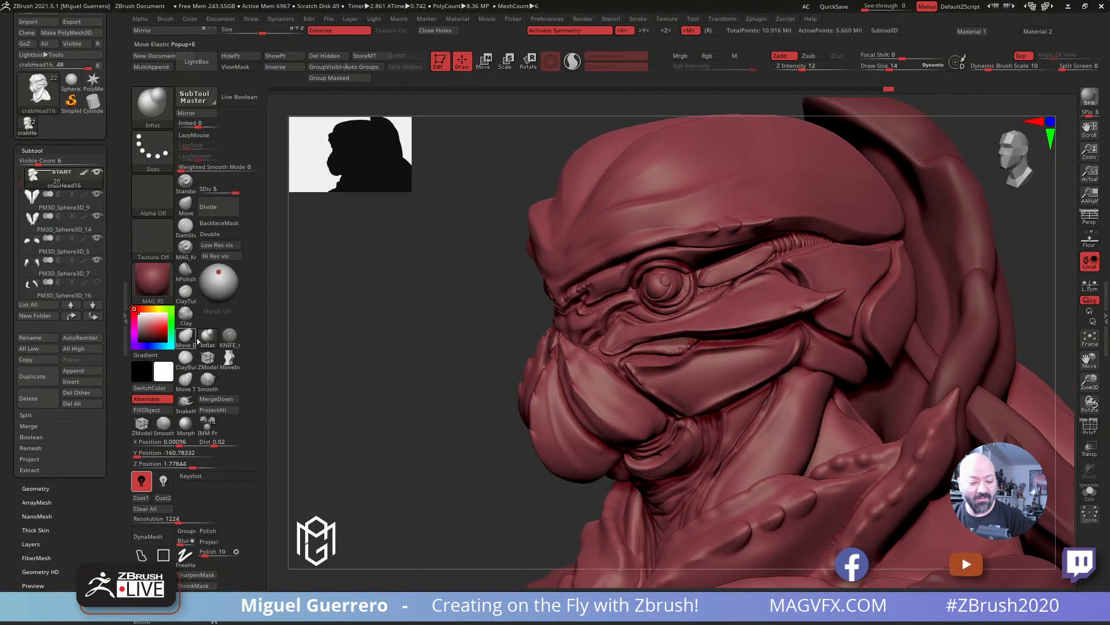
pyautogui.click(207, 337)
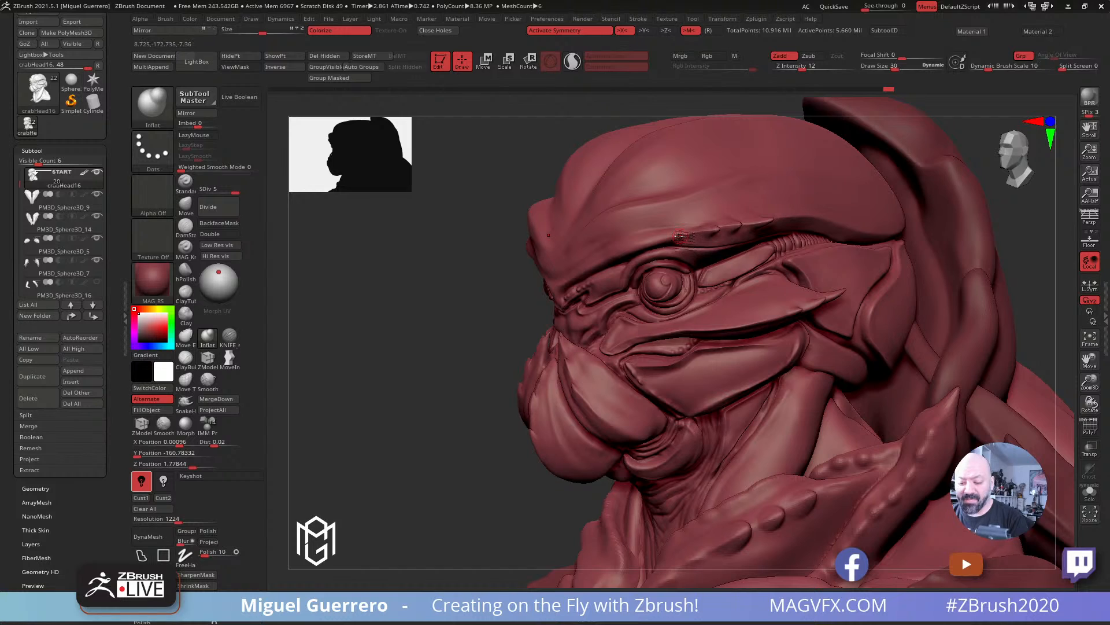
pyautogui.press(']')
pyautogui.press(']')
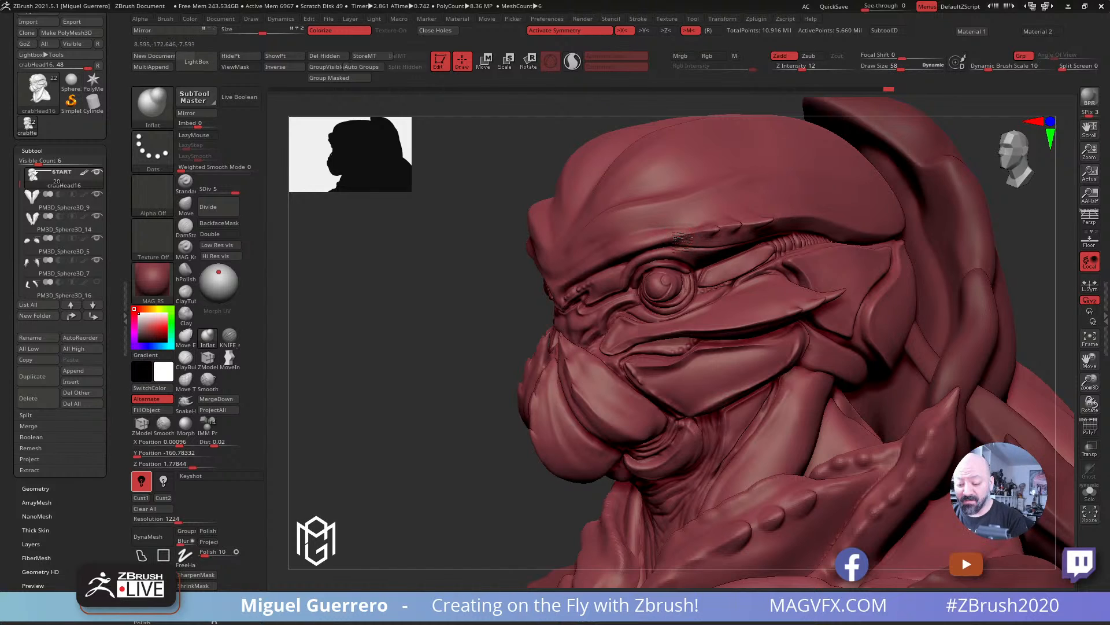
pyautogui.moveTo(681, 237)
pyautogui.mouseDown()
pyautogui.moveTo(716, 232)
pyautogui.moveTo(676, 235)
pyautogui.moveTo(709, 226)
pyautogui.mouseUp()
pyautogui.moveTo(459, 268); pyautogui.dragTo(547, 228)
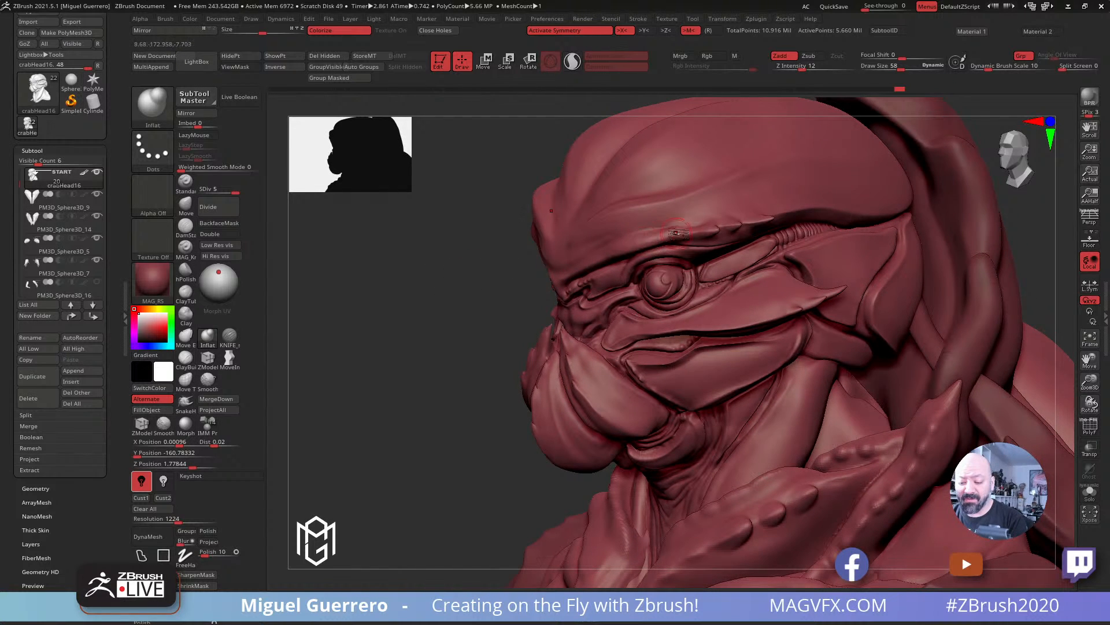
pyautogui.moveTo(519, 262); pyautogui.dragTo(720, 226)
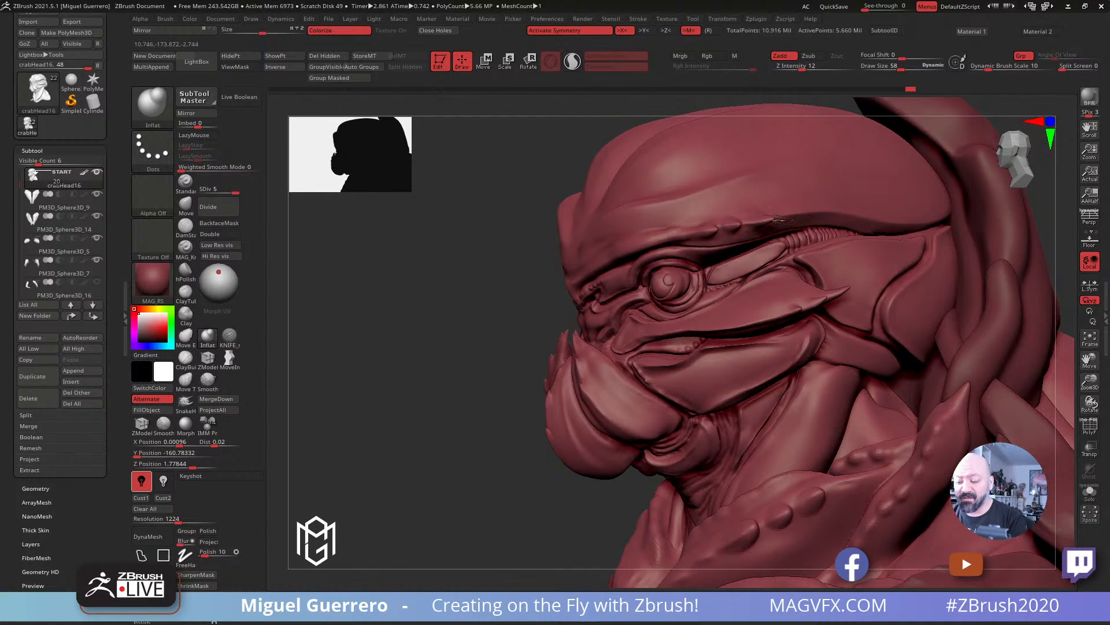
pyautogui.moveTo(397, 285)
pyautogui.keyDown('shift'); pyautogui.mouseDown()
pyautogui.moveTo(418, 287)
pyautogui.moveTo(407, 266)
pyautogui.moveTo(660, 237)
pyautogui.mouseUp(); pyautogui.keyUp('shift')
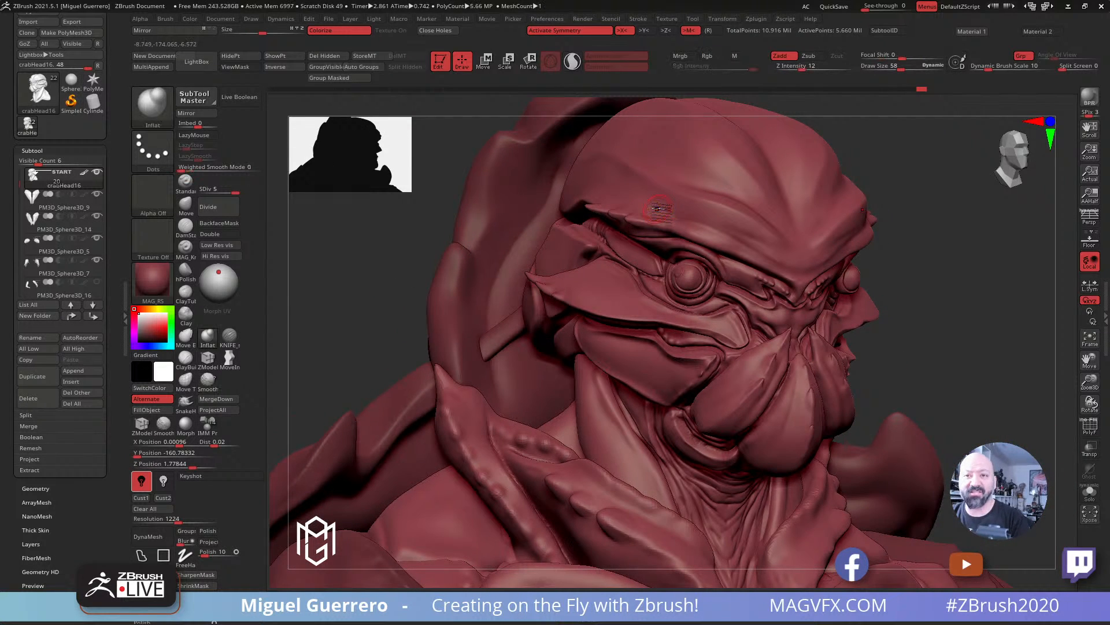
# Step: Carve creases into the joint behind the lower cheek plate with KNIFE_sharp_control, reducing the draw size from 66 to 54
pyautogui.moveTo(396, 262); pyautogui.dragTo(397, 285)
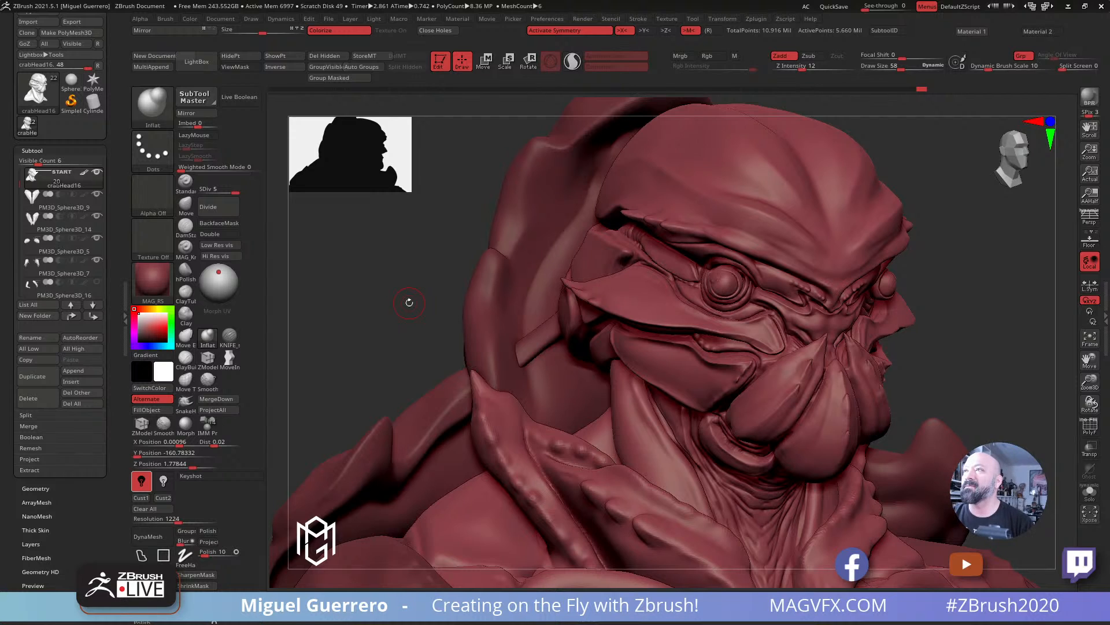
pyautogui.moveTo(384, 342)
pyautogui.mouseDown()
pyautogui.moveTo(362, 323)
pyautogui.moveTo(357, 278)
pyautogui.mouseUp()
pyautogui.moveTo(548, 349)
pyautogui.keyDown('alt'); pyautogui.mouseDown(button='right')
pyautogui.moveTo(595, 287)
pyautogui.moveTo(621, 352)
pyautogui.mouseUp(button='right'); pyautogui.keyUp('alt')
pyautogui.moveTo(894, 412); pyautogui.dragTo(880, 401)
pyautogui.keyDown('alt'); pyautogui.moveTo(688, 276); pyautogui.dragTo(768, 326, button='right'); pyautogui.keyUp('alt')
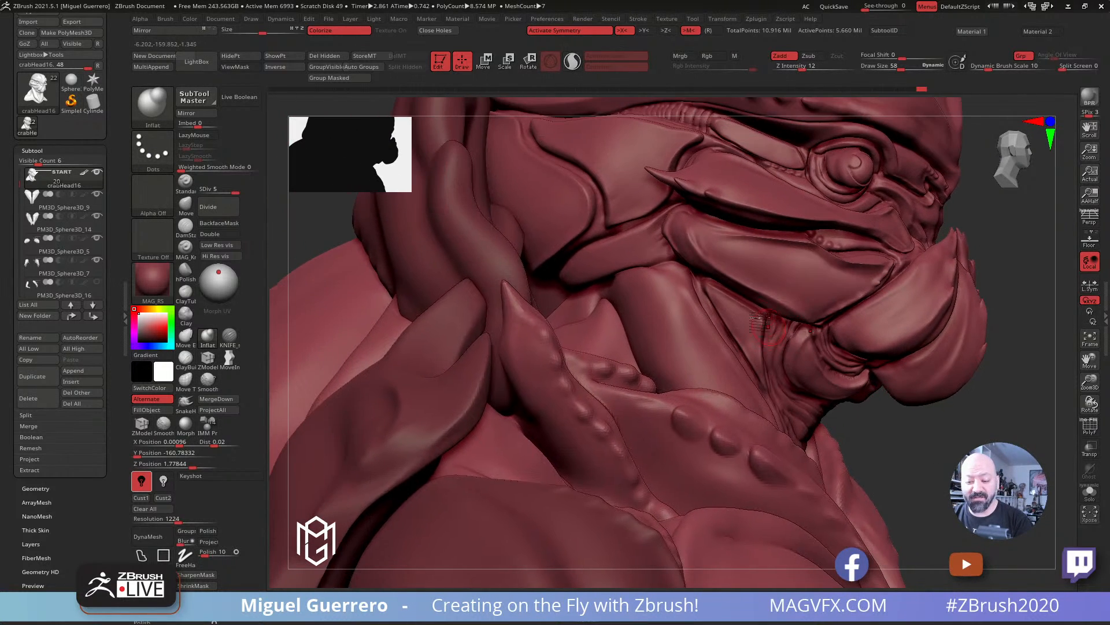
pyautogui.click(229, 337)
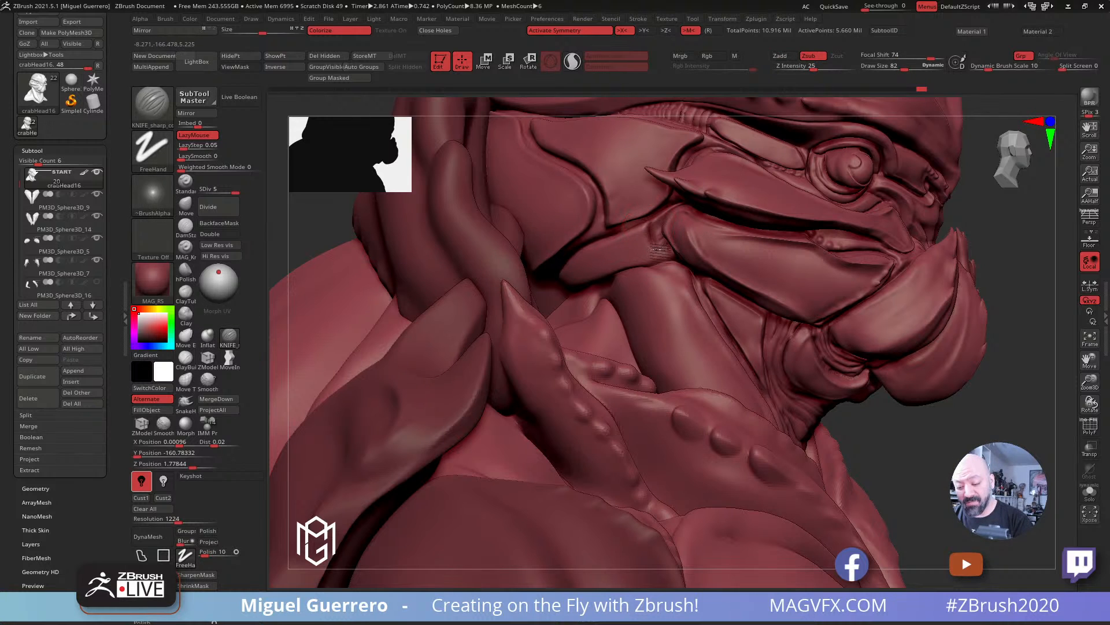
pyautogui.keyDown('ctrl'); pyautogui.moveTo(650, 247); pyautogui.dragTo(652, 262, button='right'); pyautogui.keyUp('ctrl')
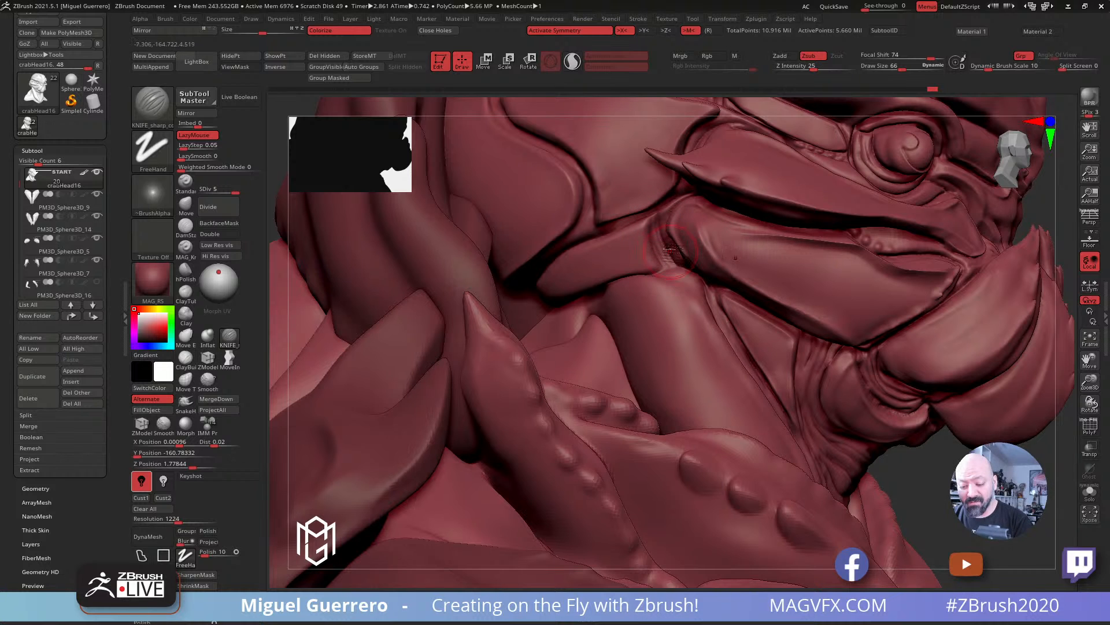
pyautogui.moveTo(688, 266); pyautogui.dragTo(676, 209)
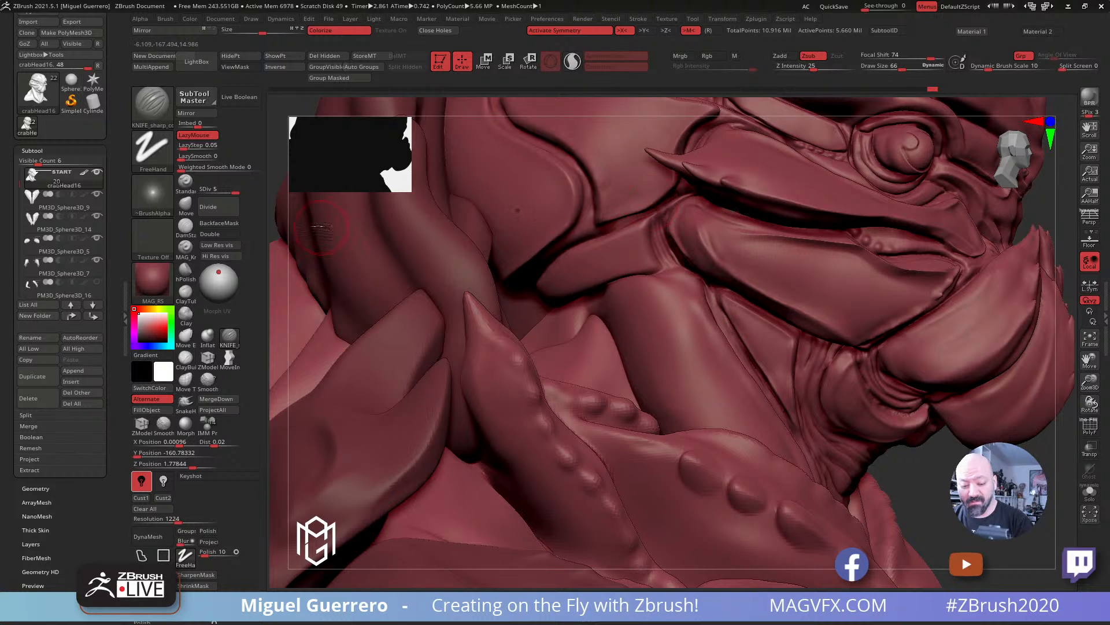
pyautogui.moveTo(281, 202)
pyautogui.mouseDown()
pyautogui.moveTo(307, 200)
pyautogui.moveTo(258, 232)
pyautogui.mouseUp()
pyautogui.press('[')
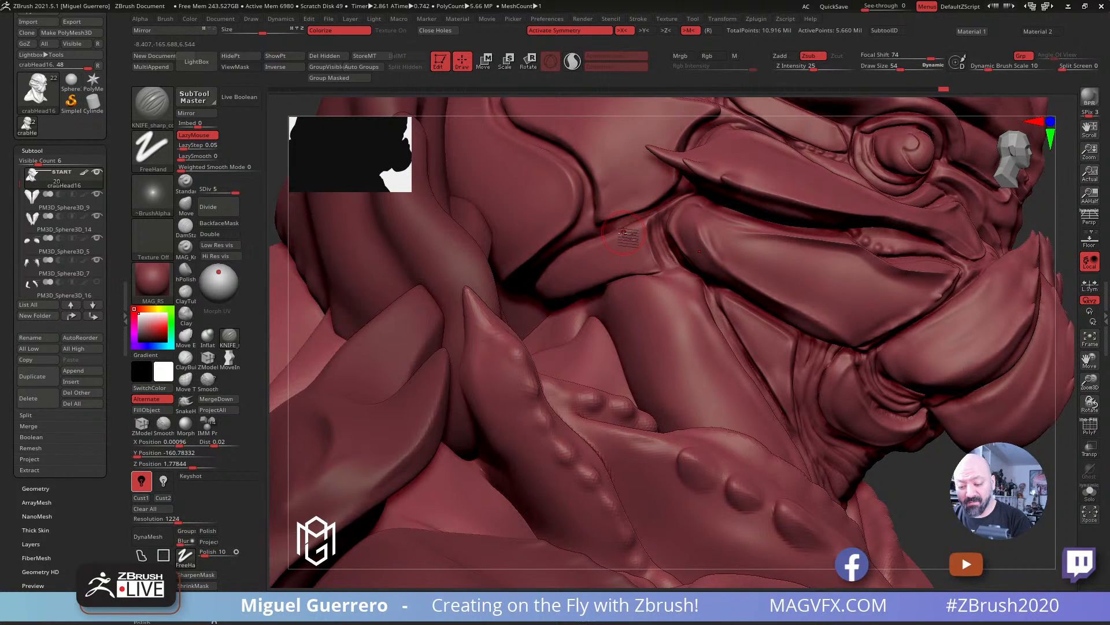
pyautogui.moveTo(652, 218); pyautogui.dragTo(667, 270)
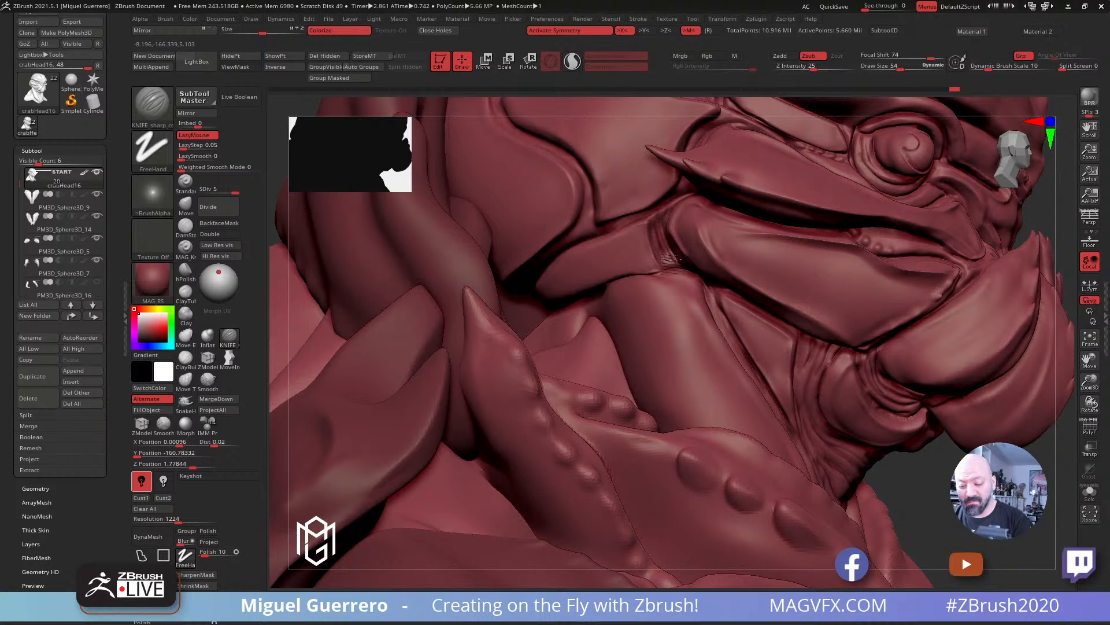
# Step: Adjust the form around the mouth plates with the Move brush at draw size 66
pyautogui.moveTo(375, 254)
pyautogui.keyDown('ctrl'); pyautogui.mouseDown(button='right')
pyautogui.moveTo(365, 202)
pyautogui.moveTo(376, 229)
pyautogui.moveTo(399, 231)
pyautogui.moveTo(421, 216)
pyautogui.moveTo(380, 260)
pyautogui.moveTo(419, 268)
pyautogui.moveTo(401, 271)
pyautogui.moveTo(397, 290)
pyautogui.moveTo(413, 296)
pyautogui.mouseUp(button='right'); pyautogui.keyUp('ctrl')
pyautogui.click(186, 206)
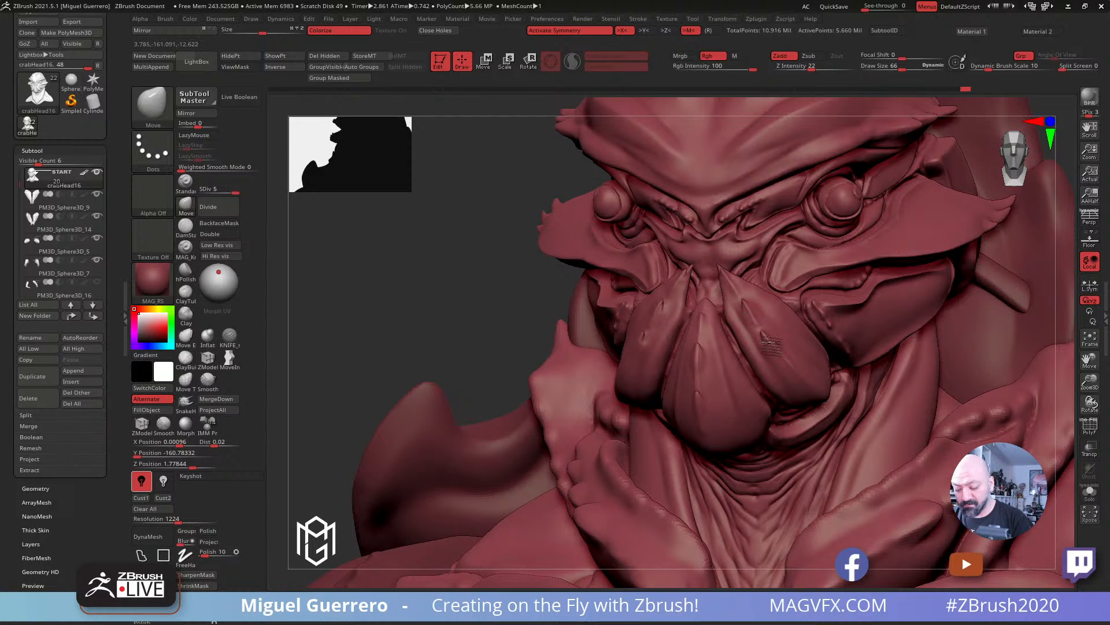
pyautogui.moveTo(508, 268)
pyautogui.mouseDown(button='right')
pyautogui.moveTo(414, 266)
pyautogui.moveTo(478, 295)
pyautogui.moveTo(468, 265)
pyautogui.moveTo(449, 272)
pyautogui.mouseUp(button='right')
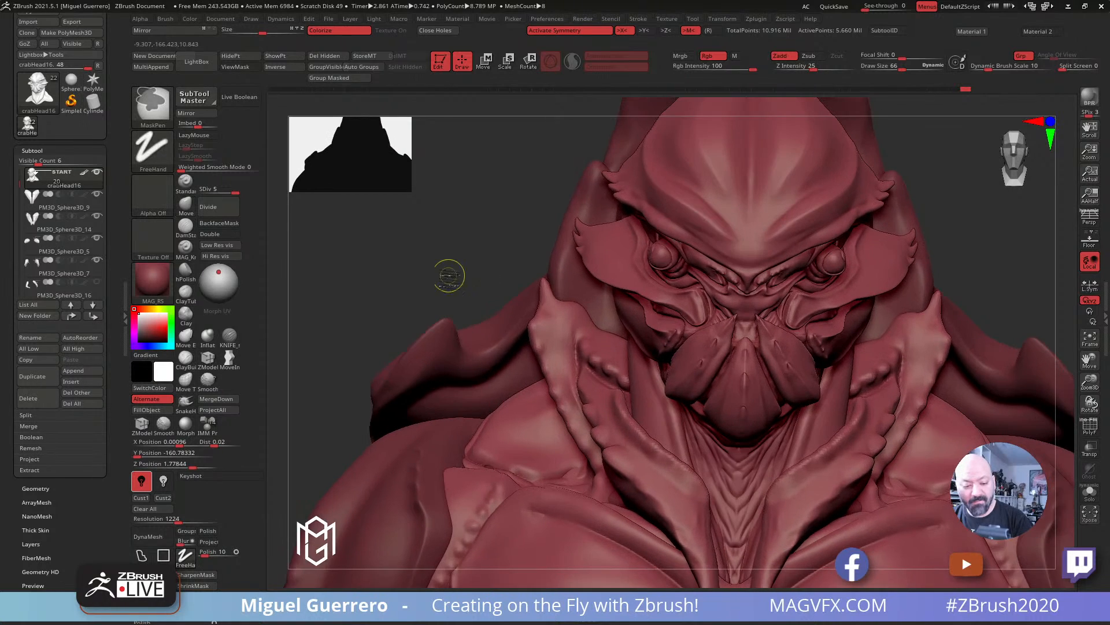
# Step: Raise bumps on the symmetrical forehead ridges above the brows with the Inflat brush, reducing the draw size to 46
pyautogui.click(207, 337)
pyautogui.press('[')
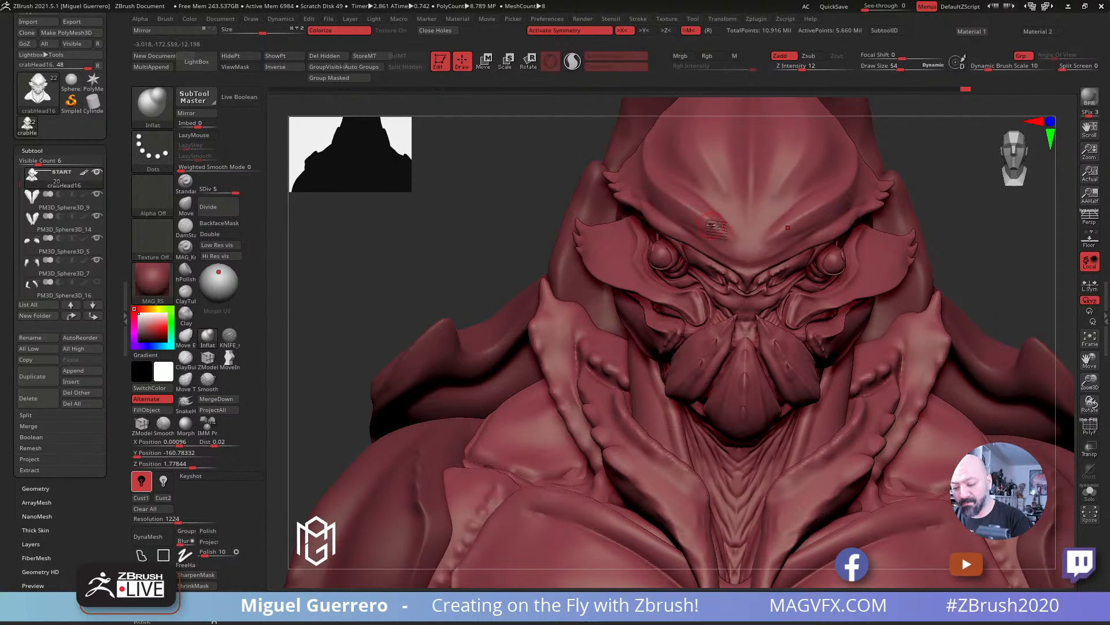
pyautogui.press('[')
pyautogui.press('[')
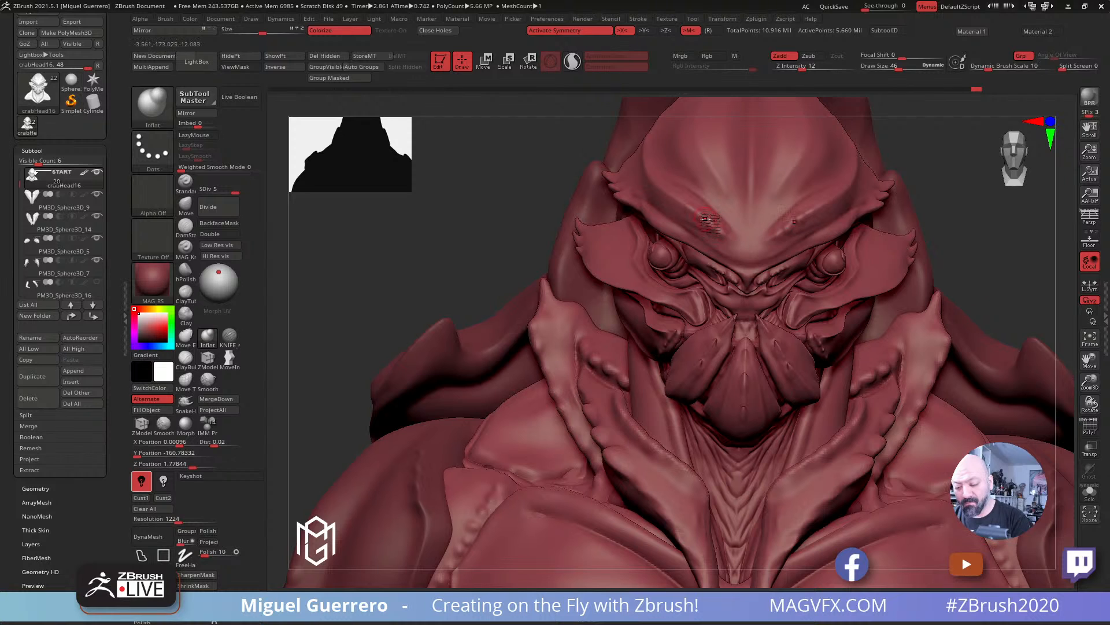
# Step: Pull the forehead and brow bumps outward with SnakeHook at draw size 38 and soften the forehead ridge with Smooth Stronger
pyautogui.moveTo(478, 211)
pyautogui.mouseDown()
pyautogui.moveTo(447, 218)
pyautogui.moveTo(488, 248)
pyautogui.moveTo(478, 241)
pyautogui.moveTo(502, 292)
pyautogui.moveTo(451, 318)
pyautogui.moveTo(461, 322)
pyautogui.moveTo(471, 275)
pyautogui.moveTo(313, 306)
pyautogui.mouseUp()
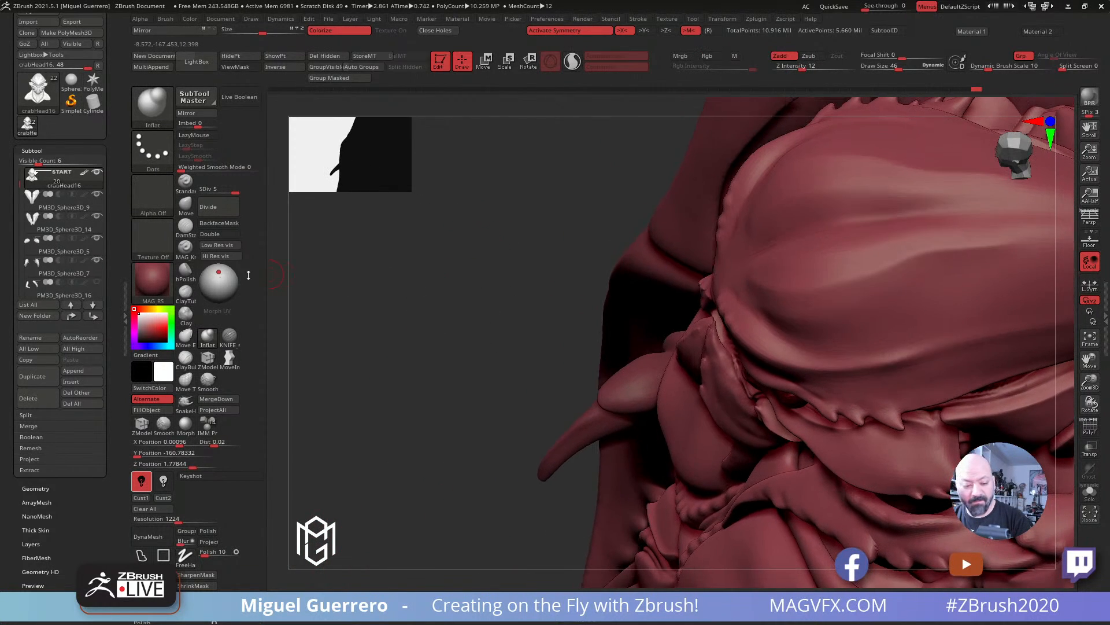
pyautogui.click(185, 404)
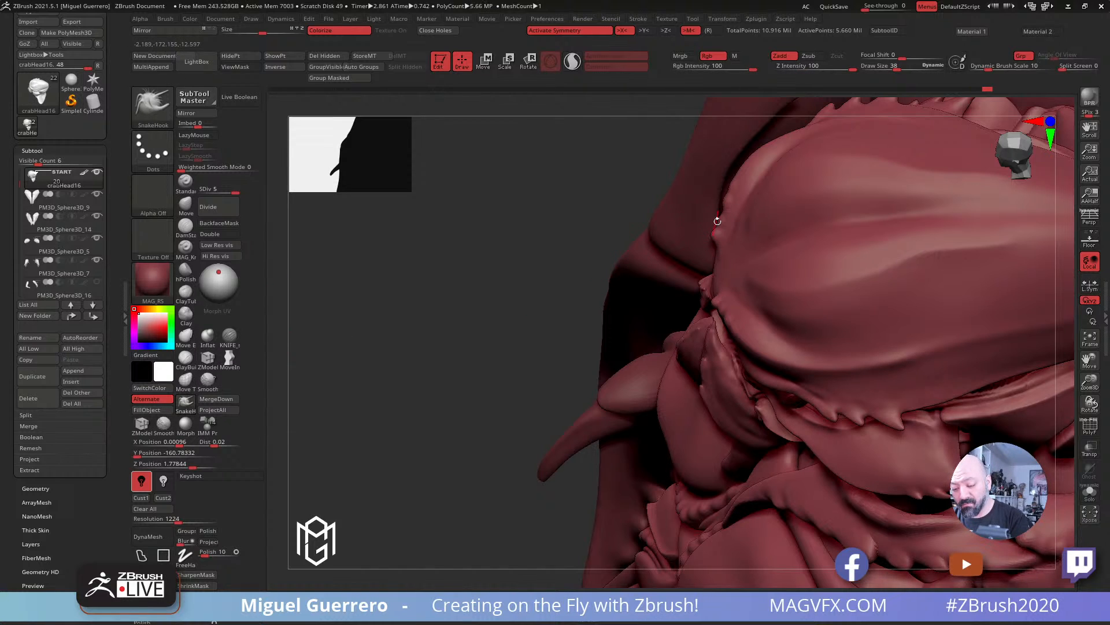
pyautogui.moveTo(730, 200)
pyautogui.mouseDown()
pyautogui.moveTo(723, 193)
pyautogui.moveTo(710, 231)
pyautogui.mouseUp()
pyautogui.moveTo(525, 220)
pyautogui.mouseDown()
pyautogui.moveTo(491, 214)
pyautogui.moveTo(513, 254)
pyautogui.moveTo(441, 290)
pyautogui.moveTo(478, 267)
pyautogui.mouseUp()
pyautogui.keyDown('ctrl'); pyautogui.moveTo(479, 268); pyautogui.dragTo(475, 306, button='right'); pyautogui.keyUp('ctrl')
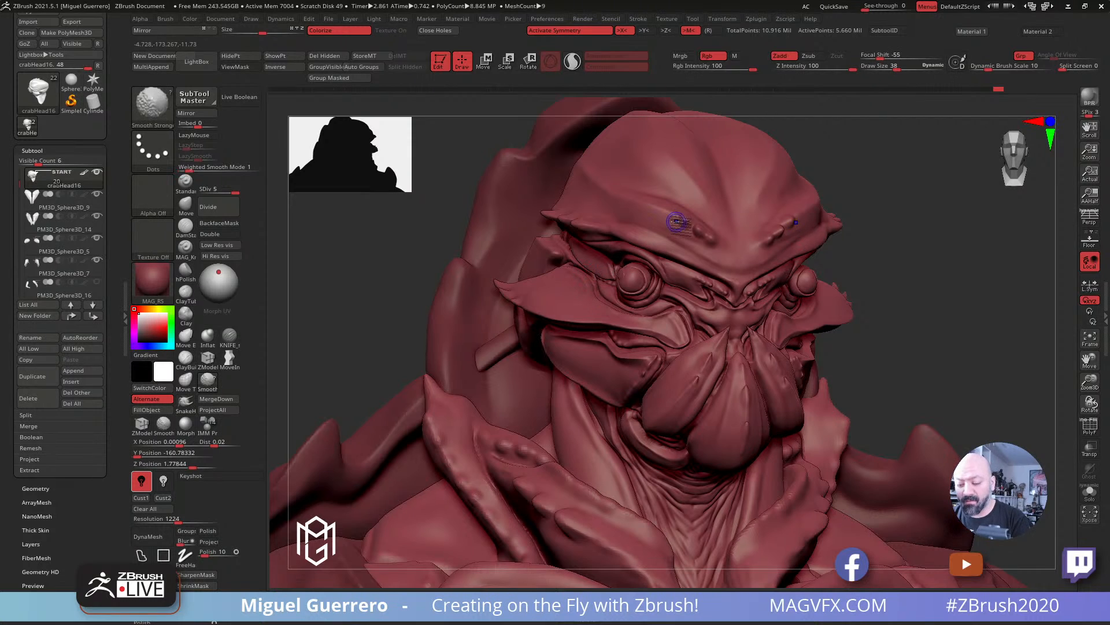
pyautogui.keyDown('shift'); pyautogui.moveTo(677, 223); pyautogui.dragTo(719, 247); pyautogui.keyUp('shift')
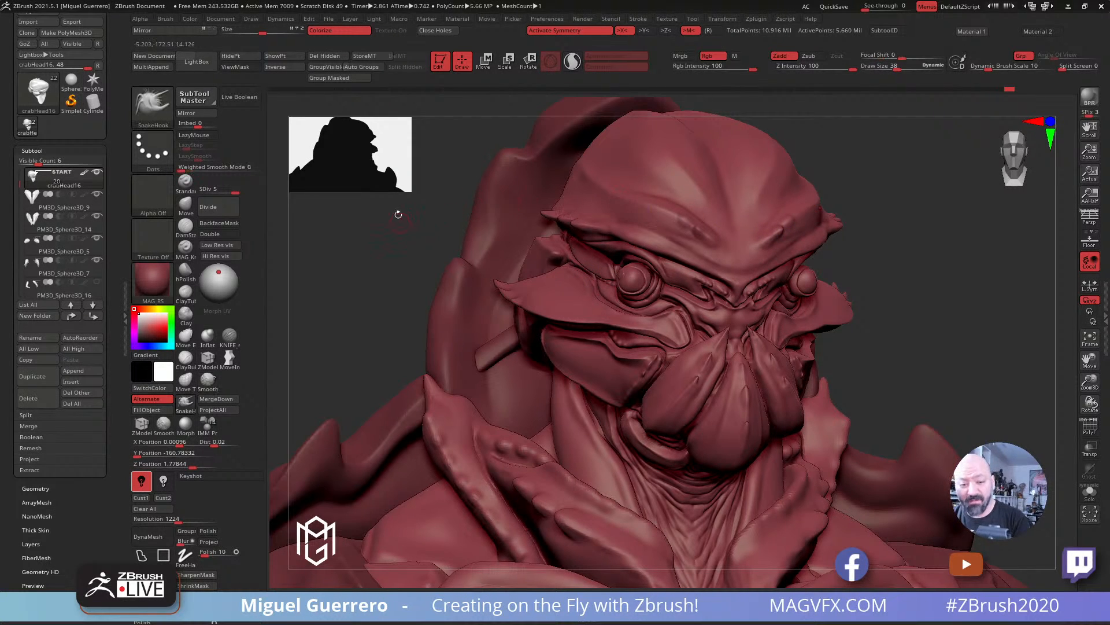
# Step: Pull out the small bumps on the cheek fold below the eye with SnakeHook, reducing the draw size to 26
pyautogui.moveTo(365, 226)
pyautogui.mouseDown()
pyautogui.moveTo(342, 265)
pyautogui.moveTo(399, 257)
pyautogui.moveTo(389, 235)
pyautogui.moveTo(407, 286)
pyautogui.moveTo(467, 282)
pyautogui.moveTo(451, 312)
pyautogui.moveTo(523, 314)
pyautogui.moveTo(479, 316)
pyautogui.mouseUp()
pyautogui.moveTo(479, 316)
pyautogui.keyDown('ctrl'); pyautogui.mouseDown(button='right')
pyautogui.moveTo(521, 347)
pyautogui.moveTo(476, 342)
pyautogui.mouseUp(button='right'); pyautogui.keyUp('ctrl')
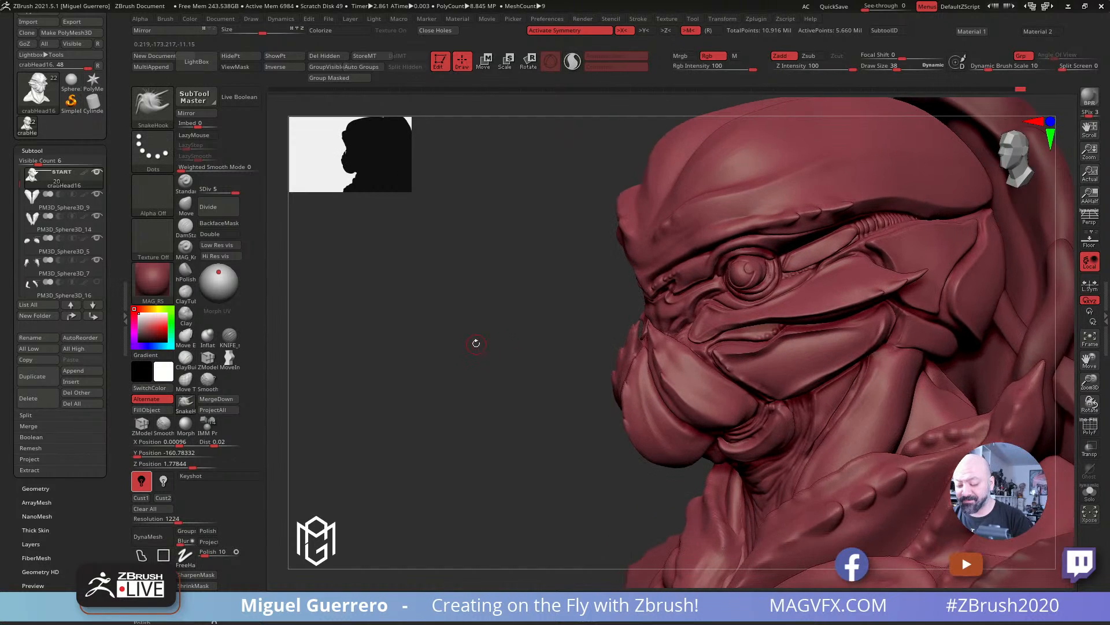
pyautogui.keyDown('alt'); pyautogui.moveTo(476, 342); pyautogui.dragTo(451, 302); pyautogui.keyUp('alt')
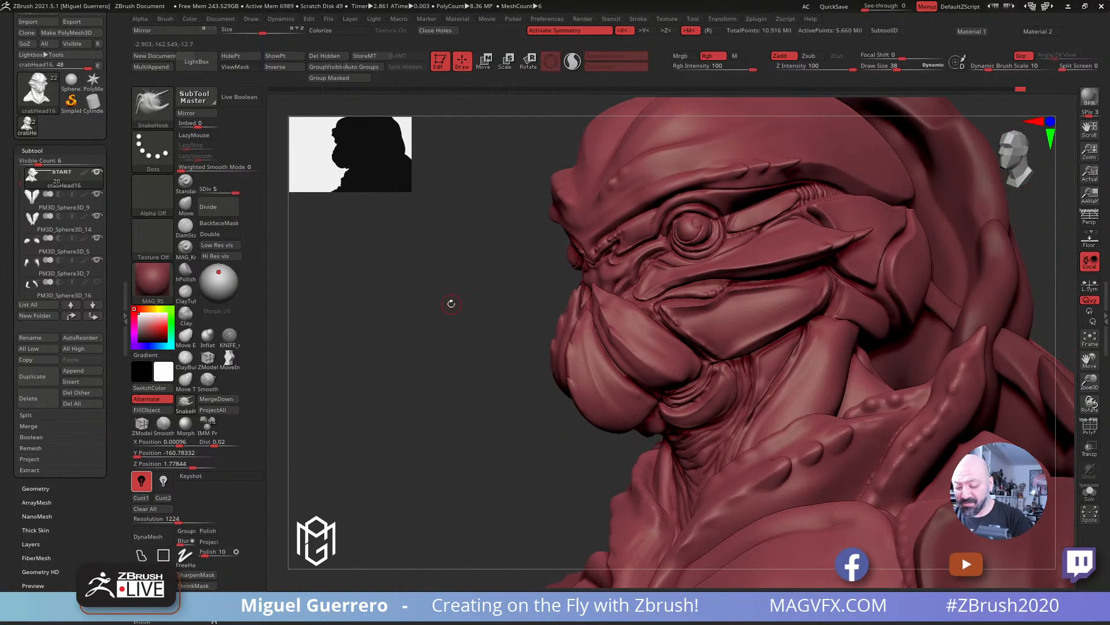
pyautogui.keyDown('ctrl'); pyautogui.moveTo(451, 302); pyautogui.dragTo(533, 346, button='right'); pyautogui.keyUp('ctrl')
pyautogui.press('[')
pyautogui.press('[')
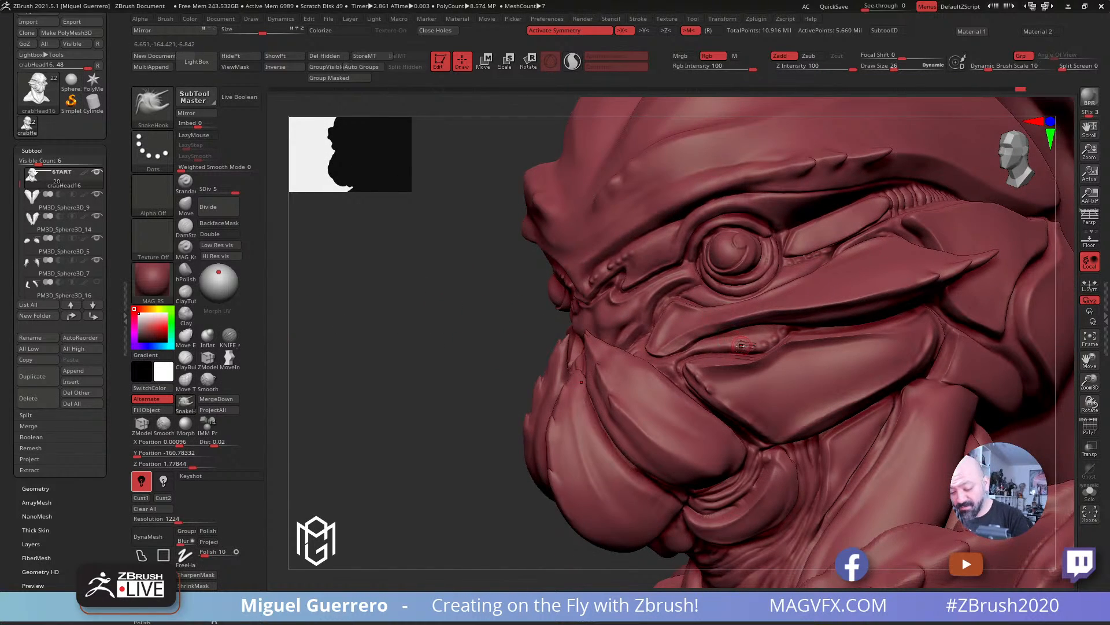
pyautogui.moveTo(754, 348); pyautogui.dragTo(741, 346)
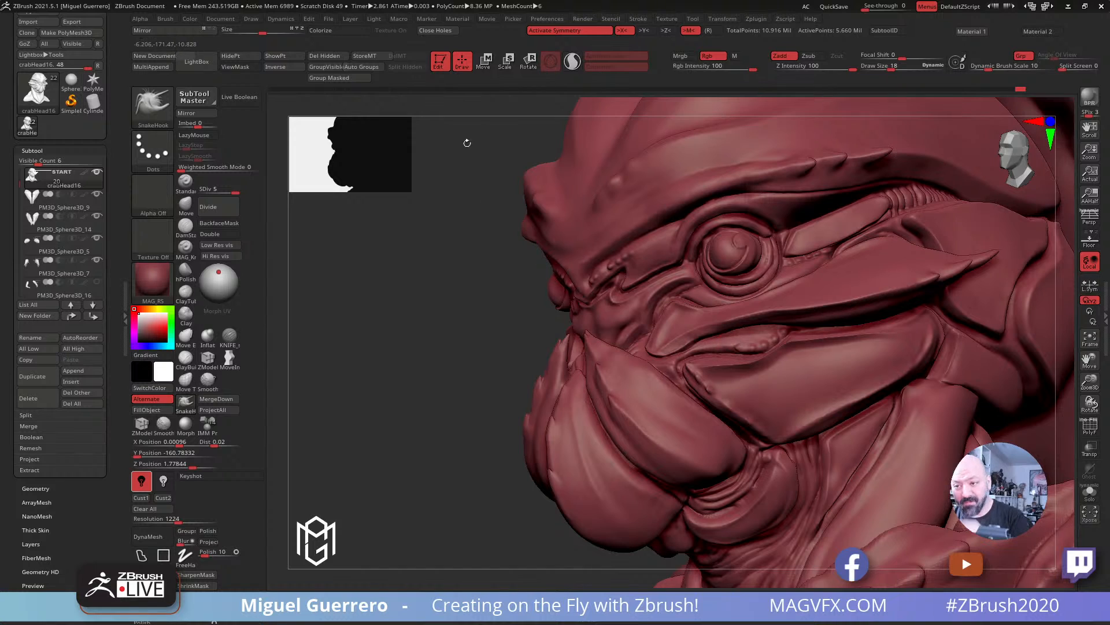
# Step: Swell the small cheek fold bumps with the Inflat brush at draw size 10 and the long cheek spike at draw size 126
pyautogui.click(207, 335)
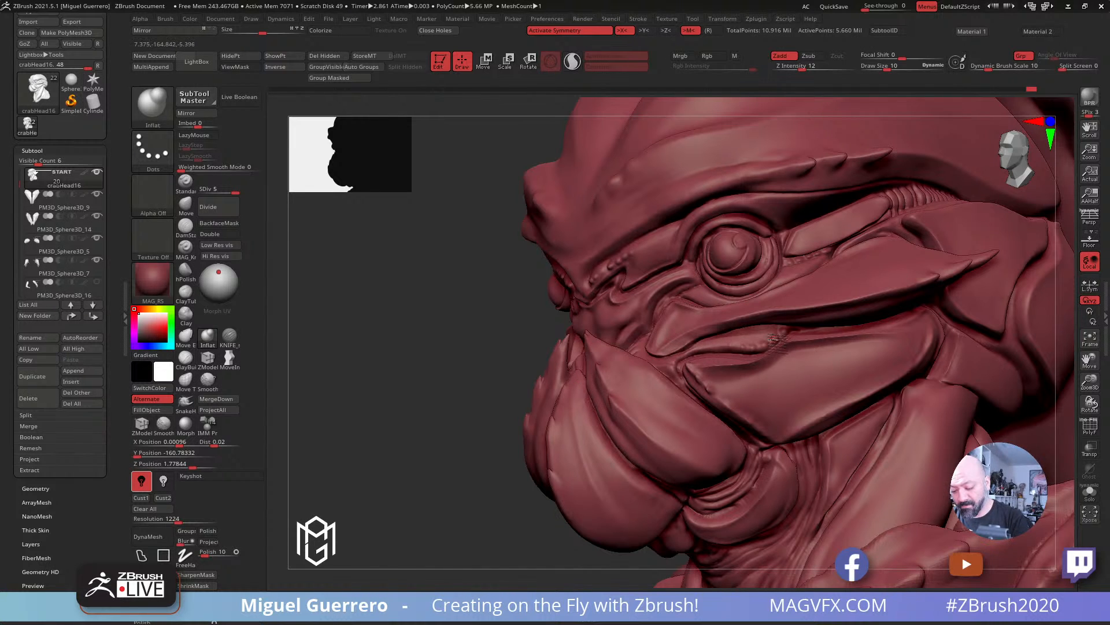
pyautogui.moveTo(446, 322)
pyautogui.mouseDown()
pyautogui.moveTo(409, 314)
pyautogui.moveTo(416, 349)
pyautogui.moveTo(409, 329)
pyautogui.moveTo(436, 331)
pyautogui.moveTo(426, 344)
pyautogui.moveTo(504, 332)
pyautogui.moveTo(477, 320)
pyautogui.moveTo(476, 278)
pyautogui.moveTo(498, 322)
pyautogui.moveTo(486, 315)
pyautogui.moveTo(488, 368)
pyautogui.moveTo(452, 310)
pyautogui.moveTo(429, 328)
pyautogui.moveTo(448, 339)
pyautogui.moveTo(426, 324)
pyautogui.moveTo(432, 298)
pyautogui.mouseUp()
pyautogui.moveTo(438, 312); pyautogui.dragTo(370, 277)
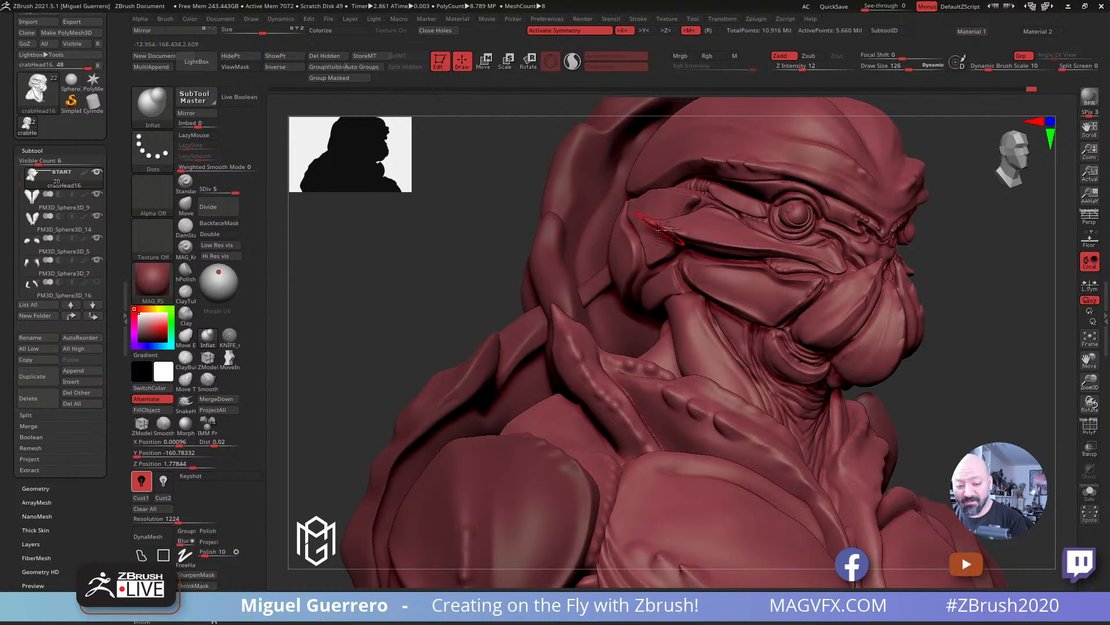
pyautogui.moveTo(694, 240); pyautogui.dragTo(814, 258)
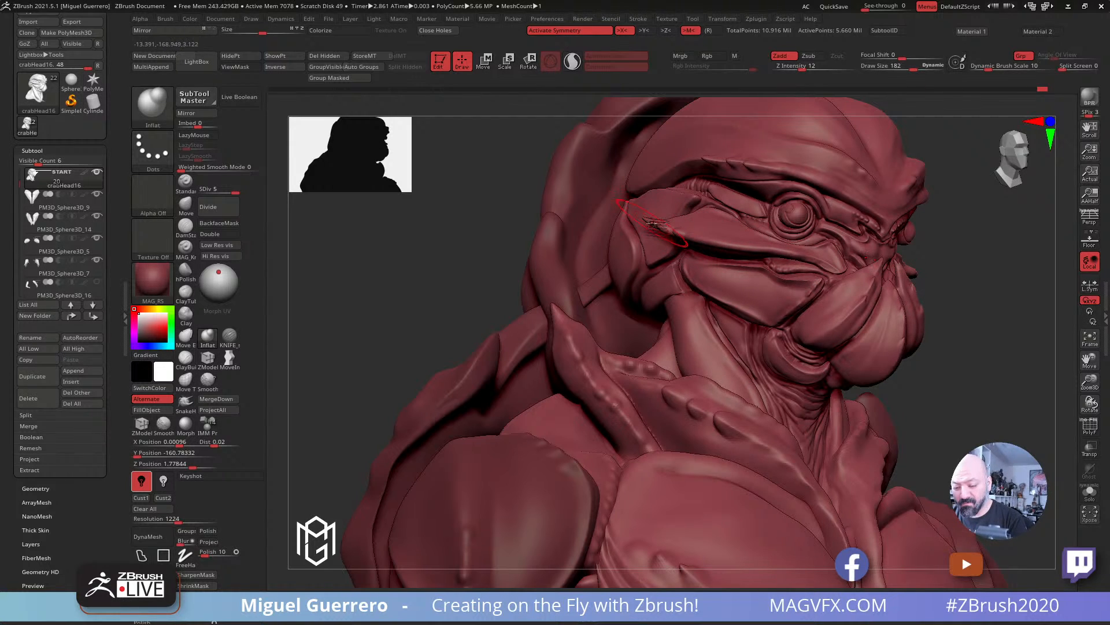
# Step: Make the body subtool PM3D_Sphere3D_13 active for work on the thighs
pyautogui.moveTo(437, 246); pyautogui.dragTo(353, 258)
pyautogui.keyDown('ctrl'); pyautogui.moveTo(447, 274); pyautogui.dragTo(418, 283, button='right'); pyautogui.keyUp('ctrl')
pyautogui.keyDown('shift'); pyautogui.moveTo(419, 283); pyautogui.dragTo(468, 251); pyautogui.keyUp('shift')
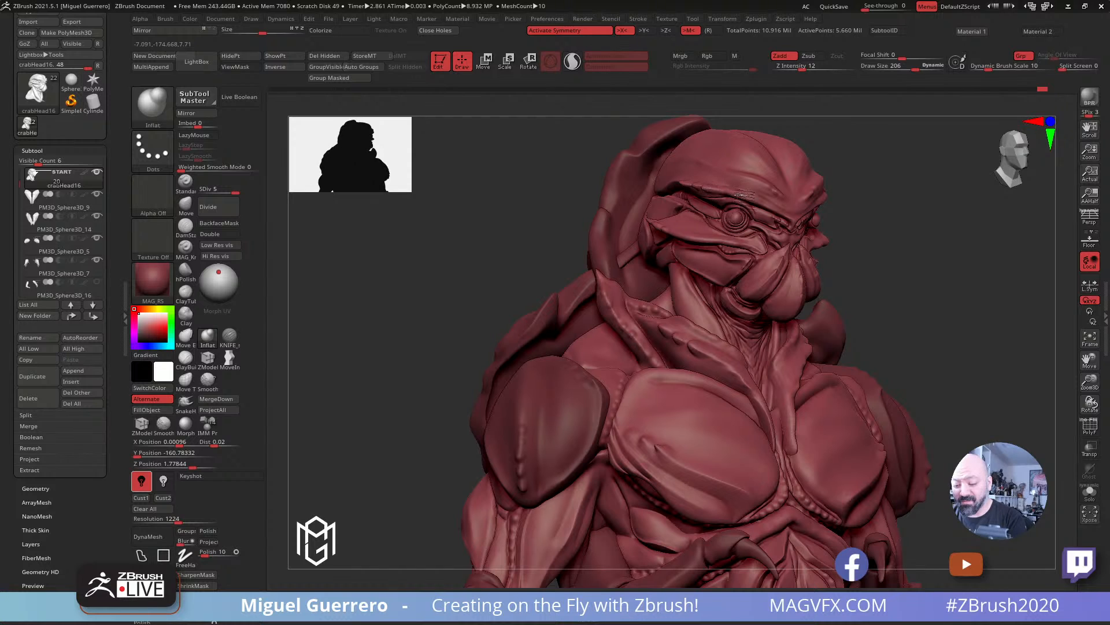
pyautogui.moveTo(498, 208)
pyautogui.mouseDown()
pyautogui.moveTo(453, 233)
pyautogui.moveTo(484, 276)
pyautogui.mouseUp()
pyautogui.moveTo(483, 275)
pyautogui.keyDown('ctrl'); pyautogui.mouseDown(button='right')
pyautogui.moveTo(439, 274)
pyautogui.moveTo(397, 341)
pyautogui.moveTo(394, 310)
pyautogui.moveTo(374, 310)
pyautogui.moveTo(376, 329)
pyautogui.moveTo(449, 307)
pyautogui.mouseUp(button='right'); pyautogui.keyUp('ctrl')
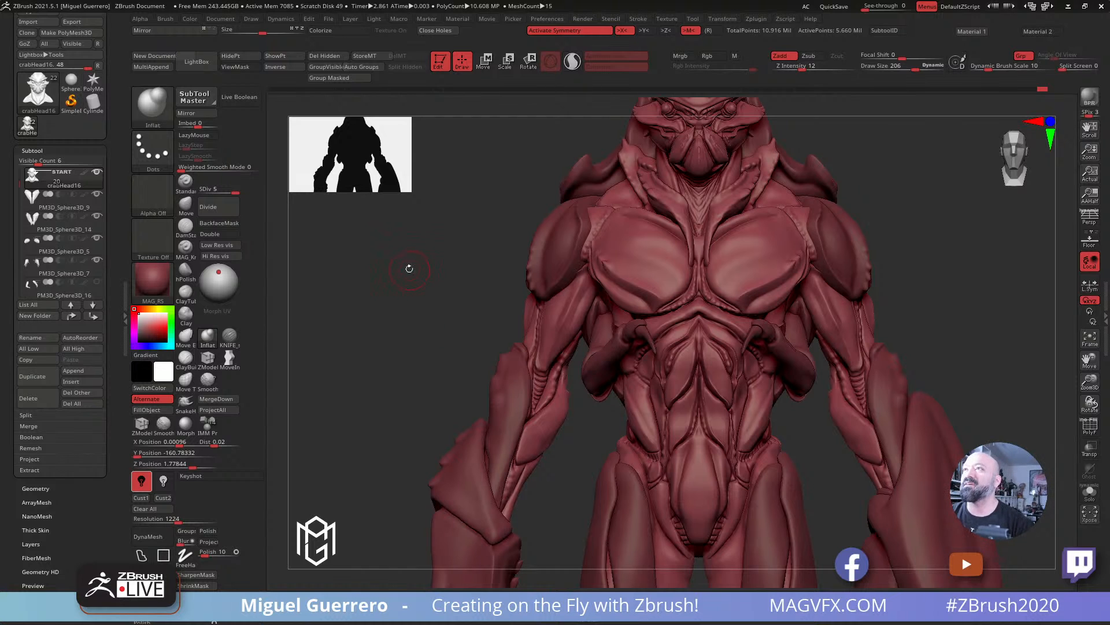
pyautogui.moveTo(405, 305)
pyautogui.mouseDown()
pyautogui.moveTo(386, 307)
pyautogui.moveTo(425, 285)
pyautogui.moveTo(429, 325)
pyautogui.moveTo(460, 286)
pyautogui.moveTo(360, 298)
pyautogui.moveTo(463, 313)
pyautogui.mouseUp()
pyautogui.keyDown('alt'); pyautogui.click(653, 365); pyautogui.keyUp('alt')
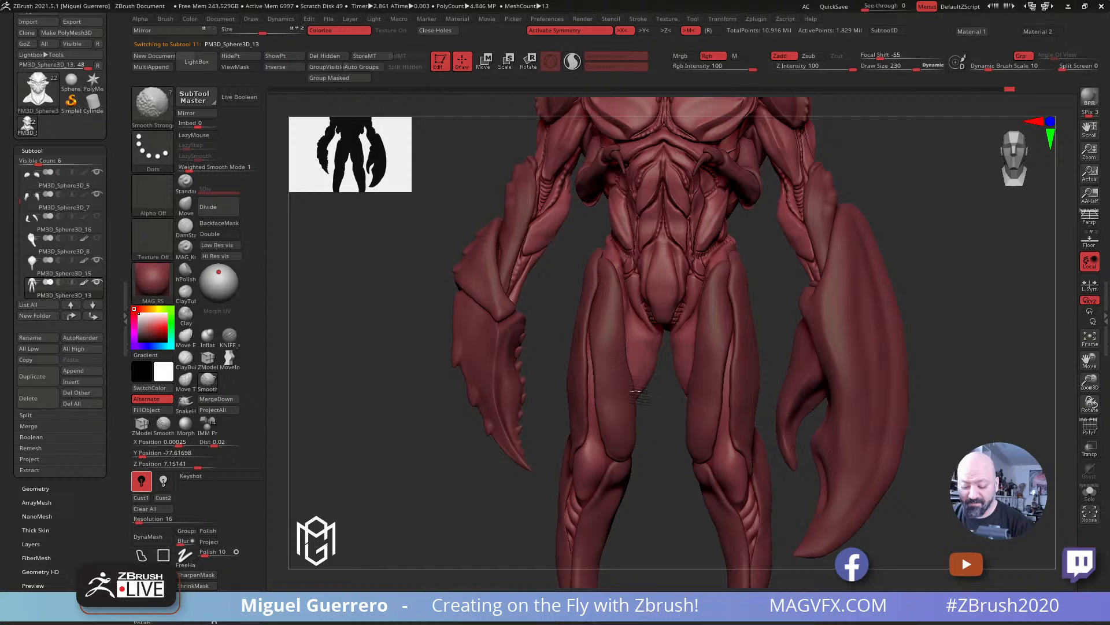
pyautogui.moveTo(407, 290); pyautogui.dragTo(434, 294)
# Step: Fill out the inner thighs of the body with the Move brush and the Clay brush at draw size 562
pyautogui.click(185, 203)
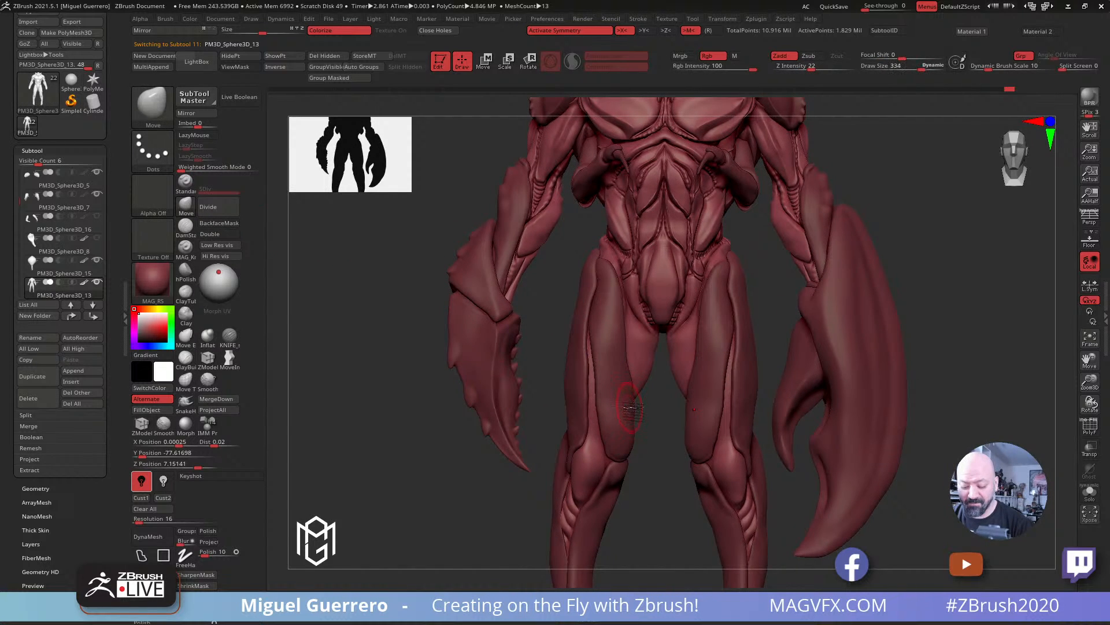
pyautogui.press(']')
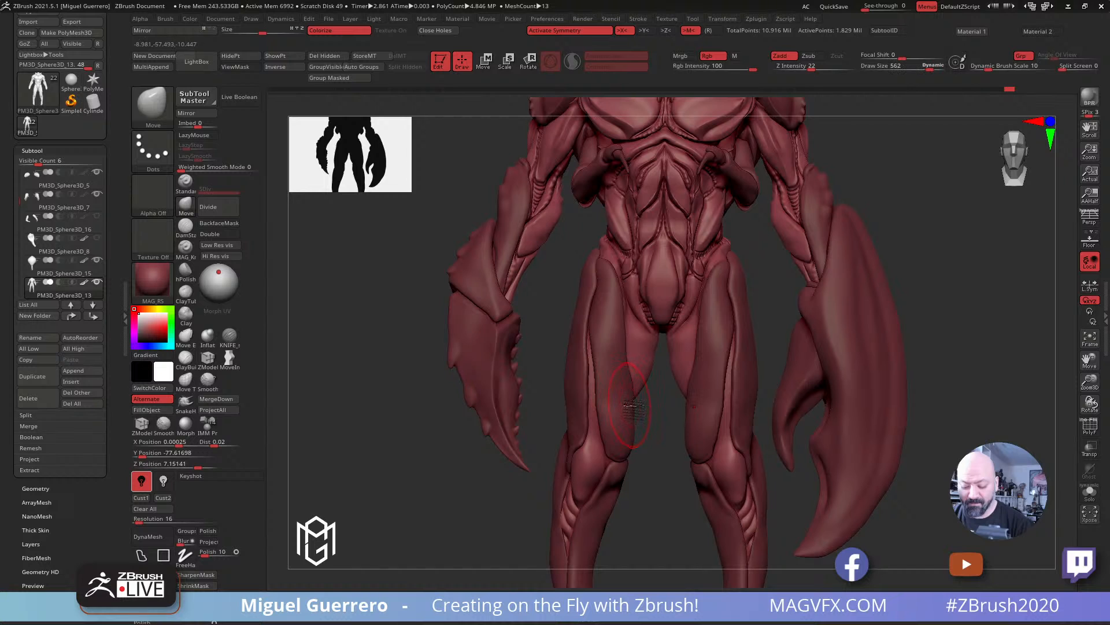
pyautogui.moveTo(341, 321); pyautogui.dragTo(431, 342)
pyautogui.moveTo(617, 416); pyautogui.dragTo(670, 373)
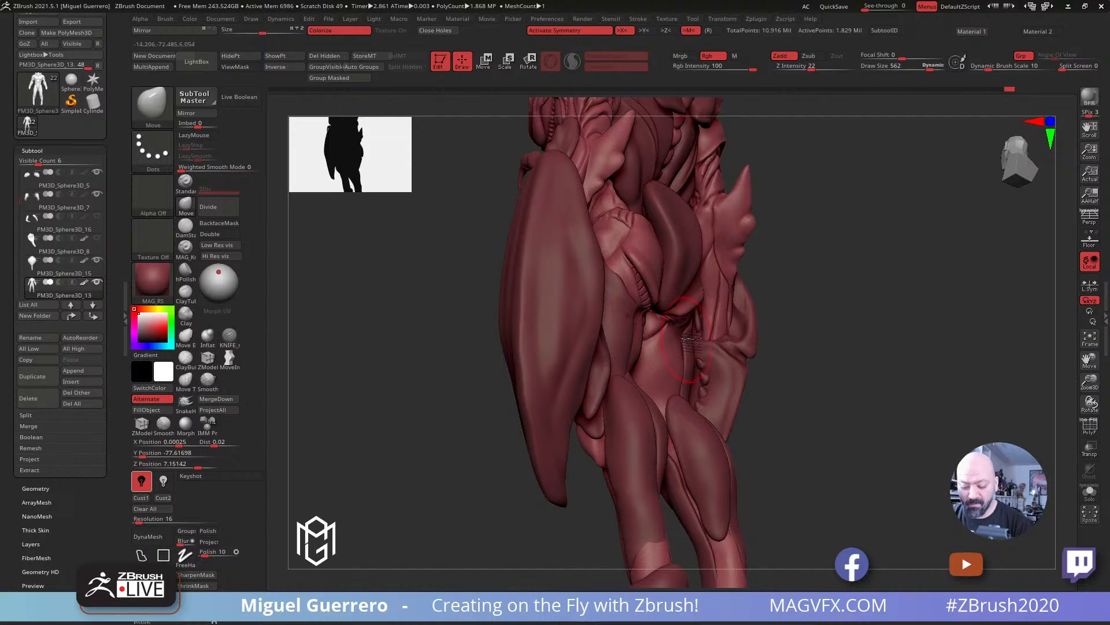
pyautogui.moveTo(416, 293); pyautogui.dragTo(469, 303)
pyautogui.moveTo(383, 308); pyautogui.dragTo(404, 311)
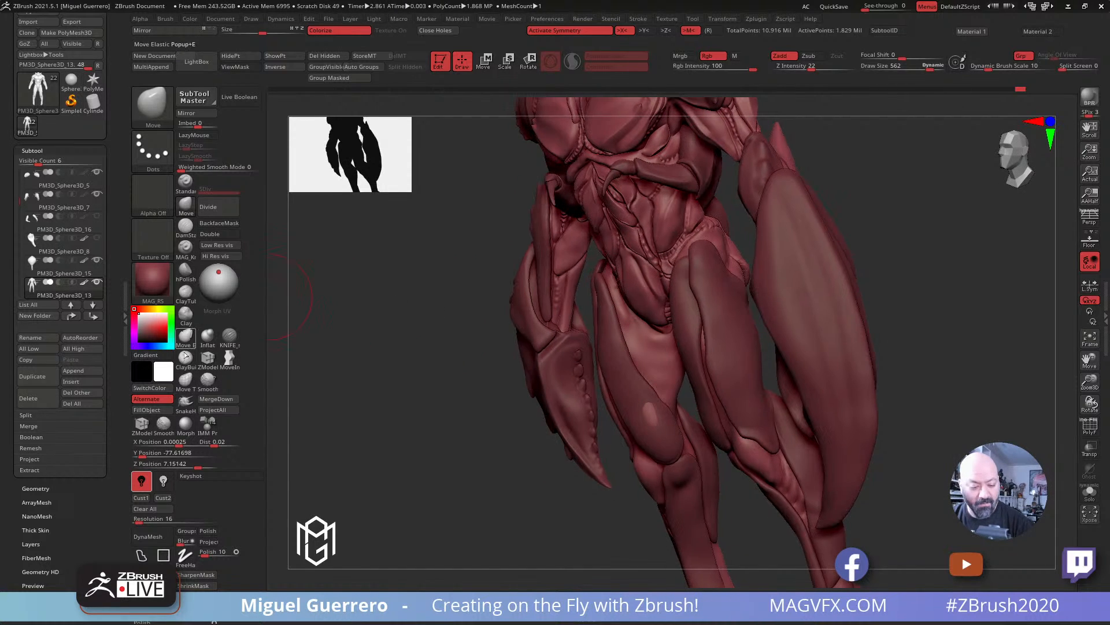
pyautogui.click(185, 314)
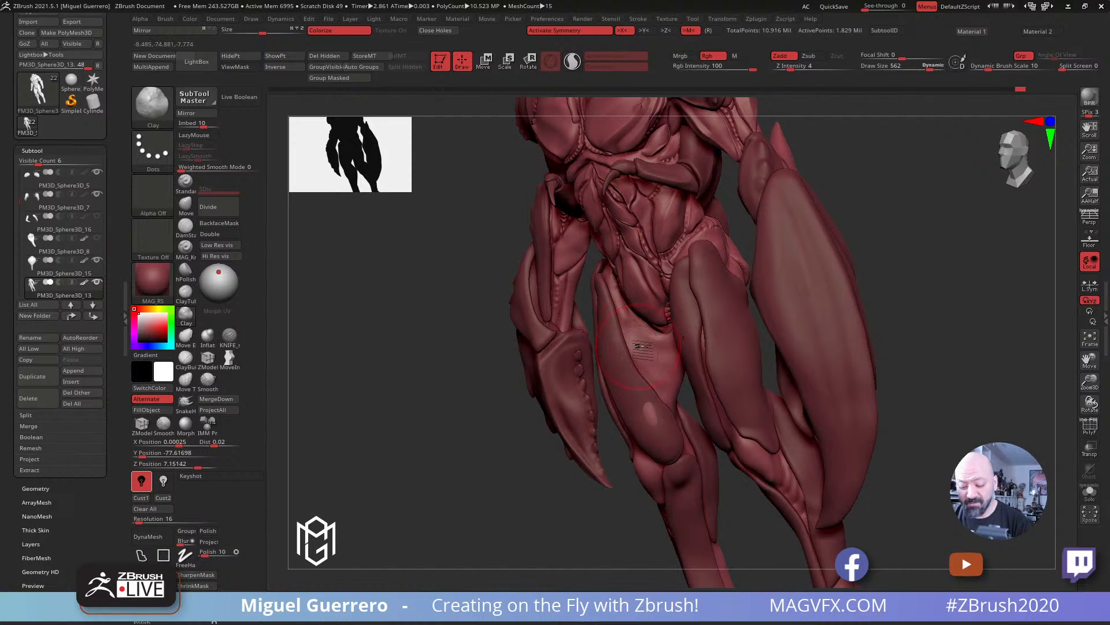
pyautogui.moveTo(652, 363); pyautogui.dragTo(653, 358)
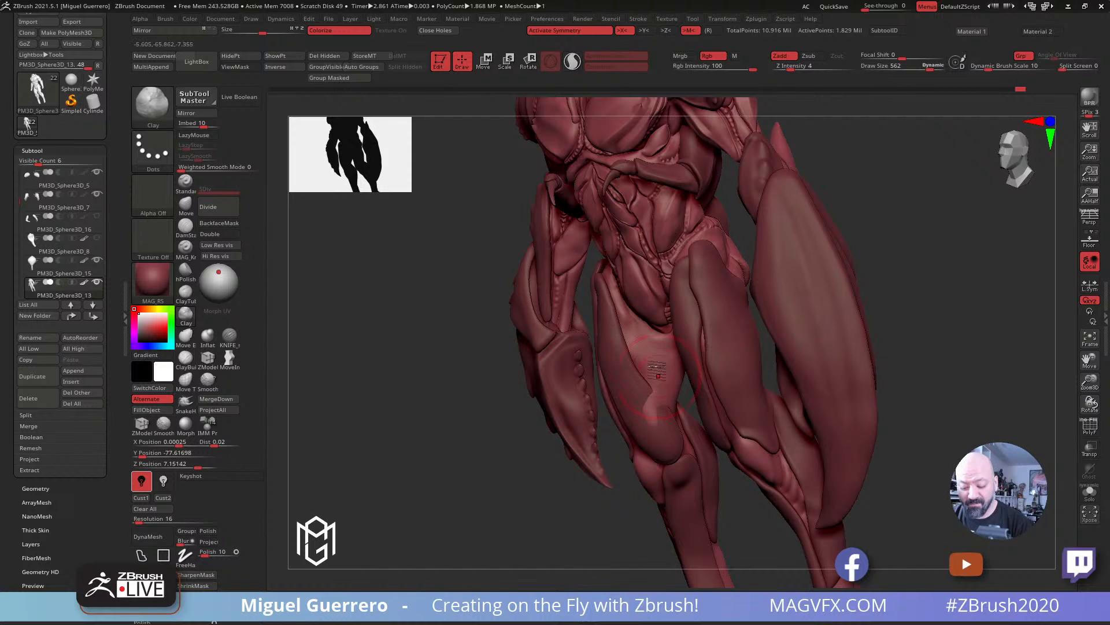
# Step: Reselect the body subtool PM3D_Sphere3D_13, examine it in isolation, and show the other subtools again
pyautogui.moveTo(469, 302); pyautogui.dragTo(434, 294)
pyautogui.keyDown('alt'); pyautogui.click(614, 376); pyautogui.keyUp('alt')
pyautogui.keyDown('alt'); pyautogui.moveTo(558, 360); pyautogui.dragTo(590, 418); pyautogui.keyUp('alt')
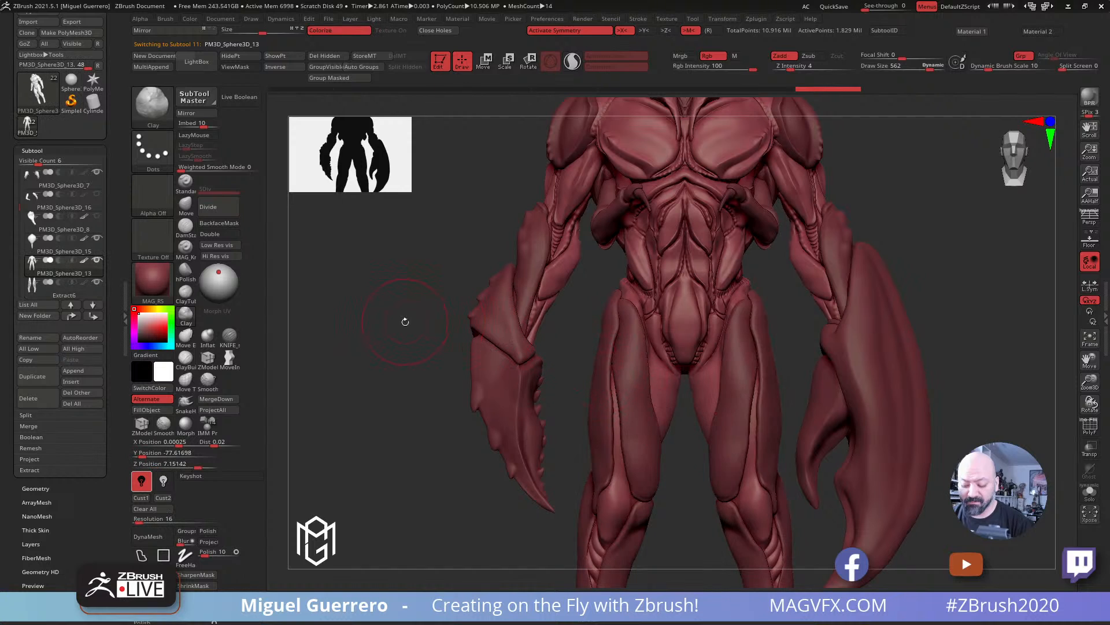
pyautogui.moveTo(451, 318)
pyautogui.keyDown('ctrl'); pyautogui.mouseDown(button='right')
pyautogui.moveTo(451, 353)
pyautogui.moveTo(434, 323)
pyautogui.mouseUp(button='right'); pyautogui.keyUp('ctrl')
pyautogui.moveTo(358, 316); pyautogui.dragTo(401, 304)
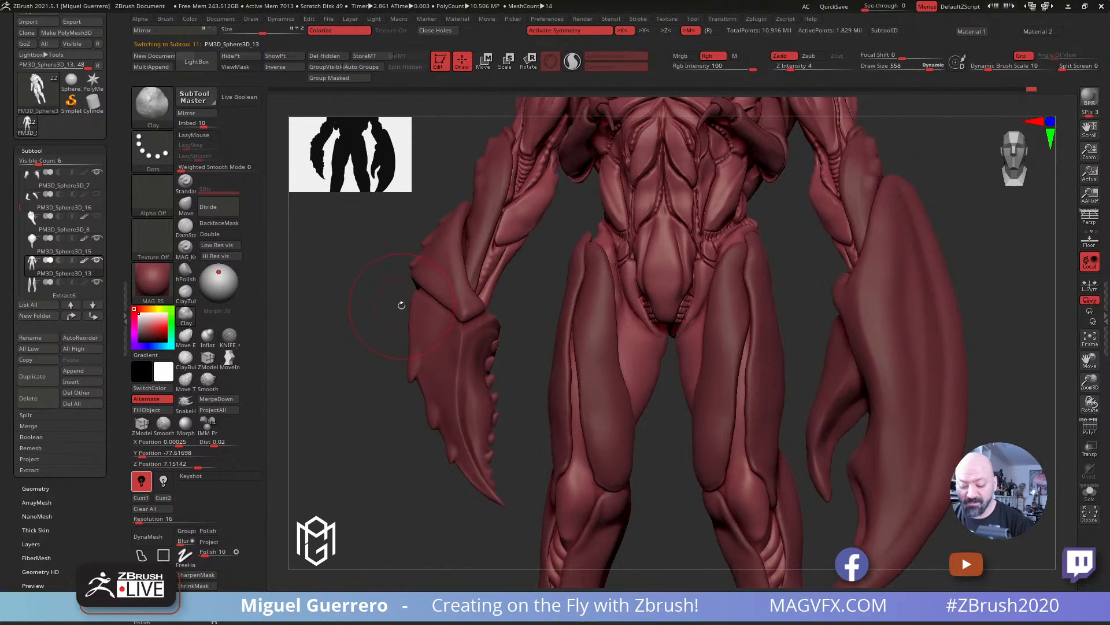
pyautogui.moveTo(530, 341); pyautogui.dragTo(377, 314)
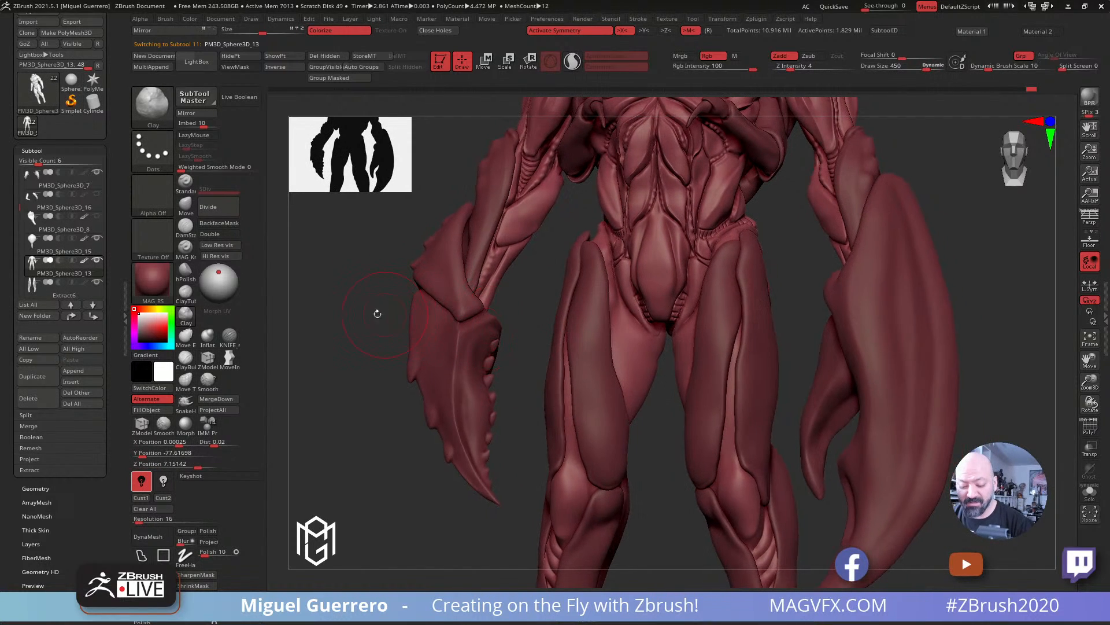
pyautogui.click(1090, 493)
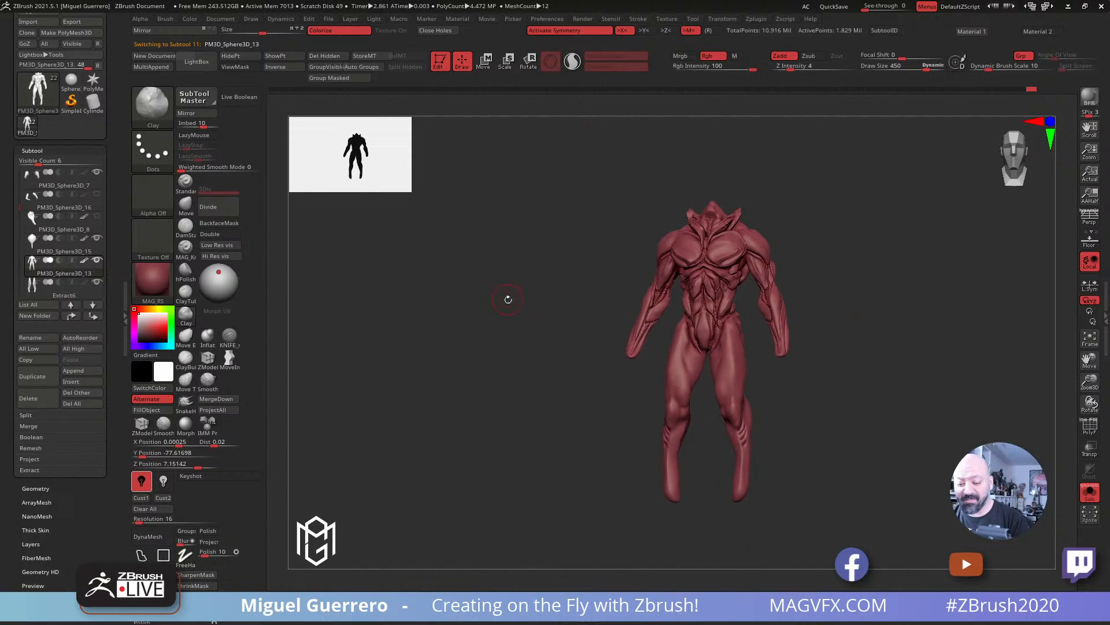
pyautogui.click(1090, 492)
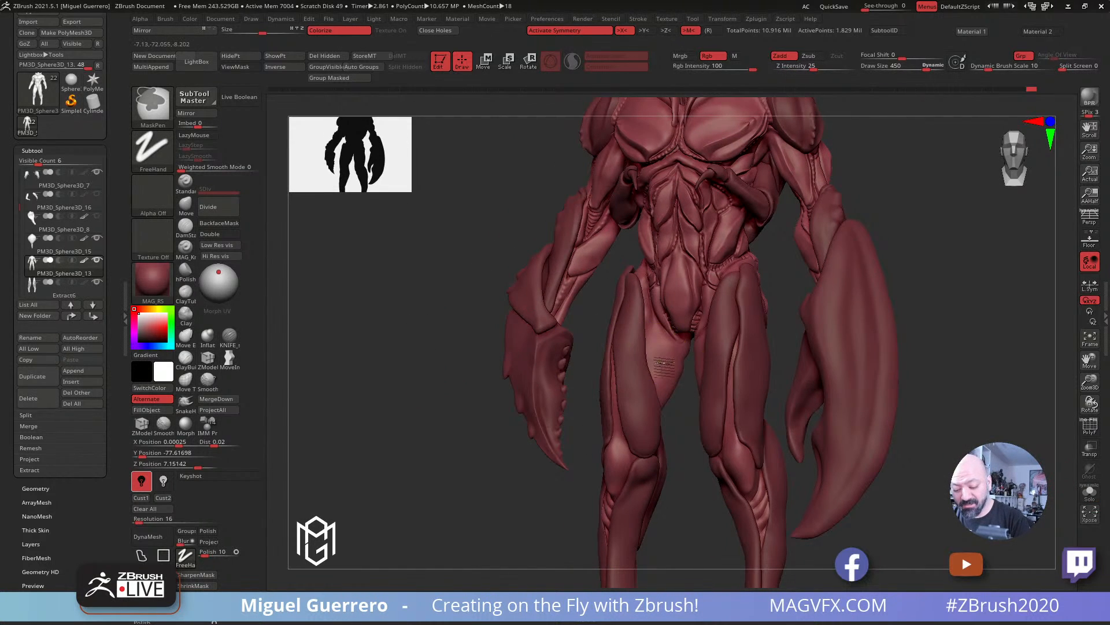
# Step: Paint a symmetrical mask over the upper inner thighs, from the front around to the back, at draw size 450
pyautogui.moveTo(454, 322)
pyautogui.mouseDown()
pyautogui.moveTo(370, 311)
pyautogui.moveTo(565, 342)
pyautogui.mouseUp()
pyautogui.press('ctrl')
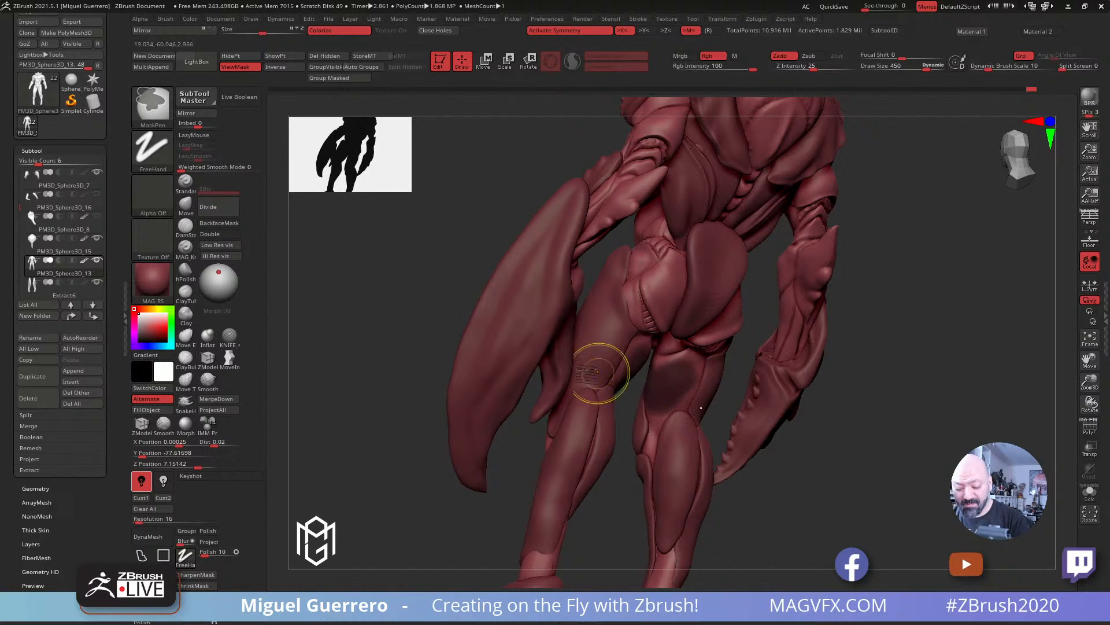
pyautogui.moveTo(425, 339); pyautogui.dragTo(492, 342)
pyautogui.press('ctrl')
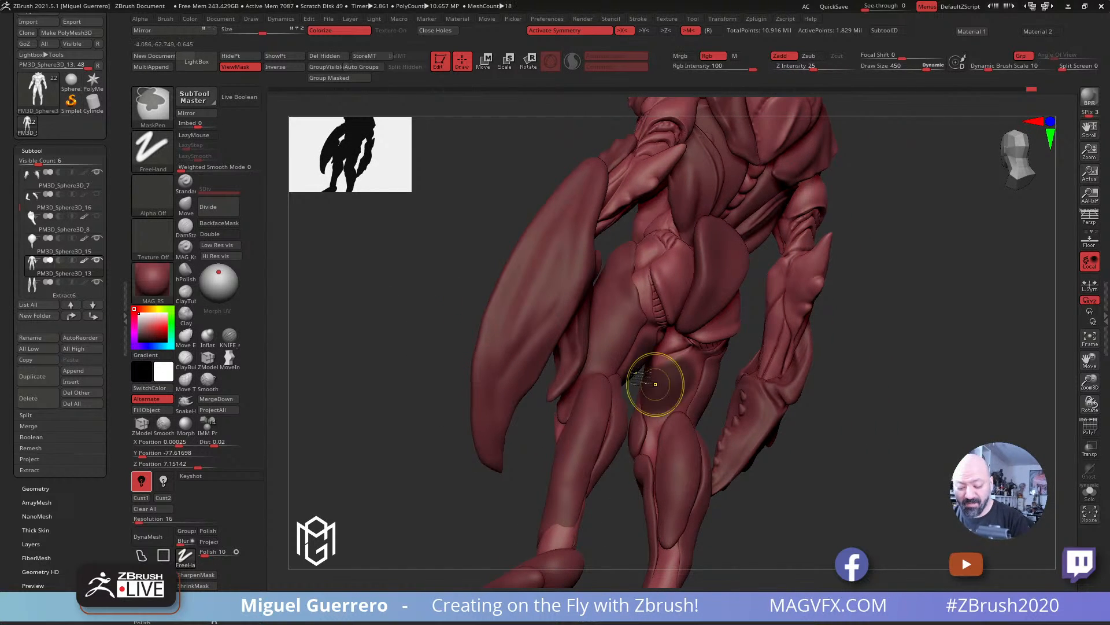
pyautogui.moveTo(387, 331); pyautogui.dragTo(388, 425)
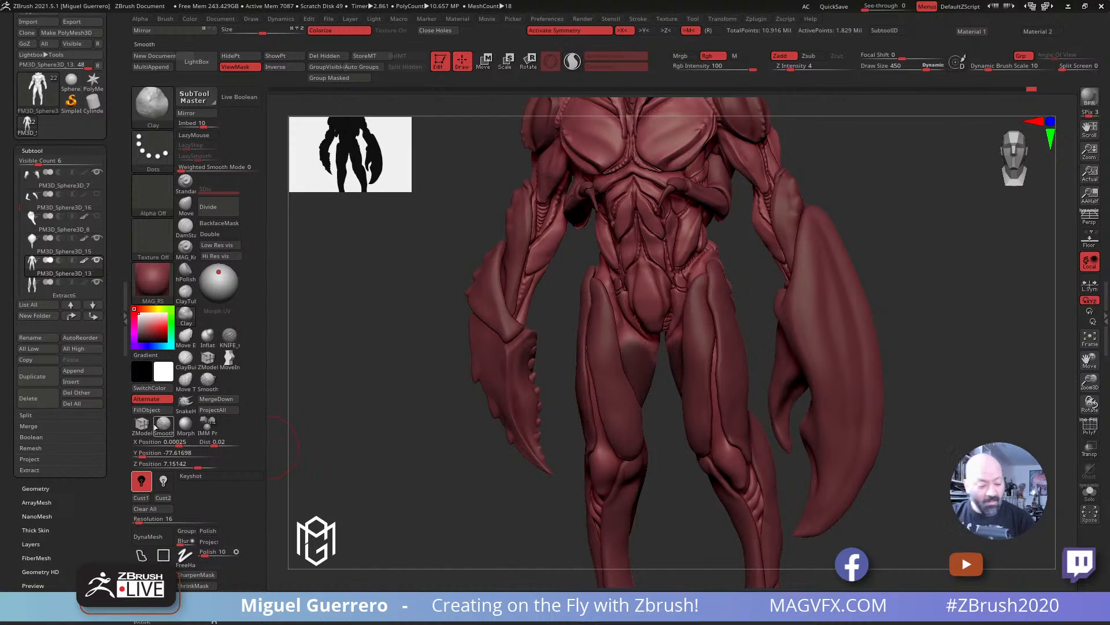
# Step: Extract the masked inner thigh areas with smoothing 5 and thickness 0.02 and accept them as a new subtool
pyautogui.click(26, 470)
pyautogui.click(32, 486)
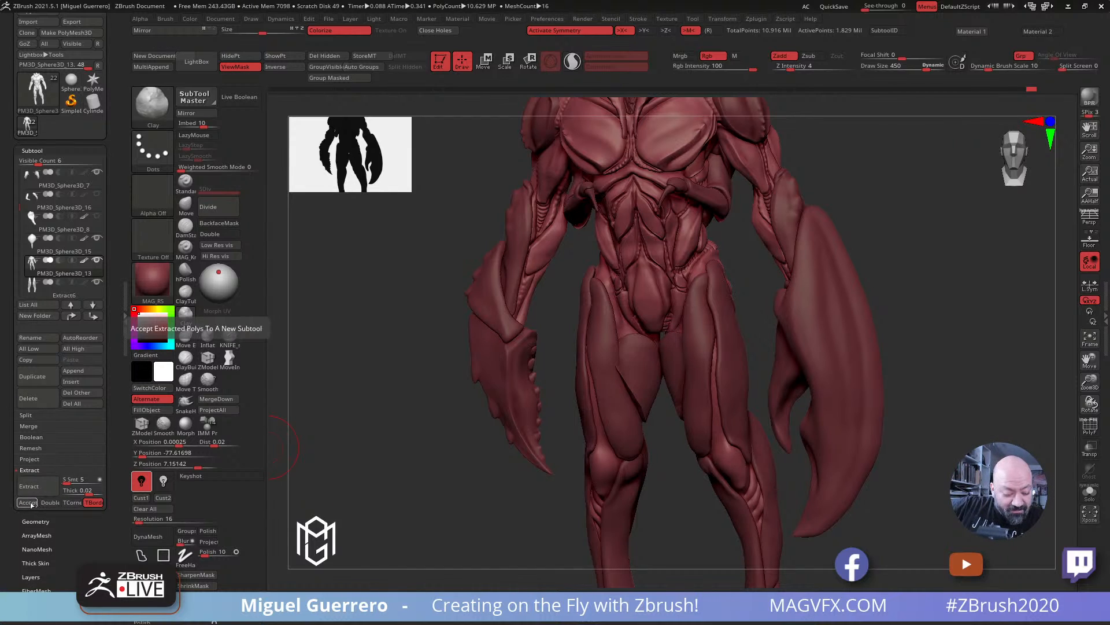
pyautogui.click(35, 501)
# Step: Make the extracted thigh plates active and smooth their front and back with Smooth Stronger at draw size 778
pyautogui.moveTo(377, 391); pyautogui.dragTo(399, 392)
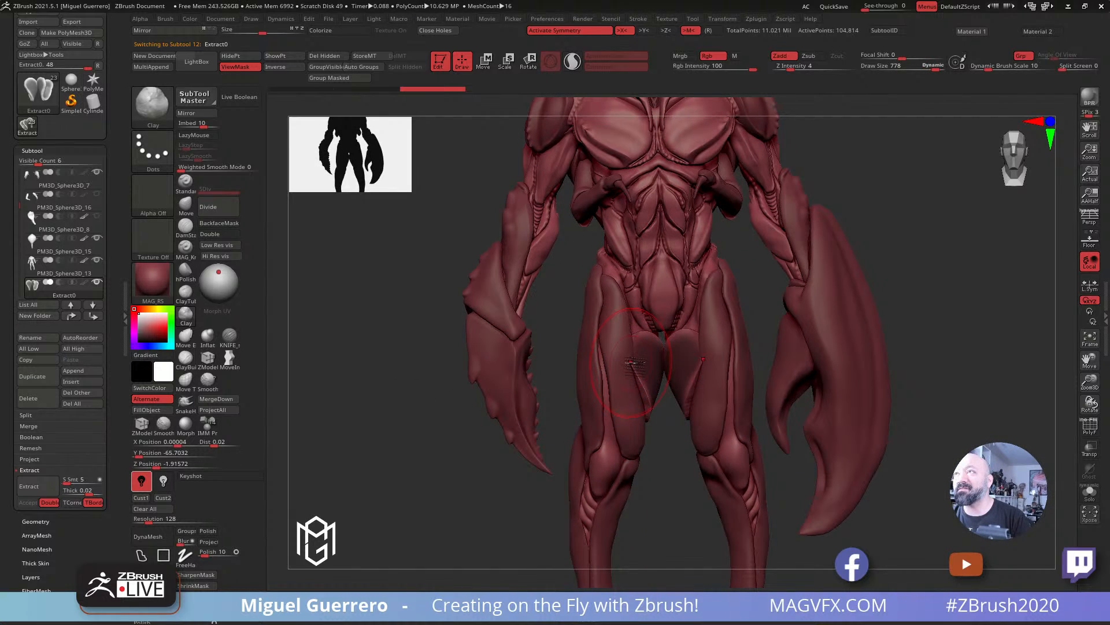
pyautogui.press('shift')
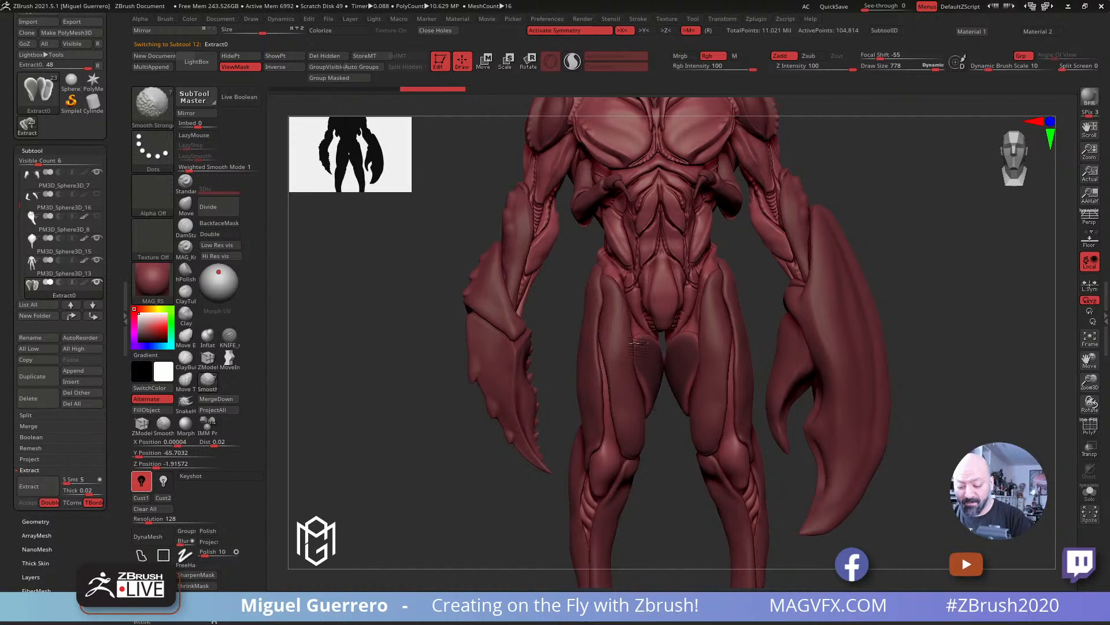
pyautogui.moveTo(412, 350); pyautogui.dragTo(325, 342)
pyautogui.keyDown('shift'); pyautogui.moveTo(660, 379); pyautogui.dragTo(641, 371); pyautogui.keyUp('shift')
pyautogui.moveTo(343, 347); pyautogui.dragTo(411, 350)
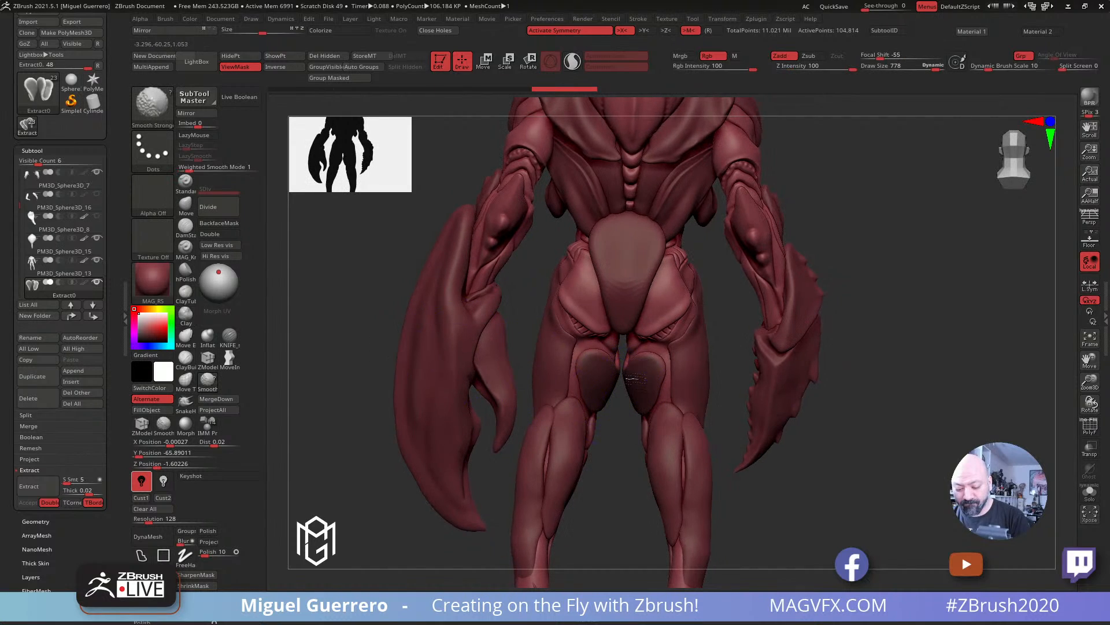
pyautogui.keyDown('shift'); pyautogui.moveTo(639, 381); pyautogui.dragTo(619, 362); pyautogui.keyUp('shift')
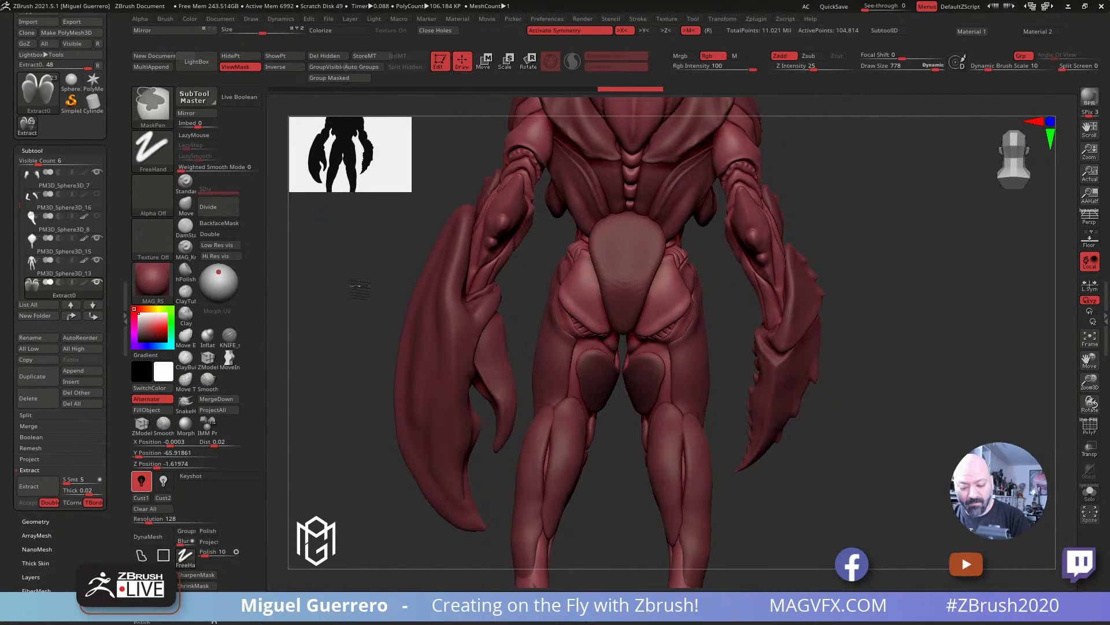
# Step: Shape the extracted plates around the inner and rear thighs with the Move brush at draw size 778
pyautogui.moveTo(378, 307); pyautogui.dragTo(406, 306)
pyautogui.moveTo(646, 428)
pyautogui.mouseDown()
pyautogui.moveTo(638, 419)
pyautogui.moveTo(616, 435)
pyautogui.mouseUp()
pyautogui.moveTo(642, 398); pyautogui.dragTo(629, 357)
pyautogui.moveTo(651, 373); pyautogui.dragTo(656, 360)
pyautogui.moveTo(321, 347)
pyautogui.mouseDown()
pyautogui.moveTo(352, 349)
pyautogui.moveTo(332, 350)
pyautogui.mouseUp()
pyautogui.moveTo(646, 399); pyautogui.dragTo(662, 366)
pyautogui.moveTo(341, 348); pyautogui.dragTo(470, 348)
pyautogui.moveTo(624, 379); pyautogui.dragTo(634, 359)
pyautogui.press('shift')
pyautogui.keyDown('ctrl'); pyautogui.moveTo(622, 354); pyautogui.dragTo(639, 383, button='right'); pyautogui.keyUp('ctrl')
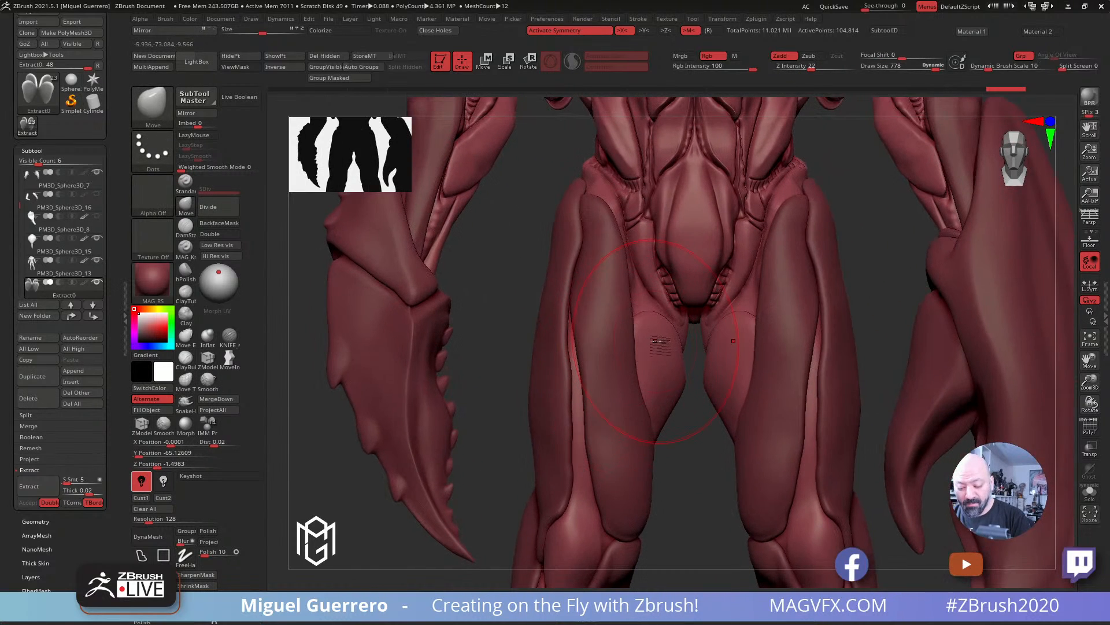
# Step: Refine the upper edges and inner contours of the thigh plates with the Move brush, reducing the draw size to 618
pyautogui.moveTo(659, 320); pyautogui.dragTo(654, 323)
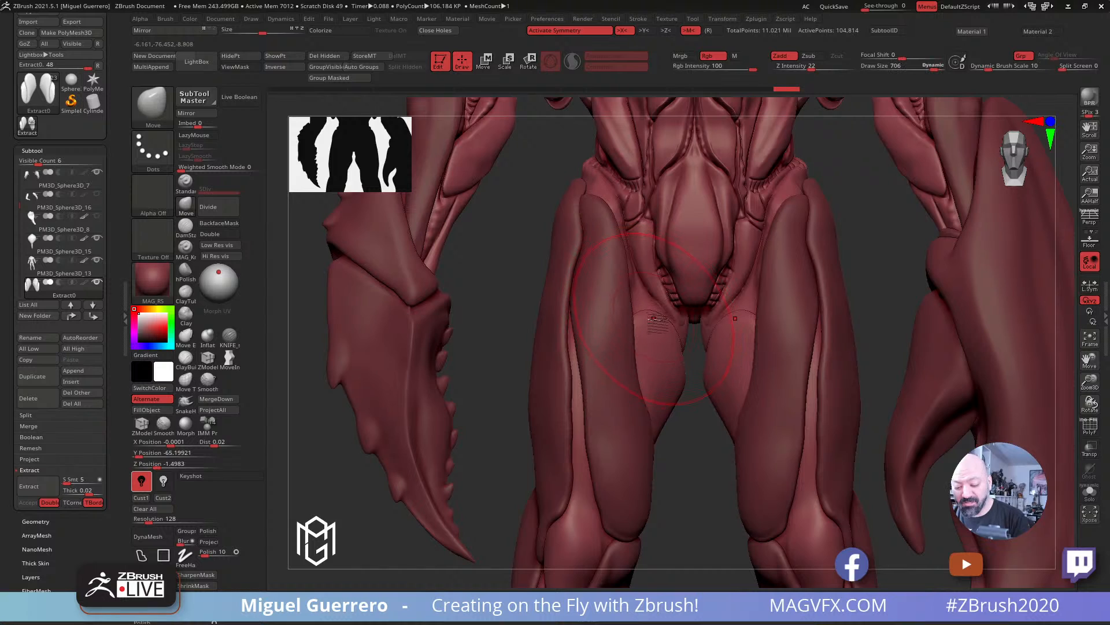
pyautogui.moveTo(609, 278); pyautogui.dragTo(636, 300)
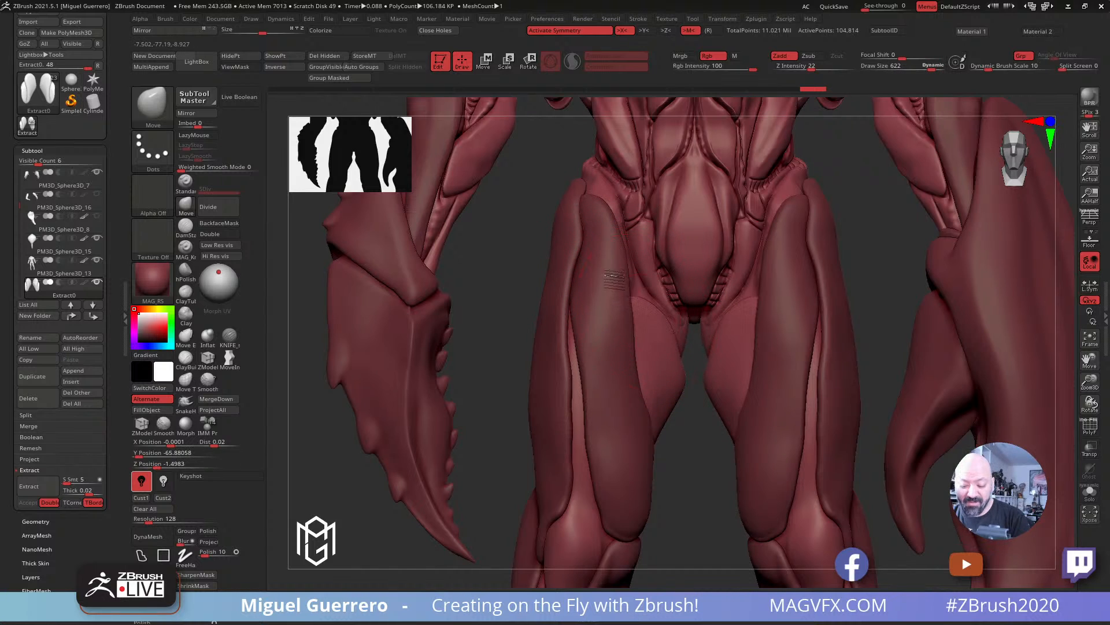
pyautogui.moveTo(672, 345)
pyautogui.mouseDown()
pyautogui.moveTo(661, 331)
pyautogui.moveTo(675, 352)
pyautogui.moveTo(674, 393)
pyautogui.mouseUp()
pyautogui.moveTo(645, 330)
pyautogui.mouseDown()
pyautogui.moveTo(692, 382)
pyautogui.moveTo(637, 405)
pyautogui.moveTo(656, 412)
pyautogui.mouseUp()
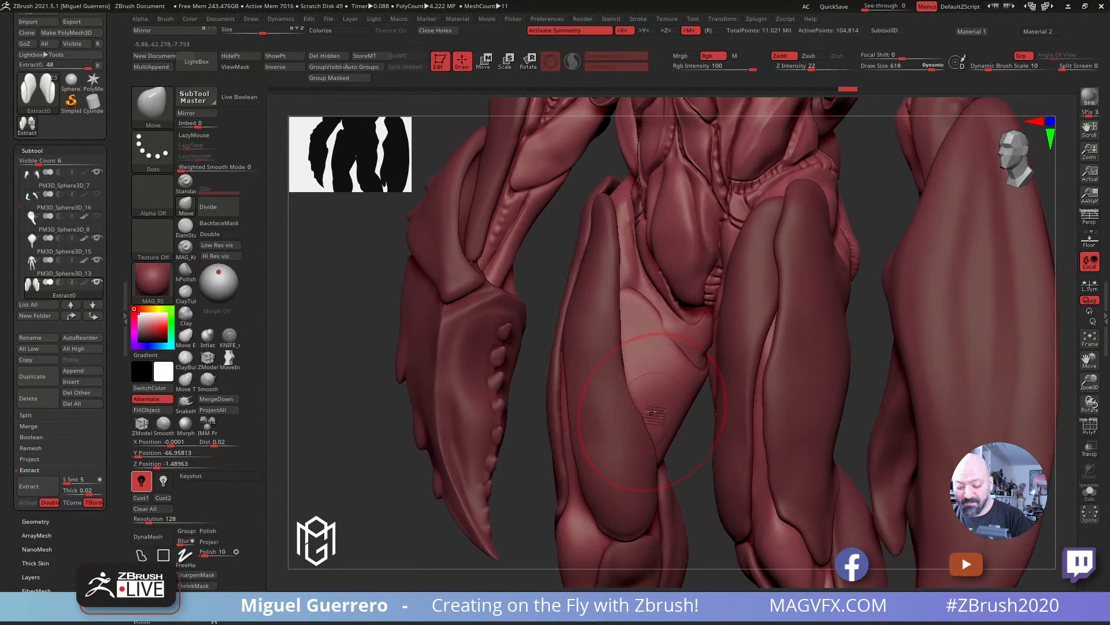
pyautogui.moveTo(680, 347); pyautogui.dragTo(689, 343)
# Step: Make the body subtool PM3D_Sphere3D_13 active and clear its leftover thigh mask
pyautogui.keyDown('alt'); pyautogui.click(691, 343); pyautogui.keyUp('alt')
pyautogui.moveTo(694, 444); pyautogui.dragTo(667, 441)
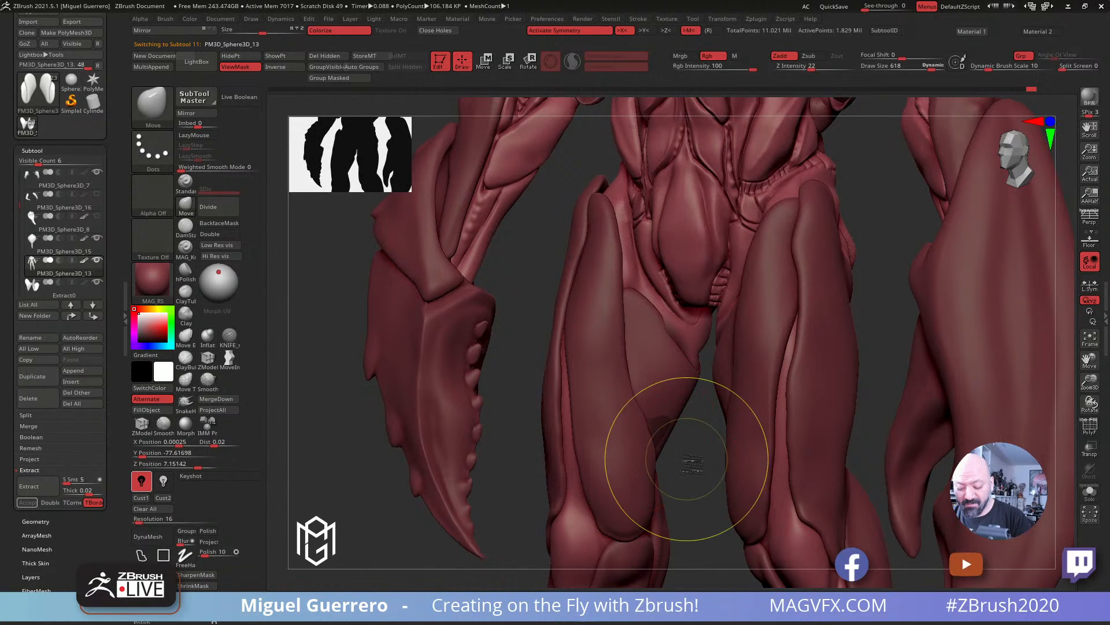
pyautogui.moveTo(706, 474); pyautogui.dragTo(683, 416)
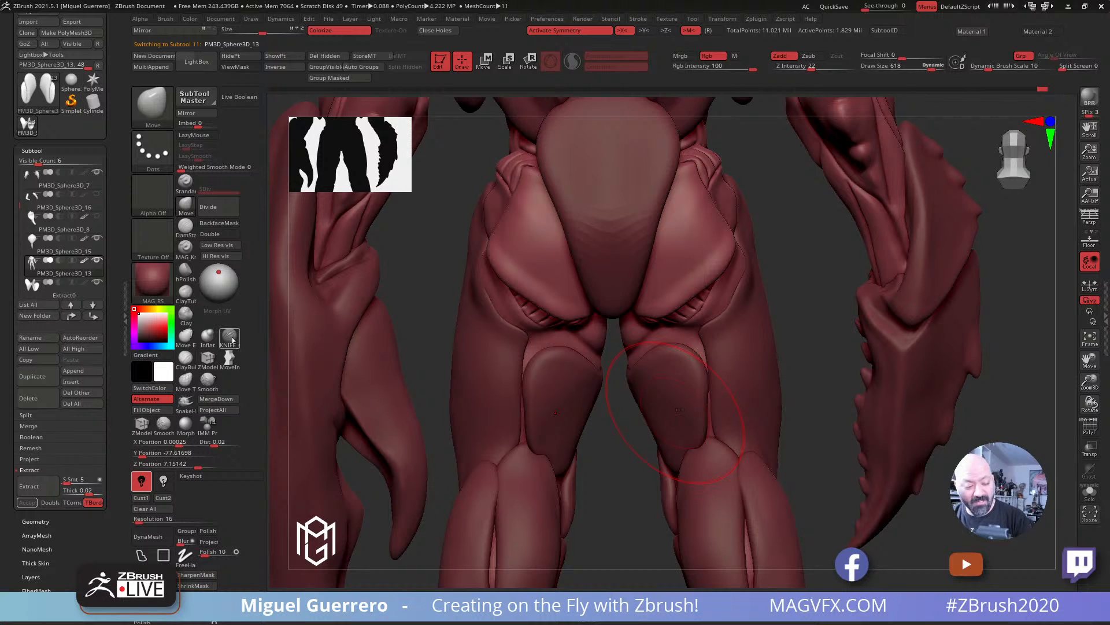
# Step: Make the extracted thigh plates (Extract0) active and cut their lower outer corners with the KNIFE_sharp_control brush, reducing the draw size to 406
pyautogui.keyDown('alt'); pyautogui.click(674, 403); pyautogui.keyUp('alt')
pyautogui.keyDown('alt'); pyautogui.moveTo(628, 443); pyautogui.dragTo(687, 385); pyautogui.keyUp('alt')
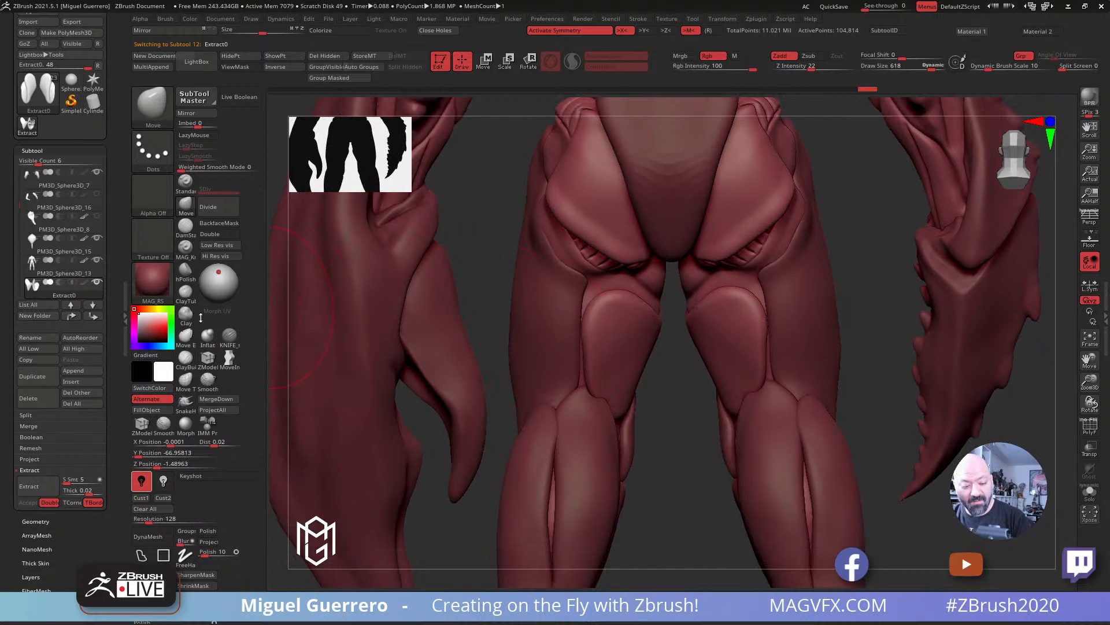
pyautogui.click(227, 338)
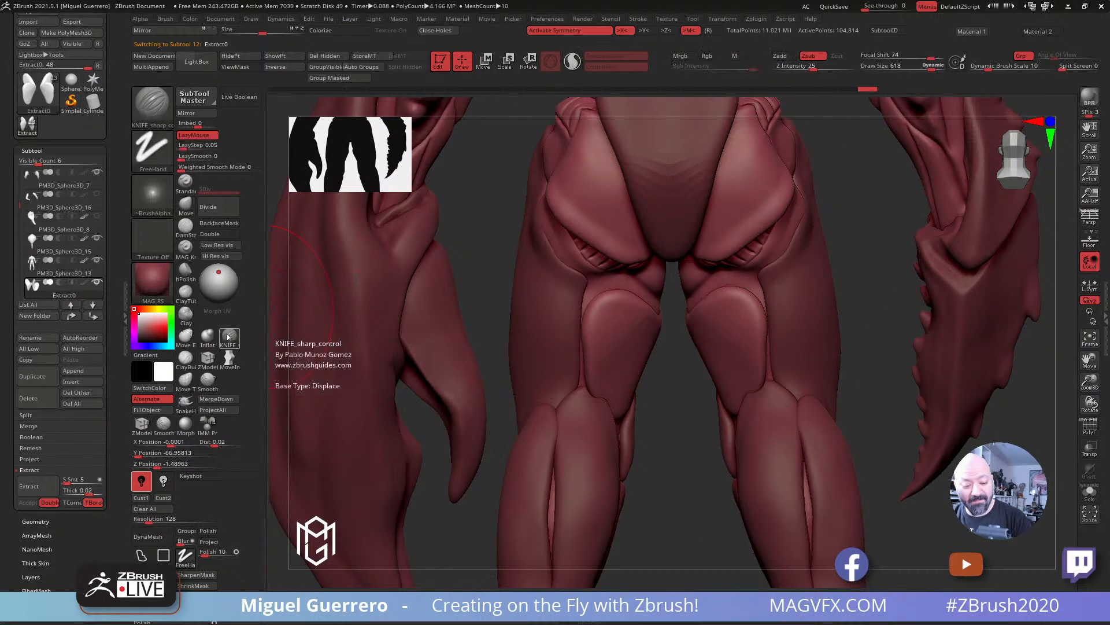
pyautogui.moveTo(685, 411); pyautogui.dragTo(724, 388)
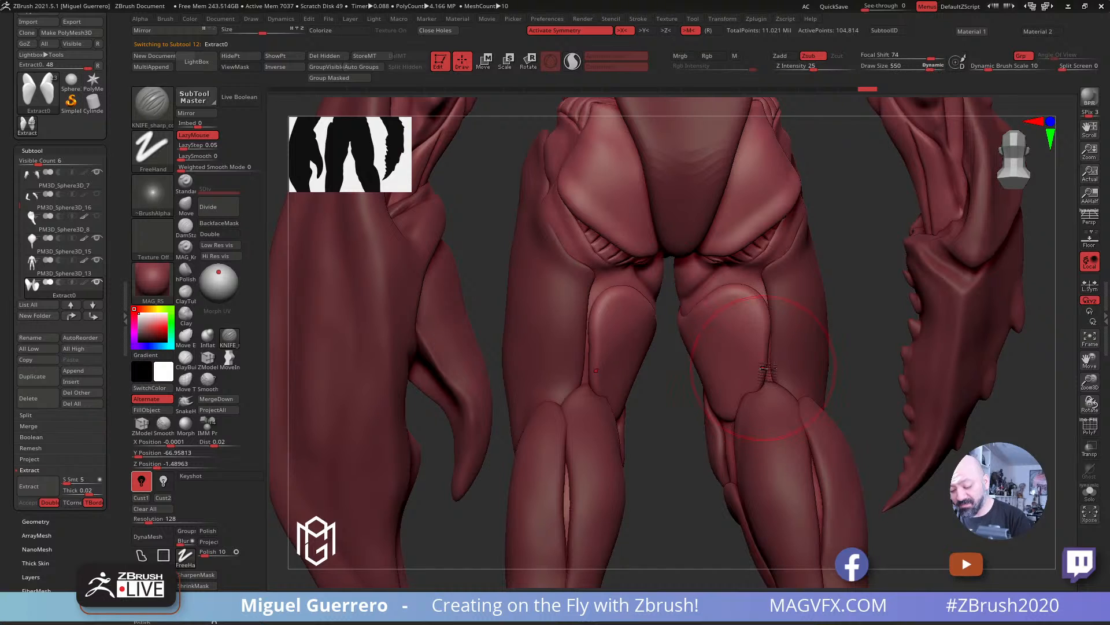
pyautogui.moveTo(758, 383); pyautogui.dragTo(730, 416)
pyautogui.moveTo(767, 379)
pyautogui.mouseDown()
pyautogui.moveTo(746, 407)
pyautogui.moveTo(756, 397)
pyautogui.mouseUp()
pyautogui.moveTo(666, 400); pyautogui.dragTo(644, 414)
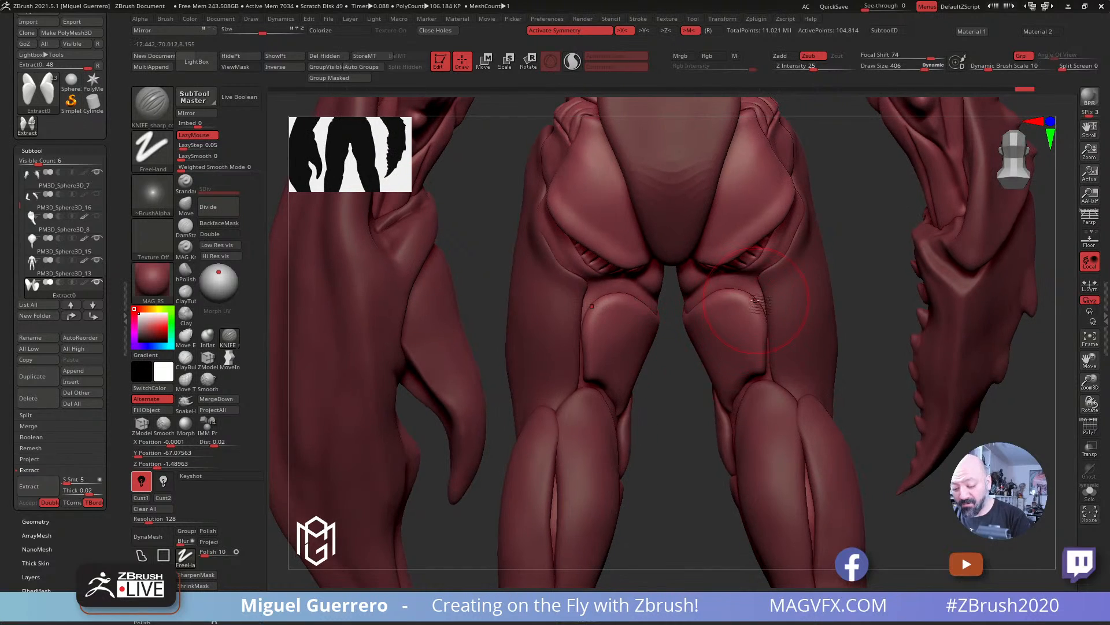
# Step: Sharpen the upper and outer rear edges of the thigh plates with the knife brush at draw size 406
pyautogui.moveTo(755, 300); pyautogui.dragTo(767, 351)
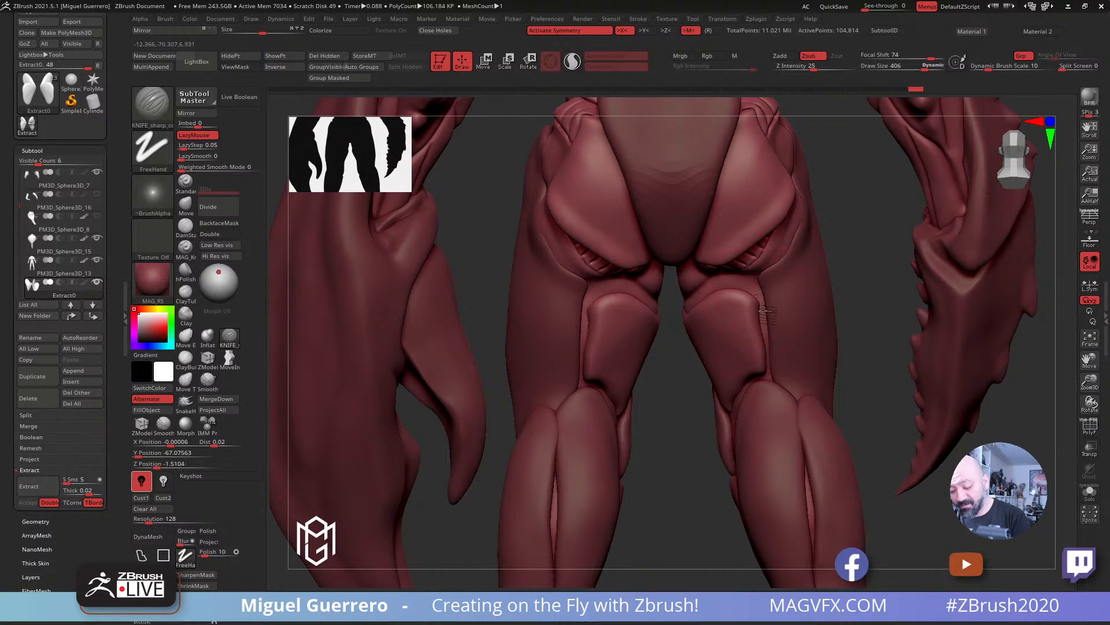
pyautogui.moveTo(764, 311); pyautogui.dragTo(766, 325)
pyautogui.moveTo(756, 297); pyautogui.dragTo(764, 320)
pyautogui.moveTo(677, 393); pyautogui.dragTo(689, 396)
pyautogui.moveTo(753, 294); pyautogui.dragTo(762, 324)
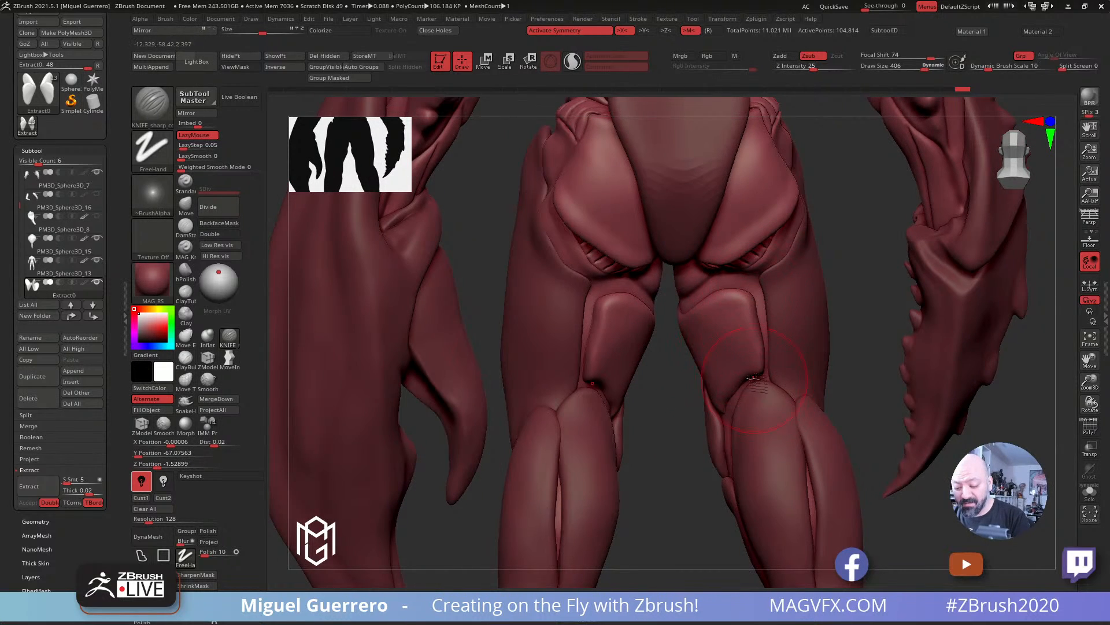
pyautogui.moveTo(658, 405); pyautogui.dragTo(780, 283)
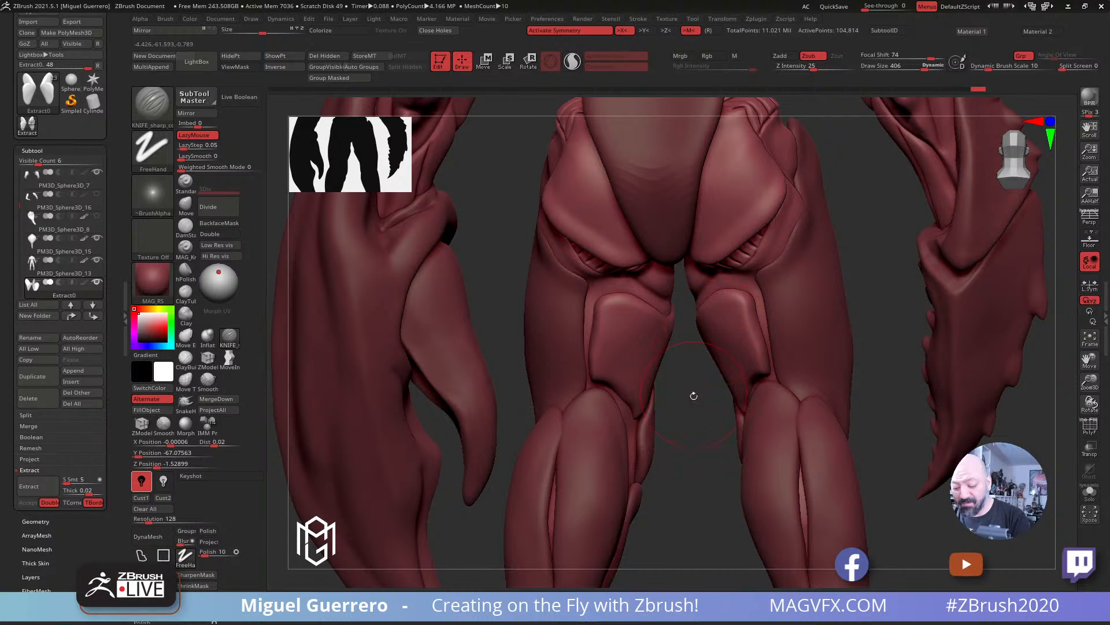
# Step: Make the body subtool PM3D_Sphere3D_13 active and carve folds between groin and inner thigh with the knife brush at draw size 194
pyautogui.moveTo(694, 396)
pyautogui.mouseDown()
pyautogui.moveTo(664, 399)
pyautogui.moveTo(757, 392)
pyautogui.moveTo(611, 356)
pyautogui.moveTo(700, 323)
pyautogui.mouseUp()
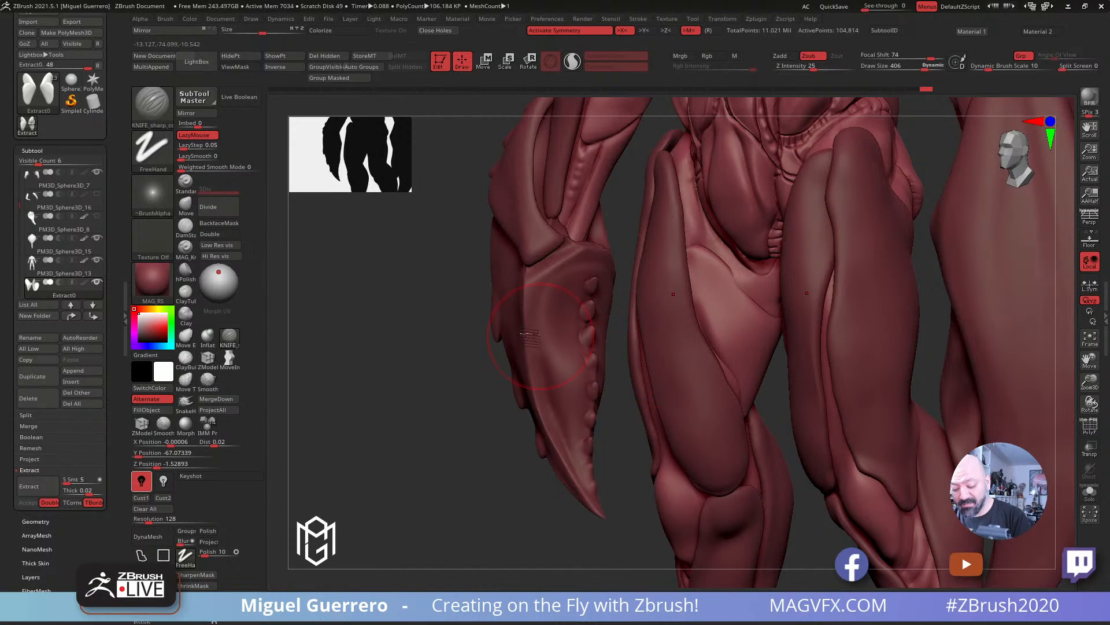
pyautogui.moveTo(531, 337); pyautogui.dragTo(618, 344)
pyautogui.keyDown('alt'); pyautogui.click(719, 348); pyautogui.keyUp('alt')
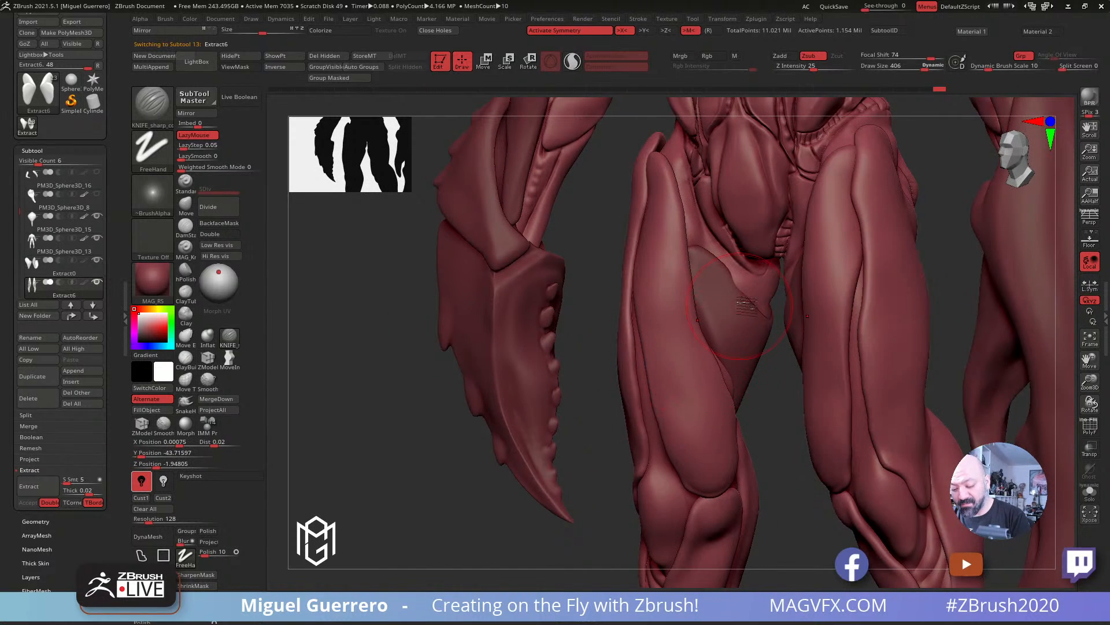
pyautogui.keyDown('alt'); pyautogui.click(723, 347); pyautogui.keyUp('alt')
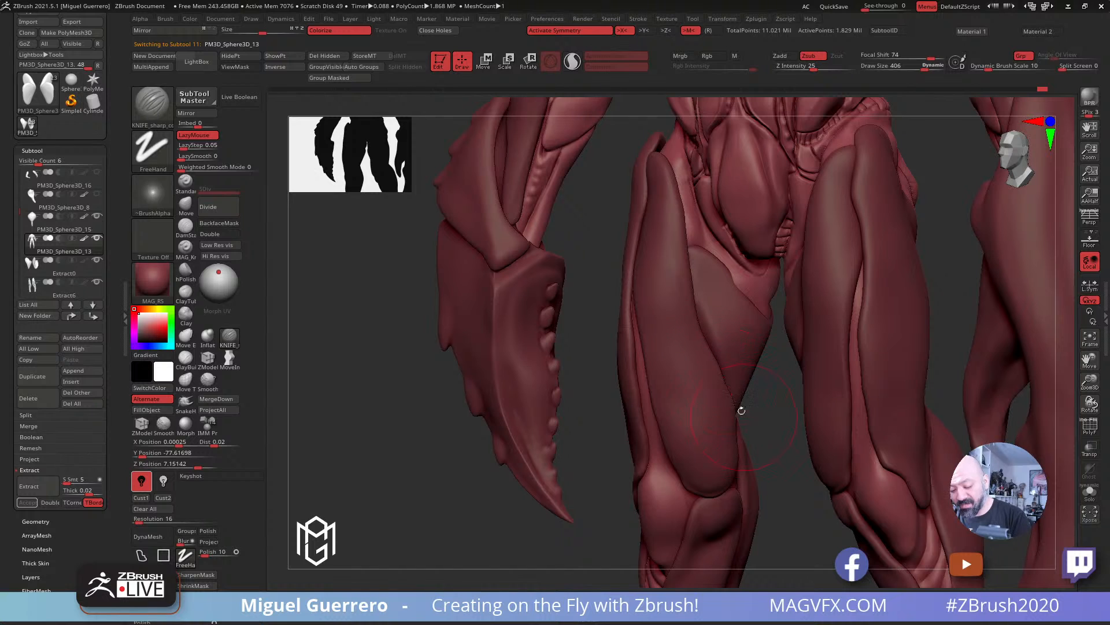
pyautogui.moveTo(744, 409); pyautogui.dragTo(781, 299)
pyautogui.moveTo(602, 329); pyautogui.dragTo(457, 359)
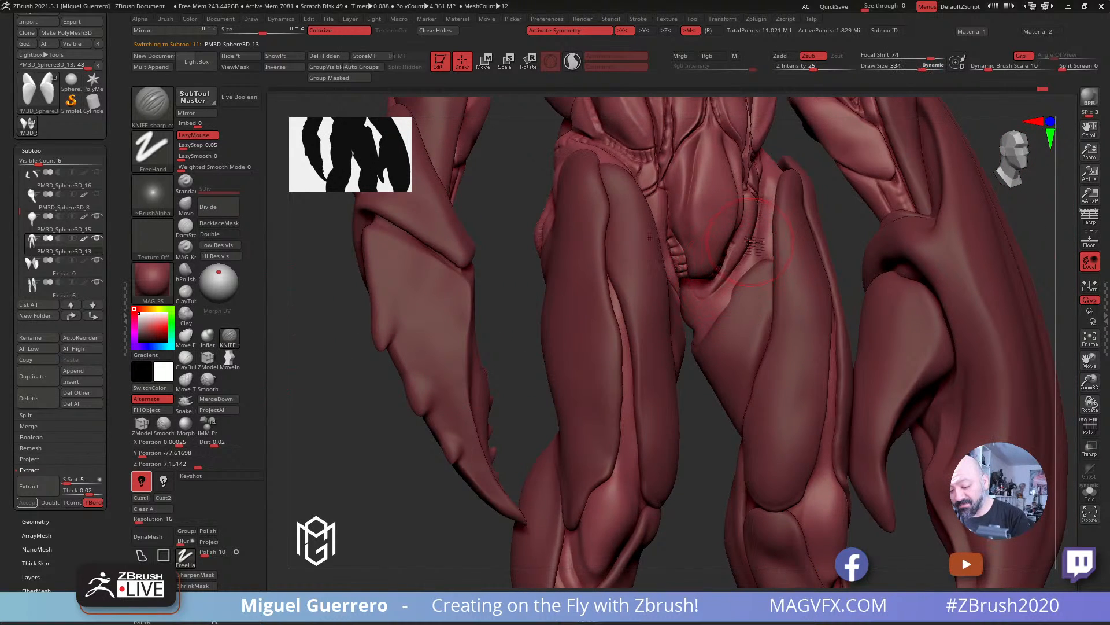
pyautogui.press('[')
pyautogui.press('[')
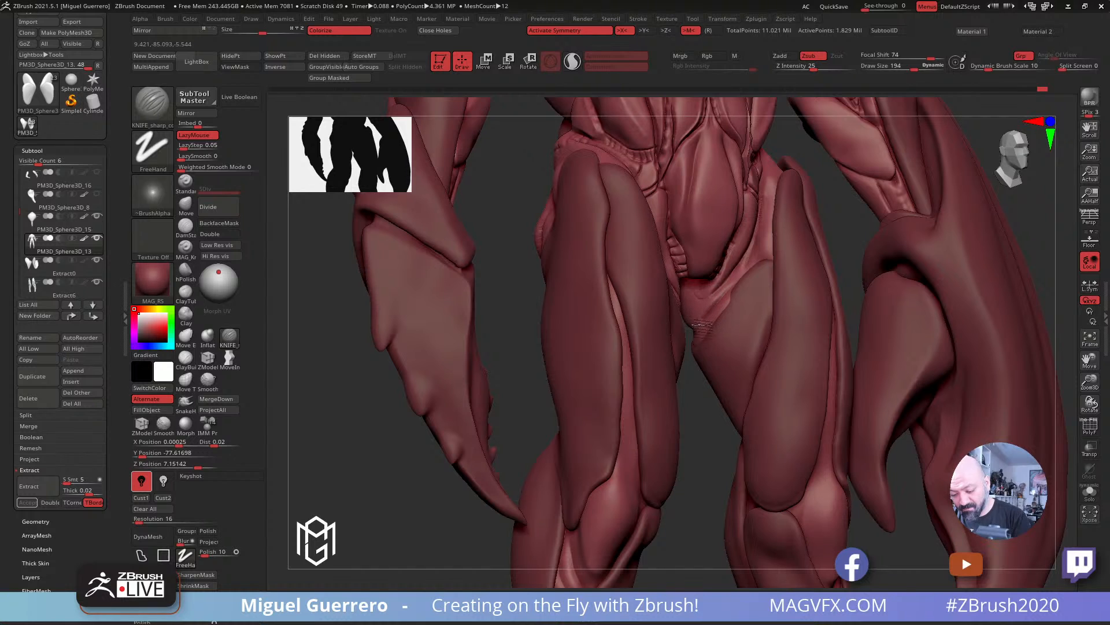
pyautogui.moveTo(525, 307); pyautogui.dragTo(693, 312)
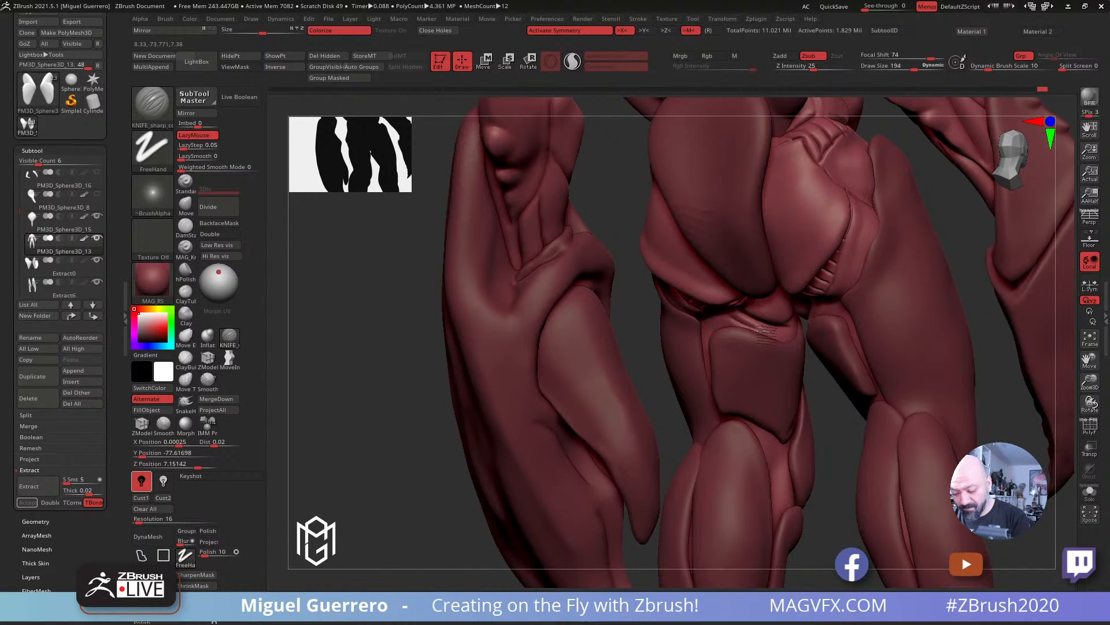
# Step: Cut finer folds into the body's groin above the inner thigh plates with the knife brush at draw size 150
pyautogui.moveTo(976, 356); pyautogui.dragTo(752, 310)
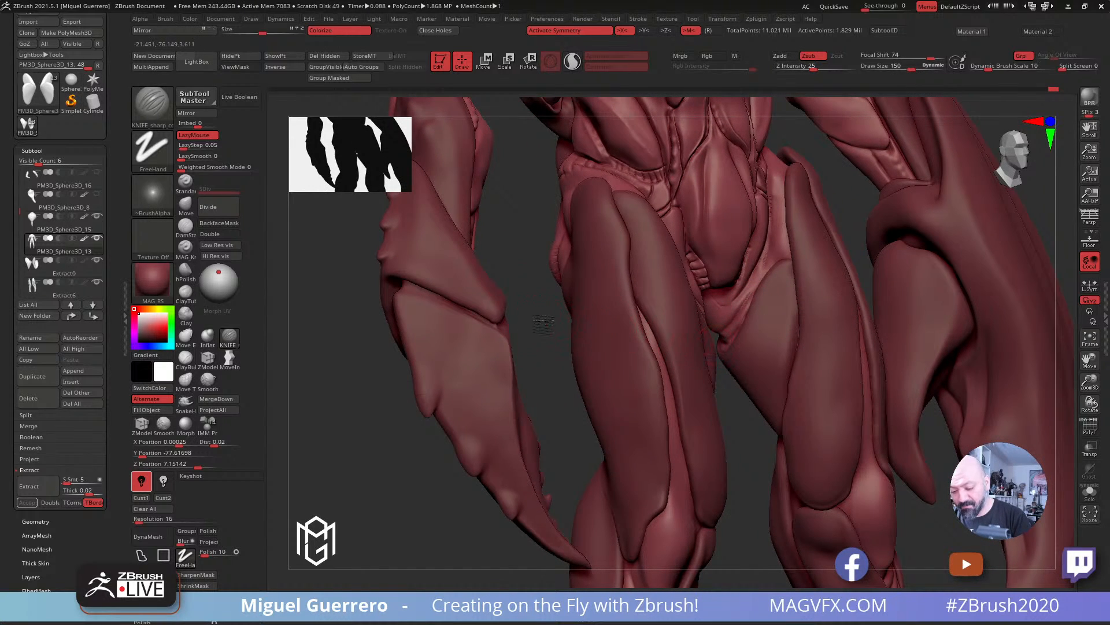
pyautogui.moveTo(543, 324); pyautogui.dragTo(578, 312)
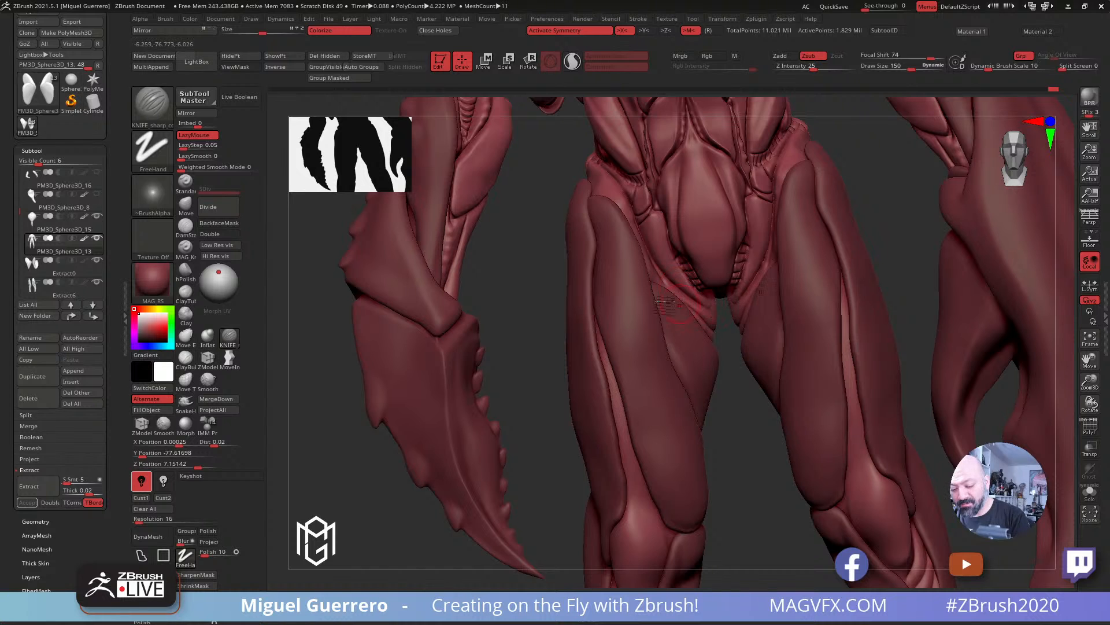
pyautogui.moveTo(668, 303); pyautogui.dragTo(695, 299)
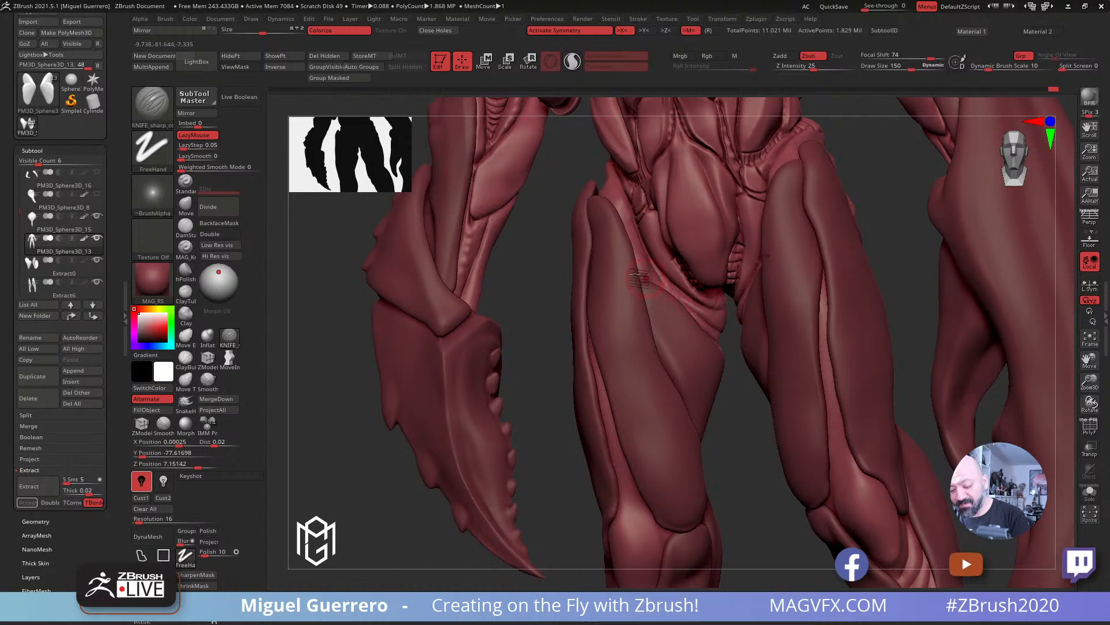
# Step: Append a Sphere3D as a new subtool and make it the active one
pyautogui.moveTo(639, 279); pyautogui.dragTo(305, 344, button='right')
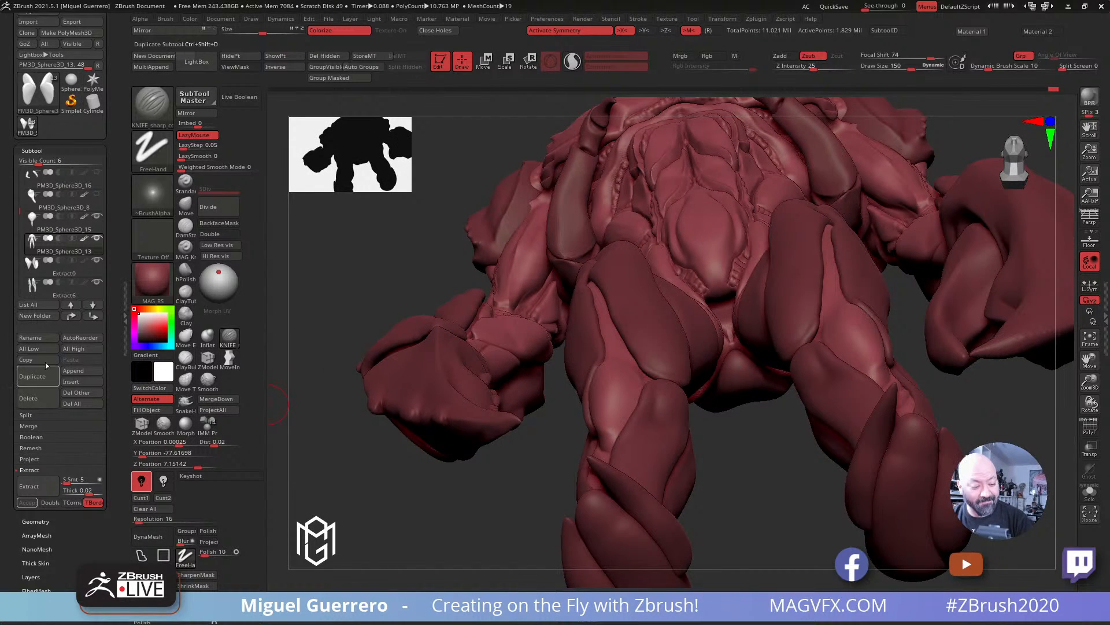
pyautogui.click(73, 371)
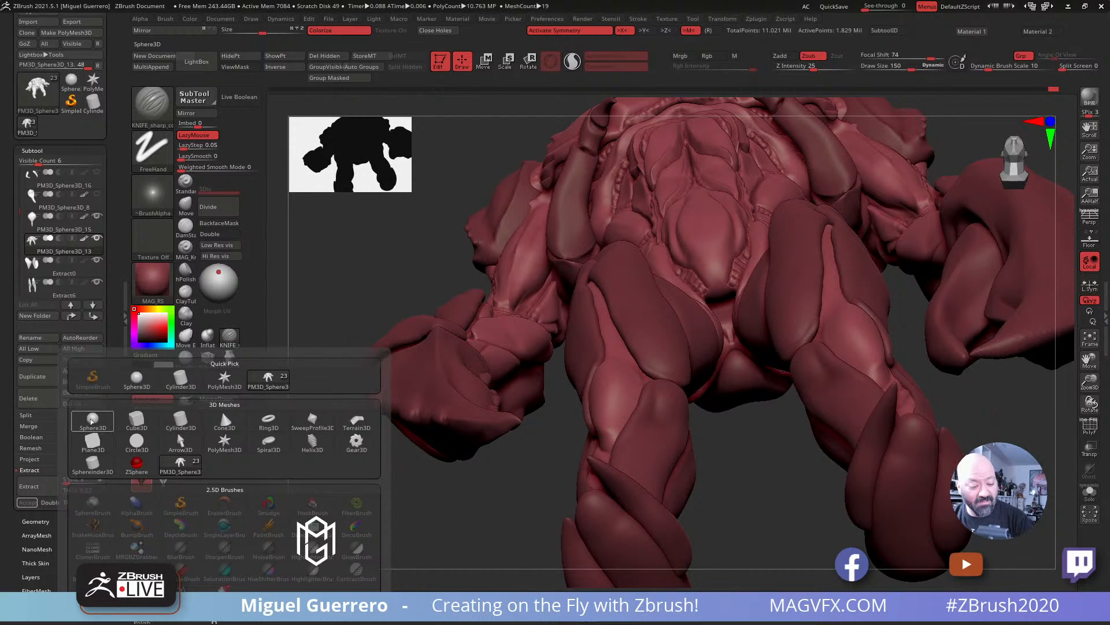
pyautogui.click(92, 419)
pyautogui.moveTo(17, 216); pyautogui.dragTo(12, 274)
pyautogui.click(36, 242)
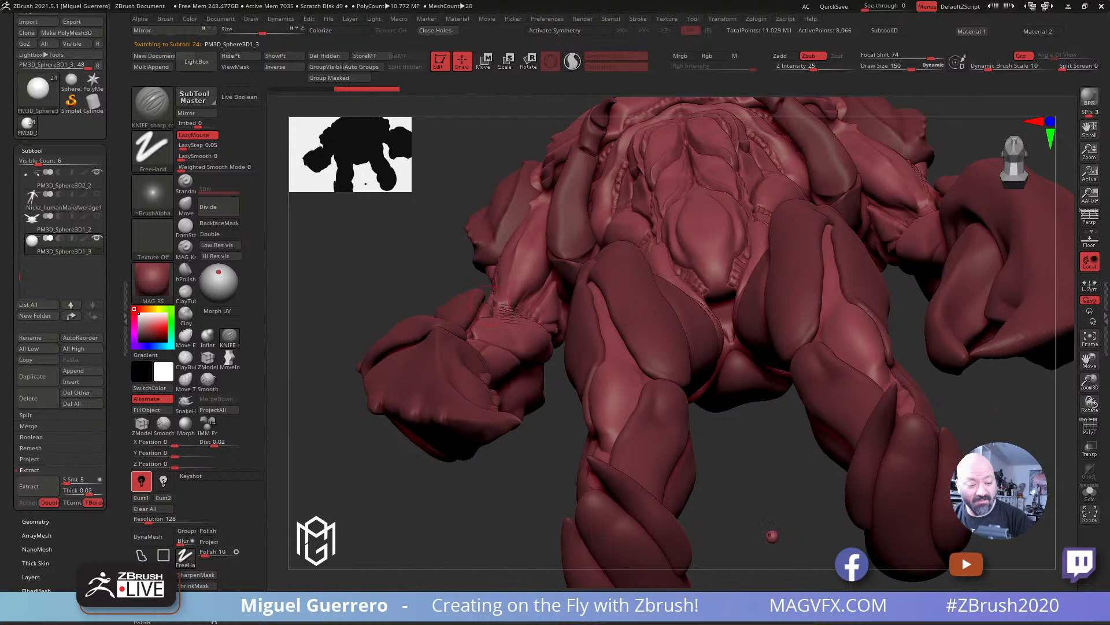
# Step: Move the new sphere vertically into the crotch just below the abdomen plate and enlarge it uniformly
pyautogui.keyDown('ctrl'); pyautogui.moveTo(401, 272); pyautogui.dragTo(401, 233, button='right'); pyautogui.keyUp('ctrl')
pyautogui.moveTo(401, 232); pyautogui.dragTo(720, 375)
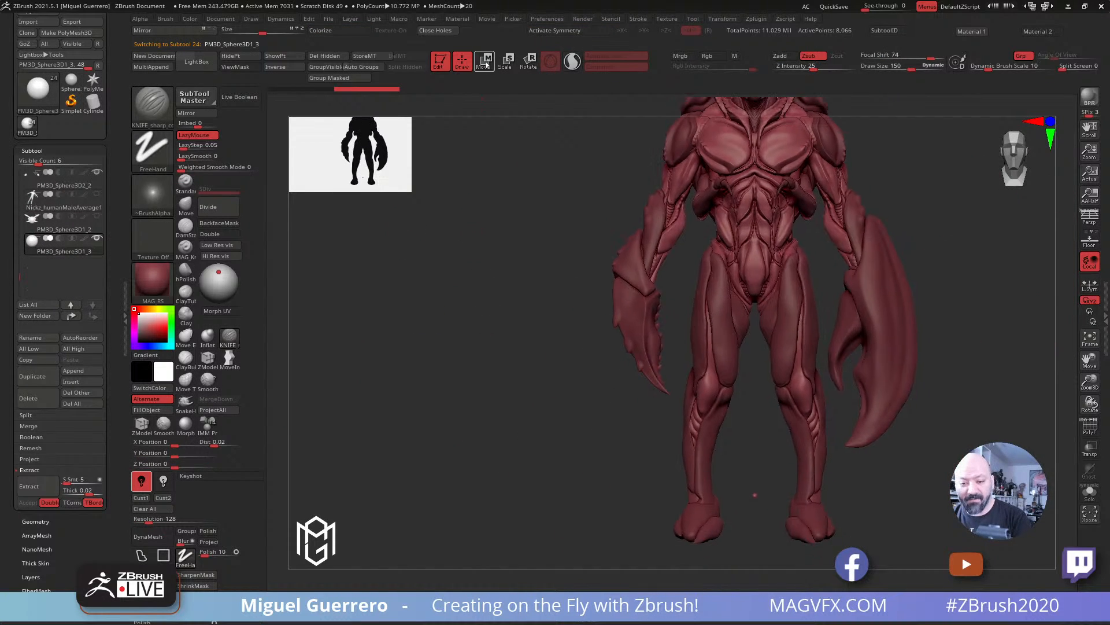
pyautogui.press('w')
pyautogui.moveTo(754, 431); pyautogui.dragTo(753, 251)
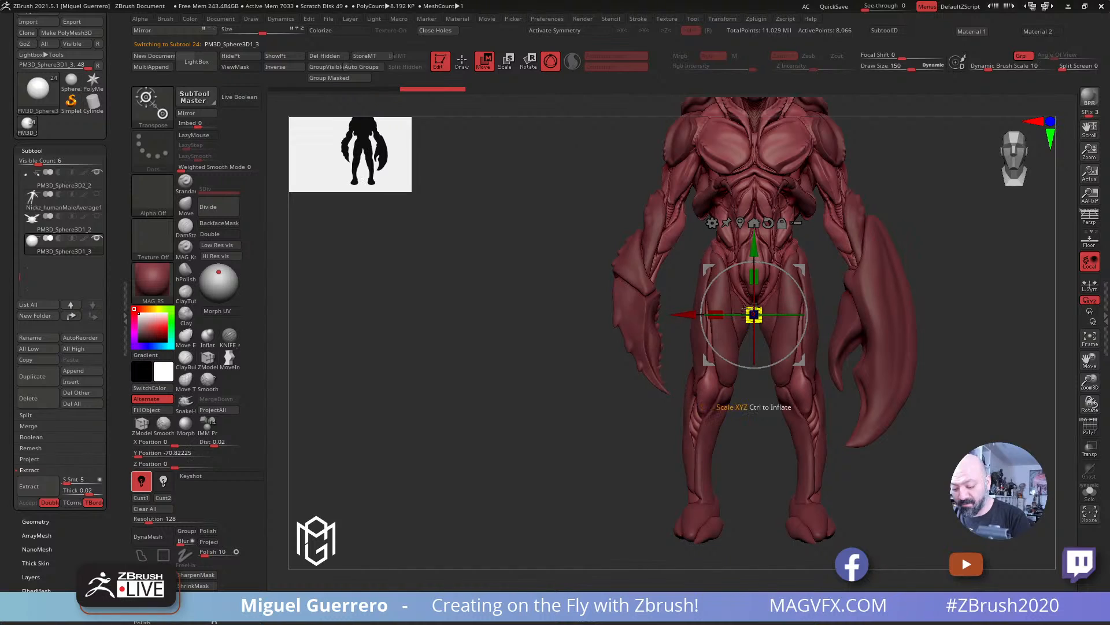
pyautogui.moveTo(738, 295); pyautogui.dragTo(731, 283)
pyautogui.click(461, 62)
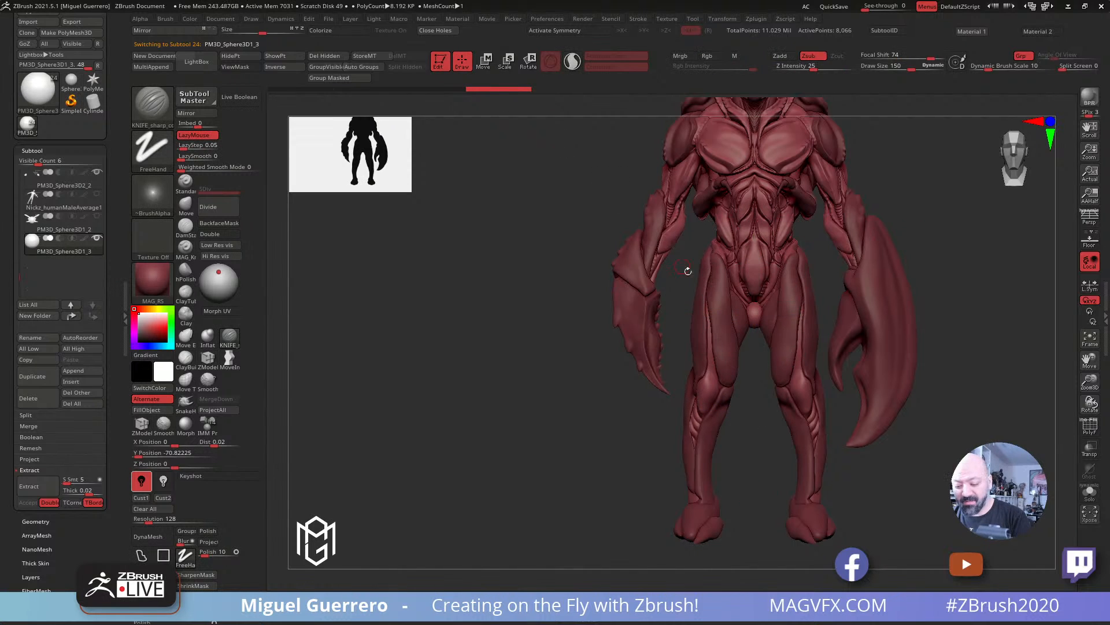
pyautogui.click(482, 64)
pyautogui.moveTo(753, 250); pyautogui.dragTo(754, 232)
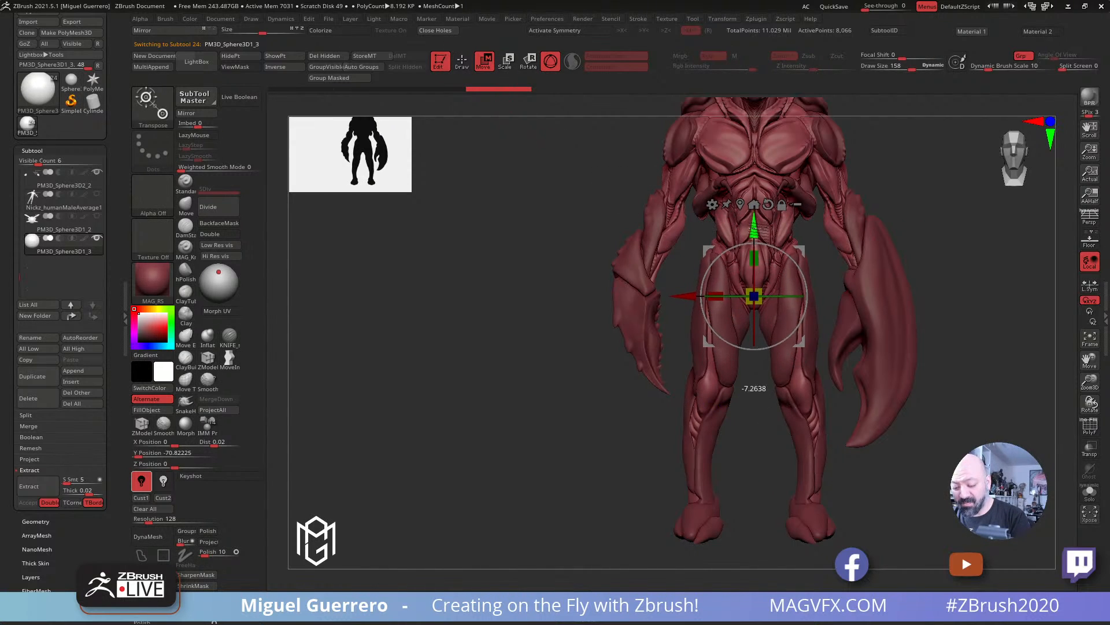
pyautogui.click(462, 61)
# Step: Turn on X symmetry and shape the crotch sphere in depth and height with the Move brush at draw size 562
pyautogui.press(']')
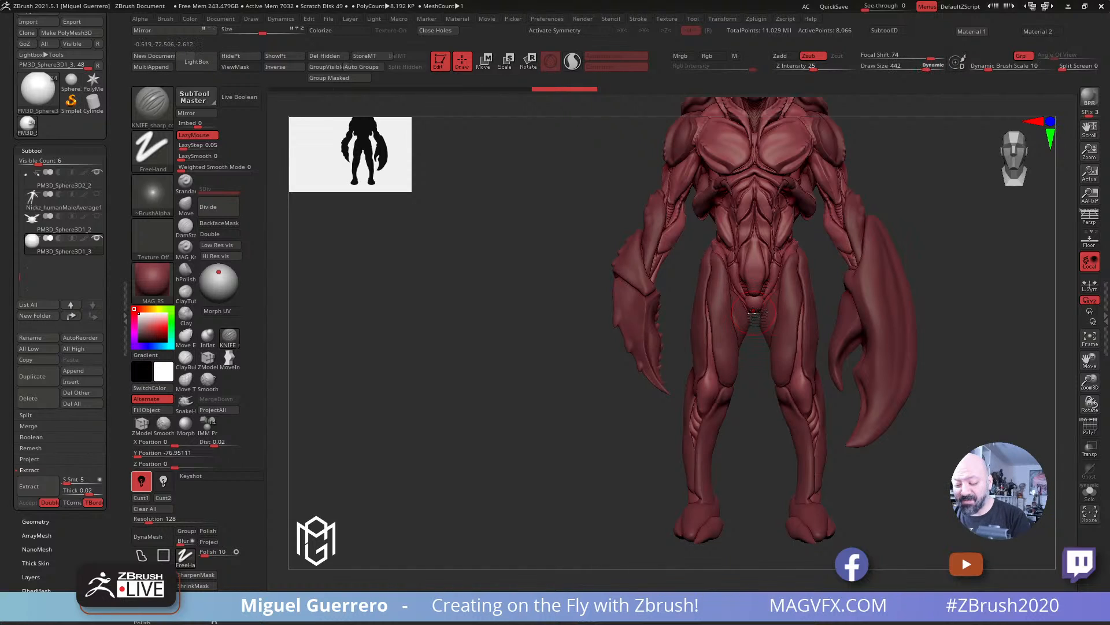
pyautogui.press('x')
pyautogui.press(']')
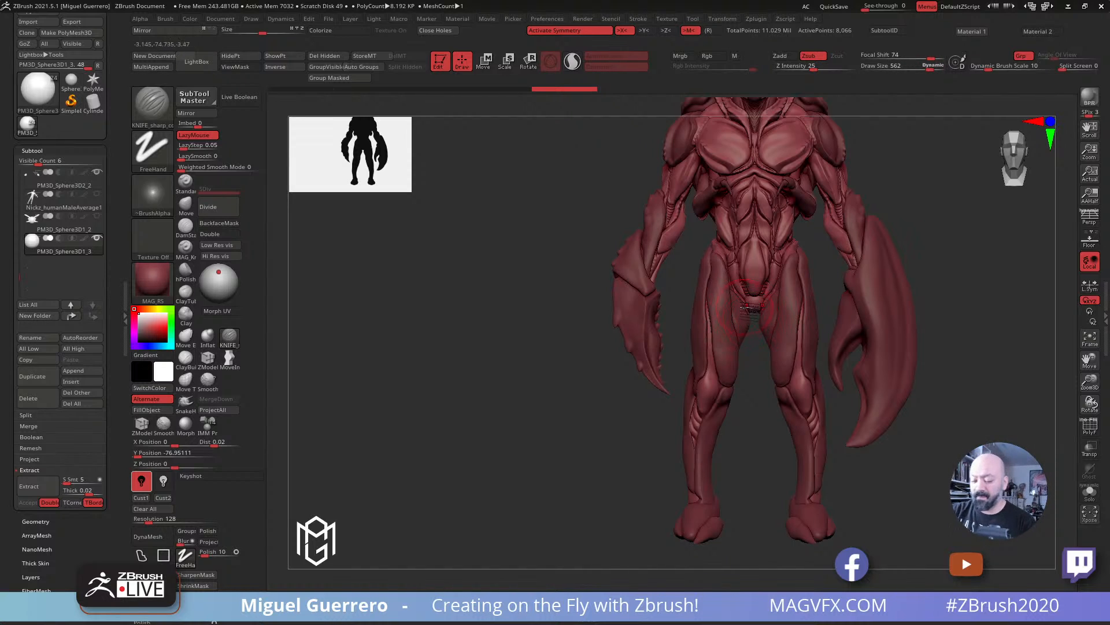
pyautogui.click(185, 204)
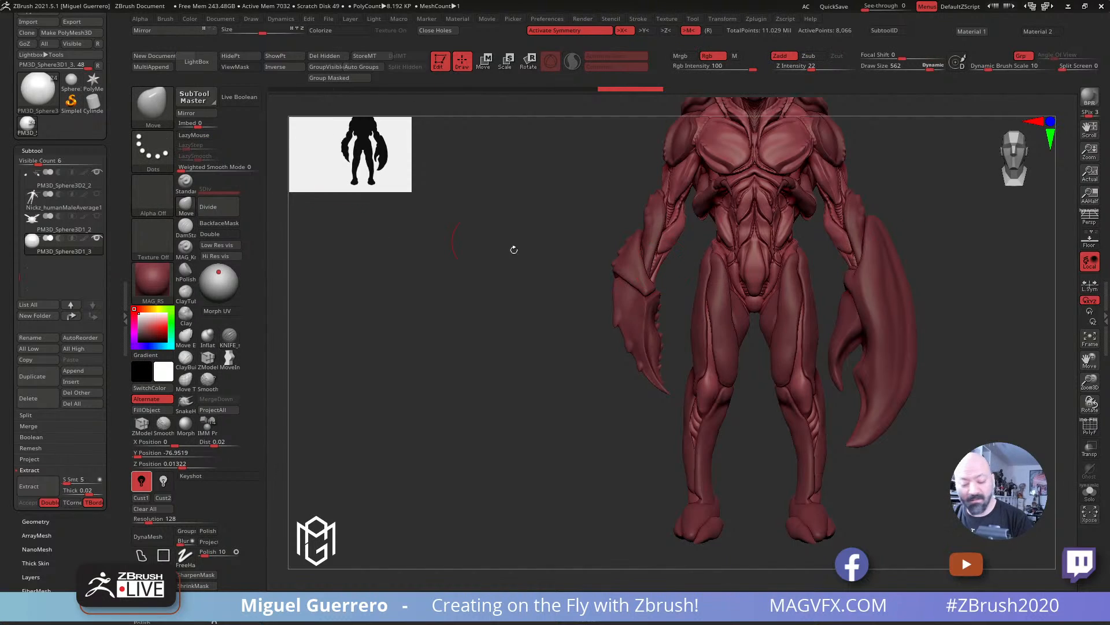
pyautogui.moveTo(501, 208); pyautogui.dragTo(640, 259)
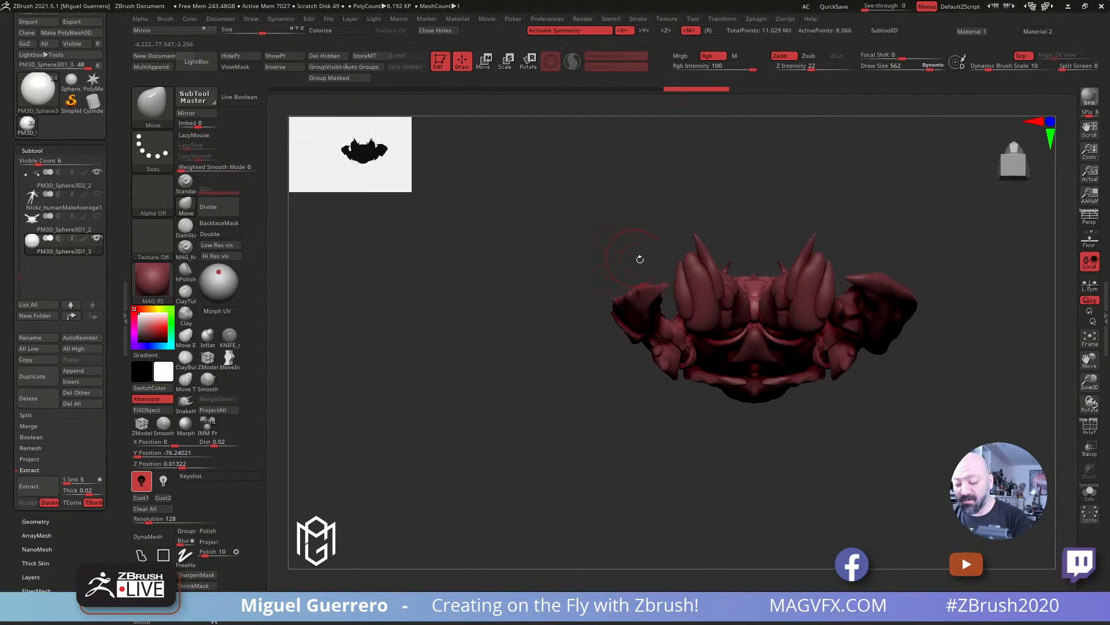
pyautogui.moveTo(753, 288)
pyautogui.mouseDown()
pyautogui.moveTo(753, 315)
pyautogui.moveTo(754, 302)
pyautogui.mouseUp()
pyautogui.moveTo(560, 217); pyautogui.dragTo(564, 332)
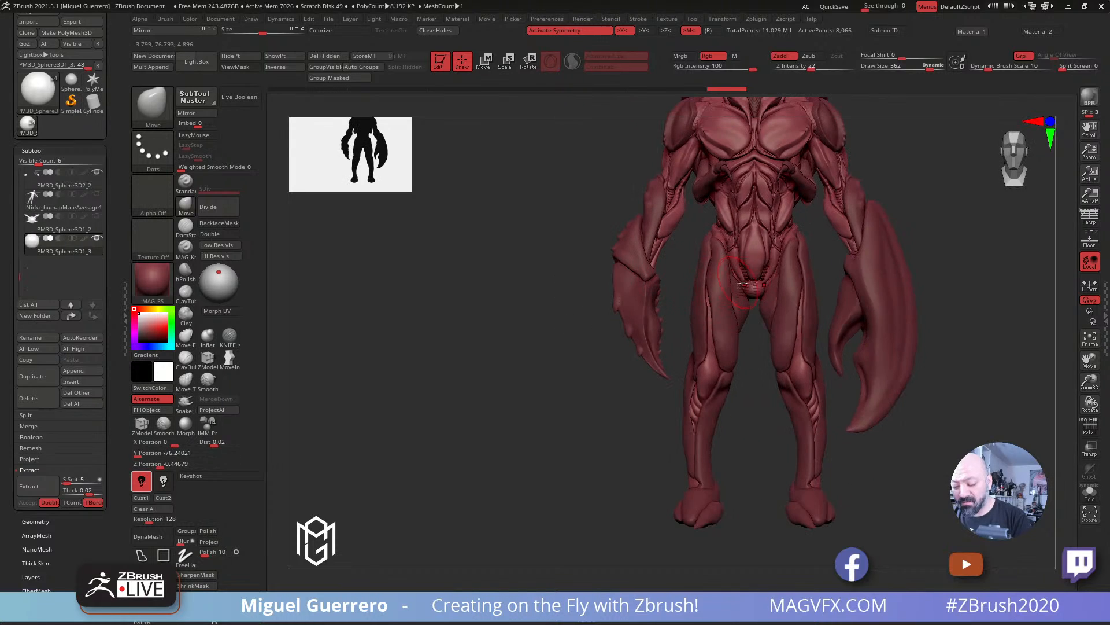
pyautogui.moveTo(754, 288); pyautogui.dragTo(754, 274)
# Step: Carve the upper sides of the crotch piece with the knife brush, reducing the draw size to 322
pyautogui.moveTo(686, 260)
pyautogui.keyDown('ctrl'); pyautogui.mouseDown(button='right')
pyautogui.moveTo(771, 384)
pyautogui.moveTo(661, 315)
pyautogui.moveTo(550, 330)
pyautogui.moveTo(702, 431)
pyautogui.moveTo(691, 375)
pyautogui.mouseUp(button='right'); pyautogui.keyUp('ctrl')
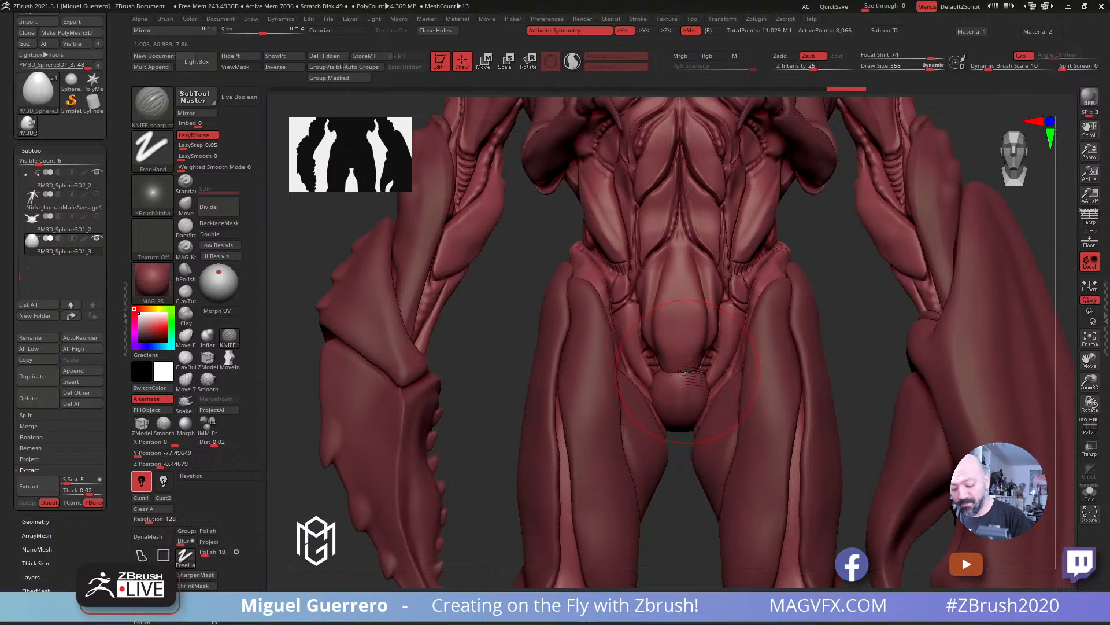
pyautogui.press('[')
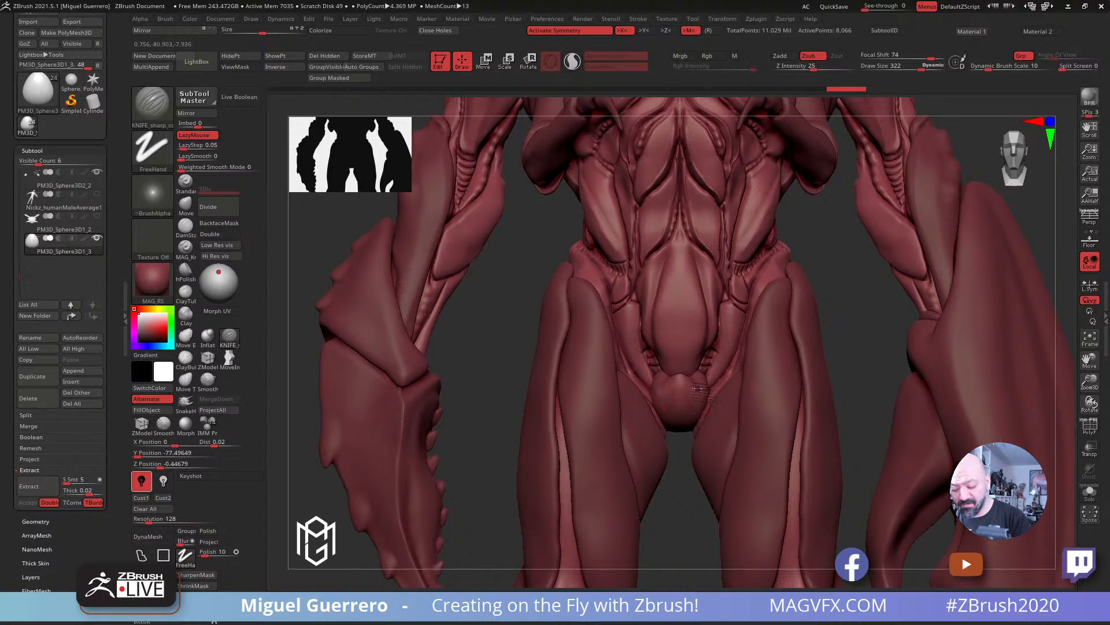
pyautogui.moveTo(698, 388); pyautogui.dragTo(689, 383)
pyautogui.moveTo(854, 377); pyautogui.dragTo(507, 378)
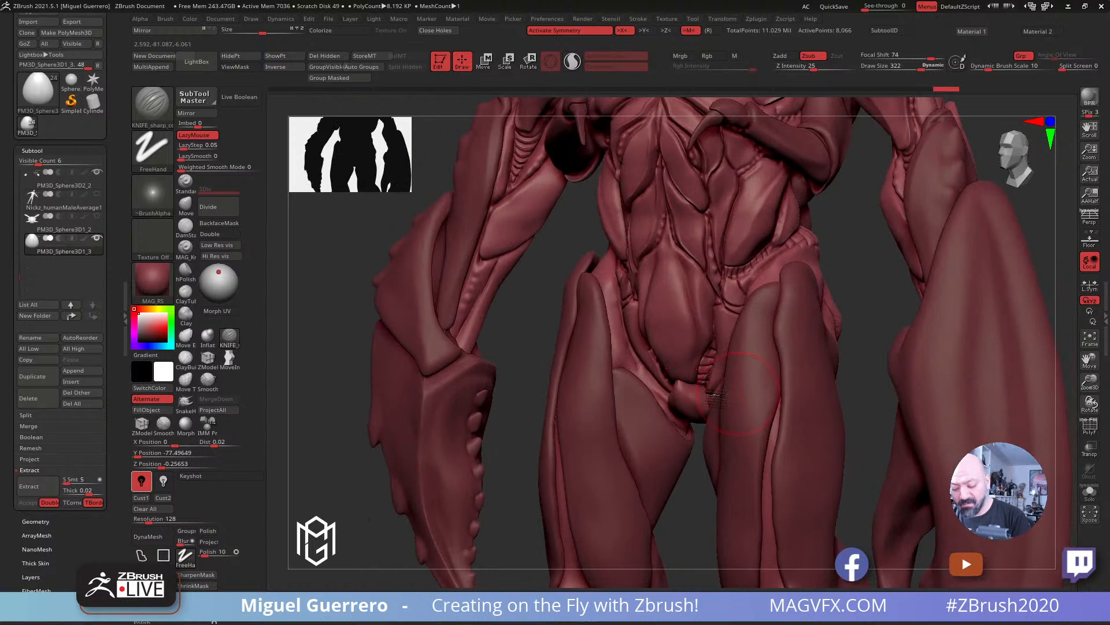
# Step: Remesh the crotch piece with DynaMesh at resolution 56 and smooth its carved surface
pyautogui.moveTo(152, 519); pyautogui.dragTo(143, 520)
pyautogui.click(148, 536)
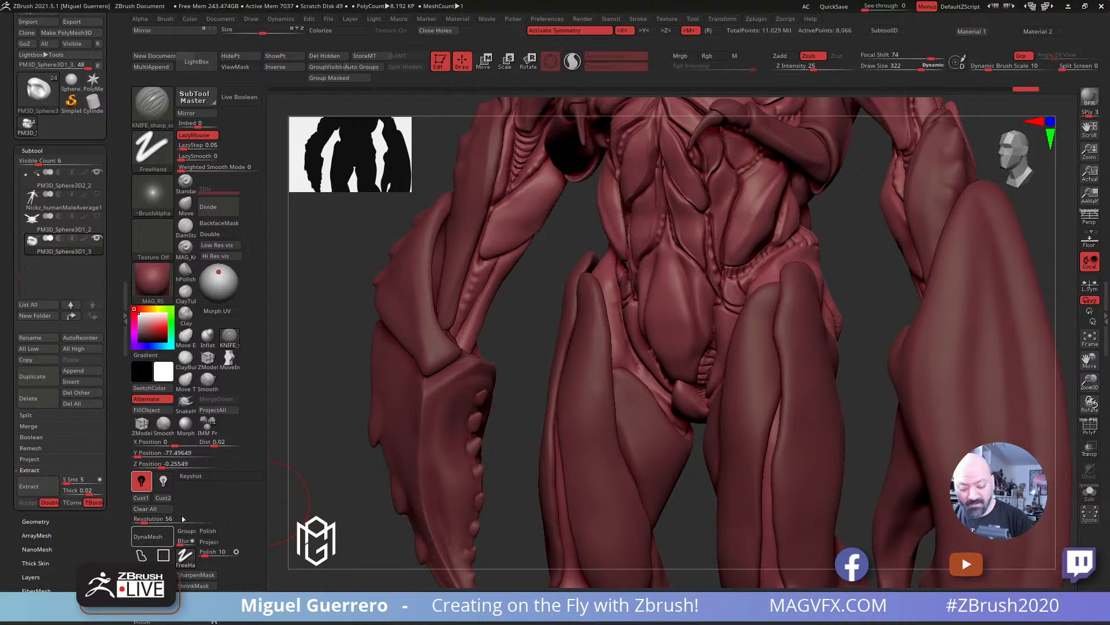
pyautogui.moveTo(710, 406)
pyautogui.keyDown('shift'); pyautogui.mouseDown()
pyautogui.moveTo(700, 386)
pyautogui.moveTo(683, 387)
pyautogui.mouseUp(); pyautogui.keyUp('shift')
pyautogui.keyDown('ctrl'); pyautogui.moveTo(528, 381); pyautogui.dragTo(622, 395); pyautogui.keyUp('ctrl')
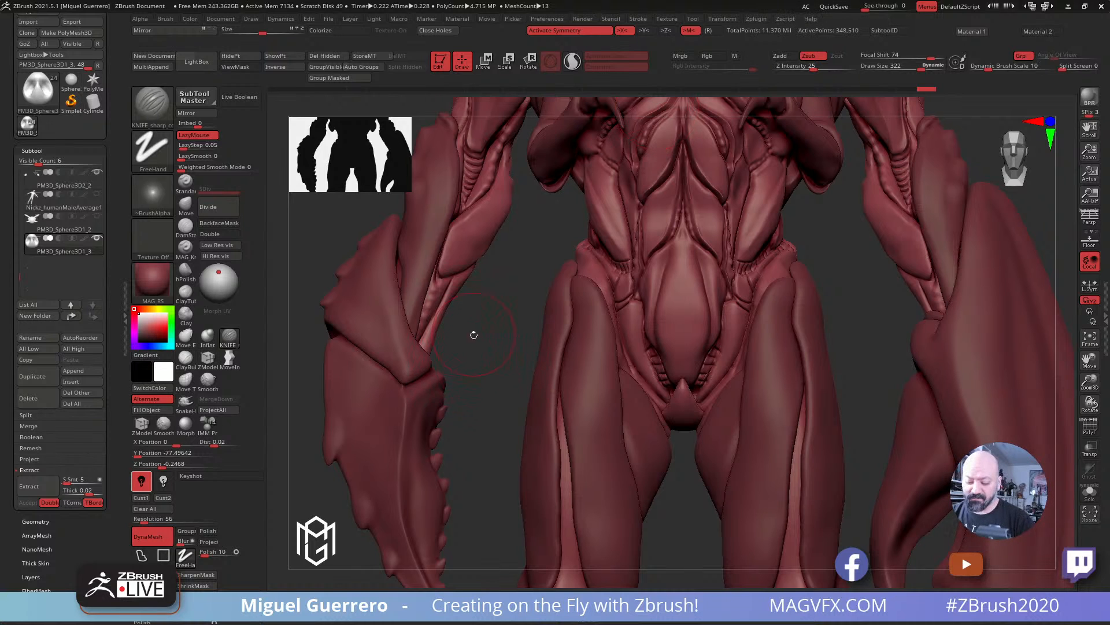
# Step: Carve paired grooves into the front and lower part of the crotch piece with the knife brush at draw size 322
pyautogui.moveTo(472, 335)
pyautogui.mouseDown()
pyautogui.moveTo(497, 346)
pyautogui.moveTo(438, 369)
pyautogui.moveTo(443, 380)
pyautogui.mouseUp()
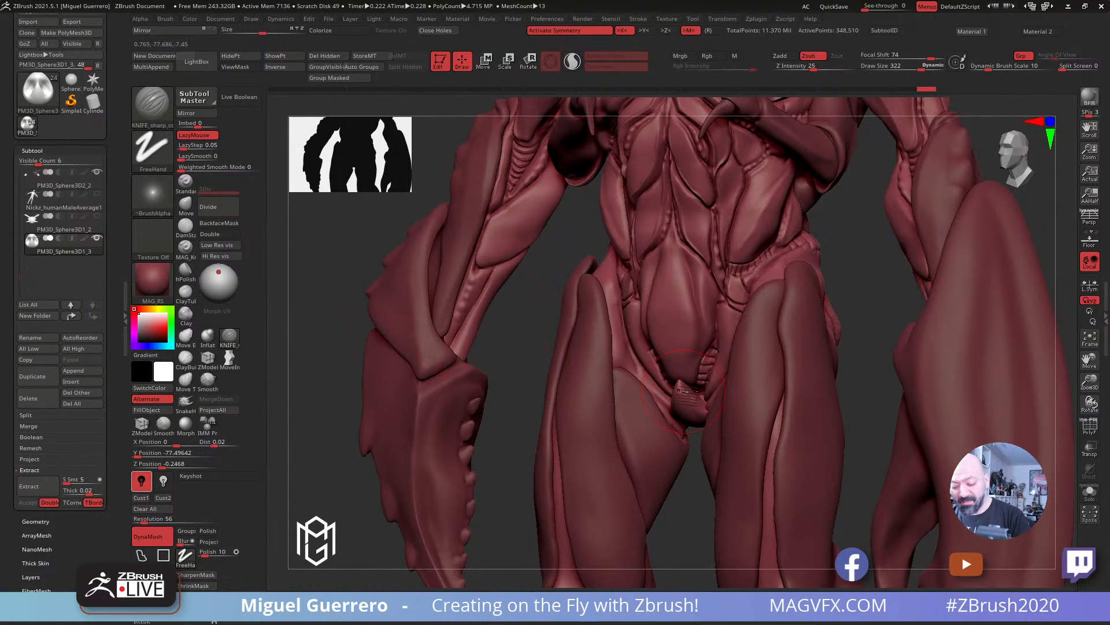
pyautogui.moveTo(686, 389); pyautogui.dragTo(691, 395)
pyautogui.moveTo(696, 405); pyautogui.dragTo(681, 405, button='right')
pyautogui.moveTo(686, 406); pyautogui.dragTo(700, 438)
pyautogui.moveTo(694, 437); pyautogui.dragTo(665, 413, button='right')
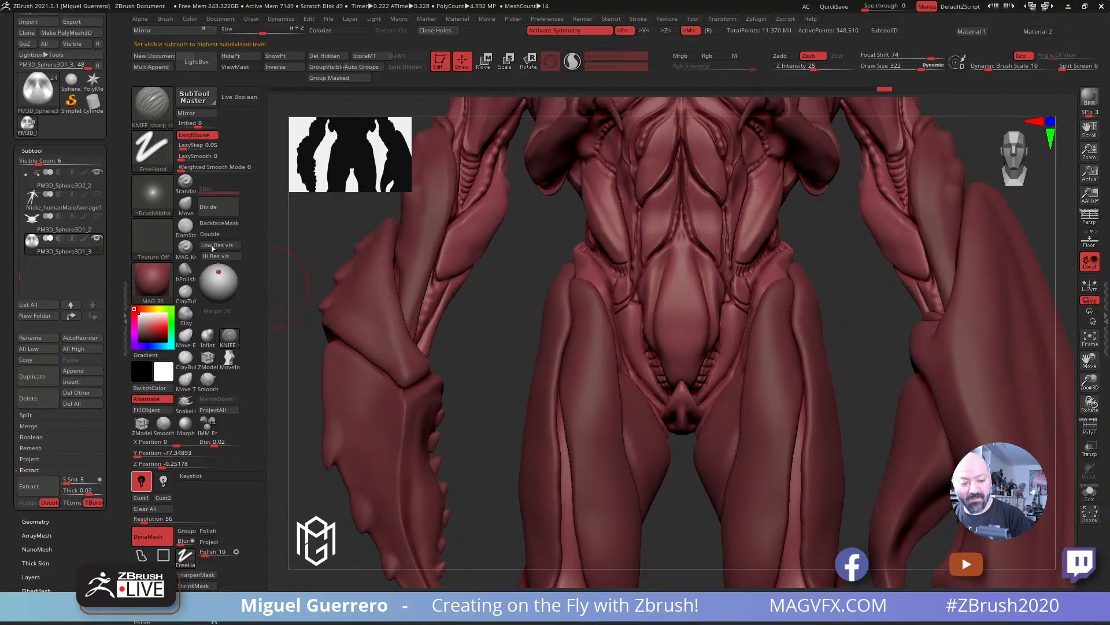
# Step: Nudge the crotch piece slightly downward with the move gizmo
pyautogui.press('w')
pyautogui.moveTo(687, 334); pyautogui.dragTo(687, 328)
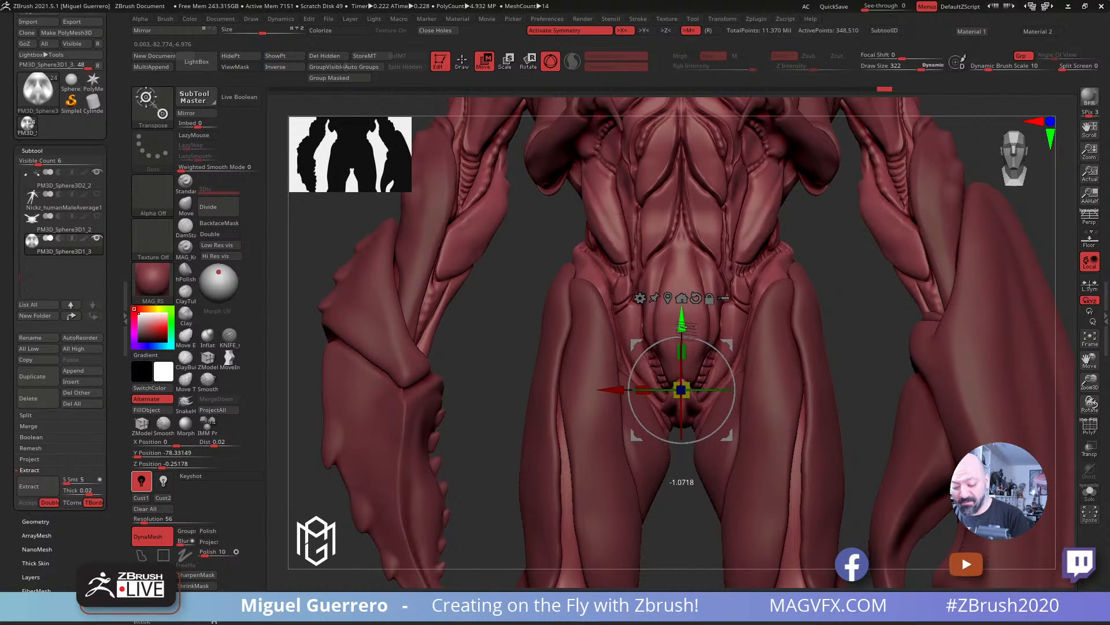
pyautogui.click(186, 204)
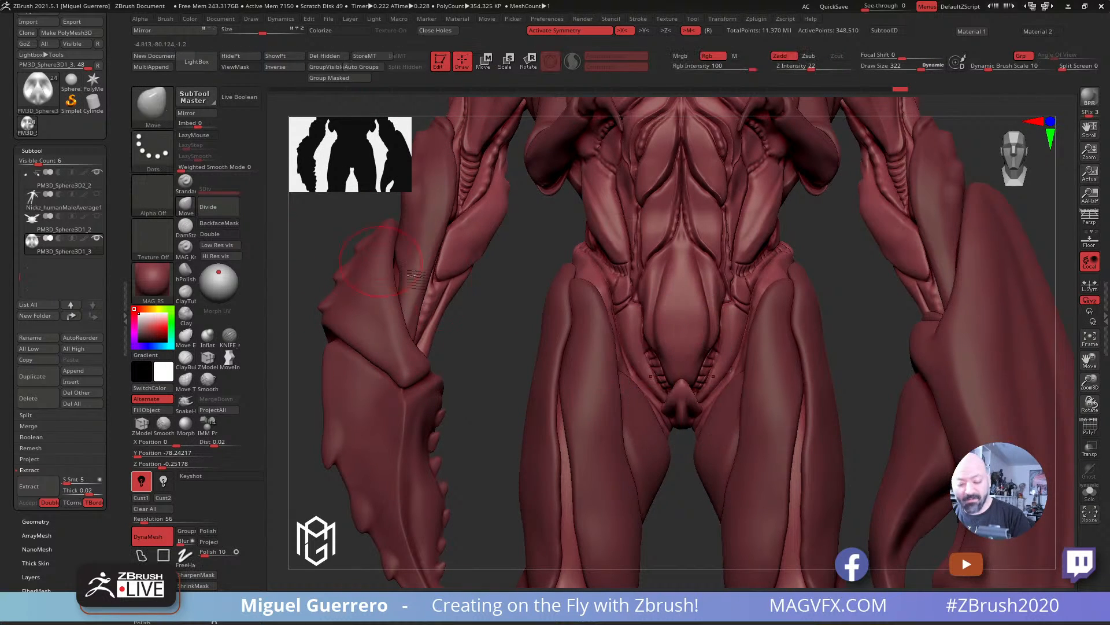
pyautogui.press('f')
pyautogui.keyDown('alt'); pyautogui.moveTo(539, 368); pyautogui.dragTo(555, 333, button='right'); pyautogui.keyUp('alt')
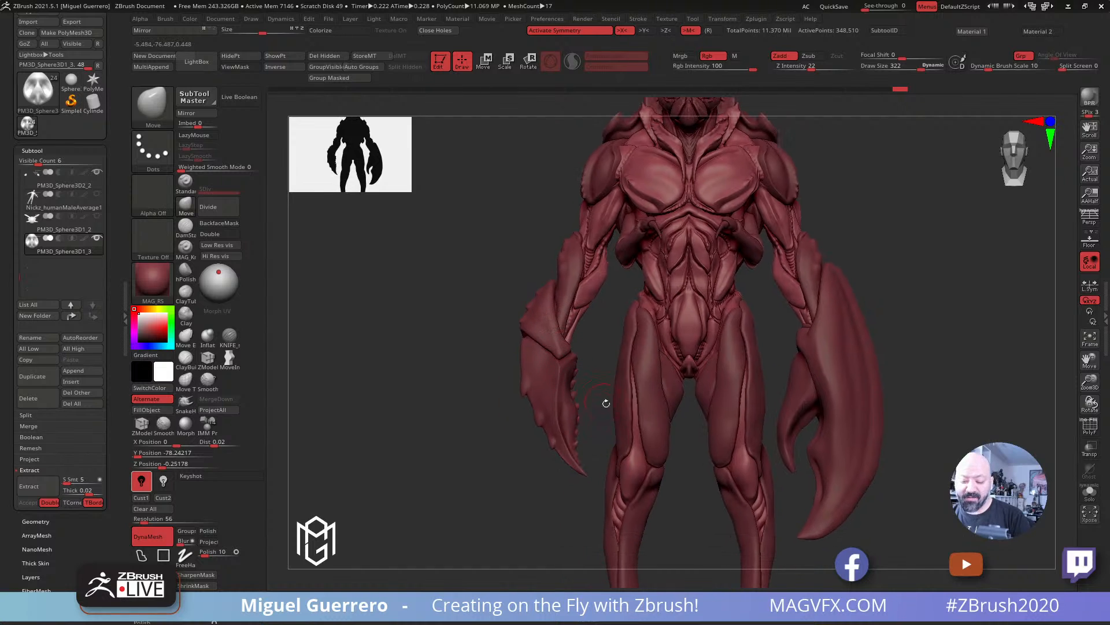
# Step: Select the inner thigh subtool and push its surface beside the groin into shape with the Move brush at draw size 326
pyautogui.keyDown('alt'); pyautogui.click(646, 395); pyautogui.keyUp('alt')
pyautogui.moveTo(426, 362); pyautogui.dragTo(466, 404, button='right')
pyautogui.moveTo(468, 377)
pyautogui.keyDown('alt'); pyautogui.mouseDown(button='right')
pyautogui.moveTo(477, 370)
pyautogui.moveTo(358, 354)
pyautogui.mouseUp(button='right'); pyautogui.keyUp('alt')
pyautogui.click(186, 205)
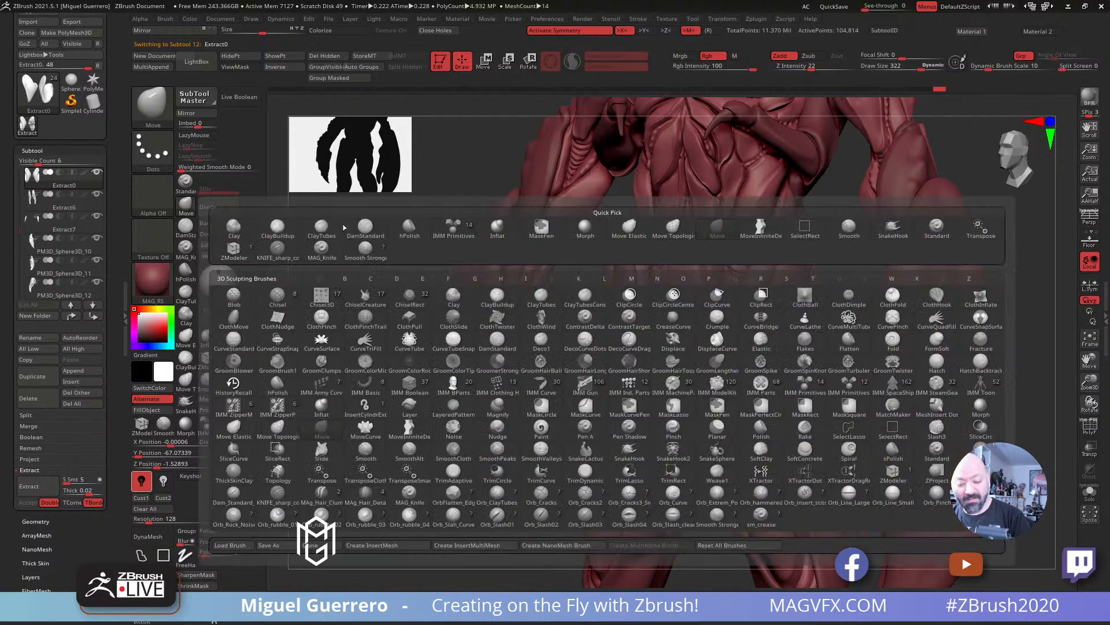
pyautogui.moveTo(647, 329)
pyautogui.mouseDown()
pyautogui.moveTo(625, 263)
pyautogui.moveTo(644, 326)
pyautogui.moveTo(673, 354)
pyautogui.mouseUp()
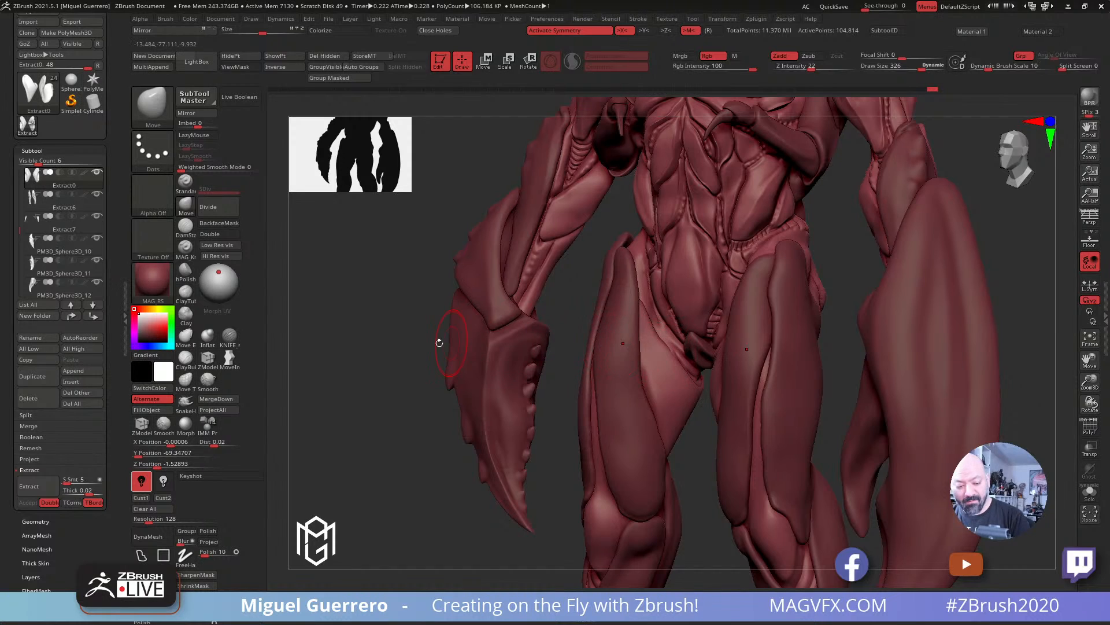
pyautogui.moveTo(440, 342); pyautogui.dragTo(325, 359)
# Step: Carve the front of the inner thigh below the groin fold with the knife brush at draw size 286
pyautogui.click(228, 340)
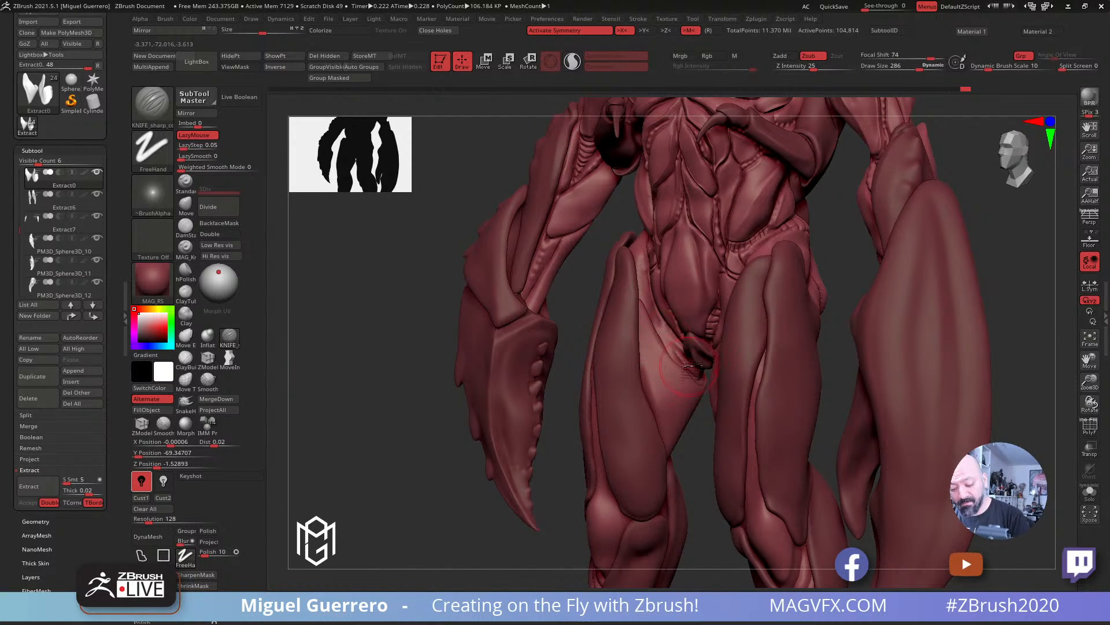
pyautogui.moveTo(658, 348); pyautogui.dragTo(633, 312)
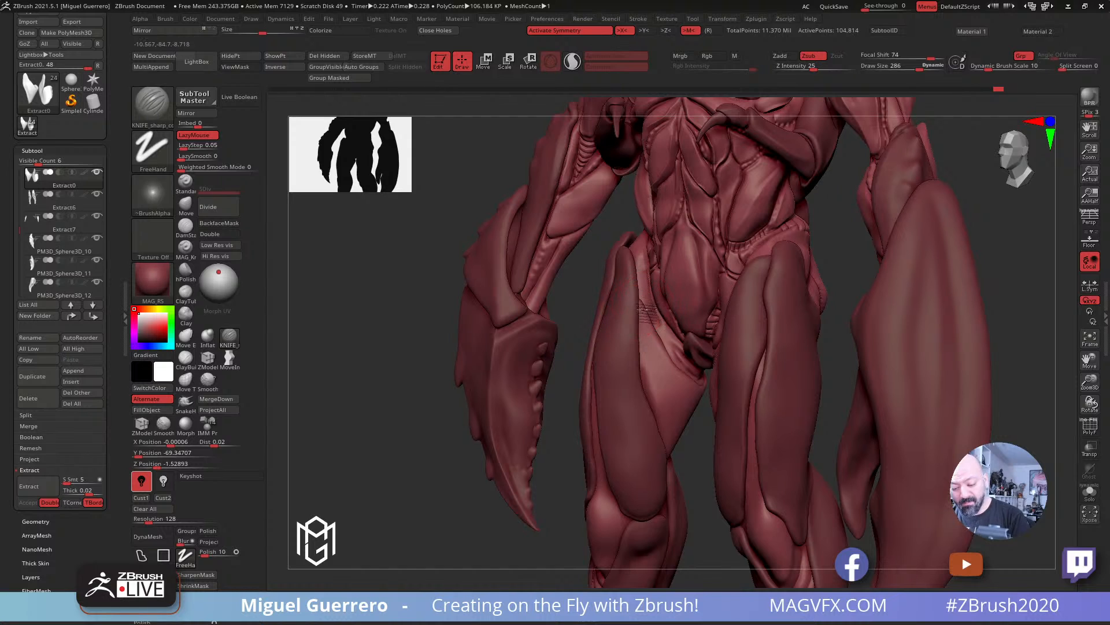
pyautogui.moveTo(669, 359)
pyautogui.mouseDown()
pyautogui.moveTo(707, 386)
pyautogui.moveTo(647, 330)
pyautogui.mouseUp()
pyautogui.moveTo(634, 387); pyautogui.dragTo(635, 399, button='right')
pyautogui.moveTo(643, 356); pyautogui.dragTo(686, 451)
# Step: Smooth the upper inner thigh just below the crotch from behind
pyautogui.moveTo(686, 454); pyautogui.dragTo(391, 365, button='right')
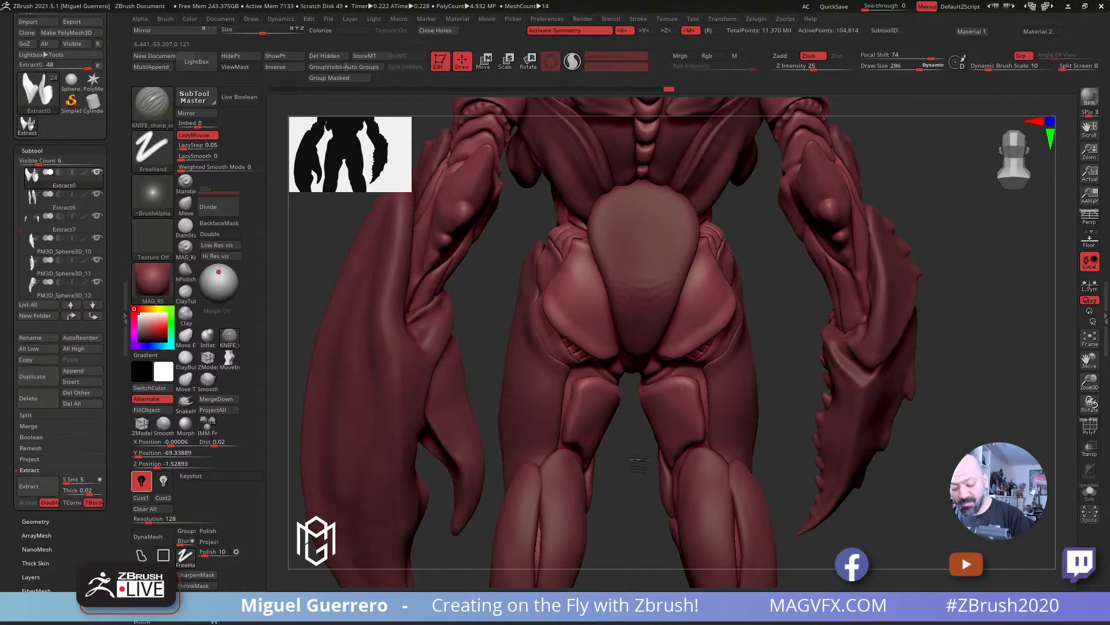
pyautogui.moveTo(639, 463); pyautogui.dragTo(685, 391, button='right')
pyautogui.press('shift')
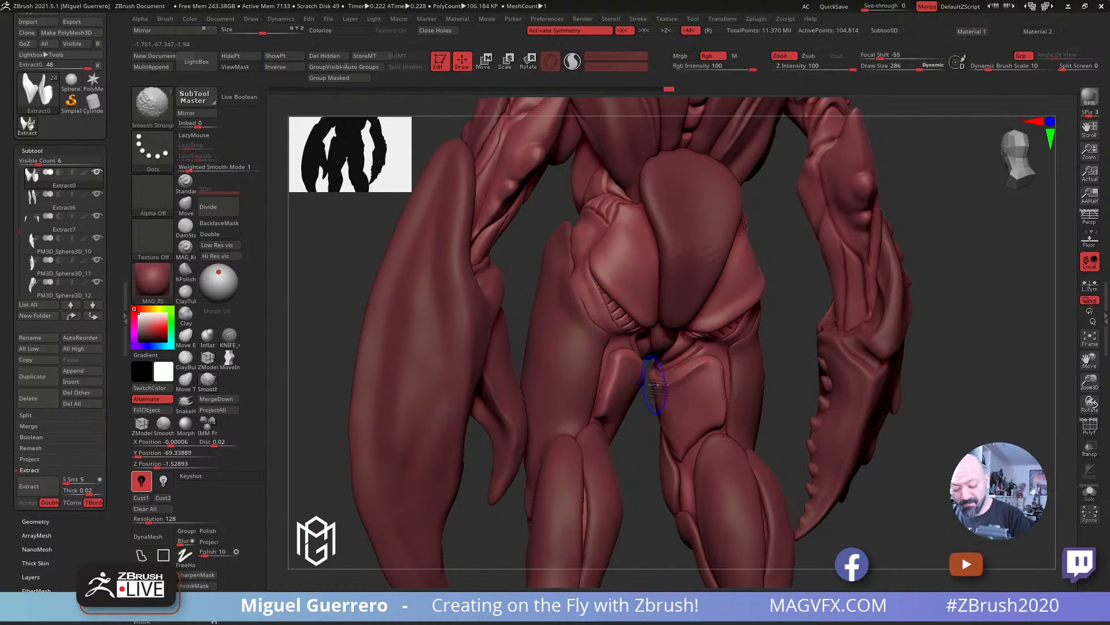
pyautogui.keyDown('shift'); pyautogui.moveTo(667, 381); pyautogui.dragTo(666, 394); pyautogui.keyUp('shift')
pyautogui.moveTo(644, 441); pyautogui.dragTo(584, 451, button='right')
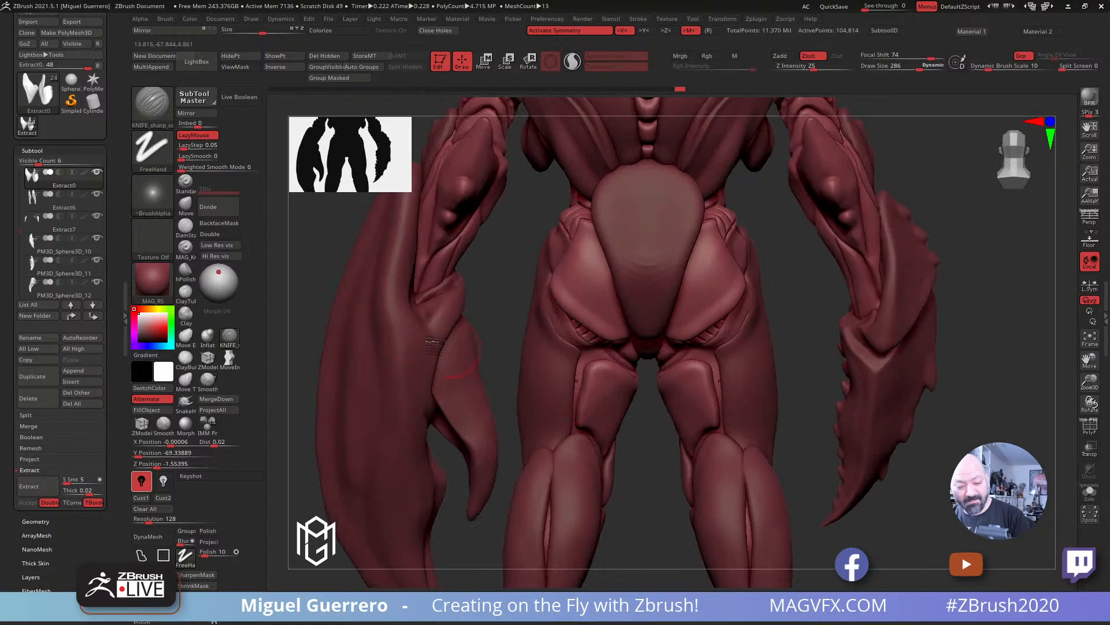
# Step: Reshape the plates at the back of the upper thighs with the Move brush, enlarging the draw size to 414
pyautogui.click(184, 209)
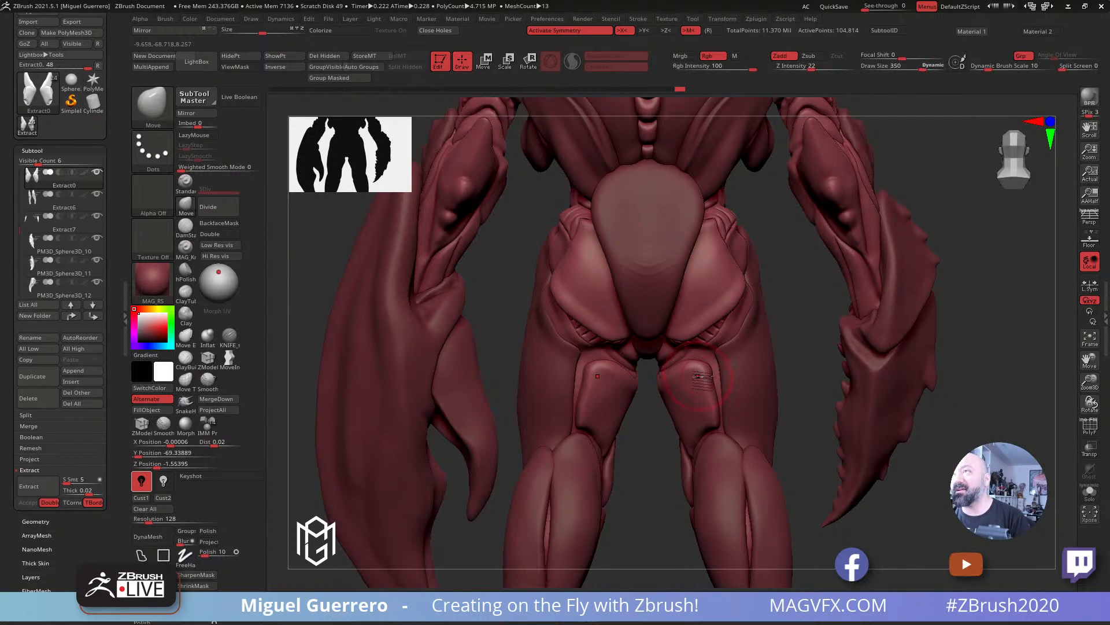
pyautogui.moveTo(692, 369)
pyautogui.mouseDown()
pyautogui.moveTo(713, 372)
pyautogui.moveTo(711, 413)
pyautogui.mouseUp()
pyautogui.moveTo(668, 442); pyautogui.dragTo(696, 400, button='right')
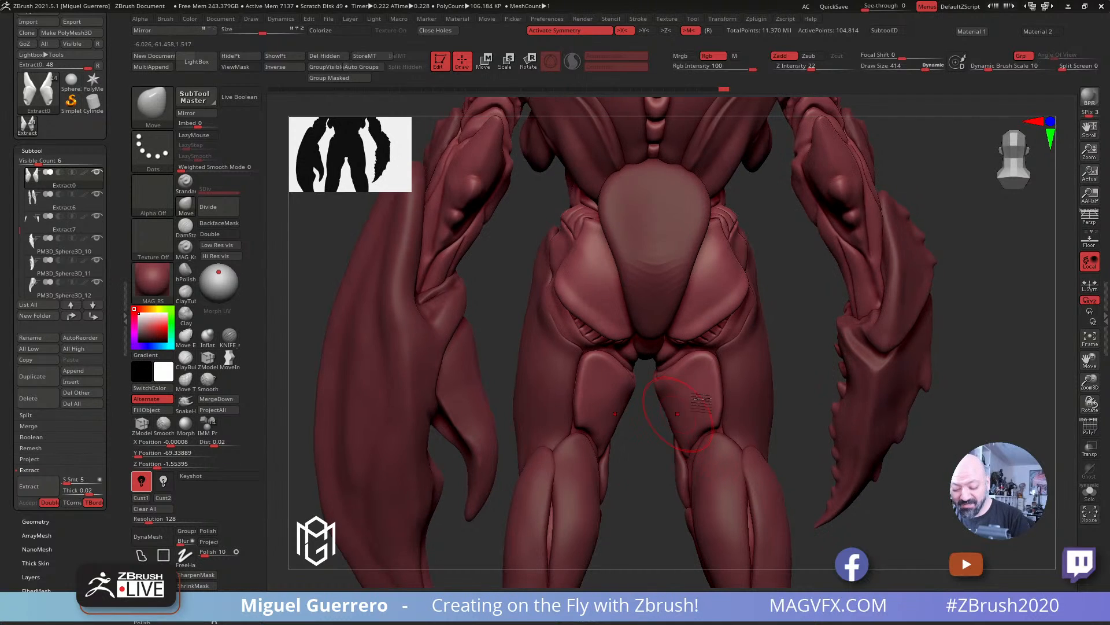
pyautogui.moveTo(638, 441)
pyautogui.mouseDown(button='right')
pyautogui.moveTo(620, 451)
pyautogui.moveTo(723, 370)
pyautogui.mouseUp(button='right')
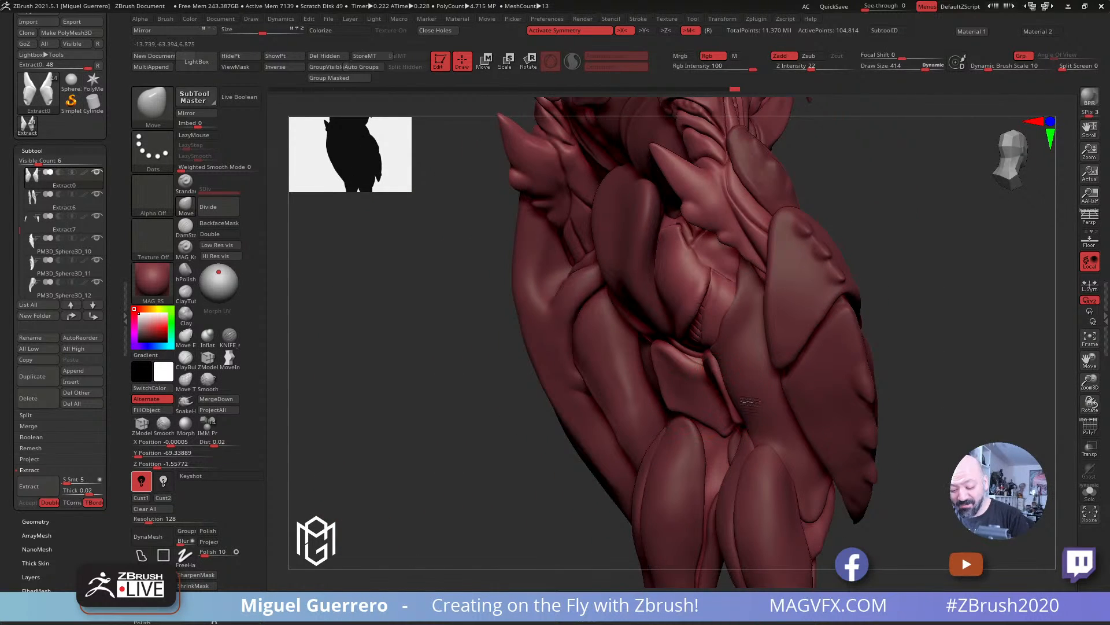
pyautogui.moveTo(474, 363)
pyautogui.mouseDown()
pyautogui.moveTo(595, 373)
pyautogui.moveTo(674, 416)
pyautogui.moveTo(652, 420)
pyautogui.moveTo(677, 451)
pyautogui.moveTo(716, 423)
pyautogui.moveTo(674, 453)
pyautogui.mouseUp()
# Step: Sharpen the lower edge of the rear thigh plates with the knife brush at draw size 414
pyautogui.click(230, 337)
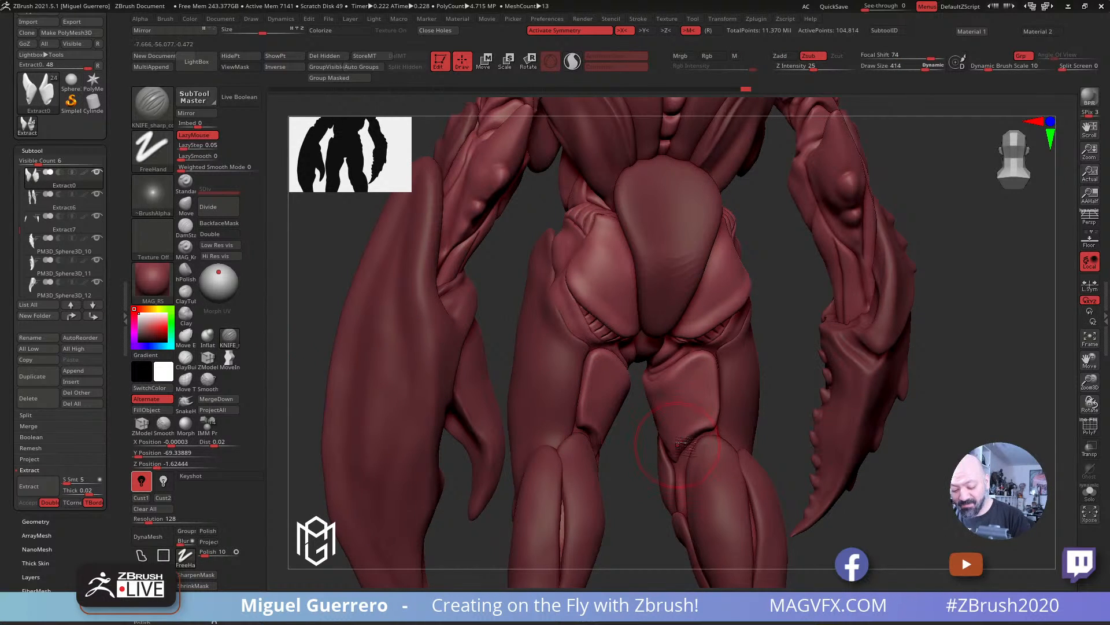
pyautogui.moveTo(717, 423)
pyautogui.mouseDown()
pyautogui.moveTo(707, 357)
pyautogui.moveTo(706, 432)
pyautogui.moveTo(702, 424)
pyautogui.mouseUp()
pyautogui.moveTo(630, 455); pyautogui.dragTo(675, 456)
# Step: Select the outer thigh armor subtool and carve along its rear edge with the knife brush at draw size 414
pyautogui.keyDown('alt'); pyautogui.click(728, 383); pyautogui.keyUp('alt')
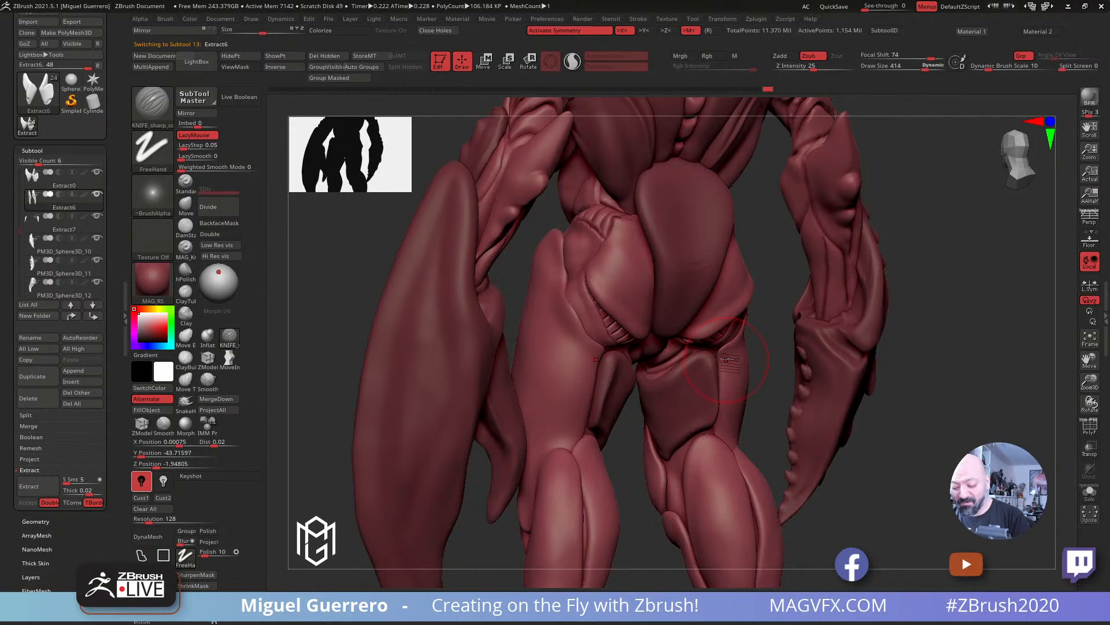
pyautogui.moveTo(730, 361)
pyautogui.mouseDown()
pyautogui.moveTo(725, 447)
pyautogui.moveTo(736, 337)
pyautogui.mouseUp()
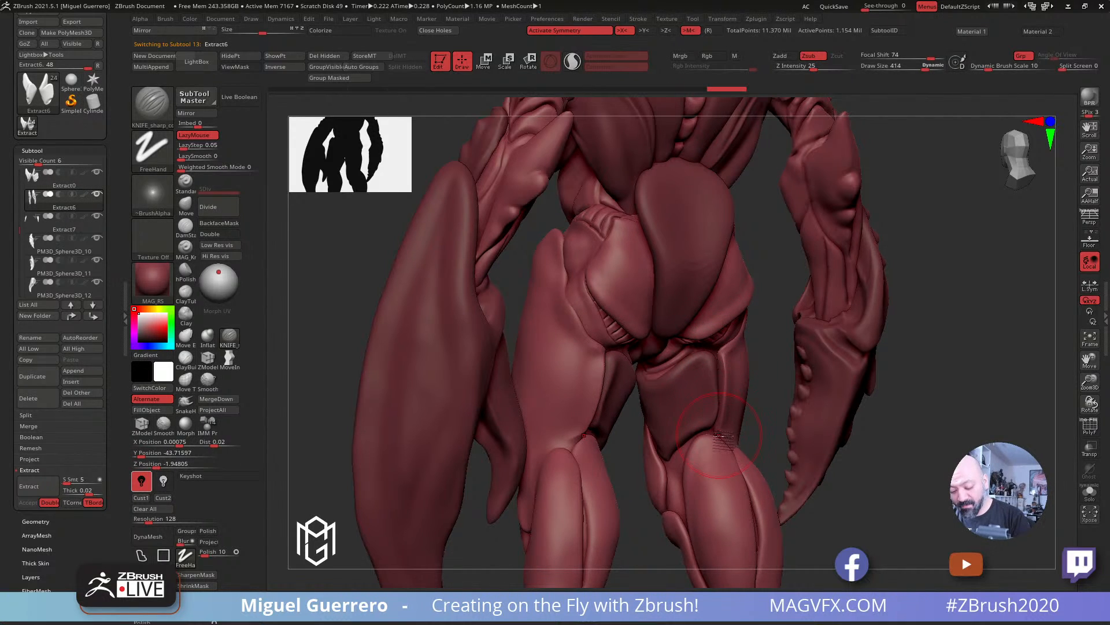
pyautogui.moveTo(771, 425)
pyautogui.mouseDown()
pyautogui.moveTo(784, 422)
pyautogui.moveTo(763, 406)
pyautogui.mouseUp()
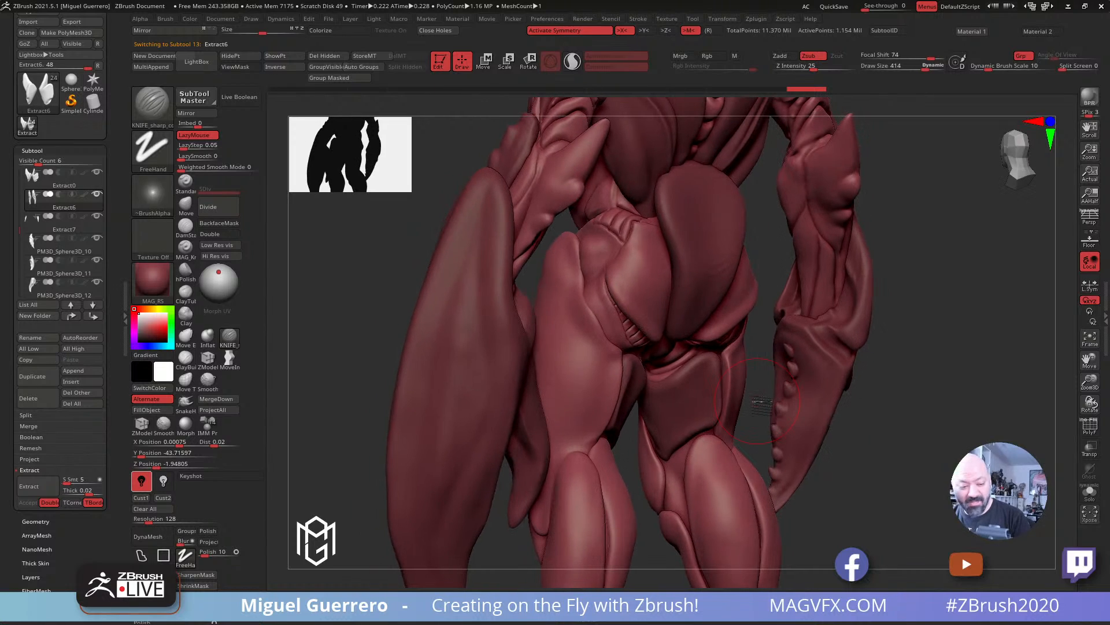
# Step: Adjust the rear contour of the outer thigh armor with the Move brush at draw size 514
pyautogui.click(185, 201)
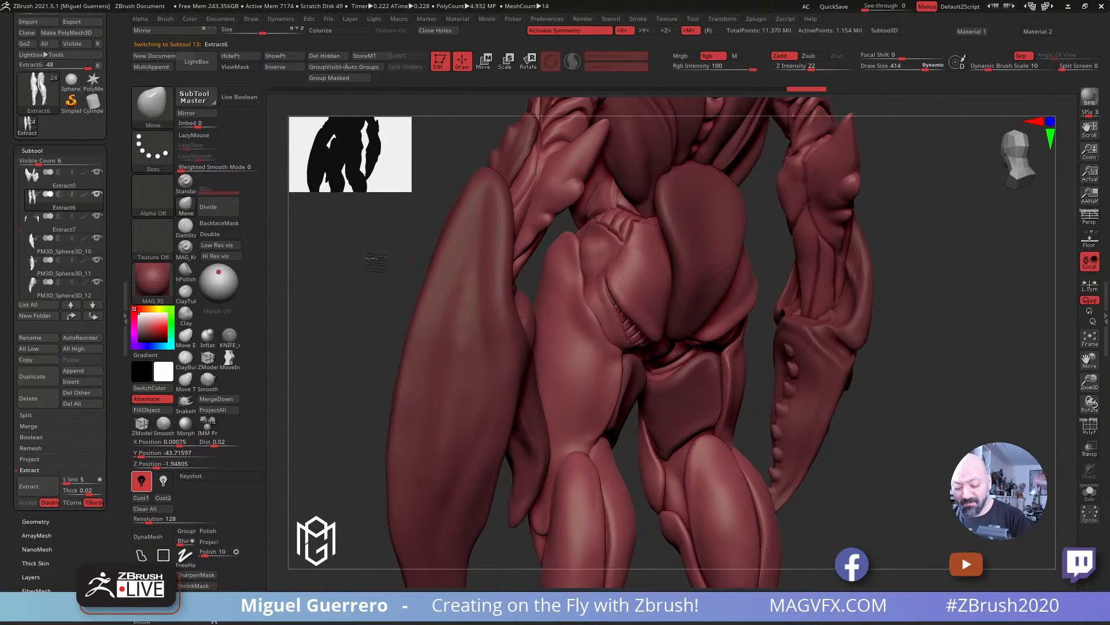
pyautogui.moveTo(375, 262); pyautogui.dragTo(723, 347)
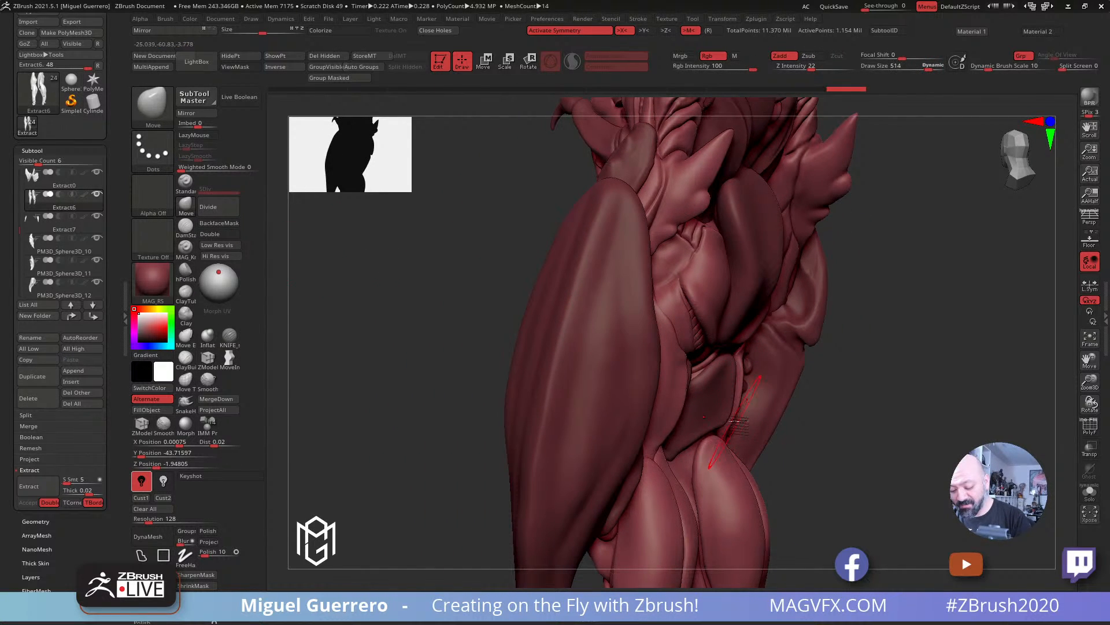
pyautogui.moveTo(806, 449); pyautogui.dragTo(715, 428)
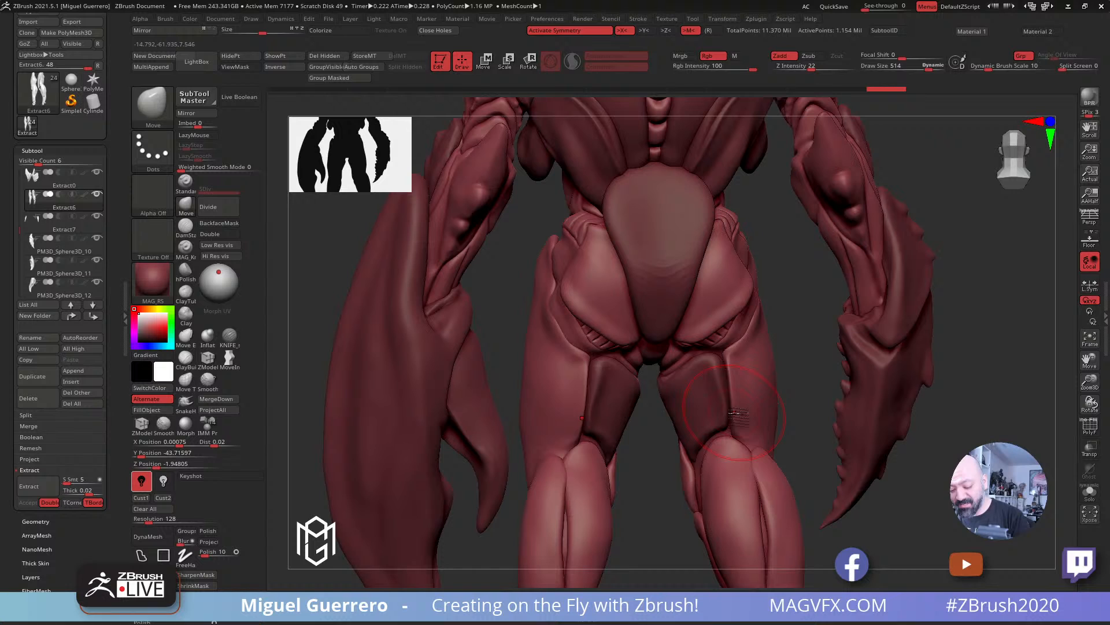
# Step: Select the inner thigh subtool and fit its rear plates against the outer armor with the Move brush at draw size 514
pyautogui.keyDown('alt'); pyautogui.click(729, 377); pyautogui.keyUp('alt')
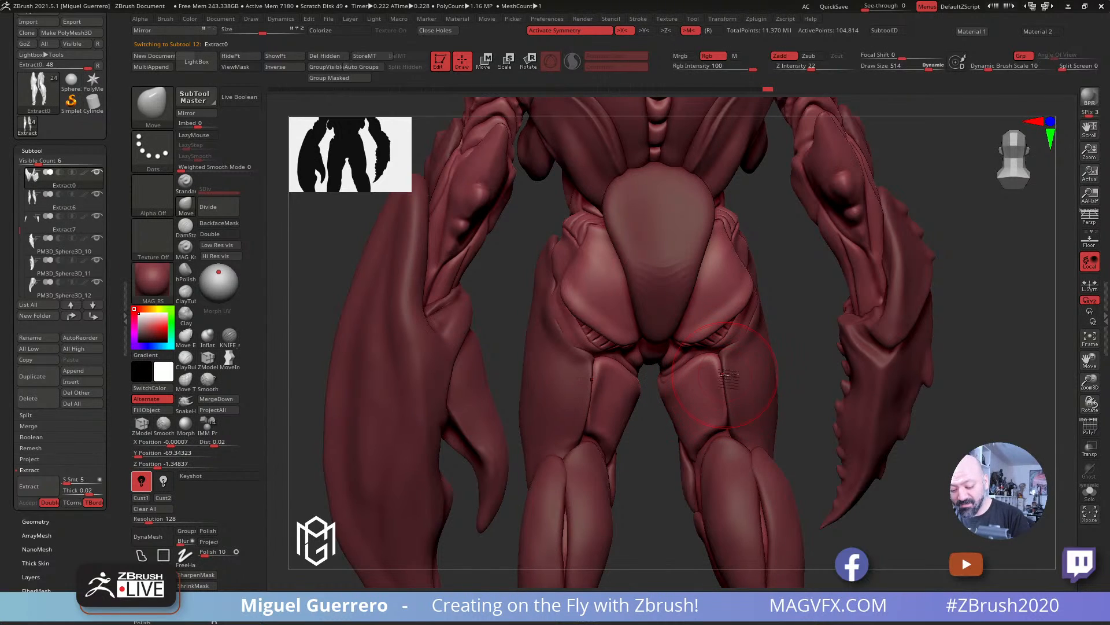
pyautogui.moveTo(722, 375); pyautogui.dragTo(716, 372)
pyautogui.moveTo(809, 399); pyautogui.dragTo(977, 405)
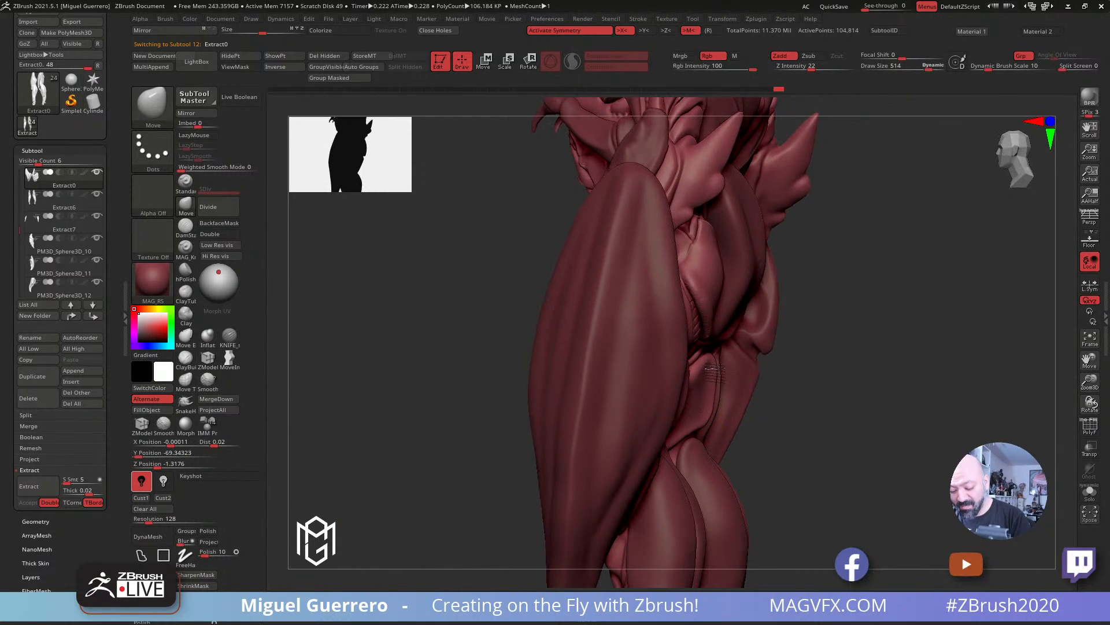
pyautogui.moveTo(716, 374)
pyautogui.mouseDown()
pyautogui.moveTo(710, 404)
pyautogui.moveTo(697, 405)
pyautogui.mouseUp()
# Step: Refine the outer edges and corners of the rear thigh plates with the Move brush at draw size 418
pyautogui.press('[')
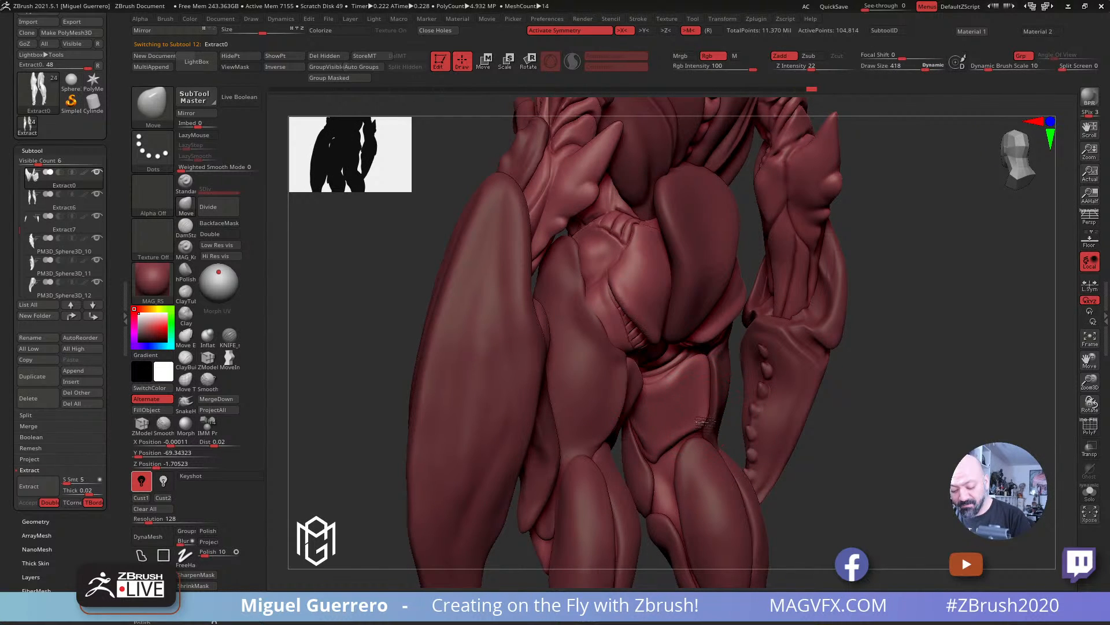
pyautogui.moveTo(857, 498); pyautogui.dragTo(806, 465)
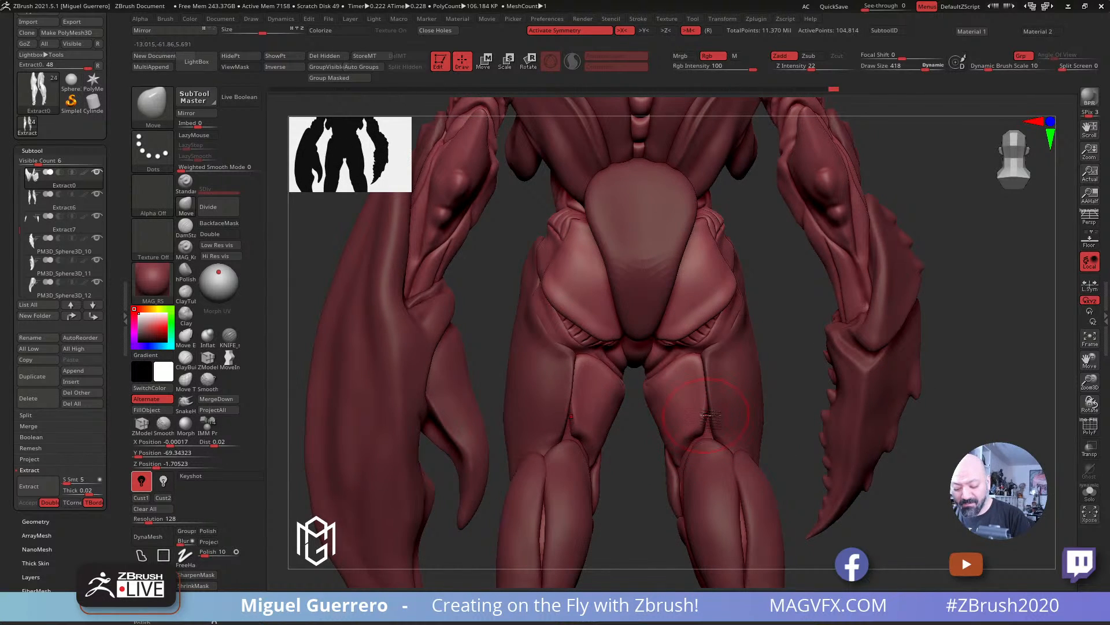
pyautogui.moveTo(708, 405); pyautogui.dragTo(705, 435)
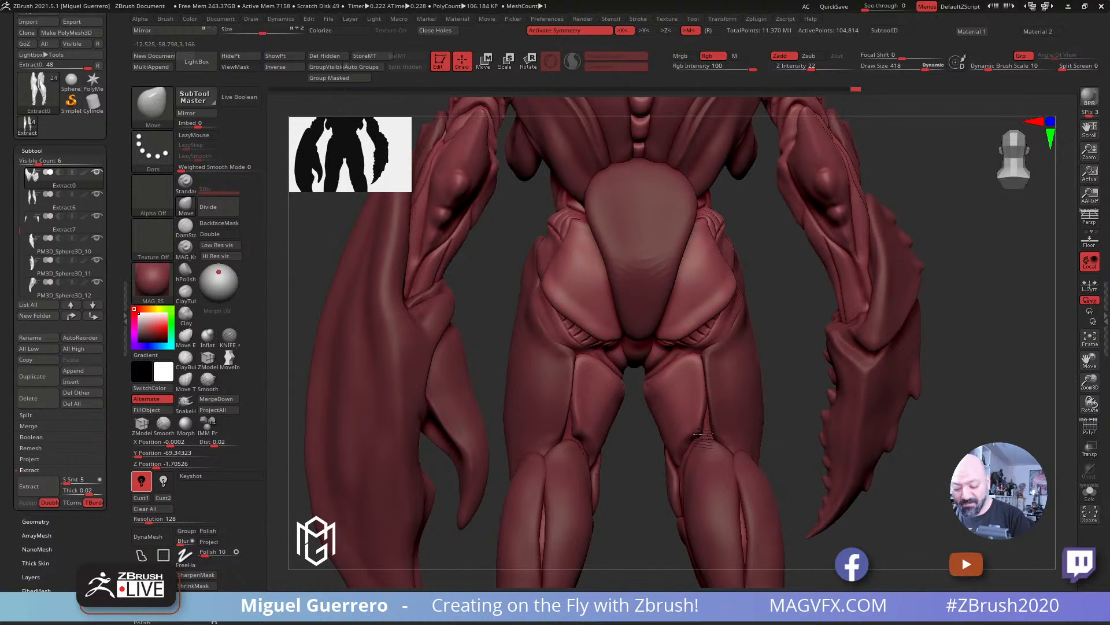
pyautogui.moveTo(705, 370)
pyautogui.mouseDown()
pyautogui.moveTo(691, 356)
pyautogui.moveTo(698, 369)
pyautogui.mouseUp()
pyautogui.moveTo(630, 458); pyautogui.dragTo(650, 425)
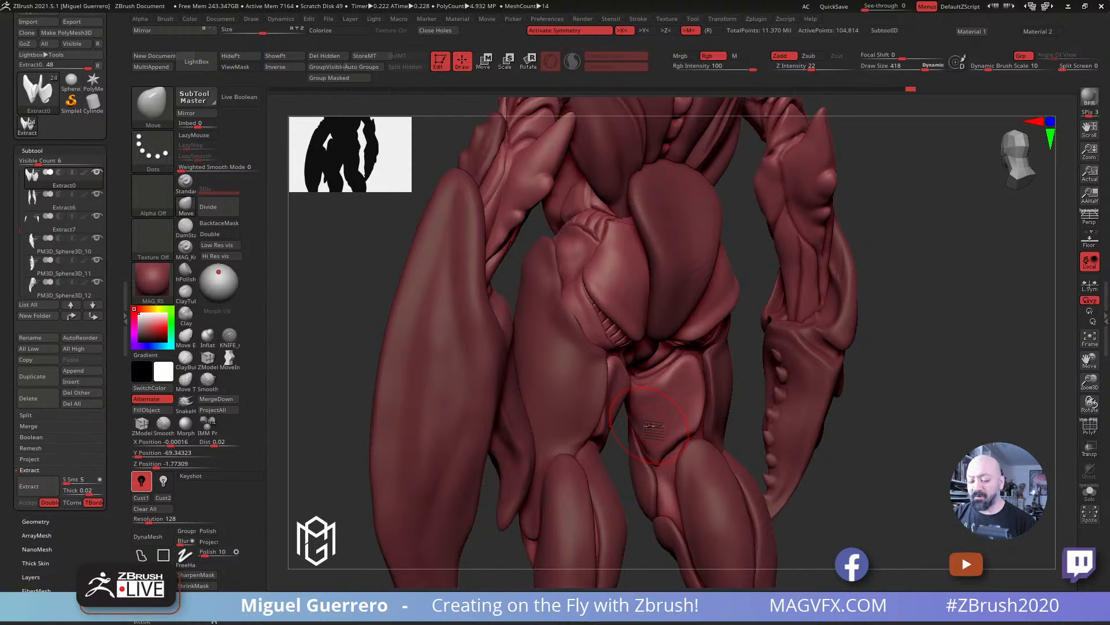
pyautogui.moveTo(938, 442); pyautogui.dragTo(853, 440)
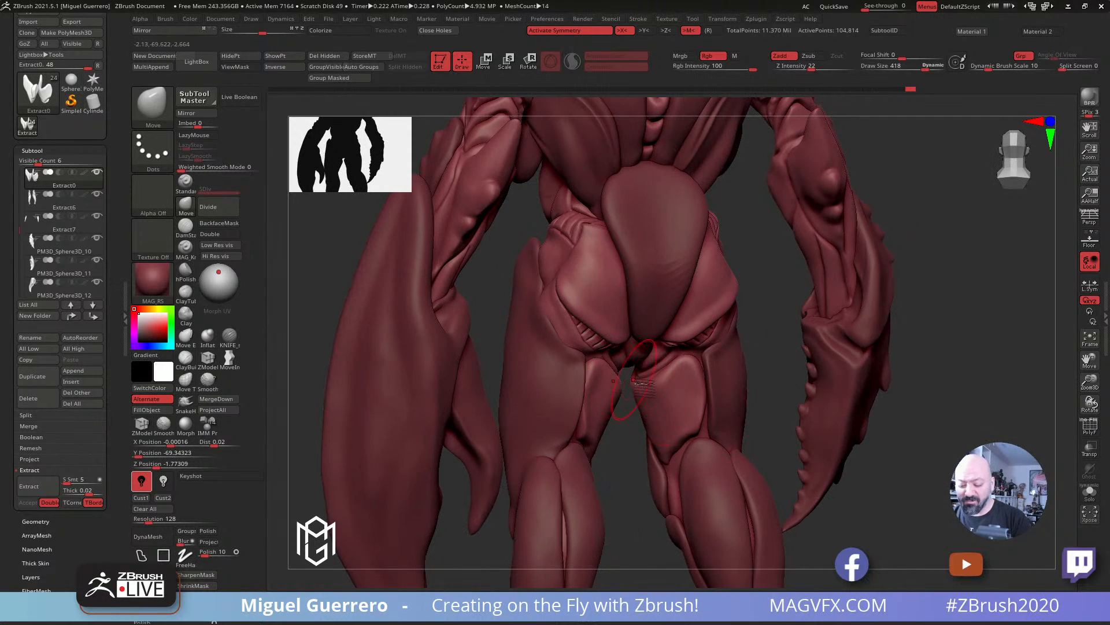
# Step: Inspect the creature from the front, select the outer thigh armor subtool and isolate it with Solo
pyautogui.moveTo(490, 299); pyautogui.dragTo(355, 307)
pyautogui.moveTo(603, 354)
pyautogui.keyDown('alt'); pyautogui.mouseDown()
pyautogui.moveTo(600, 427)
pyautogui.moveTo(572, 422)
pyautogui.mouseUp(); pyautogui.keyUp('alt')
pyautogui.keyDown('alt'); pyautogui.moveTo(671, 377); pyautogui.dragTo(649, 614, button='right'); pyautogui.keyUp('alt')
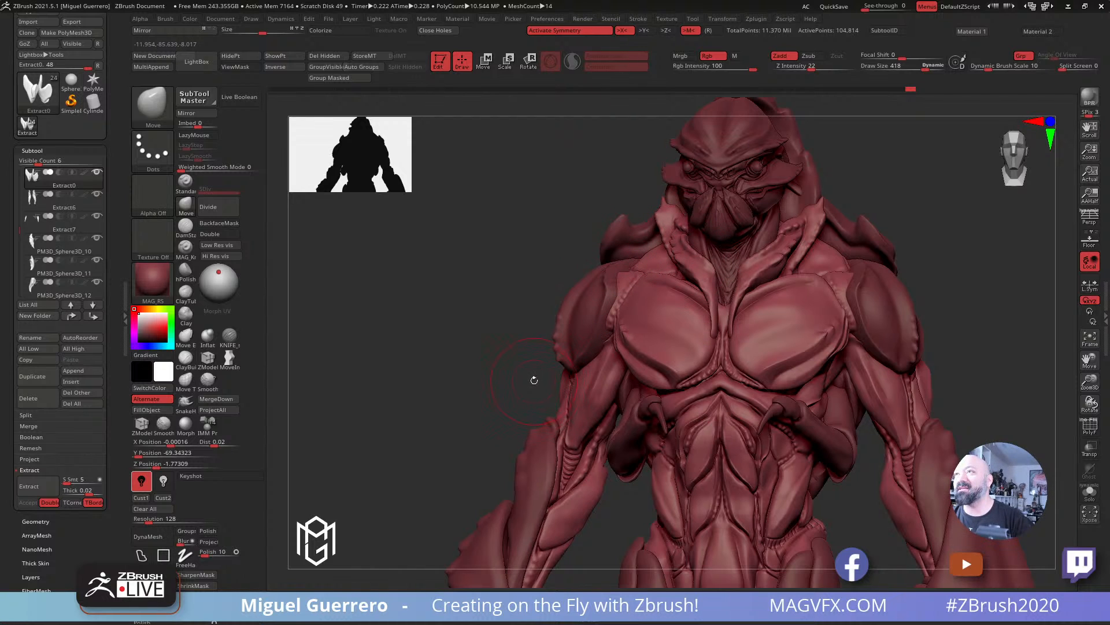
pyautogui.keyDown('alt'); pyautogui.moveTo(546, 347); pyautogui.dragTo(554, 177, button='right'); pyautogui.keyUp('alt')
pyautogui.keyDown('alt'); pyautogui.moveTo(426, 434); pyautogui.dragTo(427, 327, button='right'); pyautogui.keyUp('alt')
pyautogui.keyDown('alt'); pyautogui.click(662, 422); pyautogui.keyUp('alt')
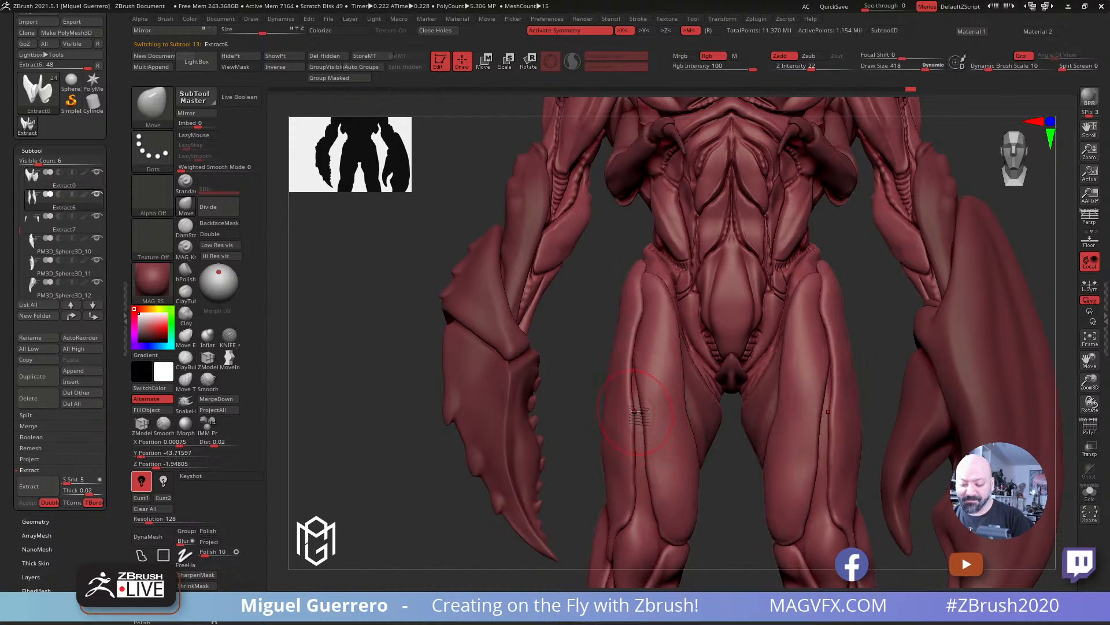
pyautogui.keyDown('alt'); pyautogui.moveTo(626, 385); pyautogui.dragTo(610, 306, button='right'); pyautogui.keyUp('alt')
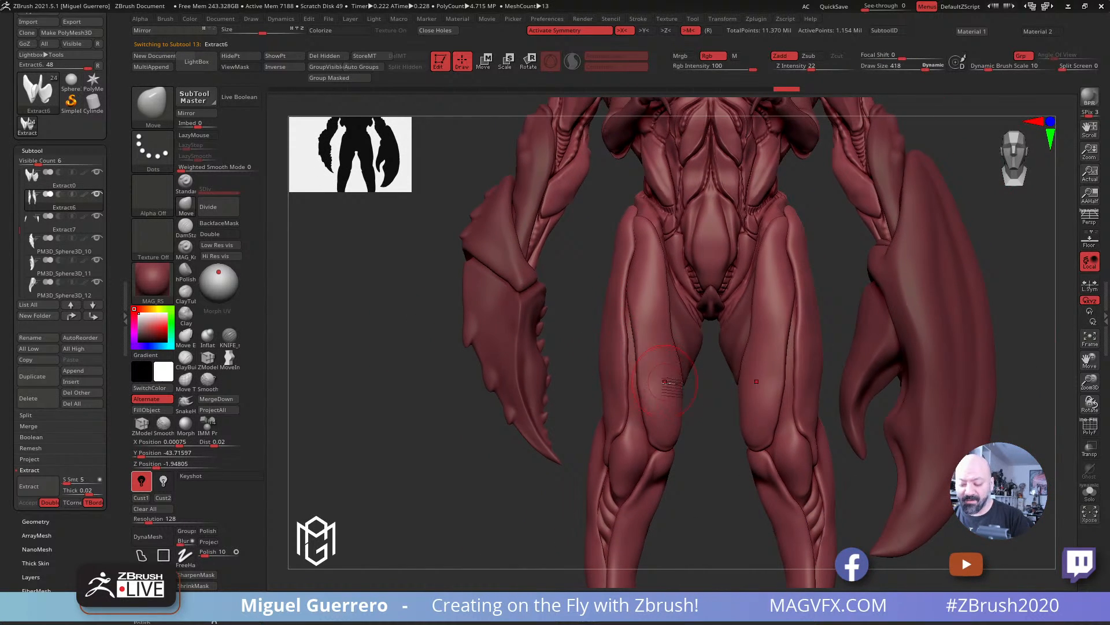
pyautogui.click(1089, 491)
pyautogui.moveTo(459, 317); pyautogui.dragTo(580, 333, button='right')
# Step: Display the thigh armor's polygroups with PolyFrame and bring the other subtools back into view
pyautogui.click(1090, 426)
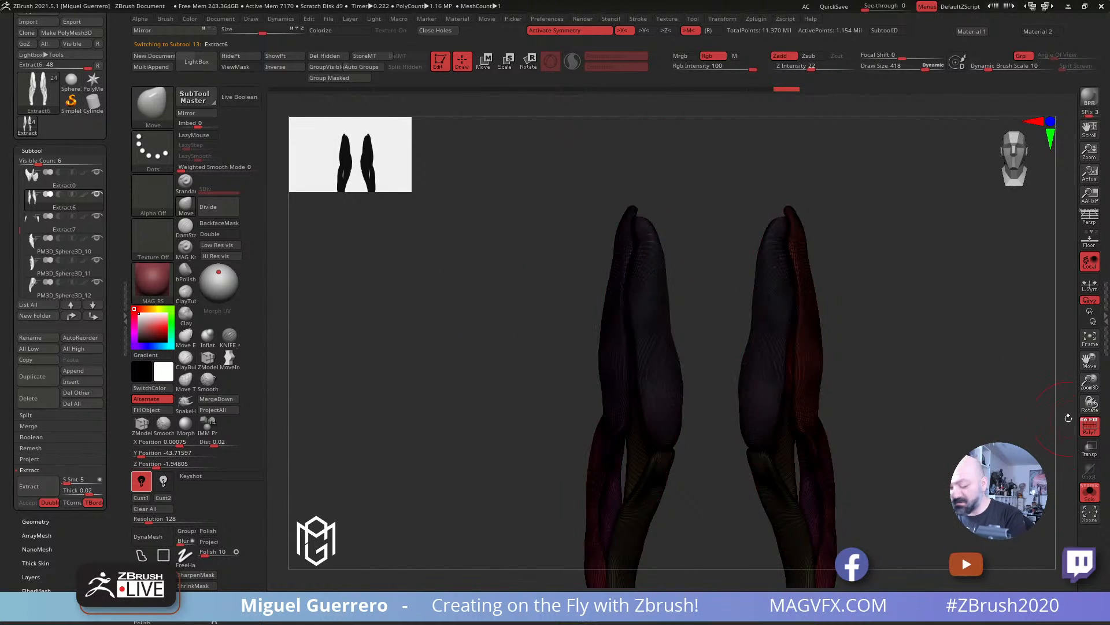
pyautogui.click(1088, 426)
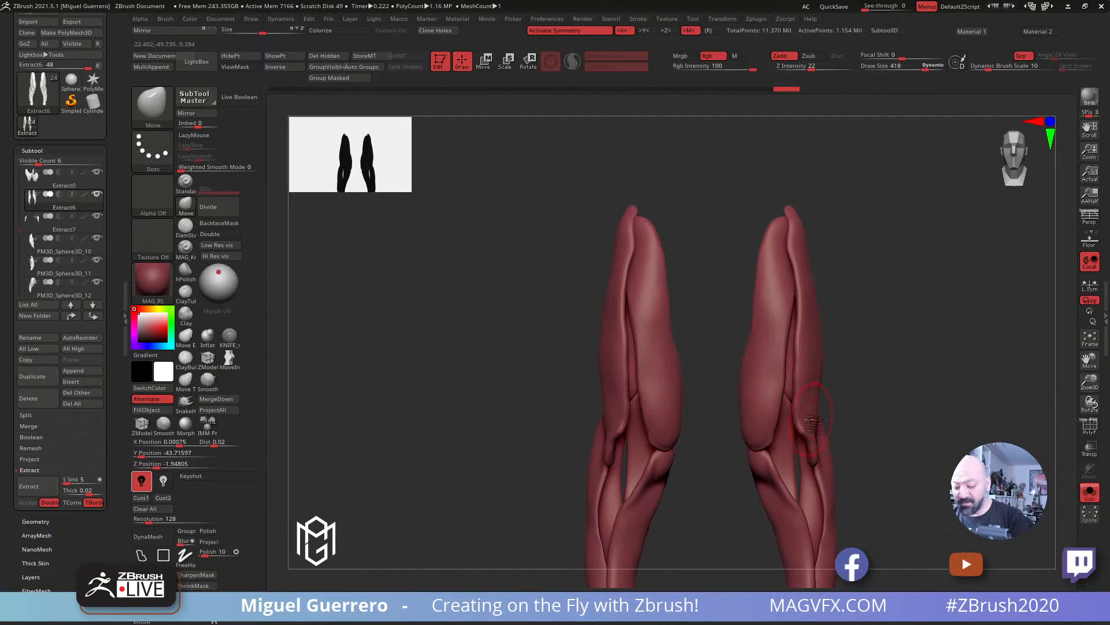
pyautogui.click(1090, 428)
pyautogui.moveTo(966, 457); pyautogui.dragTo(976, 430)
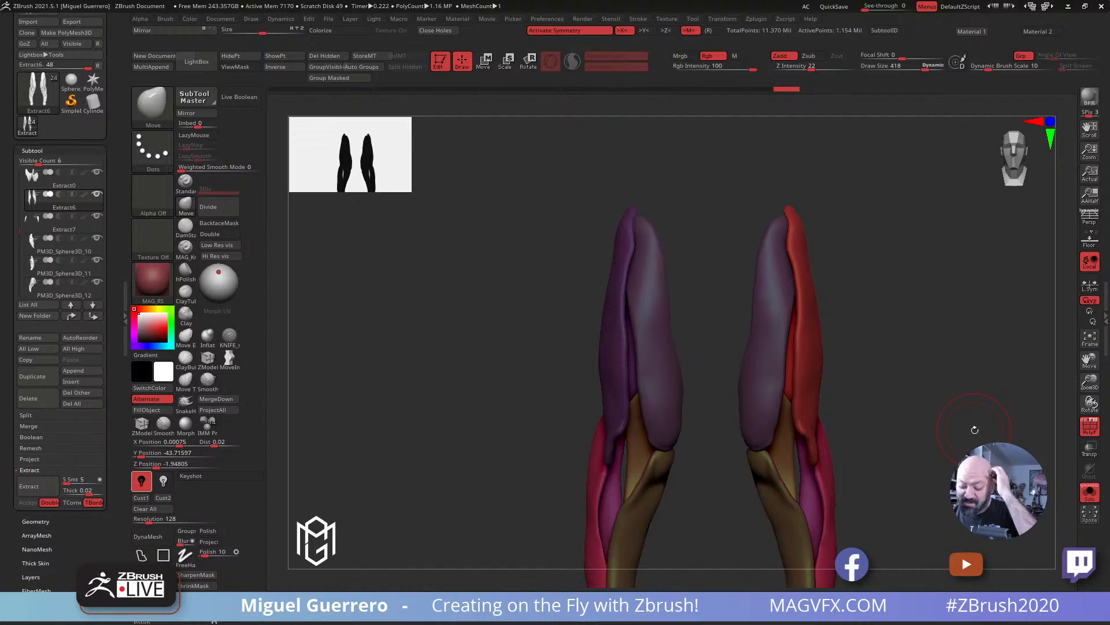
pyautogui.moveTo(503, 399)
pyautogui.mouseDown()
pyautogui.moveTo(456, 413)
pyautogui.moveTo(512, 416)
pyautogui.mouseUp()
pyautogui.click(1090, 491)
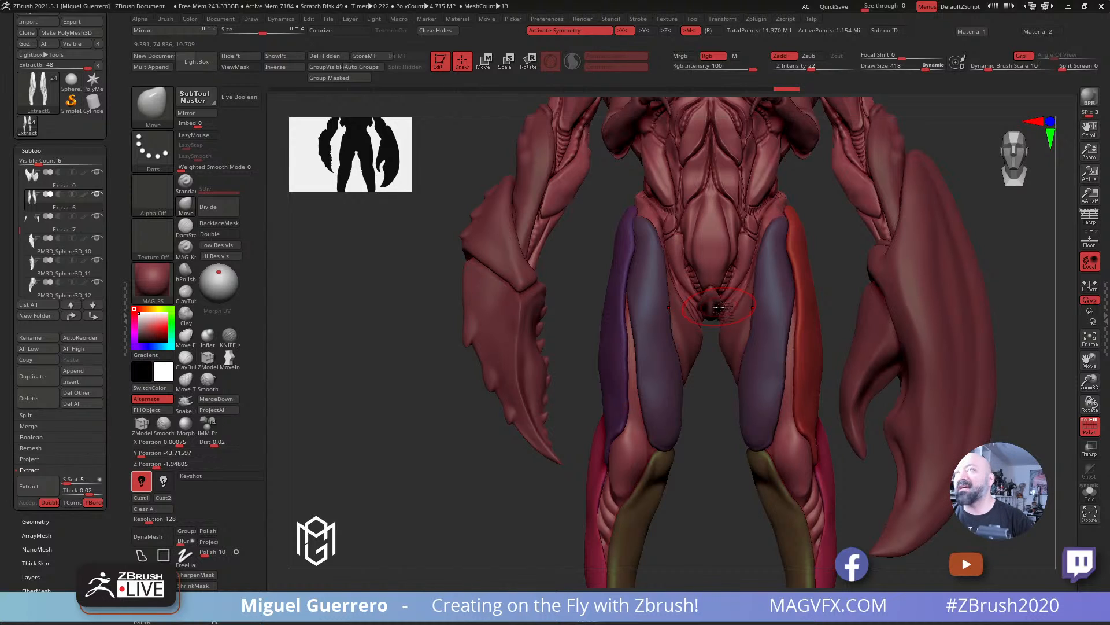
# Step: Switch from the Move brush to the Move Topological brush for reshaping the thigh armor plates
pyautogui.keyDown('alt'); pyautogui.moveTo(467, 382); pyautogui.dragTo(465, 451); pyautogui.keyUp('alt')
pyautogui.scroll(2, 108, 69)
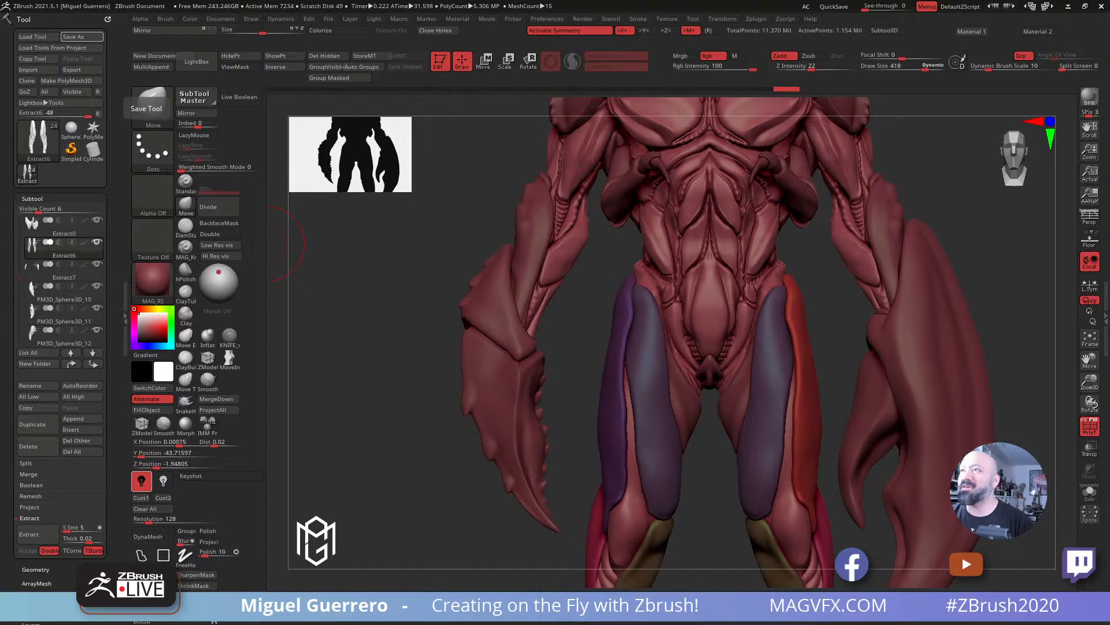
pyautogui.keyDown('alt'); pyautogui.moveTo(408, 370); pyautogui.dragTo(361, 358); pyautogui.keyUp('alt')
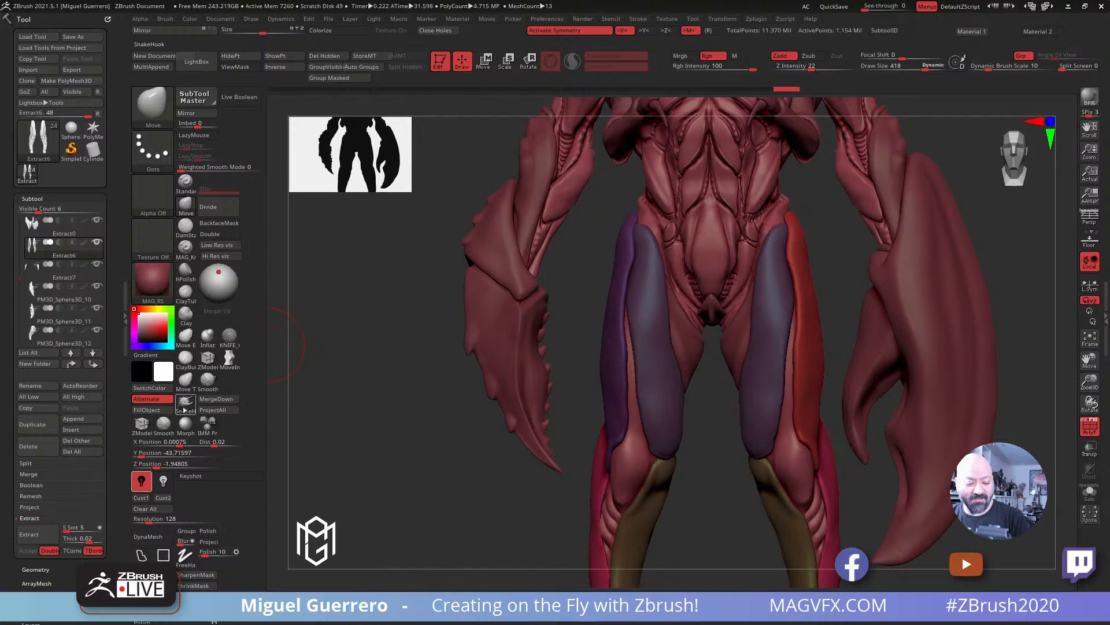
pyautogui.press('b')
pyautogui.press('s')
pyautogui.press('h')
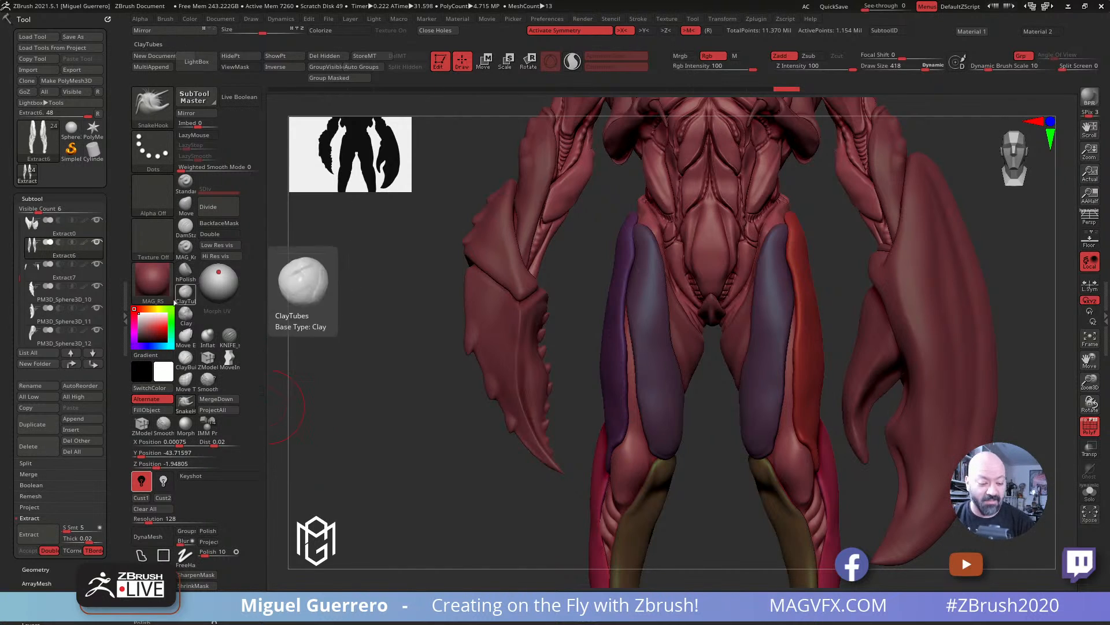
pyautogui.click(185, 334)
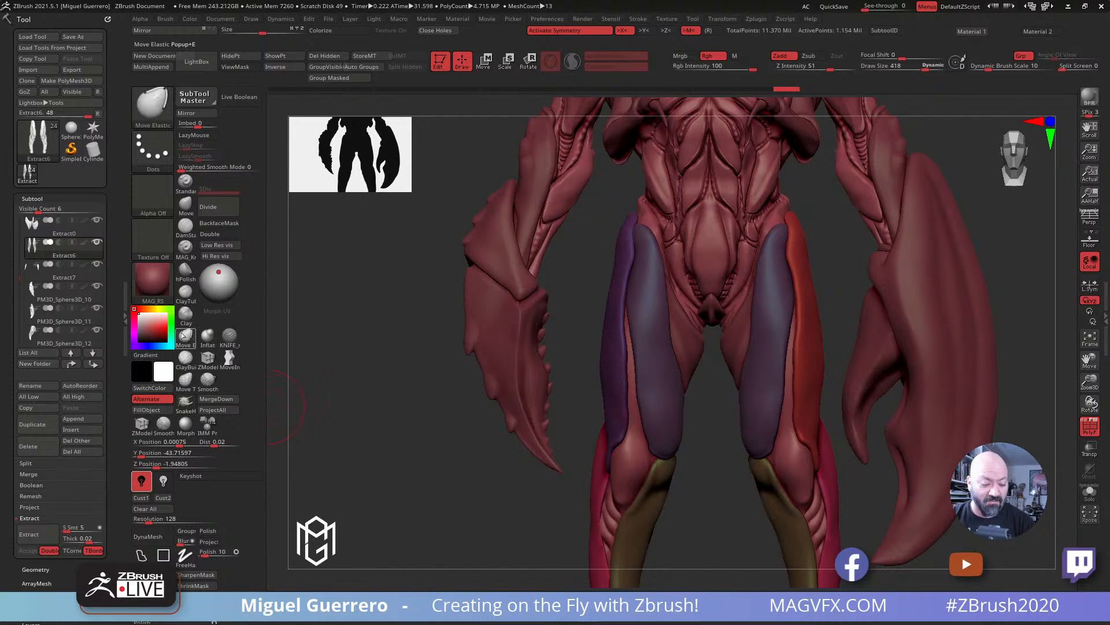
pyautogui.click(185, 379)
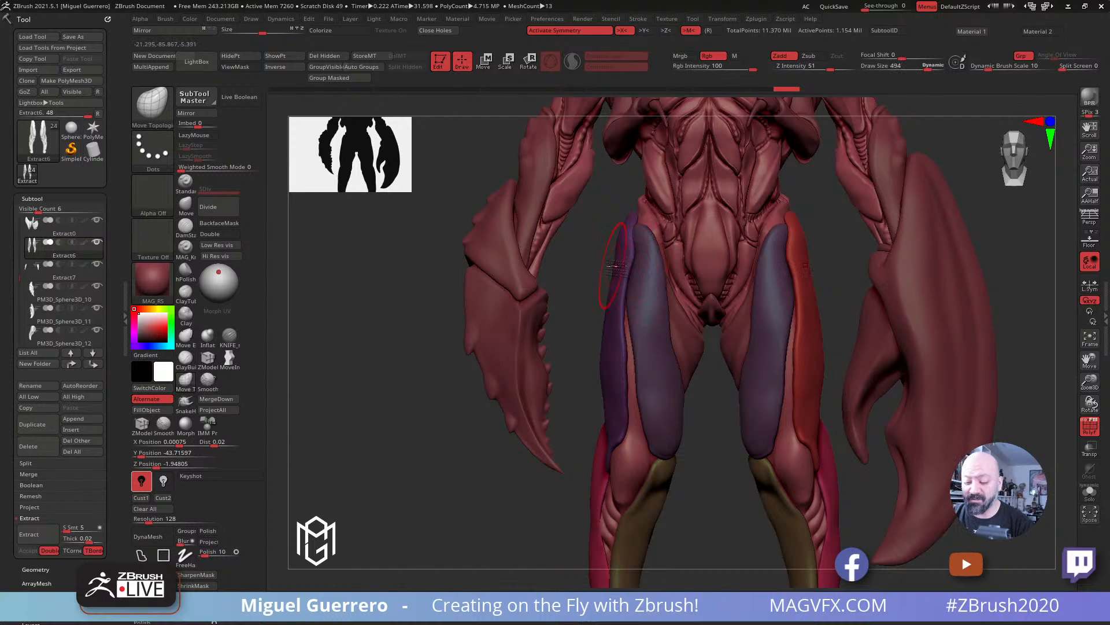
# Step: Adjust the upper front edge of the purple outer thigh plate with the Move Topological brush at draw size 466
pyautogui.press(']')
pyautogui.press(']')
pyautogui.press(']')
pyautogui.moveTo(592, 260); pyautogui.dragTo(626, 288)
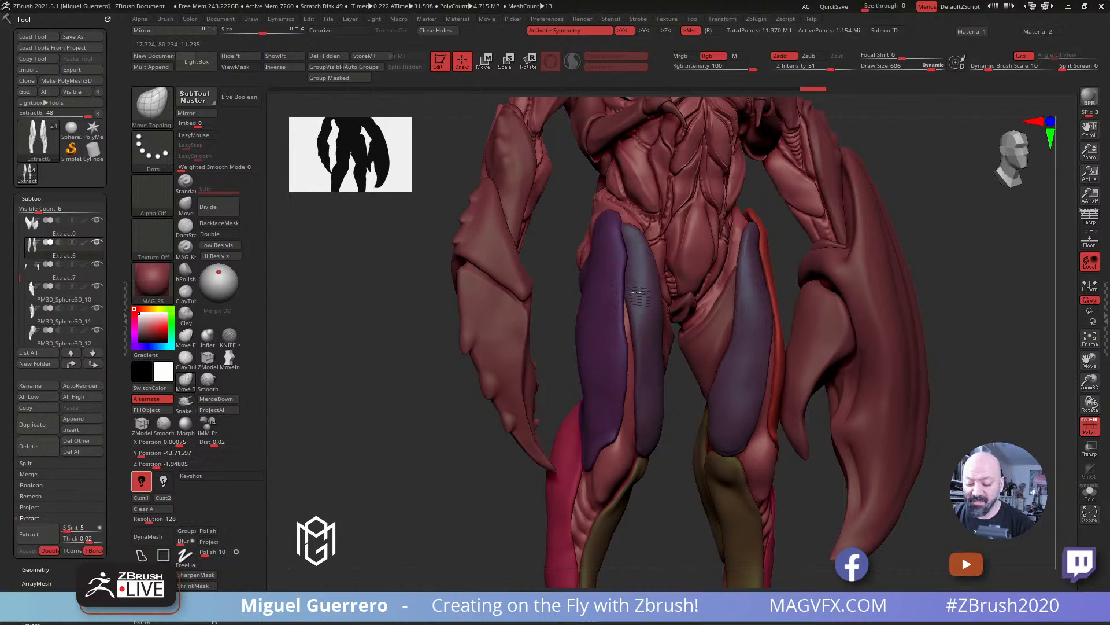
pyautogui.press('[')
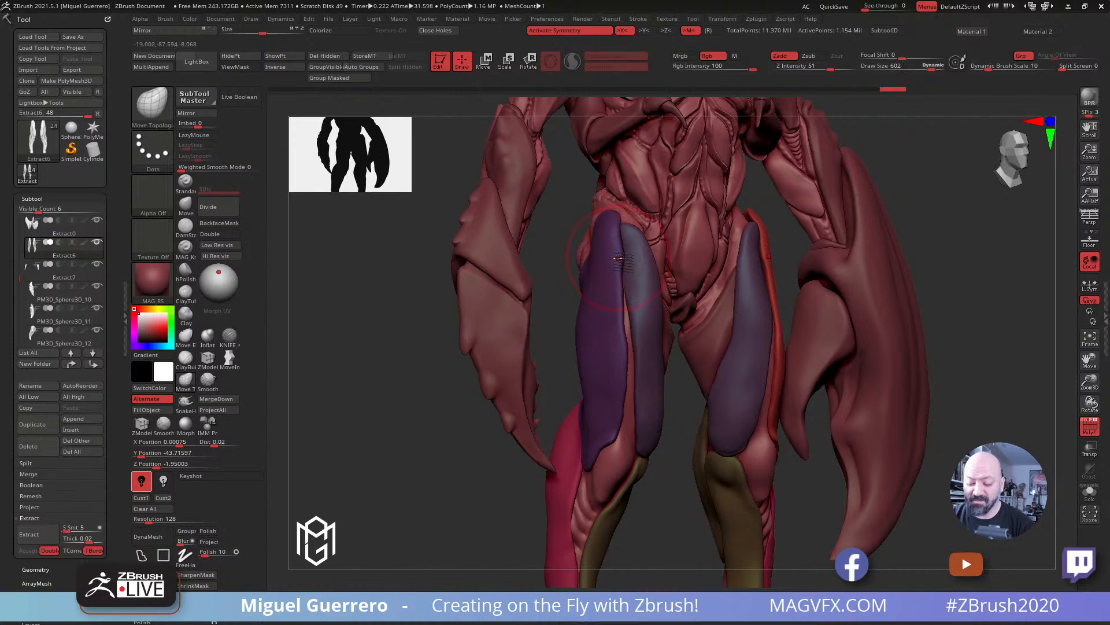
pyautogui.press('[')
pyautogui.moveTo(621, 254); pyautogui.dragTo(616, 259)
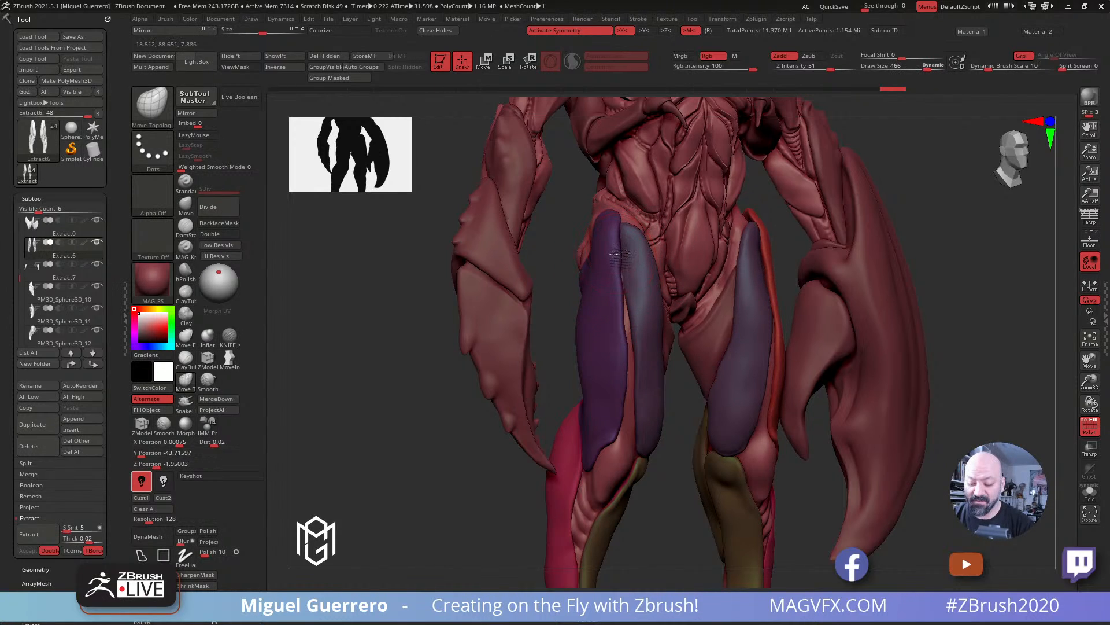
# Step: Refine the seam between the purple outer plate and the blue front plate, and reduce the draw size to 334
pyautogui.moveTo(620, 322); pyautogui.dragTo(623, 362)
pyautogui.moveTo(569, 330)
pyautogui.mouseDown()
pyautogui.moveTo(560, 324)
pyautogui.moveTo(641, 315)
pyautogui.mouseUp()
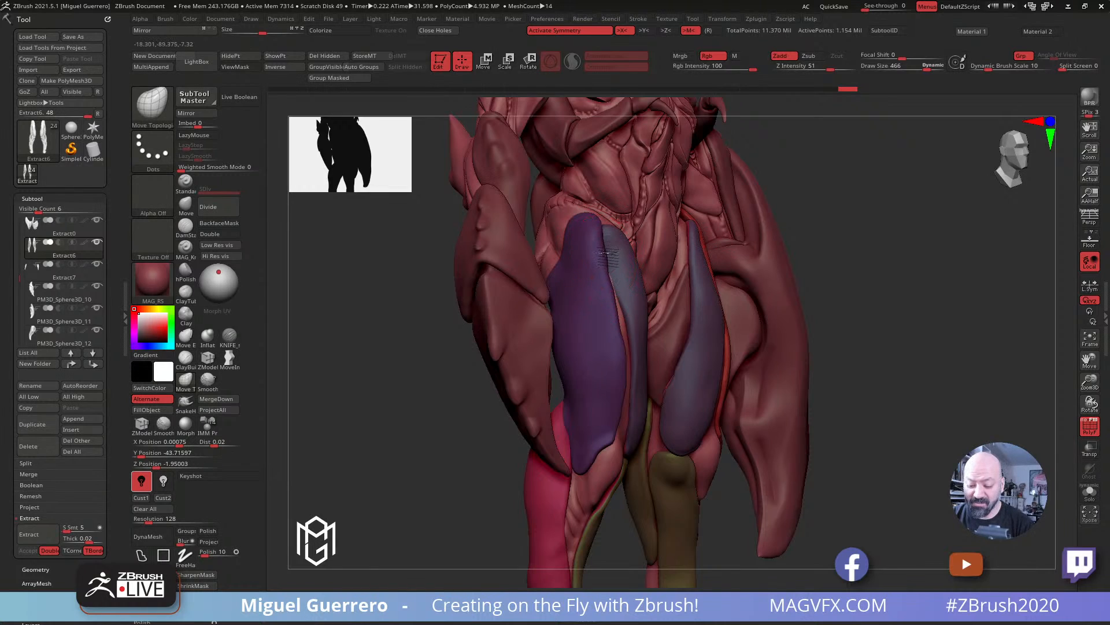
pyautogui.moveTo(605, 263)
pyautogui.mouseDown()
pyautogui.moveTo(594, 225)
pyautogui.moveTo(604, 254)
pyautogui.mouseUp()
pyautogui.press('[')
pyautogui.press('[')
pyautogui.moveTo(429, 226); pyautogui.dragTo(419, 250)
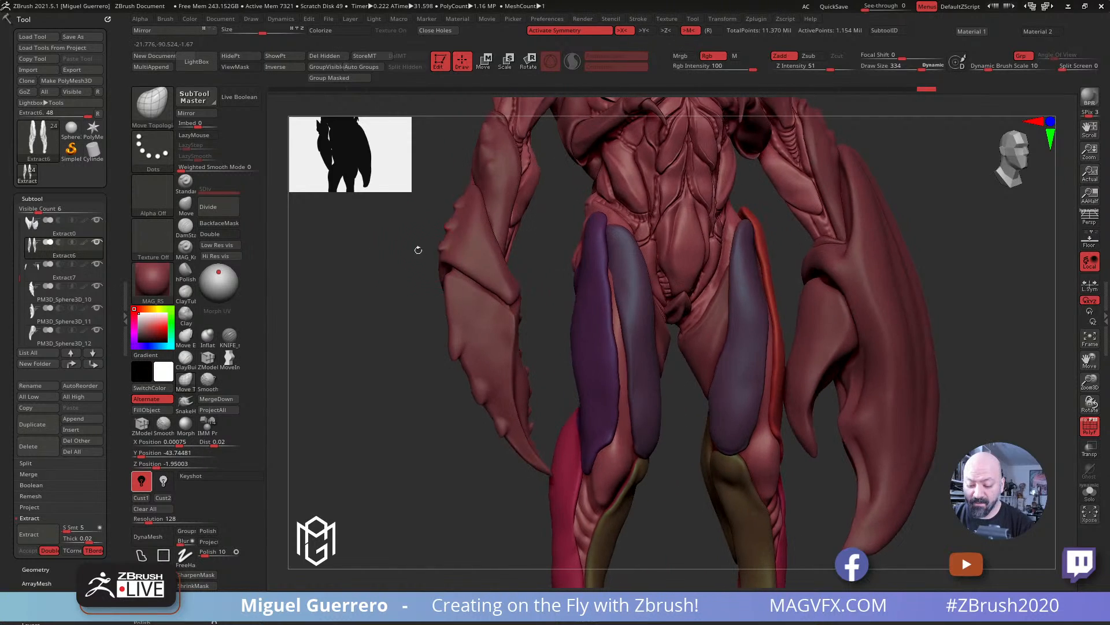
# Step: Isolate the polygroup of the purple outer thigh plate within its subtool and switch to the Move brush
pyautogui.keyDown('ctrl'); pyautogui.keyDown('shift'); pyautogui.click(585, 306); pyautogui.keyUp('shift'); pyautogui.keyUp('ctrl')
pyautogui.moveTo(550, 277)
pyautogui.keyDown('shift'); pyautogui.mouseDown()
pyautogui.moveTo(598, 267)
pyautogui.moveTo(603, 329)
pyautogui.moveTo(595, 280)
pyautogui.mouseUp(); pyautogui.keyUp('shift')
pyautogui.keyDown('ctrl'); pyautogui.moveTo(597, 281); pyautogui.dragTo(609, 304, button='right'); pyautogui.keyUp('ctrl')
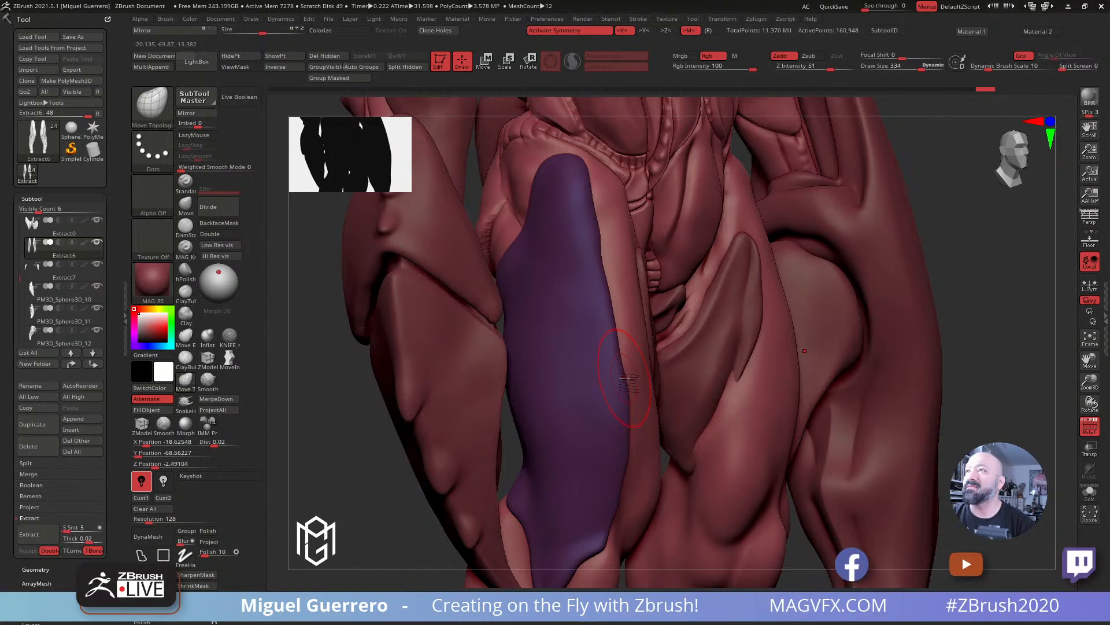
pyautogui.click(186, 204)
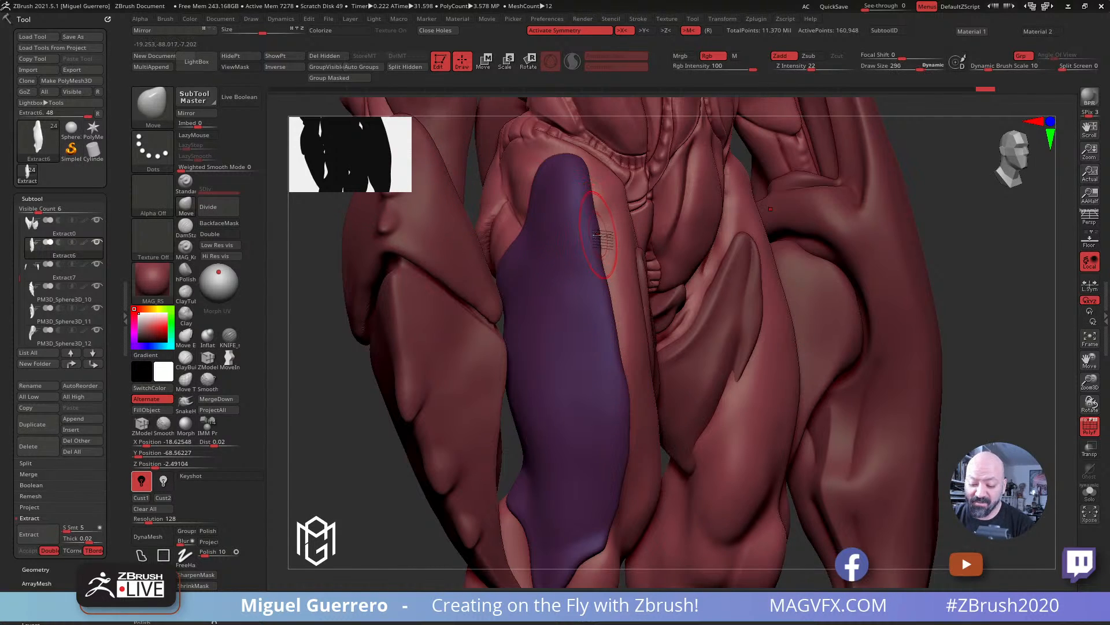
# Step: Reshape the upper tip and inner edge of the outer thigh panel with the Move brush
pyautogui.moveTo(594, 234); pyautogui.dragTo(580, 168)
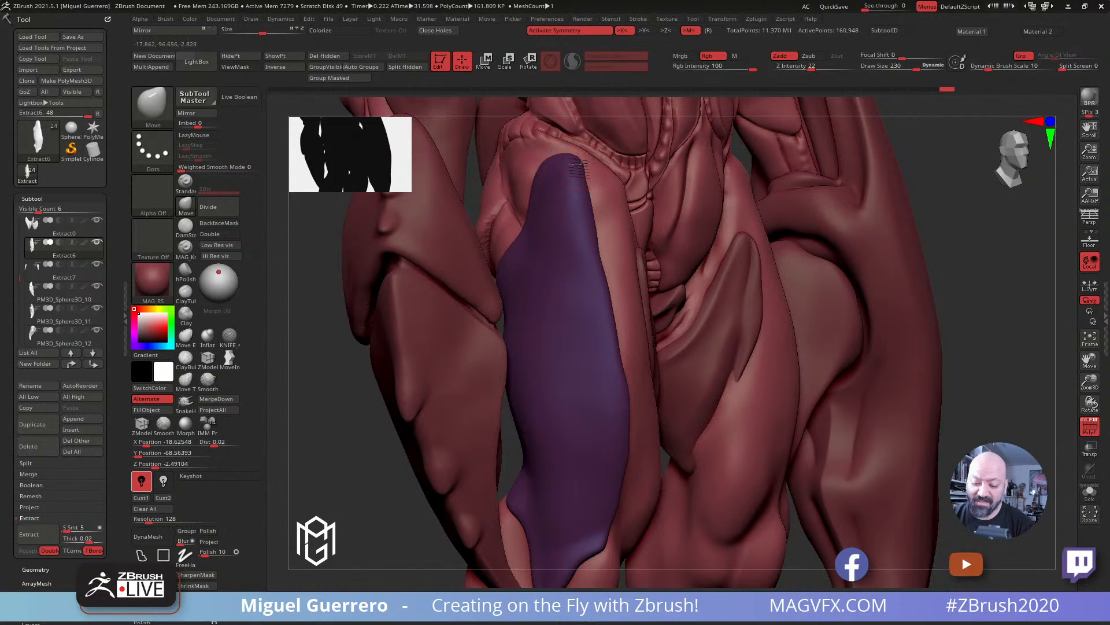
pyautogui.moveTo(601, 248); pyautogui.dragTo(606, 252)
pyautogui.moveTo(605, 263); pyautogui.dragTo(608, 264)
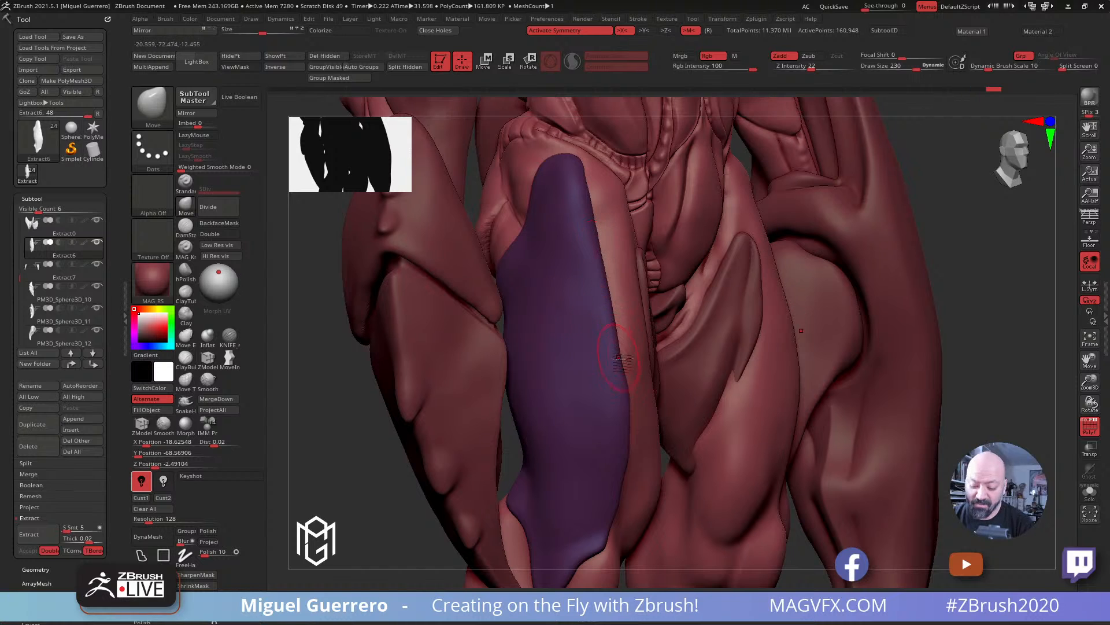
pyautogui.moveTo(622, 359); pyautogui.dragTo(627, 362)
pyautogui.moveTo(340, 378); pyautogui.dragTo(461, 347)
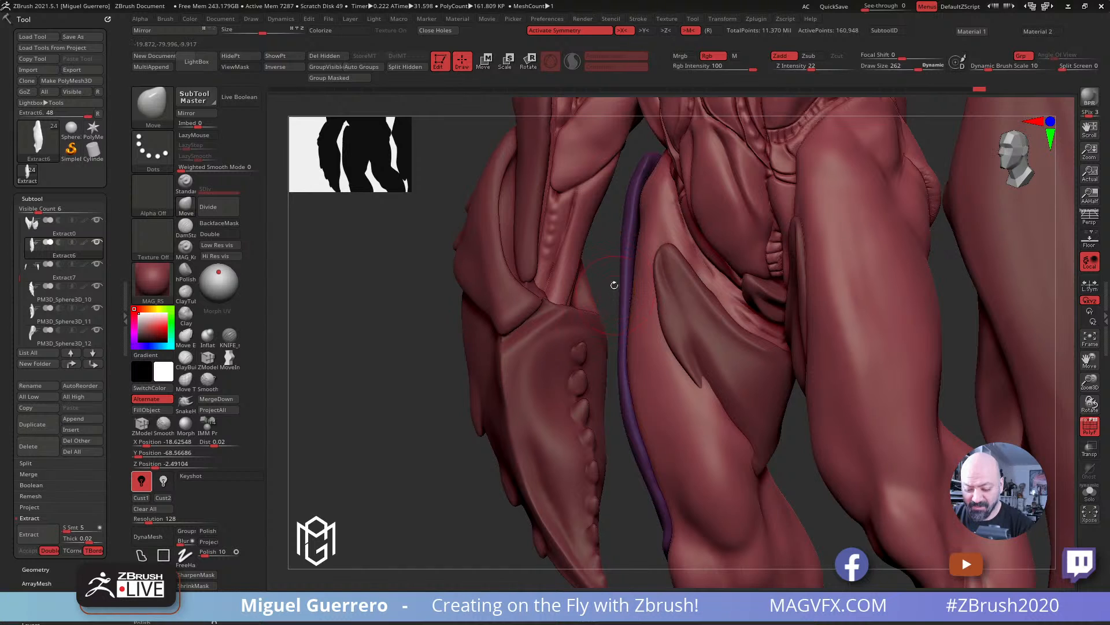
# Step: Refine the outer thigh panel's side profile and rear edge with the Move brush
pyautogui.moveTo(614, 285); pyautogui.dragTo(625, 252, button='right')
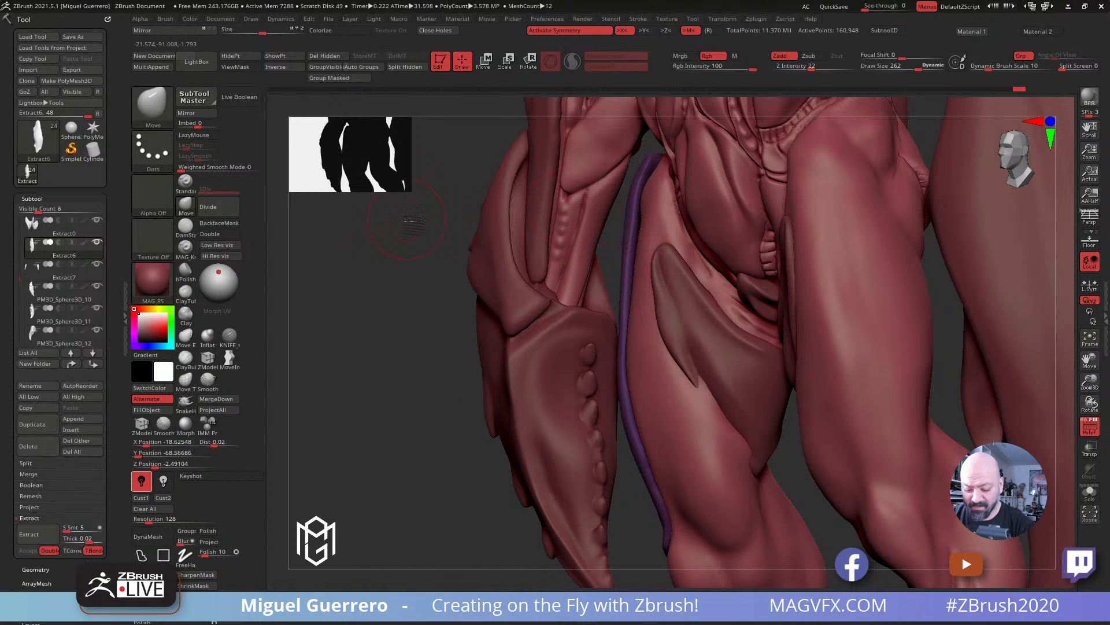
pyautogui.moveTo(407, 220)
pyautogui.mouseDown(button='right')
pyautogui.moveTo(428, 232)
pyautogui.moveTo(397, 246)
pyautogui.moveTo(462, 249)
pyautogui.mouseUp(button='right')
pyautogui.moveTo(586, 272); pyautogui.dragTo(614, 213, button='right')
pyautogui.moveTo(671, 234); pyautogui.dragTo(621, 210, button='right')
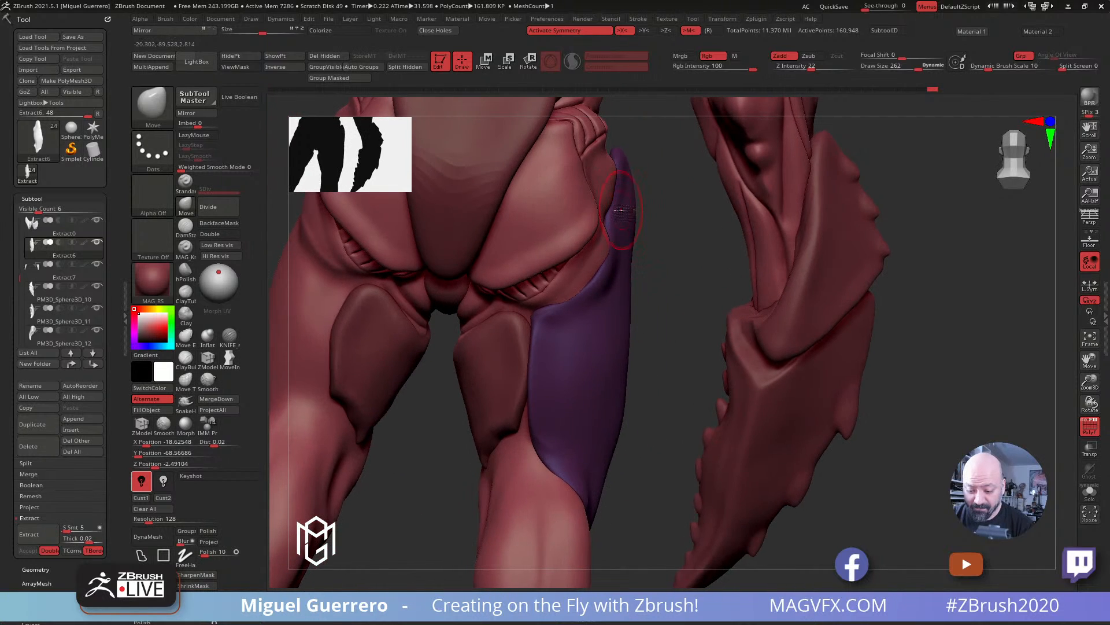
pyautogui.moveTo(701, 292); pyautogui.dragTo(704, 344, button='right')
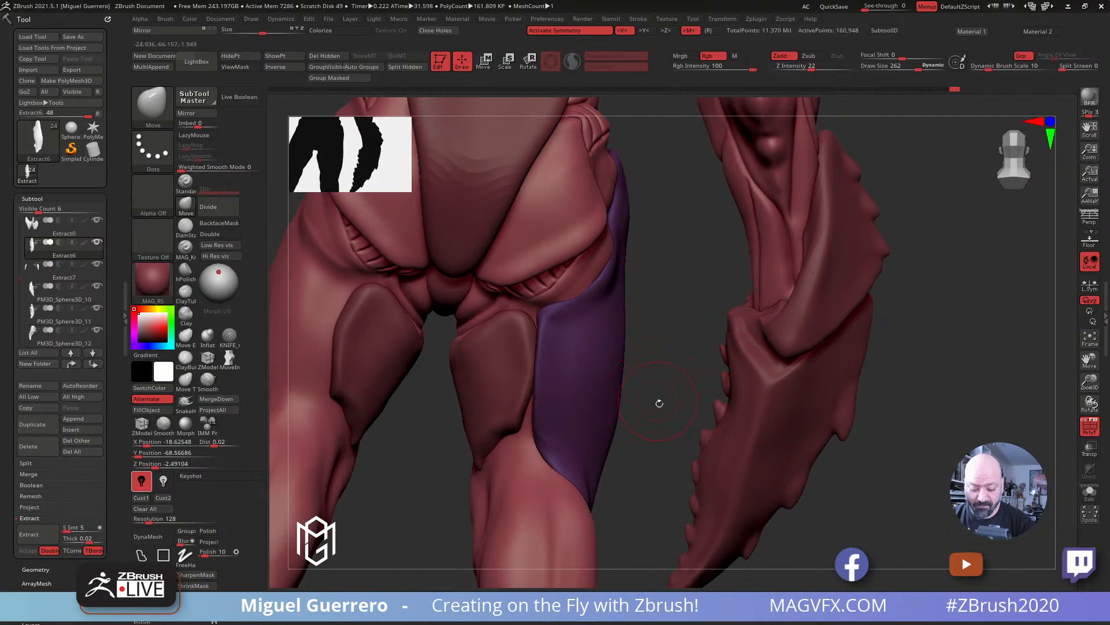
pyautogui.moveTo(659, 403); pyautogui.dragTo(569, 382, button='right')
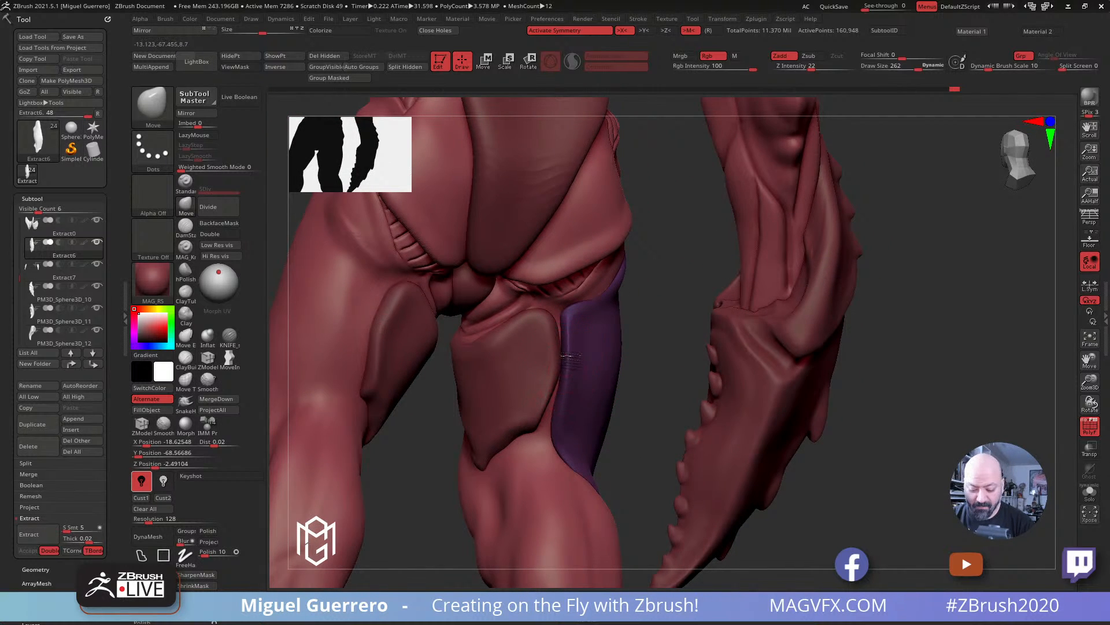
# Step: Reshape the lower tip of the outer thigh panel above the knee with the Move brush
pyautogui.moveTo(683, 414)
pyautogui.mouseDown(button='right')
pyautogui.moveTo(581, 357)
pyautogui.moveTo(587, 347)
pyautogui.moveTo(627, 360)
pyautogui.moveTo(677, 412)
pyautogui.moveTo(671, 417)
pyautogui.mouseUp(button='right')
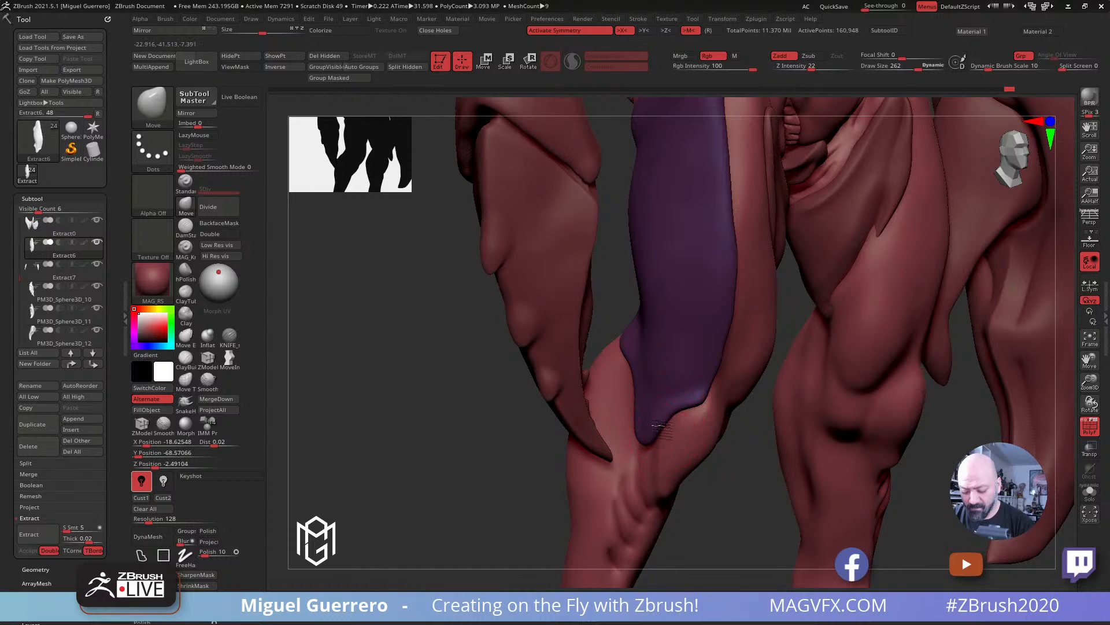
pyautogui.moveTo(662, 430); pyautogui.dragTo(678, 412)
pyautogui.moveTo(450, 330); pyautogui.dragTo(585, 322)
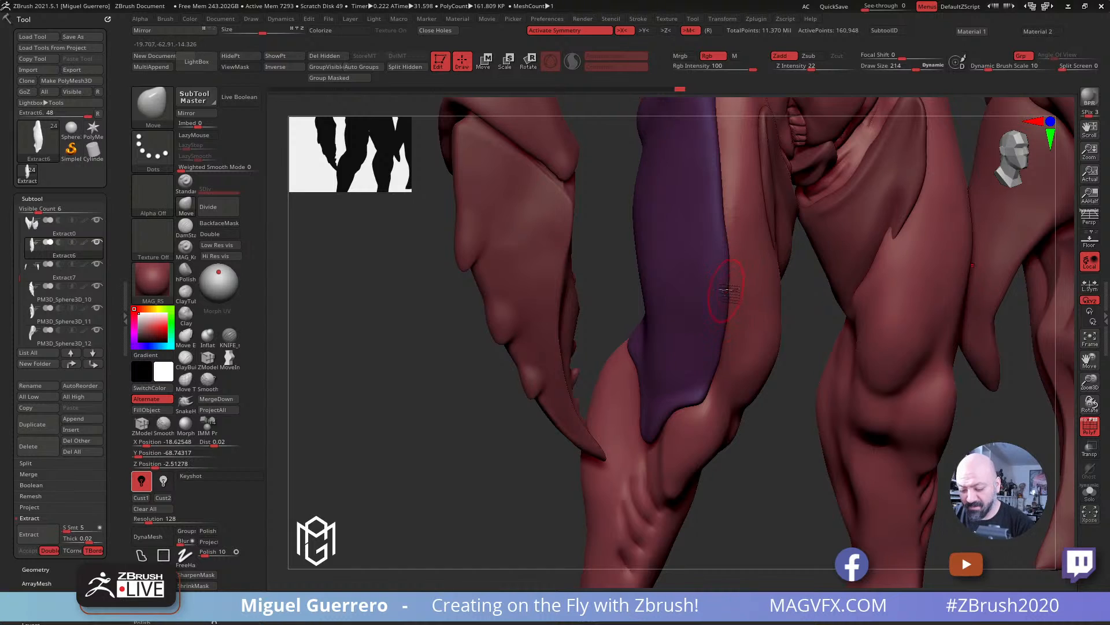
# Step: Enlarge the silhouette thumbnail to size 512 and check the outer thigh panel in Solo mode
pyautogui.moveTo(410, 180); pyautogui.dragTo(585, 299)
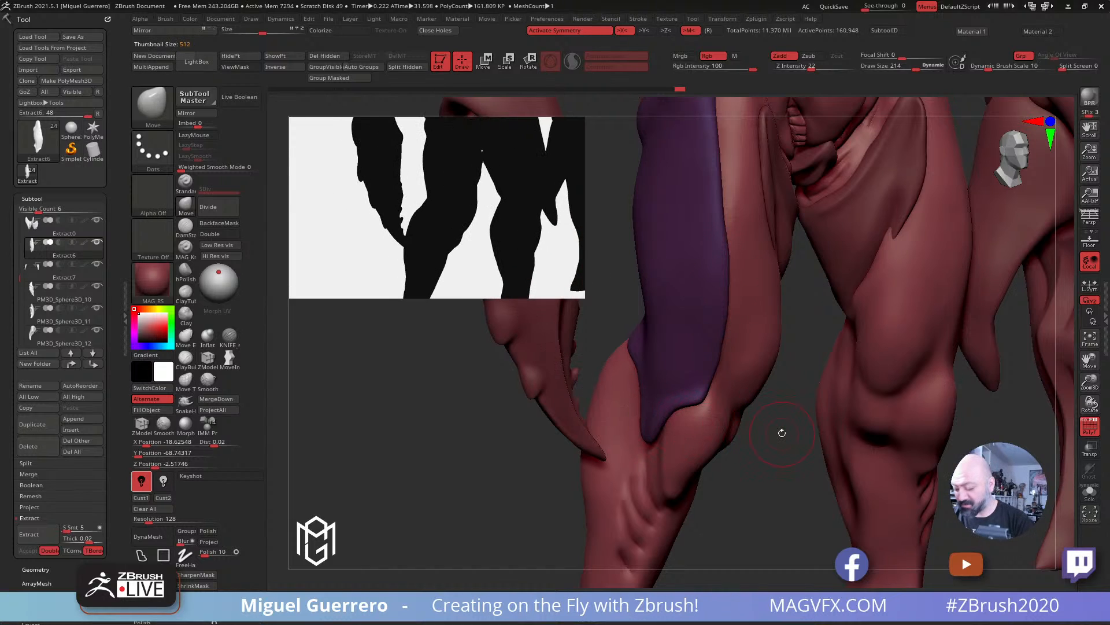
pyautogui.click(1087, 495)
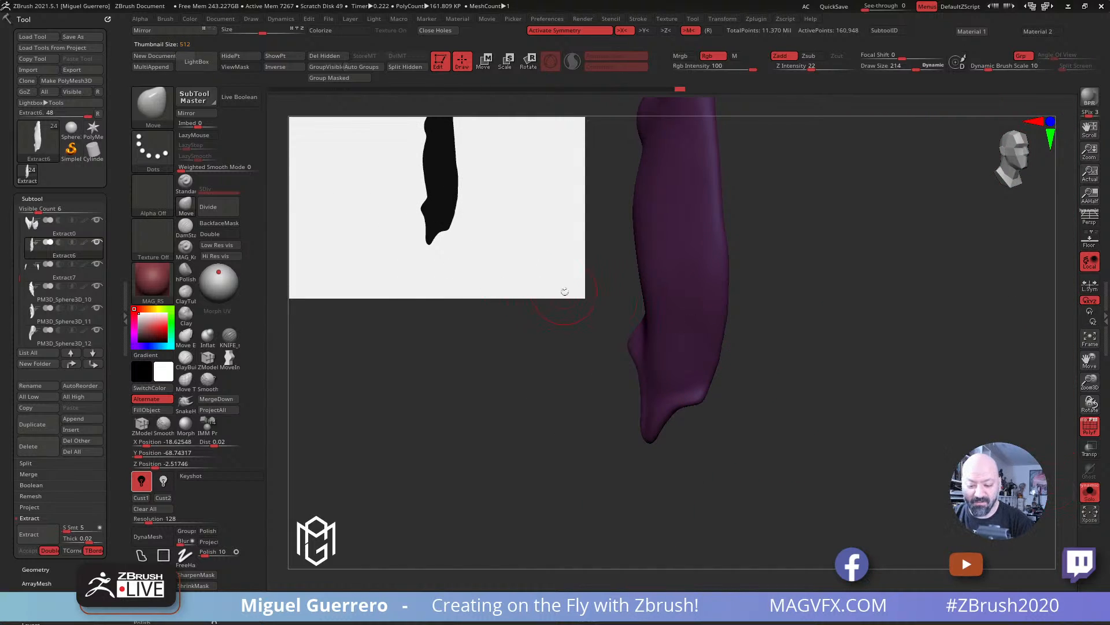
pyautogui.moveTo(492, 291)
pyautogui.keyDown('ctrl'); pyautogui.mouseDown(button='right')
pyautogui.moveTo(525, 329)
pyautogui.moveTo(568, 350)
pyautogui.moveTo(572, 372)
pyautogui.moveTo(567, 343)
pyautogui.mouseUp(button='right'); pyautogui.keyUp('ctrl')
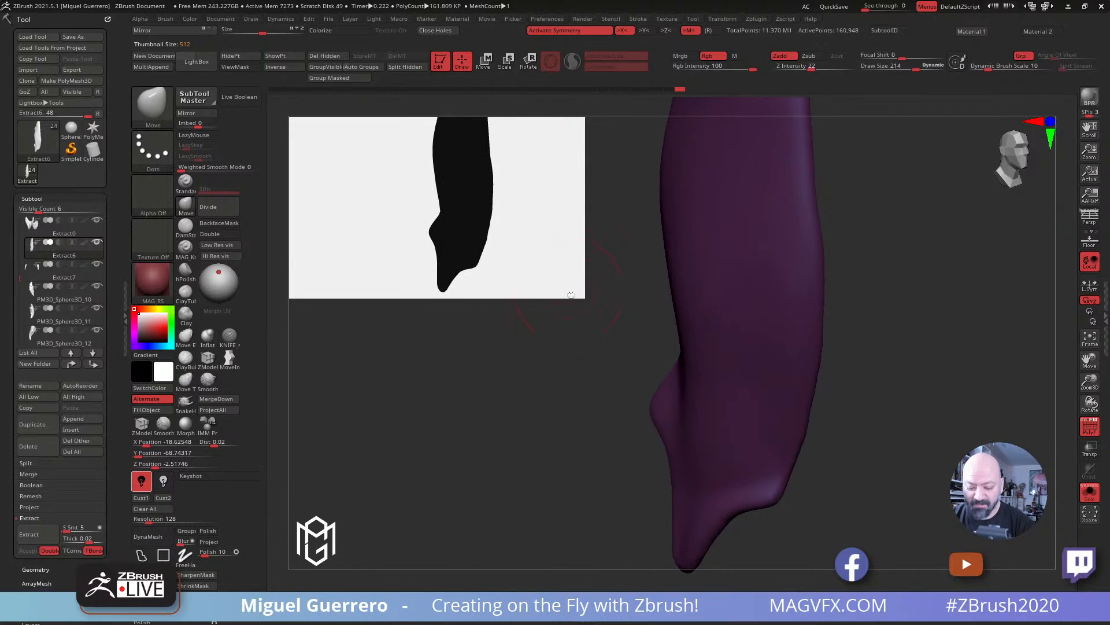
pyautogui.click(1086, 492)
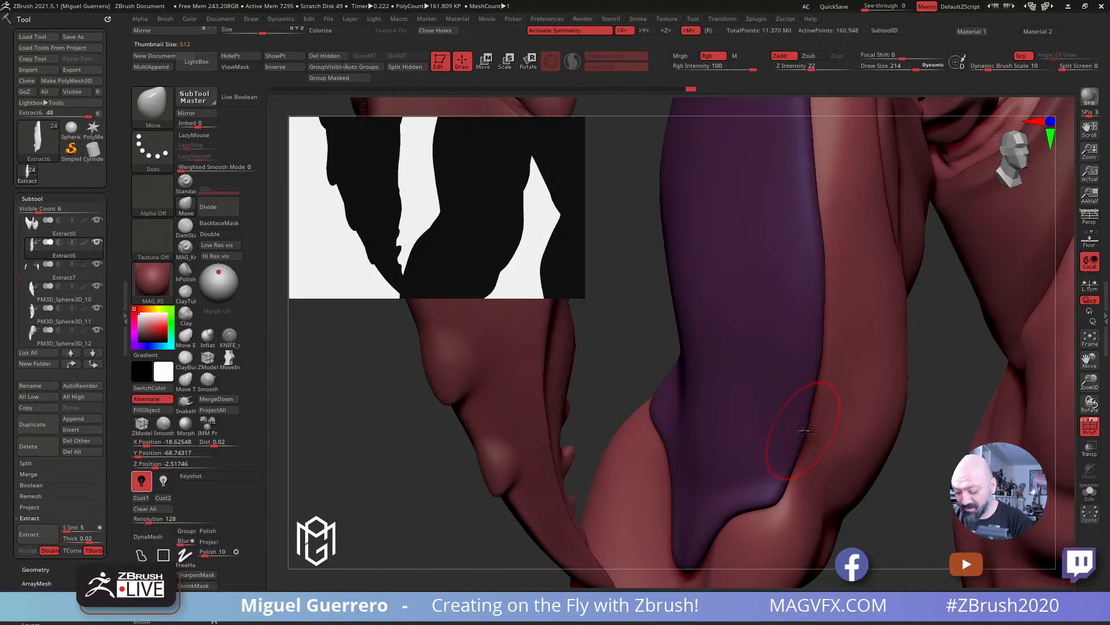
pyautogui.keyDown('ctrl'); pyautogui.moveTo(892, 477); pyautogui.dragTo(691, 365, button='right'); pyautogui.keyUp('ctrl')
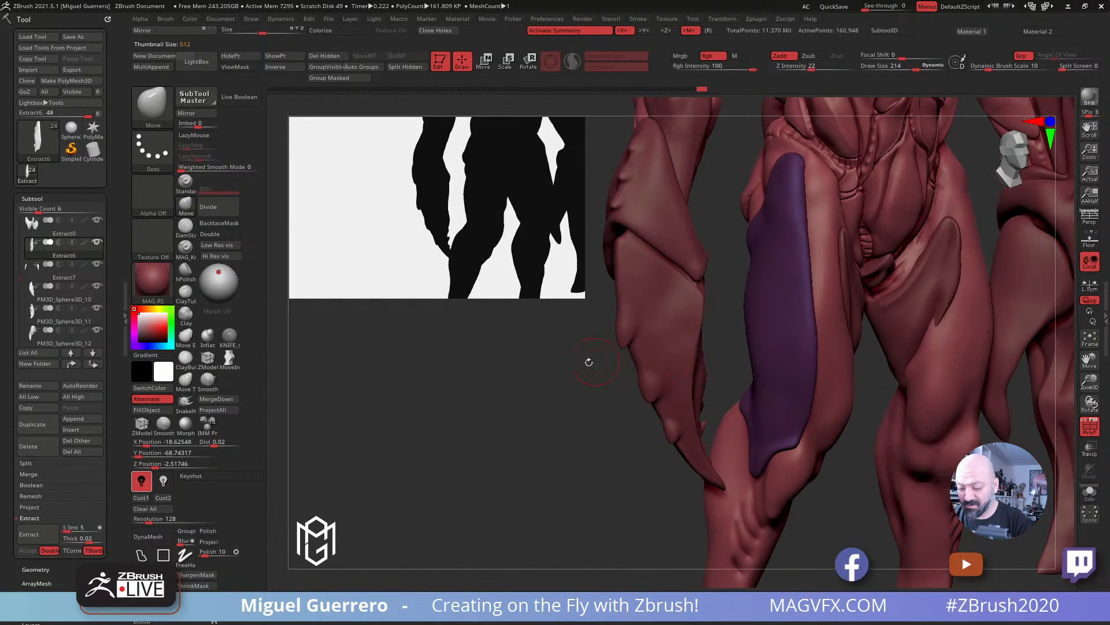
# Step: Reveal all hidden parts of the Extract6 subtool and isolate the front thigh panels
pyautogui.moveTo(589, 363); pyautogui.dragTo(495, 370, button='right')
pyautogui.keyDown('ctrl'); pyautogui.keyDown('shift'); pyautogui.click(527, 373); pyautogui.keyUp('shift'); pyautogui.keyUp('ctrl')
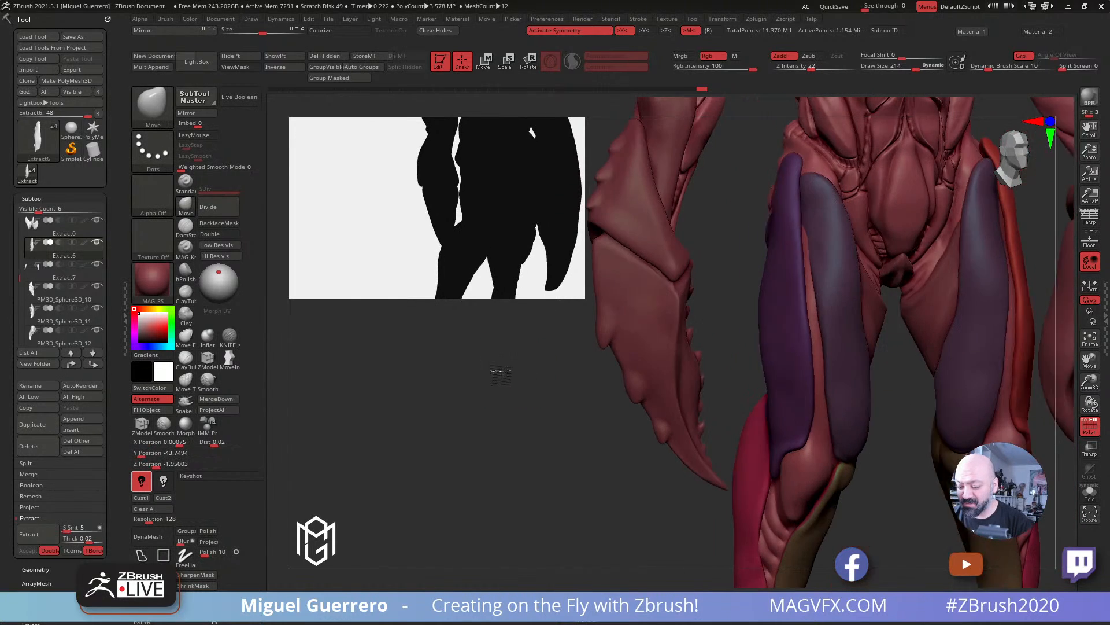
pyautogui.keyDown('ctrl'); pyautogui.keyDown('shift'); pyautogui.click(828, 338); pyautogui.keyUp('shift'); pyautogui.keyUp('ctrl')
# Step: Reshape the upper end and outer edge of the front thigh panels symmetrically with the Move brush
pyautogui.moveTo(724, 325); pyautogui.dragTo(810, 234, button='right')
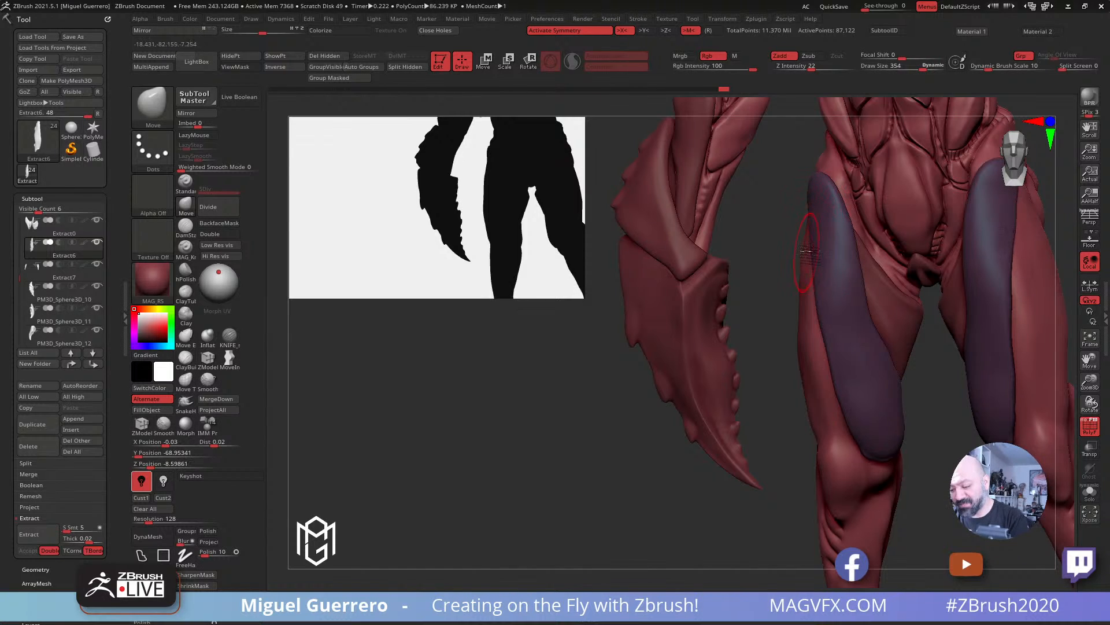
pyautogui.moveTo(792, 232); pyautogui.dragTo(813, 240, button='right')
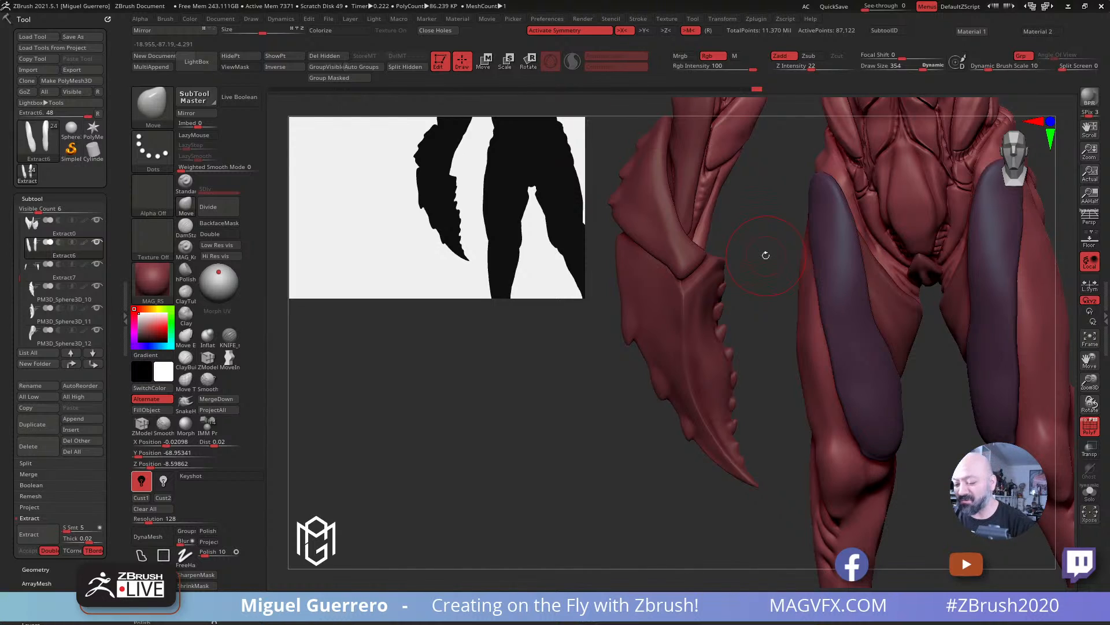
pyautogui.moveTo(537, 373)
pyautogui.keyDown('alt'); pyautogui.mouseDown()
pyautogui.moveTo(451, 397)
pyautogui.moveTo(697, 364)
pyautogui.moveTo(720, 266)
pyautogui.moveTo(741, 334)
pyautogui.moveTo(735, 365)
pyautogui.mouseUp(); pyautogui.keyUp('alt')
pyautogui.moveTo(633, 329)
pyautogui.mouseDown()
pyautogui.moveTo(705, 329)
pyautogui.moveTo(714, 382)
pyautogui.moveTo(749, 414)
pyautogui.mouseUp()
pyautogui.moveTo(681, 373); pyautogui.dragTo(716, 324)
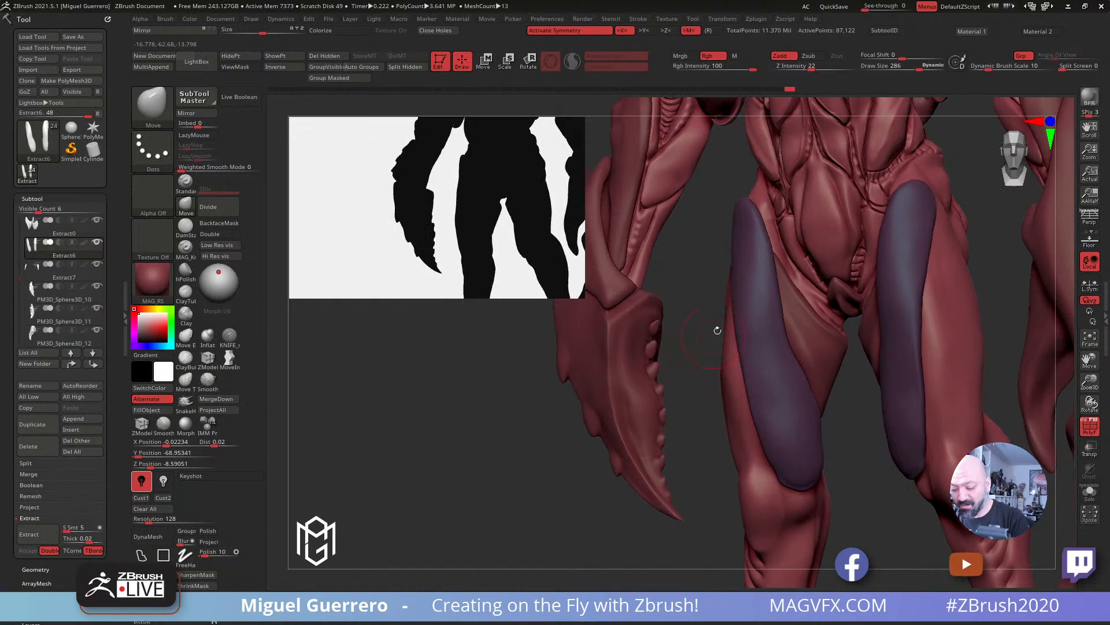
# Step: Adjust the inner edge and lower part of the front thigh panels with the Move brush
pyautogui.moveTo(705, 254); pyautogui.dragTo(771, 249)
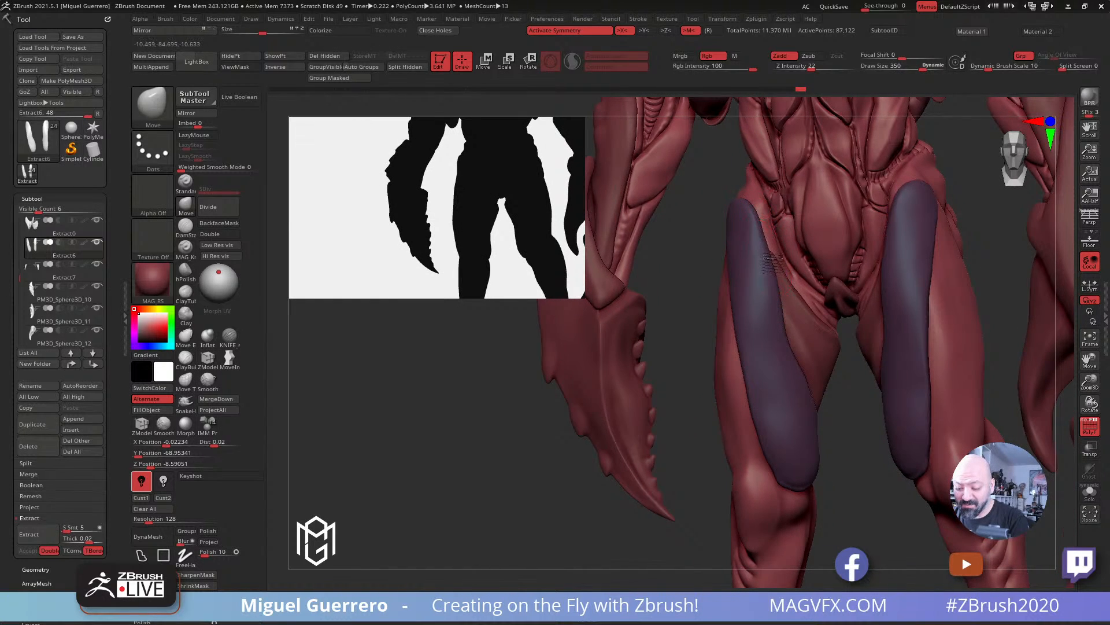
pyautogui.moveTo(682, 316); pyautogui.dragTo(746, 321)
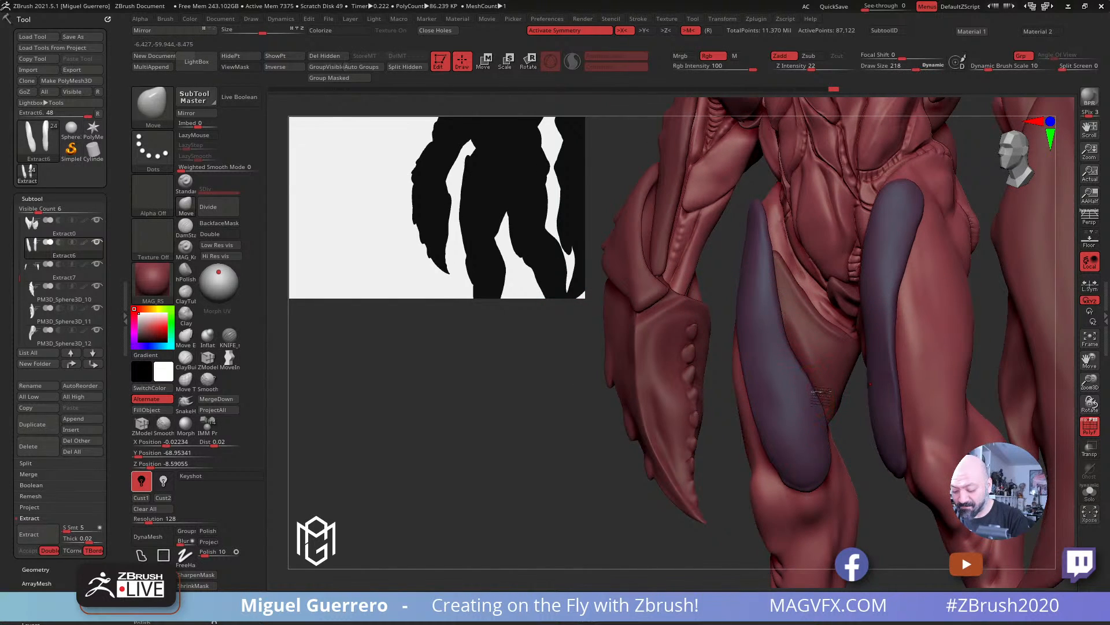
pyautogui.moveTo(853, 445)
pyautogui.mouseDown()
pyautogui.moveTo(800, 459)
pyautogui.moveTo(752, 420)
pyautogui.mouseUp()
# Step: Reveal all parts of the subtool and try to isolate the front thigh panels again
pyautogui.keyDown('ctrl'); pyautogui.keyDown('shift'); pyautogui.click(617, 394); pyautogui.keyUp('shift'); pyautogui.keyUp('ctrl')
pyautogui.moveTo(589, 398); pyautogui.dragTo(740, 383)
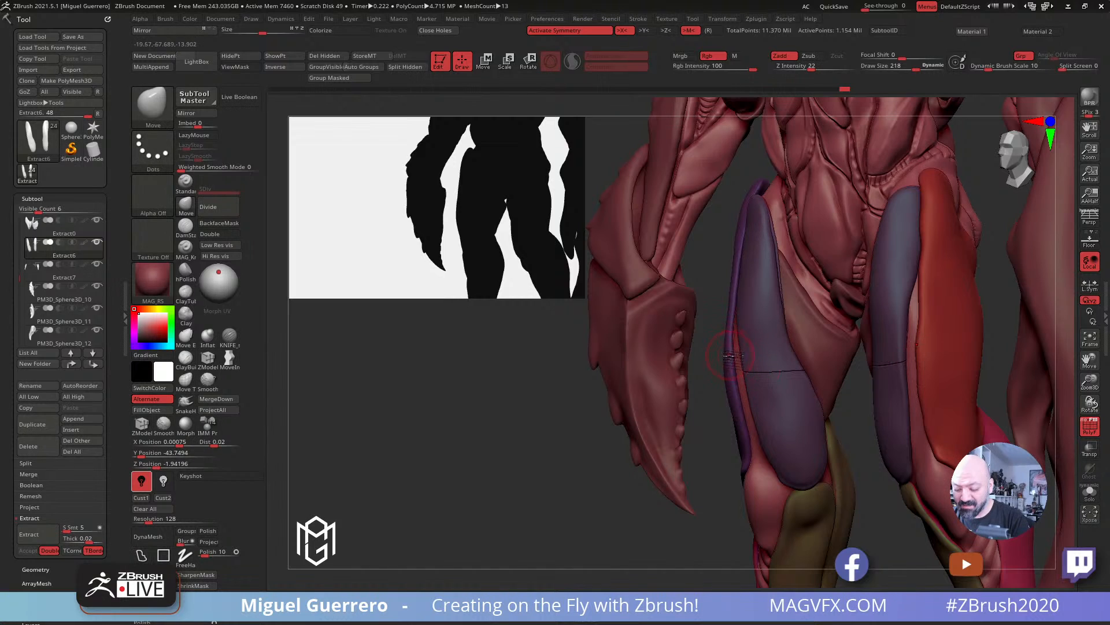
pyautogui.keyDown('ctrl'); pyautogui.keyDown('shift'); pyautogui.click(765, 341); pyautogui.keyUp('shift'); pyautogui.keyUp('ctrl')
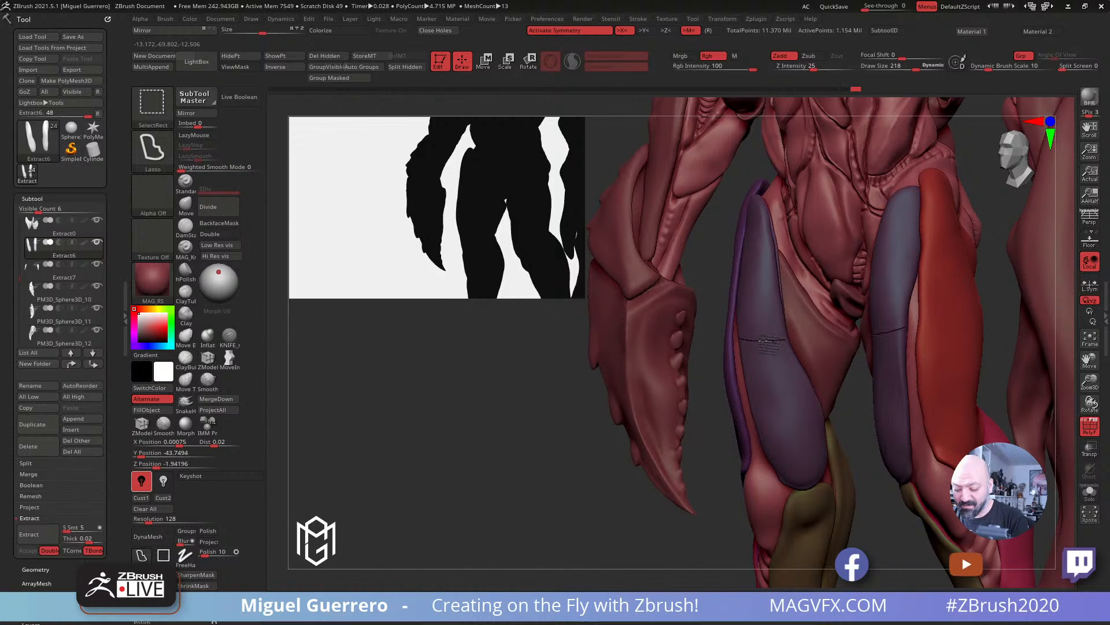
pyautogui.keyDown('ctrl'); pyautogui.keyDown('shift'); pyautogui.click(766, 344); pyautogui.keyUp('shift'); pyautogui.keyUp('ctrl')
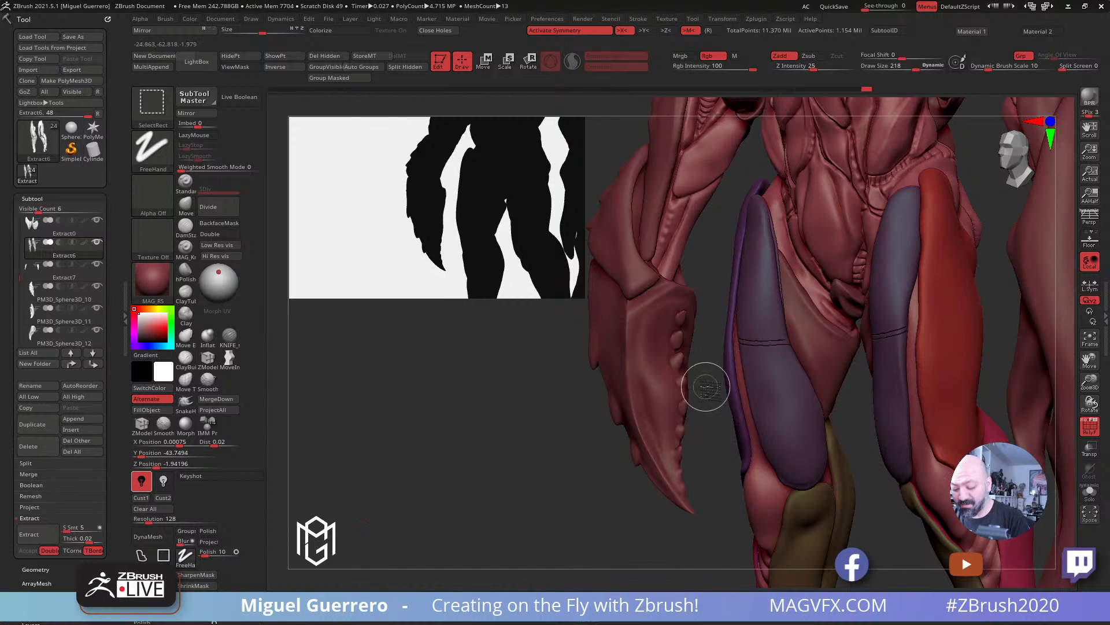
pyautogui.keyDown('ctrl'); pyautogui.keyDown('shift'); pyautogui.click(706, 386); pyautogui.keyUp('shift'); pyautogui.keyUp('ctrl')
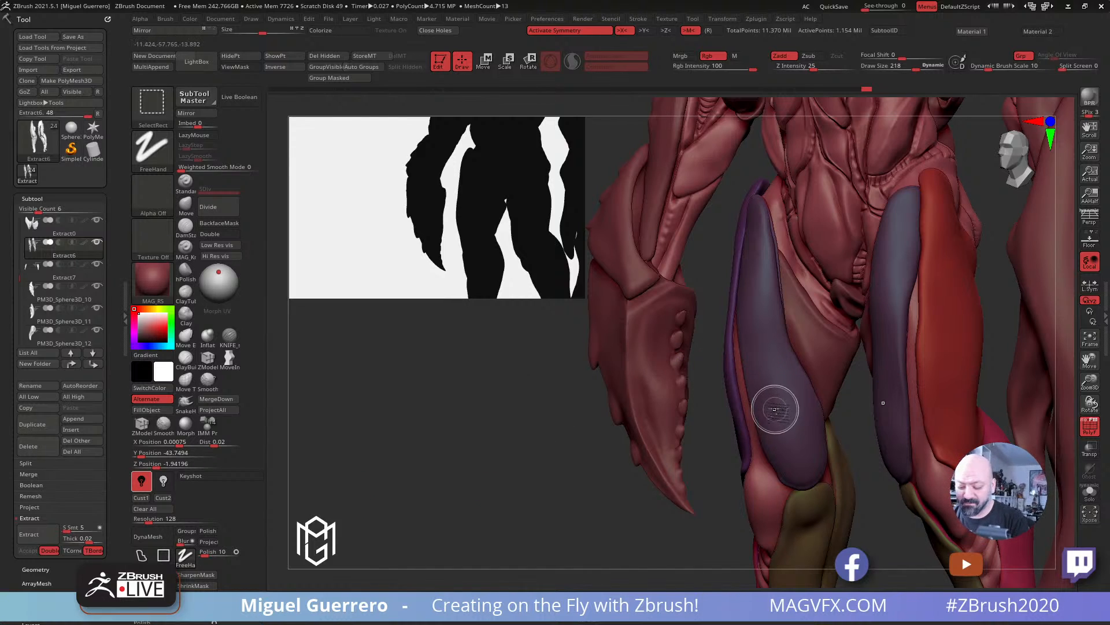
# Step: Compare the leg with polygroup colours off and on, and examine the gap between the outer and front thigh panels
pyautogui.click(1094, 434)
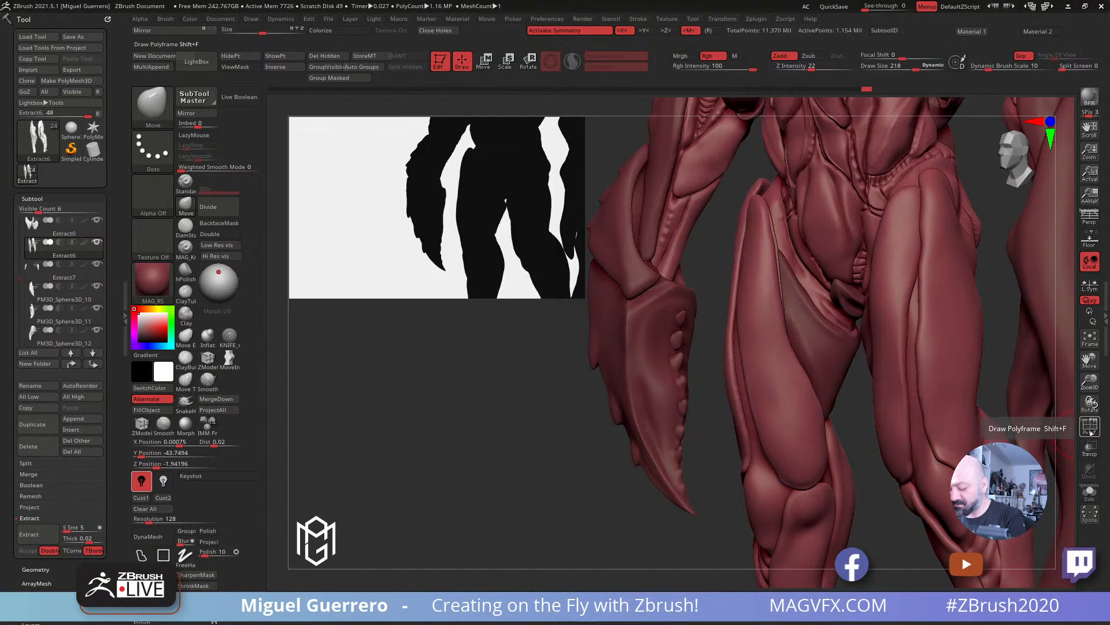
pyautogui.click(1094, 434)
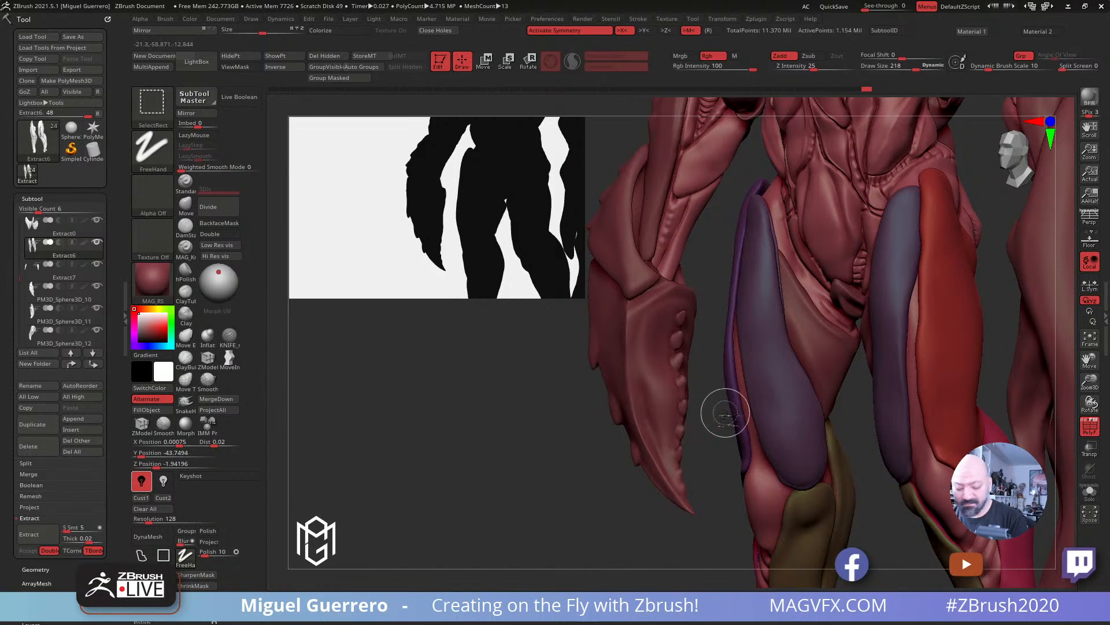
pyautogui.keyDown('shift'); pyautogui.moveTo(463, 453); pyautogui.dragTo(495, 436); pyautogui.keyUp('shift')
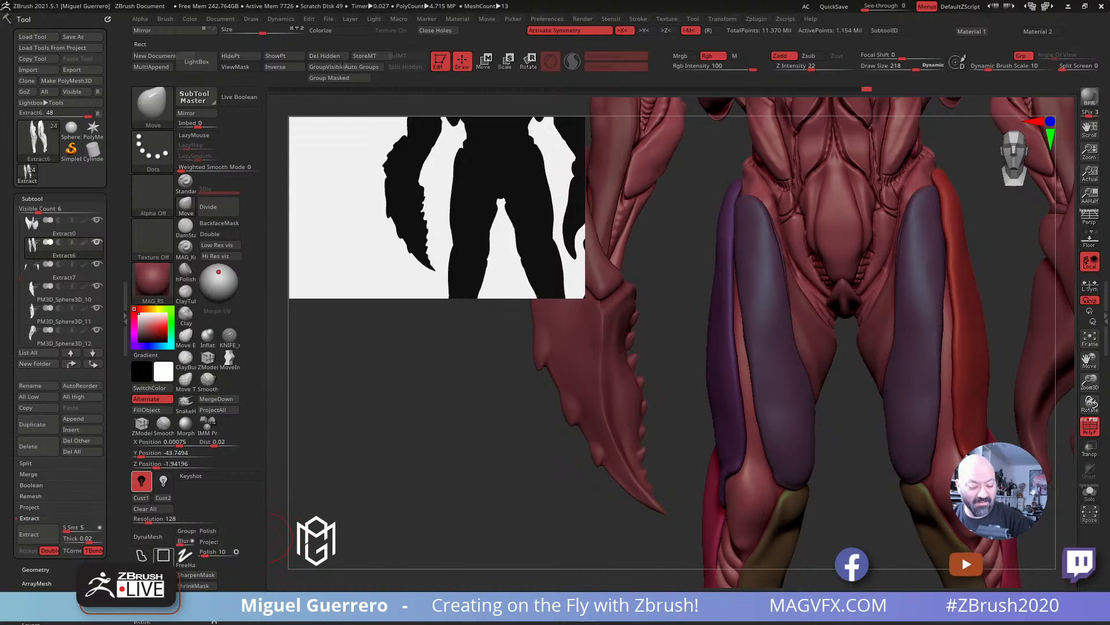
pyautogui.hotkey('ctrl', 'shift')
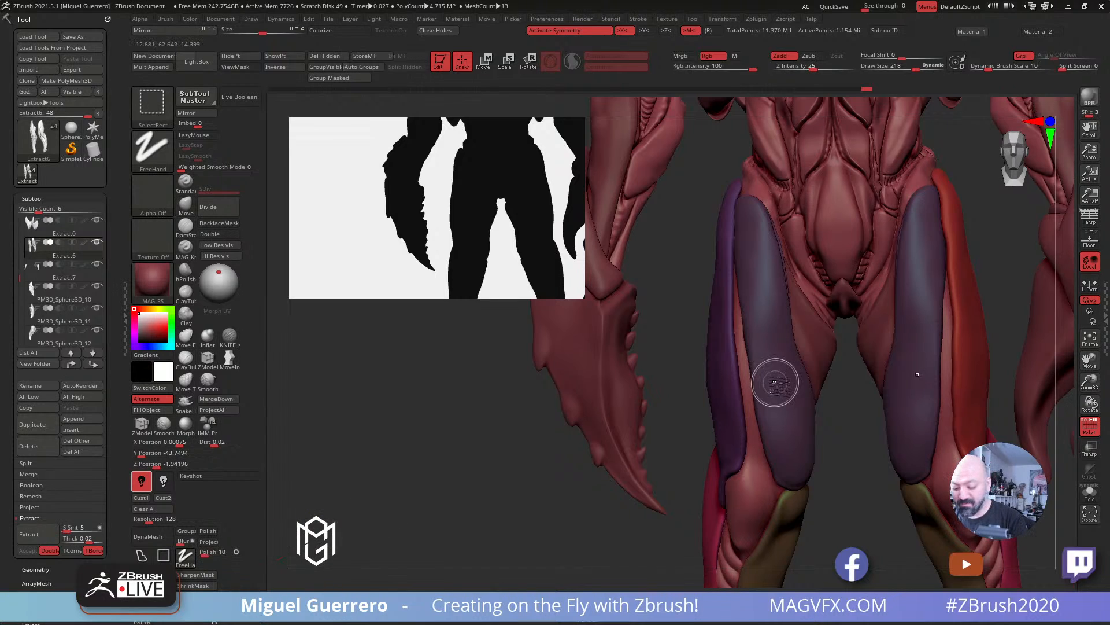
pyautogui.moveTo(671, 296)
pyautogui.keyDown('ctrl'); pyautogui.mouseDown(button='right')
pyautogui.moveTo(704, 342)
pyautogui.moveTo(730, 341)
pyautogui.mouseUp(button='right'); pyautogui.keyUp('ctrl')
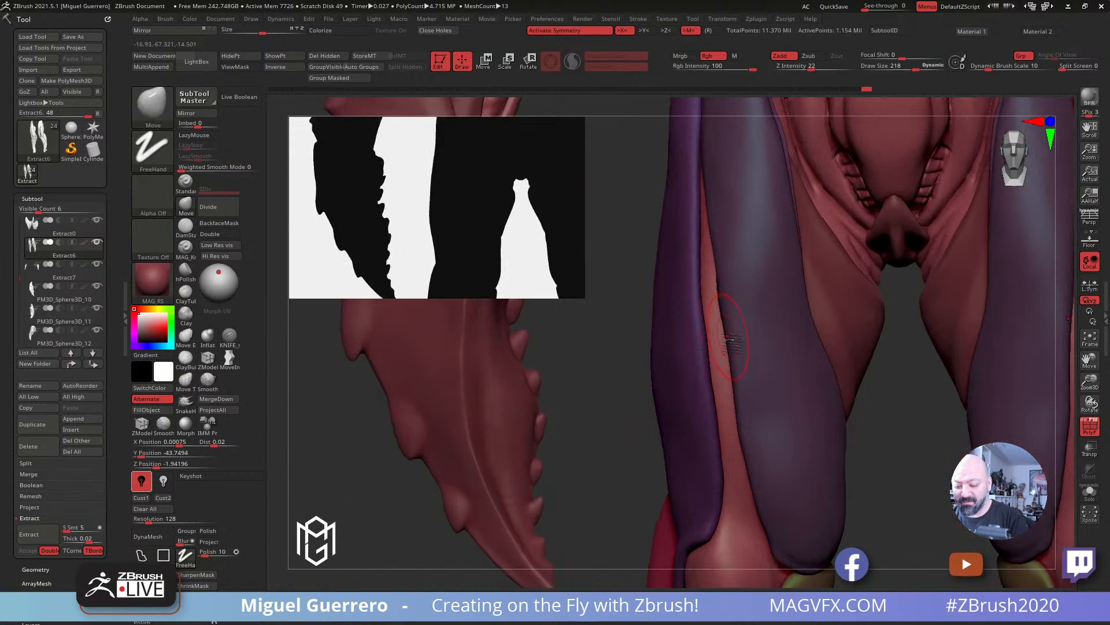
# Step: Show only the Extract6 subtool in Solo mode with Polyframe off and view its thigh panels
pyautogui.keyDown('alt'); pyautogui.click(854, 322); pyautogui.keyUp('alt')
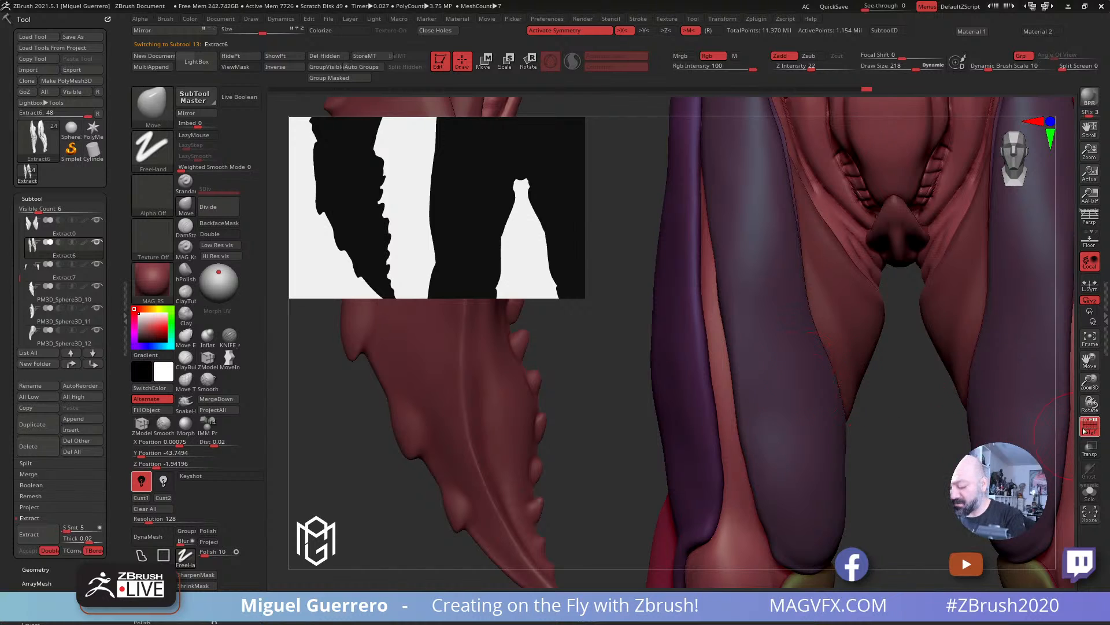
pyautogui.click(1089, 502)
pyautogui.moveTo(943, 429); pyautogui.dragTo(917, 422)
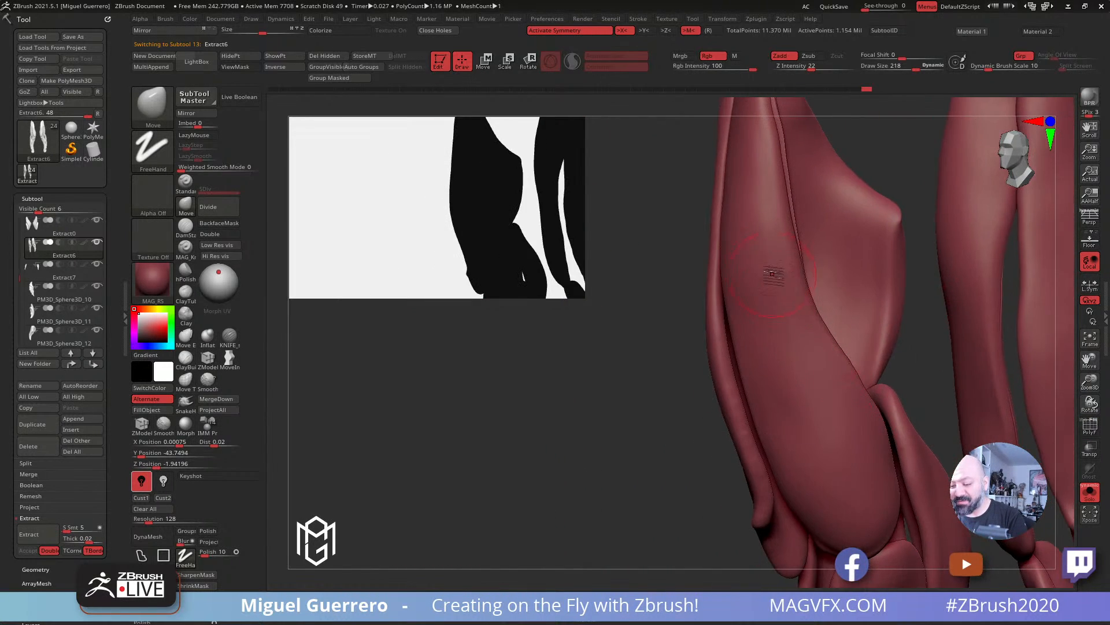
pyautogui.moveTo(772, 274); pyautogui.dragTo(735, 319)
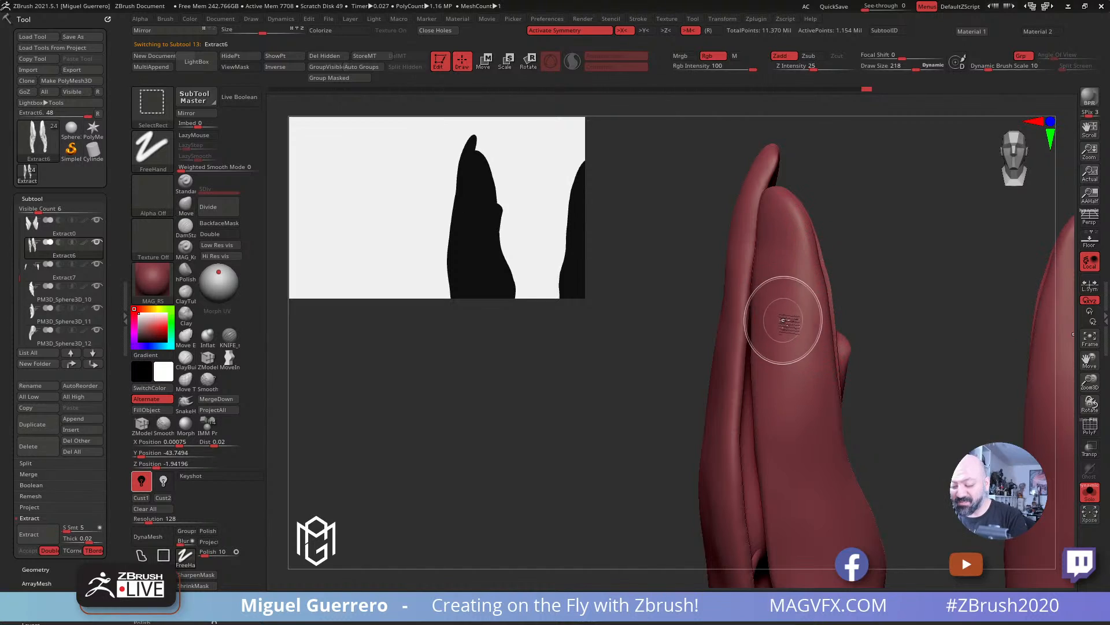
# Step: Undo the last three visibility changes on the Extract6 subtool
pyautogui.hotkey('ctrl', 'z')
pyautogui.hotkey('ctrl', 'z')
pyautogui.hotkey('ctrl', 'z')
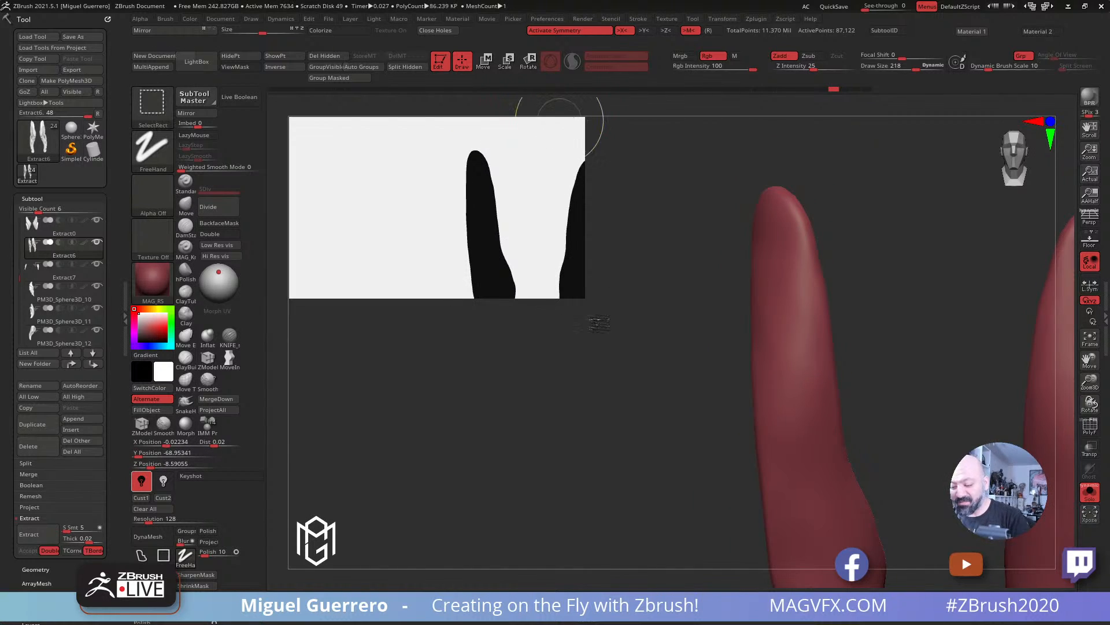
# Step: Invert the part visibility of the Extract6 subtool and turn on double-sided display
pyautogui.keyDown('ctrl'); pyautogui.keyDown('shift'); pyautogui.moveTo(579, 352); pyautogui.dragTo(604, 396); pyautogui.keyUp('shift'); pyautogui.keyUp('ctrl')
pyautogui.moveTo(719, 290); pyautogui.dragTo(793, 235)
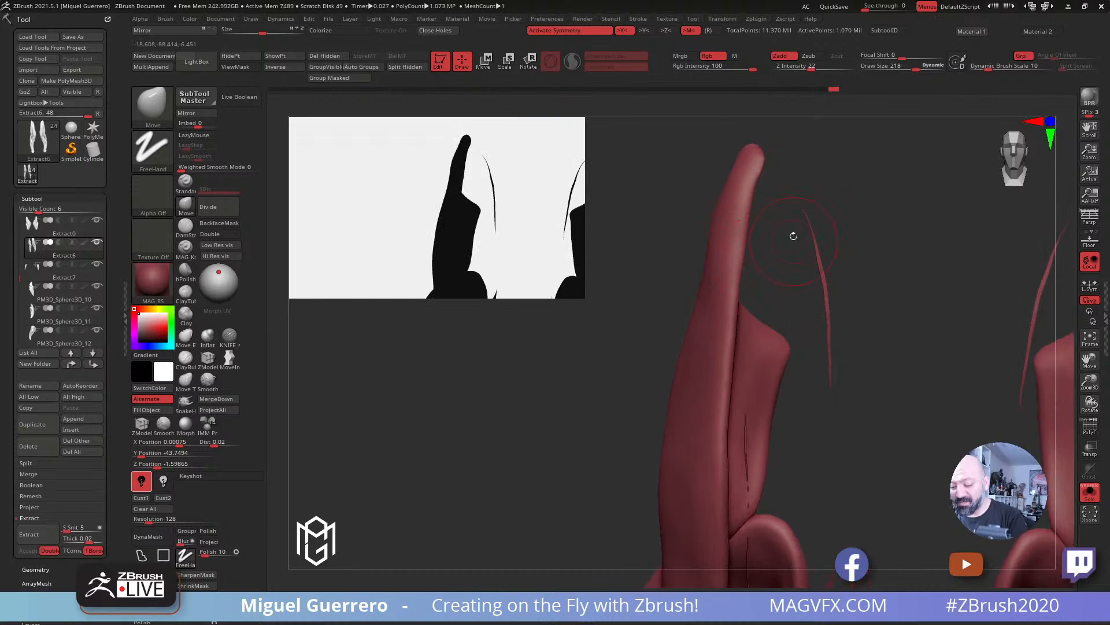
pyautogui.click(220, 235)
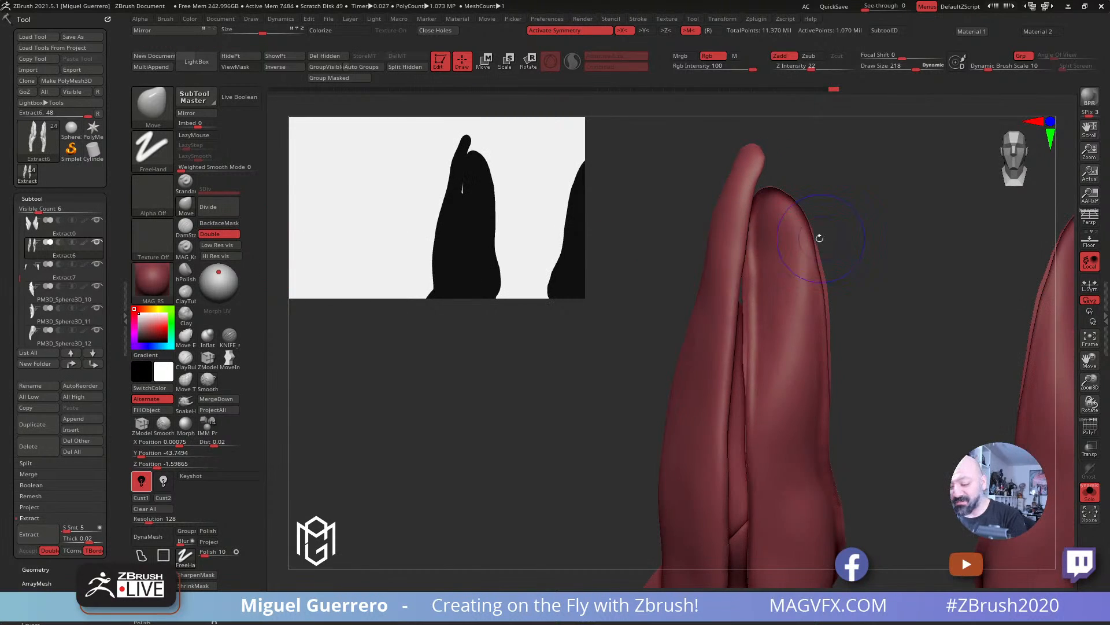
# Step: Smooth the upper edge of the wider visible thigh panel on the Extract6 subtool
pyautogui.press('shift')
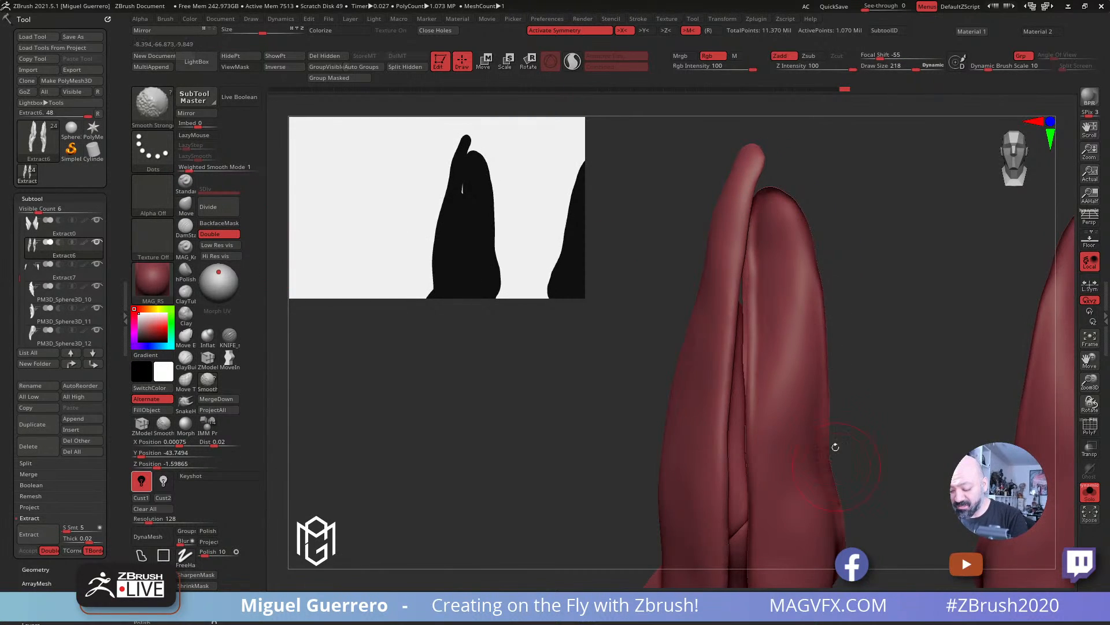
pyautogui.keyDown('alt'); pyautogui.moveTo(836, 445); pyautogui.dragTo(820, 327); pyautogui.keyUp('alt')
pyautogui.moveTo(842, 465)
pyautogui.mouseDown()
pyautogui.moveTo(871, 407)
pyautogui.moveTo(845, 324)
pyautogui.moveTo(833, 402)
pyautogui.mouseUp()
pyautogui.keyDown('shift'); pyautogui.moveTo(796, 261); pyautogui.dragTo(788, 243); pyautogui.keyUp('shift')
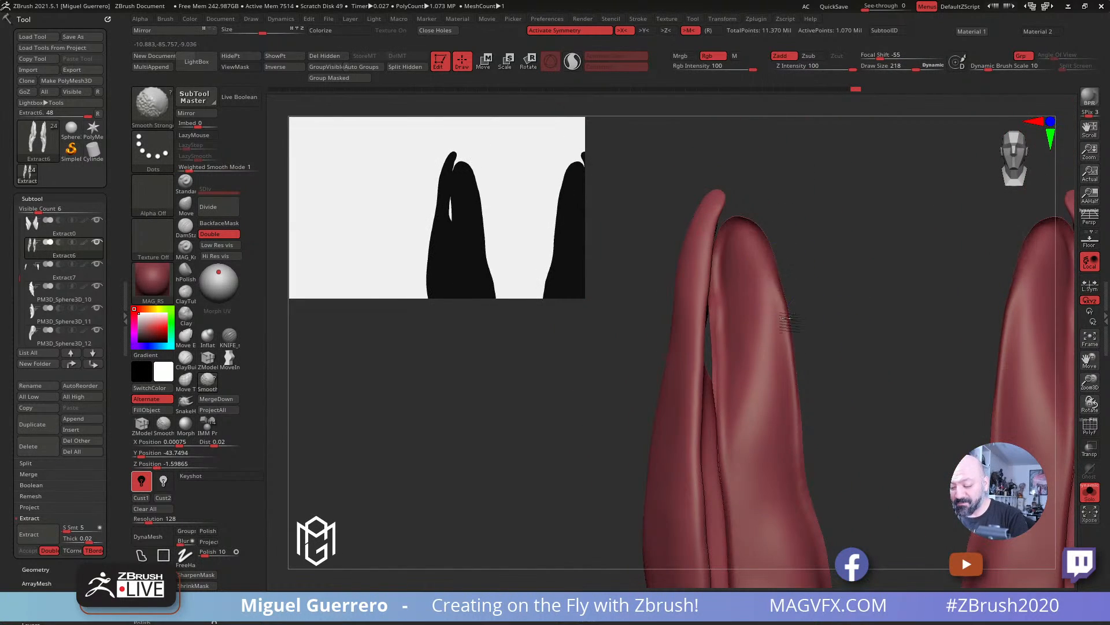
# Step: Mask all Extract6 parts except the front thigh panels, and reveal the complete subtool
pyautogui.keyDown('ctrl'); pyautogui.keyDown('shift'); pyautogui.click(852, 327); pyautogui.keyUp('shift'); pyautogui.keyUp('ctrl')
pyautogui.moveTo(859, 348)
pyautogui.mouseDown()
pyautogui.moveTo(837, 351)
pyautogui.moveTo(836, 332)
pyautogui.mouseUp()
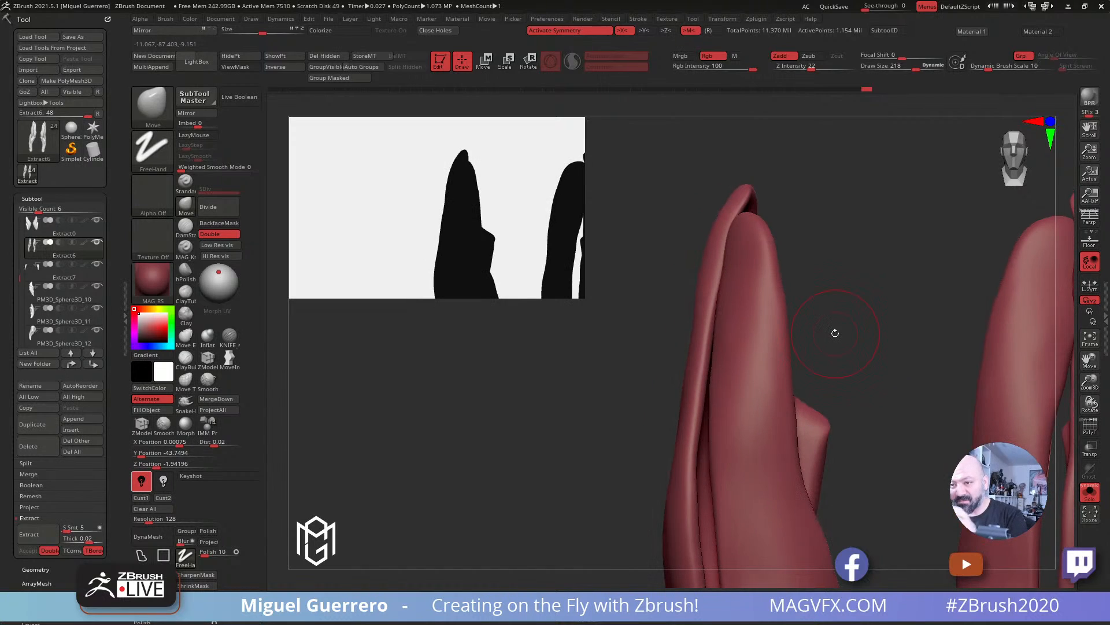
pyautogui.hotkey('ctrl', 'z')
pyautogui.keyDown('ctrl'); pyautogui.moveTo(835, 332); pyautogui.dragTo(637, 124, button='right'); pyautogui.keyUp('ctrl')
pyautogui.keyDown('ctrl'); pyautogui.moveTo(684, 193); pyautogui.dragTo(674, 165, button='right'); pyautogui.keyUp('ctrl')
pyautogui.keyDown('ctrl'); pyautogui.moveTo(652, 149); pyautogui.dragTo(921, 507); pyautogui.keyUp('ctrl')
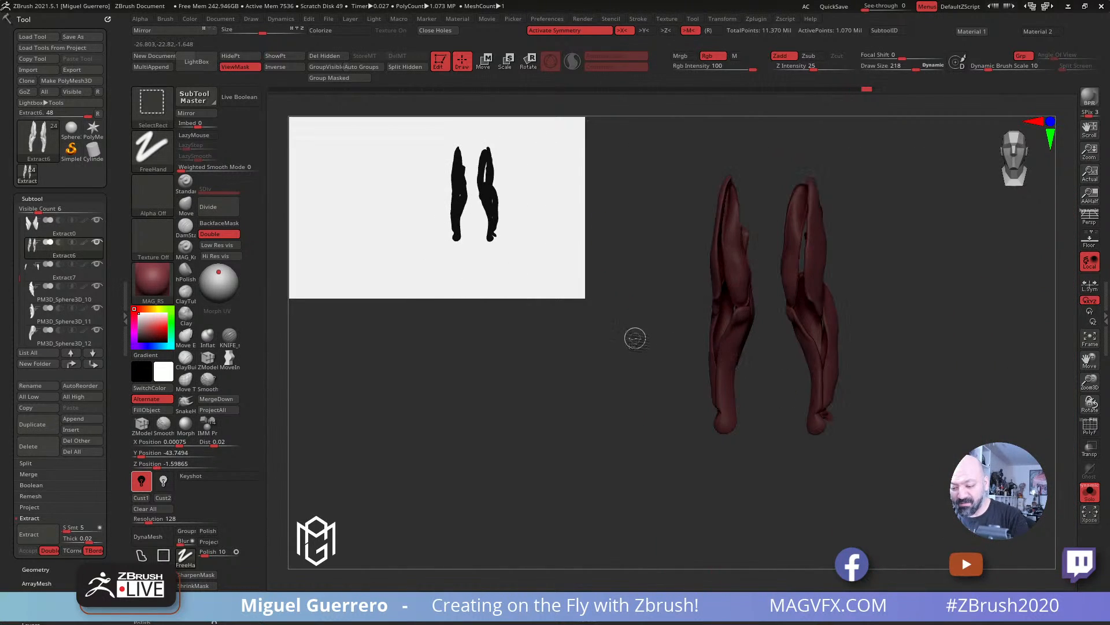
pyautogui.keyDown('ctrl'); pyautogui.keyDown('shift'); pyautogui.click(637, 333); pyautogui.keyUp('shift'); pyautogui.keyUp('ctrl')
pyautogui.keyDown('ctrl'); pyautogui.moveTo(657, 290); pyautogui.dragTo(666, 325, button='right'); pyautogui.keyUp('ctrl')
pyautogui.moveTo(663, 308)
pyautogui.mouseDown()
pyautogui.moveTo(641, 303)
pyautogui.moveTo(607, 338)
pyautogui.moveTo(573, 330)
pyautogui.moveTo(607, 330)
pyautogui.mouseUp()
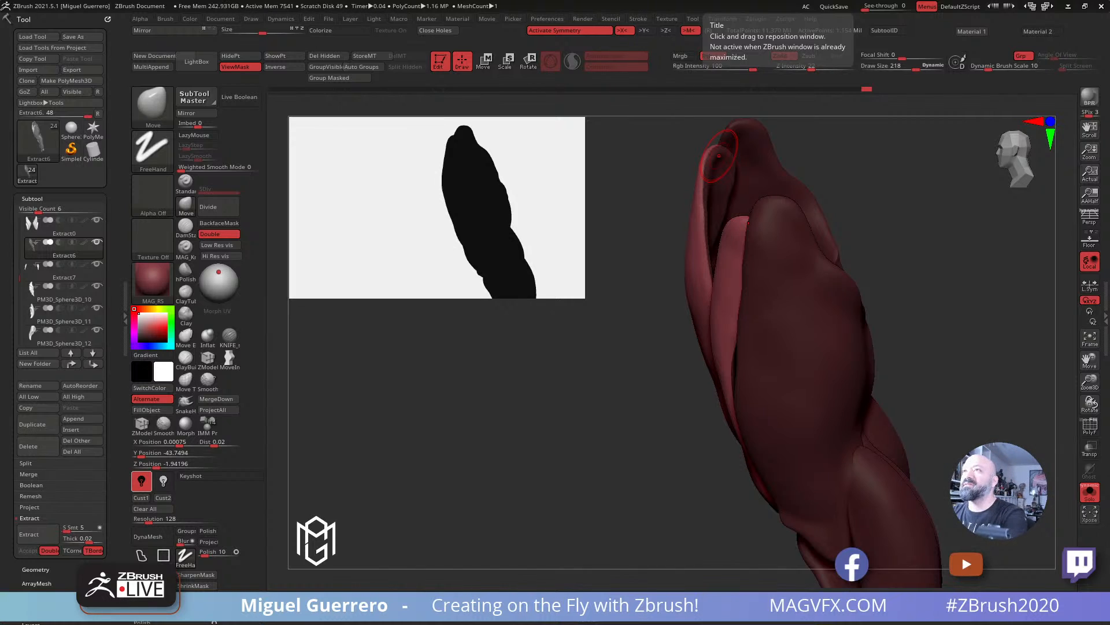
# Step: Look through the posts on the Instagram profile in the web browser and return to ZBrush
pyautogui.click(545, 171)
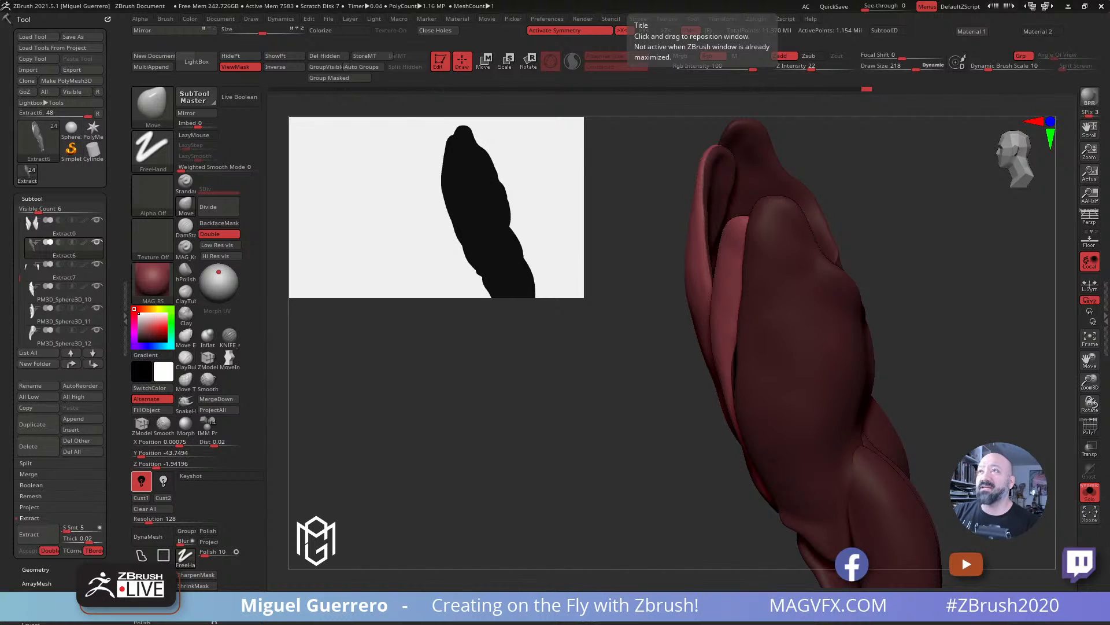
pyautogui.moveTo(717, 0); pyautogui.dragTo(645, 0)
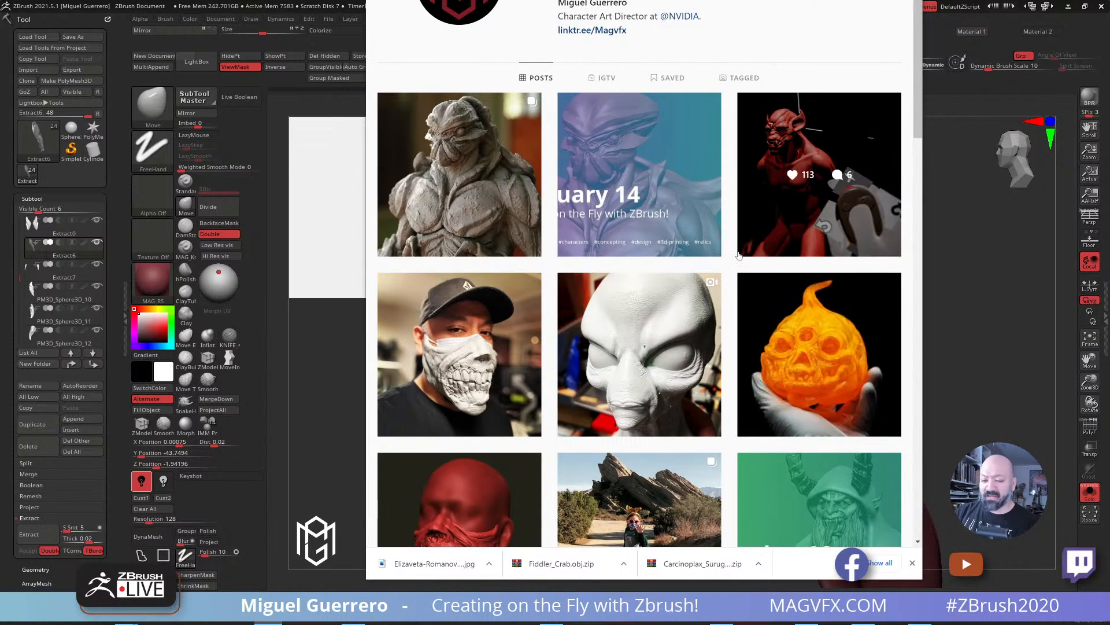
pyautogui.scroll(-9, 741, 247)
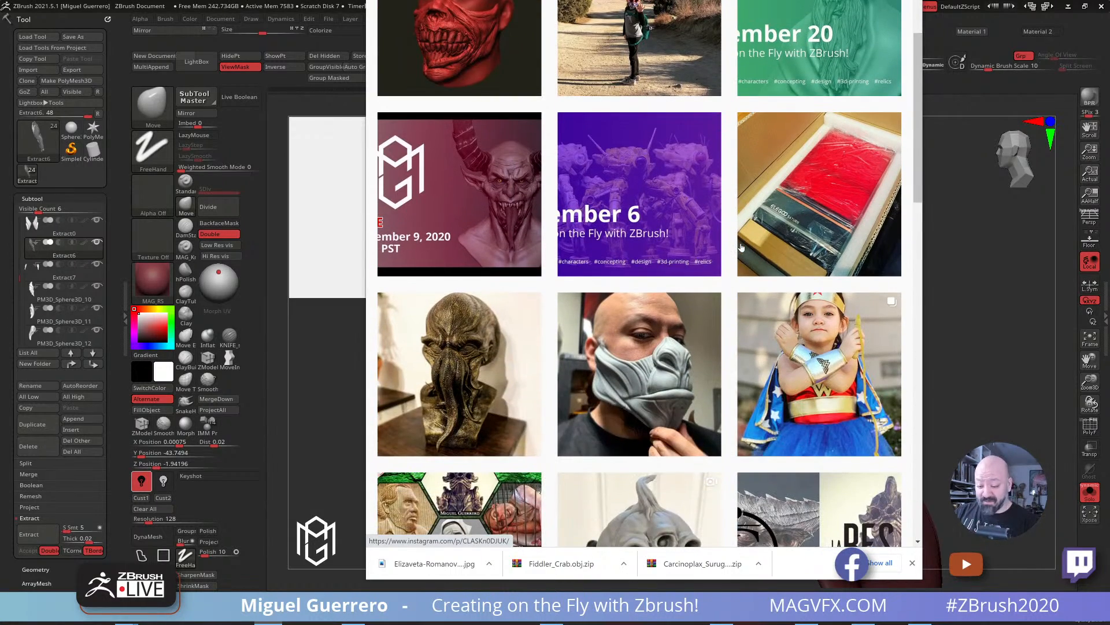
pyautogui.scroll(-8, 741, 247)
pyautogui.scroll(-12, 742, 244)
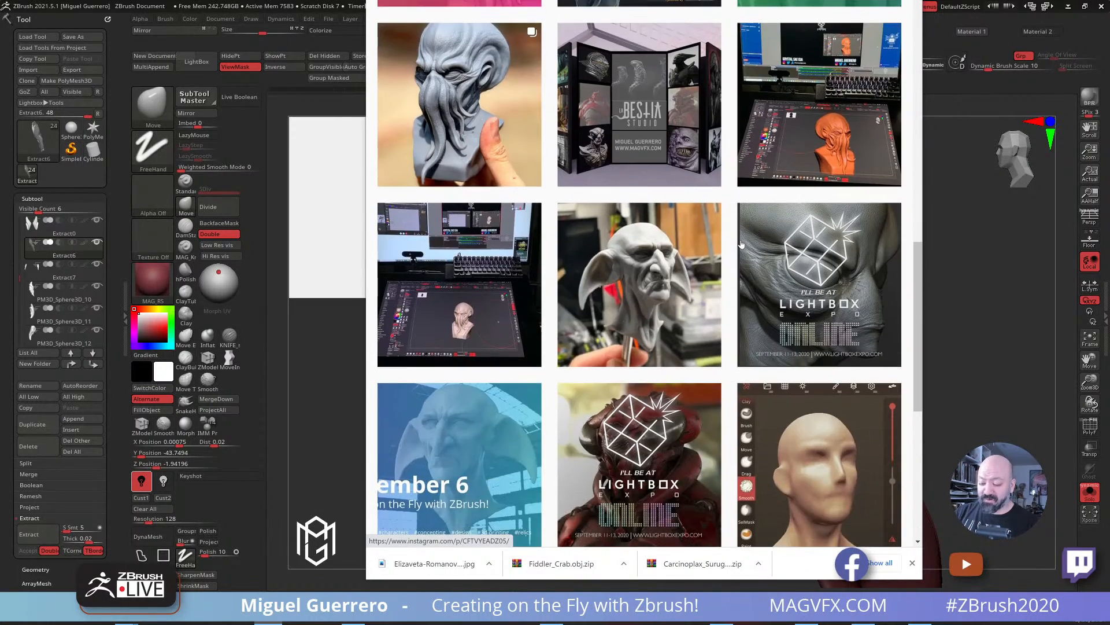
pyautogui.scroll(20, 746, 238)
pyautogui.scroll(7, 749, 230)
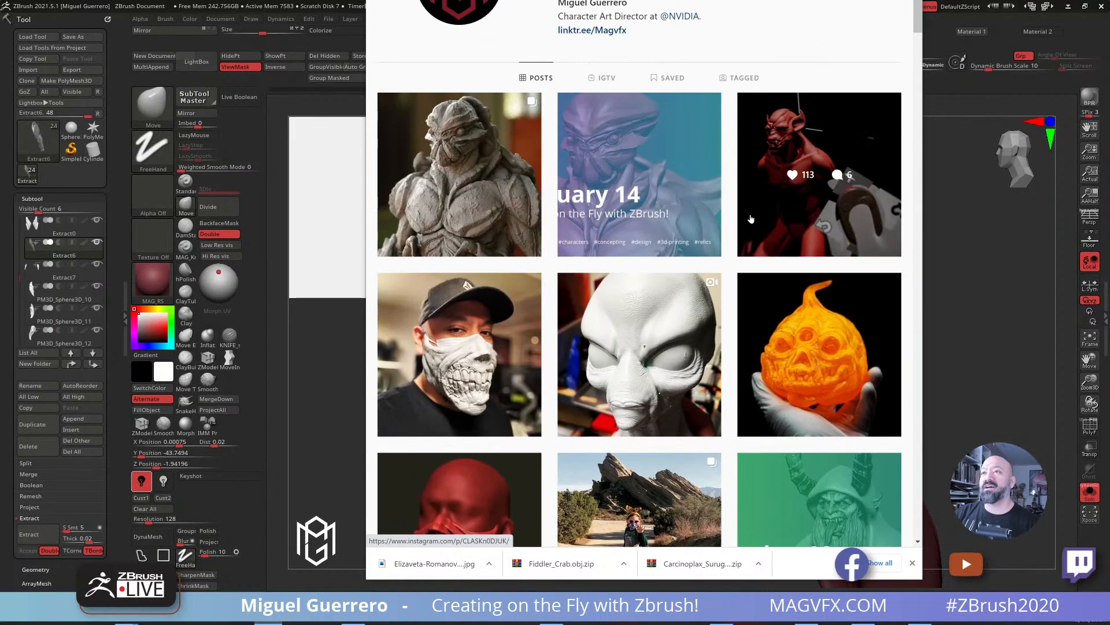
pyautogui.moveTo(758, 0); pyautogui.dragTo(809, 0)
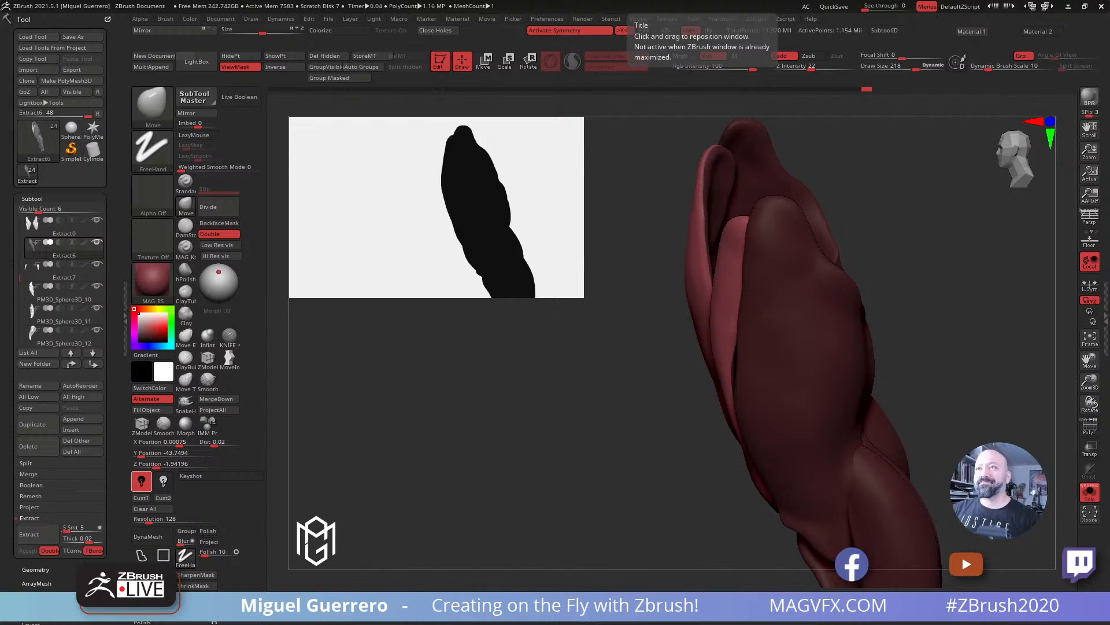
# Step: Smooth the unmasked front thigh panel along its edge facing the outer panel
pyautogui.moveTo(503, 384)
pyautogui.mouseDown()
pyautogui.moveTo(560, 384)
pyautogui.moveTo(553, 366)
pyautogui.moveTo(506, 392)
pyautogui.moveTo(520, 391)
pyautogui.moveTo(512, 376)
pyautogui.mouseUp()
pyautogui.press('shift')
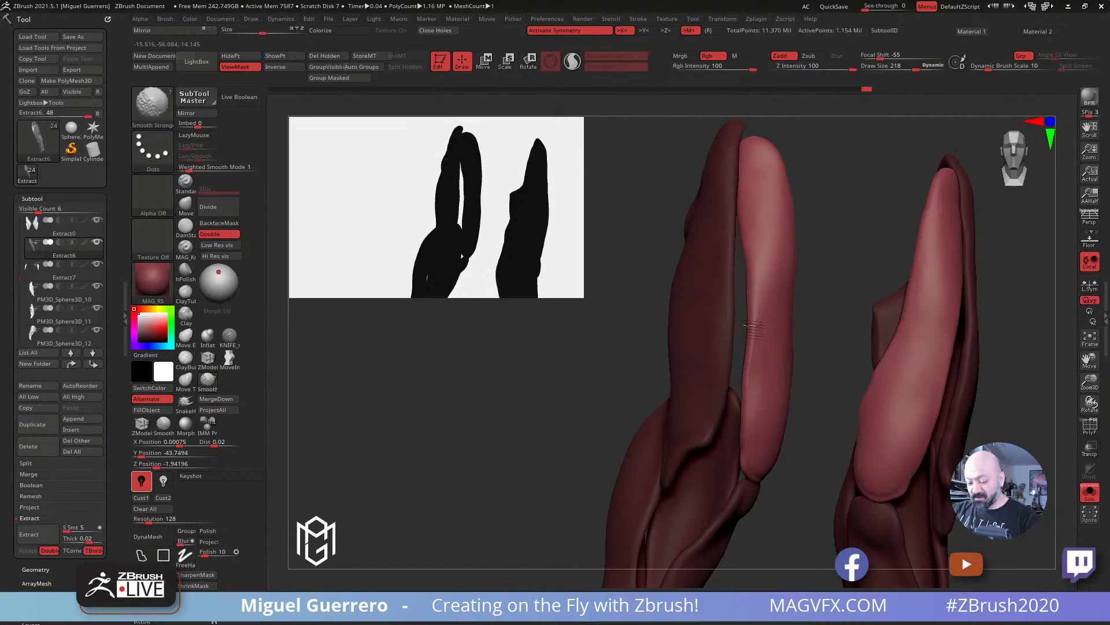
pyautogui.moveTo(754, 326)
pyautogui.keyDown('shift'); pyautogui.mouseDown()
pyautogui.moveTo(757, 298)
pyautogui.moveTo(754, 411)
pyautogui.mouseUp(); pyautogui.keyUp('shift')
# Step: Clear the mask and leave Solo mode to view the thigh panels on the whole creature
pyautogui.moveTo(570, 384)
pyautogui.mouseDown()
pyautogui.moveTo(501, 384)
pyautogui.moveTo(515, 384)
pyautogui.mouseUp()
pyautogui.hotkey('alt', 's')
pyautogui.keyDown('ctrl'); pyautogui.moveTo(514, 384); pyautogui.dragTo(509, 342, button='right'); pyautogui.keyUp('ctrl')
pyautogui.moveTo(490, 392); pyautogui.dragTo(528, 426)
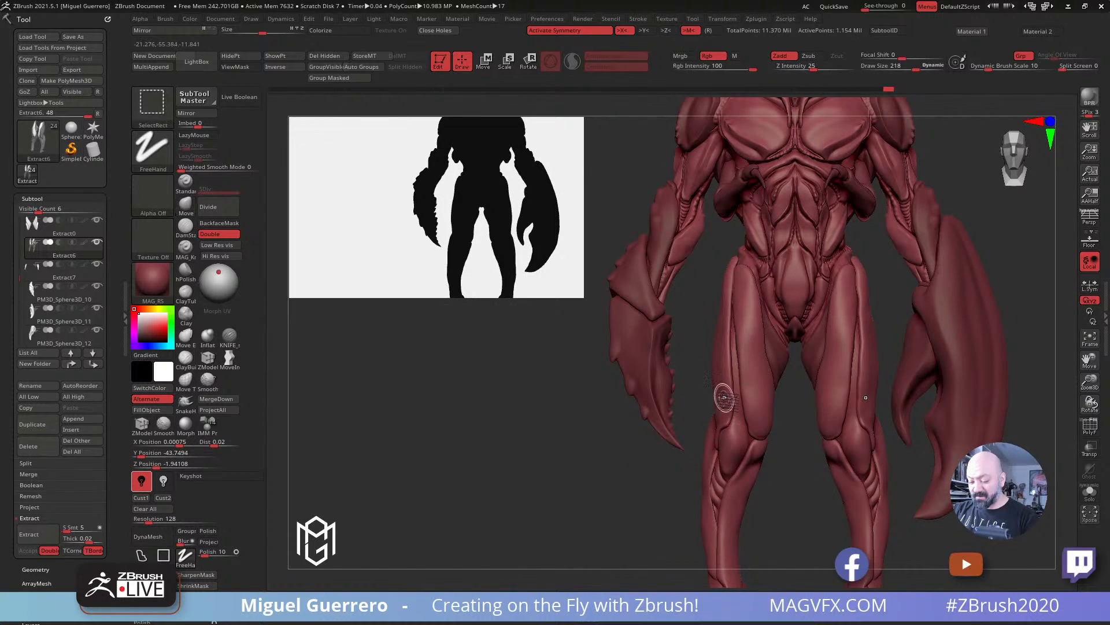
# Step: Show Extract6 in Solo mode, view it from the front and side, and try to isolate one leg with a rectangular selection
pyautogui.click(1091, 493)
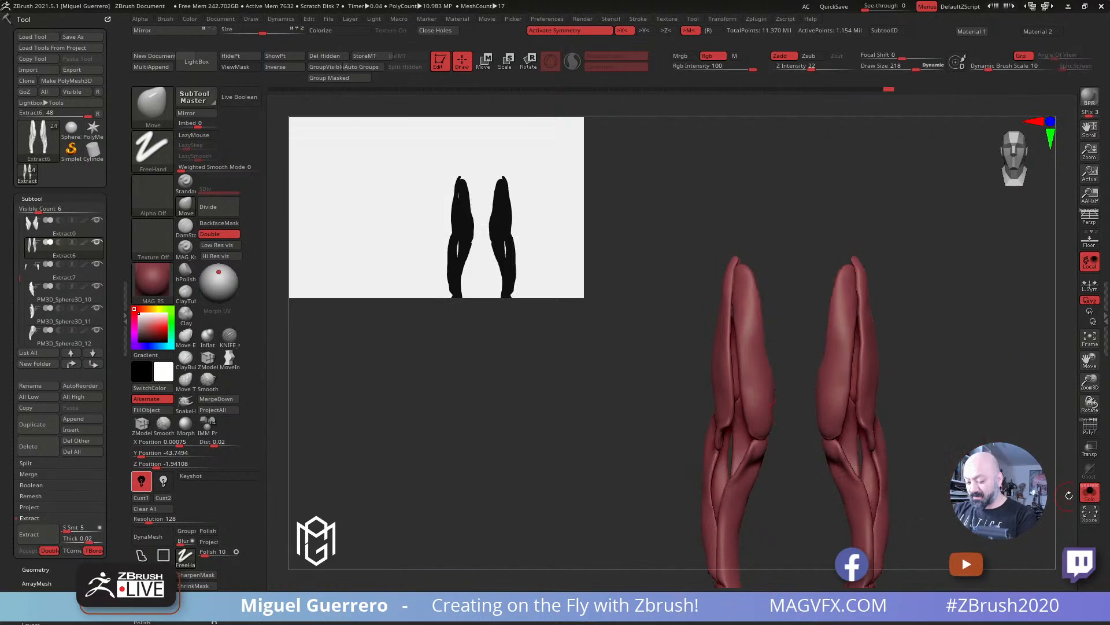
pyautogui.keyDown('alt'); pyautogui.moveTo(686, 399); pyautogui.dragTo(688, 284); pyautogui.keyUp('alt')
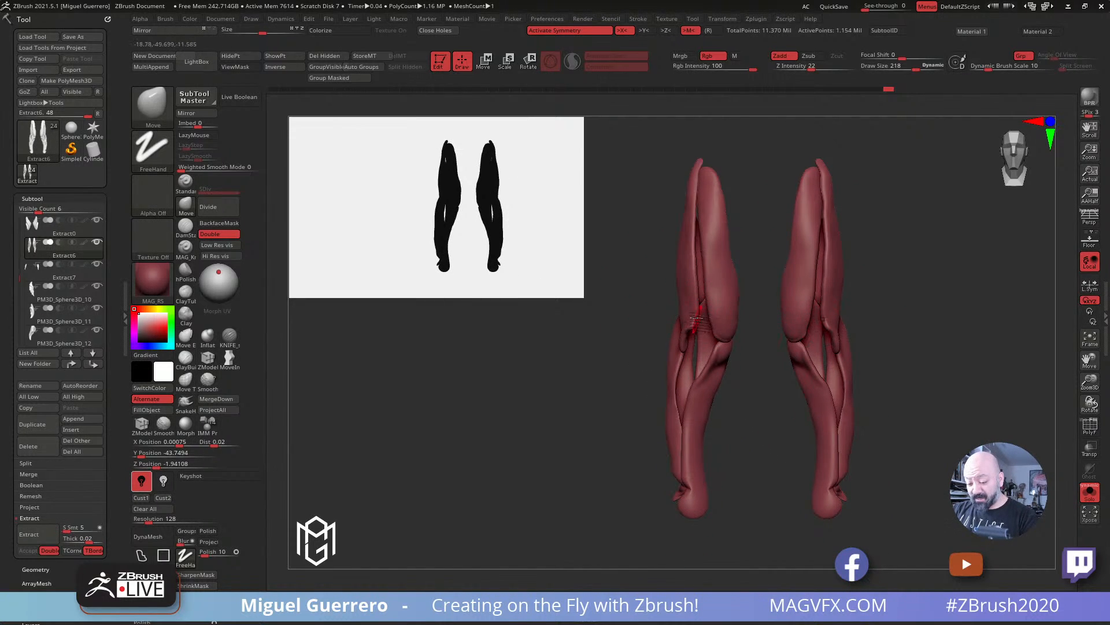
pyautogui.moveTo(627, 302); pyautogui.dragTo(613, 303)
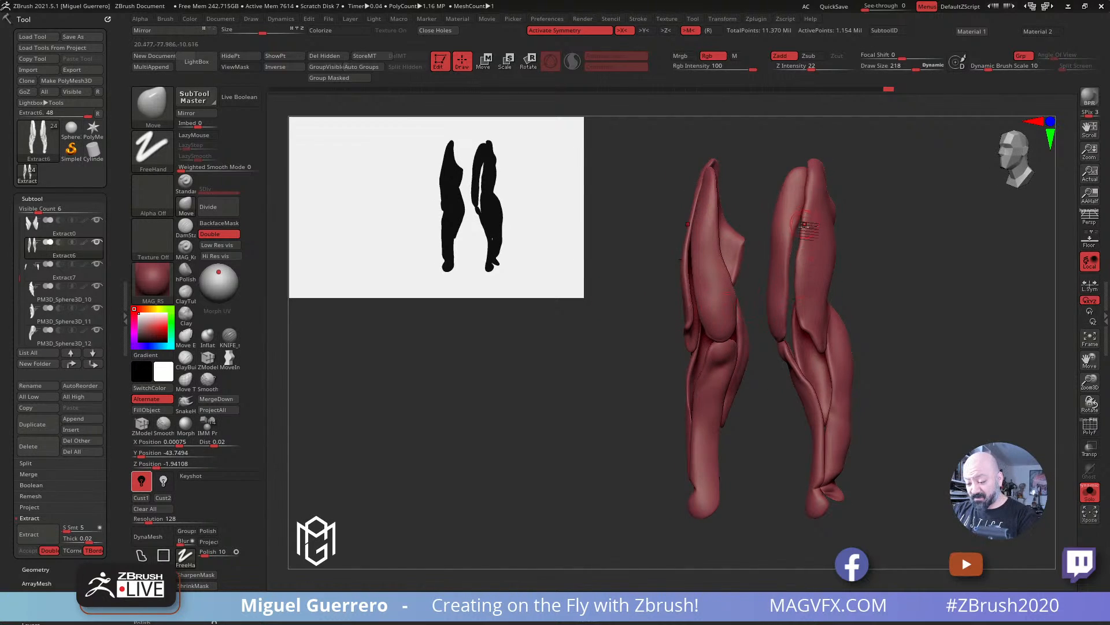
pyautogui.keyDown('shift'); pyautogui.moveTo(574, 394); pyautogui.dragTo(590, 402); pyautogui.keyUp('shift')
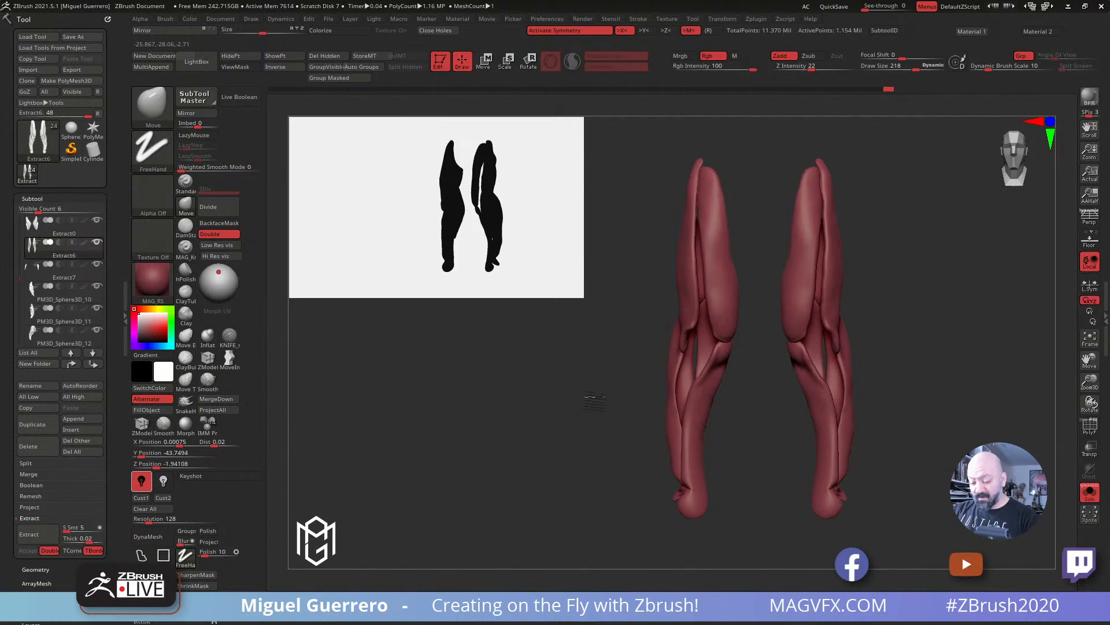
pyautogui.hotkey('ctrl', 'shift')
pyautogui.moveTo(616, 124)
pyautogui.keyDown('ctrl'); pyautogui.keyDown('shift'); pyautogui.mouseDown()
pyautogui.moveTo(701, 317)
pyautogui.moveTo(754, 526)
pyautogui.moveTo(773, 552)
pyautogui.mouseUp(); pyautogui.keyUp('shift'); pyautogui.keyUp('ctrl')
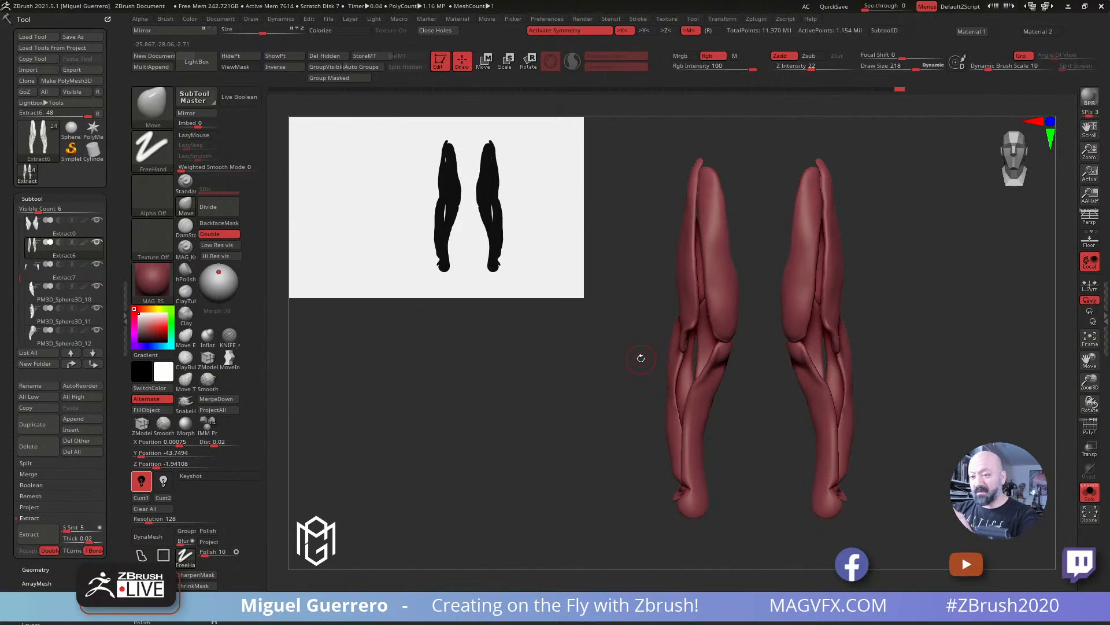
# Step: Turn off symmetry and shrink the silhouette thumbnail to size 230
pyautogui.press('x')
pyautogui.keyDown('ctrl'); pyautogui.keyDown('shift'); pyautogui.moveTo(628, 124); pyautogui.dragTo(761, 556); pyautogui.keyUp('shift'); pyautogui.keyUp('ctrl')
pyautogui.keyDown('alt'); pyautogui.moveTo(633, 402); pyautogui.dragTo(605, 401); pyautogui.keyUp('alt')
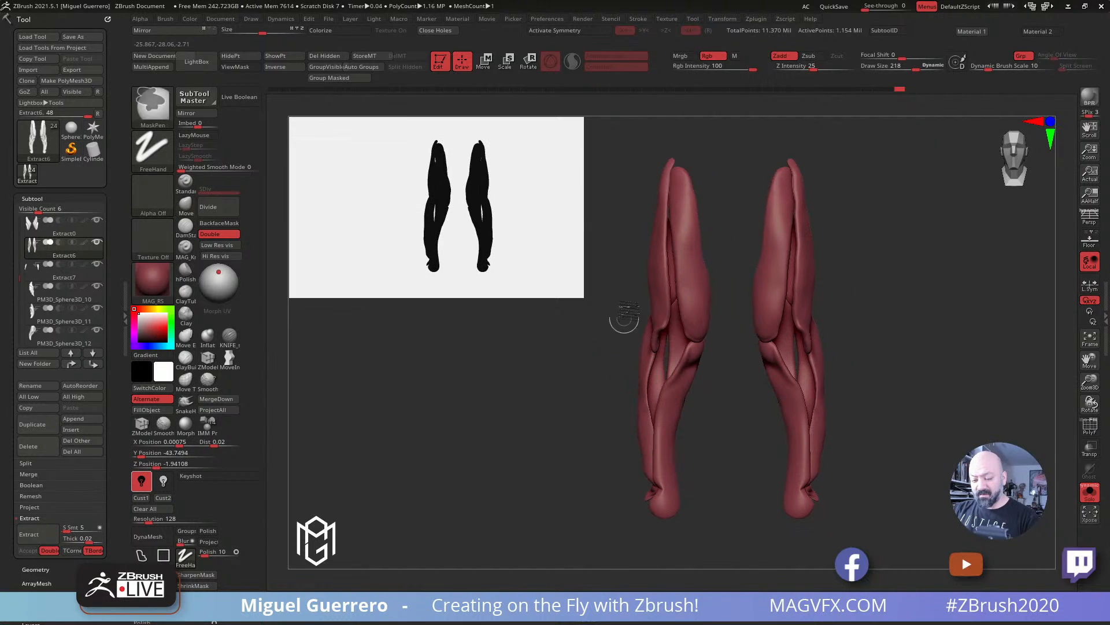
pyautogui.moveTo(576, 293); pyautogui.dragTo(414, 194)
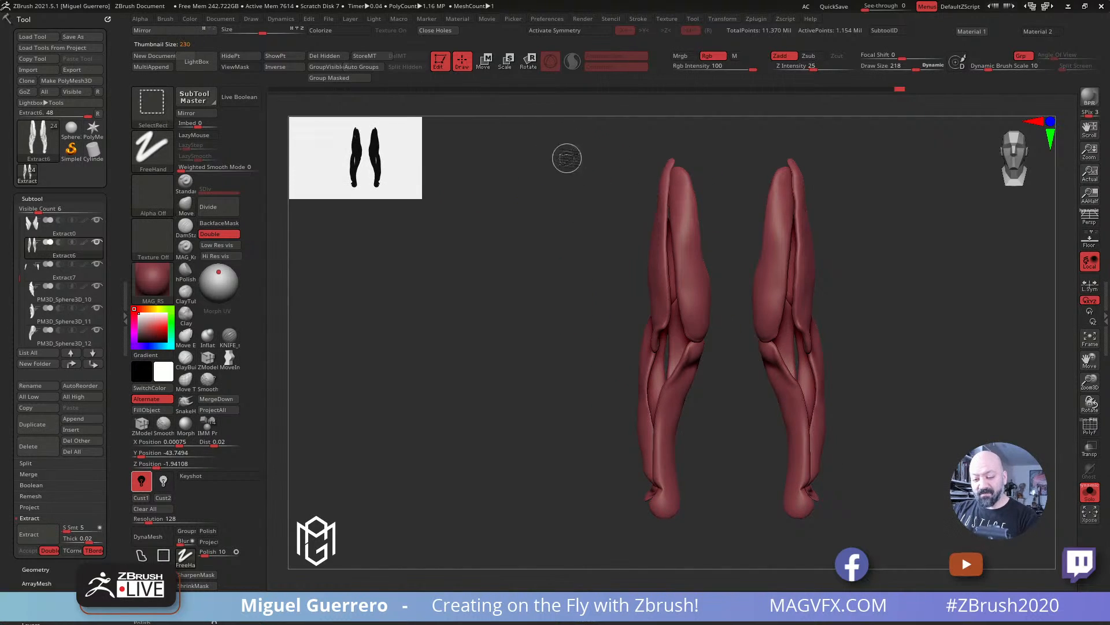
# Step: Try again to isolate one leg's panels with rectangular selections while symmetry is off
pyautogui.moveTo(557, 136)
pyautogui.keyDown('ctrl'); pyautogui.keyDown('shift'); pyautogui.mouseDown()
pyautogui.moveTo(729, 480)
pyautogui.moveTo(737, 559)
pyautogui.mouseUp(); pyautogui.keyUp('shift'); pyautogui.keyUp('ctrl')
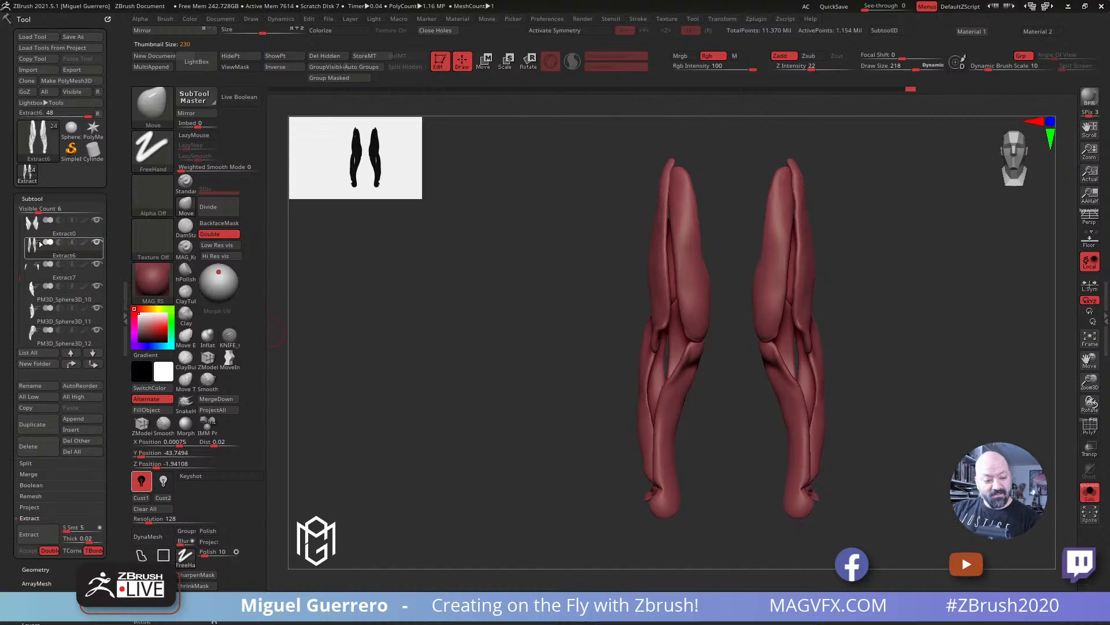
pyautogui.click(1089, 493)
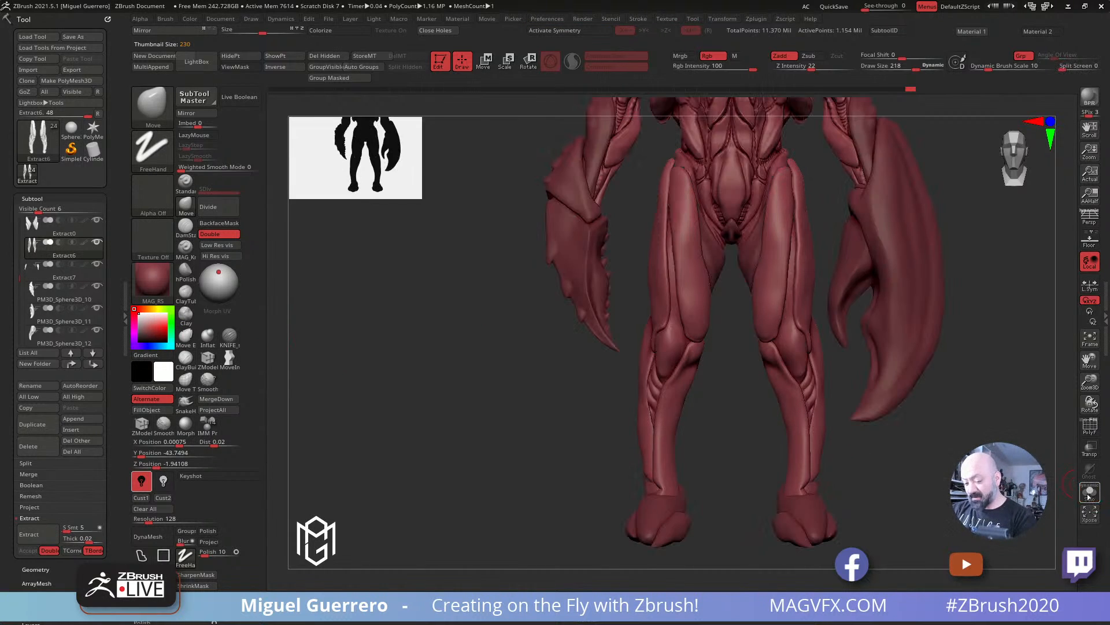
pyautogui.click(1090, 494)
pyautogui.keyDown('ctrl'); pyautogui.keyDown('shift'); pyautogui.moveTo(579, 135); pyautogui.dragTo(723, 533); pyautogui.keyUp('shift'); pyautogui.keyUp('ctrl')
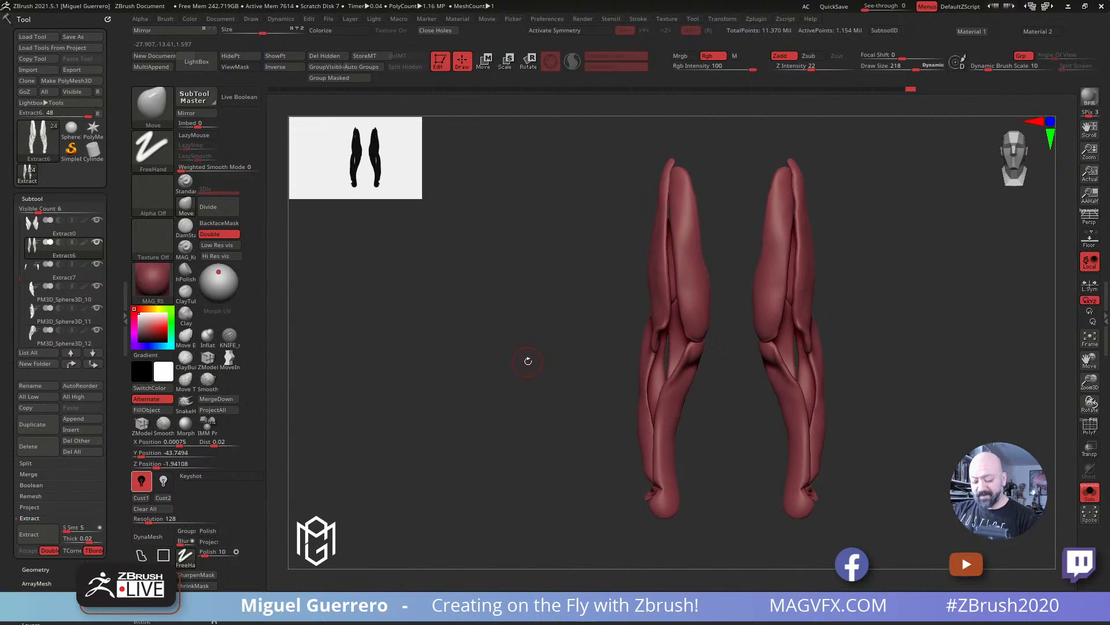
pyautogui.moveTo(527, 360)
pyautogui.mouseDown()
pyautogui.moveTo(503, 369)
pyautogui.moveTo(538, 369)
pyautogui.mouseUp()
pyautogui.keyDown('ctrl'); pyautogui.keyDown('shift'); pyautogui.moveTo(579, 136); pyautogui.dragTo(746, 548); pyautogui.keyUp('shift'); pyautogui.keyUp('ctrl')
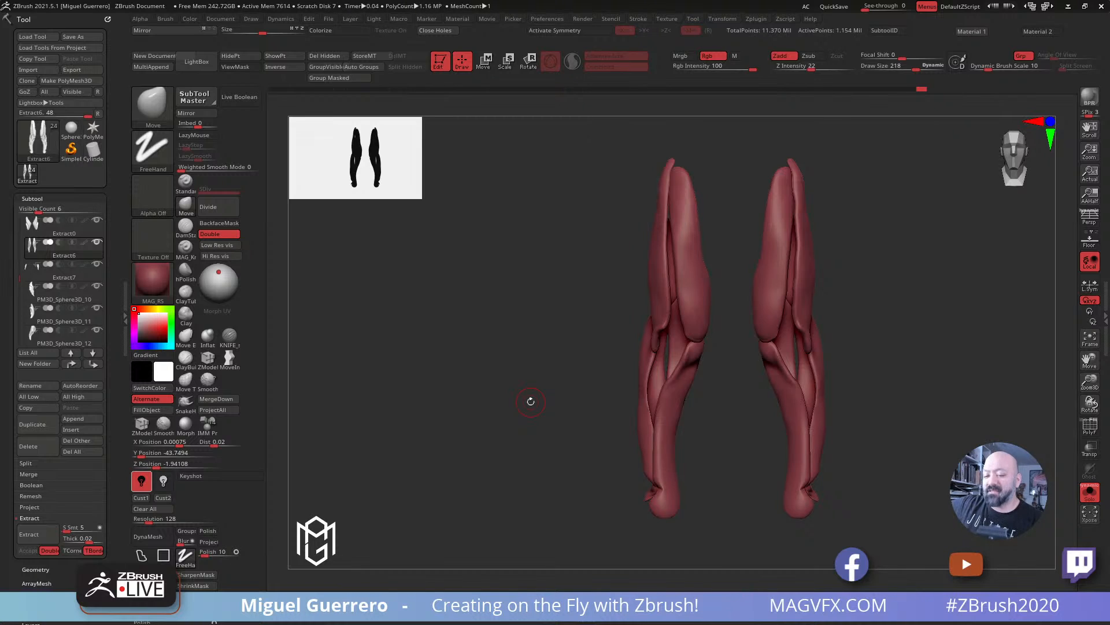
pyautogui.moveTo(461, 317)
pyautogui.mouseDown()
pyautogui.moveTo(489, 315)
pyautogui.moveTo(471, 329)
pyautogui.mouseUp()
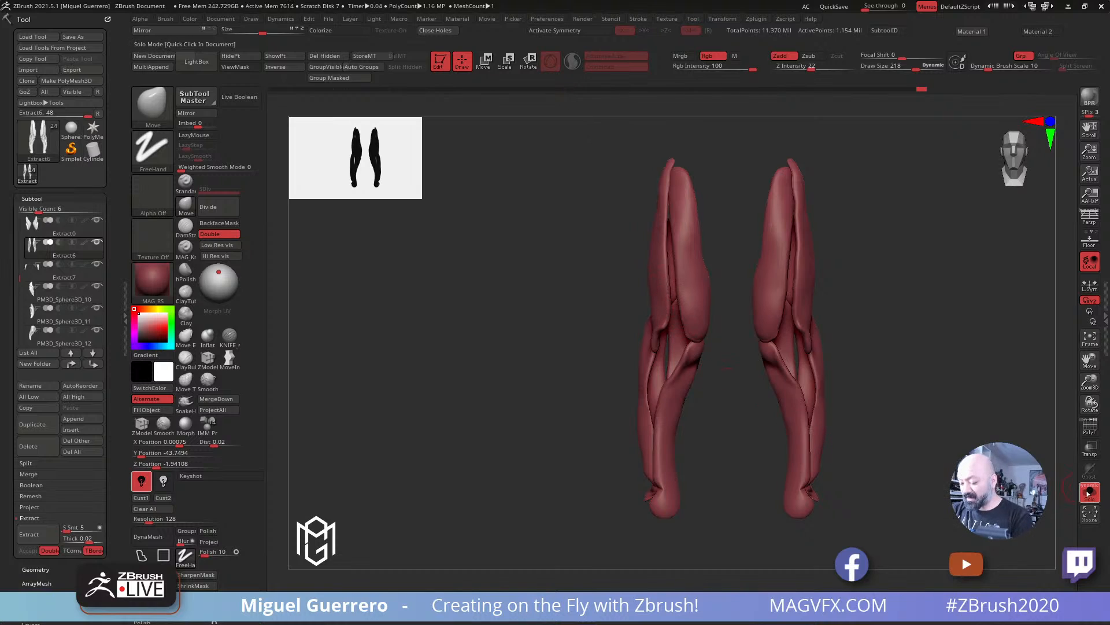
# Step: Turn off Solo mode and examine the leg silhouette against the whole creature
pyautogui.click(1090, 492)
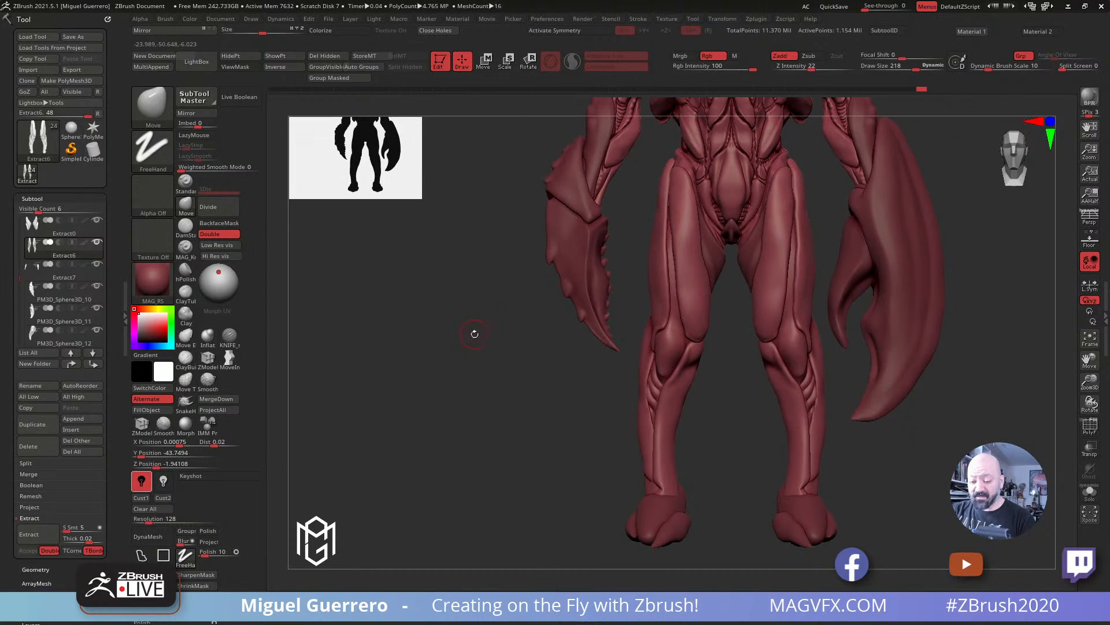
pyautogui.keyDown('alt'); pyautogui.moveTo(585, 397); pyautogui.dragTo(587, 352); pyautogui.keyUp('alt')
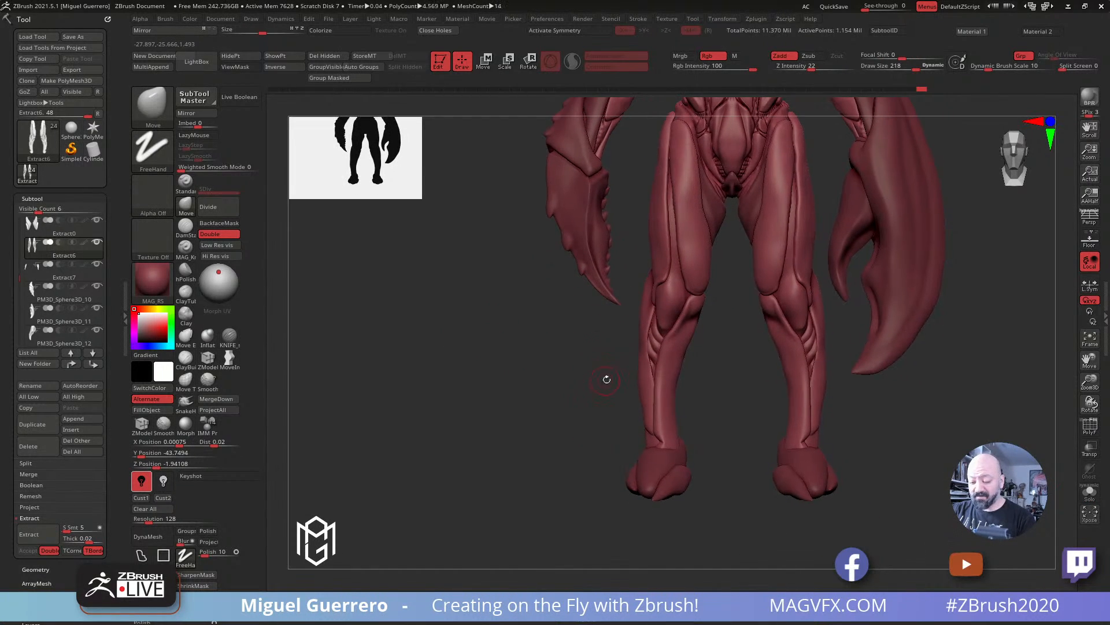
pyautogui.moveTo(621, 395)
pyautogui.mouseDown()
pyautogui.moveTo(614, 379)
pyautogui.moveTo(503, 381)
pyautogui.moveTo(523, 384)
pyautogui.moveTo(542, 311)
pyautogui.mouseUp()
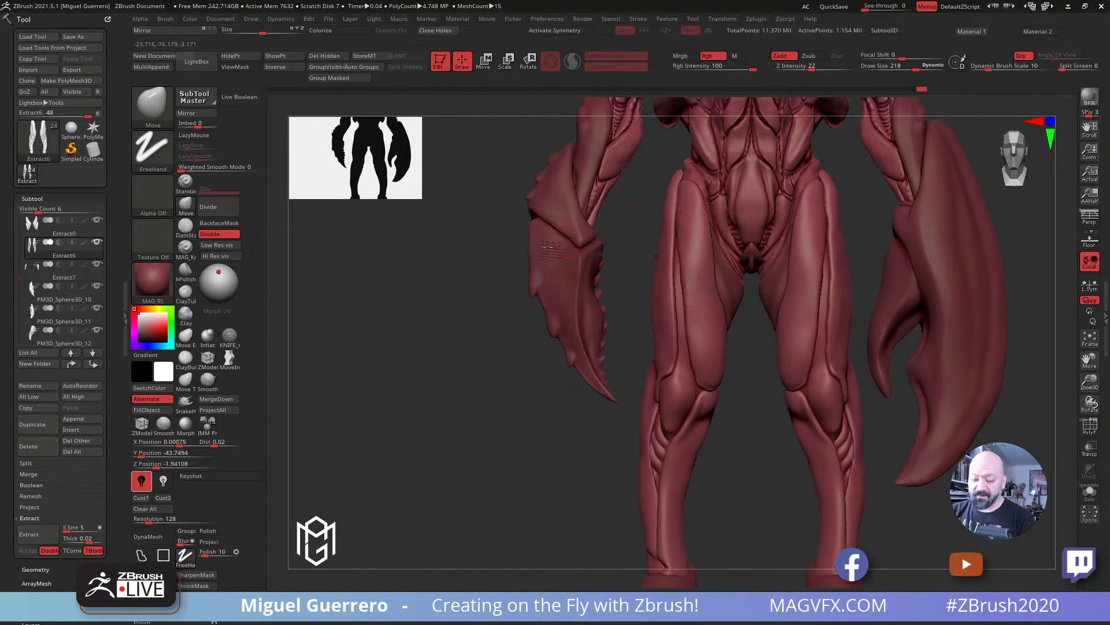
pyautogui.moveTo(554, 246); pyautogui.dragTo(364, 297)
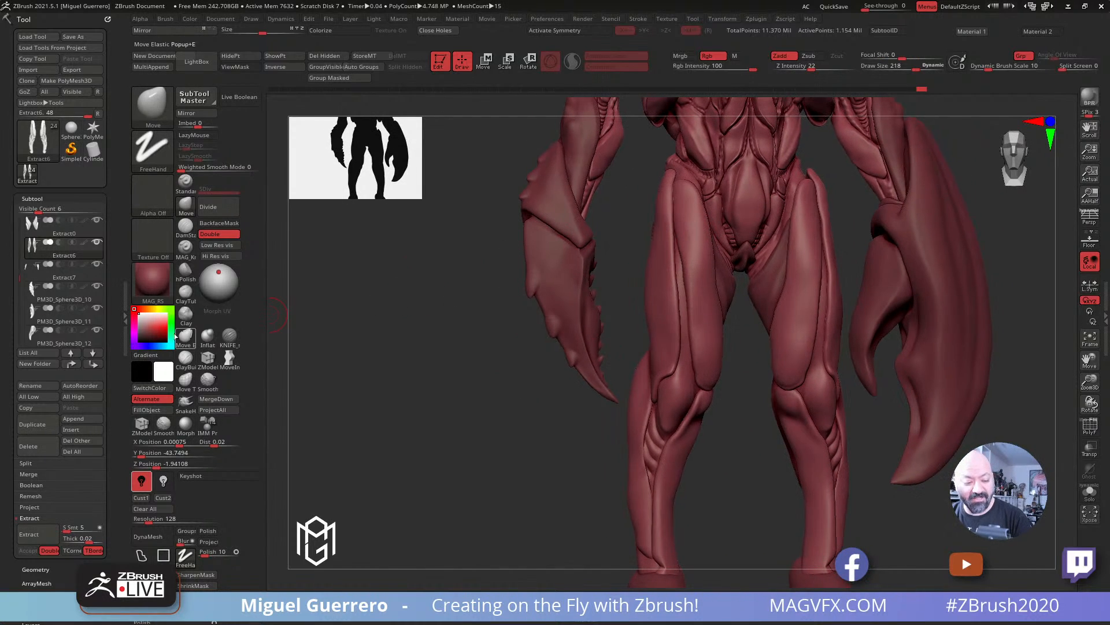
# Step: Choose the Move Topological brush and enlarge its draw size to 402
pyautogui.click(185, 379)
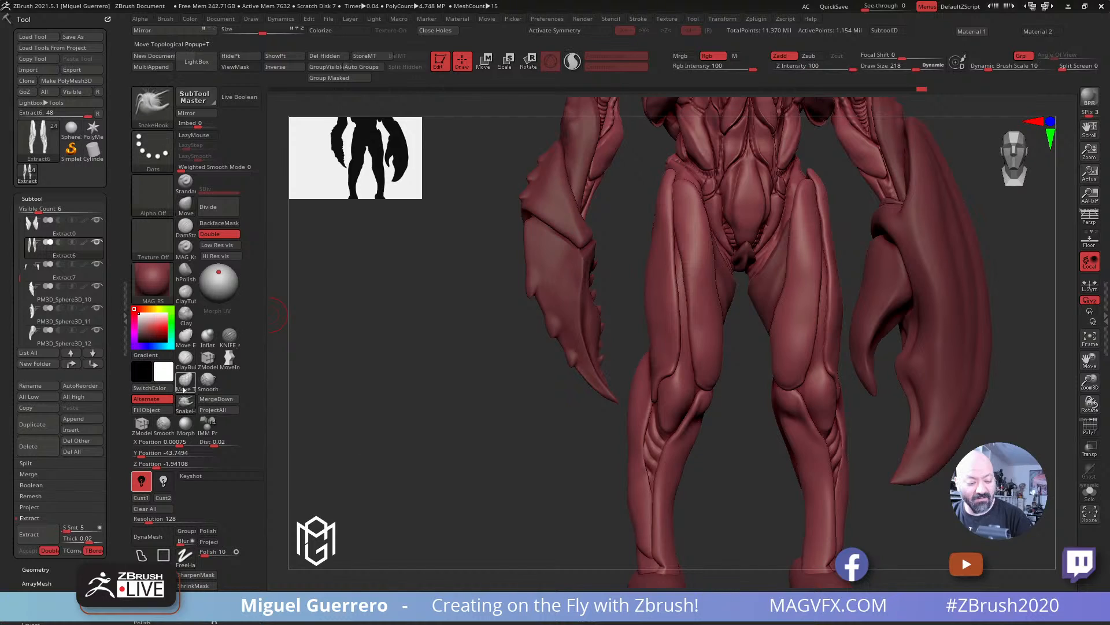
pyautogui.press(']')
pyautogui.press(']')
pyautogui.press(']')
pyautogui.press(']')
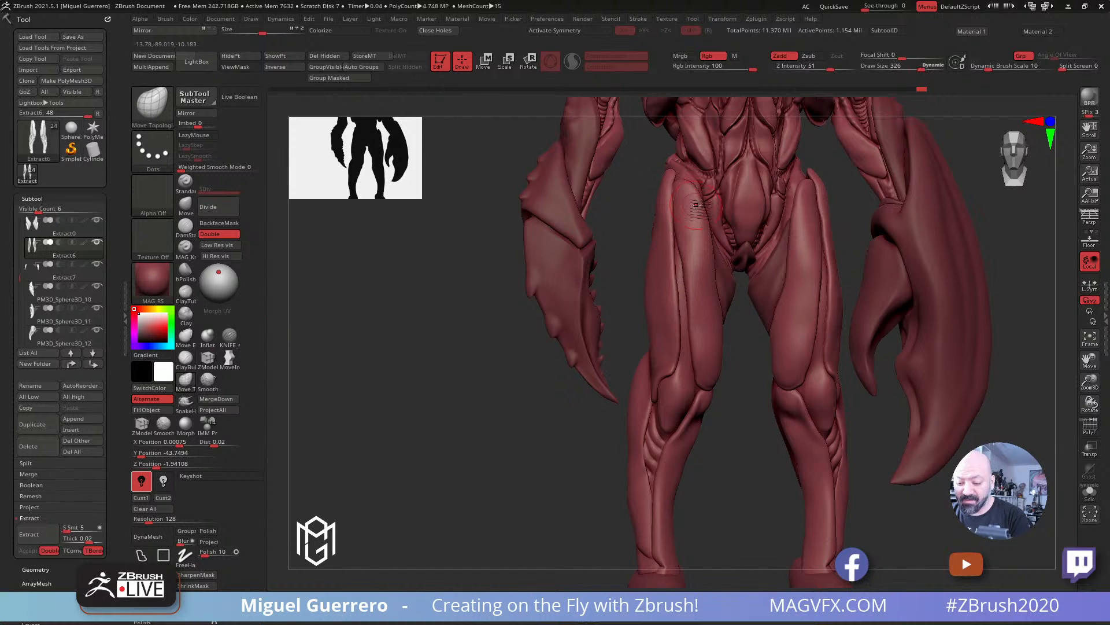
pyautogui.moveTo(627, 205); pyautogui.dragTo(578, 215)
pyautogui.press(']')
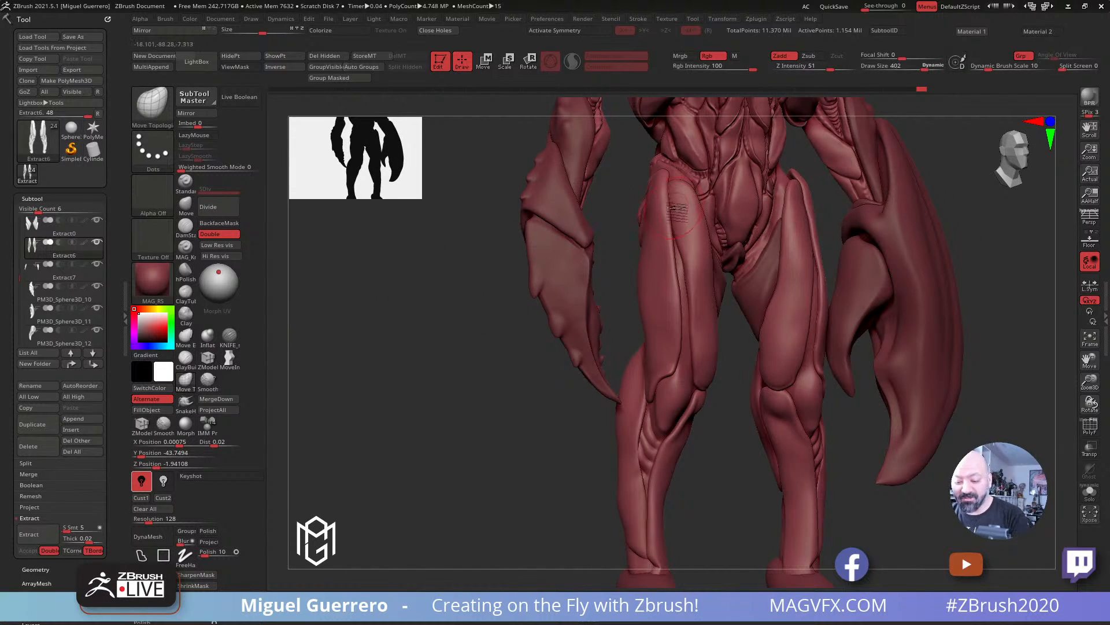
# Step: Pull the upper part of the front thigh panel outward with the Move brush and compare the shape before and after
pyautogui.press('b')
pyautogui.press('m')
pyautogui.press('v')
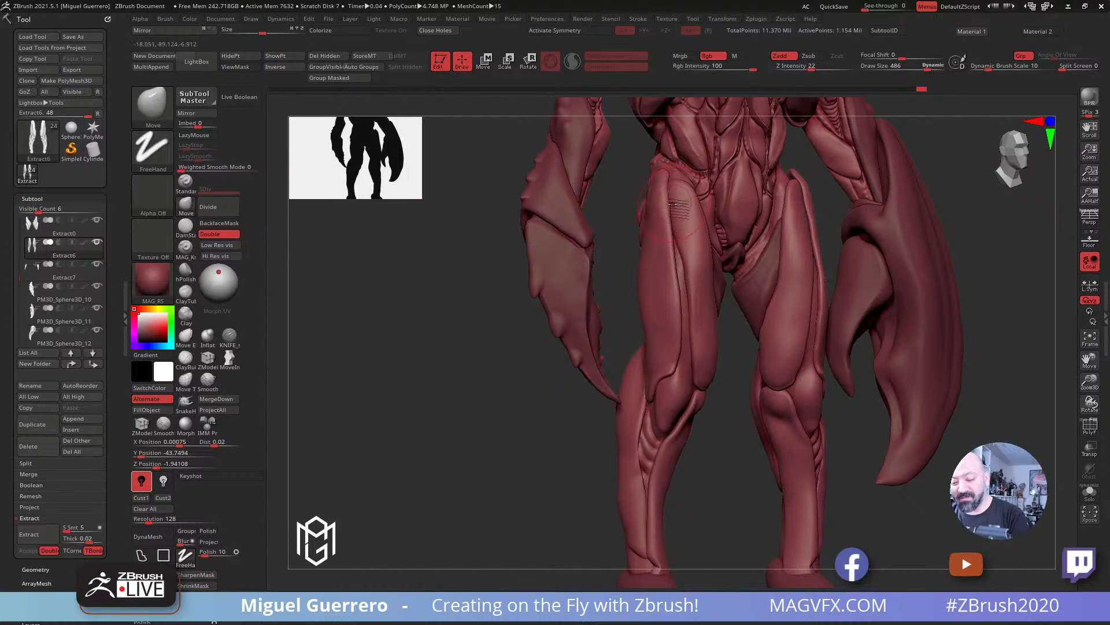
pyautogui.moveTo(677, 208); pyautogui.dragTo(650, 212)
pyautogui.hotkey('ctrl', 'z')
pyautogui.hotkey('ctrl', 'shift', 'z')
pyautogui.hotkey('ctrl', 'z')
pyautogui.hotkey('ctrl', 'shift', 'z')
pyautogui.hotkey('ctrl', 'z')
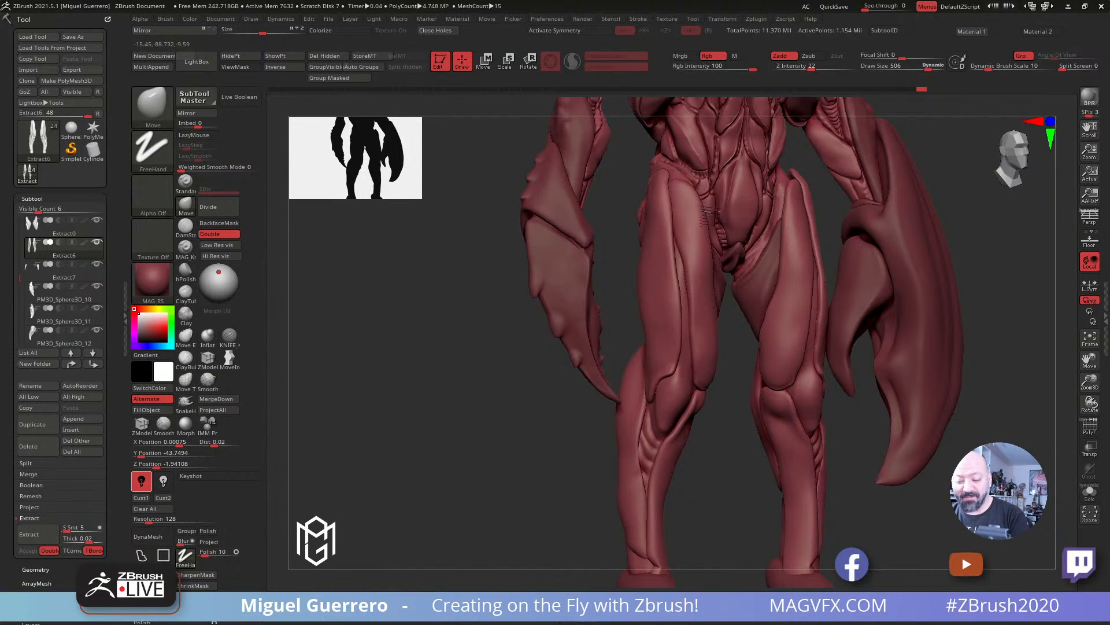
pyautogui.hotkey('ctrl', 'shift', 'z')
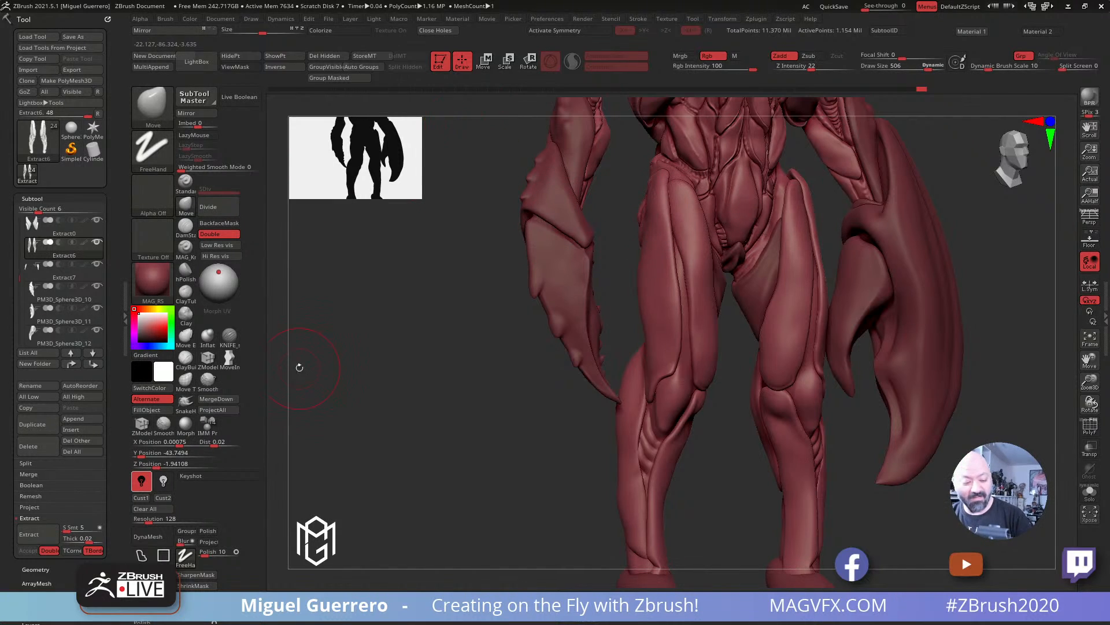
# Step: Try reshaping the upper part of the front thigh panels with the Move Topological brush at draw size 682
pyautogui.click(184, 382)
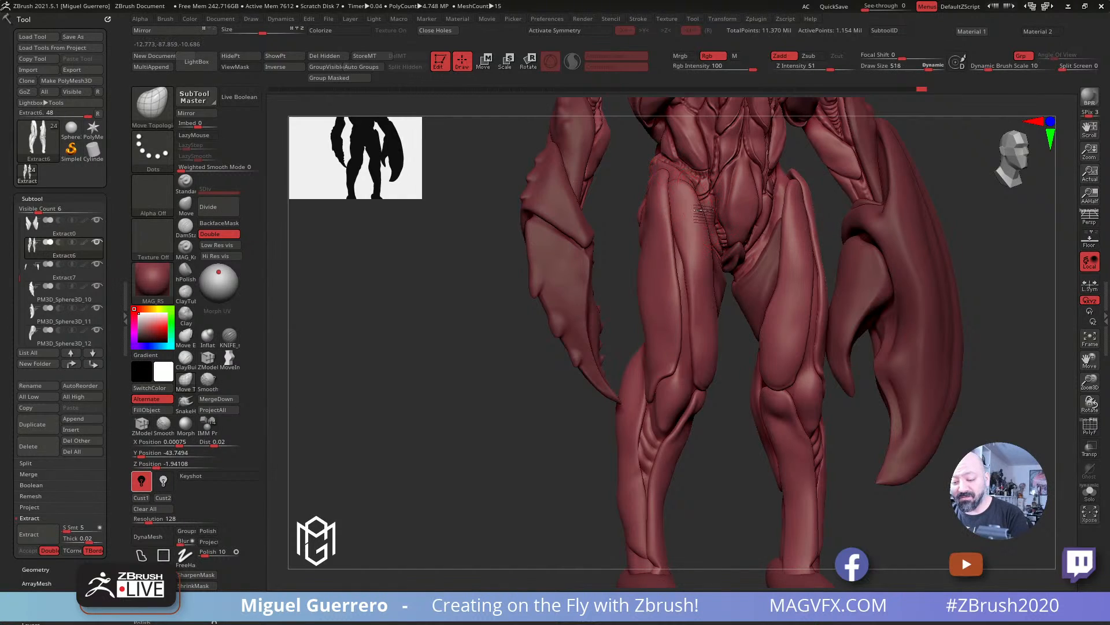
pyautogui.press(']')
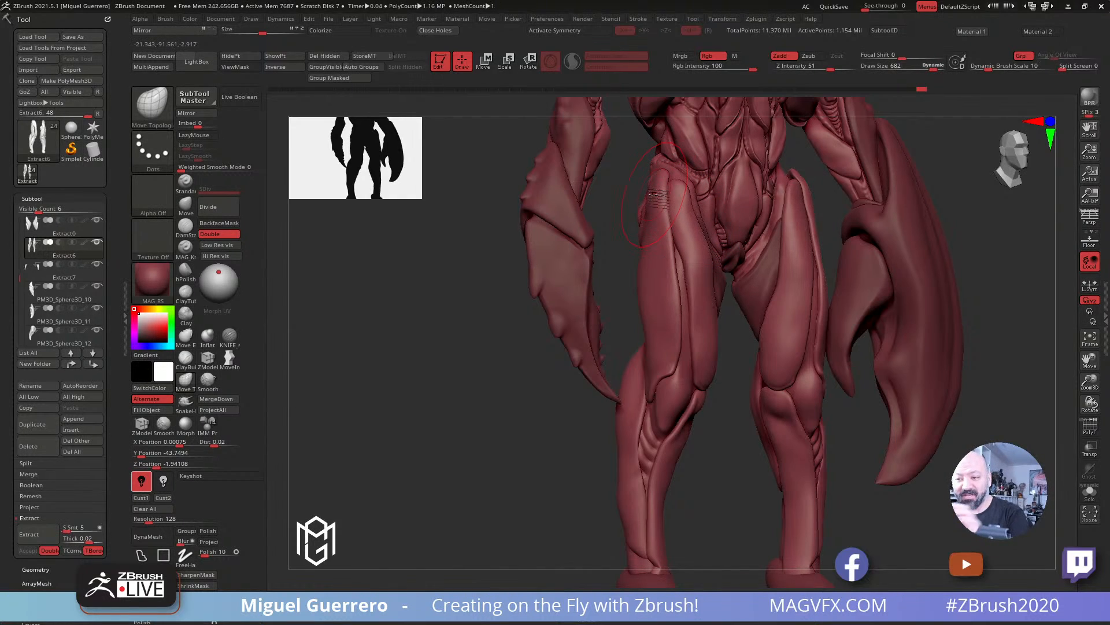
pyautogui.moveTo(483, 282)
pyautogui.mouseDown()
pyautogui.moveTo(461, 319)
pyautogui.moveTo(476, 303)
pyautogui.mouseUp()
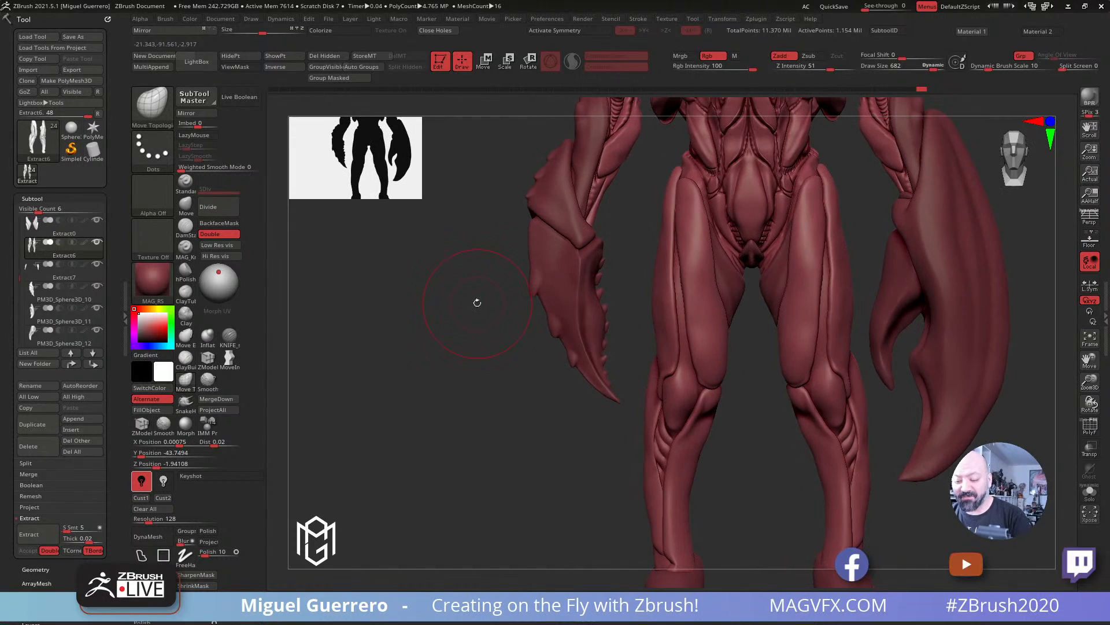
pyautogui.moveTo(463, 250); pyautogui.dragTo(476, 258)
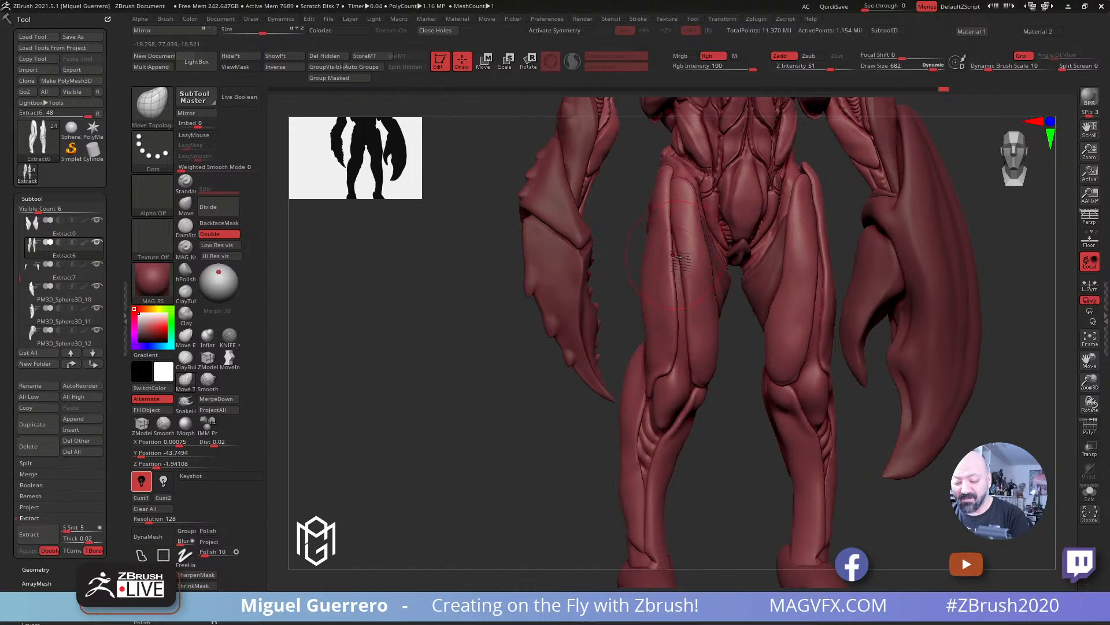
pyautogui.moveTo(683, 274); pyautogui.dragTo(684, 294)
pyautogui.moveTo(684, 295)
pyautogui.mouseDown(button='right')
pyautogui.moveTo(704, 251)
pyautogui.moveTo(761, 251)
pyautogui.moveTo(708, 250)
pyautogui.mouseUp(button='right')
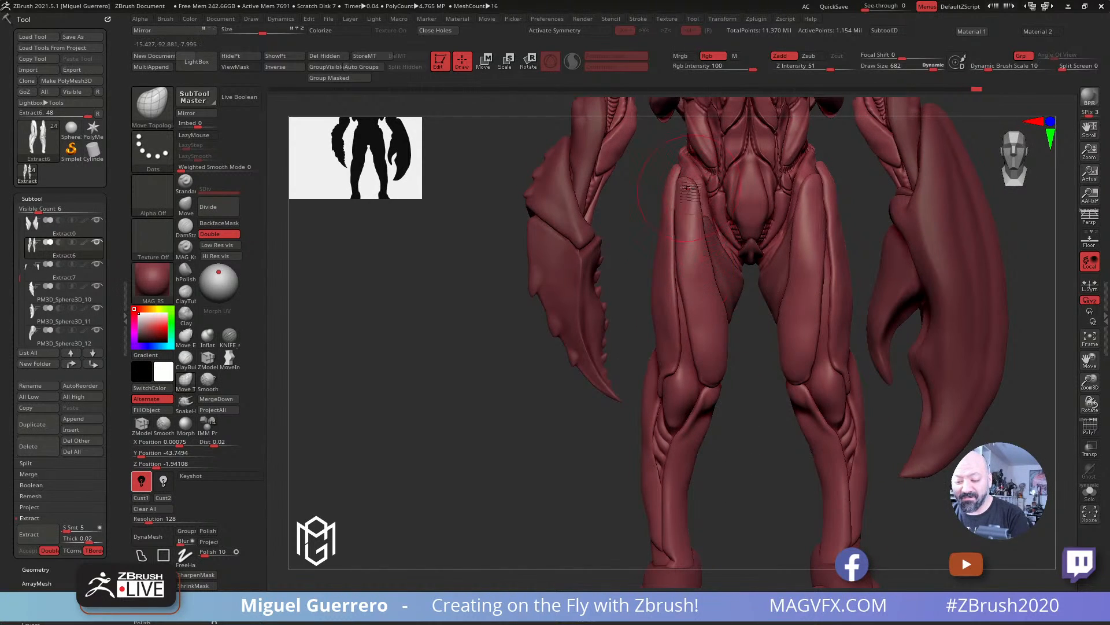
# Step: Try adjusting the rounded tops of the front thigh panels with Move Topological, then smooth them with Smooth Stronger at draw size 742
pyautogui.moveTo(688, 188); pyautogui.dragTo(697, 188, button='right')
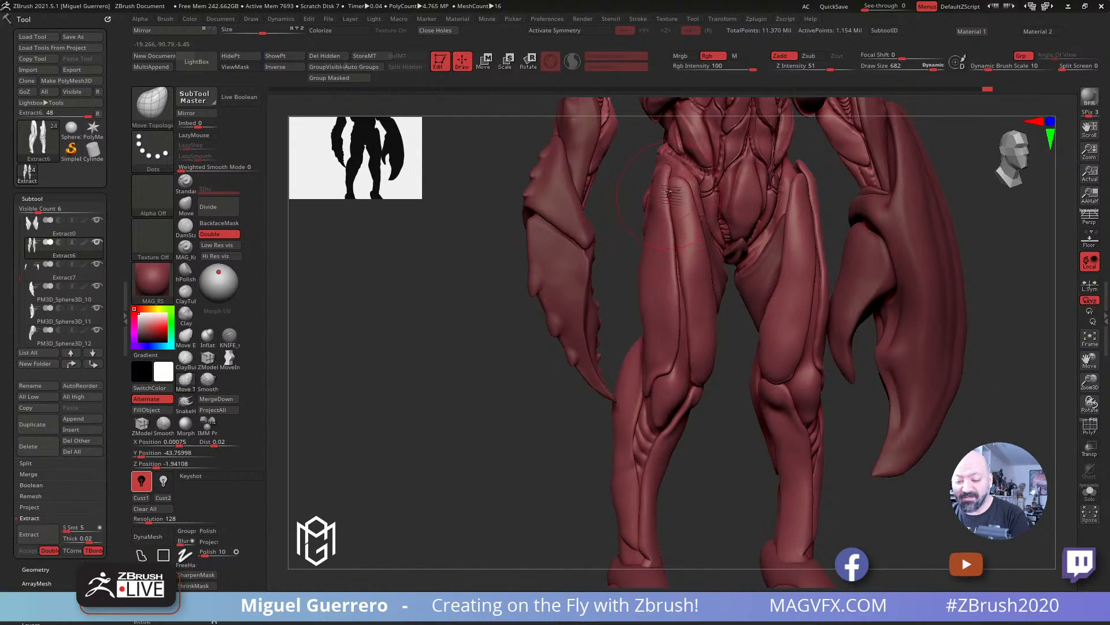
pyautogui.moveTo(669, 194); pyautogui.dragTo(699, 208, button='right')
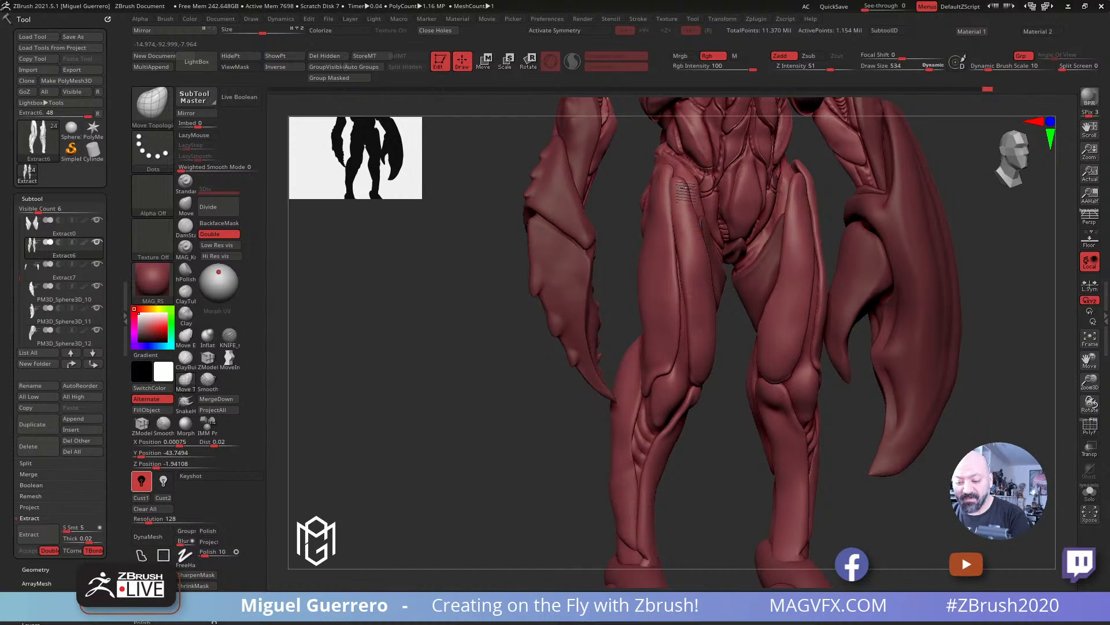
pyautogui.moveTo(685, 188); pyautogui.dragTo(620, 181, button='right')
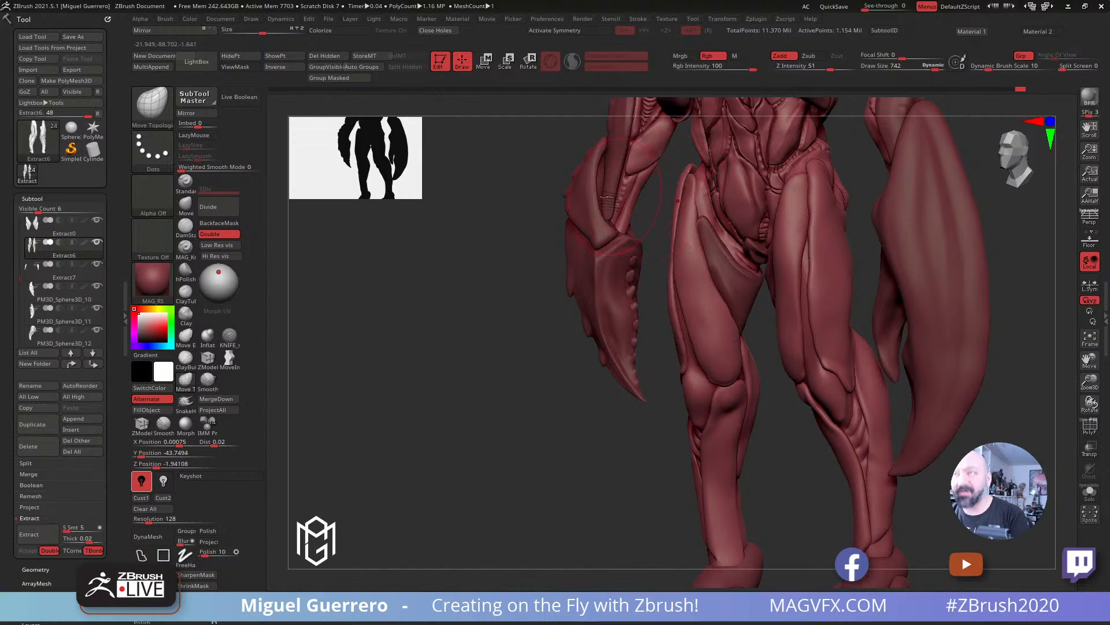
pyautogui.moveTo(463, 305); pyautogui.dragTo(432, 351)
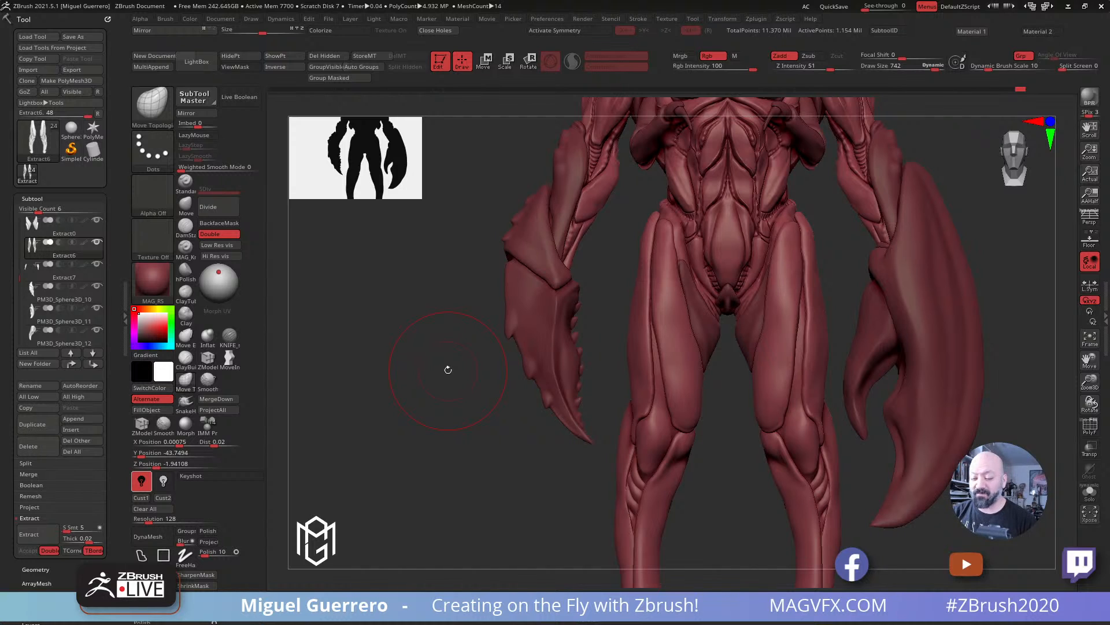
pyautogui.moveTo(399, 346); pyautogui.dragTo(392, 345)
pyautogui.keyDown('shift'); pyautogui.moveTo(669, 274); pyautogui.dragTo(665, 261); pyautogui.keyUp('shift')
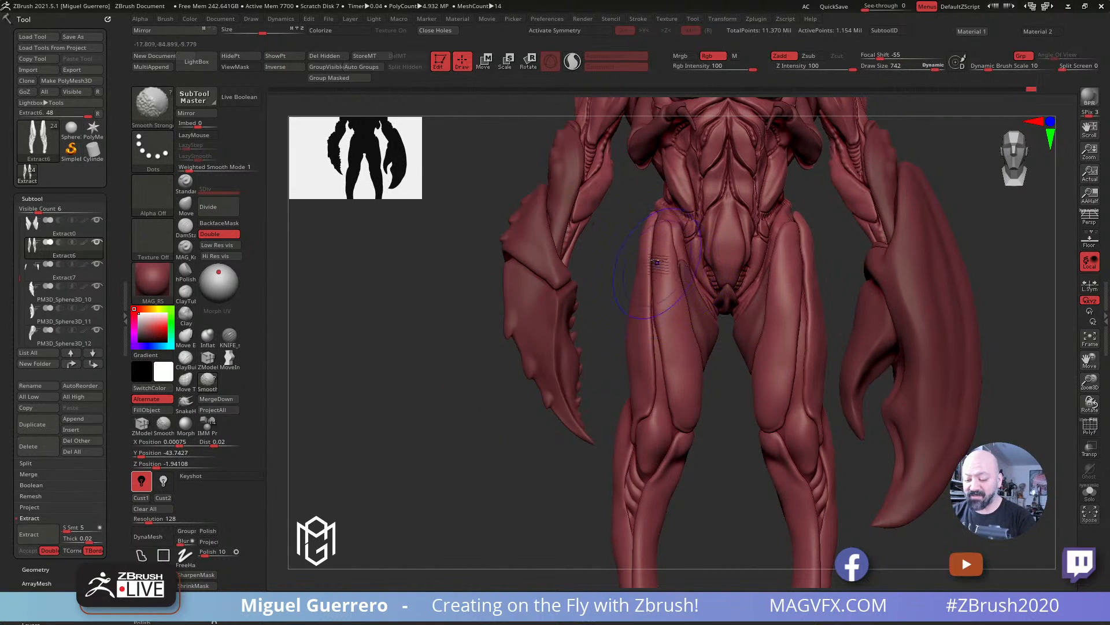
pyautogui.moveTo(438, 282); pyautogui.dragTo(430, 280)
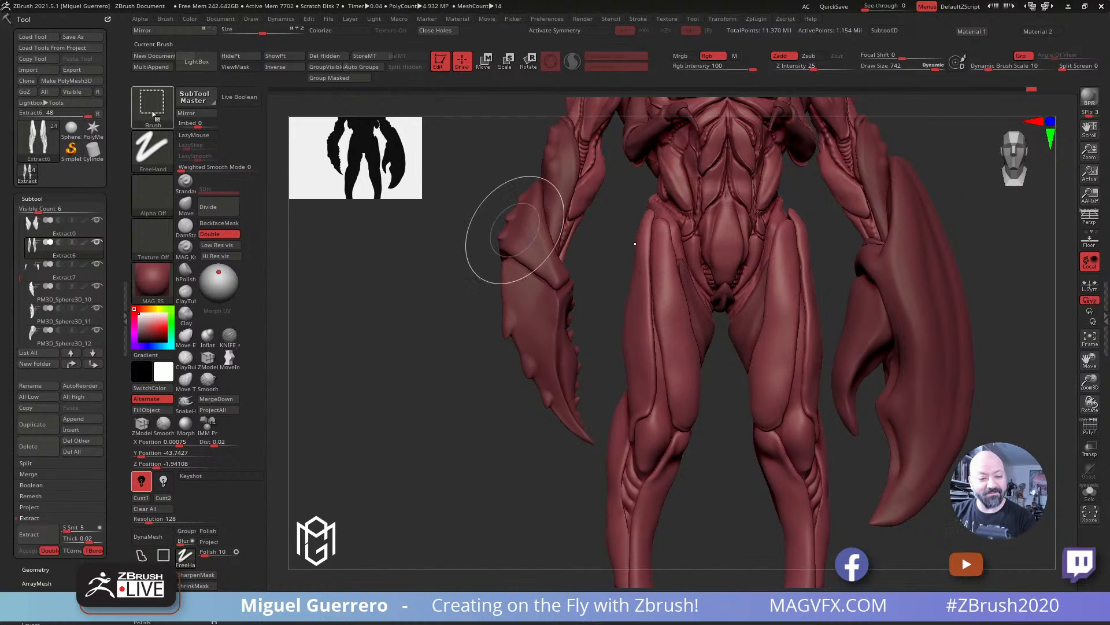
# Step: Switch the SelectRect brush to the Lasso stroke and undo the recent Move strokes on the thigh panels
pyautogui.click(171, 120)
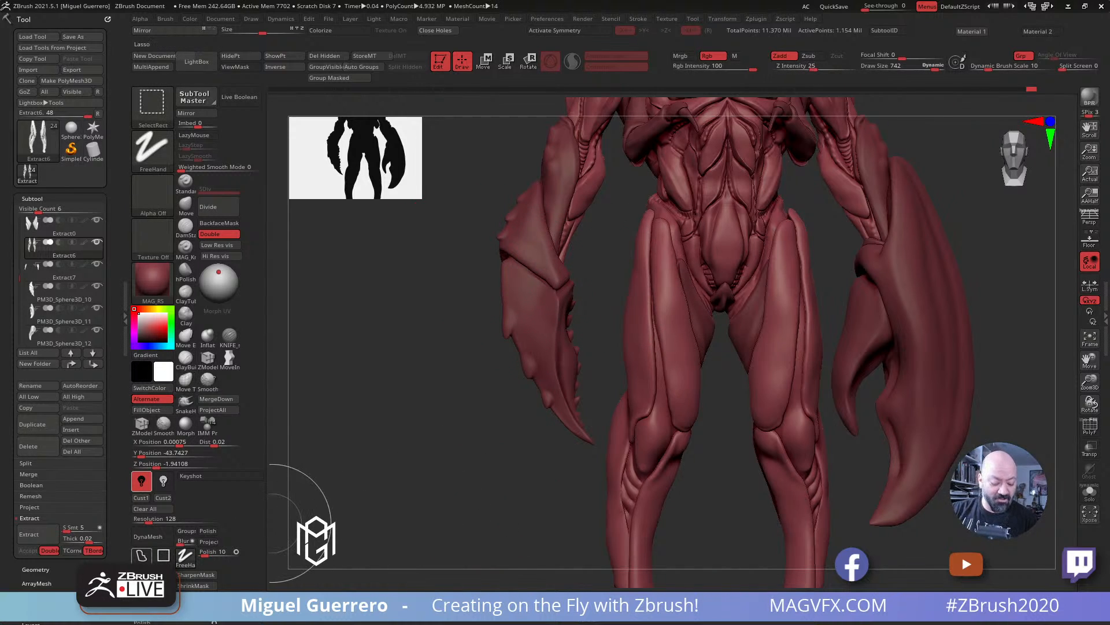
pyautogui.click(142, 555)
pyautogui.hotkey('ctrl', 'z')
pyautogui.hotkey('ctrl', 'z')
pyautogui.hotkey('ctrl', 'z')
pyautogui.hotkey('ctrl', 'z')
pyautogui.hotkey('ctrl', 'z')
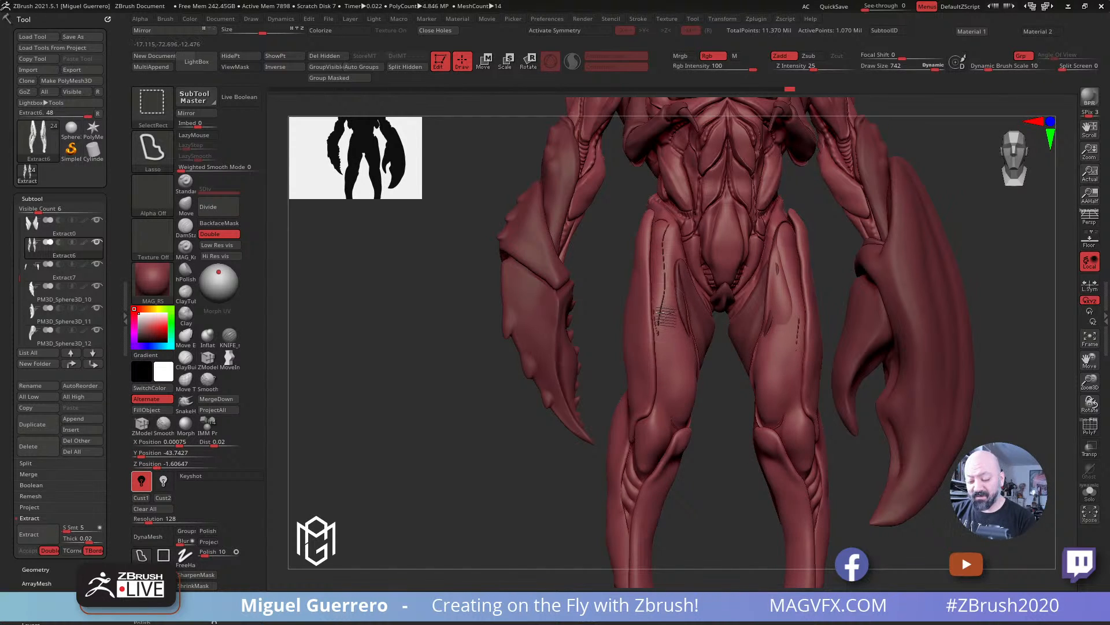
pyautogui.hotkey('ctrl', 'shift', 'z')
pyautogui.hotkey('ctrl', 'shift', 'z')
# Step: Isolate the outer polygroup of the front thigh panels and turn on Solo mode
pyautogui.keyDown('ctrl'); pyautogui.keyDown('shift'); pyautogui.click(671, 315); pyautogui.keyUp('shift'); pyautogui.keyUp('ctrl')
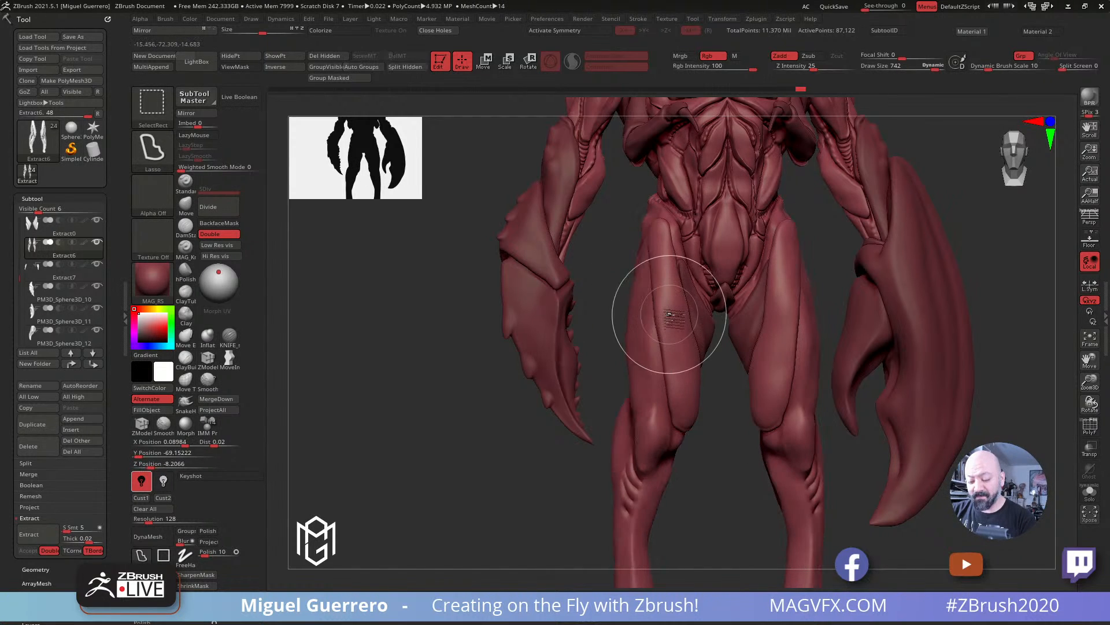
pyautogui.moveTo(657, 310); pyautogui.dragTo(628, 301, button='right')
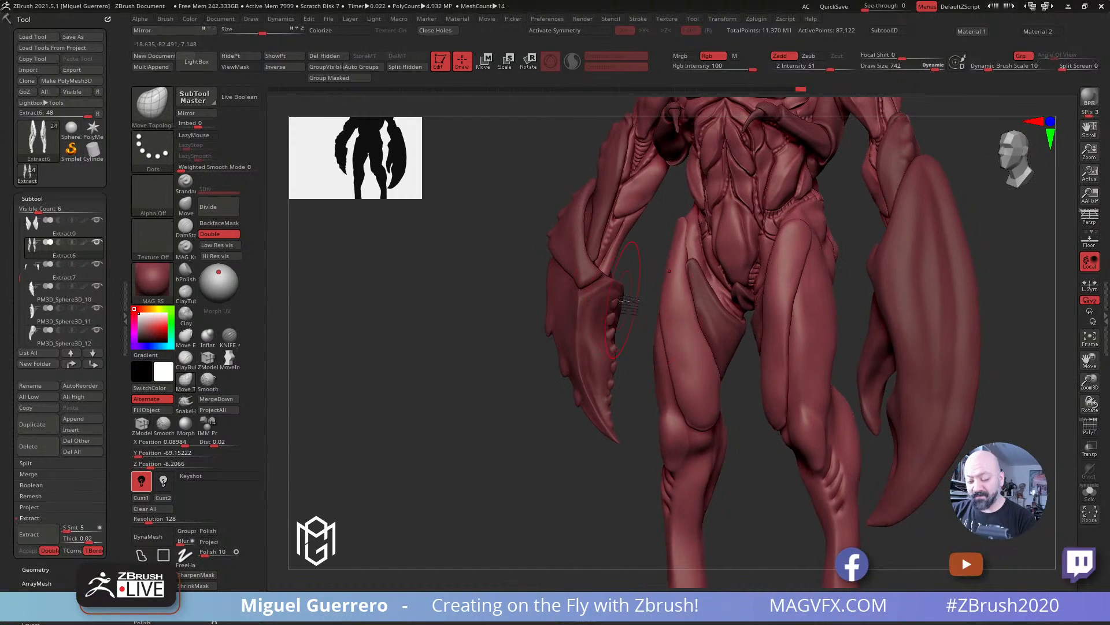
pyautogui.click(1080, 487)
pyautogui.moveTo(506, 313); pyautogui.dragTo(542, 310)
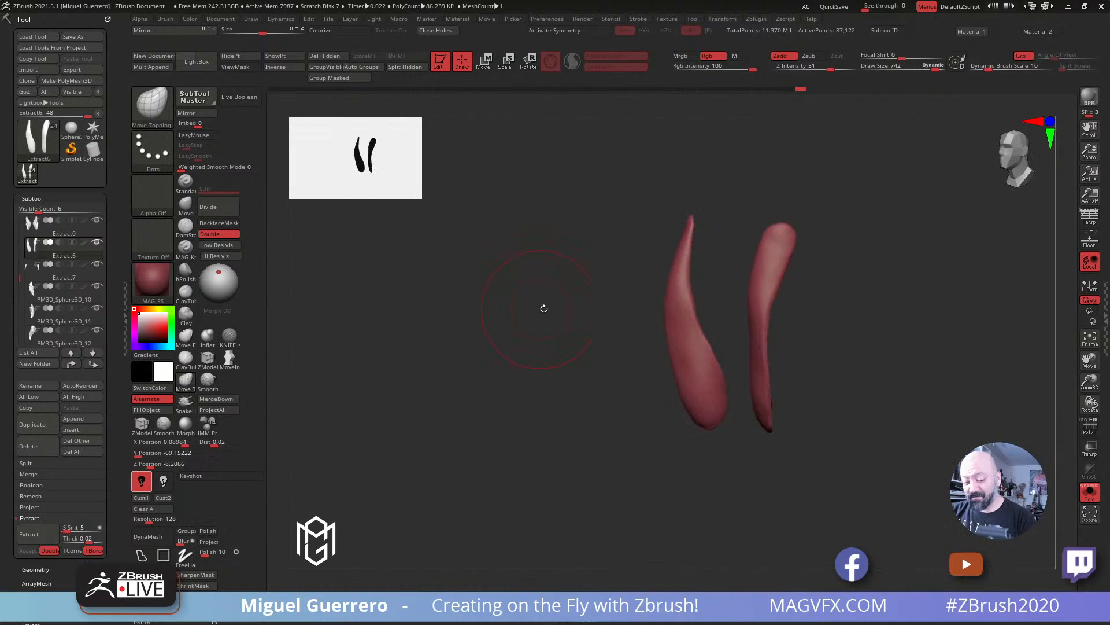
pyautogui.hotkey('ctrl', 'shift')
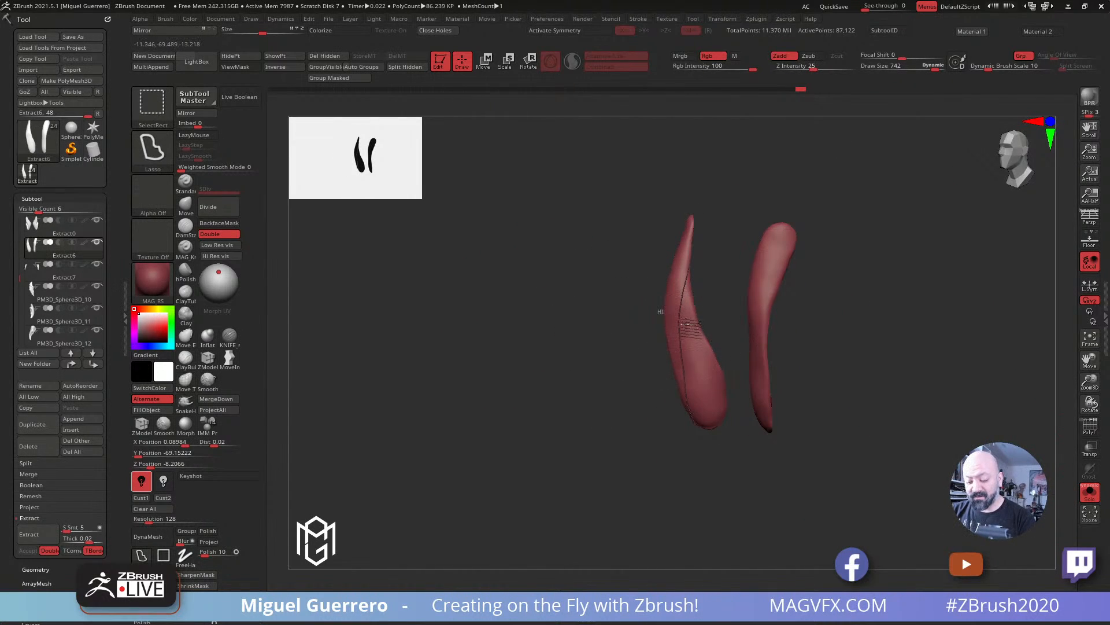
# Step: Try hiding the front thigh panels' separate polygroups in turn, then show the whole subtool again
pyautogui.keyDown('ctrl'); pyautogui.keyDown('shift'); pyautogui.click(687, 324); pyautogui.keyUp('shift'); pyautogui.keyUp('ctrl')
pyautogui.keyDown('ctrl'); pyautogui.keyDown('shift'); pyautogui.click(680, 322); pyautogui.keyUp('shift'); pyautogui.keyUp('ctrl')
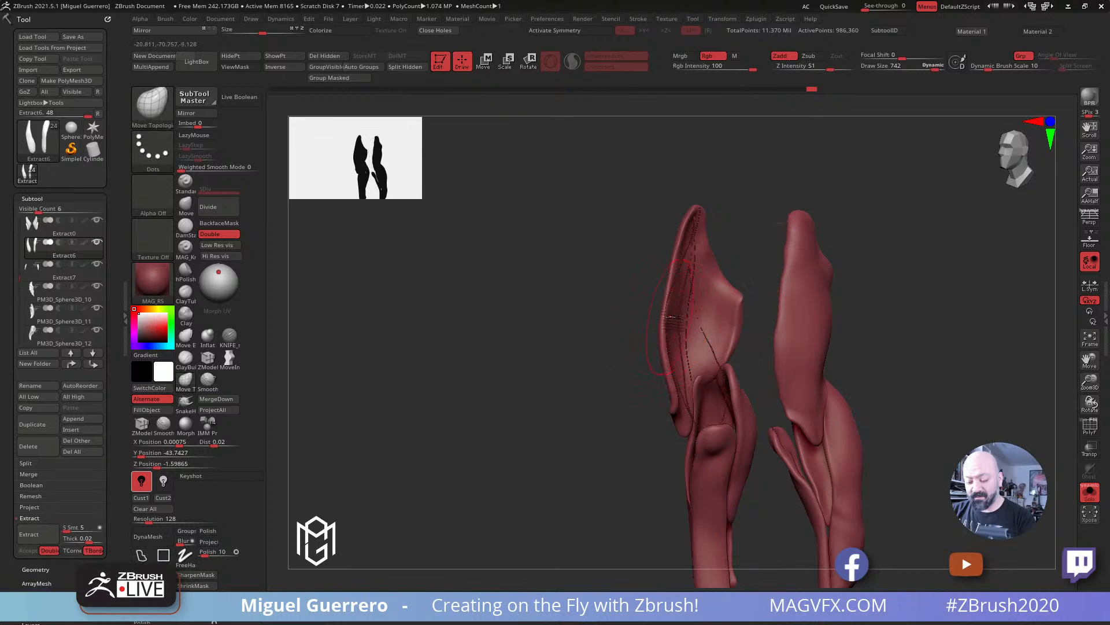
pyautogui.moveTo(613, 310)
pyautogui.mouseDown()
pyautogui.moveTo(509, 306)
pyautogui.moveTo(654, 321)
pyautogui.moveTo(650, 296)
pyautogui.moveTo(702, 312)
pyautogui.moveTo(682, 300)
pyautogui.moveTo(476, 282)
pyautogui.mouseUp()
pyautogui.keyDown('ctrl'); pyautogui.keyDown('shift'); pyautogui.click(650, 298); pyautogui.keyUp('shift'); pyautogui.keyUp('ctrl')
pyautogui.keyDown('ctrl'); pyautogui.keyDown('shift'); pyautogui.click(646, 301); pyautogui.keyUp('shift'); pyautogui.keyUp('ctrl')
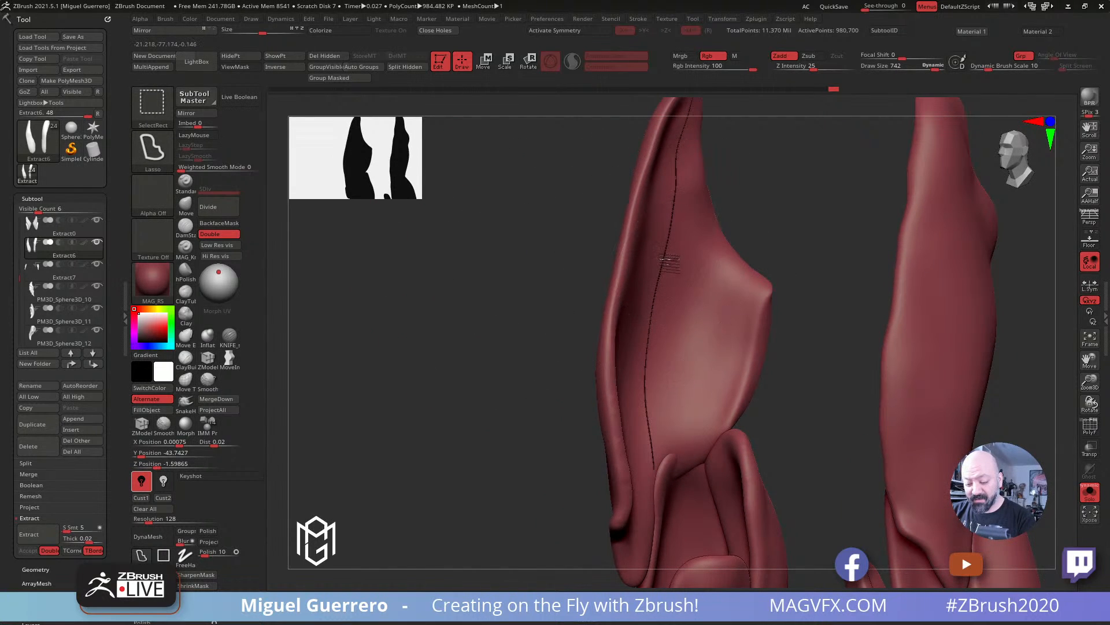
pyautogui.keyDown('ctrl'); pyautogui.keyDown('shift'); pyautogui.click(663, 258); pyautogui.keyUp('shift'); pyautogui.keyUp('ctrl')
pyautogui.moveTo(493, 256)
pyautogui.mouseDown()
pyautogui.moveTo(515, 262)
pyautogui.moveTo(506, 271)
pyautogui.mouseUp()
pyautogui.keyDown('ctrl'); pyautogui.keyDown('shift'); pyautogui.click(503, 275); pyautogui.keyUp('shift'); pyautogui.keyUp('ctrl')
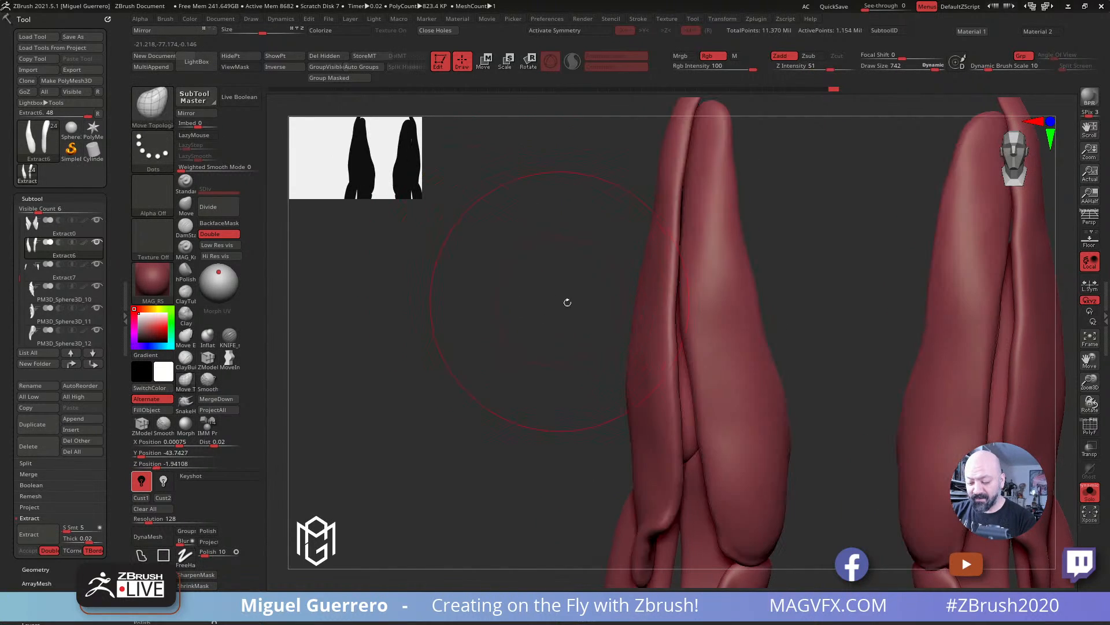
# Step: Hide all polygroups of the front thigh panels and invert the visibility so only these panels remain shown
pyautogui.moveTo(567, 302)
pyautogui.keyDown('shift'); pyautogui.mouseDown()
pyautogui.moveTo(562, 280)
pyautogui.moveTo(573, 324)
pyautogui.mouseUp(); pyautogui.keyUp('shift')
pyautogui.keyDown('ctrl'); pyautogui.keyDown('shift'); pyautogui.click(705, 325); pyautogui.keyUp('shift'); pyautogui.keyUp('ctrl')
pyautogui.keyDown('ctrl'); pyautogui.keyDown('shift'); pyautogui.click(706, 331); pyautogui.keyUp('shift'); pyautogui.keyUp('ctrl')
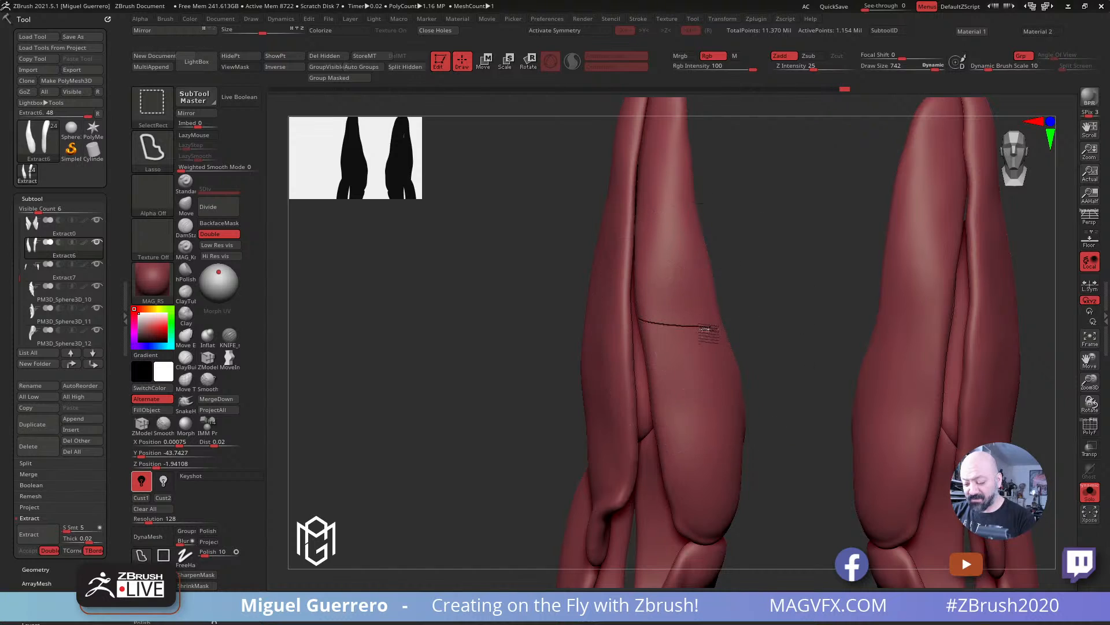
pyautogui.keyDown('ctrl'); pyautogui.keyDown('shift'); pyautogui.click(704, 332); pyautogui.keyUp('shift'); pyautogui.keyUp('ctrl')
pyautogui.keyDown('ctrl'); pyautogui.keyDown('shift'); pyautogui.click(710, 332); pyautogui.keyUp('shift'); pyautogui.keyUp('ctrl')
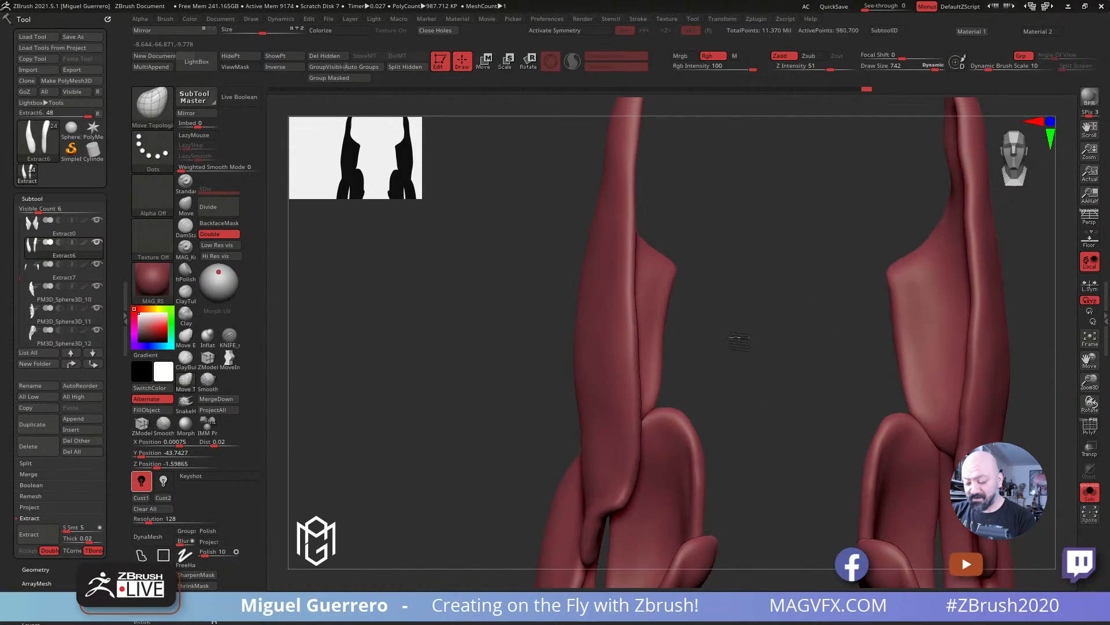
pyautogui.keyDown('ctrl'); pyautogui.keyDown('shift'); pyautogui.click(471, 313); pyautogui.keyUp('shift'); pyautogui.keyUp('ctrl')
# Step: Turn off Solo mode and shift the upper front thigh panels with the Move brush at draw size 870
pyautogui.moveTo(434, 292)
pyautogui.mouseDown()
pyautogui.moveTo(469, 313)
pyautogui.moveTo(411, 297)
pyautogui.moveTo(425, 296)
pyautogui.mouseUp()
pyautogui.click(1089, 490)
pyautogui.click(186, 205)
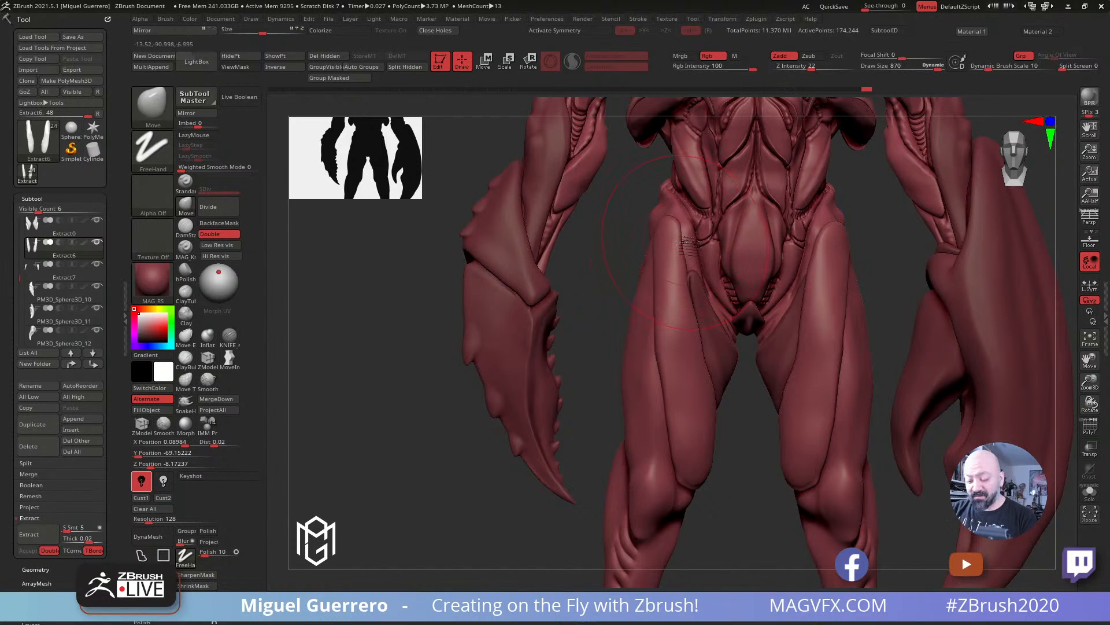
pyautogui.moveTo(674, 267); pyautogui.dragTo(664, 263)
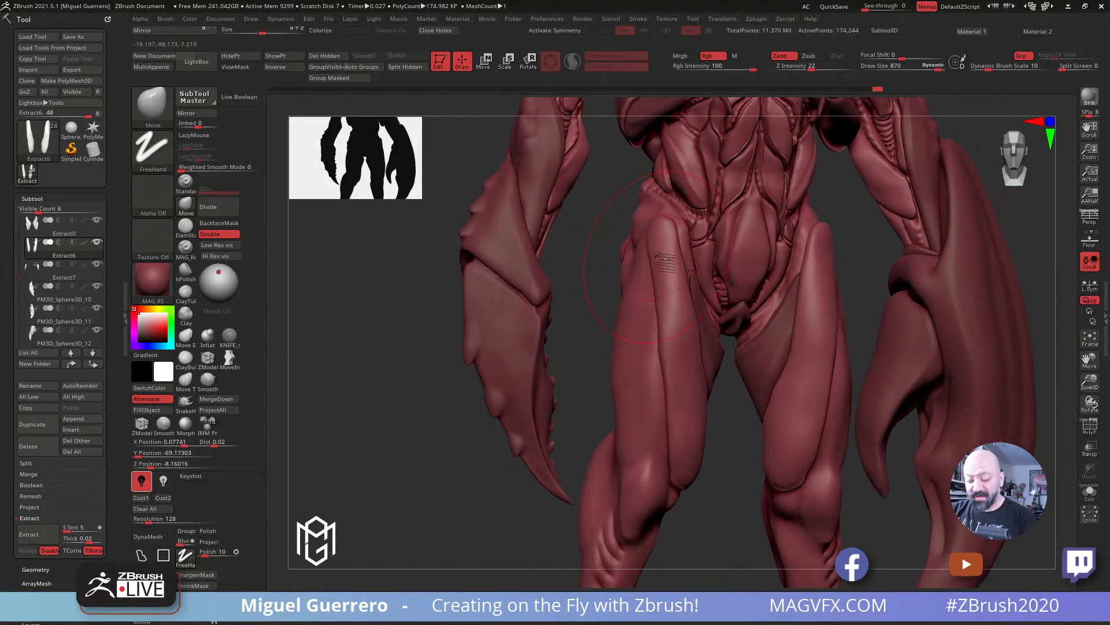
# Step: Reshape the tops and upper edges of the front thigh panels with the Move brush at draw size 502
pyautogui.press('[')
pyautogui.press('[')
pyautogui.press('[')
pyautogui.press('[')
pyautogui.press('[')
pyautogui.press('[')
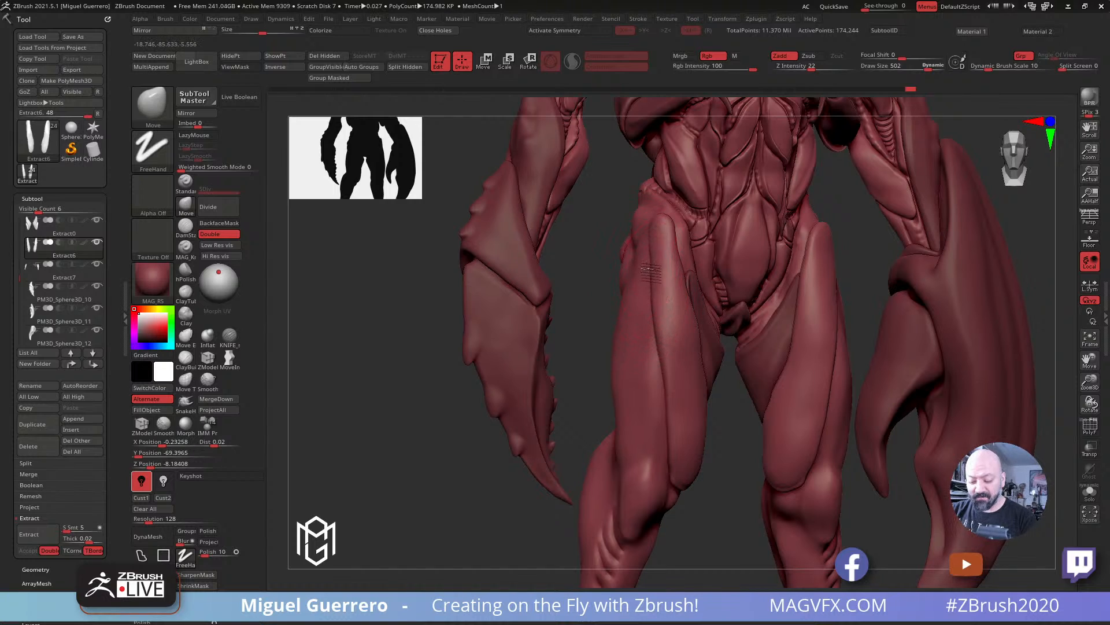
pyautogui.moveTo(583, 246); pyautogui.dragTo(664, 245)
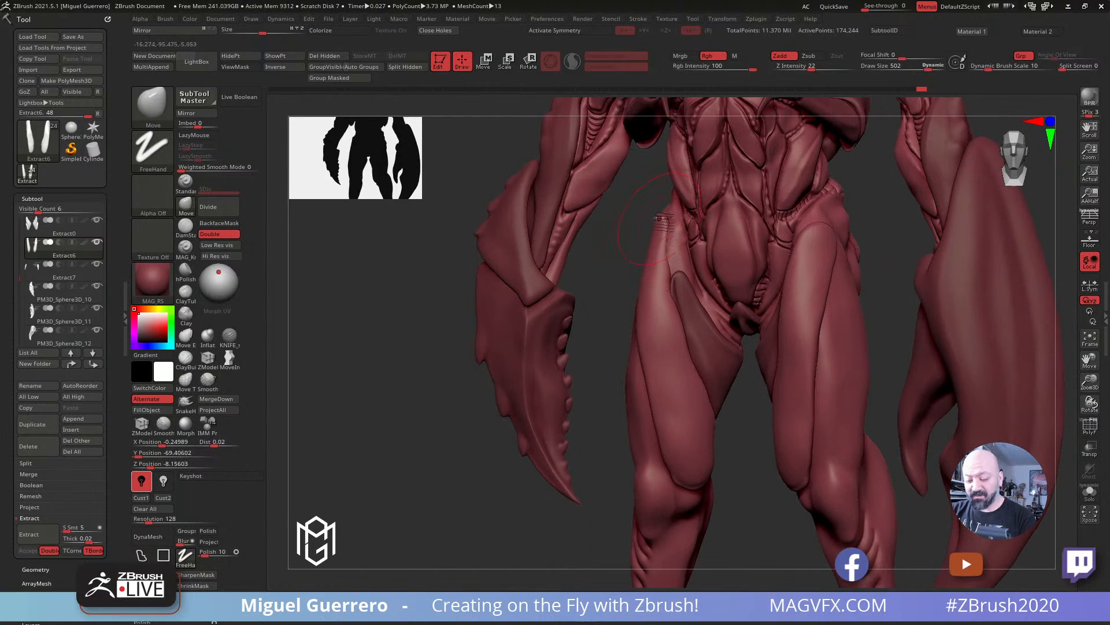
pyautogui.moveTo(634, 212); pyautogui.dragTo(658, 220)
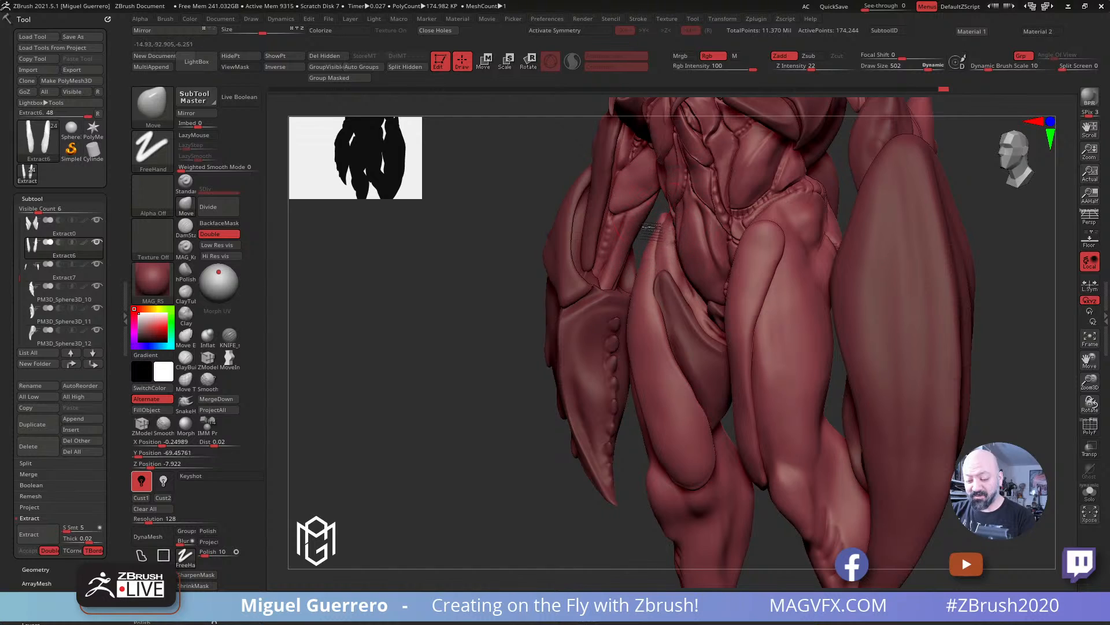
# Step: Refine the outer edge of the front thigh panels with Move at draw size 458 and unhide the other leg panels
pyautogui.moveTo(451, 275); pyautogui.dragTo(682, 358)
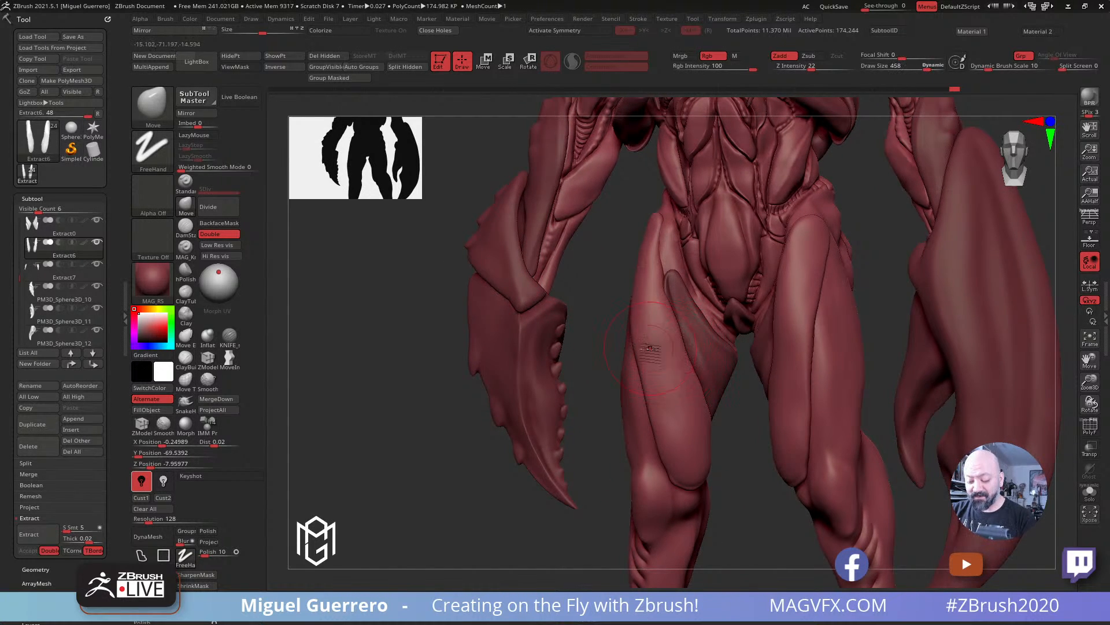
pyautogui.moveTo(578, 355); pyautogui.dragTo(623, 297)
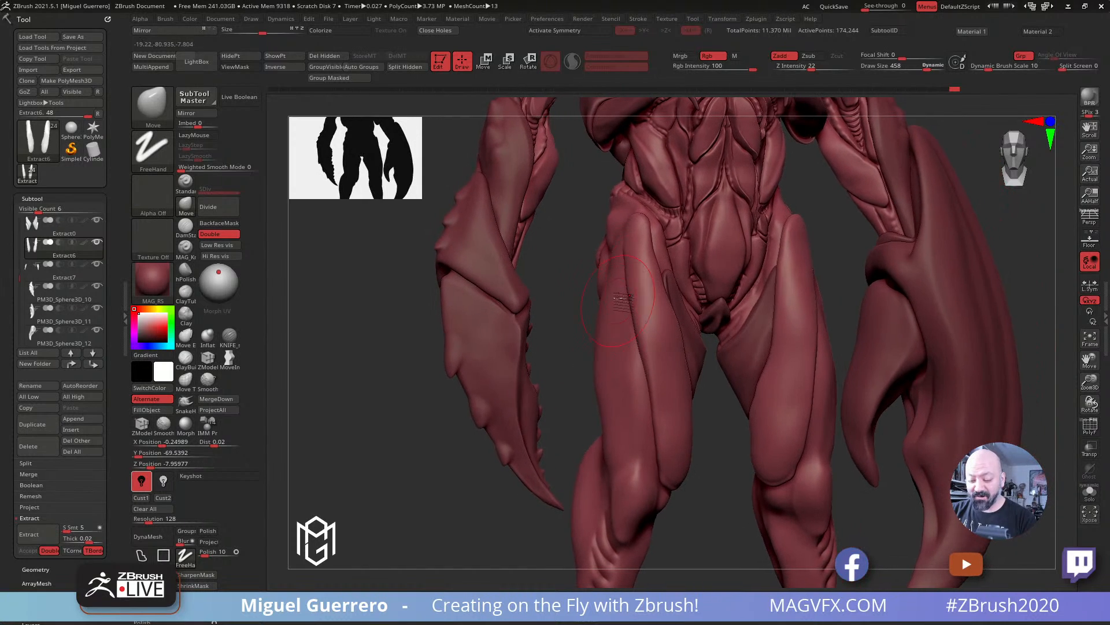
pyautogui.moveTo(580, 347); pyautogui.dragTo(549, 340)
pyautogui.keyDown('ctrl'); pyautogui.keyDown('shift'); pyautogui.click(366, 371); pyautogui.keyUp('shift'); pyautogui.keyUp('ctrl')
pyautogui.moveTo(369, 376); pyautogui.dragTo(373, 384)
pyautogui.keyDown('ctrl'); pyautogui.moveTo(453, 396); pyautogui.dragTo(386, 336, button='right'); pyautogui.keyUp('ctrl')
pyautogui.keyDown('ctrl'); pyautogui.moveTo(576, 347); pyautogui.dragTo(623, 422, button='right'); pyautogui.keyUp('ctrl')
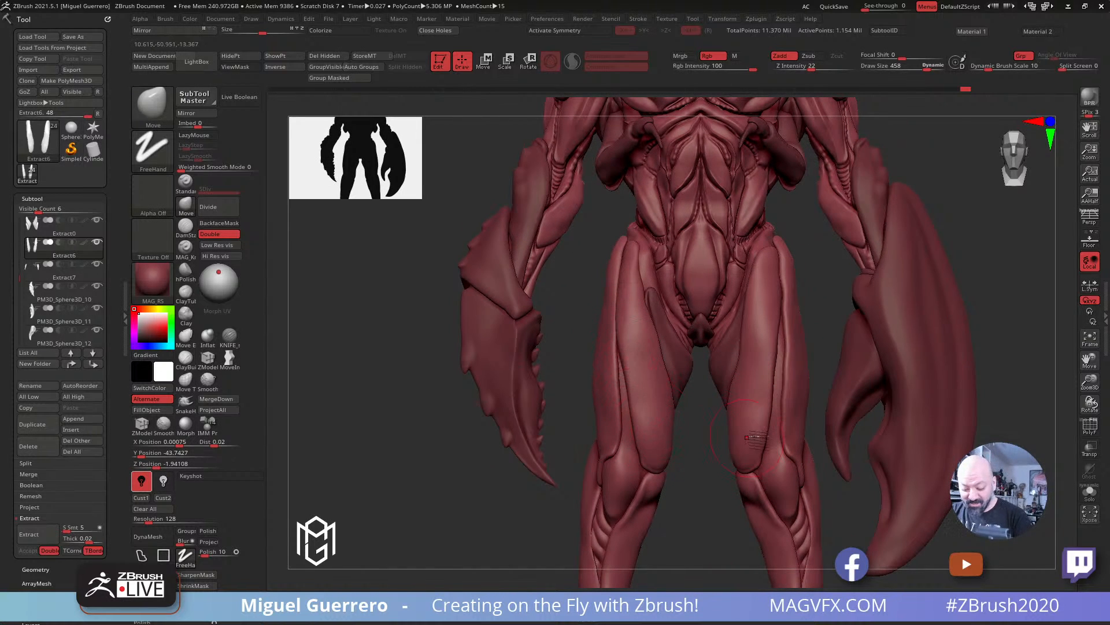
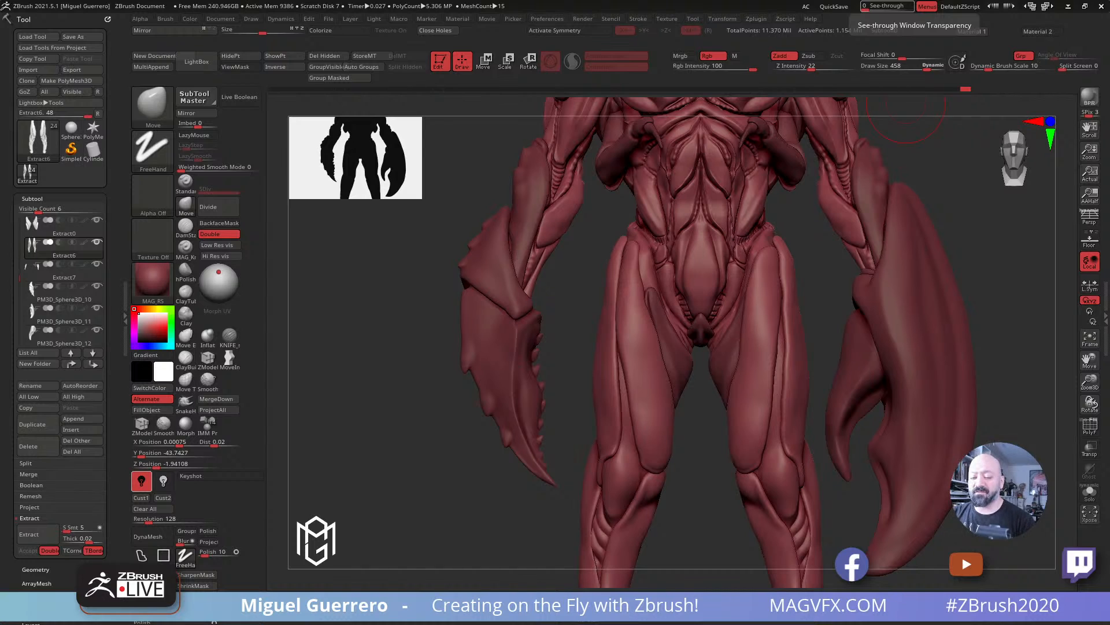
# Step: Examine the creature's overall form and silhouette from the thighs up to the head
pyautogui.moveTo(366, 310); pyautogui.dragTo(373, 310)
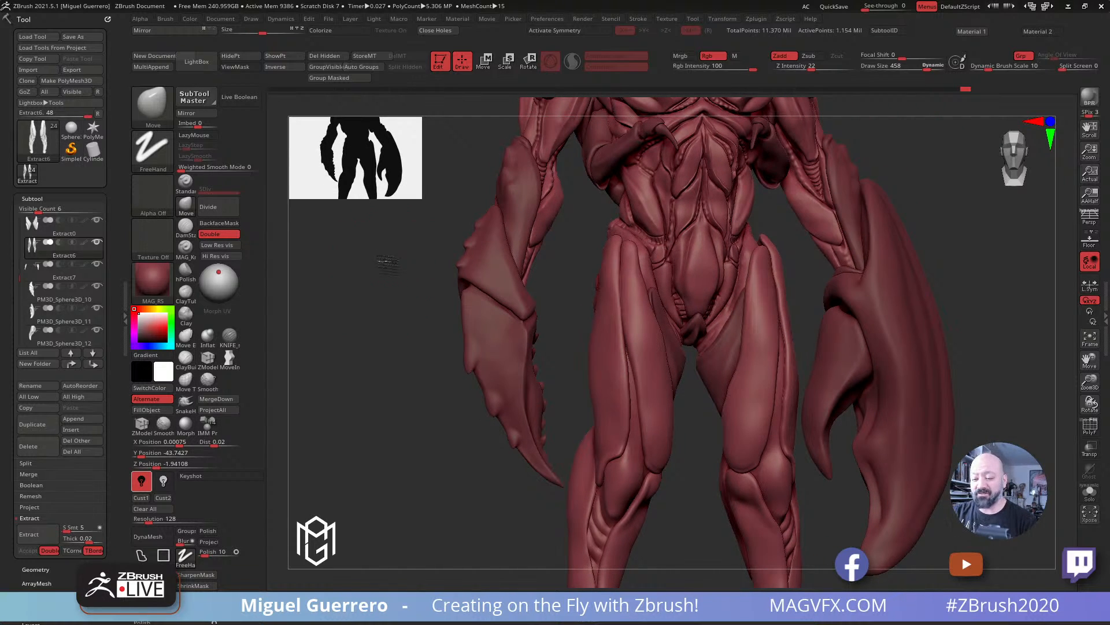
pyautogui.keyDown('alt'); pyautogui.moveTo(375, 197); pyautogui.dragTo(392, 358); pyautogui.keyUp('alt')
pyautogui.keyDown('alt'); pyautogui.moveTo(394, 289); pyautogui.dragTo(405, 330); pyautogui.keyUp('alt')
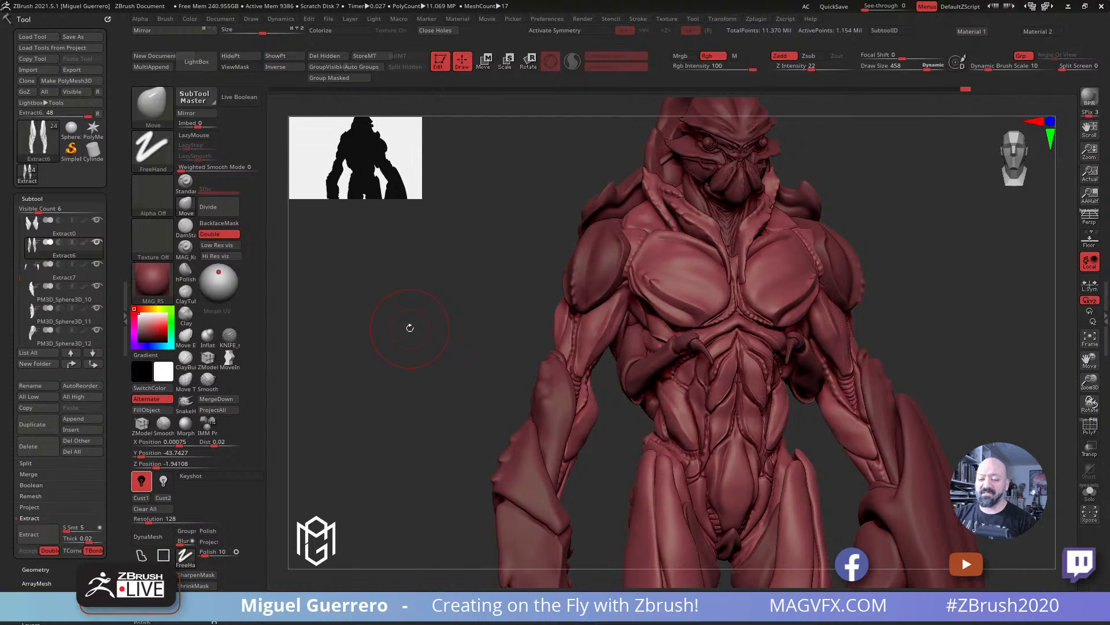
pyautogui.moveTo(433, 279)
pyautogui.mouseDown()
pyautogui.moveTo(449, 292)
pyautogui.moveTo(422, 283)
pyautogui.mouseUp()
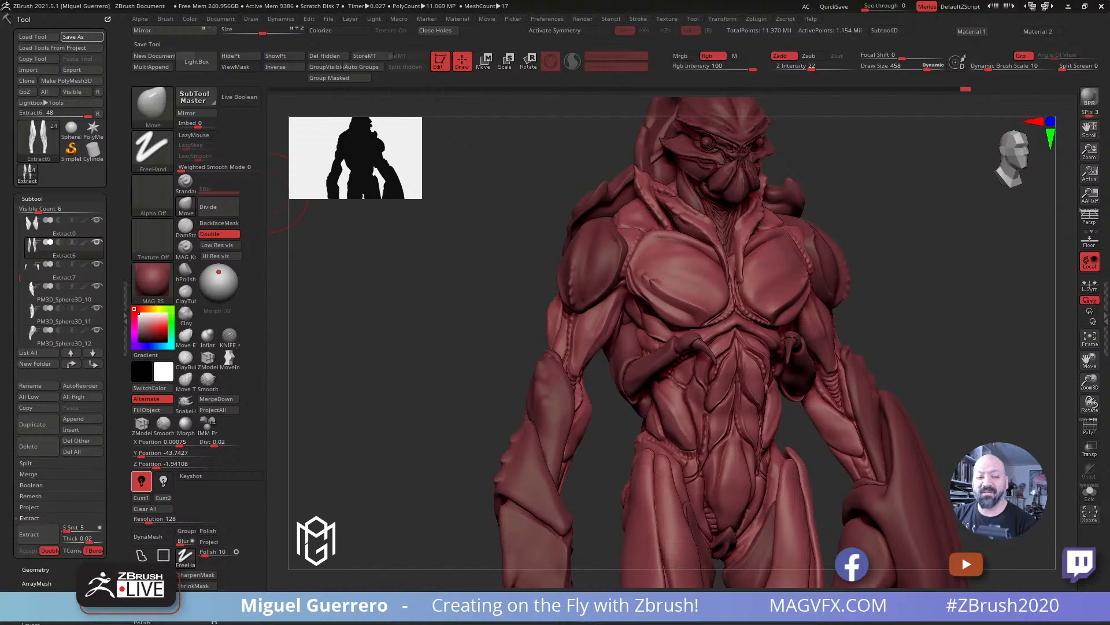
pyautogui.moveTo(441, 297); pyautogui.dragTo(424, 355)
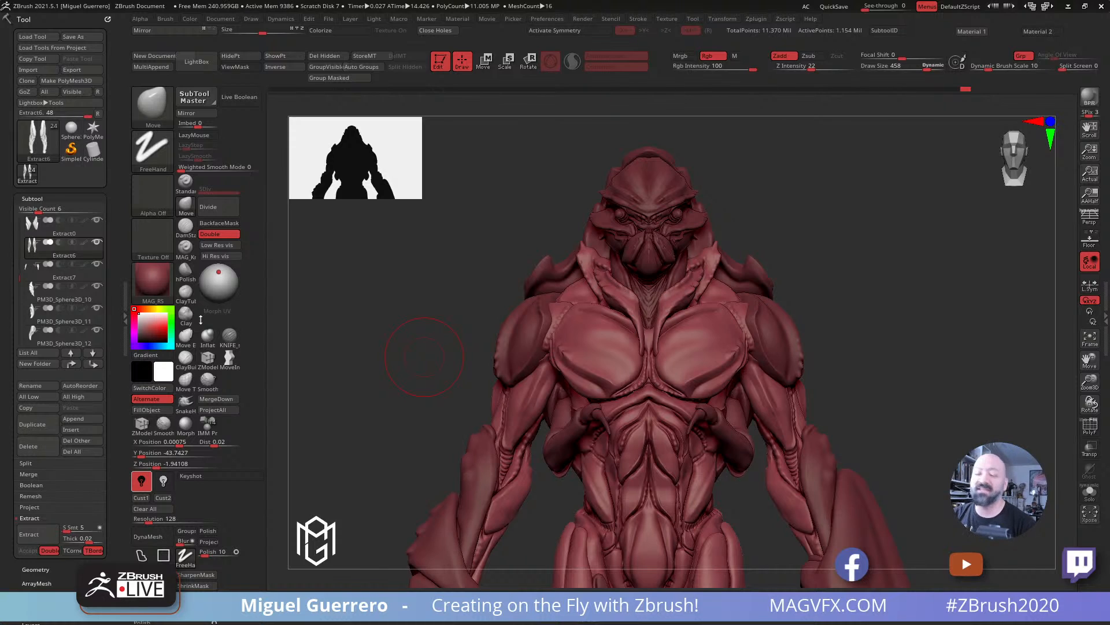
# Step: Switch from the Move brush to the MAG_Knife brush
pyautogui.click(152, 105)
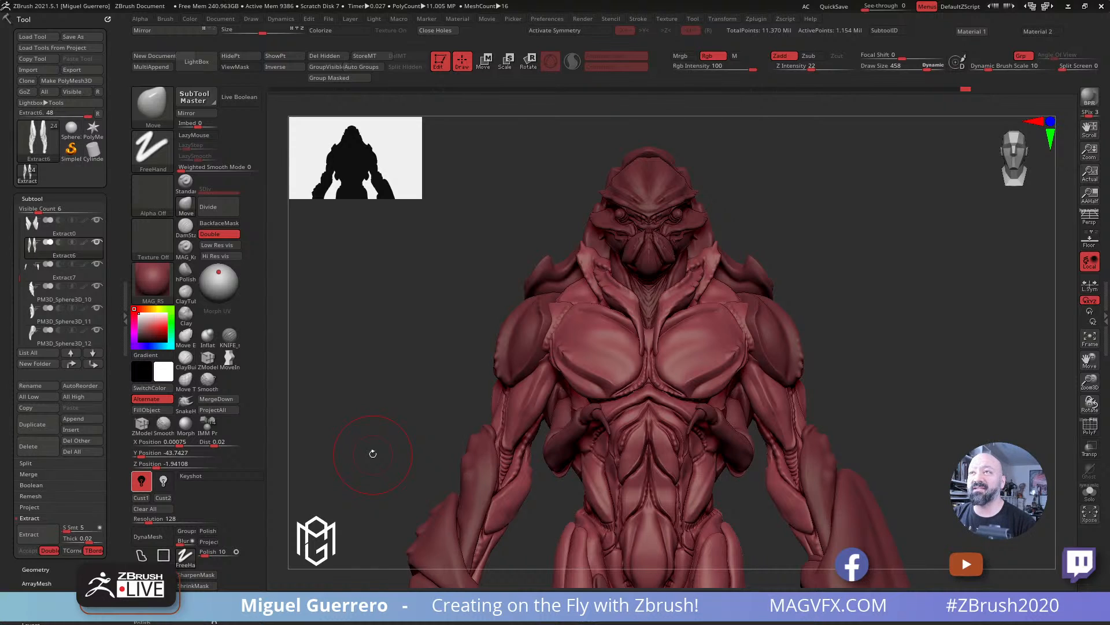
pyautogui.press('b')
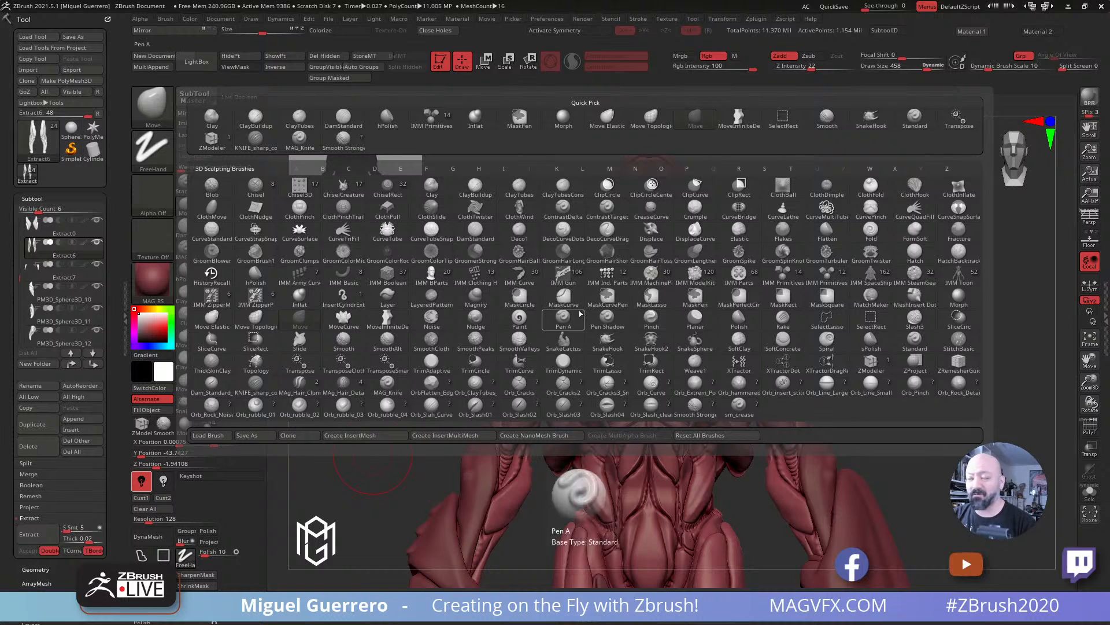
pyautogui.press('d')
pyautogui.press('s')
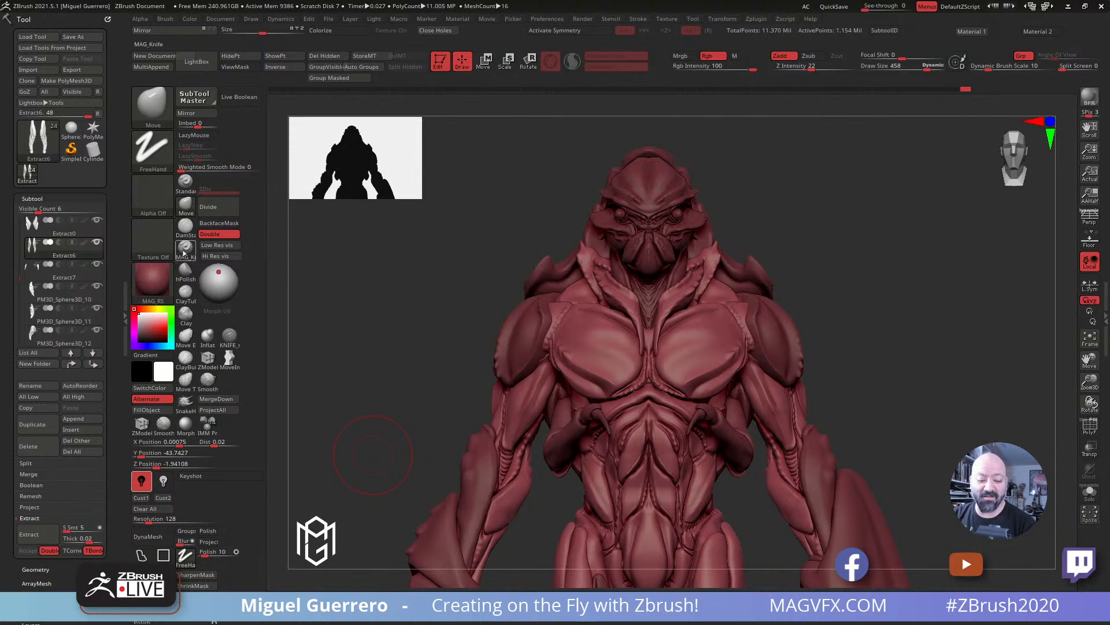
pyautogui.click(185, 247)
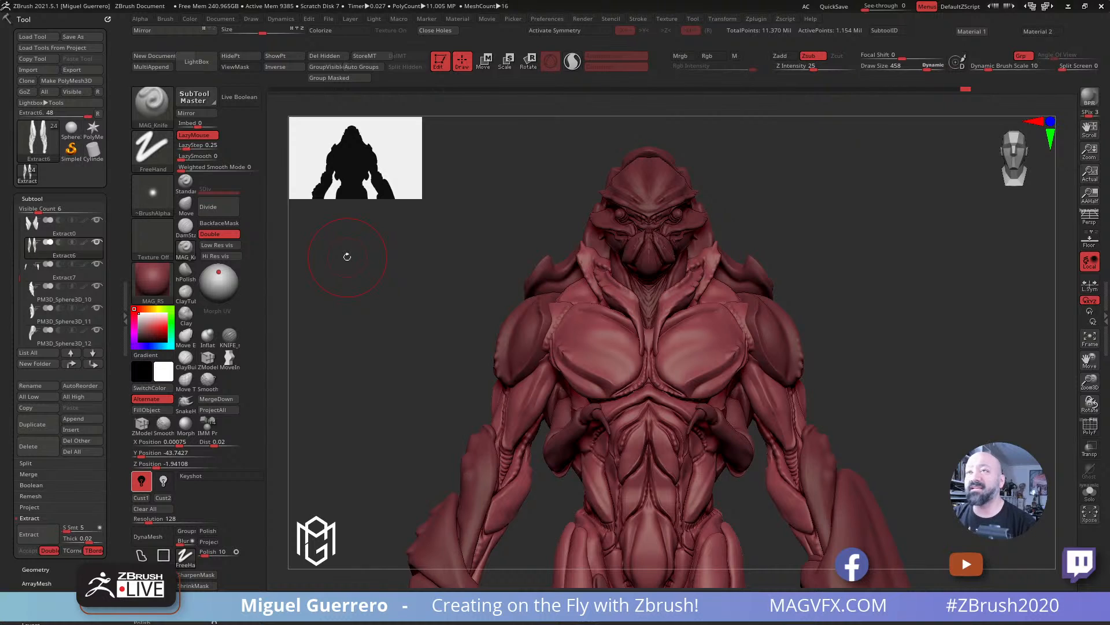
# Step: Make the main body the active subtool and smooth the raised bump on the lower outer chest muscle at draw size 242
pyautogui.moveTo(406, 273)
pyautogui.mouseDown()
pyautogui.moveTo(461, 280)
pyautogui.moveTo(444, 284)
pyautogui.mouseUp()
pyautogui.press('ctrl')
pyautogui.keyDown('ctrl'); pyautogui.moveTo(444, 283); pyautogui.dragTo(405, 258, button='right'); pyautogui.keyUp('ctrl')
pyautogui.moveTo(405, 257)
pyautogui.keyDown('alt'); pyautogui.mouseDown(button='right')
pyautogui.moveTo(445, 292)
pyautogui.moveTo(466, 438)
pyautogui.mouseUp(button='right'); pyautogui.keyUp('alt')
pyautogui.keyDown('alt'); pyautogui.moveTo(474, 319); pyautogui.dragTo(437, 350, button='right'); pyautogui.keyUp('alt')
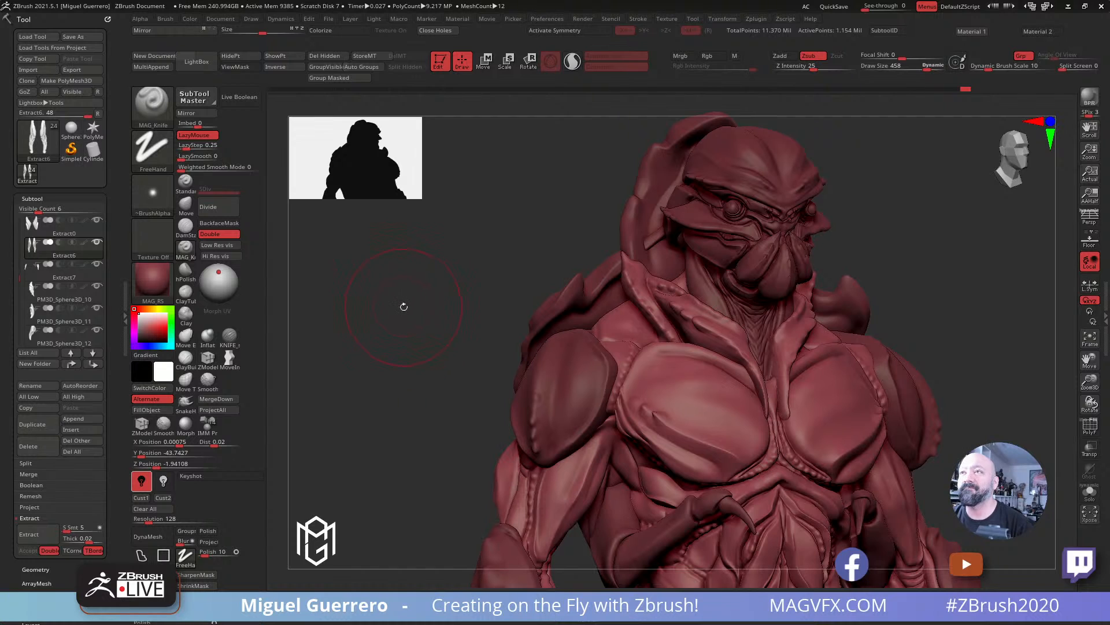
pyautogui.moveTo(405, 309)
pyautogui.keyDown('shift'); pyautogui.mouseDown()
pyautogui.moveTo(438, 313)
pyautogui.moveTo(396, 310)
pyautogui.moveTo(426, 270)
pyautogui.moveTo(391, 293)
pyautogui.moveTo(410, 310)
pyautogui.moveTo(379, 298)
pyautogui.moveTo(406, 300)
pyautogui.moveTo(422, 327)
pyautogui.mouseUp(); pyautogui.keyUp('shift')
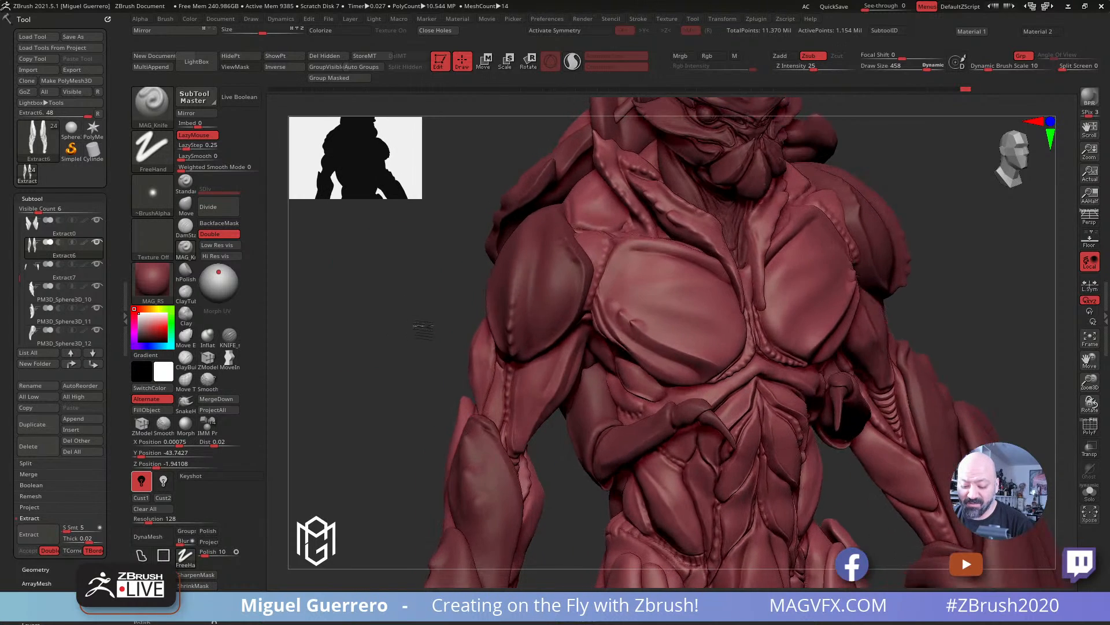
pyautogui.keyDown('alt'); pyautogui.click(640, 330); pyautogui.keyUp('alt')
pyautogui.keyDown('ctrl'); pyautogui.moveTo(640, 330); pyautogui.dragTo(648, 332, button='right'); pyautogui.keyUp('ctrl')
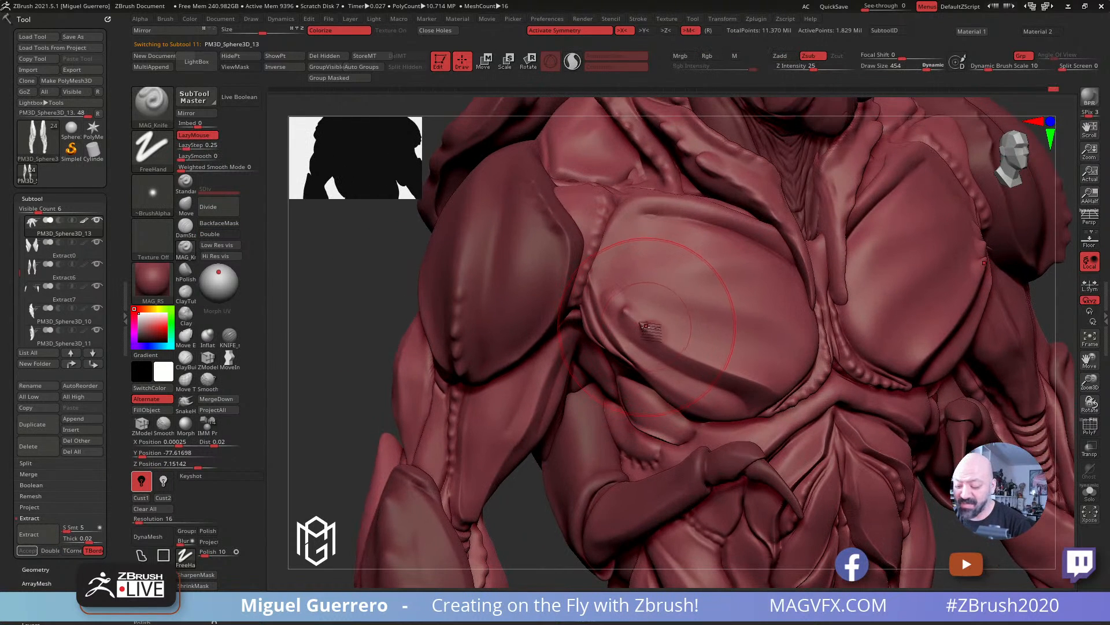
pyautogui.press('[')
pyautogui.press('[')
pyautogui.press('[')
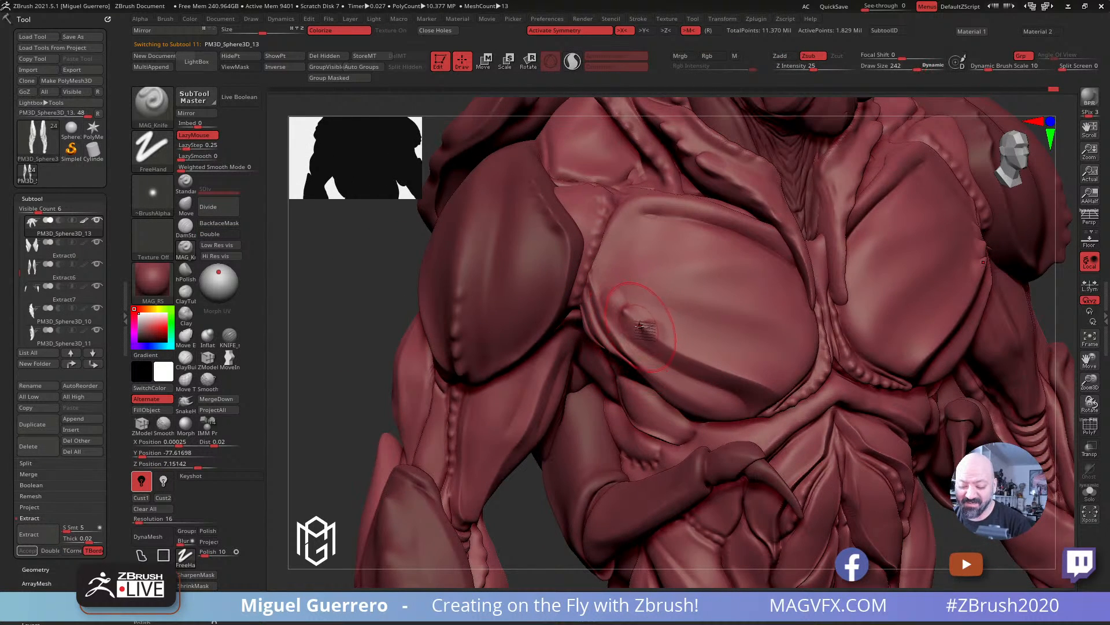
pyautogui.press('shift')
pyautogui.keyDown('shift'); pyautogui.moveTo(637, 330); pyautogui.dragTo(632, 319); pyautogui.keyUp('shift')
# Step: Smooth the chest muscle's bump further from another angle with draw size 162
pyautogui.keyDown('ctrl'); pyautogui.moveTo(391, 271); pyautogui.dragTo(354, 247, button='right'); pyautogui.keyUp('ctrl')
pyautogui.moveTo(355, 247); pyautogui.dragTo(627, 325)
pyautogui.moveTo(446, 315); pyautogui.dragTo(430, 342)
pyautogui.press('shift')
pyautogui.keyDown('shift'); pyautogui.moveTo(616, 320); pyautogui.dragTo(614, 298); pyautogui.keyUp('shift')
# Step: Examine the legs and forearm blades from the front, with the front thigh panels as the active subtool
pyautogui.moveTo(435, 284); pyautogui.dragTo(464, 294)
pyautogui.moveTo(464, 293)
pyautogui.keyDown('ctrl'); pyautogui.mouseDown(button='right')
pyautogui.moveTo(432, 303)
pyautogui.moveTo(441, 314)
pyautogui.mouseUp(button='right'); pyautogui.keyUp('ctrl')
pyautogui.moveTo(441, 315)
pyautogui.mouseDown()
pyautogui.moveTo(440, 257)
pyautogui.moveTo(464, 305)
pyautogui.moveTo(429, 299)
pyautogui.moveTo(464, 293)
pyautogui.moveTo(463, 275)
pyautogui.moveTo(434, 322)
pyautogui.moveTo(590, 359)
pyautogui.mouseUp()
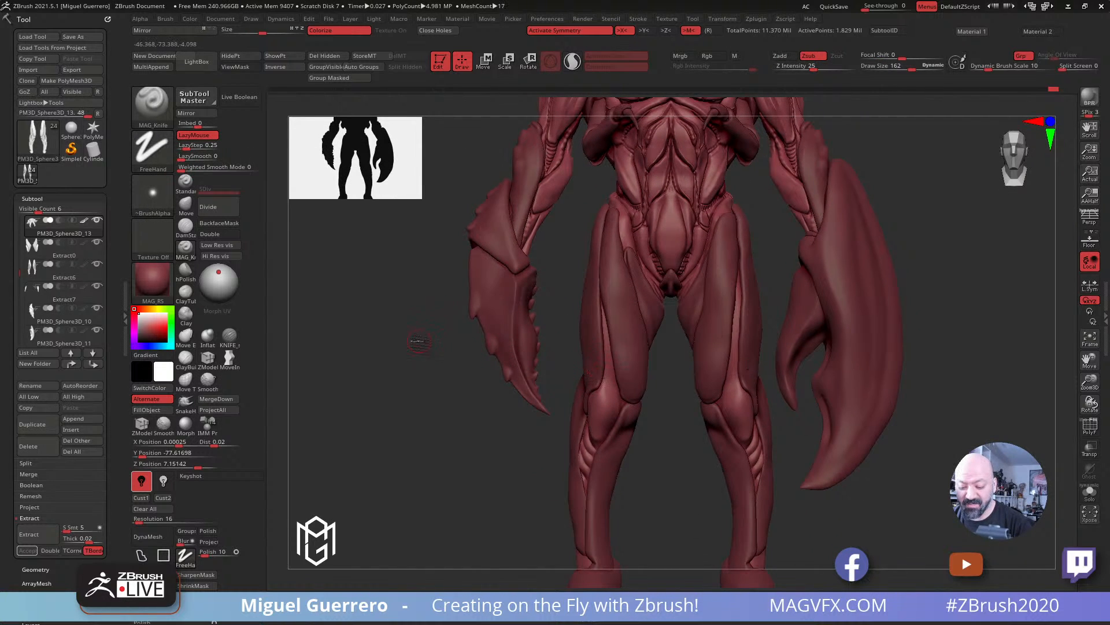
pyautogui.moveTo(420, 341); pyautogui.dragTo(565, 315)
pyautogui.keyDown('shift'); pyautogui.moveTo(440, 279); pyautogui.dragTo(501, 286); pyautogui.keyUp('shift')
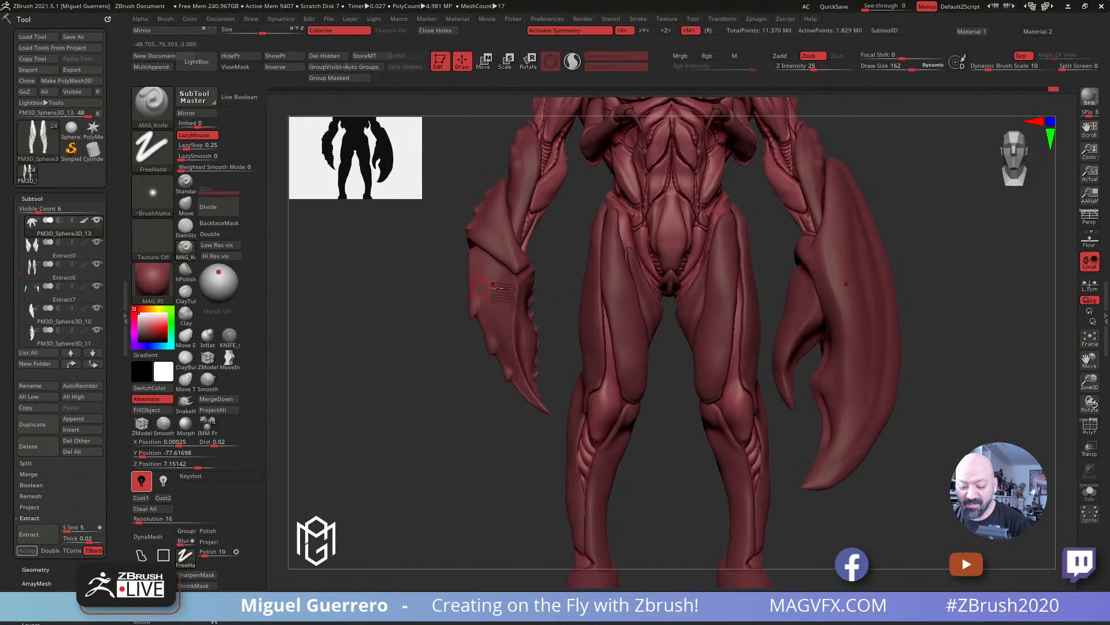
pyautogui.keyDown('ctrl'); pyautogui.moveTo(587, 303); pyautogui.dragTo(585, 352, button='right'); pyautogui.keyUp('ctrl')
pyautogui.keyDown('alt'); pyautogui.click(450, 302); pyautogui.keyUp('alt')
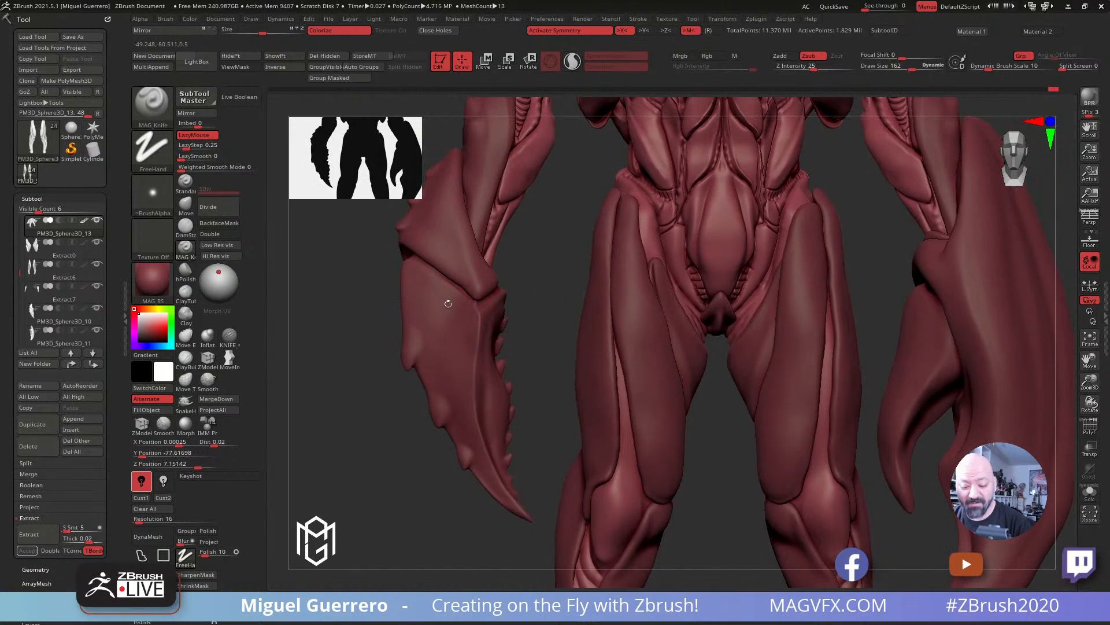
pyautogui.keyDown('alt'); pyautogui.click(632, 348); pyautogui.keyUp('alt')
pyautogui.moveTo(557, 308); pyautogui.dragTo(521, 305)
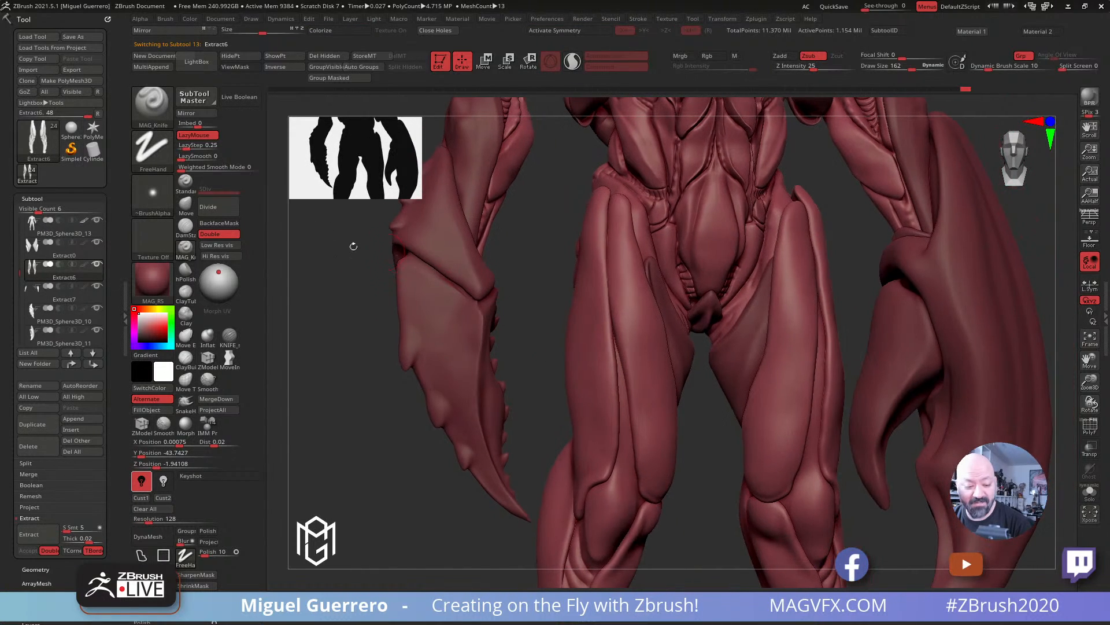
# Step: Activate the inner thigh panels and reshape their upper ends with the Move Topological brush at draw size 390
pyautogui.click(186, 206)
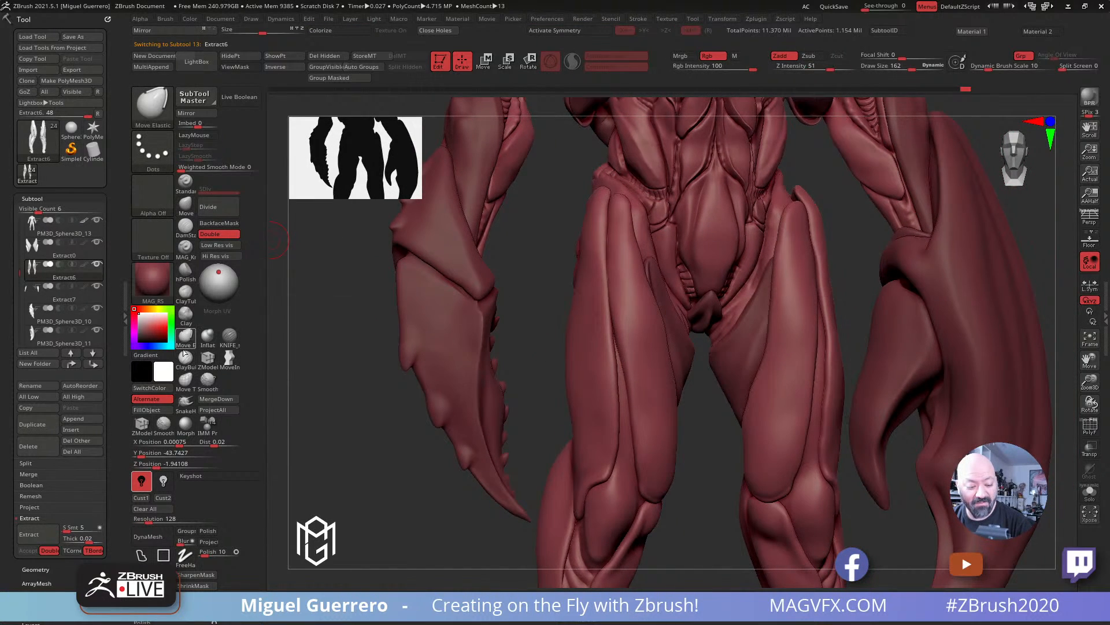
pyautogui.click(184, 380)
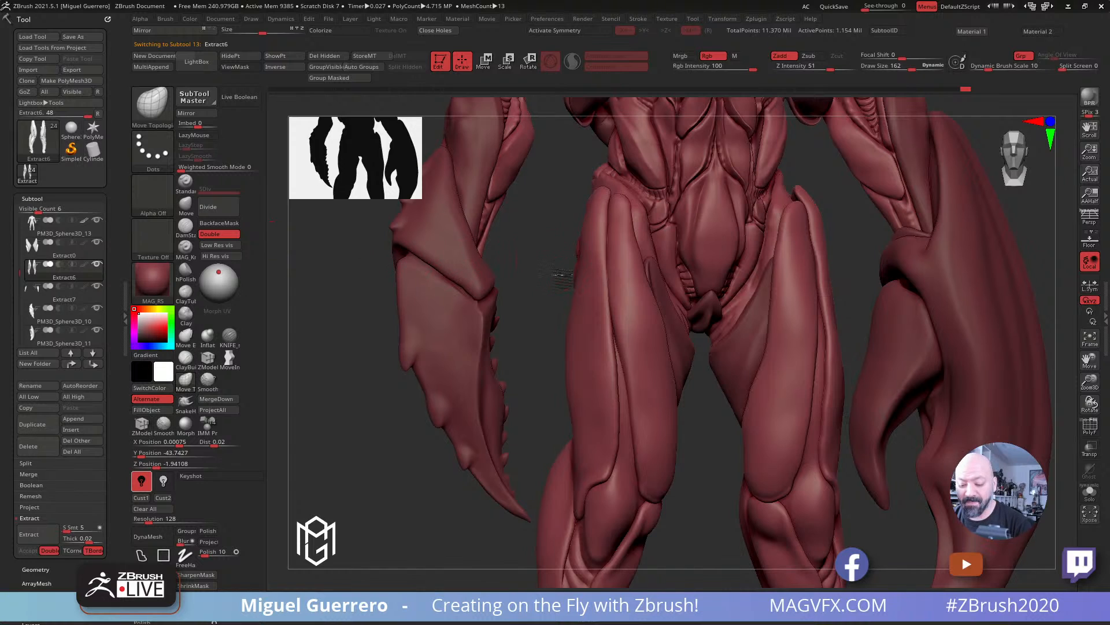
pyautogui.moveTo(564, 276); pyautogui.dragTo(617, 249, button='right')
pyautogui.press(']')
pyautogui.press(']')
pyautogui.press(']')
pyautogui.press(']')
pyautogui.press(']')
pyautogui.press(']')
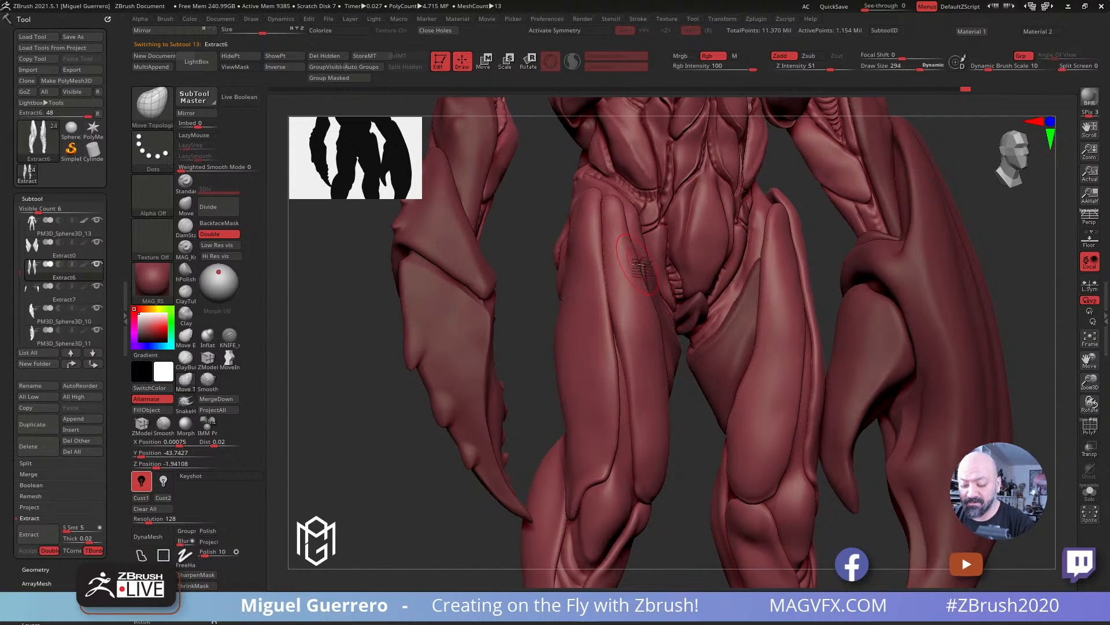
pyautogui.keyDown('alt'); pyautogui.click(650, 272); pyautogui.keyUp('alt')
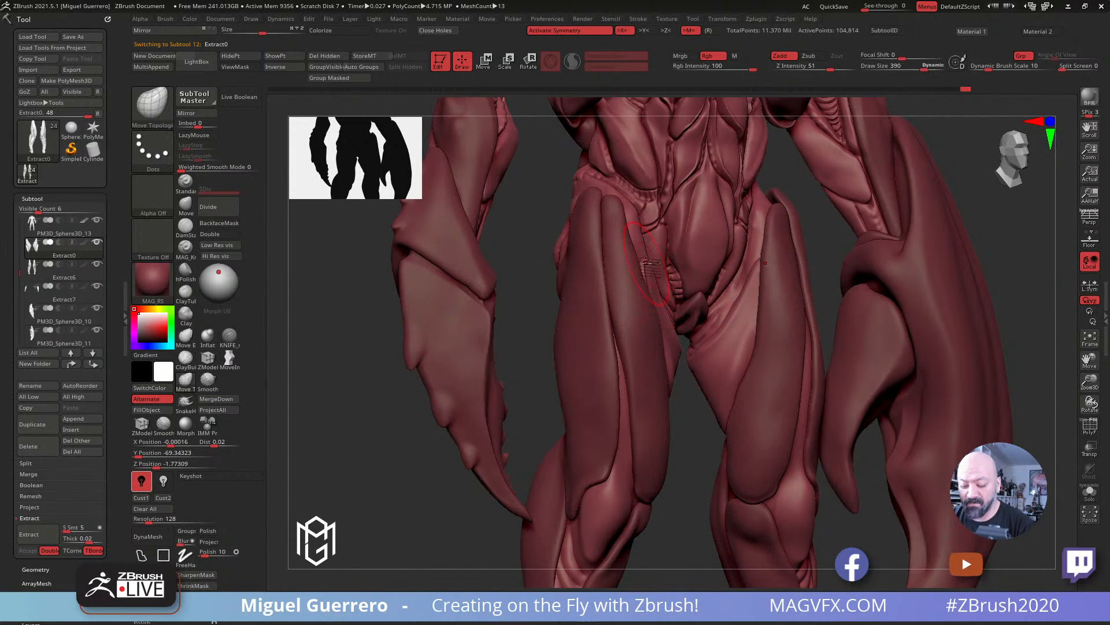
pyautogui.moveTo(534, 243); pyautogui.dragTo(654, 269, button='right')
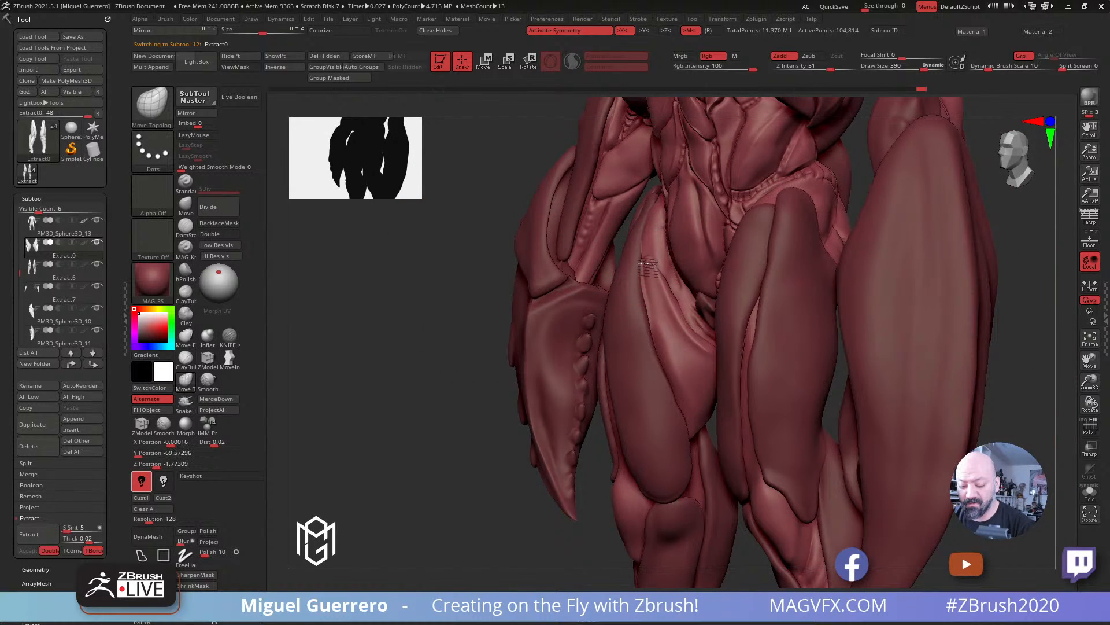
pyautogui.moveTo(454, 221); pyautogui.dragTo(564, 240)
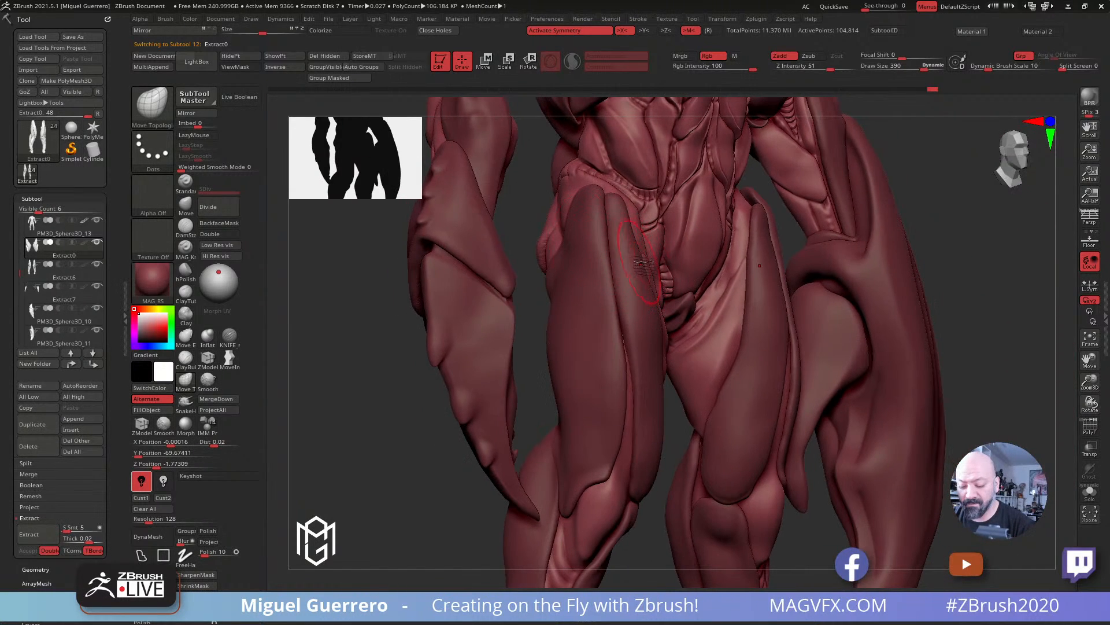
pyautogui.moveTo(529, 221); pyautogui.dragTo(649, 251, button='right')
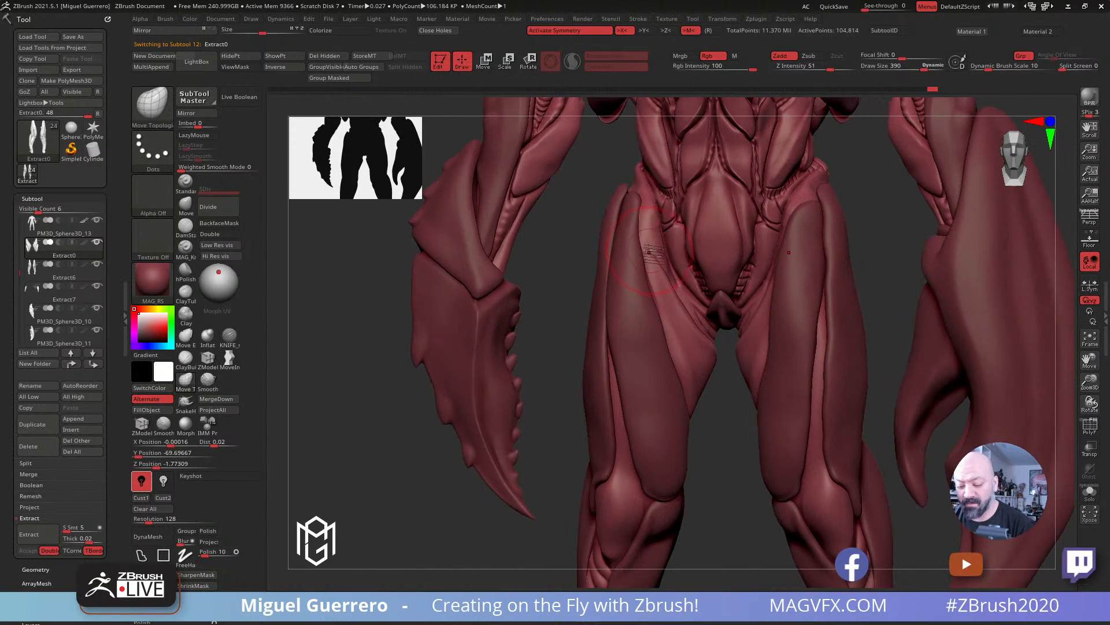
# Step: Select the main body and adjust its surface beside the upper inner thigh with the Move brush at draw size 390
pyautogui.keyDown('alt'); pyautogui.click(640, 235); pyautogui.keyUp('alt')
pyautogui.moveTo(560, 243); pyautogui.dragTo(504, 243)
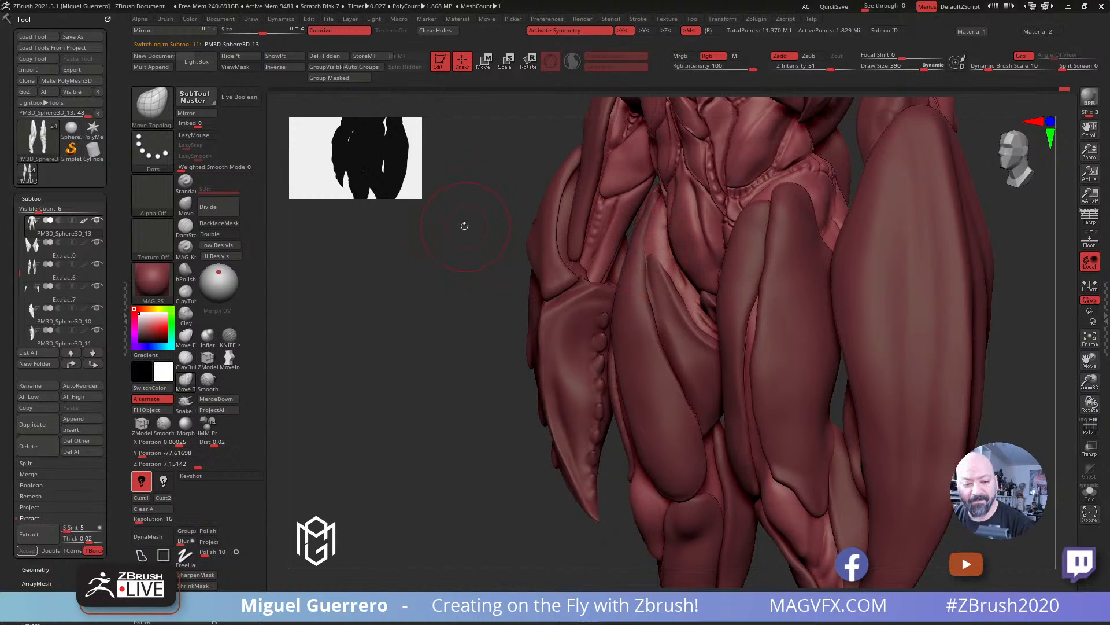
pyautogui.moveTo(462, 227); pyautogui.dragTo(484, 228)
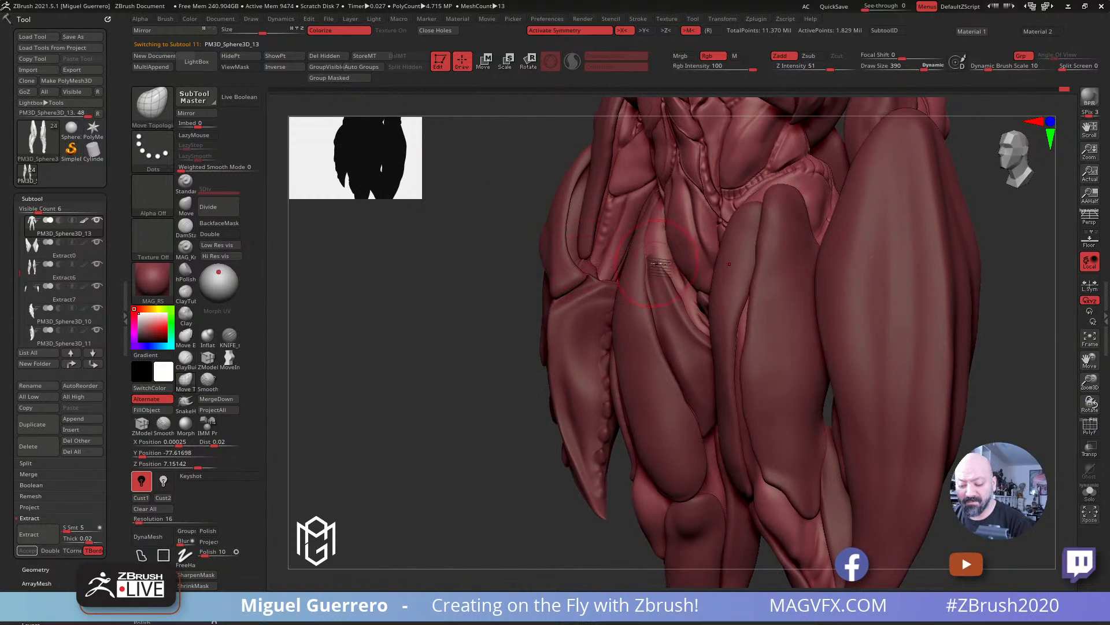
pyautogui.click(186, 206)
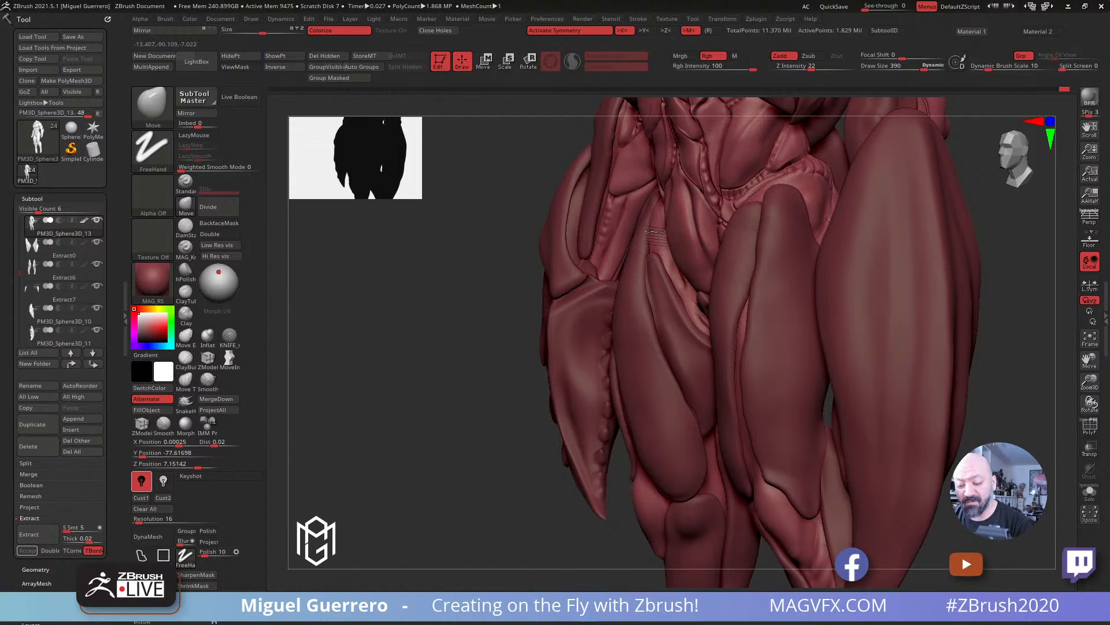
pyautogui.moveTo(491, 239); pyautogui.dragTo(641, 218)
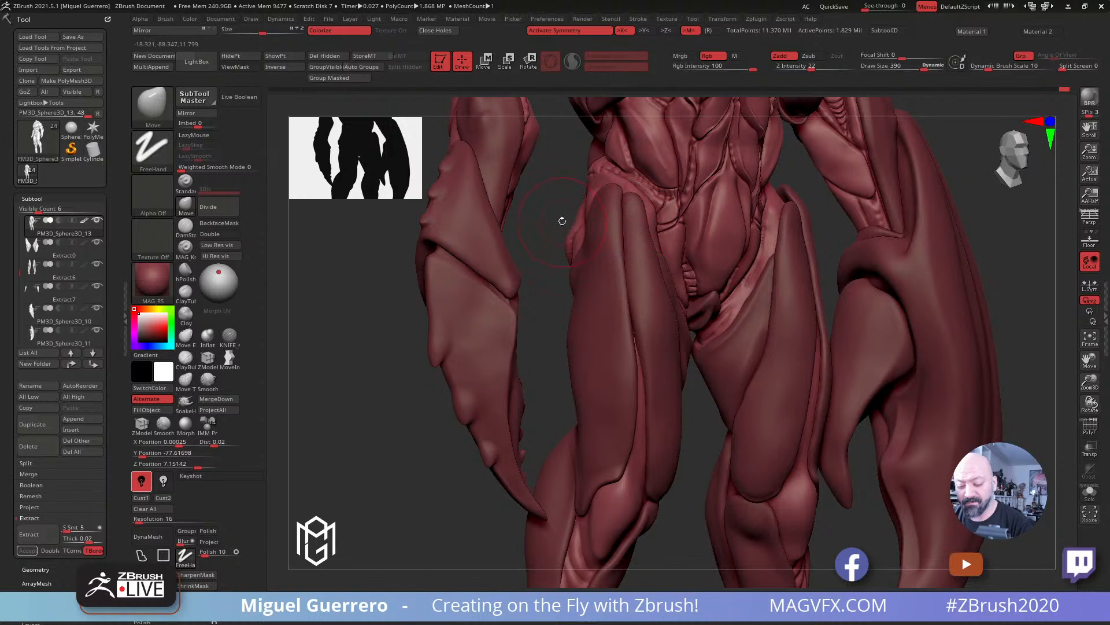
# Step: Return to the inner thigh panels and refine their upper tips with the Move brush at draw size 390
pyautogui.moveTo(563, 221); pyautogui.dragTo(488, 226)
pyautogui.keyDown('alt'); pyautogui.click(663, 284); pyautogui.keyUp('alt')
pyautogui.moveTo(593, 254); pyautogui.dragTo(651, 255)
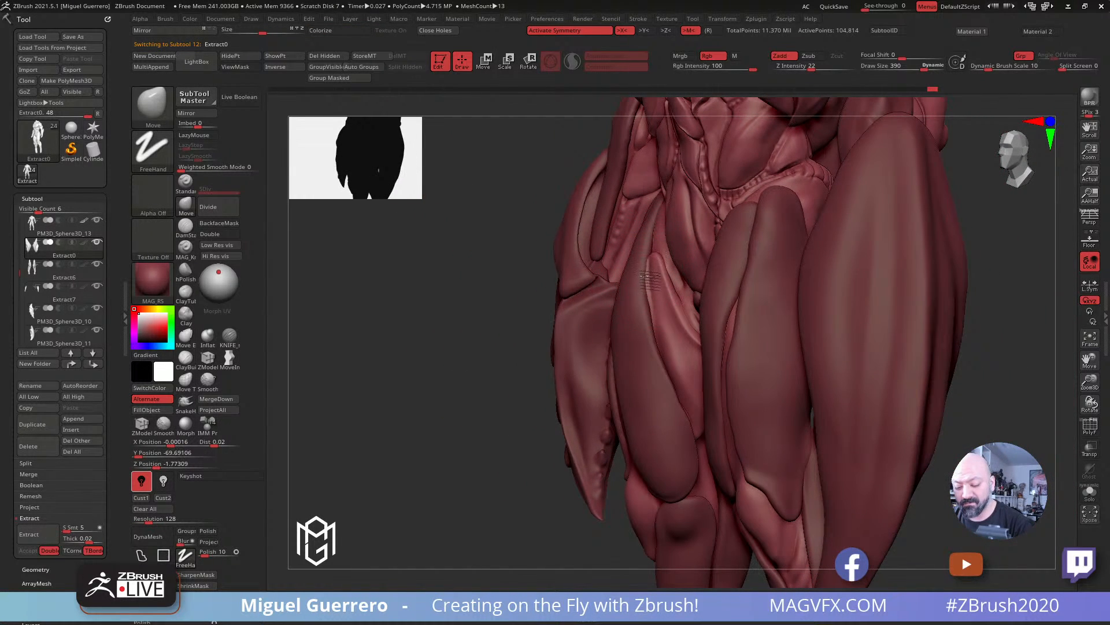
pyautogui.moveTo(508, 254); pyautogui.dragTo(568, 267)
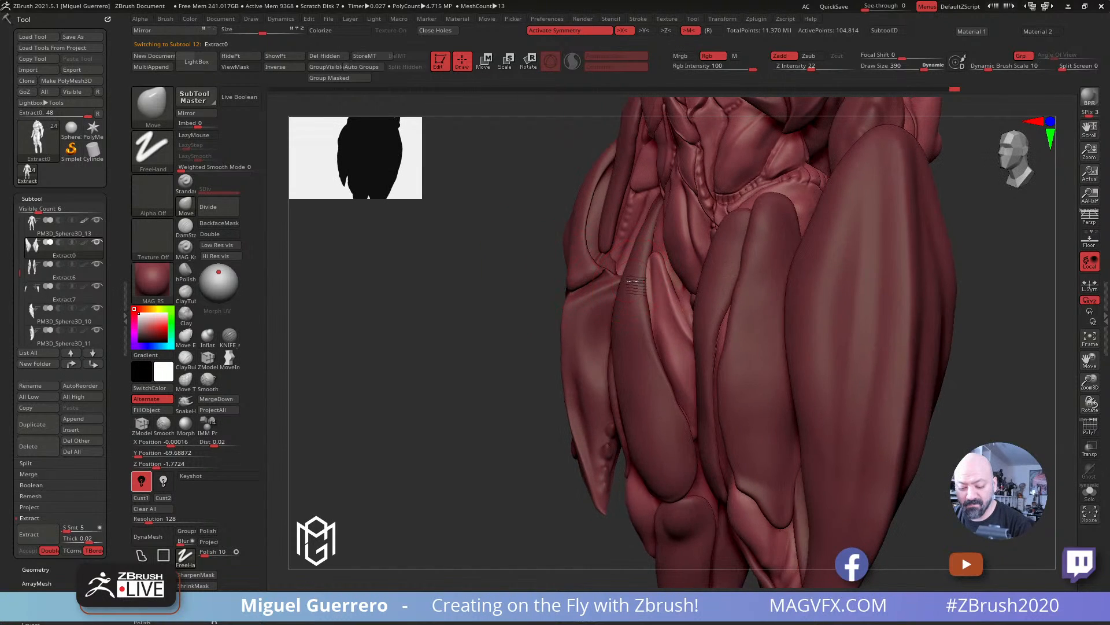
pyautogui.moveTo(636, 282); pyautogui.dragTo(608, 278)
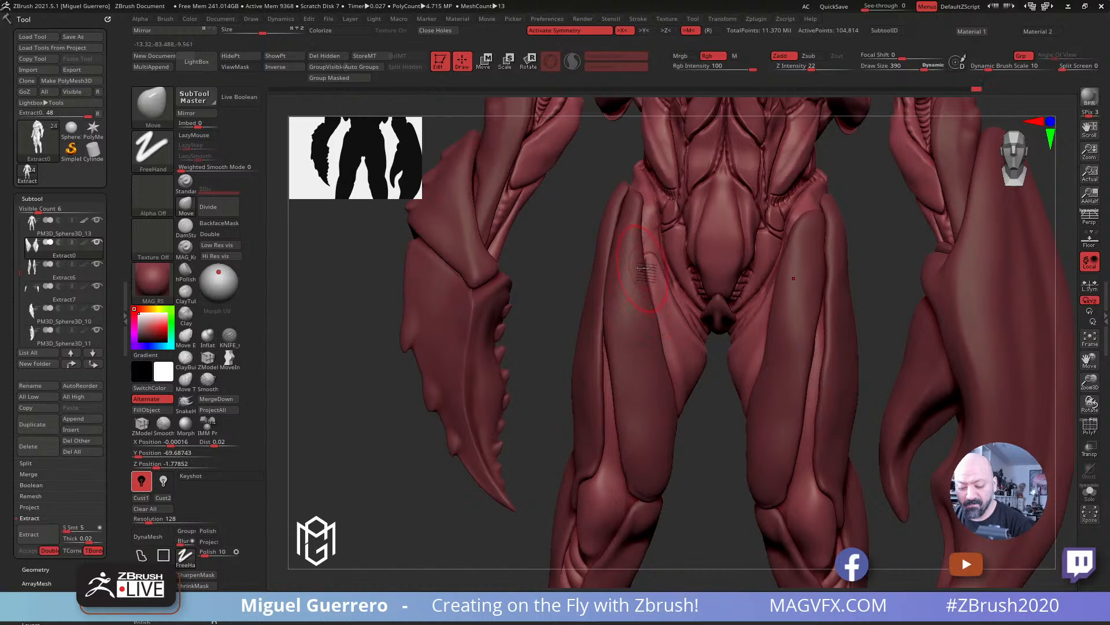
pyautogui.moveTo(642, 269); pyautogui.dragTo(638, 272, button='right')
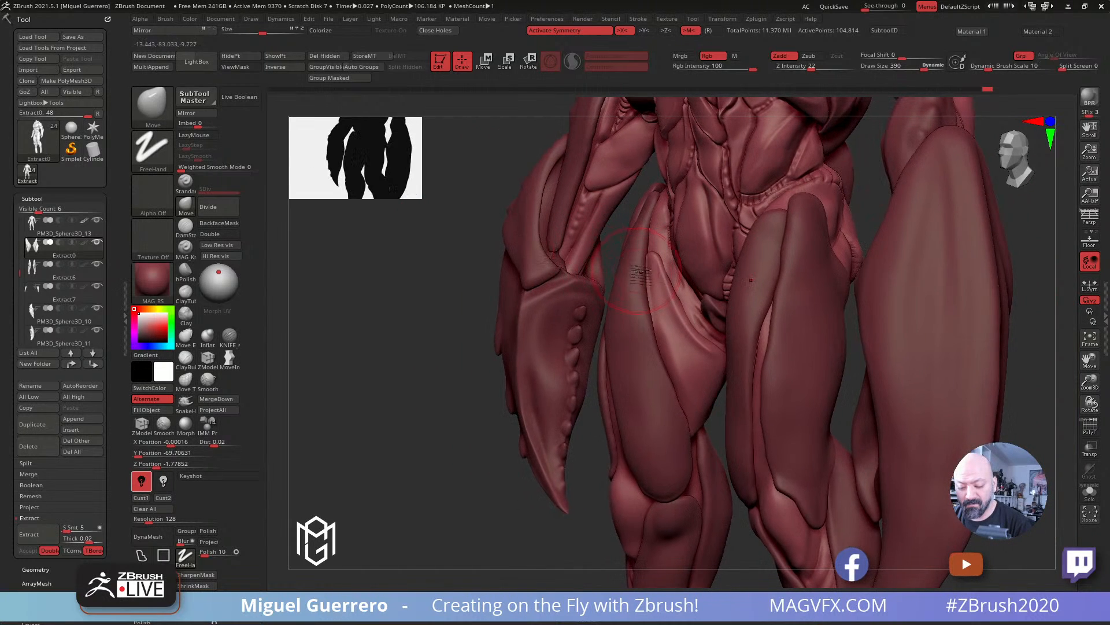
# Step: Select the main body, then adjust and smooth the groin area beside the inner thigh panels at draw size 250
pyautogui.keyDown('alt'); pyautogui.click(635, 269); pyautogui.keyUp('alt')
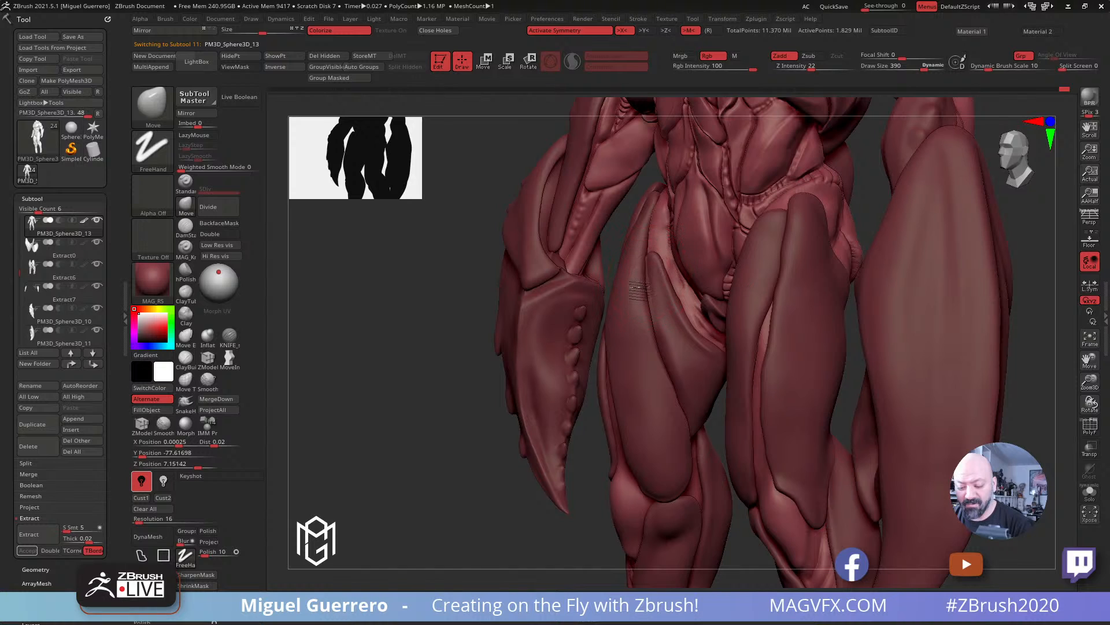
pyautogui.moveTo(424, 254); pyautogui.dragTo(477, 249)
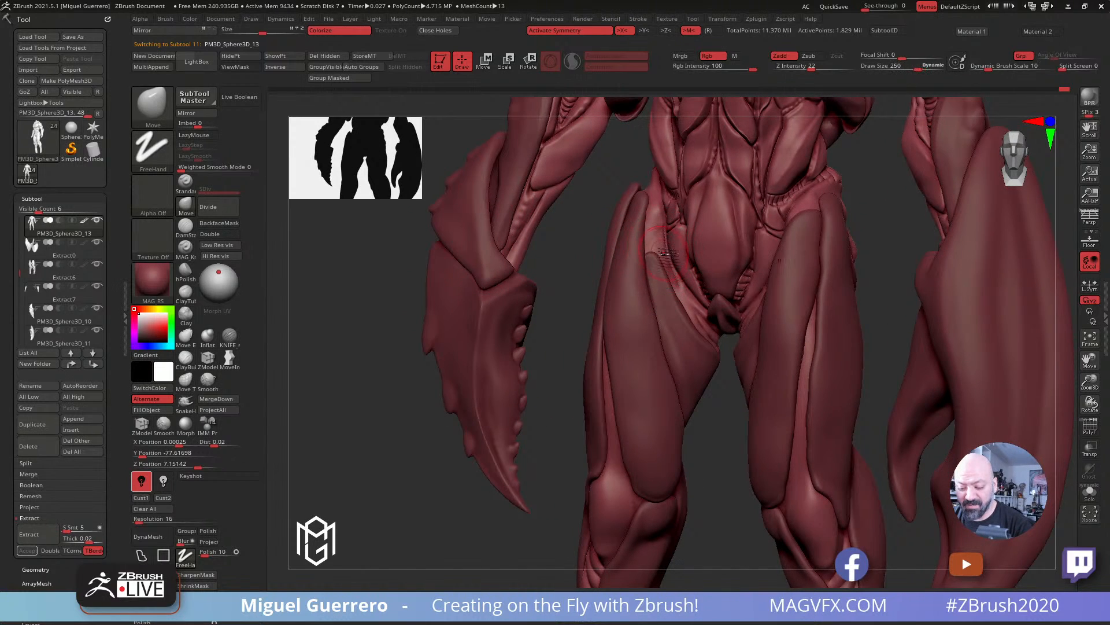
pyautogui.press('shift')
pyautogui.keyDown('shift'); pyautogui.moveTo(679, 303); pyautogui.dragTo(682, 302); pyautogui.keyUp('shift')
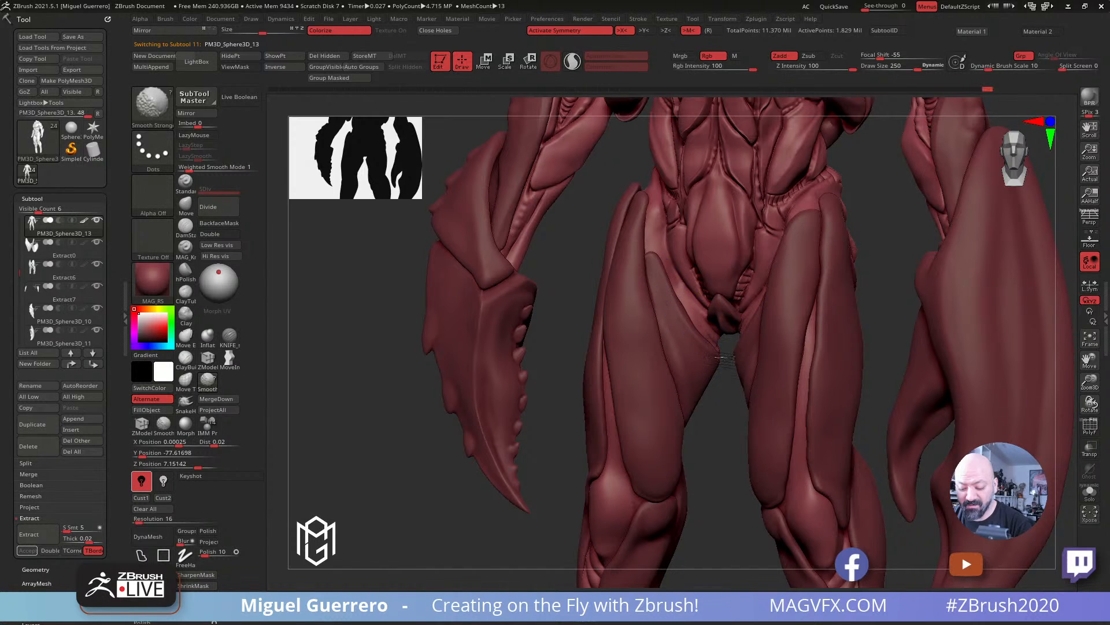
# Step: Carve a crease down the back of the outer thigh panels with the KNIFE_sharp_co brush at draw size 250
pyautogui.keyDown('alt'); pyautogui.moveTo(585, 262); pyautogui.dragTo(599, 234); pyautogui.keyUp('alt')
pyautogui.moveTo(509, 260)
pyautogui.keyDown('alt'); pyautogui.mouseDown()
pyautogui.moveTo(494, 223)
pyautogui.moveTo(498, 234)
pyautogui.moveTo(552, 230)
pyautogui.mouseUp(); pyautogui.keyUp('alt')
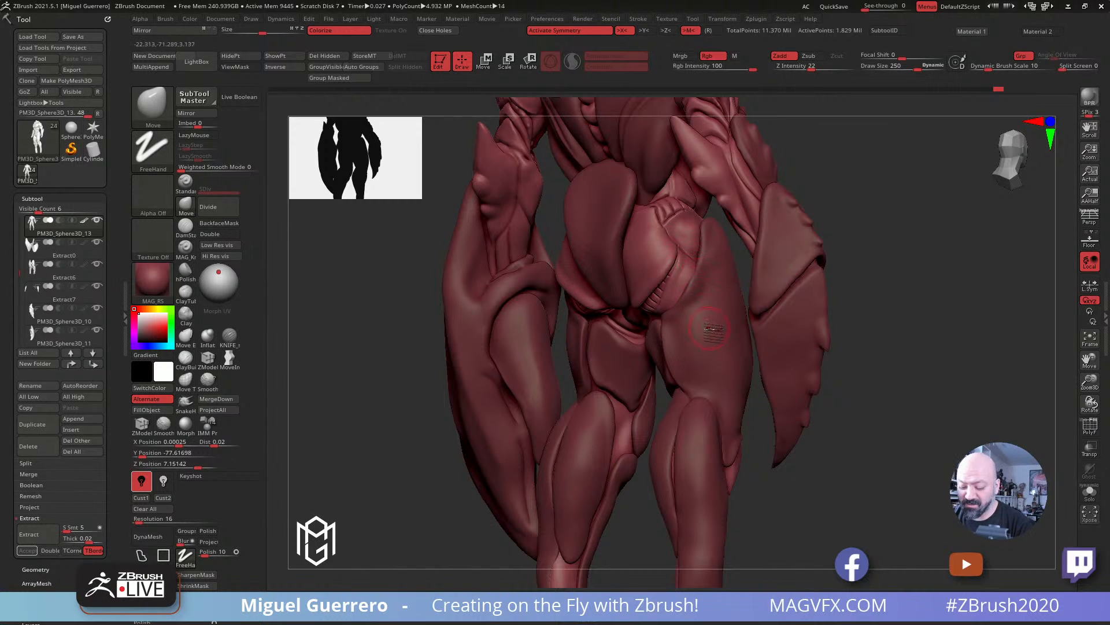
pyautogui.moveTo(834, 474)
pyautogui.mouseDown()
pyautogui.moveTo(815, 464)
pyautogui.moveTo(833, 460)
pyautogui.mouseUp()
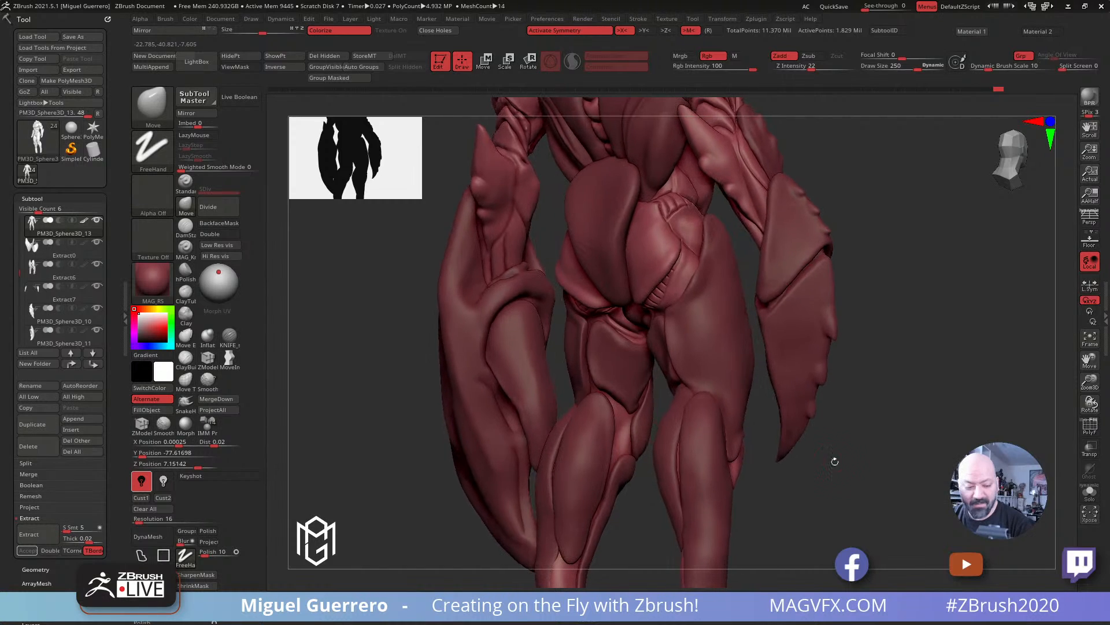
pyautogui.click(229, 337)
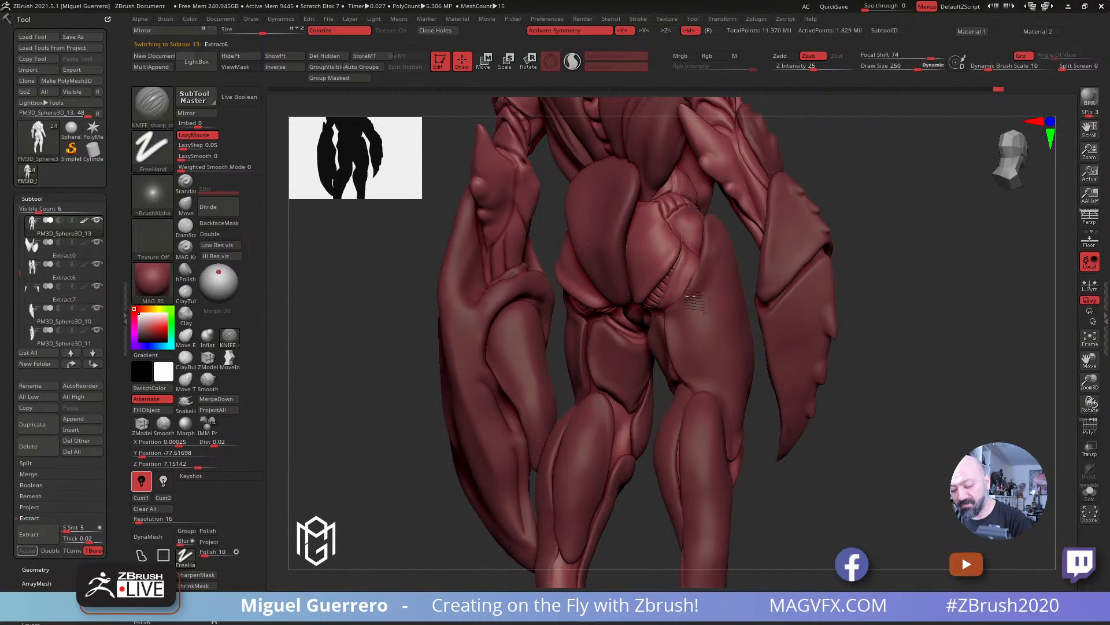
pyautogui.keyDown('alt'); pyautogui.click(695, 304); pyautogui.keyUp('alt')
pyautogui.moveTo(696, 276)
pyautogui.mouseDown()
pyautogui.moveTo(720, 393)
pyautogui.moveTo(740, 418)
pyautogui.mouseUp()
pyautogui.moveTo(823, 511); pyautogui.dragTo(796, 471)
pyautogui.keyDown('alt'); pyautogui.moveTo(629, 354); pyautogui.dragTo(617, 326); pyautogui.keyUp('alt')
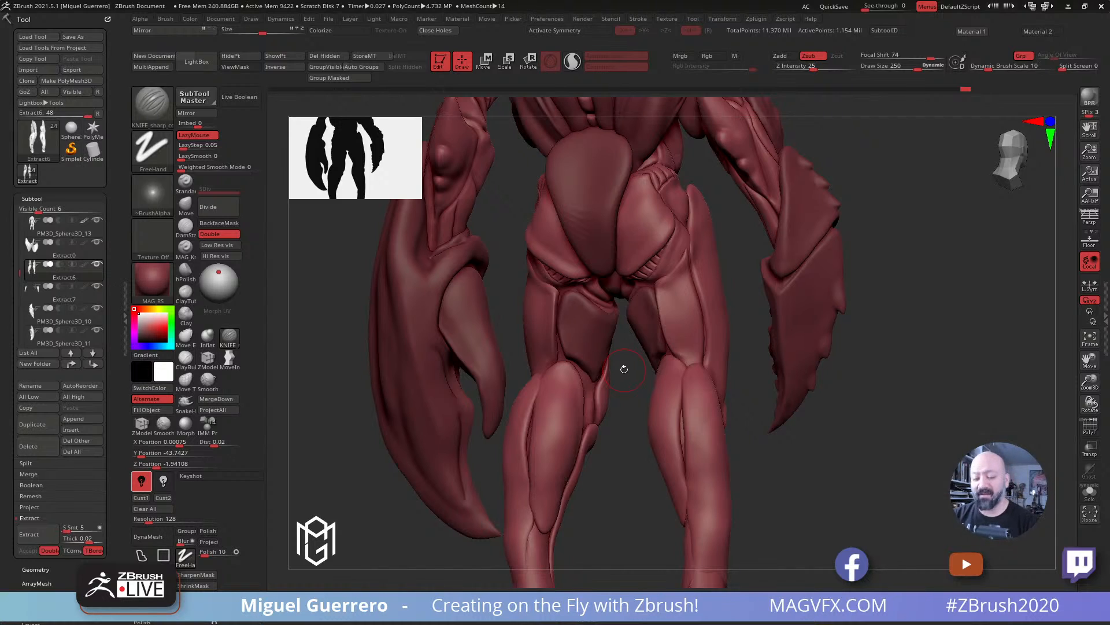
pyautogui.moveTo(312, 306)
pyautogui.mouseDown(button='right')
pyautogui.moveTo(359, 295)
pyautogui.moveTo(376, 311)
pyautogui.moveTo(404, 291)
pyautogui.mouseUp(button='right')
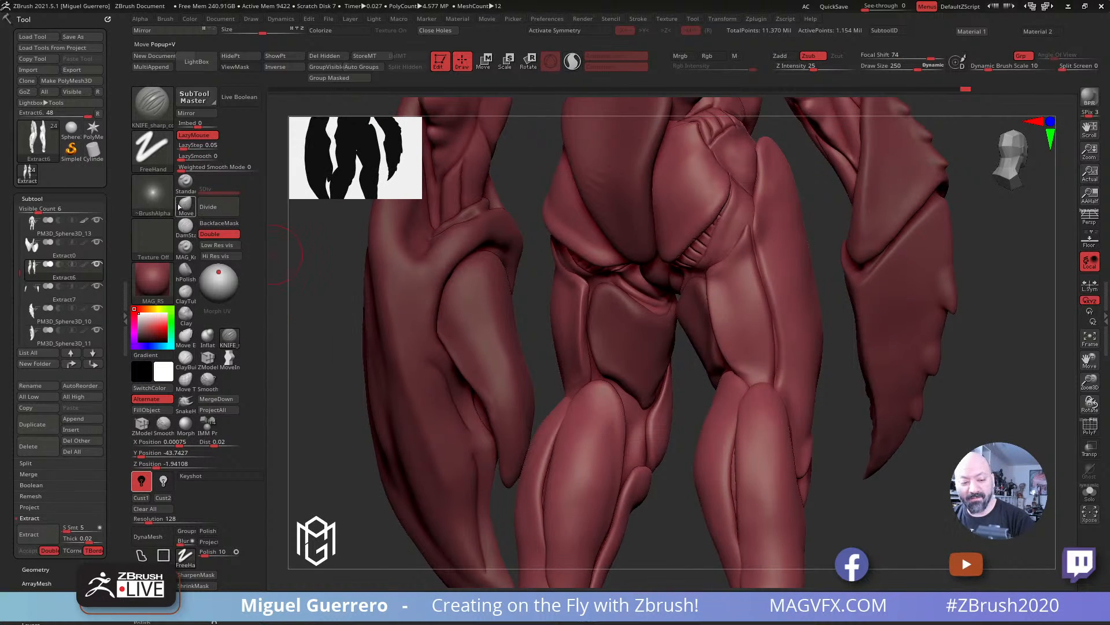
# Step: Carve and smooth a groove down the back of the outer thigh panels with the DamStandard brush at draw size 226
pyautogui.click(185, 206)
pyautogui.moveTo(545, 292); pyautogui.dragTo(561, 290, button='right')
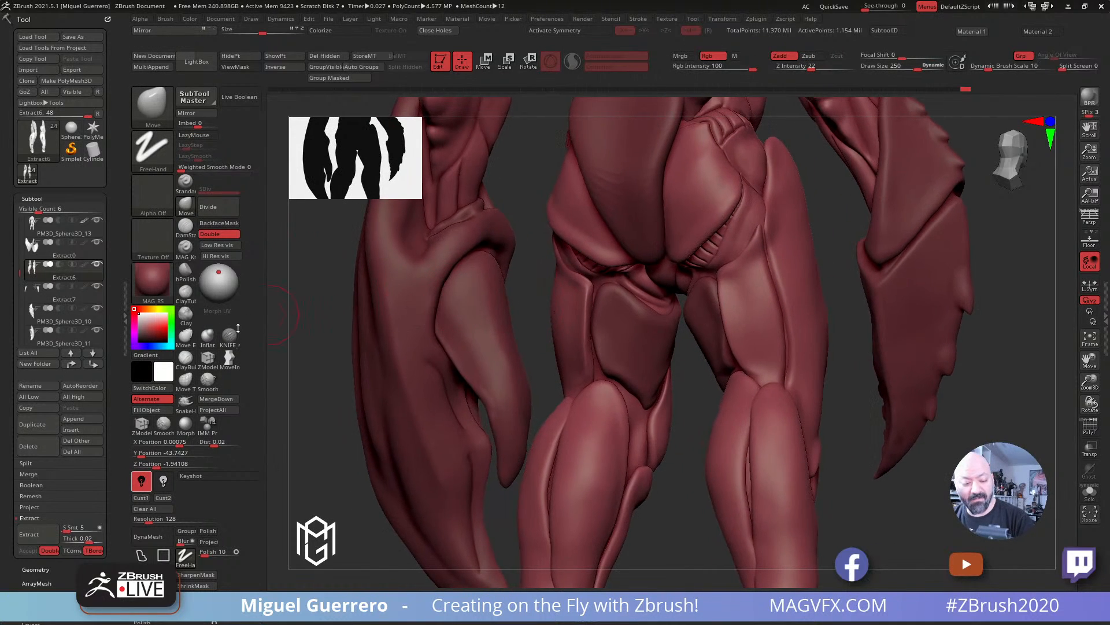
pyautogui.click(207, 336)
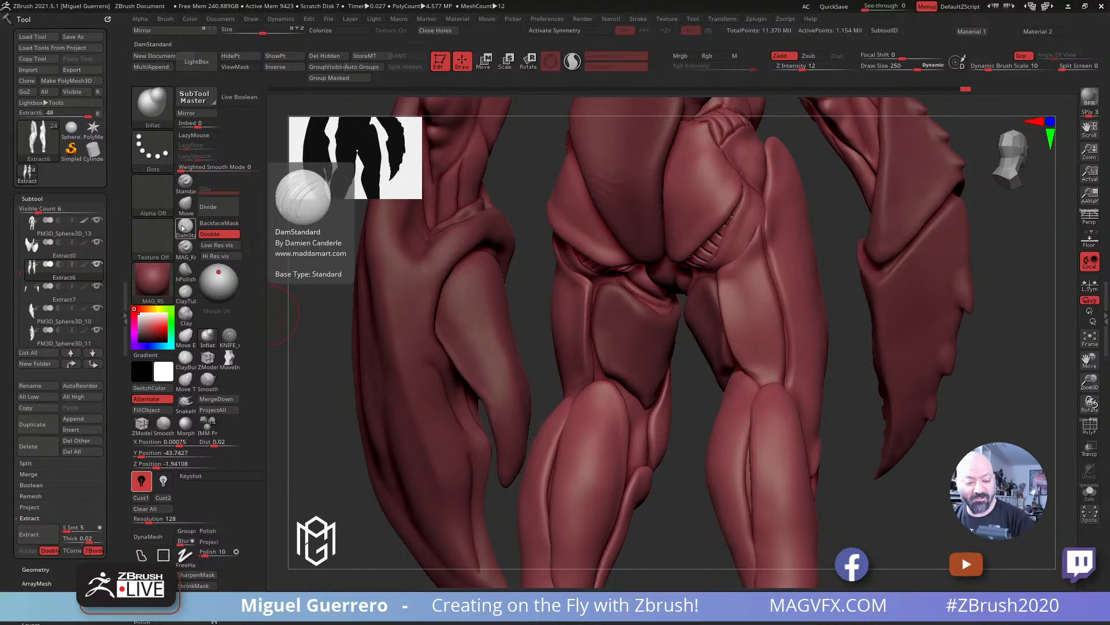
pyautogui.click(186, 246)
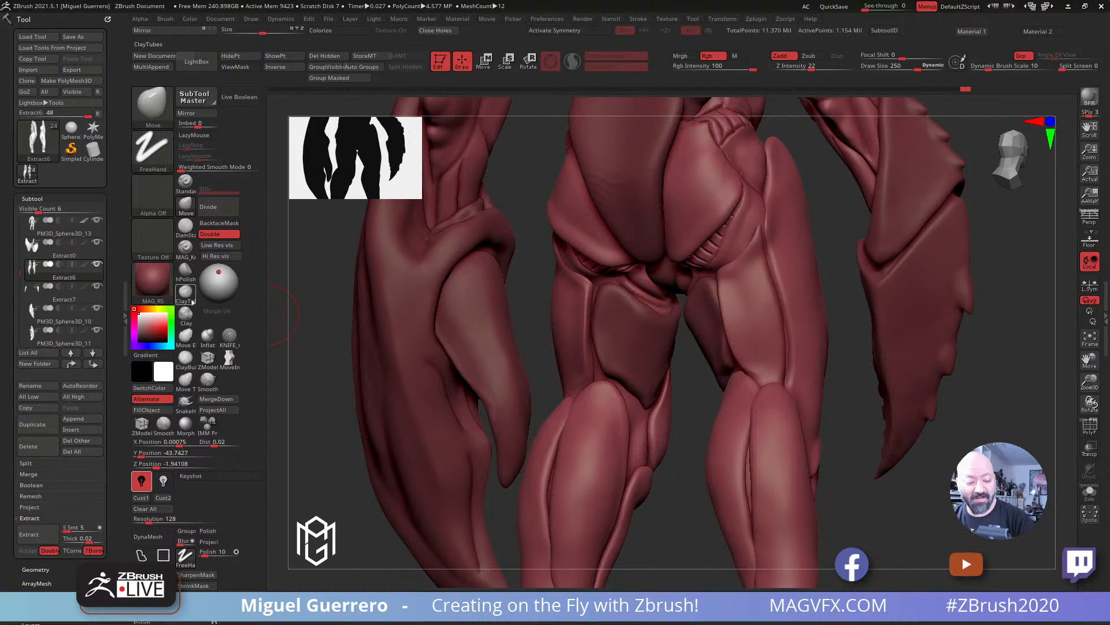
pyautogui.click(185, 225)
pyautogui.press('[')
pyautogui.press('[')
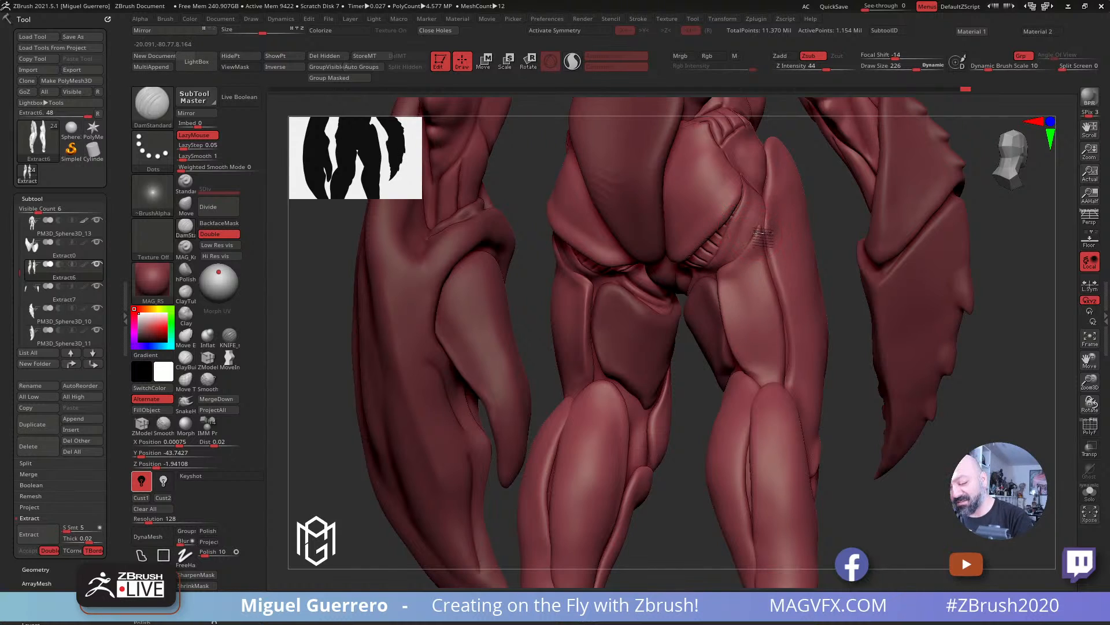
pyautogui.press('shift')
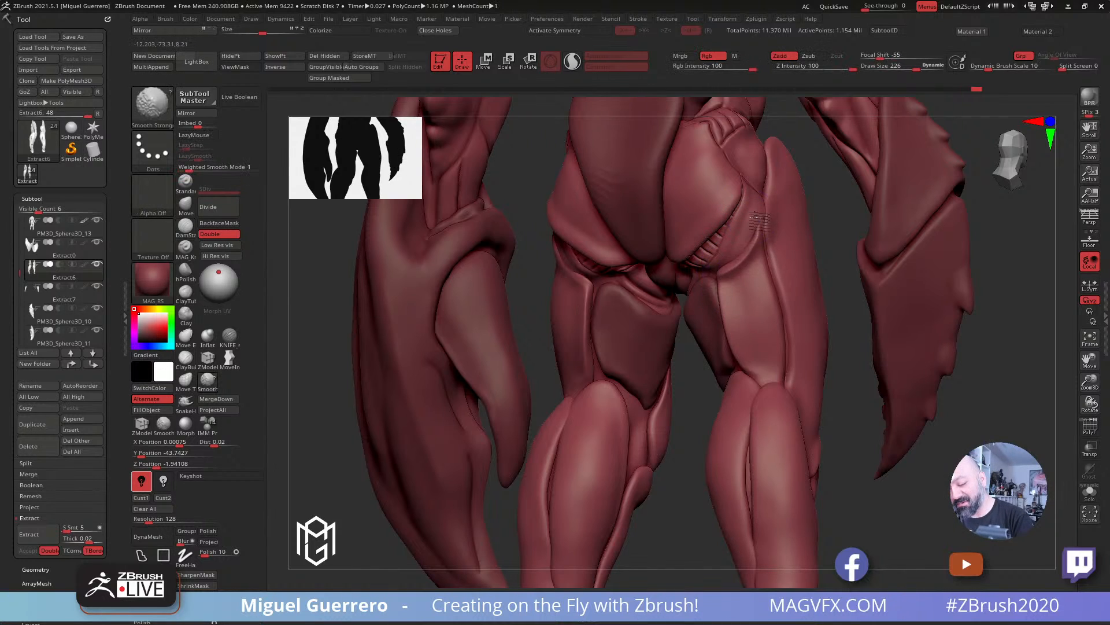
pyautogui.moveTo(855, 347); pyautogui.dragTo(807, 342)
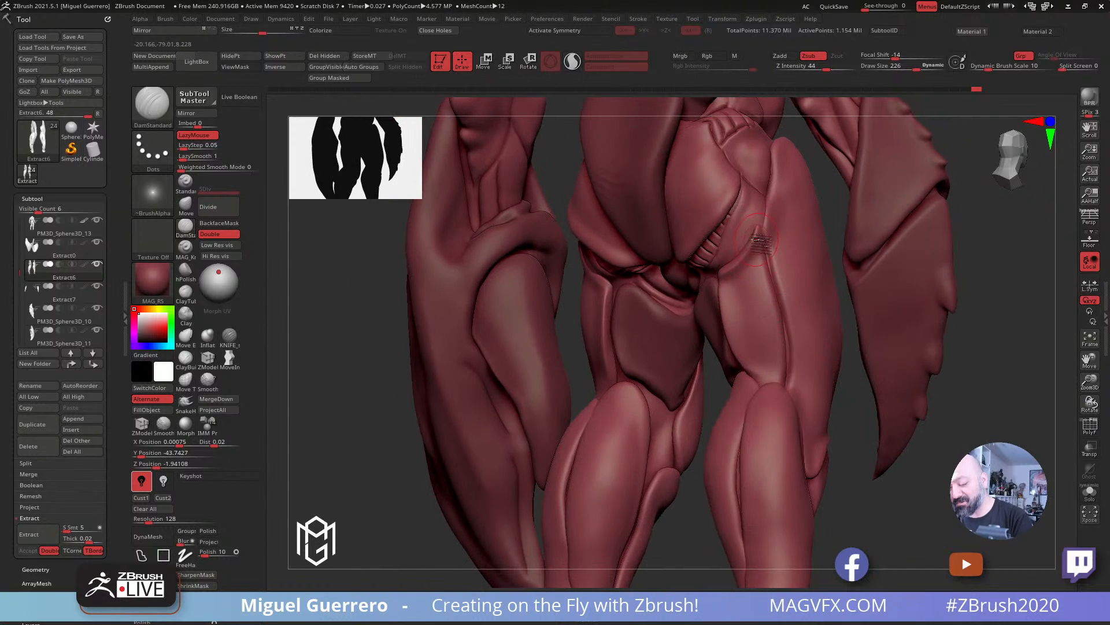
pyautogui.moveTo(762, 238)
pyautogui.mouseDown()
pyautogui.moveTo(785, 379)
pyautogui.moveTo(755, 240)
pyautogui.moveTo(794, 370)
pyautogui.mouseUp()
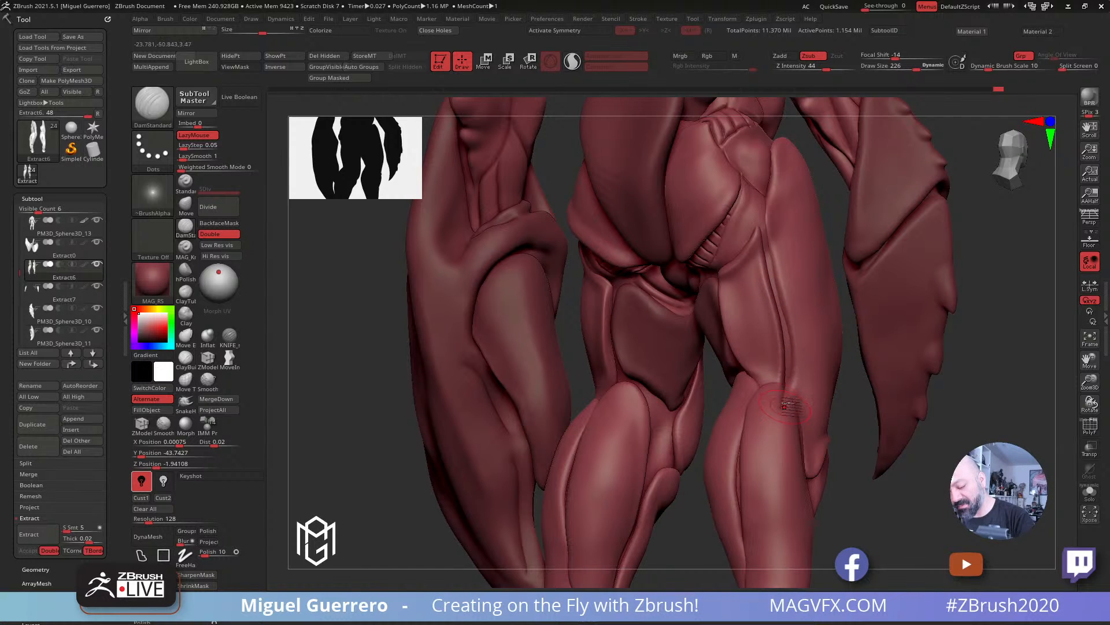
pyautogui.moveTo(852, 438); pyautogui.dragTo(872, 423)
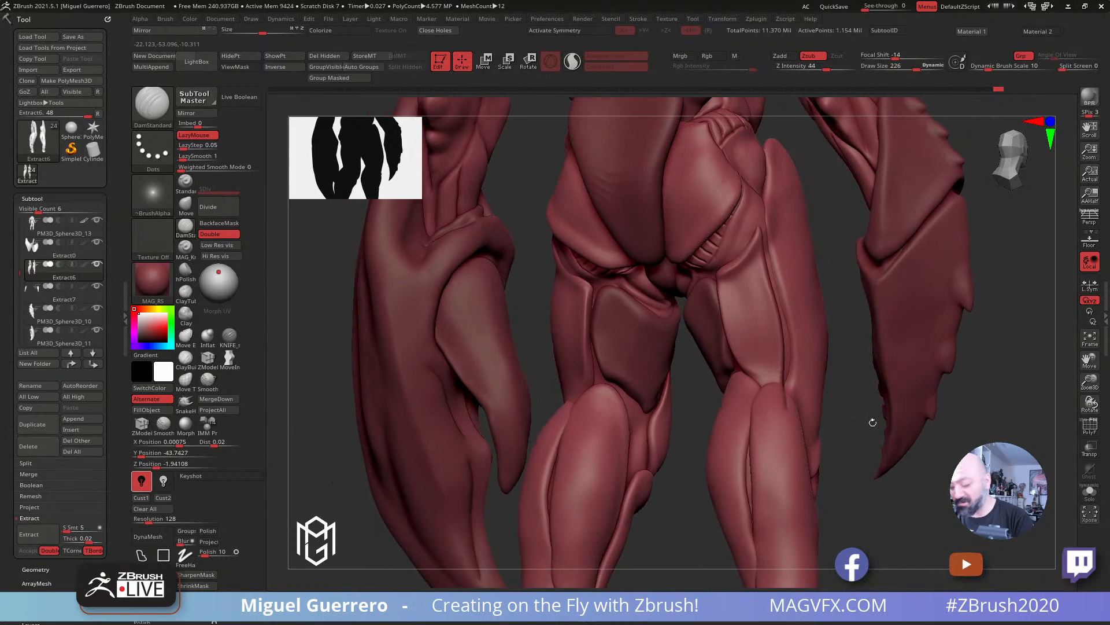
# Step: Refine and smooth the groove's lower end just above the calf with the DamStandard brush at draw size 226
pyautogui.click(1090, 492)
pyautogui.moveTo(910, 345); pyautogui.dragTo(885, 338)
pyautogui.click(1090, 493)
pyautogui.moveTo(944, 407)
pyautogui.mouseDown()
pyautogui.moveTo(919, 408)
pyautogui.moveTo(955, 406)
pyautogui.mouseUp()
pyautogui.moveTo(923, 526); pyautogui.dragTo(769, 439)
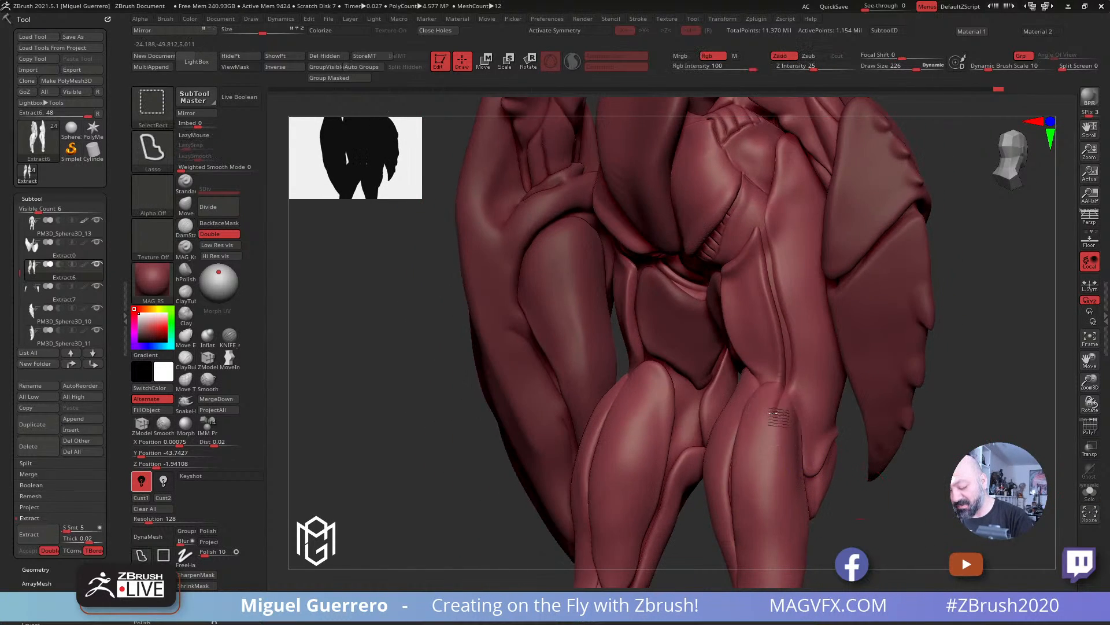
pyautogui.press('shift')
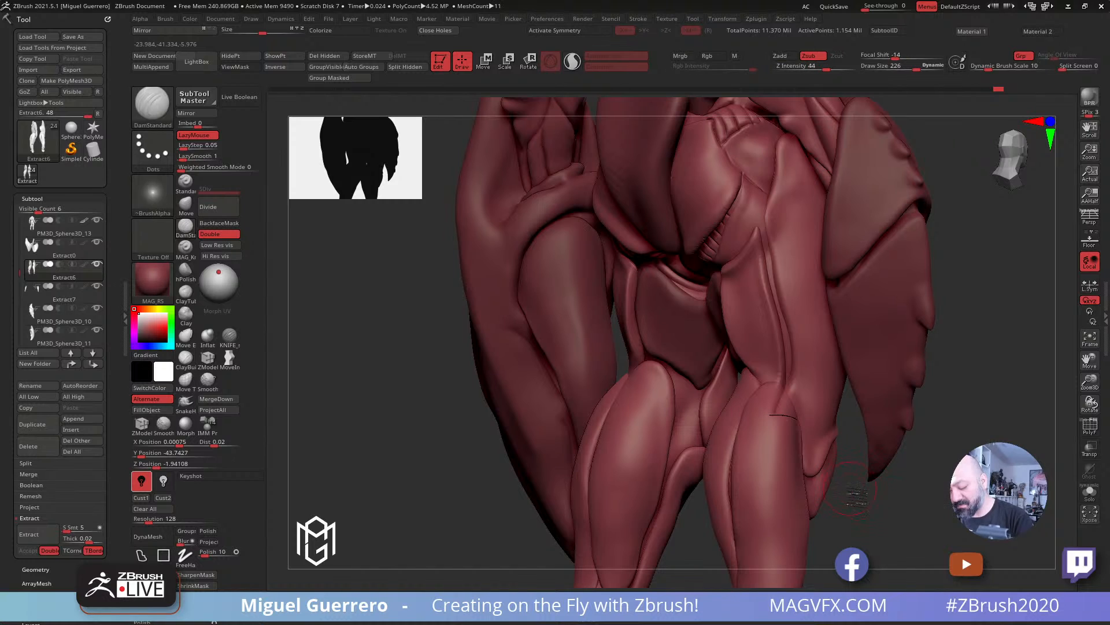
pyautogui.keyDown('shift'); pyautogui.moveTo(777, 427); pyautogui.dragTo(776, 423); pyautogui.keyUp('shift')
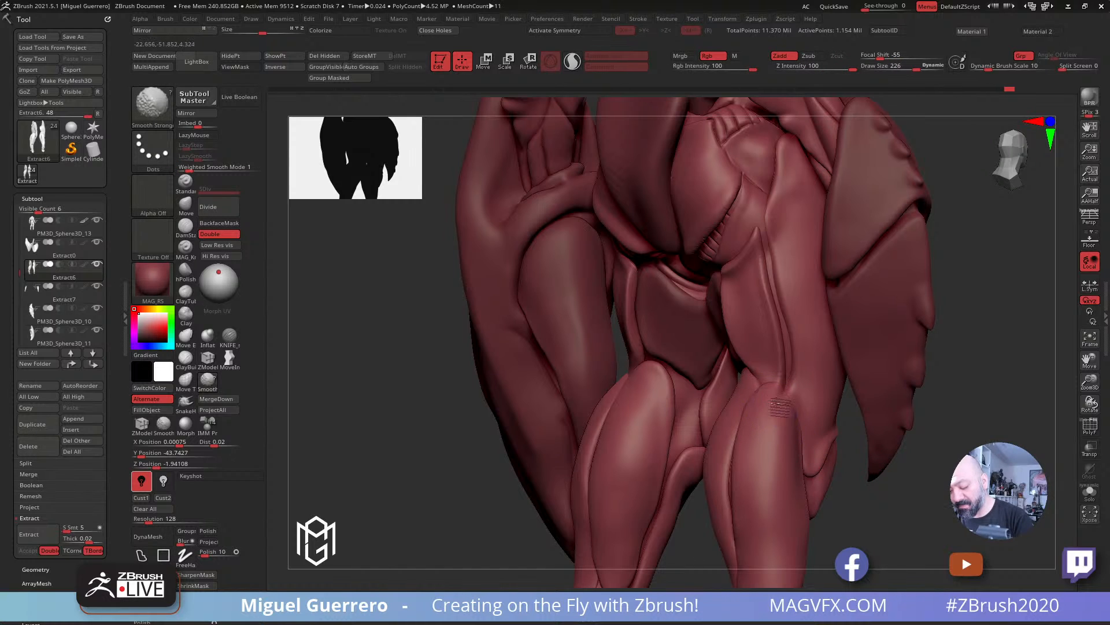
pyautogui.moveTo(389, 347); pyautogui.dragTo(745, 376)
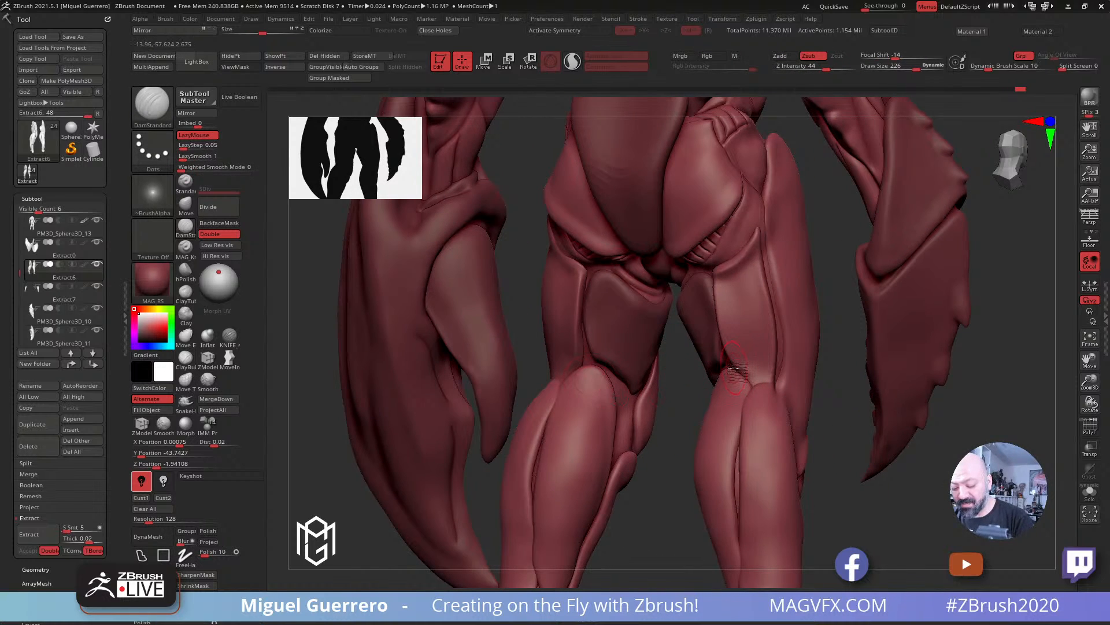
# Step: Carve a crease across the bottom of the rear thigh panels, above the calf, with the DamStandard brush at draw size 226
pyautogui.hotkey('ctrl', 'shift')
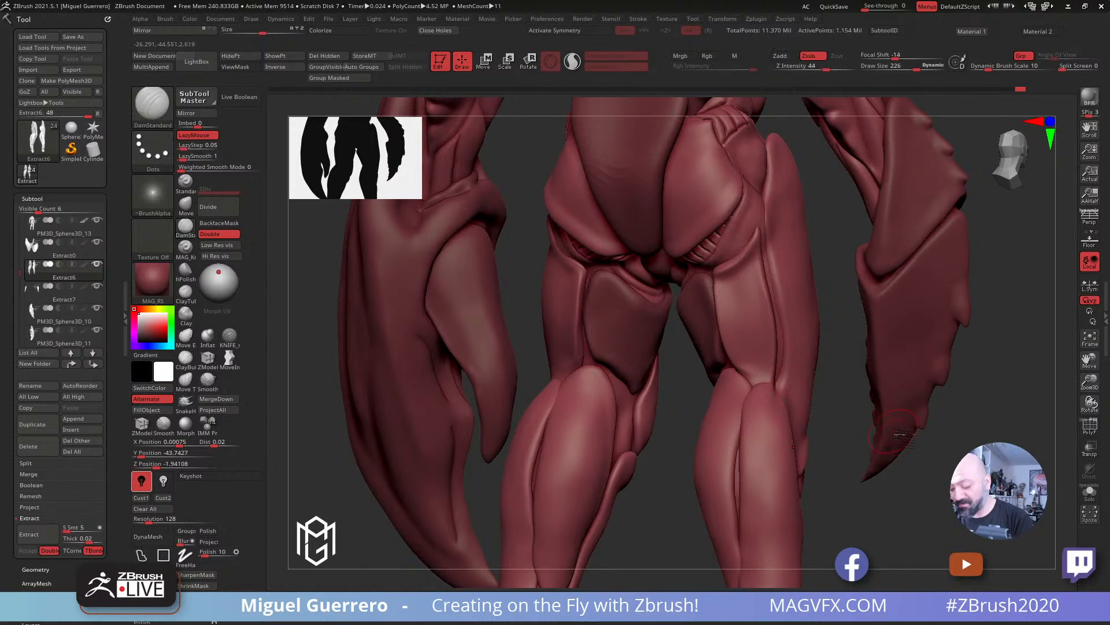
pyautogui.click(1090, 492)
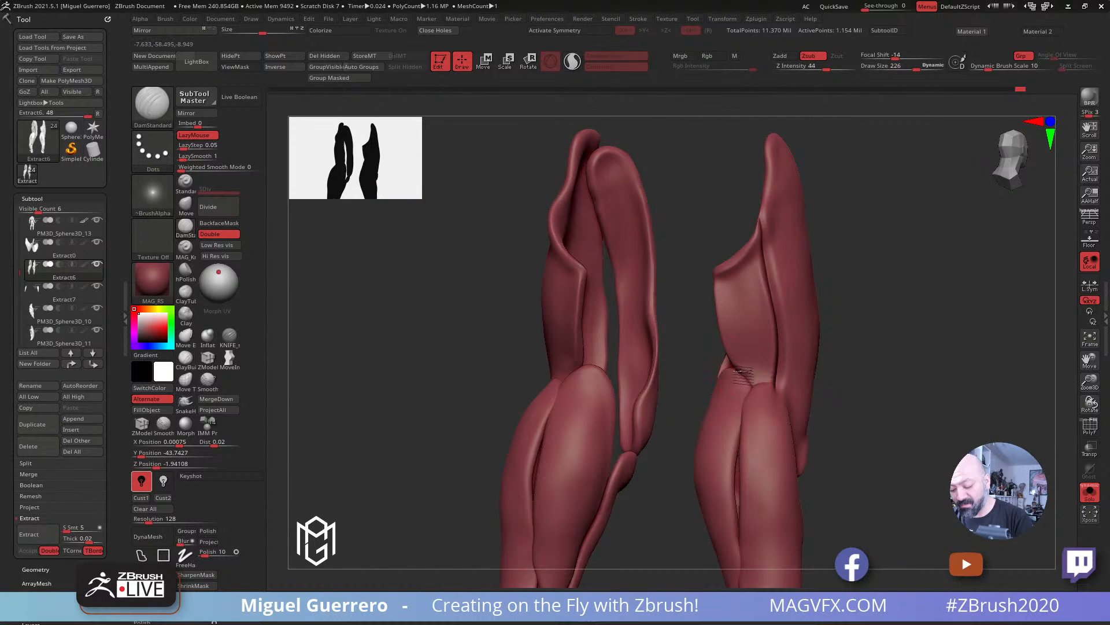
pyautogui.click(1090, 492)
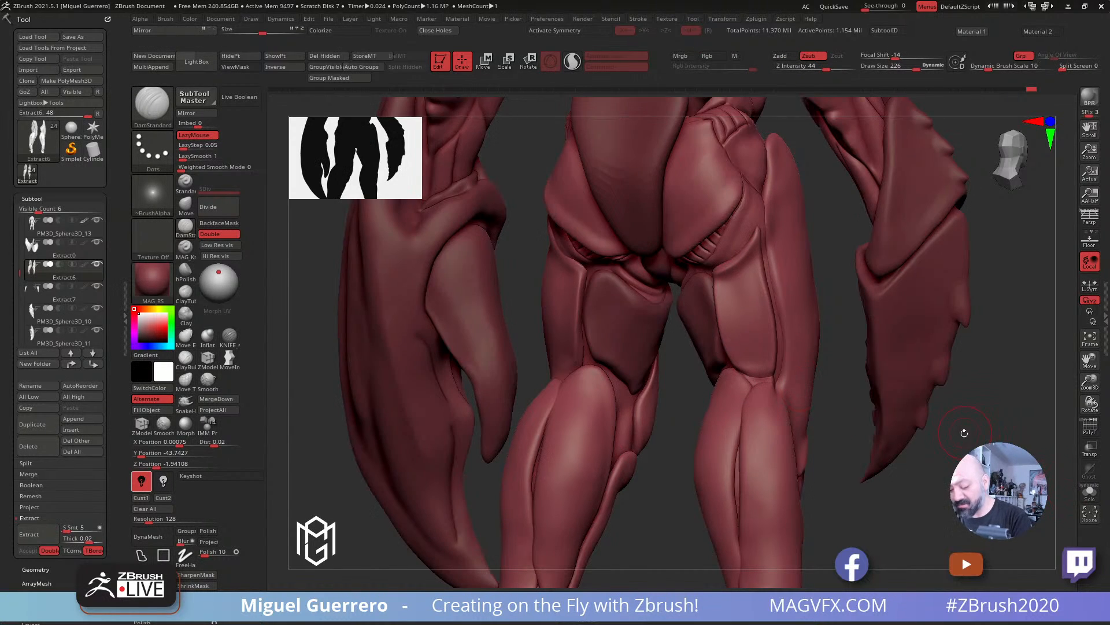
pyautogui.moveTo(964, 434); pyautogui.dragTo(935, 438)
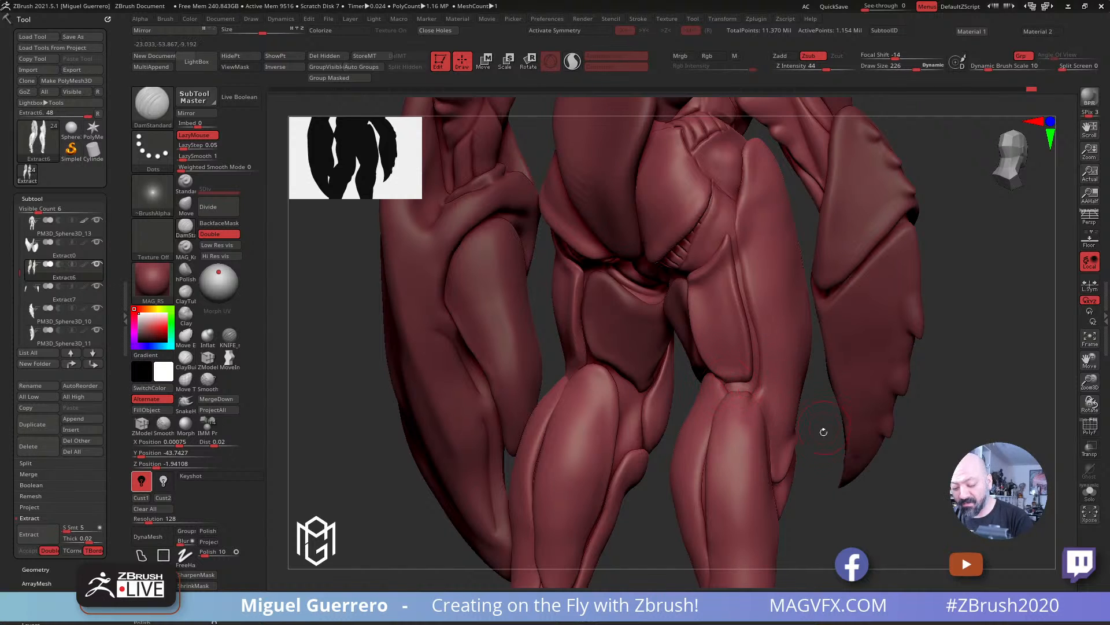
pyautogui.moveTo(823, 432); pyautogui.dragTo(717, 376)
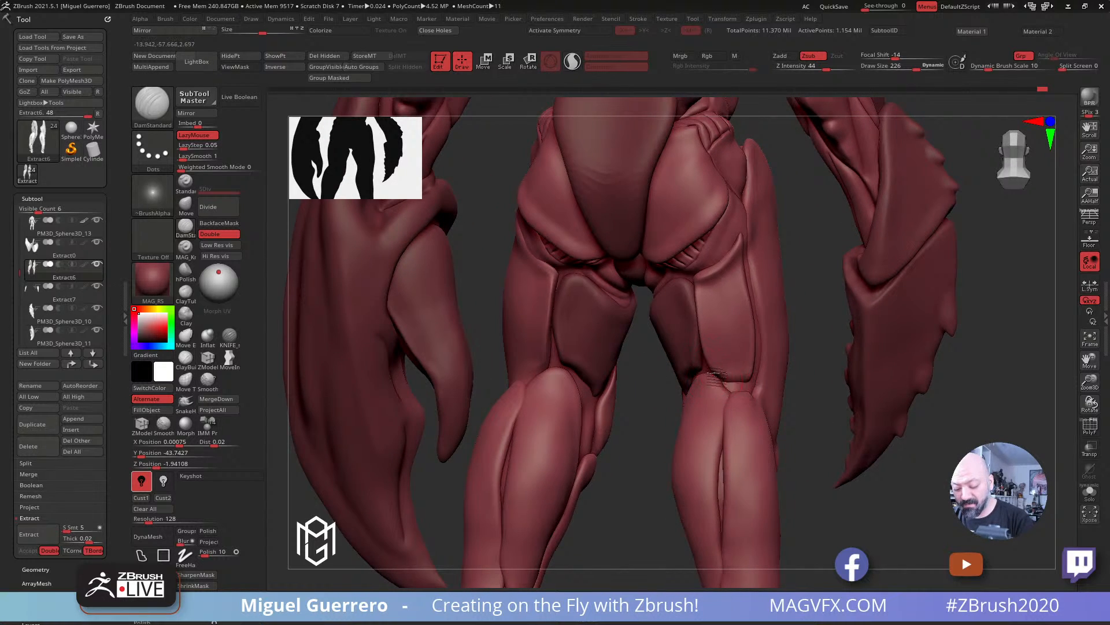
pyautogui.moveTo(837, 412); pyautogui.dragTo(825, 405)
# Step: Reshape the rear thigh panels' edges along the groove with the Move Topological brush at draw size 338, undoing unwanted strokes
pyautogui.click(186, 206)
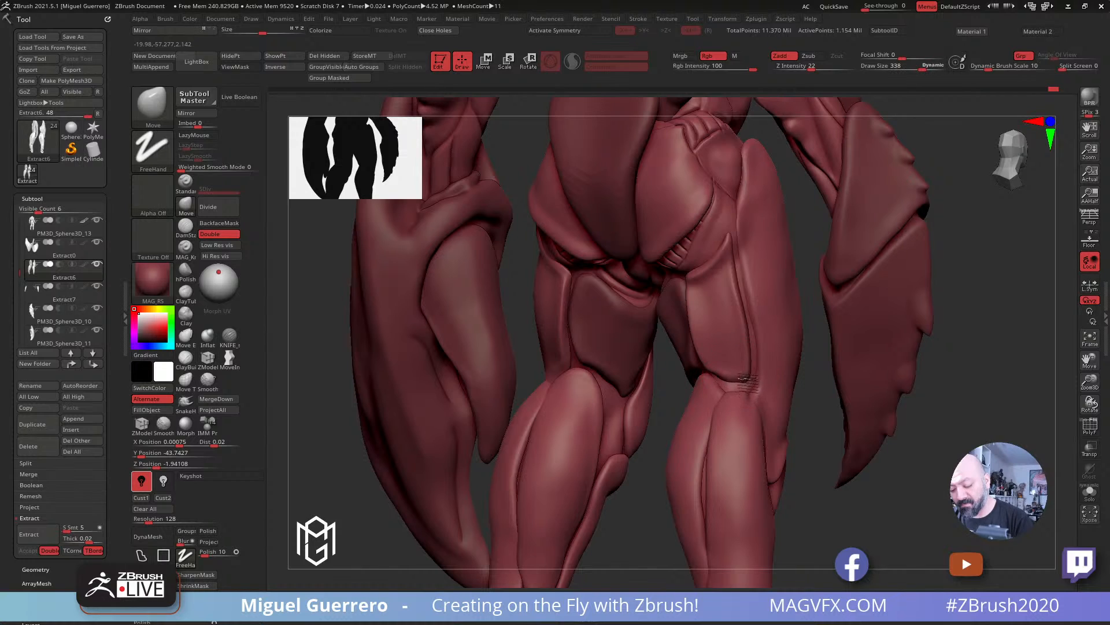
pyautogui.click(185, 401)
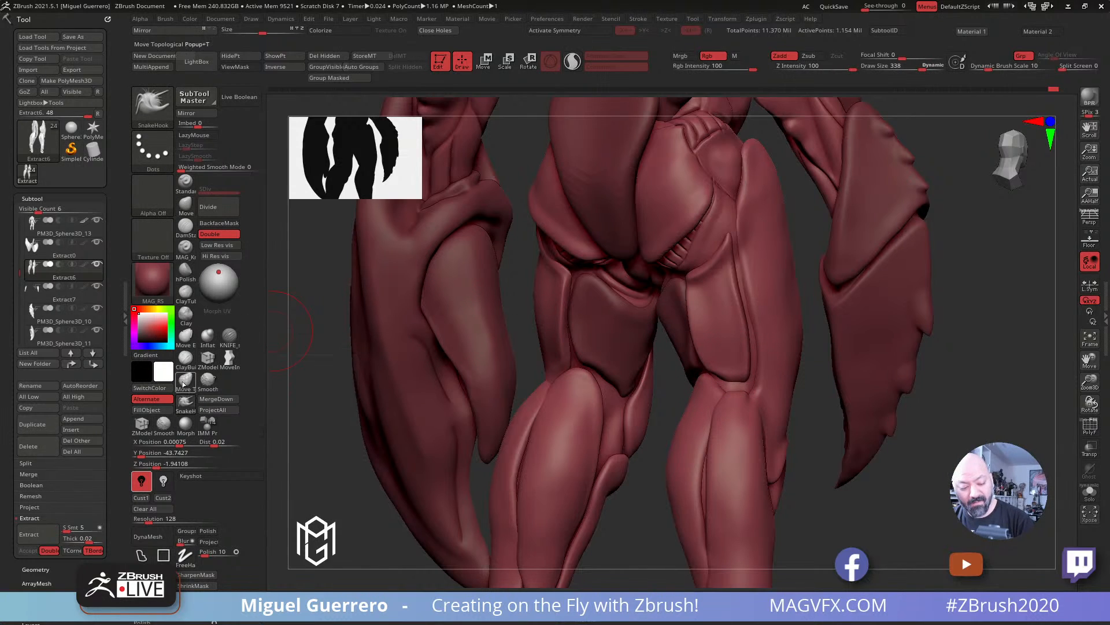
pyautogui.click(185, 380)
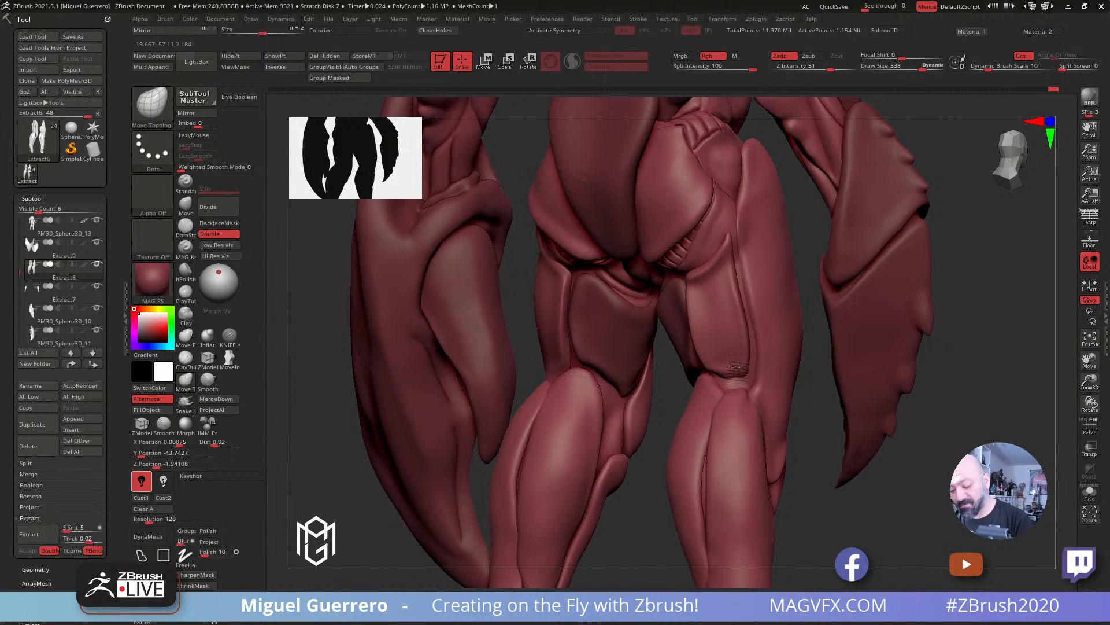
pyautogui.moveTo(818, 464); pyautogui.dragTo(861, 468)
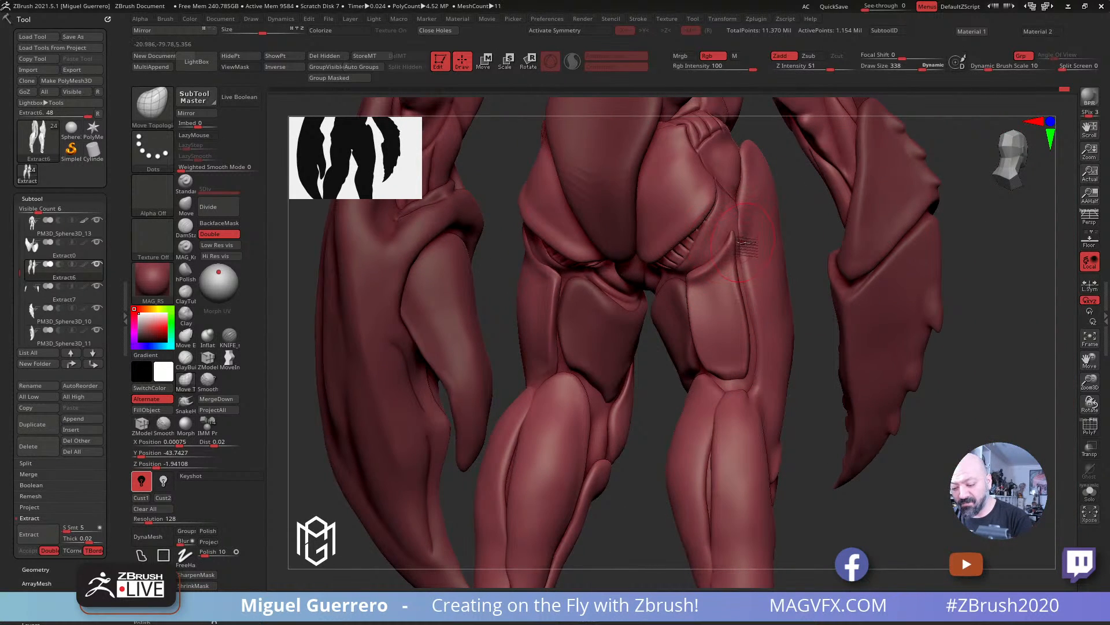
pyautogui.hotkey('ctrl', 'z')
pyautogui.hotkey('ctrl', 'z')
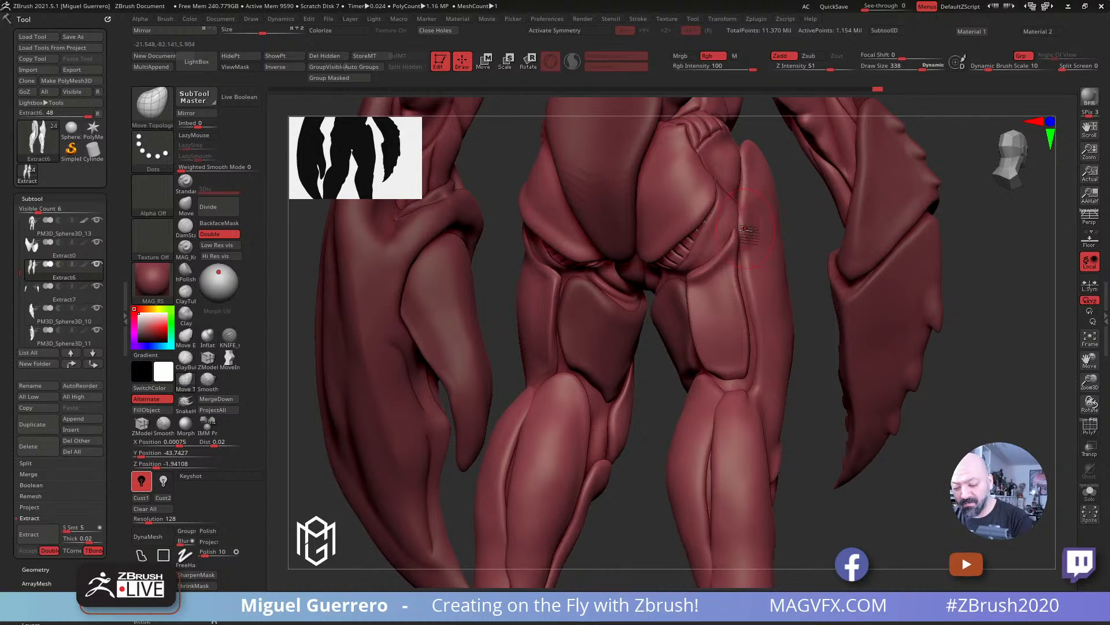
pyautogui.moveTo(756, 259); pyautogui.dragTo(760, 297)
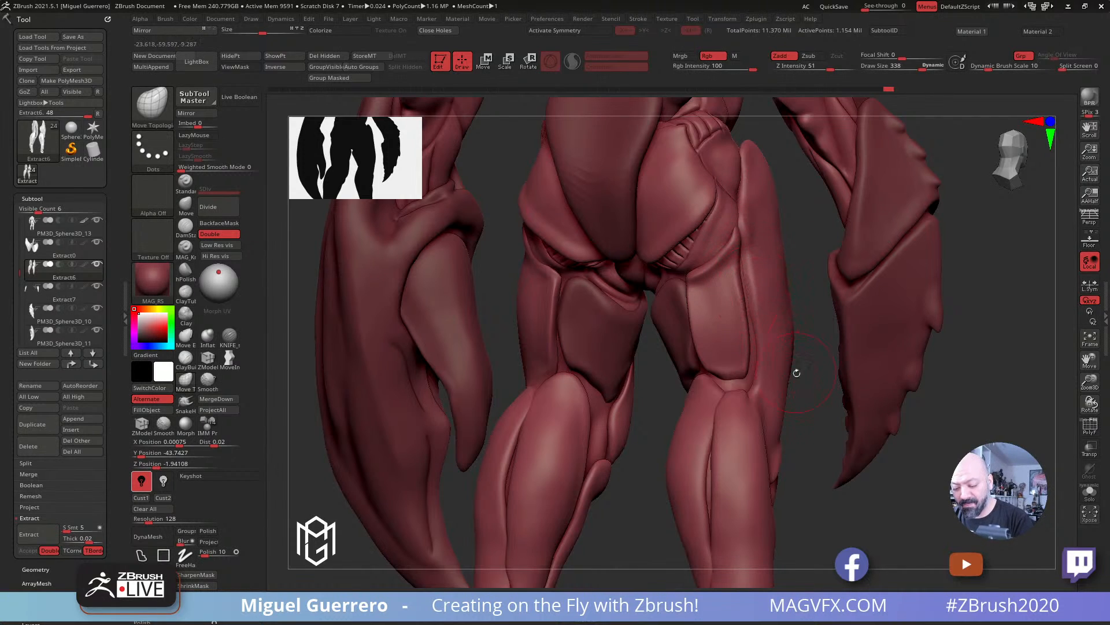
# Step: Swell the outer thigh panels beside the groove with Inflat at draw size 338 and recut the groove with KNIFE_sharp_control at 162
pyautogui.click(207, 335)
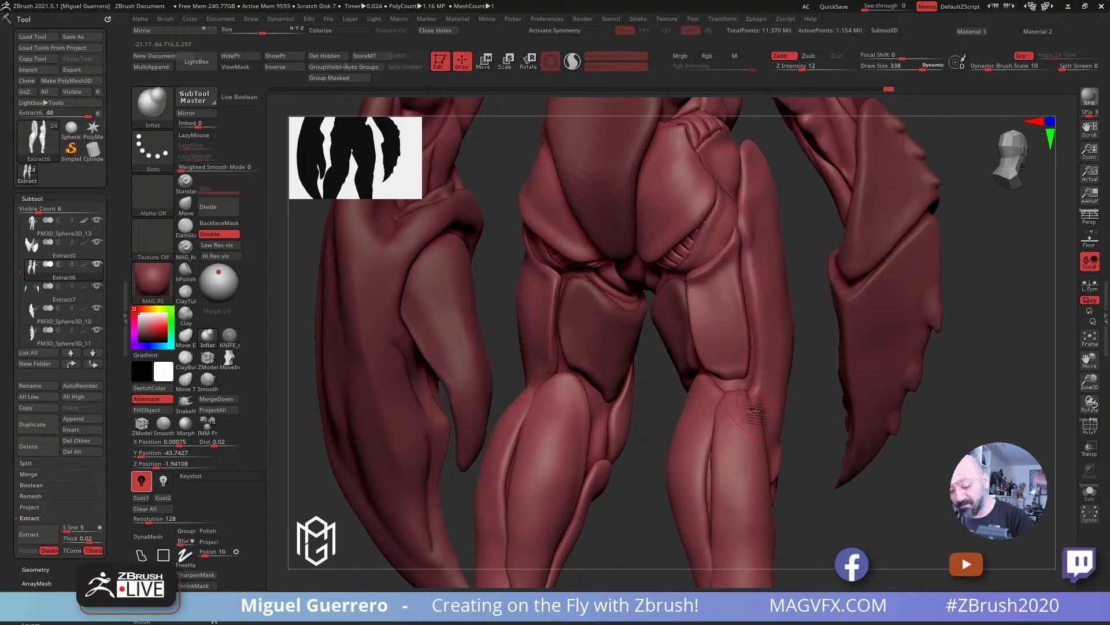
pyautogui.press('shift')
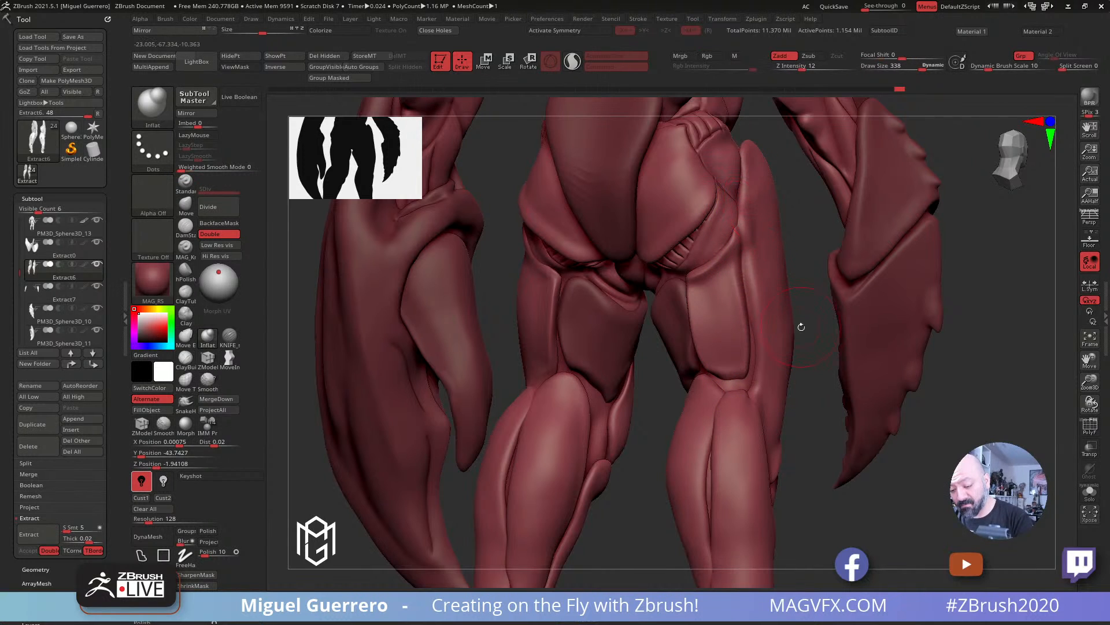
pyautogui.moveTo(798, 322); pyautogui.dragTo(807, 340)
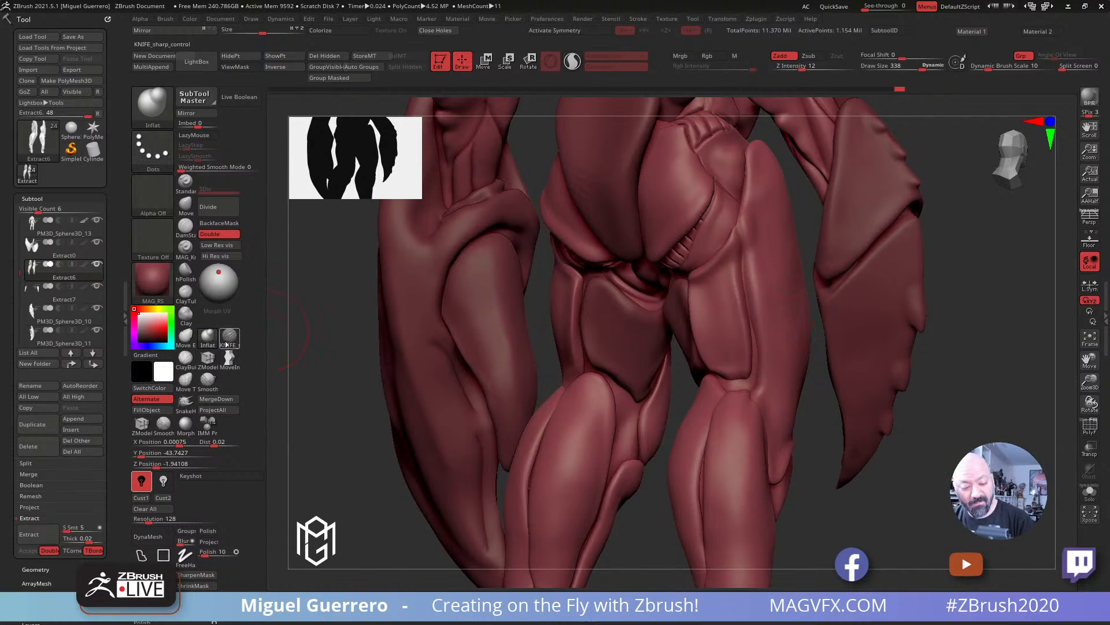
pyautogui.click(228, 344)
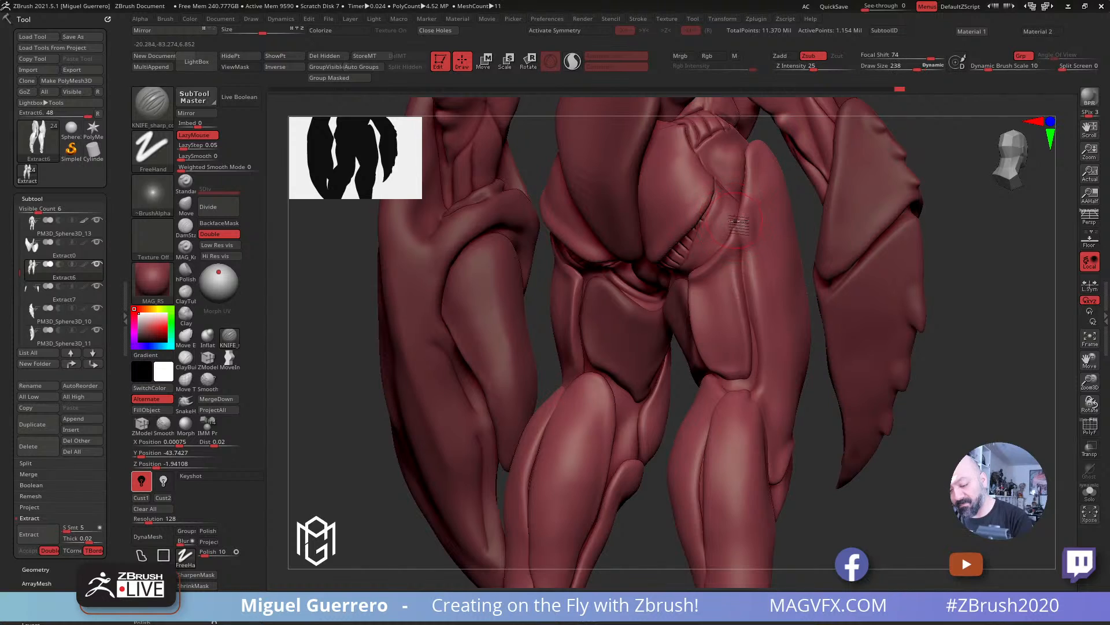
pyautogui.moveTo(746, 246); pyautogui.dragTo(749, 294)
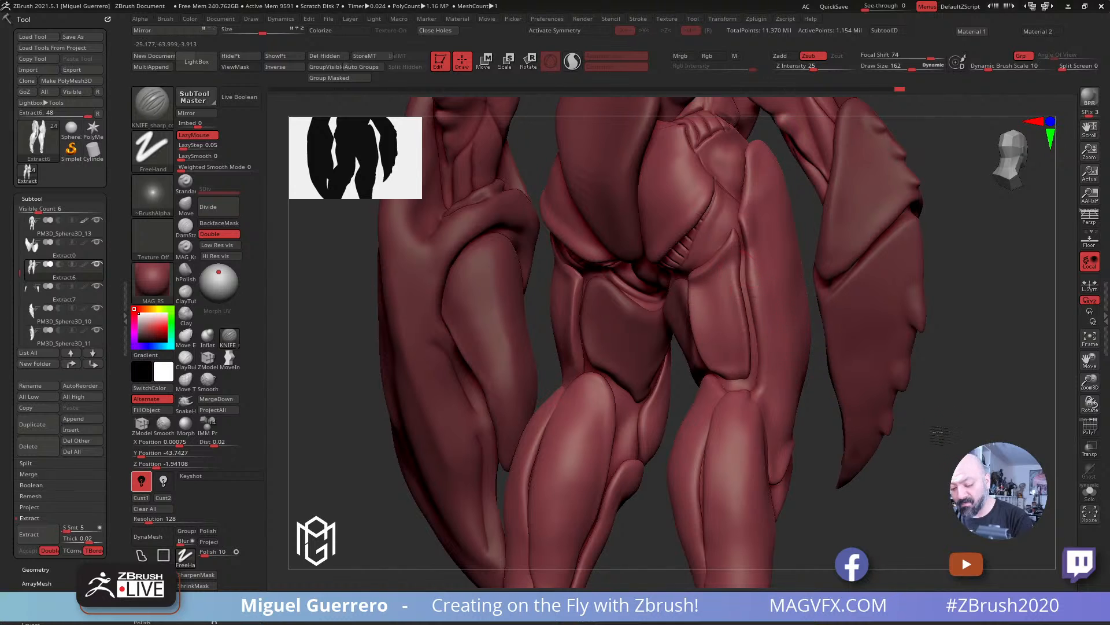
# Step: Adjust and smooth the inner edge of the rear thigh panels with the Move brush at draw size 302
pyautogui.moveTo(940, 434)
pyautogui.mouseDown()
pyautogui.moveTo(663, 300)
pyautogui.moveTo(540, 310)
pyautogui.moveTo(630, 307)
pyautogui.moveTo(572, 301)
pyautogui.mouseUp()
pyautogui.click(186, 204)
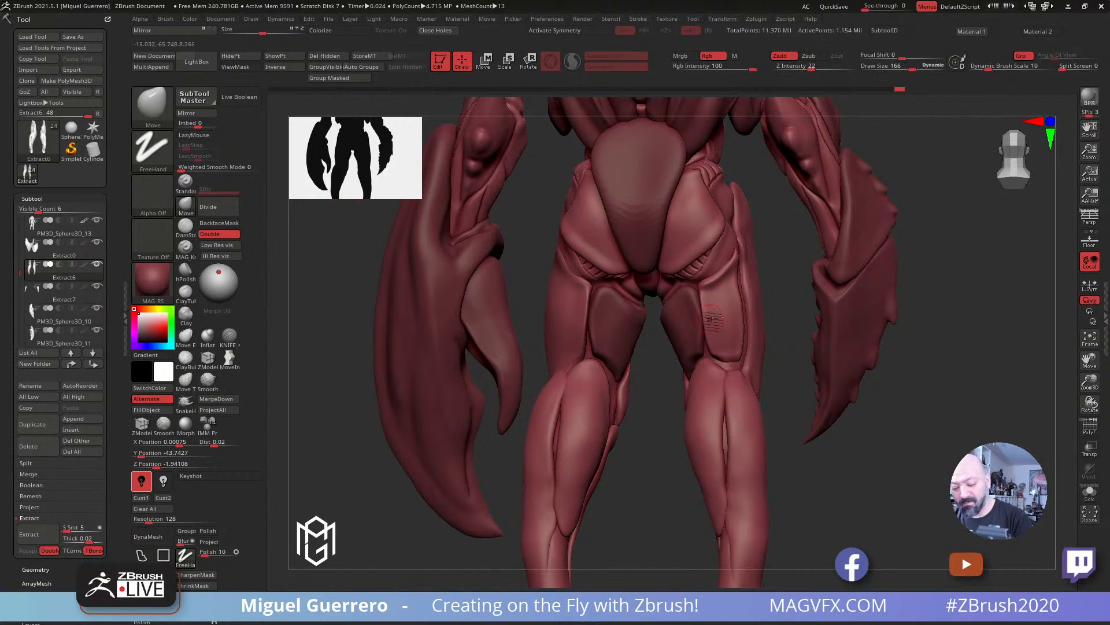
pyautogui.press(']')
pyautogui.moveTo(704, 315); pyautogui.dragTo(713, 313)
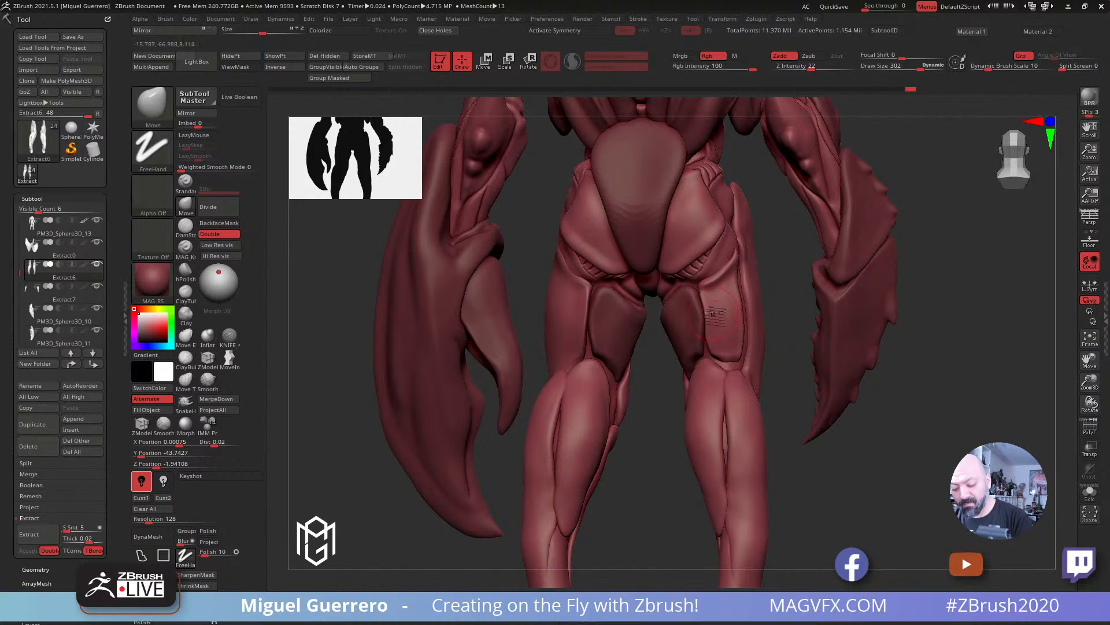
pyautogui.press('shift')
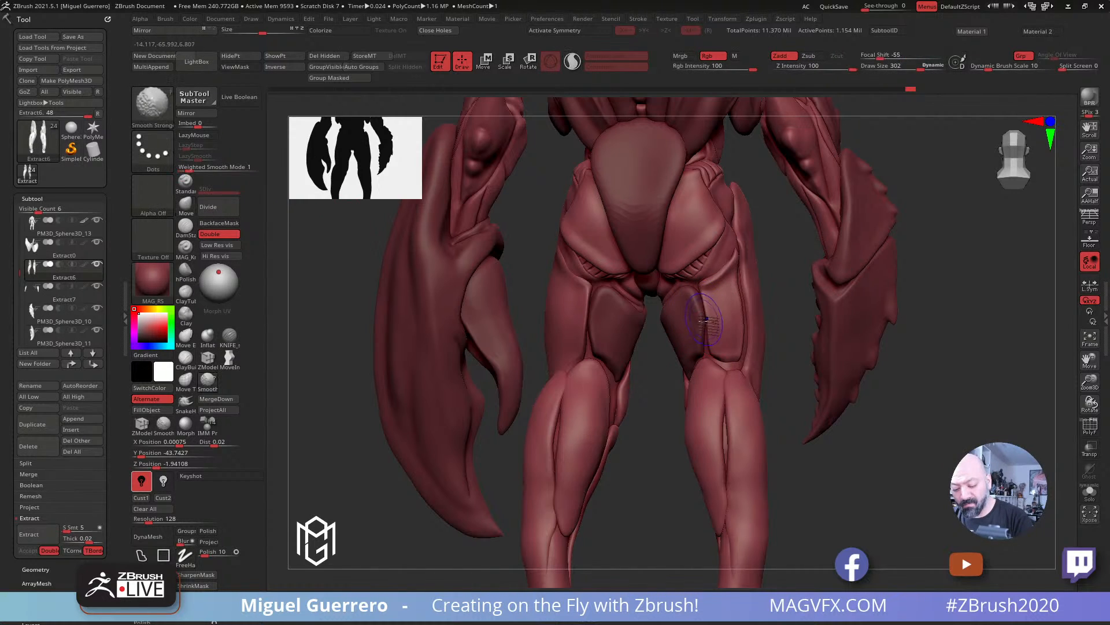
pyautogui.moveTo(529, 249)
pyautogui.mouseDown()
pyautogui.moveTo(483, 248)
pyautogui.moveTo(541, 244)
pyautogui.moveTo(532, 247)
pyautogui.mouseUp()
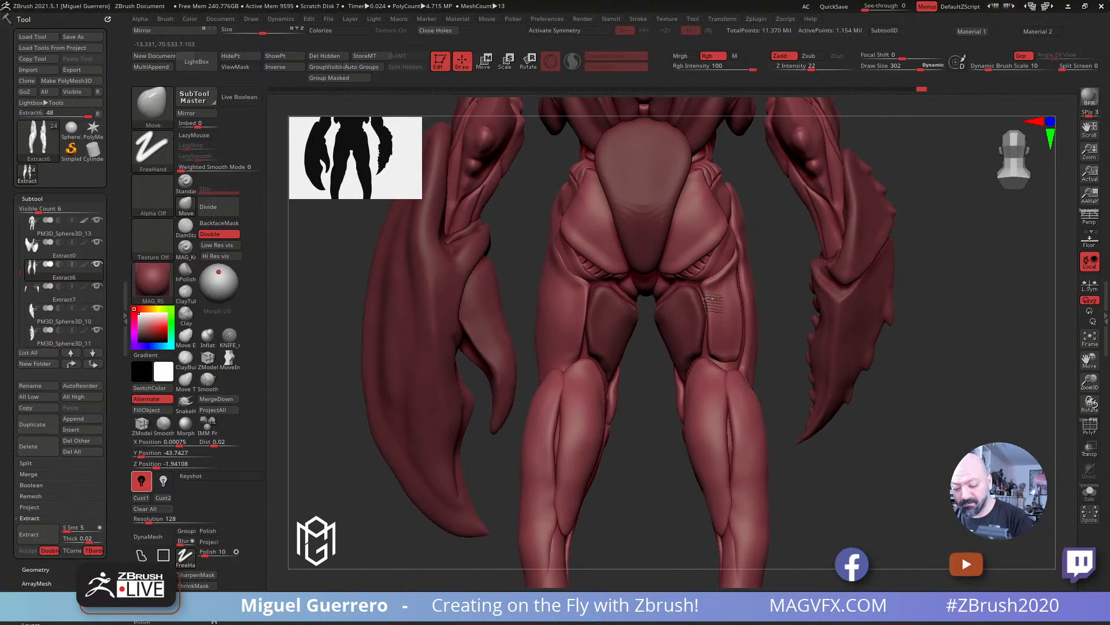
pyautogui.moveTo(790, 338); pyautogui.dragTo(729, 358)
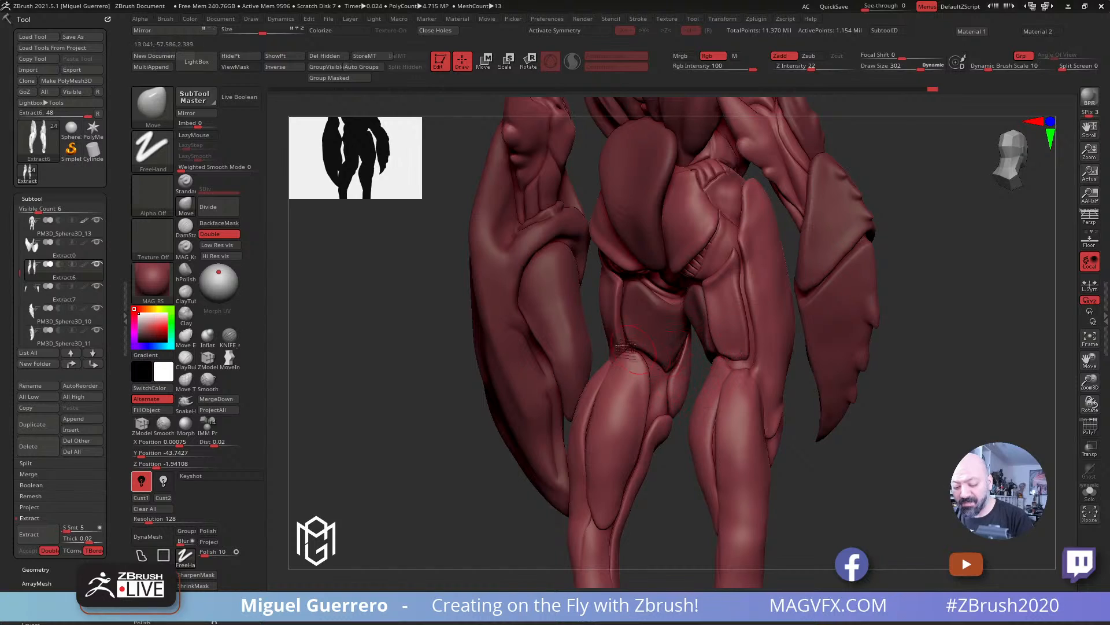
# Step: Make the central plate at the back of the pelvis the active subtool, DynaMesh it at resolution 128 and smooth its surface
pyautogui.moveTo(427, 315); pyautogui.dragTo(418, 286)
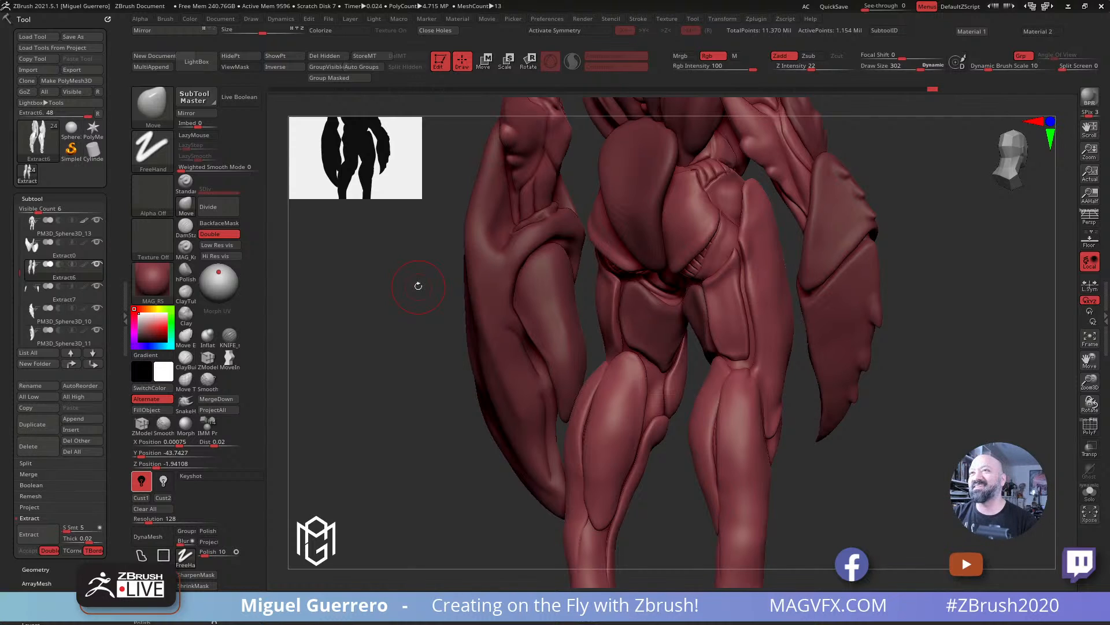
pyautogui.moveTo(377, 320)
pyautogui.mouseDown()
pyautogui.moveTo(384, 340)
pyautogui.moveTo(500, 260)
pyautogui.moveTo(391, 265)
pyautogui.moveTo(579, 249)
pyautogui.mouseUp()
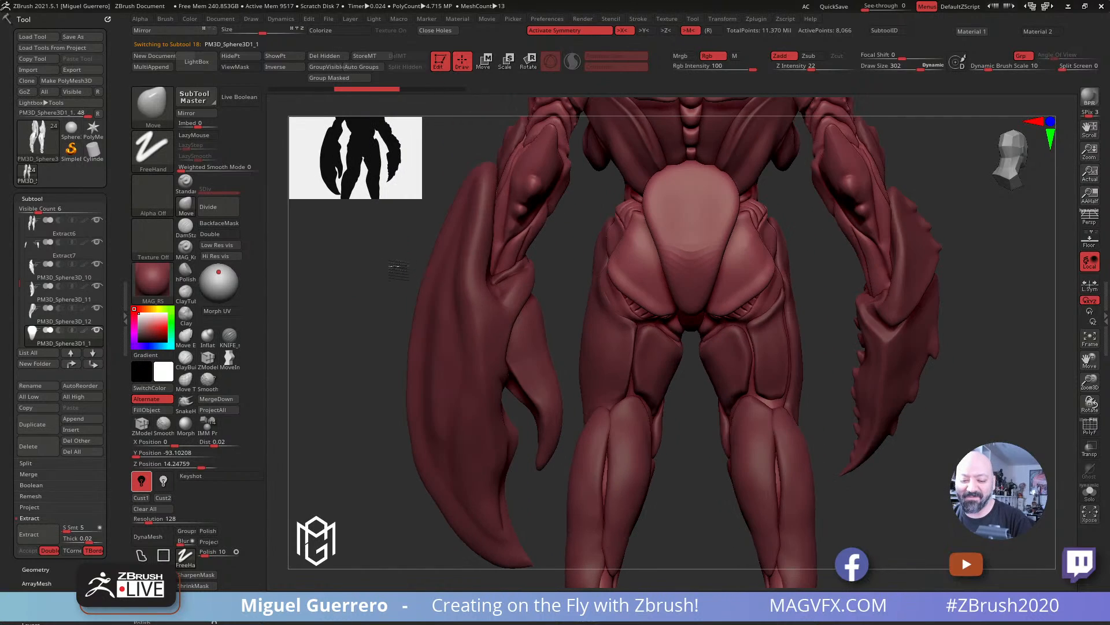
pyautogui.keyDown('alt'); pyautogui.click(594, 247); pyautogui.keyUp('alt')
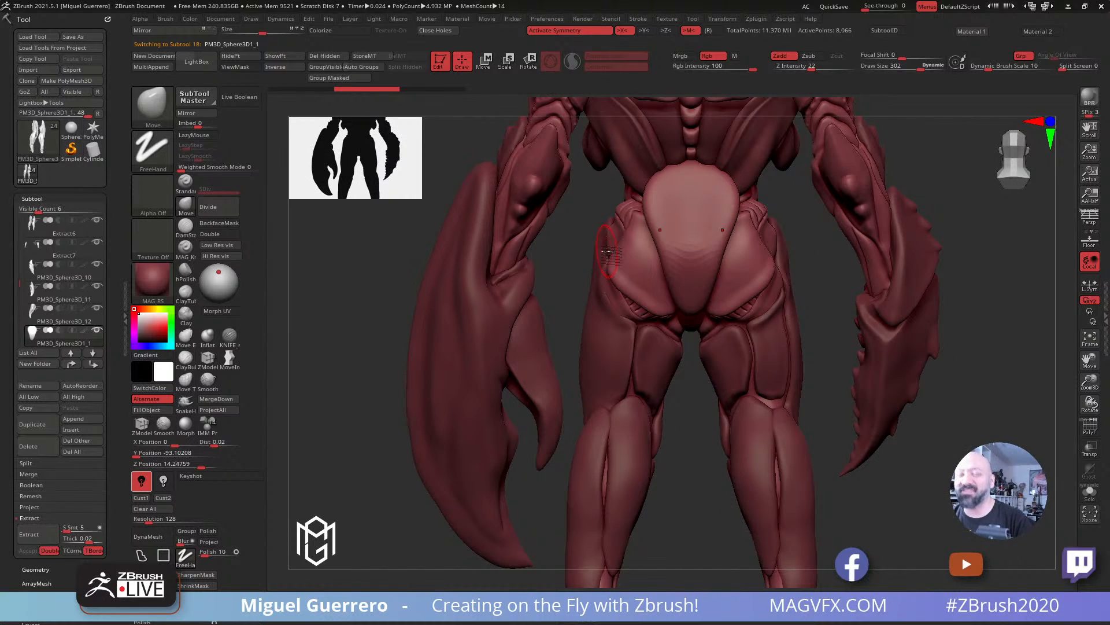
pyautogui.moveTo(405, 309); pyautogui.dragTo(579, 325)
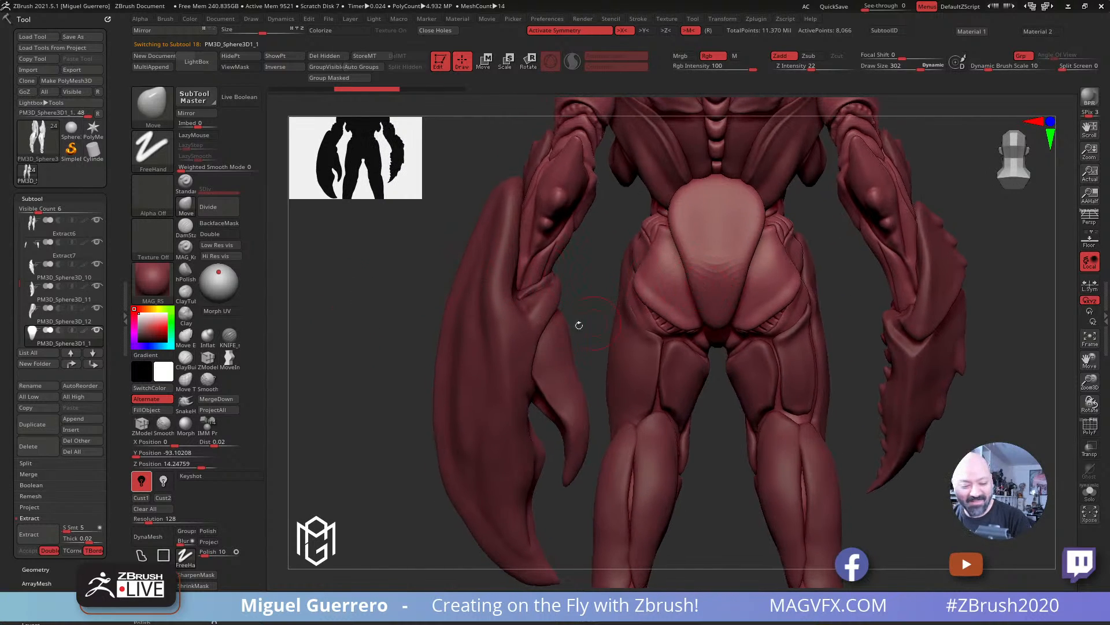
pyautogui.click(1090, 493)
pyautogui.click(1089, 492)
pyautogui.moveTo(386, 323)
pyautogui.mouseDown()
pyautogui.moveTo(454, 305)
pyautogui.moveTo(441, 401)
pyautogui.moveTo(676, 157)
pyautogui.mouseUp()
pyautogui.moveTo(641, 324); pyautogui.dragTo(672, 337)
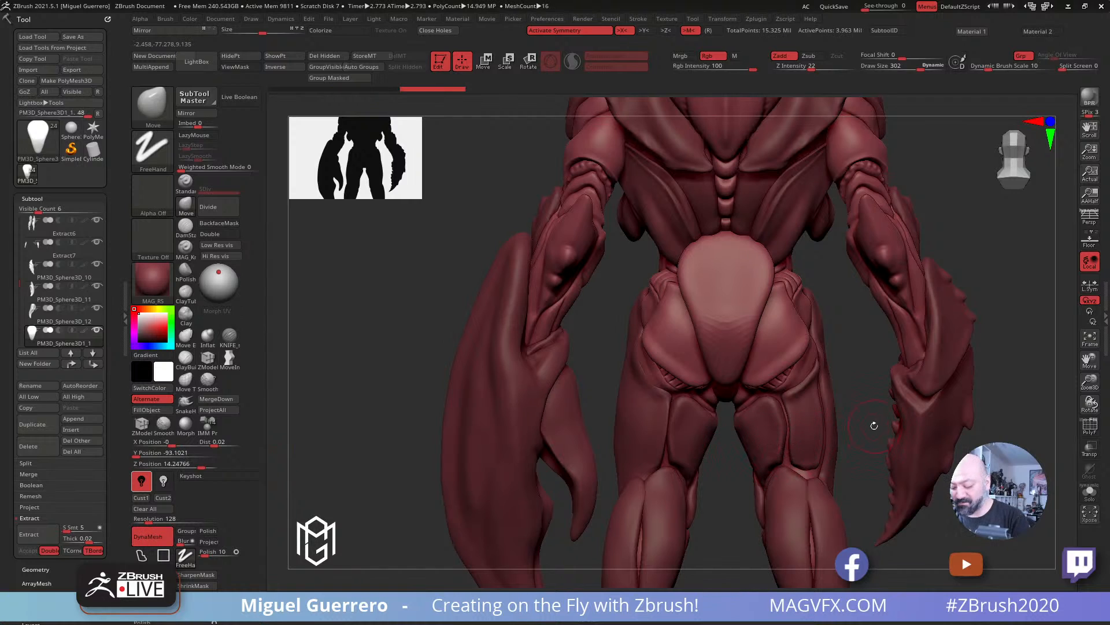
pyautogui.keyDown('shift'); pyautogui.moveTo(731, 317); pyautogui.dragTo(717, 343); pyautogui.keyUp('shift')
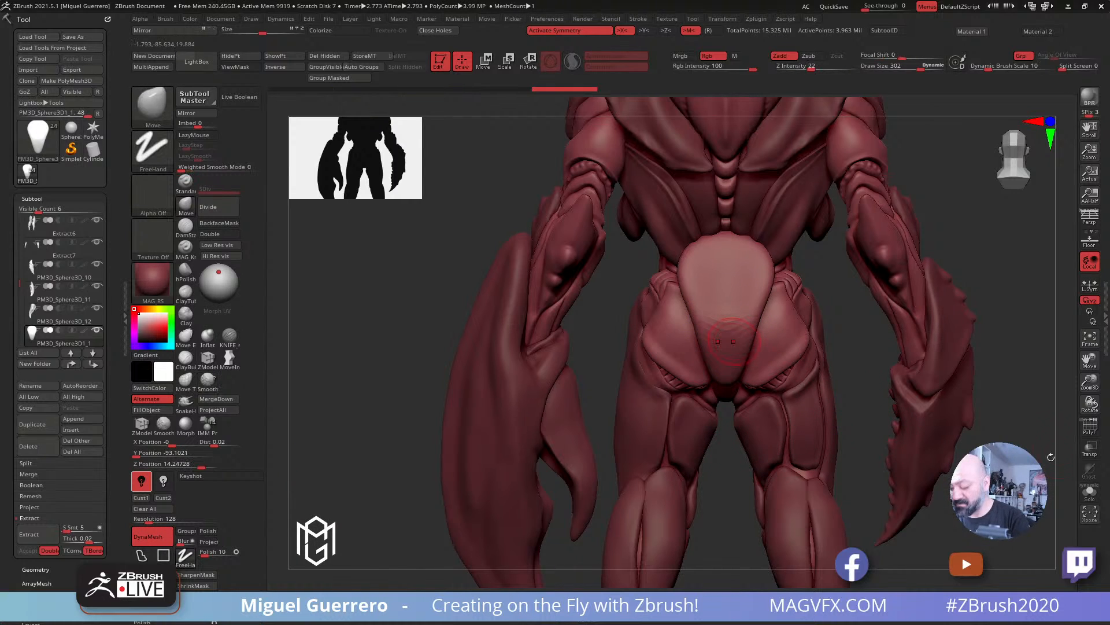
# Step: Inspect the pelvis plate's mesh density in isolation and re-DynaMesh the plate at resolution 72
pyautogui.click(1089, 492)
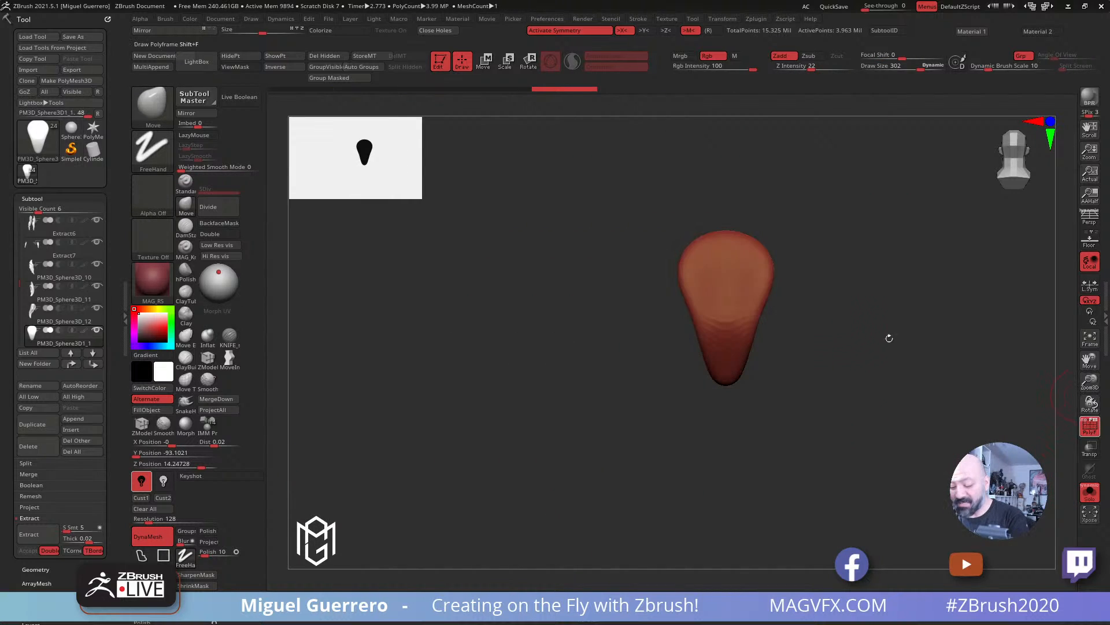
pyautogui.press('f')
pyautogui.click(1090, 426)
pyautogui.keyDown('ctrl'); pyautogui.moveTo(788, 327); pyautogui.dragTo(929, 413, button='right'); pyautogui.keyUp('ctrl')
pyautogui.click(1089, 426)
pyautogui.click(1089, 492)
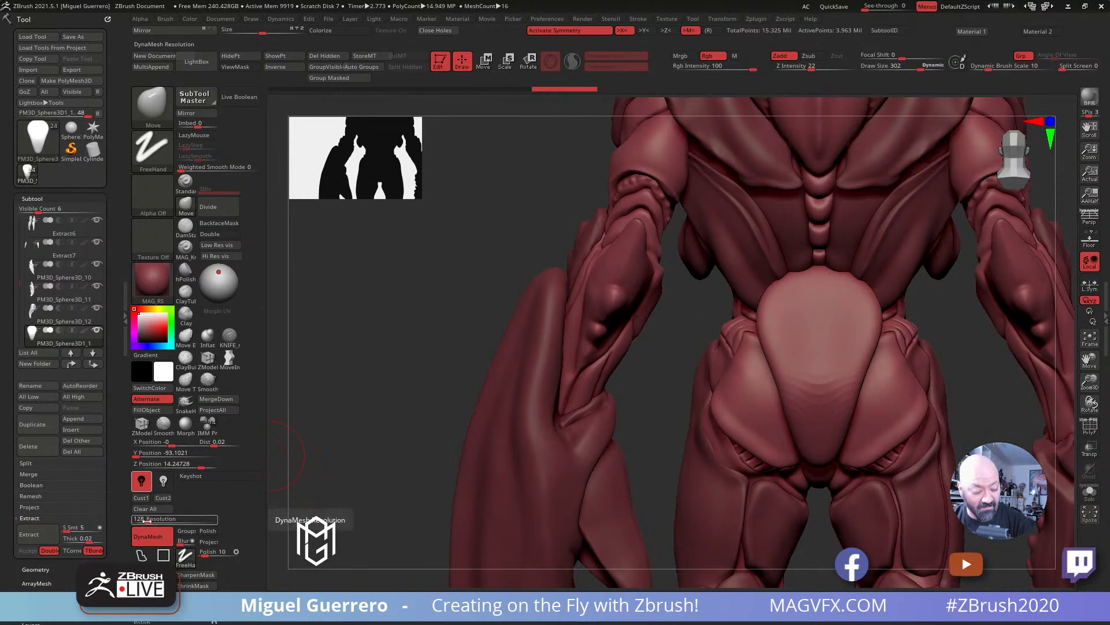
pyautogui.click(144, 521)
pyautogui.press('ctrl')
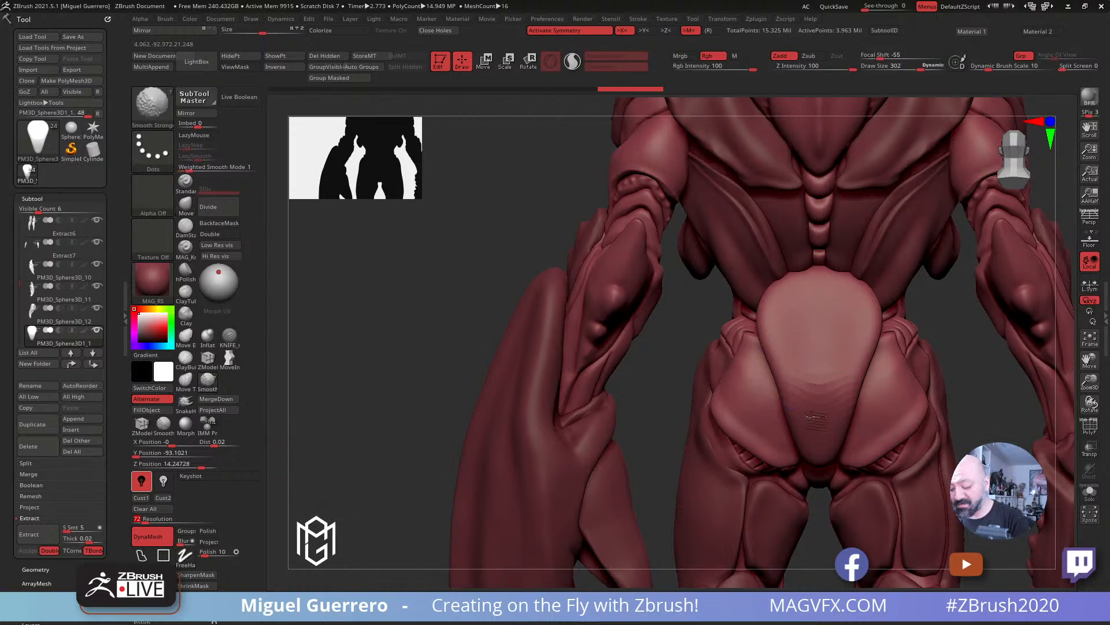
pyautogui.keyDown('ctrl'); pyautogui.moveTo(455, 311); pyautogui.dragTo(463, 315); pyautogui.keyUp('ctrl')
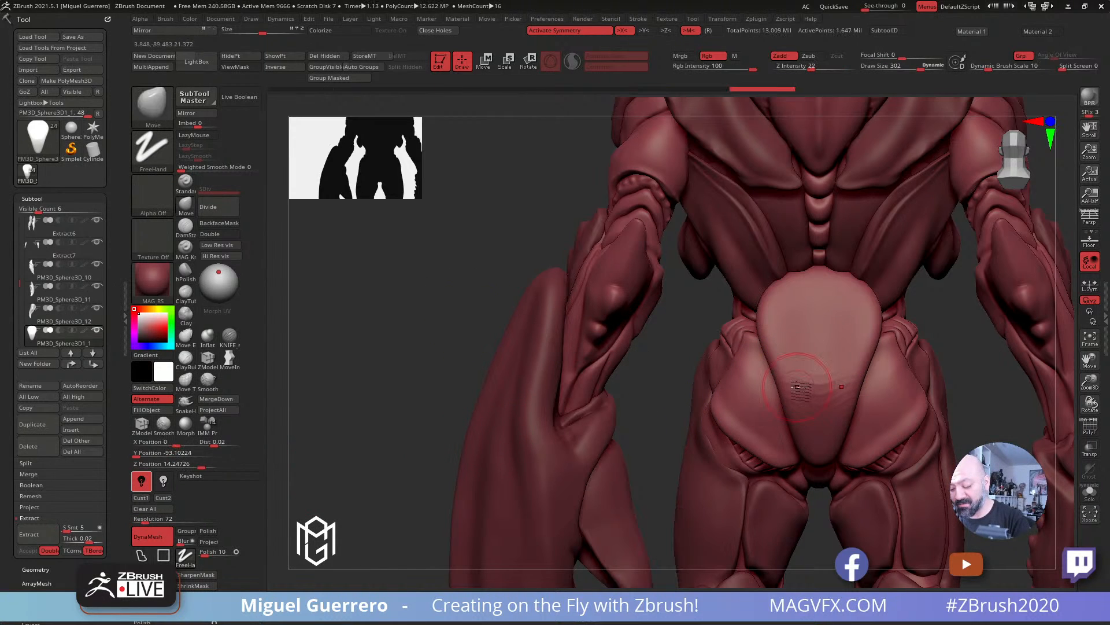
pyautogui.press('shift')
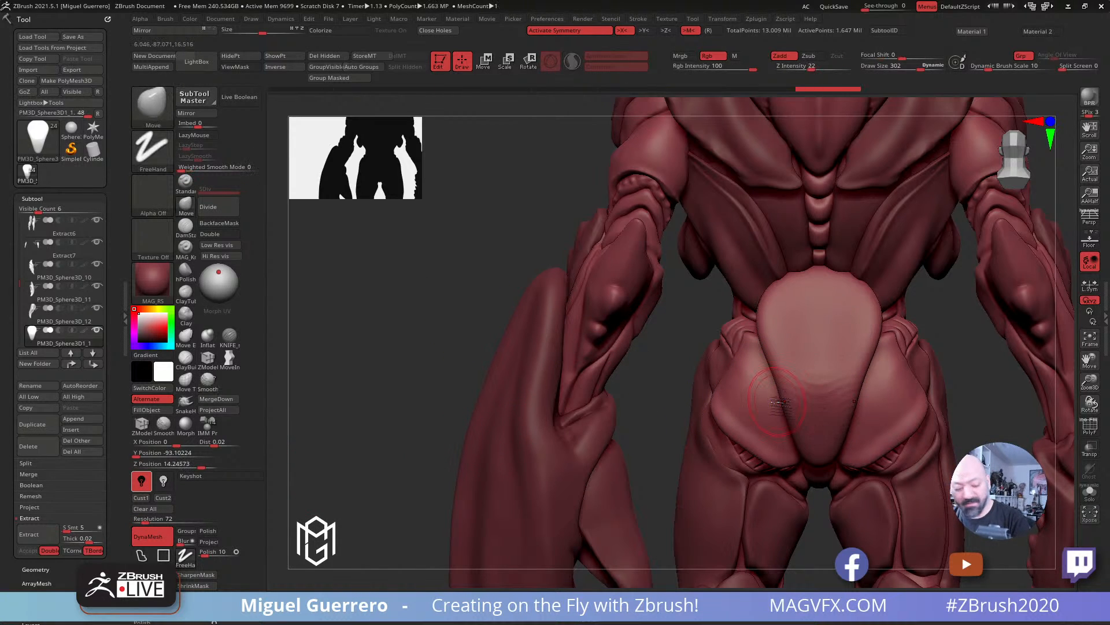
# Step: Re-DynaMesh the pelvis plate at resolution 16 and smooth away the ridges across its lower half
pyautogui.click(145, 519)
pyautogui.write('24')
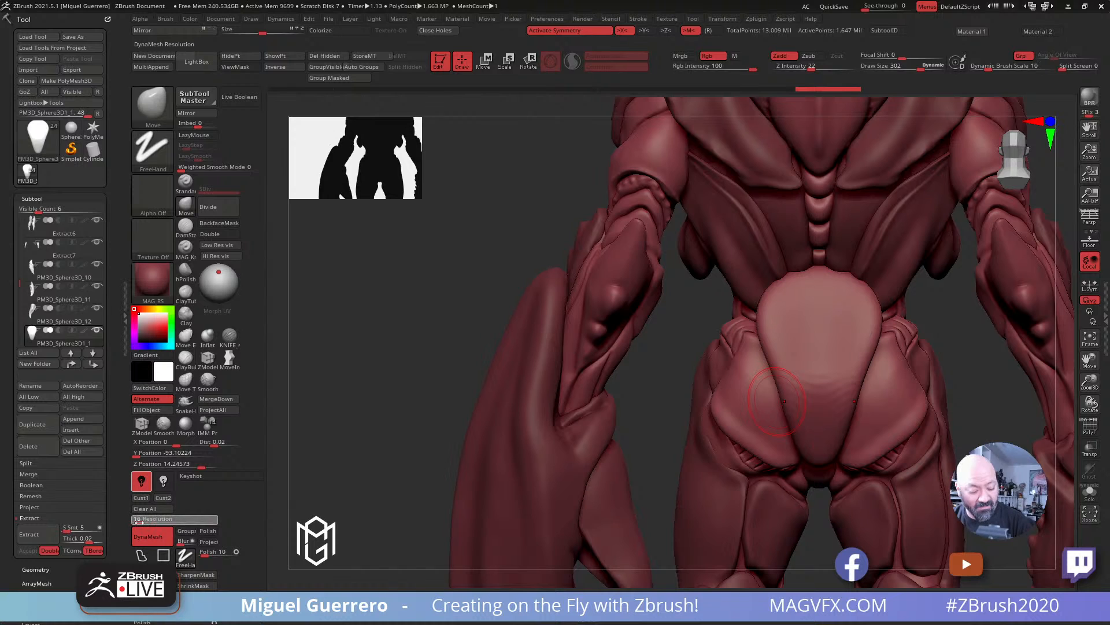
pyautogui.press('Return')
pyautogui.keyDown('ctrl'); pyautogui.moveTo(462, 315); pyautogui.dragTo(425, 332); pyautogui.keyUp('ctrl')
pyautogui.keyDown('shift'); pyautogui.moveTo(809, 389); pyautogui.dragTo(810, 364); pyautogui.keyUp('shift')
# Step: Reshape the upper edge and side of the pelvis plate with the Move brush at draw size 682
pyautogui.moveTo(512, 292)
pyautogui.mouseDown()
pyautogui.moveTo(476, 297)
pyautogui.moveTo(511, 283)
pyautogui.moveTo(462, 291)
pyautogui.moveTo(453, 280)
pyautogui.moveTo(508, 267)
pyautogui.moveTo(498, 293)
pyautogui.moveTo(445, 286)
pyautogui.mouseUp()
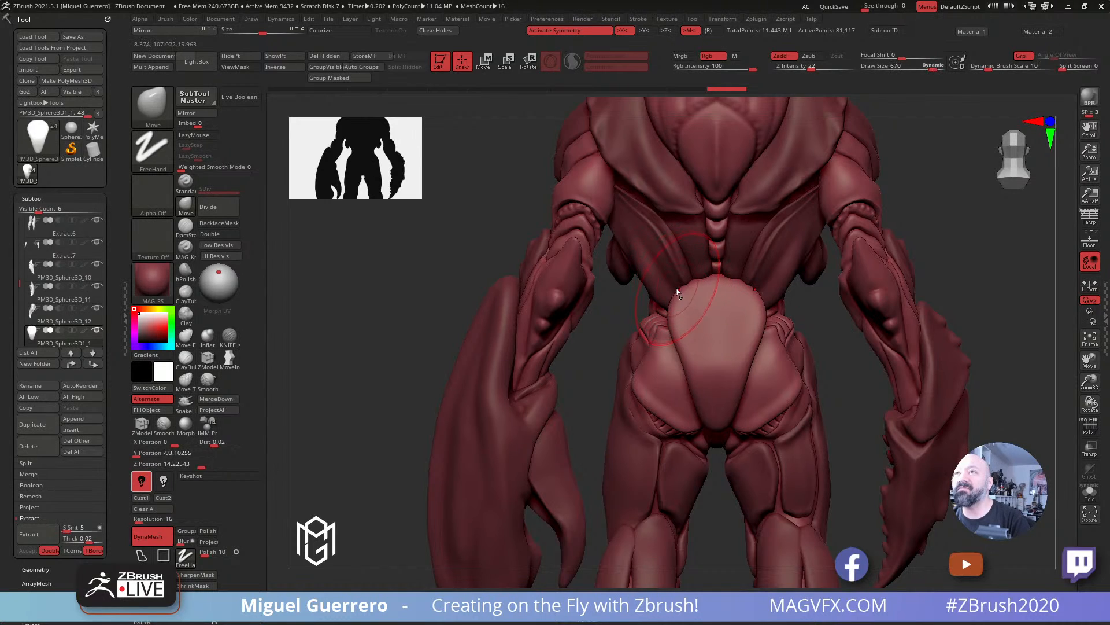
pyautogui.press(']')
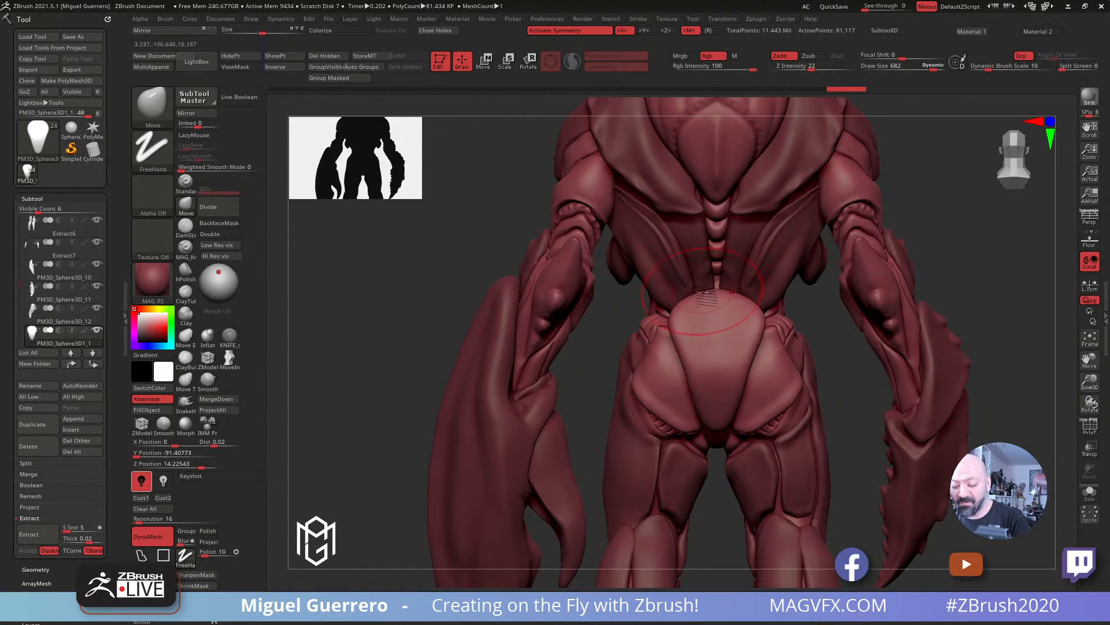
pyautogui.moveTo(671, 315); pyautogui.dragTo(717, 296)
pyautogui.moveTo(480, 248)
pyautogui.mouseDown()
pyautogui.moveTo(392, 260)
pyautogui.moveTo(436, 264)
pyautogui.mouseUp()
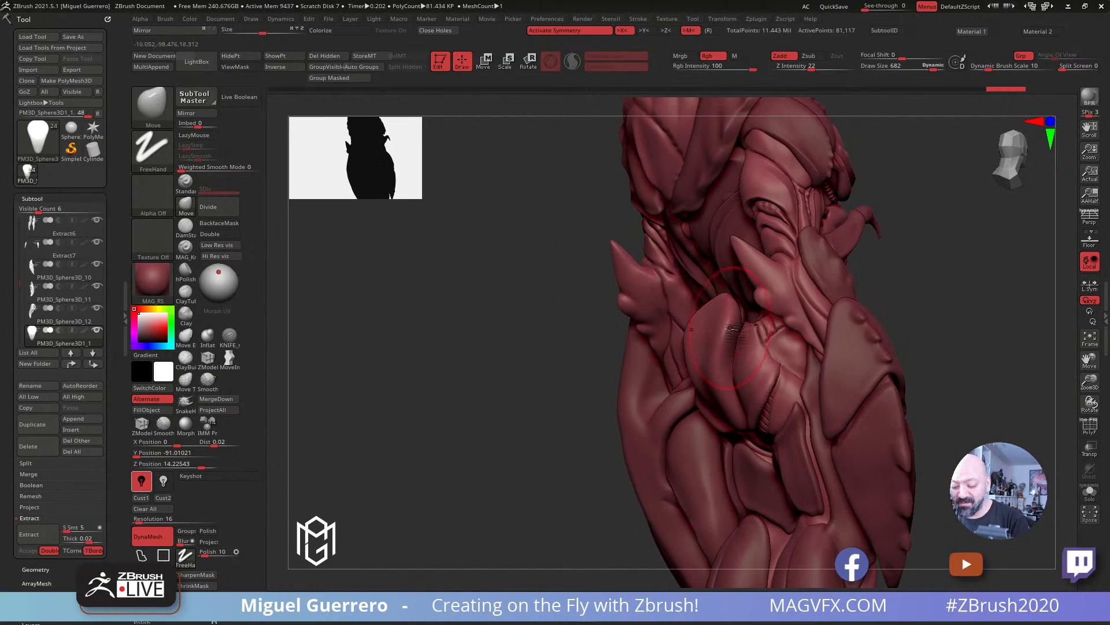
pyautogui.moveTo(729, 324)
pyautogui.mouseDown()
pyautogui.moveTo(744, 331)
pyautogui.moveTo(753, 365)
pyautogui.mouseUp()
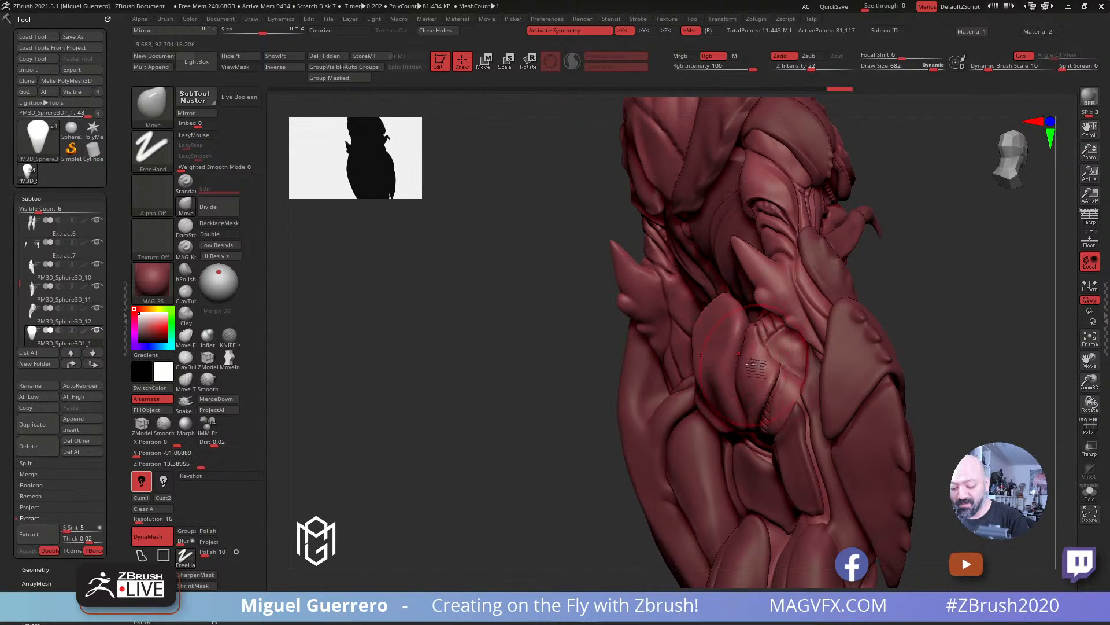
pyautogui.moveTo(485, 343); pyautogui.dragTo(573, 345)
# Step: Swell the upper part of the pelvis plate with Inflat strokes at draw size 682
pyautogui.click(208, 337)
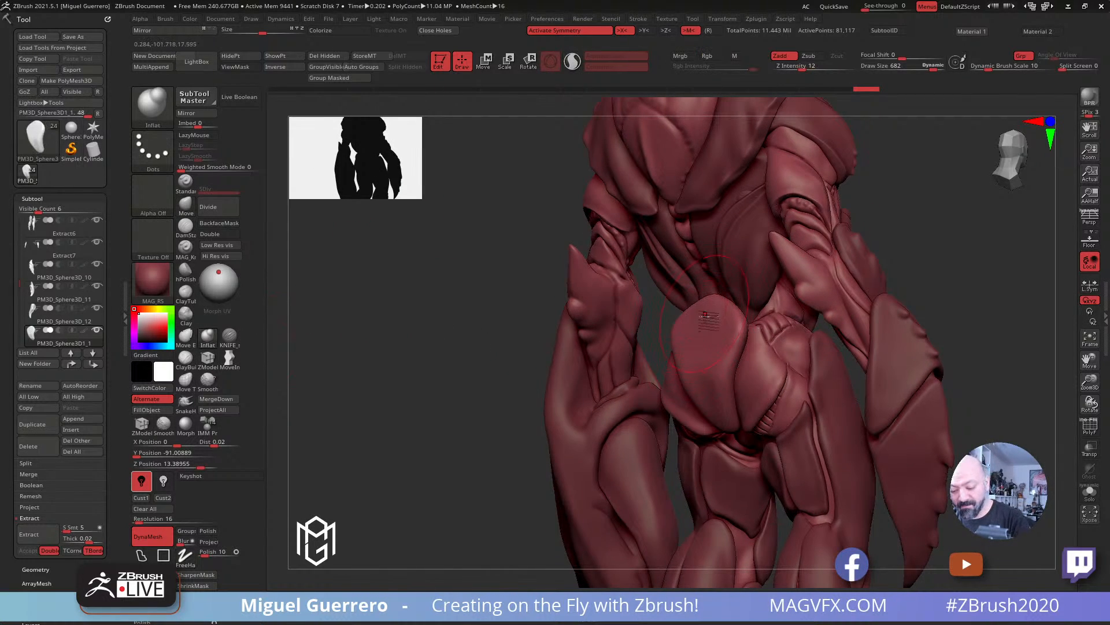
pyautogui.moveTo(697, 305); pyautogui.dragTo(703, 330)
pyautogui.moveTo(699, 310); pyautogui.dragTo(700, 342)
pyautogui.moveTo(540, 318); pyautogui.dragTo(606, 319)
pyautogui.moveTo(706, 309); pyautogui.dragTo(715, 370)
pyautogui.moveTo(416, 294); pyautogui.dragTo(488, 298)
pyautogui.moveTo(688, 311); pyautogui.dragTo(684, 341)
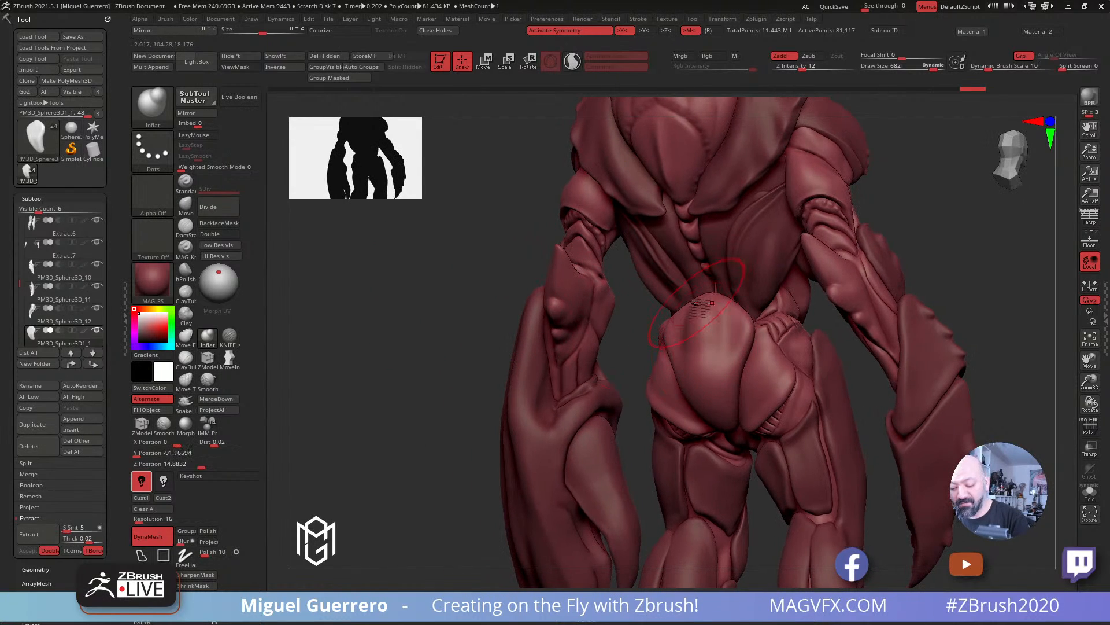
pyautogui.moveTo(425, 358)
pyautogui.mouseDown()
pyautogui.moveTo(426, 343)
pyautogui.moveTo(384, 328)
pyautogui.moveTo(458, 312)
pyautogui.mouseUp()
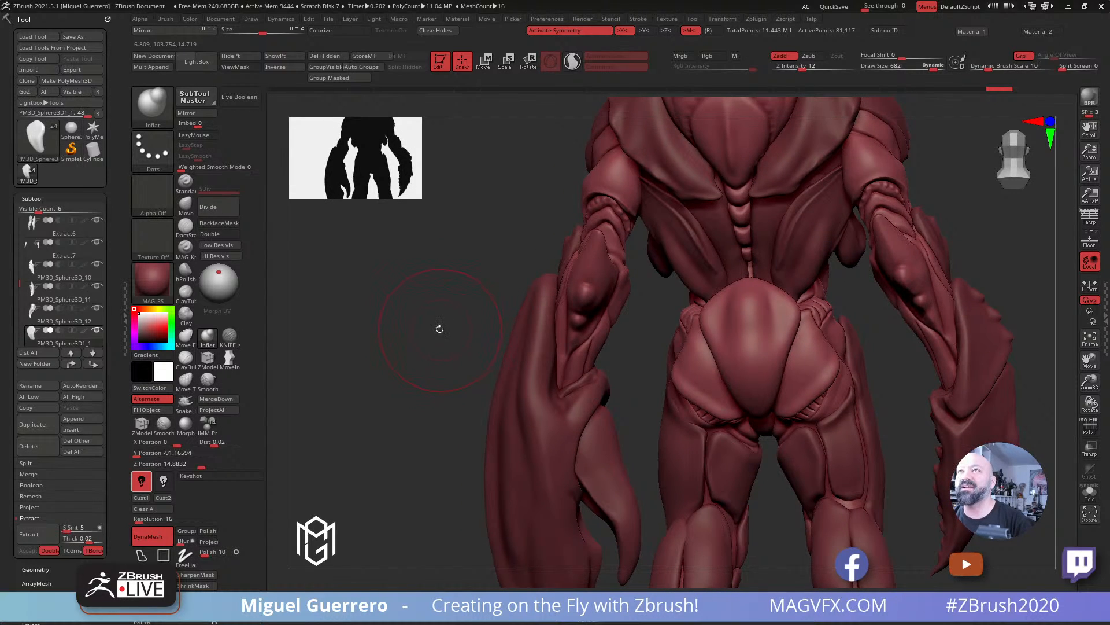
# Step: Undo the last few Inflat strokes on the pelvis plate
pyautogui.moveTo(439, 329); pyautogui.dragTo(480, 318)
pyautogui.hotkey('ctrl', 'z')
pyautogui.hotkey('ctrl', 'z')
pyautogui.hotkey('ctrl', 'z')
pyautogui.hotkey('ctrl', 'z')
pyautogui.hotkey('ctrl', 'z')
pyautogui.hotkey('ctrl', 'z')
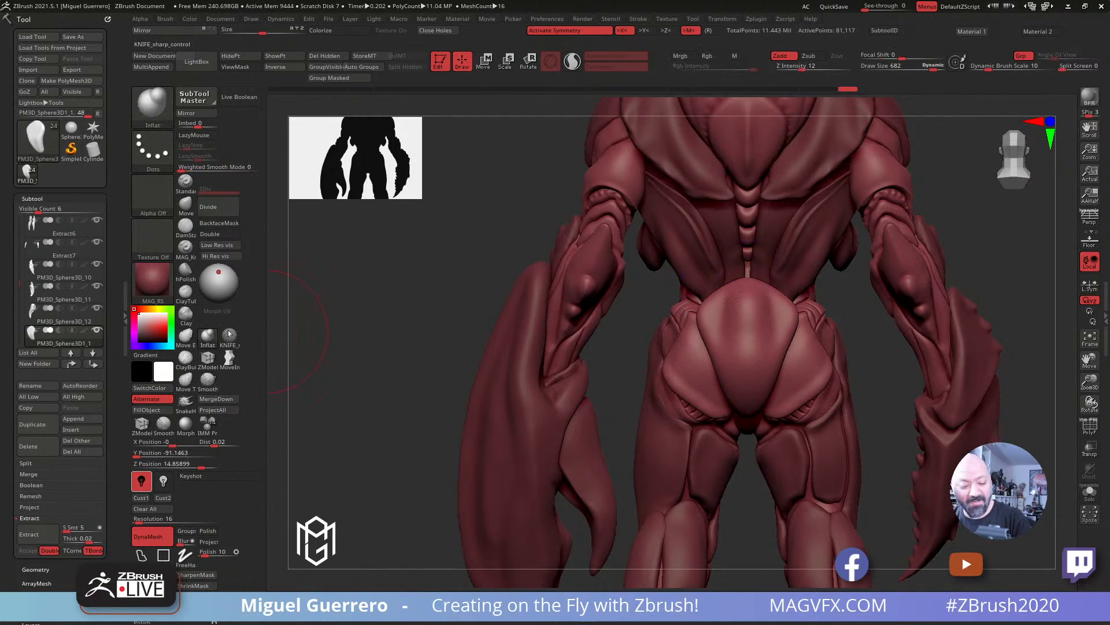
# Step: Carve a vertical centre crease and mirrored side grooves into the pelvis plate with DamStandard at draw sizes 682 and 674
pyautogui.click(185, 226)
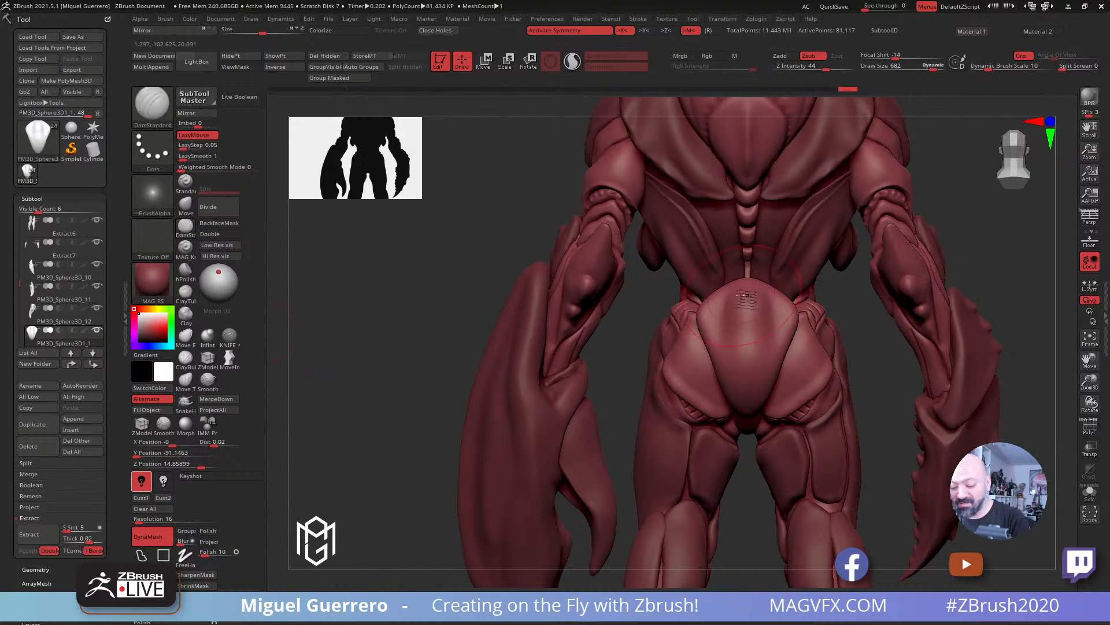
pyautogui.moveTo(747, 291); pyautogui.dragTo(748, 396)
pyautogui.moveTo(490, 292); pyautogui.dragTo(456, 292)
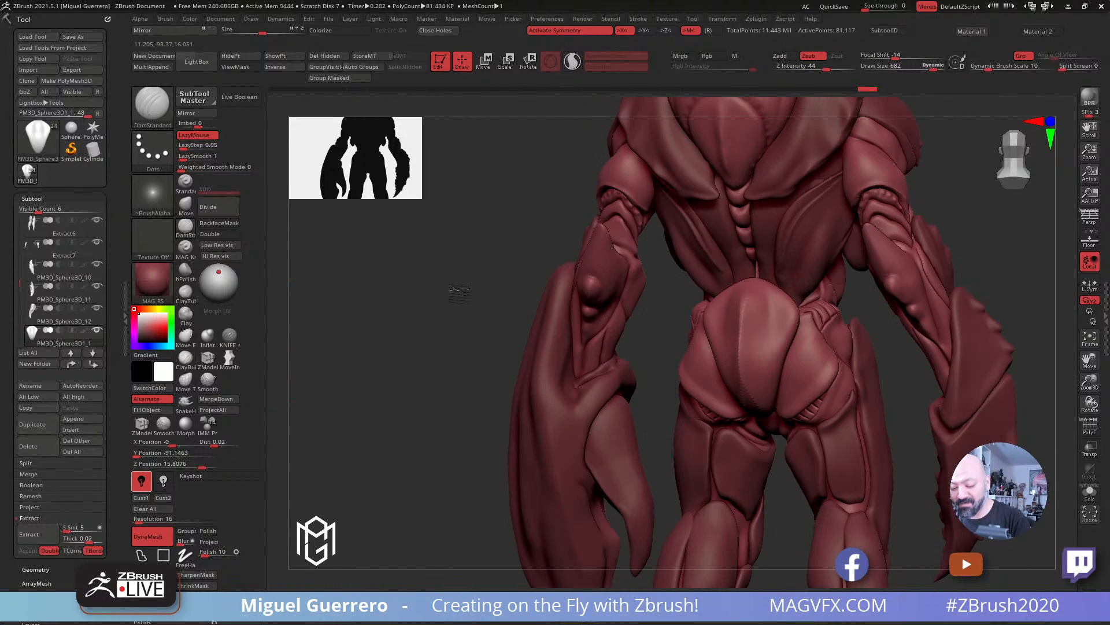
pyautogui.moveTo(760, 292)
pyautogui.mouseDown()
pyautogui.moveTo(756, 335)
pyautogui.moveTo(769, 363)
pyautogui.mouseUp()
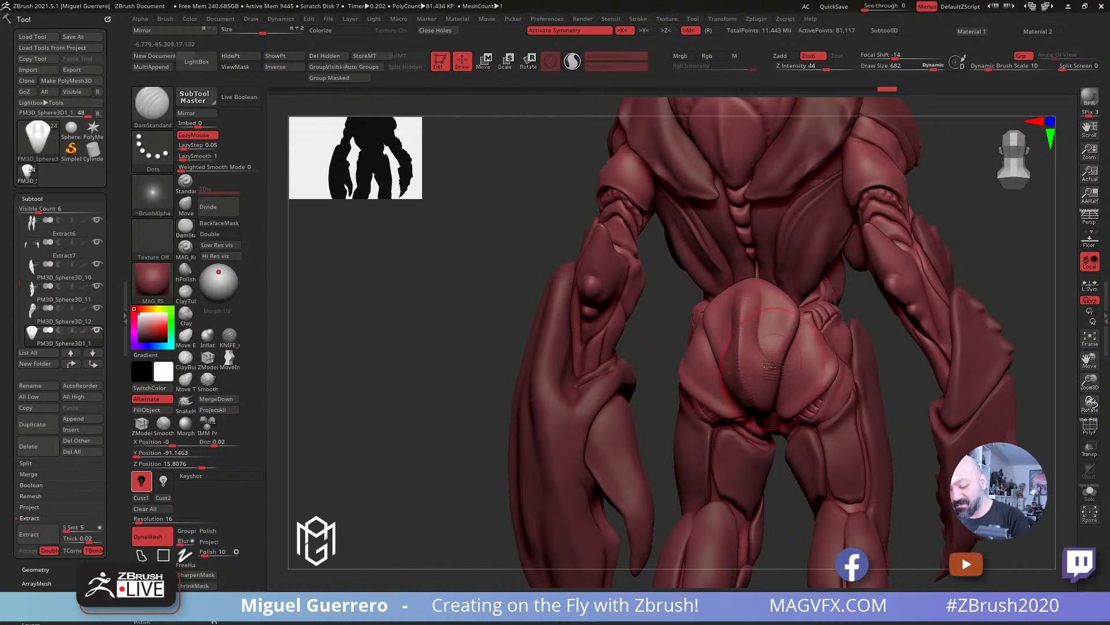
pyautogui.moveTo(501, 279); pyautogui.dragTo(452, 277)
pyautogui.moveTo(754, 301); pyautogui.dragTo(760, 316)
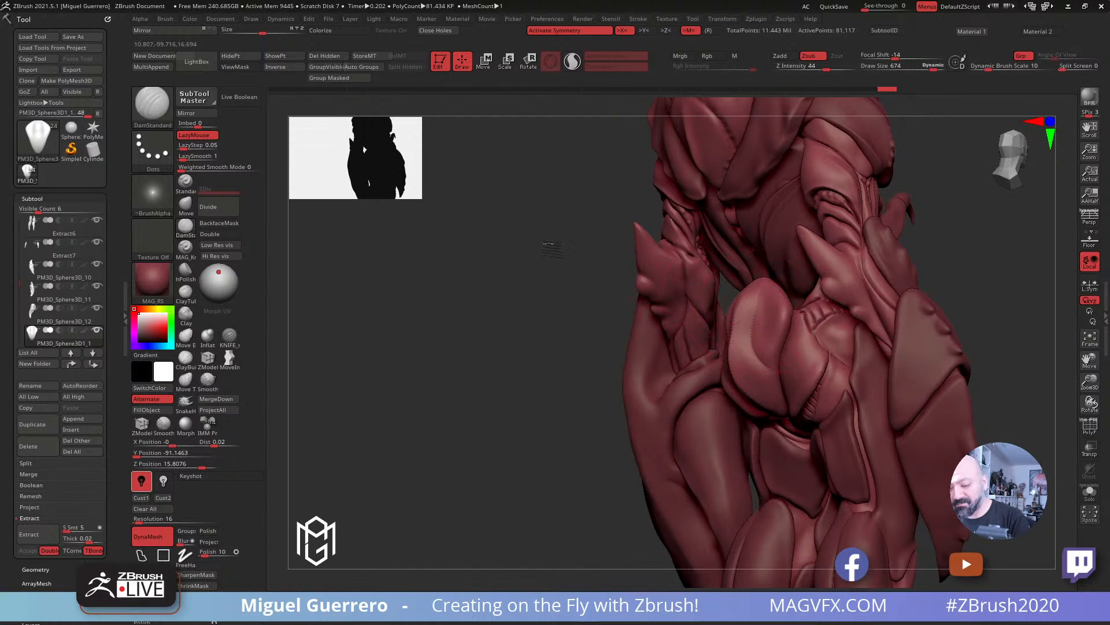
pyautogui.keyDown('shift'); pyautogui.moveTo(550, 245); pyautogui.dragTo(555, 344); pyautogui.keyUp('shift')
pyautogui.moveTo(463, 310); pyautogui.dragTo(435, 309)
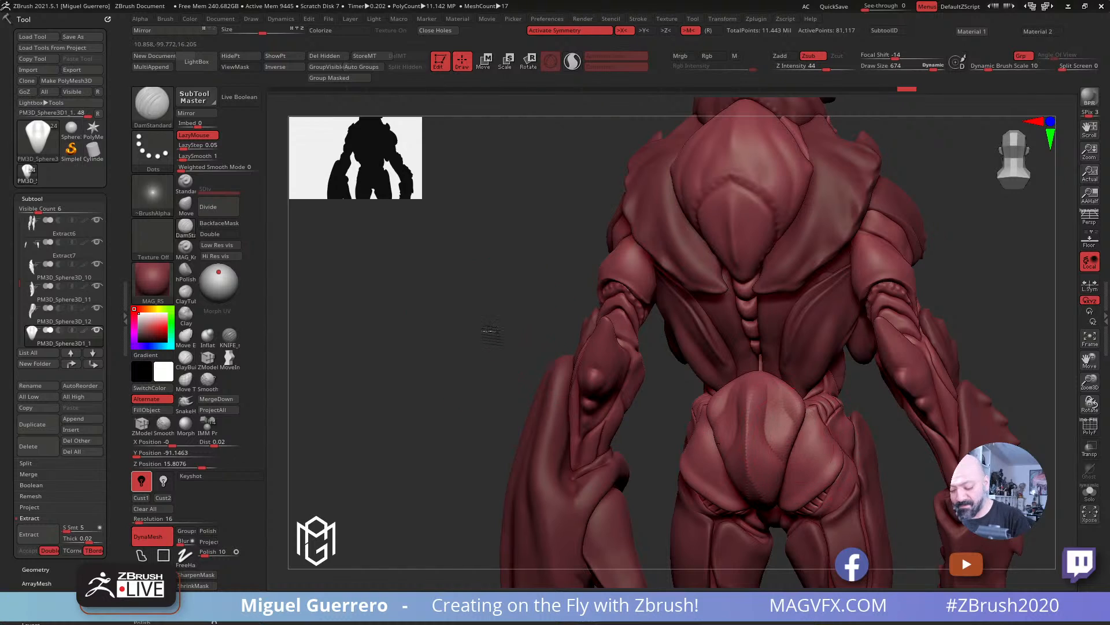
pyautogui.keyDown('shift'); pyautogui.moveTo(489, 331); pyautogui.dragTo(521, 333); pyautogui.keyUp('shift')
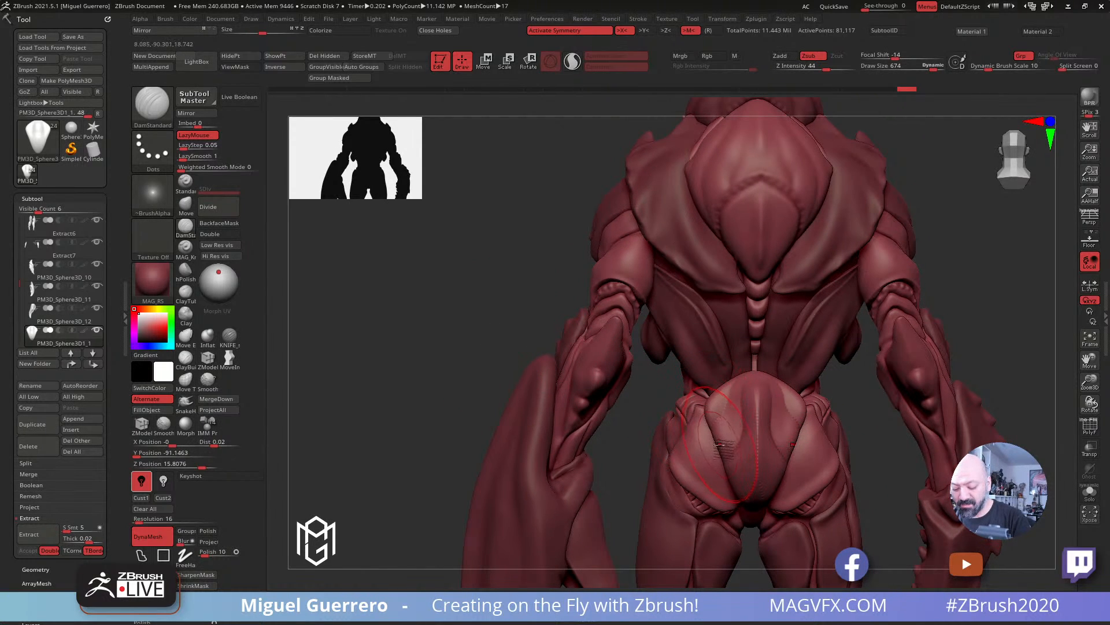
pyautogui.moveTo(715, 449)
pyautogui.mouseDown()
pyautogui.moveTo(733, 389)
pyautogui.moveTo(715, 449)
pyautogui.mouseUp()
# Step: Reshape the pelvis plate's outline and side profile with the Move brush, reducing the draw size from 674 to 430
pyautogui.click(186, 203)
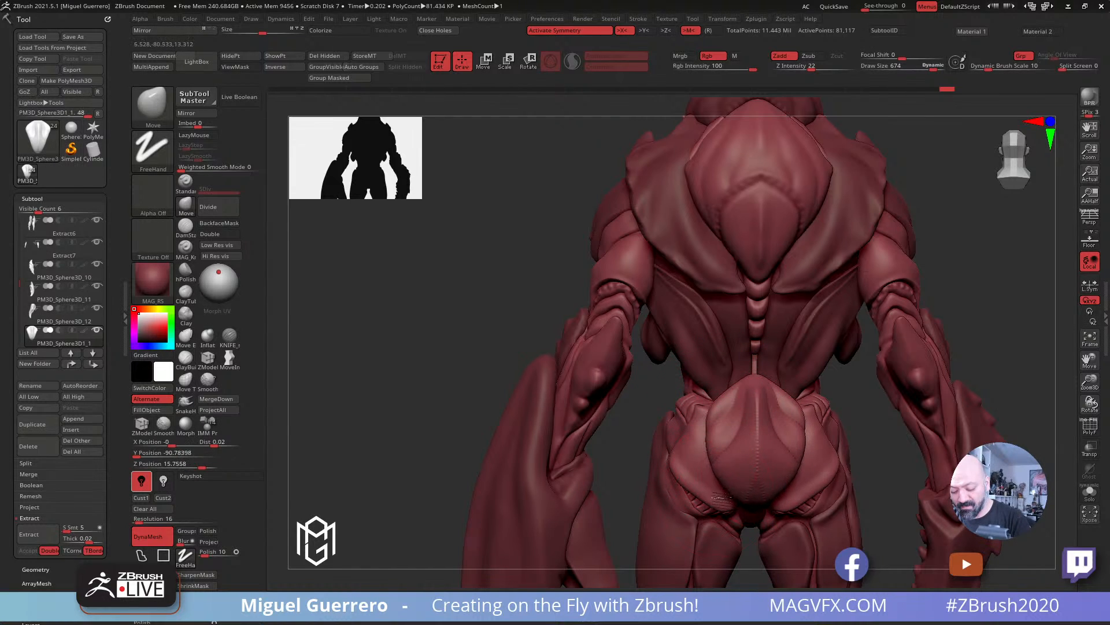
pyautogui.moveTo(479, 369); pyautogui.dragTo(446, 315)
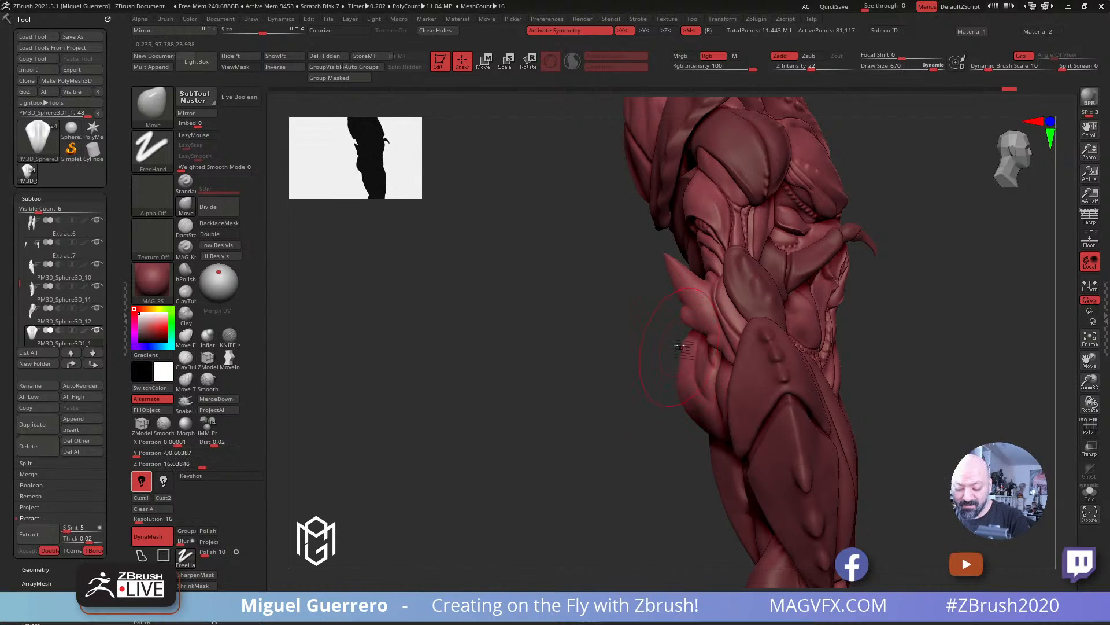
pyautogui.press('[')
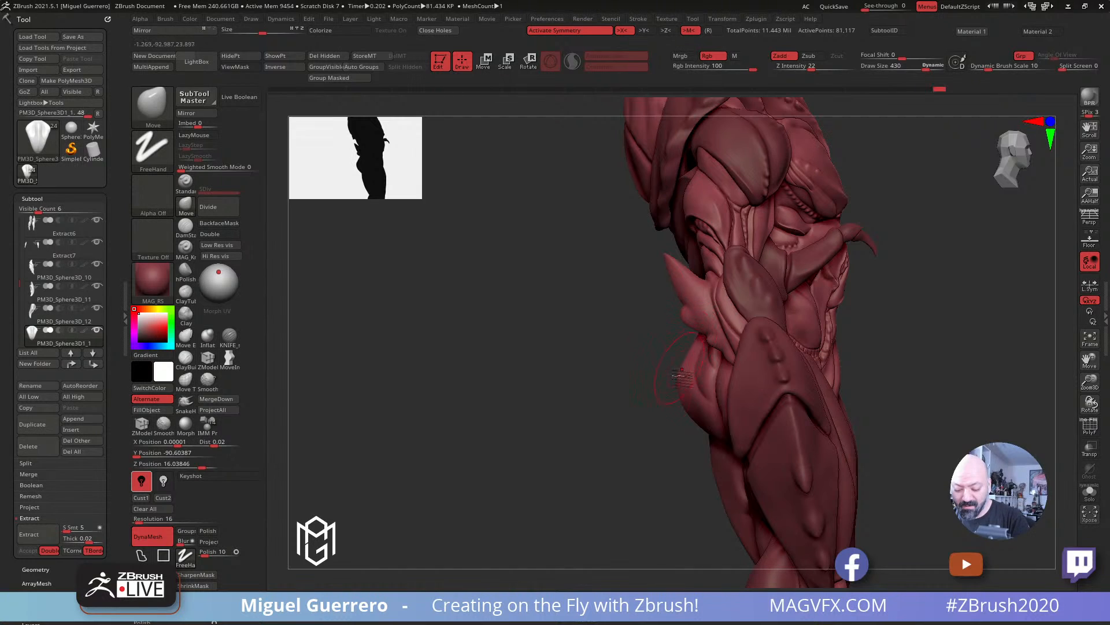
pyautogui.moveTo(619, 394)
pyautogui.mouseDown()
pyautogui.moveTo(621, 376)
pyautogui.moveTo(538, 347)
pyautogui.moveTo(474, 302)
pyautogui.moveTo(404, 318)
pyautogui.mouseUp()
# Step: Build up the pelvis plate's ridges with Inflat at draw sizes between 178 and 258
pyautogui.click(207, 335)
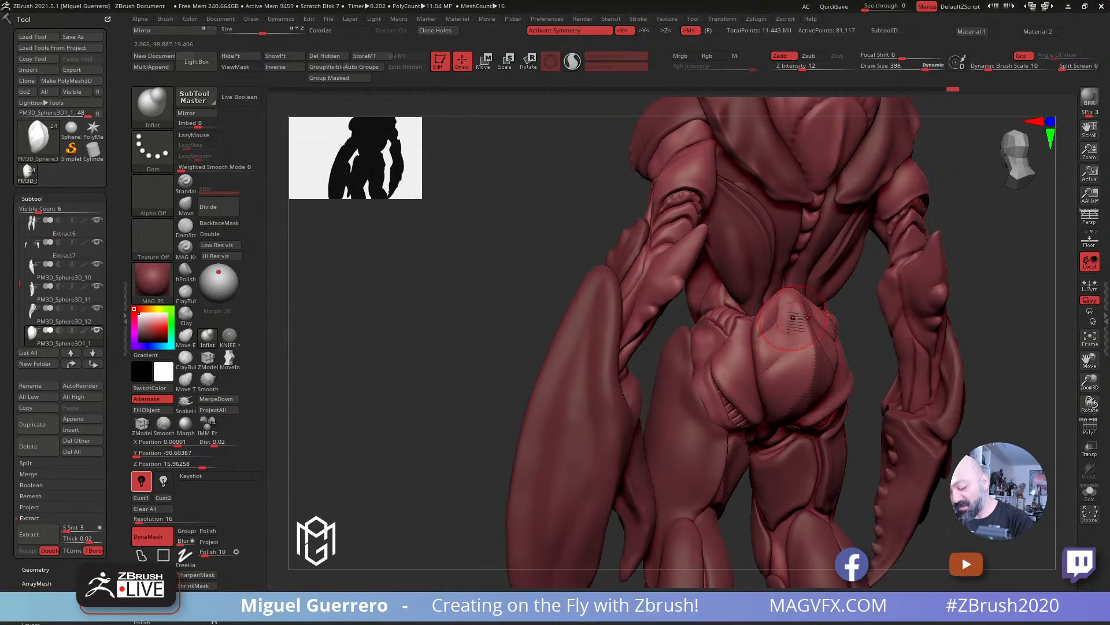
pyautogui.press('[')
pyautogui.press('[')
pyautogui.press('[')
pyautogui.press('[')
pyautogui.press('[')
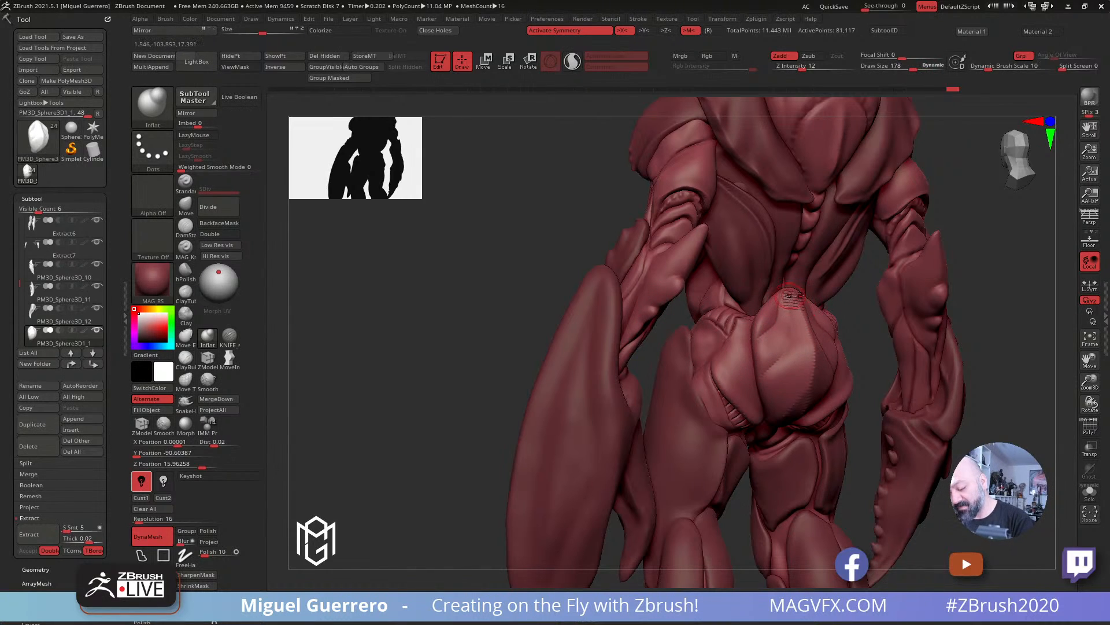
pyautogui.press(']')
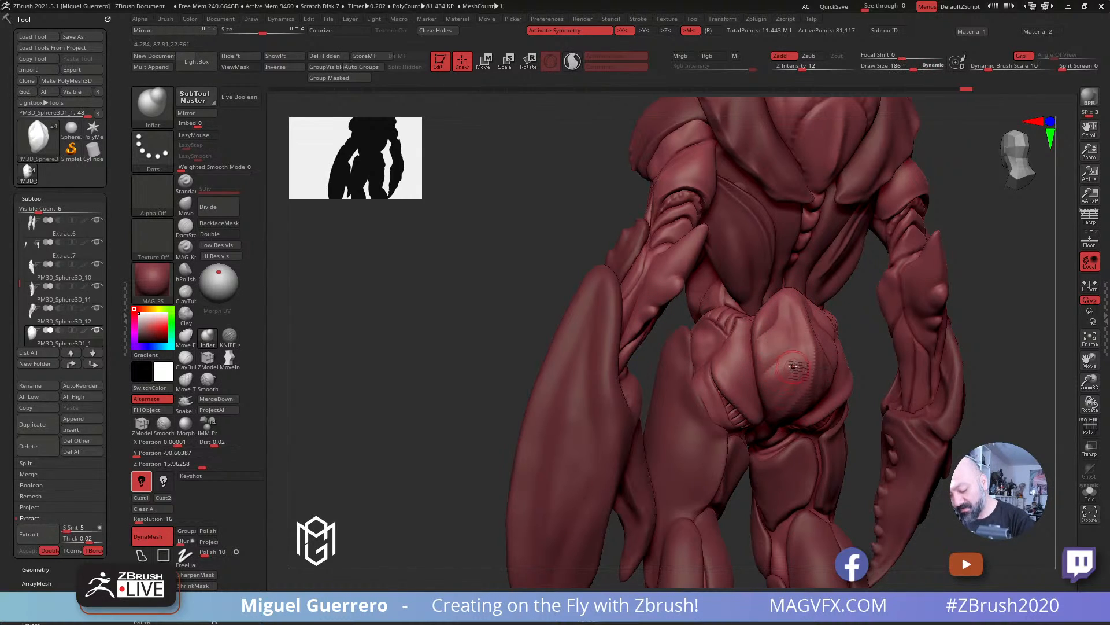
pyautogui.press(']')
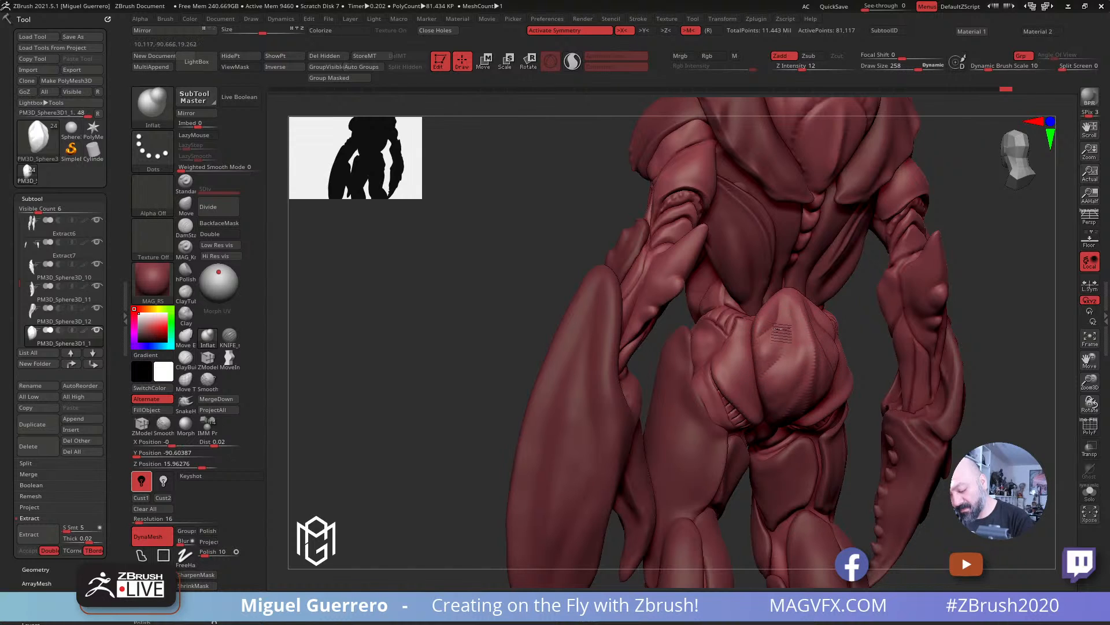
# Step: Smooth the lower part of the pelvis plate along the centre line at draw size 258
pyautogui.keyDown('shift'); pyautogui.moveTo(575, 258); pyautogui.dragTo(565, 277); pyautogui.keyUp('shift')
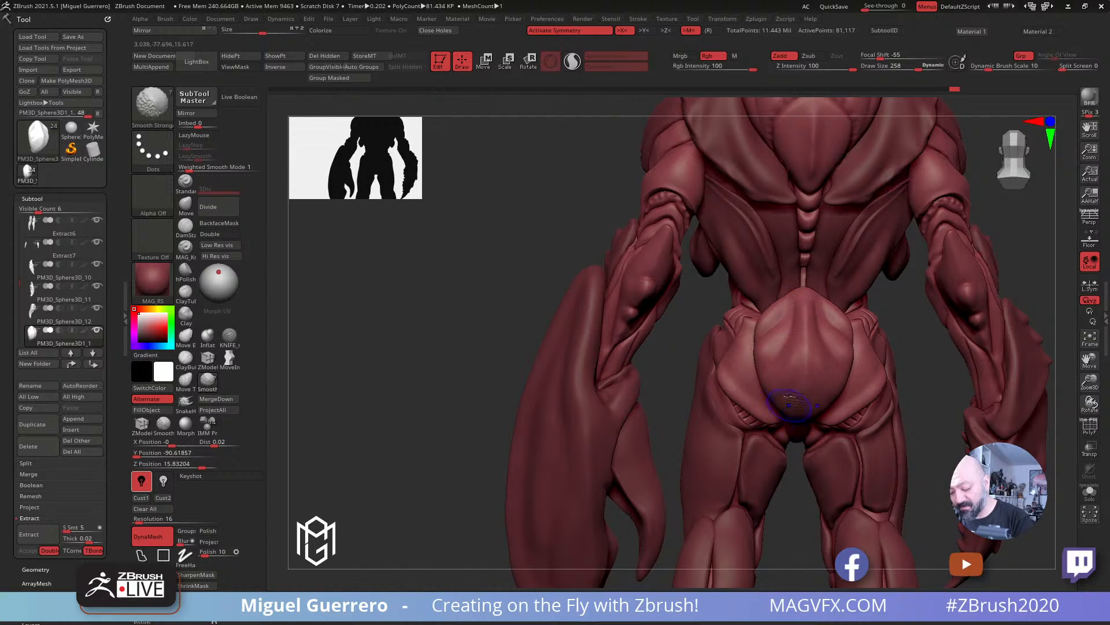
pyautogui.moveTo(550, 268)
pyautogui.mouseDown()
pyautogui.moveTo(486, 277)
pyautogui.moveTo(565, 287)
pyautogui.moveTo(808, 393)
pyautogui.mouseUp()
pyautogui.moveTo(543, 318)
pyautogui.mouseDown()
pyautogui.moveTo(530, 300)
pyautogui.moveTo(460, 294)
pyautogui.moveTo(486, 316)
pyautogui.moveTo(460, 308)
pyautogui.moveTo(403, 324)
pyautogui.mouseUp()
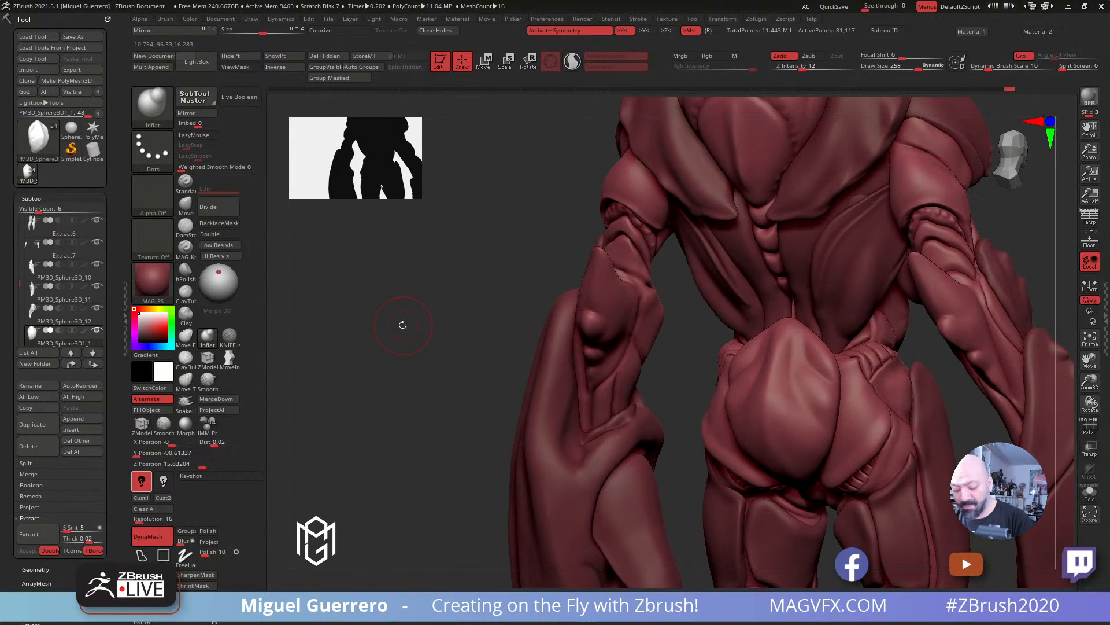
# Step: Raise small bumps along the pelvis plate's upper edge with the Inflat brush at draw size 78
pyautogui.click(206, 337)
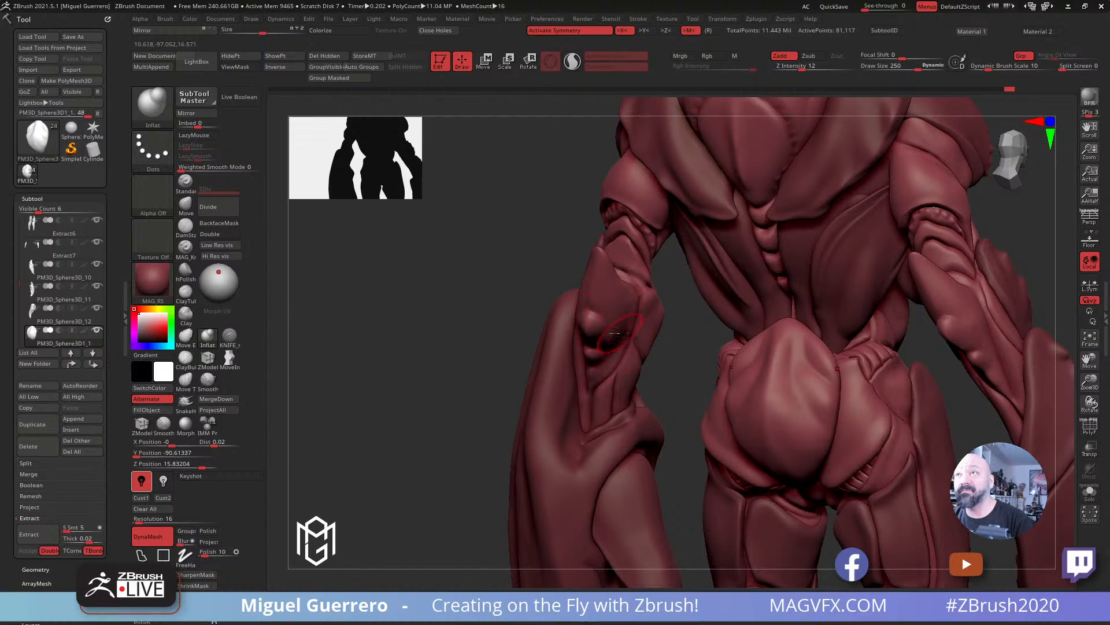
pyautogui.moveTo(463, 306)
pyautogui.mouseDown()
pyautogui.moveTo(421, 285)
pyautogui.moveTo(501, 318)
pyautogui.mouseUp()
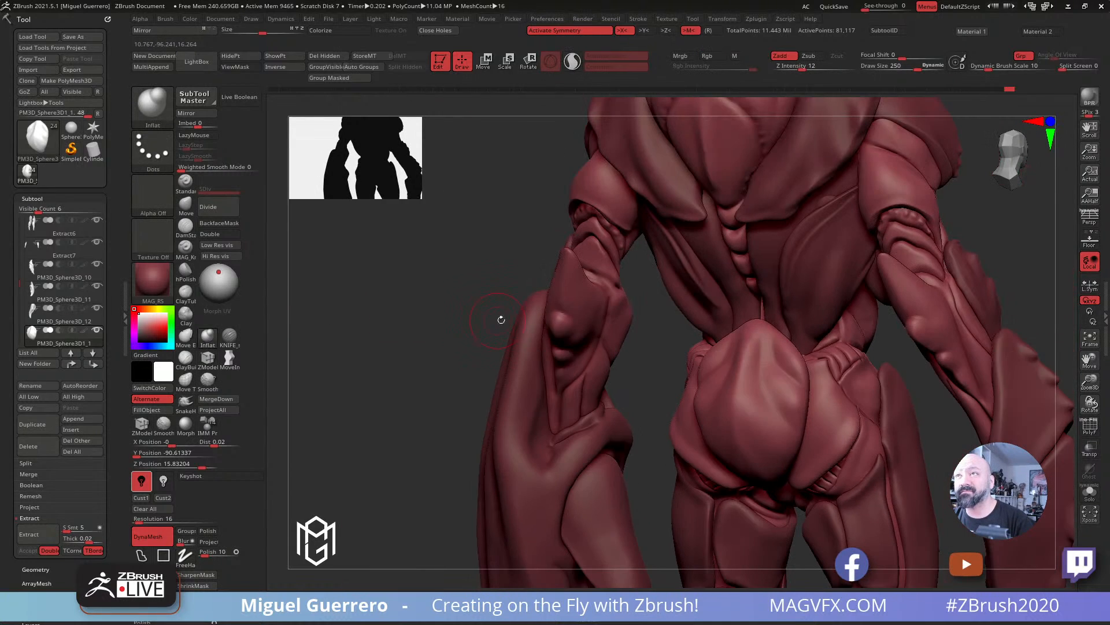
pyautogui.moveTo(741, 360)
pyautogui.mouseDown()
pyautogui.moveTo(766, 364)
pyautogui.moveTo(772, 336)
pyautogui.mouseUp()
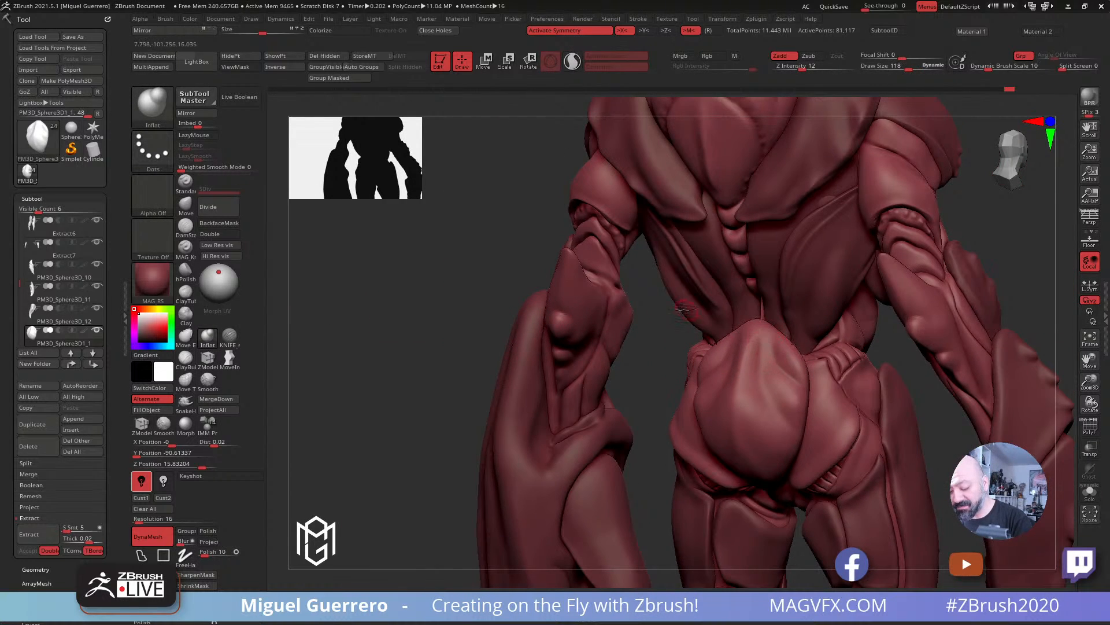
pyautogui.moveTo(659, 324)
pyautogui.mouseDown()
pyautogui.moveTo(647, 345)
pyautogui.moveTo(780, 323)
pyautogui.mouseUp()
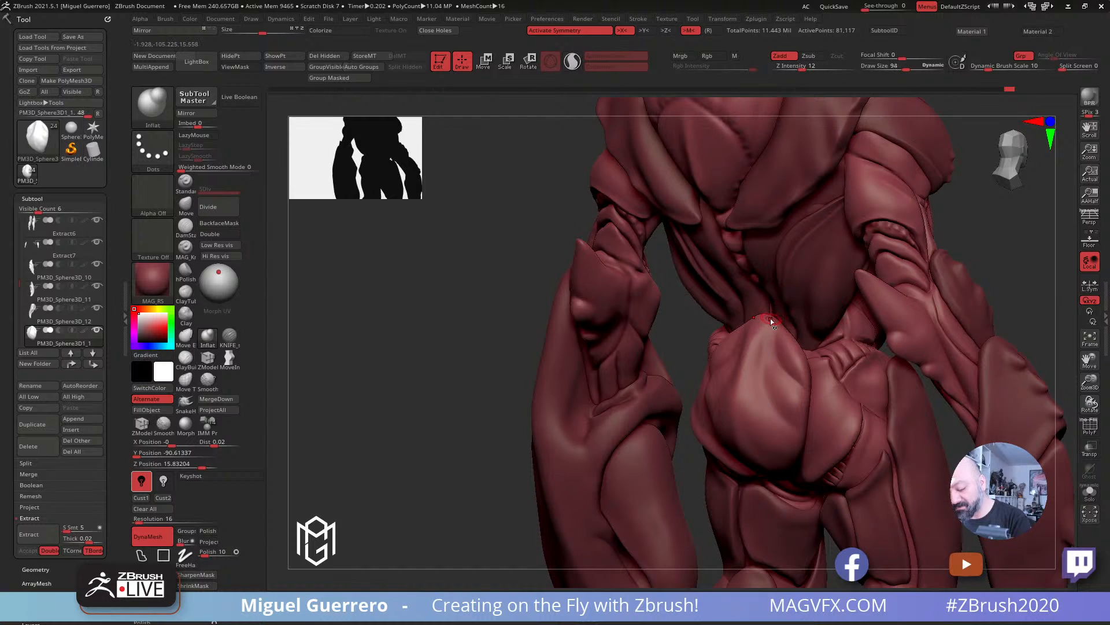
pyautogui.moveTo(786, 328); pyautogui.dragTo(789, 338)
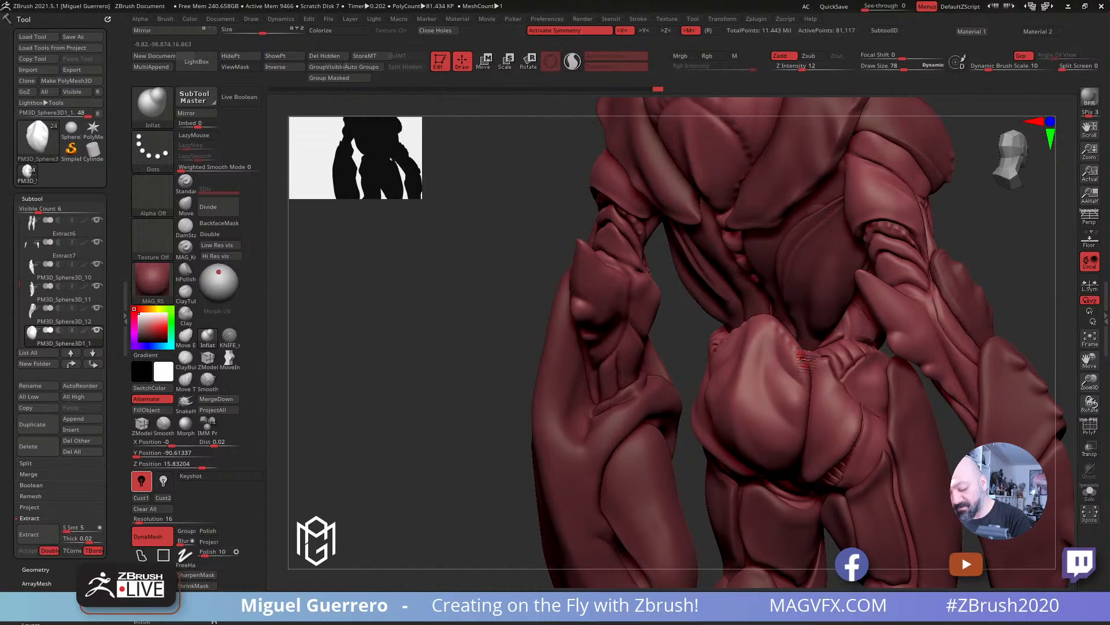
pyautogui.moveTo(775, 330); pyautogui.dragTo(761, 321)
# Step: Add a row of small Inflat bumps along the lower side edges of the pelvis plate, up to draw size 98
pyautogui.moveTo(461, 281)
pyautogui.mouseDown()
pyautogui.moveTo(495, 231)
pyautogui.moveTo(509, 237)
pyautogui.mouseUp()
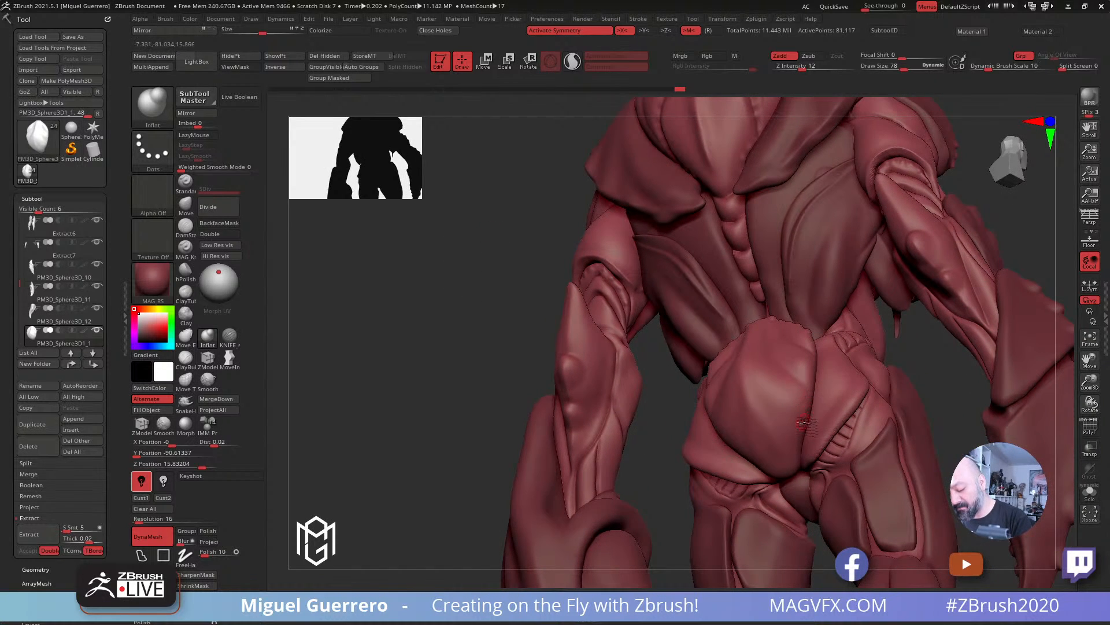
pyautogui.moveTo(803, 425); pyautogui.dragTo(778, 482)
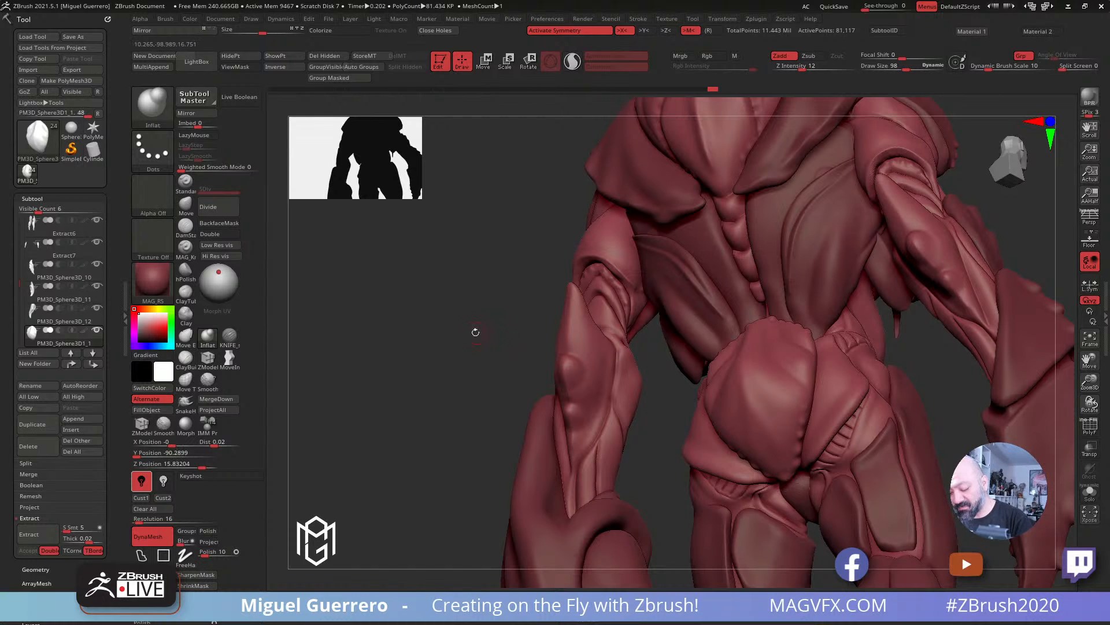
pyautogui.moveTo(475, 332); pyautogui.dragTo(501, 320)
pyautogui.moveTo(625, 443); pyautogui.dragTo(790, 465)
# Step: Dot mirrored rows of bumps across the middle of the pelvis plate with Inflat at draw size 78
pyautogui.moveTo(459, 320)
pyautogui.mouseDown()
pyautogui.moveTo(391, 389)
pyautogui.moveTo(413, 379)
pyautogui.mouseUp()
pyautogui.press('[')
pyautogui.press('[')
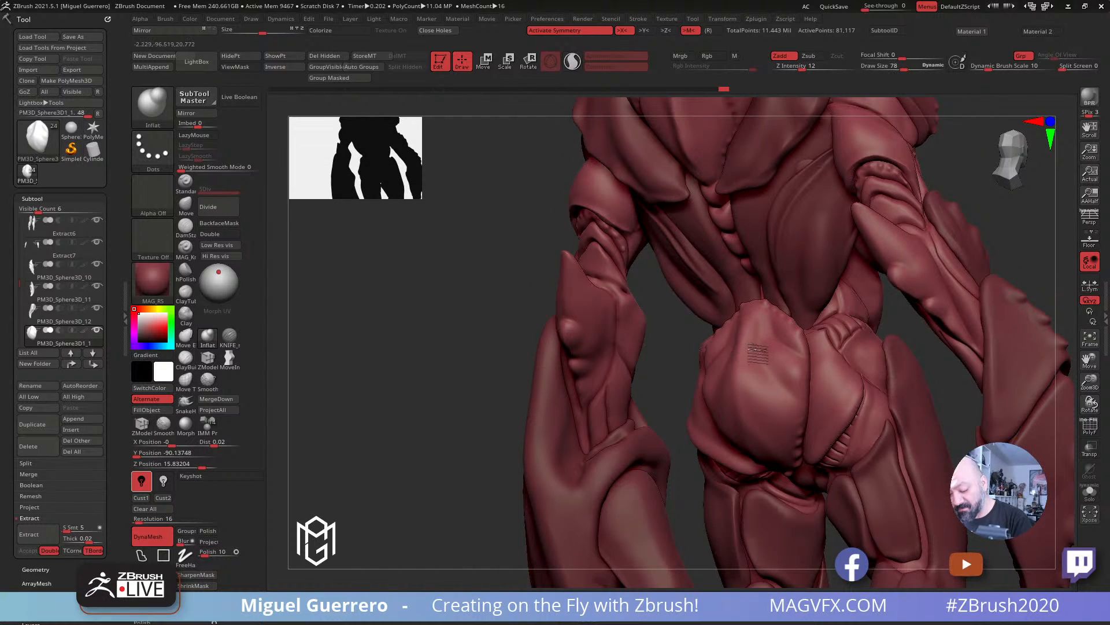
pyautogui.moveTo(726, 367)
pyautogui.mouseDown()
pyautogui.moveTo(756, 363)
pyautogui.moveTo(789, 404)
pyautogui.mouseUp()
pyautogui.press(']')
pyautogui.keyDown('shift'); pyautogui.moveTo(439, 303); pyautogui.dragTo(464, 310); pyautogui.keyUp('shift')
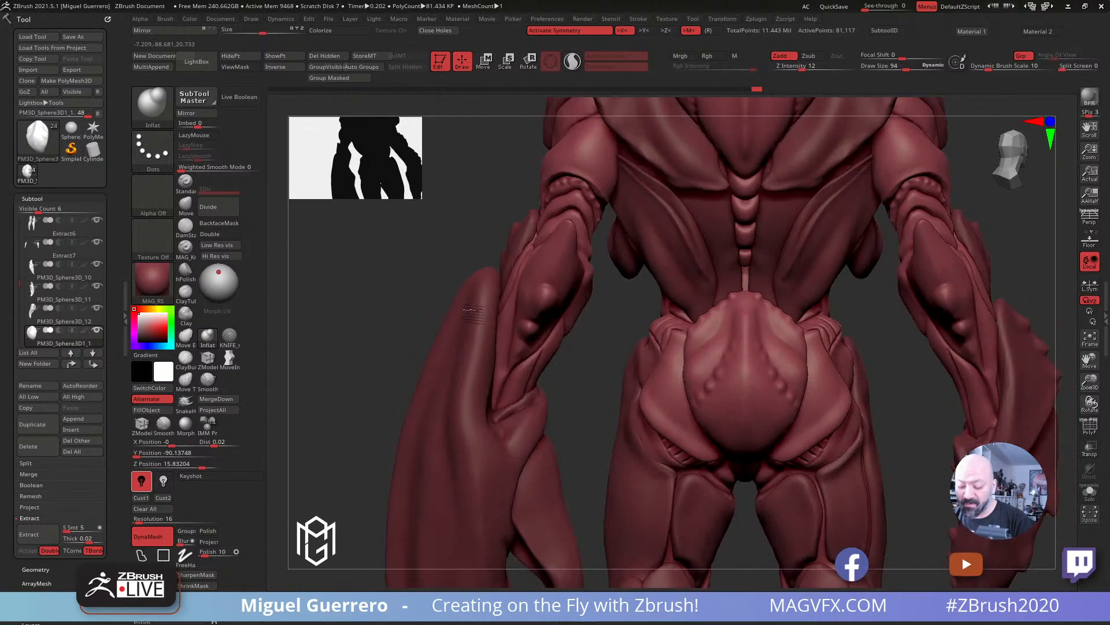
# Step: Select the upper back plate and add small bumps along its arched ridge with Inflat at draw size 82
pyautogui.keyDown('ctrl'); pyautogui.moveTo(473, 310); pyautogui.dragTo(514, 345, button='right'); pyautogui.keyUp('ctrl')
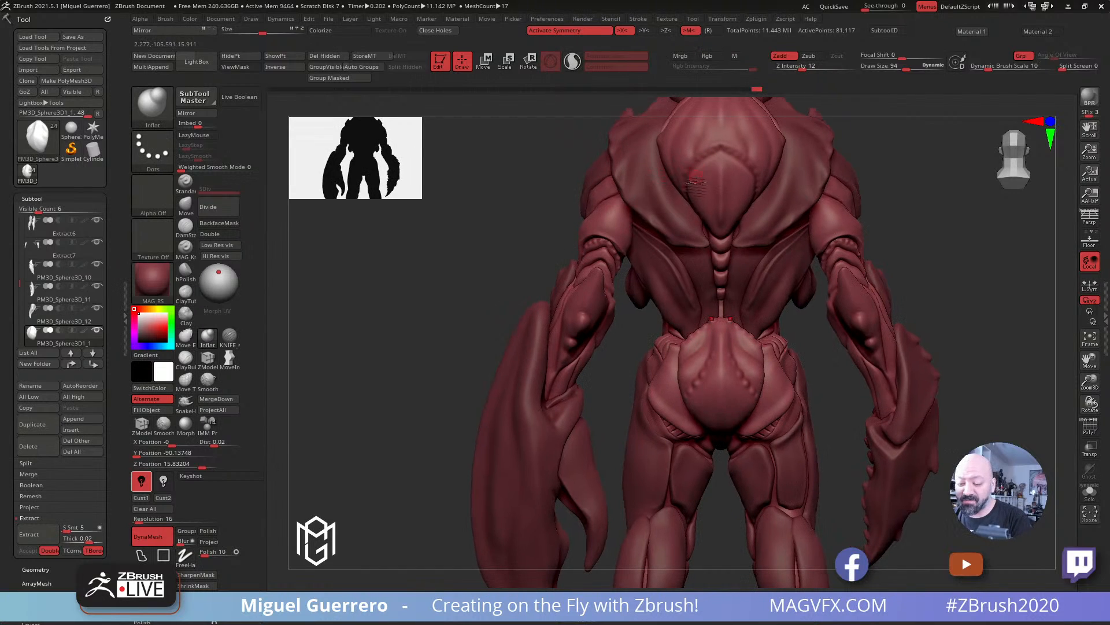
pyautogui.keyDown('alt'); pyautogui.click(706, 168); pyautogui.keyUp('alt')
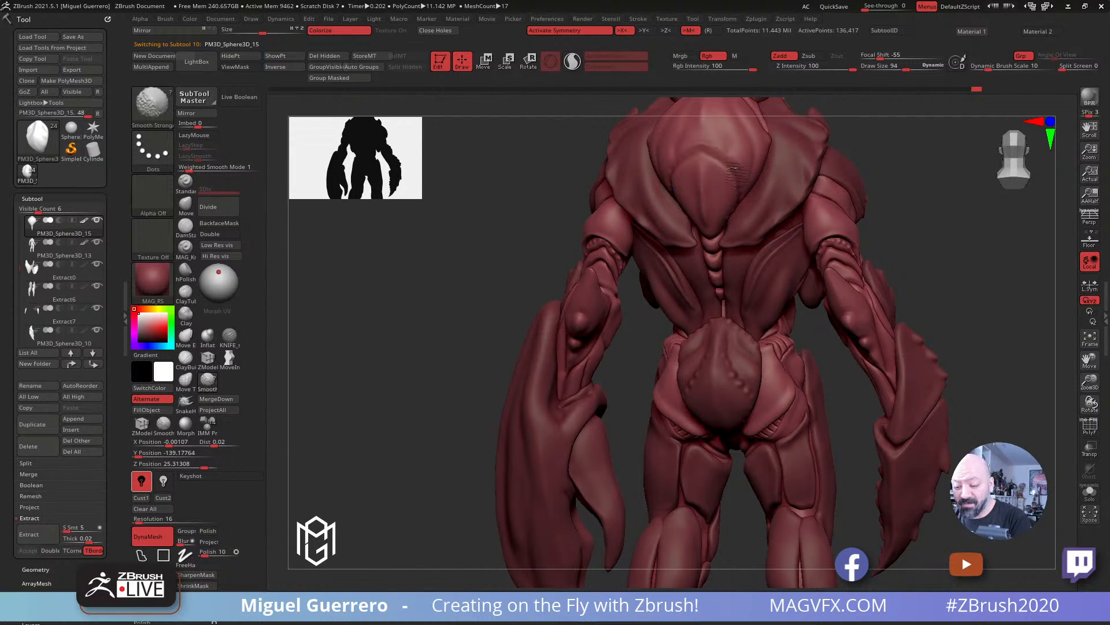
pyautogui.click(207, 335)
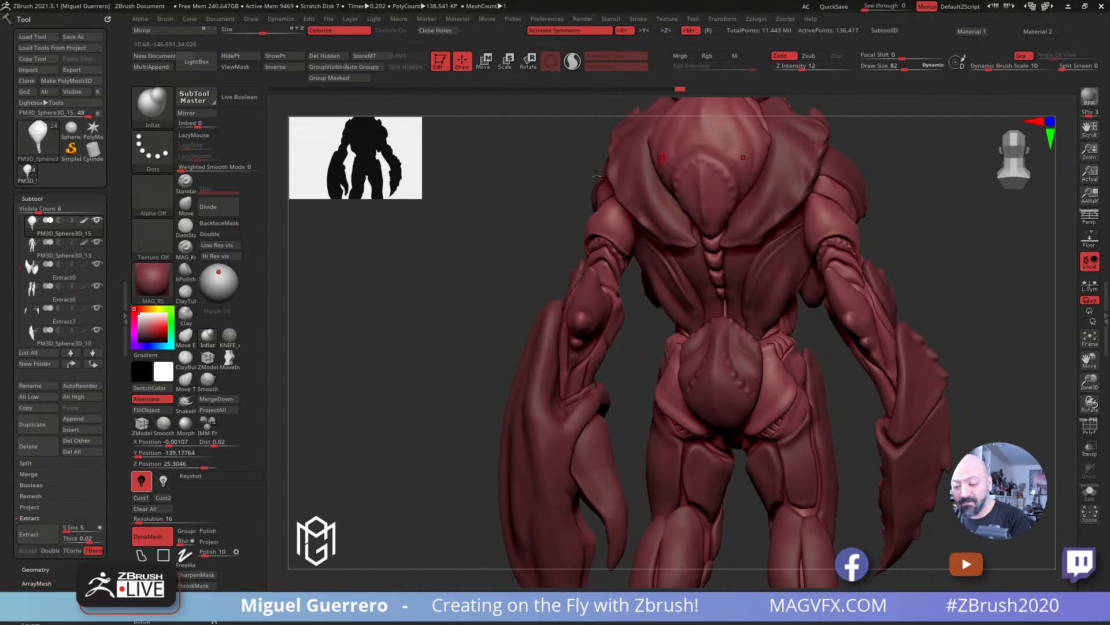
pyautogui.click(229, 338)
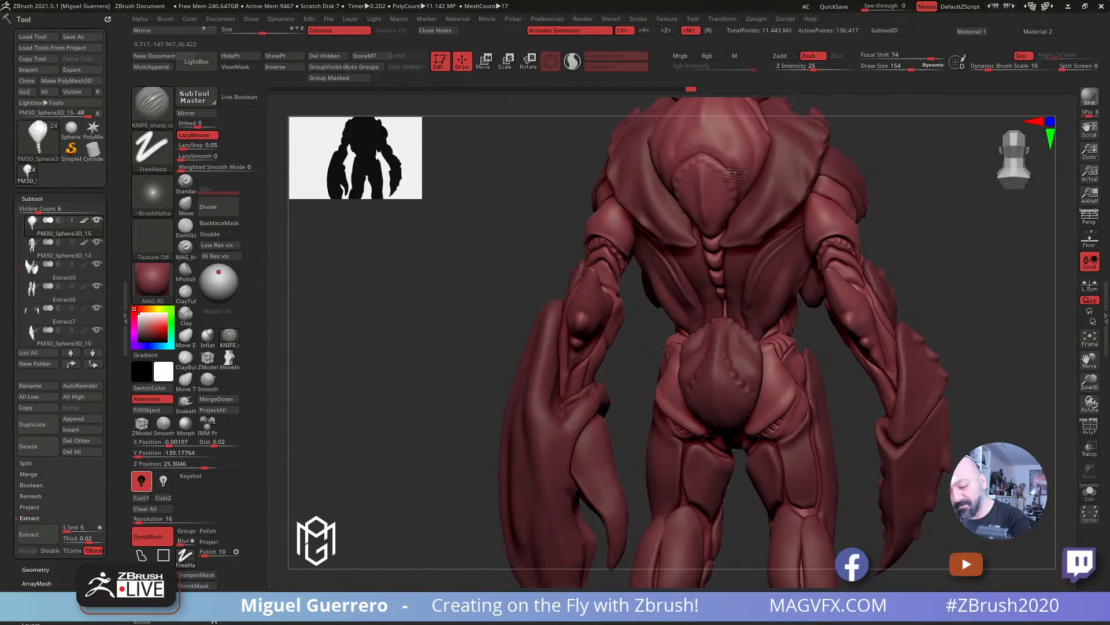
pyautogui.moveTo(549, 193); pyautogui.dragTo(568, 192)
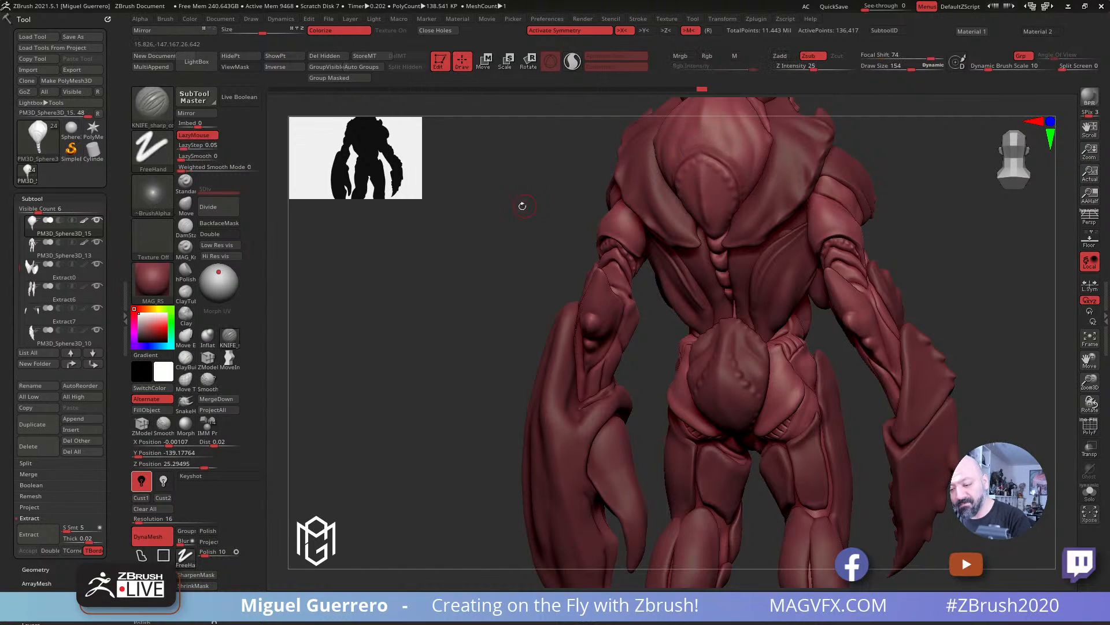
pyautogui.moveTo(521, 203); pyautogui.dragTo(590, 295)
# Step: Reselect the pelvis plate and pull its upper edge into a point with the Move brush at draw size 298
pyautogui.keyDown('alt'); pyautogui.click(682, 363); pyautogui.keyUp('alt')
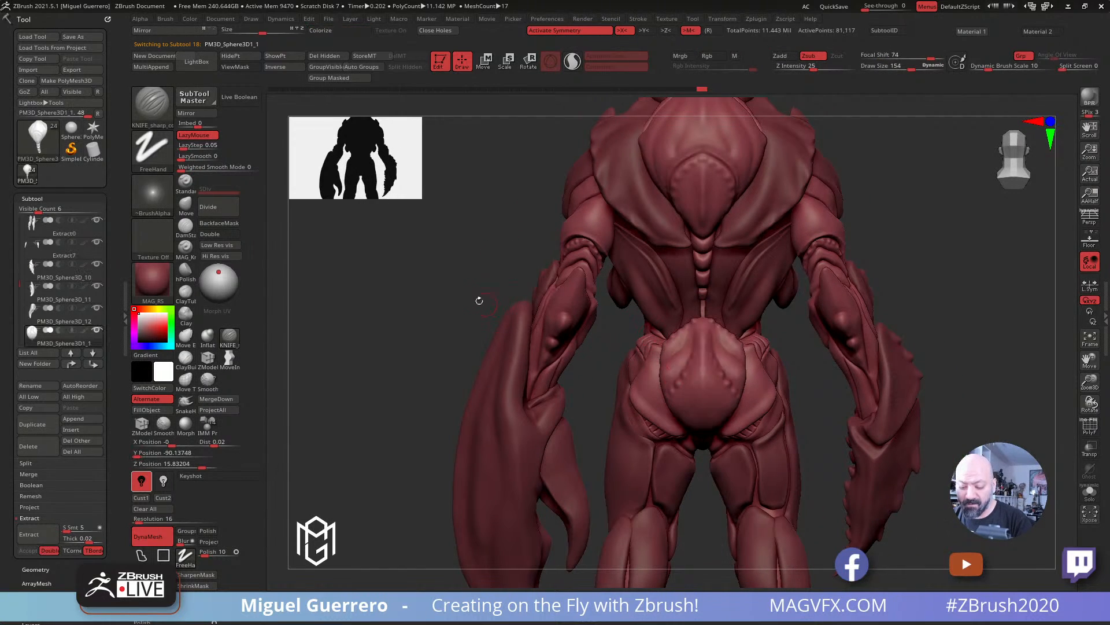
pyautogui.click(185, 205)
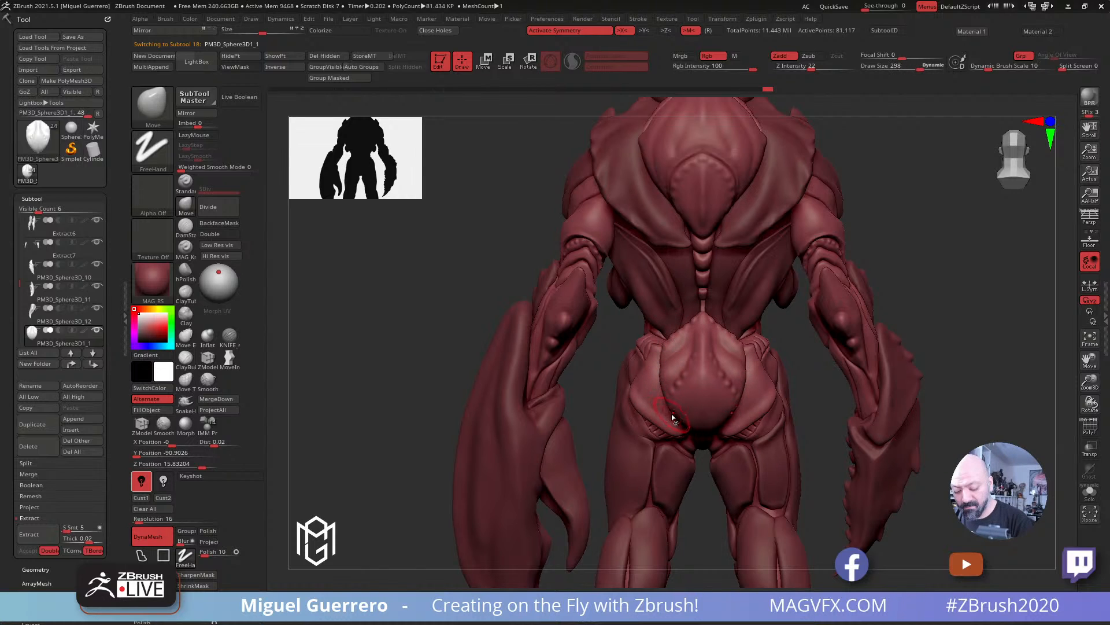
pyautogui.moveTo(538, 338); pyautogui.dragTo(476, 322)
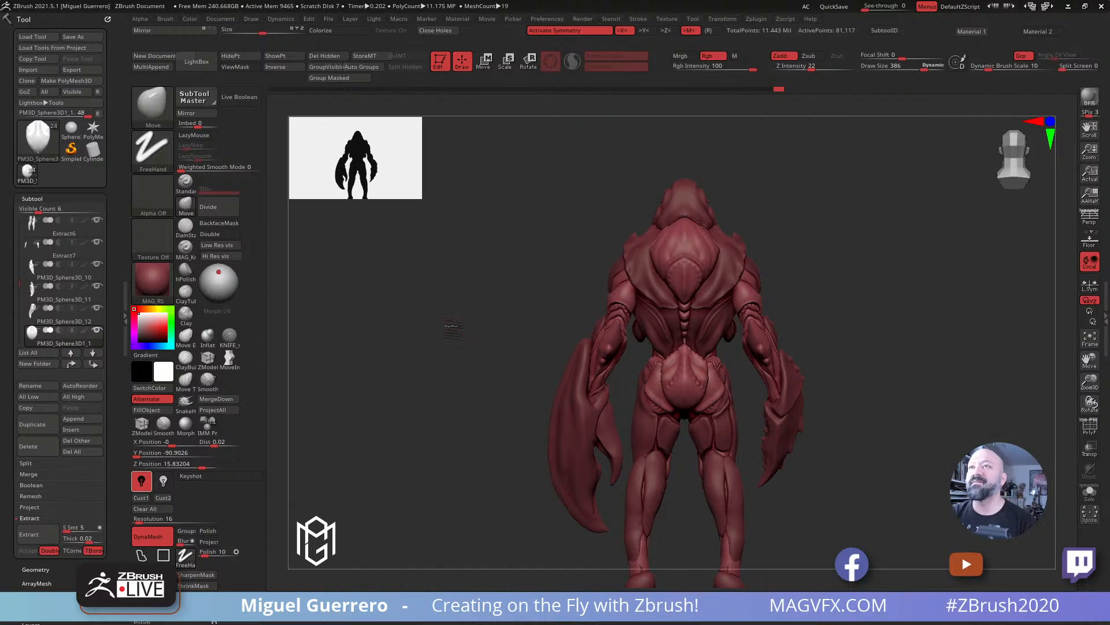
pyautogui.moveTo(449, 325); pyautogui.dragTo(529, 391)
# Step: Select the foot piece PM3D_Sphere3D1 and enlarge the Move brush to draw size 678
pyautogui.keyDown('alt'); pyautogui.click(577, 398); pyautogui.keyUp('alt')
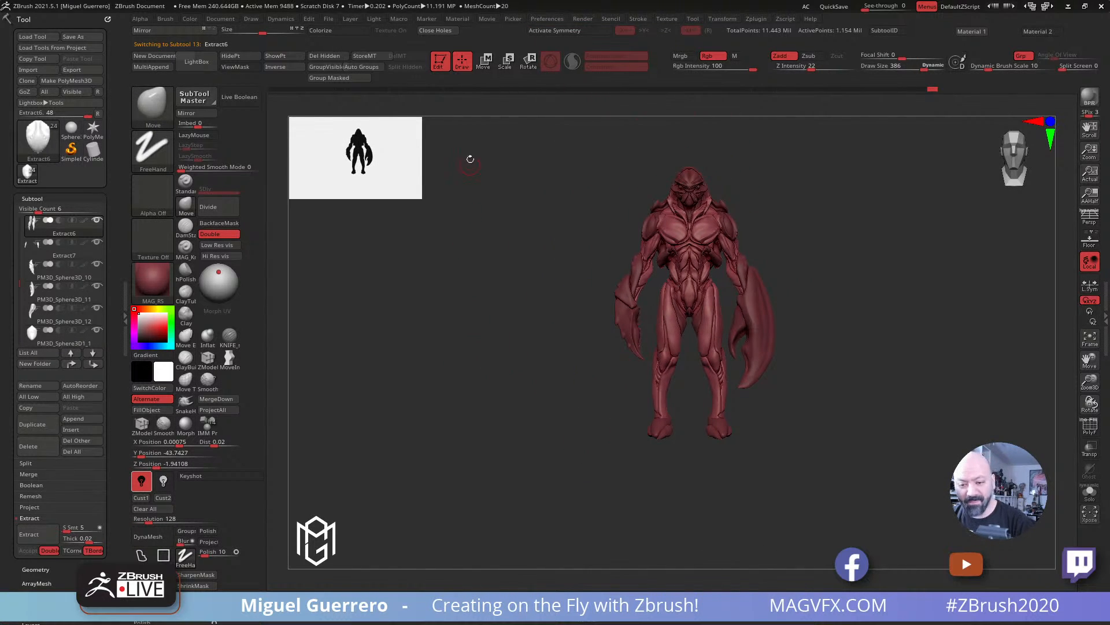
pyautogui.click(485, 60)
pyautogui.click(462, 60)
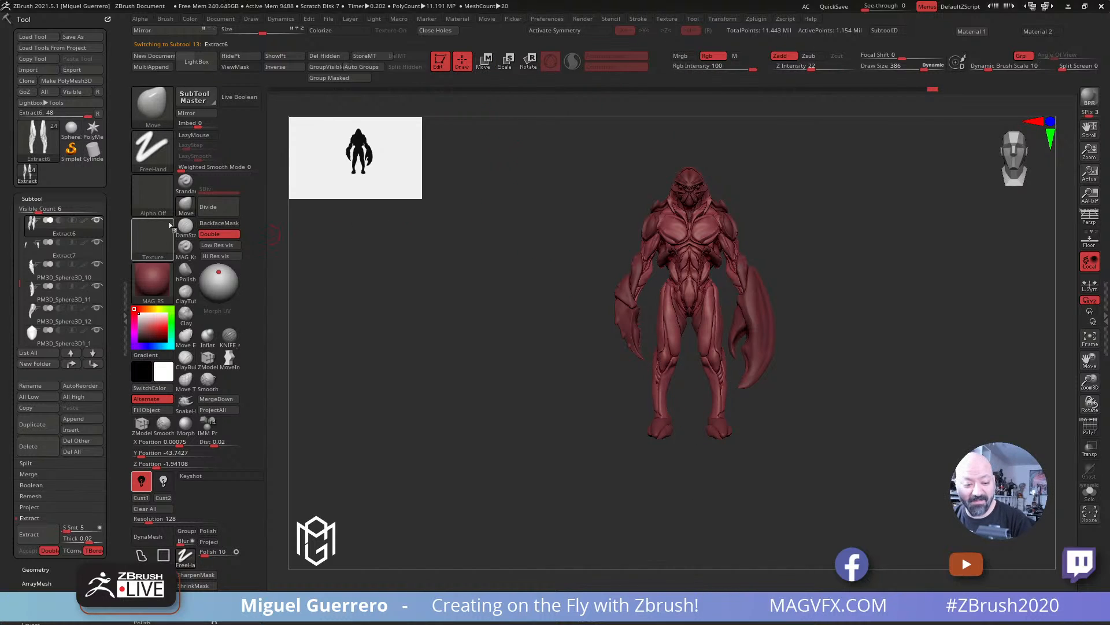
pyautogui.keyDown('alt'); pyautogui.click(658, 429); pyautogui.keyUp('alt')
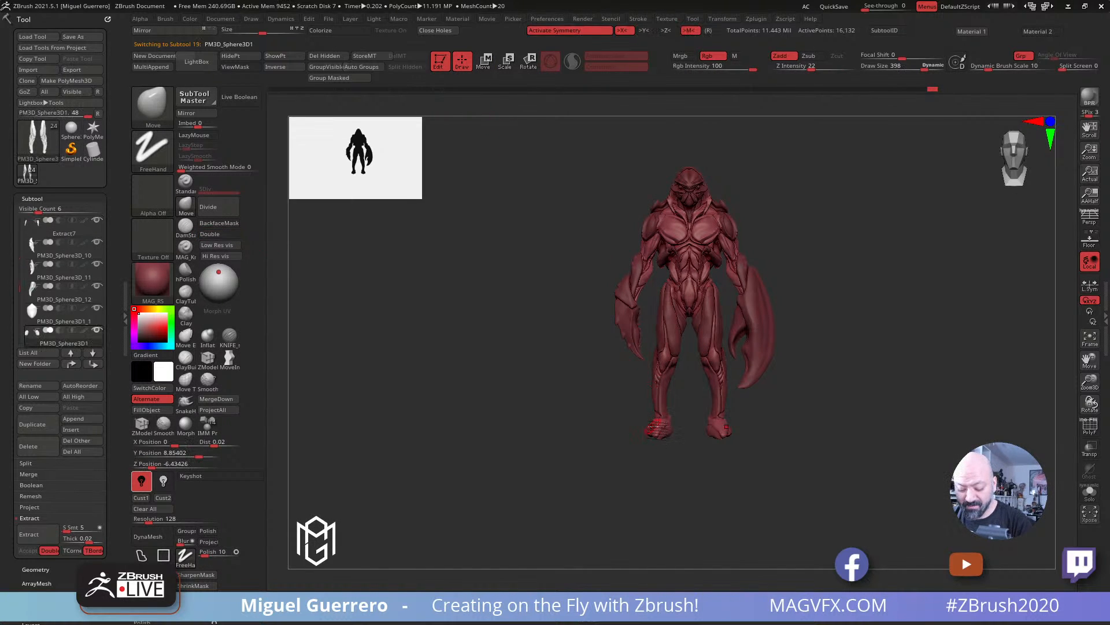
pyautogui.press(']')
pyautogui.press(']')
pyautogui.press(']')
pyautogui.press(']')
pyautogui.press(']')
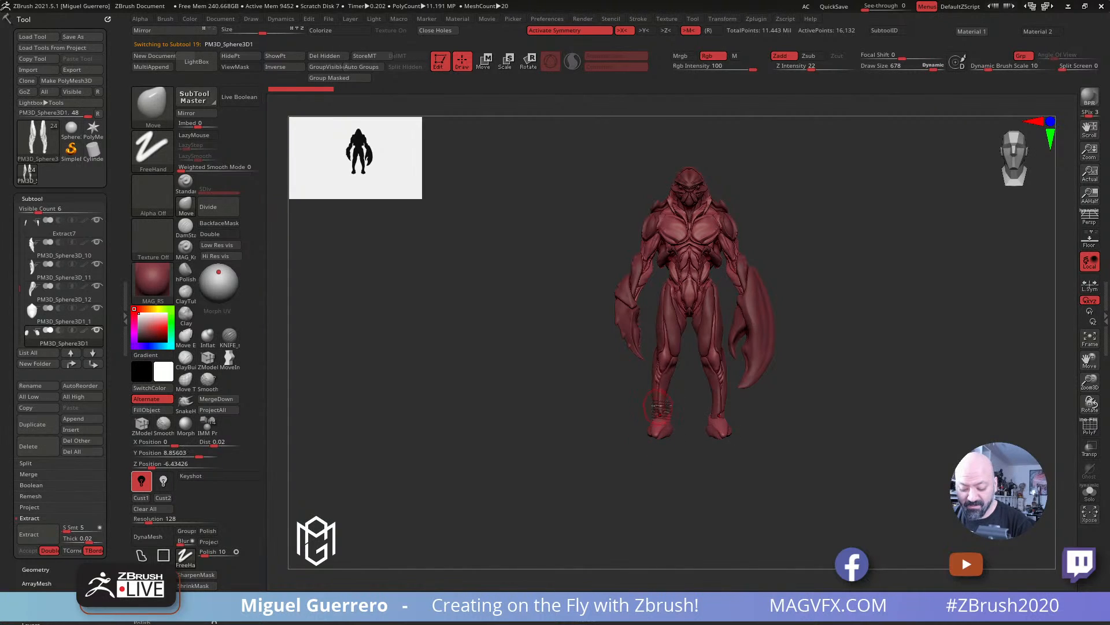
# Step: Select the legs subtool Extract6 and move it to the top of the subtool list
pyautogui.moveTo(608, 375); pyautogui.dragTo(561, 375)
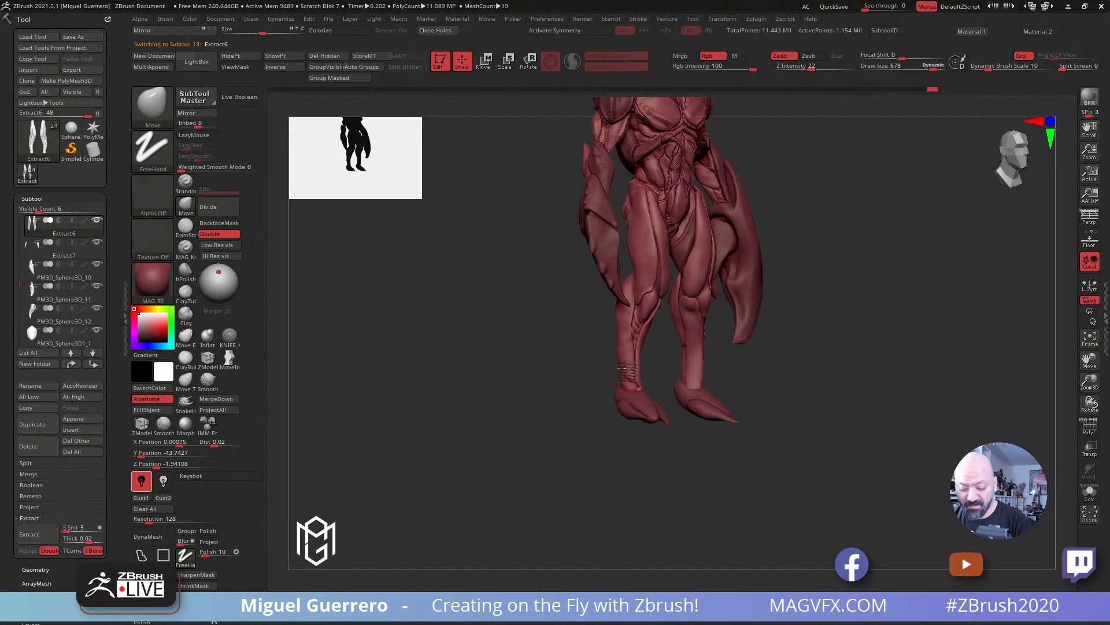
pyautogui.click(70, 364)
pyautogui.click(69, 365)
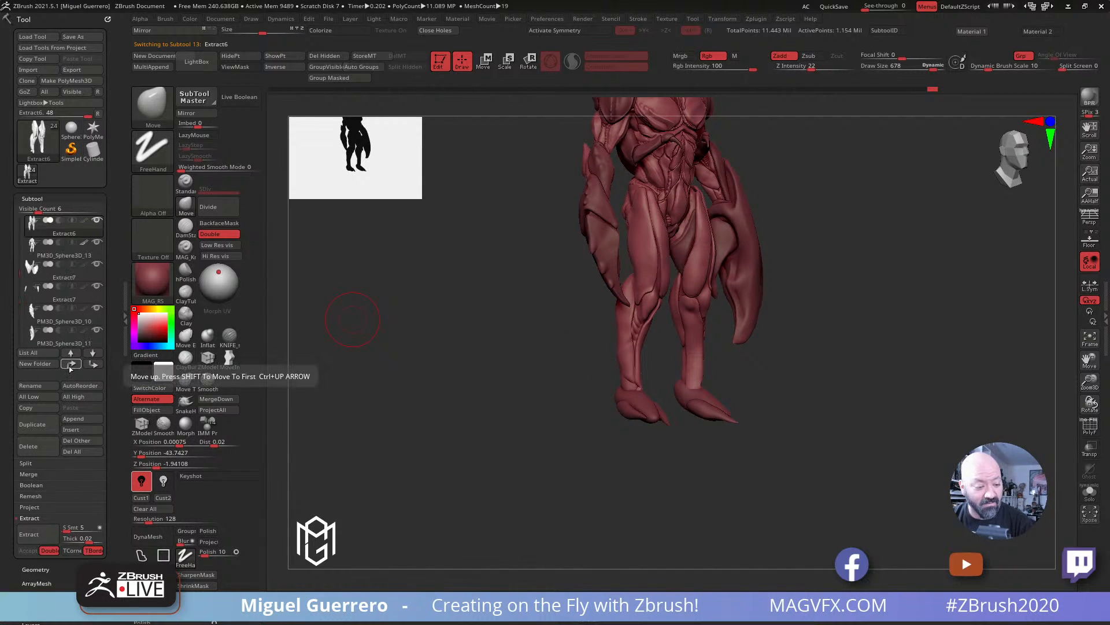
pyautogui.click(69, 368)
pyautogui.click(70, 367)
pyautogui.click(70, 367)
pyautogui.click(69, 367)
pyautogui.click(70, 368)
pyautogui.click(69, 367)
pyautogui.click(70, 367)
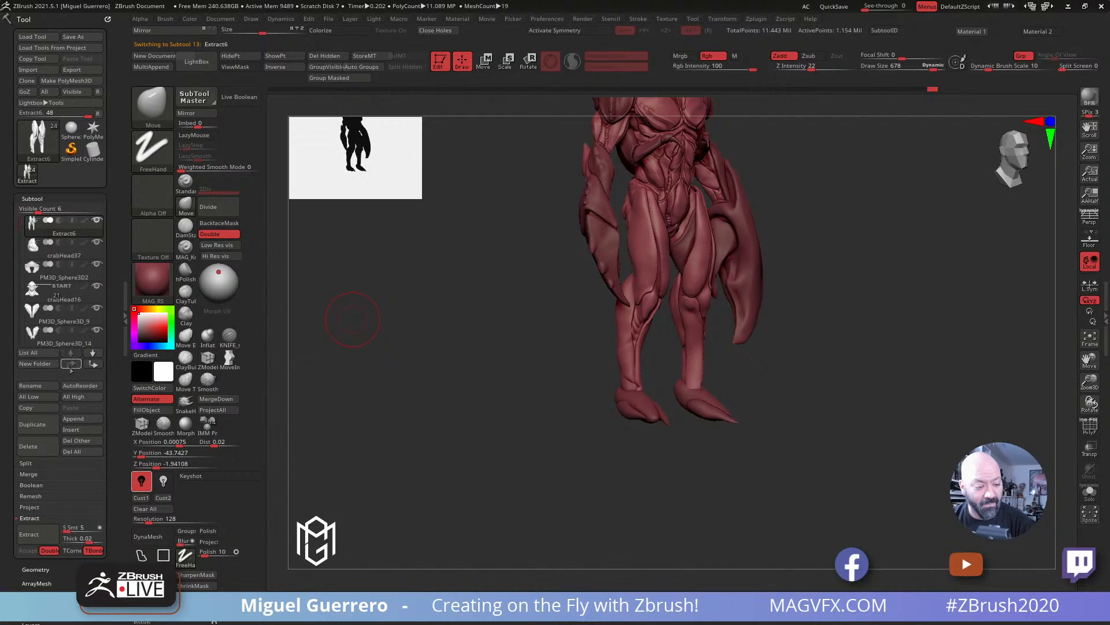
# Step: Select the foot subtool PM3D_Sphere3D1 and move it to the top of the list, above Extract6
pyautogui.keyDown('alt'); pyautogui.click(641, 403); pyautogui.keyUp('alt')
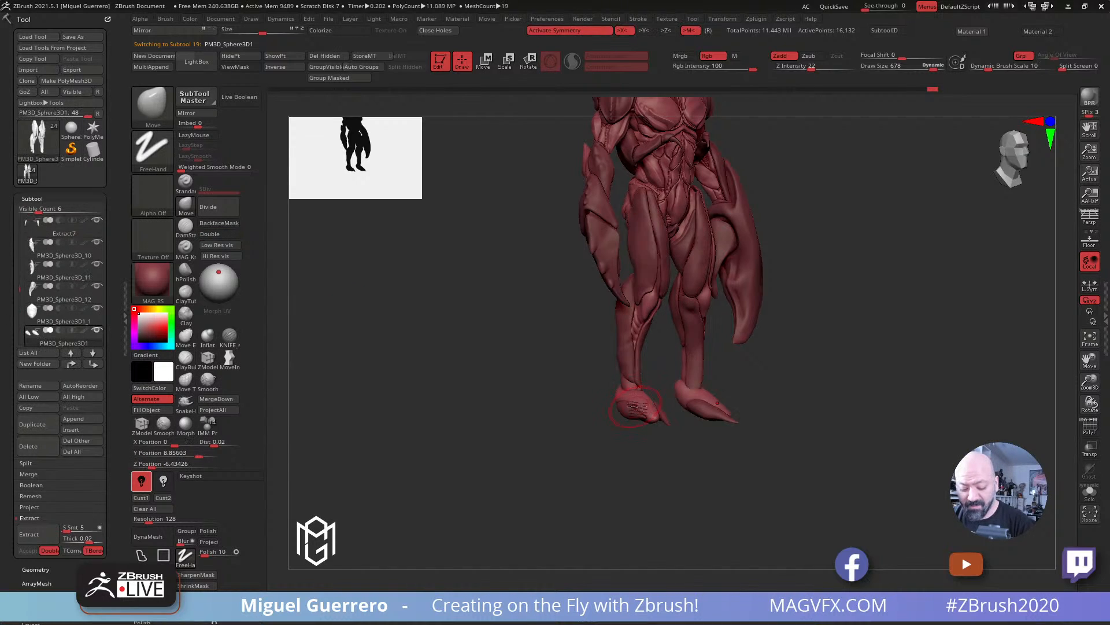
pyautogui.click(70, 367)
pyautogui.click(69, 366)
pyautogui.click(68, 366)
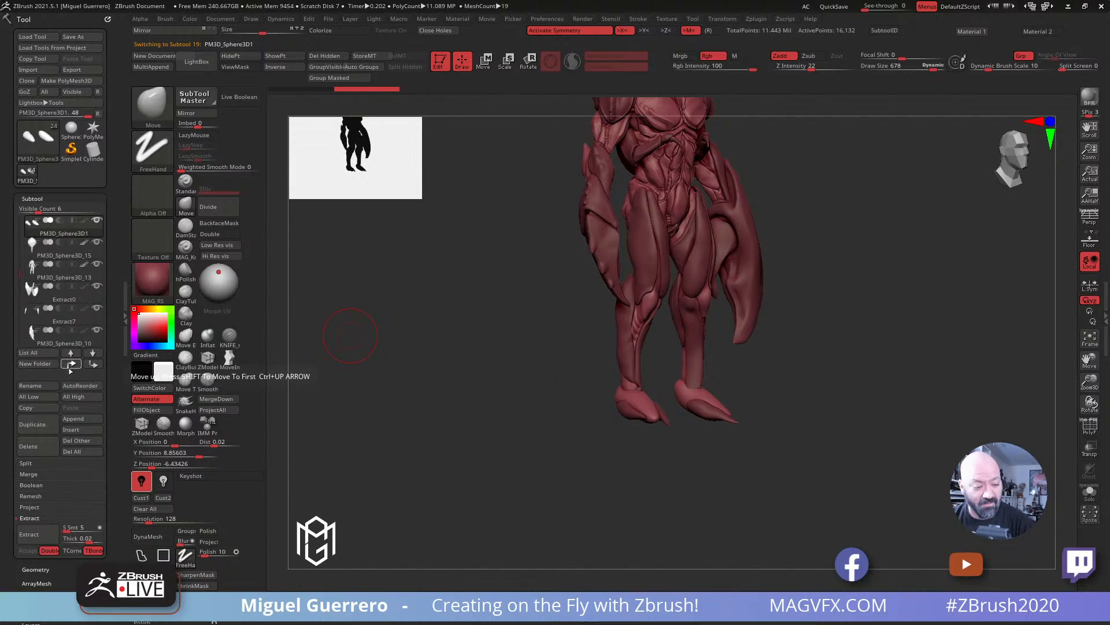
pyautogui.click(68, 367)
pyautogui.moveTo(68, 368); pyautogui.dragTo(68, 366)
pyautogui.click(67, 363)
pyautogui.click(67, 364)
pyautogui.click(67, 364)
pyautogui.click(67, 363)
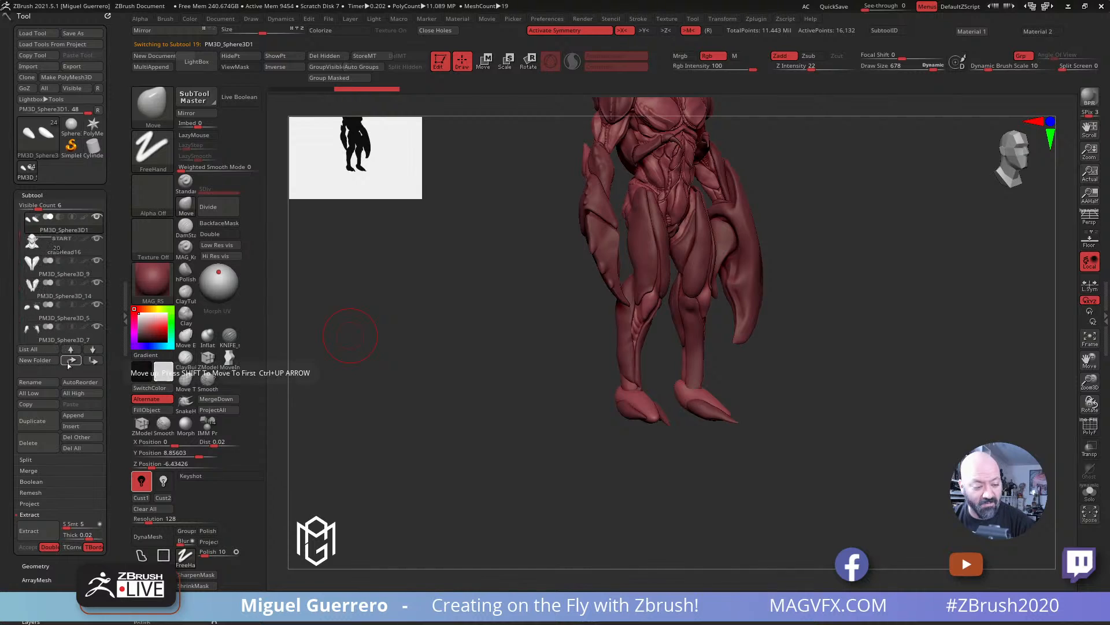
pyautogui.click(67, 363)
pyautogui.click(68, 363)
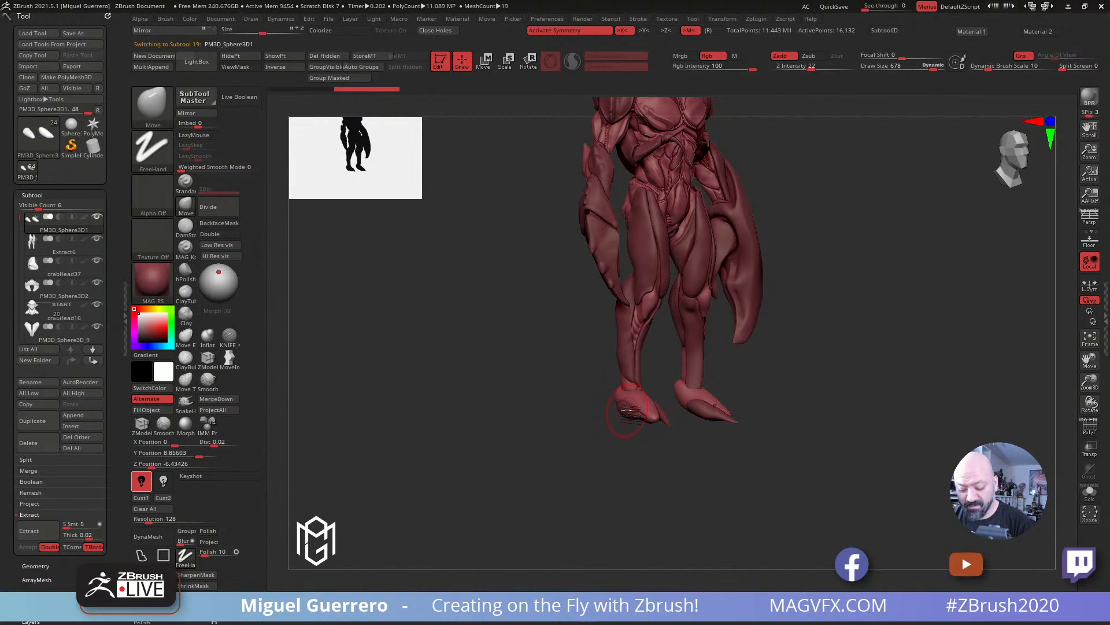
# Step: Select the foot subtool PM3D_Sphere3D2_2 and move it up the list to directly above PM3D_Sphere3D1
pyautogui.keyDown('alt'); pyautogui.click(605, 401); pyautogui.keyUp('alt')
pyautogui.click(70, 363)
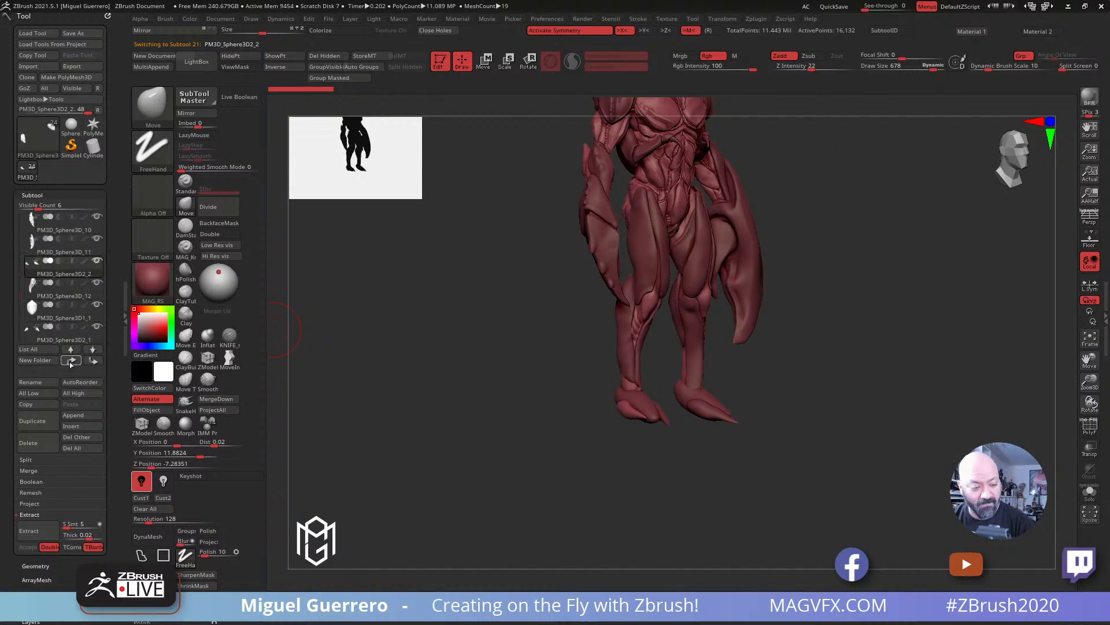
pyautogui.click(71, 363)
pyautogui.click(71, 363)
pyautogui.click(71, 363)
pyautogui.click(70, 363)
pyautogui.click(71, 363)
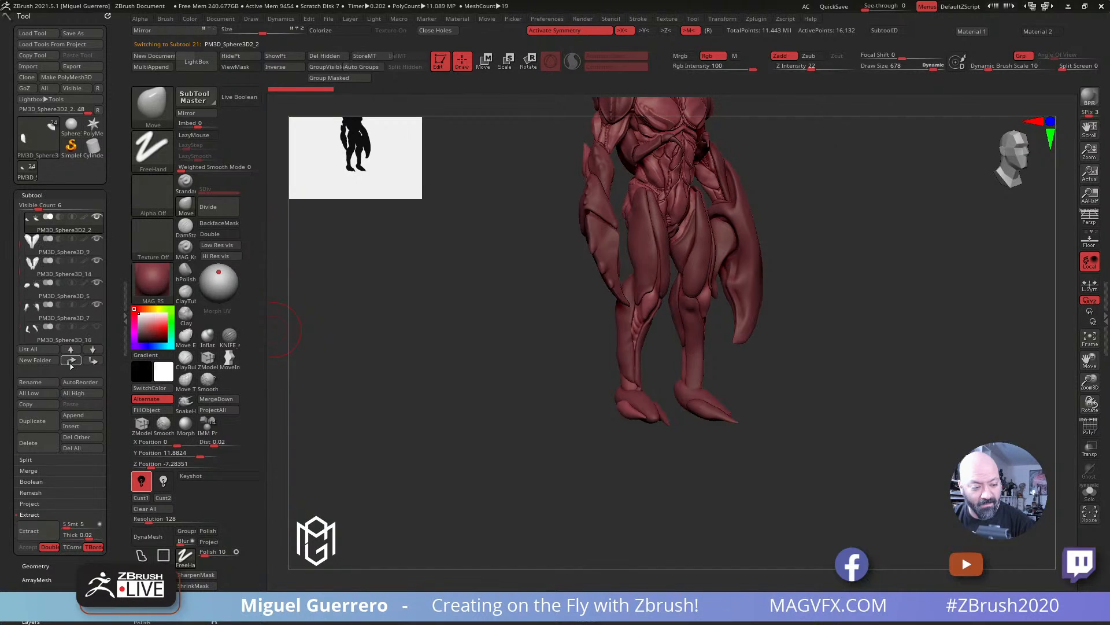
pyautogui.click(71, 363)
pyautogui.click(71, 363)
pyautogui.click(70, 363)
pyautogui.click(70, 363)
pyautogui.click(71, 363)
pyautogui.click(70, 363)
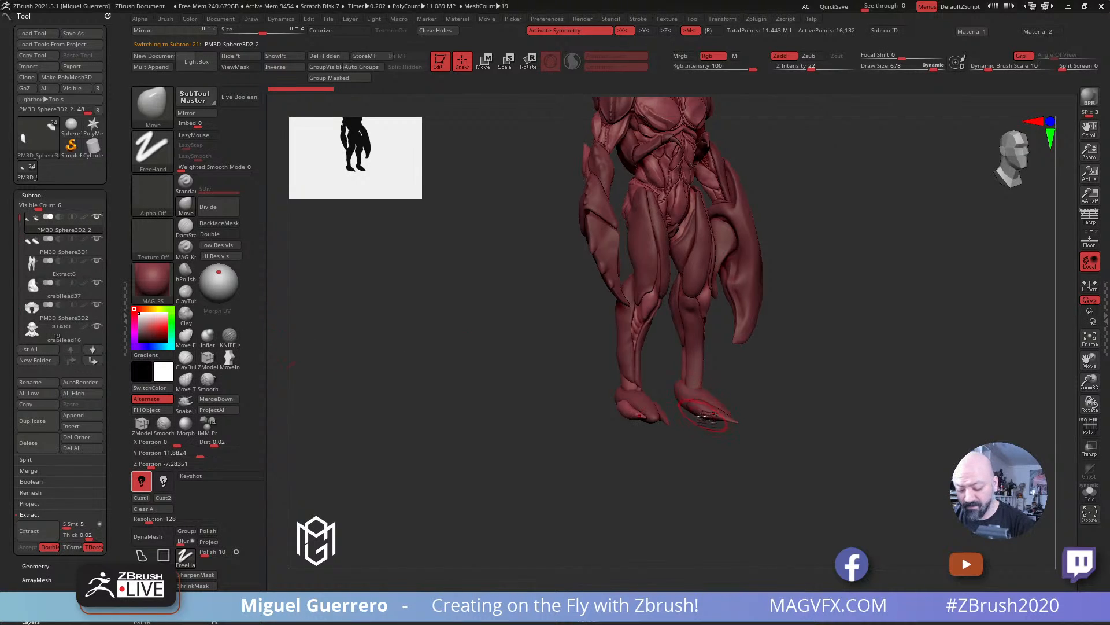
# Step: Select the foot subtool PM3D_Sphere3D2_1 and move it to the top of the list, above PM3D_Sphere3D2_2
pyautogui.keyDown('alt'); pyautogui.click(700, 415); pyautogui.keyUp('alt')
pyautogui.click(70, 360)
pyautogui.click(70, 361)
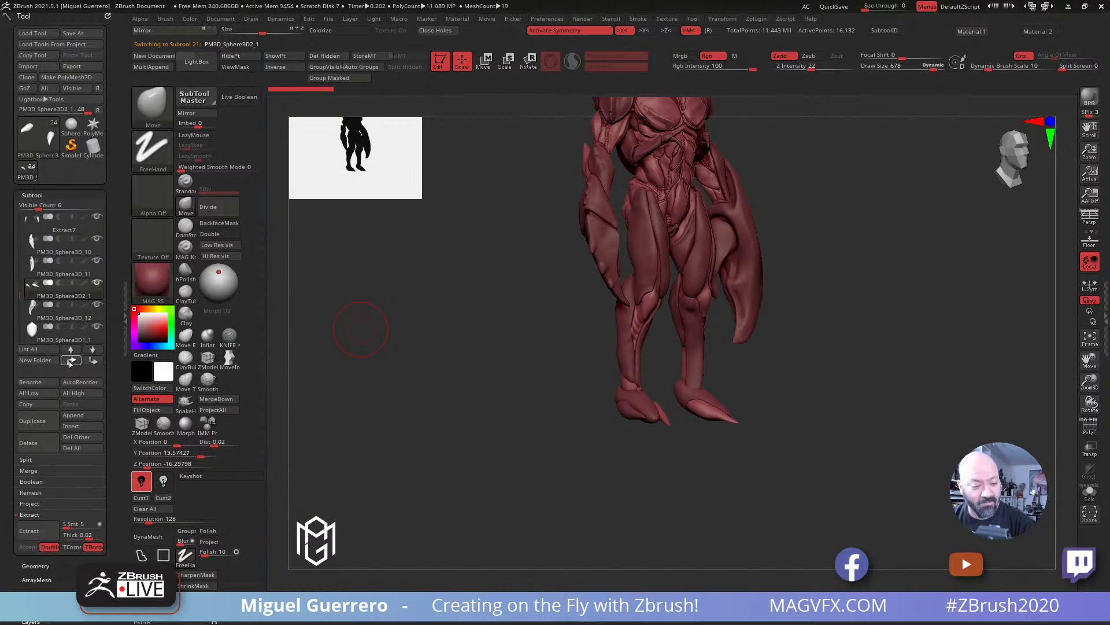
pyautogui.click(70, 361)
pyautogui.click(70, 361)
pyautogui.click(71, 361)
pyautogui.click(71, 361)
pyautogui.click(70, 361)
pyautogui.click(71, 361)
pyautogui.click(71, 361)
pyautogui.click(71, 362)
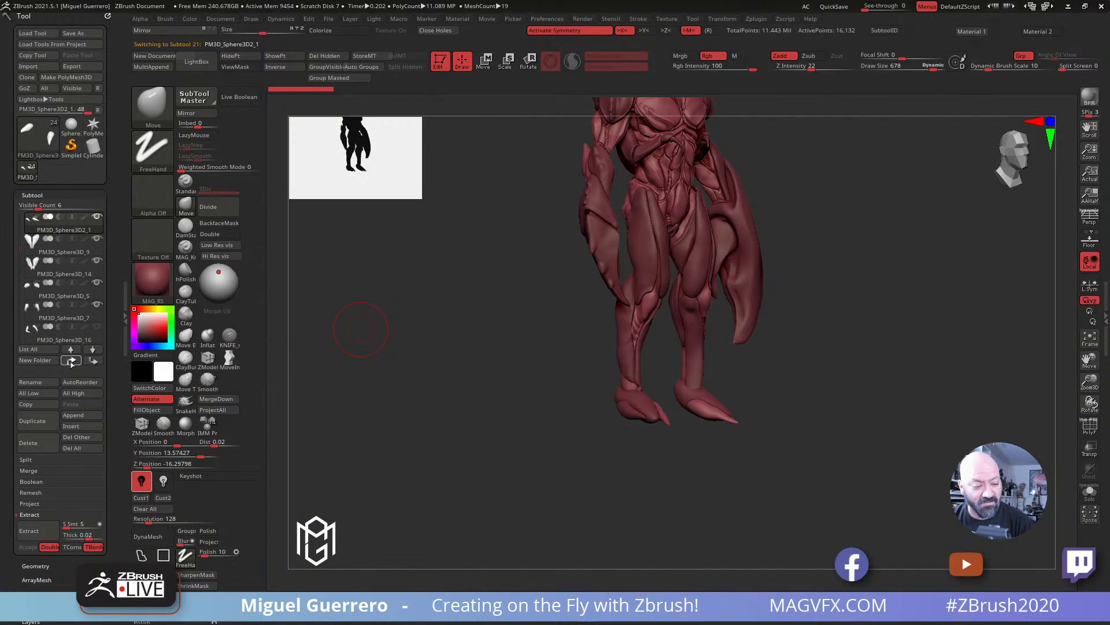
pyautogui.click(70, 361)
pyautogui.click(71, 361)
pyautogui.click(70, 361)
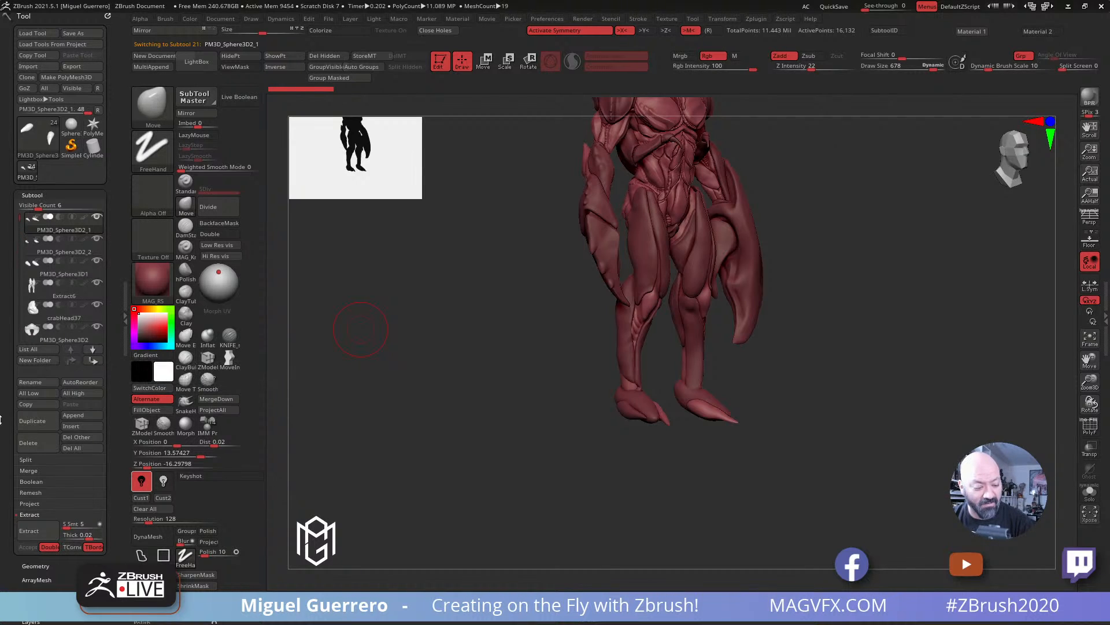
# Step: Merge the foot subtools down into the legs subtool Extract6 and isolate the merged piece briefly to check it
pyautogui.click(27, 471)
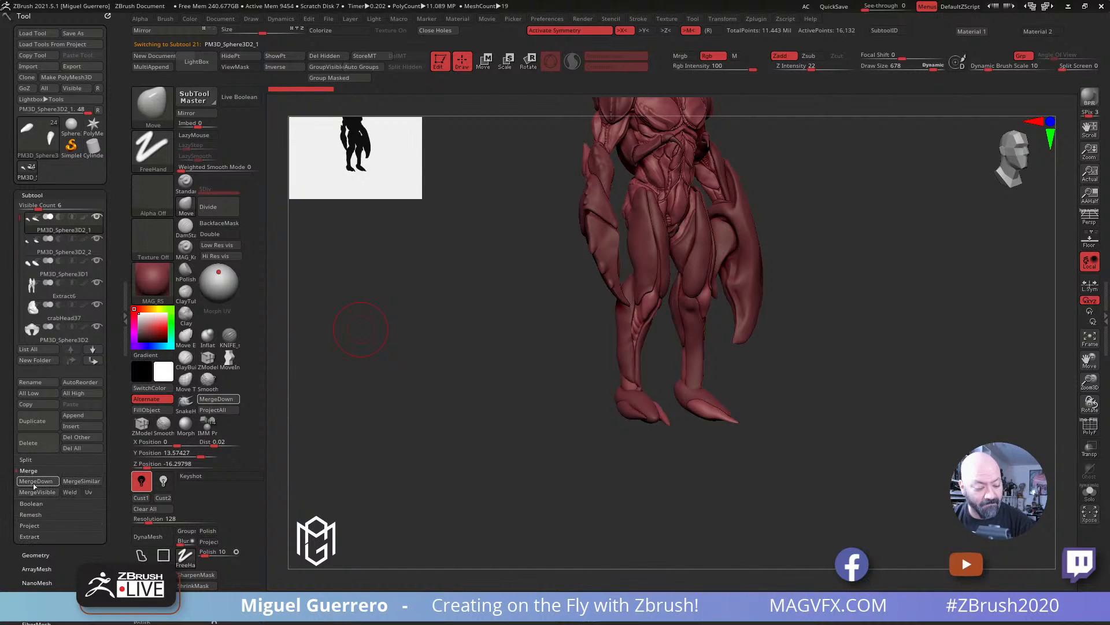
pyautogui.click(215, 398)
pyautogui.click(163, 511)
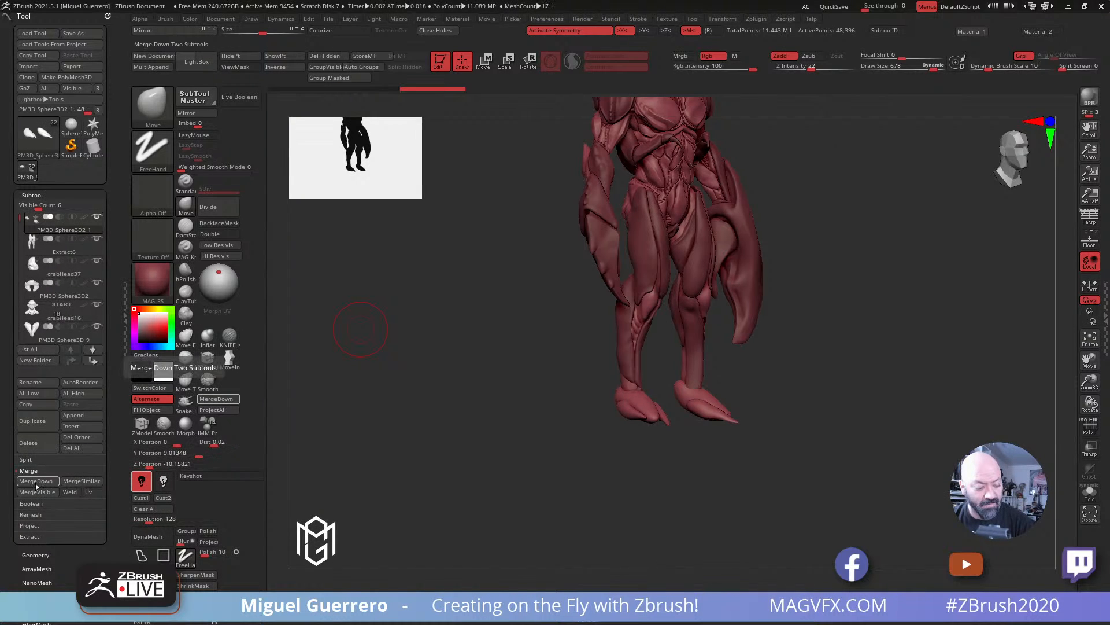
pyautogui.moveTo(578, 397); pyautogui.dragTo(584, 399)
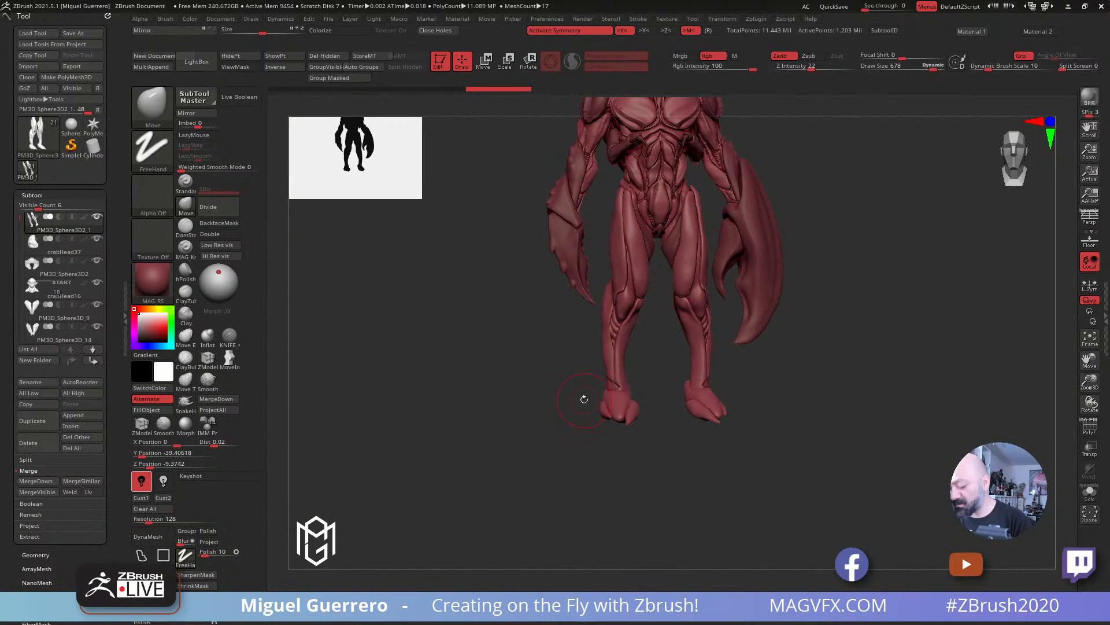
pyautogui.click(1090, 426)
pyautogui.keyDown('shift'); pyautogui.moveTo(986, 414); pyautogui.dragTo(969, 416); pyautogui.keyUp('shift')
pyautogui.click(1089, 428)
pyautogui.click(1089, 492)
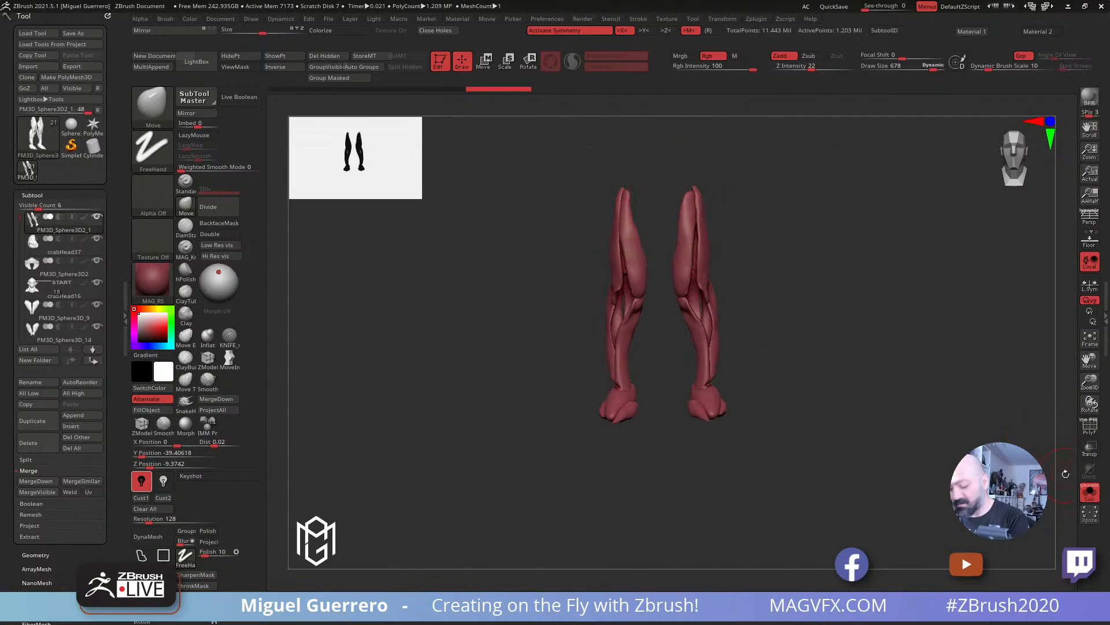
pyautogui.click(1089, 491)
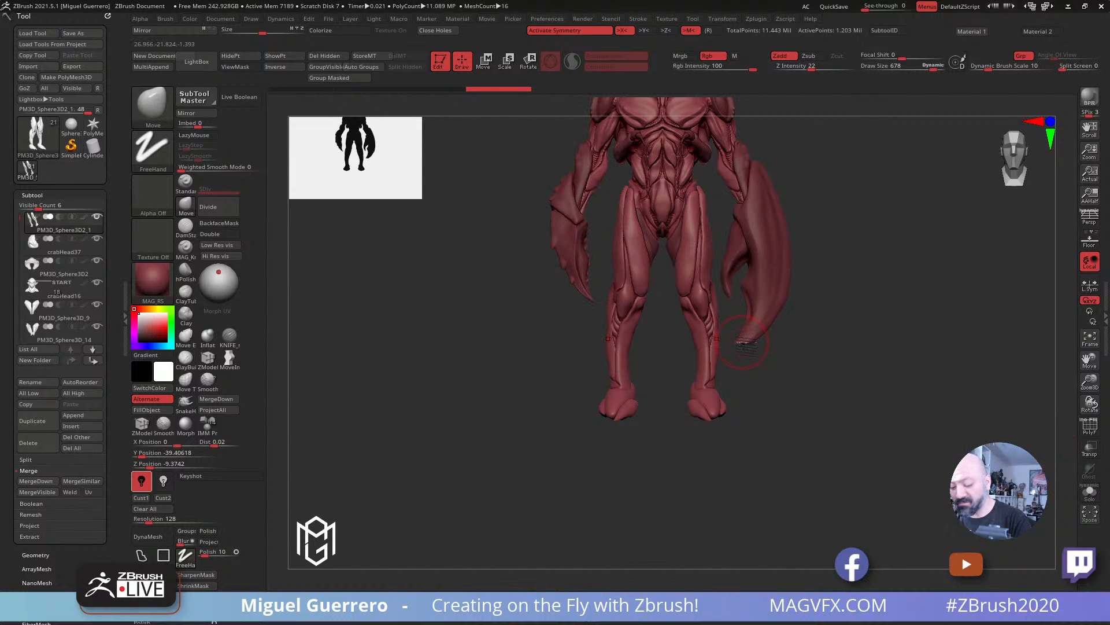
# Step: Mask the upper part of the merged legs, leaving only the lower shins and feet unmasked
pyautogui.keyDown('alt'); pyautogui.moveTo(362, 248); pyautogui.dragTo(415, 245); pyautogui.keyUp('alt')
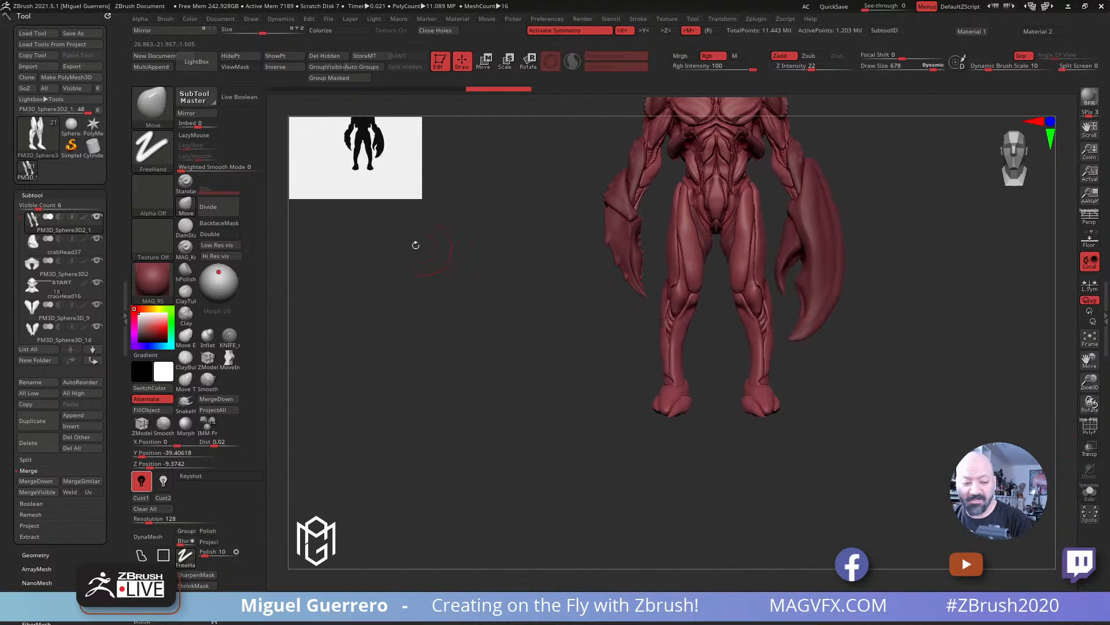
pyautogui.click(185, 206)
pyautogui.click(323, 228)
pyautogui.keyDown('ctrl'); pyautogui.moveTo(733, 441); pyautogui.dragTo(629, 344); pyautogui.keyUp('ctrl')
pyautogui.keyDown('ctrl'); pyautogui.click(585, 324); pyautogui.keyUp('ctrl')
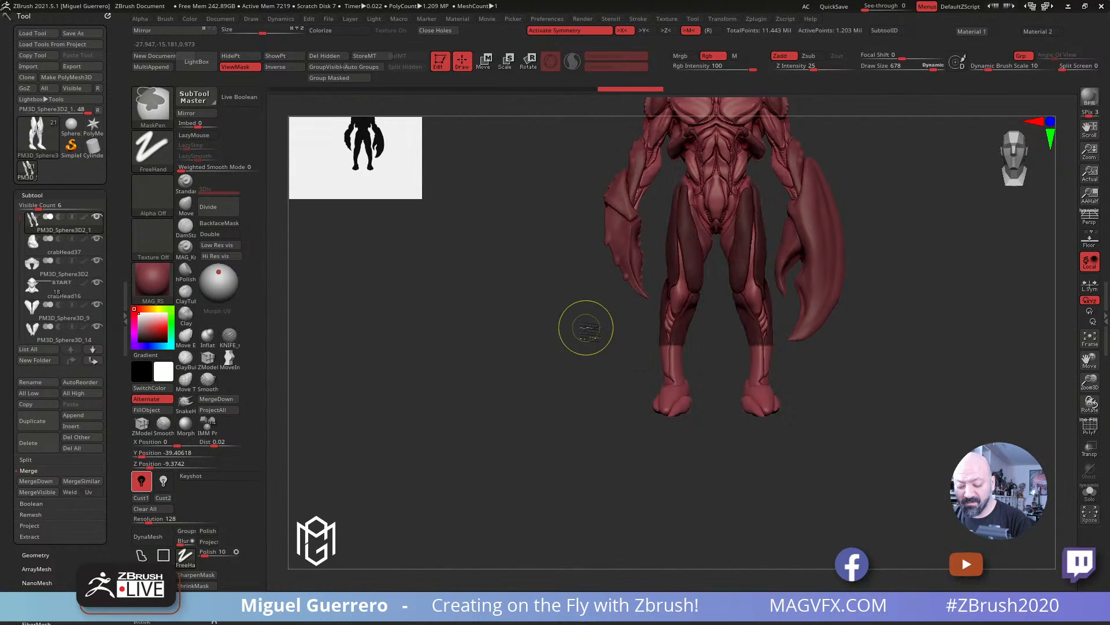
# Step: Move the unmasked shins and feet slightly down with the gizmo to lengthen the lower legs
pyautogui.press('w')
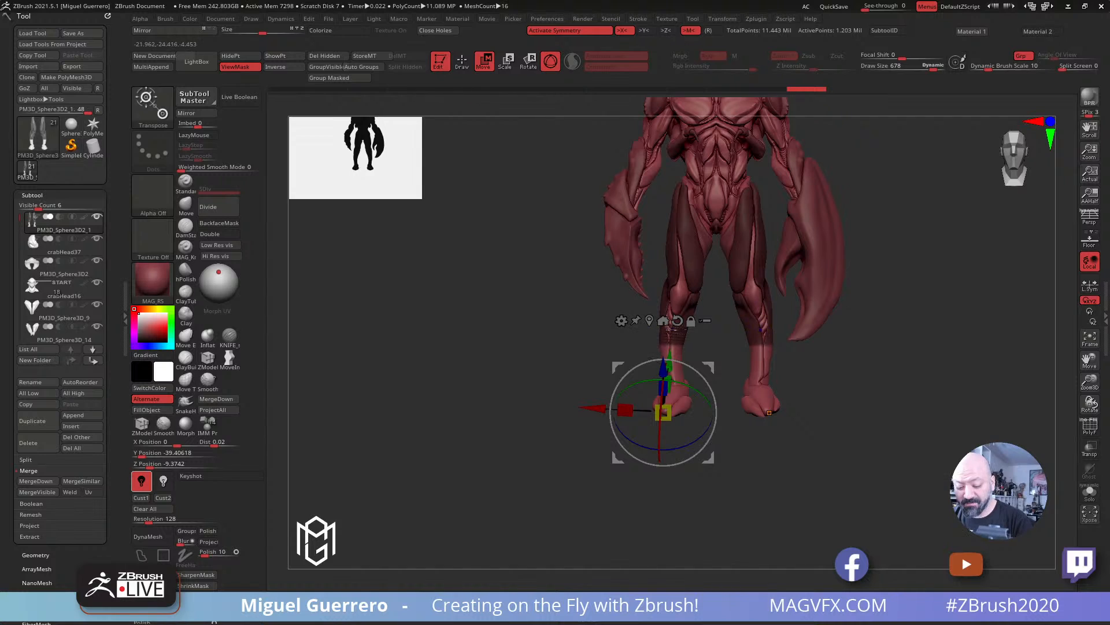
pyautogui.keyDown('alt'); pyautogui.click(677, 321); pyautogui.keyUp('alt')
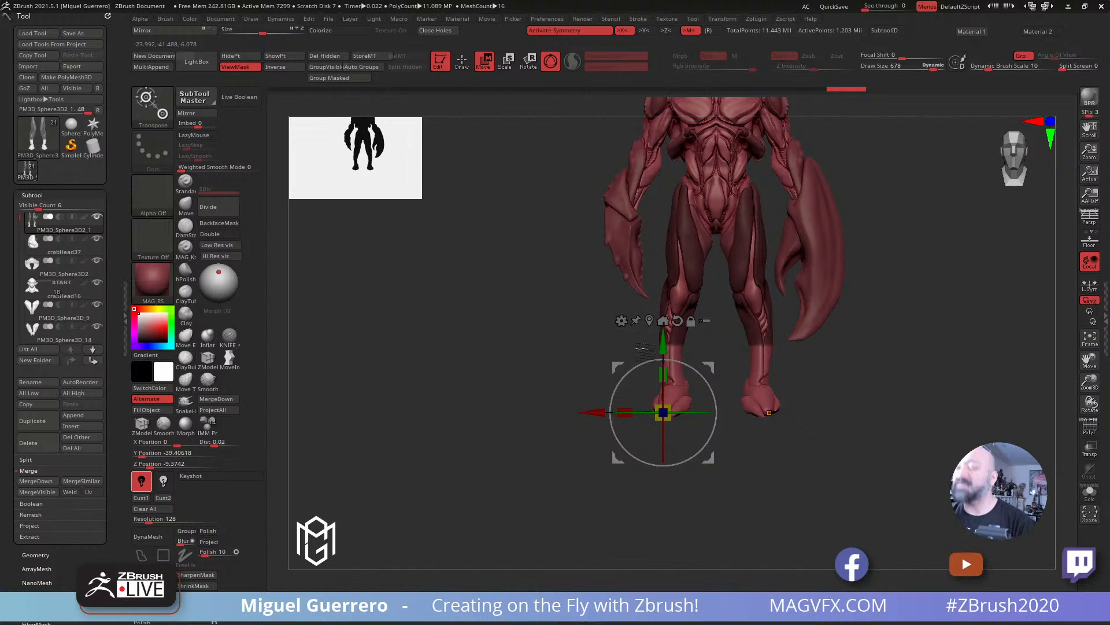
pyautogui.moveTo(663, 347); pyautogui.dragTo(663, 354)
pyautogui.keyDown('ctrl'); pyautogui.click(769, 364); pyautogui.keyUp('ctrl')
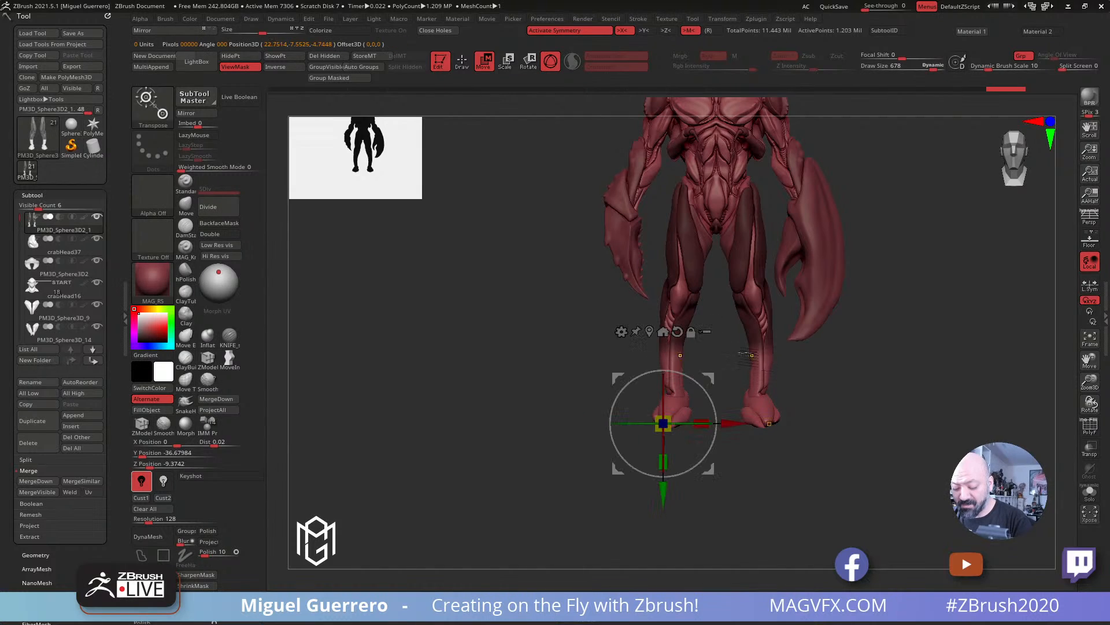
pyautogui.moveTo(664, 488); pyautogui.dragTo(663, 491)
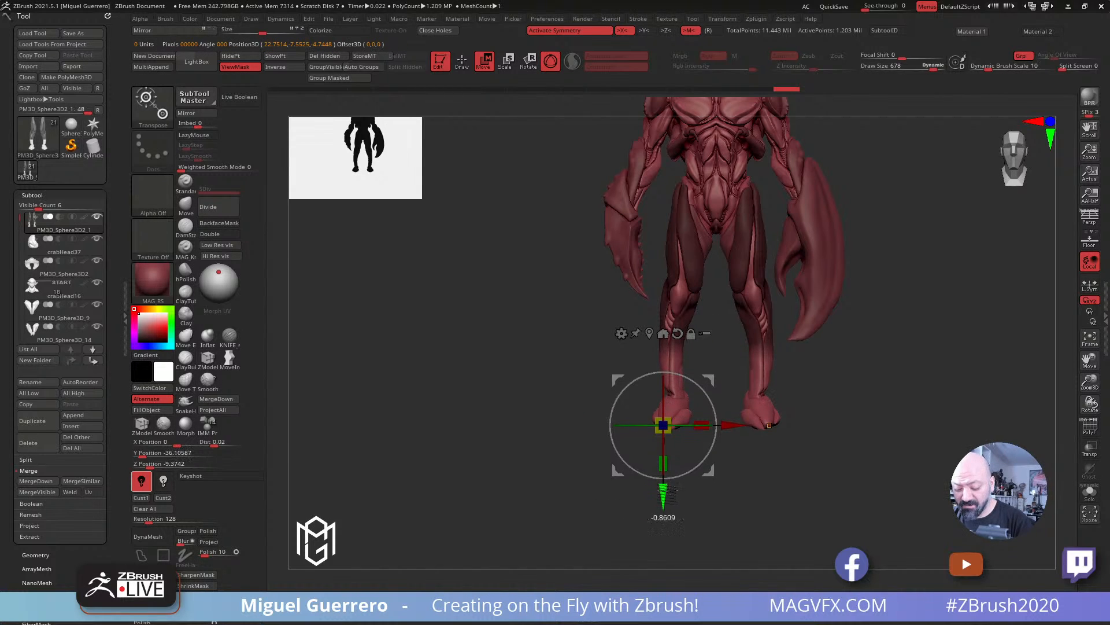
pyautogui.press('q')
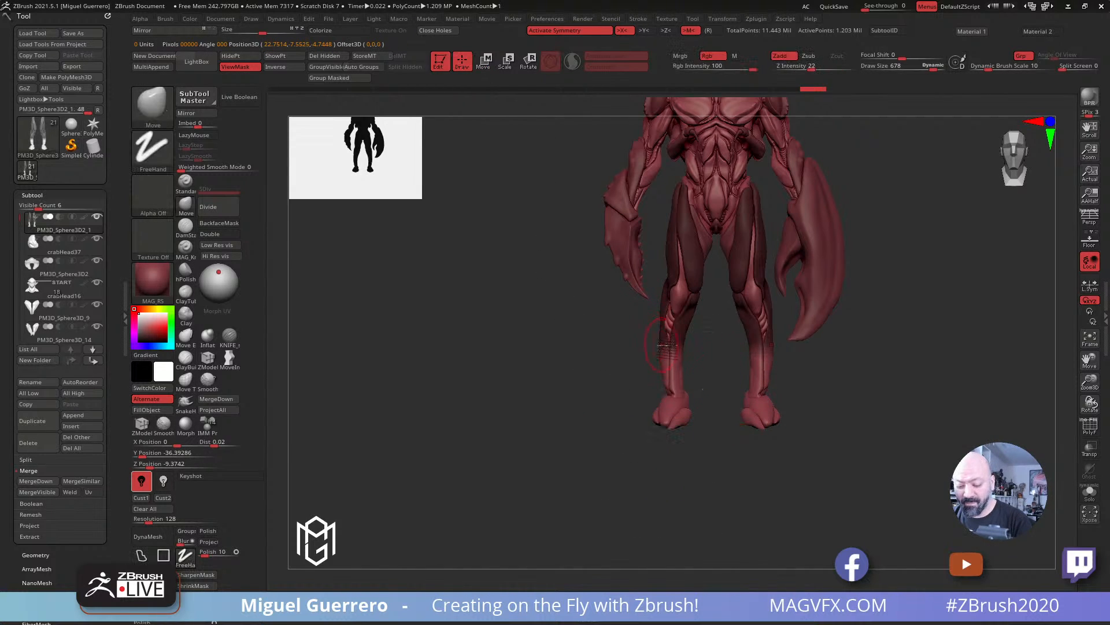
# Step: Select the body subtool PM3D_Sphere3D_13 and mask everything except its lower shins
pyautogui.keyDown('alt'); pyautogui.click(668, 332); pyautogui.keyUp('alt')
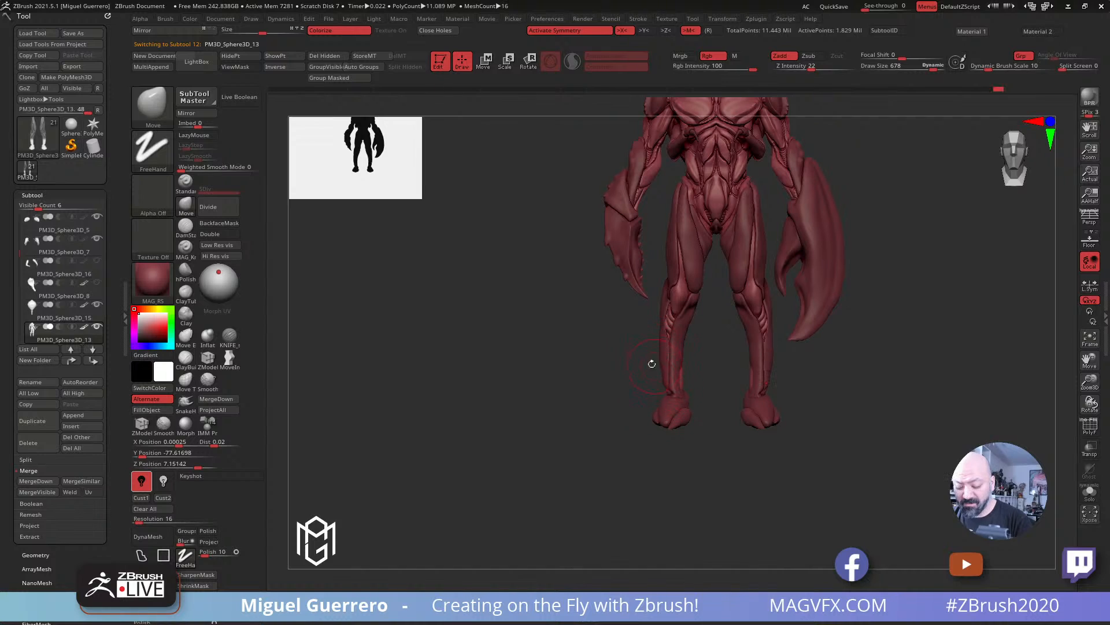
pyautogui.hotkey('alt', 's')
pyautogui.keyDown('ctrl'); pyautogui.moveTo(711, 421); pyautogui.dragTo(622, 331); pyautogui.keyUp('ctrl')
pyautogui.press('ctrl')
pyautogui.hotkey('ctrl', 'i')
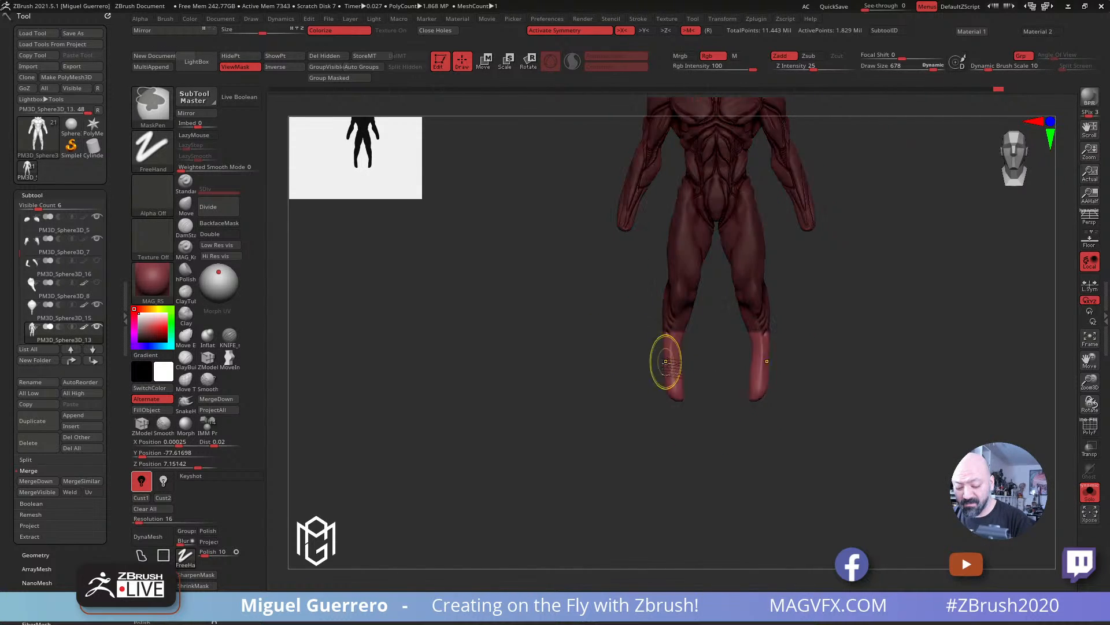
pyautogui.keyDown('ctrl'); pyautogui.click(676, 372); pyautogui.keyUp('ctrl')
pyautogui.click(1090, 493)
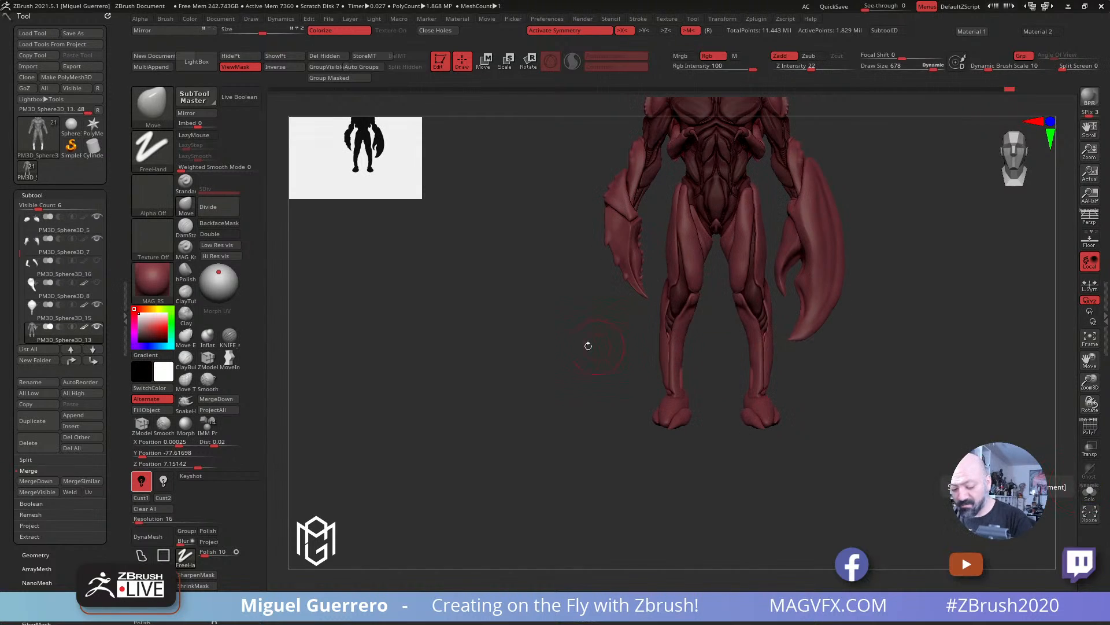
# Step: Place the gizmo on the body's shins and move them down to match the lengthened leg armour
pyautogui.click(482, 63)
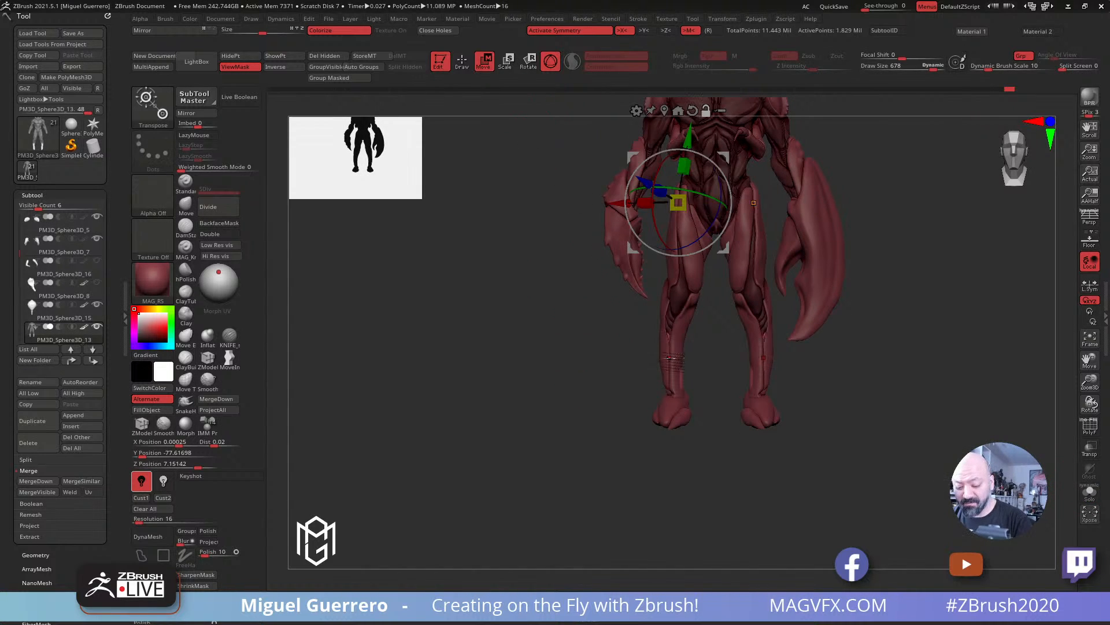
pyautogui.click(669, 338)
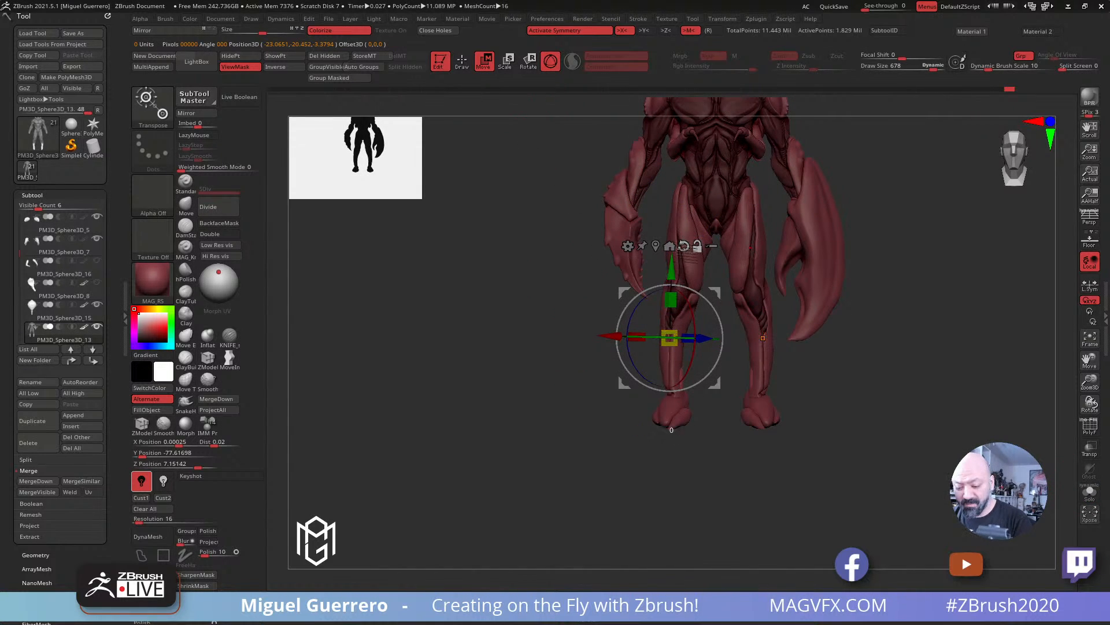
pyautogui.keyDown('alt'); pyautogui.click(684, 247); pyautogui.keyUp('alt')
pyautogui.moveTo(670, 273); pyautogui.dragTo(669, 285)
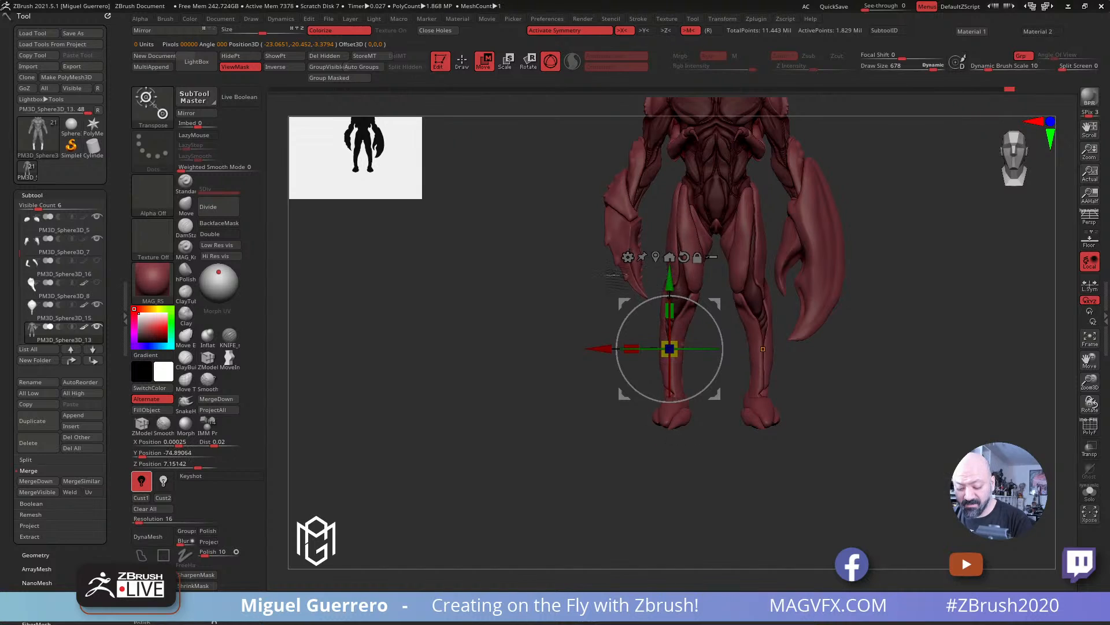
pyautogui.moveTo(489, 258)
pyautogui.mouseDown()
pyautogui.moveTo(555, 265)
pyautogui.moveTo(594, 362)
pyautogui.moveTo(523, 323)
pyautogui.moveTo(501, 349)
pyautogui.moveTo(565, 315)
pyautogui.mouseUp()
pyautogui.click(462, 61)
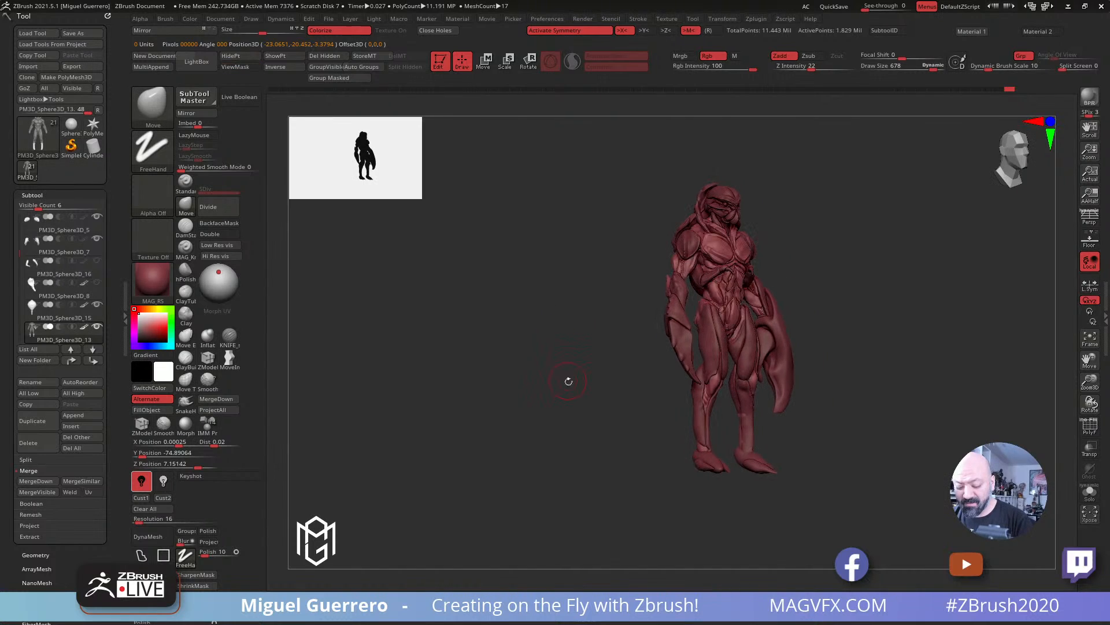
# Step: Select the legs subtool PM3D_Sphere3D2_1 and hide its lower-leg and foot polygroups
pyautogui.moveTo(577, 374)
pyautogui.mouseDown()
pyautogui.moveTo(546, 324)
pyautogui.moveTo(598, 365)
pyautogui.moveTo(579, 366)
pyautogui.mouseUp()
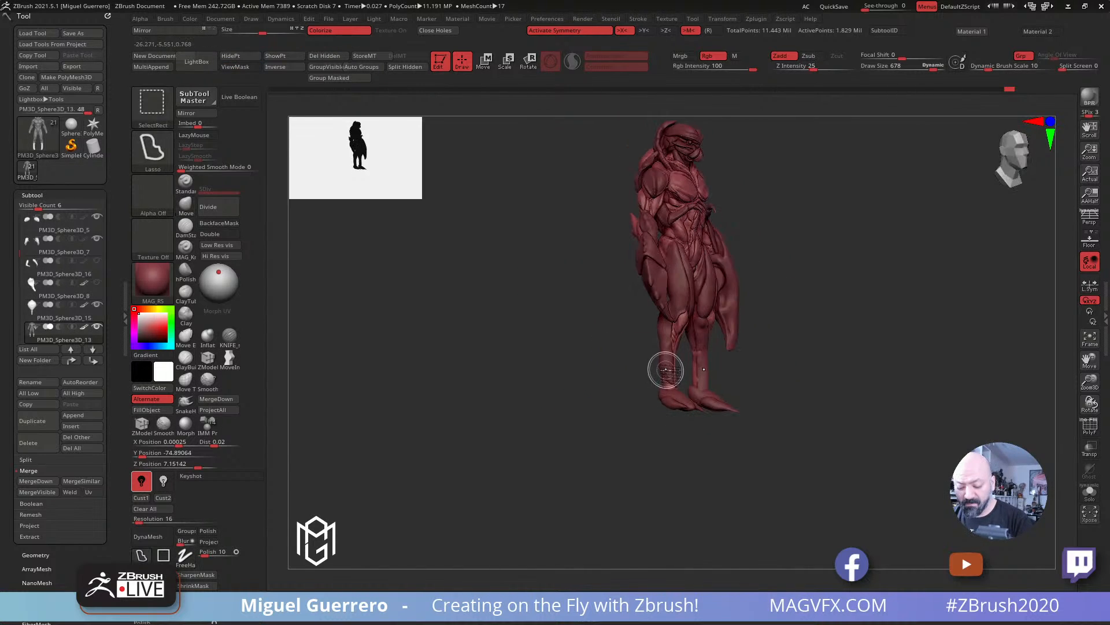
pyautogui.keyDown('ctrl'); pyautogui.keyDown('shift'); pyautogui.click(587, 355); pyautogui.keyUp('shift'); pyautogui.keyUp('ctrl')
pyautogui.keyDown('shift'); pyautogui.moveTo(605, 373); pyautogui.dragTo(654, 367); pyautogui.keyUp('shift')
pyautogui.keyDown('alt'); pyautogui.click(659, 372); pyautogui.keyUp('alt')
pyautogui.keyDown('ctrl'); pyautogui.keyDown('shift'); pyautogui.click(653, 369); pyautogui.keyUp('shift'); pyautogui.keyUp('ctrl')
pyautogui.keyDown('ctrl'); pyautogui.keyDown('shift'); pyautogui.click(654, 370); pyautogui.keyUp('shift'); pyautogui.keyUp('ctrl')
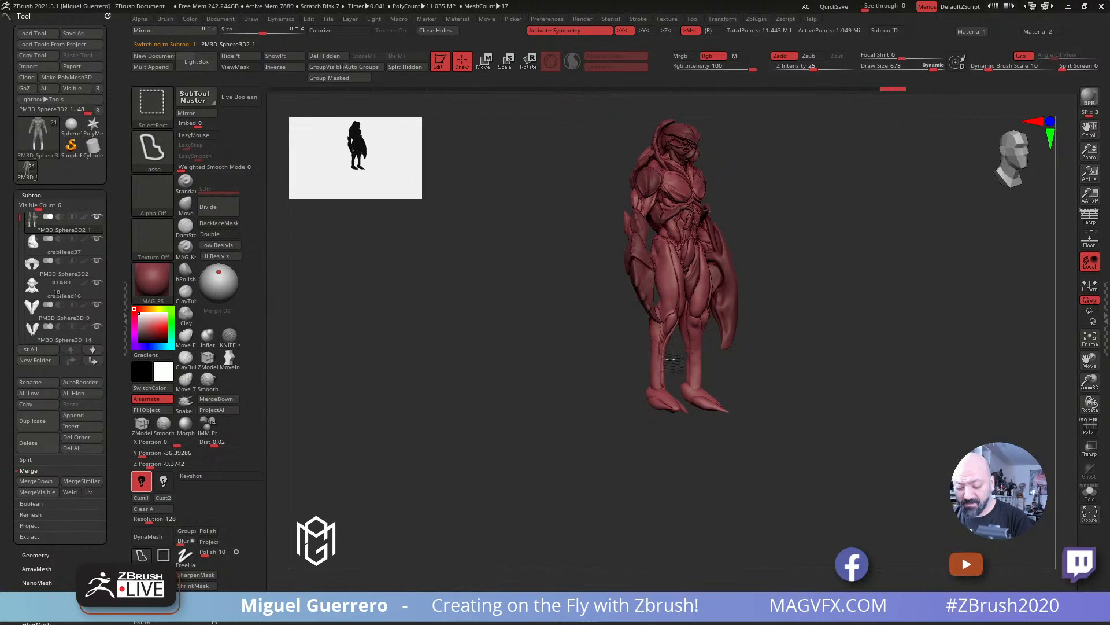
pyautogui.moveTo(769, 412); pyautogui.dragTo(731, 413)
pyautogui.keyDown('ctrl'); pyautogui.keyDown('shift'); pyautogui.click(673, 401); pyautogui.keyUp('shift'); pyautogui.keyUp('ctrl')
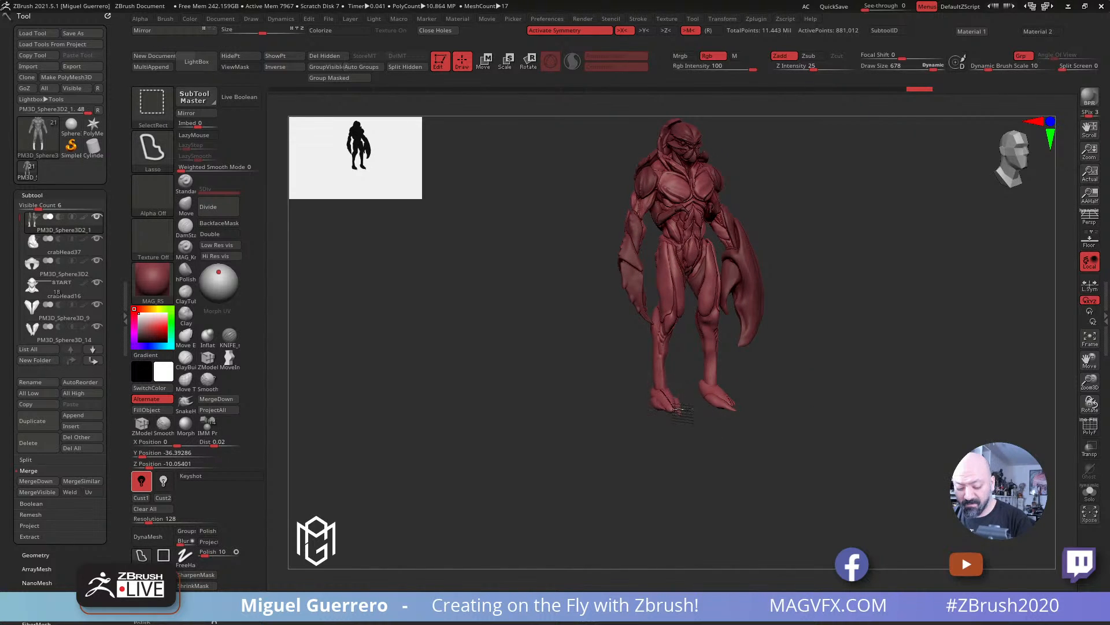
pyautogui.keyDown('ctrl'); pyautogui.keyDown('shift'); pyautogui.click(678, 411); pyautogui.keyUp('shift'); pyautogui.keyUp('ctrl')
pyautogui.keyDown('ctrl'); pyautogui.keyDown('shift'); pyautogui.click(665, 403); pyautogui.keyUp('shift'); pyautogui.keyUp('ctrl')
# Step: Mask the thigh plates of the legs subtool and unhide the lower legs and feet, leaving them unmasked
pyautogui.moveTo(572, 382)
pyautogui.mouseDown()
pyautogui.moveTo(602, 378)
pyautogui.moveTo(525, 347)
pyautogui.moveTo(554, 347)
pyautogui.moveTo(503, 325)
pyautogui.moveTo(535, 377)
pyautogui.mouseUp()
pyautogui.keyDown('ctrl'); pyautogui.keyDown('shift'); pyautogui.click(536, 346); pyautogui.keyUp('shift'); pyautogui.keyUp('ctrl')
pyautogui.hotkey('ctrl', 'z')
pyautogui.keyDown('ctrl'); pyautogui.moveTo(535, 313); pyautogui.dragTo(717, 479); pyautogui.keyUp('ctrl')
pyautogui.keyDown('ctrl'); pyautogui.moveTo(421, 233); pyautogui.dragTo(869, 527); pyautogui.keyUp('ctrl')
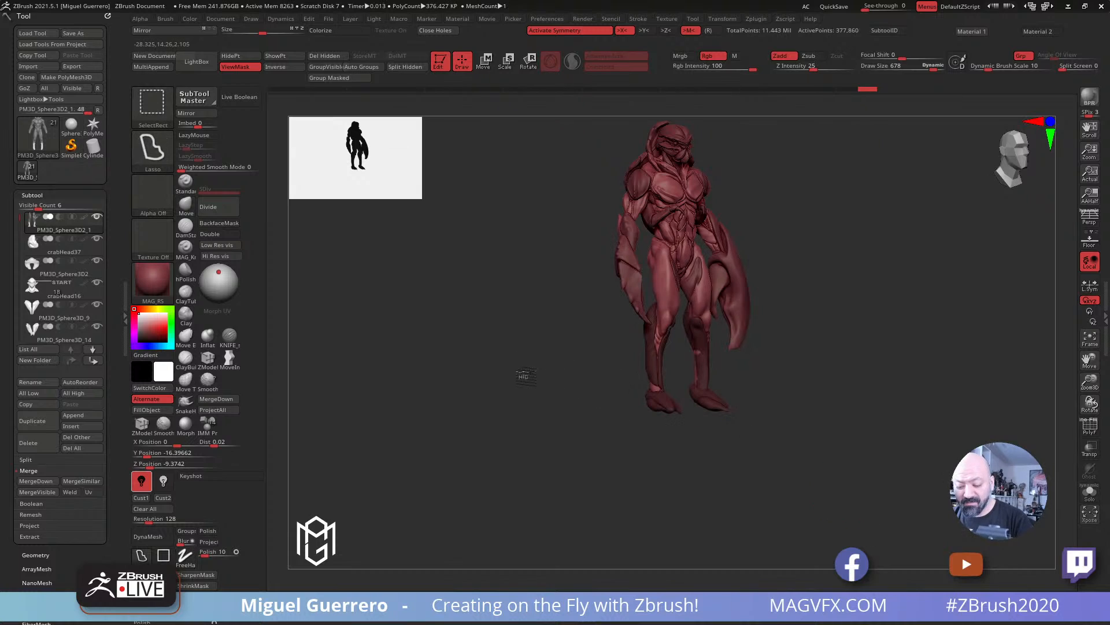
pyautogui.moveTo(502, 359)
pyautogui.mouseDown()
pyautogui.moveTo(491, 364)
pyautogui.moveTo(536, 366)
pyautogui.moveTo(491, 337)
pyautogui.mouseUp()
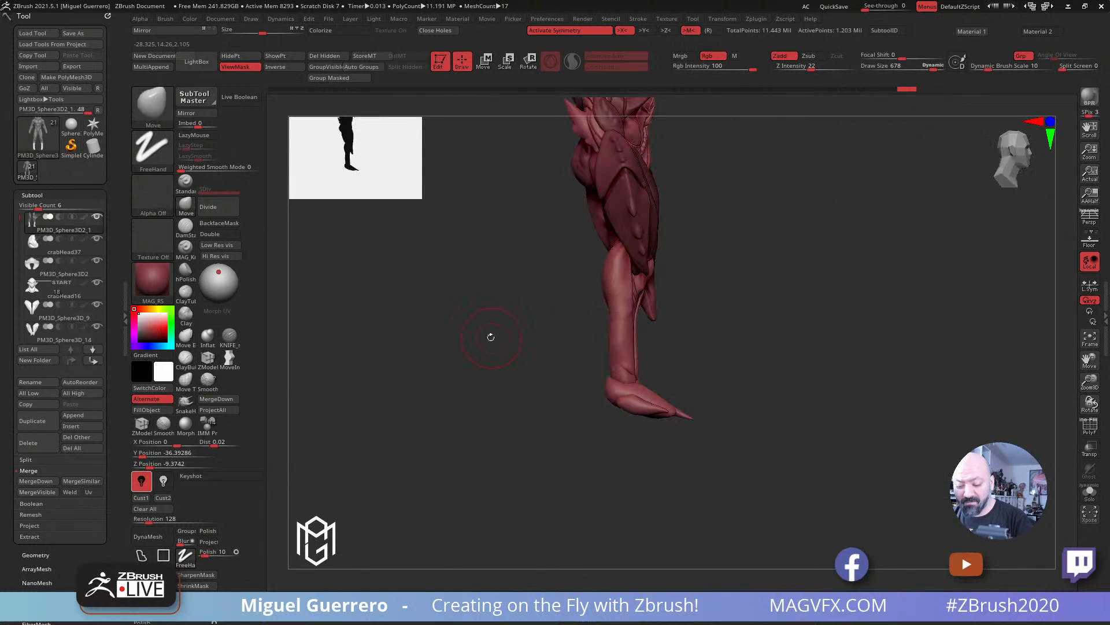
# Step: Try to rotate the unmasked lower legs and feet from a gizmo placed at the knees
pyautogui.click(505, 66)
pyautogui.keyDown('alt'); pyautogui.moveTo(600, 368); pyautogui.dragTo(590, 218); pyautogui.keyUp('alt')
pyautogui.moveTo(495, 270); pyautogui.dragTo(463, 270)
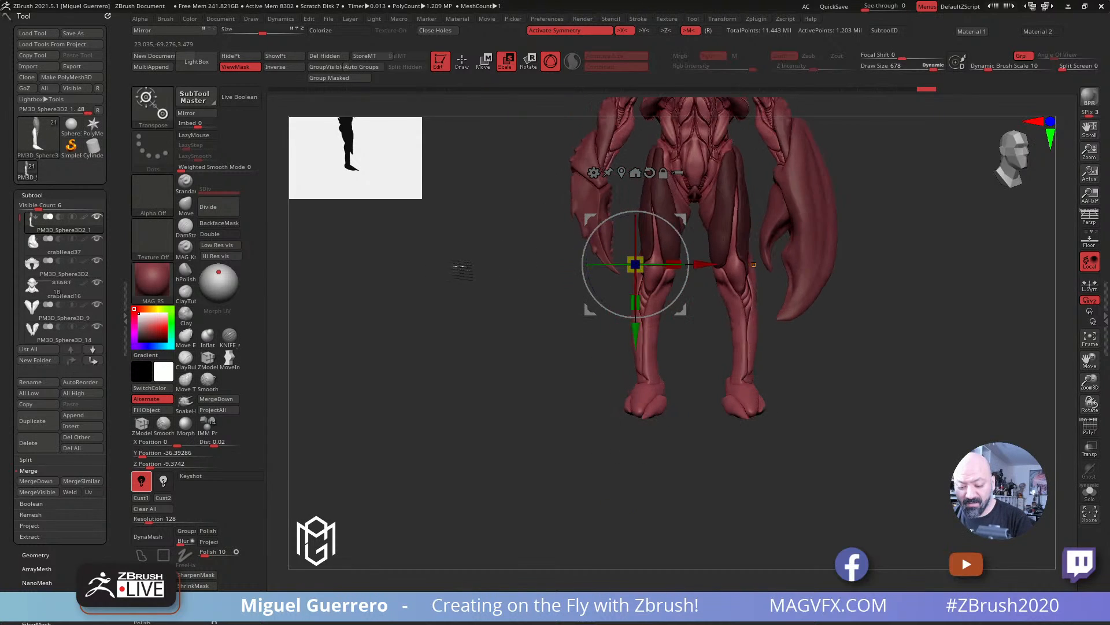
pyautogui.keyDown('alt'); pyautogui.moveTo(590, 219); pyautogui.dragTo(609, 220); pyautogui.keyUp('alt')
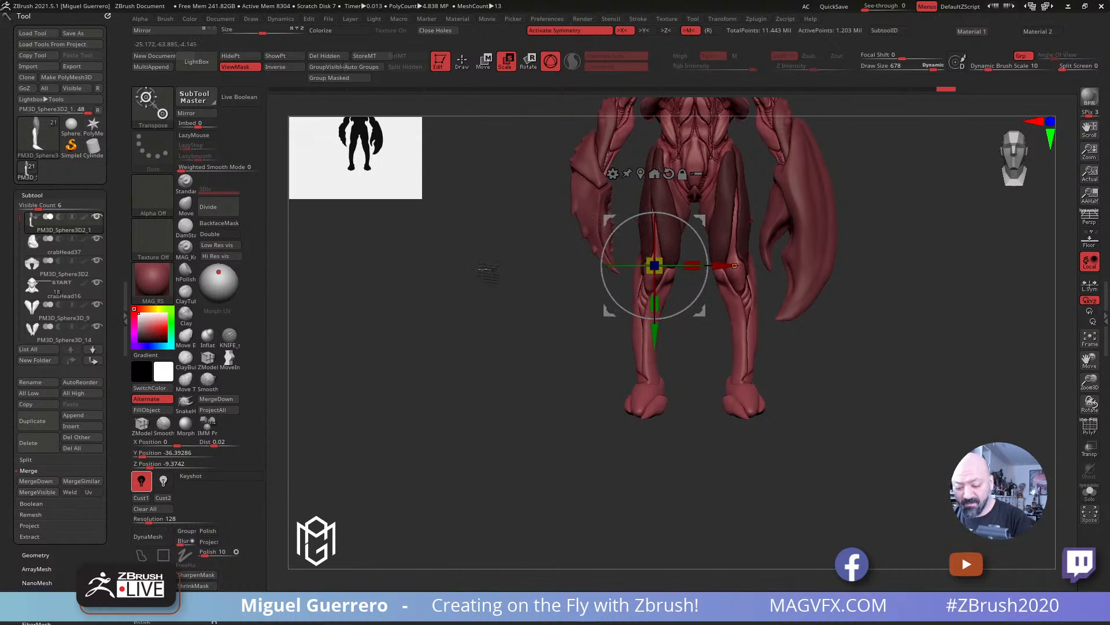
pyautogui.keyDown('shift'); pyautogui.moveTo(488, 269); pyautogui.dragTo(612, 297); pyautogui.keyUp('shift')
pyautogui.keyDown('alt'); pyautogui.moveTo(540, 255); pyautogui.dragTo(526, 318); pyautogui.keyUp('alt')
pyautogui.moveTo(637, 333); pyautogui.dragTo(636, 329)
pyautogui.click(463, 62)
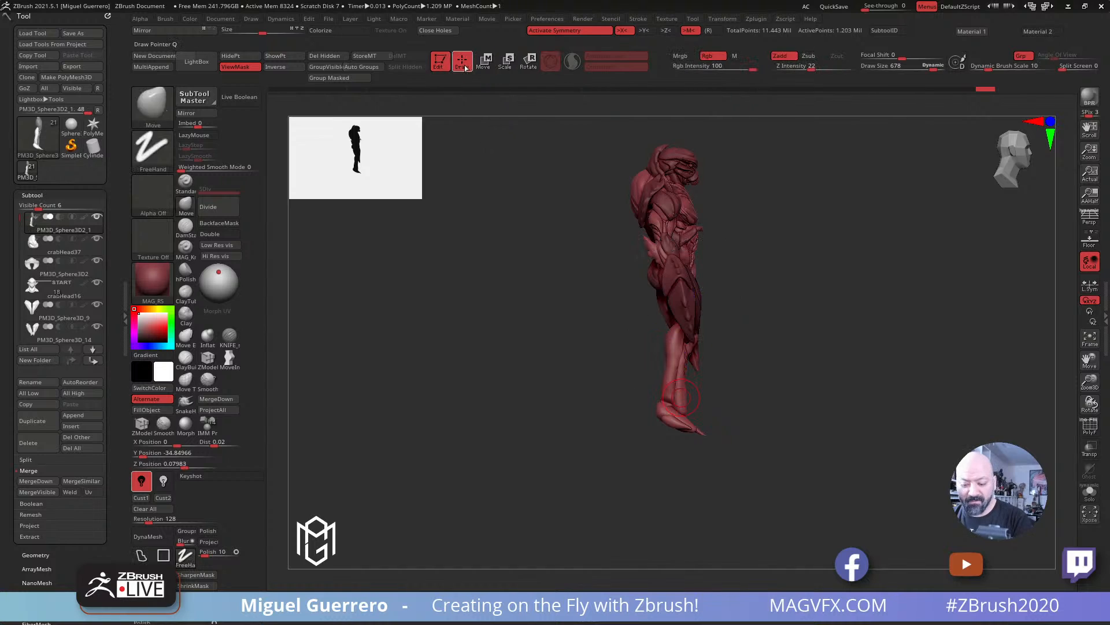
# Step: Select the body subtool PM3D_Sphere3D_13, isolate it and mask everything above the knees, then restore the full view
pyautogui.moveTo(610, 346)
pyautogui.keyDown('alt'); pyautogui.mouseDown(button='right')
pyautogui.moveTo(605, 298)
pyautogui.moveTo(604, 332)
pyautogui.moveTo(505, 333)
pyautogui.mouseUp(button='right'); pyautogui.keyUp('alt')
pyautogui.keyDown('alt'); pyautogui.click(678, 366); pyautogui.keyUp('alt')
pyautogui.moveTo(613, 352); pyautogui.dragTo(656, 354, button='right')
pyautogui.click(1090, 495)
pyautogui.moveTo(610, 324)
pyautogui.mouseDown(button='right')
pyautogui.moveTo(635, 289)
pyautogui.moveTo(610, 273)
pyautogui.mouseUp(button='right')
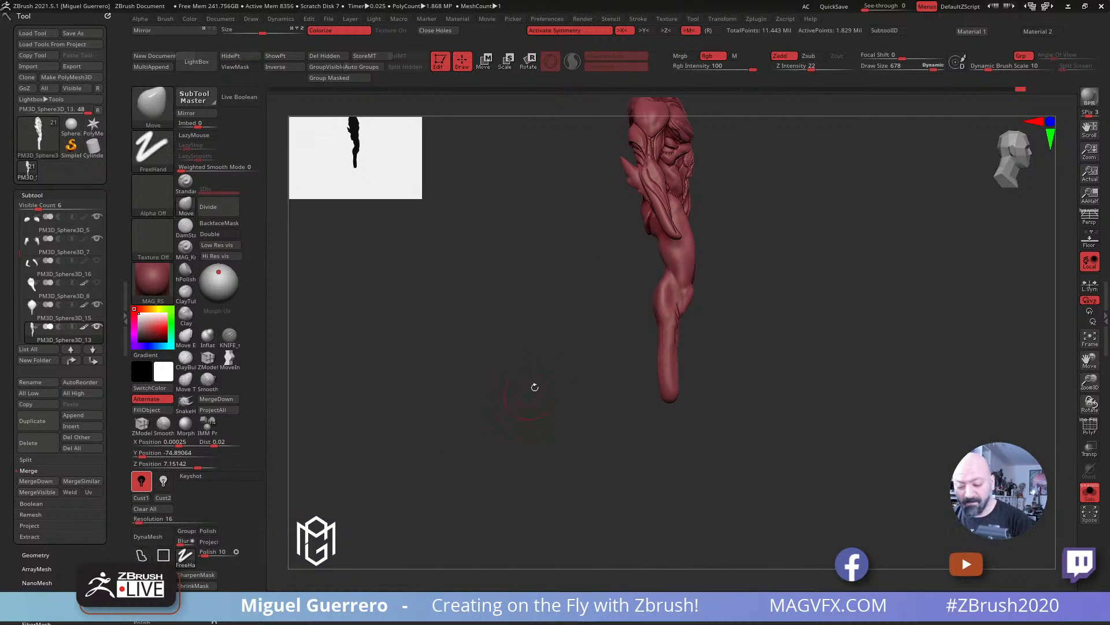
pyautogui.press('ctrl')
pyautogui.moveTo(691, 293)
pyautogui.keyDown('ctrl'); pyautogui.mouseDown()
pyautogui.moveTo(696, 370)
pyautogui.moveTo(664, 335)
pyautogui.mouseUp(); pyautogui.keyUp('ctrl')
pyautogui.keyDown('ctrl'); pyautogui.click(751, 373); pyautogui.keyUp('ctrl')
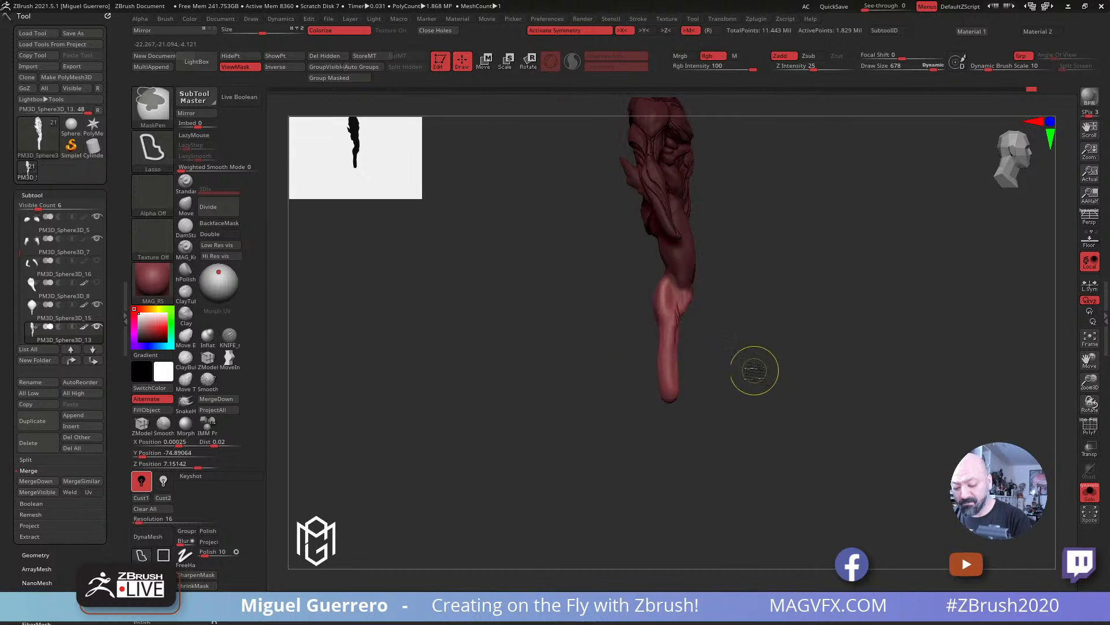
pyautogui.click(1090, 492)
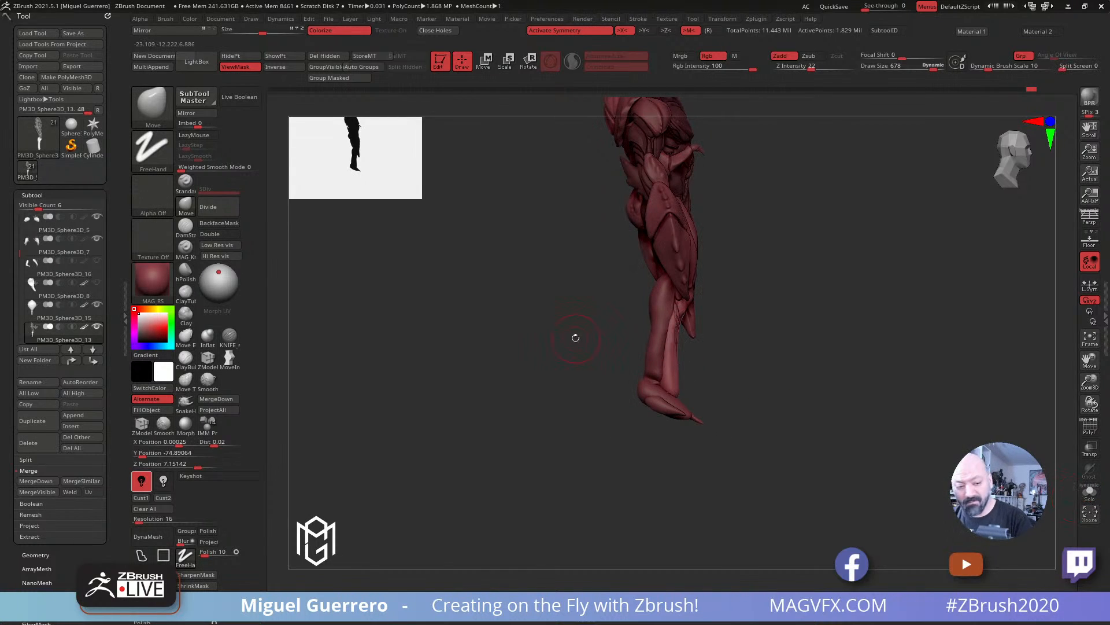
# Step: Rotate the body's unmasked lower legs slightly backward with the gizmo to line them up with the leg armour
pyautogui.moveTo(575, 335); pyautogui.dragTo(590, 344)
pyautogui.keyDown('ctrl'); pyautogui.moveTo(607, 354); pyautogui.dragTo(596, 333, button='right'); pyautogui.keyUp('ctrl')
pyautogui.moveTo(512, 240)
pyautogui.mouseDown()
pyautogui.moveTo(543, 260)
pyautogui.moveTo(499, 203)
pyautogui.mouseUp()
pyautogui.press('w')
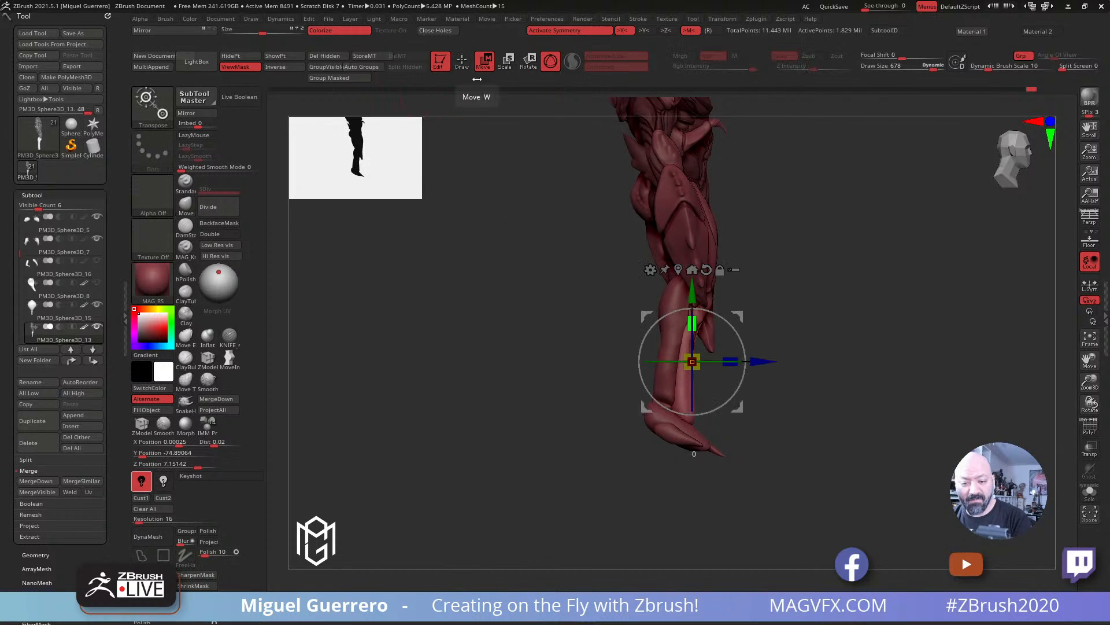
pyautogui.moveTo(647, 329); pyautogui.dragTo(639, 317)
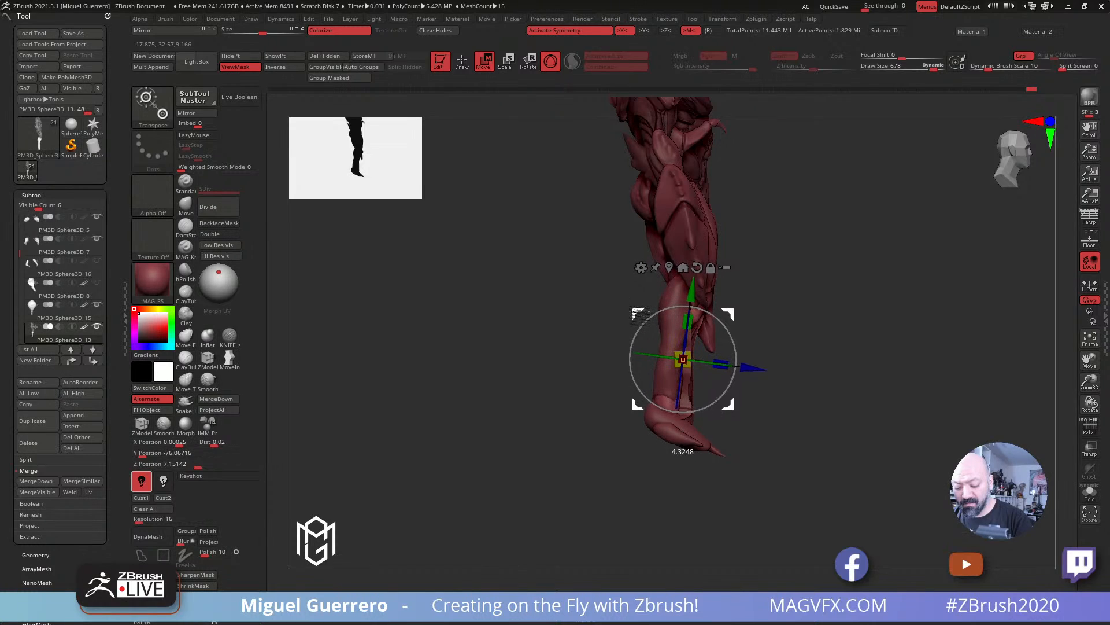
pyautogui.moveTo(536, 308)
pyautogui.keyDown('shift'); pyautogui.mouseDown()
pyautogui.moveTo(492, 310)
pyautogui.moveTo(570, 316)
pyautogui.moveTo(525, 314)
pyautogui.mouseUp(); pyautogui.keyUp('shift')
pyautogui.moveTo(629, 359); pyautogui.dragTo(620, 365)
pyautogui.moveTo(555, 338)
pyautogui.mouseDown()
pyautogui.moveTo(594, 332)
pyautogui.moveTo(555, 330)
pyautogui.mouseUp()
# Step: Select the legs subtool PM3D_Sphere3D2_1 and step back in its undo history to before the lower-leg transform
pyautogui.keyDown('alt'); pyautogui.click(779, 359); pyautogui.keyUp('alt')
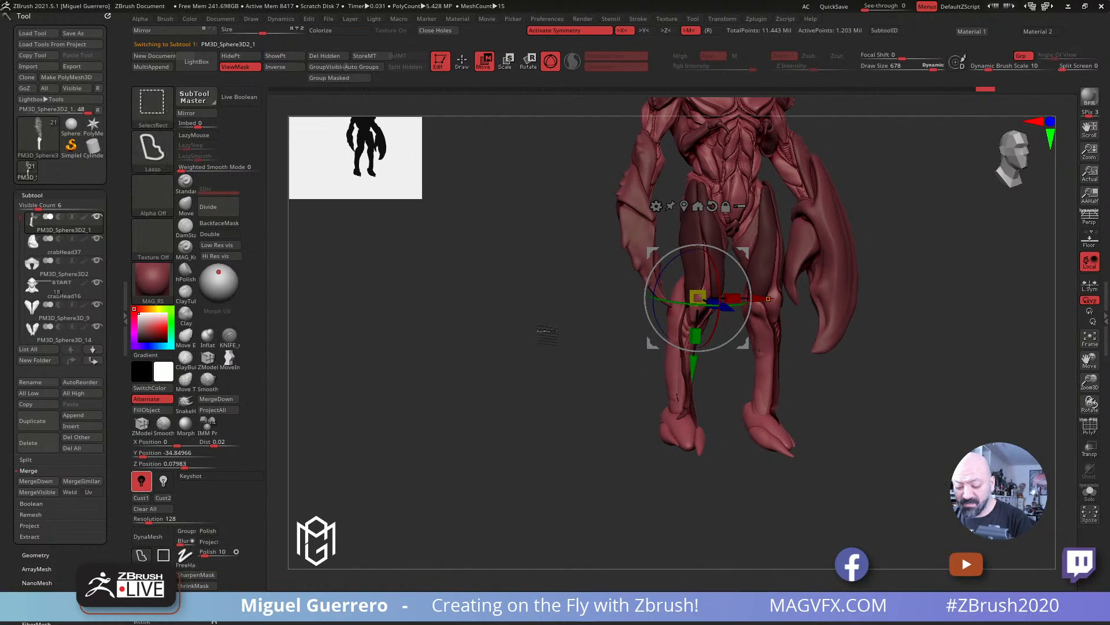
pyautogui.click(462, 60)
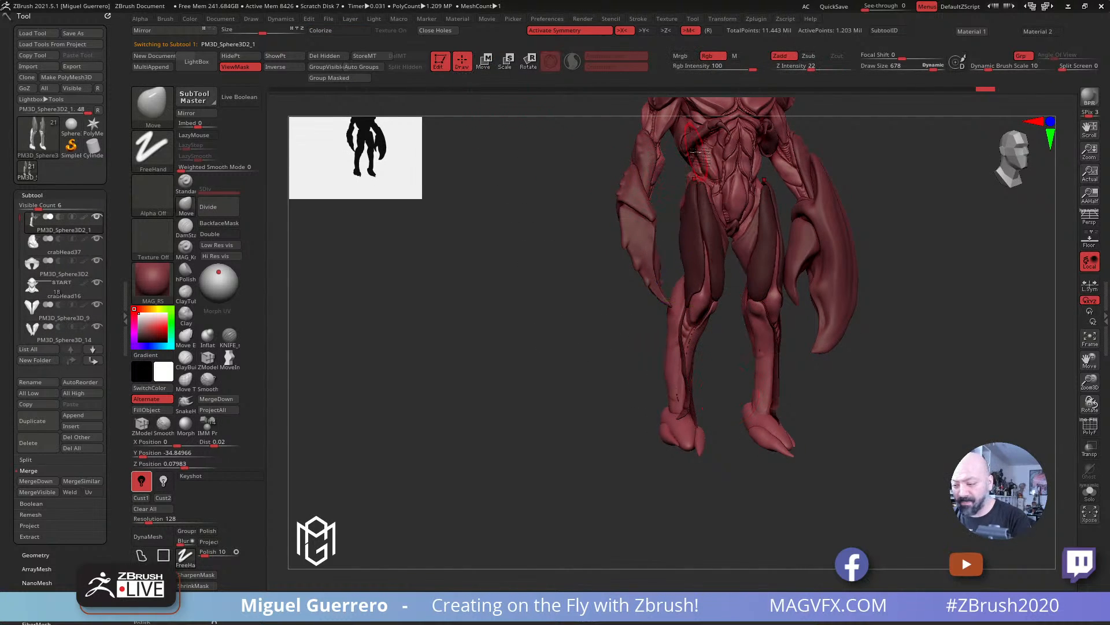
pyautogui.click(947, 89)
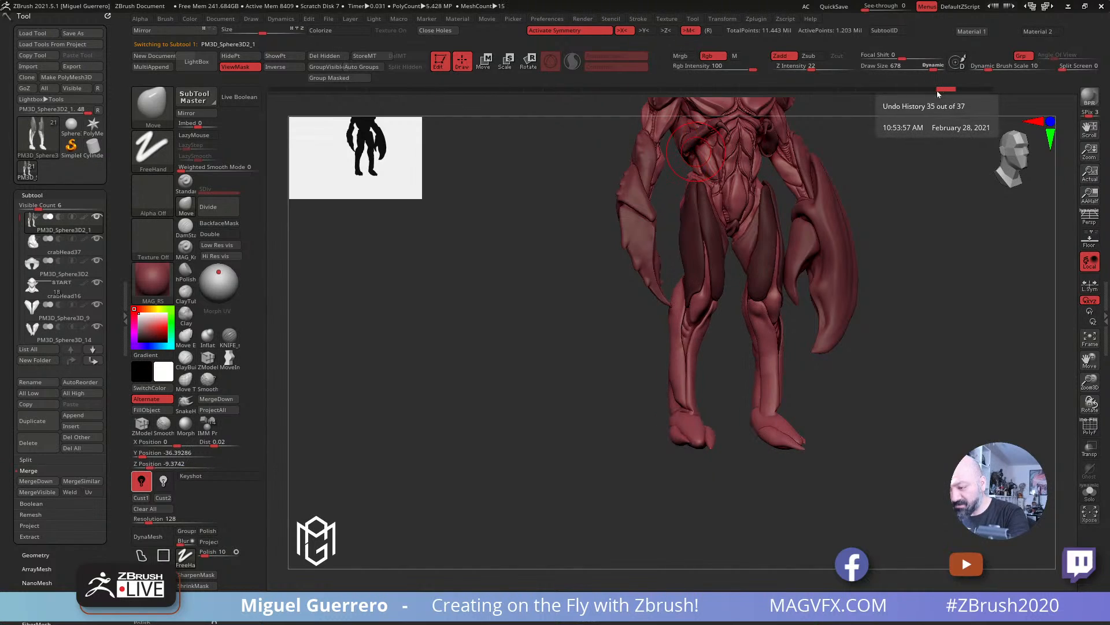
# Step: Isolate the legs subtool, invert its mask, then isolate the shin pieces, mask them fully and show all the leg pieces again
pyautogui.click(1093, 497)
pyautogui.keyDown('ctrl'); pyautogui.moveTo(755, 347); pyautogui.dragTo(741, 391, button='right'); pyautogui.keyUp('ctrl')
pyautogui.moveTo(528, 317)
pyautogui.mouseDown()
pyautogui.moveTo(492, 318)
pyautogui.moveTo(575, 295)
pyautogui.mouseUp()
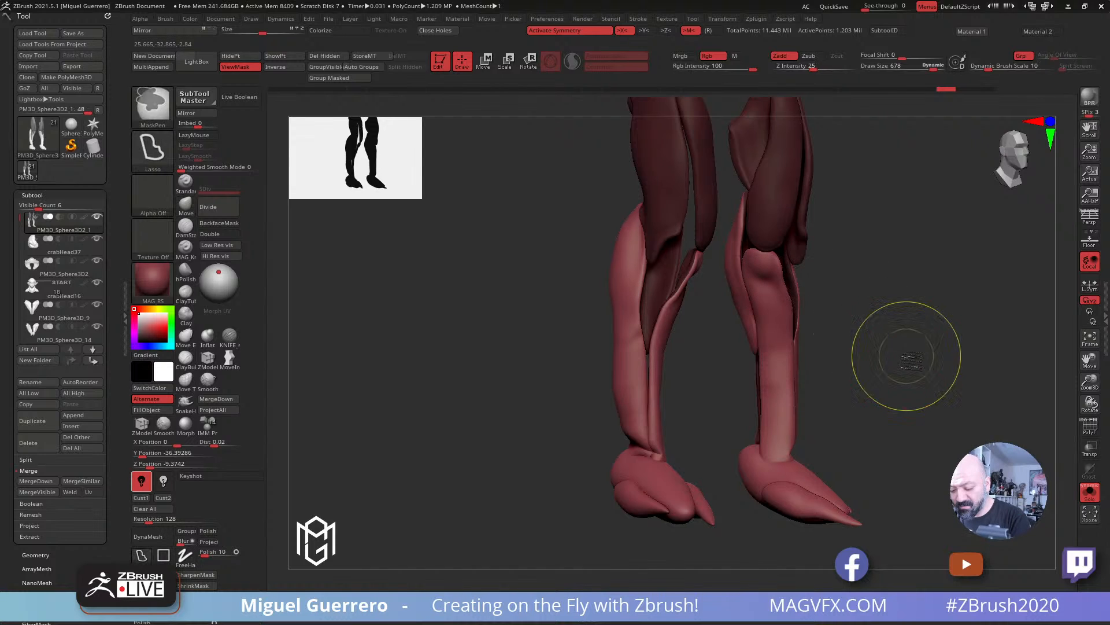
pyautogui.keyDown('ctrl'); pyautogui.click(887, 341); pyautogui.keyUp('ctrl')
pyautogui.keyDown('ctrl'); pyautogui.keyDown('shift'); pyautogui.click(793, 291); pyautogui.keyUp('shift'); pyautogui.keyUp('ctrl')
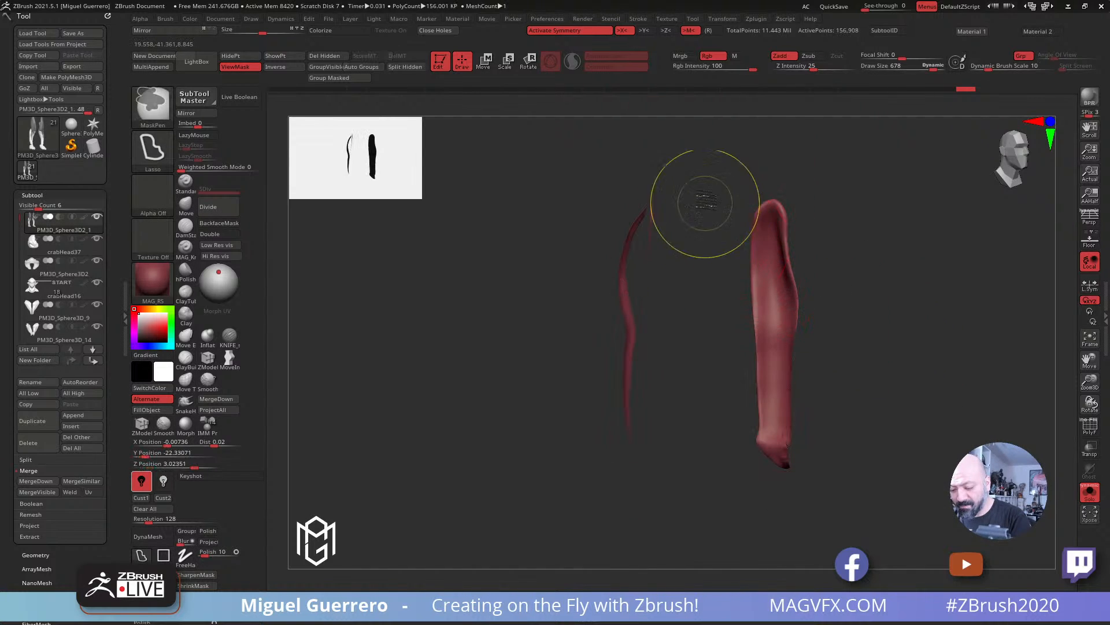
pyautogui.moveTo(698, 174)
pyautogui.keyDown('ctrl'); pyautogui.mouseDown()
pyautogui.moveTo(798, 549)
pyautogui.moveTo(778, 168)
pyautogui.mouseUp(); pyautogui.keyUp('ctrl')
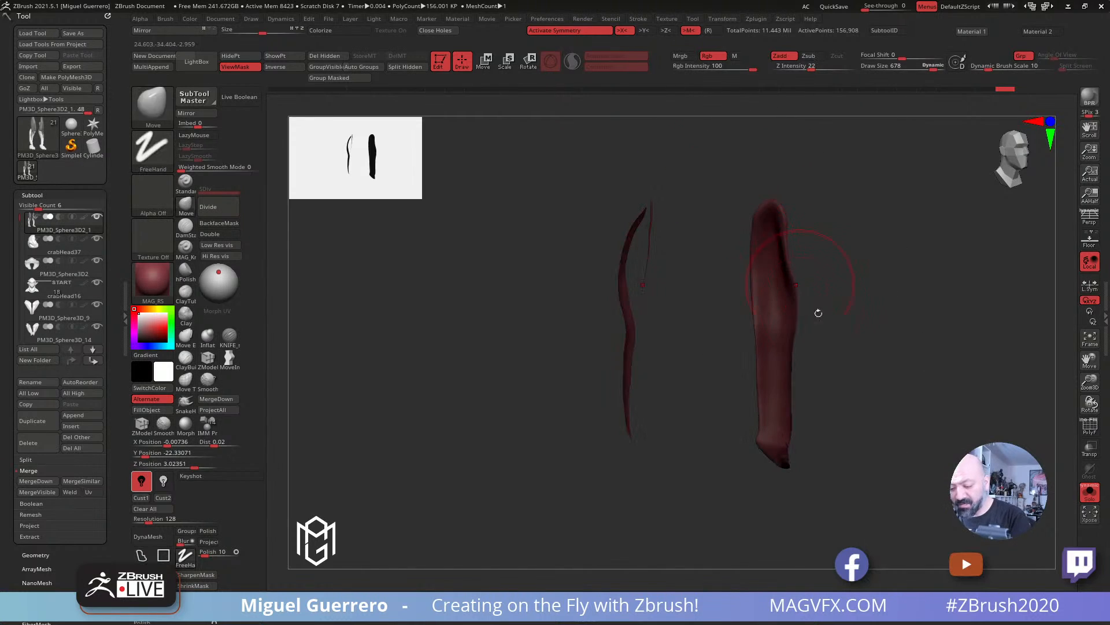
pyautogui.keyDown('ctrl'); pyautogui.keyDown('shift'); pyautogui.click(886, 380); pyautogui.keyUp('shift'); pyautogui.keyUp('ctrl')
pyautogui.moveTo(890, 380)
pyautogui.mouseDown()
pyautogui.moveTo(885, 416)
pyautogui.moveTo(775, 404)
pyautogui.mouseUp()
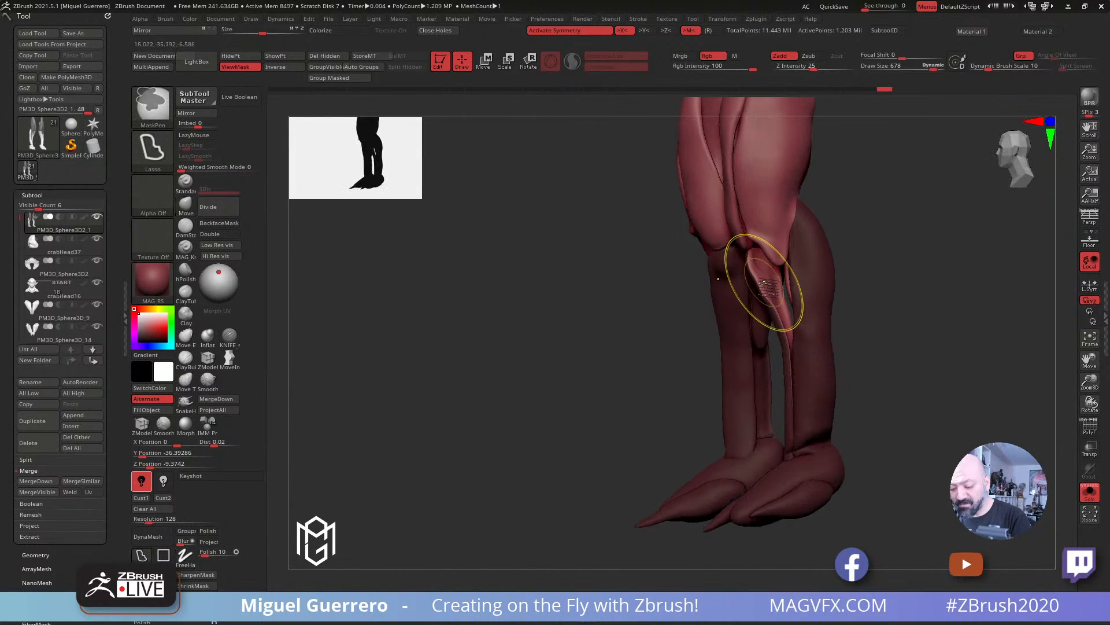
# Step: Isolate the slender muscle strips of the lower legs, mask them completely and restore the full legs
pyautogui.keyDown('ctrl'); pyautogui.keyDown('shift'); pyautogui.click(771, 281); pyautogui.keyUp('shift'); pyautogui.keyUp('ctrl')
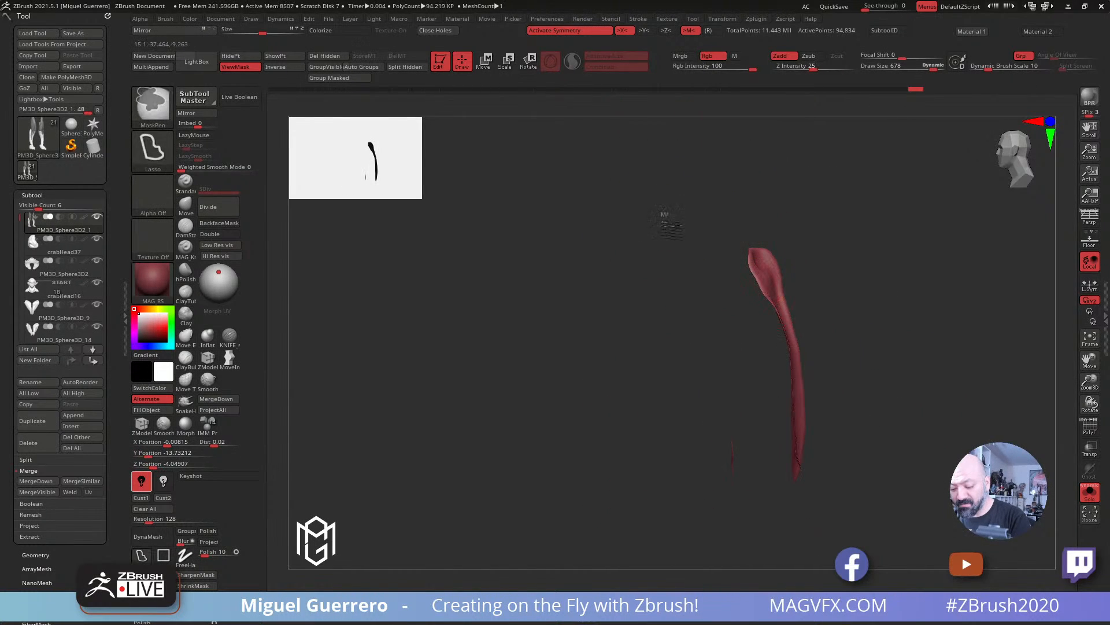
pyautogui.moveTo(667, 221)
pyautogui.keyDown('ctrl'); pyautogui.mouseDown()
pyautogui.moveTo(879, 485)
pyautogui.moveTo(751, 201)
pyautogui.mouseUp(); pyautogui.keyUp('ctrl')
pyautogui.moveTo(606, 202)
pyautogui.keyDown('ctrl'); pyautogui.mouseDown()
pyautogui.moveTo(880, 500)
pyautogui.moveTo(781, 164)
pyautogui.mouseUp(); pyautogui.keyUp('ctrl')
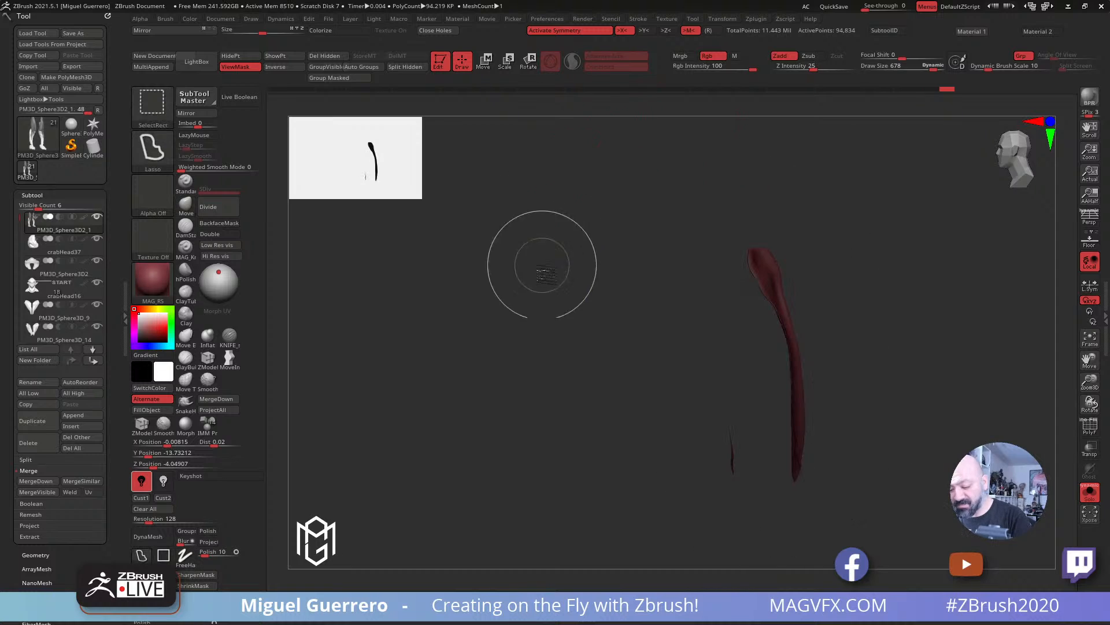
pyautogui.keyDown('ctrl'); pyautogui.keyDown('shift'); pyautogui.click(543, 265); pyautogui.keyUp('shift'); pyautogui.keyUp('ctrl')
pyautogui.moveTo(518, 314); pyautogui.dragTo(570, 285)
# Step: Isolate and mask the remaining calf pieces behind the knees, show the full legs and invert the mask
pyautogui.keyDown('ctrl'); pyautogui.keyDown('shift'); pyautogui.click(772, 279); pyautogui.keyUp('shift'); pyautogui.keyUp('ctrl')
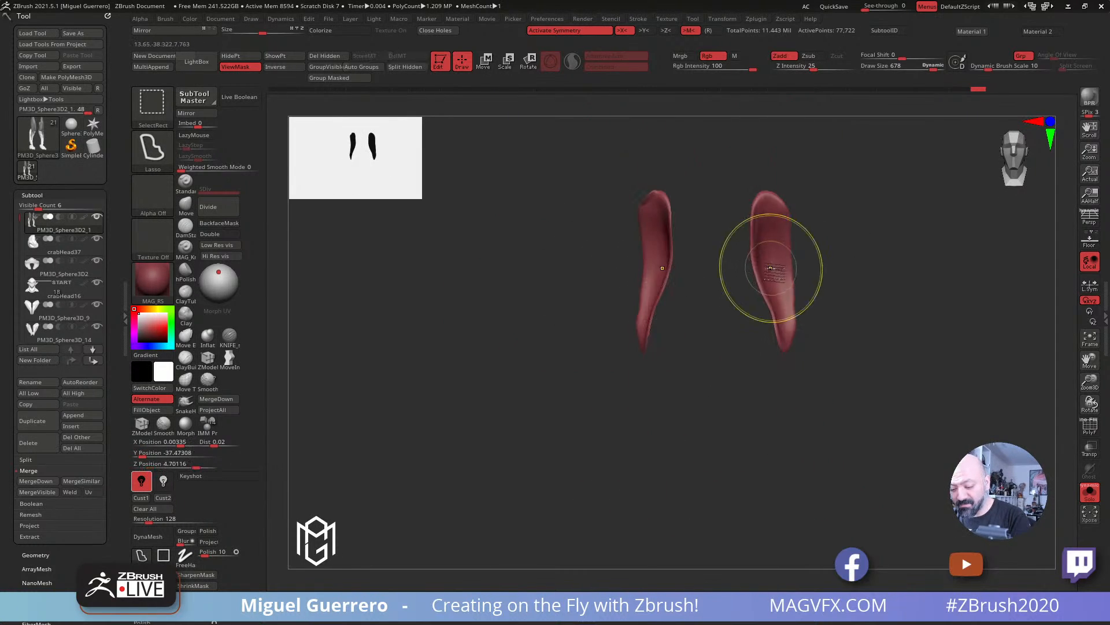
pyautogui.moveTo(716, 180)
pyautogui.keyDown('ctrl'); pyautogui.mouseDown()
pyautogui.moveTo(839, 199)
pyautogui.moveTo(816, 176)
pyautogui.mouseUp(); pyautogui.keyUp('ctrl')
pyautogui.keyDown('ctrl'); pyautogui.keyDown('shift'); pyautogui.click(526, 263); pyautogui.keyUp('shift'); pyautogui.keyUp('ctrl')
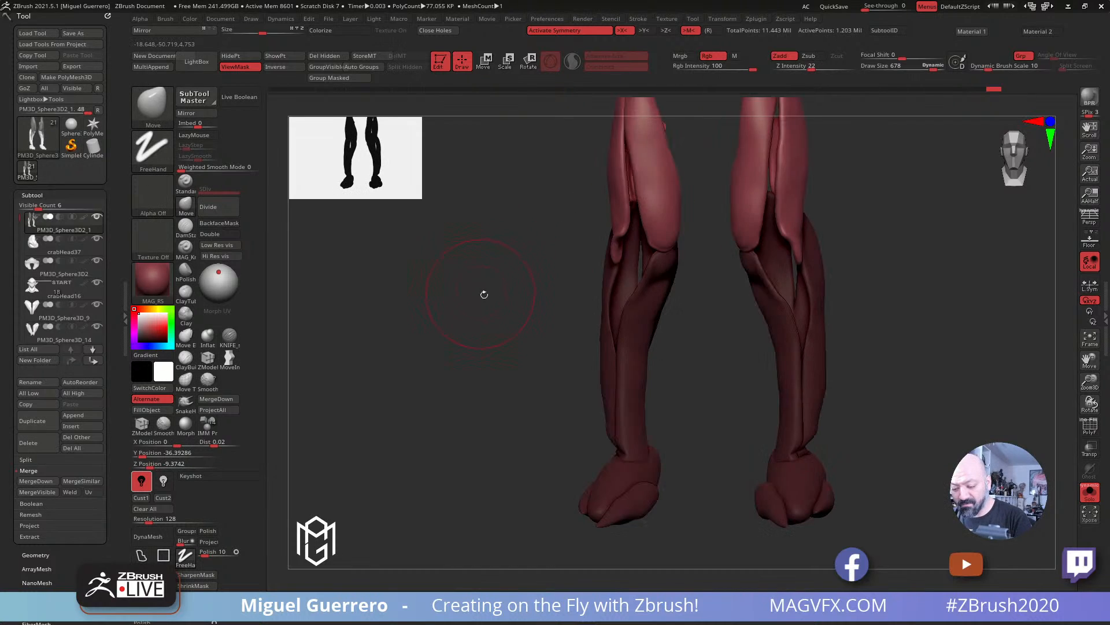
pyautogui.moveTo(484, 295); pyautogui.dragTo(520, 291)
pyautogui.keyDown('ctrl'); pyautogui.click(524, 290); pyautogui.keyUp('ctrl')
# Step: Try isolating the muscle strip inside the knee by its polygroup, then show all leg pieces with the mask cleared
pyautogui.moveTo(654, 314); pyautogui.dragTo(593, 331)
pyautogui.moveTo(593, 332)
pyautogui.keyDown('ctrl'); pyautogui.mouseDown(button='right')
pyautogui.moveTo(622, 381)
pyautogui.moveTo(666, 417)
pyautogui.mouseUp(button='right'); pyautogui.keyUp('ctrl')
pyautogui.moveTo(720, 335)
pyautogui.keyDown('ctrl'); pyautogui.mouseDown(button='right')
pyautogui.moveTo(778, 402)
pyautogui.moveTo(605, 315)
pyautogui.mouseUp(button='right'); pyautogui.keyUp('ctrl')
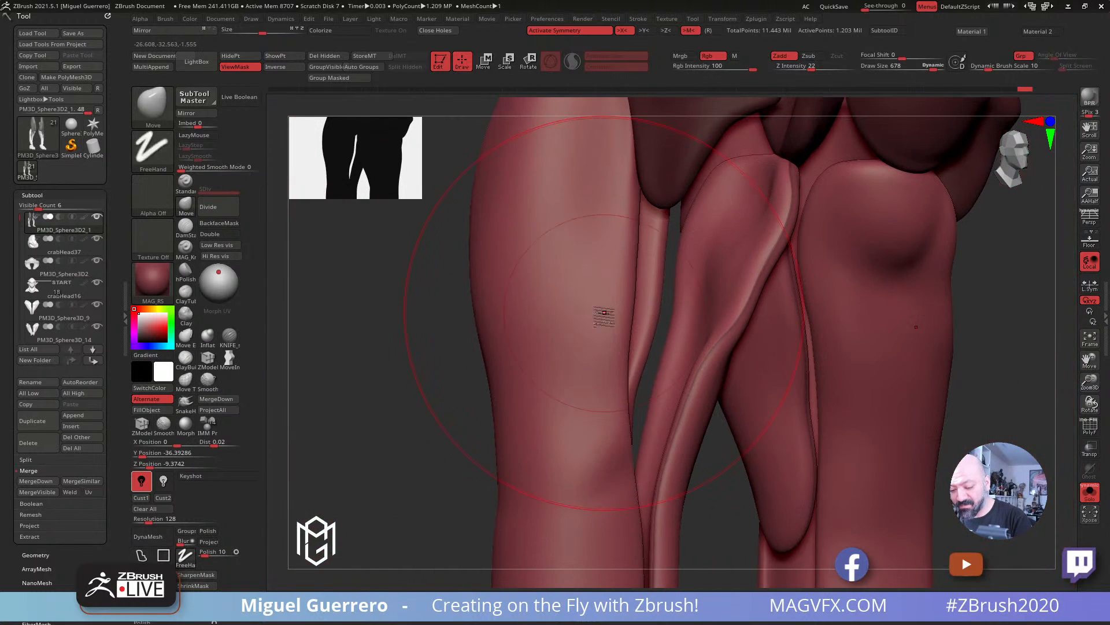
pyautogui.keyDown('ctrl'); pyautogui.keyDown('shift'); pyautogui.click(722, 330); pyautogui.keyUp('shift'); pyautogui.keyUp('ctrl')
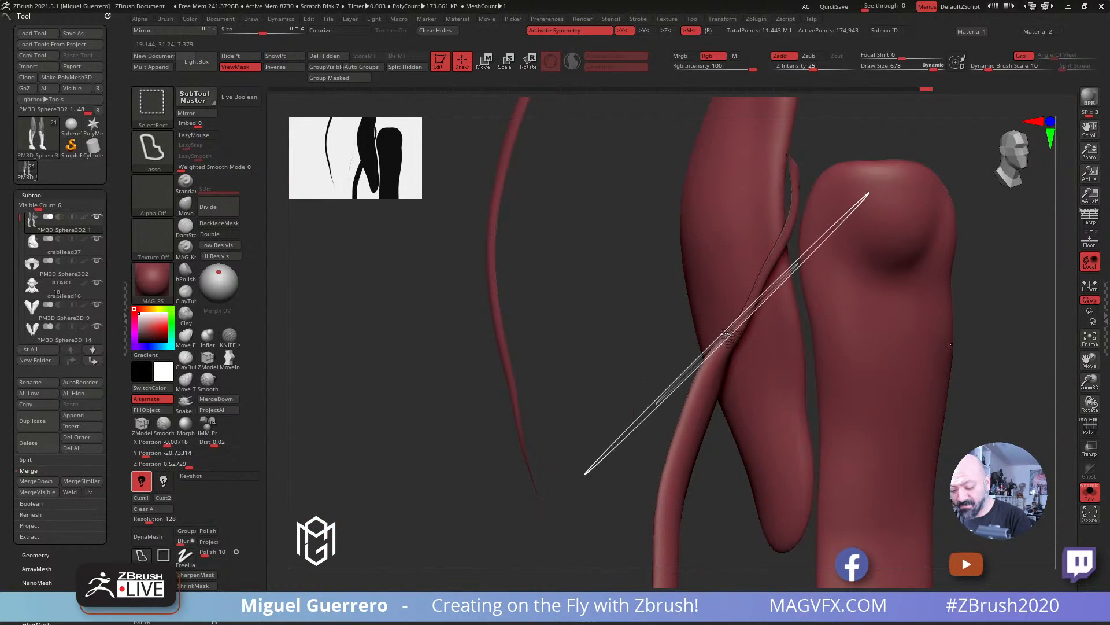
pyautogui.keyDown('ctrl'); pyautogui.keyDown('shift'); pyautogui.click(726, 333); pyautogui.keyUp('shift'); pyautogui.keyUp('ctrl')
pyautogui.keyDown('ctrl'); pyautogui.keyDown('shift'); pyautogui.click(725, 333); pyautogui.keyUp('shift'); pyautogui.keyUp('ctrl')
pyautogui.moveTo(665, 324)
pyautogui.mouseDown()
pyautogui.moveTo(575, 278)
pyautogui.moveTo(515, 303)
pyautogui.moveTo(540, 315)
pyautogui.moveTo(522, 307)
pyautogui.moveTo(536, 324)
pyautogui.moveTo(510, 315)
pyautogui.moveTo(558, 309)
pyautogui.mouseUp()
pyautogui.keyDown('ctrl'); pyautogui.keyDown('shift'); pyautogui.click(511, 310); pyautogui.keyUp('shift'); pyautogui.keyUp('ctrl')
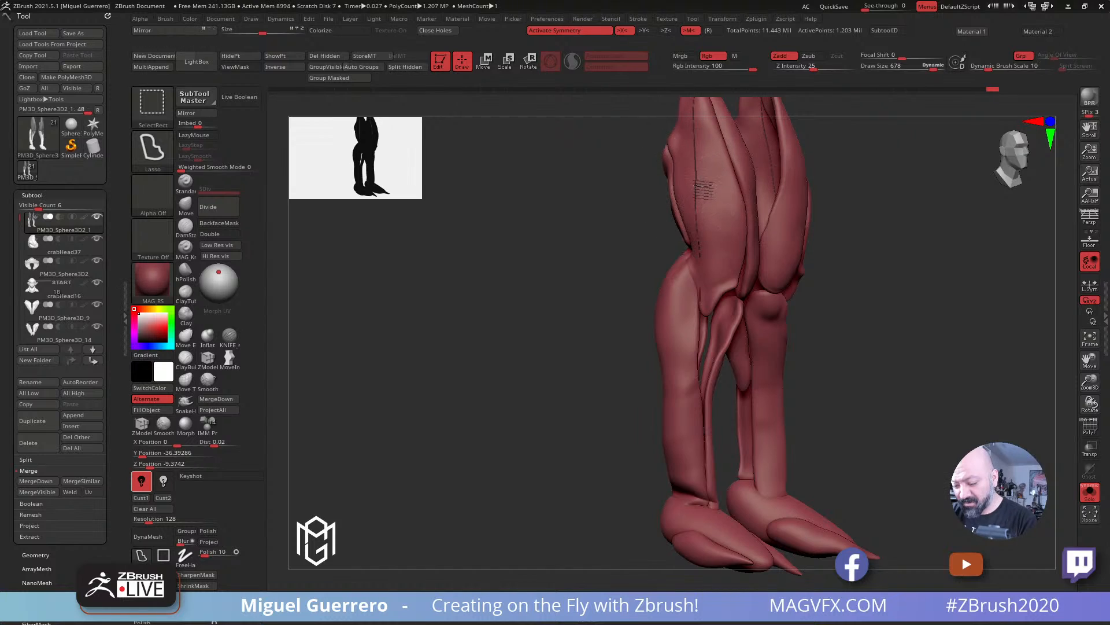
# Step: Hide the thigh pieces one by one so that only the lower legs and feet are visible
pyautogui.keyDown('ctrl'); pyautogui.keyDown('shift'); pyautogui.click(701, 186); pyautogui.keyUp('shift'); pyautogui.keyUp('ctrl')
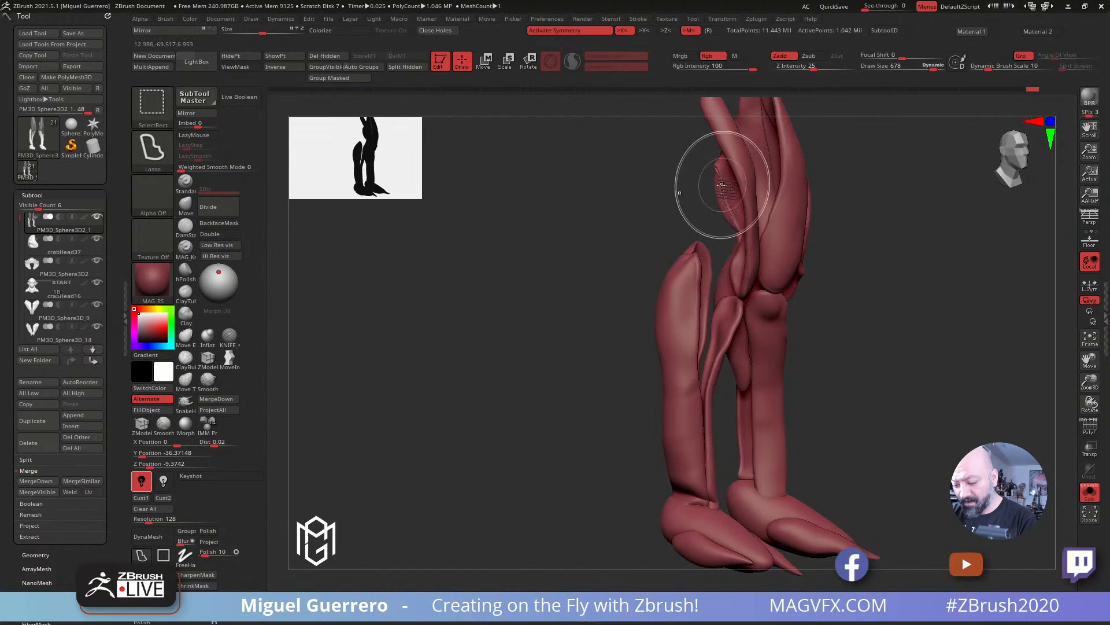
pyautogui.keyDown('ctrl'); pyautogui.keyDown('shift'); pyautogui.click(720, 184); pyautogui.keyUp('shift'); pyautogui.keyUp('ctrl')
pyautogui.keyDown('ctrl'); pyautogui.keyDown('shift'); pyautogui.click(740, 180); pyautogui.keyUp('shift'); pyautogui.keyUp('ctrl')
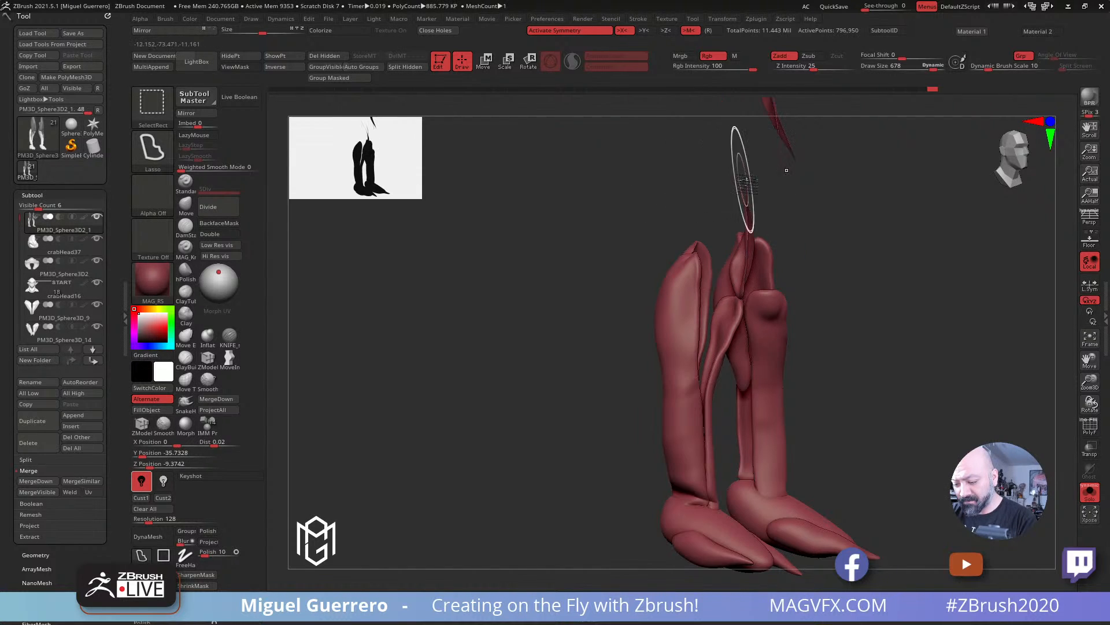
pyautogui.keyDown('ctrl'); pyautogui.keyDown('shift'); pyautogui.click(751, 217); pyautogui.keyUp('shift'); pyautogui.keyUp('ctrl')
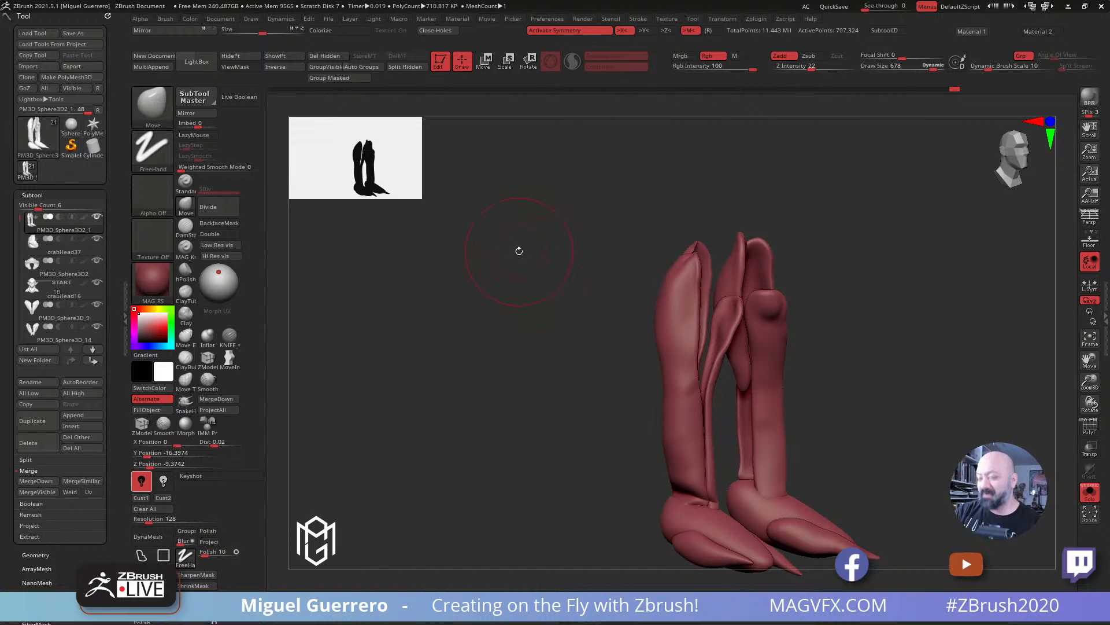
pyautogui.moveTo(509, 255)
pyautogui.mouseDown()
pyautogui.moveTo(467, 275)
pyautogui.moveTo(397, 265)
pyautogui.moveTo(508, 285)
pyautogui.moveTo(486, 268)
pyautogui.moveTo(496, 280)
pyautogui.mouseUp()
pyautogui.keyDown('ctrl'); pyautogui.keyDown('shift'); pyautogui.click(530, 273); pyautogui.keyUp('shift'); pyautogui.keyUp('ctrl')
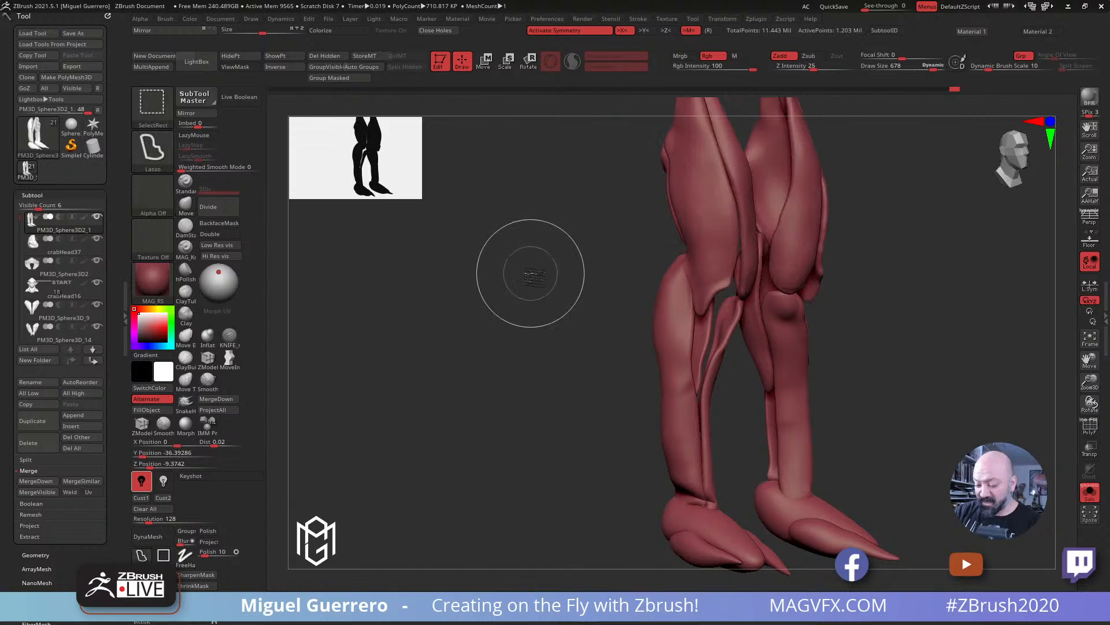
pyautogui.hotkey('ctrl', 'z')
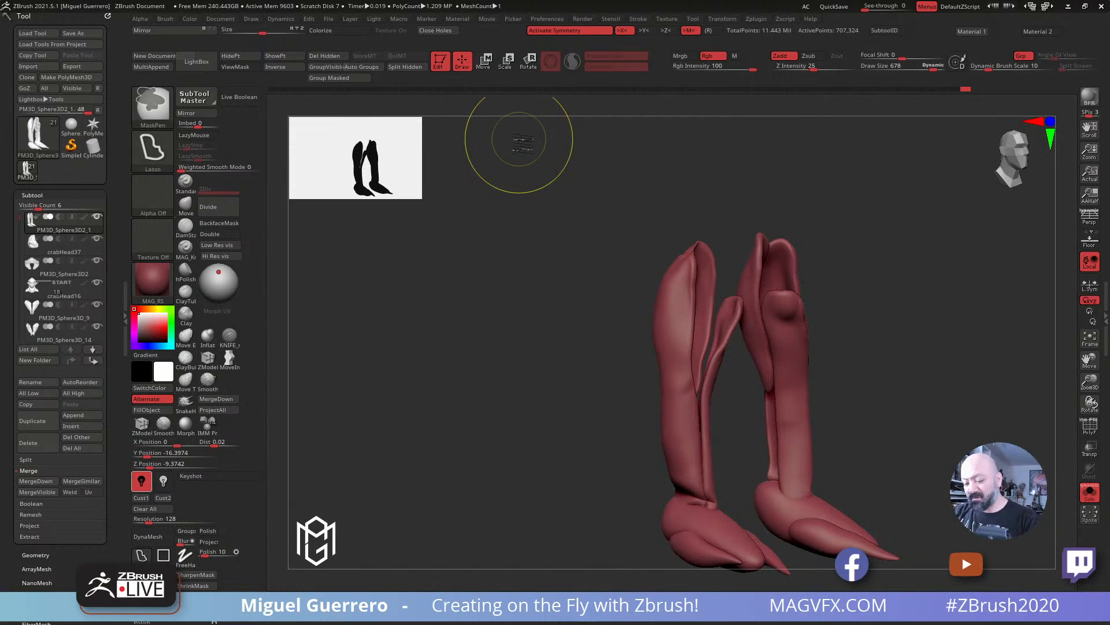
pyautogui.hotkey('ctrl', 'z')
# Step: Mask the visible lower legs and feet, show the whole legs and invert the mask onto the thighs
pyautogui.keyDown('ctrl'); pyautogui.moveTo(518, 139); pyautogui.dragTo(547, 309, button='right'); pyautogui.keyUp('ctrl')
pyautogui.moveTo(601, 180)
pyautogui.keyDown('ctrl'); pyautogui.mouseDown()
pyautogui.moveTo(904, 483)
pyautogui.moveTo(607, 230)
pyautogui.mouseUp(); pyautogui.keyUp('ctrl')
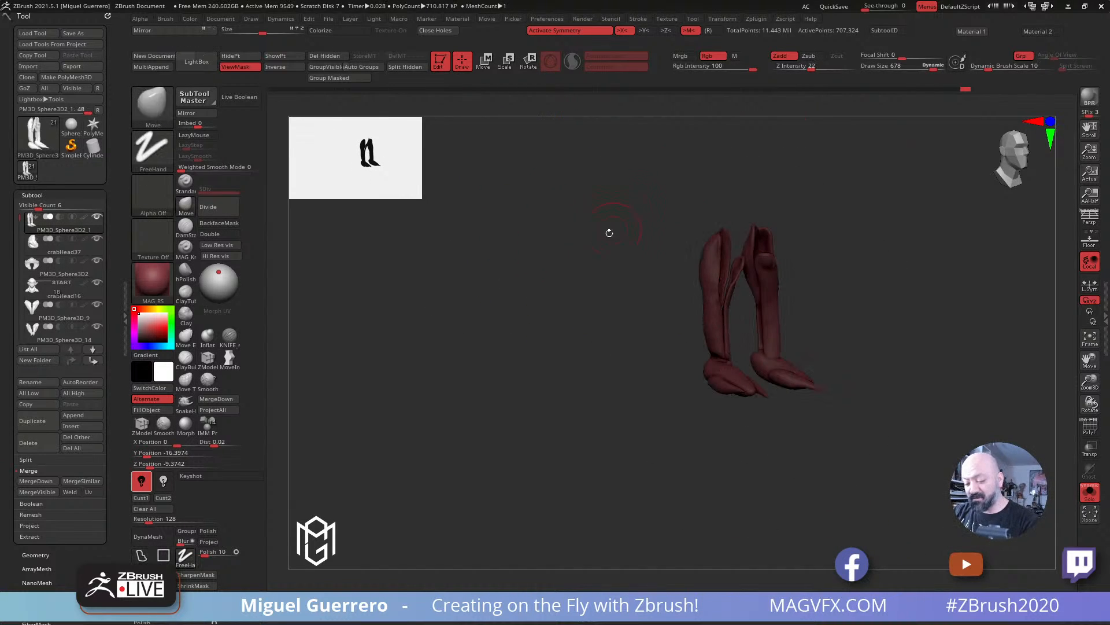
pyautogui.keyDown('ctrl'); pyautogui.keyDown('shift'); pyautogui.click(553, 312); pyautogui.keyUp('shift'); pyautogui.keyUp('ctrl')
pyautogui.moveTo(564, 314)
pyautogui.mouseDown()
pyautogui.moveTo(590, 290)
pyautogui.moveTo(630, 325)
pyautogui.mouseUp()
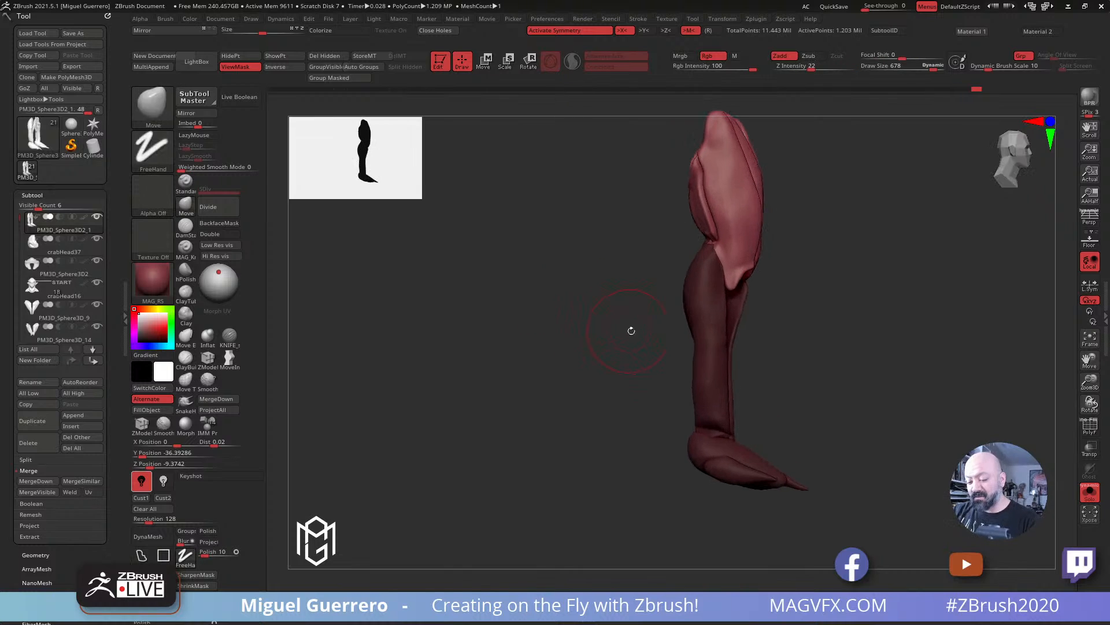
pyautogui.keyDown('ctrl'); pyautogui.click(630, 325); pyautogui.keyUp('ctrl')
# Step: Show the full creature, rotate the unmasked lower legs slightly with the gizmo at the knees, and clear the mask
pyautogui.click(1085, 497)
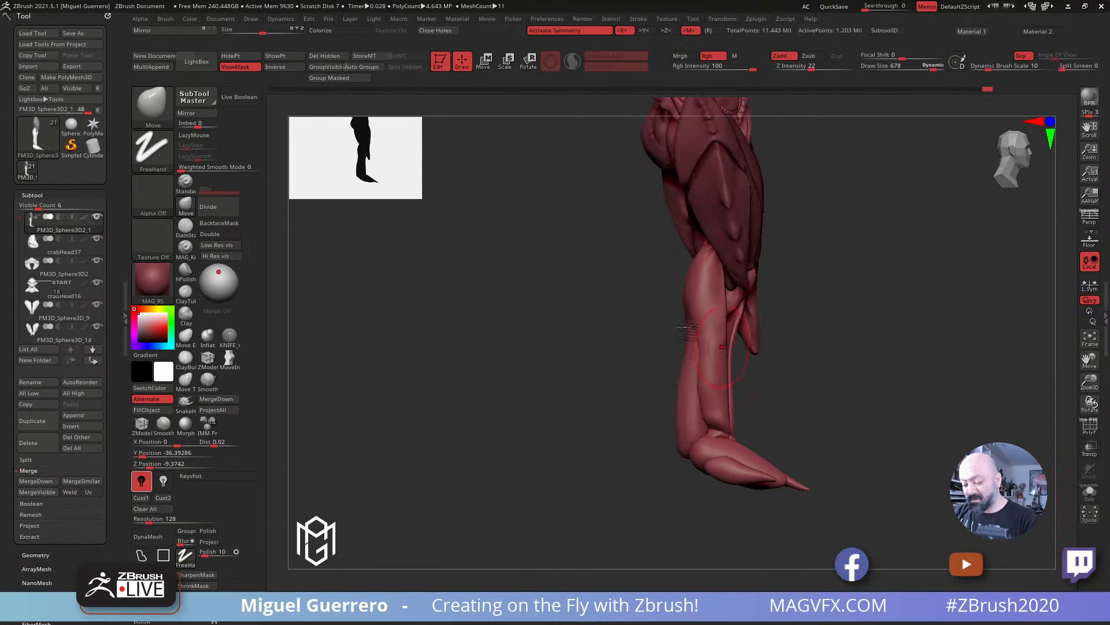
pyautogui.click(485, 61)
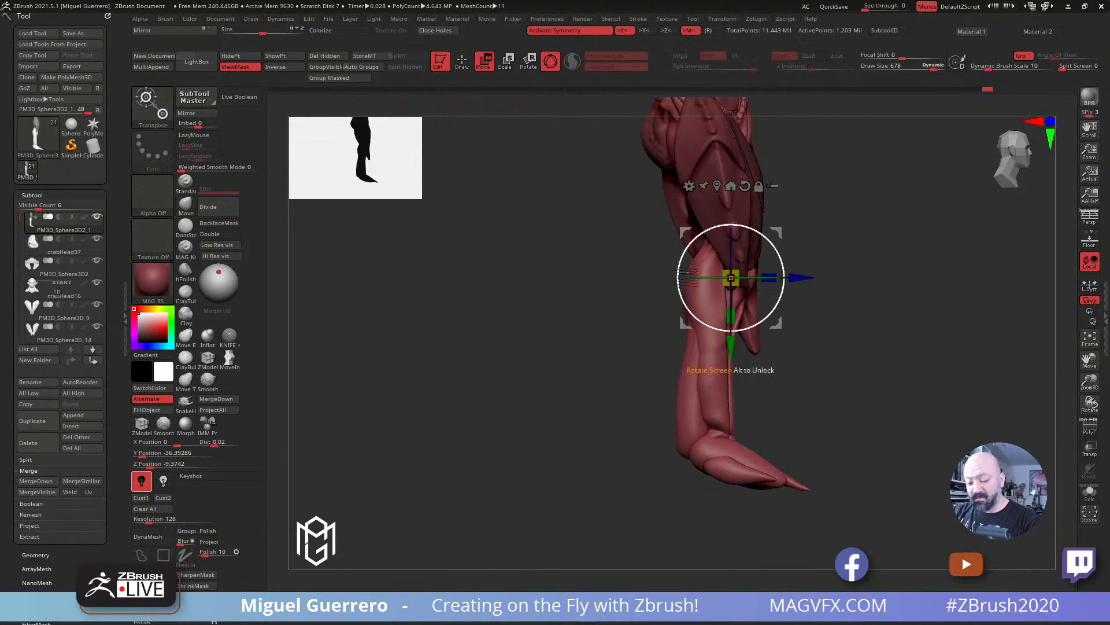
pyautogui.moveTo(684, 272); pyautogui.dragTo(526, 267)
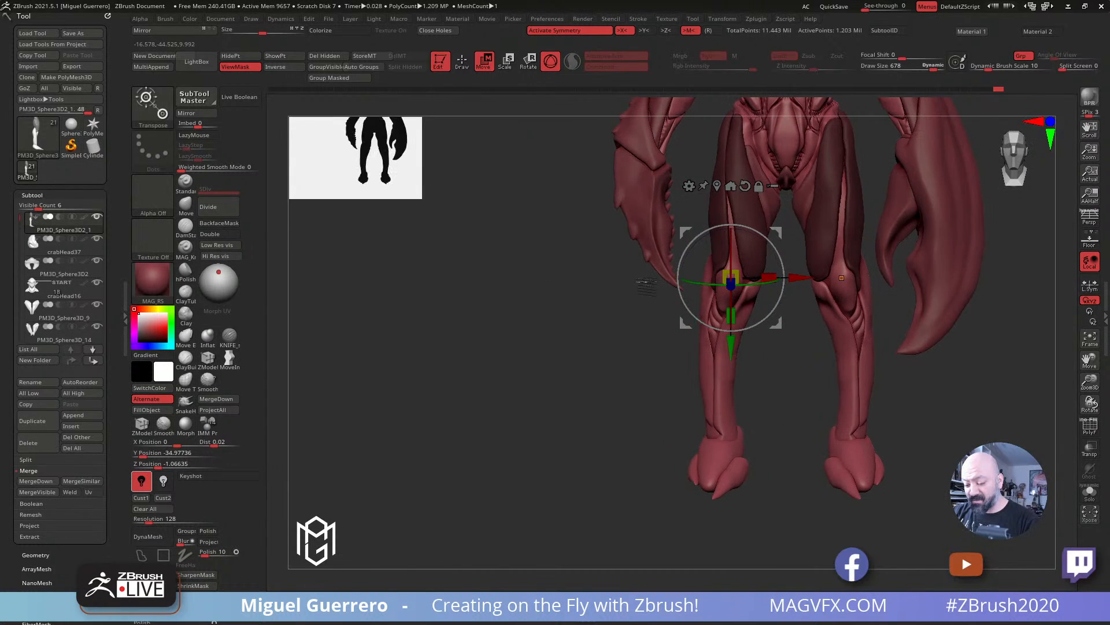
pyautogui.moveTo(613, 285); pyautogui.dragTo(588, 358)
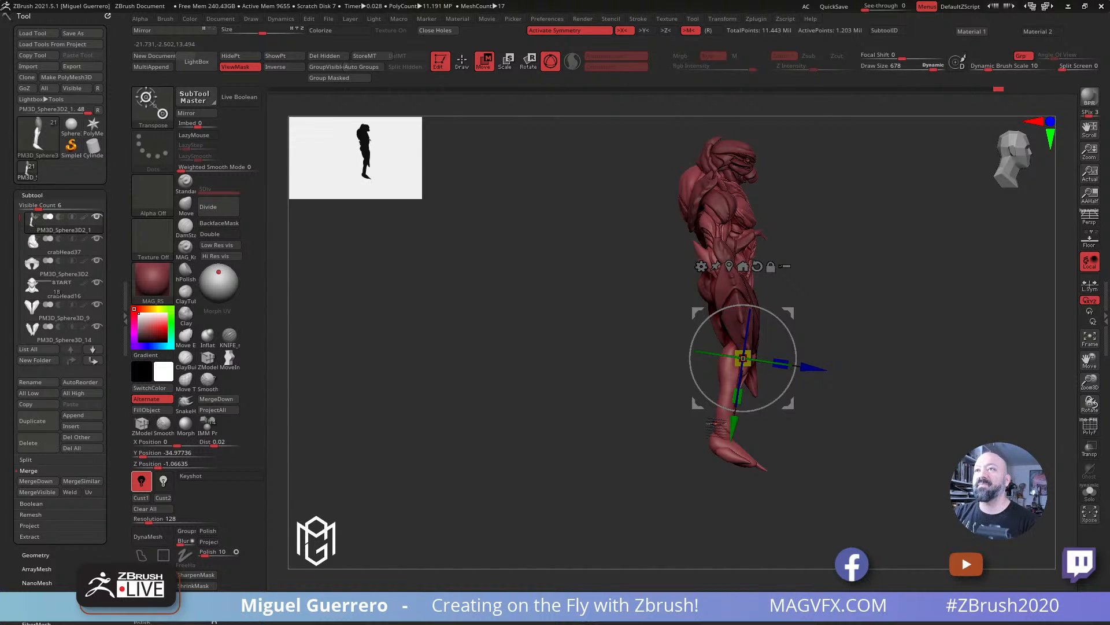
pyautogui.keyDown('shift'); pyautogui.moveTo(503, 341); pyautogui.dragTo(469, 336); pyautogui.keyUp('shift')
pyautogui.click(462, 61)
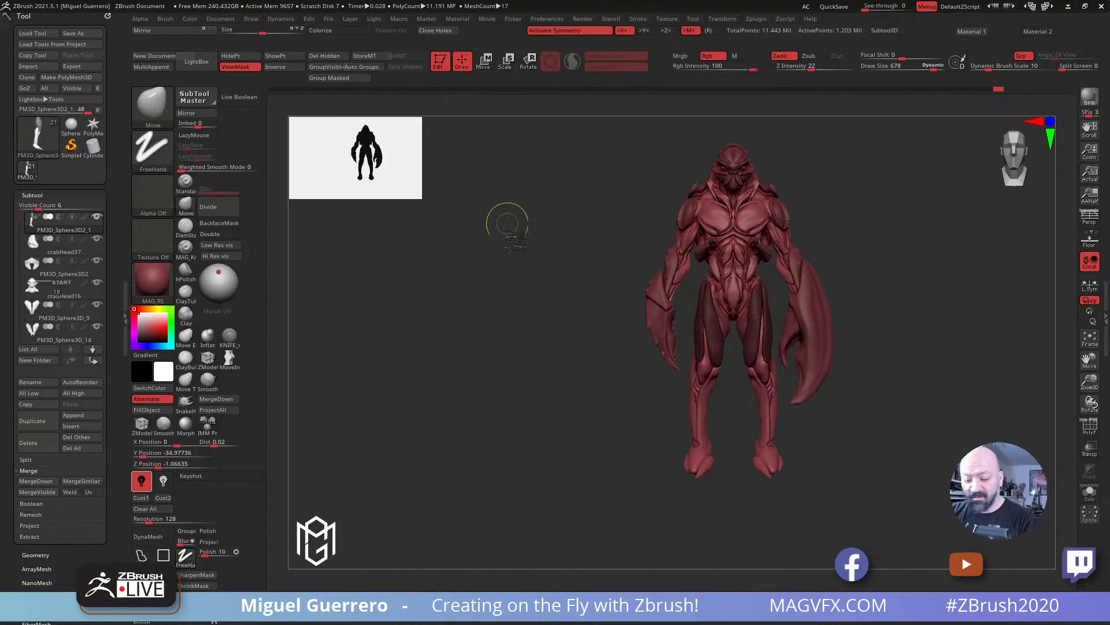
pyautogui.moveTo(508, 260)
pyautogui.keyDown('ctrl'); pyautogui.mouseDown()
pyautogui.moveTo(509, 297)
pyautogui.moveTo(491, 328)
pyautogui.moveTo(499, 346)
pyautogui.mouseUp(); pyautogui.keyUp('ctrl')
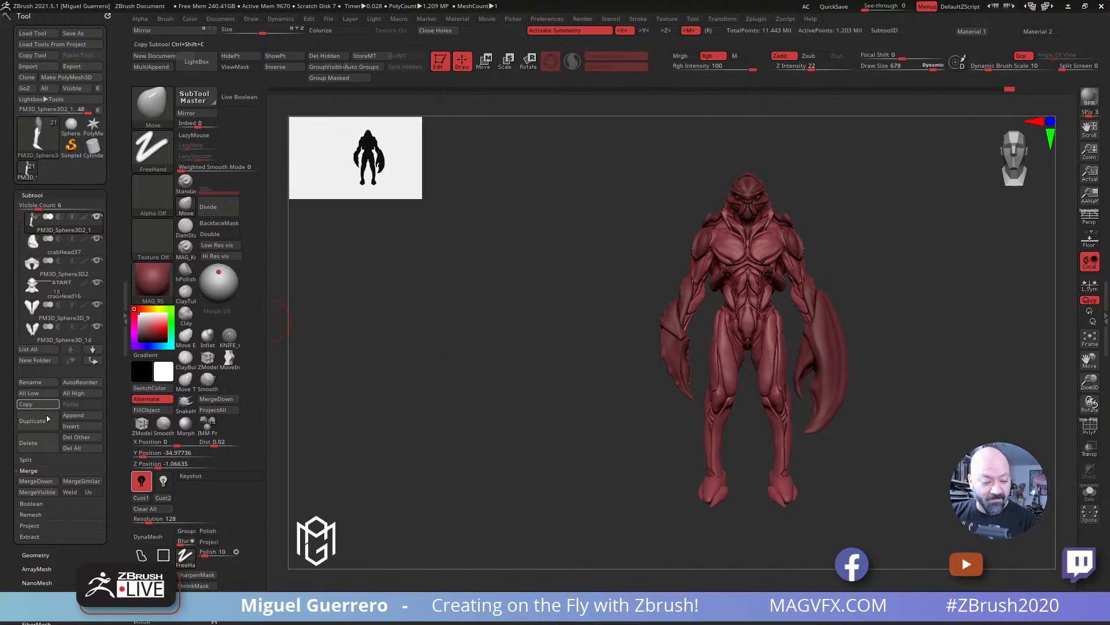
# Step: Make the Nickz_humanMaleAverage1 reference subtool visible next to the creature and select it
pyautogui.moveTo(19, 219); pyautogui.dragTo(16, 318)
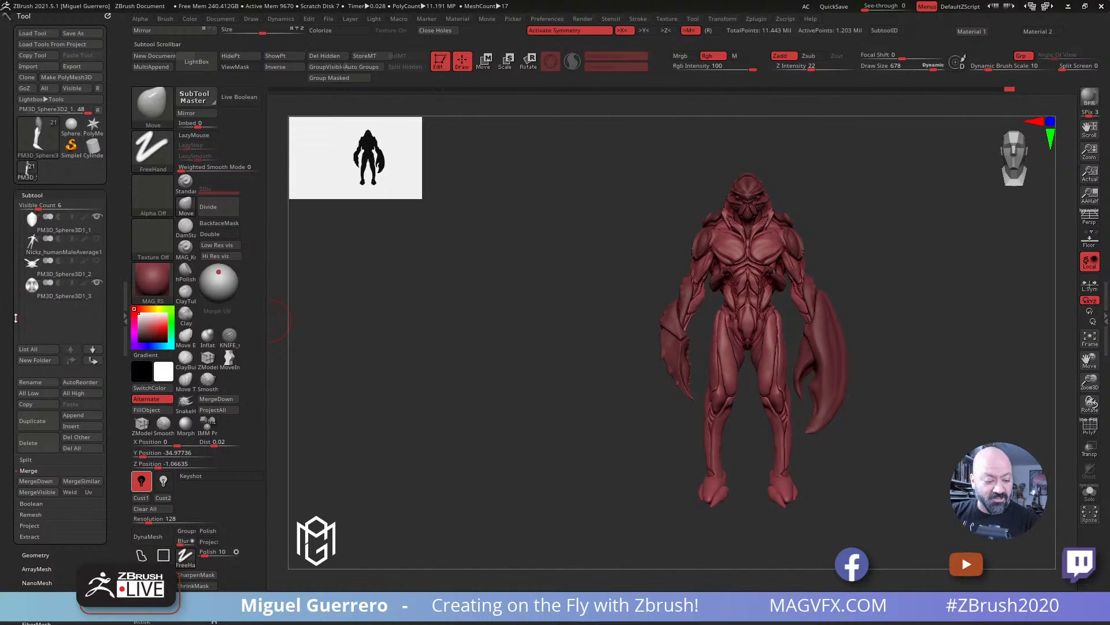
pyautogui.click(63, 267)
pyautogui.click(97, 240)
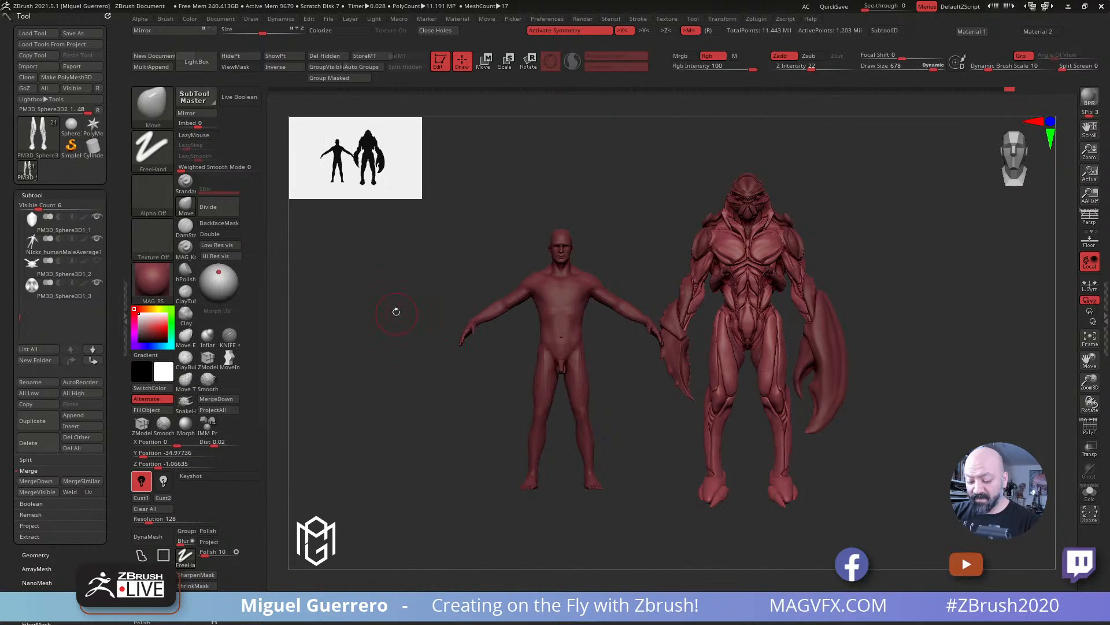
pyautogui.keyDown('alt'); pyautogui.moveTo(399, 311); pyautogui.dragTo(428, 338); pyautogui.keyUp('alt')
pyautogui.keyDown('alt'); pyautogui.click(580, 346); pyautogui.keyUp('alt')
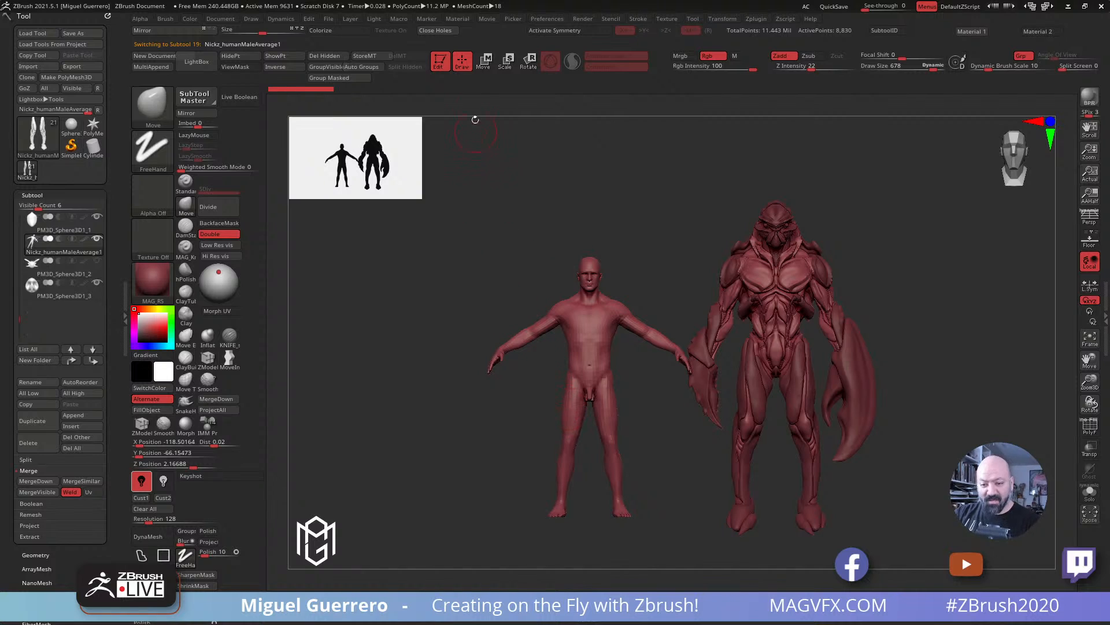
# Step: Move the human reference vertically with the gizmo so its feet stand level with the creature's feet
pyautogui.press('w')
pyautogui.moveTo(590, 438); pyautogui.dragTo(590, 446)
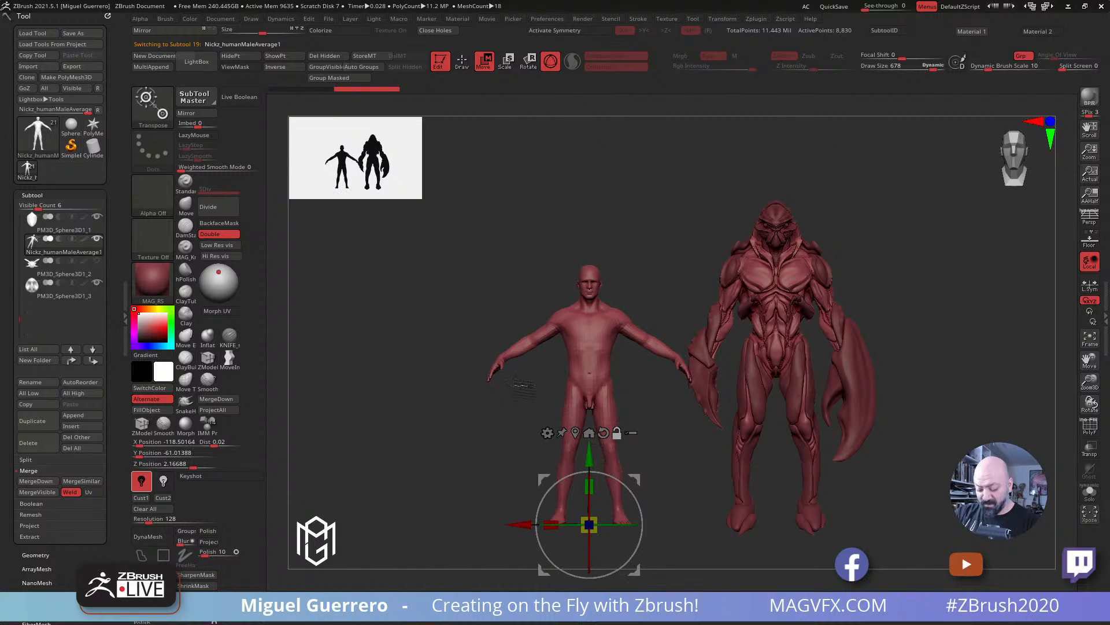
pyautogui.keyDown('alt'); pyautogui.moveTo(520, 389); pyautogui.dragTo(593, 493); pyautogui.keyUp('alt')
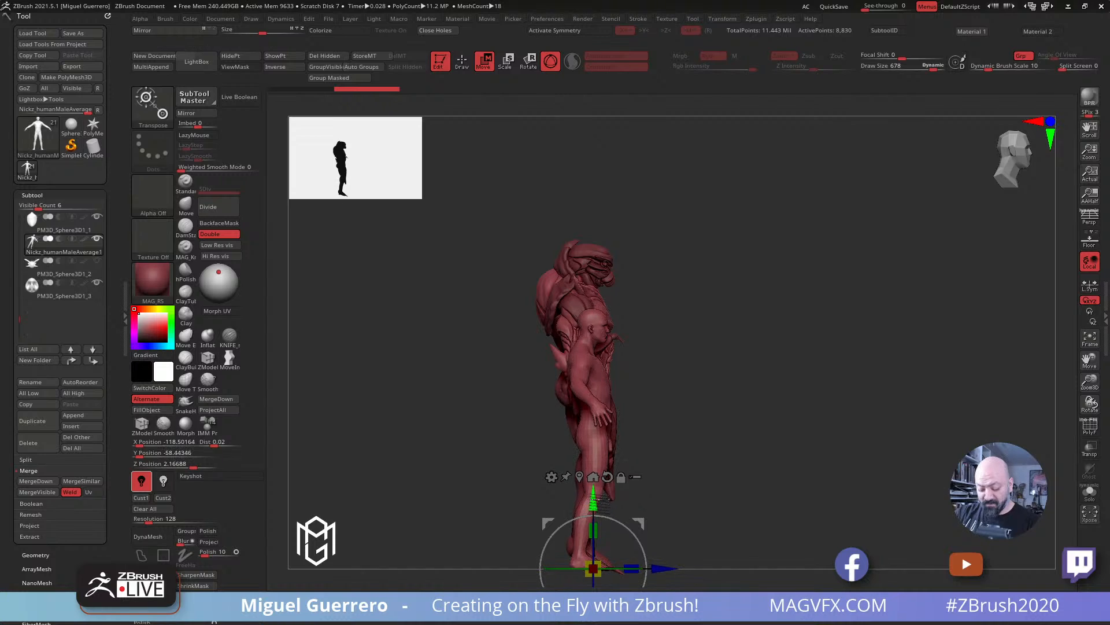
pyautogui.moveTo(483, 417); pyautogui.dragTo(417, 350)
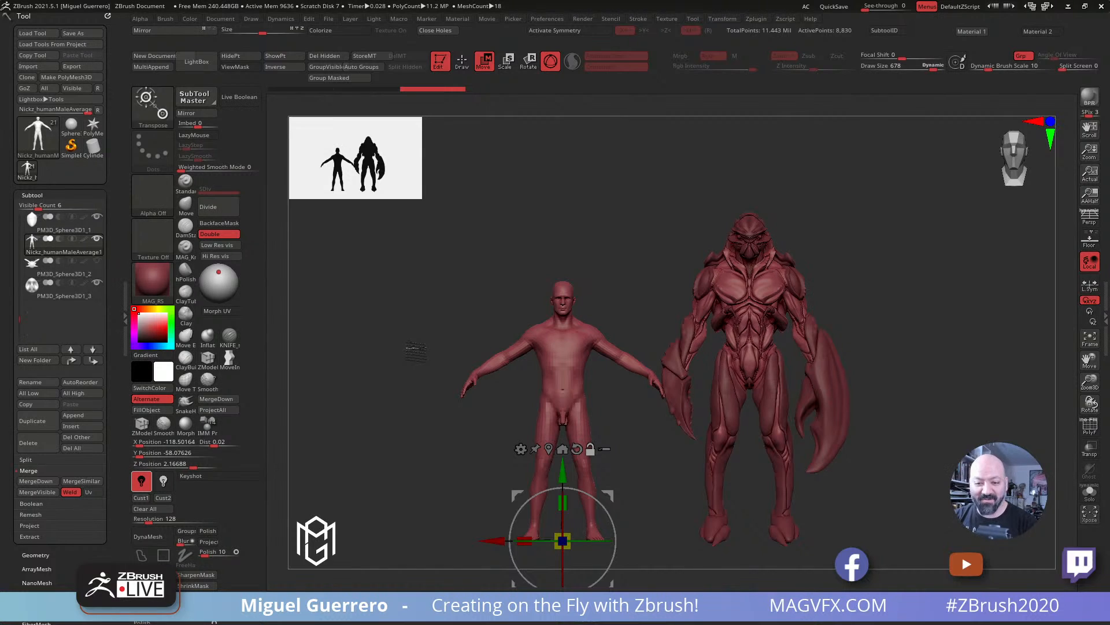
pyautogui.press('q')
# Step: Hide the human reference, select the subtool PM3D_Sphere3D1_3 and frame the whole creature from the front
pyautogui.moveTo(431, 322)
pyautogui.mouseDown()
pyautogui.moveTo(391, 334)
pyautogui.moveTo(397, 341)
pyautogui.mouseUp()
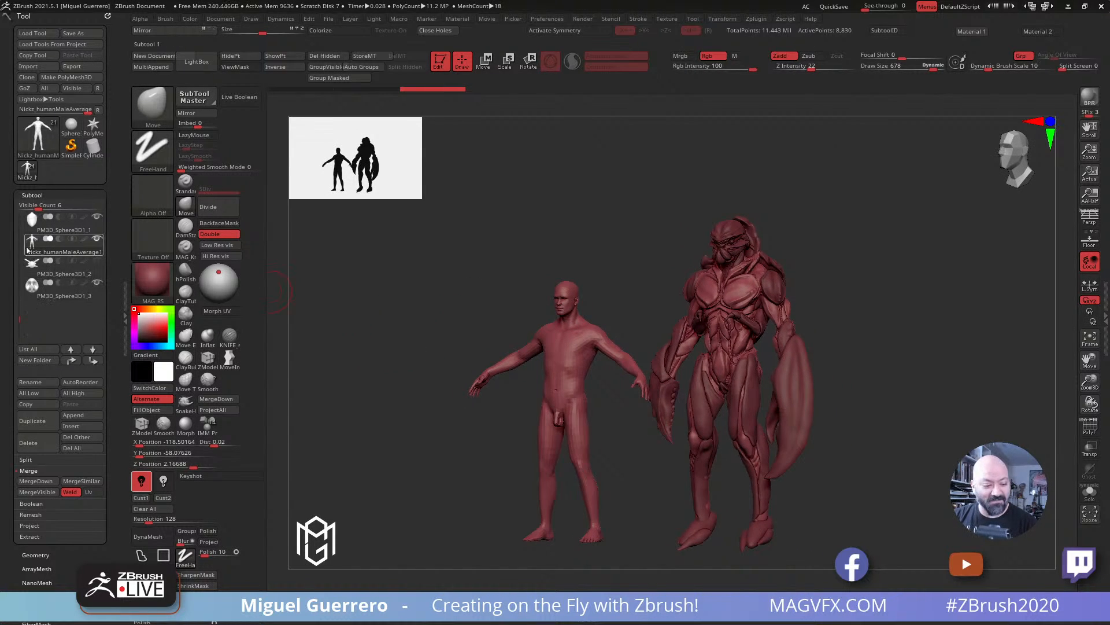
pyautogui.click(64, 286)
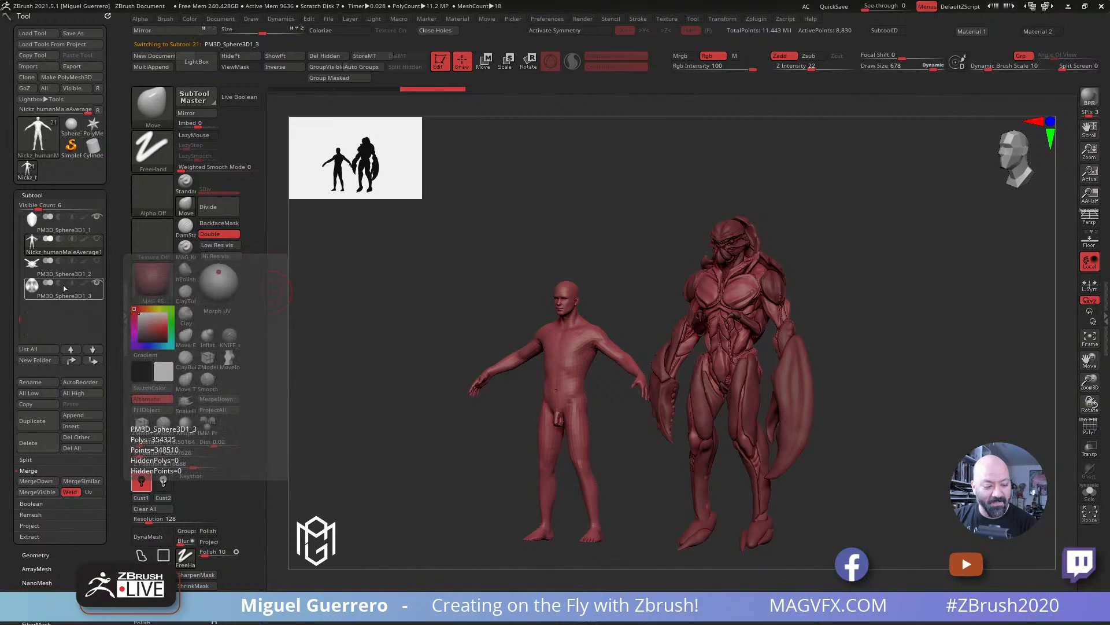
pyautogui.moveTo(446, 322); pyautogui.dragTo(462, 325)
pyautogui.press('f')
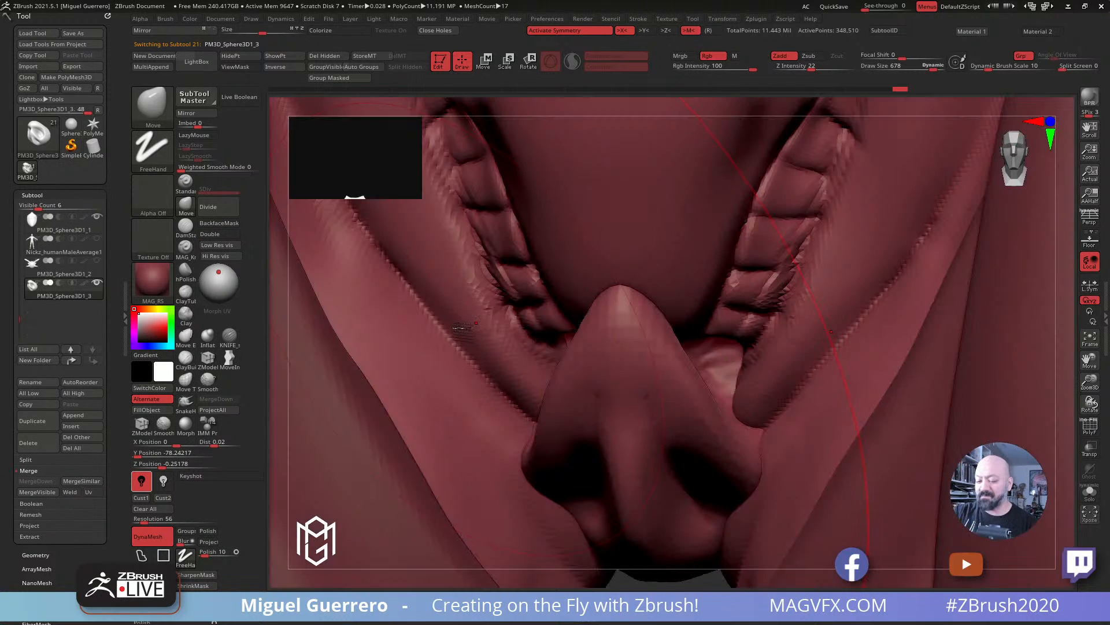
pyautogui.press('f')
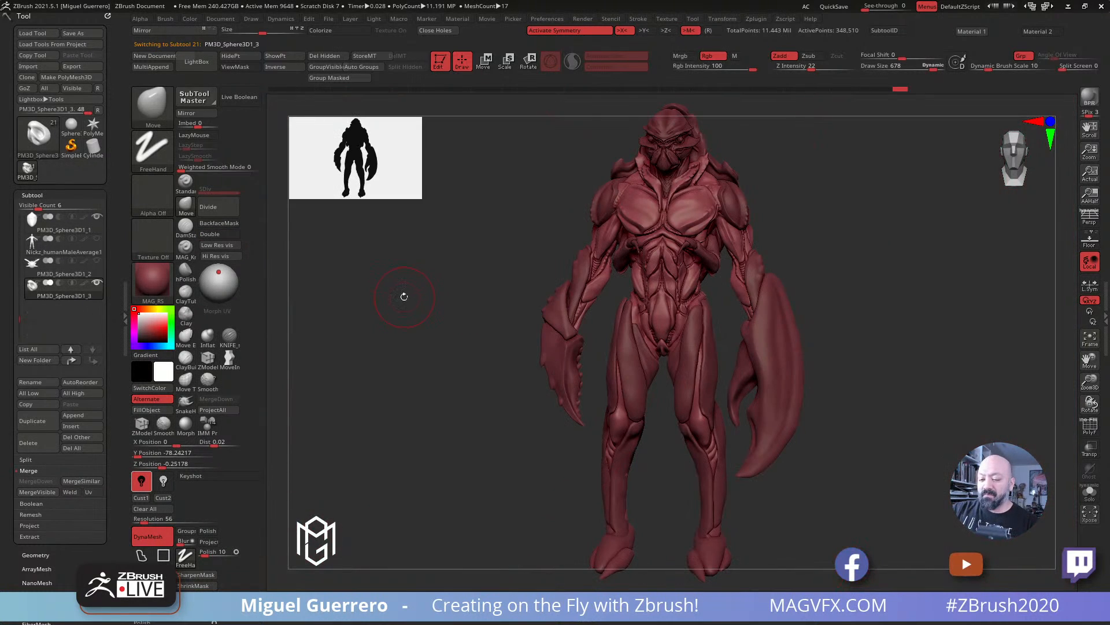
# Step: Zoom in on the creature's head and torso and switch the material to MAG_Red
pyautogui.moveTo(416, 306)
pyautogui.keyDown('alt'); pyautogui.mouseDown(button='right')
pyautogui.moveTo(442, 364)
pyautogui.moveTo(440, 315)
pyautogui.mouseUp(button='right'); pyautogui.keyUp('alt')
pyautogui.moveTo(440, 315)
pyautogui.keyDown('alt'); pyautogui.mouseDown(button='right')
pyautogui.moveTo(427, 361)
pyautogui.moveTo(454, 373)
pyautogui.moveTo(441, 328)
pyautogui.mouseUp(button='right'); pyautogui.keyUp('alt')
pyautogui.moveTo(434, 215)
pyautogui.keyDown('alt'); pyautogui.mouseDown(button='right')
pyautogui.moveTo(455, 395)
pyautogui.moveTo(439, 313)
pyautogui.moveTo(437, 342)
pyautogui.mouseUp(button='right'); pyautogui.keyUp('alt')
pyautogui.keyDown('alt'); pyautogui.moveTo(431, 167); pyautogui.dragTo(399, 307, button='right'); pyautogui.keyUp('alt')
pyautogui.moveTo(399, 306); pyautogui.dragTo(406, 268, button='right')
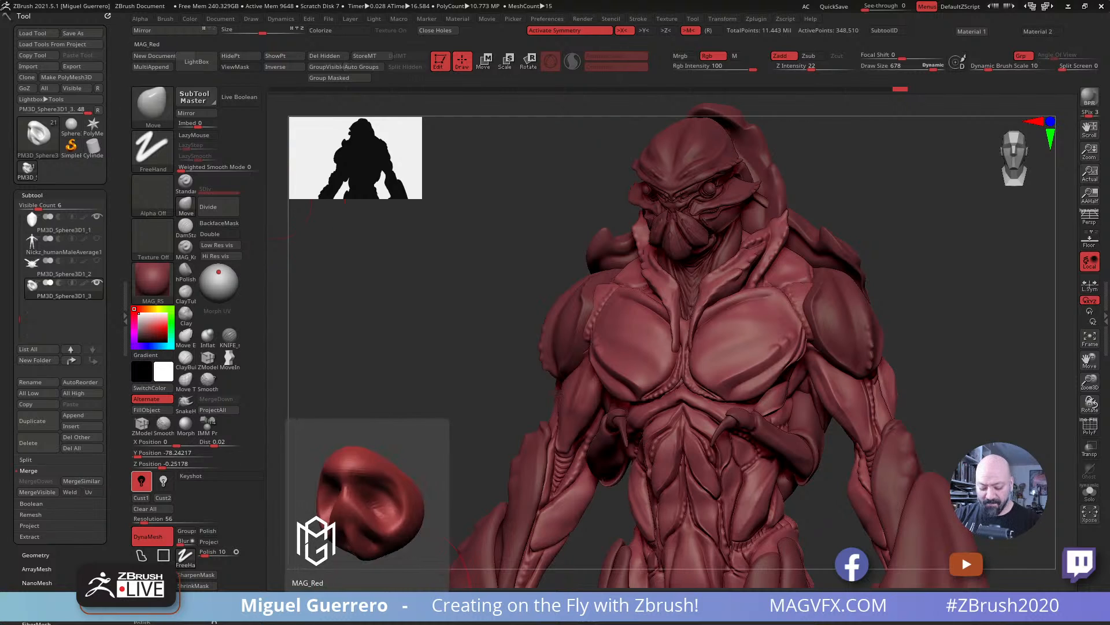
pyautogui.moveTo(380, 408)
pyautogui.mouseDown()
pyautogui.moveTo(395, 414)
pyautogui.moveTo(364, 411)
pyautogui.moveTo(379, 416)
pyautogui.mouseUp()
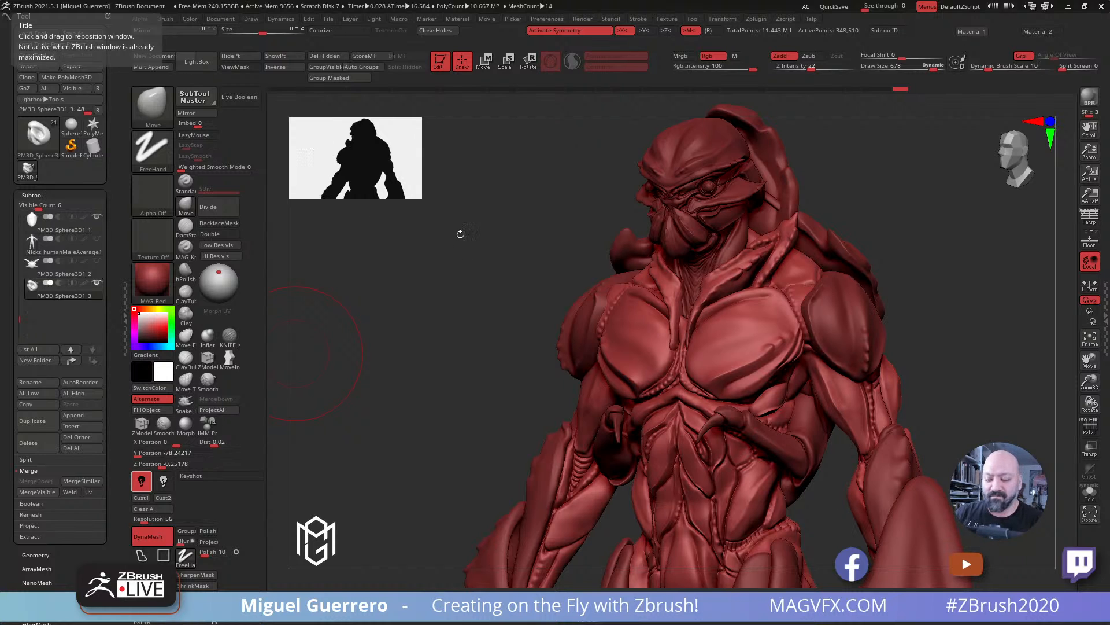
# Step: Compare the creature's upper body with and without perspective distortion, leaving perspective turned on
pyautogui.keyDown('shift'); pyautogui.moveTo(459, 233); pyautogui.dragTo(485, 240); pyautogui.keyUp('shift')
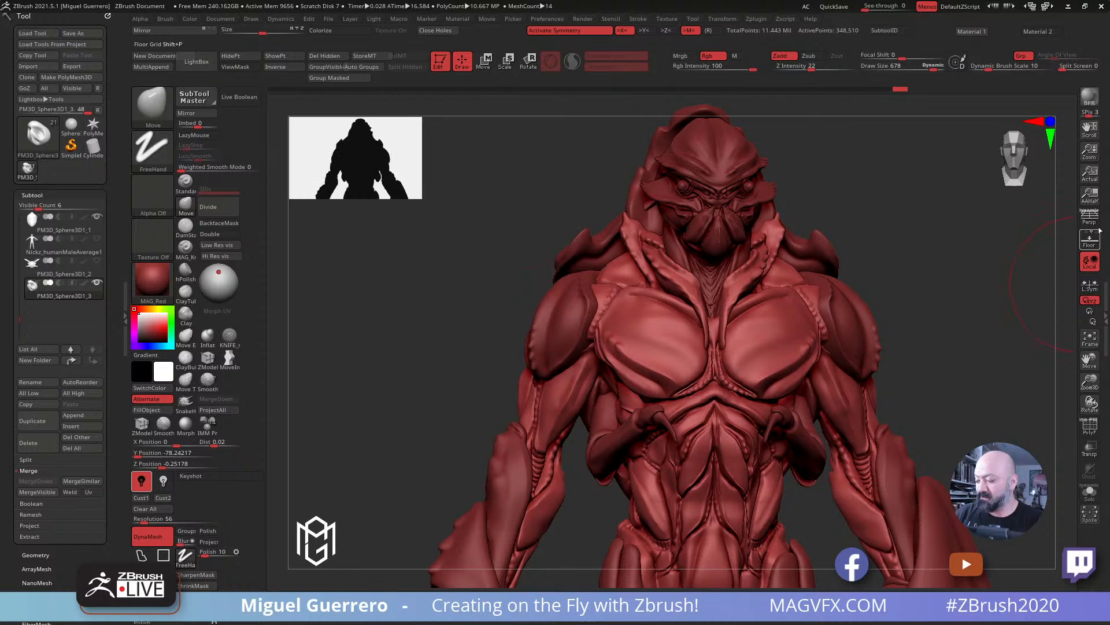
pyautogui.click(1090, 218)
pyautogui.moveTo(964, 268); pyautogui.dragTo(978, 268)
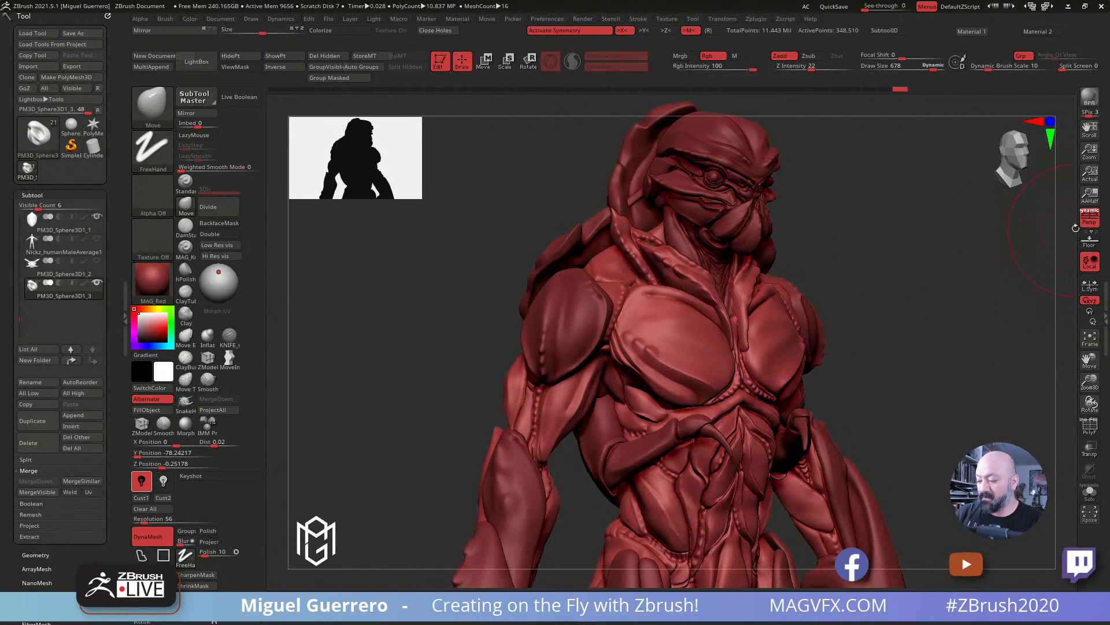
pyautogui.click(1086, 221)
pyautogui.click(1085, 223)
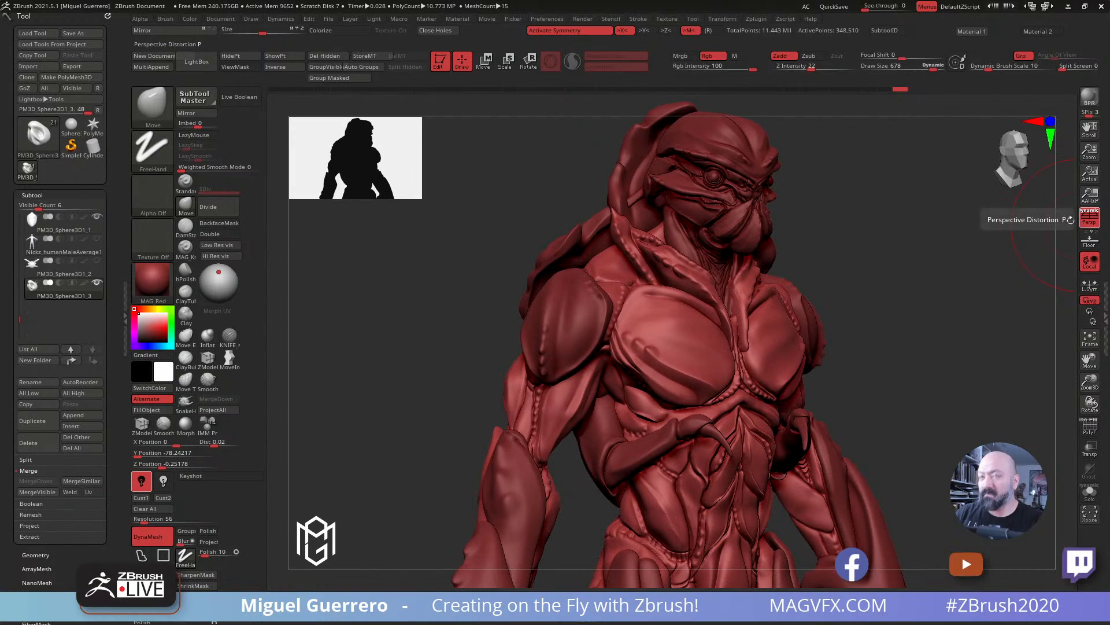